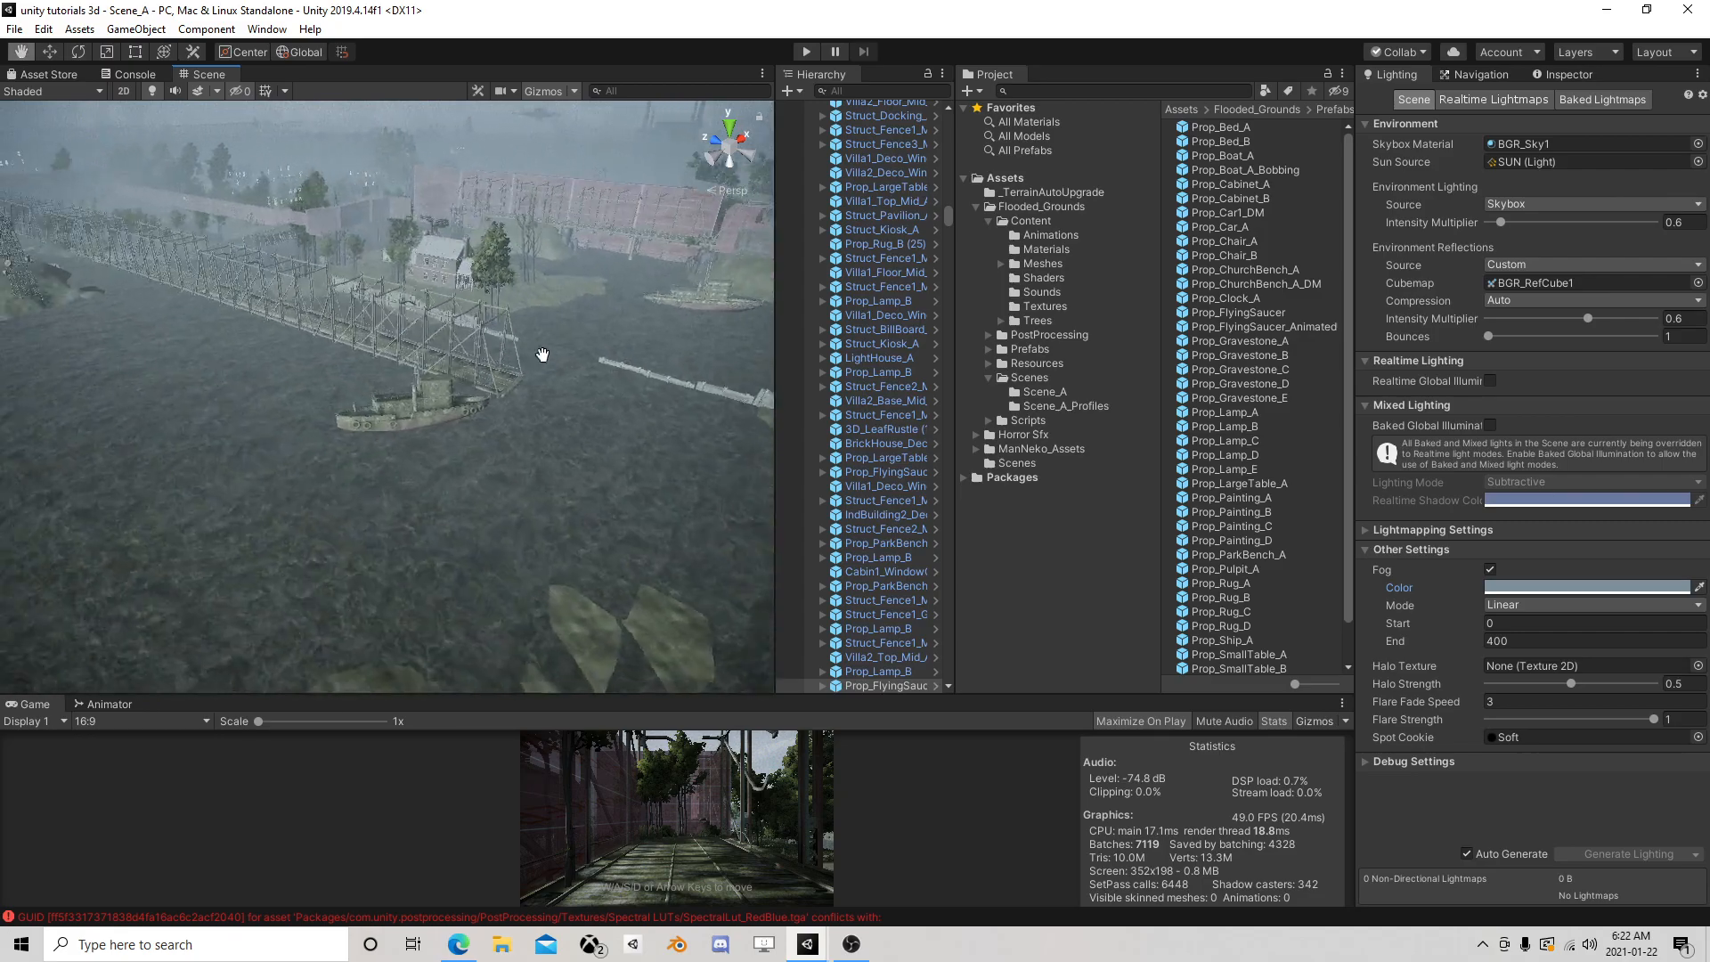
Fly around the flooded map in the scene view to examine the ship, radio tower, scaffolded walls and shoreline
{"action": "right_click_drag", "start_coordinate": [550, 292], "coordinate": [803, 317]}
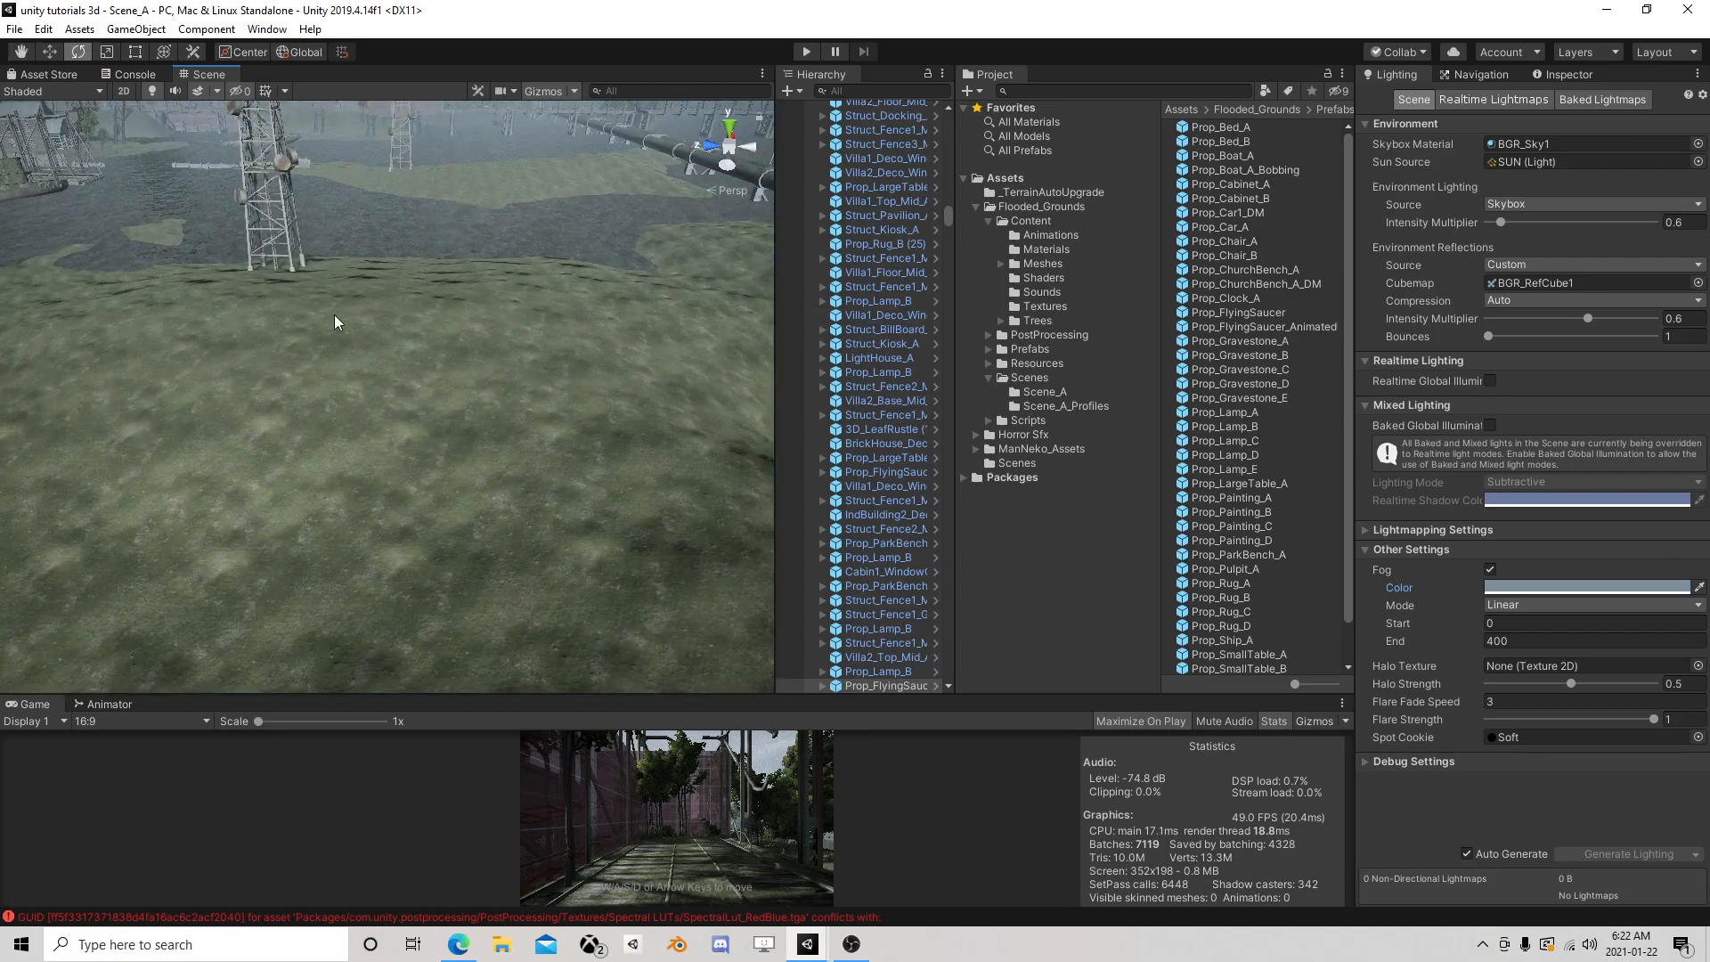
{"action": "right_click_drag", "start_coordinate": [343, 314], "coordinate": [682, 277]}
{"action": "right_click_drag", "start_coordinate": [287, 298], "coordinate": [932, 312]}
{"action": "right_click_drag", "start_coordinate": [757, 326], "coordinate": [306, 407]}
{"action": "left_click_drag", "start_coordinate": [307, 406], "coordinate": [384, 349]}
{"action": "middle_click_drag", "start_coordinate": [384, 349], "coordinate": [573, 305]}
{"action": "scroll", "coordinate": [378, 355], "scroll_direction": "up", "scroll_amount": 1}
{"action": "scroll", "coordinate": [377, 355], "scroll_direction": "up", "scroll_amount": 1}
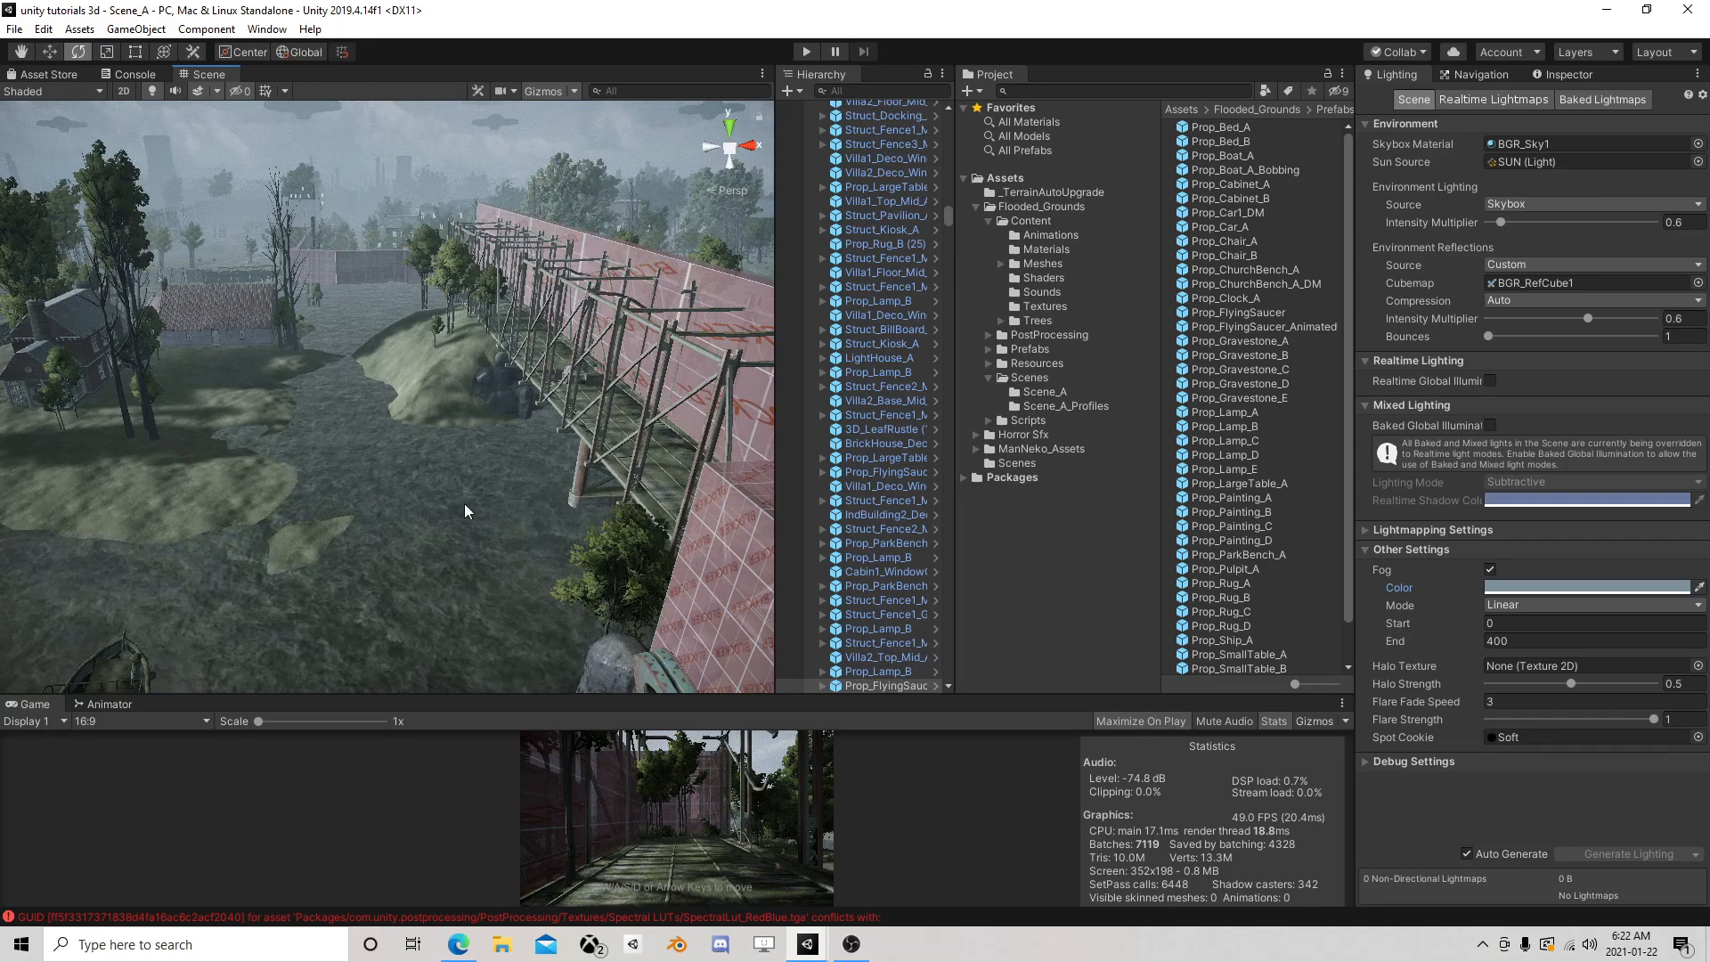
{"action": "middle_click_drag", "start_coordinate": [628, 463], "coordinate": [534, 530]}
{"action": "right_click_drag", "start_coordinate": [377, 441], "coordinate": [673, 463]}
{"action": "right_click_drag", "start_coordinate": [452, 423], "coordinate": [534, 376]}
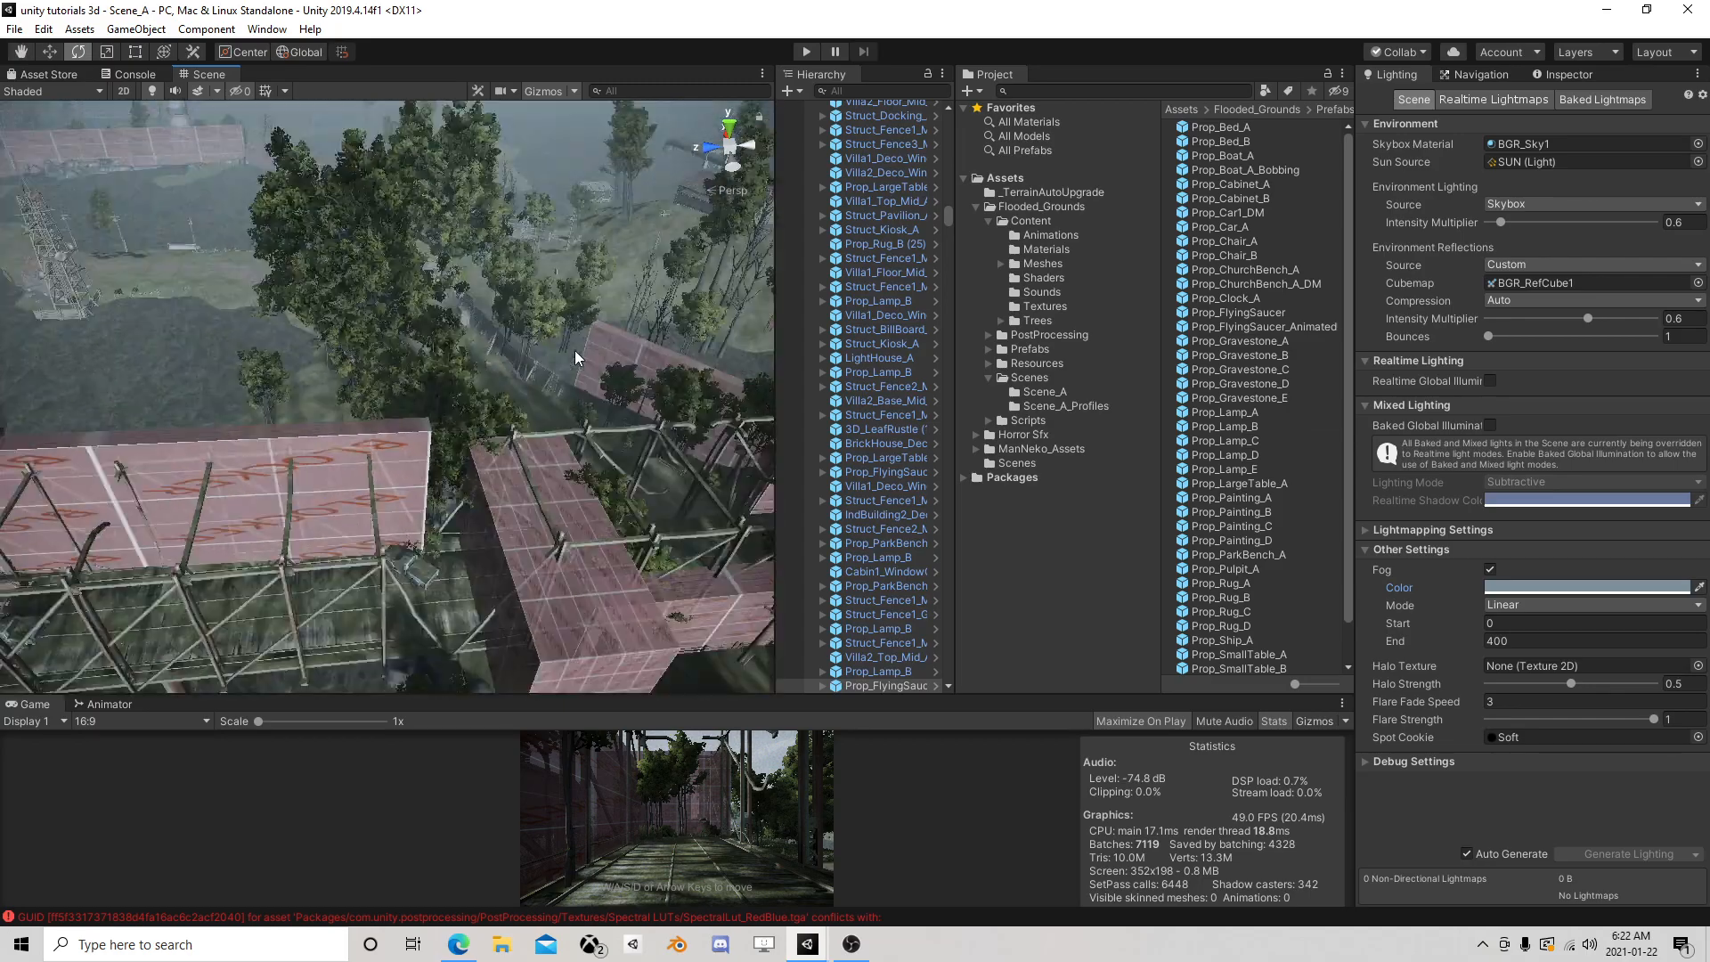
{"action": "middle_click_drag", "start_coordinate": [535, 376], "coordinate": [591, 450]}
{"action": "right_click_drag", "start_coordinate": [592, 451], "coordinate": [286, 439]}
{"action": "middle_click_drag", "start_coordinate": [436, 581], "coordinate": [521, 451]}
{"action": "right_click_drag", "start_coordinate": [521, 451], "coordinate": [649, 404]}
{"action": "middle_click_drag", "start_coordinate": [626, 430], "coordinate": [760, 383]}
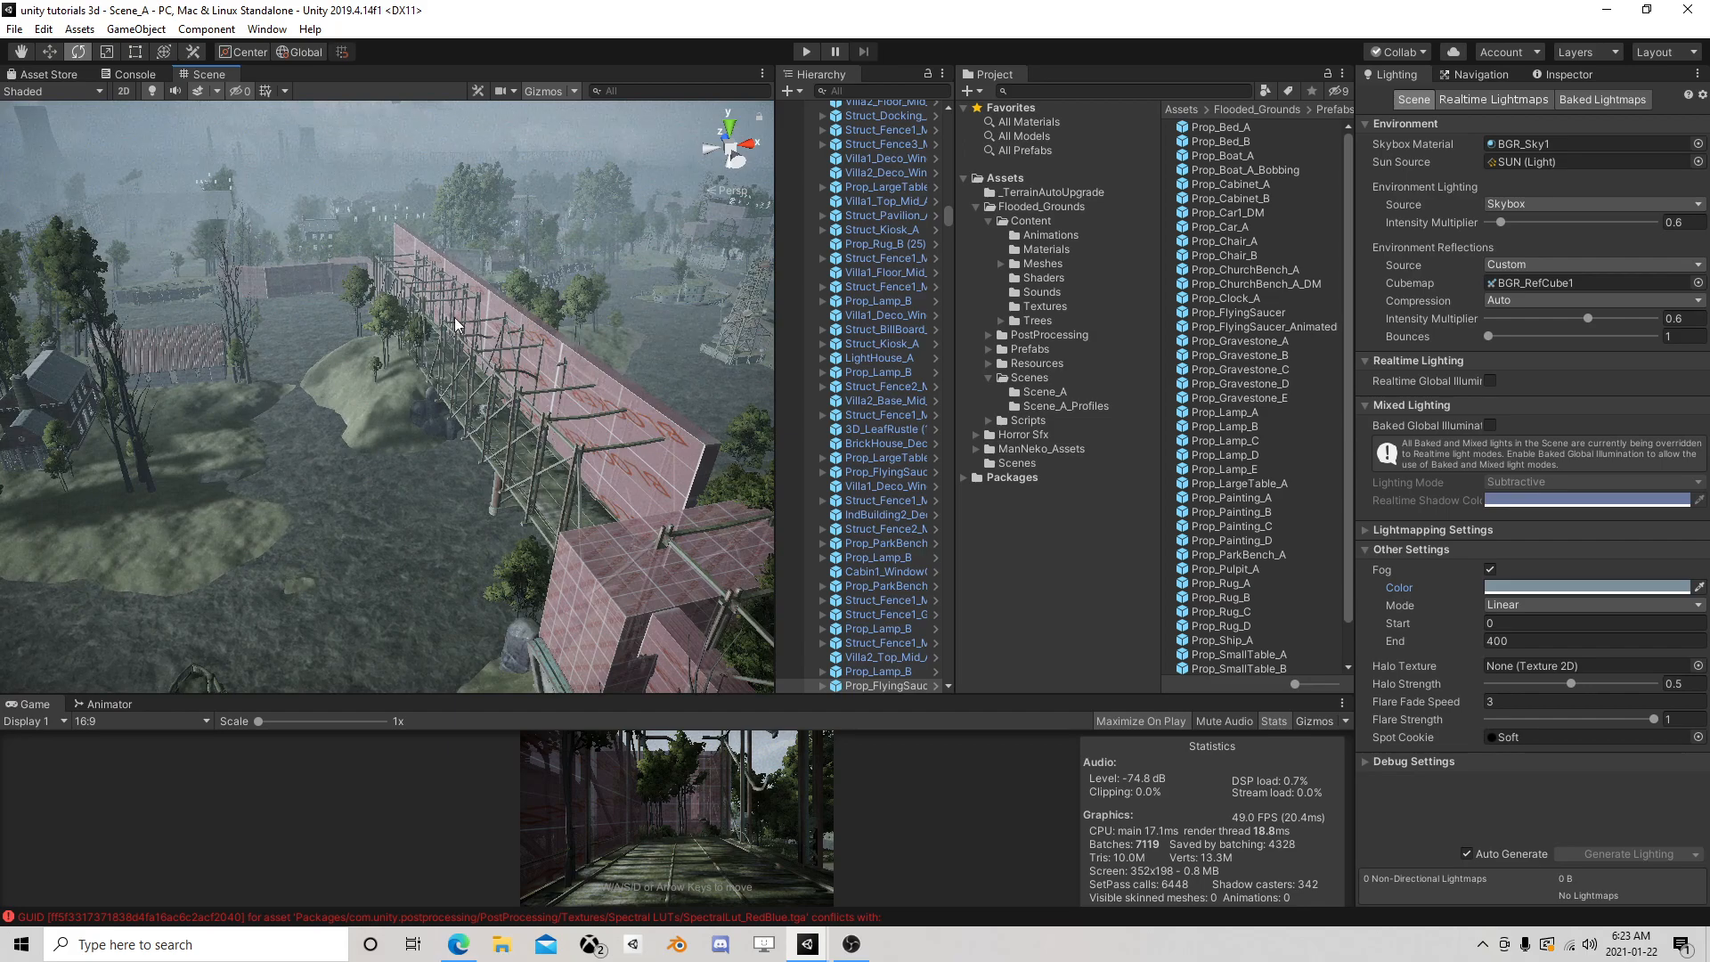
{"action": "right_click_drag", "start_coordinate": [455, 317], "coordinate": [465, 479]}
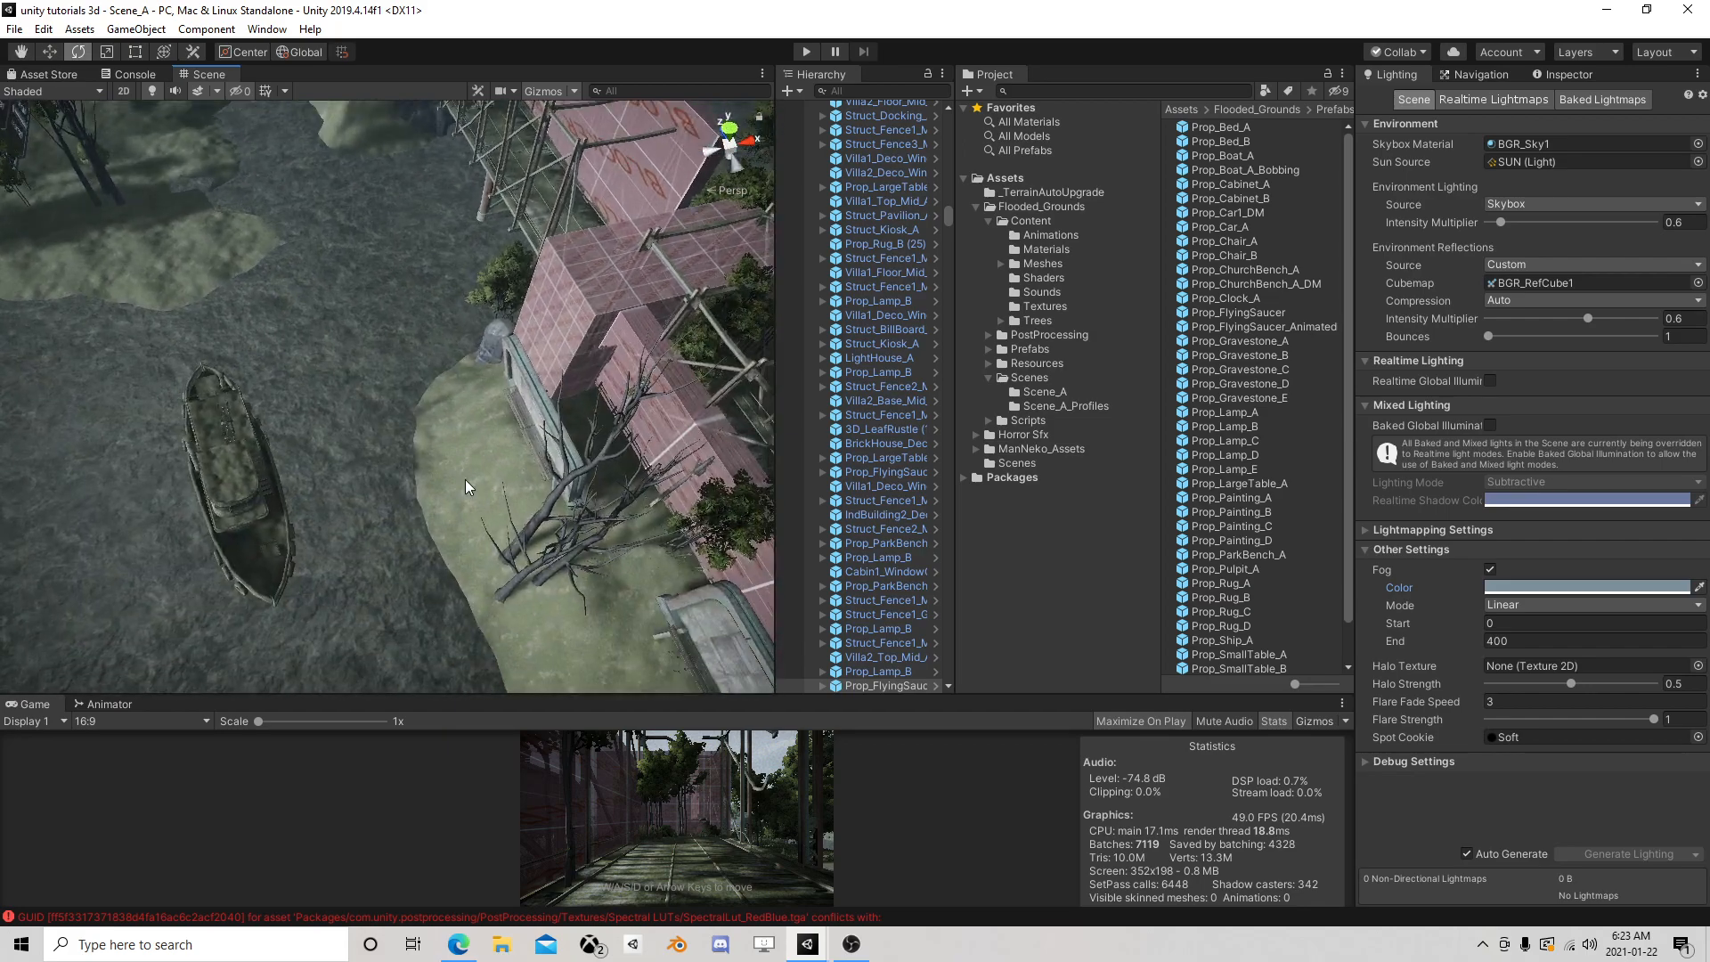
Collapse the Flooded_Grounds asset folder and show the contents of the Horror Sfx folder
{"action": "left_click", "coordinate": [975, 206]}
{"action": "left_click", "coordinate": [1011, 221]}
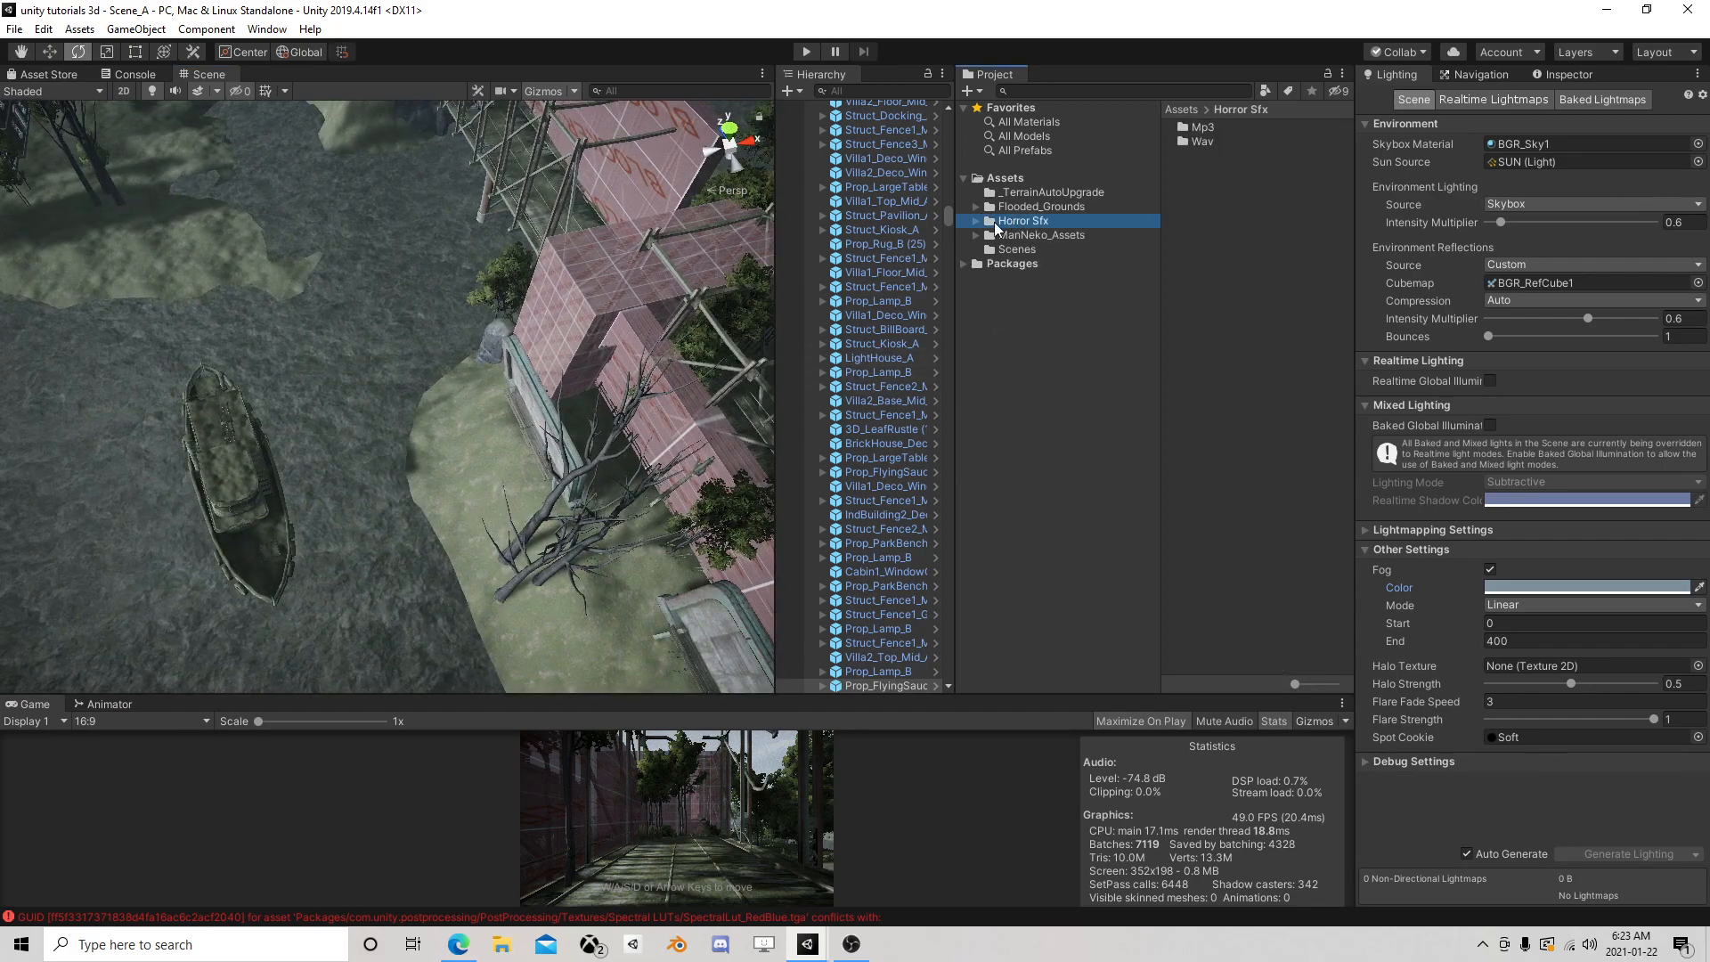
{"action": "left_click", "coordinate": [980, 222]}
{"action": "left_click", "coordinate": [978, 223]}
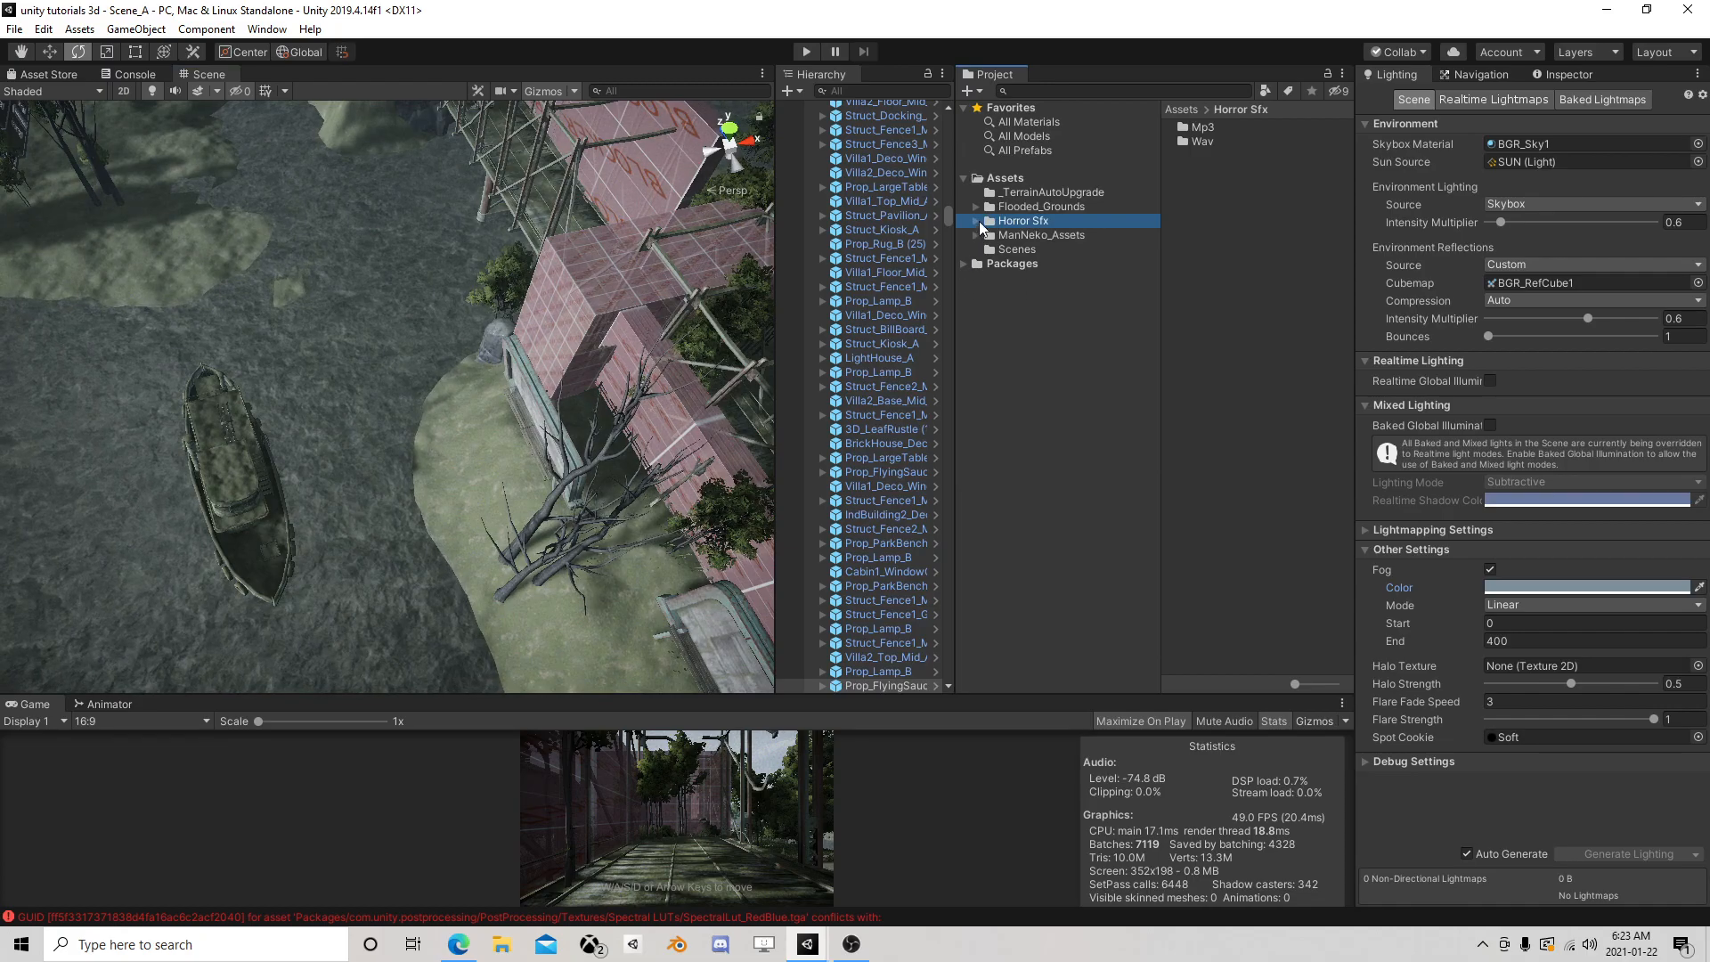
Check the Post Processing package's installation status in the Package Manager, and close the manager
{"action": "middle_click_drag", "start_coordinate": [536, 301], "coordinate": [354, 369]}
{"action": "right_click_drag", "start_coordinate": [354, 369], "coordinate": [497, 331]}
{"action": "scroll", "coordinate": [496, 331], "scroll_direction": "up", "scroll_amount": 6}
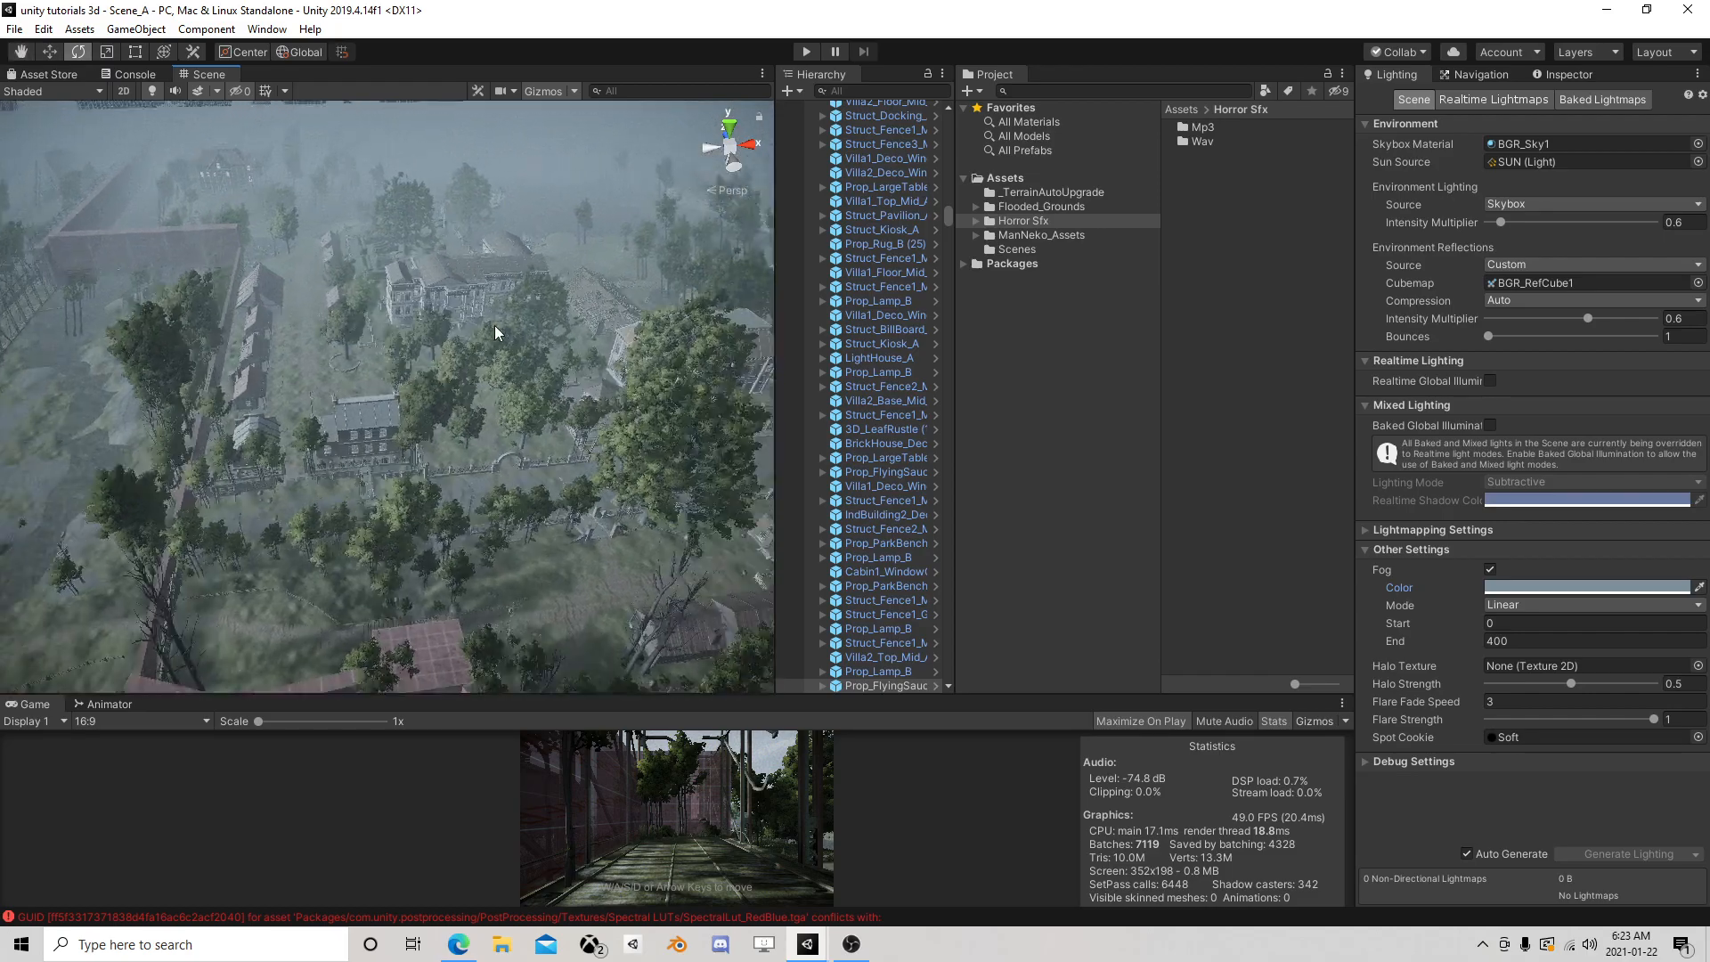
{"action": "middle_click_drag", "start_coordinate": [478, 352], "coordinate": [464, 583]}
{"action": "right_click_drag", "start_coordinate": [464, 583], "coordinate": [467, 433]}
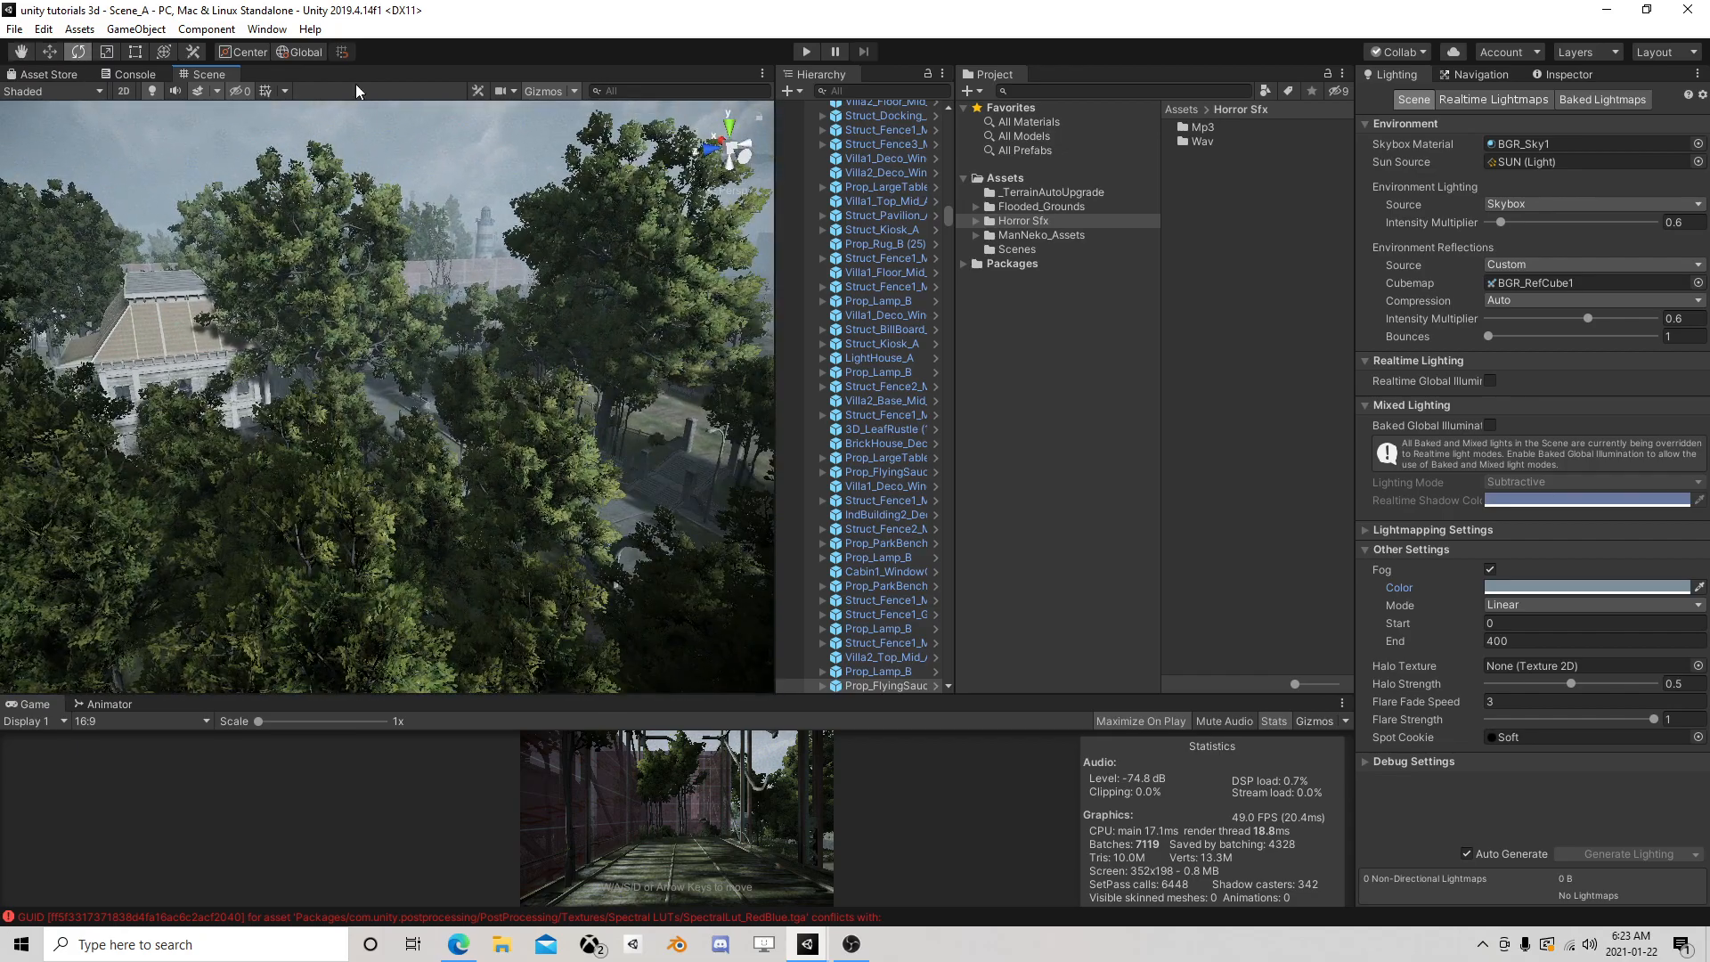
{"action": "left_click", "coordinate": [267, 29]}
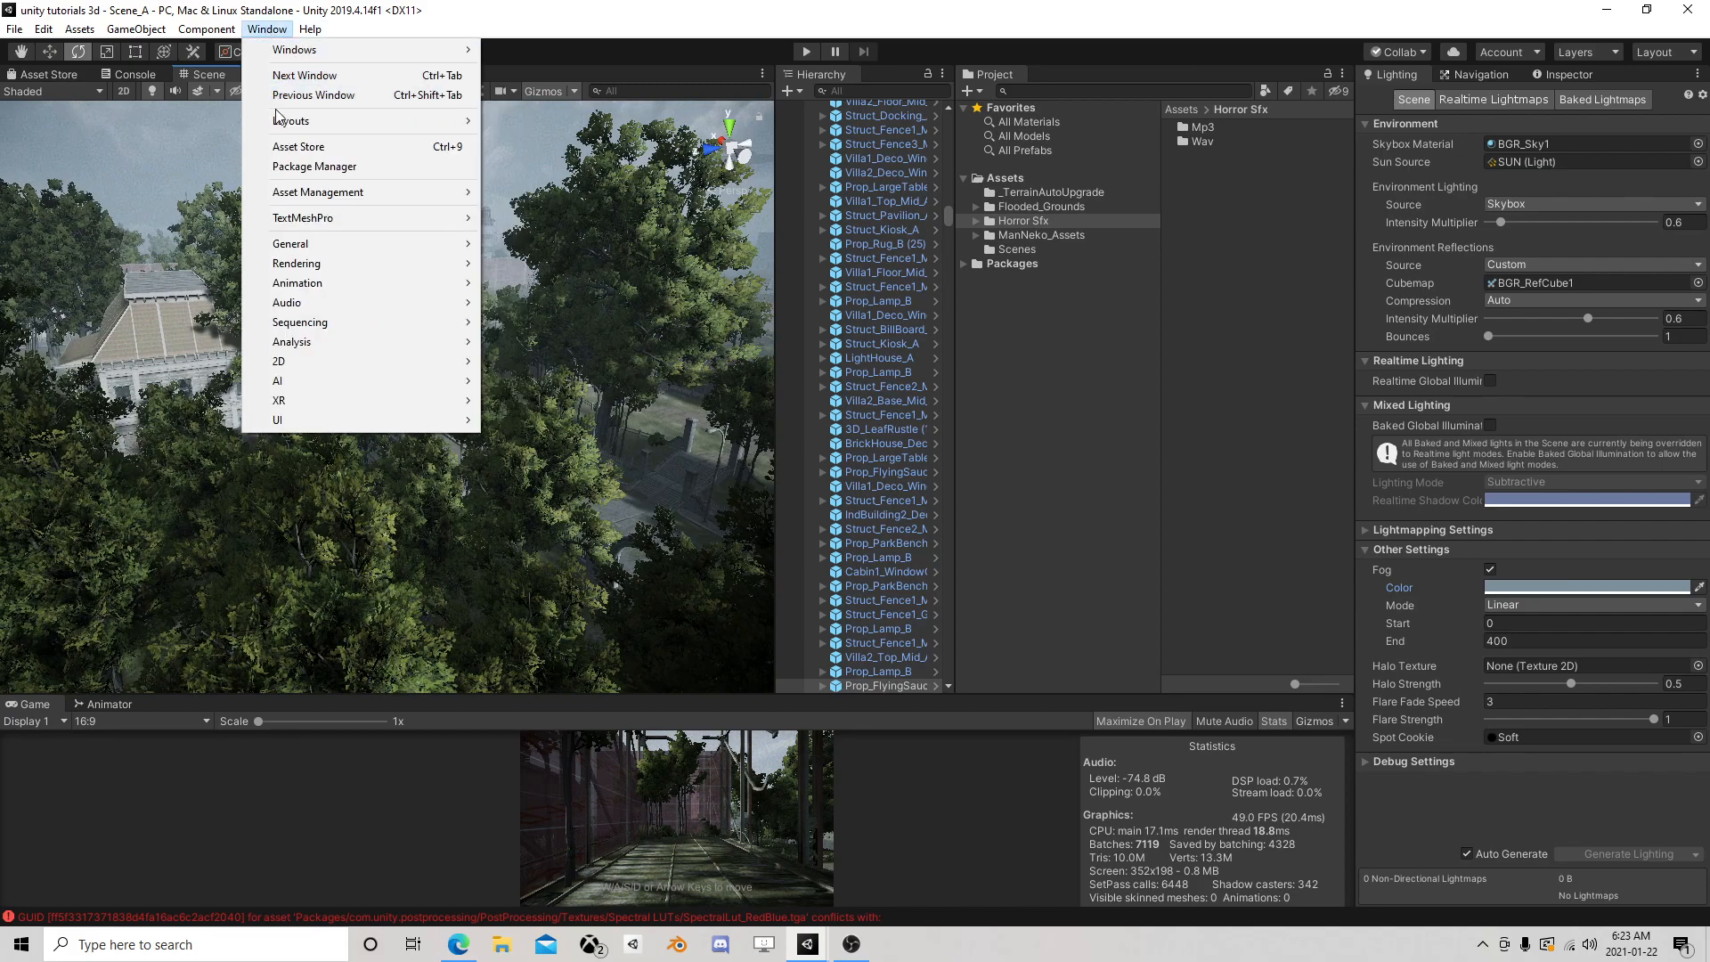
{"action": "left_click", "coordinate": [303, 167]}
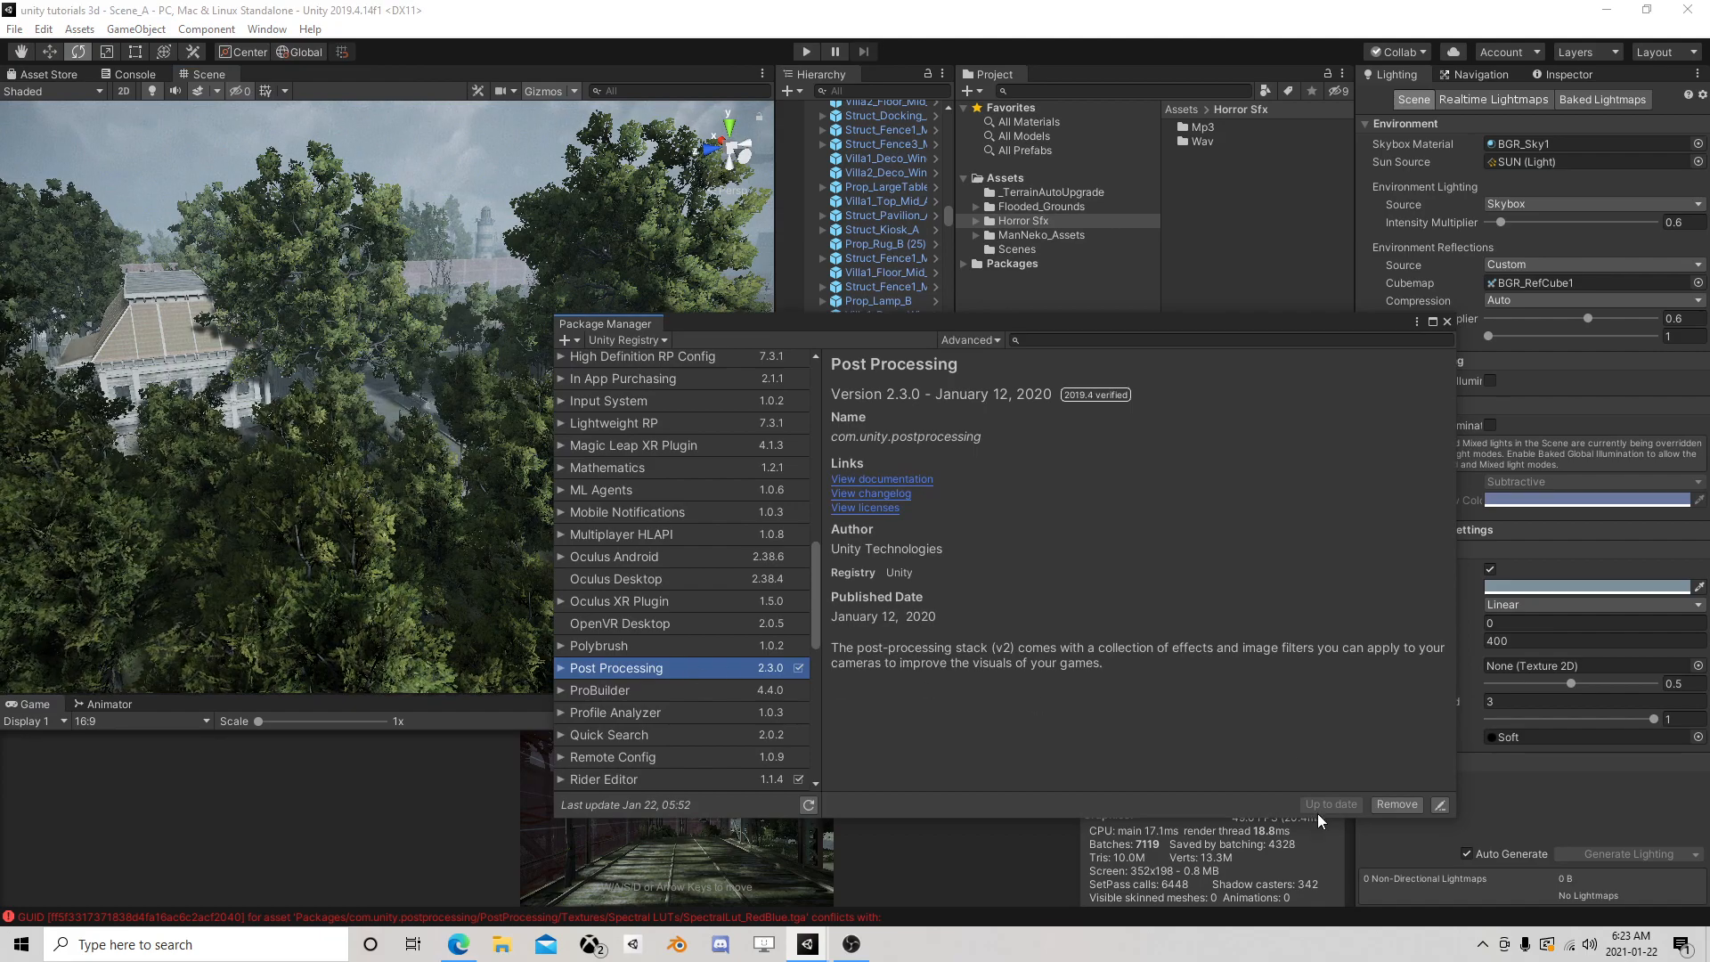
{"action": "left_click", "coordinate": [1448, 321]}
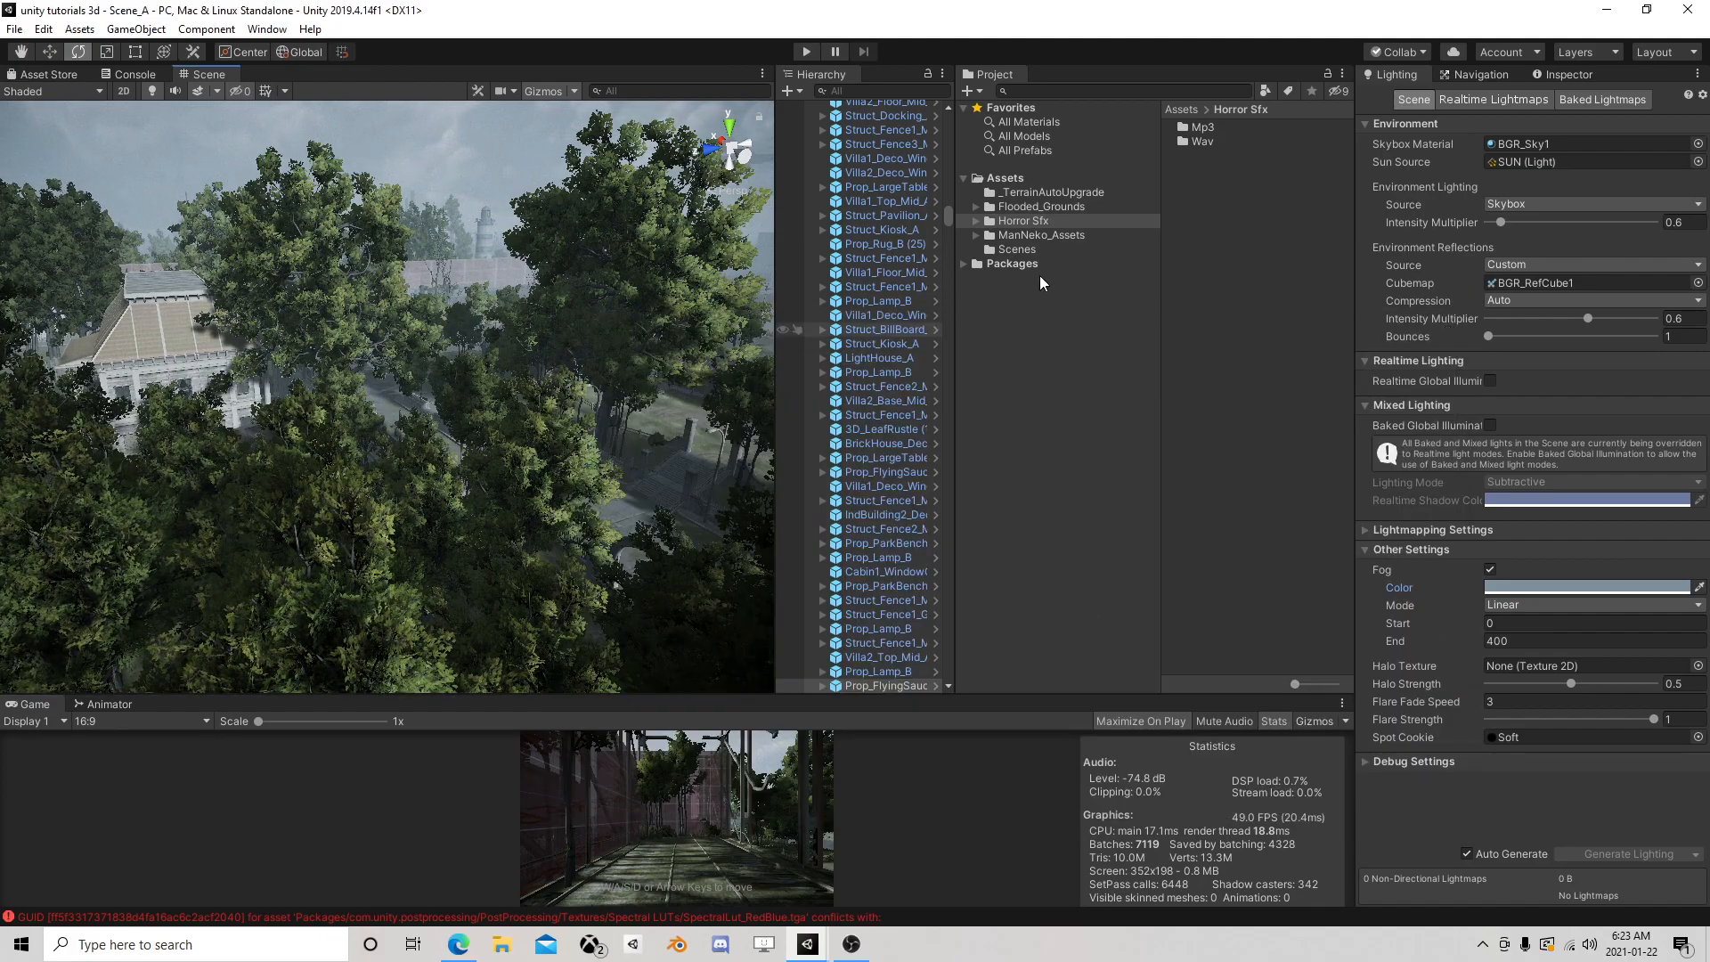
Examine the trees, the gate and the brick house at ground level in the scene view
{"action": "right_click_drag", "start_coordinate": [692, 256], "coordinate": [436, 392]}
{"action": "scroll", "coordinate": [447, 406], "scroll_direction": "up", "scroll_amount": 5}
{"action": "middle_click_drag", "start_coordinate": [437, 392], "coordinate": [522, 227]}
{"action": "scroll", "coordinate": [522, 227], "scroll_direction": "up", "scroll_amount": 3}
{"action": "scroll", "coordinate": [449, 333], "scroll_direction": "down", "scroll_amount": 4}
{"action": "scroll", "coordinate": [449, 333], "scroll_direction": "up", "scroll_amount": 5}
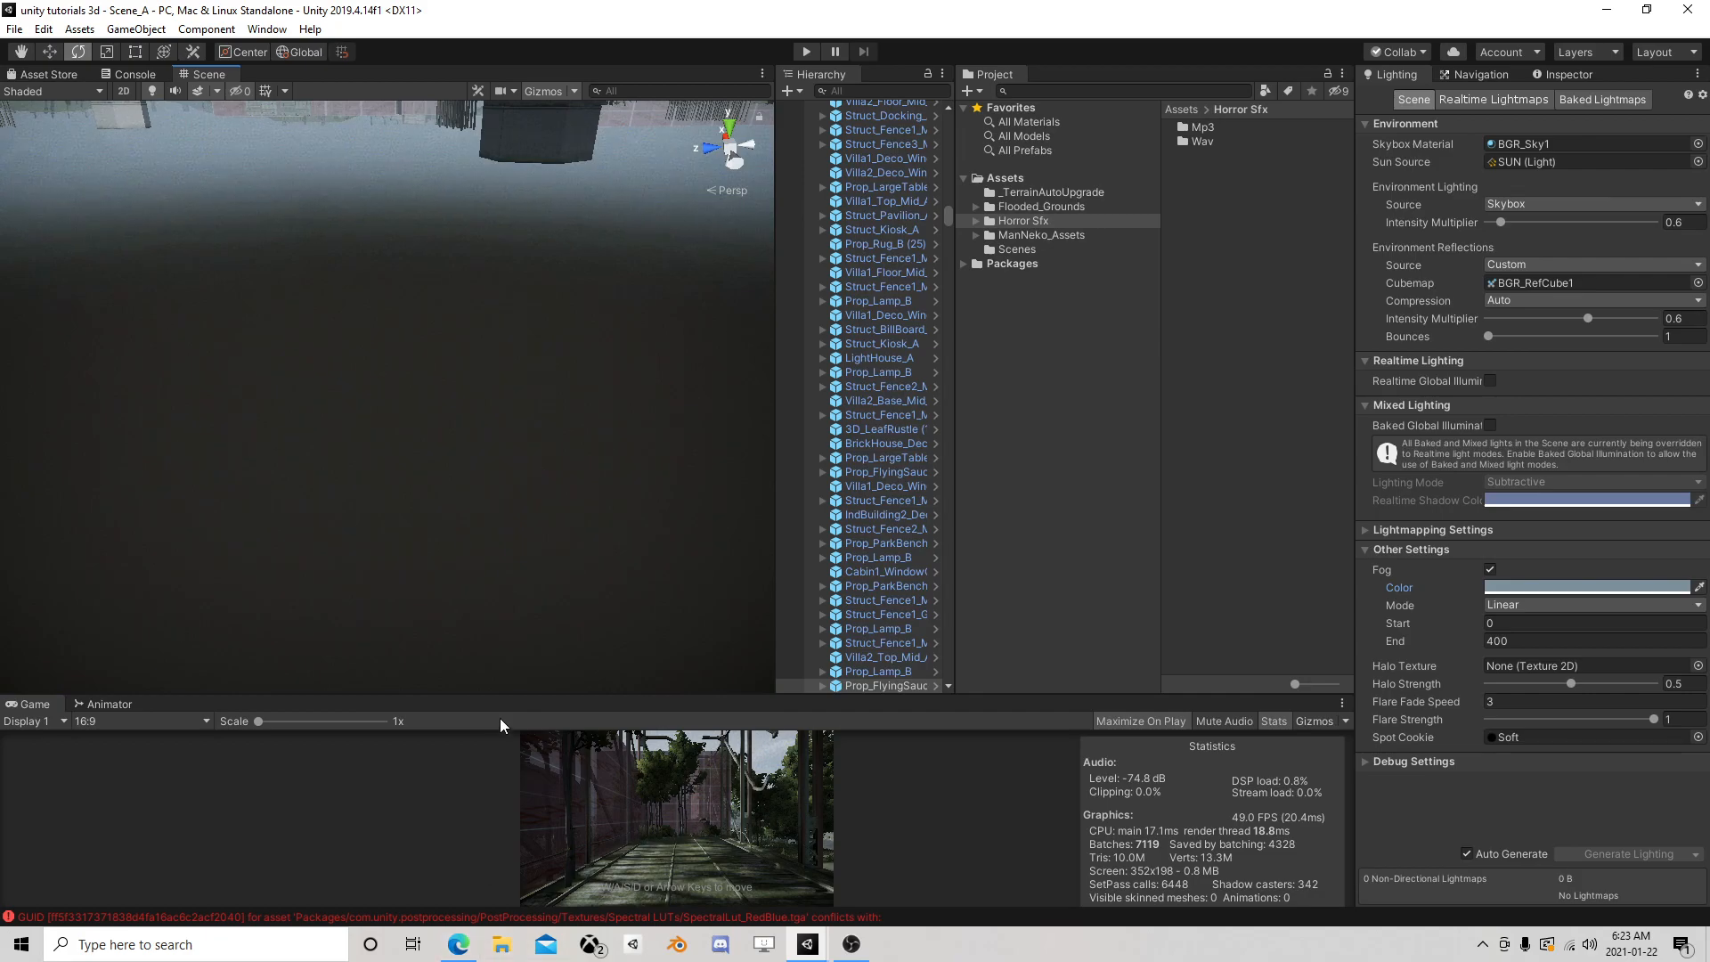
{"action": "scroll", "coordinate": [500, 505], "scroll_direction": "down", "scroll_amount": 5}
{"action": "right_click_drag", "start_coordinate": [415, 502], "coordinate": [526, 400]}
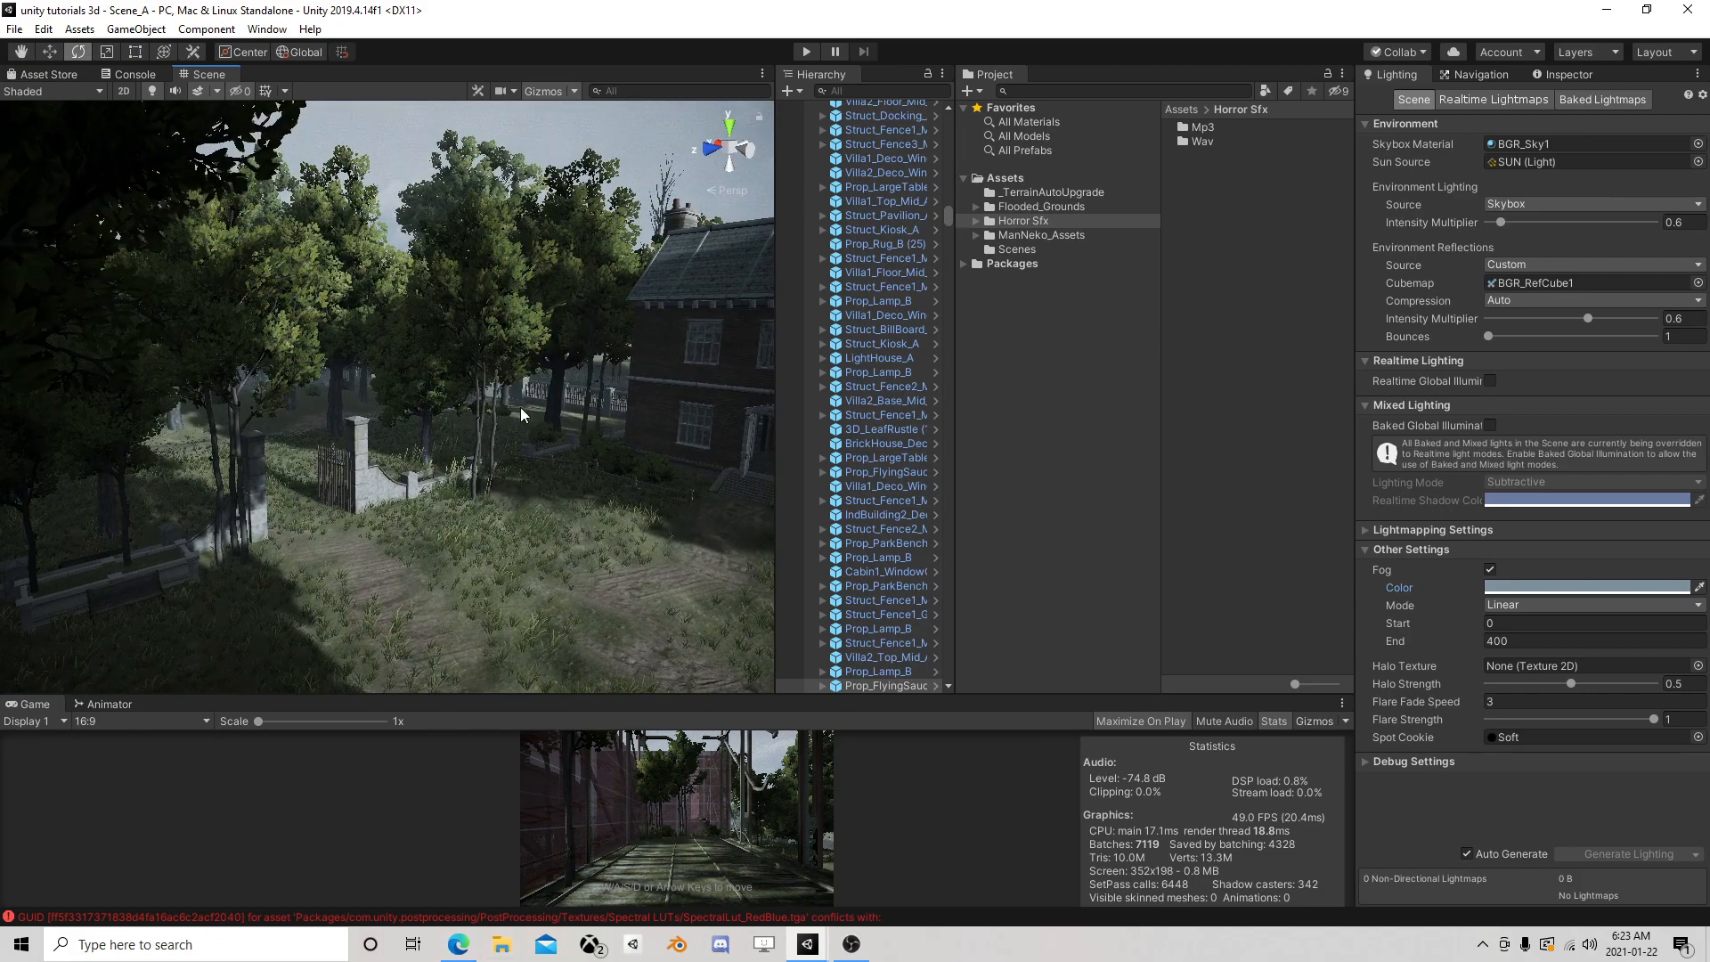
{"action": "scroll", "coordinate": [422, 463], "scroll_direction": "up", "scroll_amount": 3}
{"action": "right_click_drag", "start_coordinate": [420, 483], "coordinate": [495, 456]}
{"action": "scroll", "coordinate": [422, 452], "scroll_direction": "up", "scroll_amount": 3}
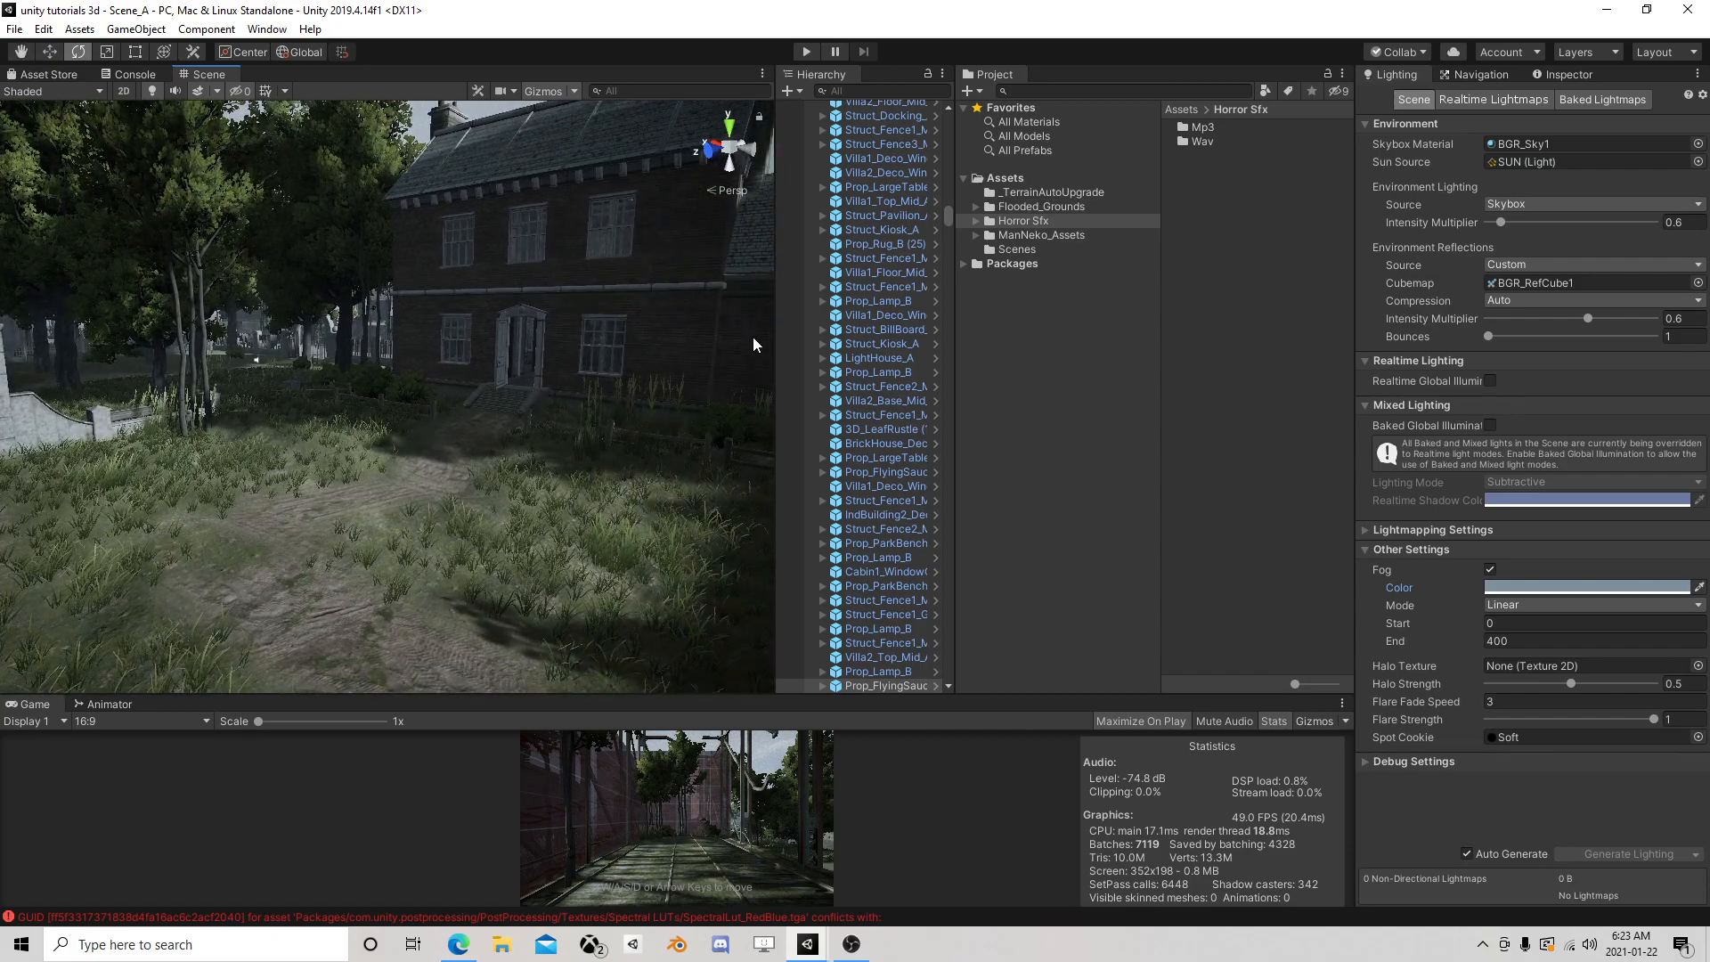
Delete the PostProcessing folder from the Flooded_Grounds assets
{"action": "left_click", "coordinate": [976, 206]}
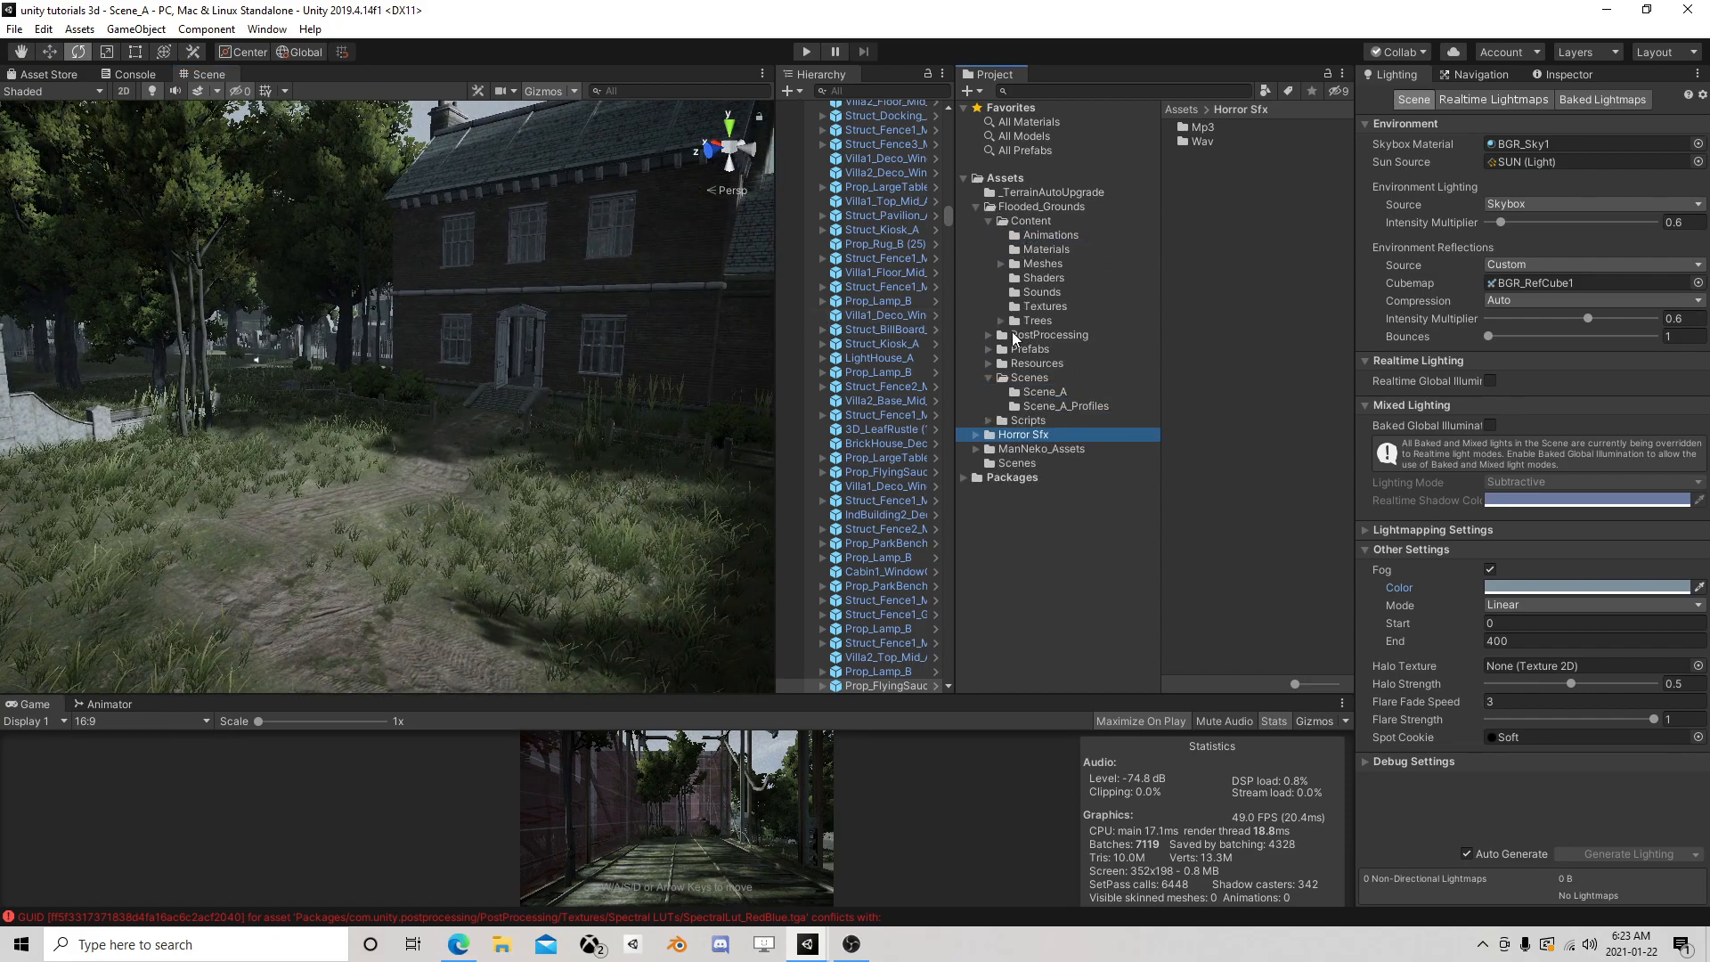
{"action": "left_click", "coordinate": [1022, 336]}
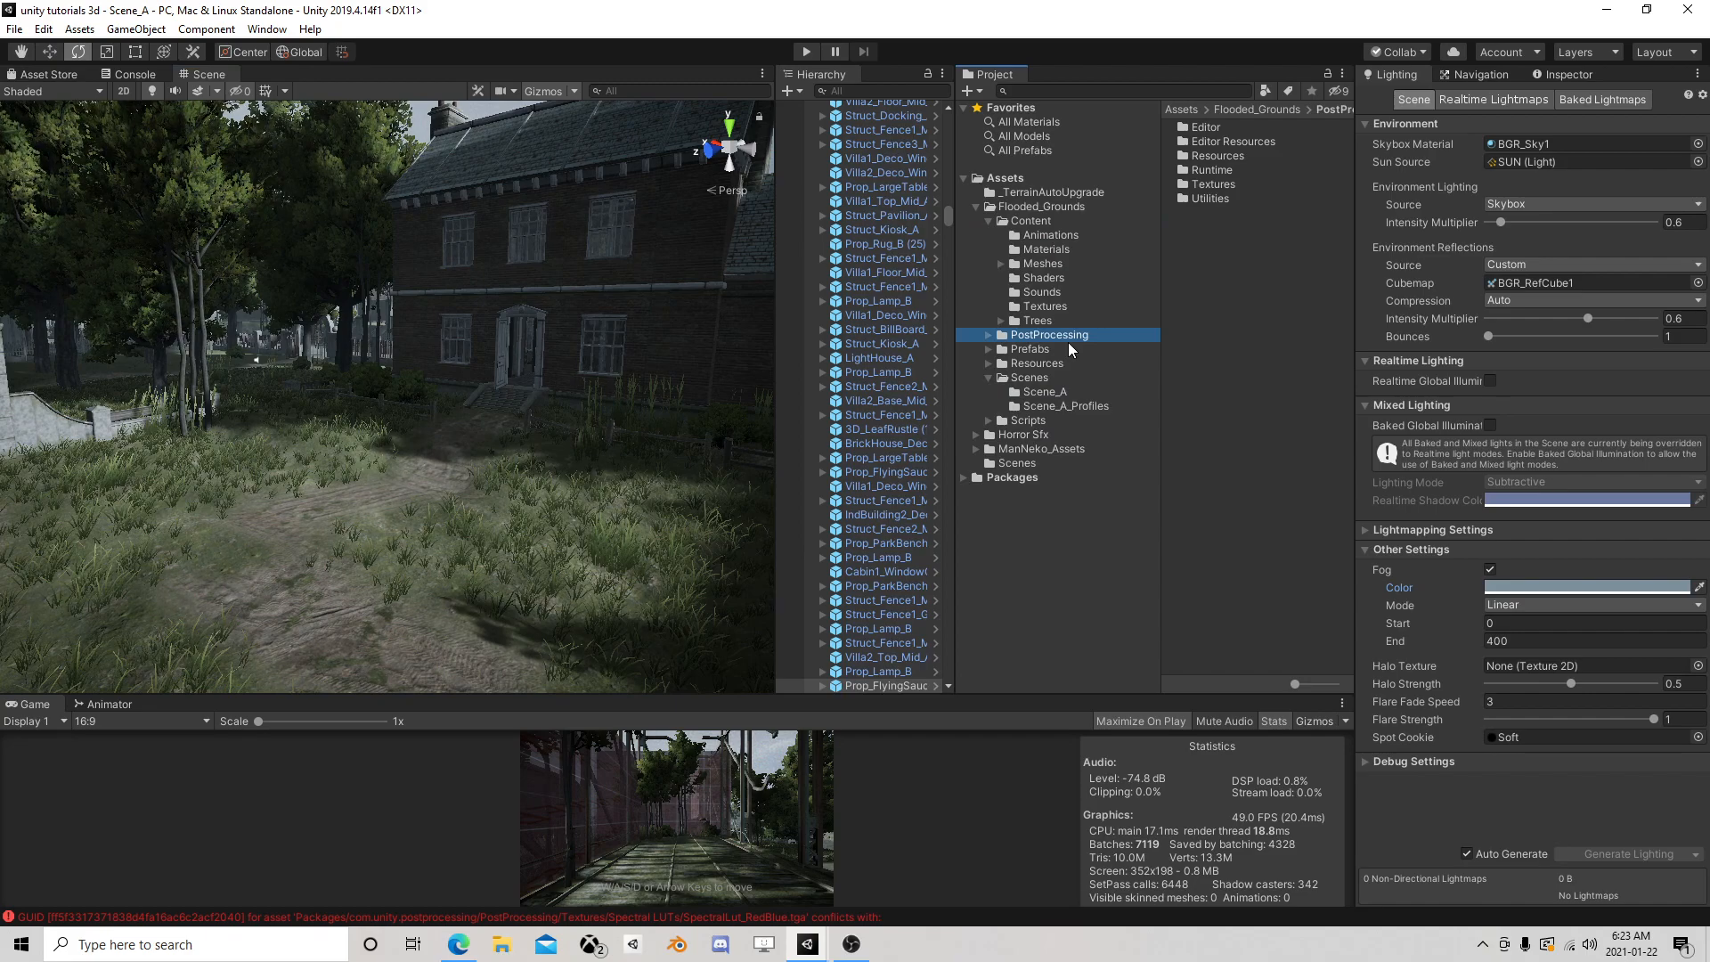
{"action": "key", "text": "Delete"}
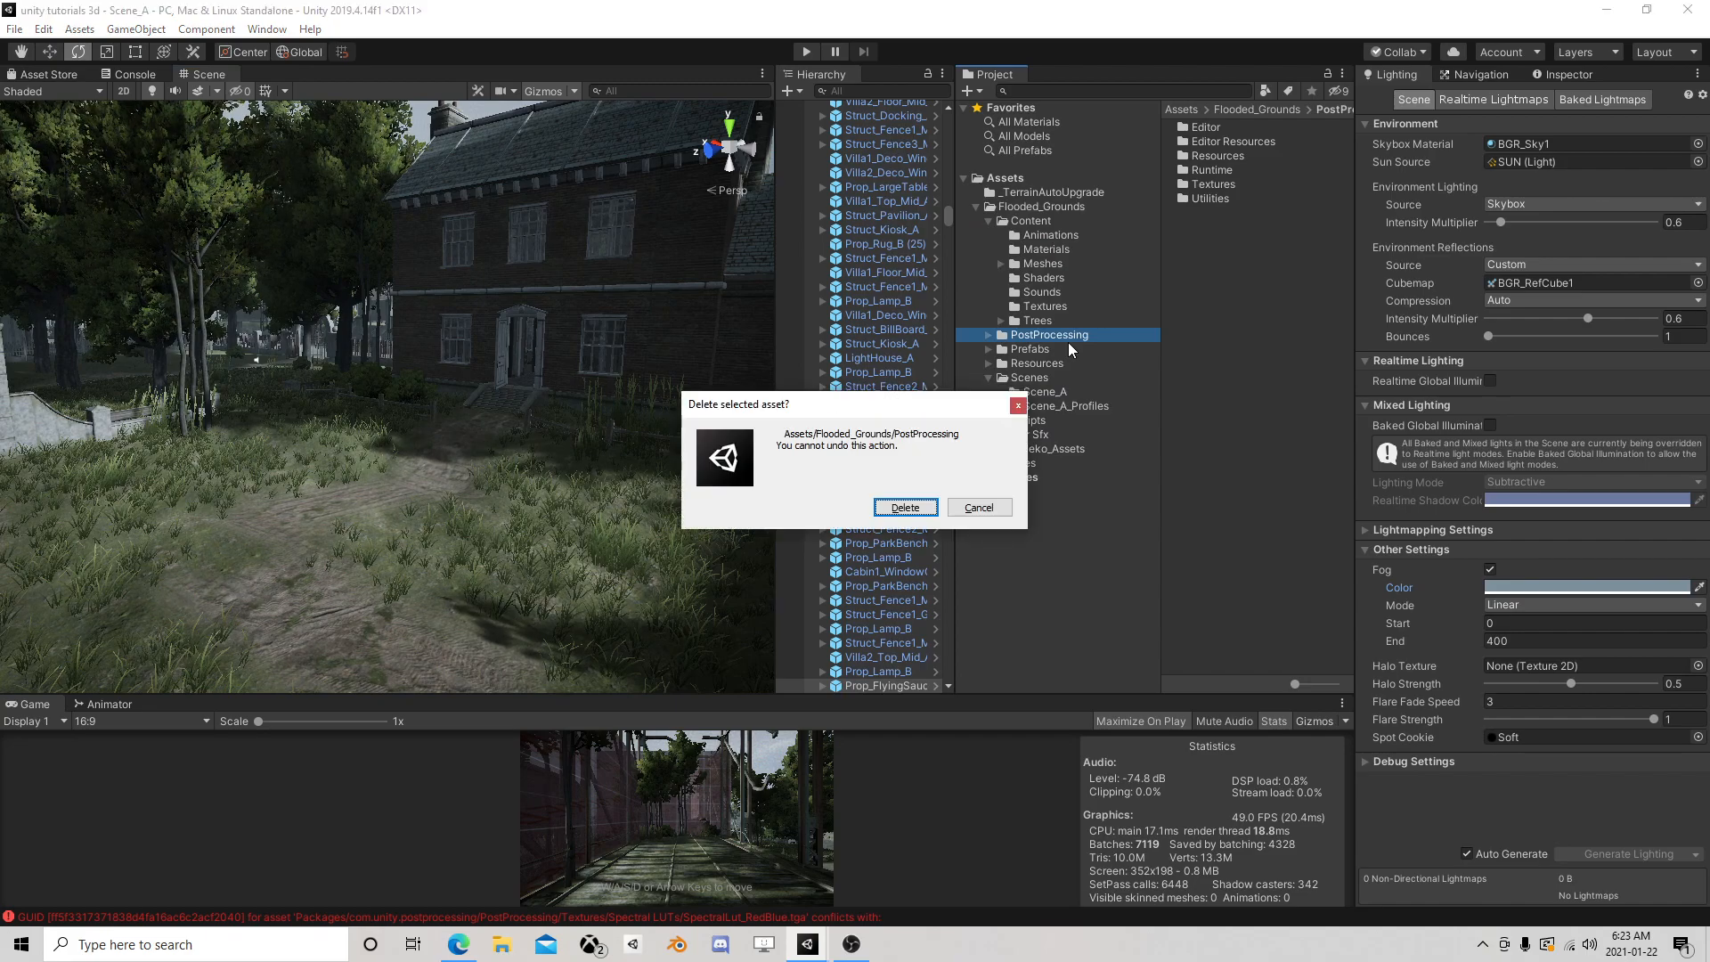
{"action": "left_click", "coordinate": [906, 508]}
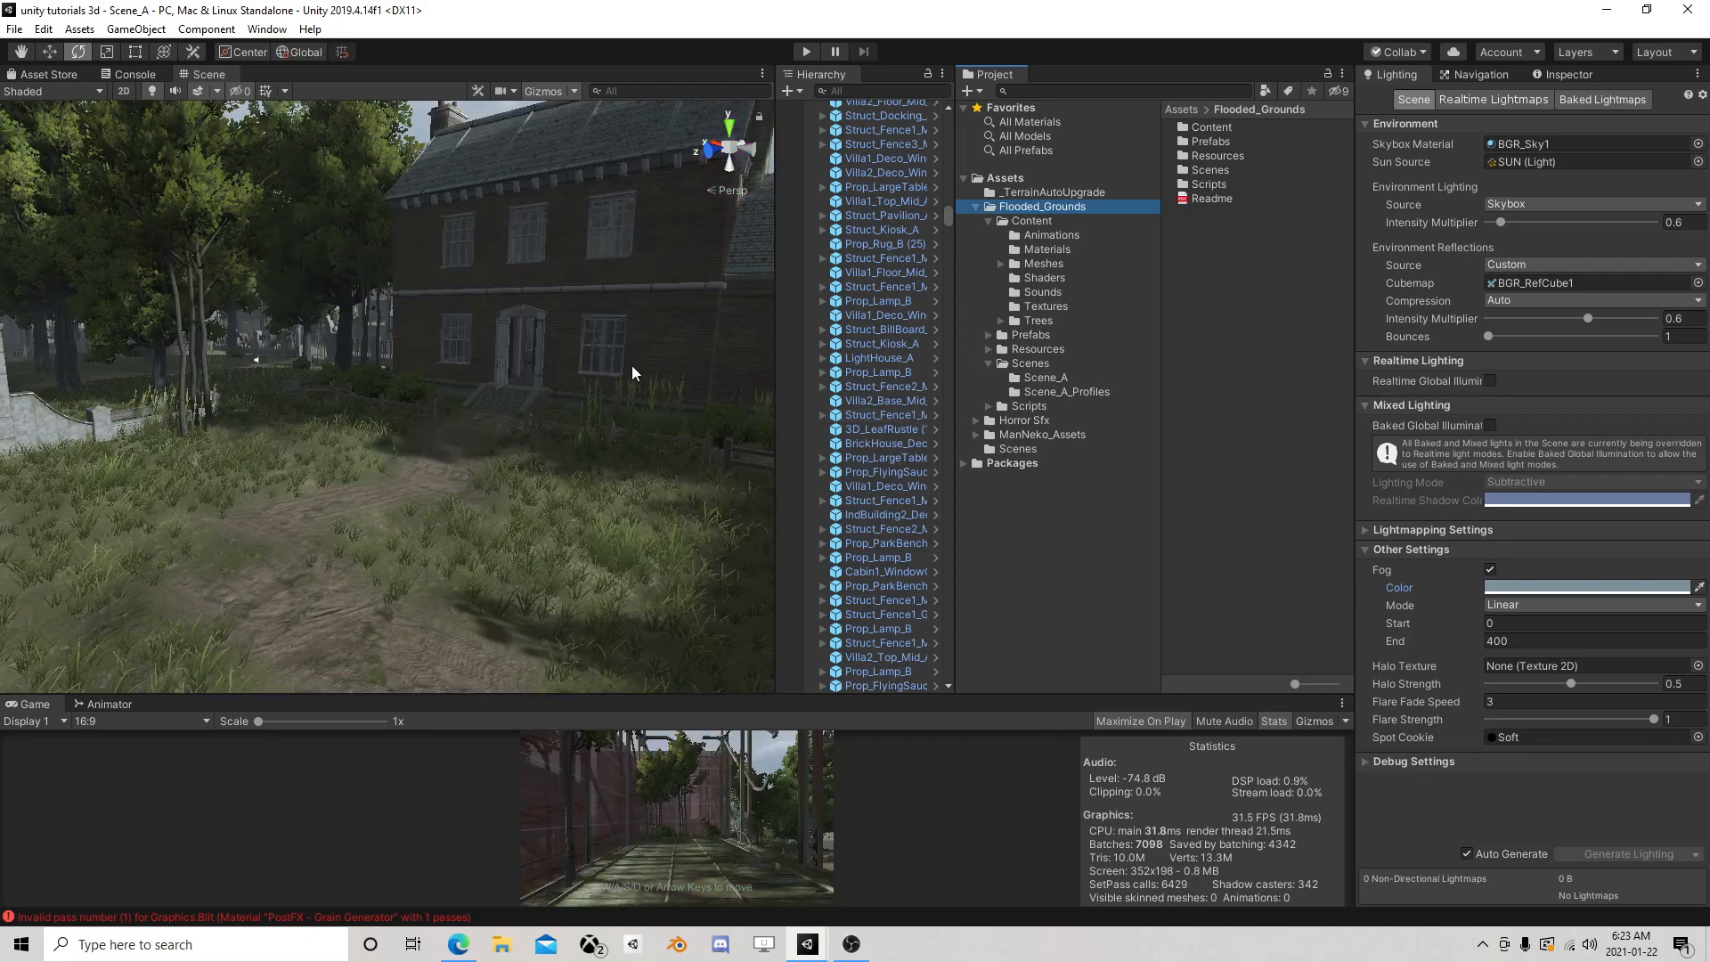
Remove both broken script components from the Camera under FpsController
{"action": "scroll", "coordinate": [630, 367], "scroll_direction": "up", "scroll_amount": 5}
{"action": "scroll", "coordinate": [632, 367], "scroll_direction": "down", "scroll_amount": 4}
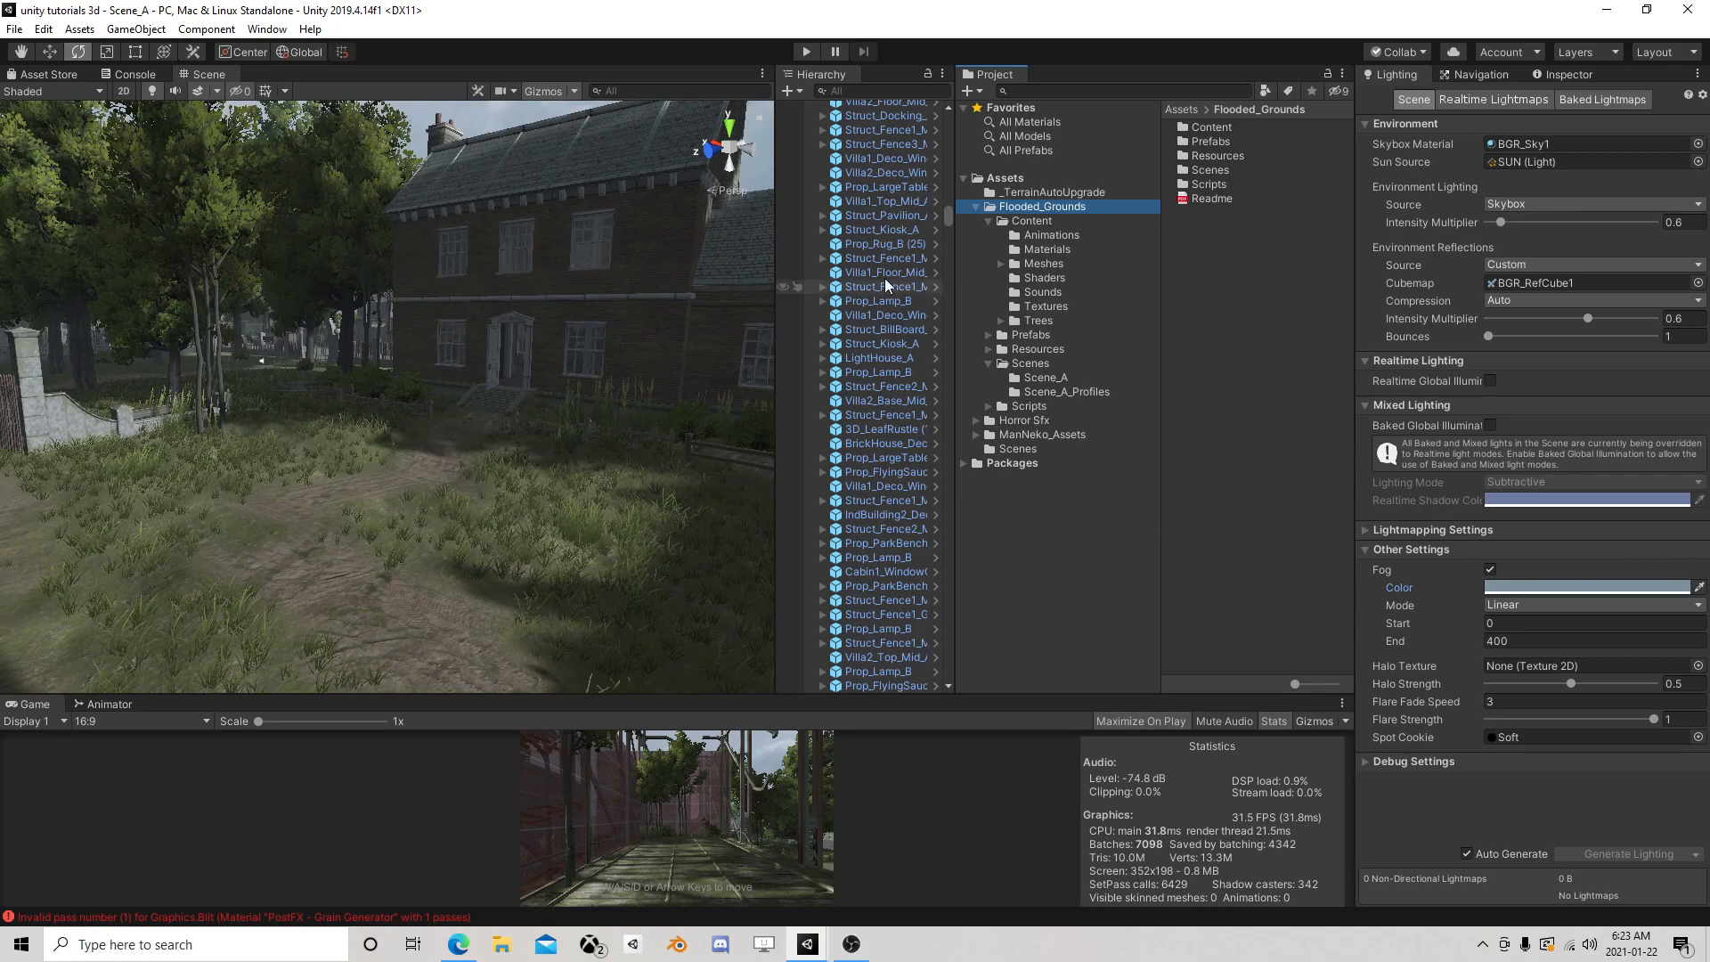
{"action": "scroll", "coordinate": [873, 234], "scroll_direction": "up", "scroll_amount": 8}
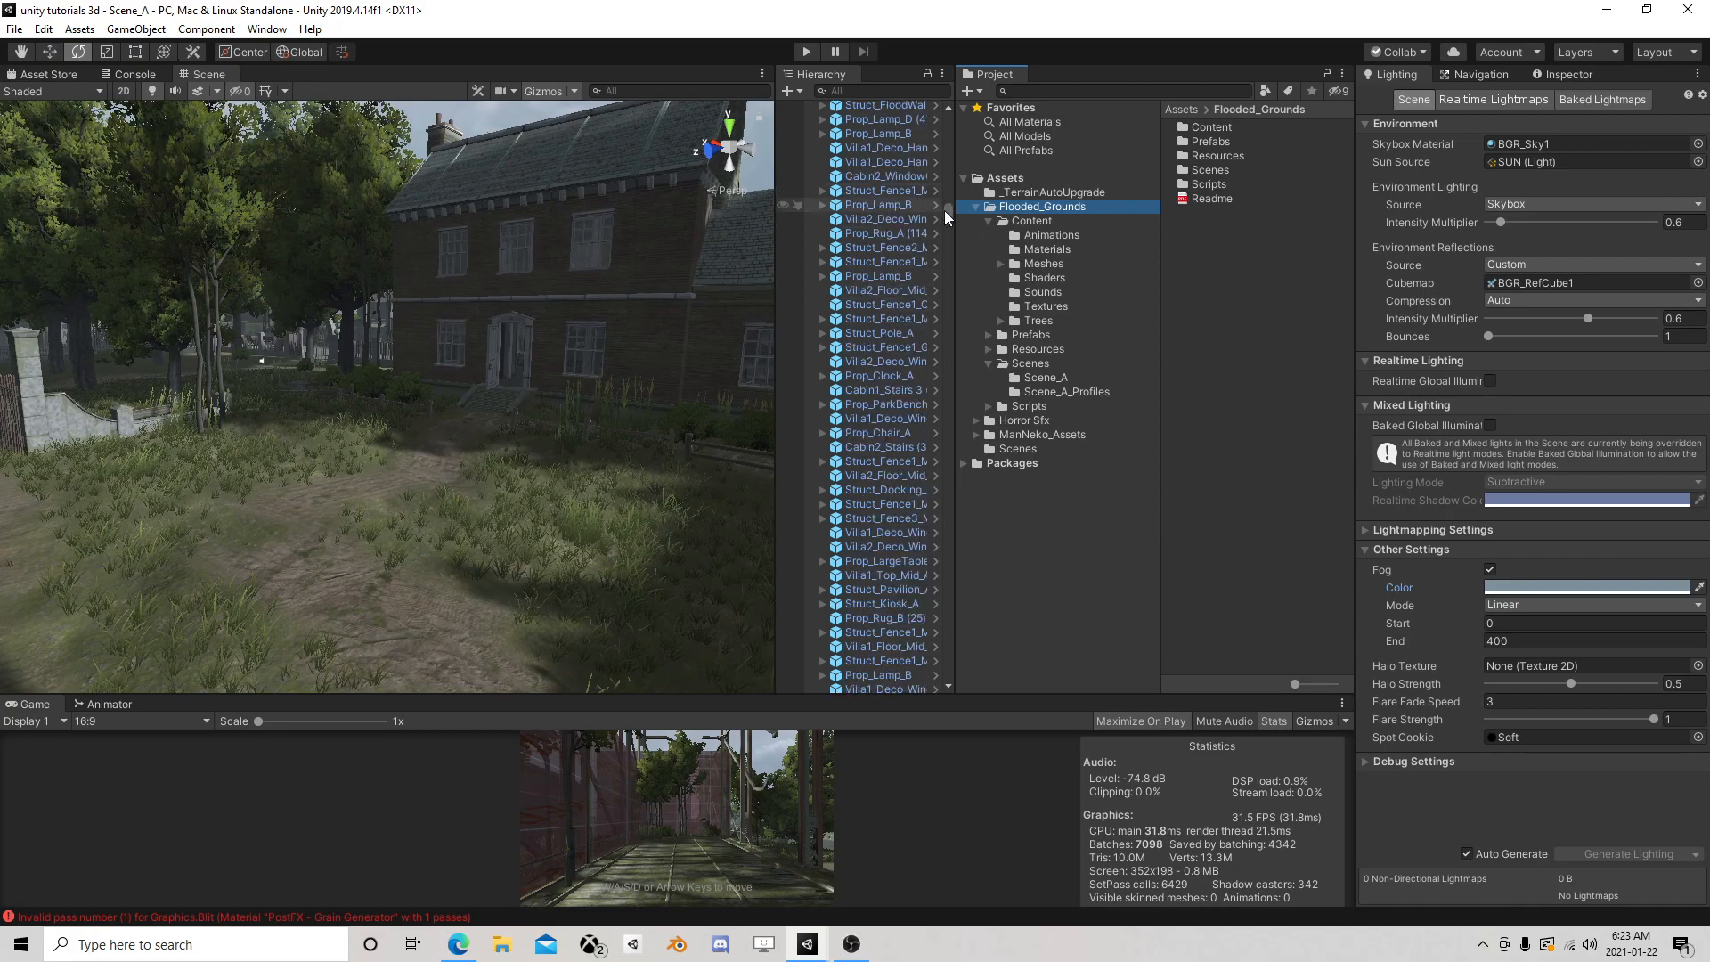
{"action": "left_click_drag", "start_coordinate": [946, 211], "coordinate": [948, 114]}
{"action": "left_click", "coordinate": [823, 136]}
{"action": "left_click", "coordinate": [869, 150]}
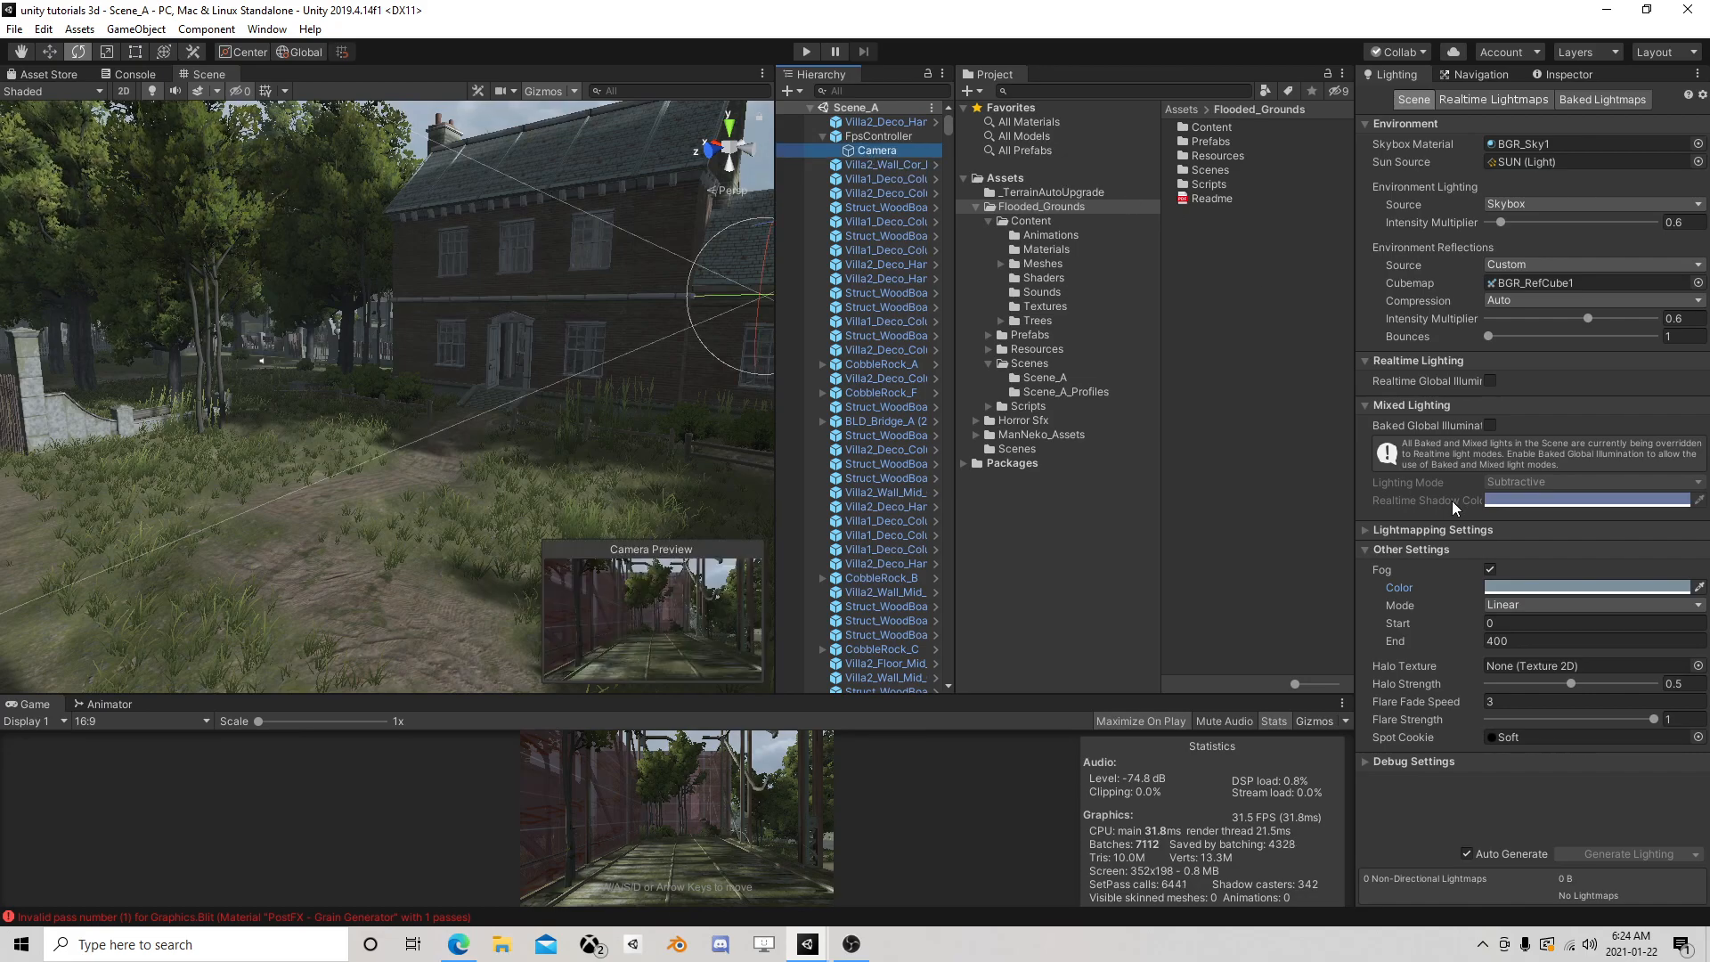
{"action": "left_click", "coordinate": [1565, 74]}
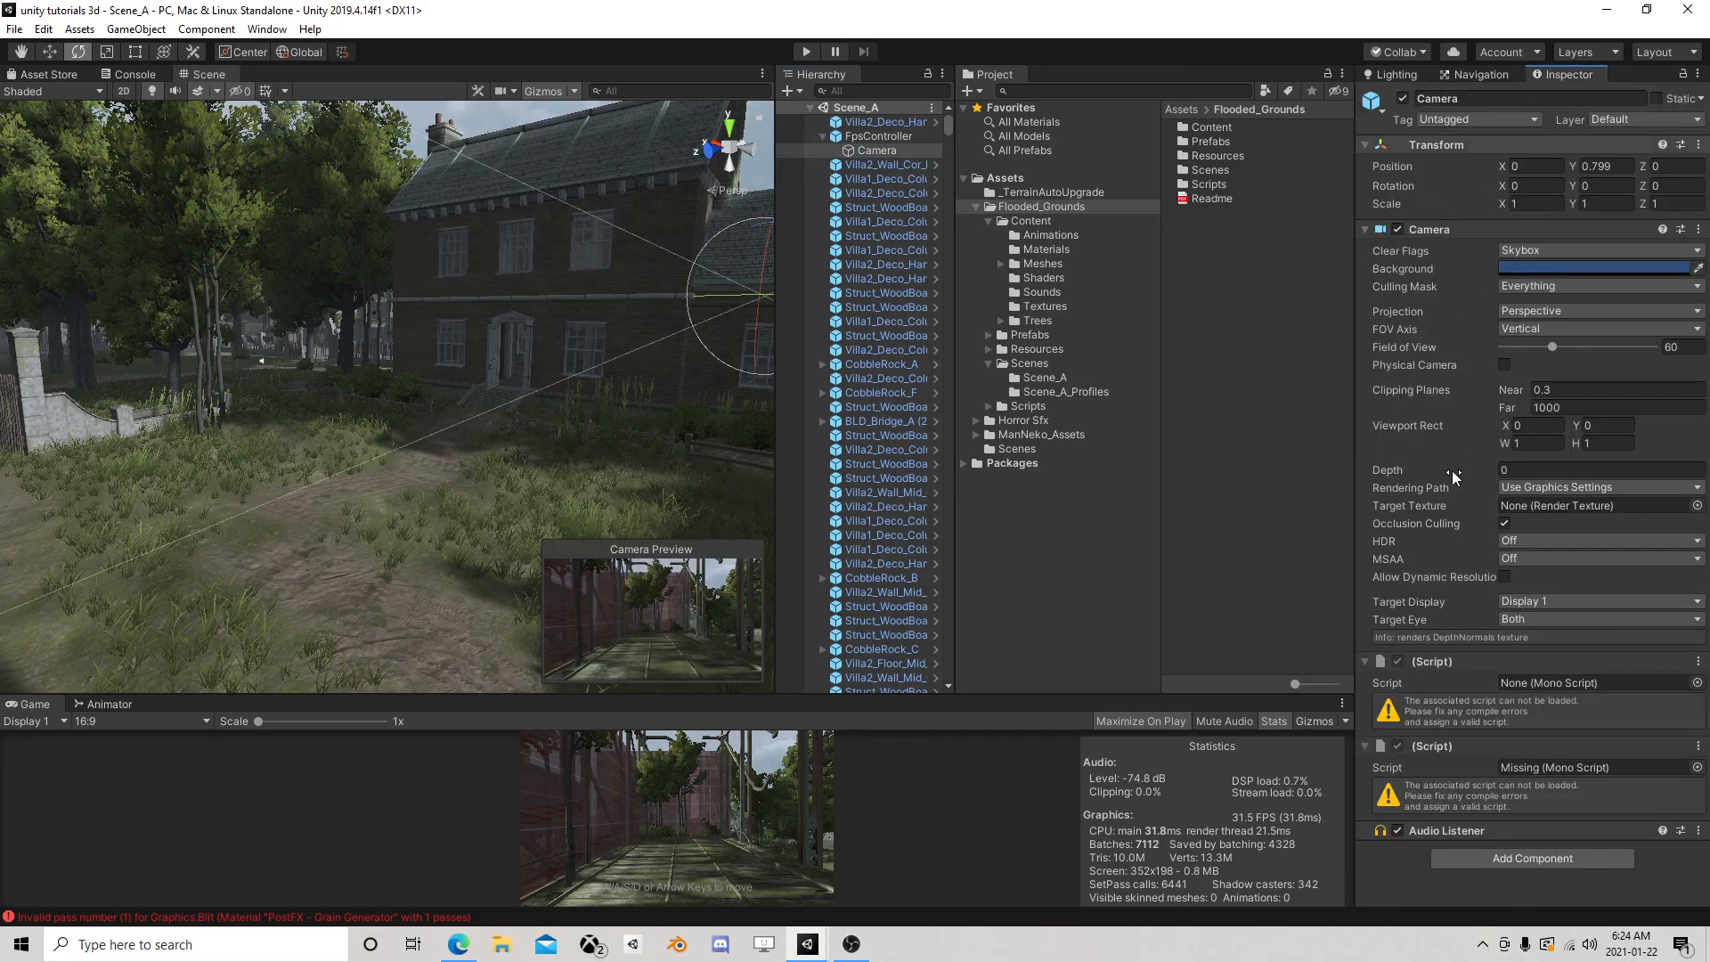
{"action": "right_click", "coordinate": [1436, 661]}
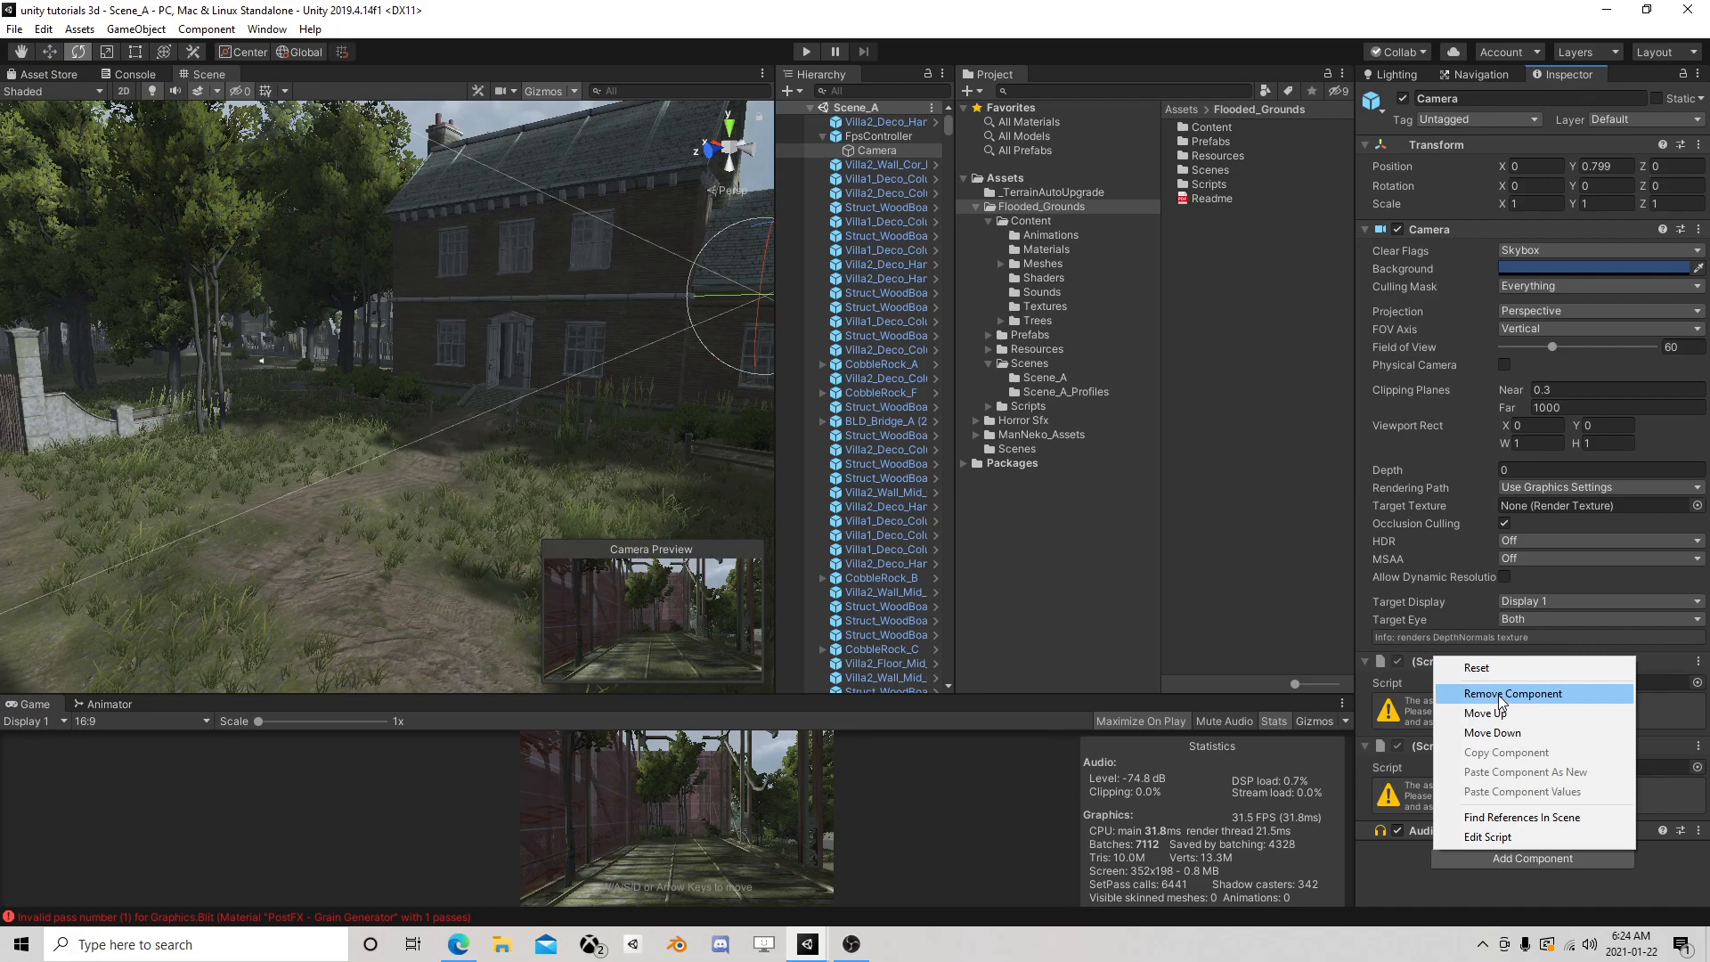
{"action": "left_click", "coordinate": [1512, 693]}
{"action": "right_click", "coordinate": [1436, 661]}
{"action": "left_click", "coordinate": [1508, 696]}
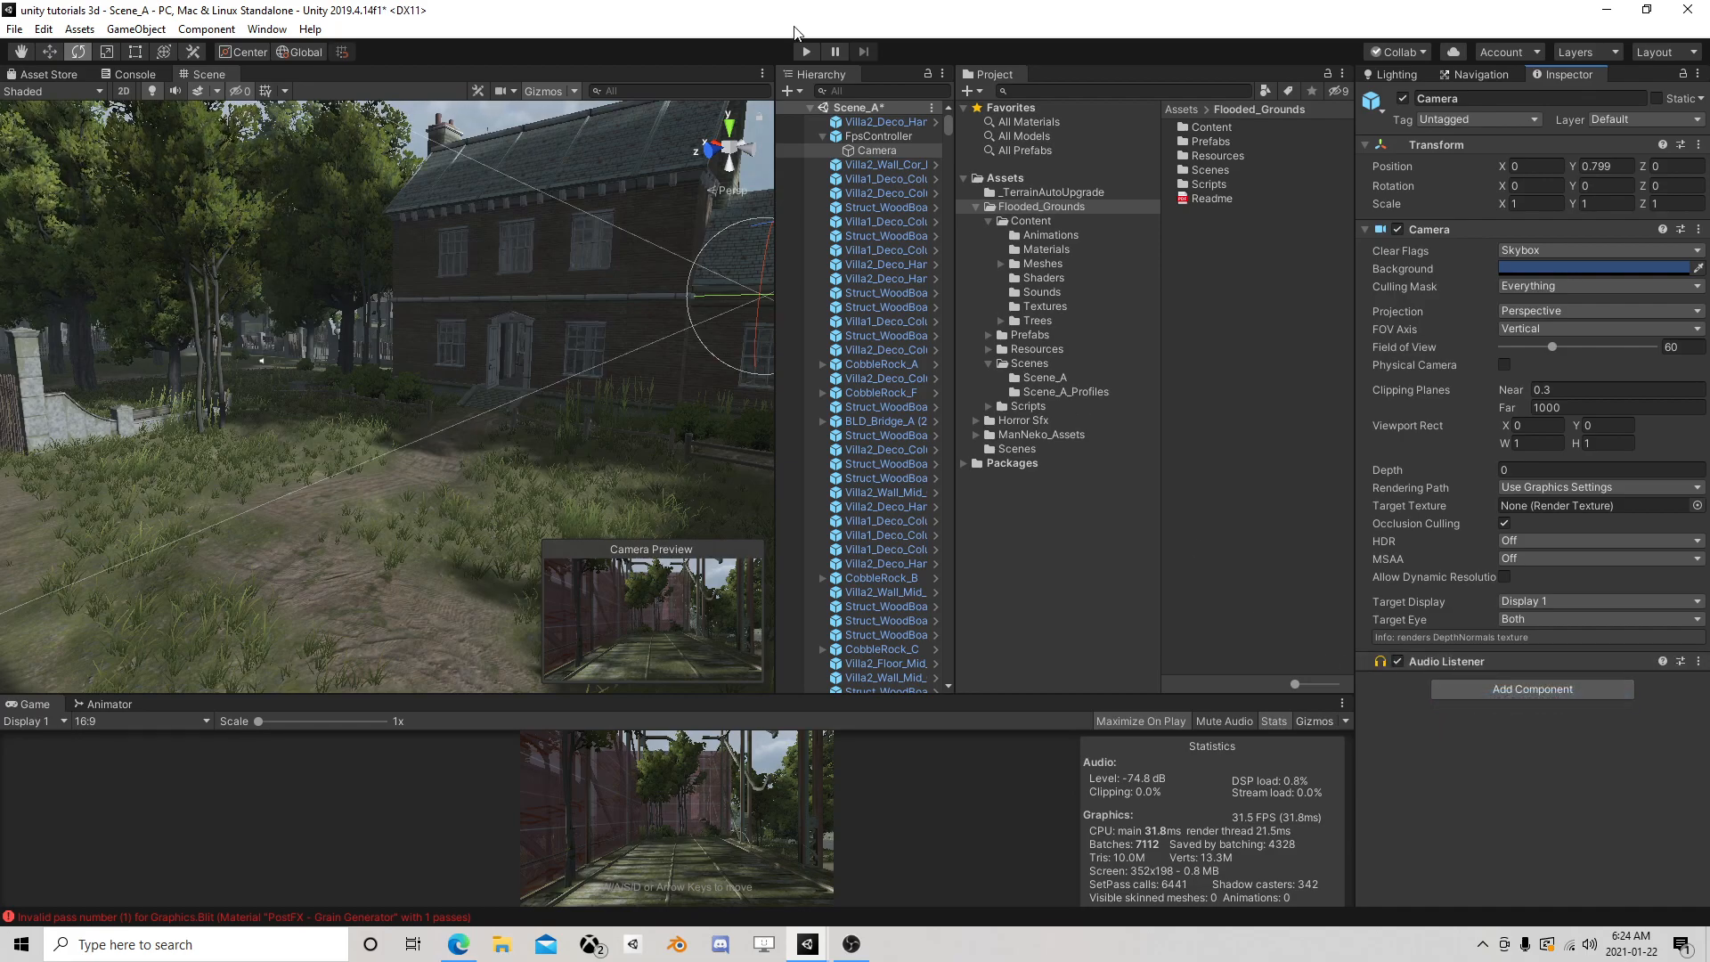
Collapse FpsController and create a new empty game object in Scene_A
{"action": "left_click", "coordinate": [823, 136]}
{"action": "left_click", "coordinate": [859, 135]}
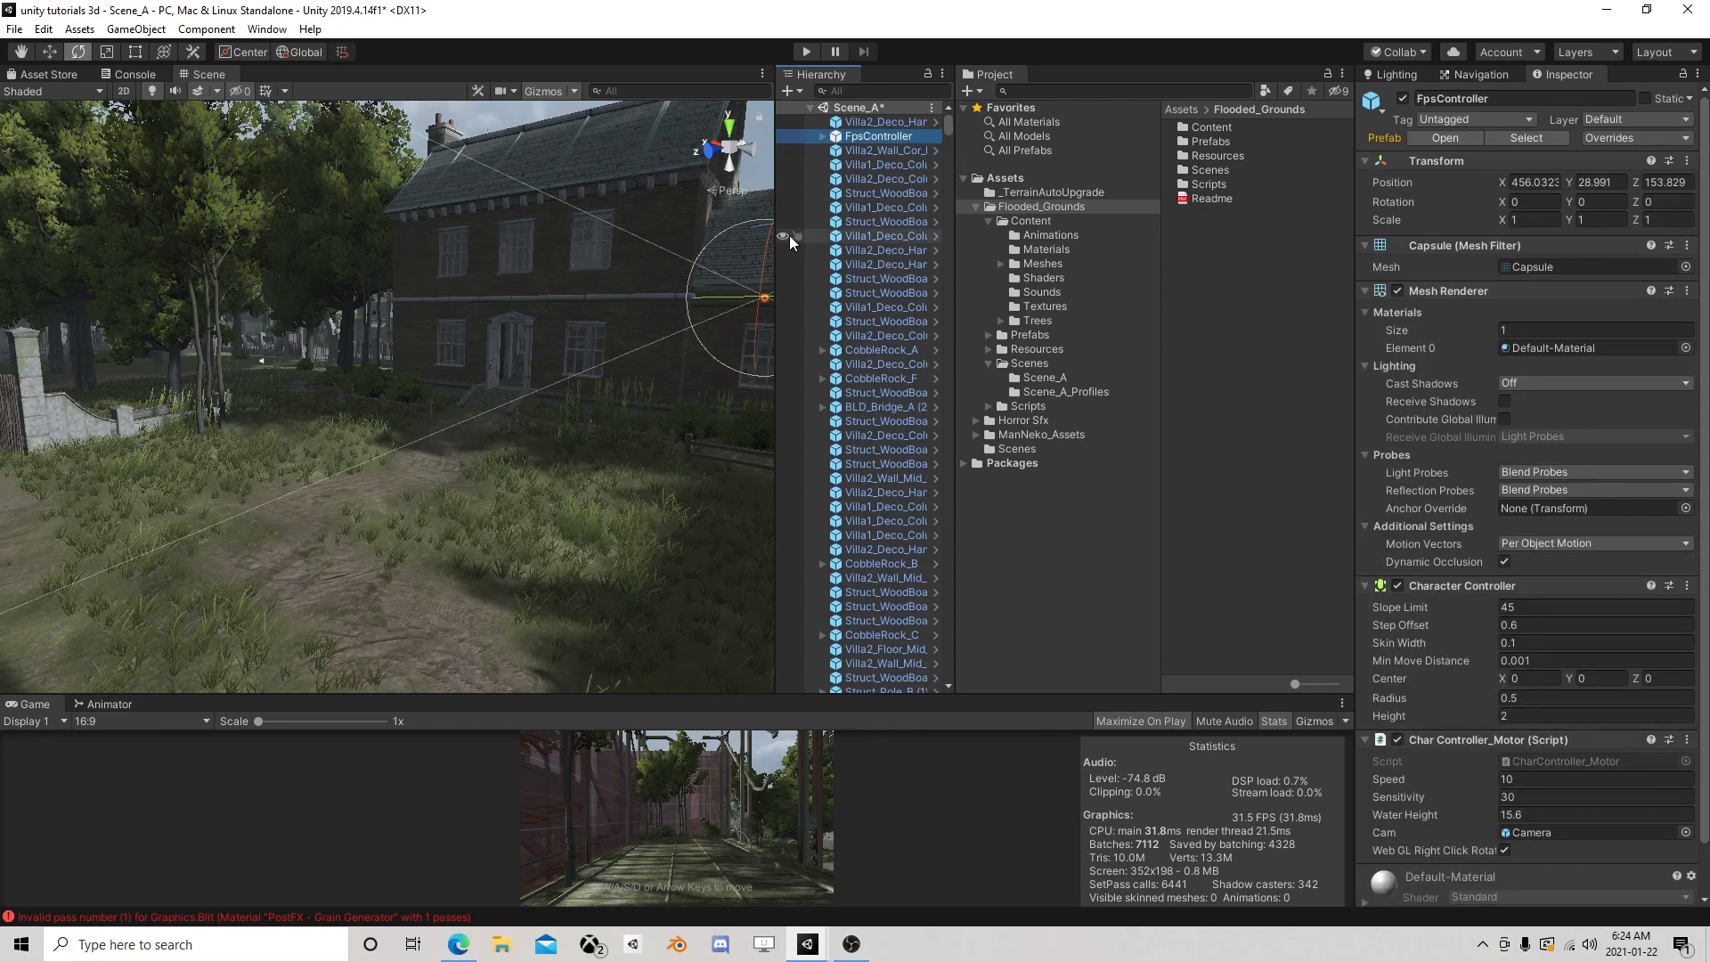
{"action": "left_click", "coordinate": [147, 29]}
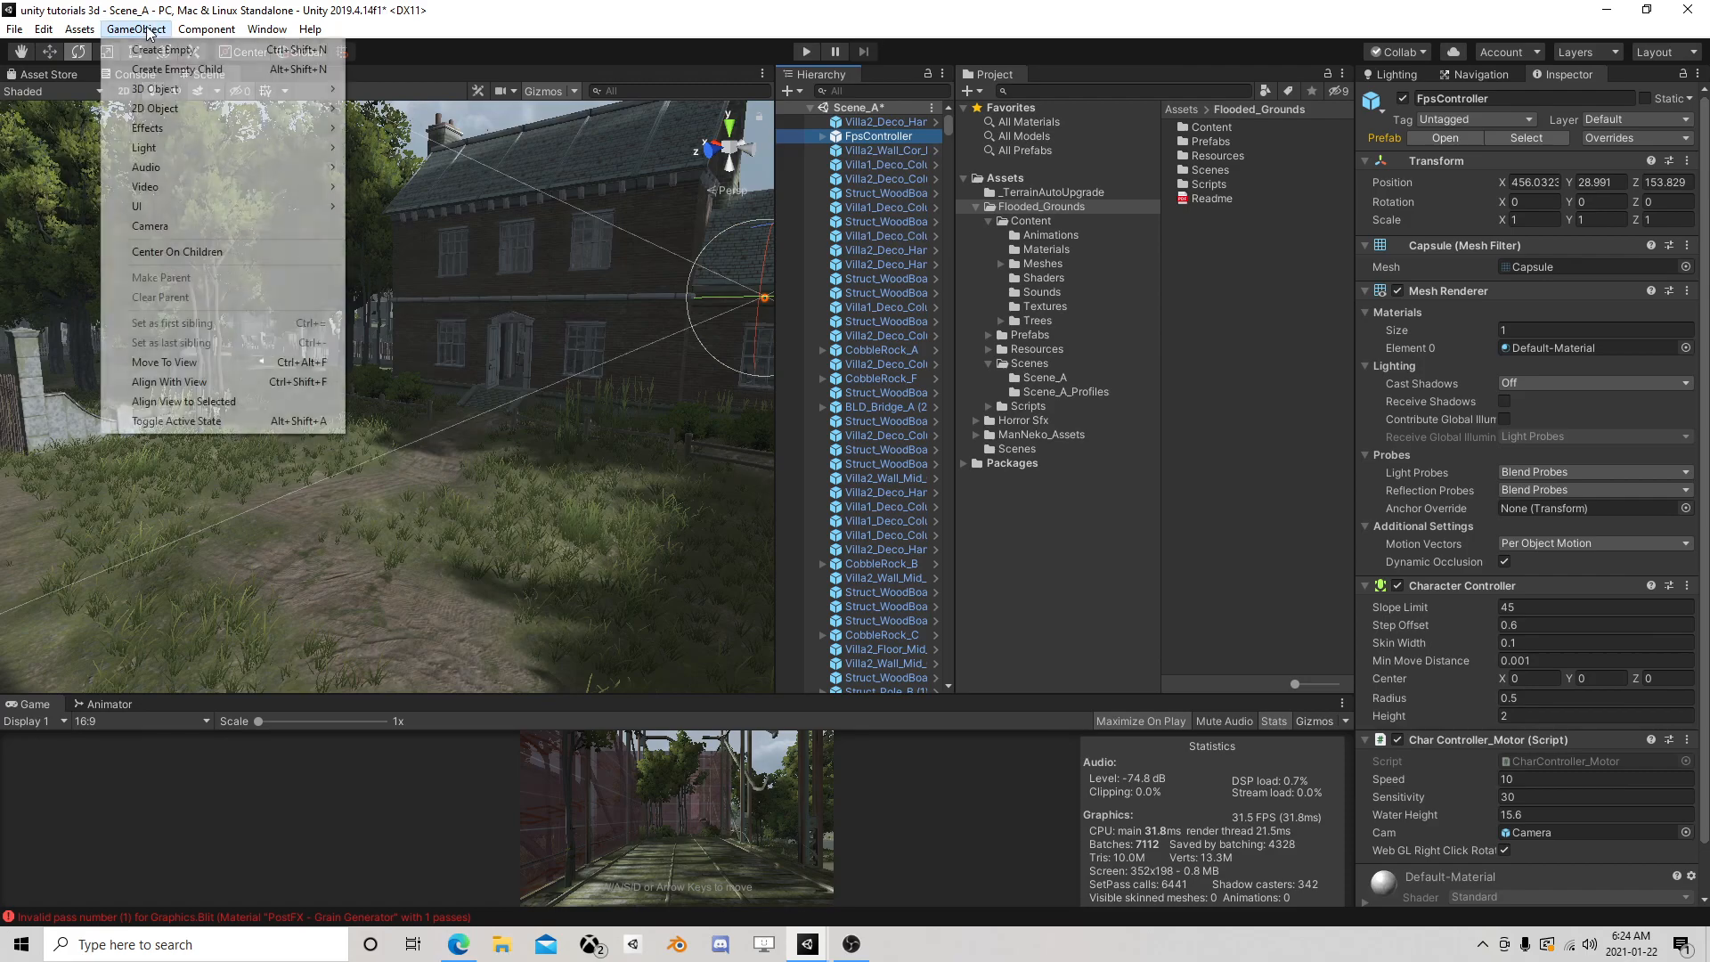
{"action": "left_click", "coordinate": [160, 50]}
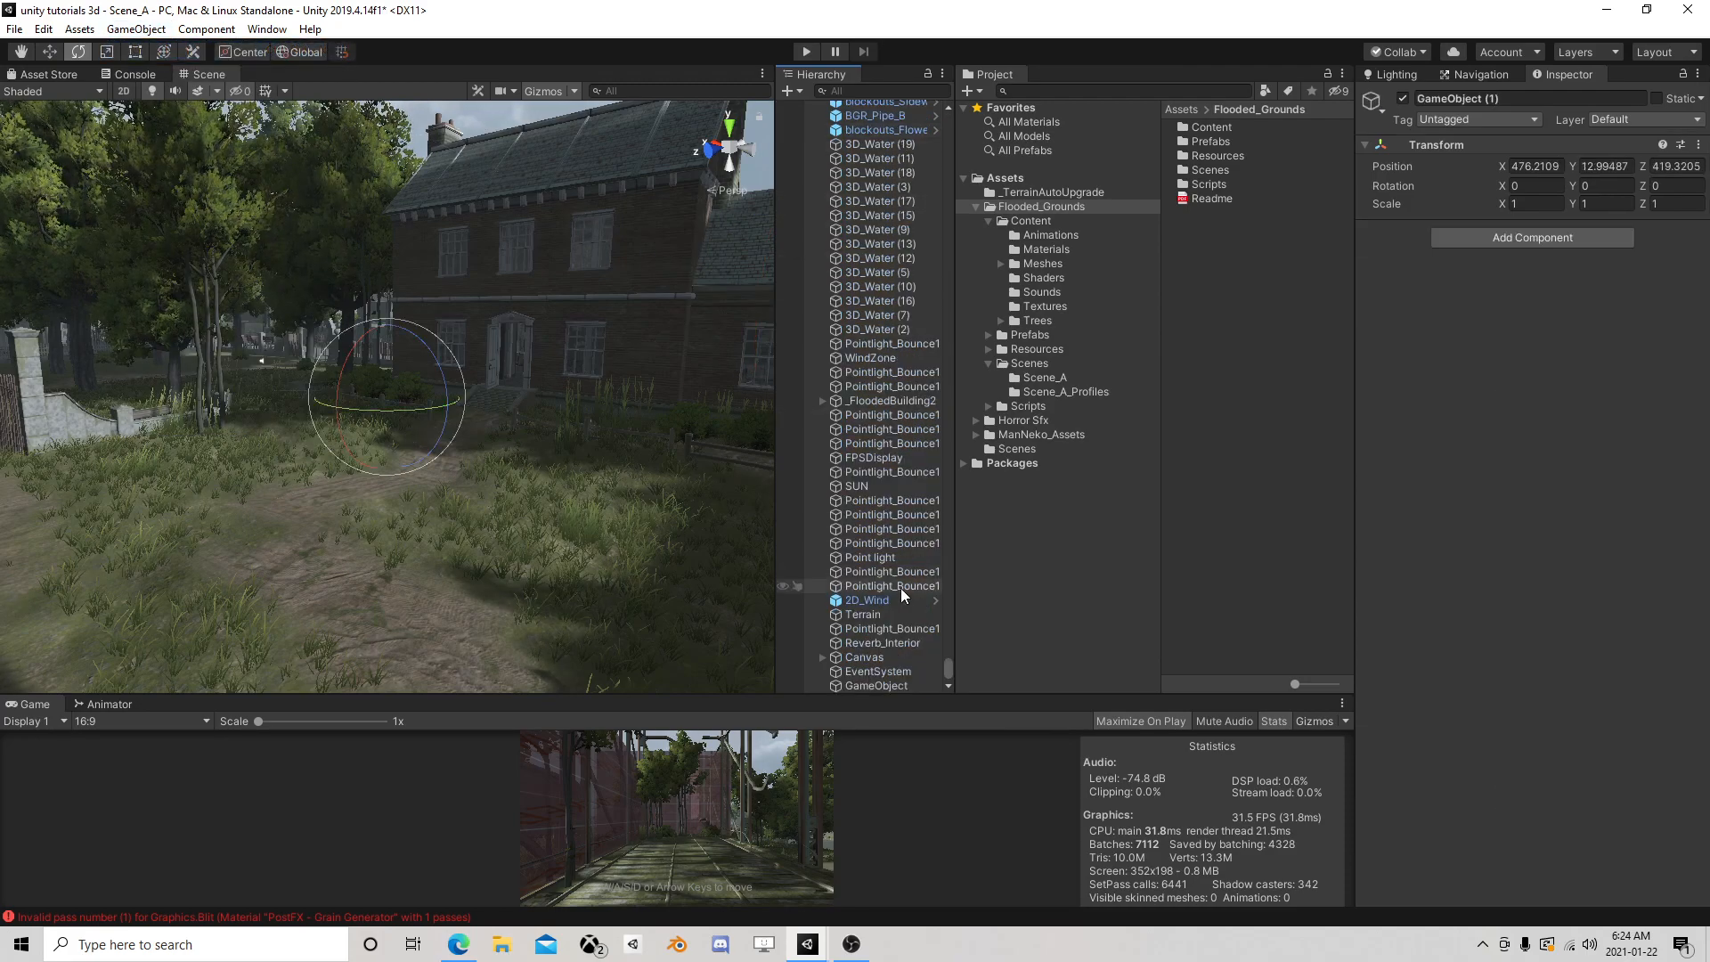
Delete the Canvas and FPSDisplay objects from Scene_A
{"action": "left_click", "coordinate": [880, 673]}
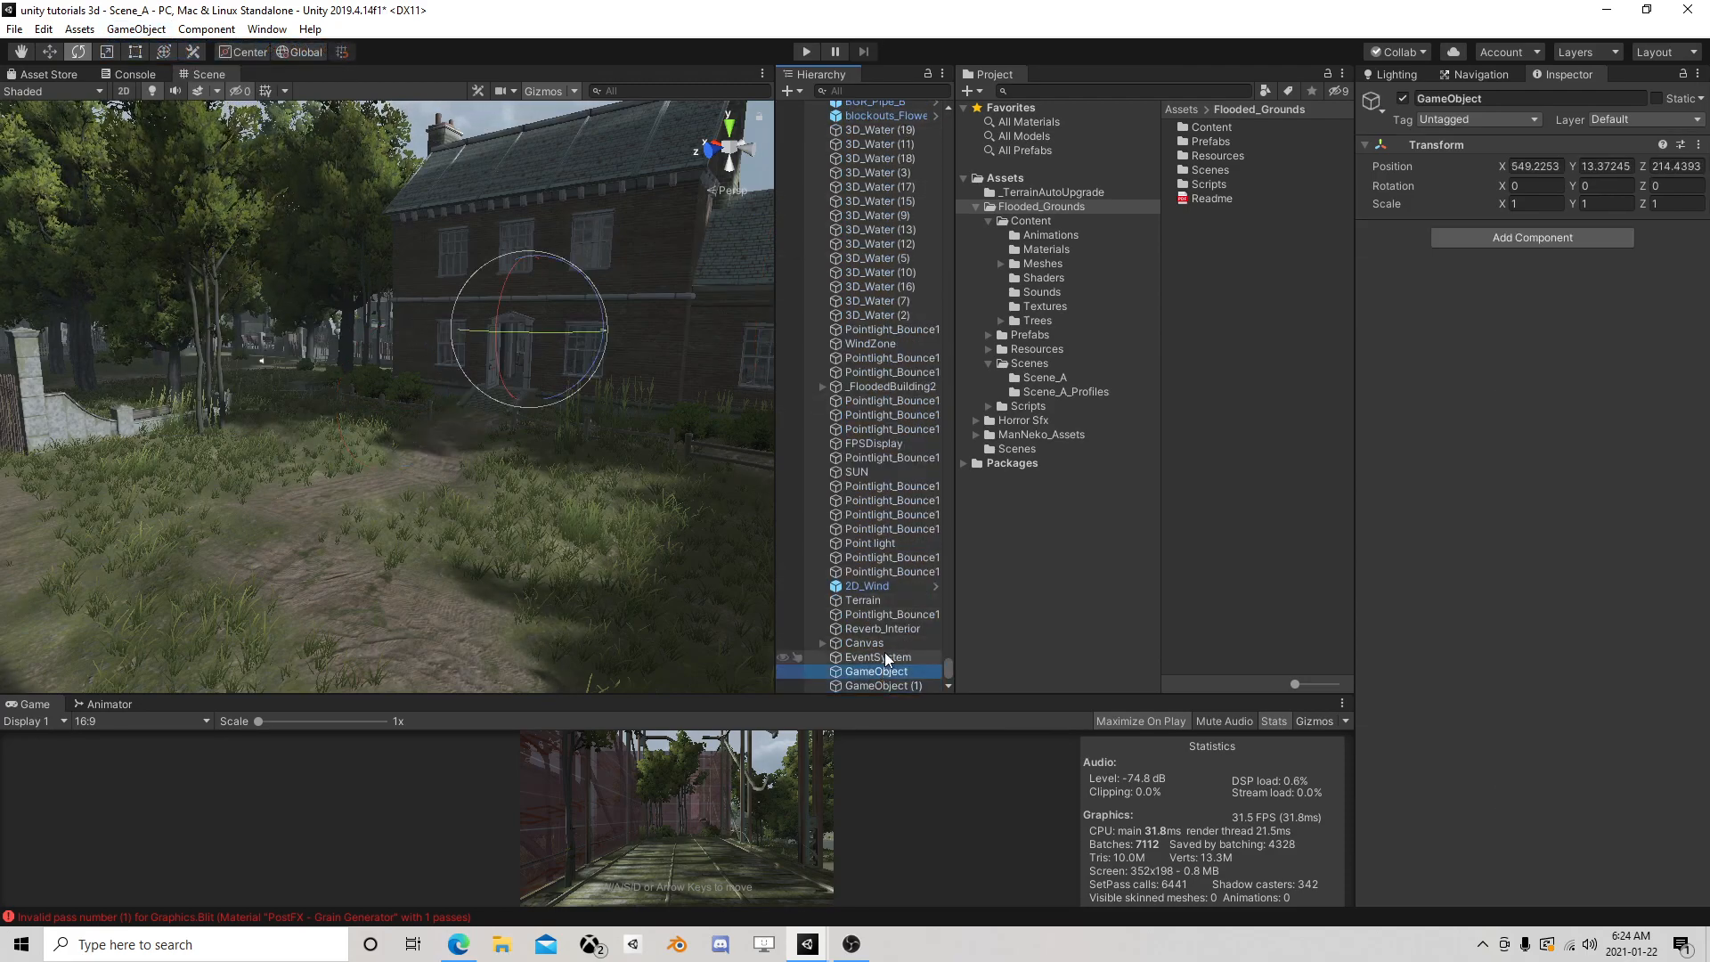
{"action": "left_click", "coordinate": [855, 644]}
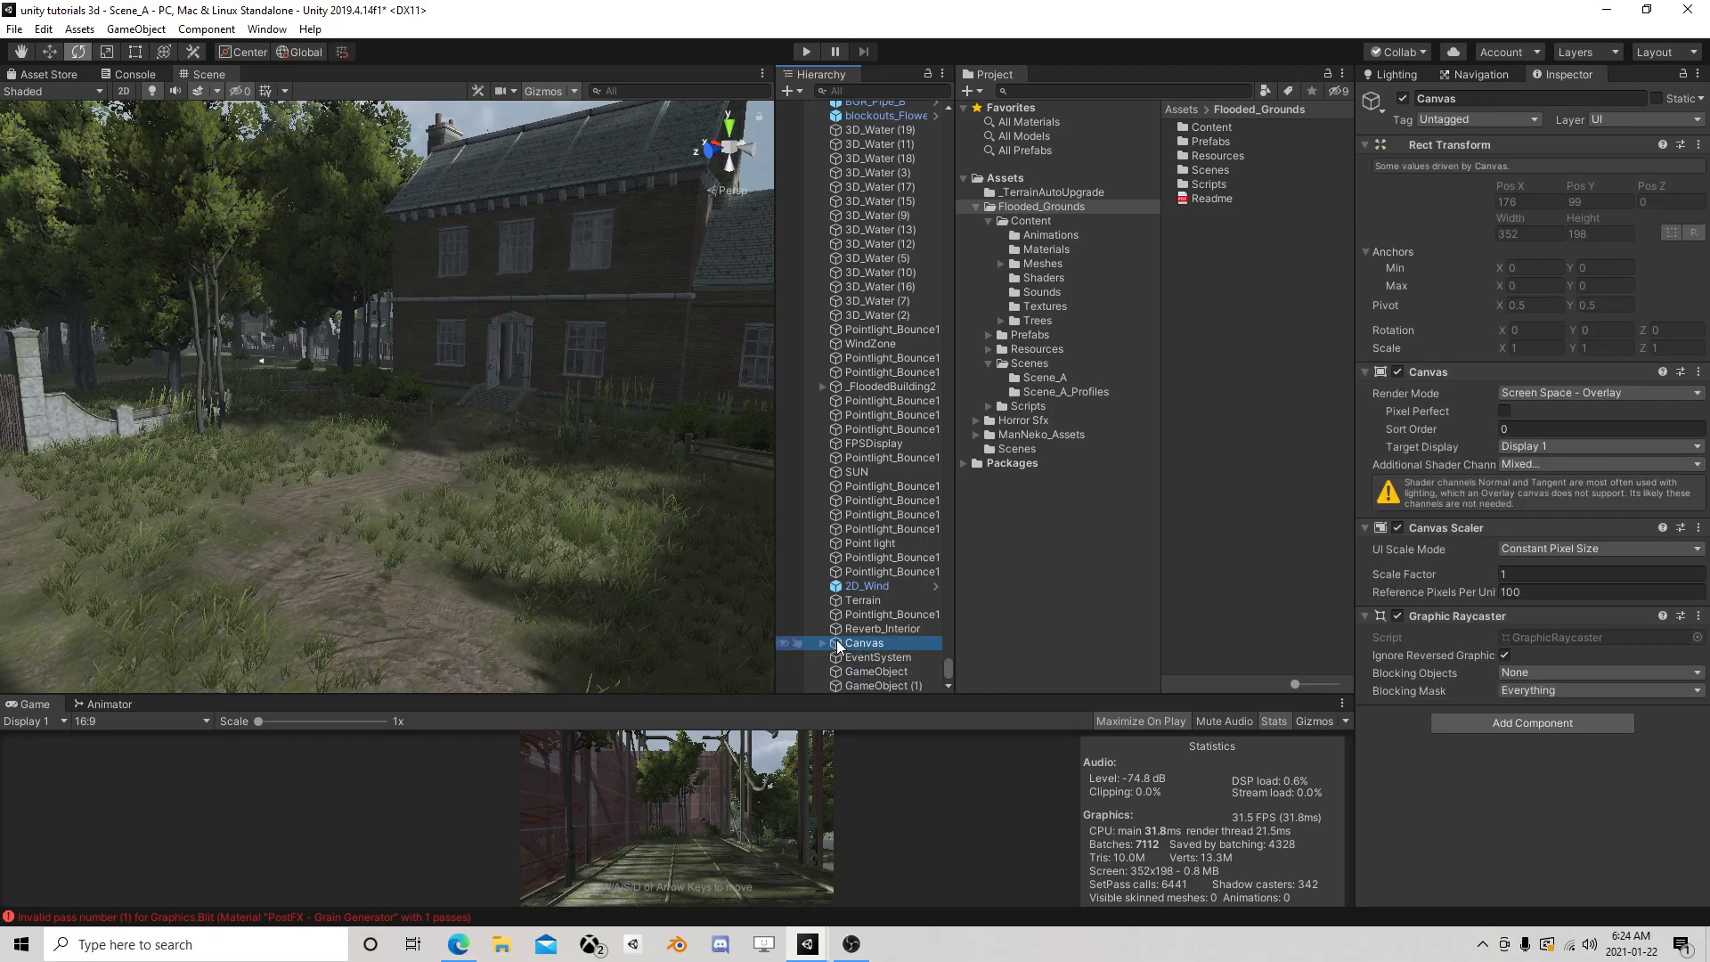
{"action": "key", "text": "Delete"}
{"action": "left_click", "coordinate": [874, 672]}
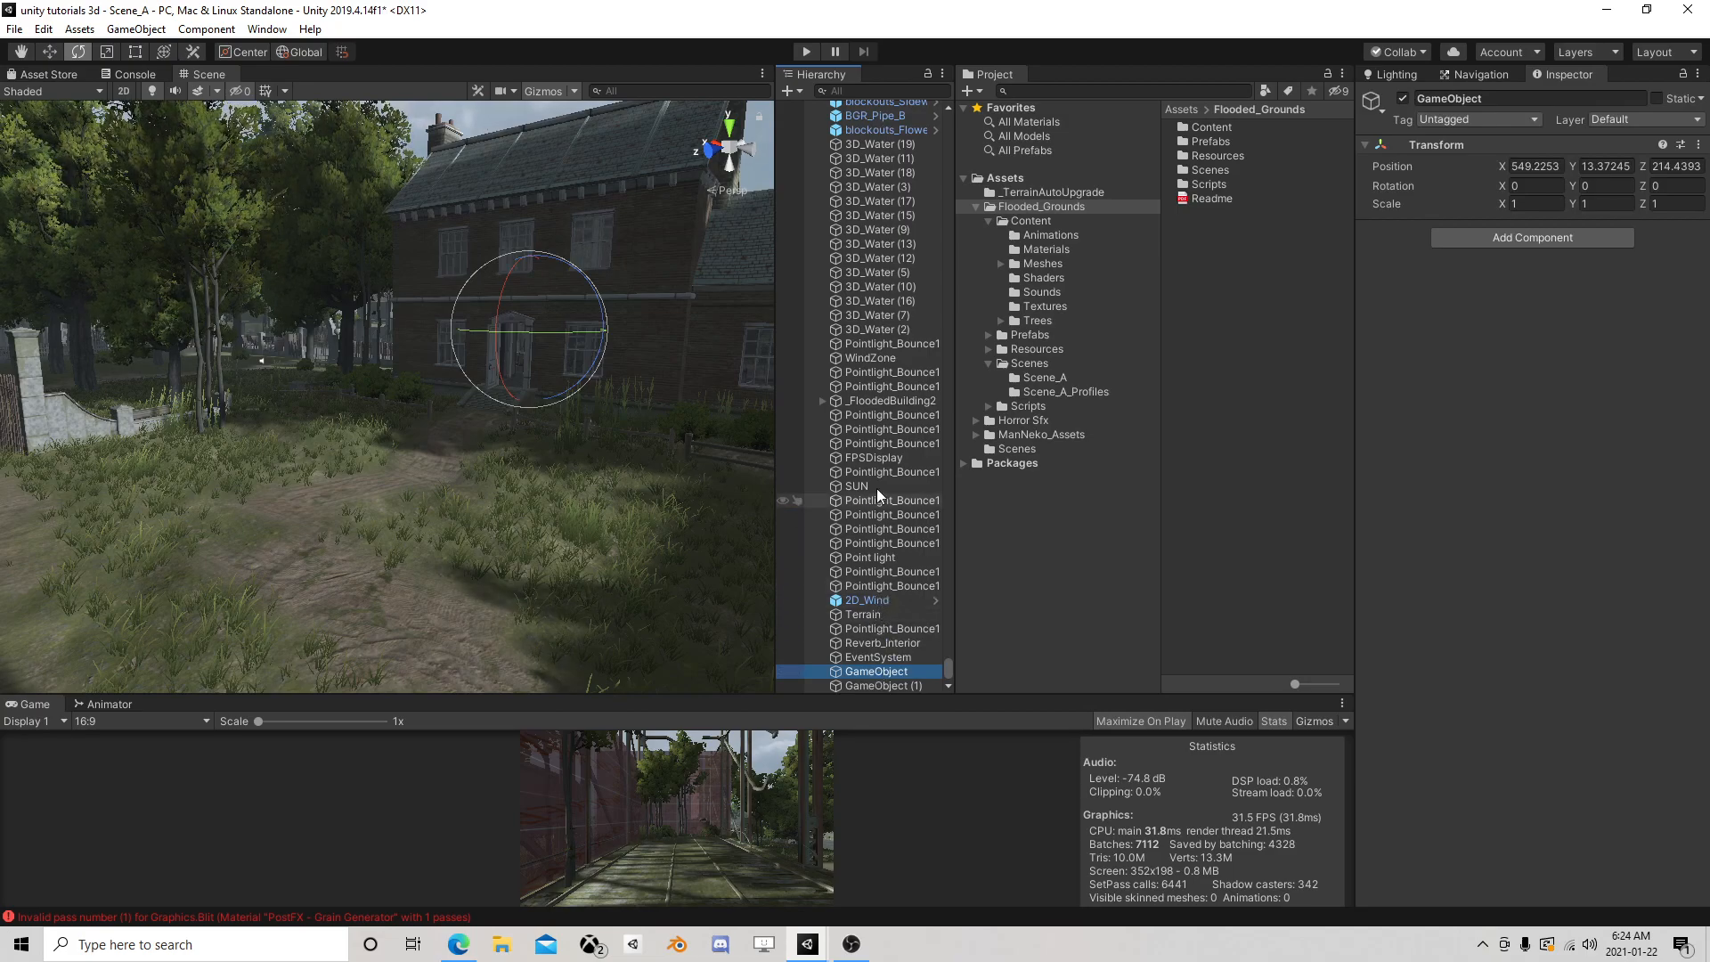
{"action": "left_click", "coordinate": [880, 458]}
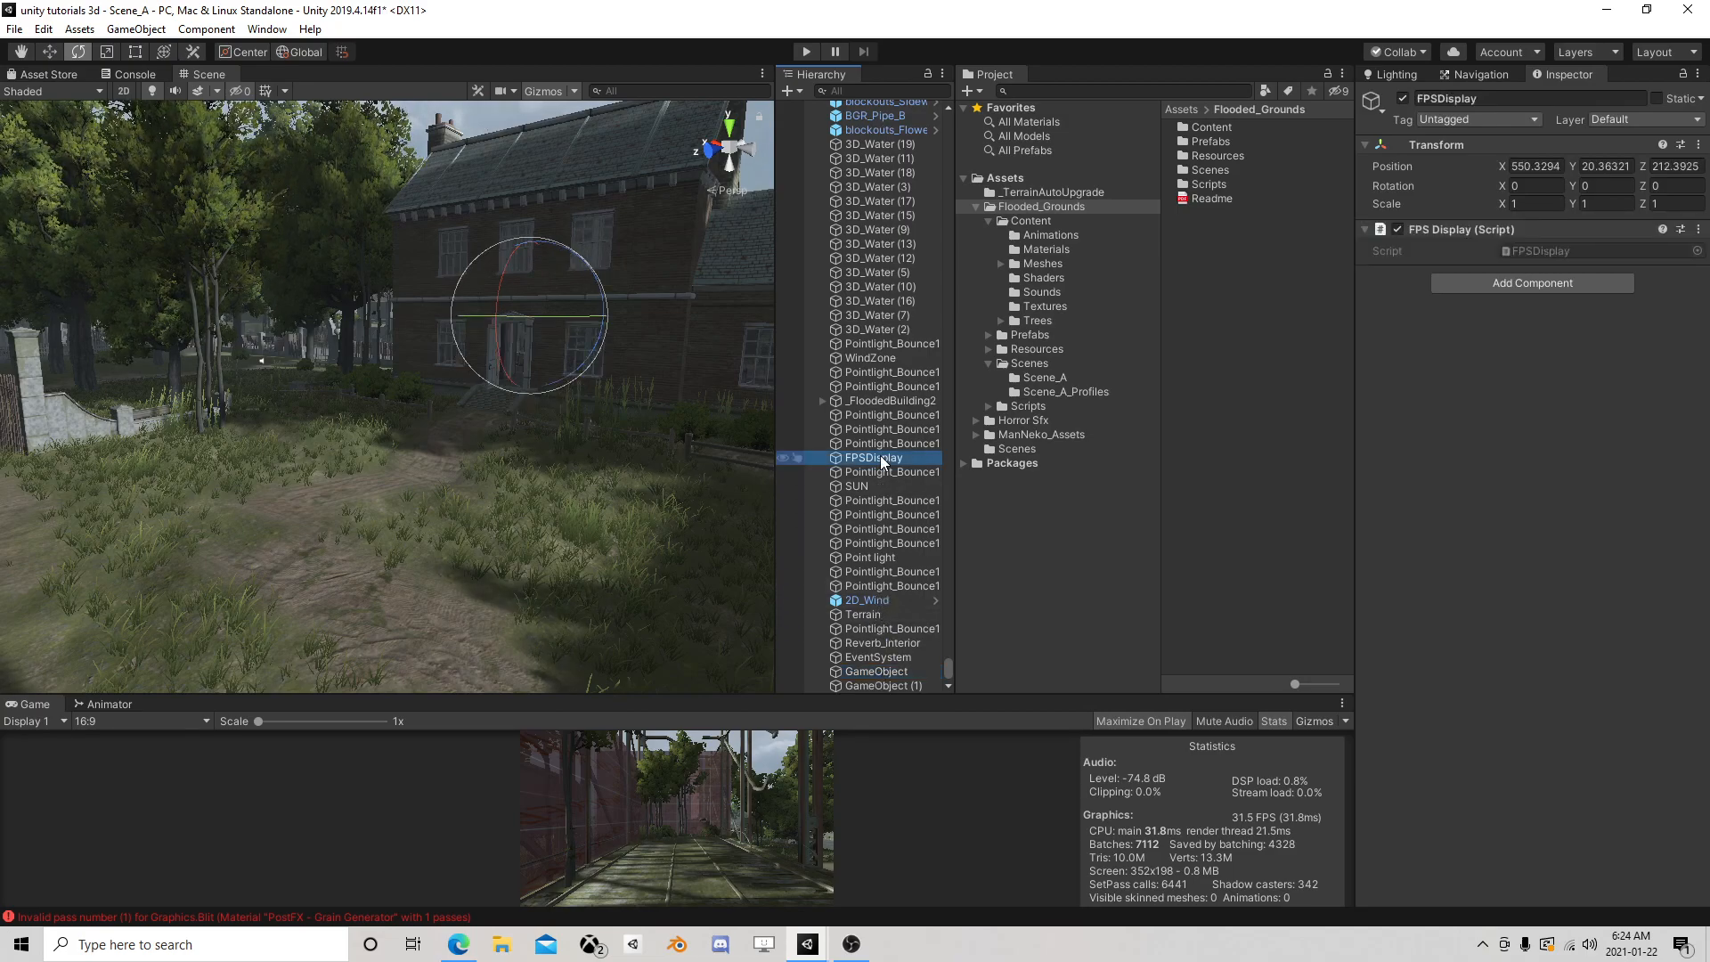
{"action": "key", "text": "Delete"}
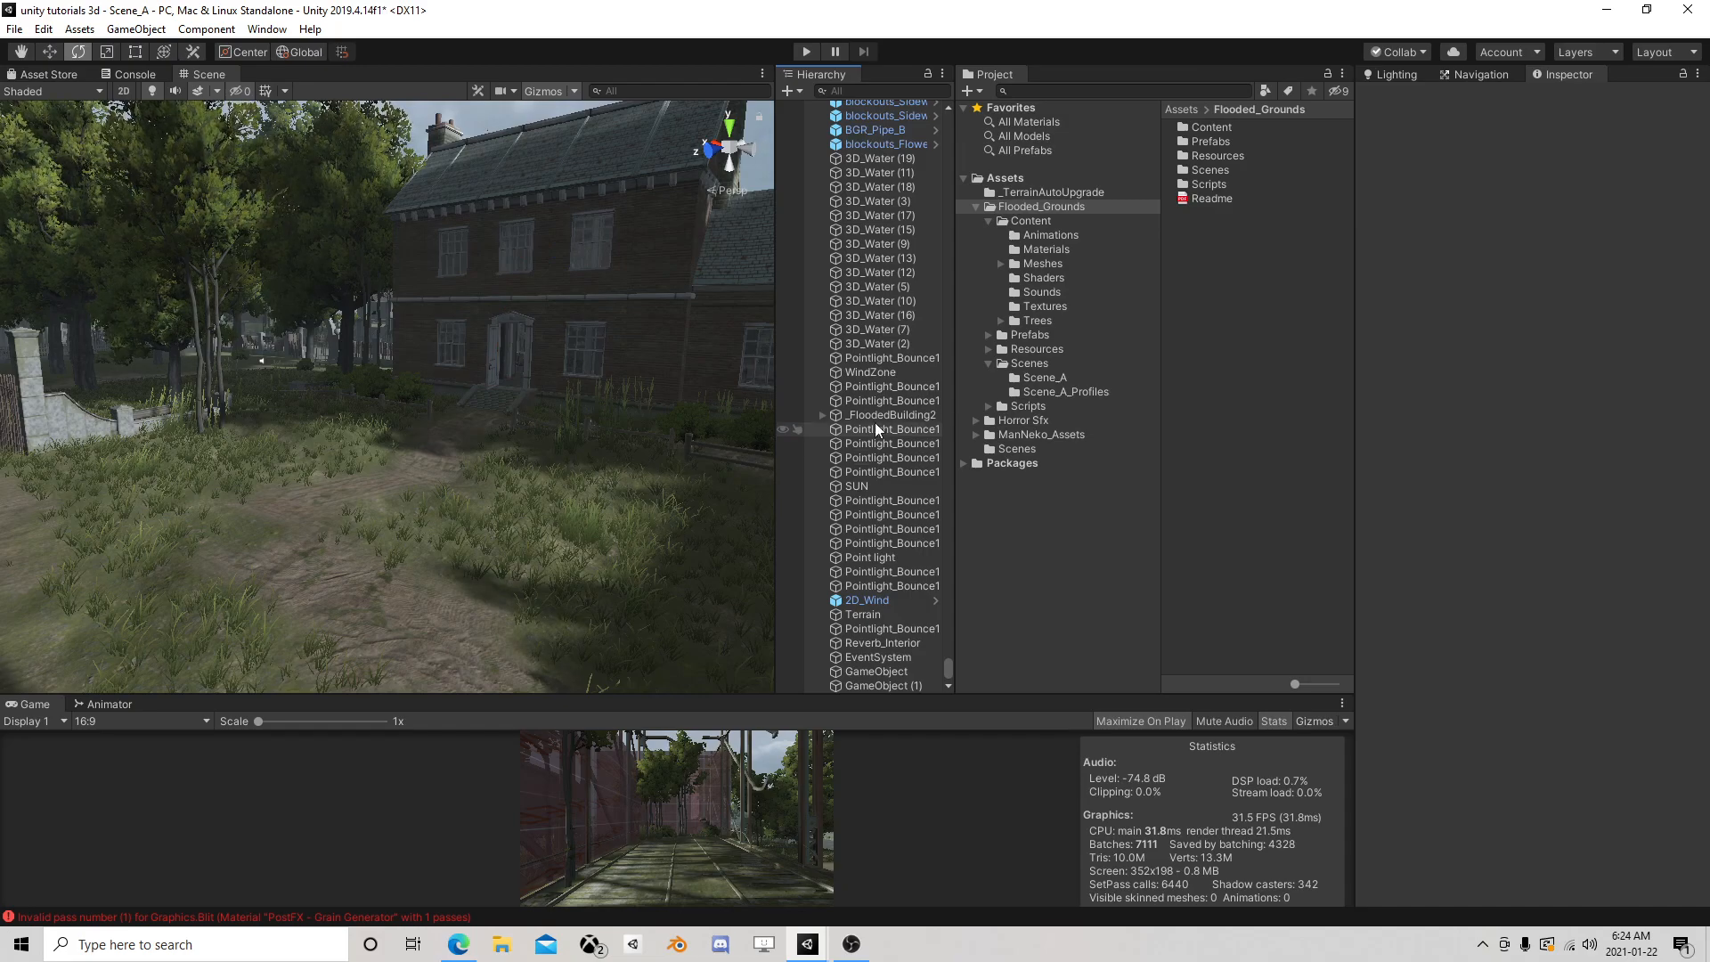
Parent every object in Scene_A except FpsController under the empty GameObject (1) and collapse it
{"action": "left_click", "coordinate": [879, 672]}
{"action": "scroll", "coordinate": [879, 623], "scroll_direction": "up", "scroll_amount": 8}
{"action": "scroll", "coordinate": [880, 595], "scroll_direction": "up", "scroll_amount": 10}
{"action": "left_click_drag", "start_coordinate": [952, 653], "coordinate": [939, 107]}
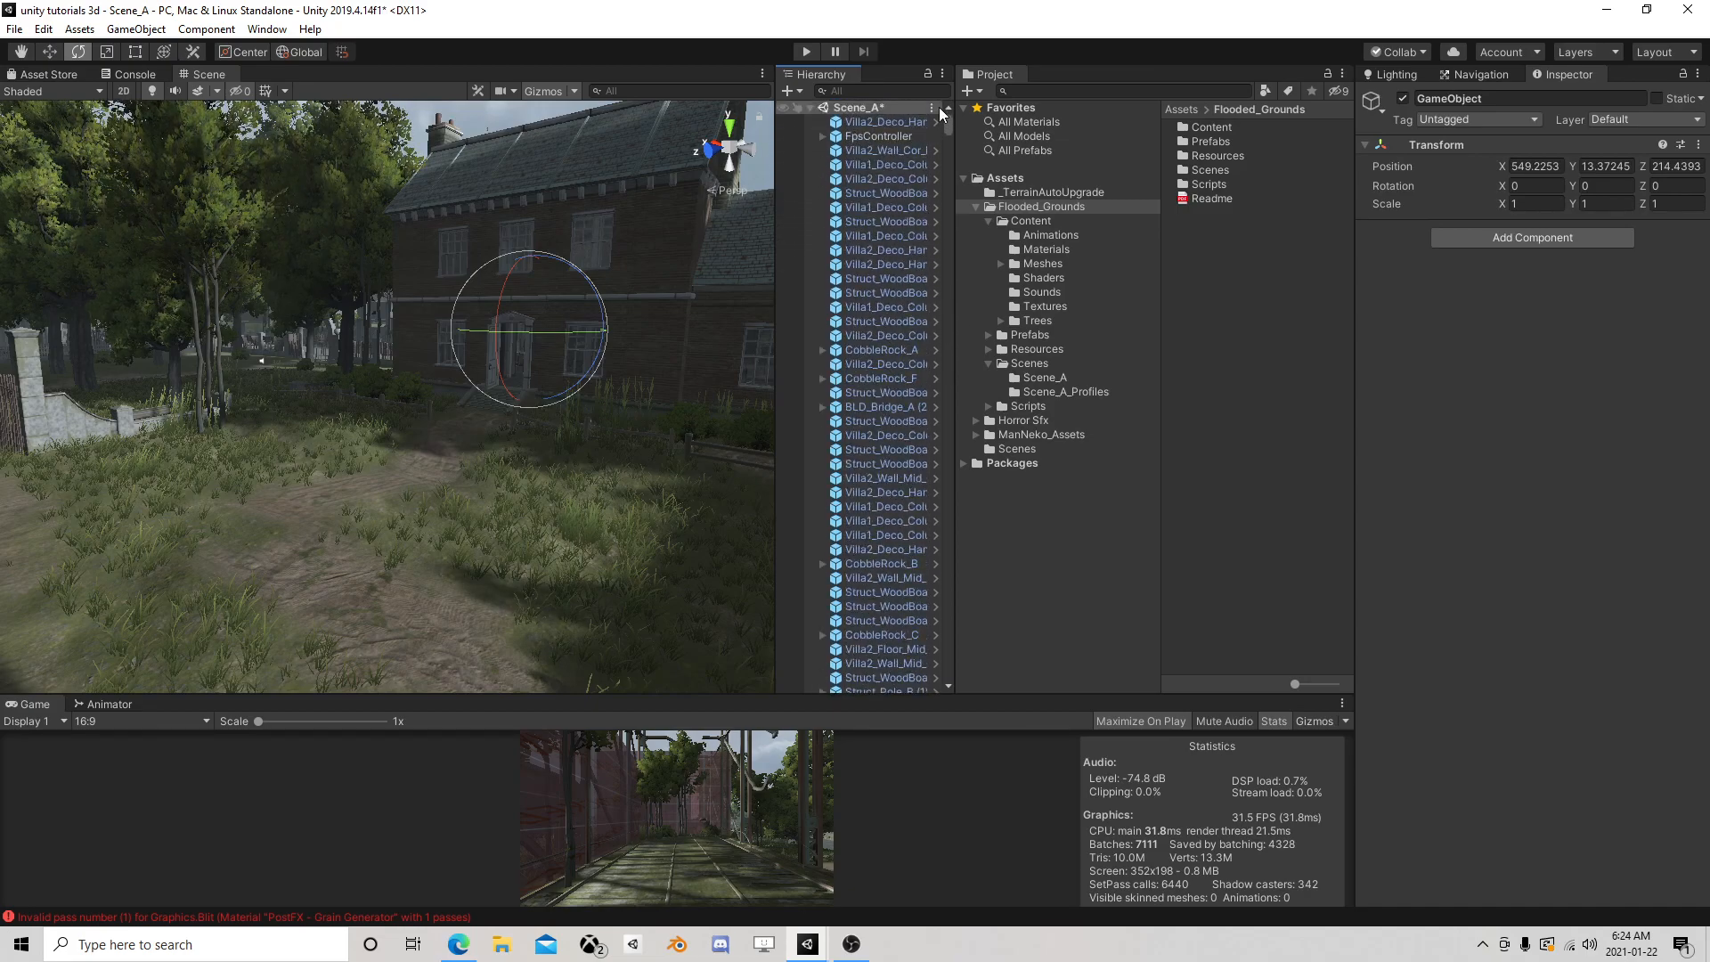
{"action": "left_click", "coordinate": [878, 149], "text": "shift"}
{"action": "left_click", "coordinate": [890, 124], "text": "shift"}
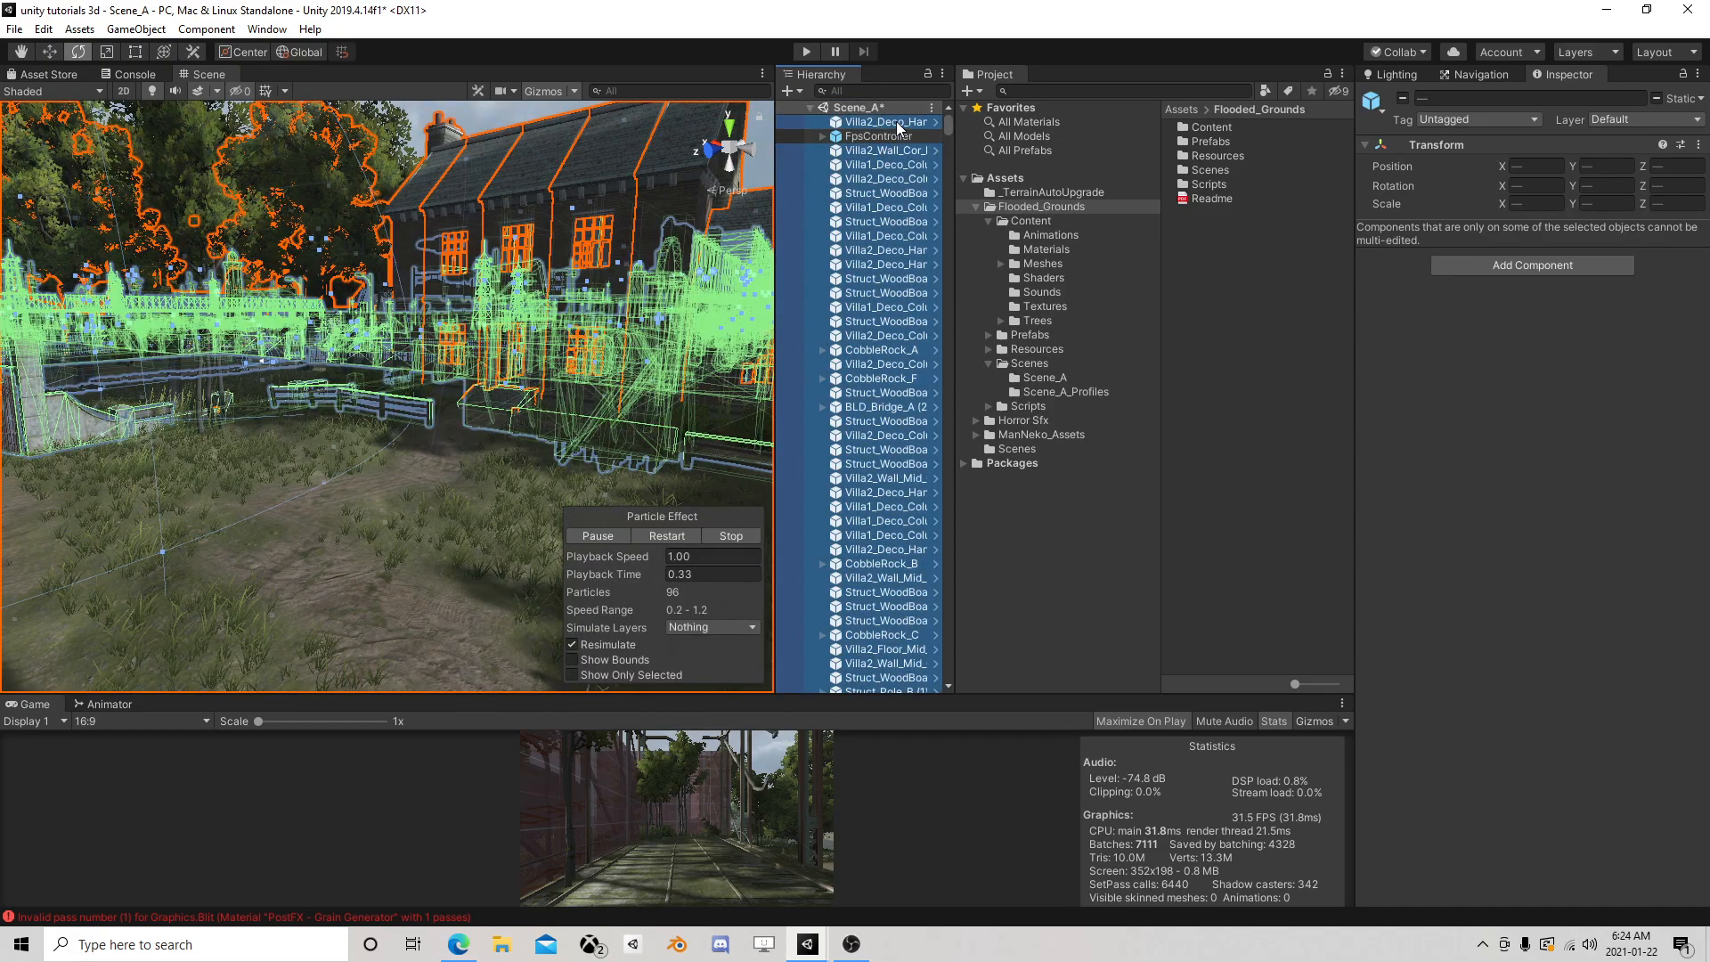
{"action": "left_click_drag", "start_coordinate": [950, 124], "coordinate": [871, 685]}
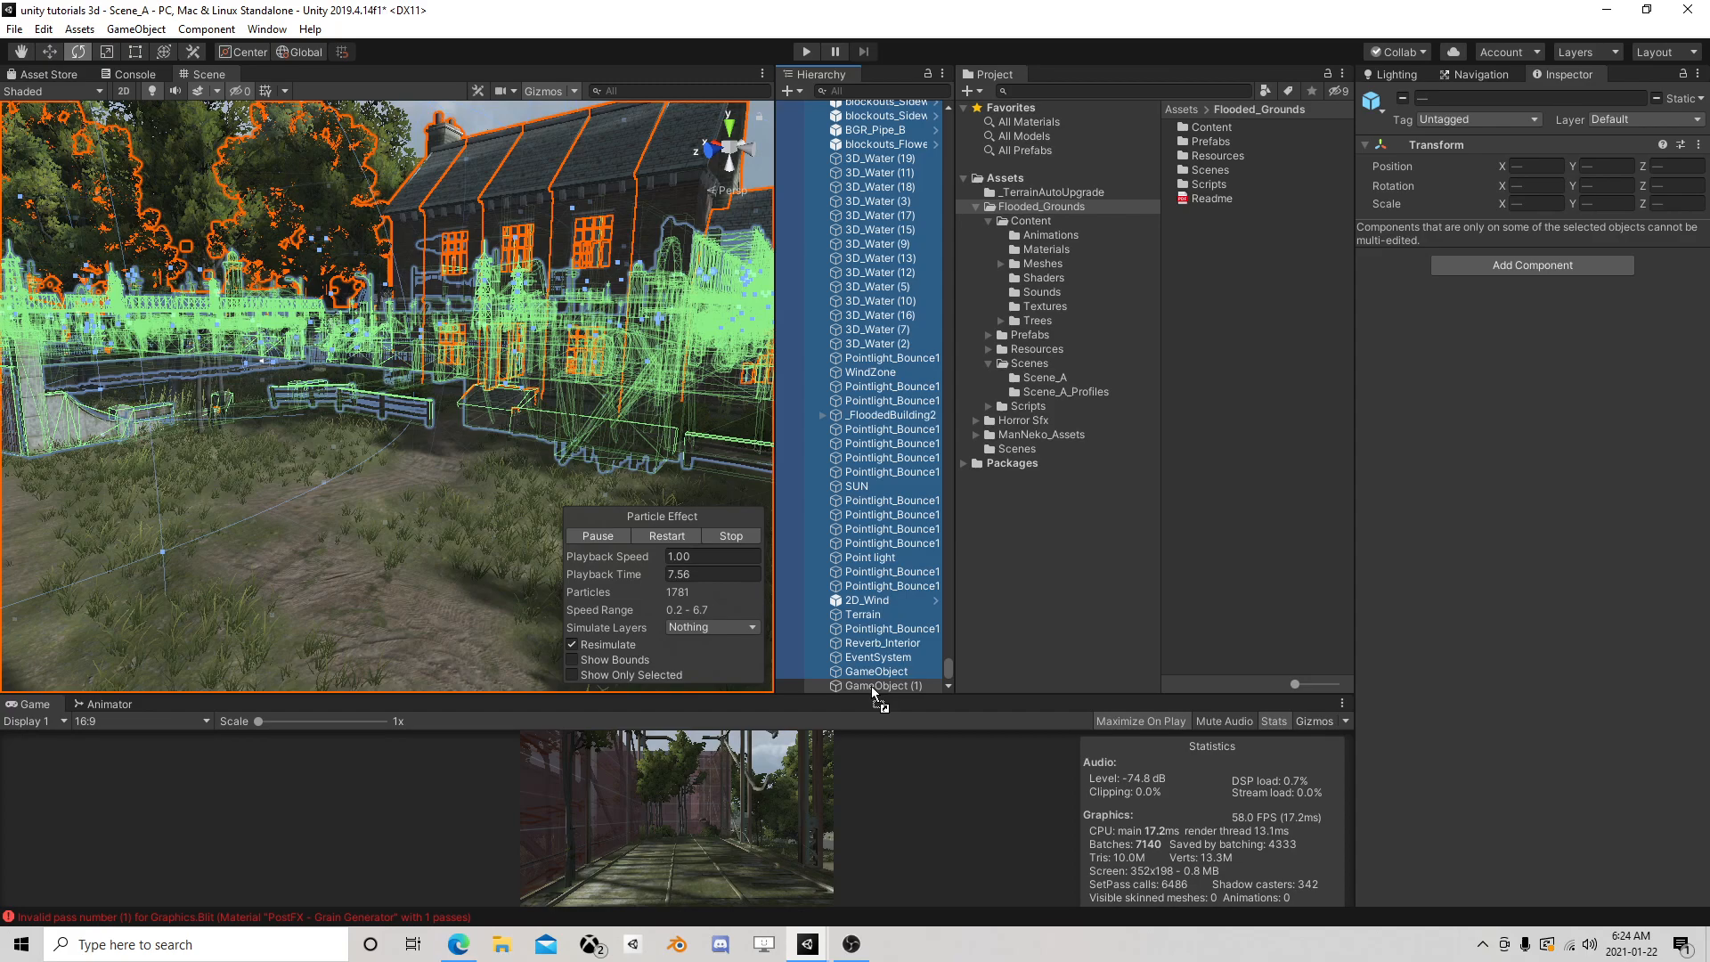
{"action": "left_click_drag", "start_coordinate": [871, 686], "coordinate": [870, 684]}
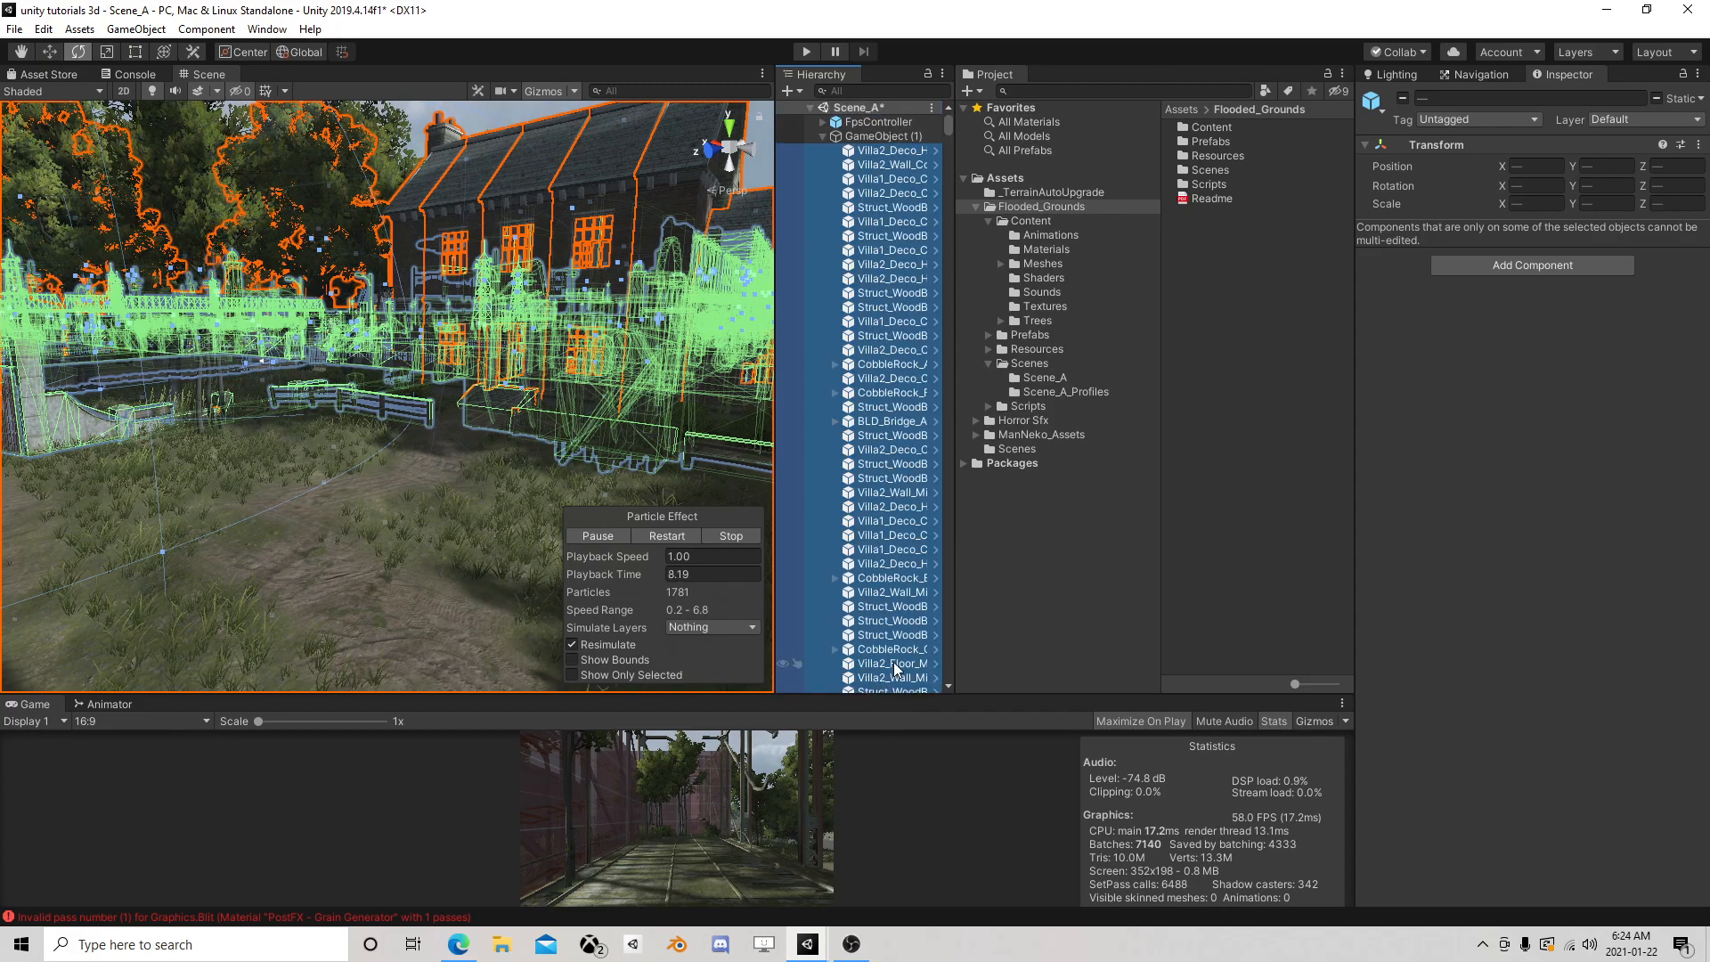
{"action": "left_click", "coordinate": [822, 134]}
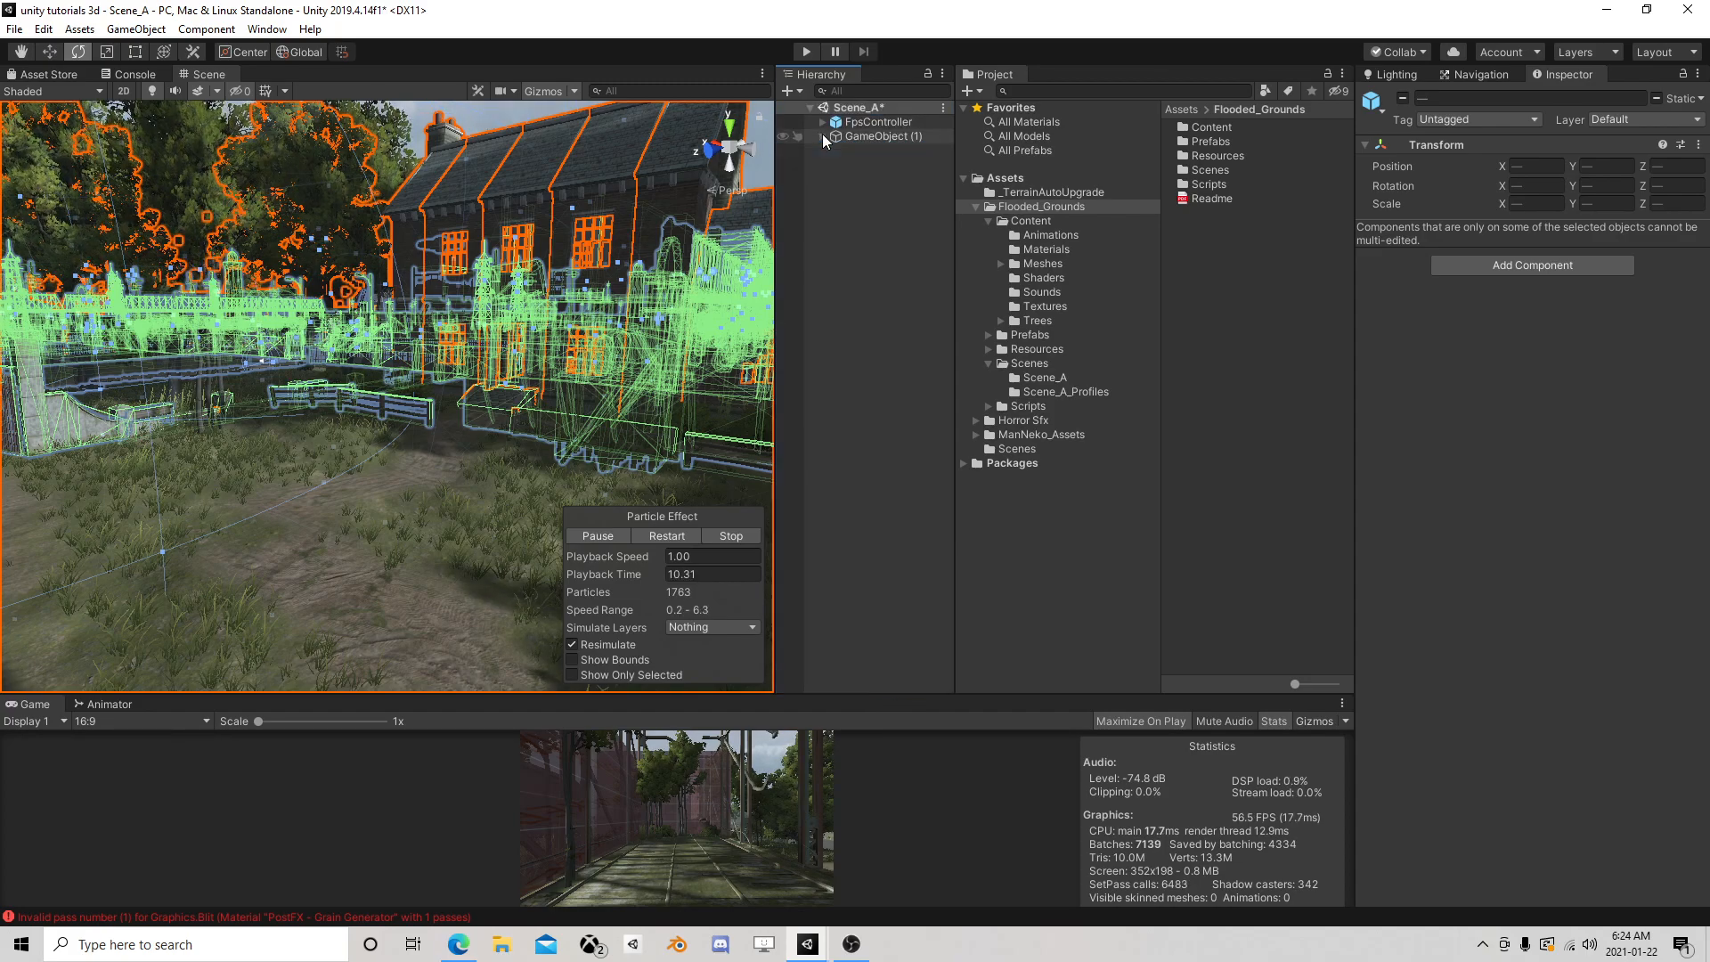
Filter the hierarchy by type for Light objects
{"action": "left_click", "coordinate": [844, 91]}
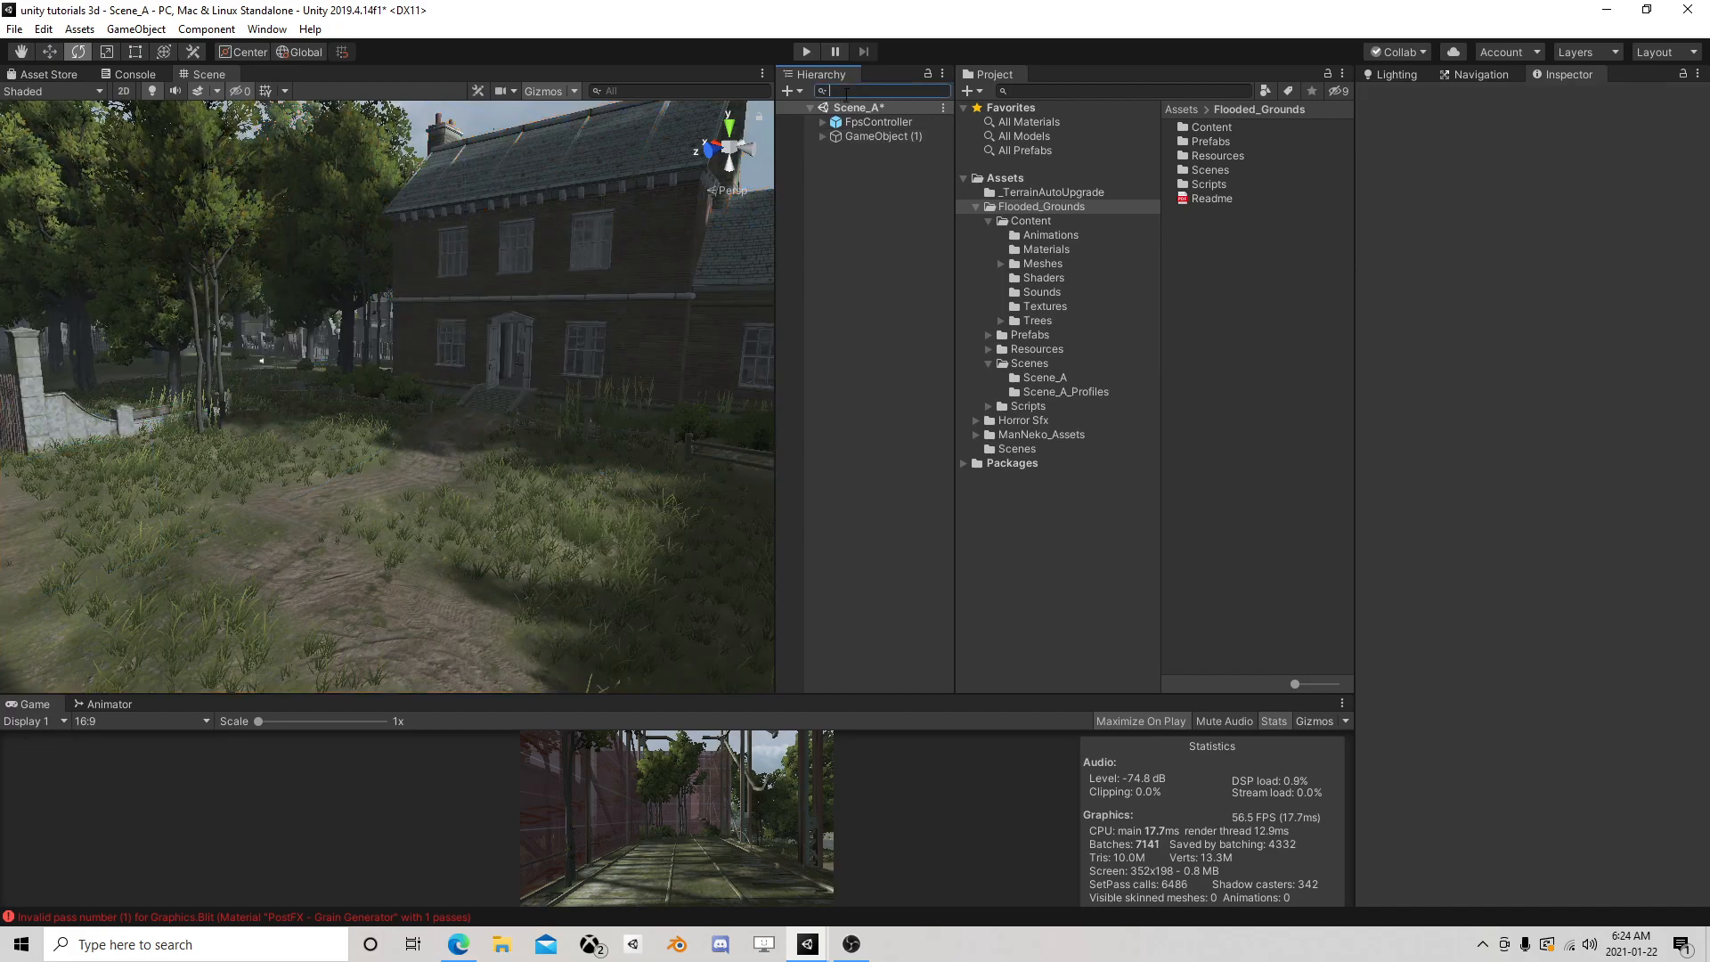
{"action": "type", "text": "Light"}
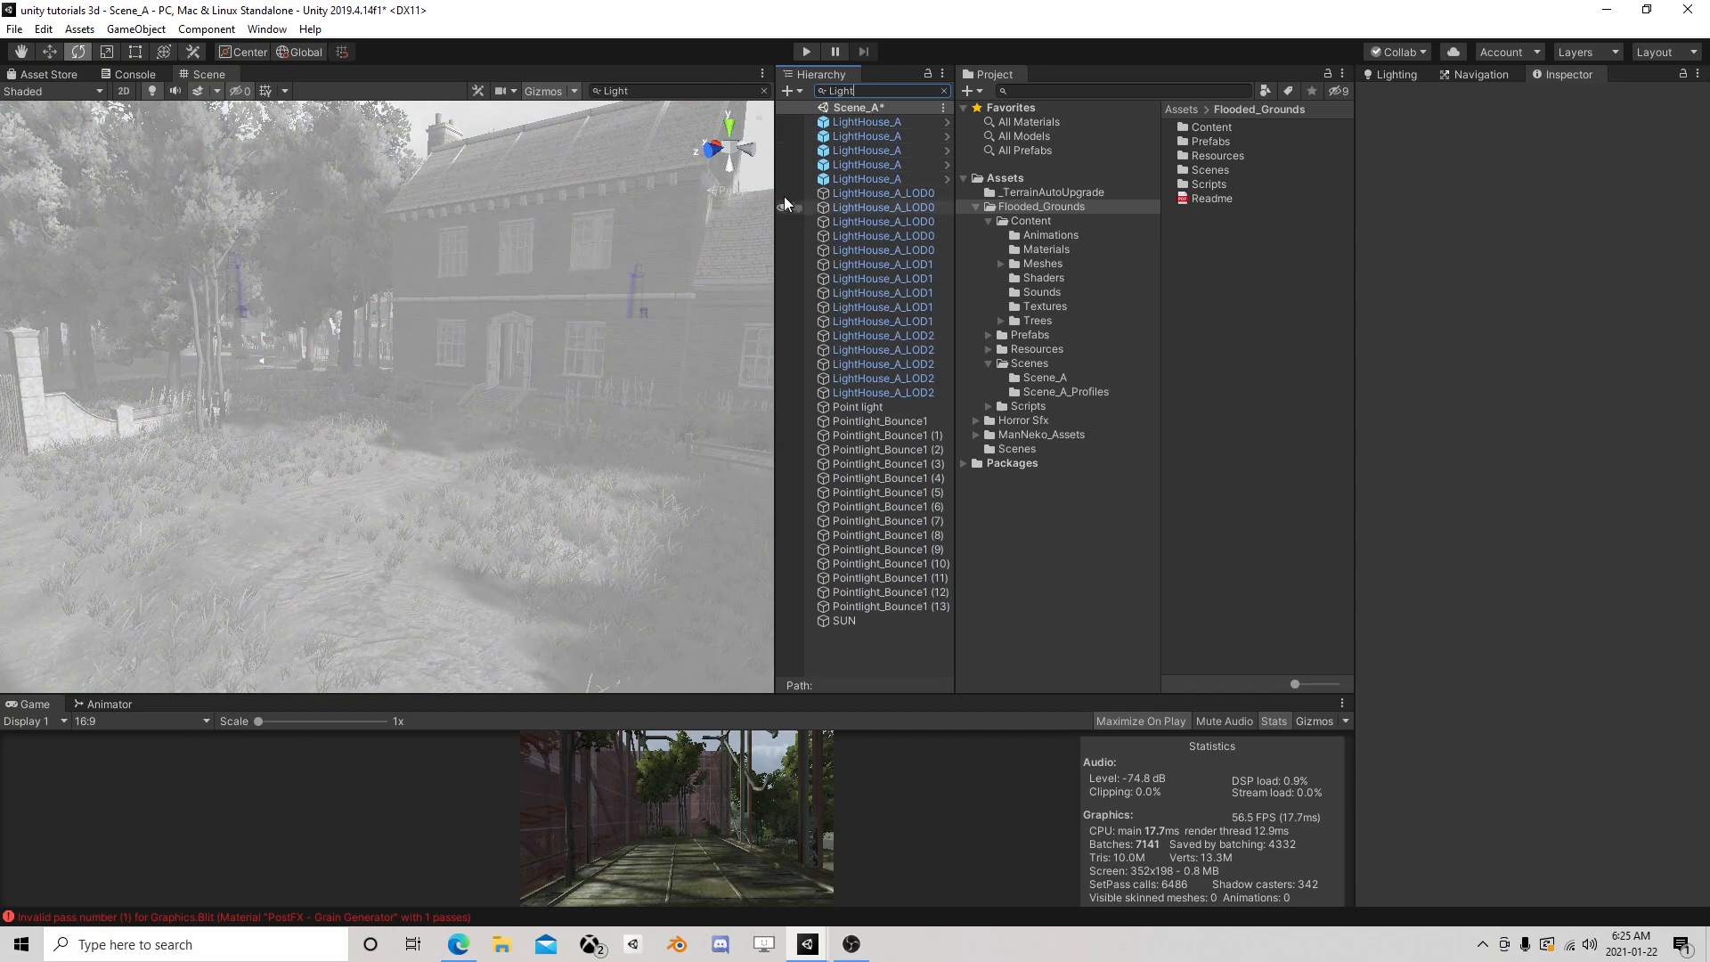
{"action": "left_click", "coordinate": [822, 91]}
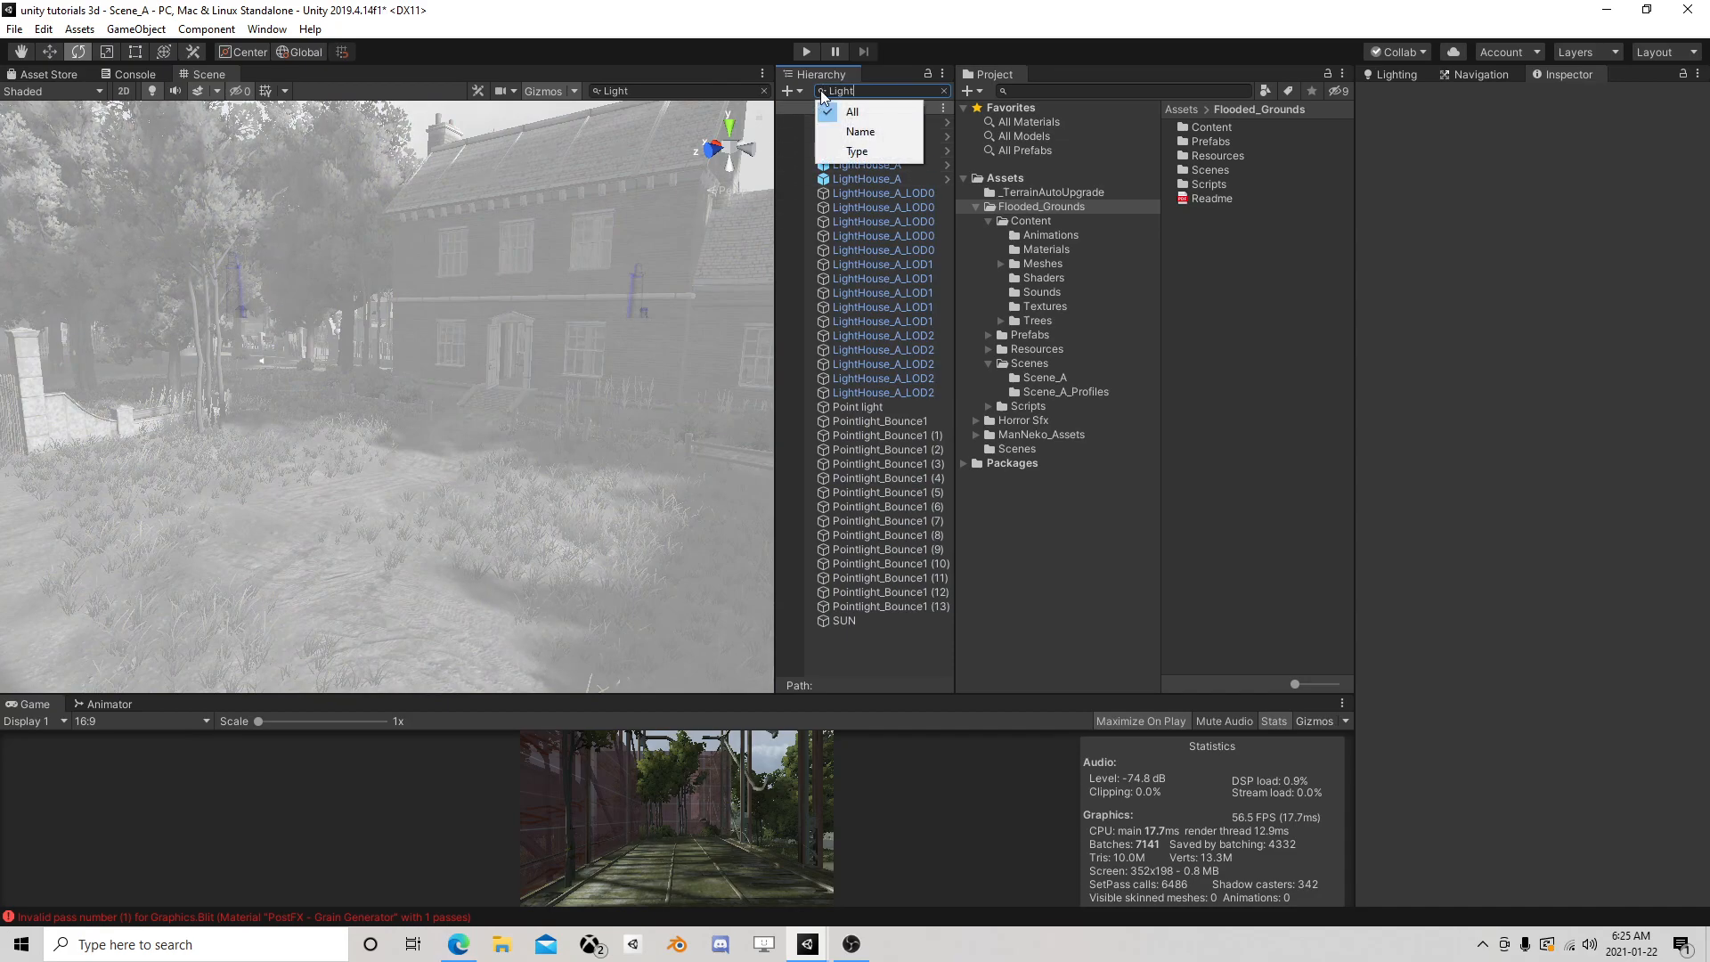
{"action": "left_click", "coordinate": [857, 151]}
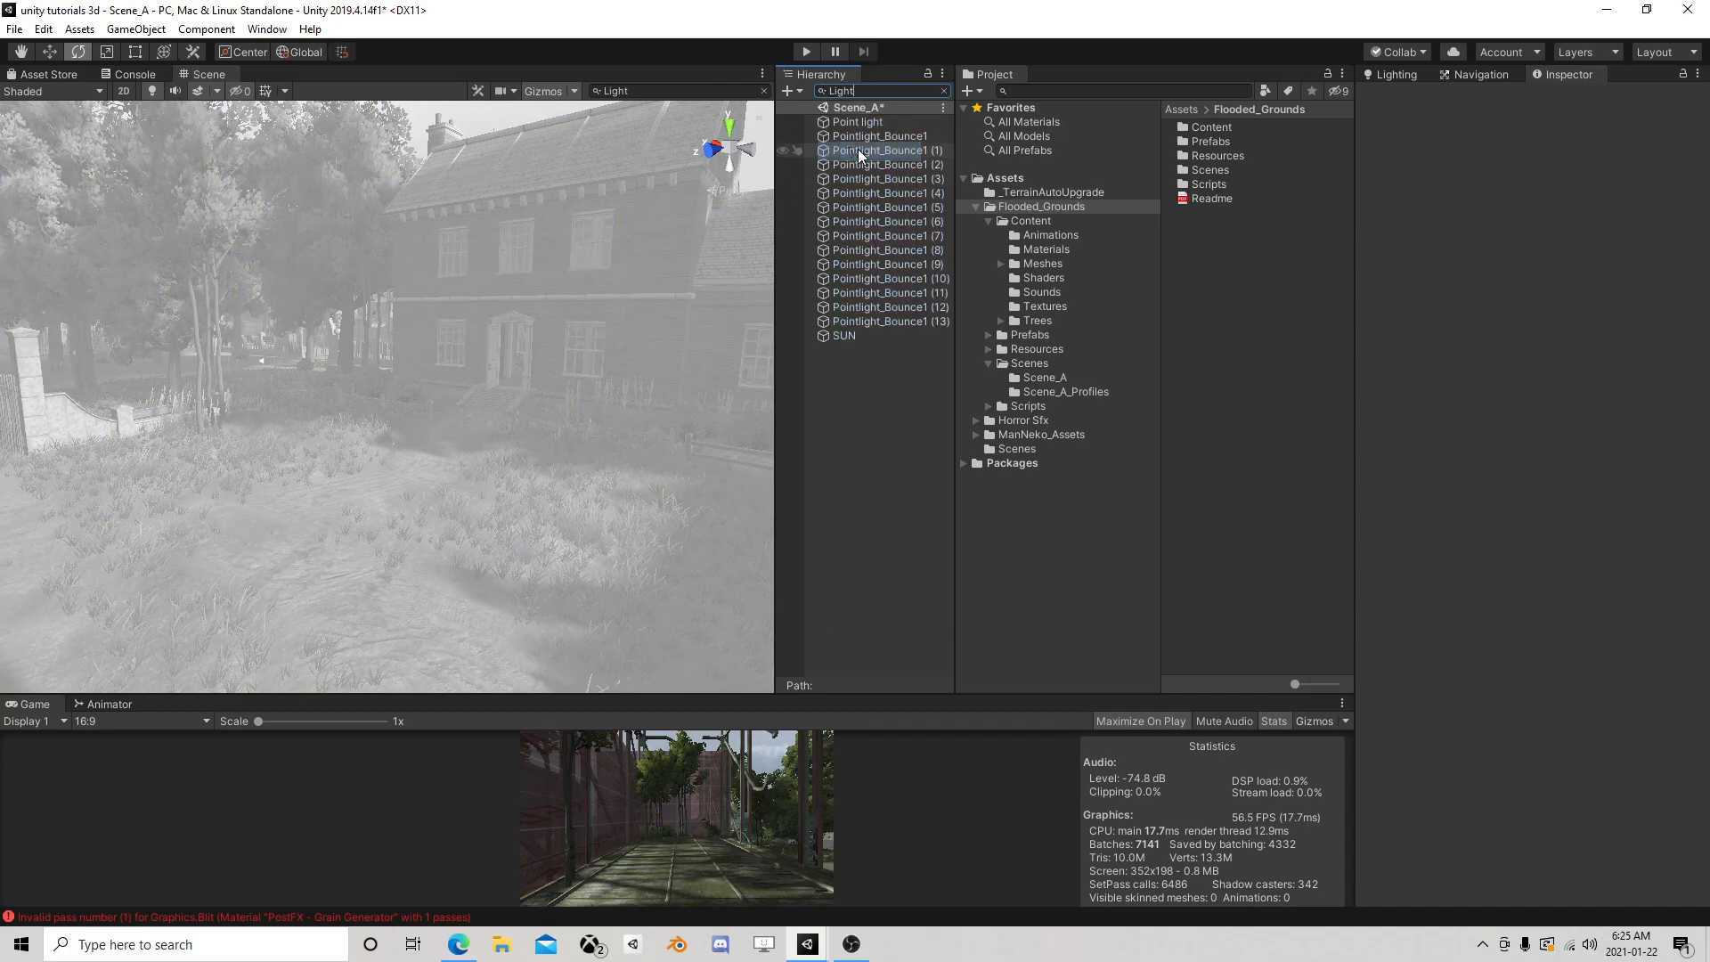
Rotate the SUN directional light to about -85, -24.3, 116.5 and deactivate the object
{"action": "left_click", "coordinate": [846, 335]}
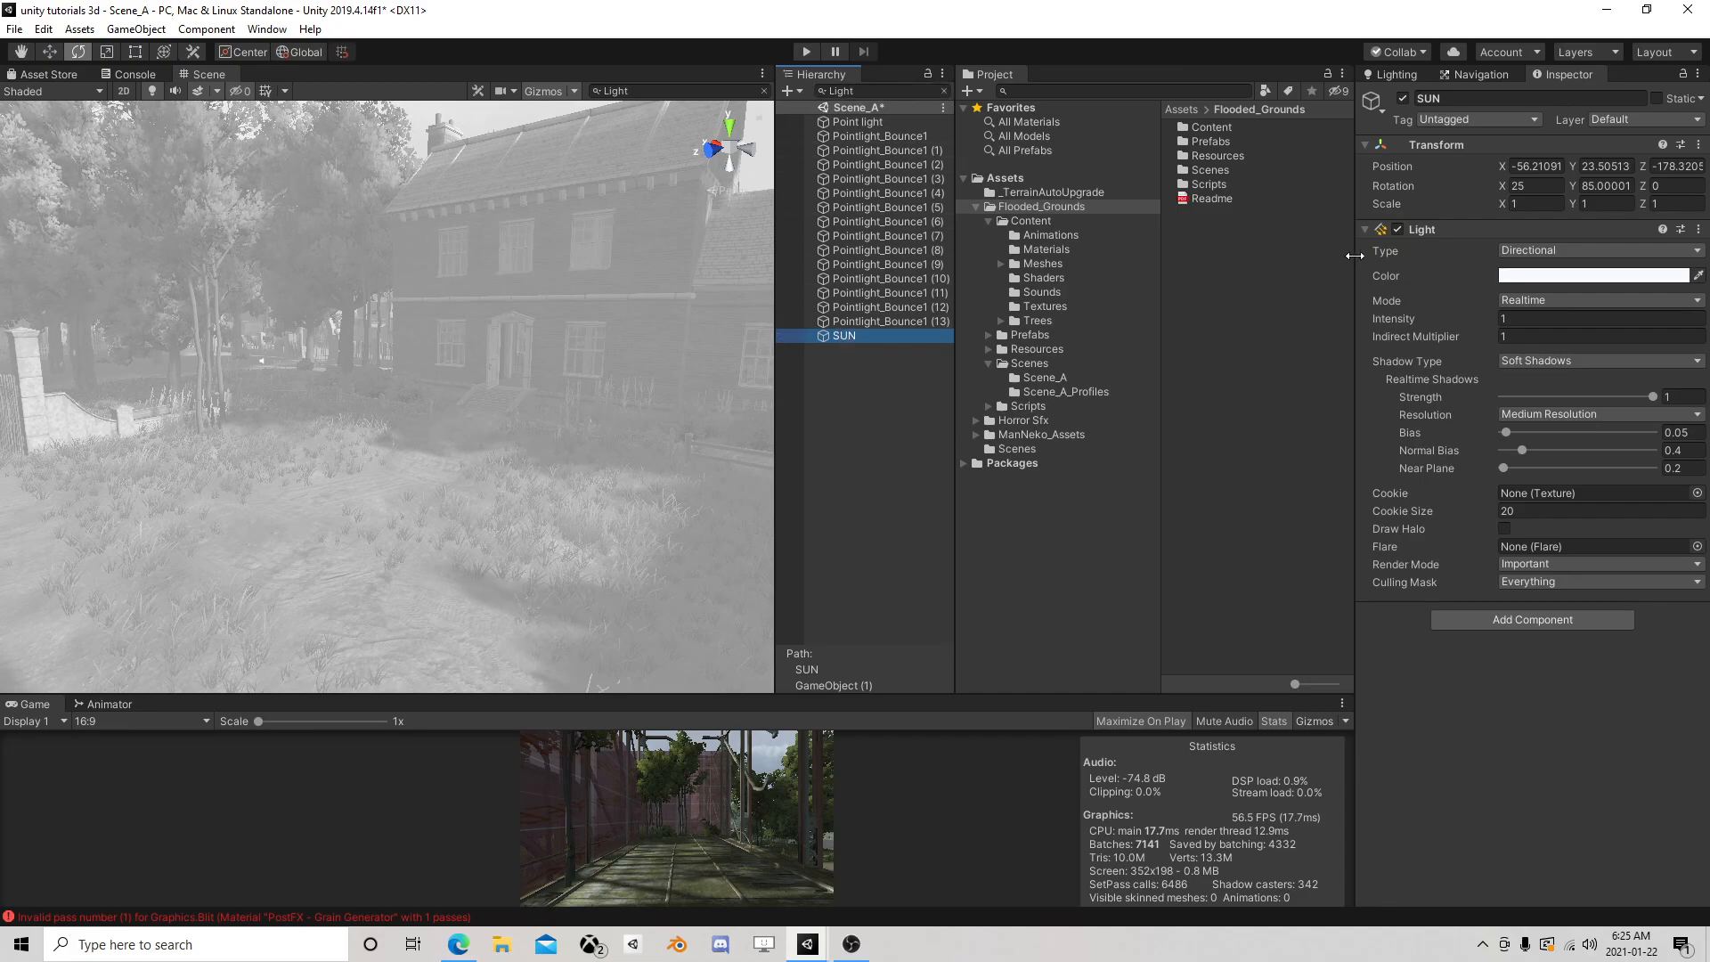
{"action": "right_click_drag", "start_coordinate": [394, 329], "coordinate": [112, 96]}
{"action": "right_click_drag", "start_coordinate": [253, 260], "coordinate": [623, 277]}
{"action": "key", "text": "e"}
{"action": "left_click_drag", "start_coordinate": [424, 264], "coordinate": [766, 328]}
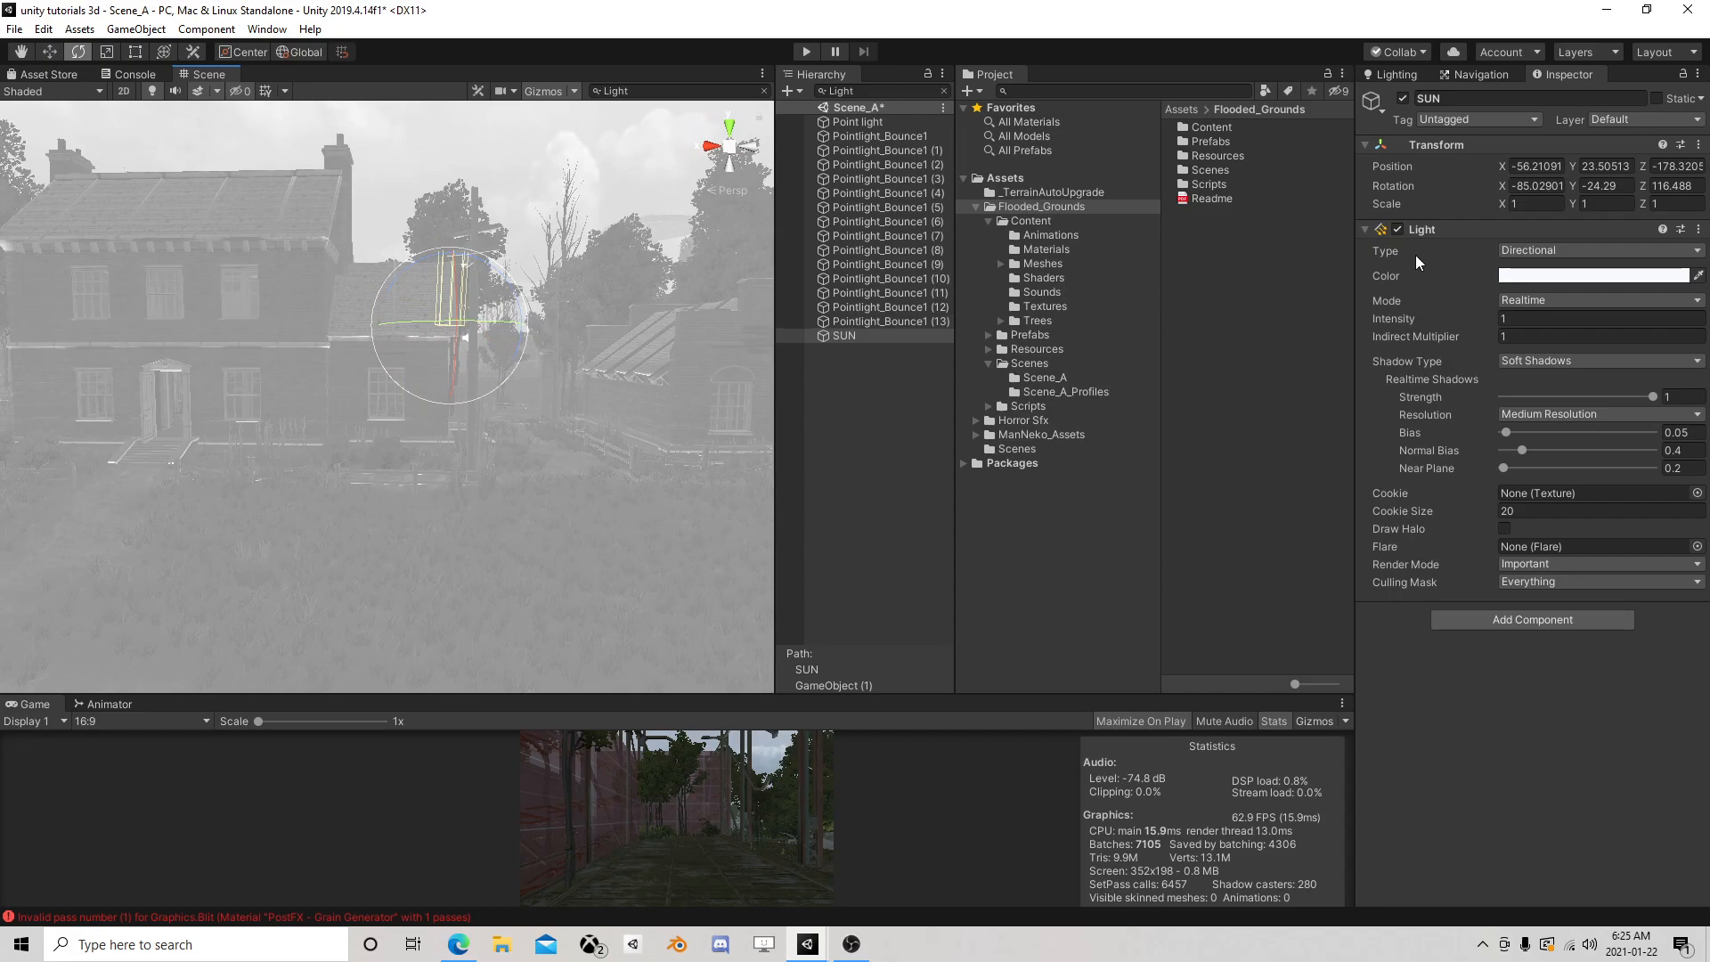
{"action": "left_click", "coordinate": [1403, 98]}
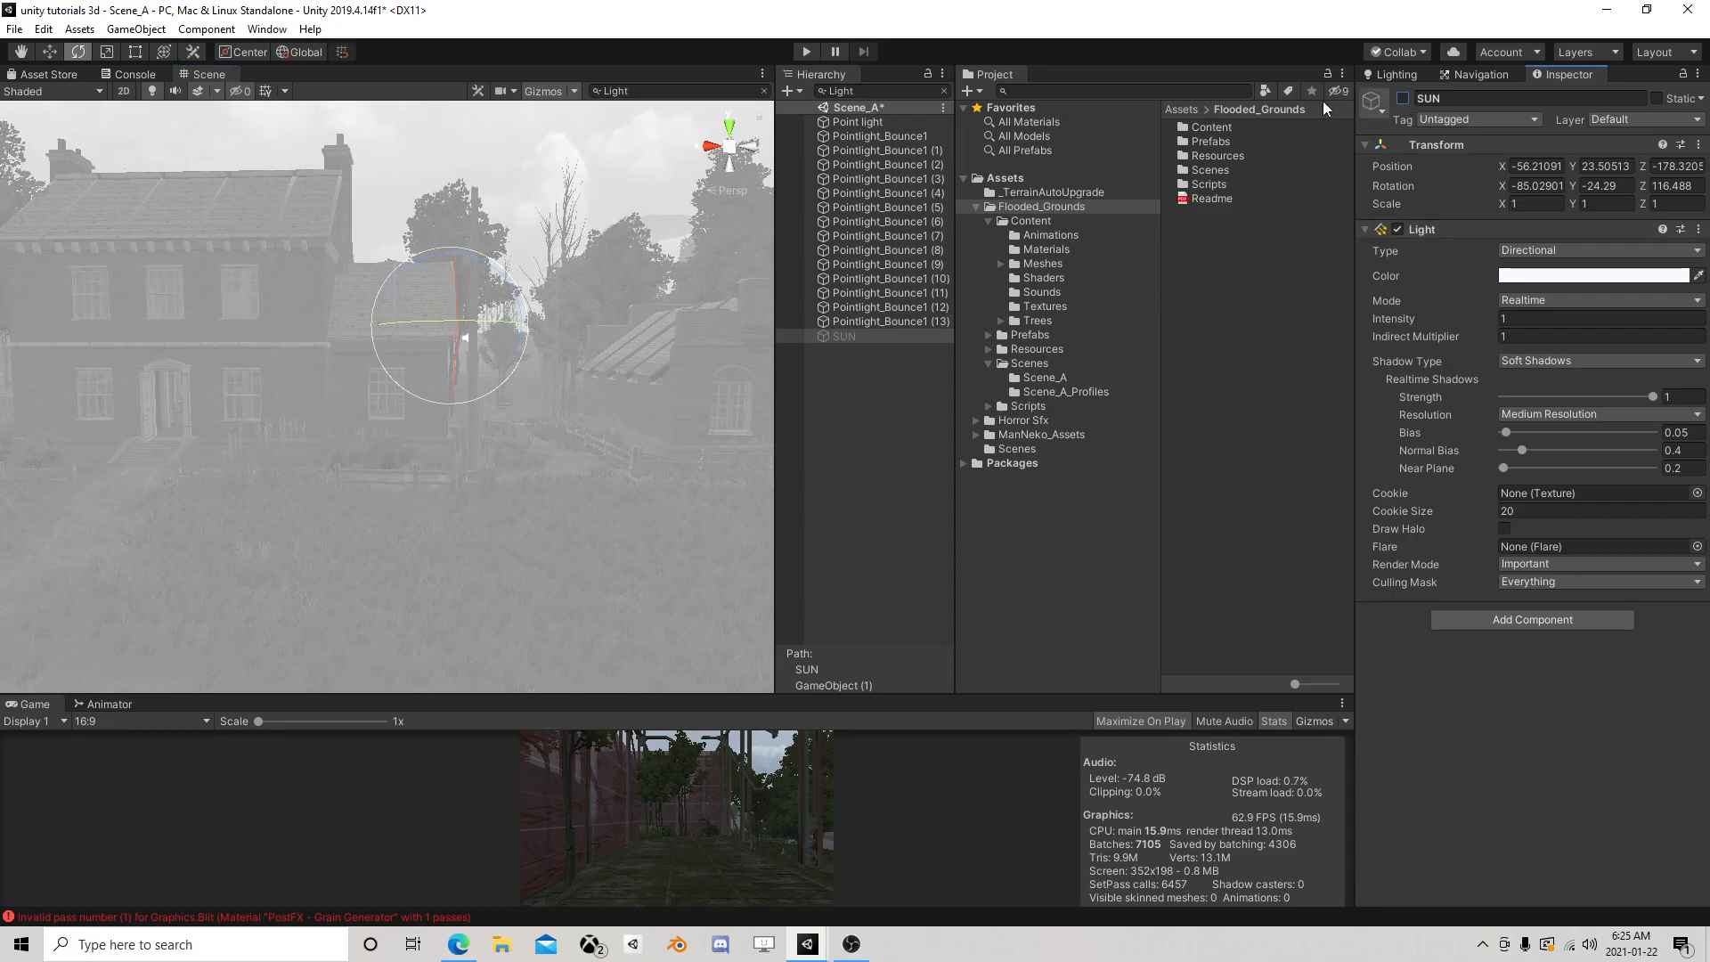
Clear the hierarchy's Light filter and collapse GameObject (1)
{"action": "left_click", "coordinate": [943, 90]}
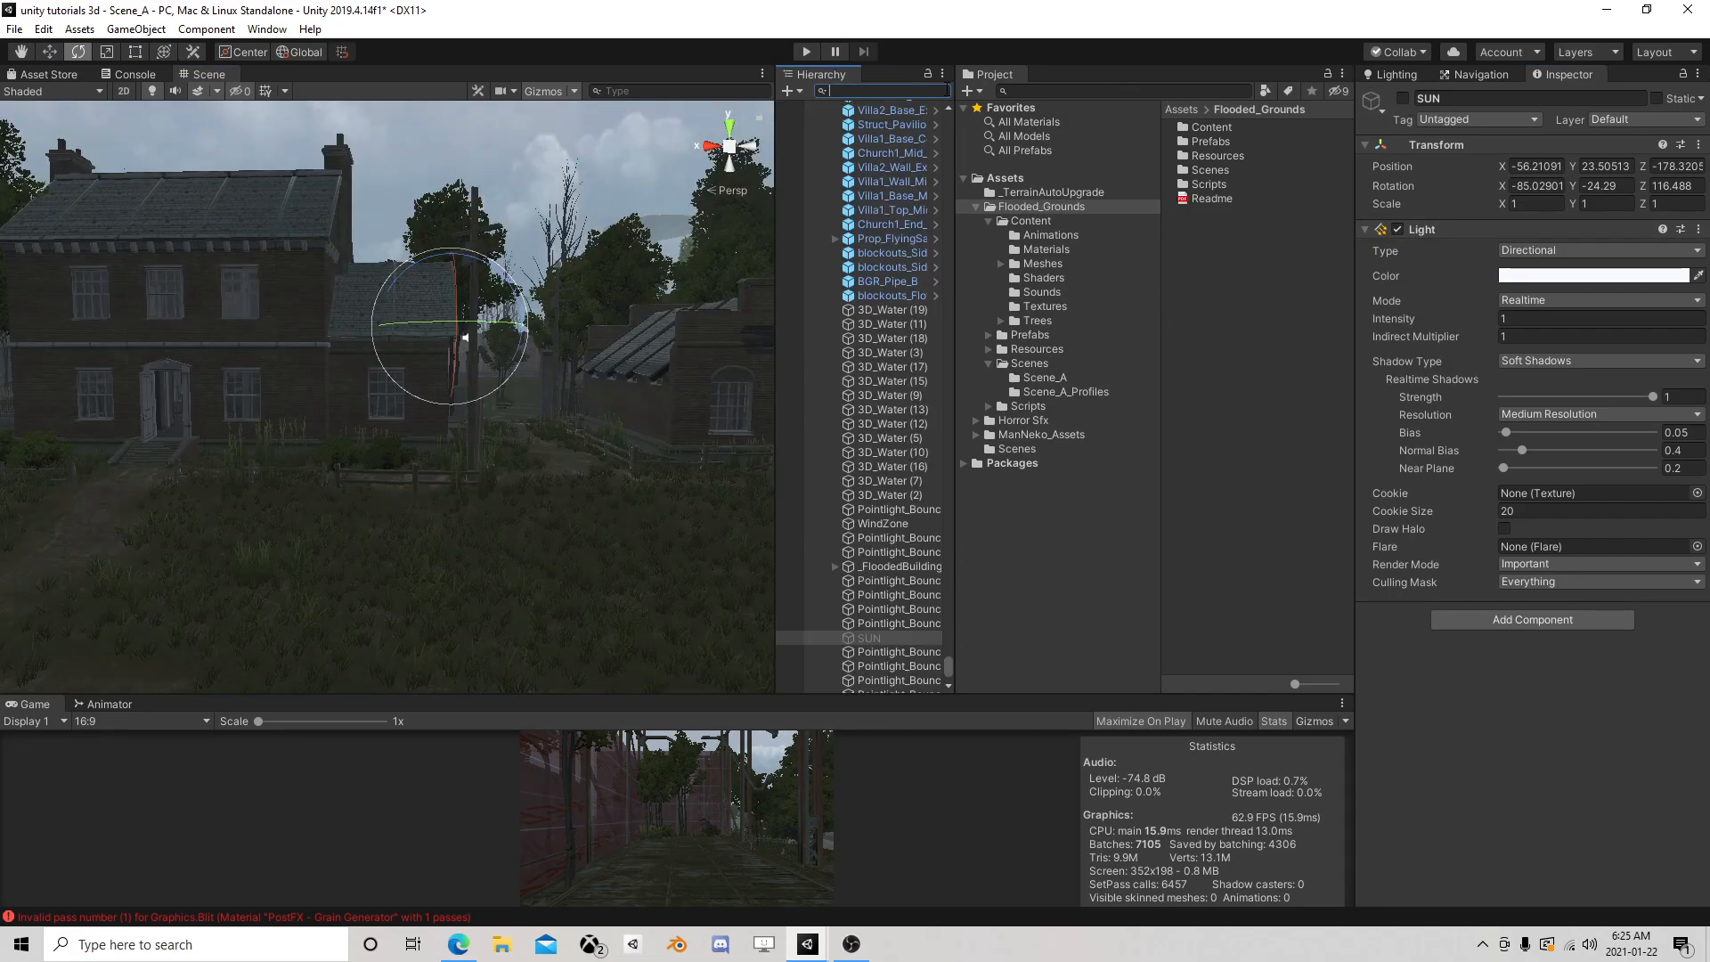
{"action": "right_click_drag", "start_coordinate": [586, 334], "coordinate": [557, 305]}
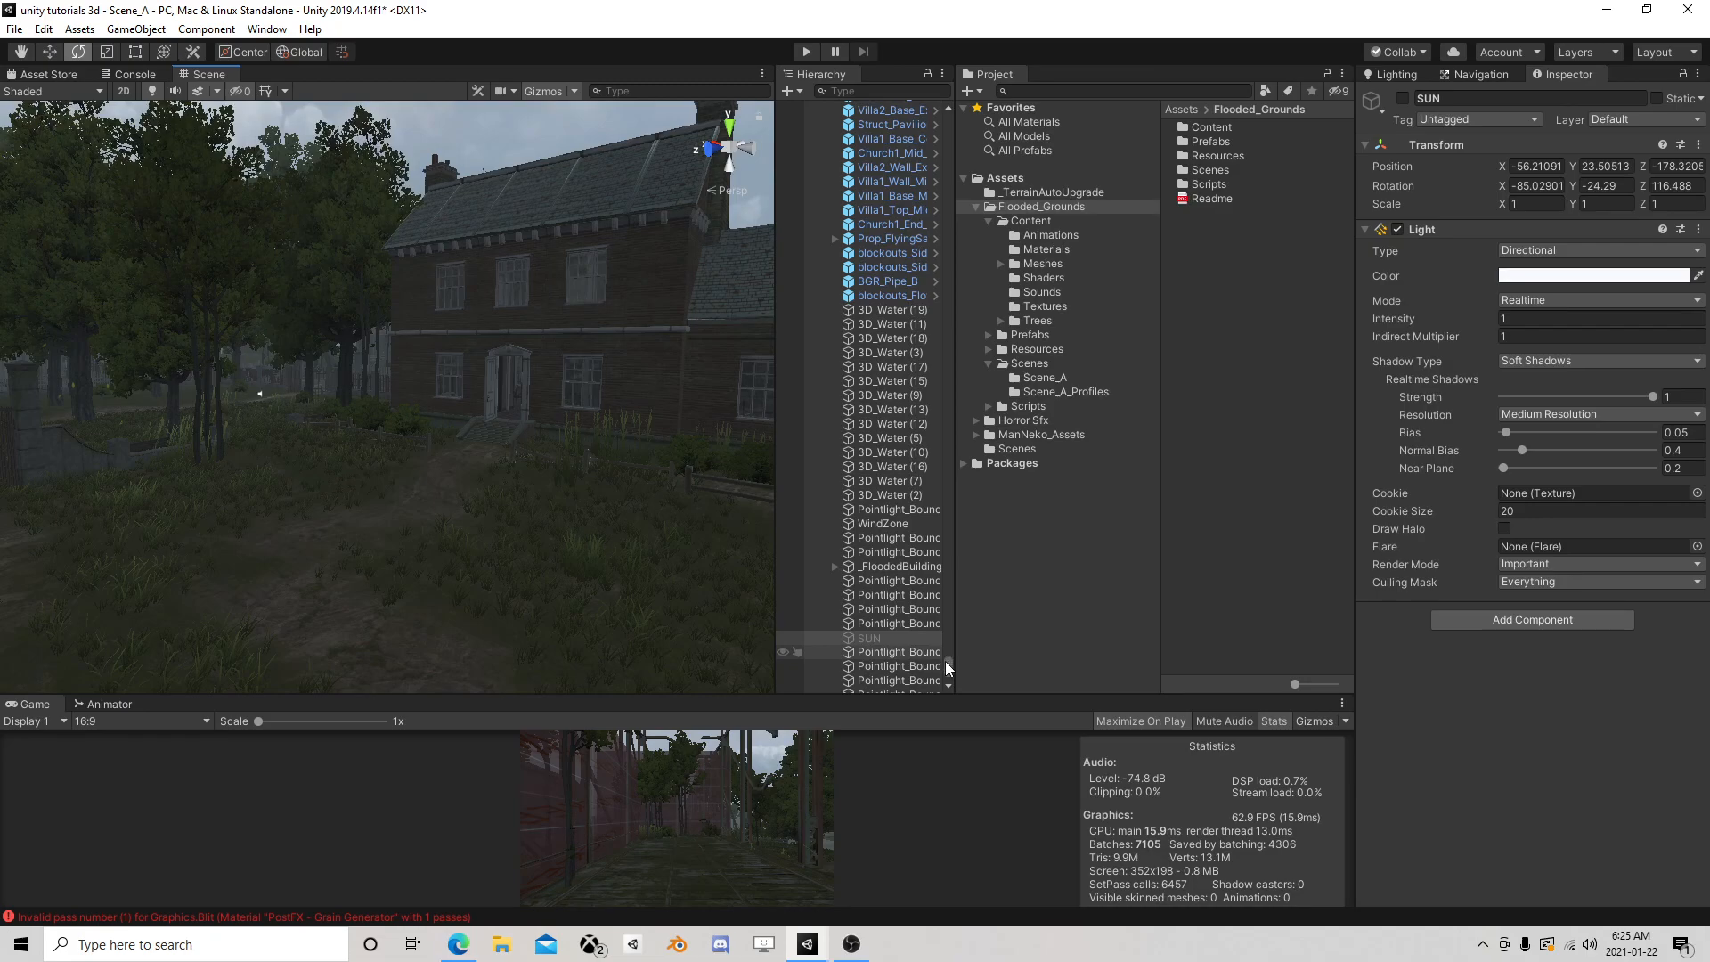
{"action": "left_click_drag", "start_coordinate": [949, 670], "coordinate": [947, 125]}
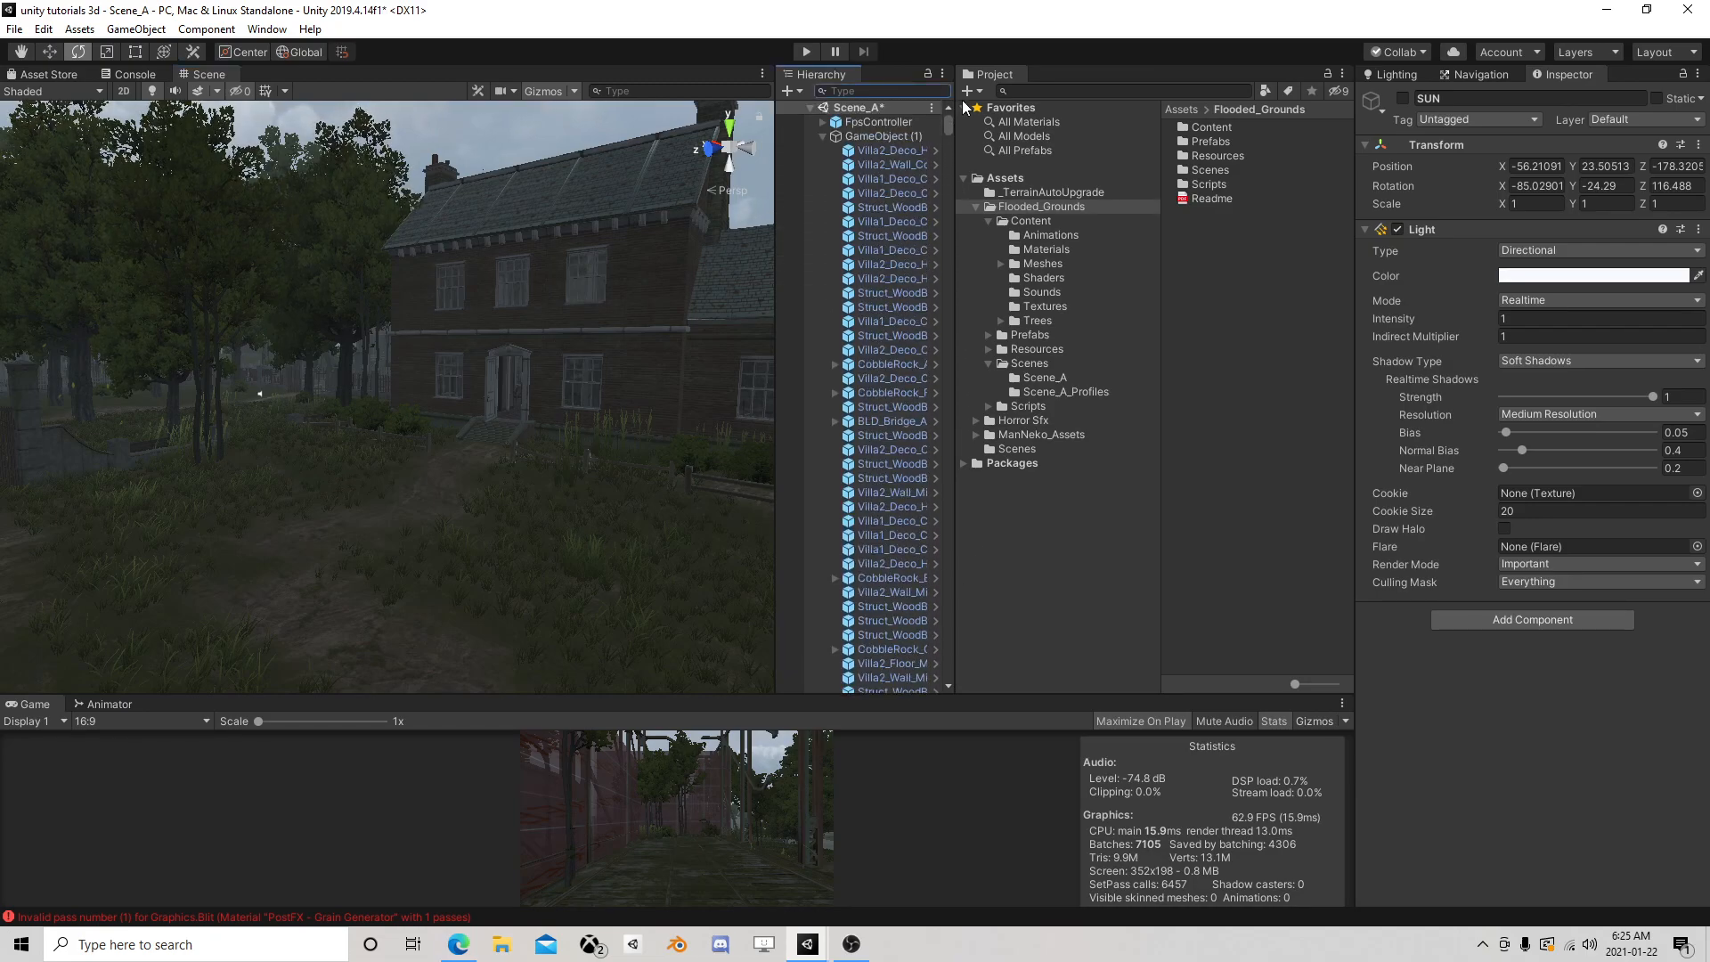
{"action": "left_click", "coordinate": [824, 135]}
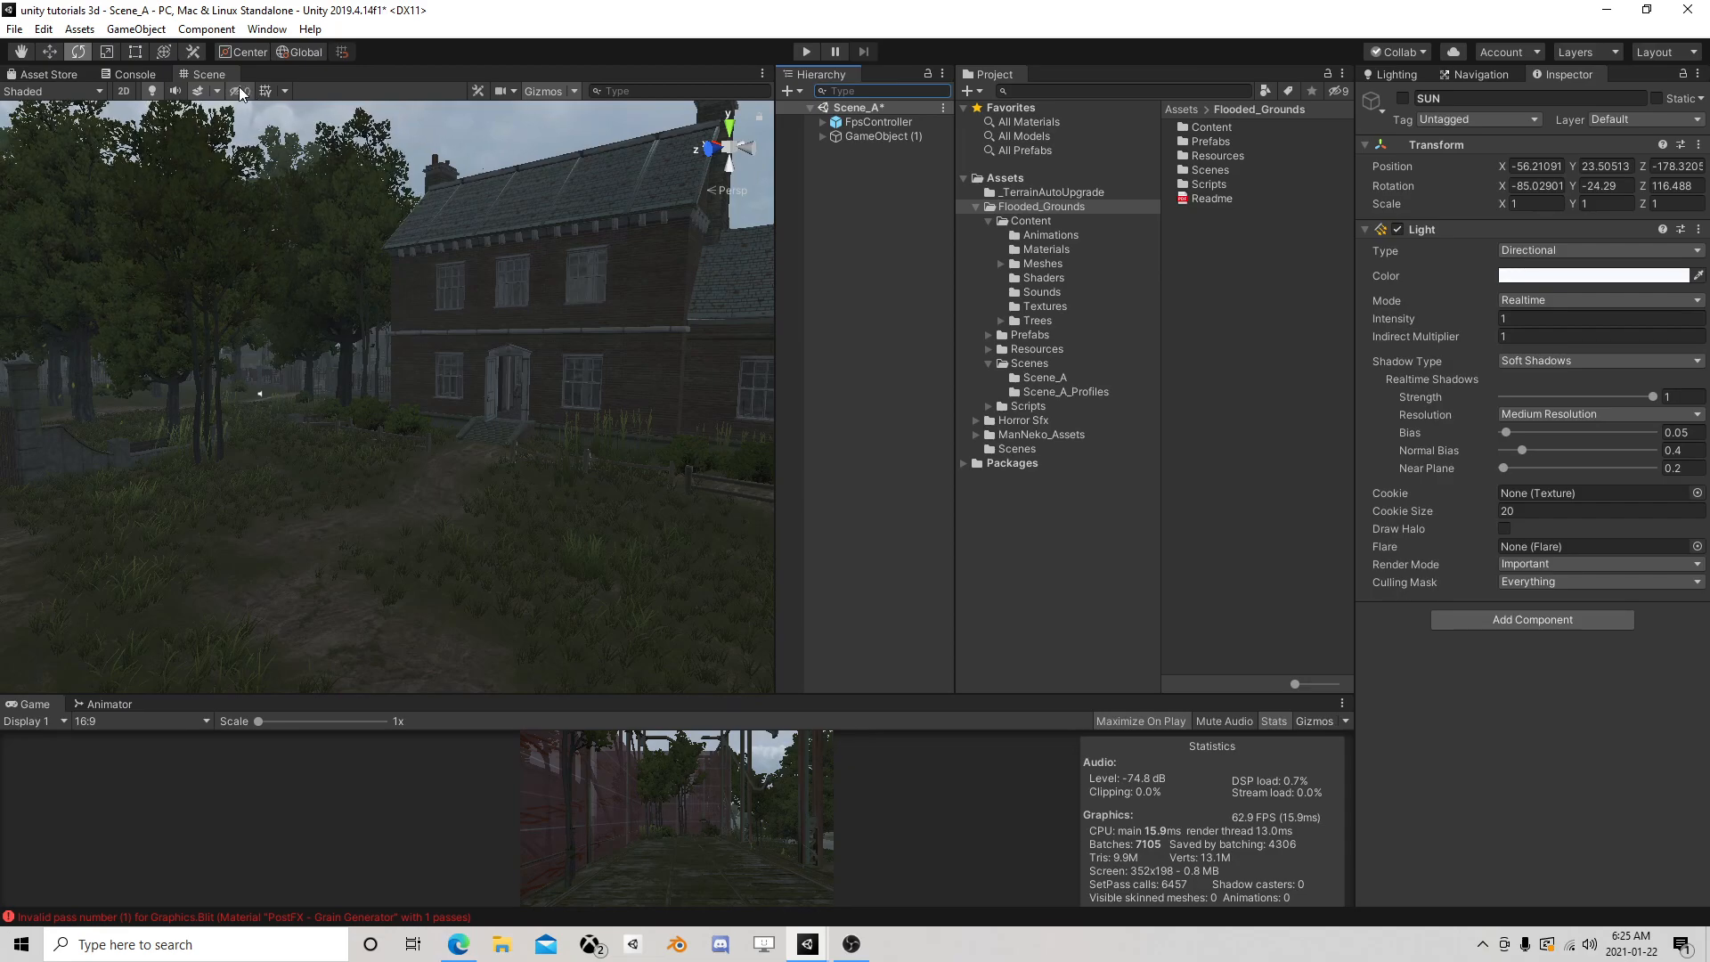
Set the scene's skybox material to Default-Skybox in the lighting settings
{"action": "left_click", "coordinate": [1395, 73]}
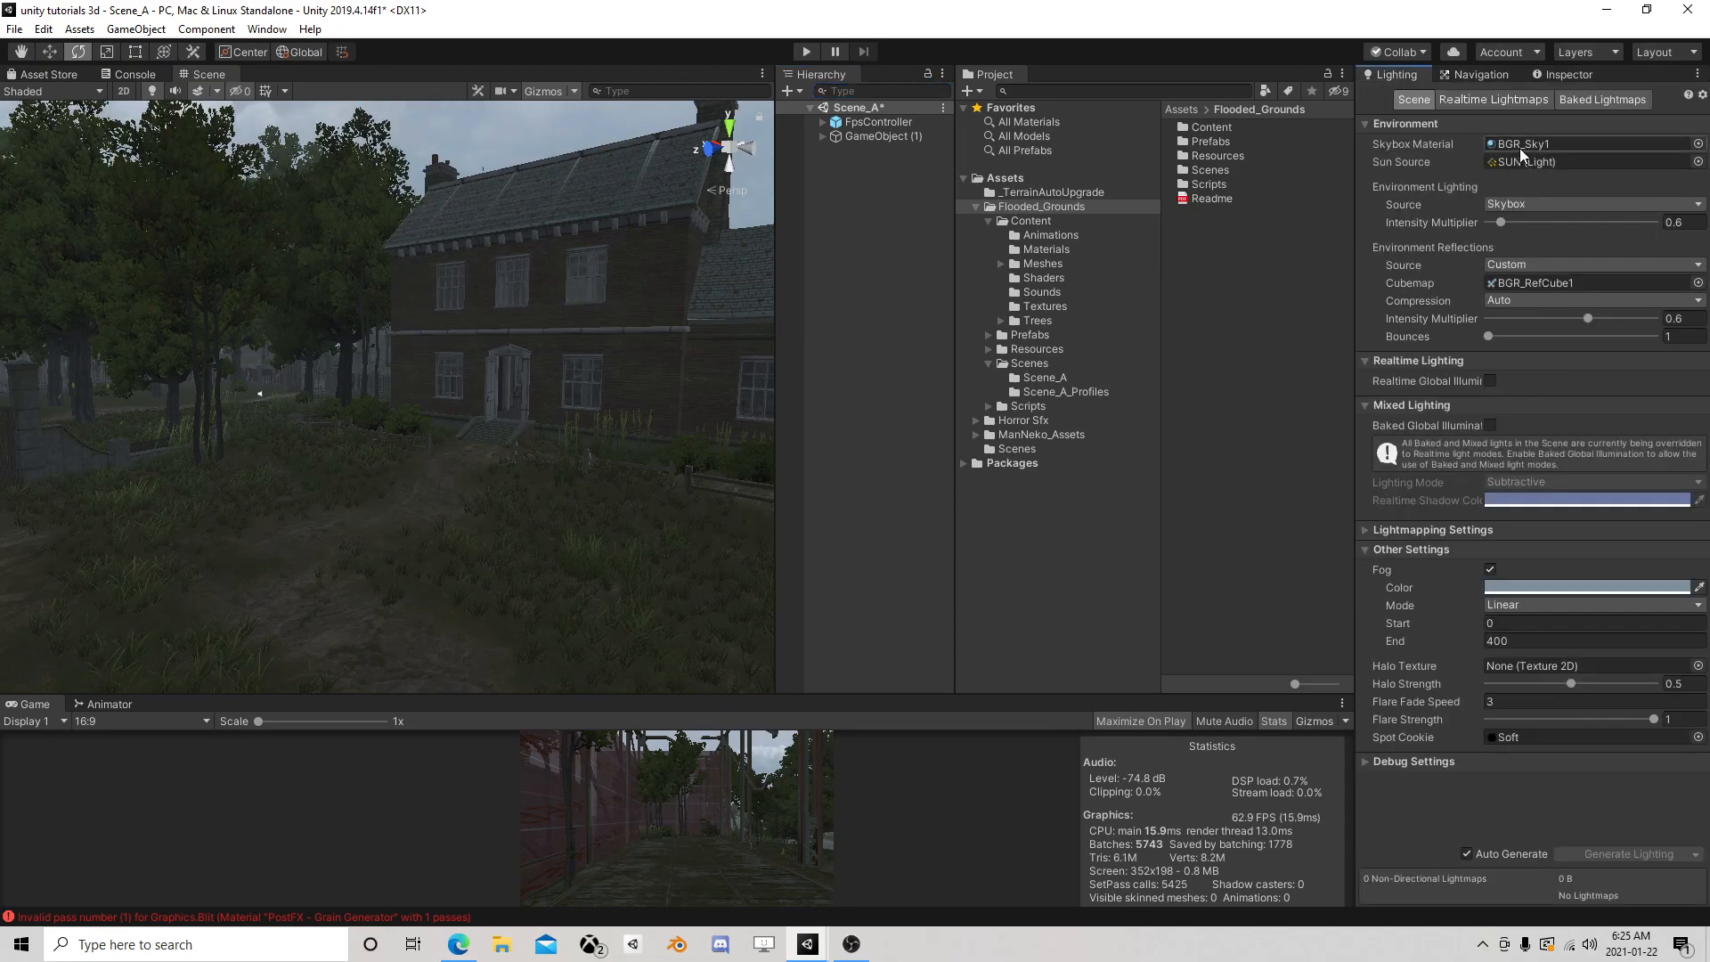
{"action": "left_click", "coordinate": [1699, 144]}
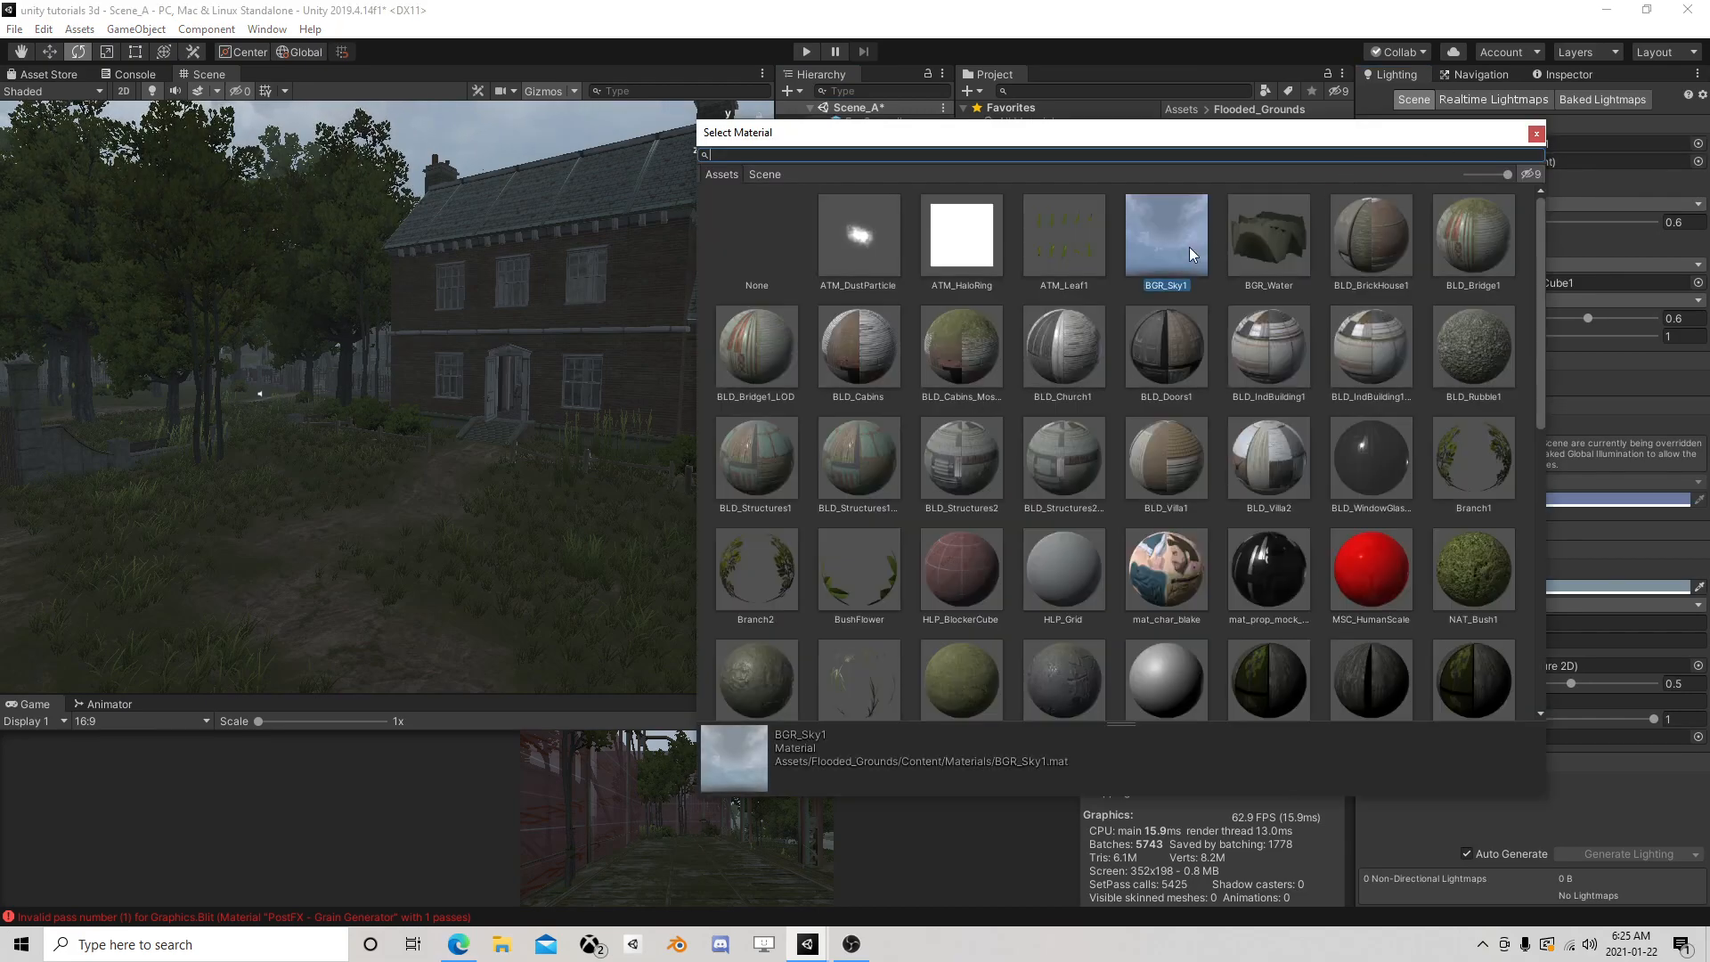
{"action": "type", "text": "sky"}
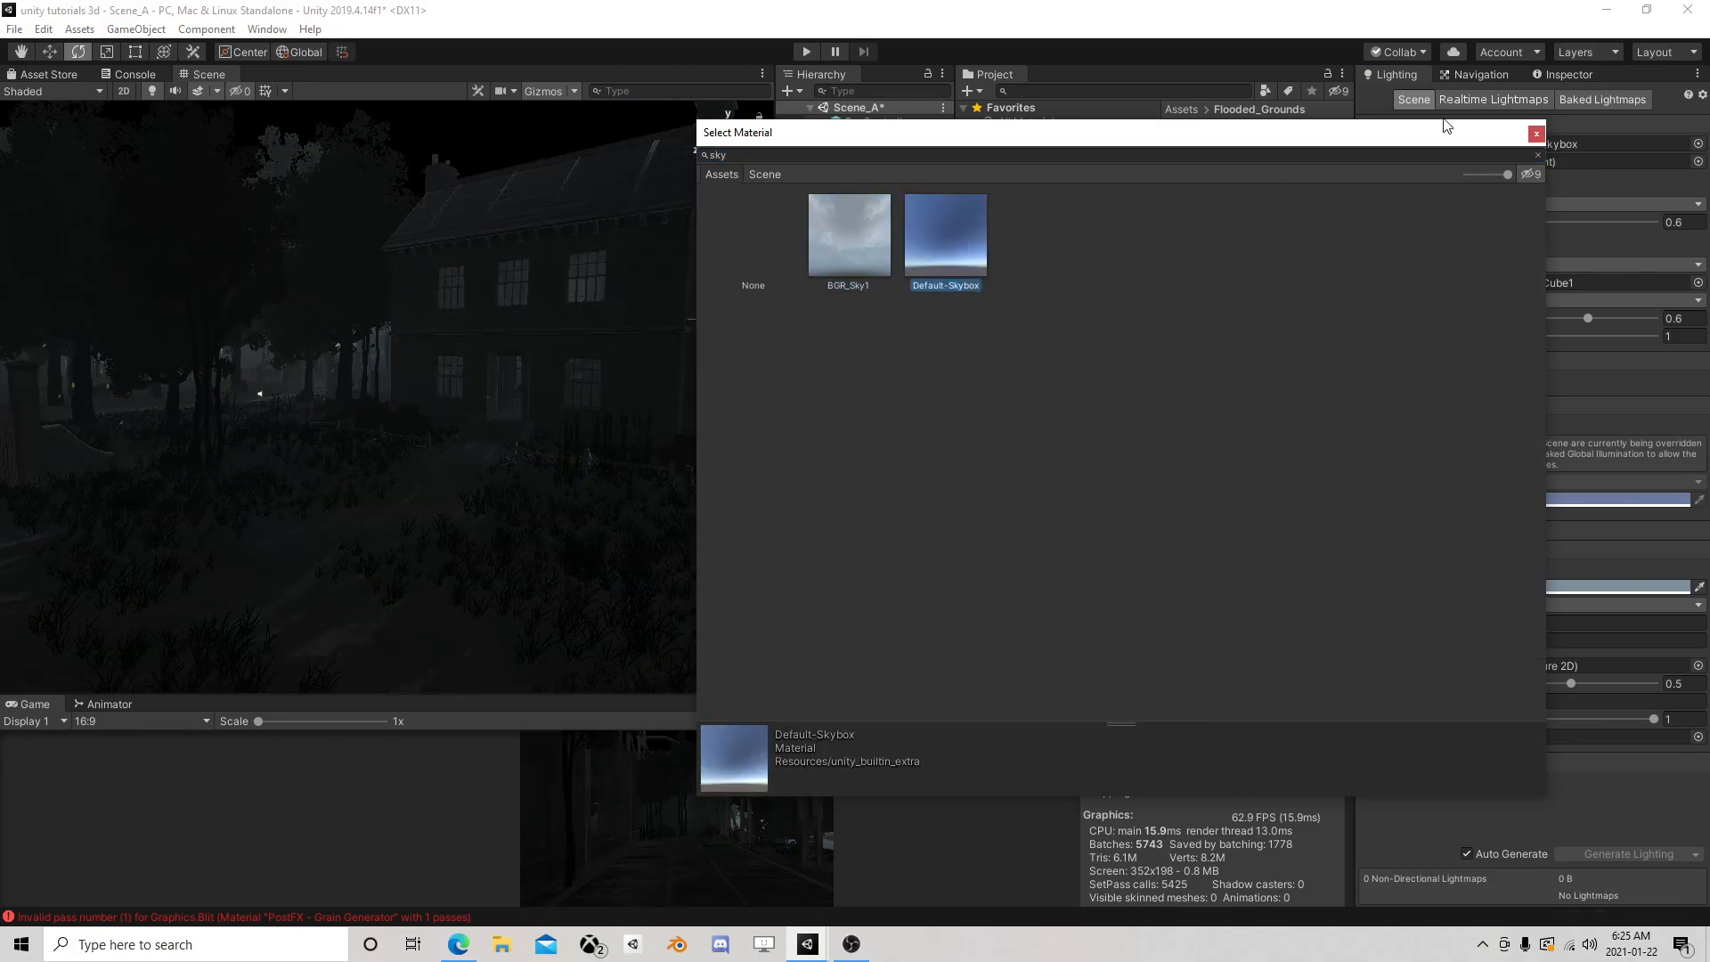
{"action": "left_click", "coordinate": [1537, 133]}
Set the fog's end distance to 92 and check the fog among the cabins
{"action": "right_click_drag", "start_coordinate": [659, 355], "coordinate": [64, 410]}
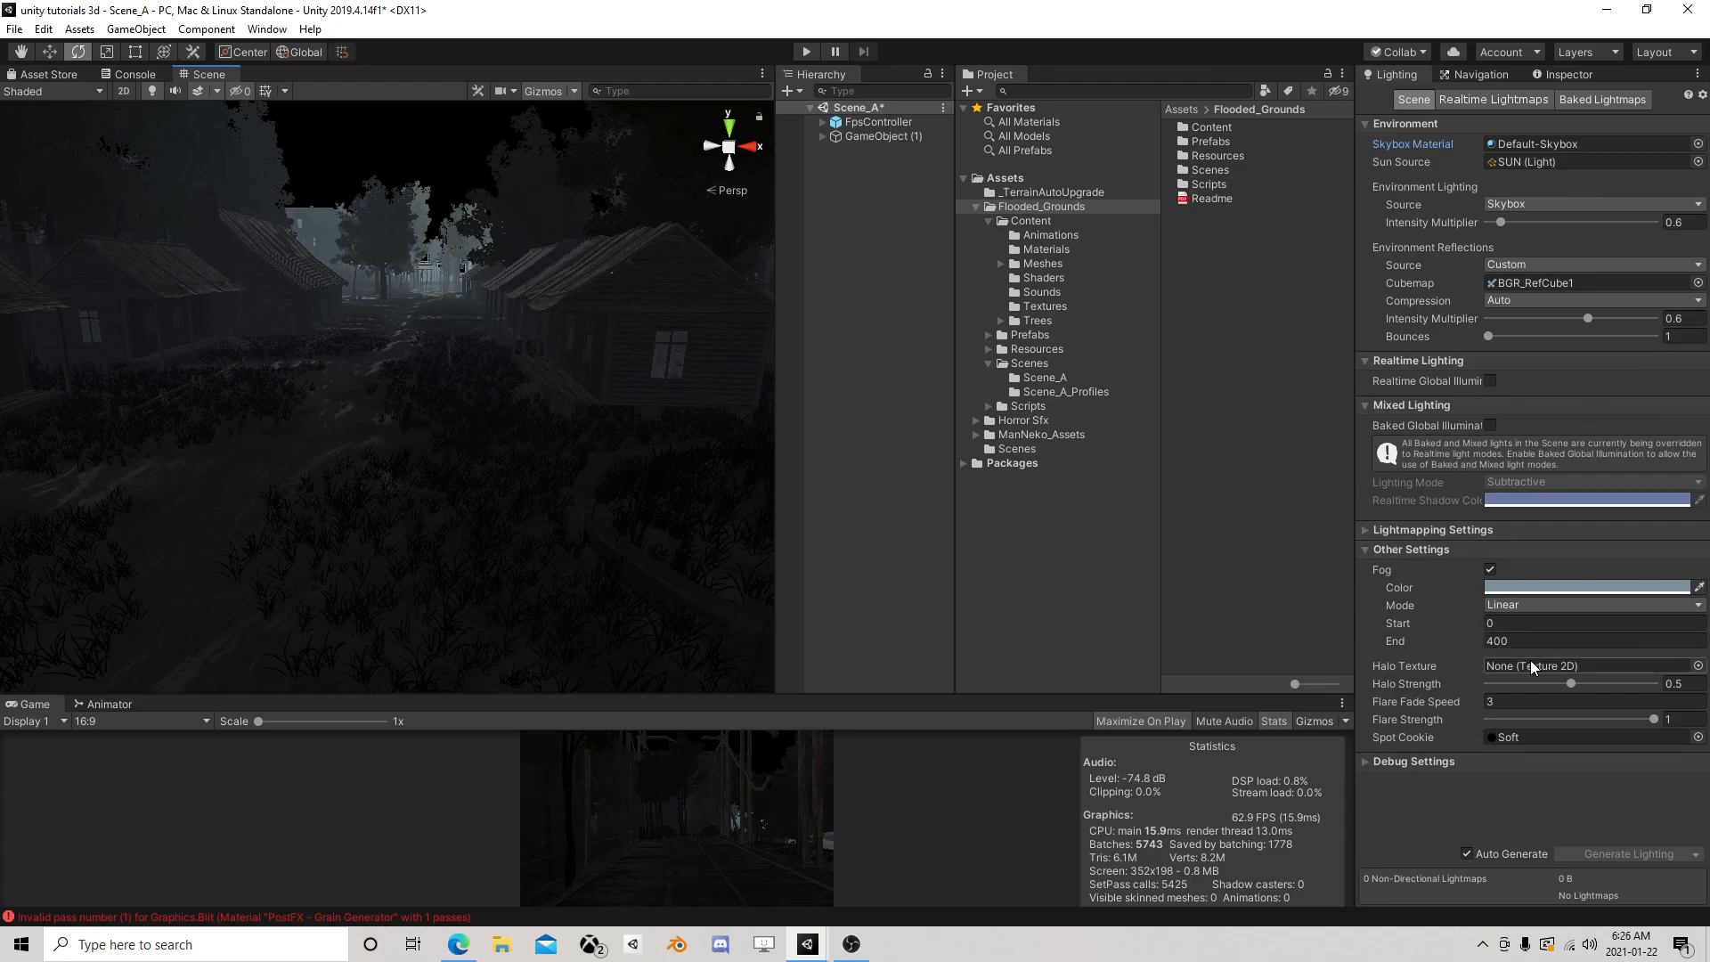
{"action": "left_click", "coordinate": [1519, 641]}
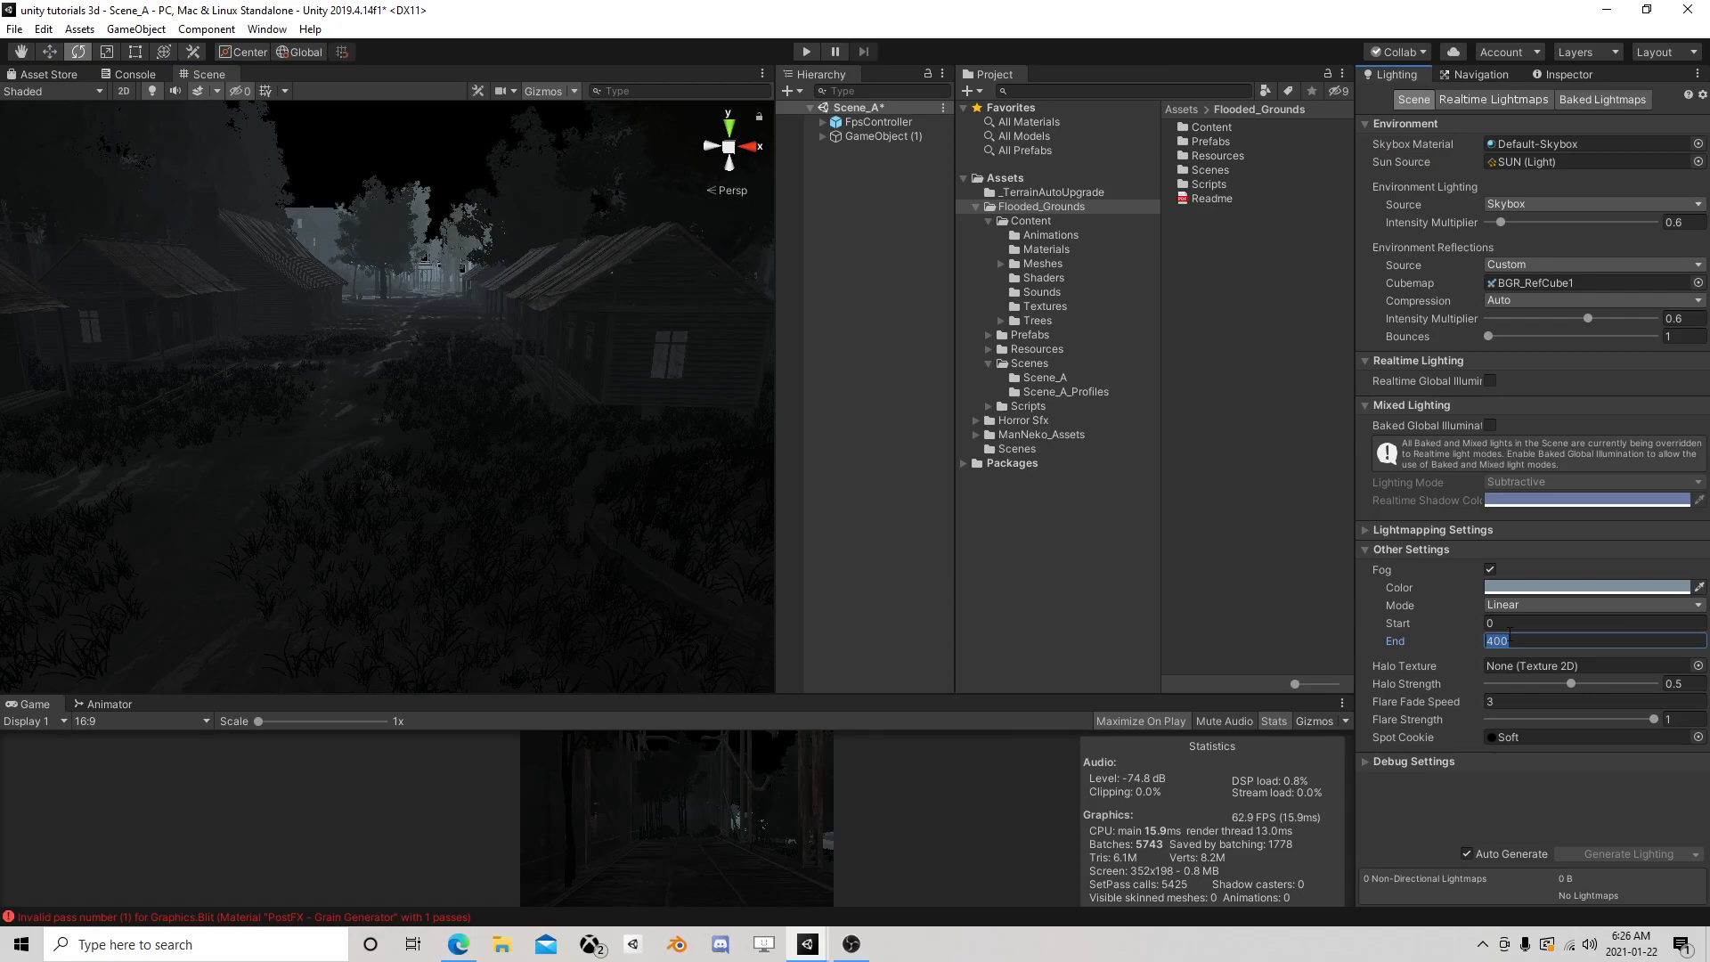
{"action": "type", "text": "92"}
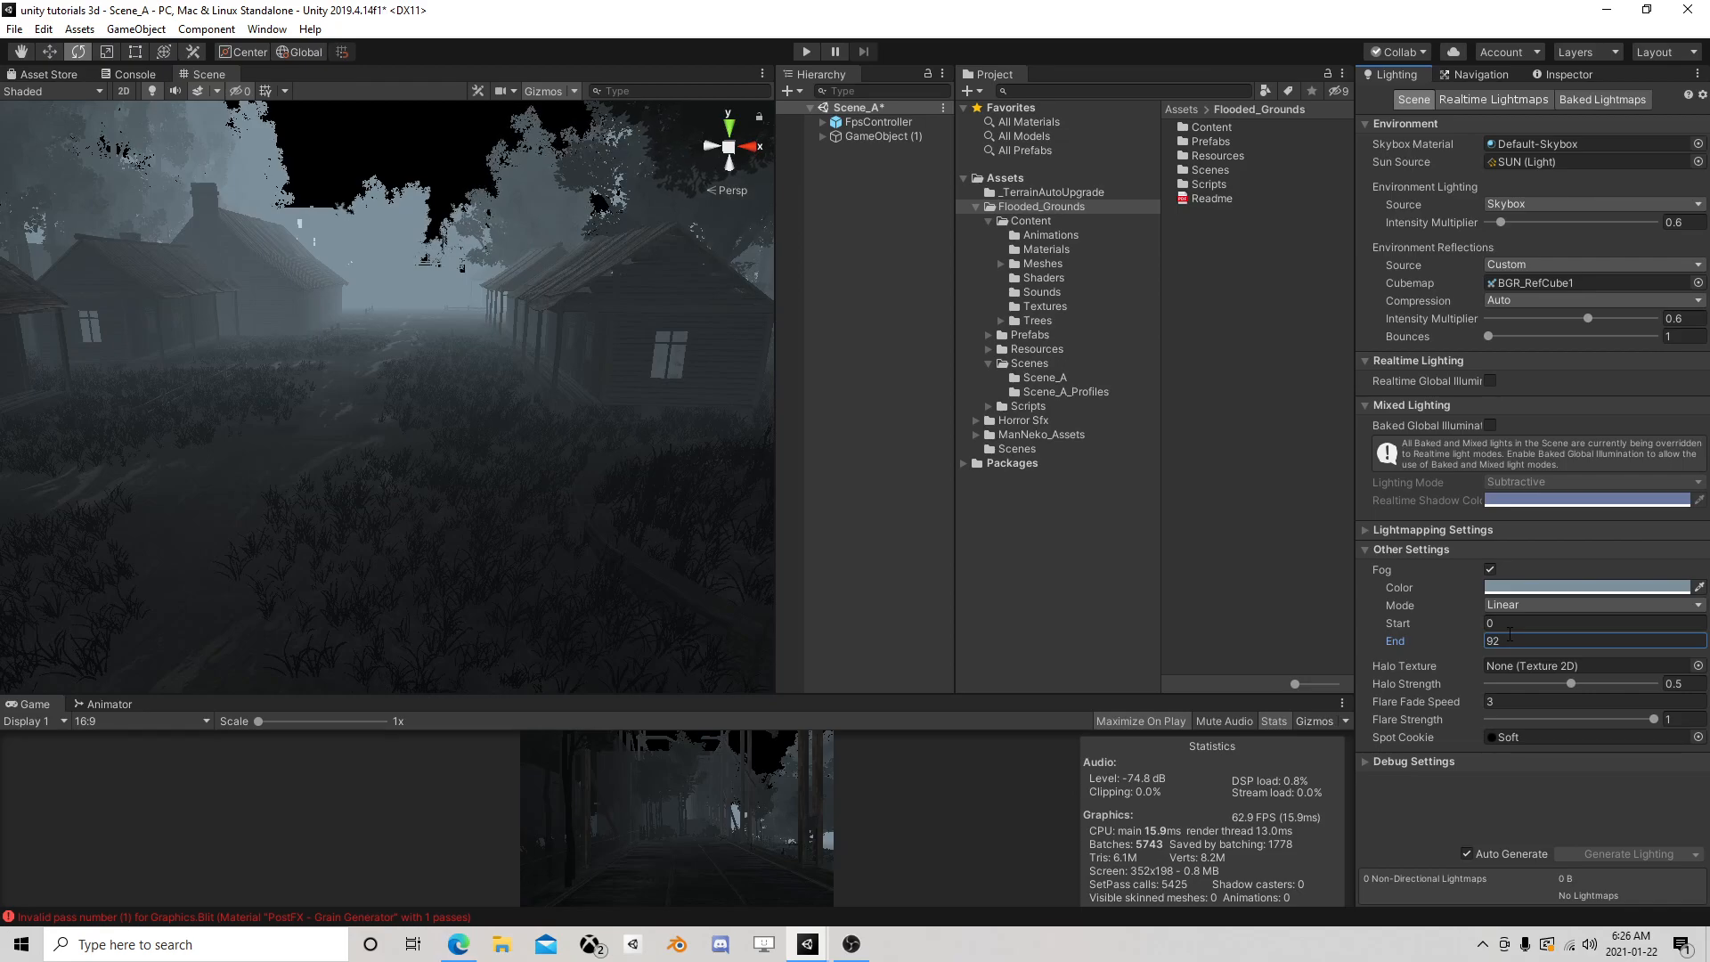
{"action": "right_click_drag", "start_coordinate": [526, 450], "coordinate": [814, 451]}
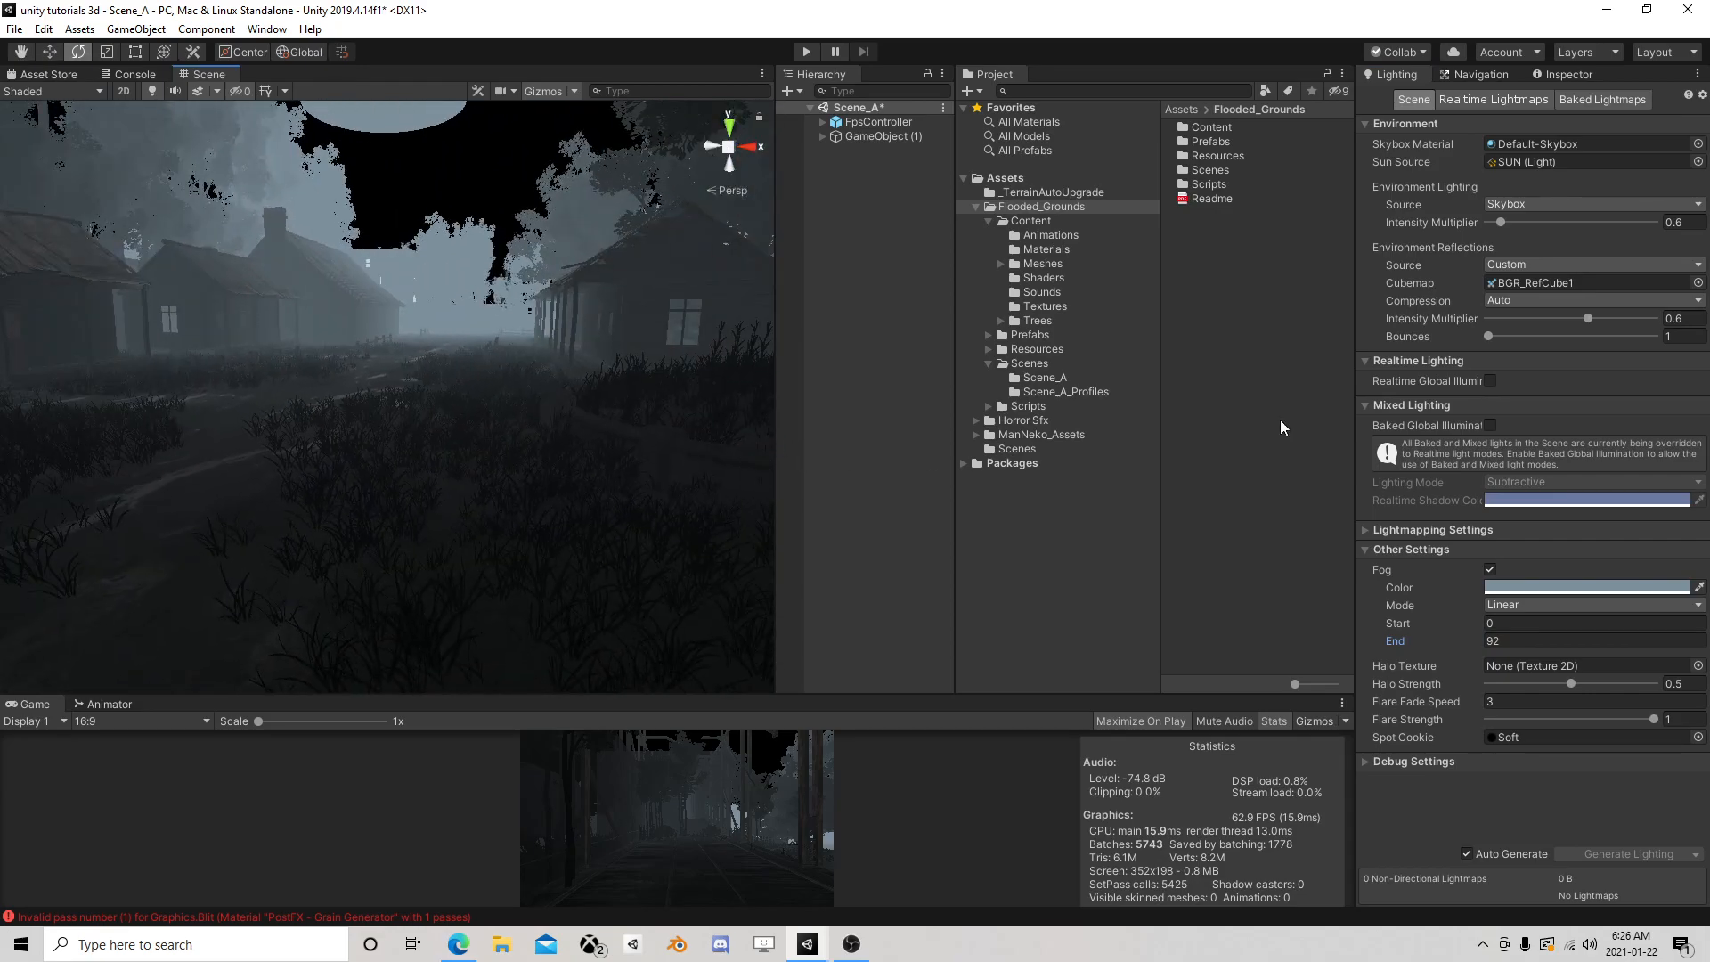
Darken the fog colour to black and try entering 2 for its red and green channels
{"action": "left_click", "coordinate": [1518, 587]}
{"action": "left_click_drag", "start_coordinate": [1176, 380], "coordinate": [1157, 408]}
{"action": "left_click", "coordinate": [1274, 493]}
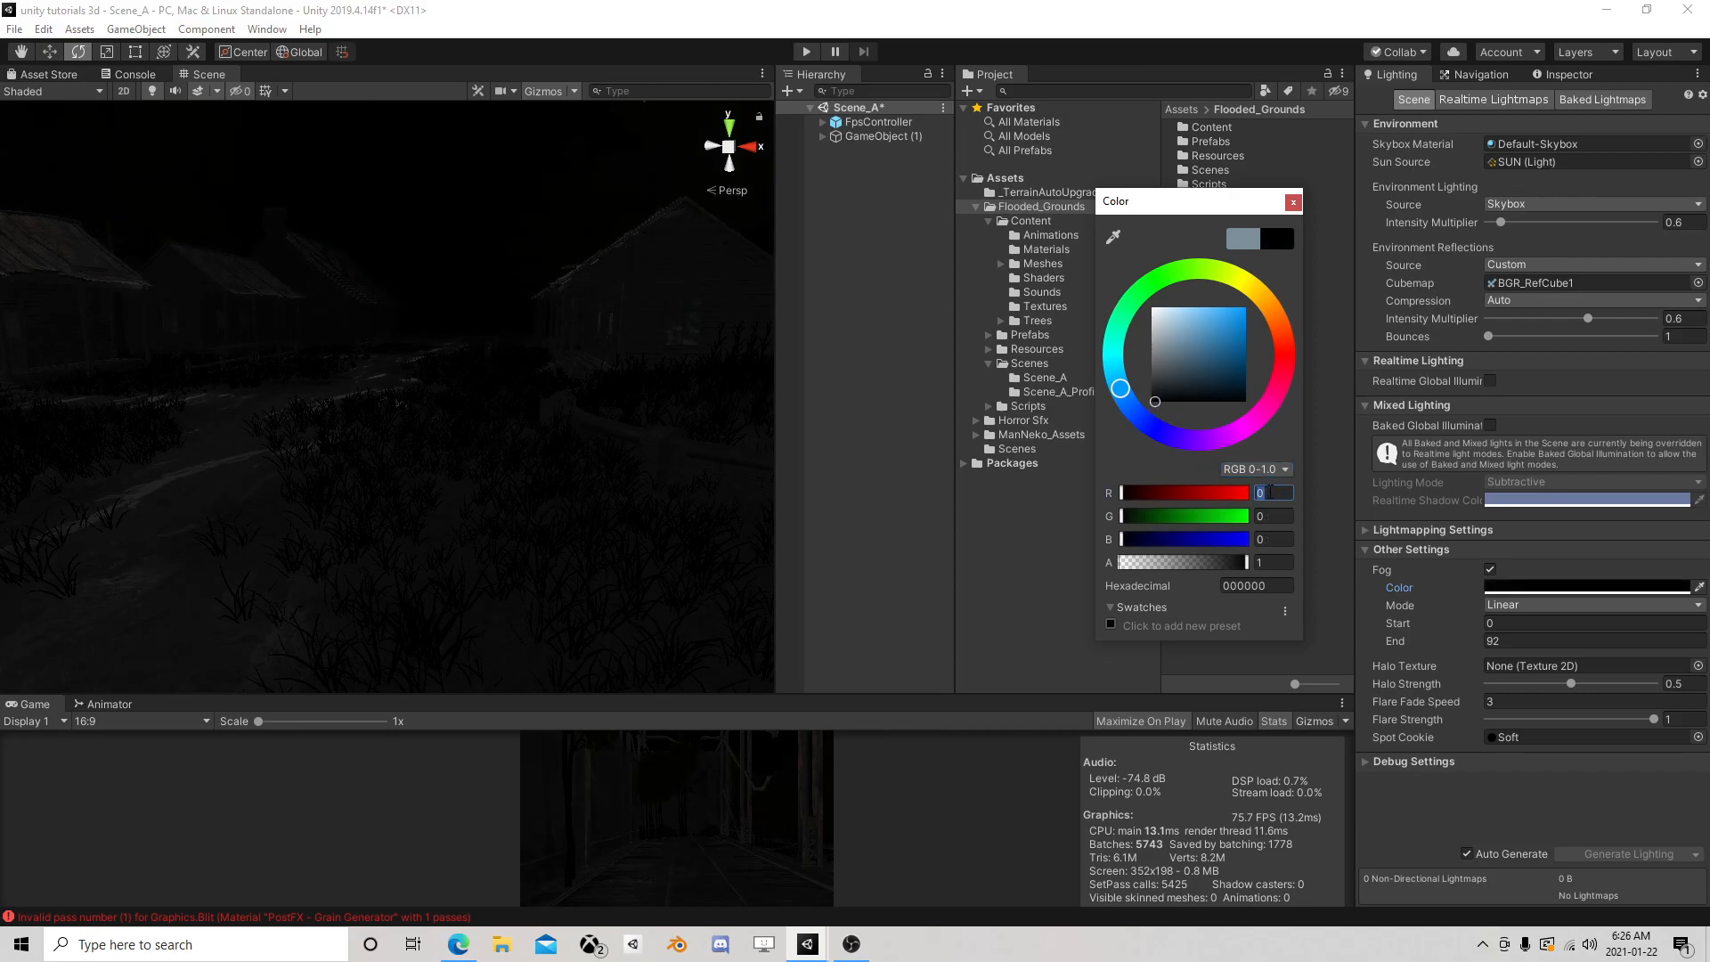
{"action": "type", "text": "2"}
{"action": "left_click", "coordinate": [1272, 517]}
{"action": "type", "text": "2"}
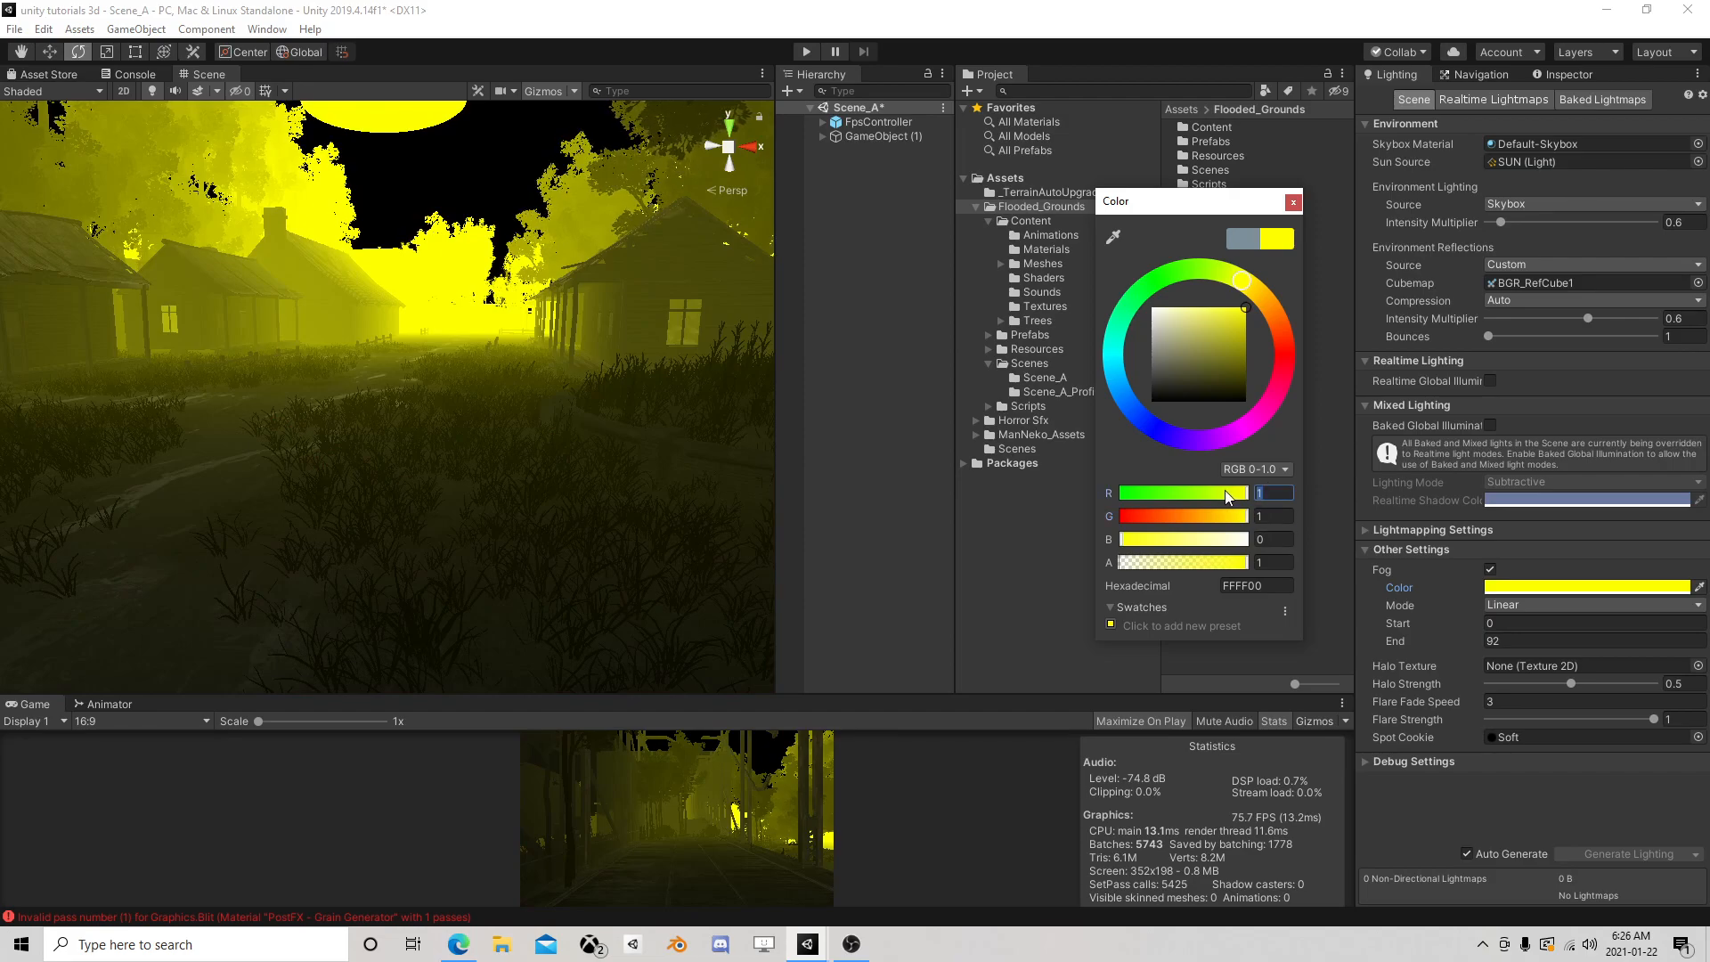
Switch the fog colour to the RGB 0-255 range and set red, green and blue to 2
{"action": "left_click", "coordinate": [1274, 470]}
{"action": "left_click", "coordinate": [1274, 489]}
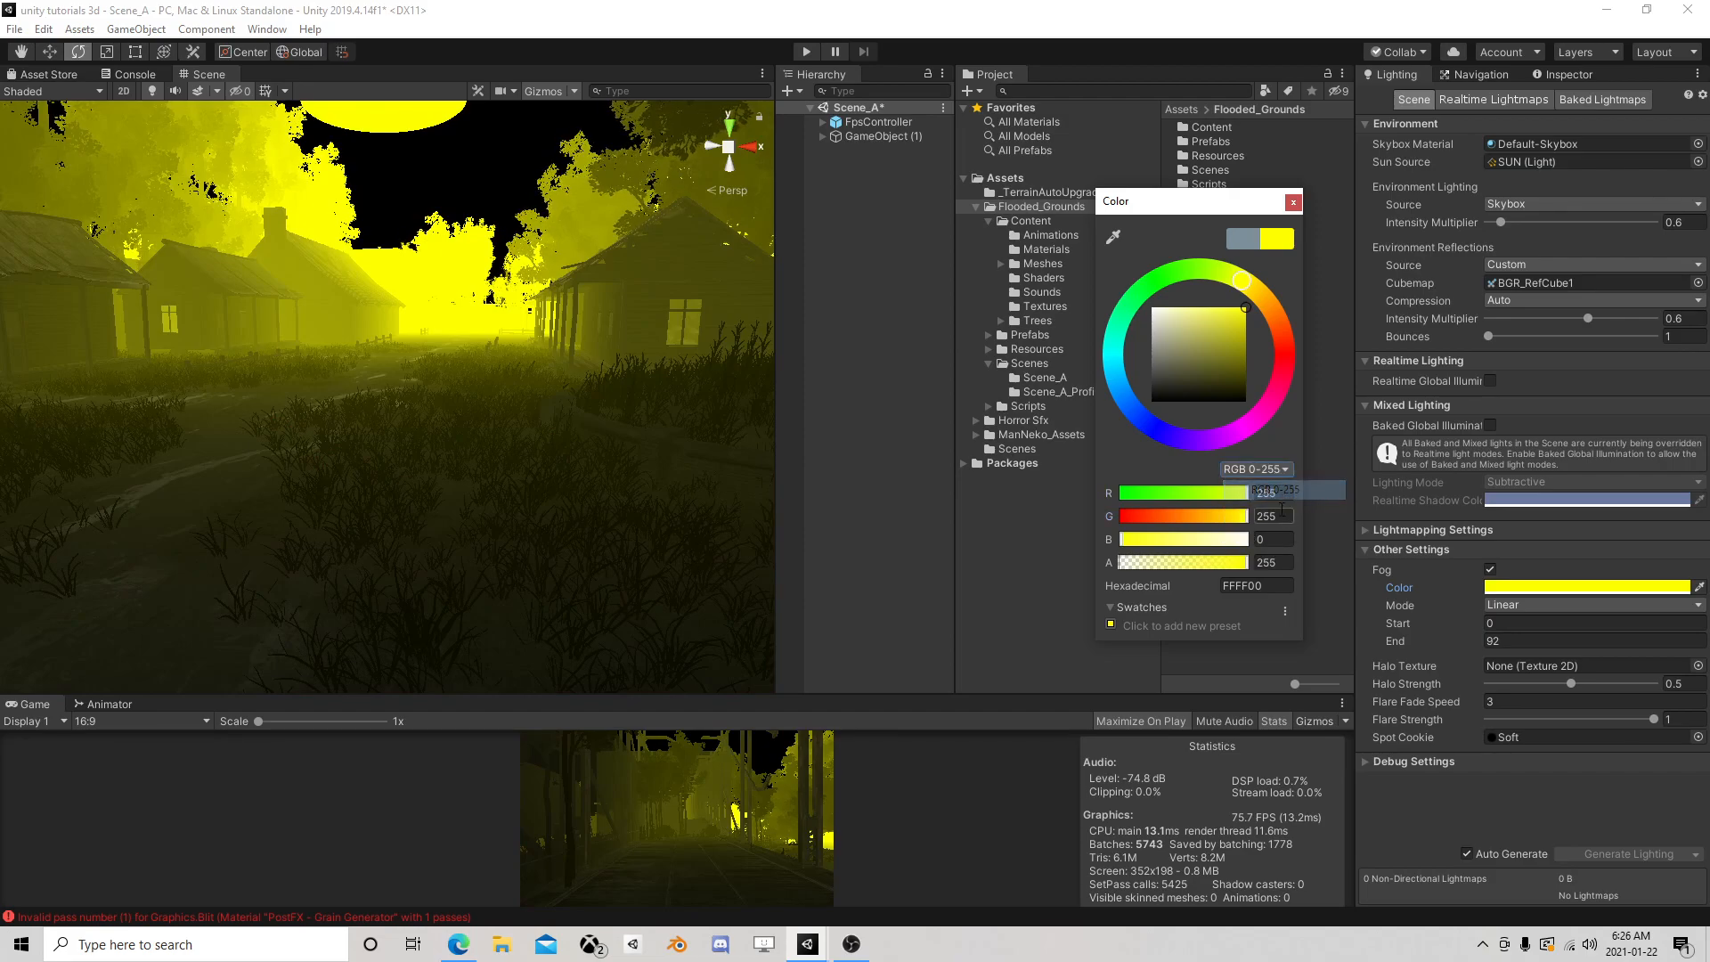
{"action": "type", "text": "2"}
{"action": "left_click", "coordinate": [1274, 517]}
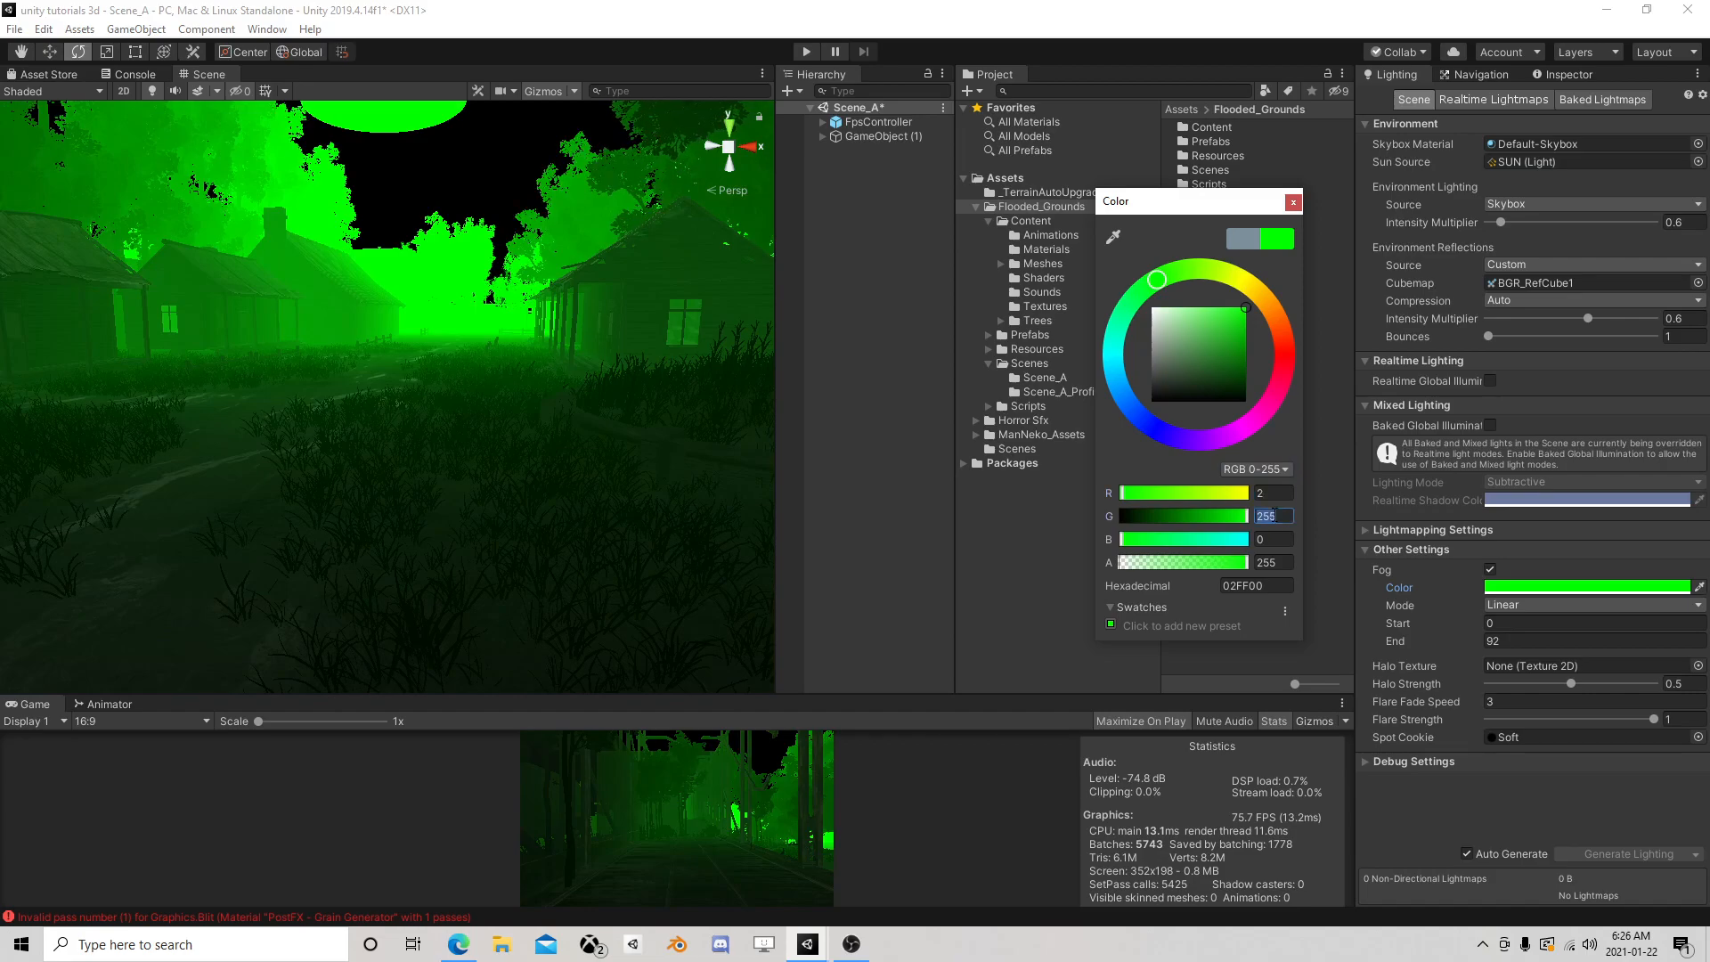
{"action": "type", "text": "22"}
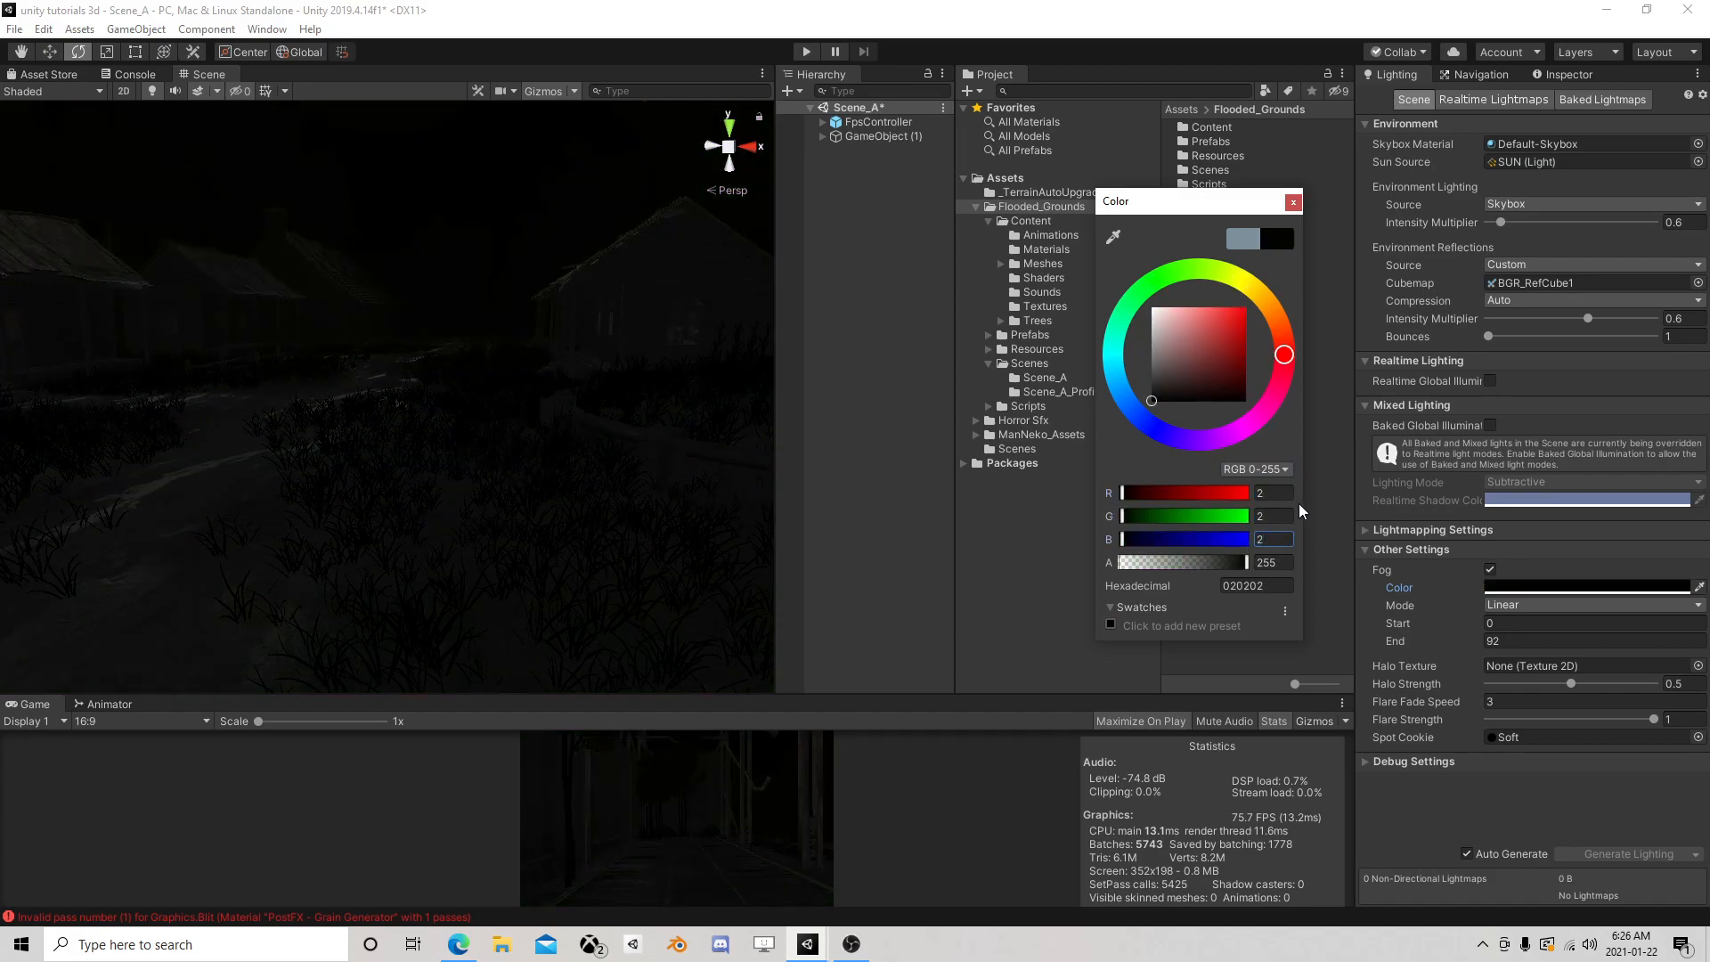
Set the fog colour's red, green and blue values to 5
{"action": "type", "text": "5"}
{"action": "left_click", "coordinate": [1271, 516]}
{"action": "type", "text": "5"}
{"action": "left_click", "coordinate": [1273, 538]}
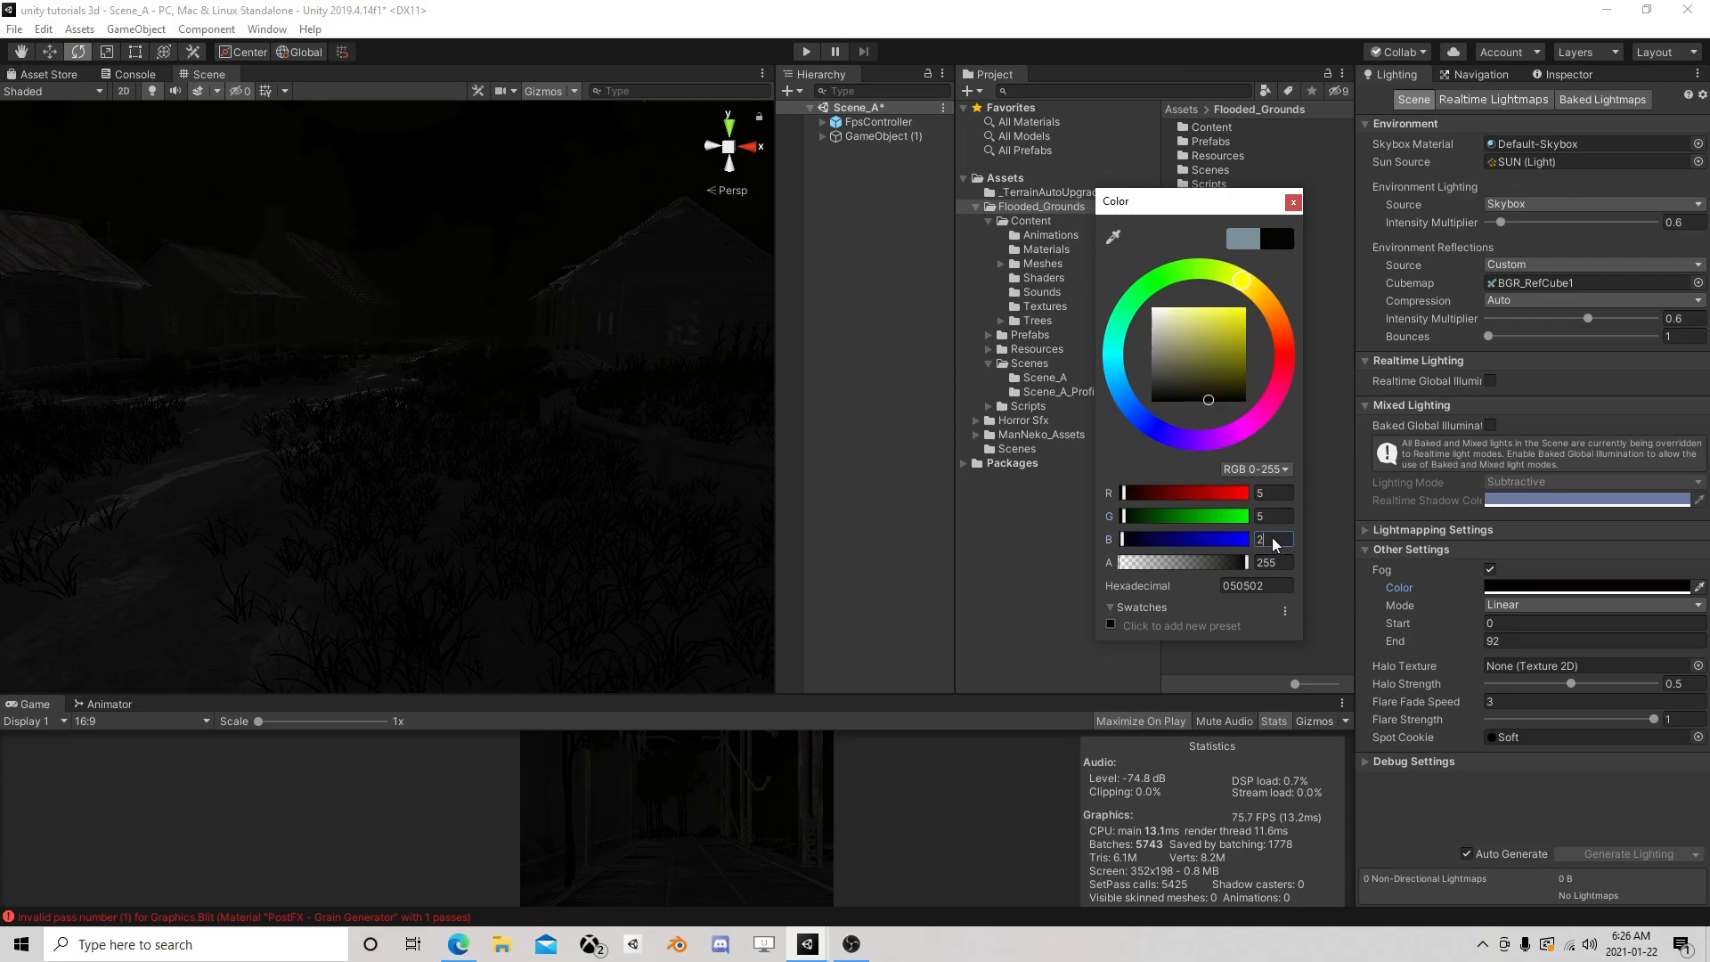
{"action": "type", "text": "5"}
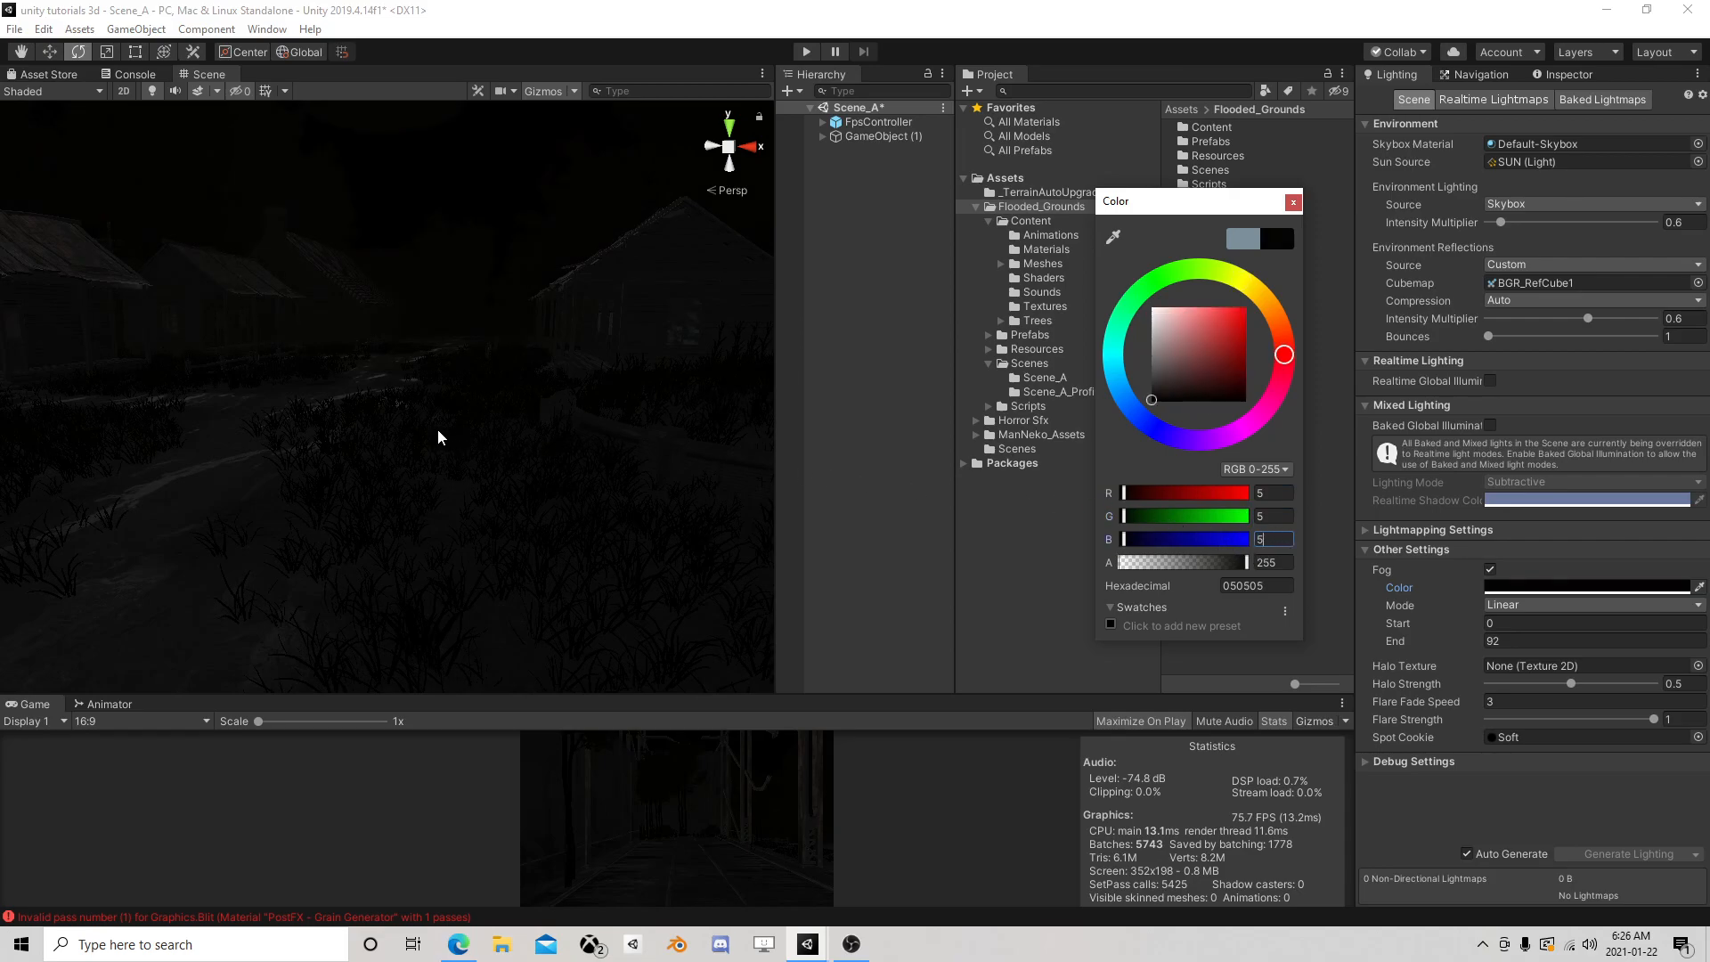
{"action": "right_click_drag", "start_coordinate": [453, 413], "coordinate": [1480, 414]}
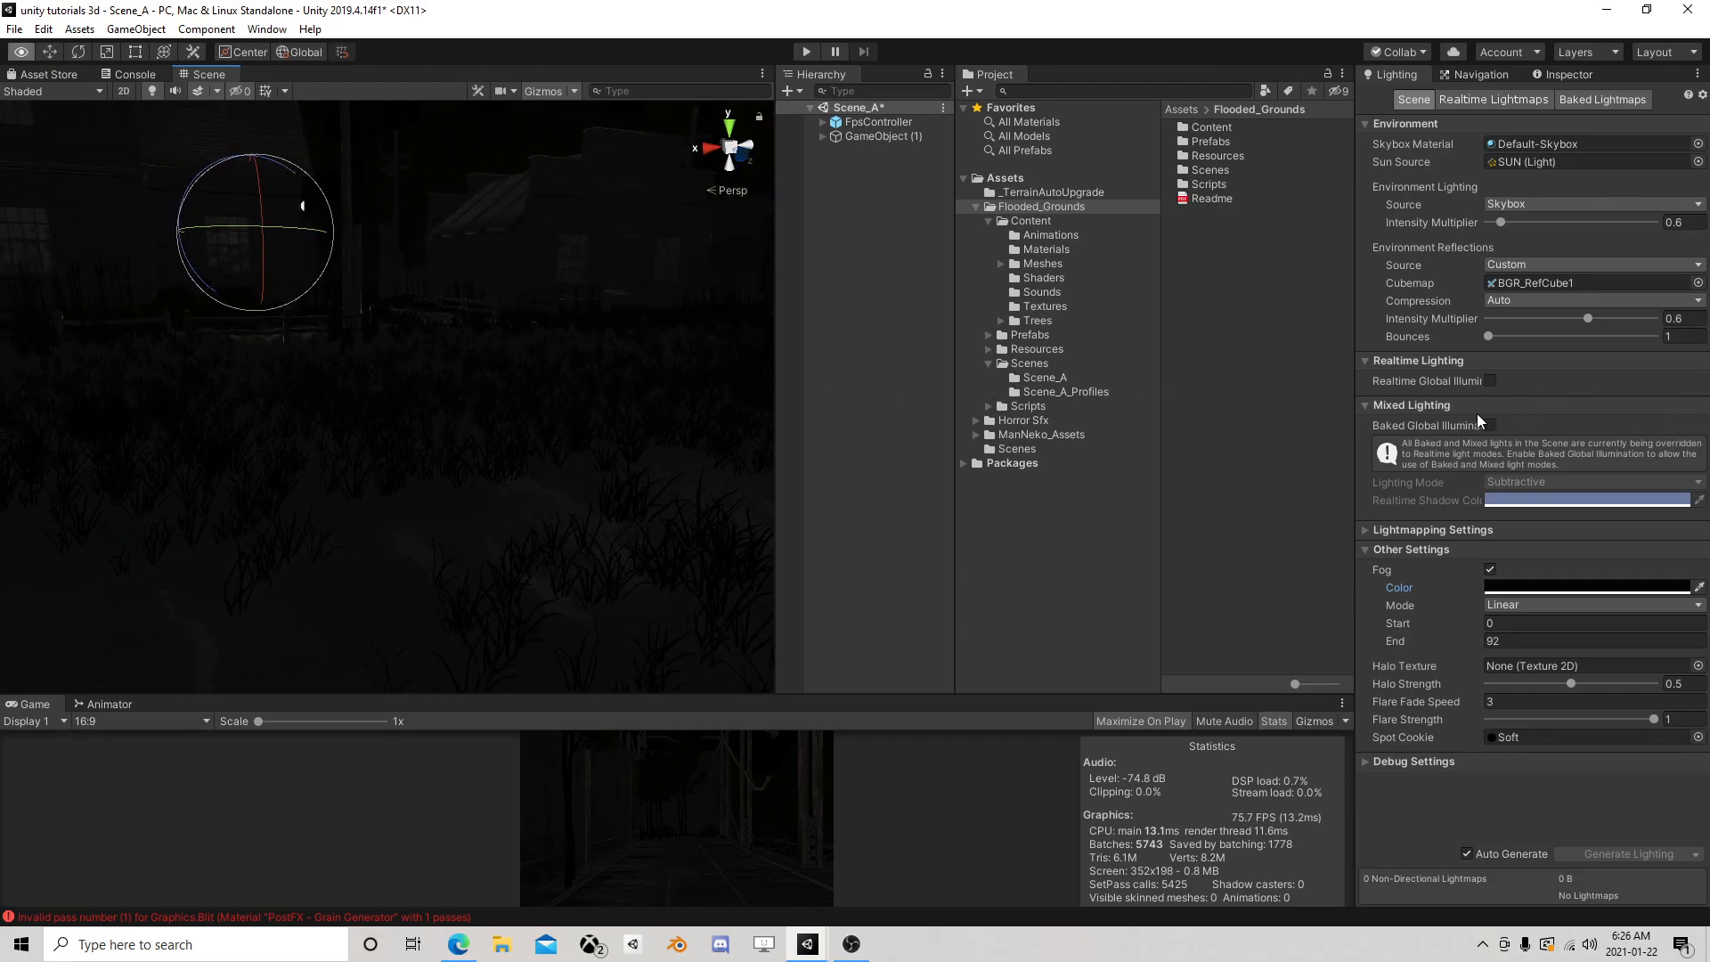
Turn off automatic lighting generation and set the environment lighting source to Gradient
{"action": "mouse_move", "coordinate": [591, 399]}
{"action": "middle_mouse_down"}
{"action": "mouse_move", "coordinate": [553, 419]}
{"action": "mouse_move", "coordinate": [572, 380]}
{"action": "middle_mouse_up"}
{"action": "right_click_drag", "start_coordinate": [499, 393], "coordinate": [615, 371]}
{"action": "right_click_drag", "start_coordinate": [436, 405], "coordinate": [622, 395]}
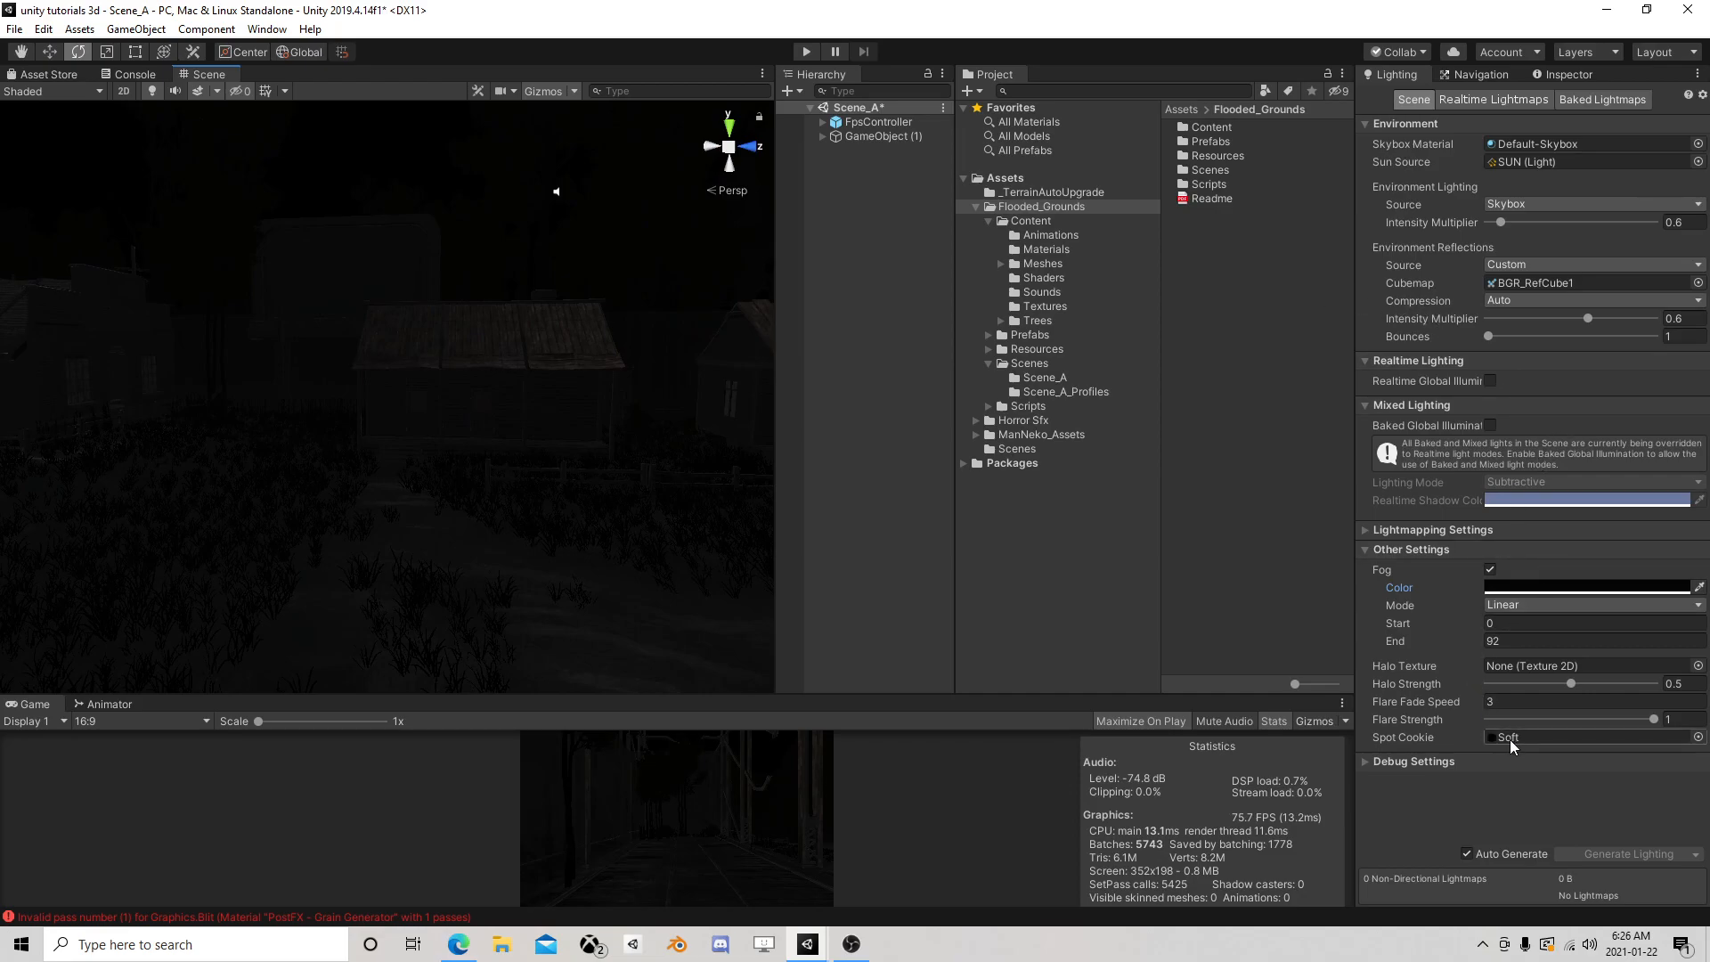
{"action": "left_click", "coordinate": [1468, 853]}
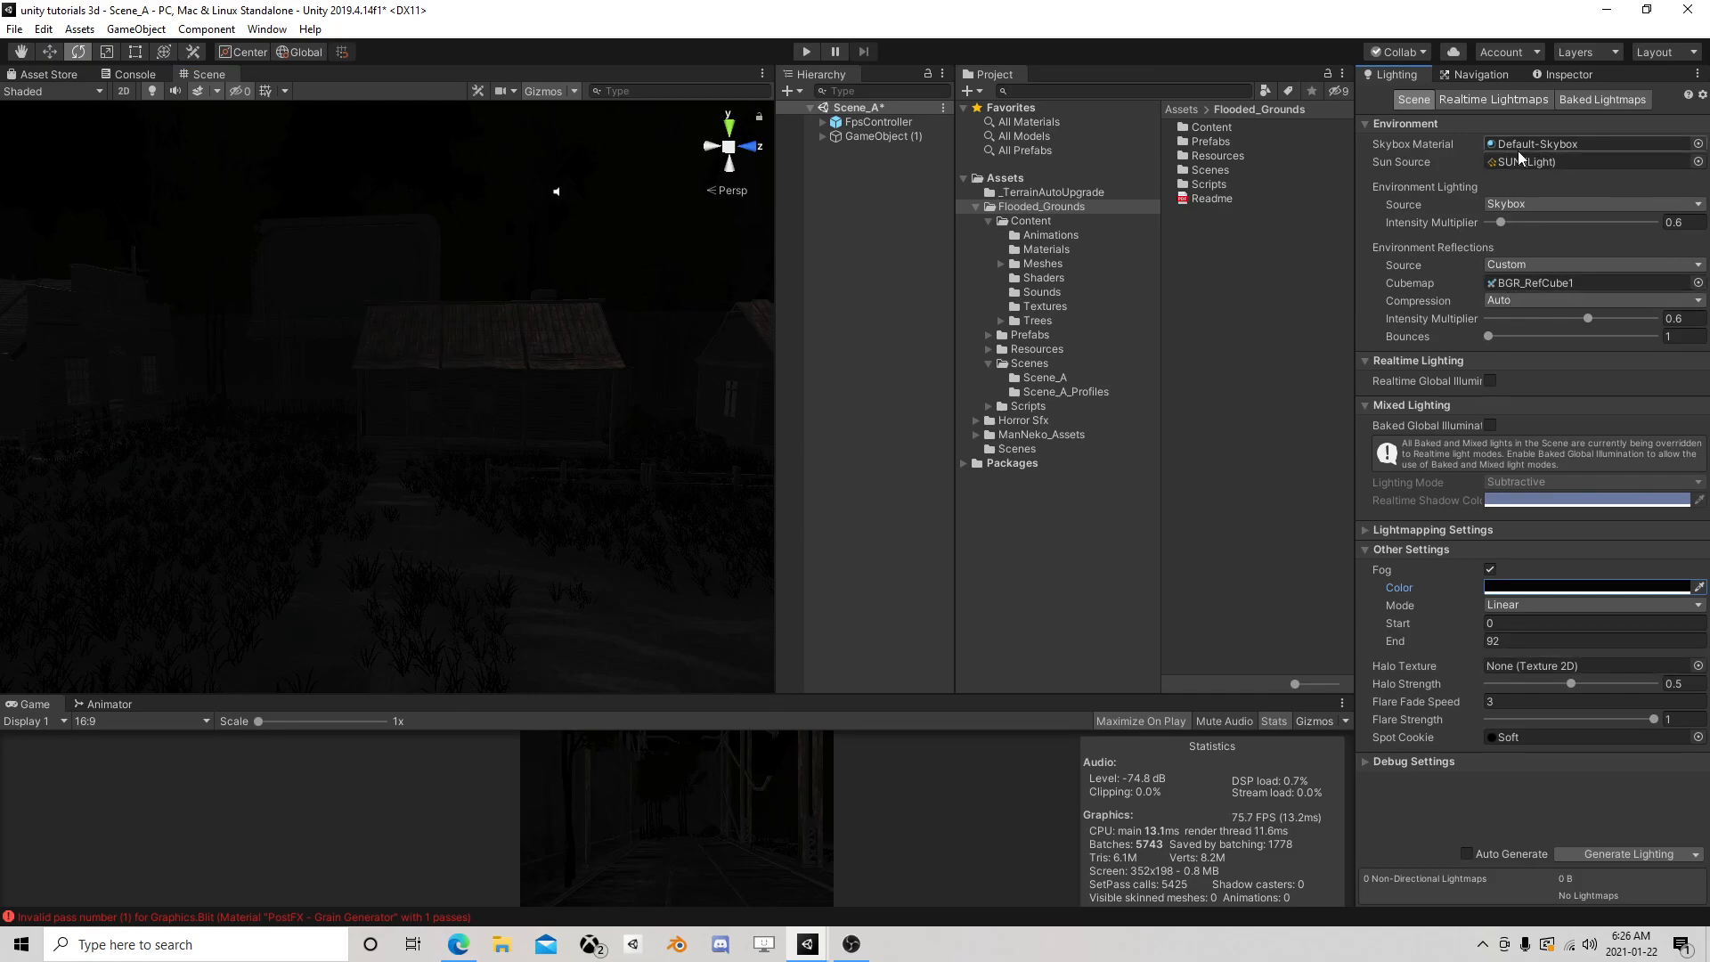
{"action": "left_click", "coordinate": [1518, 205]}
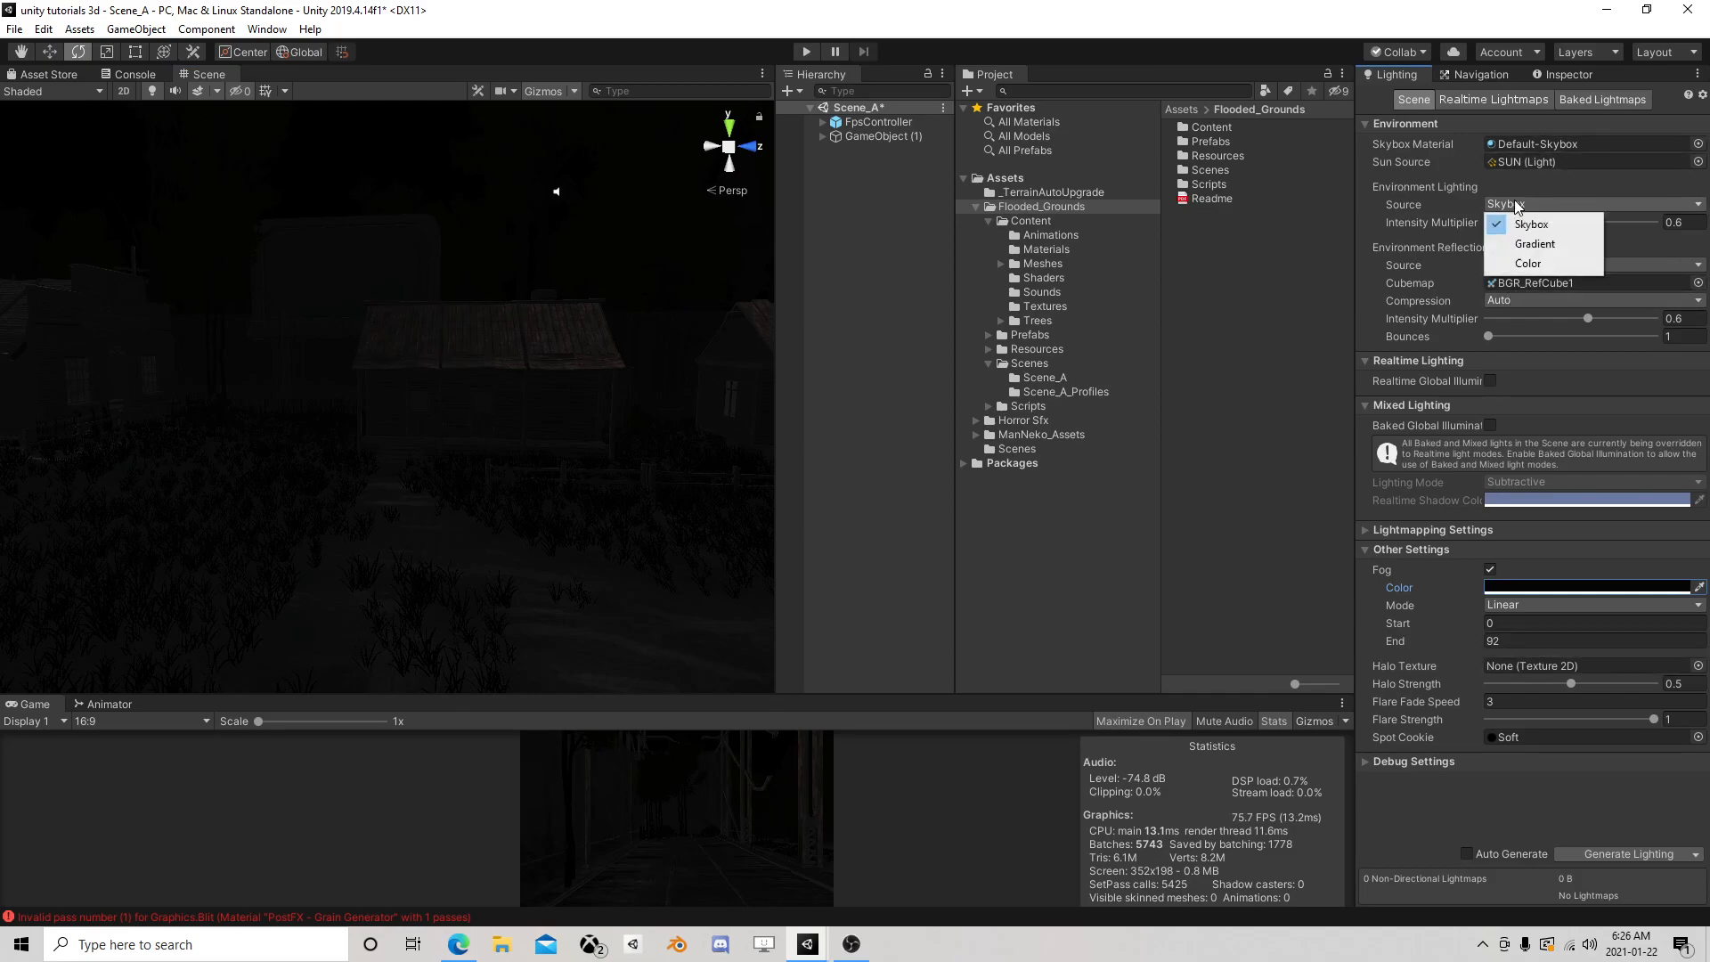
{"action": "left_click", "coordinate": [1528, 237]}
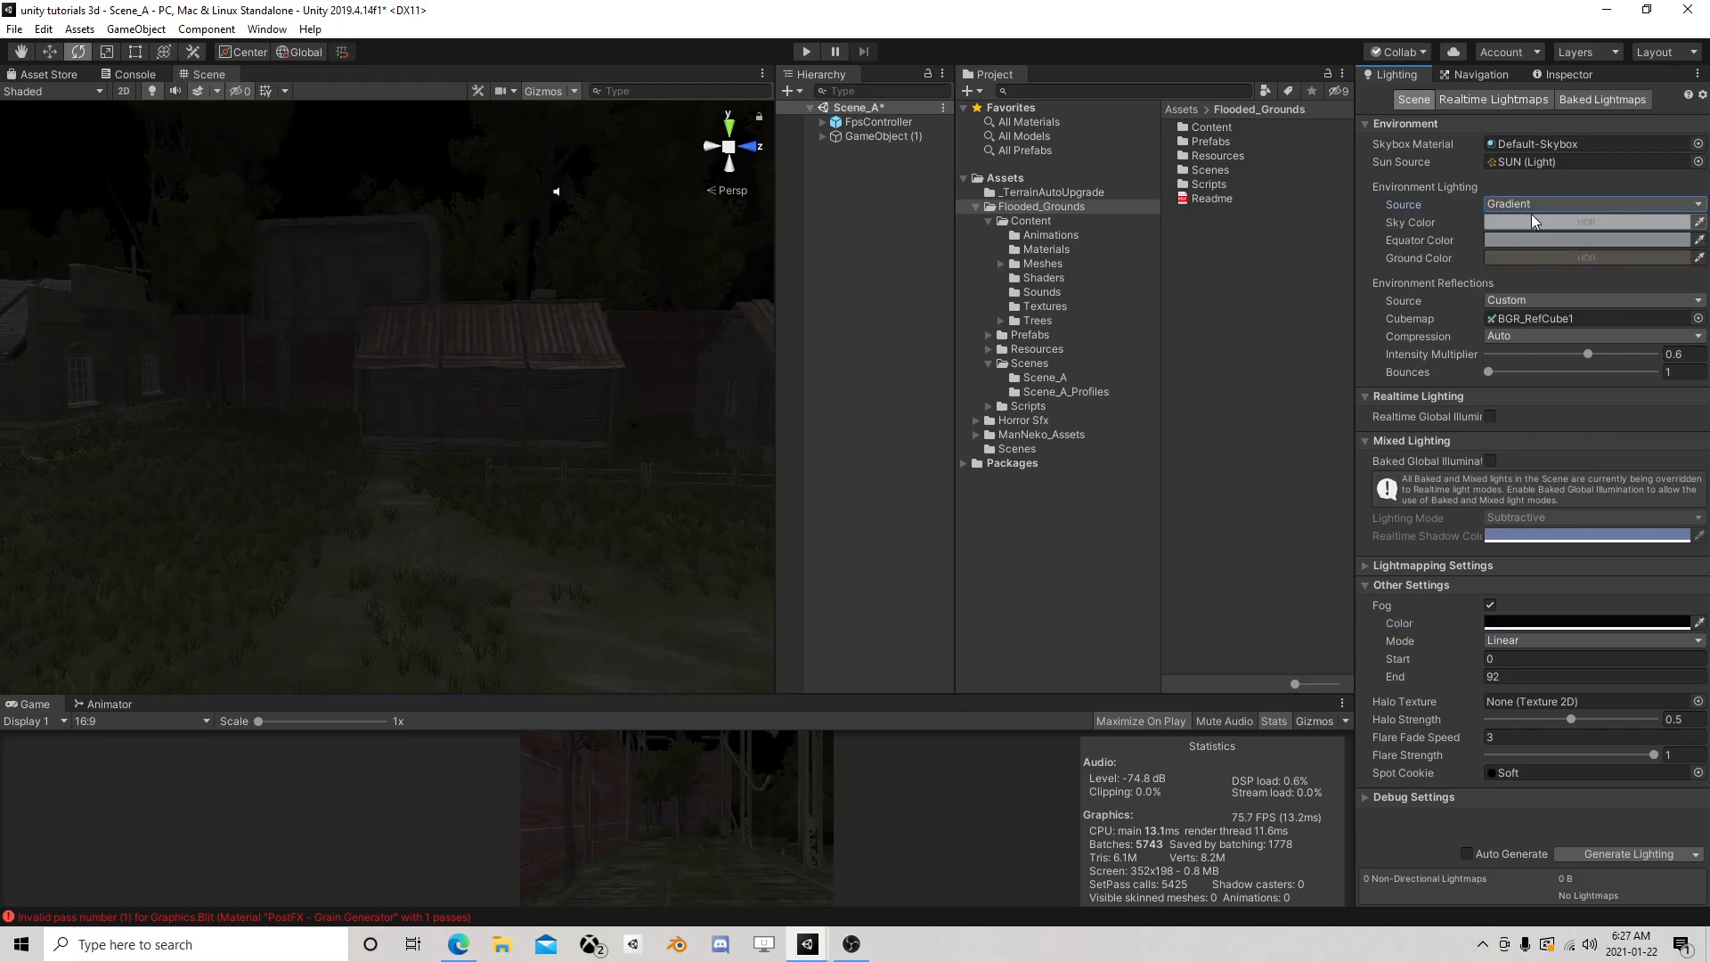
Set the environment lighting source to Skybox and look over the darkened scene near the house
{"action": "left_click", "coordinate": [1531, 206]}
{"action": "left_click", "coordinate": [1531, 222]}
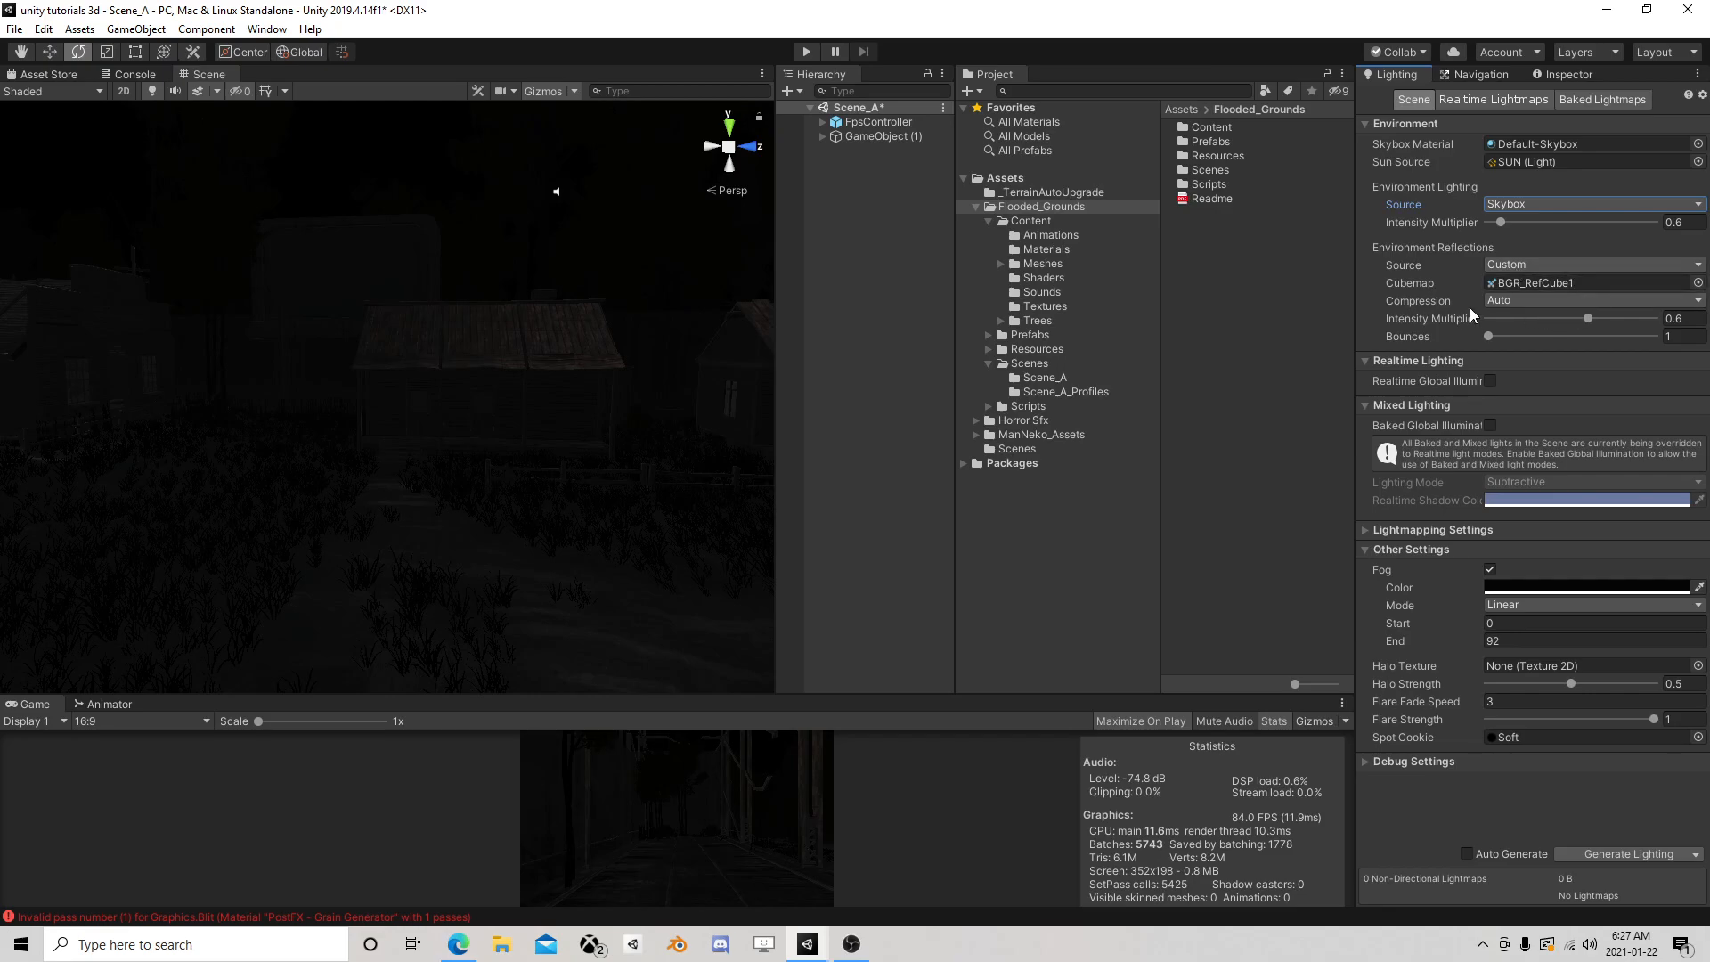
{"action": "left_click", "coordinate": [1564, 77]}
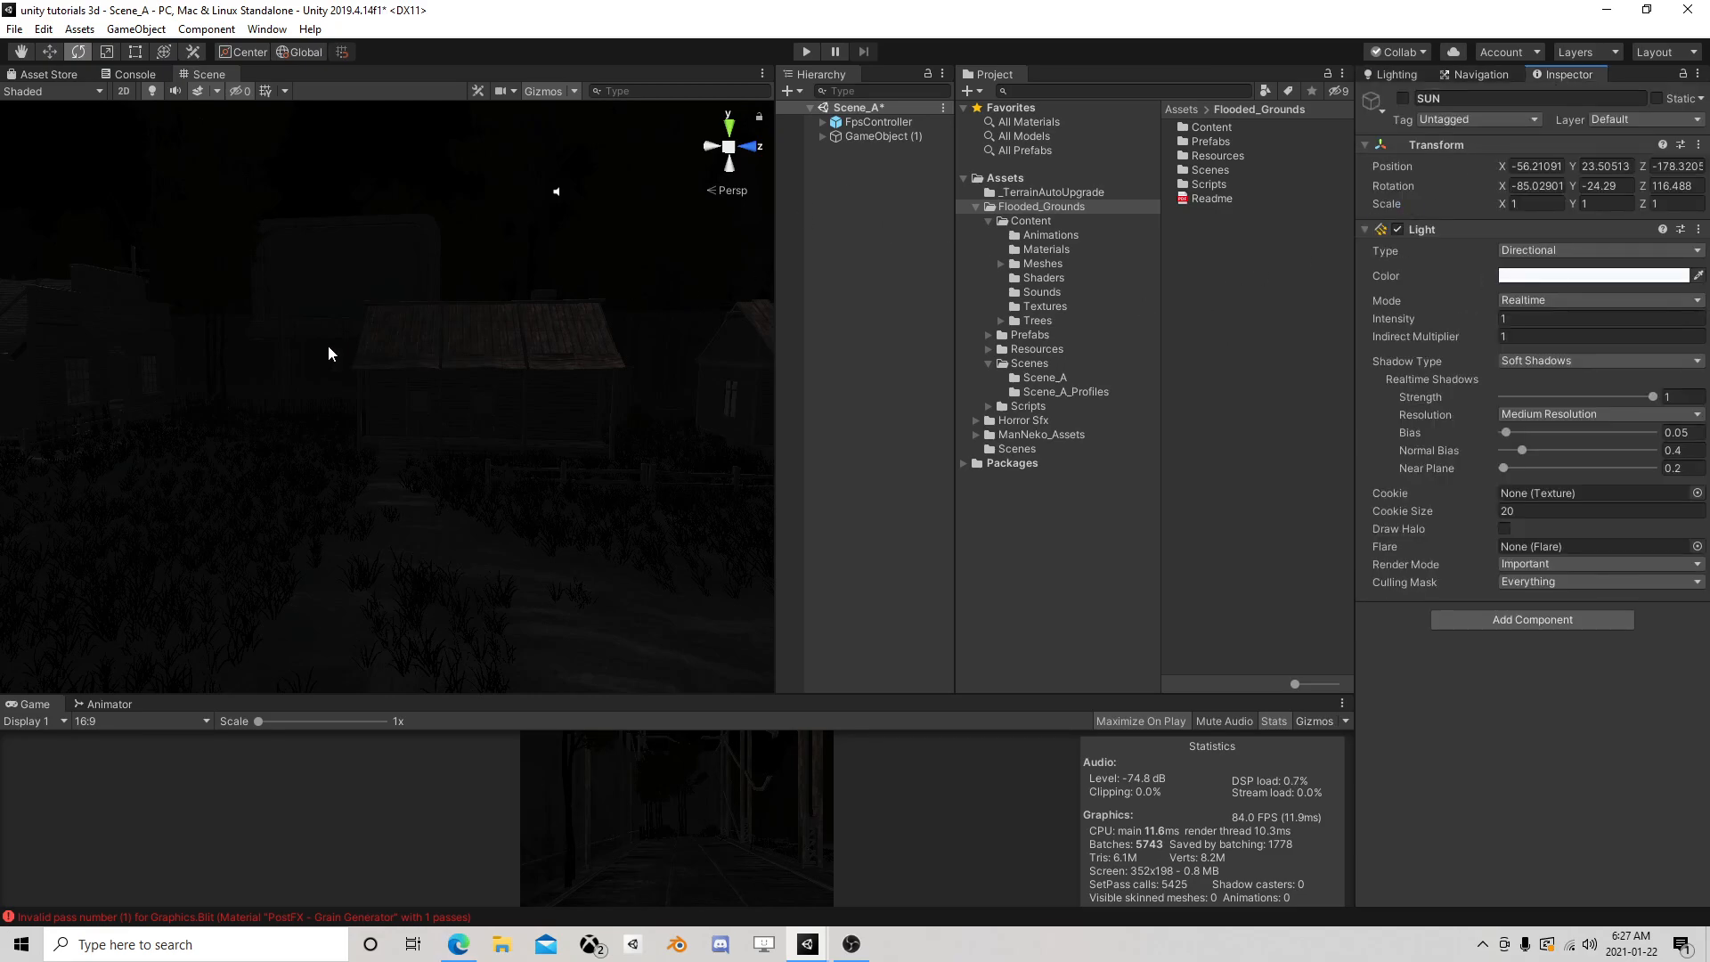
{"action": "right_click_drag", "start_coordinate": [349, 349], "coordinate": [721, 402]}
{"action": "middle_click_drag", "start_coordinate": [563, 445], "coordinate": [598, 409]}
{"action": "right_click_drag", "start_coordinate": [599, 408], "coordinate": [1420, 397]}
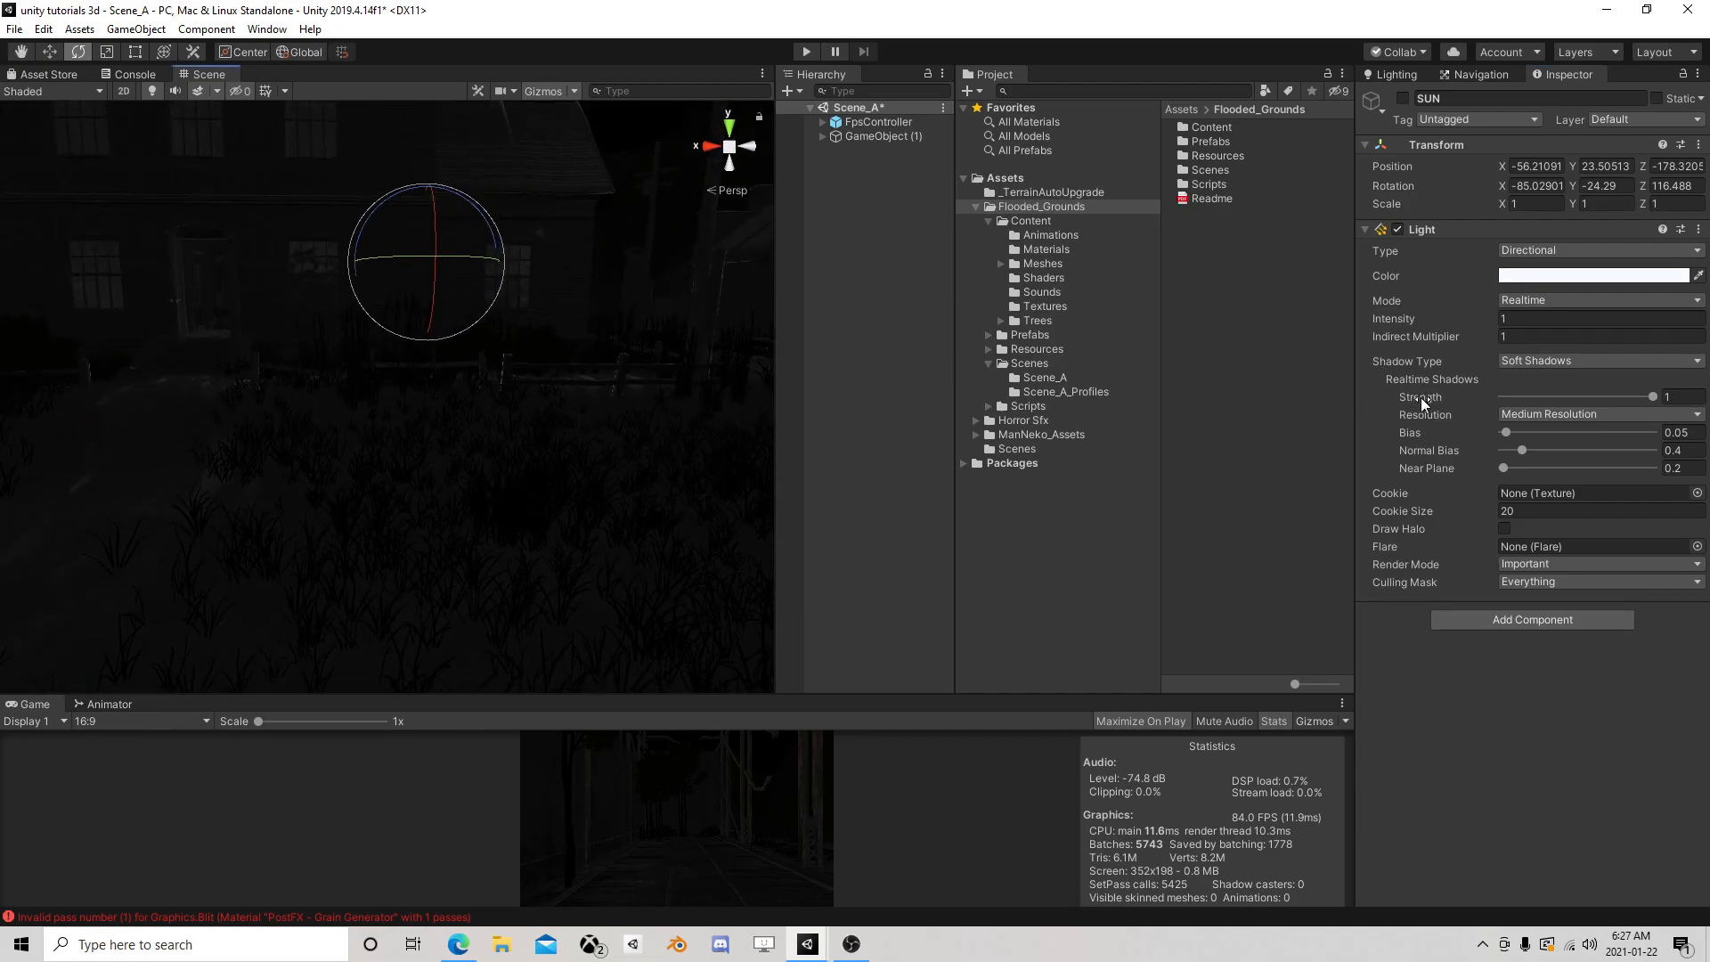
Add a Post-process Layer component to the Camera under FpsController
{"action": "left_click", "coordinate": [866, 161]}
{"action": "left_click", "coordinate": [820, 121]}
{"action": "left_click", "coordinate": [868, 136]}
{"action": "left_click", "coordinate": [1505, 688]}
{"action": "type", "text": "po"}
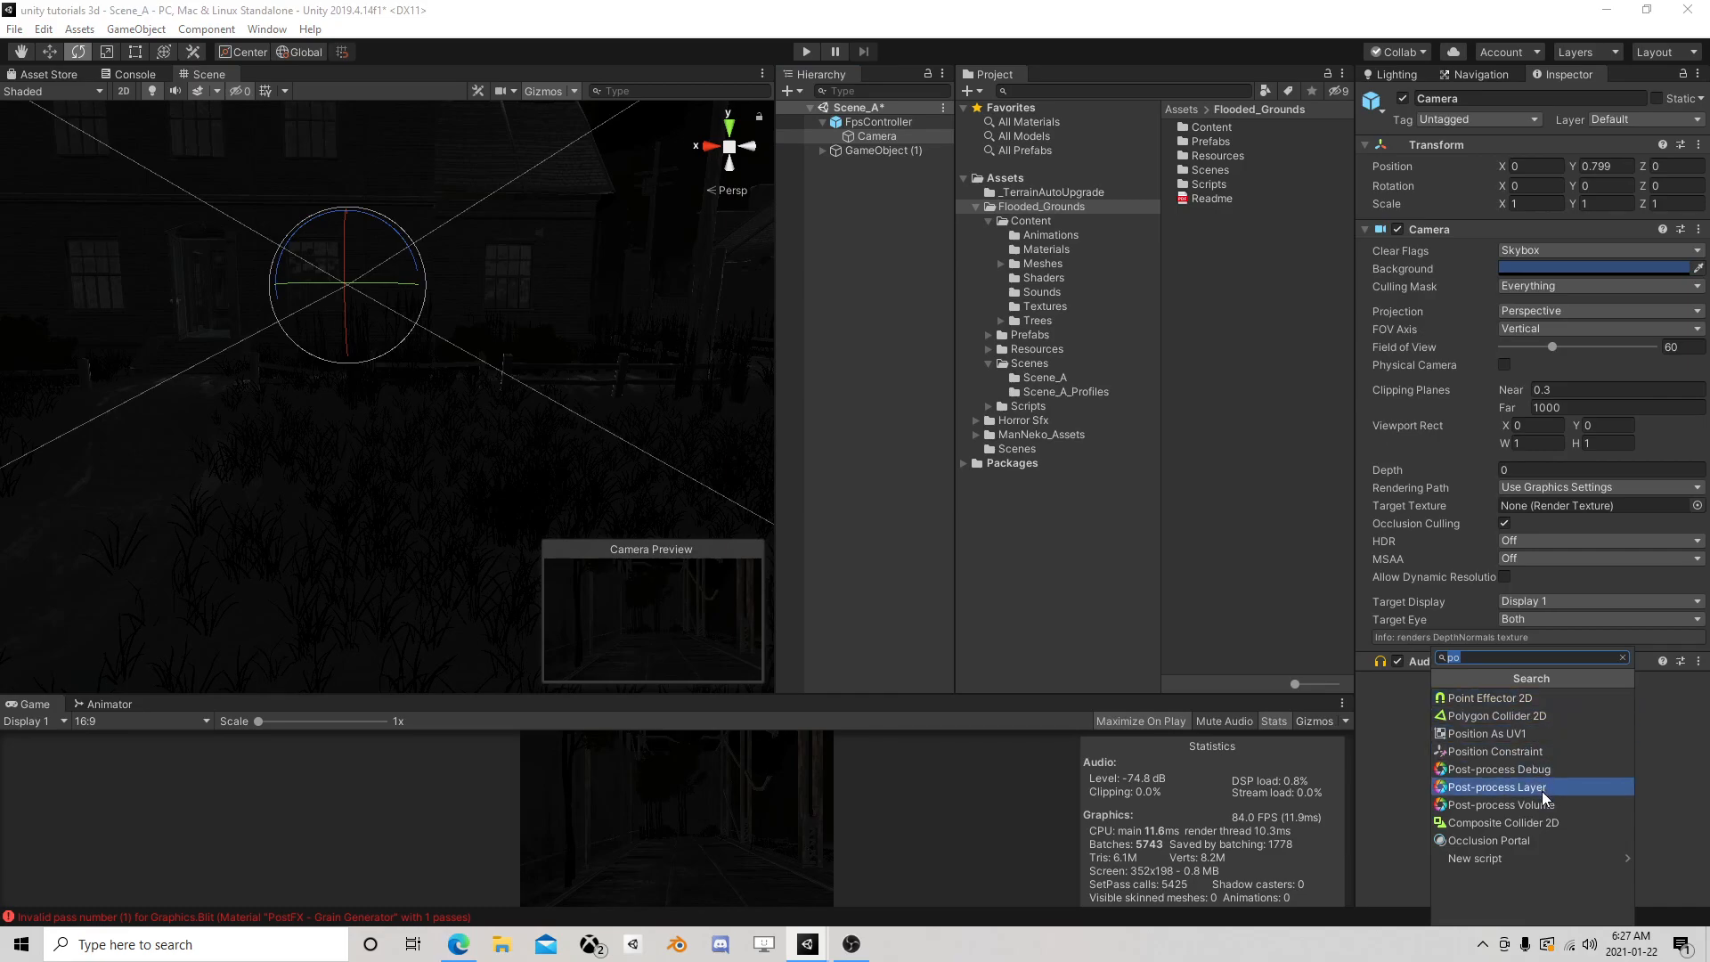
{"action": "left_click", "coordinate": [1496, 786]}
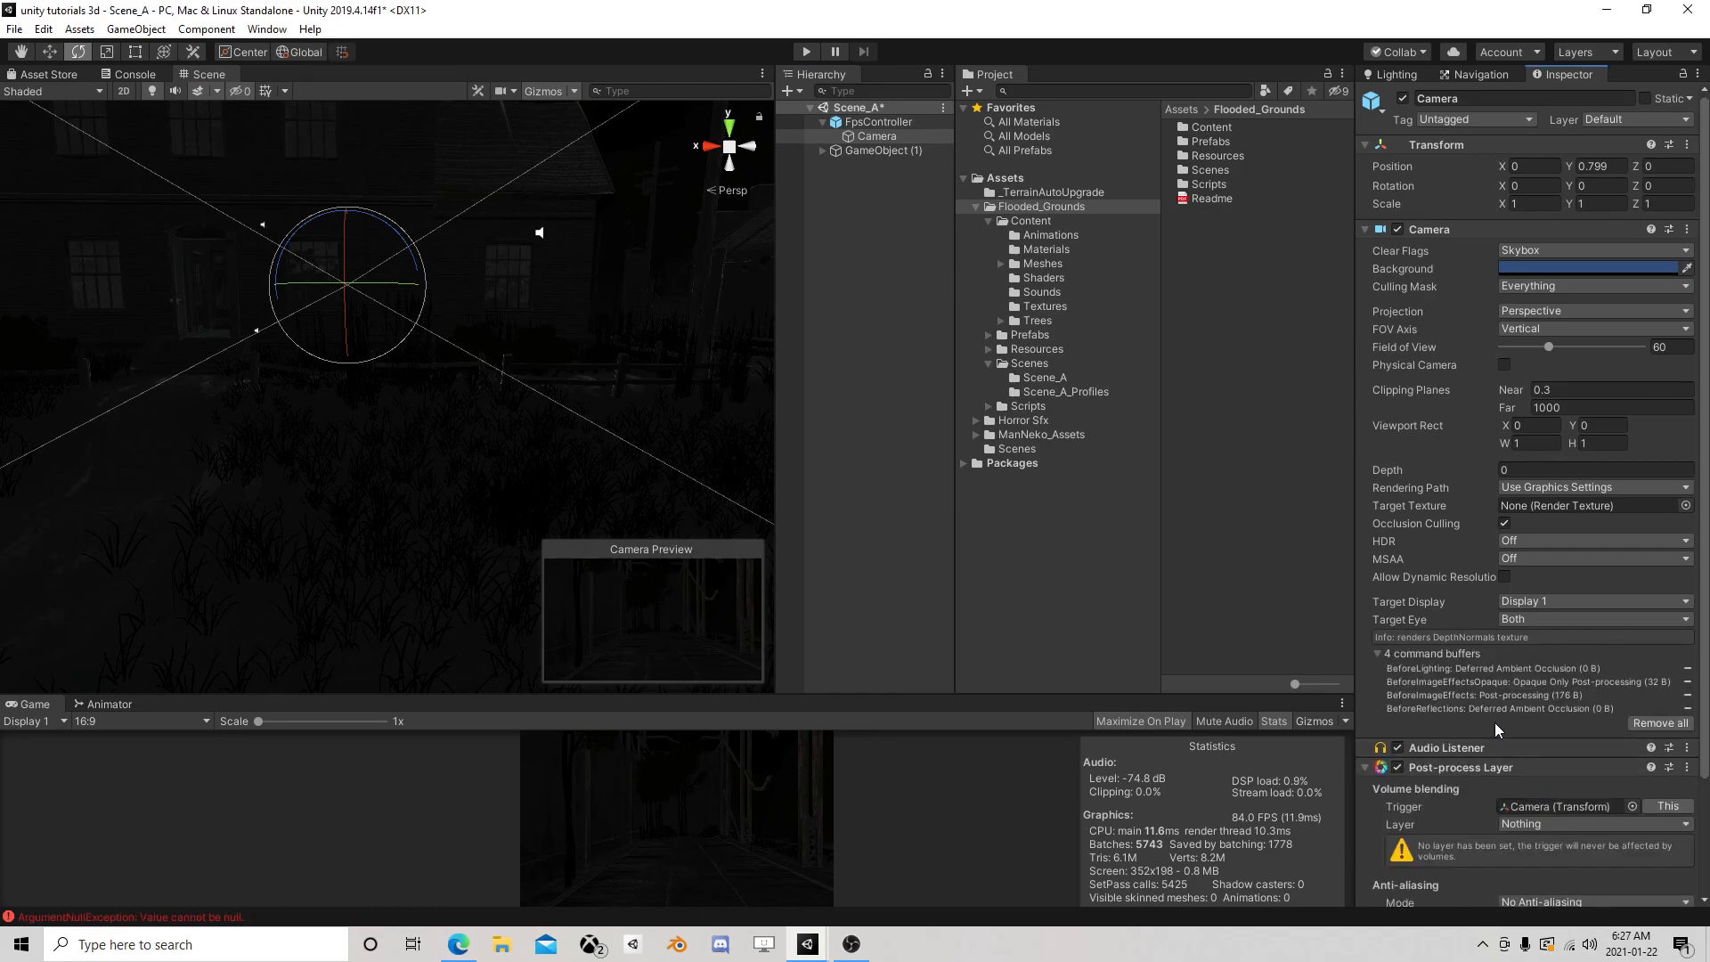
Set the Post-process Layer's volume layer to TransparentFX and its anti-aliasing mode to Fast Approximate Anti-aliasing (FXAA)
{"action": "left_click", "coordinate": [1519, 825]}
{"action": "left_click", "coordinate": [1589, 761]}
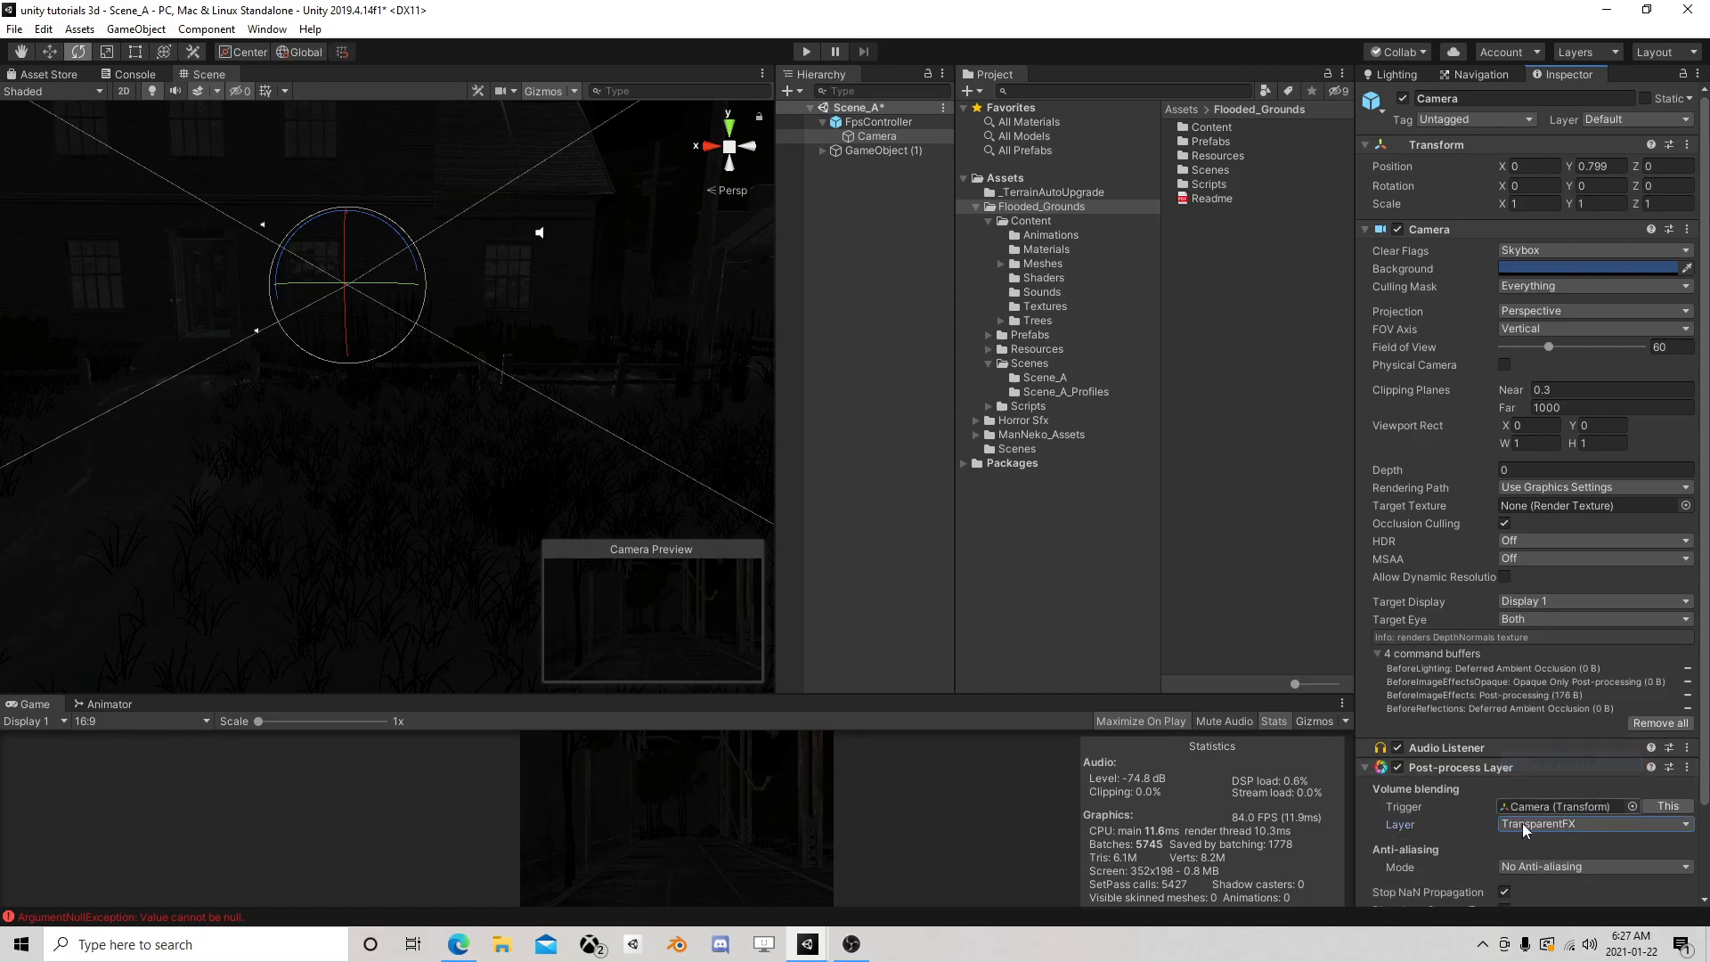
{"action": "scroll", "coordinate": [1451, 793], "scroll_direction": "down", "scroll_amount": 2}
{"action": "left_click", "coordinate": [1495, 766]}
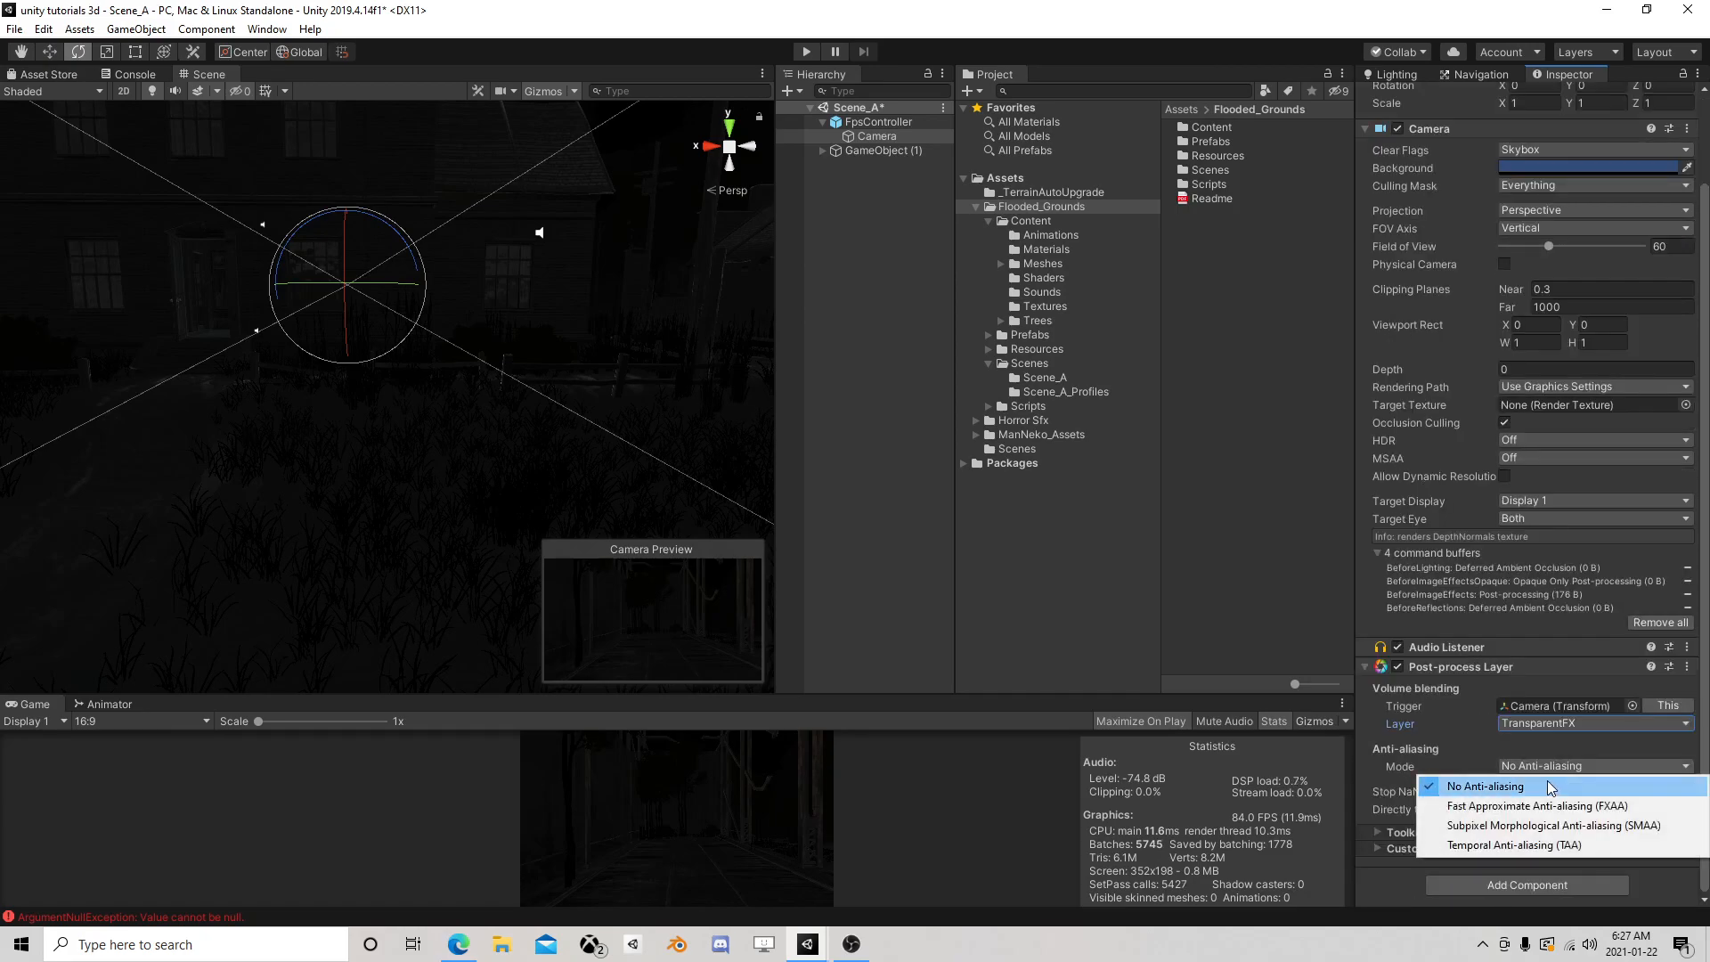
{"action": "left_click", "coordinate": [1548, 802]}
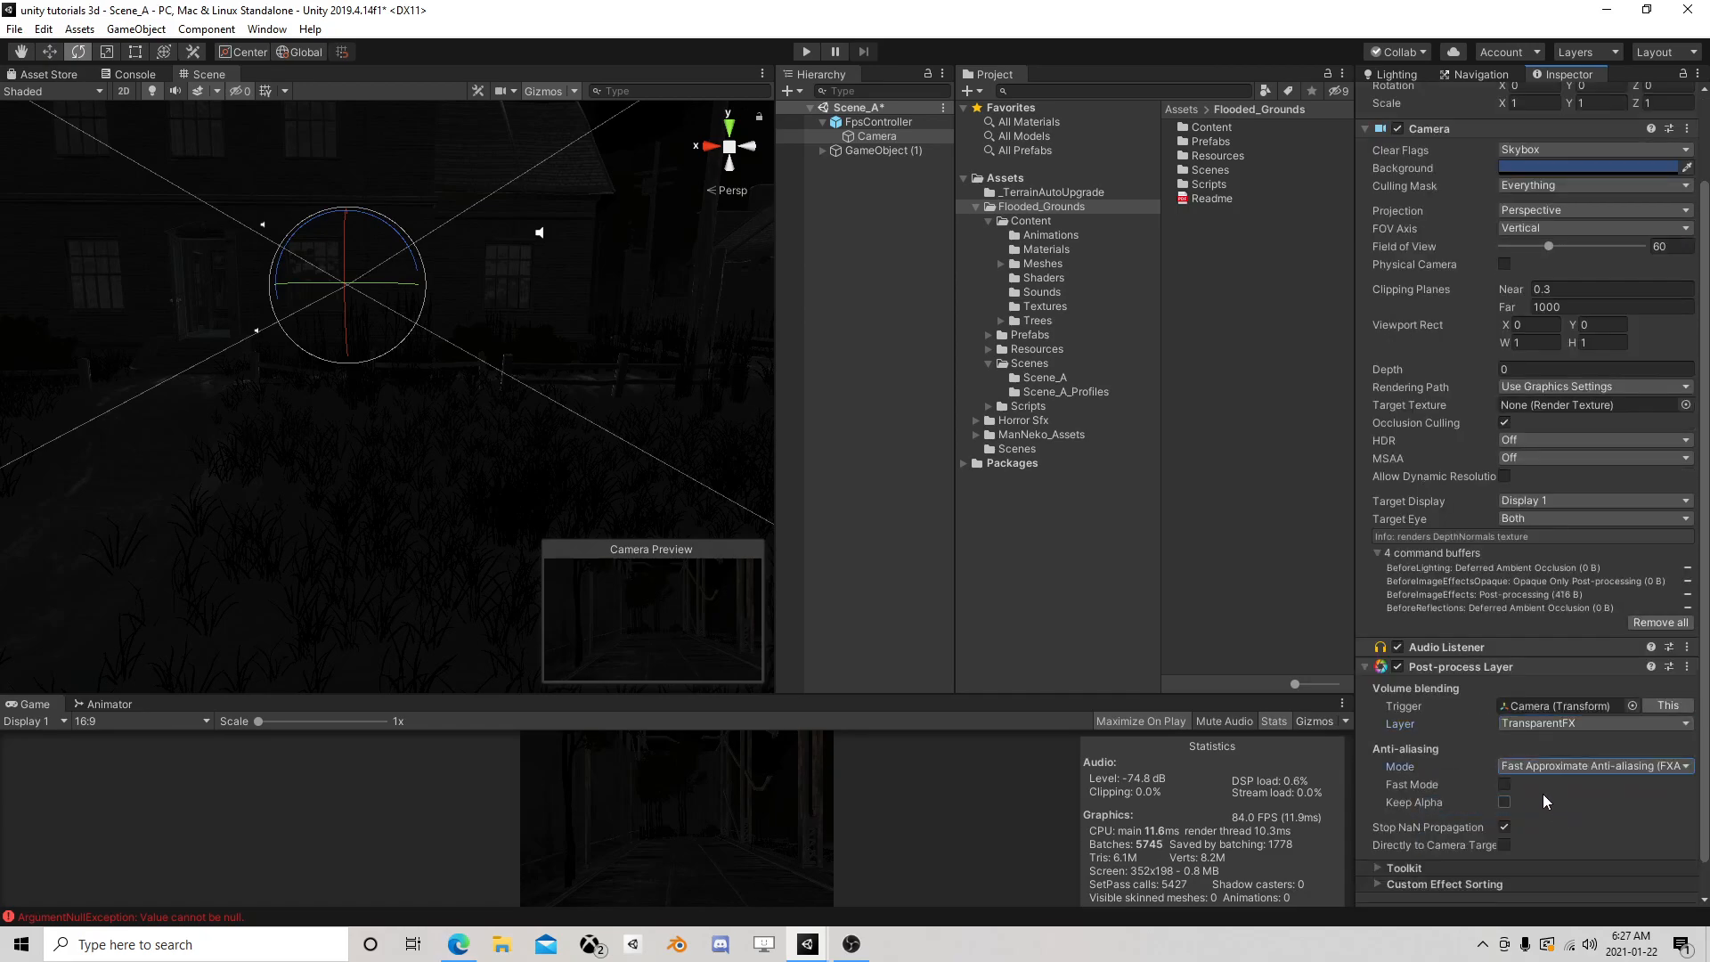
Collapse the Post-process Layer settings and assign the Camera object to the TransparentFX layer
{"action": "left_click", "coordinate": [1365, 667]}
{"action": "left_click", "coordinate": [1594, 123]}
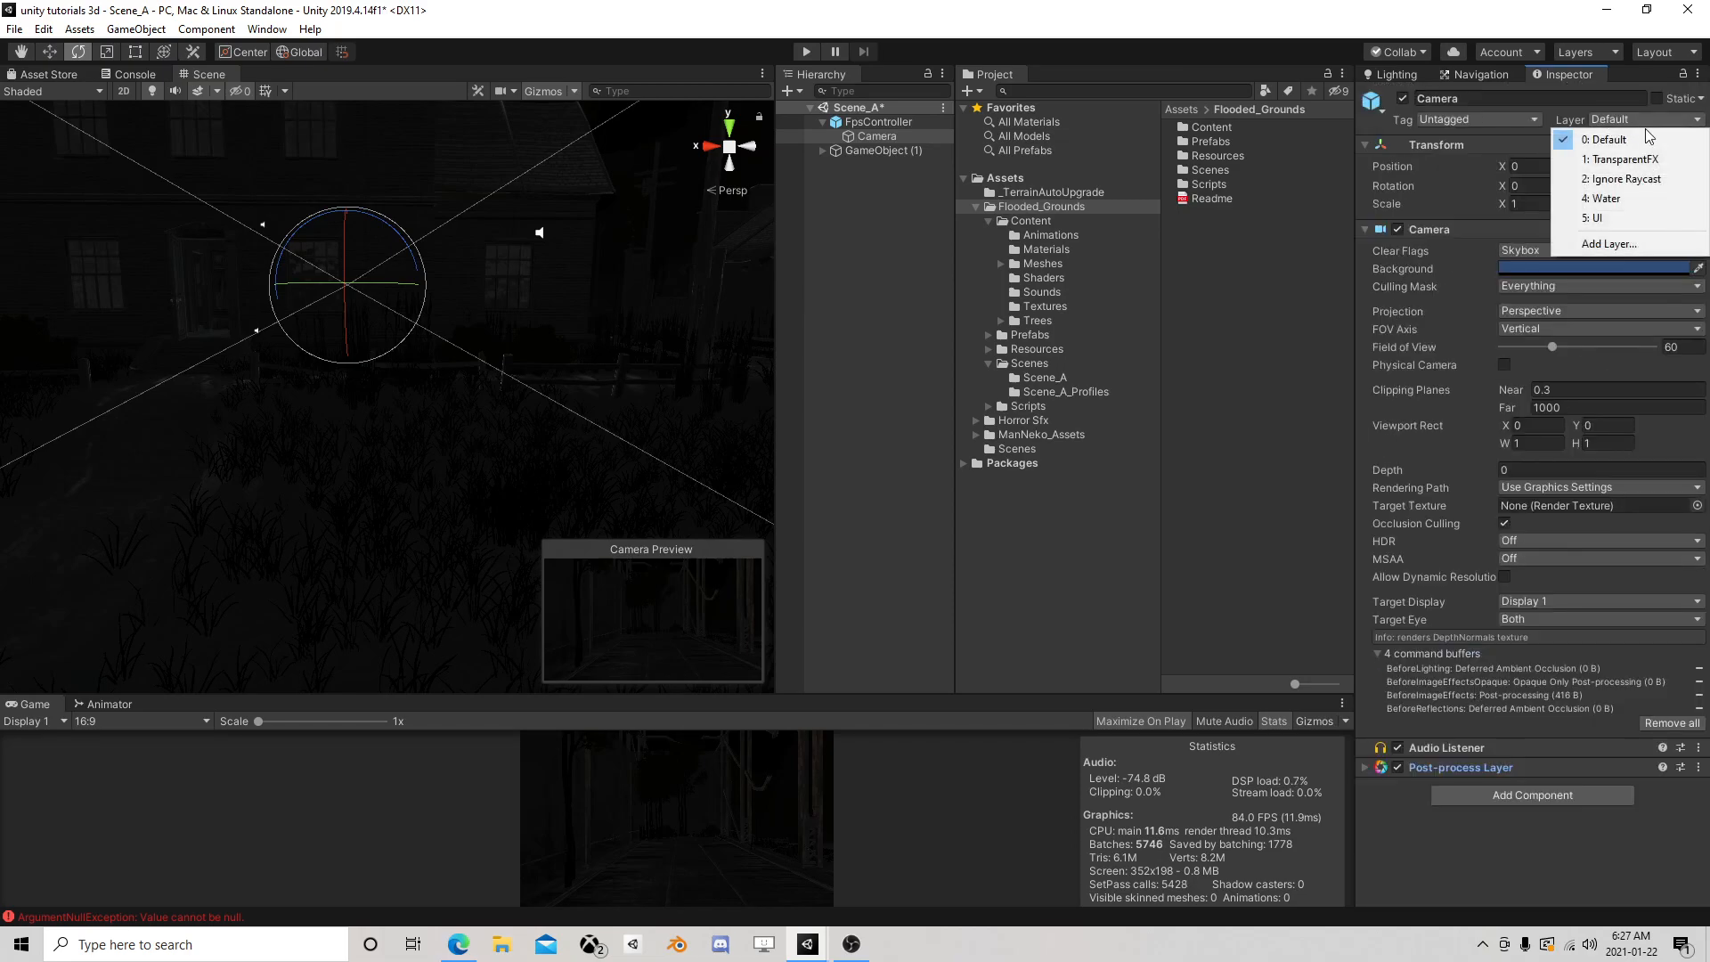
{"action": "left_click", "coordinate": [1612, 152]}
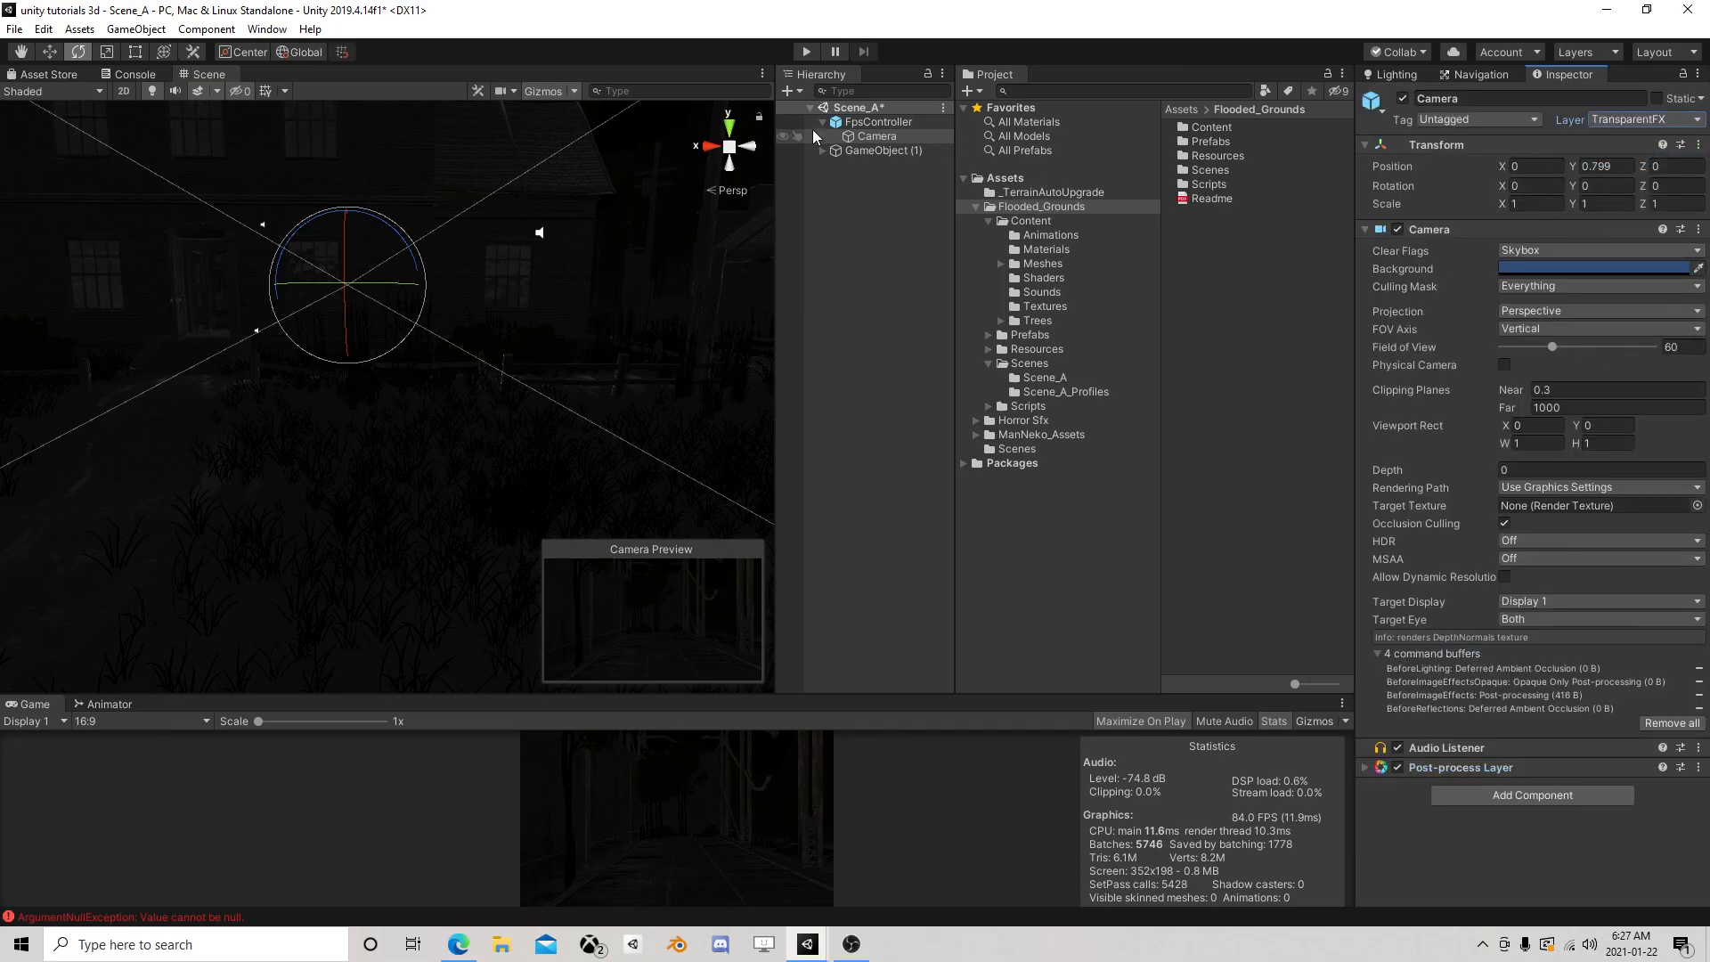
Create an empty game object in the scene and name it PP
{"action": "right_click", "coordinate": [837, 193]}
{"action": "left_click", "coordinate": [901, 400]}
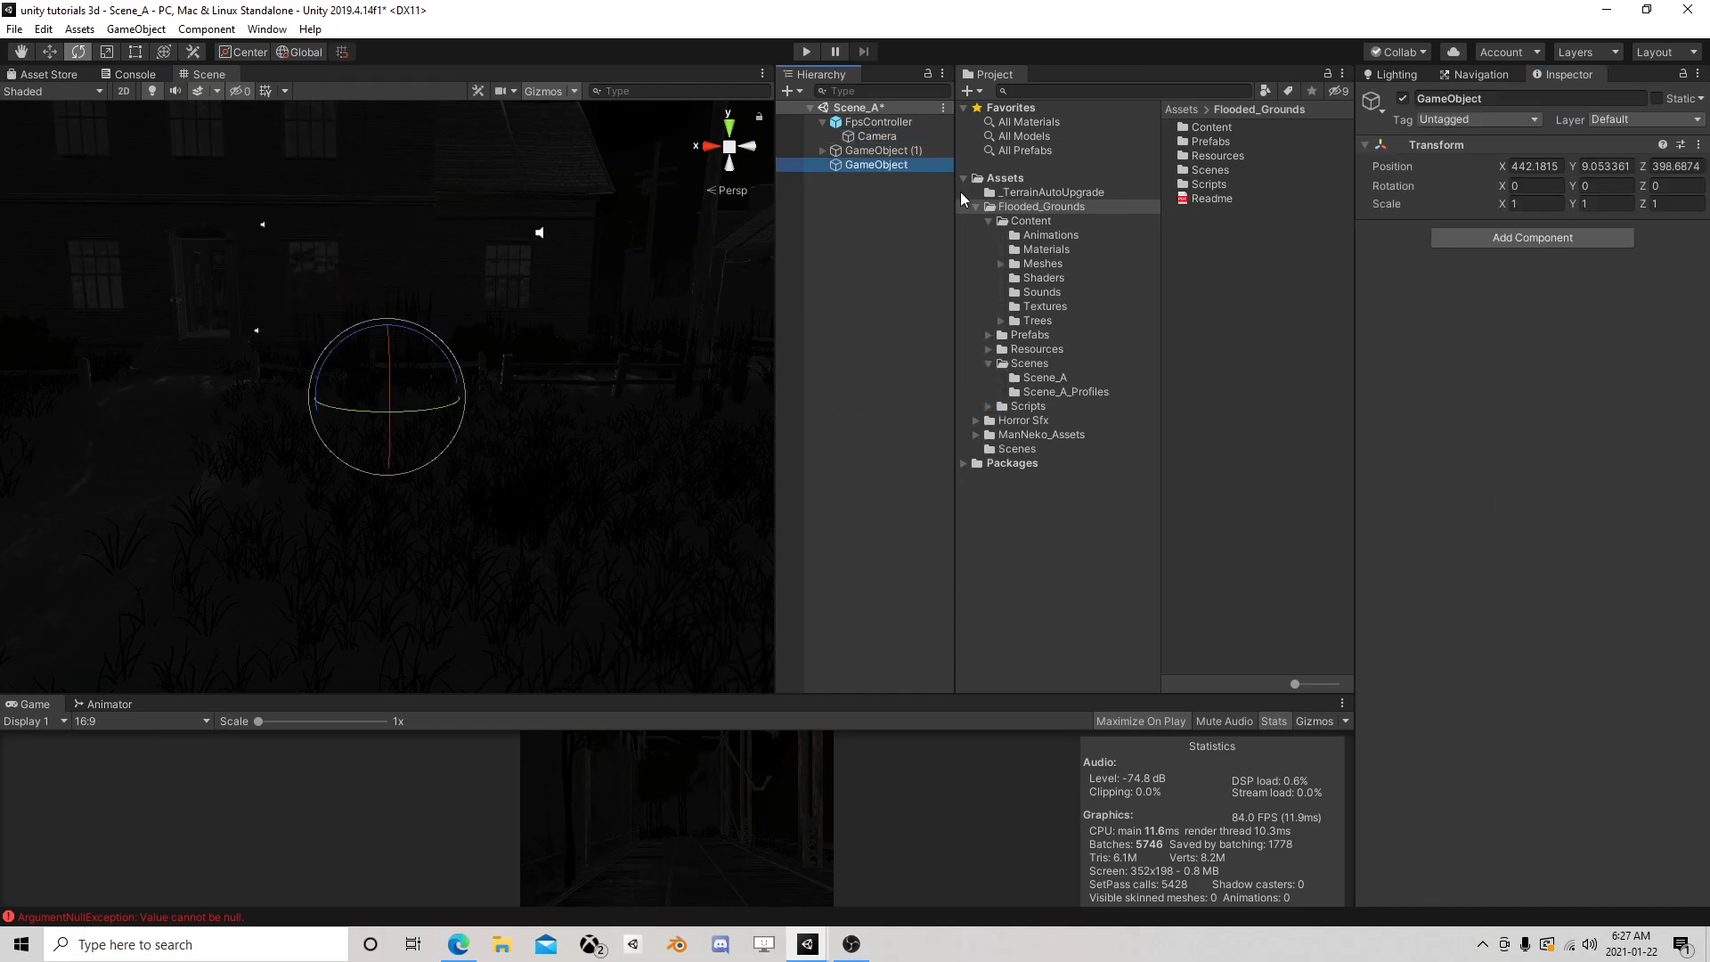
{"action": "left_click", "coordinate": [901, 168]}
{"action": "type", "text": "PP"}
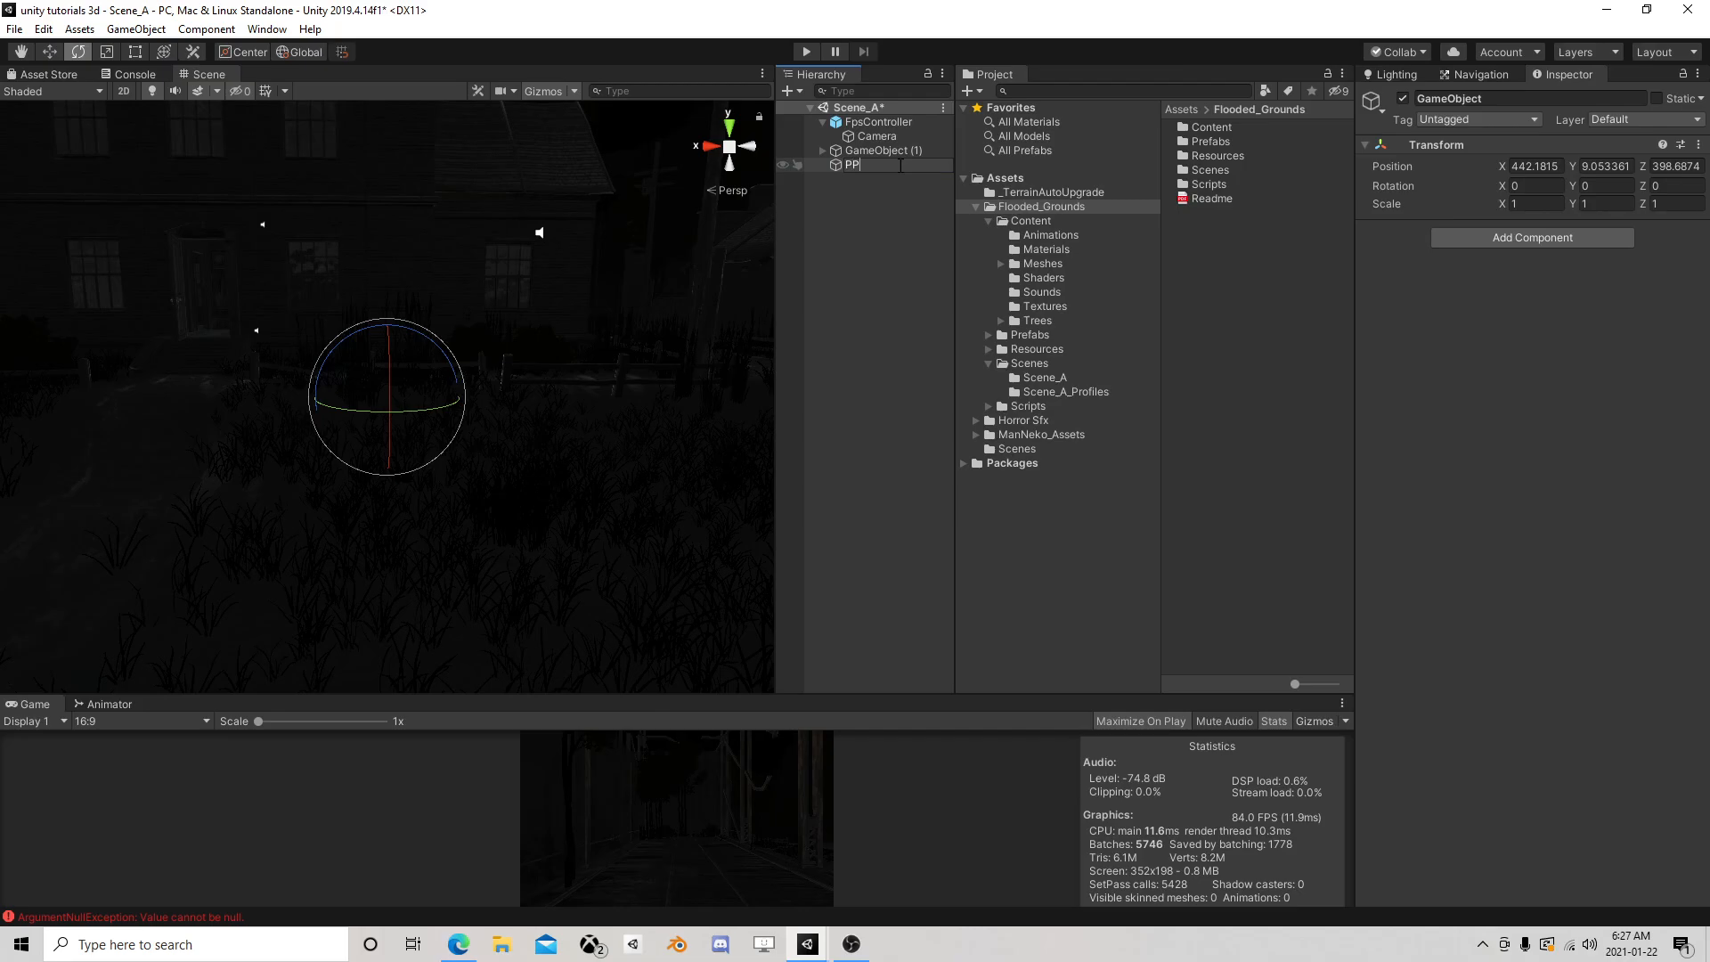
{"action": "key", "text": "Return"}
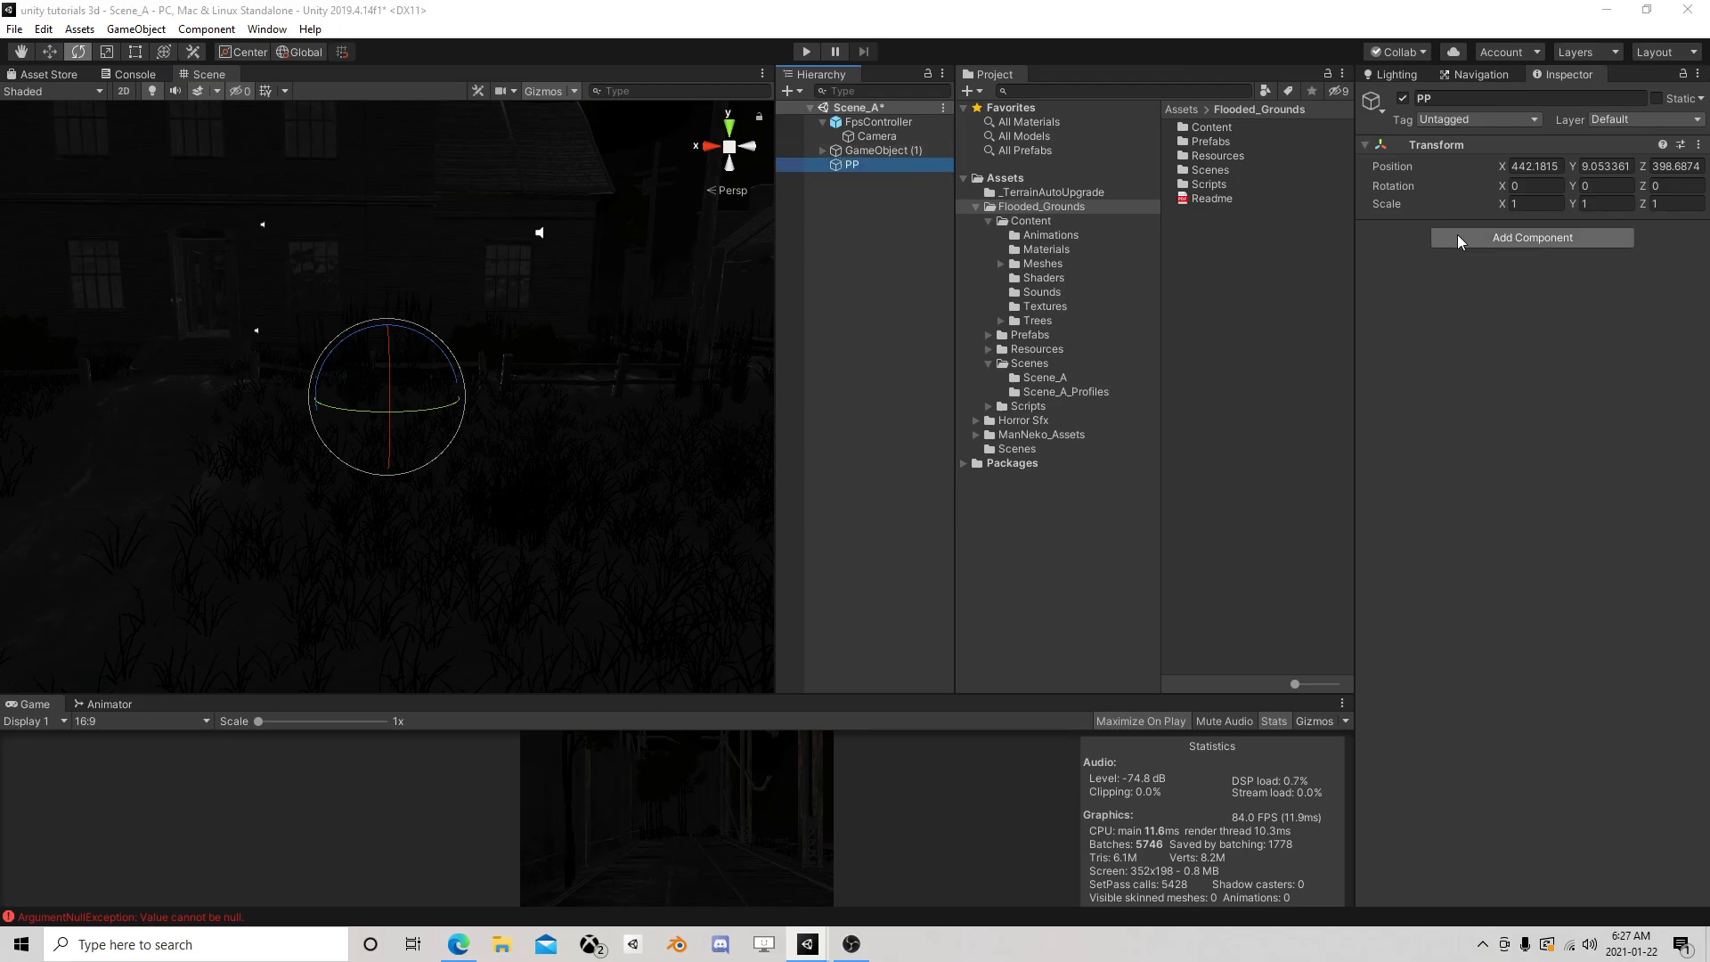
Add a Post-process Volume component to the PP object and make it global
{"action": "left_click", "coordinate": [1458, 237]}
{"action": "left_click", "coordinate": [1505, 404]}
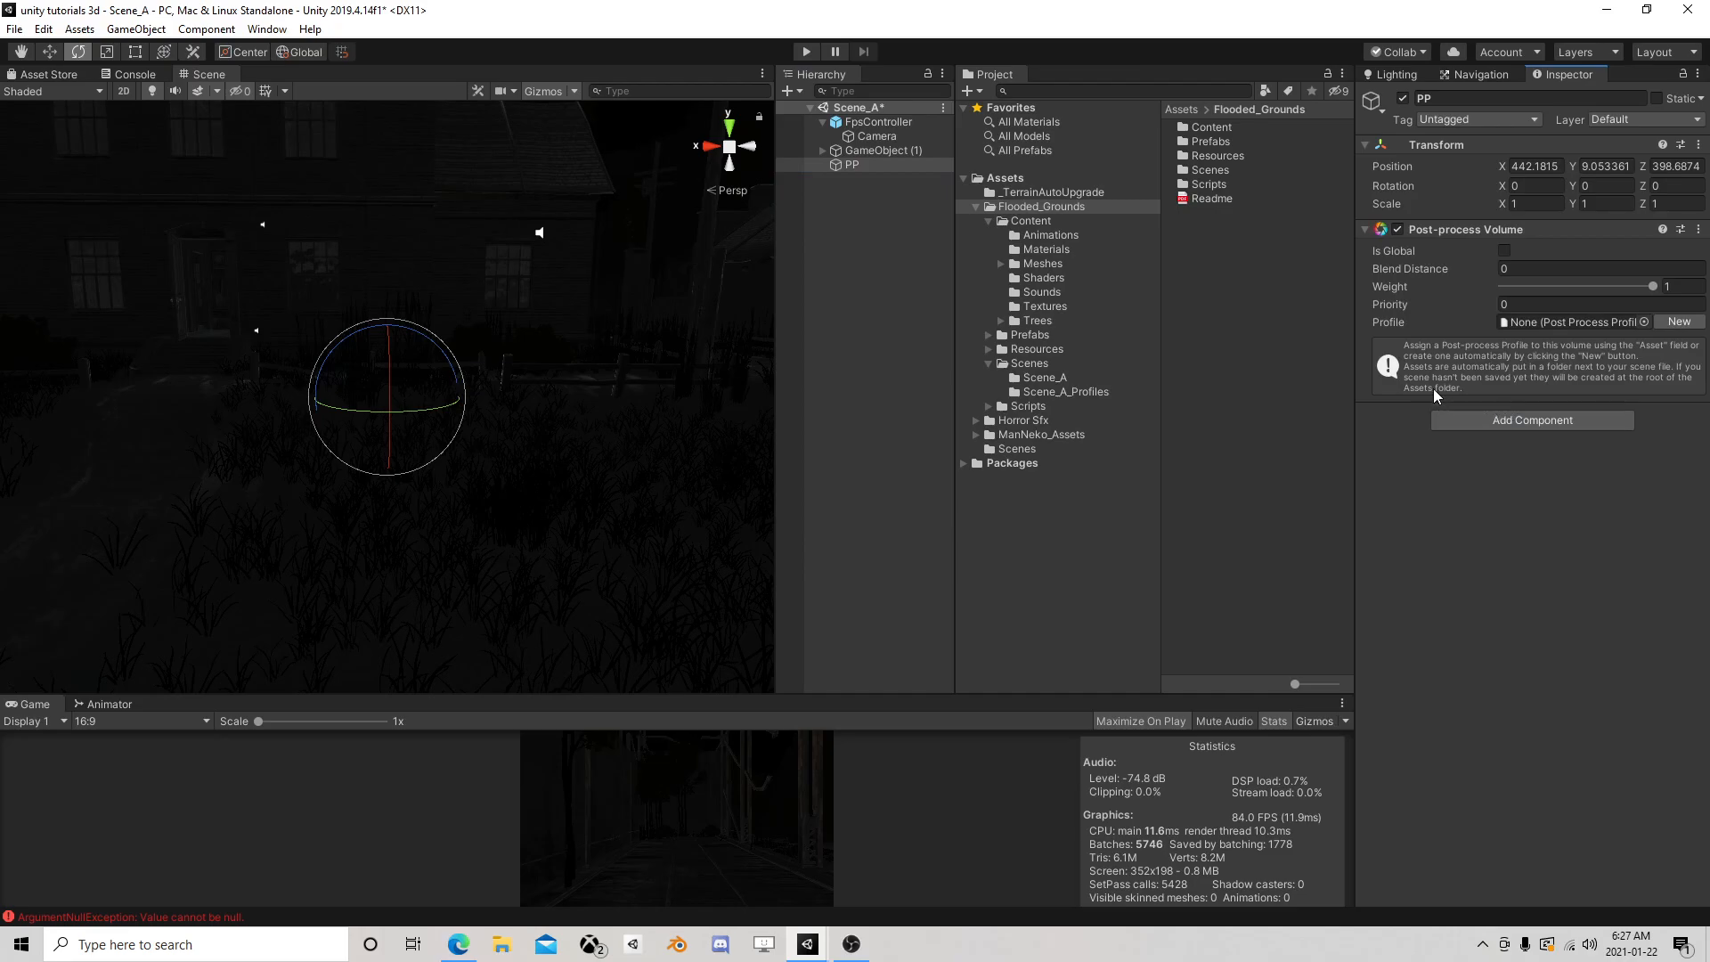
{"action": "left_click", "coordinate": [1505, 251]}
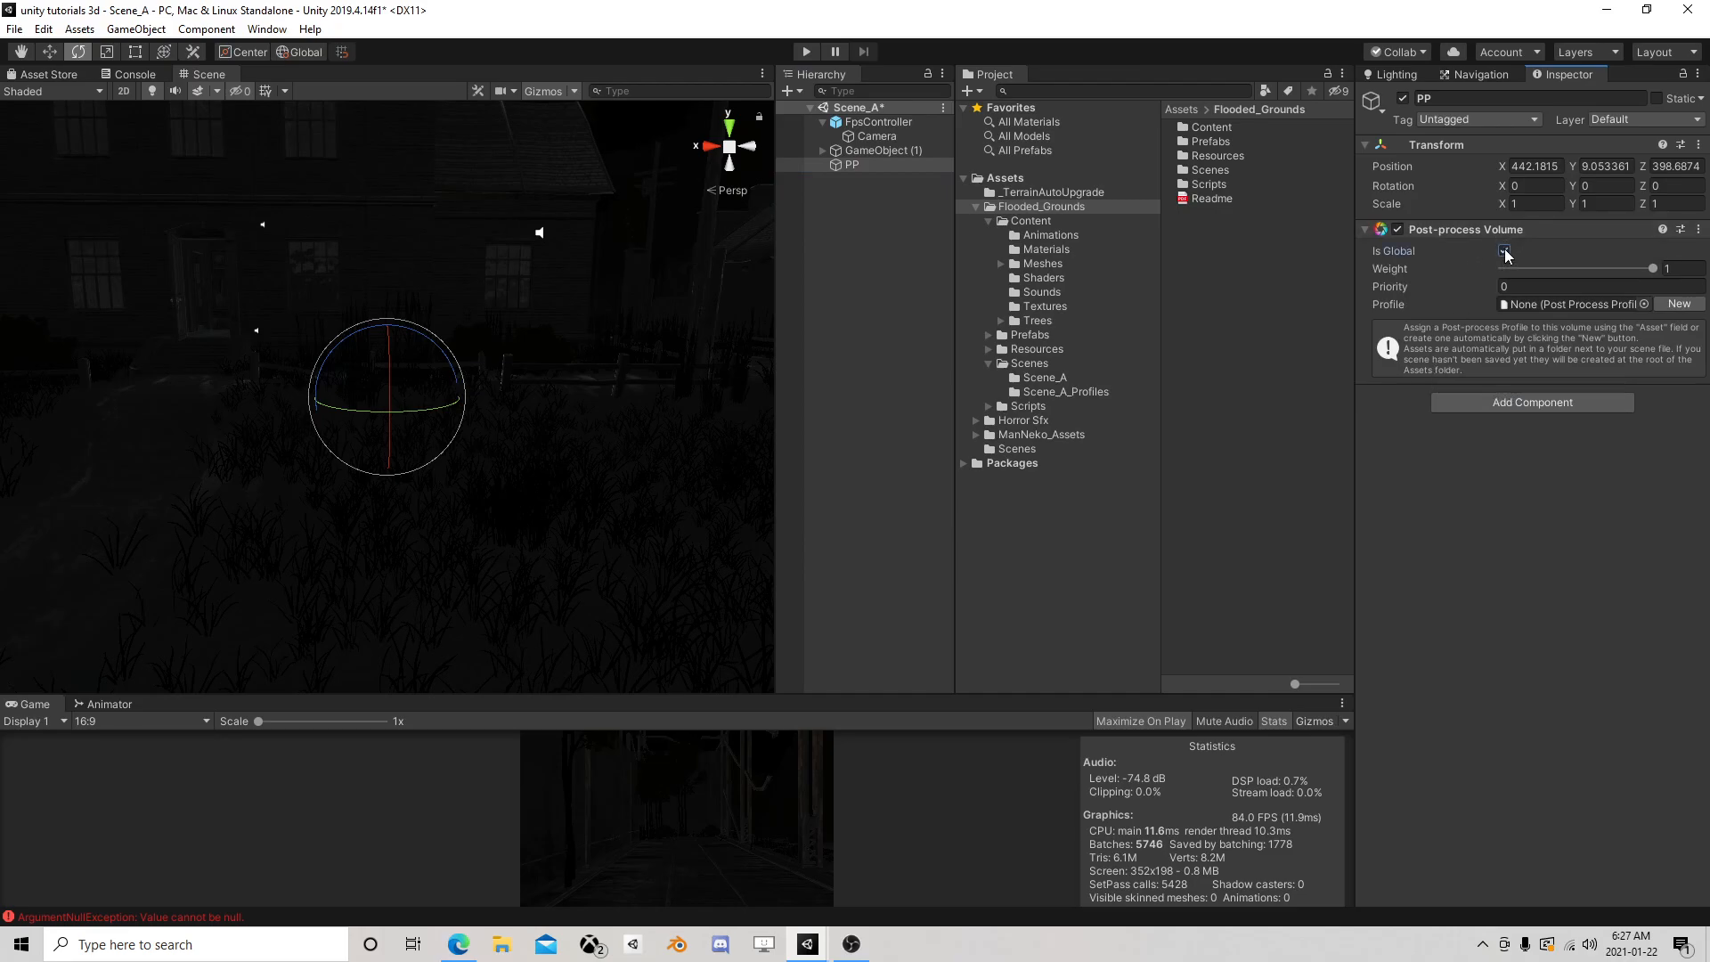
Assign the PP object to the TransparentFX layer and create a new post-processing profile for its volume
{"action": "left_click", "coordinate": [1633, 120]}
{"action": "left_click", "coordinate": [1621, 160]}
{"action": "left_click", "coordinate": [1679, 304]}
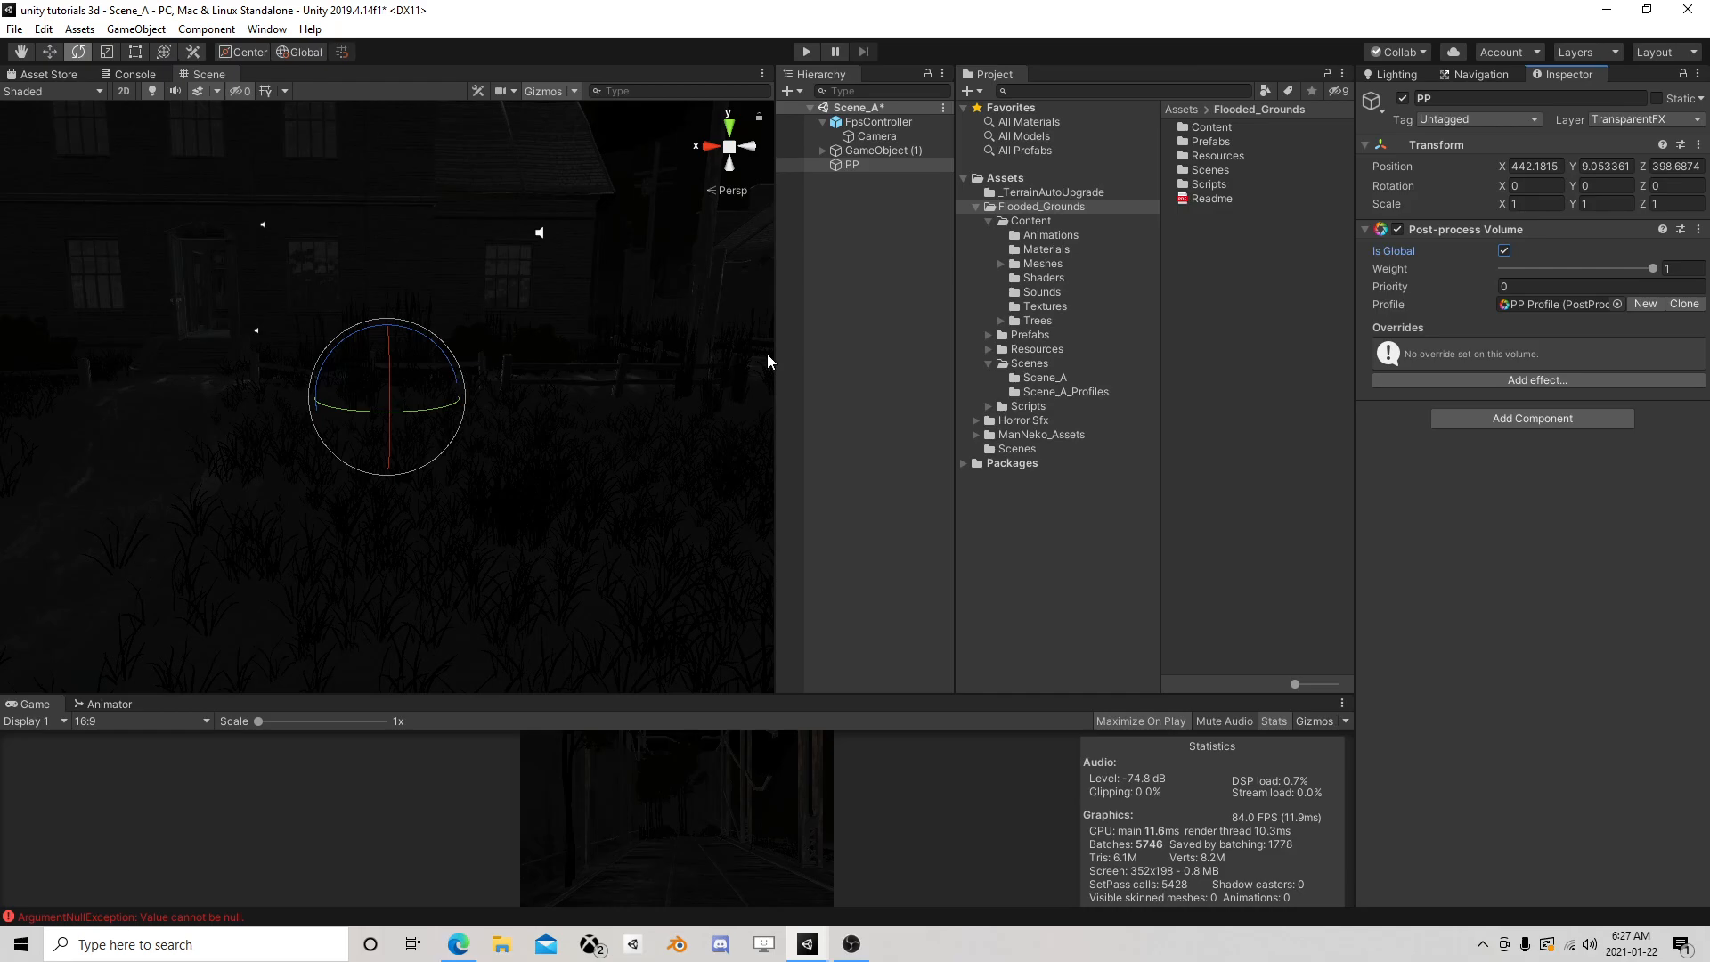
Move around the scene to examine how dark the trees, benches and buildings look
{"action": "right_click_drag", "start_coordinate": [326, 465], "coordinate": [296, 328]}
{"action": "middle_click_drag", "start_coordinate": [419, 276], "coordinate": [436, 309]}
{"action": "scroll", "coordinate": [437, 310], "scroll_direction": "down", "scroll_amount": 4}
{"action": "scroll", "coordinate": [523, 418], "scroll_direction": "up", "scroll_amount": 12}
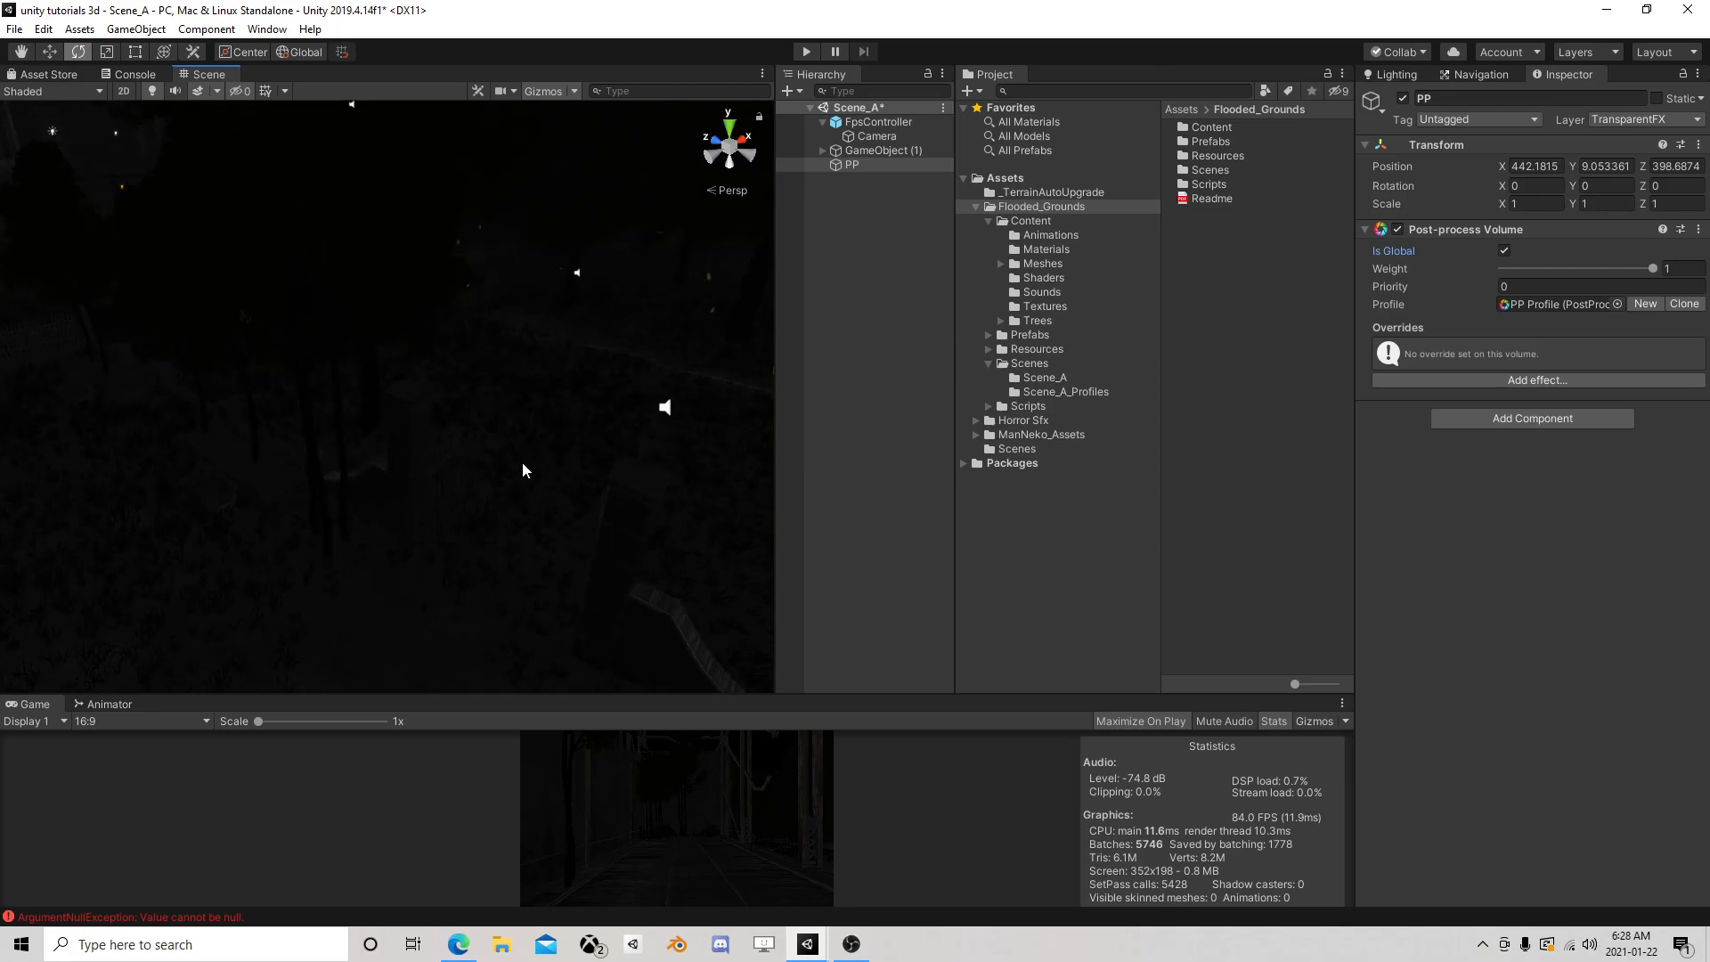
{"action": "middle_click_drag", "start_coordinate": [493, 409], "coordinate": [410, 459]}
{"action": "middle_click_drag", "start_coordinate": [449, 260], "coordinate": [481, 413]}
{"action": "scroll", "coordinate": [444, 417], "scroll_direction": "up", "scroll_amount": 5}
{"action": "right_click_drag", "start_coordinate": [483, 408], "coordinate": [536, 499]}
{"action": "middle_click_drag", "start_coordinate": [536, 499], "coordinate": [419, 416]}
{"action": "right_click_drag", "start_coordinate": [407, 408], "coordinate": [534, 377]}
{"action": "middle_click_drag", "start_coordinate": [451, 408], "coordinate": [550, 399]}
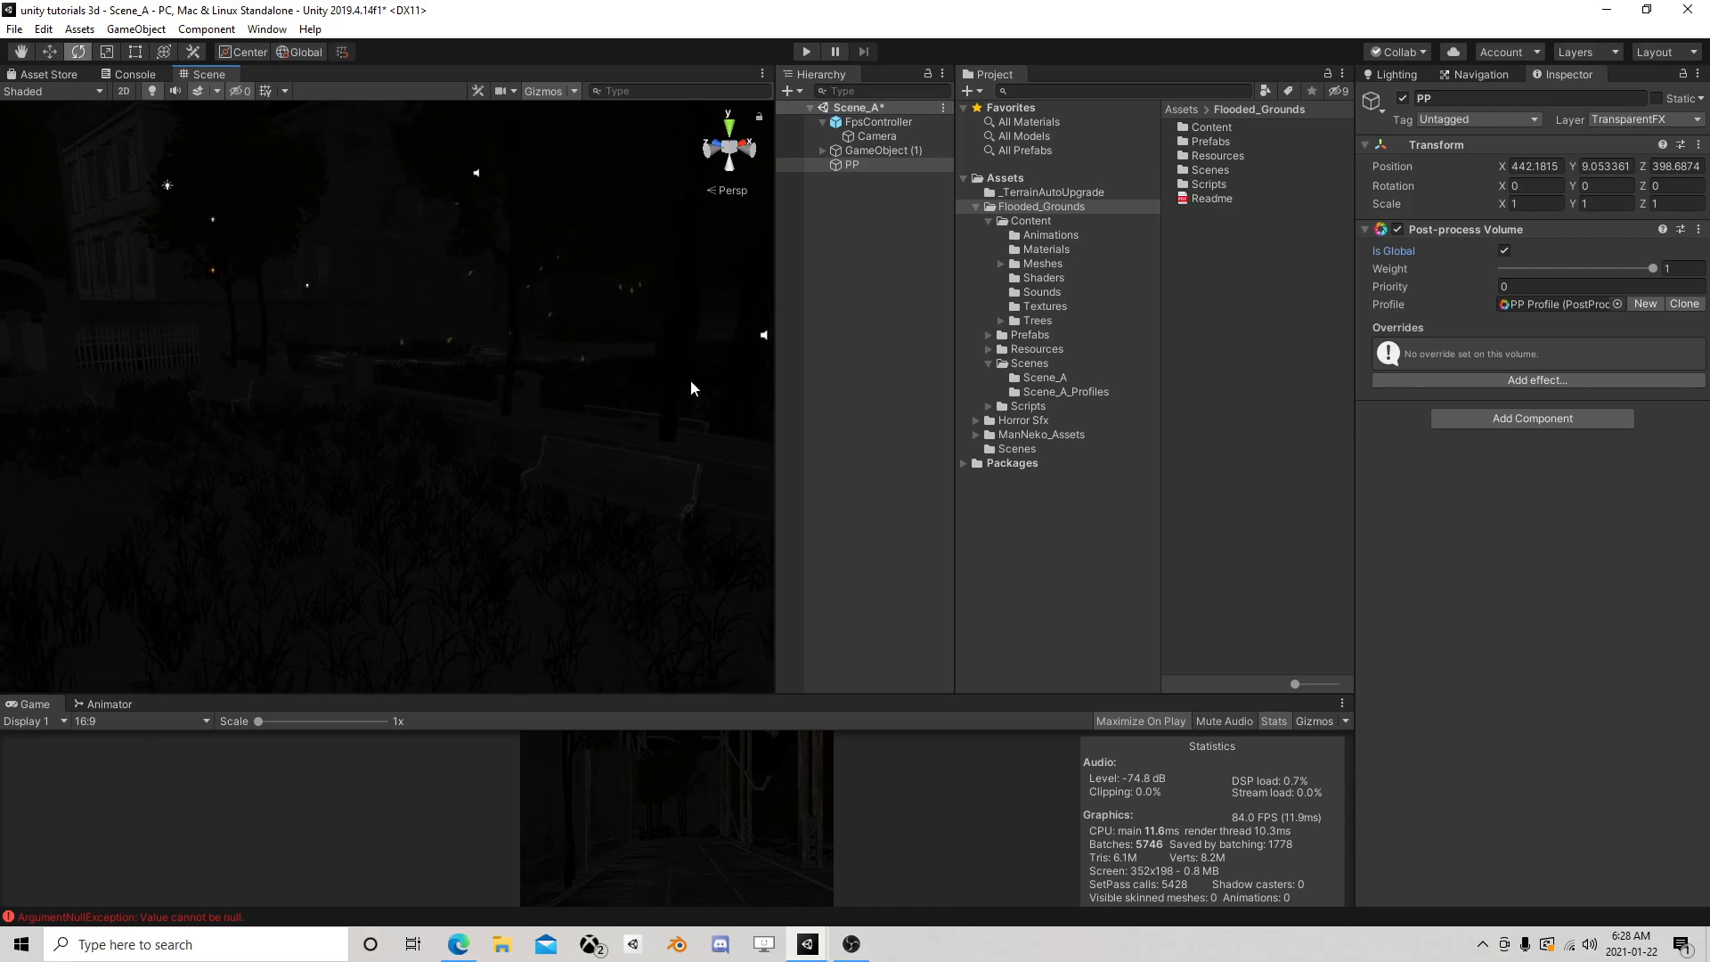
Add an Ambient Occlusion effect to the volume and enable its mode, intensity, thickness modifier, color and ambient-only overrides
{"action": "left_click", "coordinate": [1589, 376]}
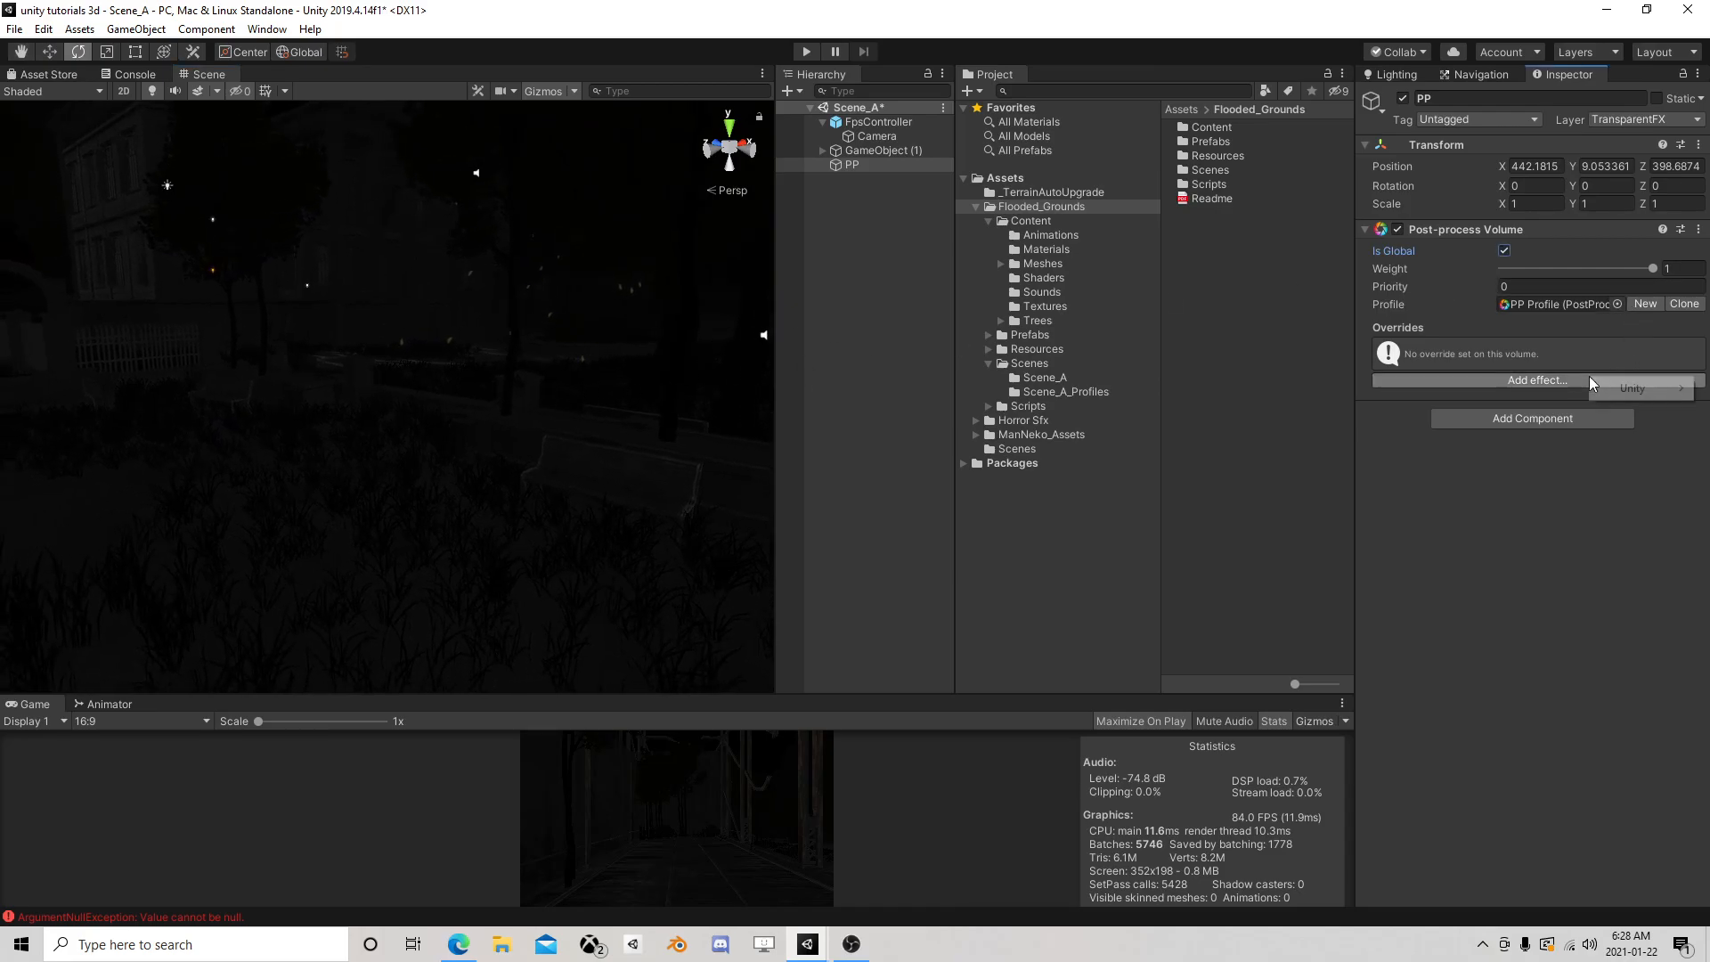
{"action": "mouse_move", "coordinate": [1627, 383]}
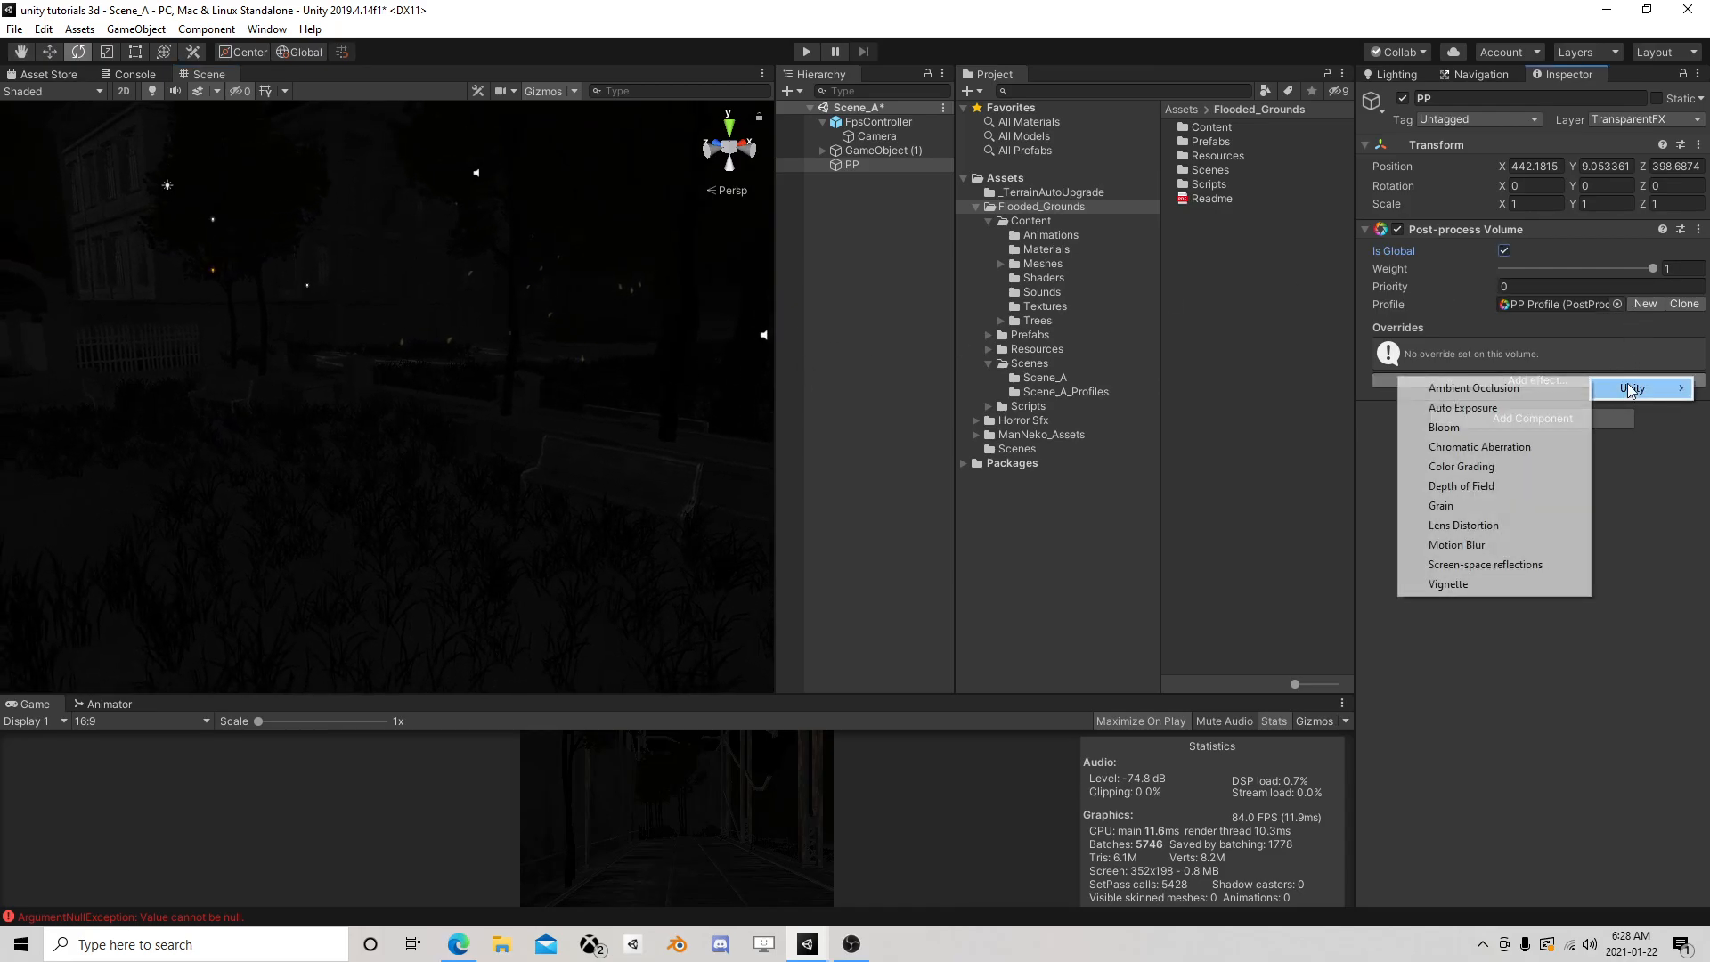
{"action": "left_click", "coordinate": [1494, 389]}
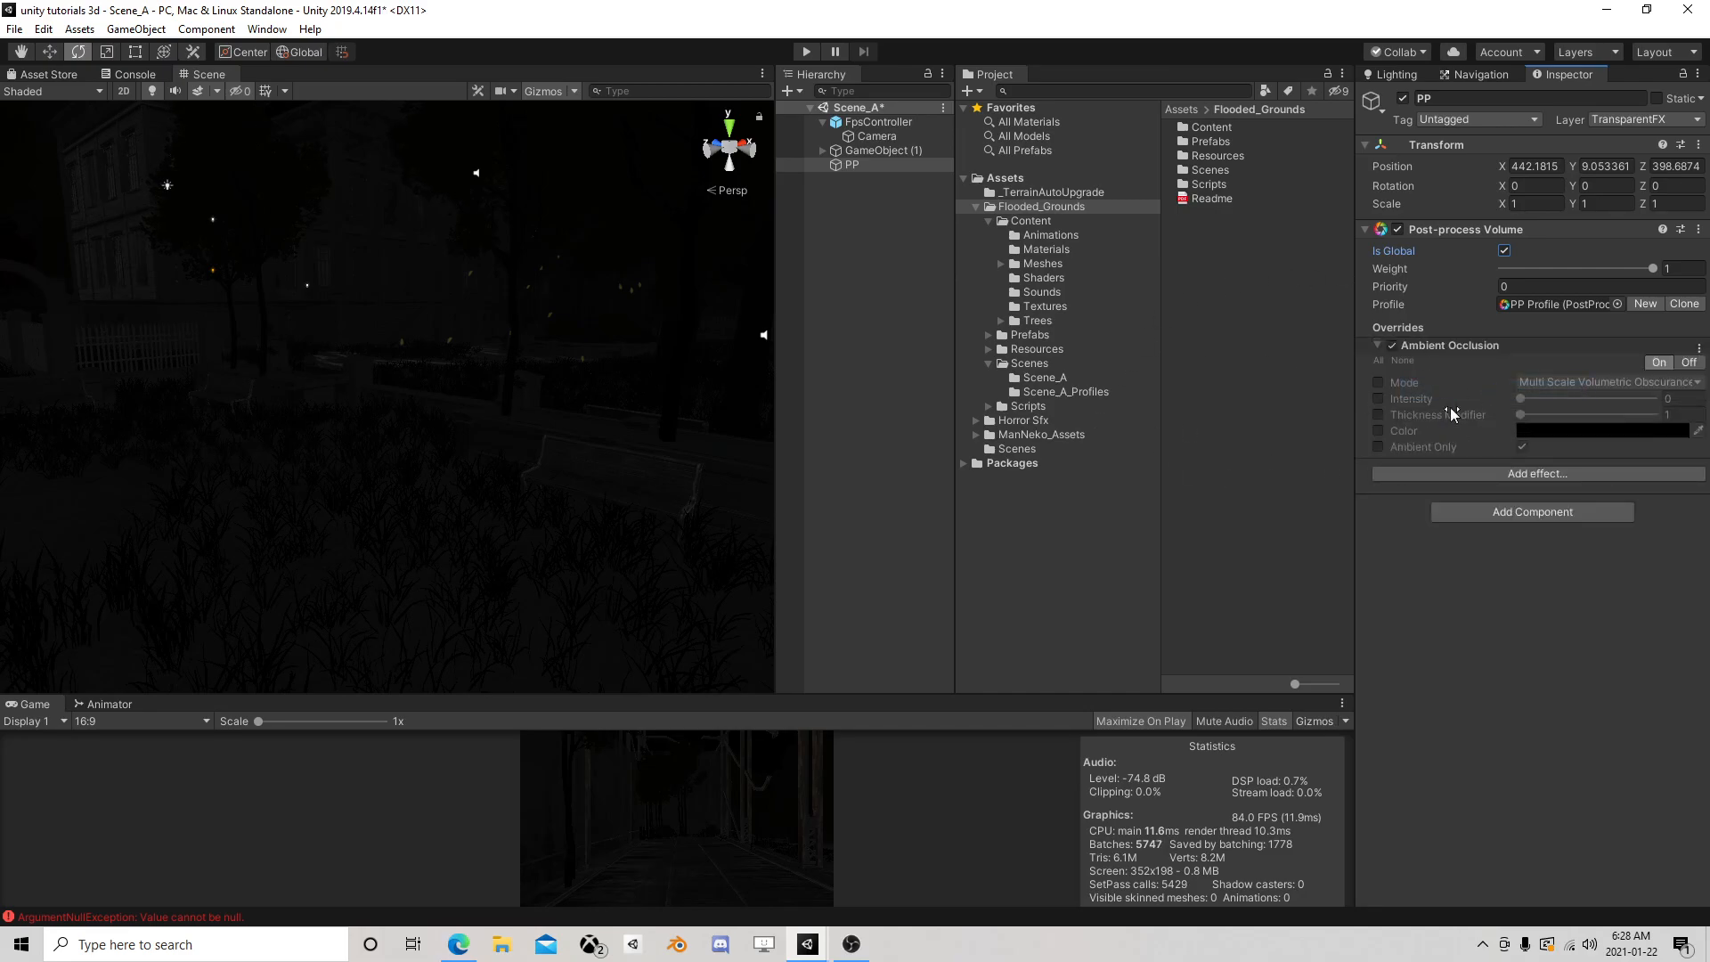
{"action": "left_click", "coordinate": [1378, 383]}
{"action": "left_click", "coordinate": [1378, 398]}
{"action": "left_click", "coordinate": [1378, 415]}
{"action": "left_click", "coordinate": [1378, 430]}
{"action": "left_click", "coordinate": [1379, 445]}
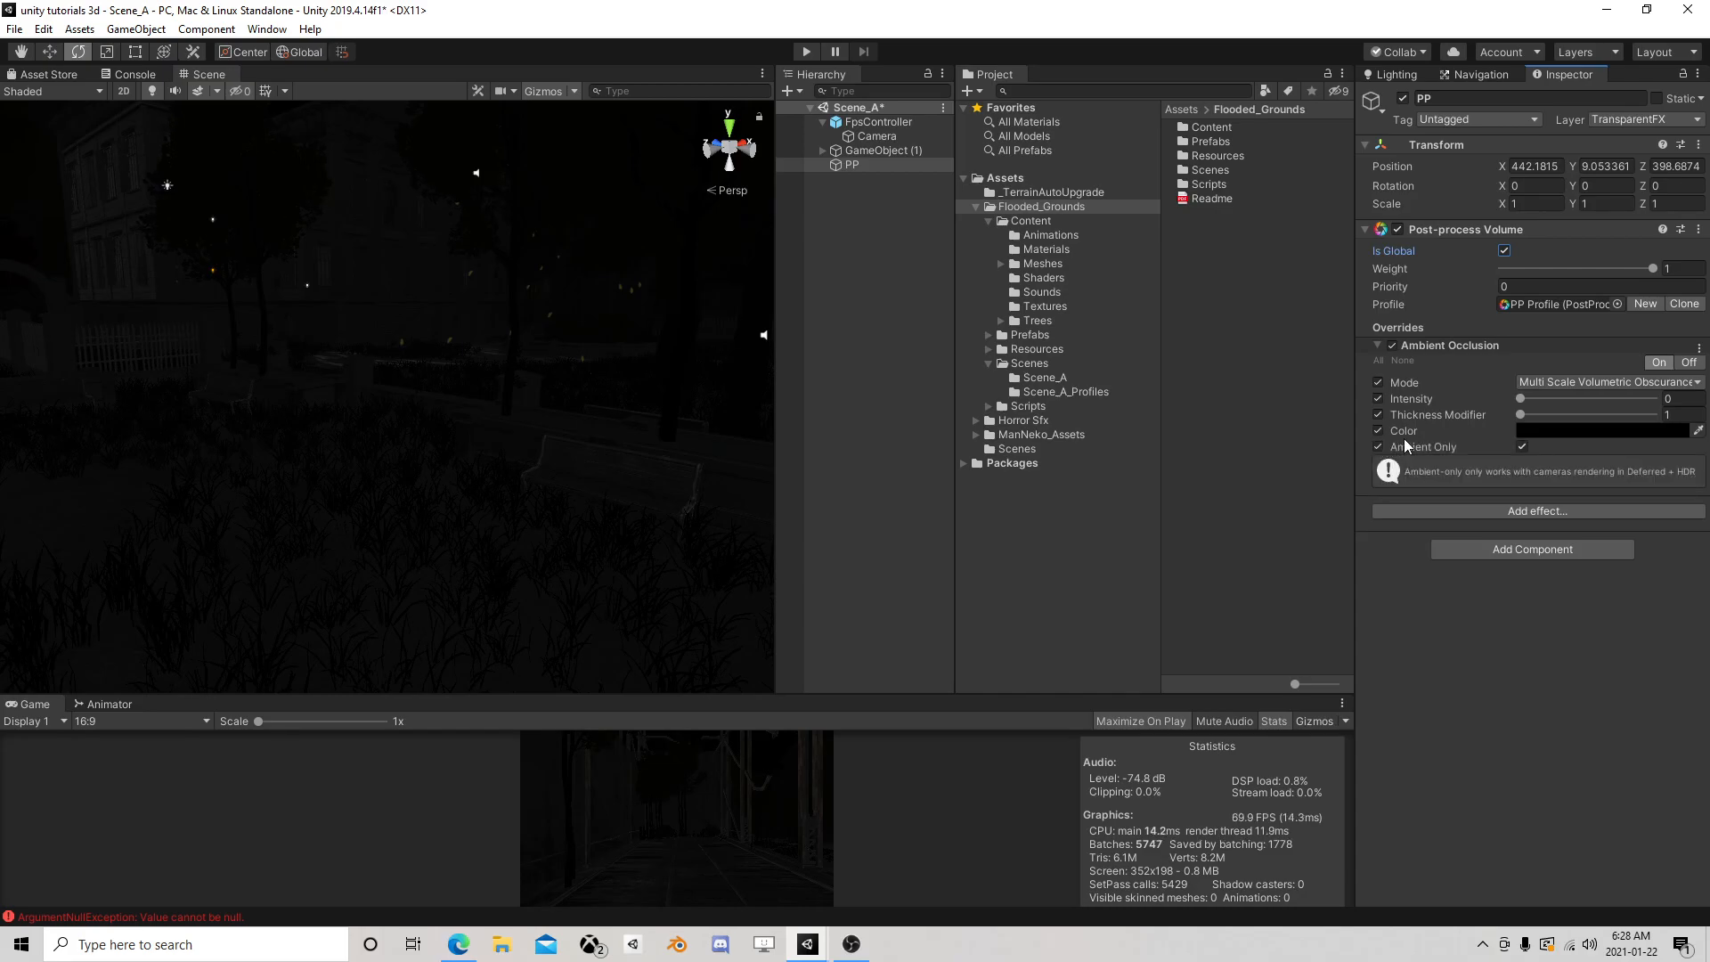
Set the Ambient Occlusion intensity to about 3.13 and the thickness modifier to about 9.67
{"action": "left_click", "coordinate": [1521, 401]}
{"action": "left_click_drag", "start_coordinate": [1522, 402], "coordinate": [1634, 418]}
{"action": "left_click_drag", "start_coordinate": [1523, 414], "coordinate": [1621, 404]}
{"action": "right_click_drag", "start_coordinate": [602, 403], "coordinate": [695, 399]}
Add a Bloom effect to the volume and enable all of its overrides
{"action": "left_click", "coordinate": [1548, 510]}
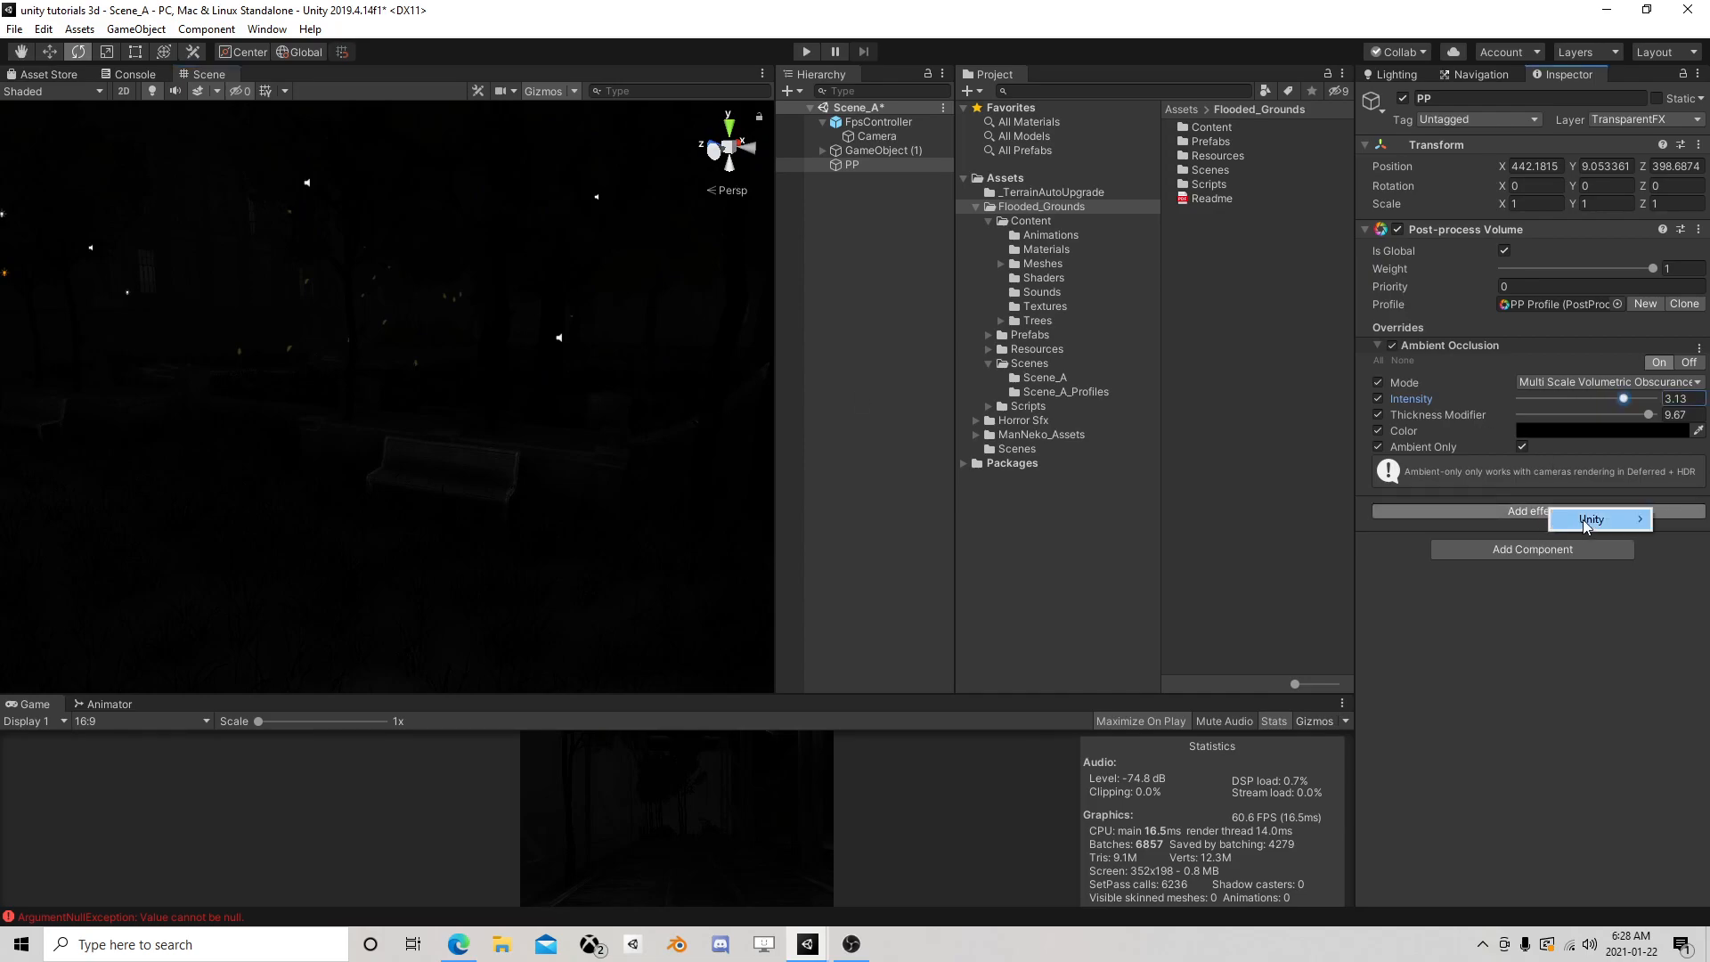
{"action": "left_click", "coordinate": [1589, 519]}
{"action": "left_click", "coordinate": [1445, 556]}
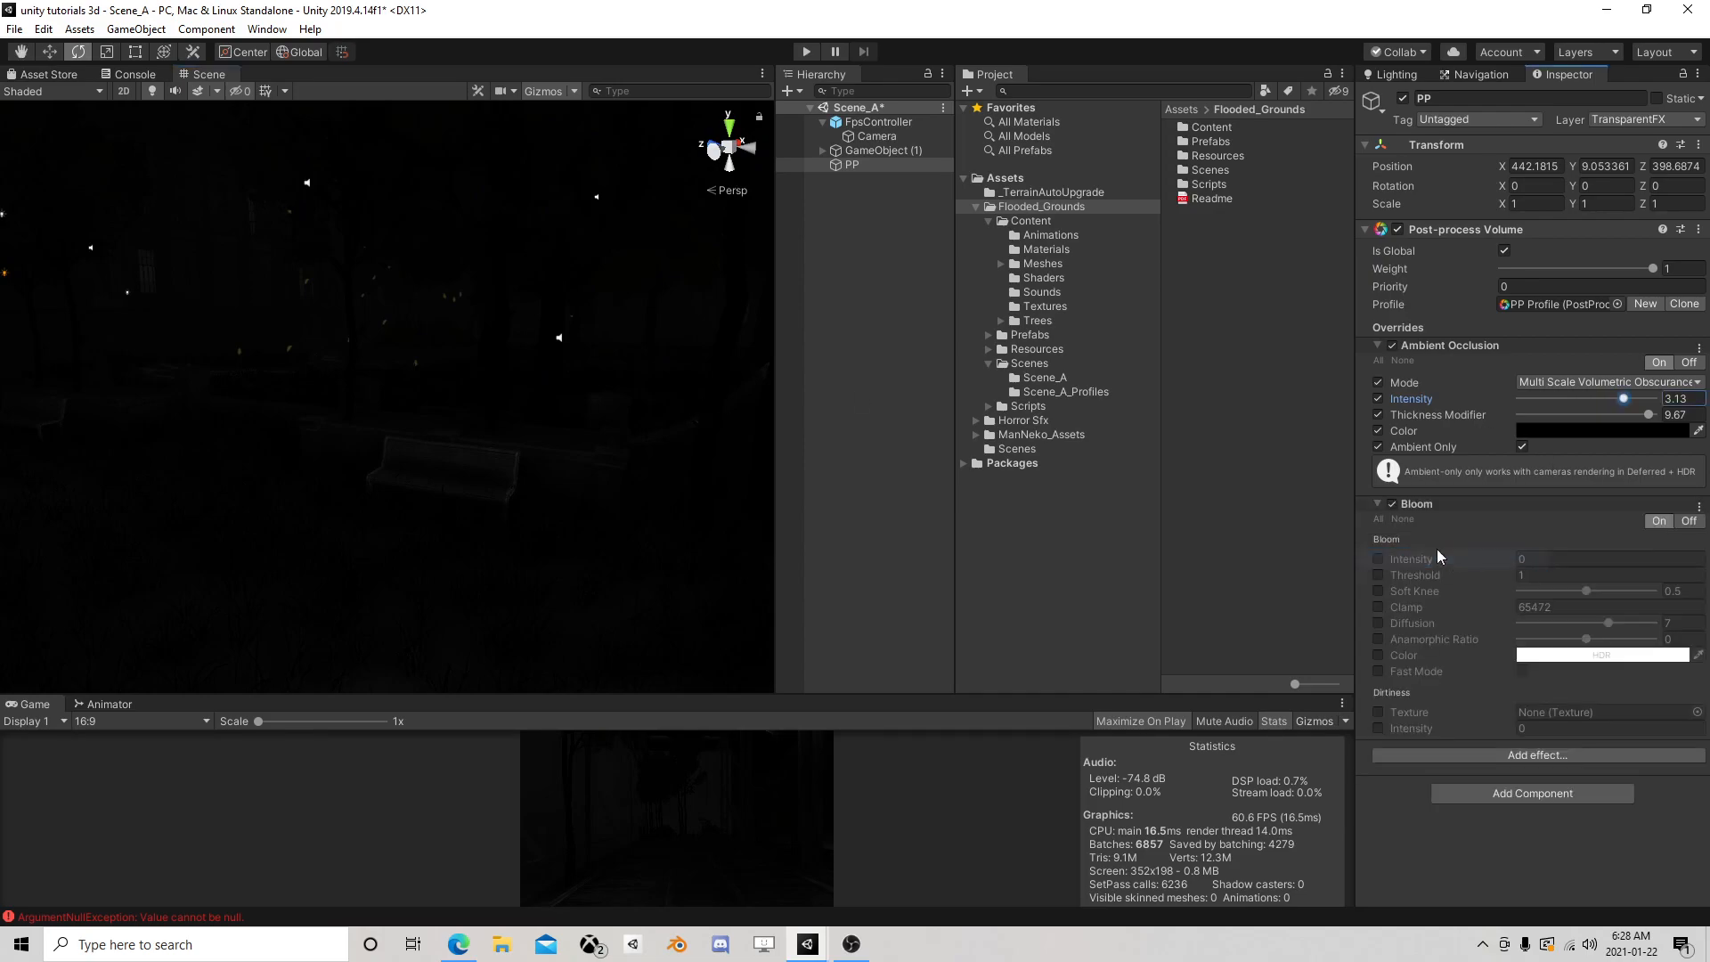
{"action": "left_click", "coordinate": [1378, 519]}
Set the Bloom intensity to 2 and the threshold to 0.8
{"action": "left_click", "coordinate": [1540, 557]}
{"action": "type", "text": "2"}
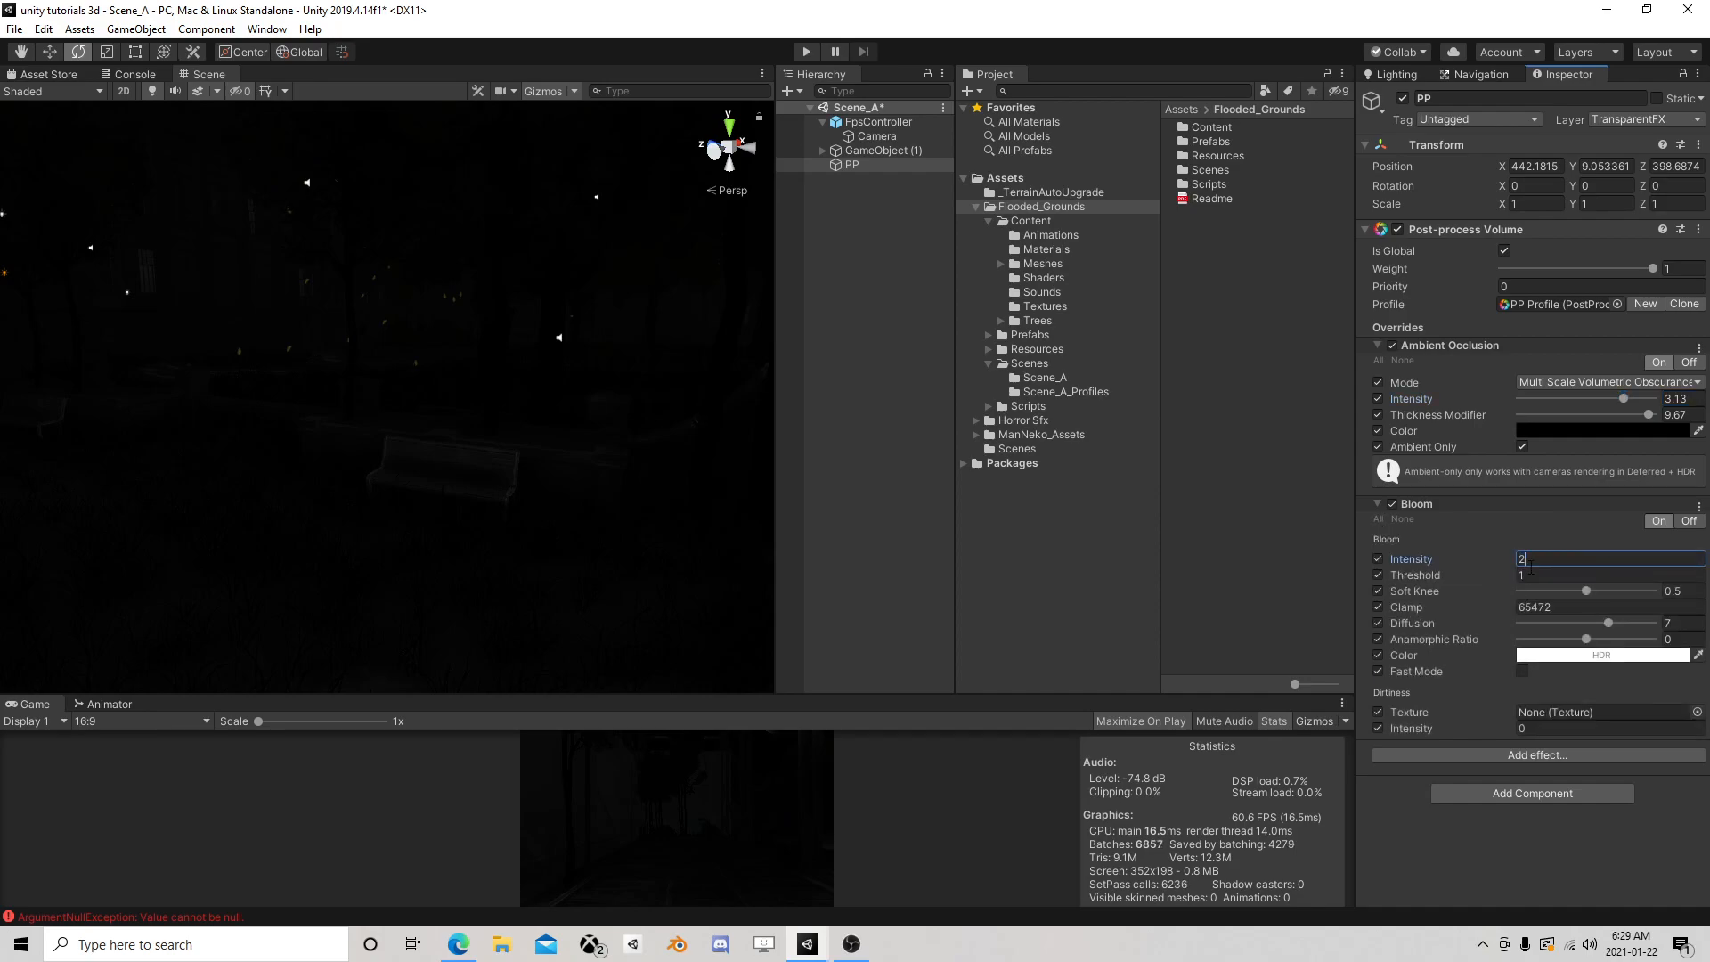
{"action": "left_click", "coordinate": [1487, 581]}
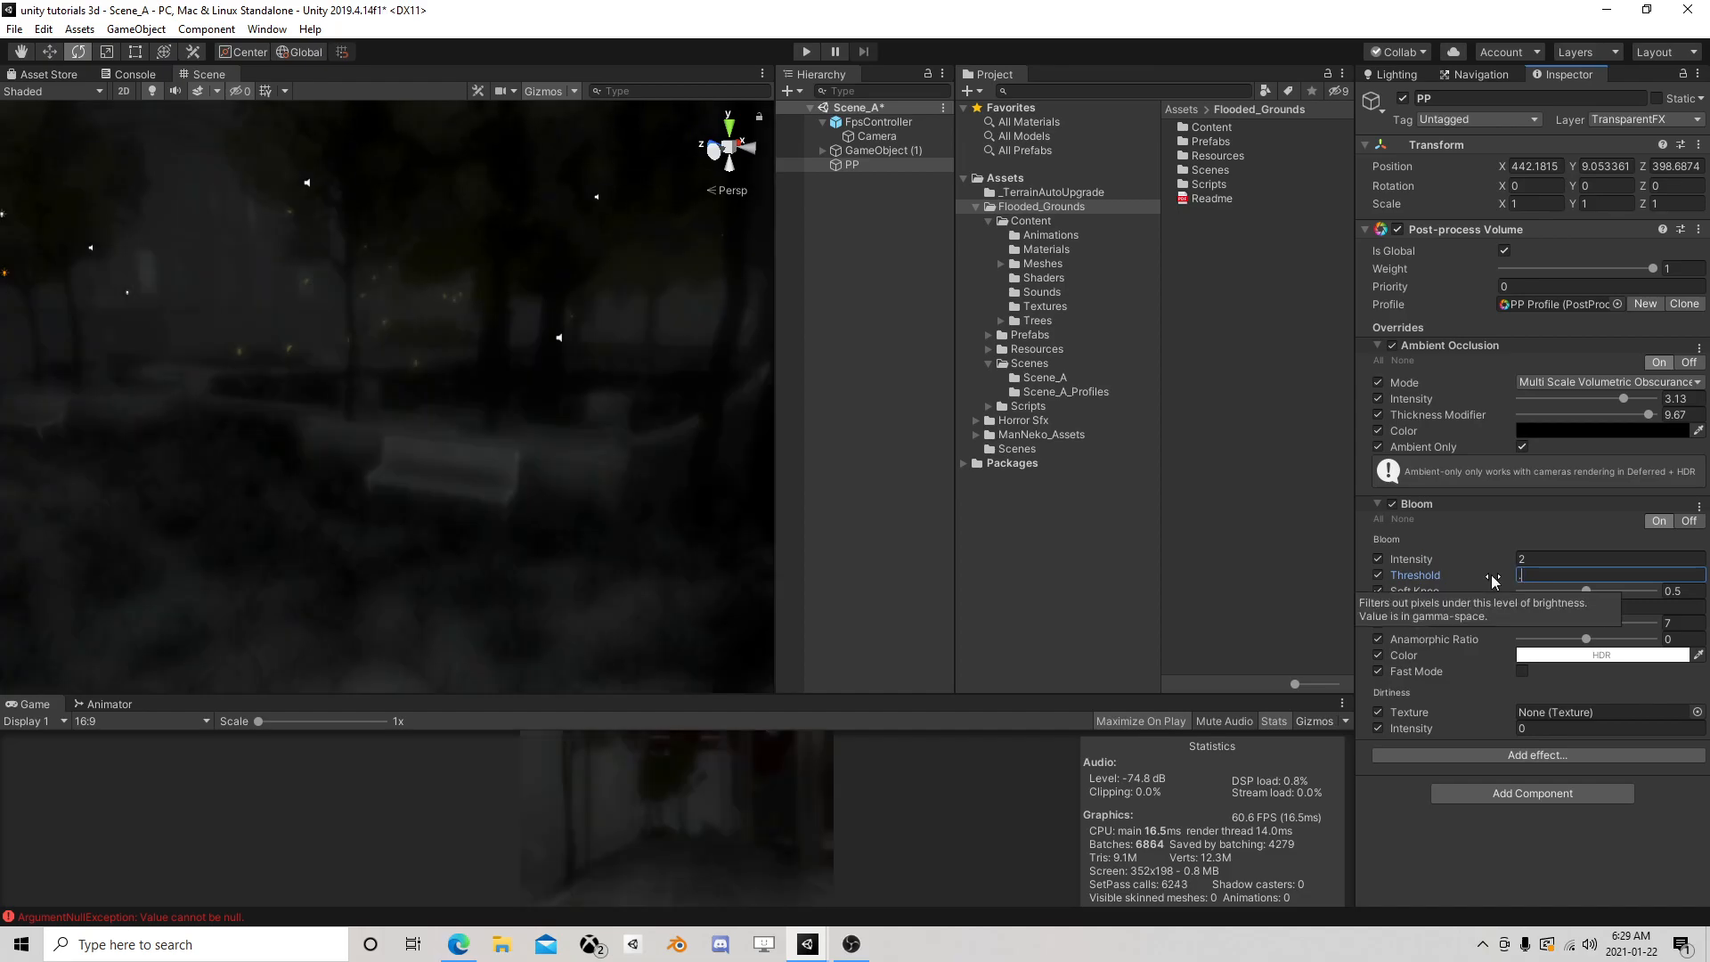
{"action": "type", "text": ".8"}
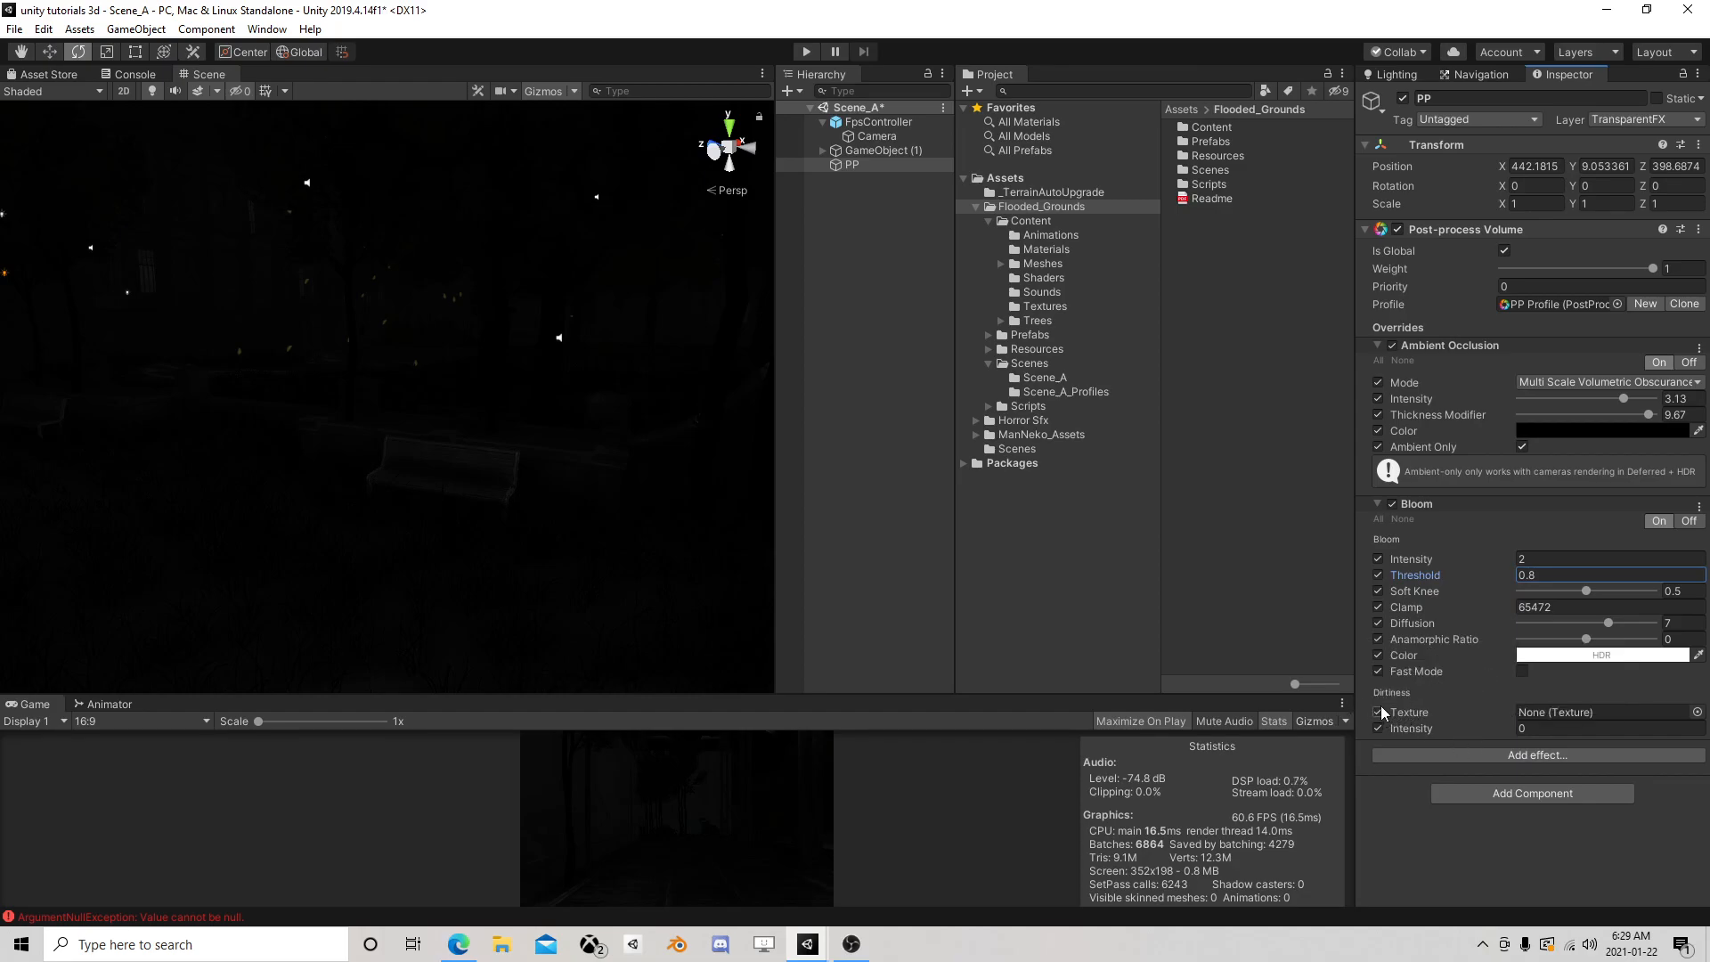
Disable Bloom's dirtiness texture and intensity overrides, and collapse the Bloom and Ambient Occlusion settings
{"action": "left_click", "coordinate": [1378, 712]}
{"action": "left_click", "coordinate": [1379, 728]}
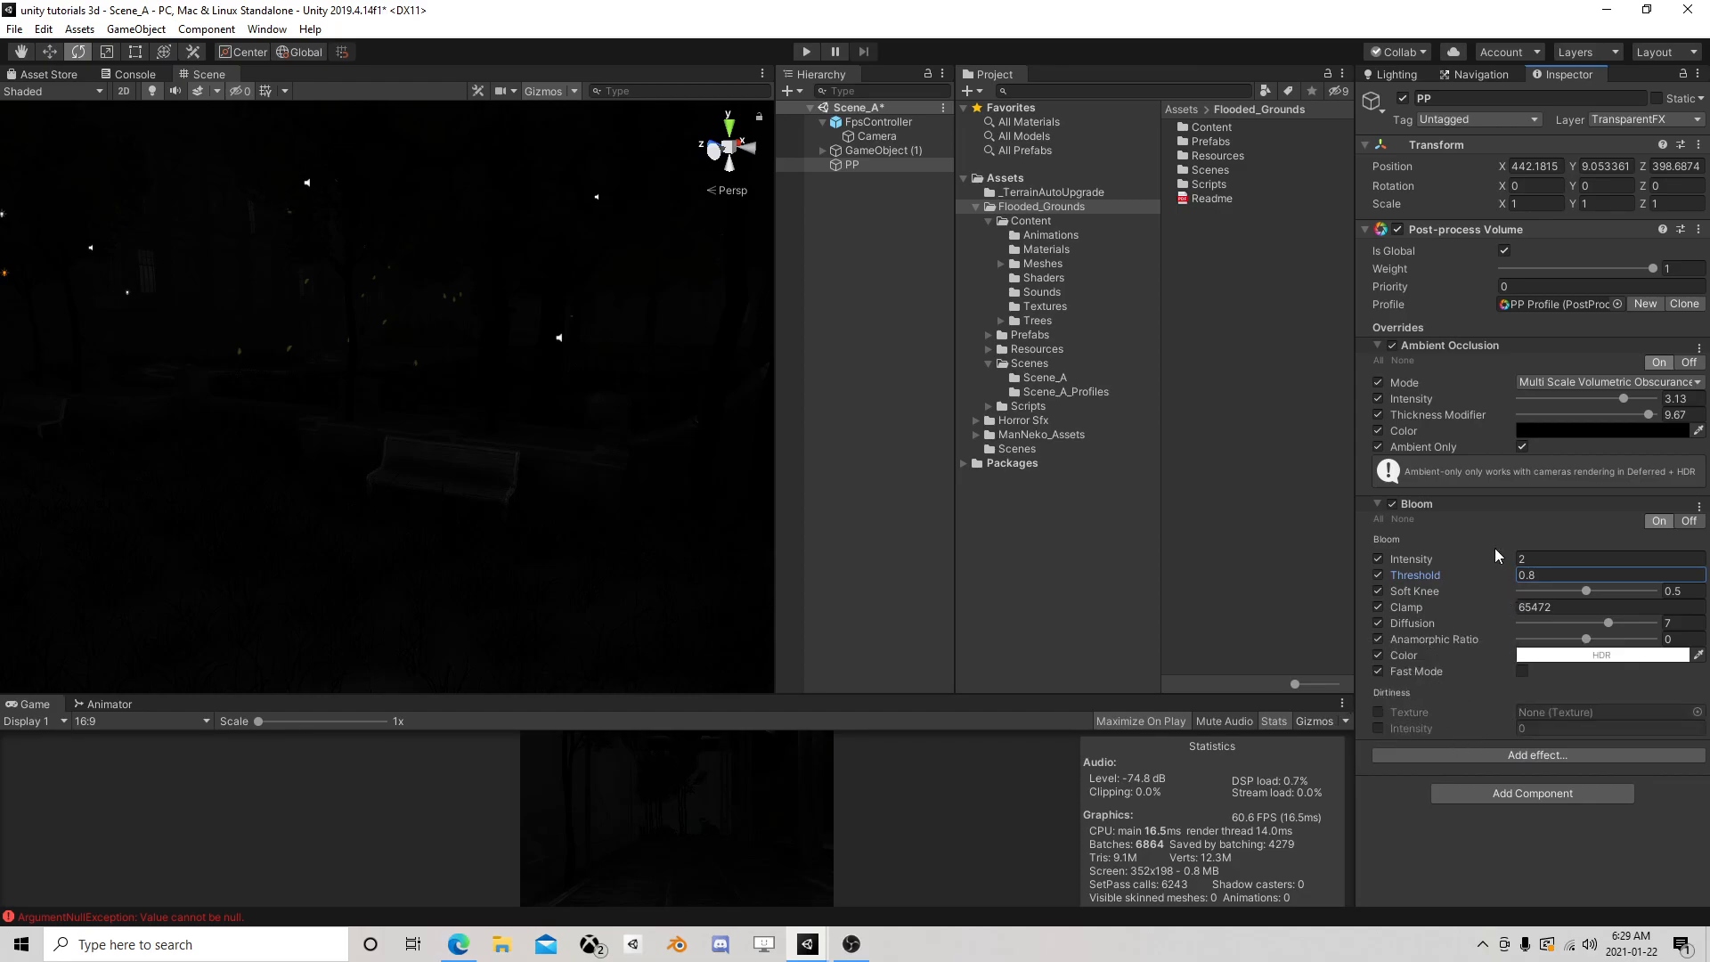
{"action": "left_click", "coordinate": [1376, 503]}
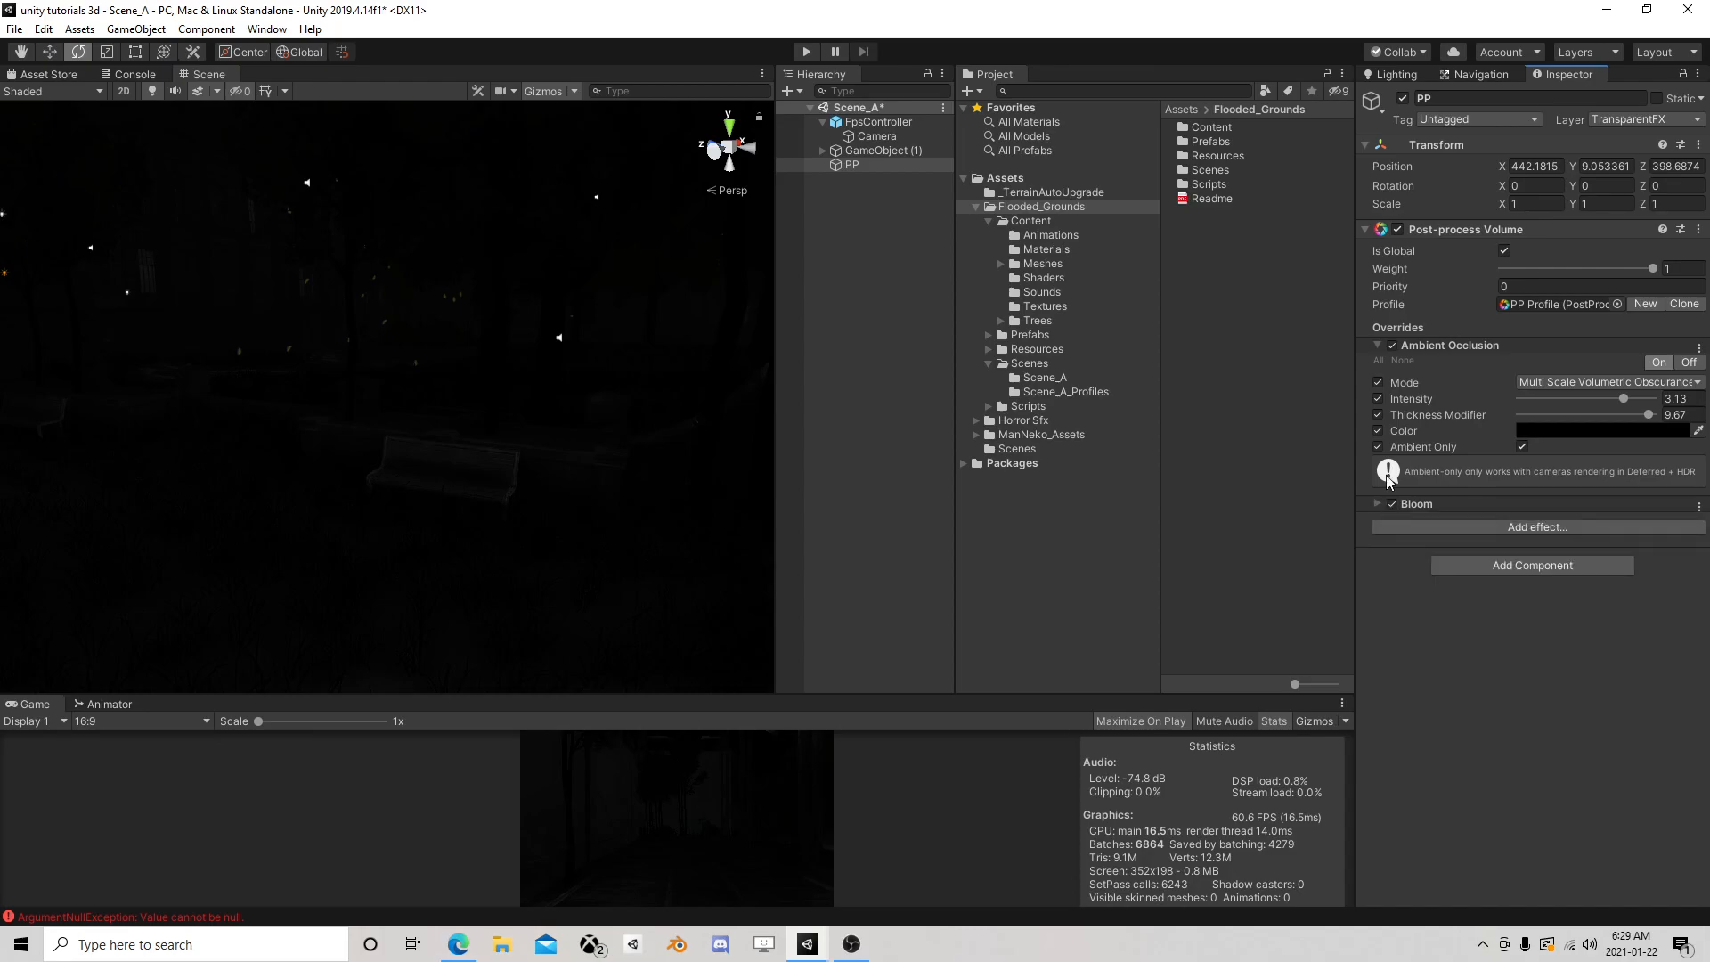
{"action": "left_click", "coordinate": [1377, 344]}
Add a Depth Of Field effect and enable its focus distance, aperture and focal length overrides
{"action": "left_click", "coordinate": [1439, 385]}
{"action": "mouse_move", "coordinate": [1468, 397]}
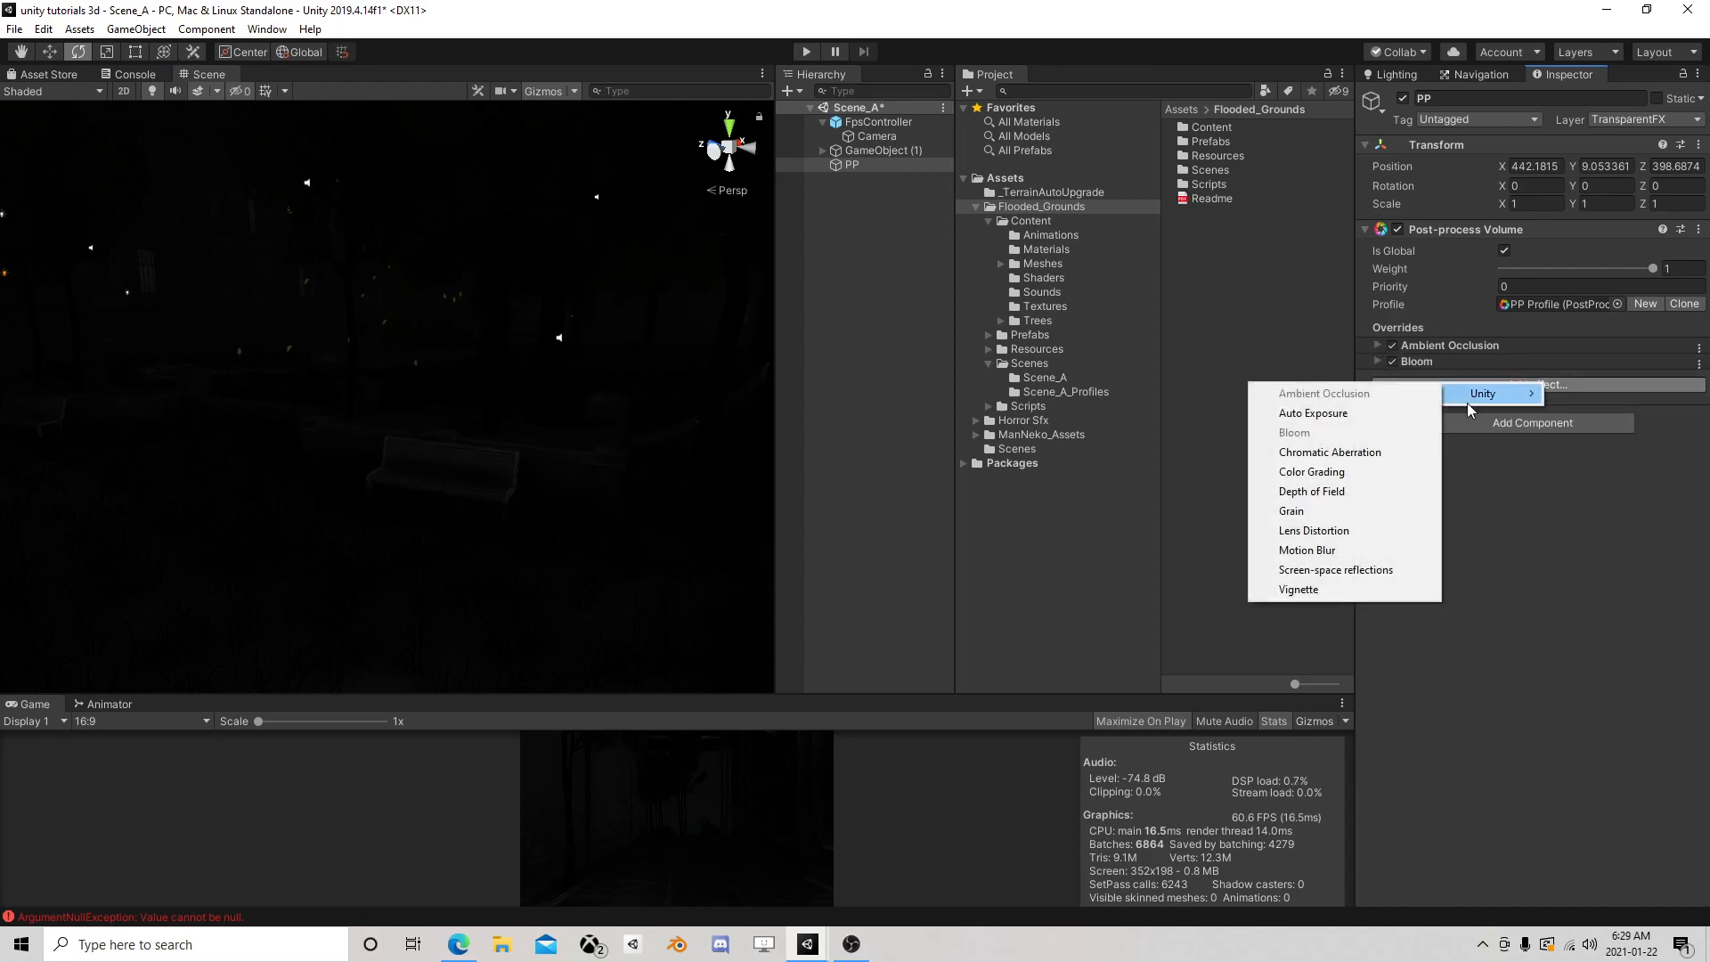
{"action": "left_click", "coordinate": [1350, 490]}
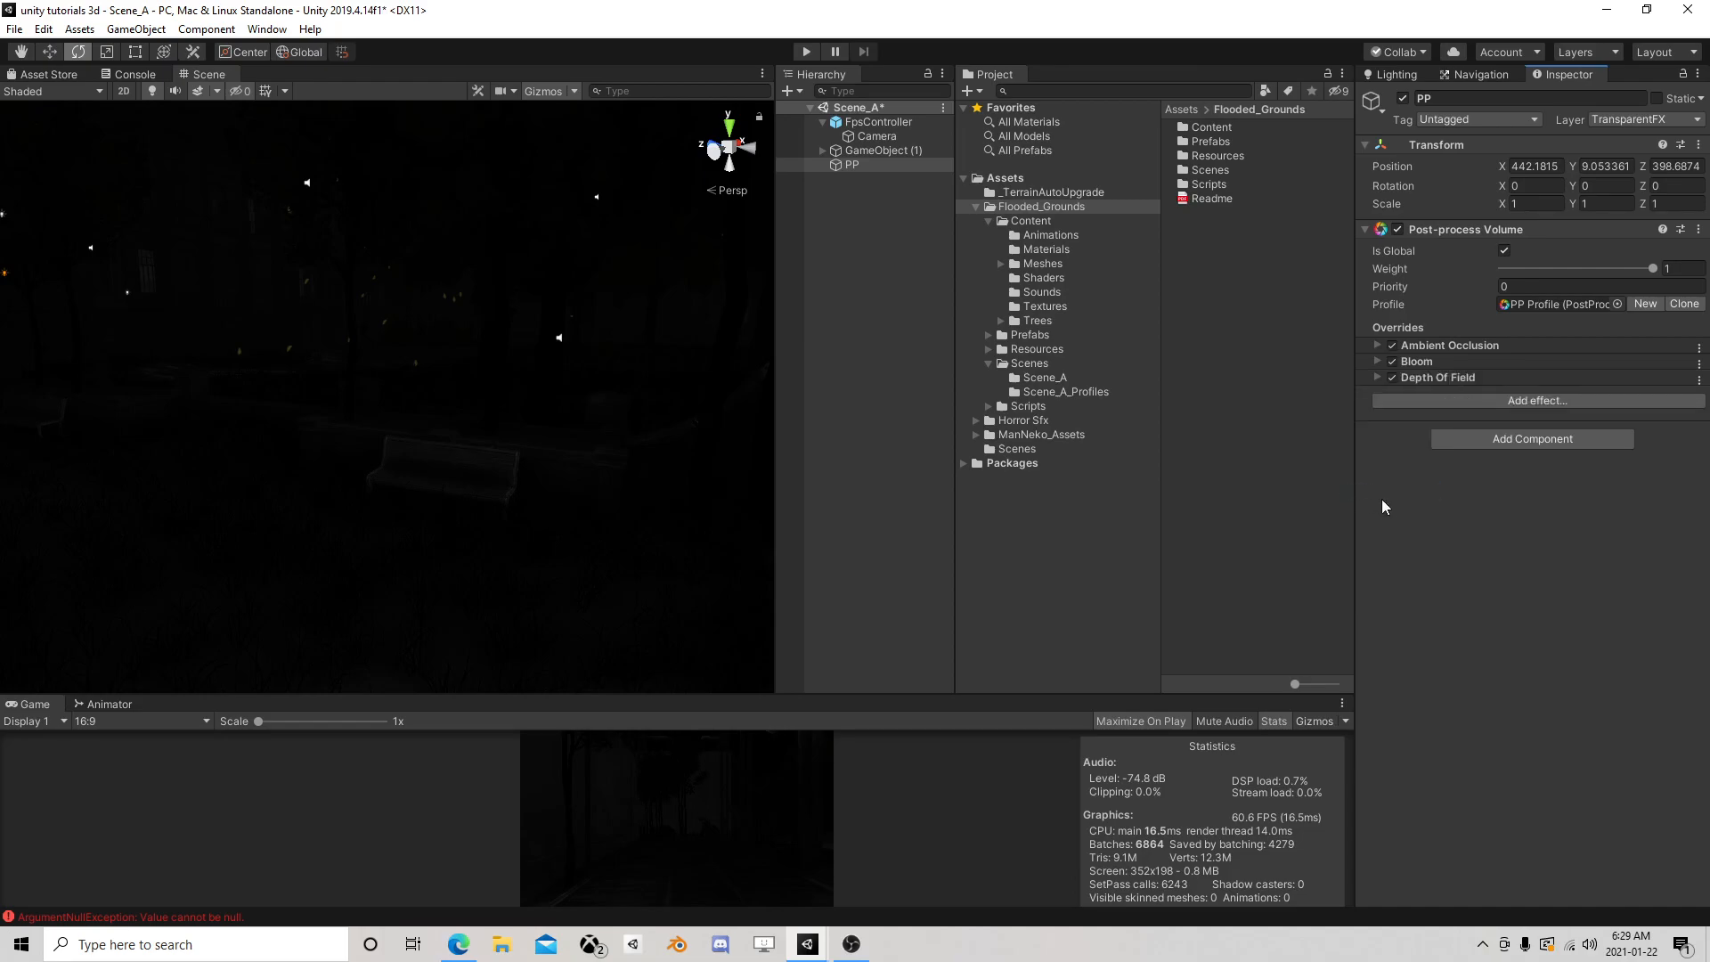
{"action": "left_click", "coordinate": [1379, 376]}
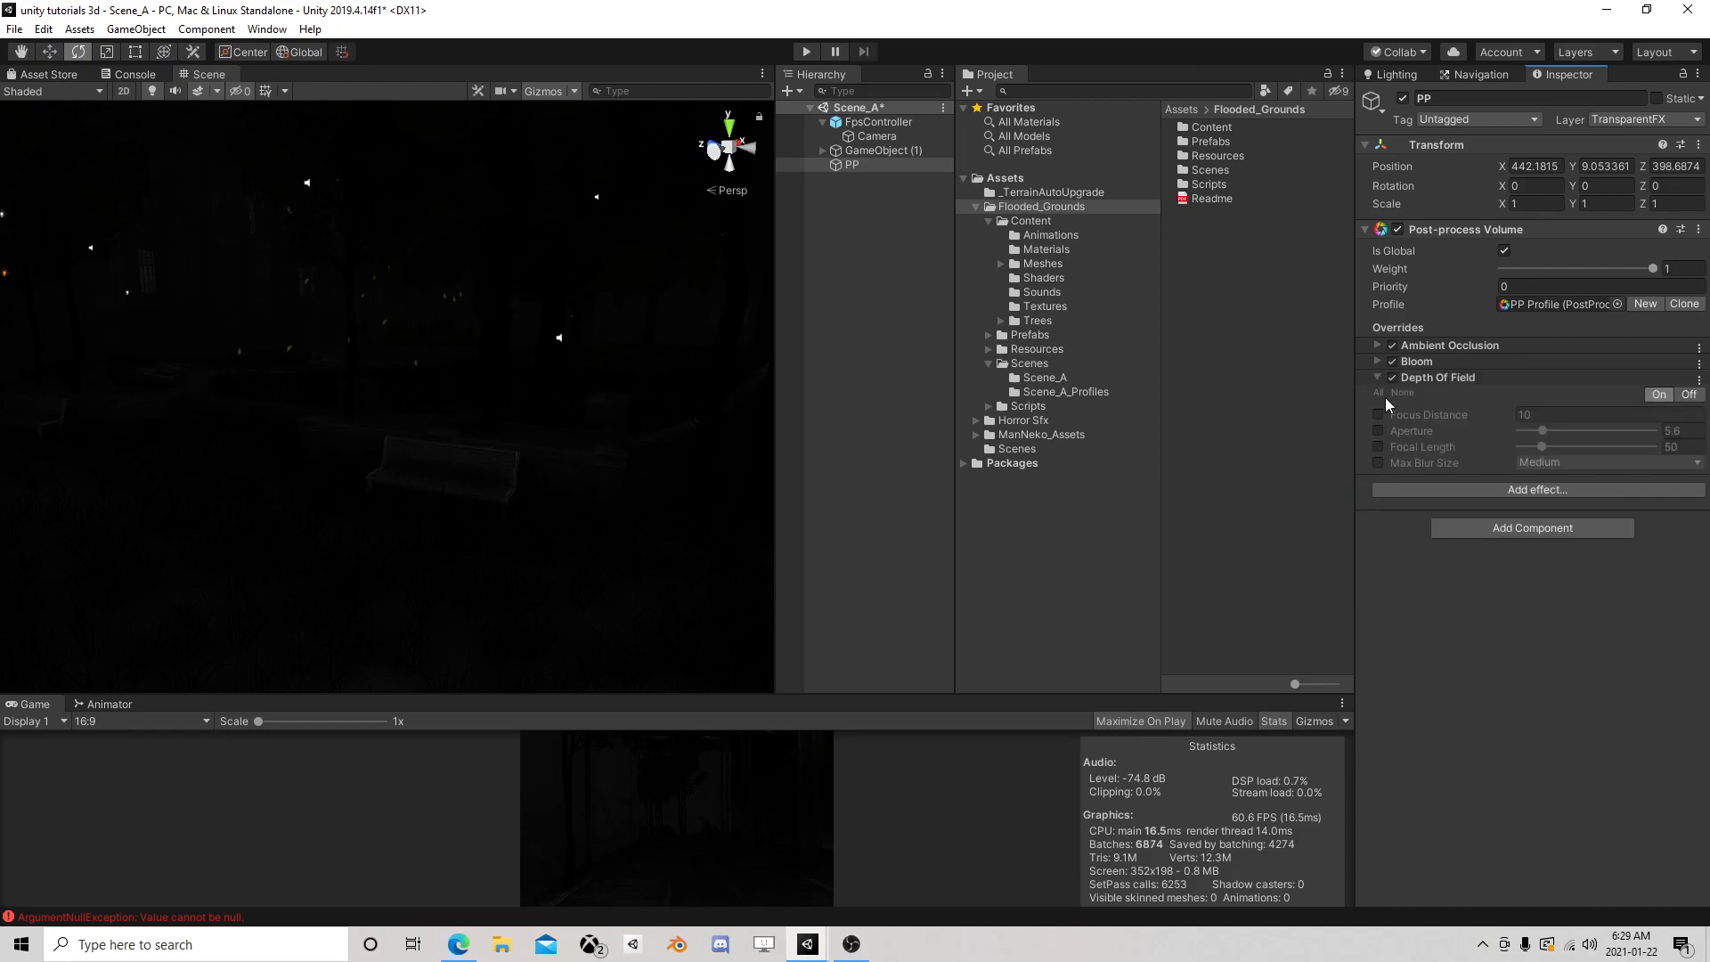
{"action": "left_click", "coordinate": [1377, 414]}
{"action": "left_click", "coordinate": [1377, 430]}
{"action": "left_click", "coordinate": [1377, 446]}
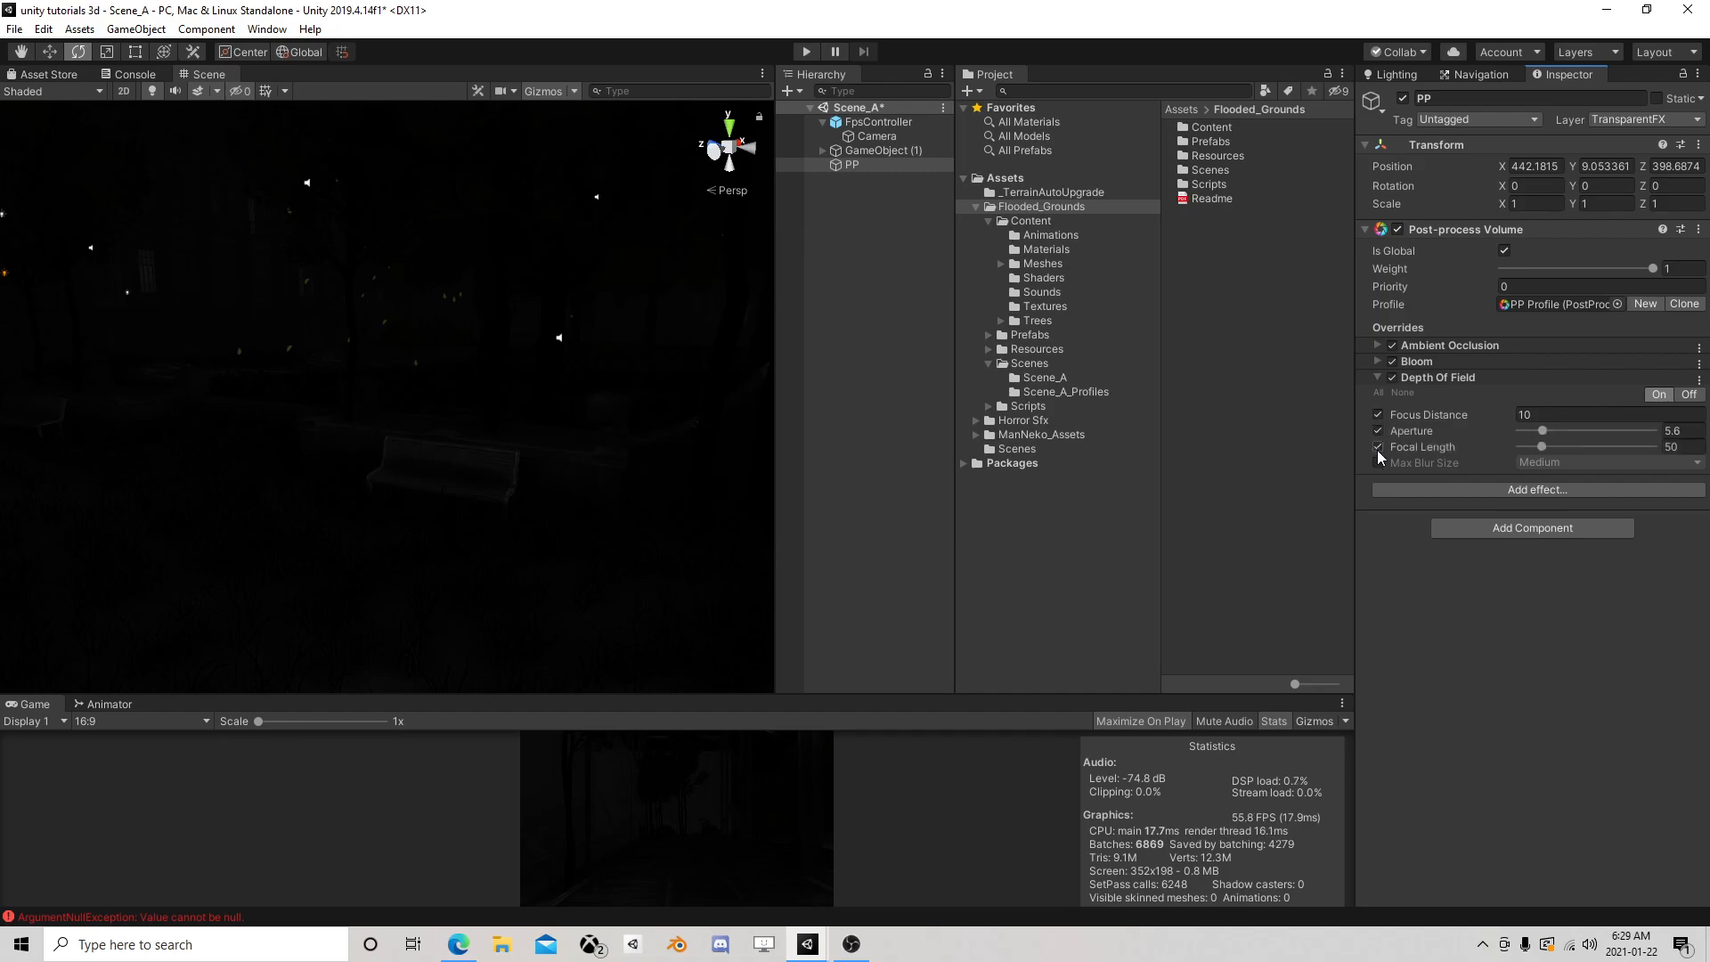
Set the Depth Of Field focus distance to 20 and enlarge the Game view to check the result
{"action": "left_click_drag", "start_coordinate": [1509, 415], "coordinate": [1183, 437]}
{"action": "left_click", "coordinate": [1447, 414]}
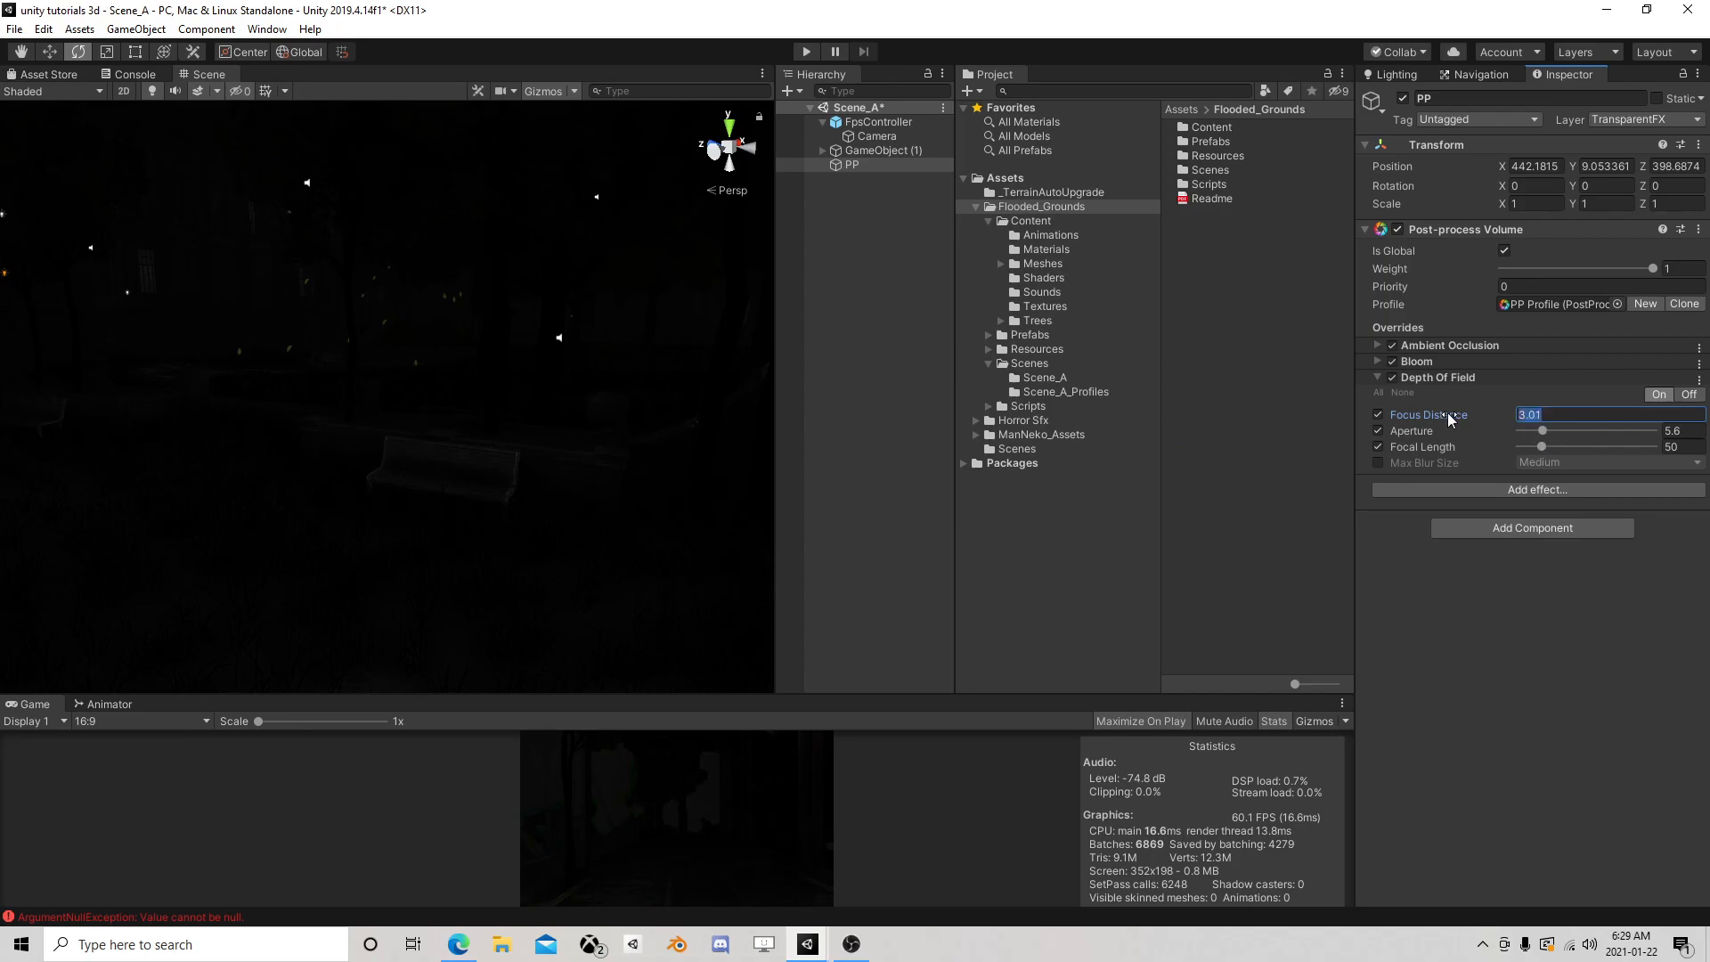
{"action": "type", "text": "20"}
{"action": "left_click_drag", "start_coordinate": [687, 696], "coordinate": [707, 368]}
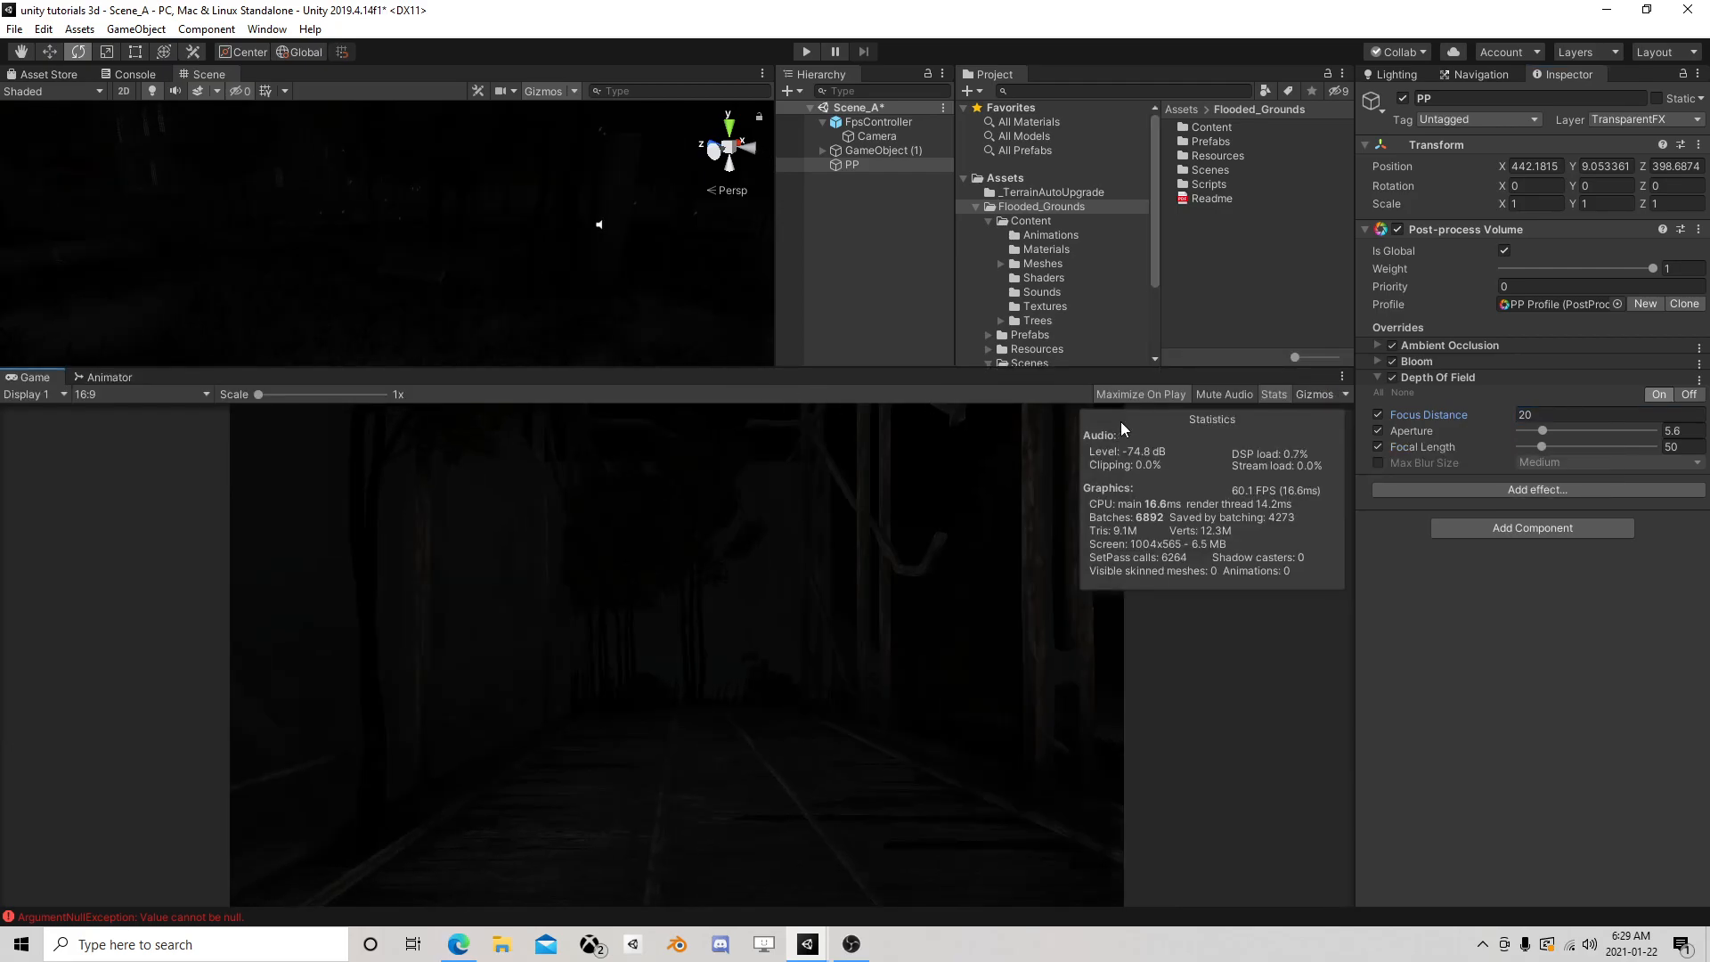
Set the Depth Of Field aperture to 5, focus distance to 15 and focal length to 50
{"action": "mouse_move", "coordinate": [1541, 431]}
{"action": "left_mouse_down"}
{"action": "mouse_move", "coordinate": [1599, 431]}
{"action": "mouse_move", "coordinate": [1467, 436]}
{"action": "mouse_move", "coordinate": [1525, 430]}
{"action": "left_mouse_up"}
{"action": "mouse_move", "coordinate": [1521, 431]}
{"action": "left_mouse_down"}
{"action": "mouse_move", "coordinate": [1631, 440]}
{"action": "mouse_move", "coordinate": [1525, 431]}
{"action": "left_mouse_up"}
{"action": "type", "text": "5"}
{"action": "left_click", "coordinate": [1499, 415]}
{"action": "left_click_drag", "start_coordinate": [1488, 414], "coordinate": [1595, 464]}
{"action": "type", "text": "15"}
{"action": "left_click", "coordinate": [1668, 432]}
{"action": "type", "text": "50"}
Add a Color Grading effect to the PP volume and set its mode to Low Definition Range
{"action": "left_click", "coordinate": [1496, 492]}
{"action": "mouse_move", "coordinate": [1541, 505]}
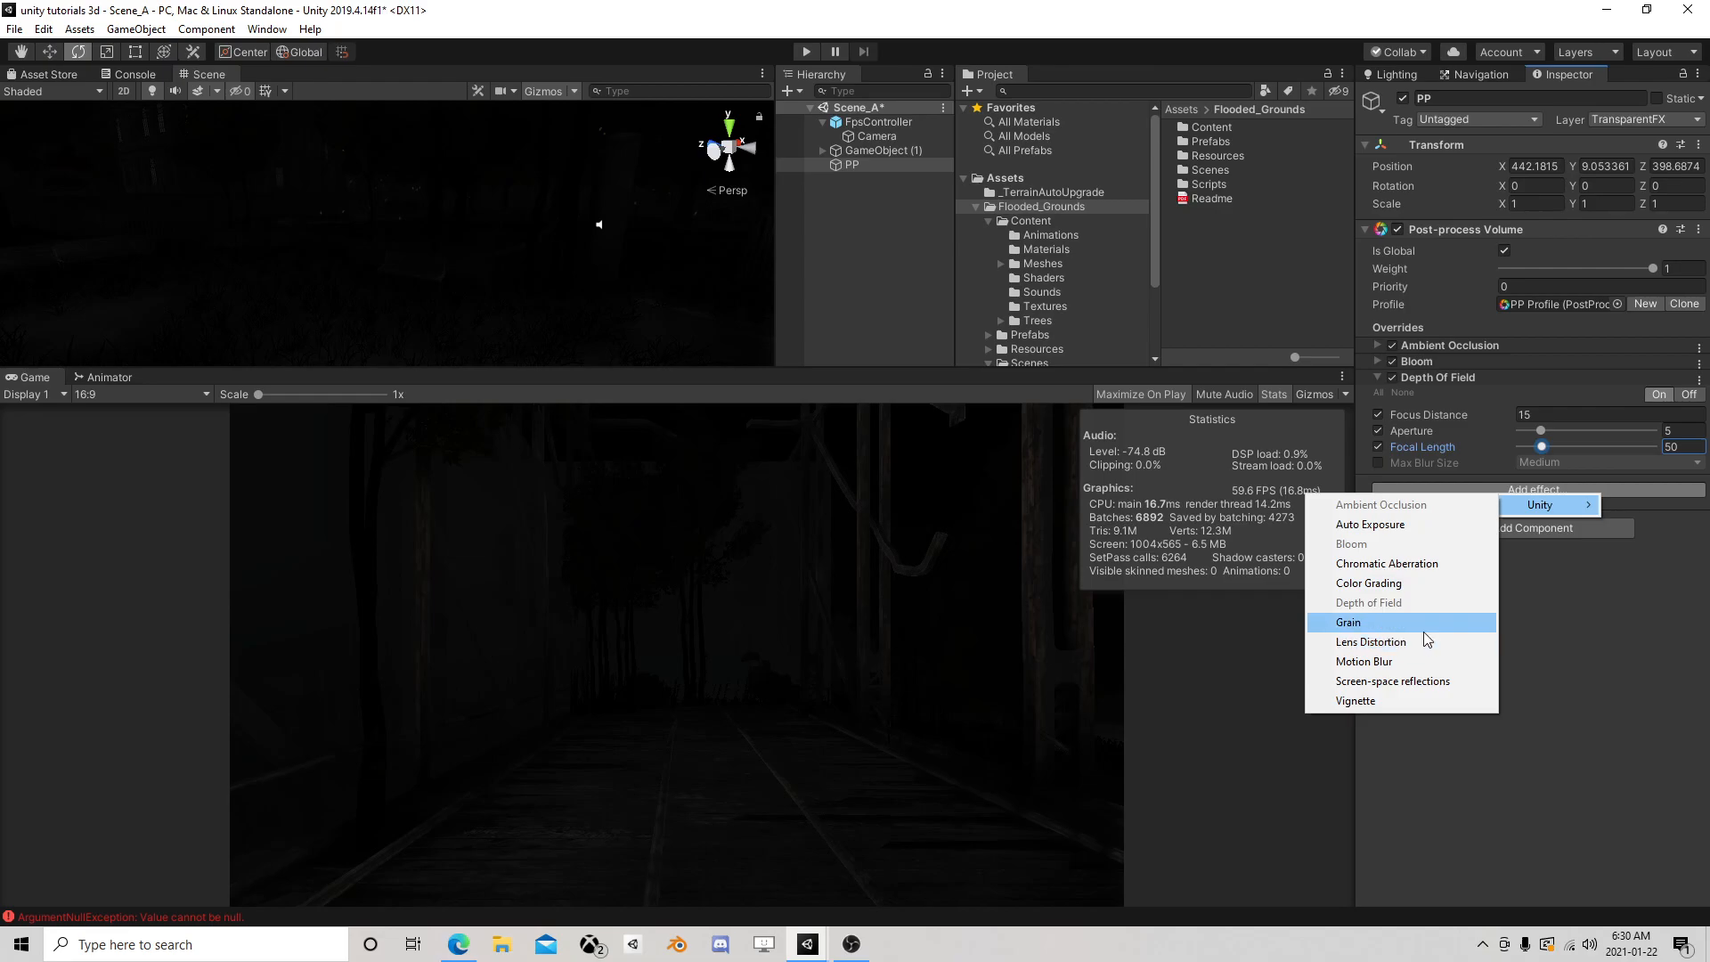
{"action": "left_click", "coordinate": [1429, 584]}
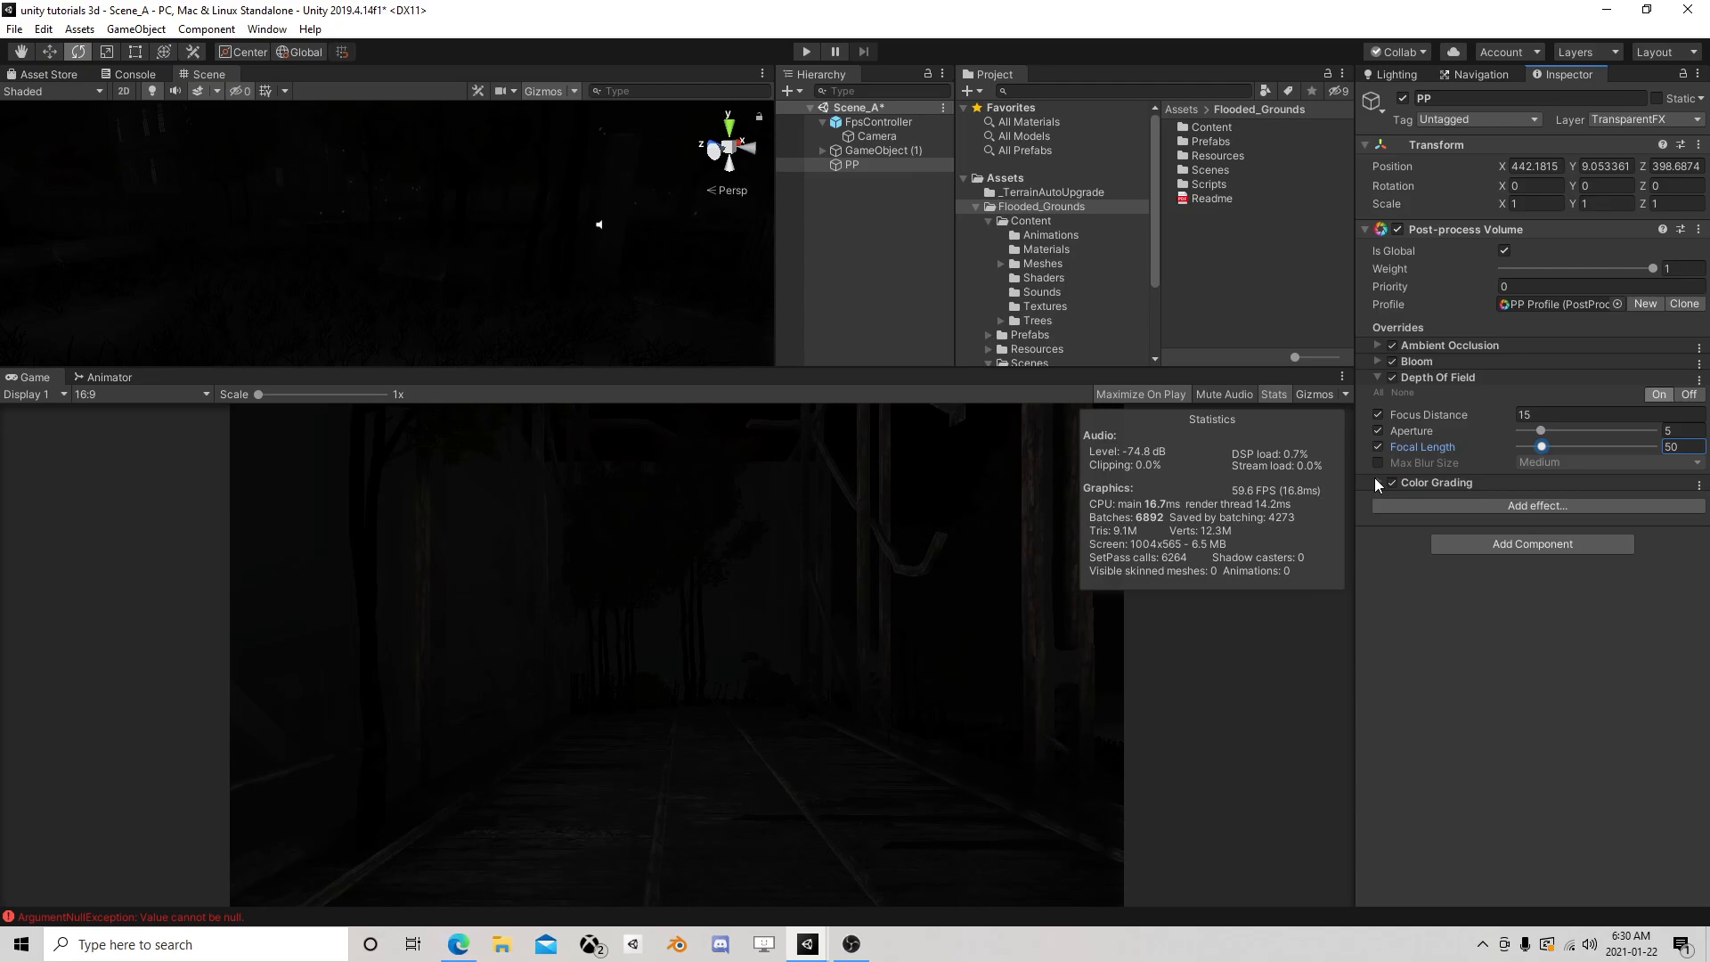
{"action": "left_click", "coordinate": [1377, 519]}
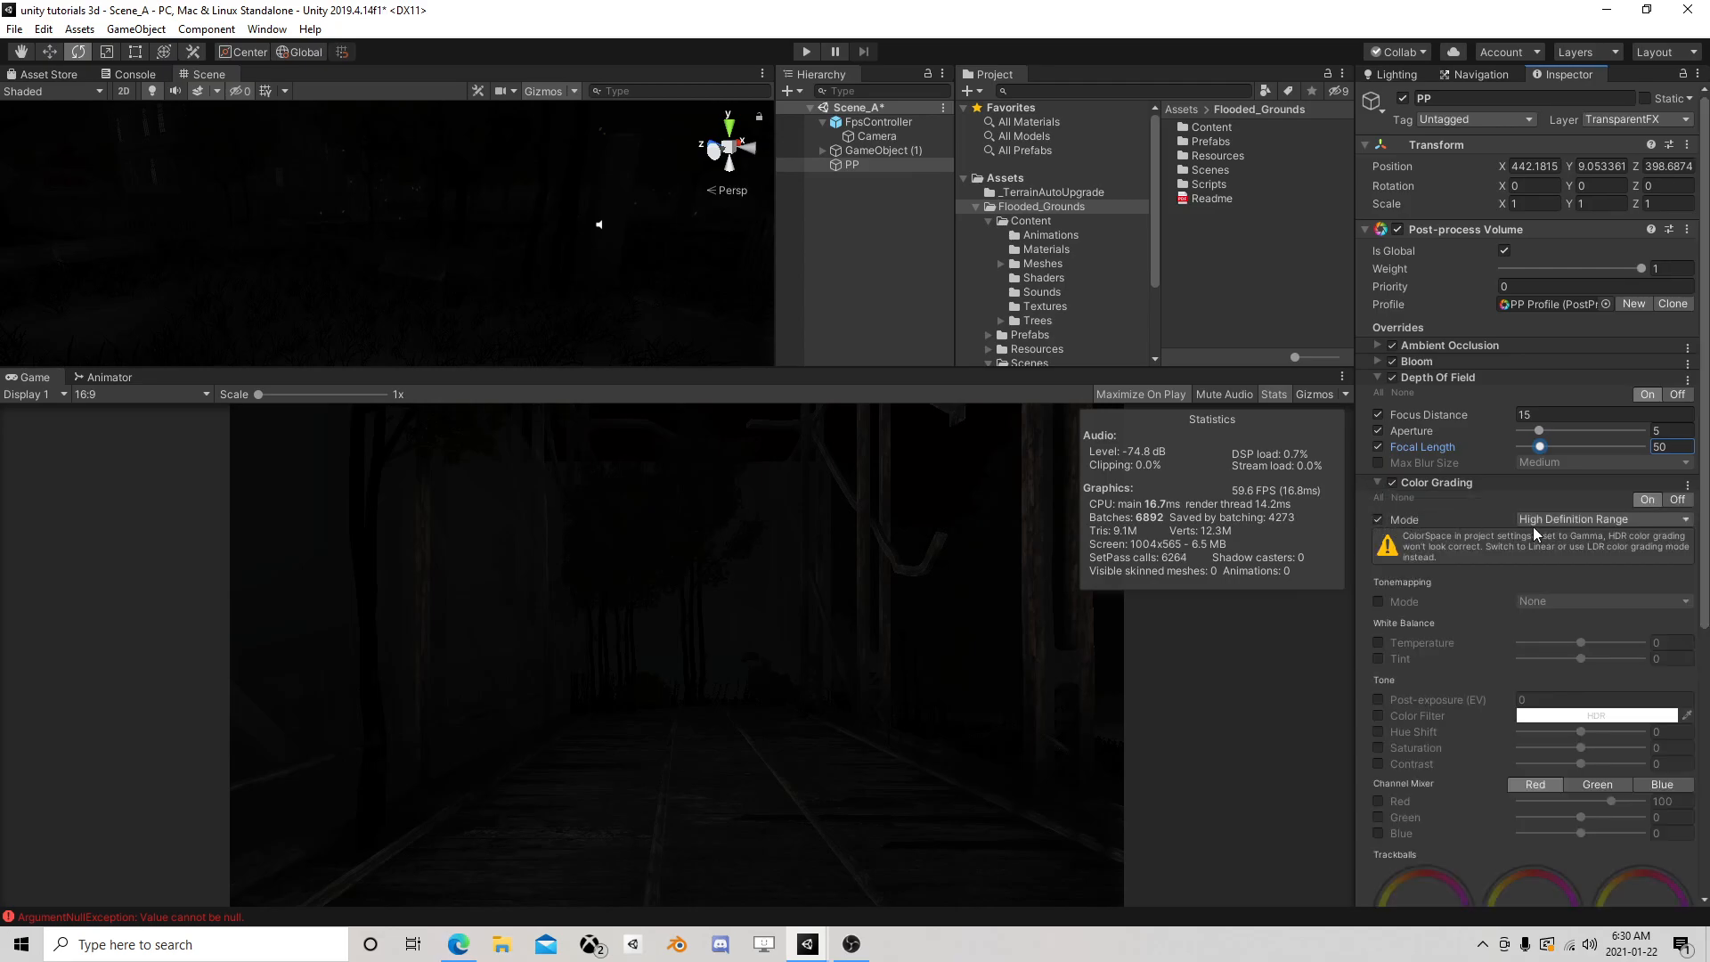
{"action": "left_click", "coordinate": [1569, 519]}
{"action": "left_click", "coordinate": [1581, 540]}
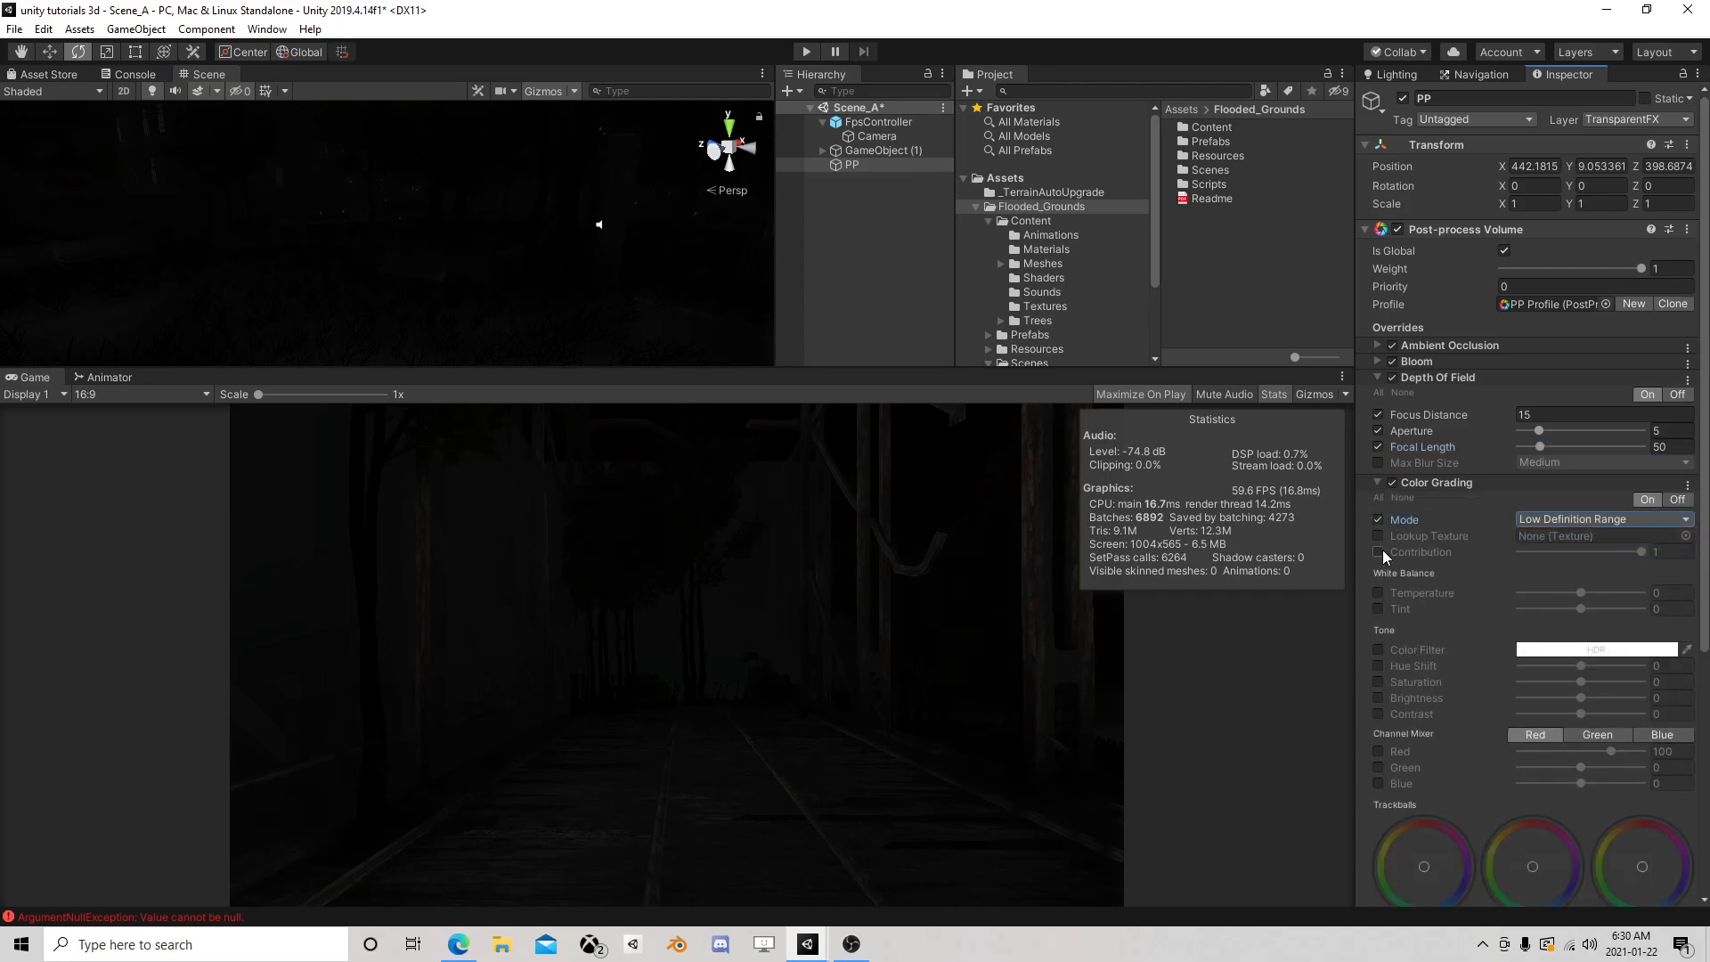
Enable Color Grading's white balance temperature override, set it to -8, and collapse the Color Grading settings
{"action": "left_click", "coordinate": [1378, 592]}
{"action": "left_click", "coordinate": [1660, 593]}
{"action": "left_click_drag", "start_coordinate": [1580, 591], "coordinate": [1572, 592]}
{"action": "left_click_drag", "start_coordinate": [1676, 595], "coordinate": [1663, 594]}
{"action": "type", "text": "8"}
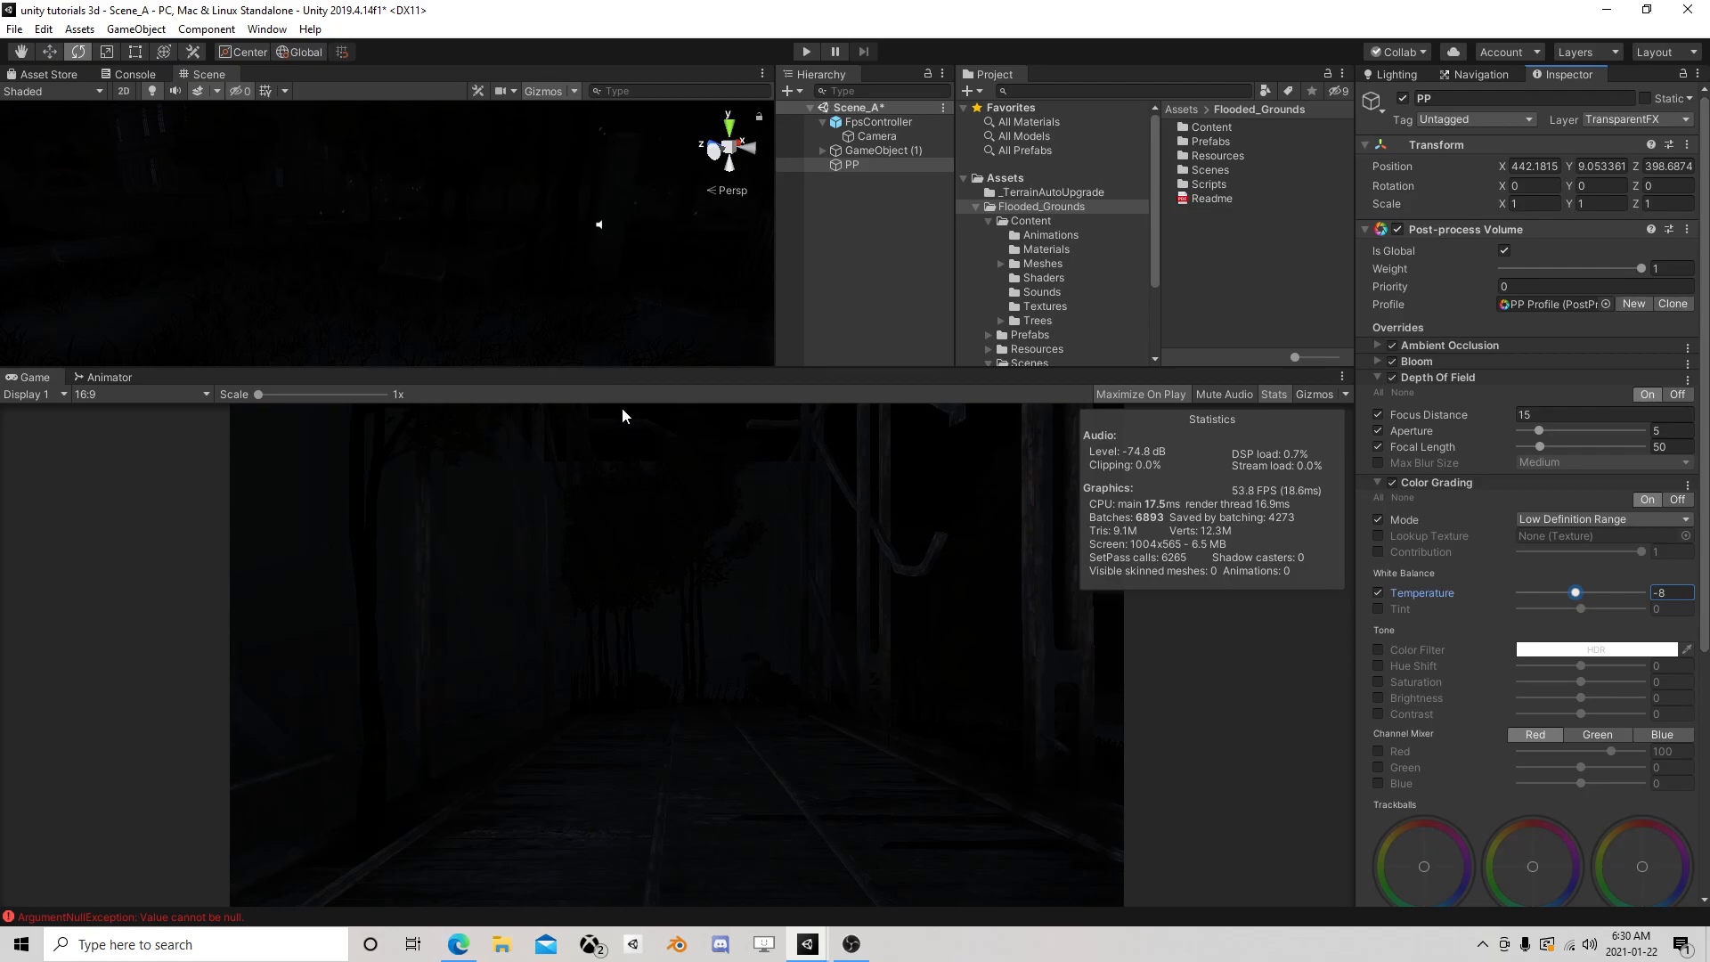
{"action": "right_click_drag", "start_coordinate": [427, 308], "coordinate": [648, 278]}
{"action": "right_click_drag", "start_coordinate": [374, 290], "coordinate": [644, 284]}
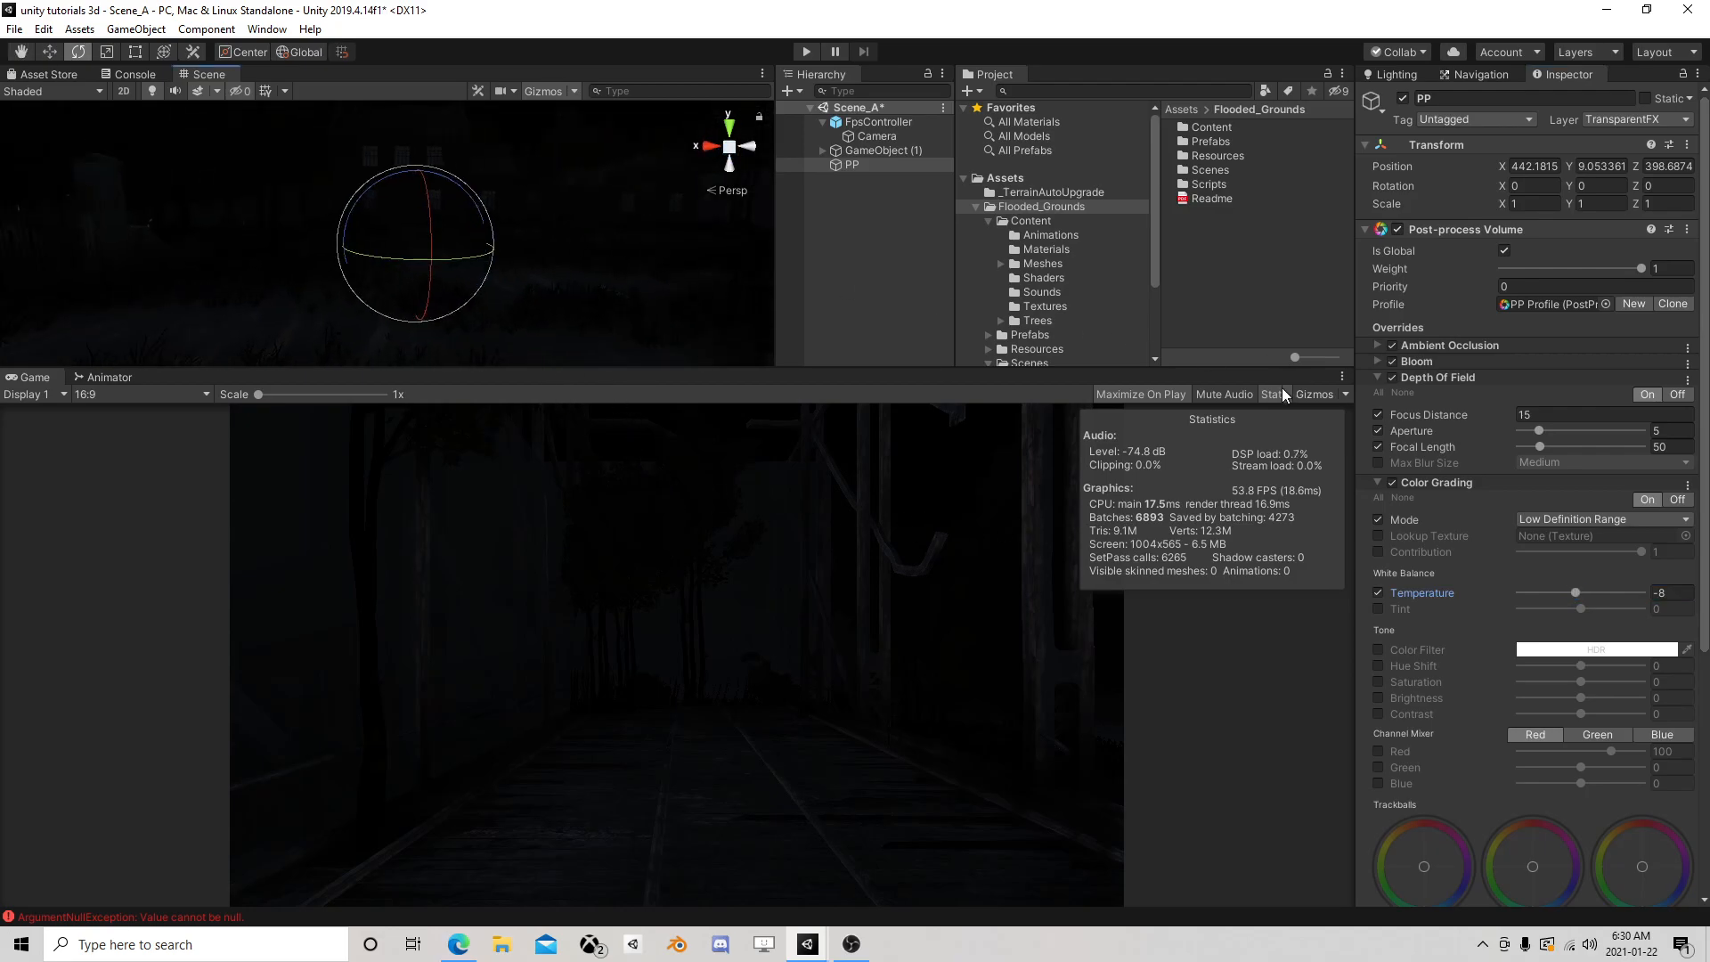
{"action": "left_click", "coordinate": [1377, 482]}
{"action": "left_click", "coordinate": [1418, 506]}
{"action": "mouse_move", "coordinate": [1455, 523]}
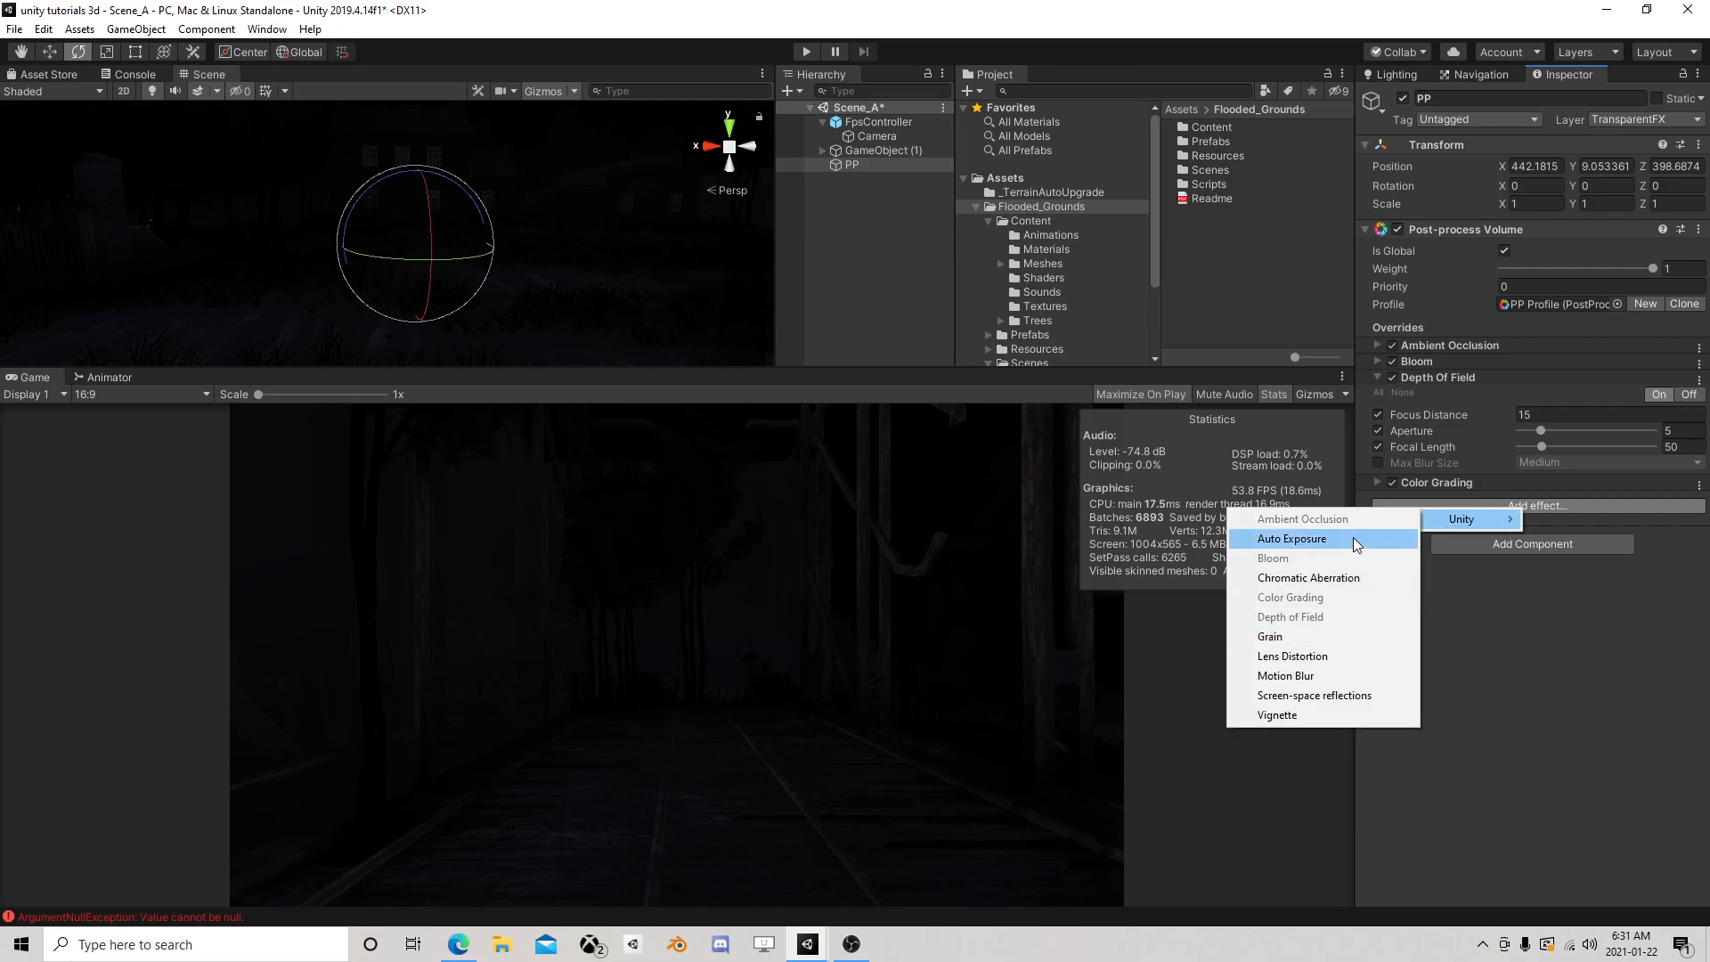
{"action": "left_click", "coordinate": [1525, 701]}
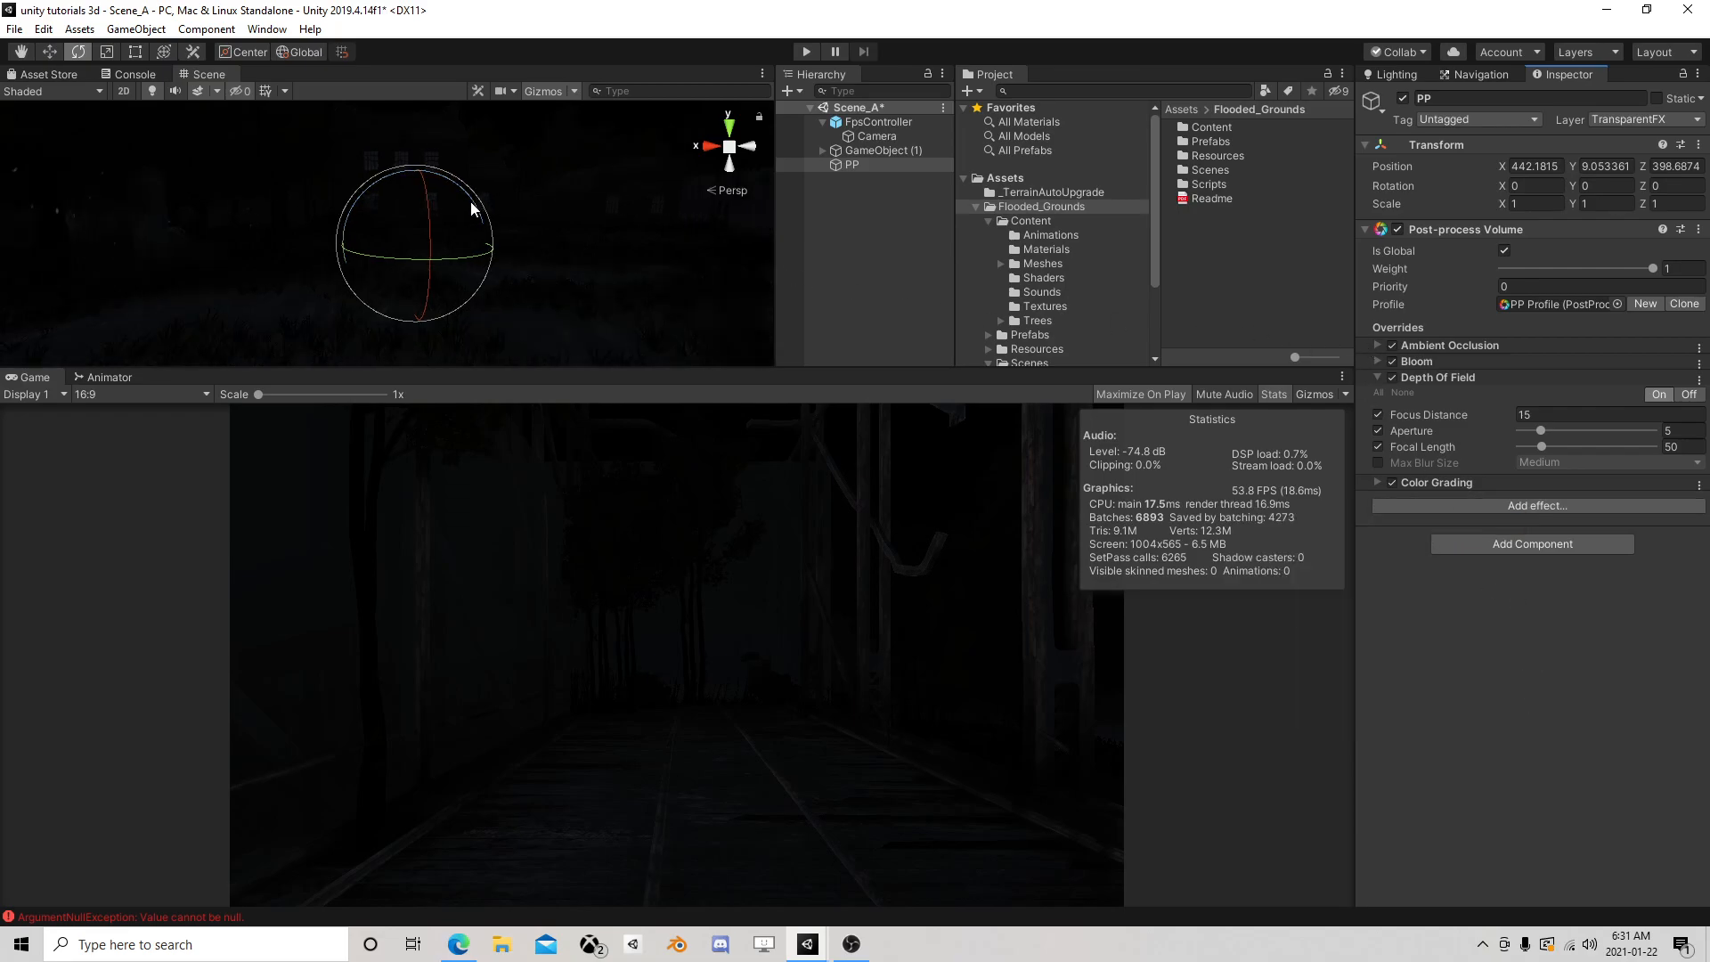
Examine the color-graded night scene from several angles in the Scene view
{"action": "middle_click_drag", "start_coordinate": [453, 247], "coordinate": [473, 259]}
{"action": "right_click_drag", "start_coordinate": [473, 259], "coordinate": [738, 261]}
{"action": "middle_click_drag", "start_coordinate": [448, 304], "coordinate": [483, 323]}
{"action": "scroll", "coordinate": [483, 323], "scroll_direction": "up", "scroll_amount": 4}
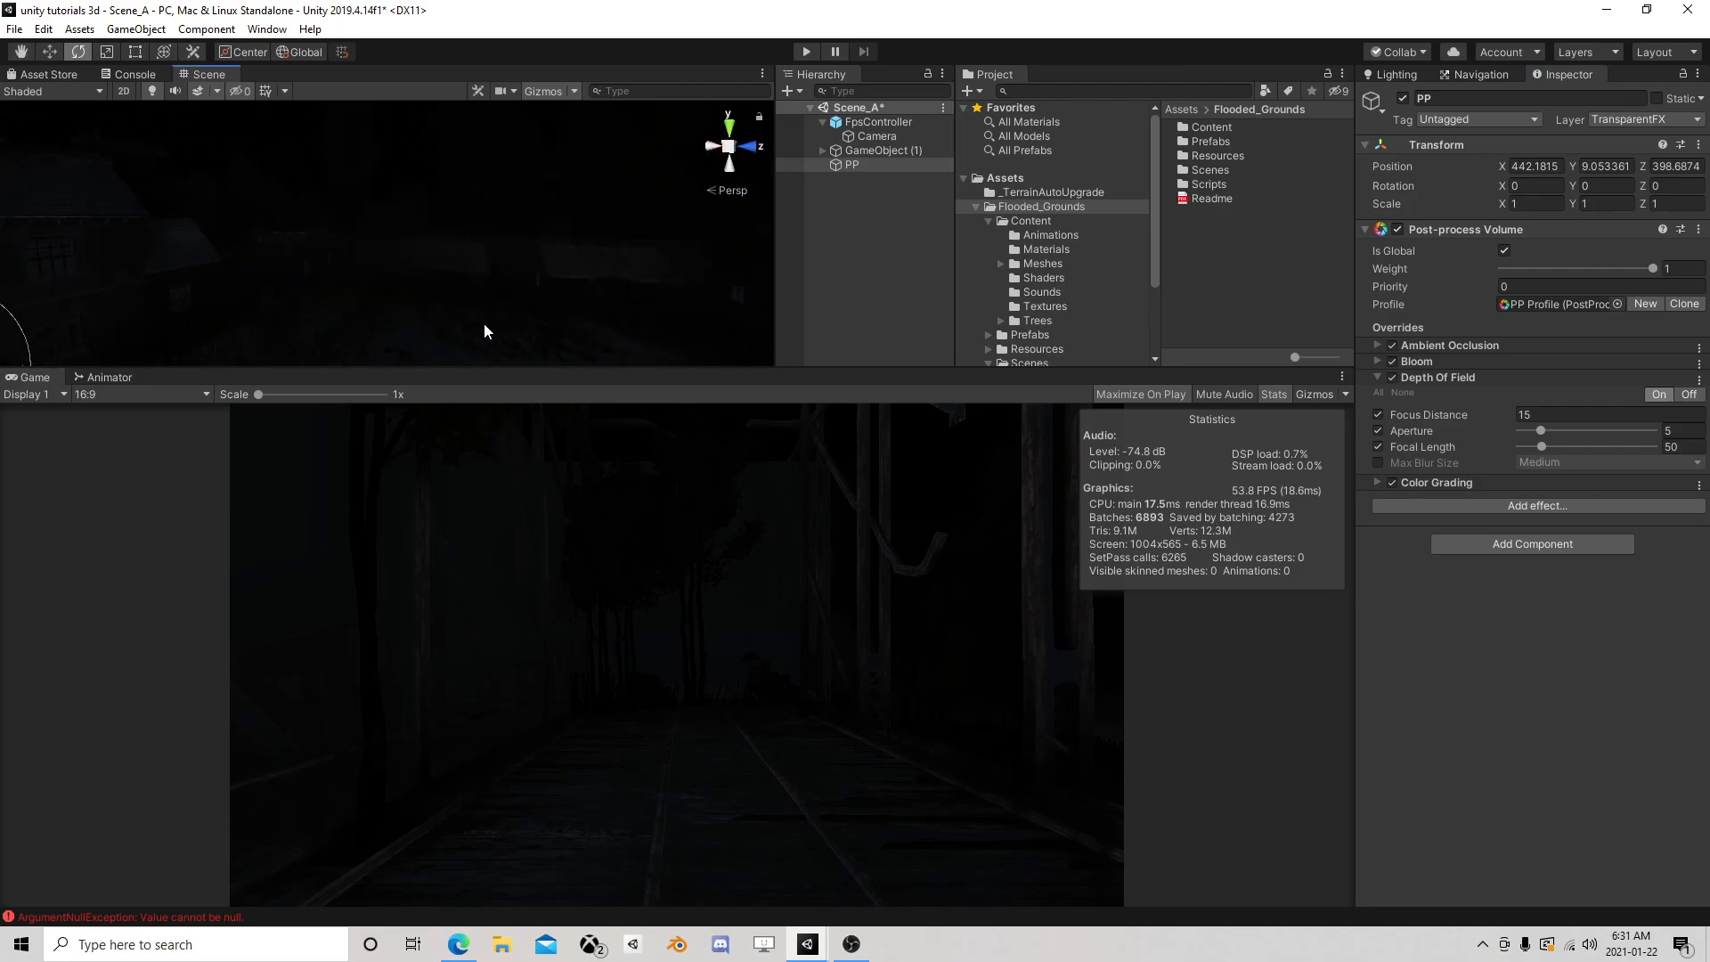
{"action": "right_click_drag", "start_coordinate": [340, 280], "coordinate": [602, 302]}
{"action": "middle_click_drag", "start_coordinate": [603, 302], "coordinate": [401, 189]}
{"action": "right_click_drag", "start_coordinate": [303, 201], "coordinate": [584, 196]}
{"action": "mouse_move", "coordinate": [406, 252]}
{"action": "middle_mouse_down"}
{"action": "mouse_move", "coordinate": [398, 266]}
{"action": "mouse_move", "coordinate": [404, 249]}
{"action": "middle_mouse_up"}
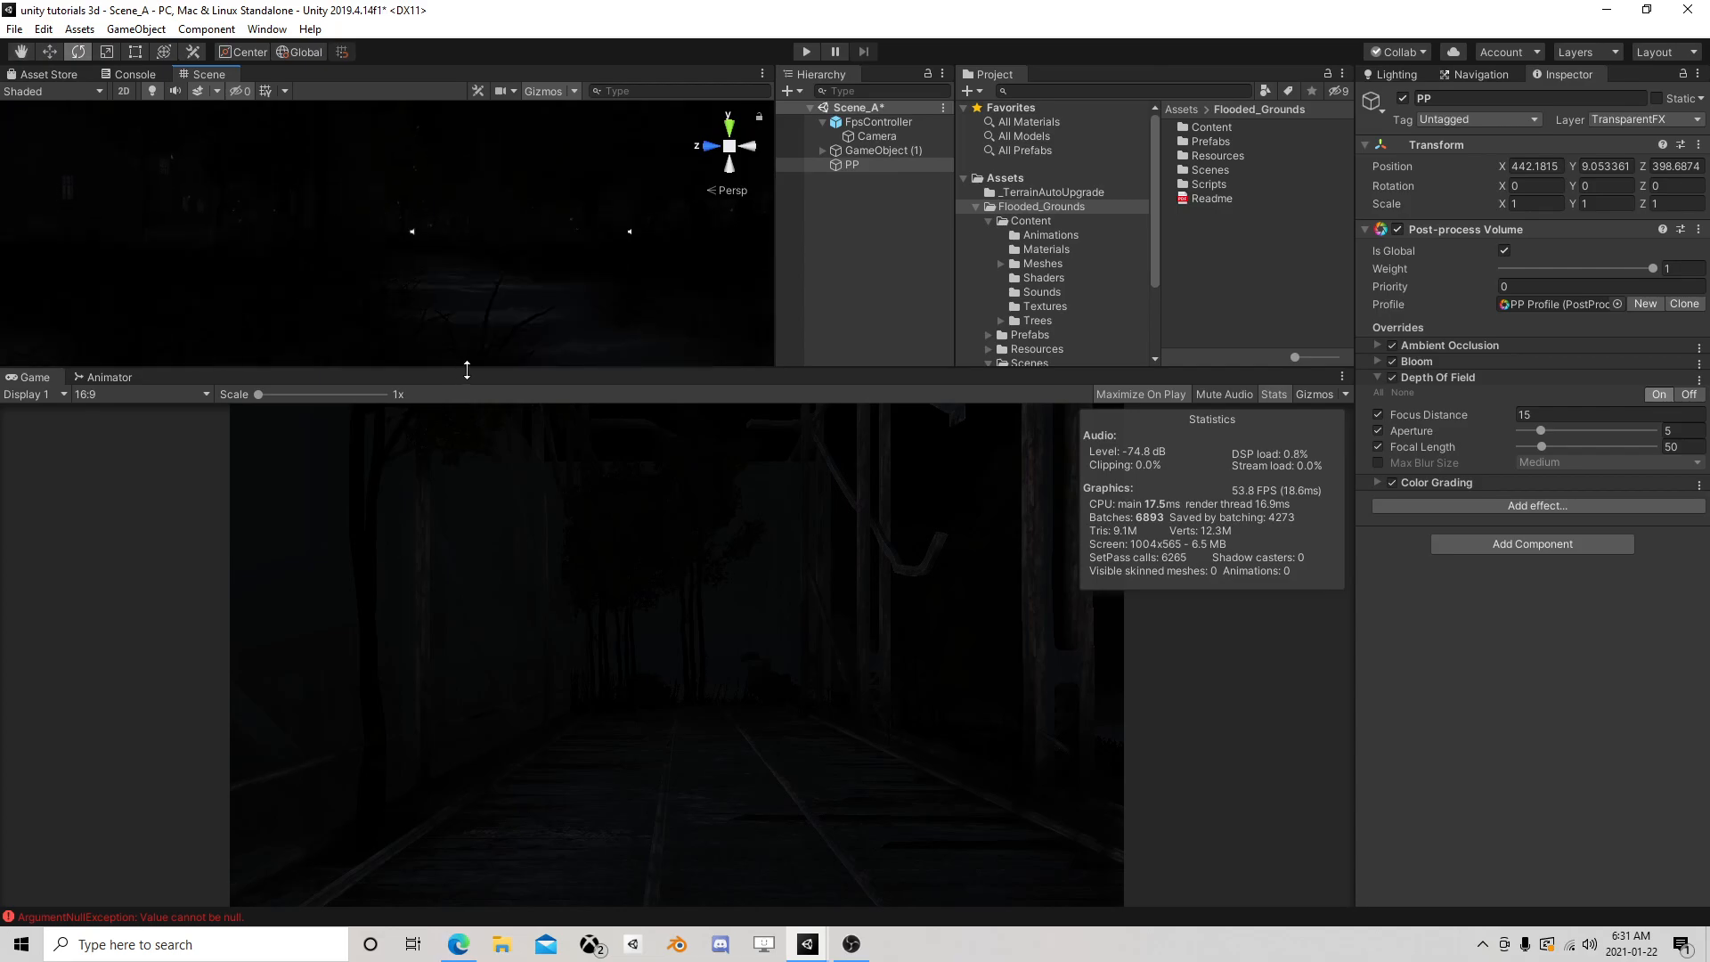
{"action": "right_click_drag", "start_coordinate": [499, 278], "coordinate": [691, 264]}
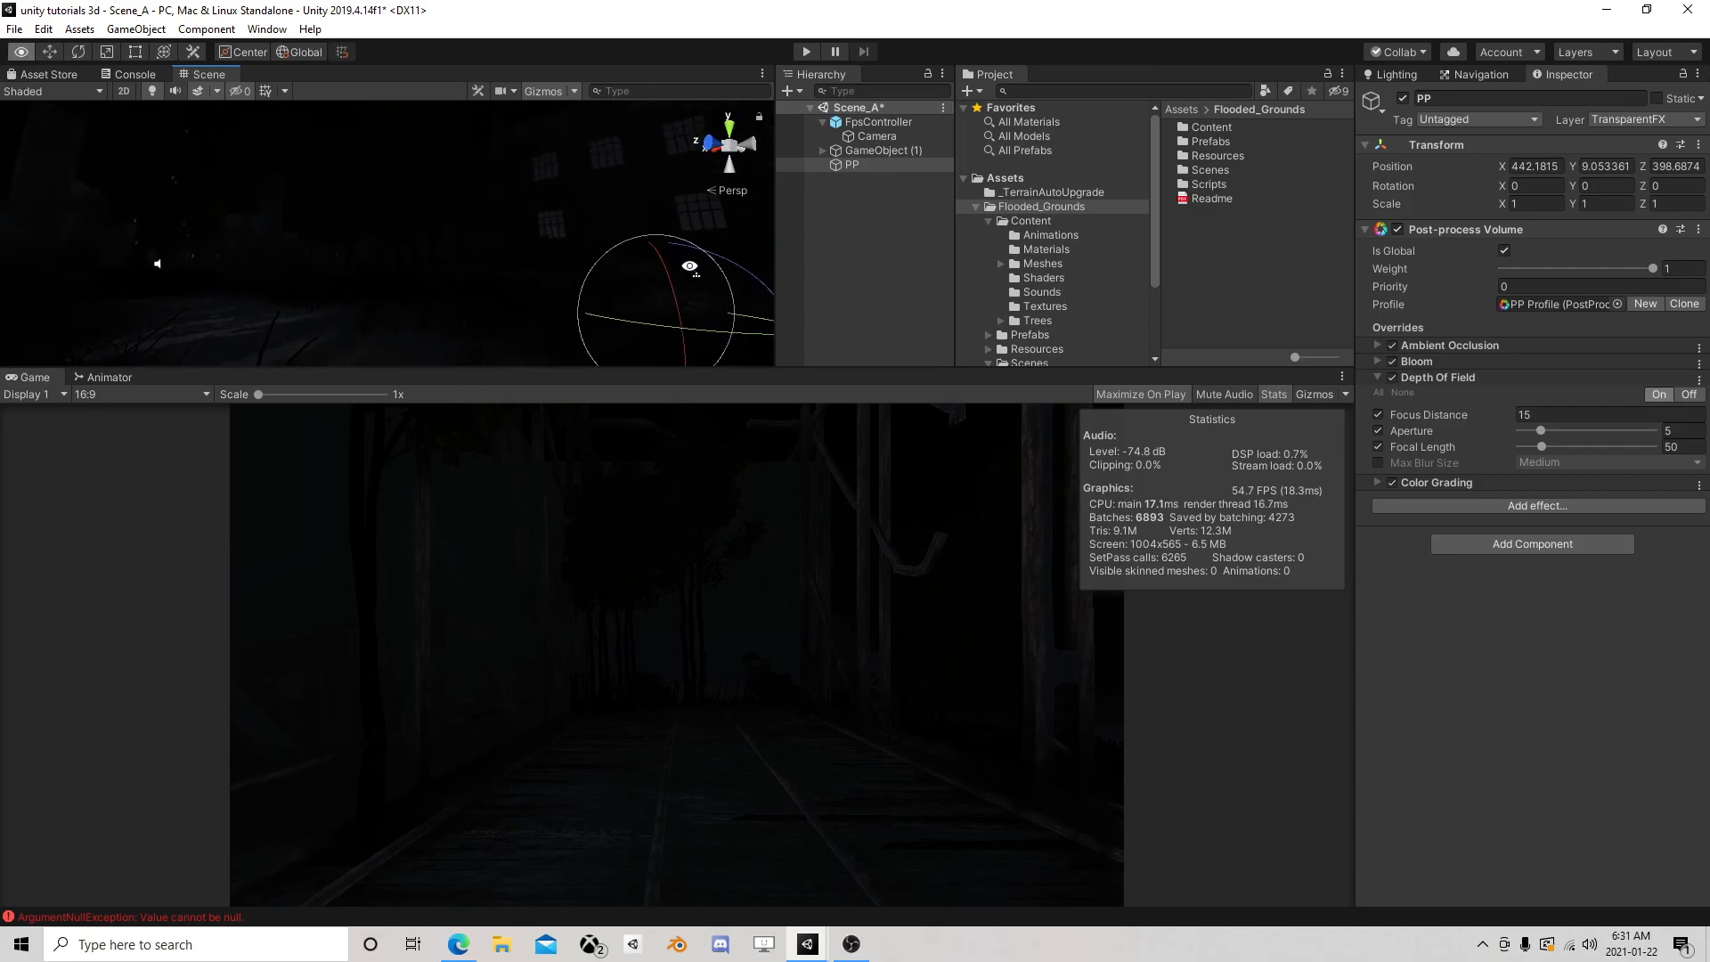
Rotate the FpsController's camera sideways to preview another view, and set its Y rotation back to 0
{"action": "double_click", "coordinate": [873, 132]}
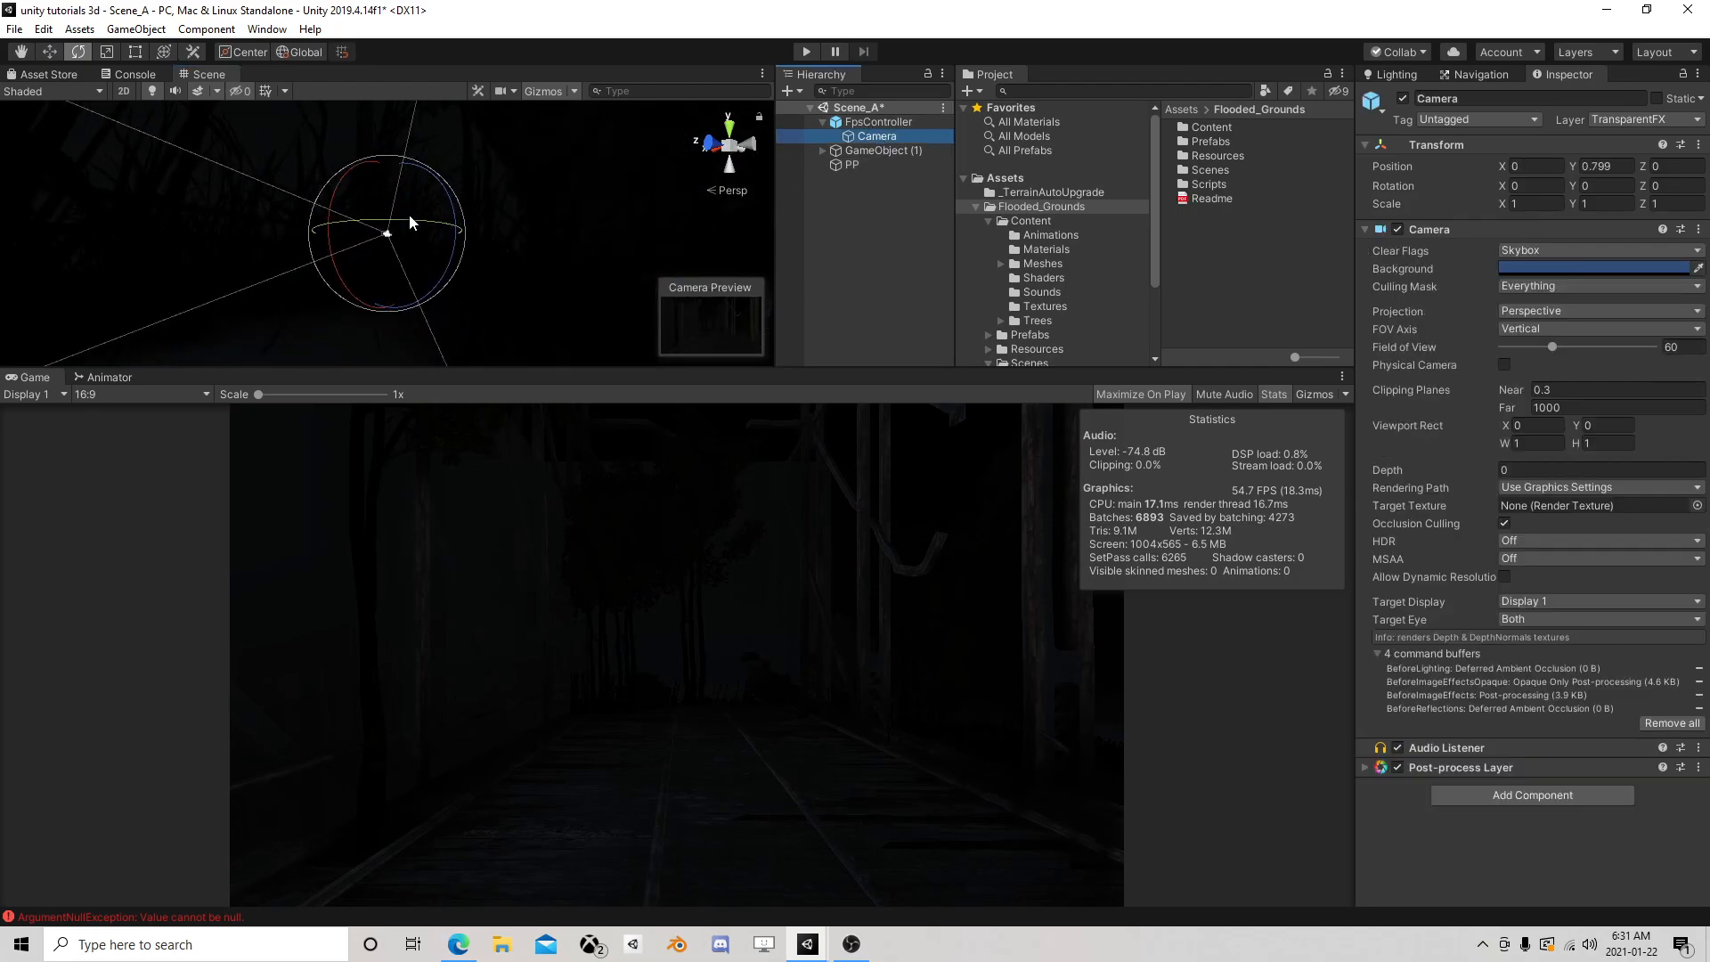
{"action": "left_click_drag", "start_coordinate": [429, 228], "coordinate": [659, 254]}
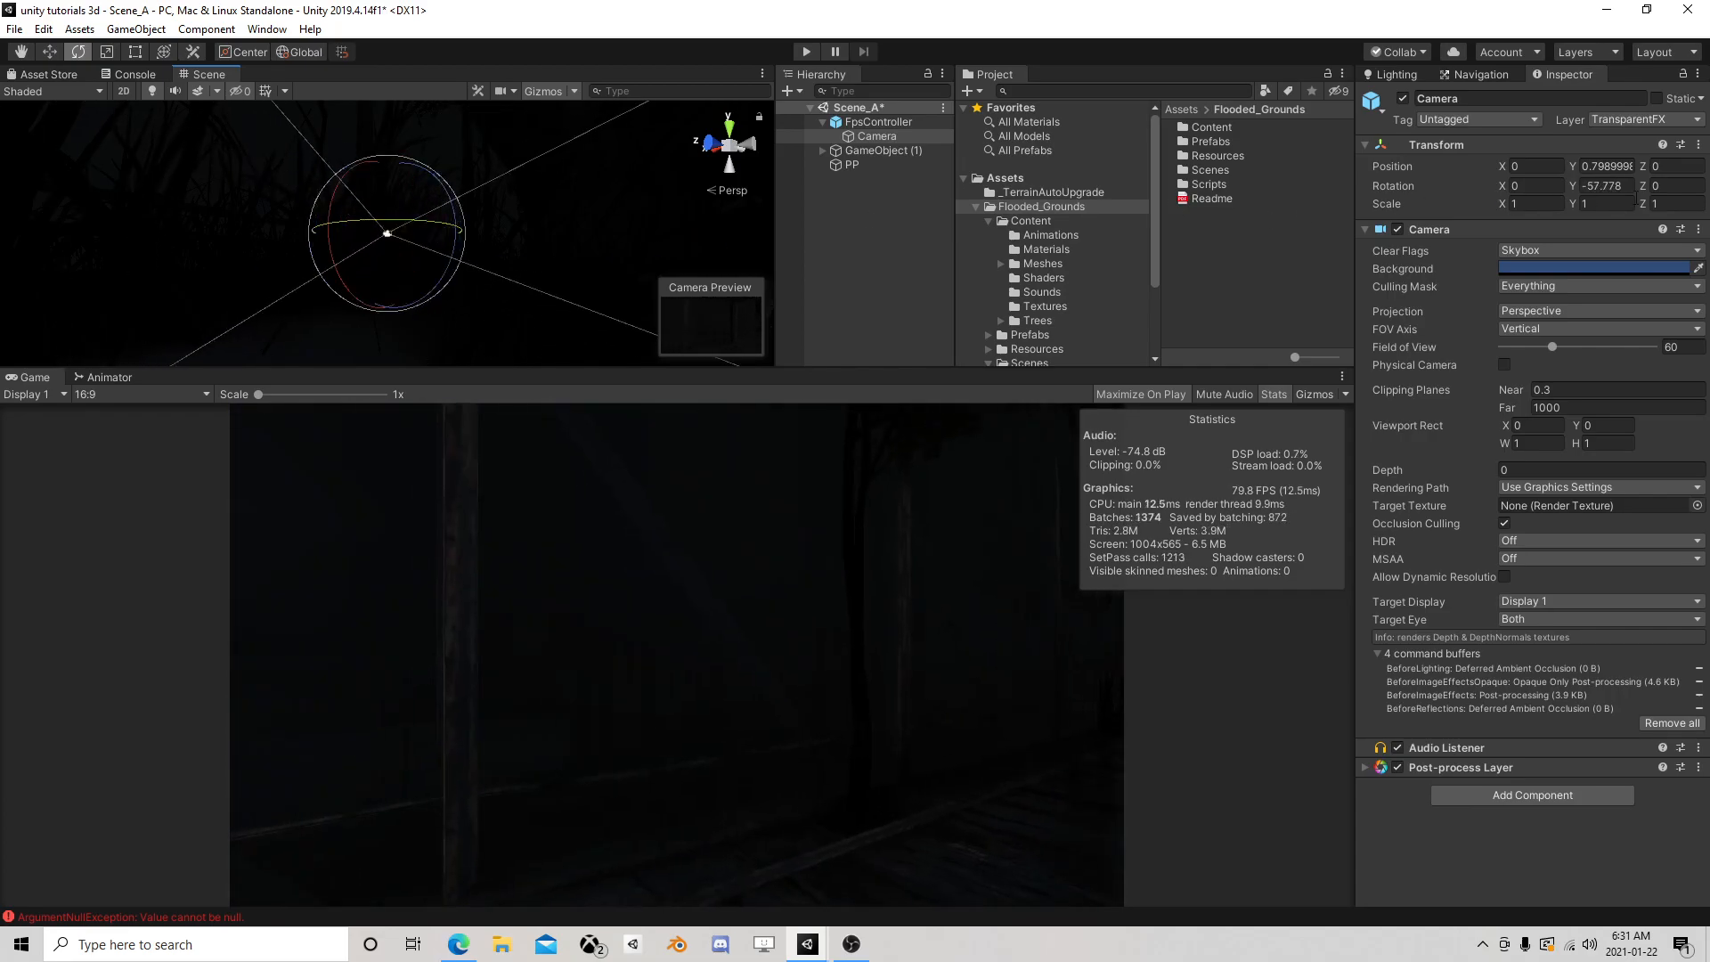
{"action": "left_click", "coordinate": [1625, 188]}
{"action": "type", "text": "0"}
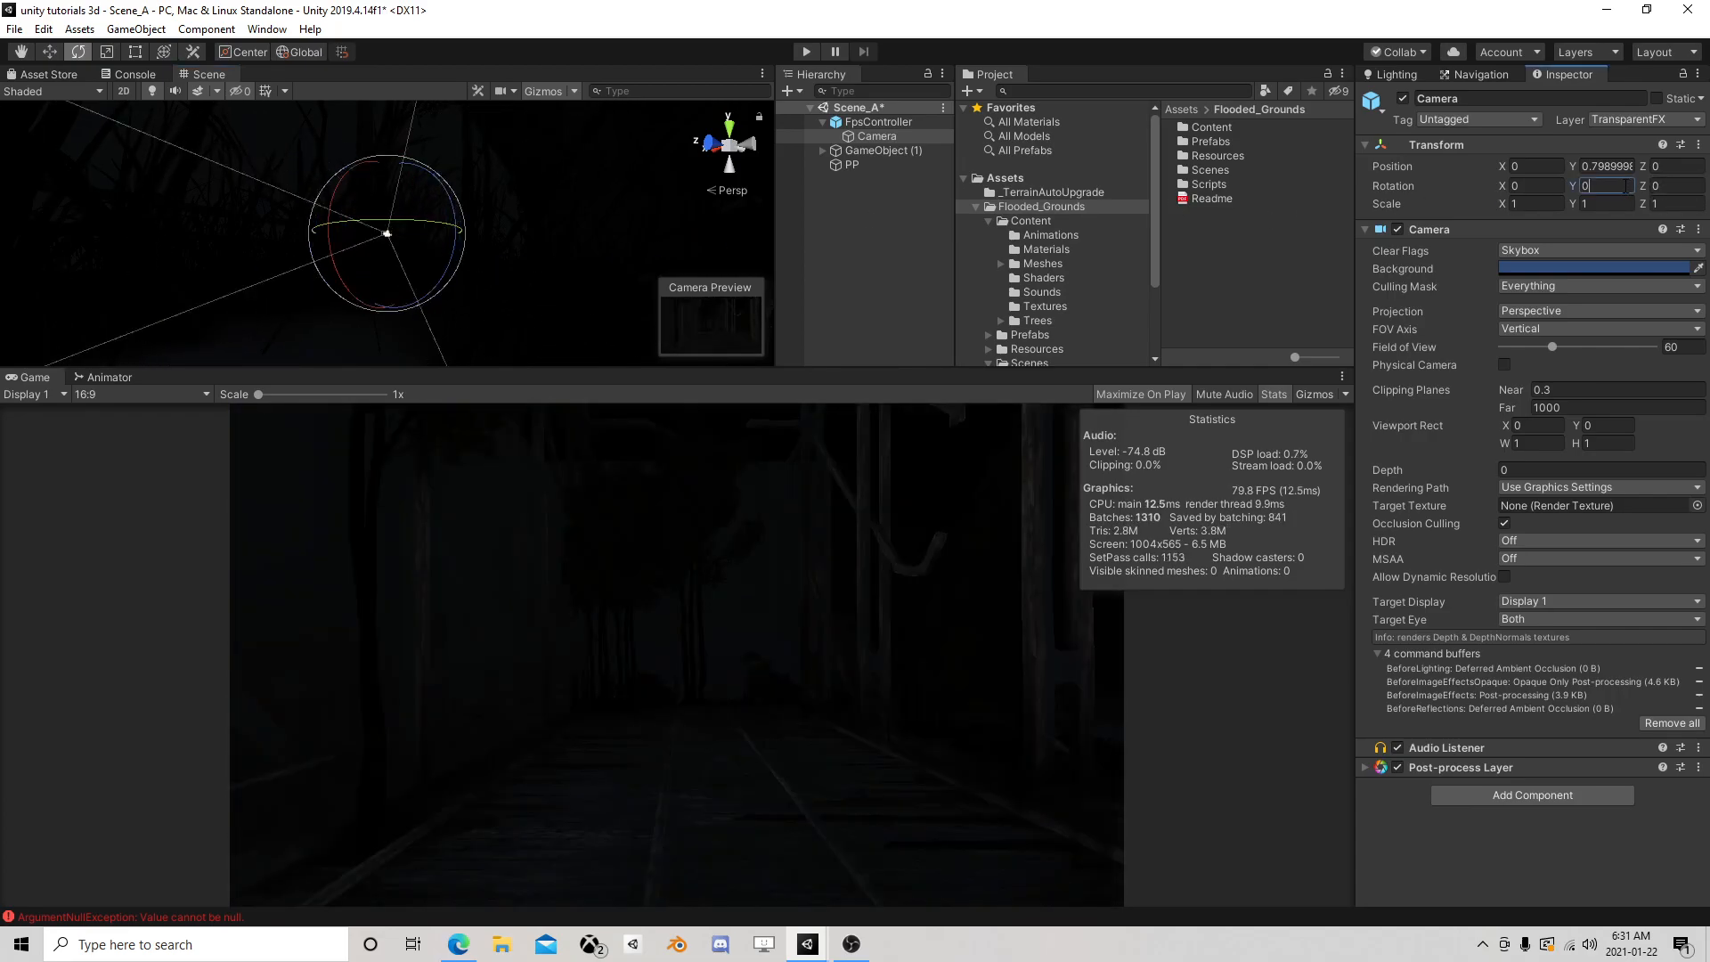
Enlarge the Scene view, frame the FpsController, and turn off the Scene view's effects and scene lighting
{"action": "left_click", "coordinate": [822, 121]}
{"action": "left_click_drag", "start_coordinate": [589, 364], "coordinate": [589, 591]}
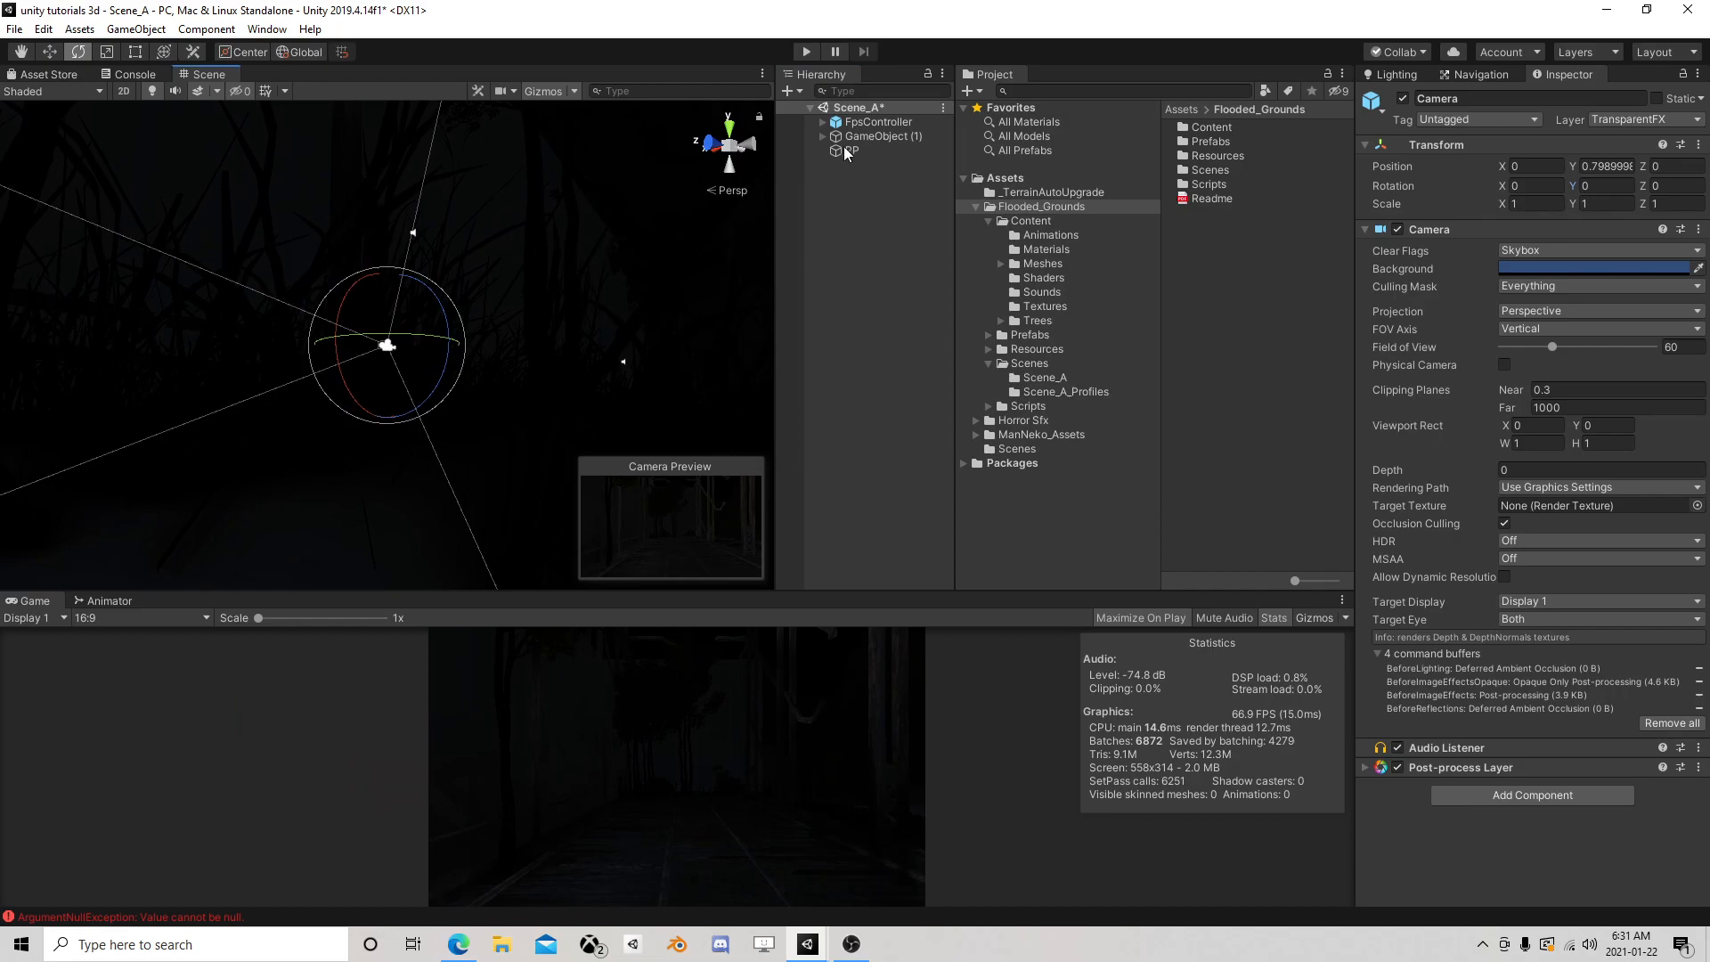
{"action": "double_click", "coordinate": [869, 121]}
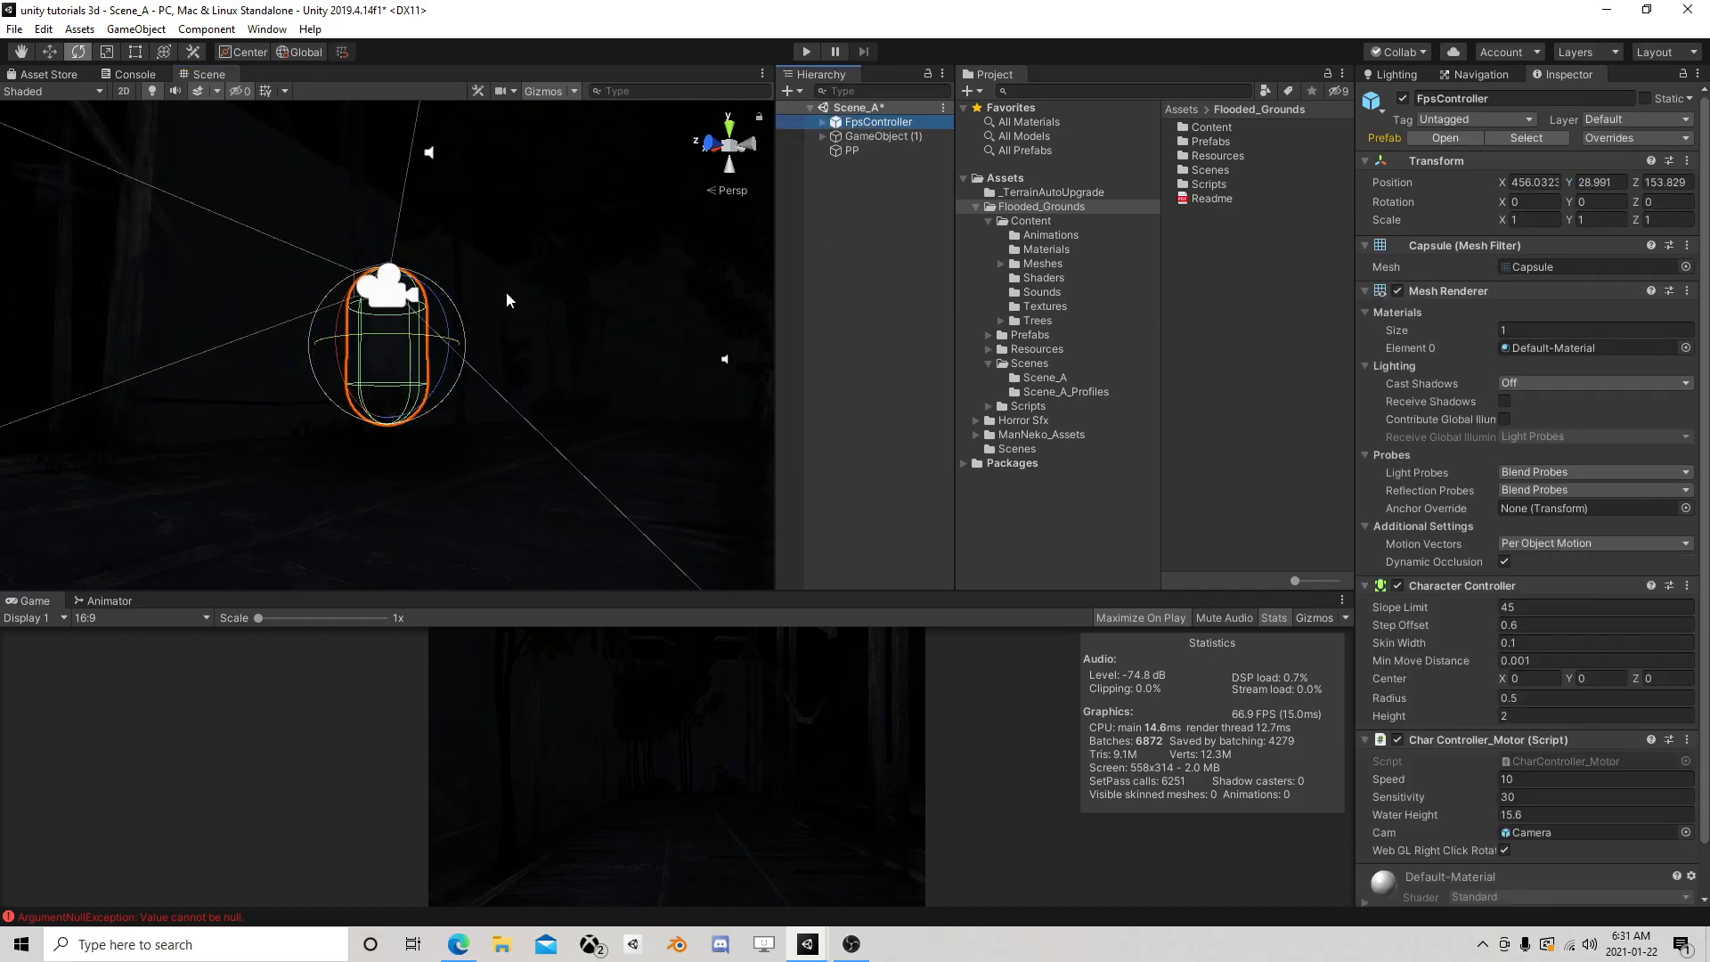
{"action": "scroll", "coordinate": [507, 294], "scroll_direction": "down", "scroll_amount": 7}
{"action": "left_click", "coordinate": [197, 90]}
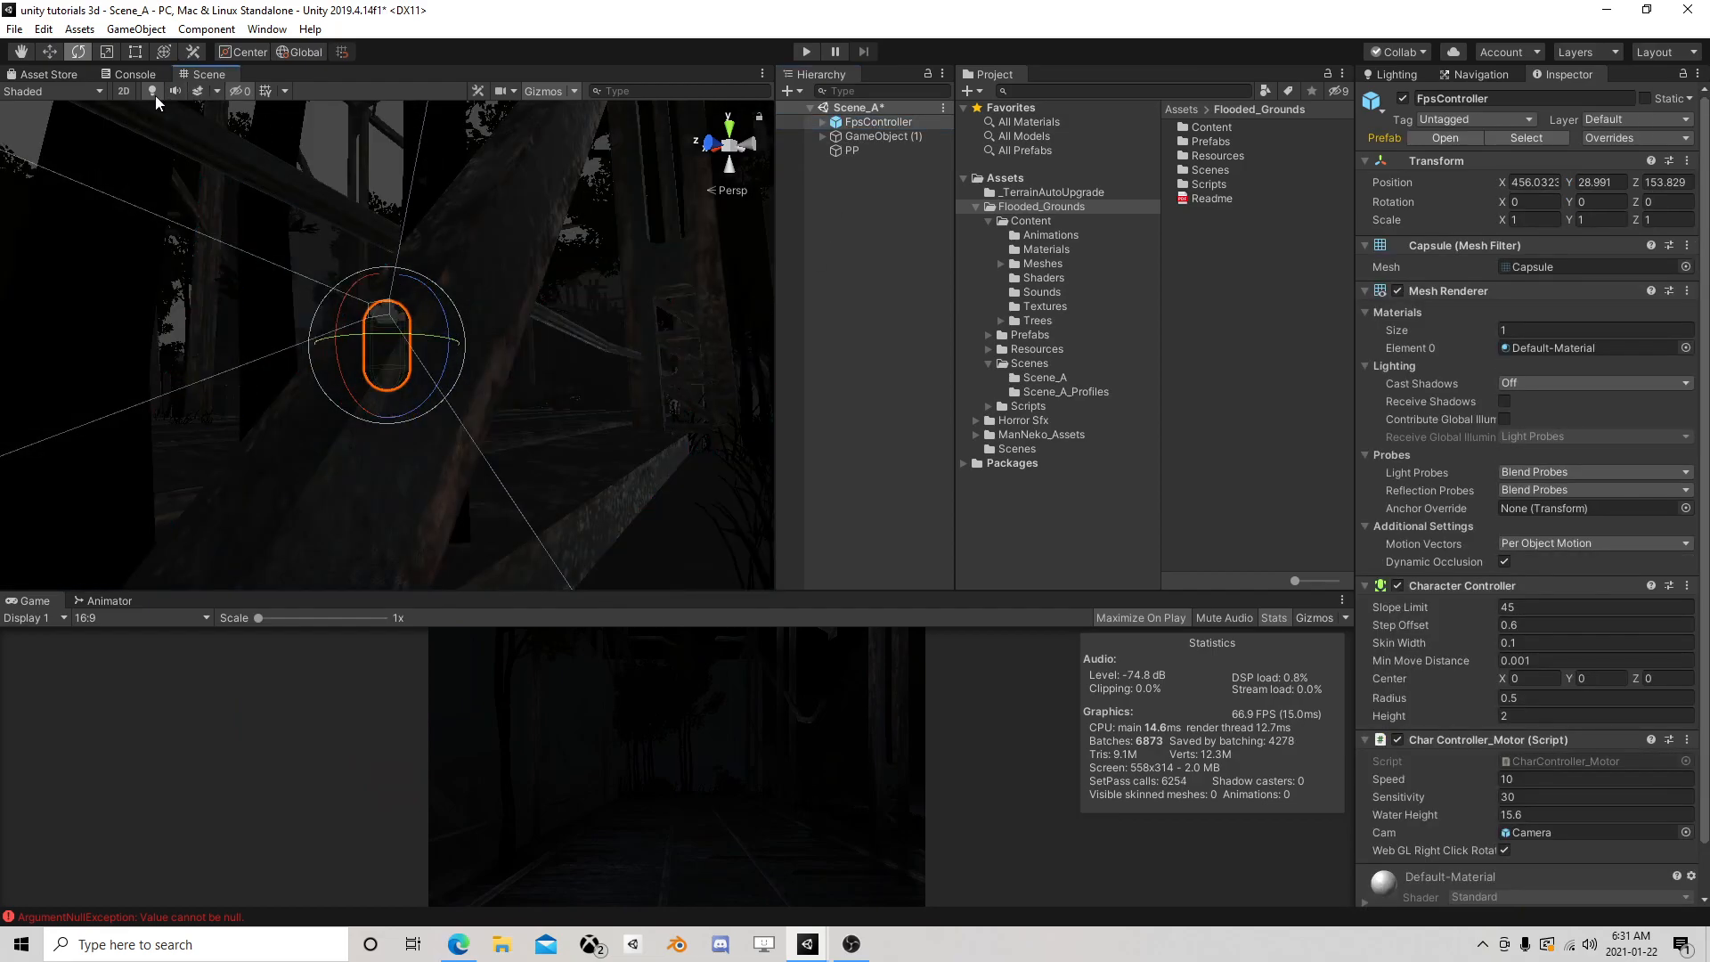
{"action": "left_click", "coordinate": [152, 92]}
Delete the FpsController object from the scene
{"action": "right_click_drag", "start_coordinate": [437, 285], "coordinate": [572, 404]}
{"action": "scroll", "coordinate": [572, 402], "scroll_direction": "down", "scroll_amount": 20}
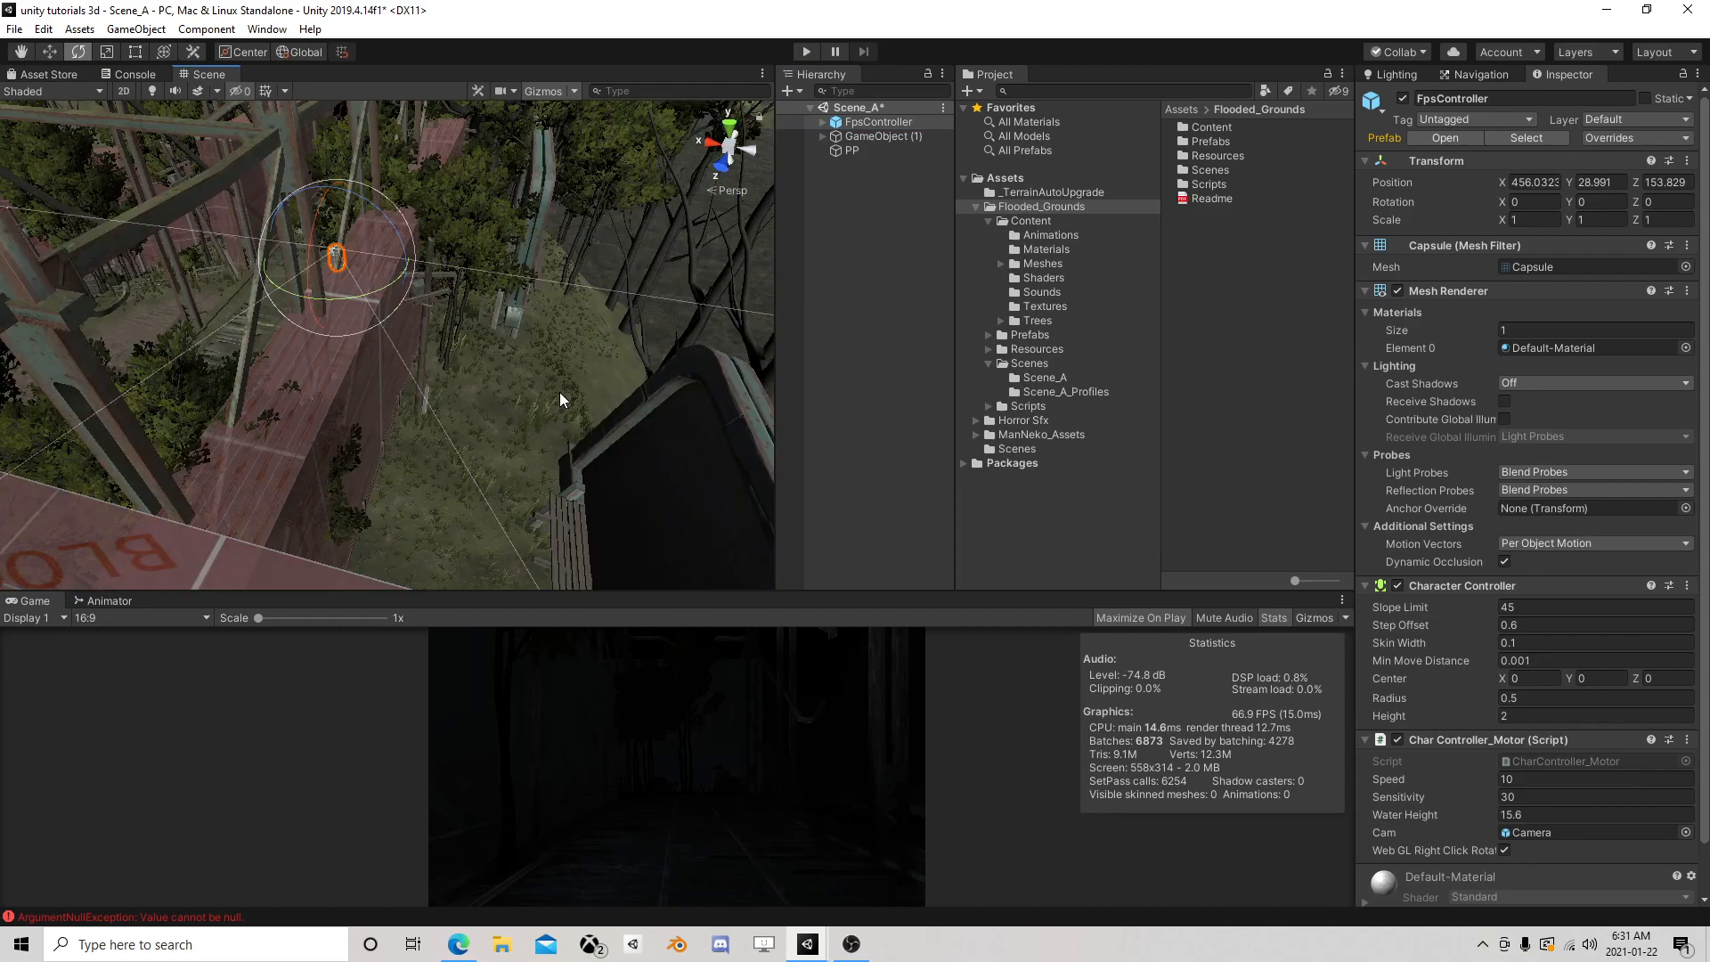
{"action": "scroll", "coordinate": [531, 394], "scroll_direction": "down", "scroll_amount": 8}
{"action": "scroll", "coordinate": [306, 458], "scroll_direction": "down", "scroll_amount": 4}
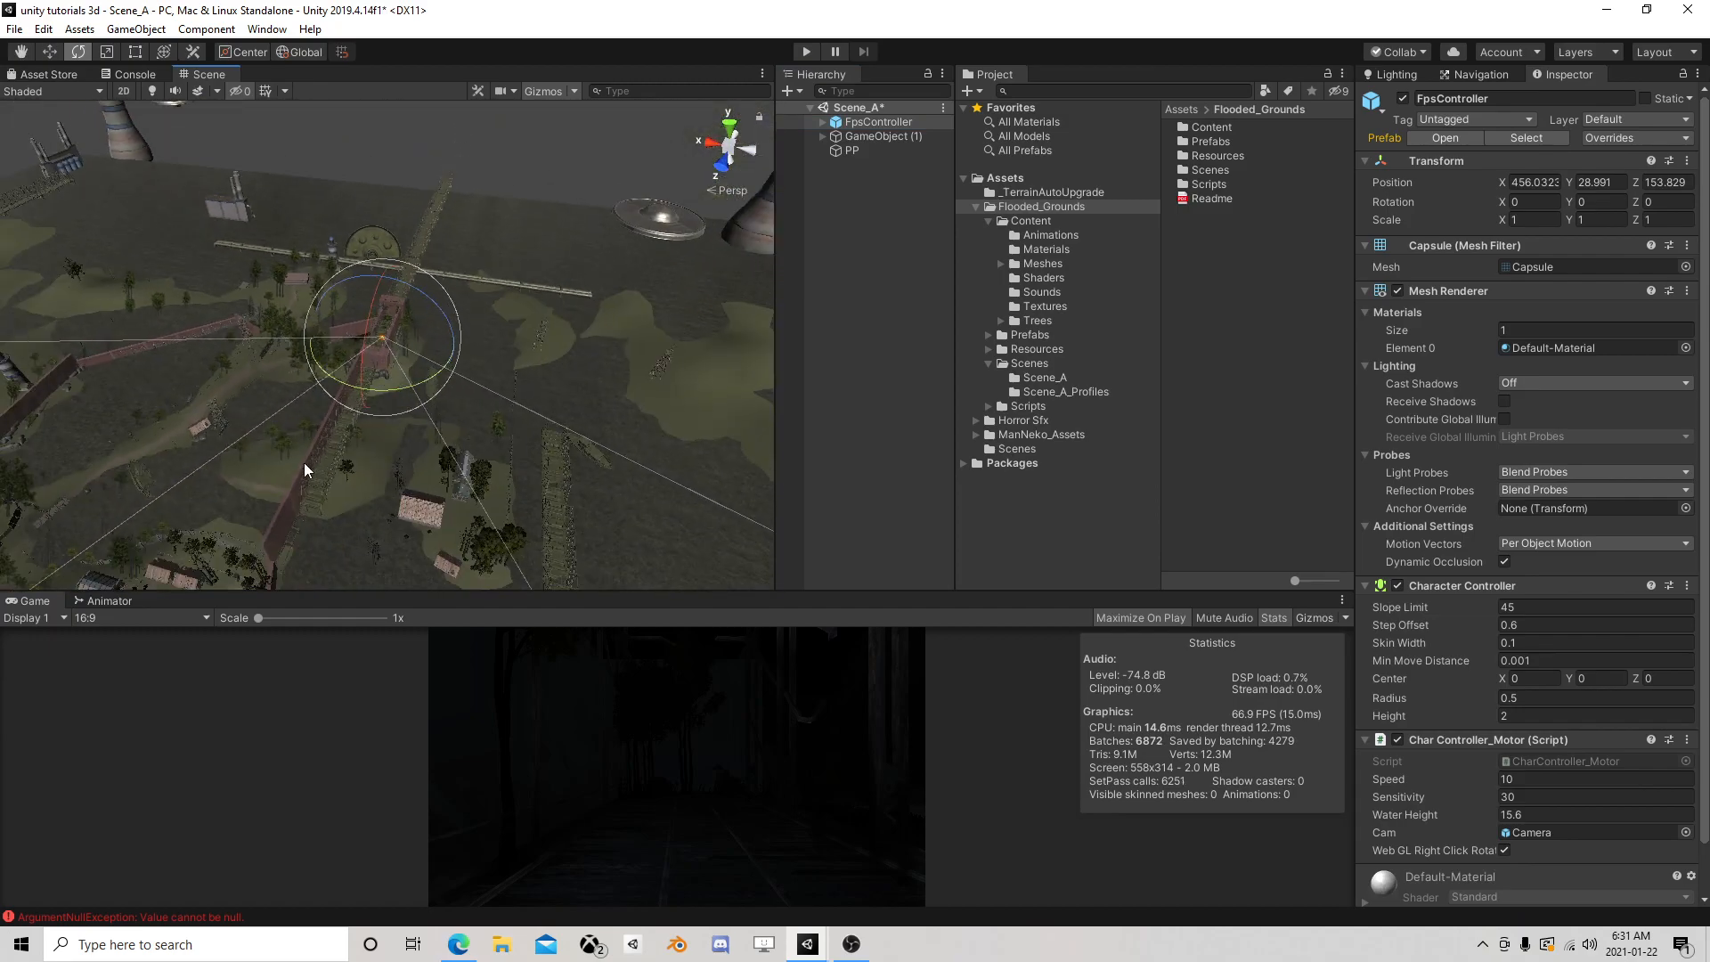
{"action": "middle_click_drag", "start_coordinate": [308, 456], "coordinate": [468, 415]}
{"action": "left_click", "coordinate": [874, 124]}
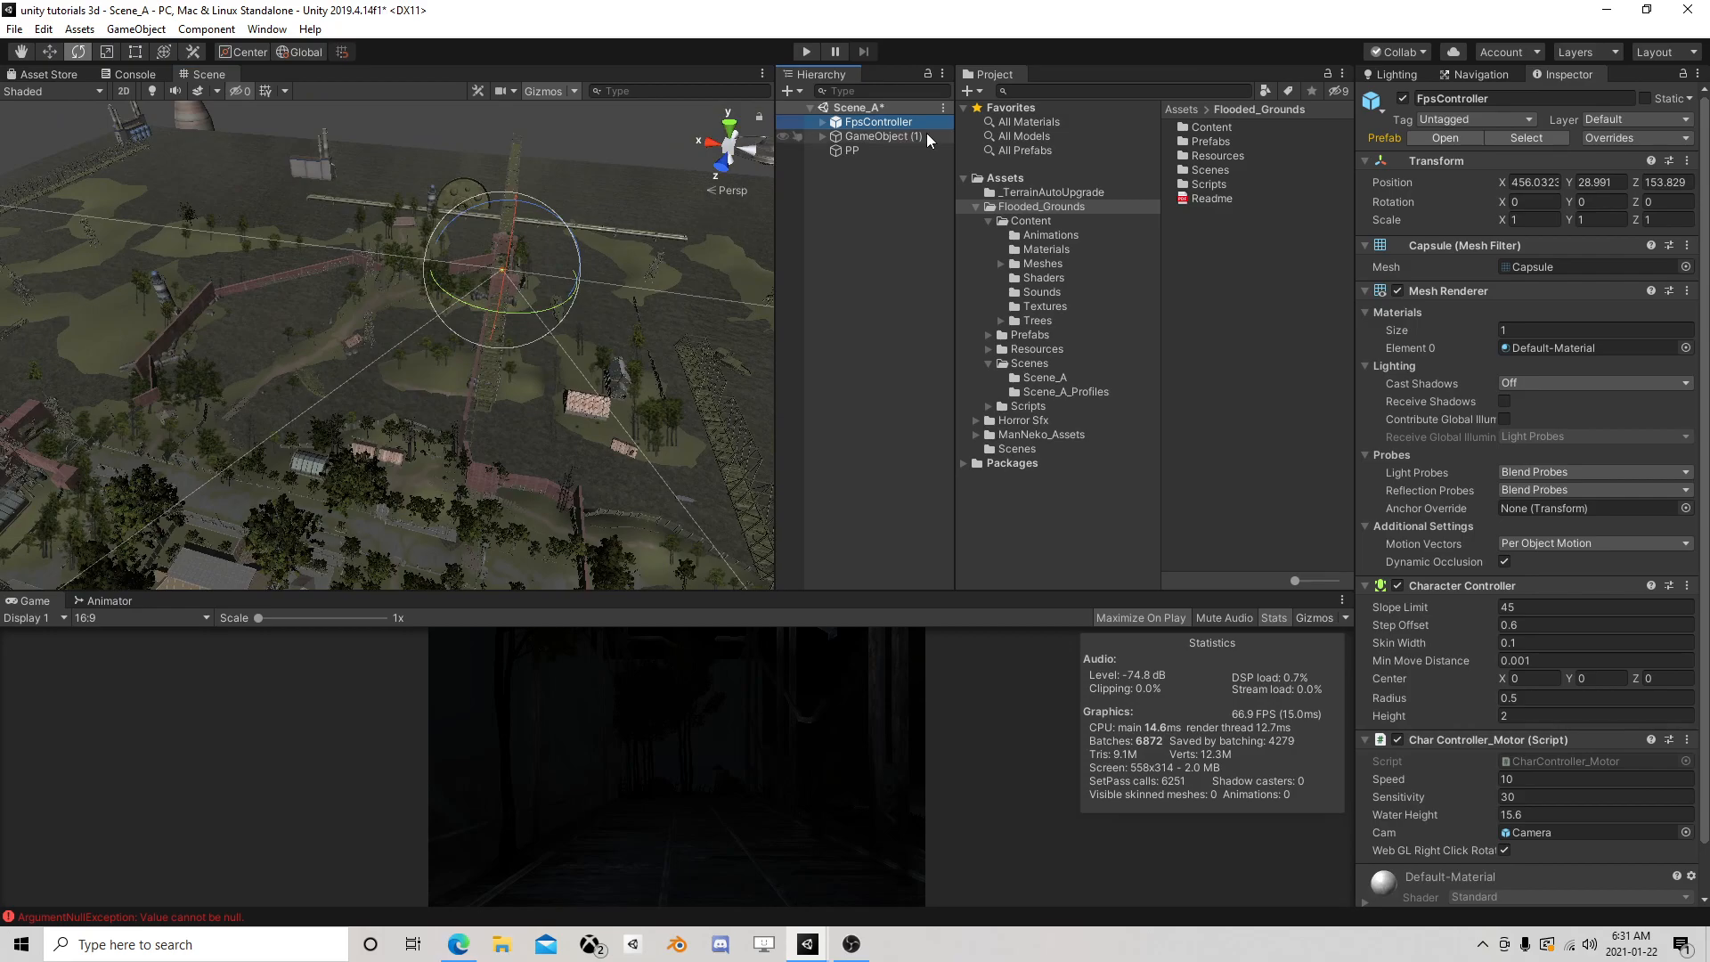
{"action": "key", "text": "Delete"}
Create a capsule in front of the columned mansion's entrance gate
{"action": "middle_click_drag", "start_coordinate": [396, 337], "coordinate": [486, 257]}
{"action": "right_click_drag", "start_coordinate": [487, 256], "coordinate": [706, 337]}
{"action": "right_click_drag", "start_coordinate": [294, 279], "coordinate": [446, 296]}
{"action": "middle_click_drag", "start_coordinate": [258, 392], "coordinate": [465, 299]}
{"action": "scroll", "coordinate": [437, 324], "scroll_direction": "down", "scroll_amount": 3}
{"action": "middle_click_drag", "start_coordinate": [343, 445], "coordinate": [484, 379]}
{"action": "scroll", "coordinate": [485, 383], "scroll_direction": "down", "scroll_amount": 3}
{"action": "scroll", "coordinate": [486, 387], "scroll_direction": "up", "scroll_amount": 8}
{"action": "right_click_drag", "start_coordinate": [403, 344], "coordinate": [526, 294]}
{"action": "middle_click_drag", "start_coordinate": [405, 213], "coordinate": [431, 290]}
{"action": "scroll", "coordinate": [420, 275], "scroll_direction": "up", "scroll_amount": 3}
{"action": "scroll", "coordinate": [419, 276], "scroll_direction": "down", "scroll_amount": 5}
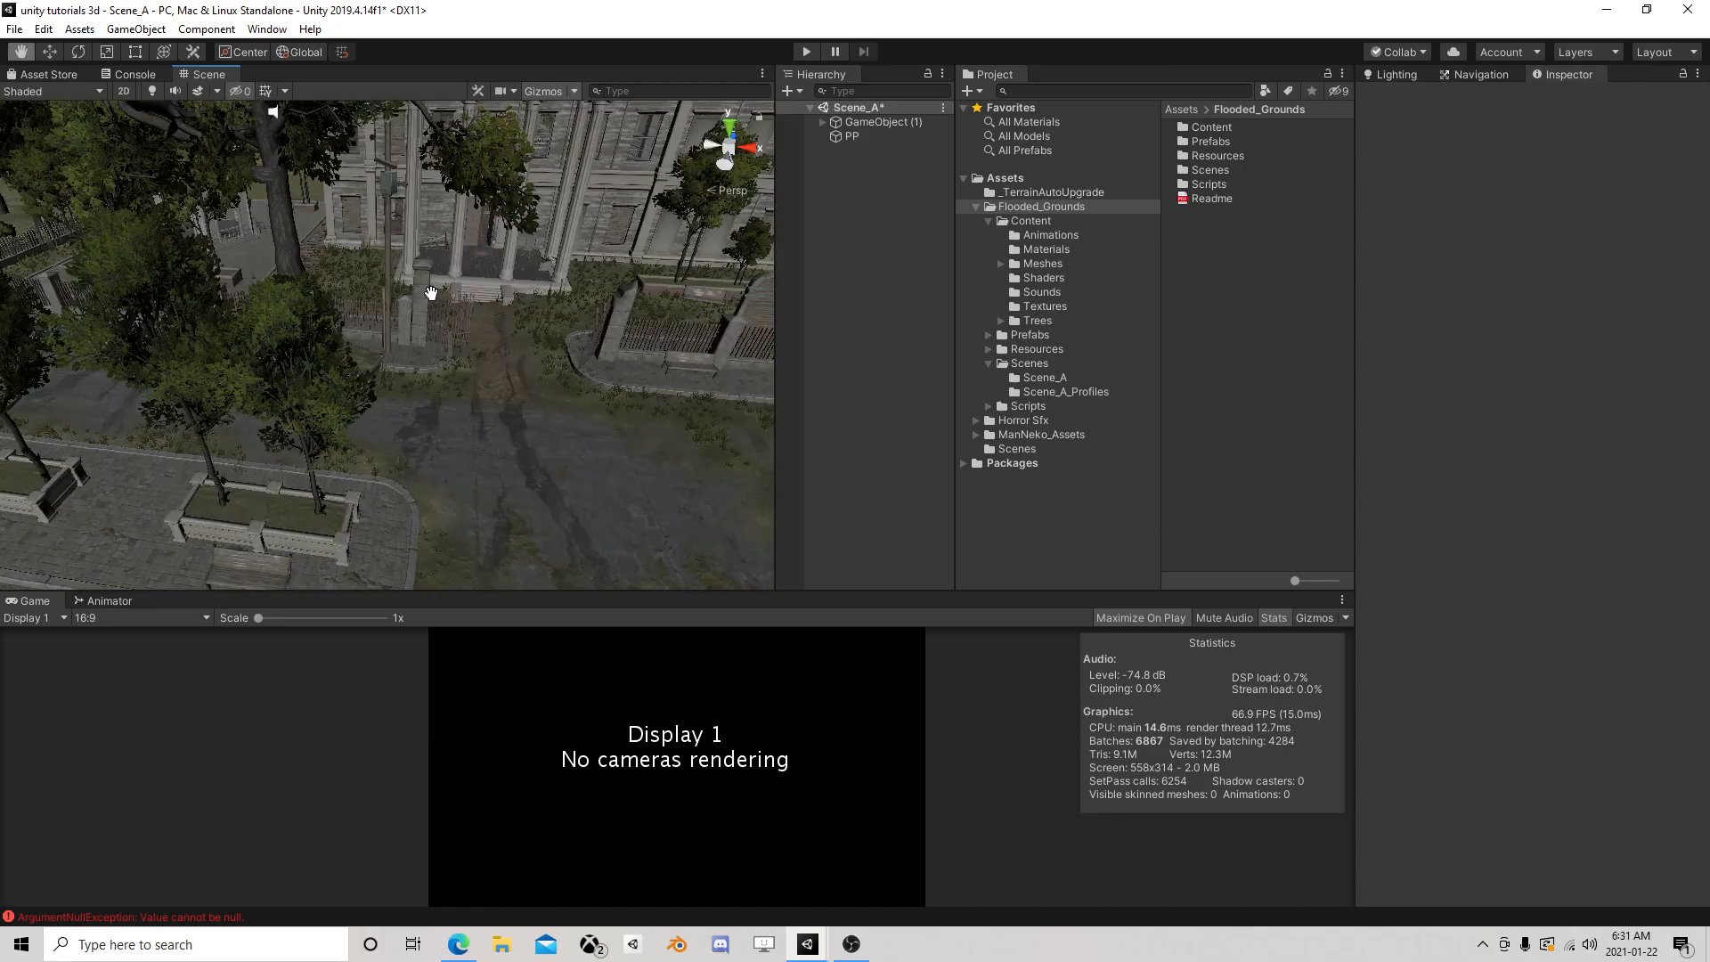
{"action": "scroll", "coordinate": [495, 417], "scroll_direction": "up", "scroll_amount": 3}
{"action": "scroll", "coordinate": [495, 417], "scroll_direction": "up", "scroll_amount": 3}
{"action": "right_click_drag", "start_coordinate": [477, 417], "coordinate": [491, 357]}
{"action": "scroll", "coordinate": [493, 445], "scroll_direction": "up", "scroll_amount": 3}
{"action": "middle_click_drag", "start_coordinate": [491, 448], "coordinate": [455, 313]}
{"action": "scroll", "coordinate": [464, 414], "scroll_direction": "up", "scroll_amount": 1}
{"action": "middle_click_drag", "start_coordinate": [463, 418], "coordinate": [464, 525]}
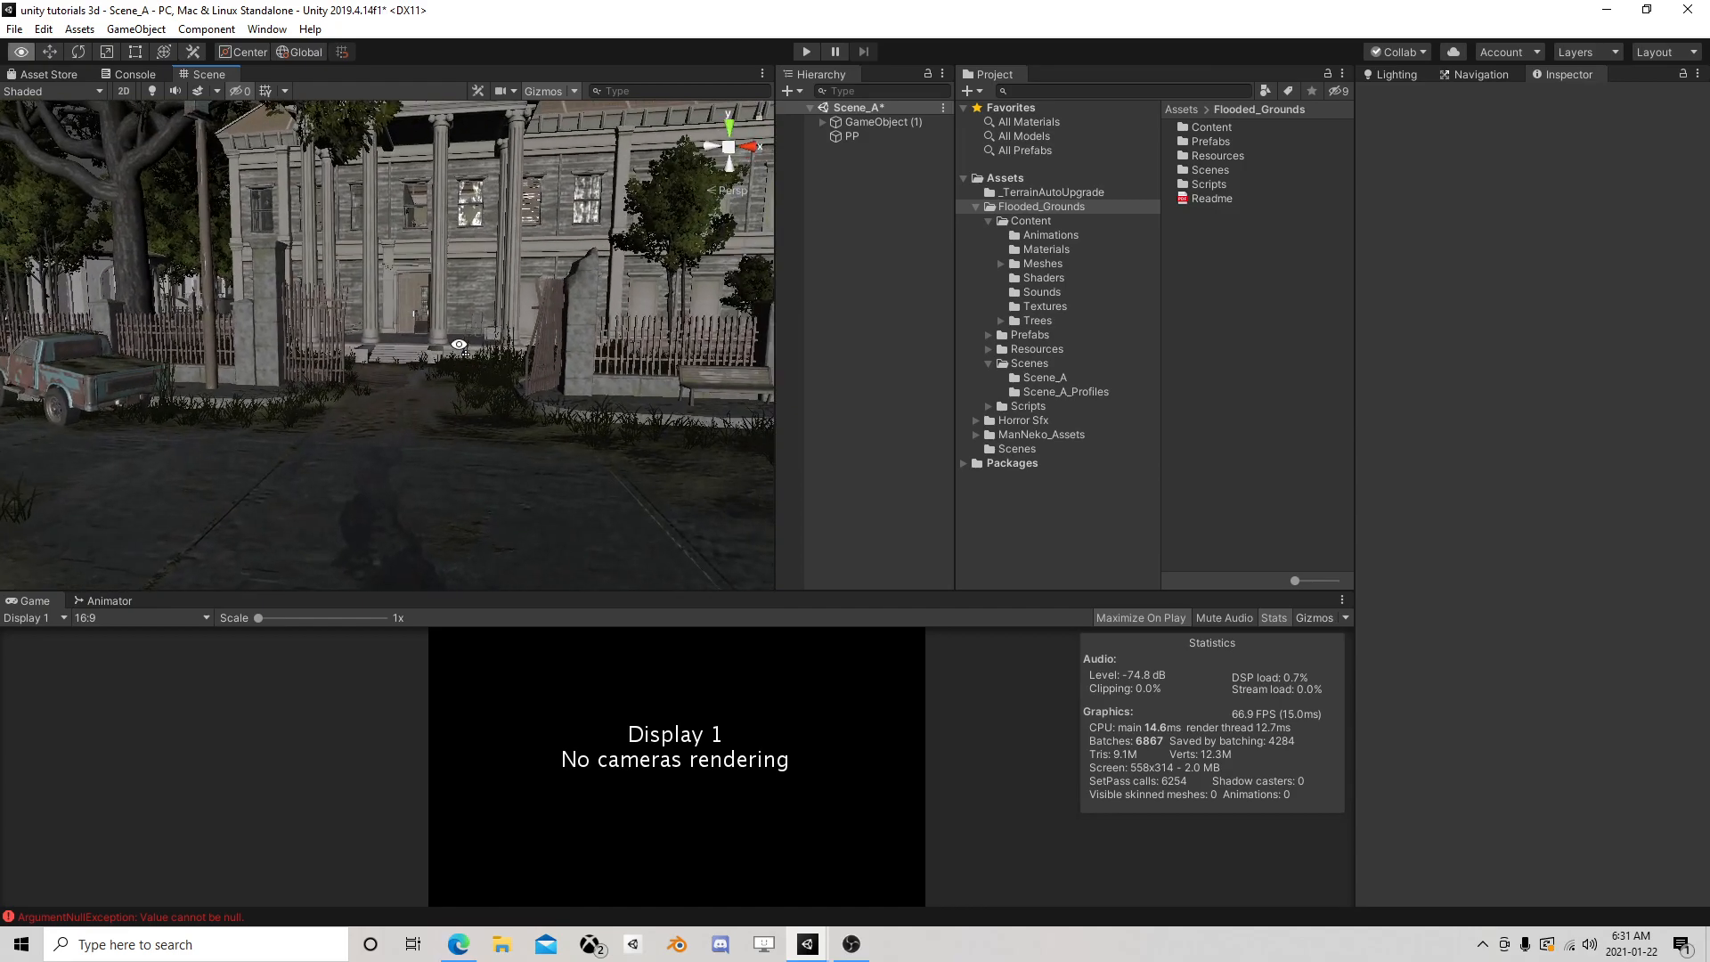
{"action": "left_click", "coordinate": [166, 33]}
{"action": "mouse_move", "coordinate": [178, 97]}
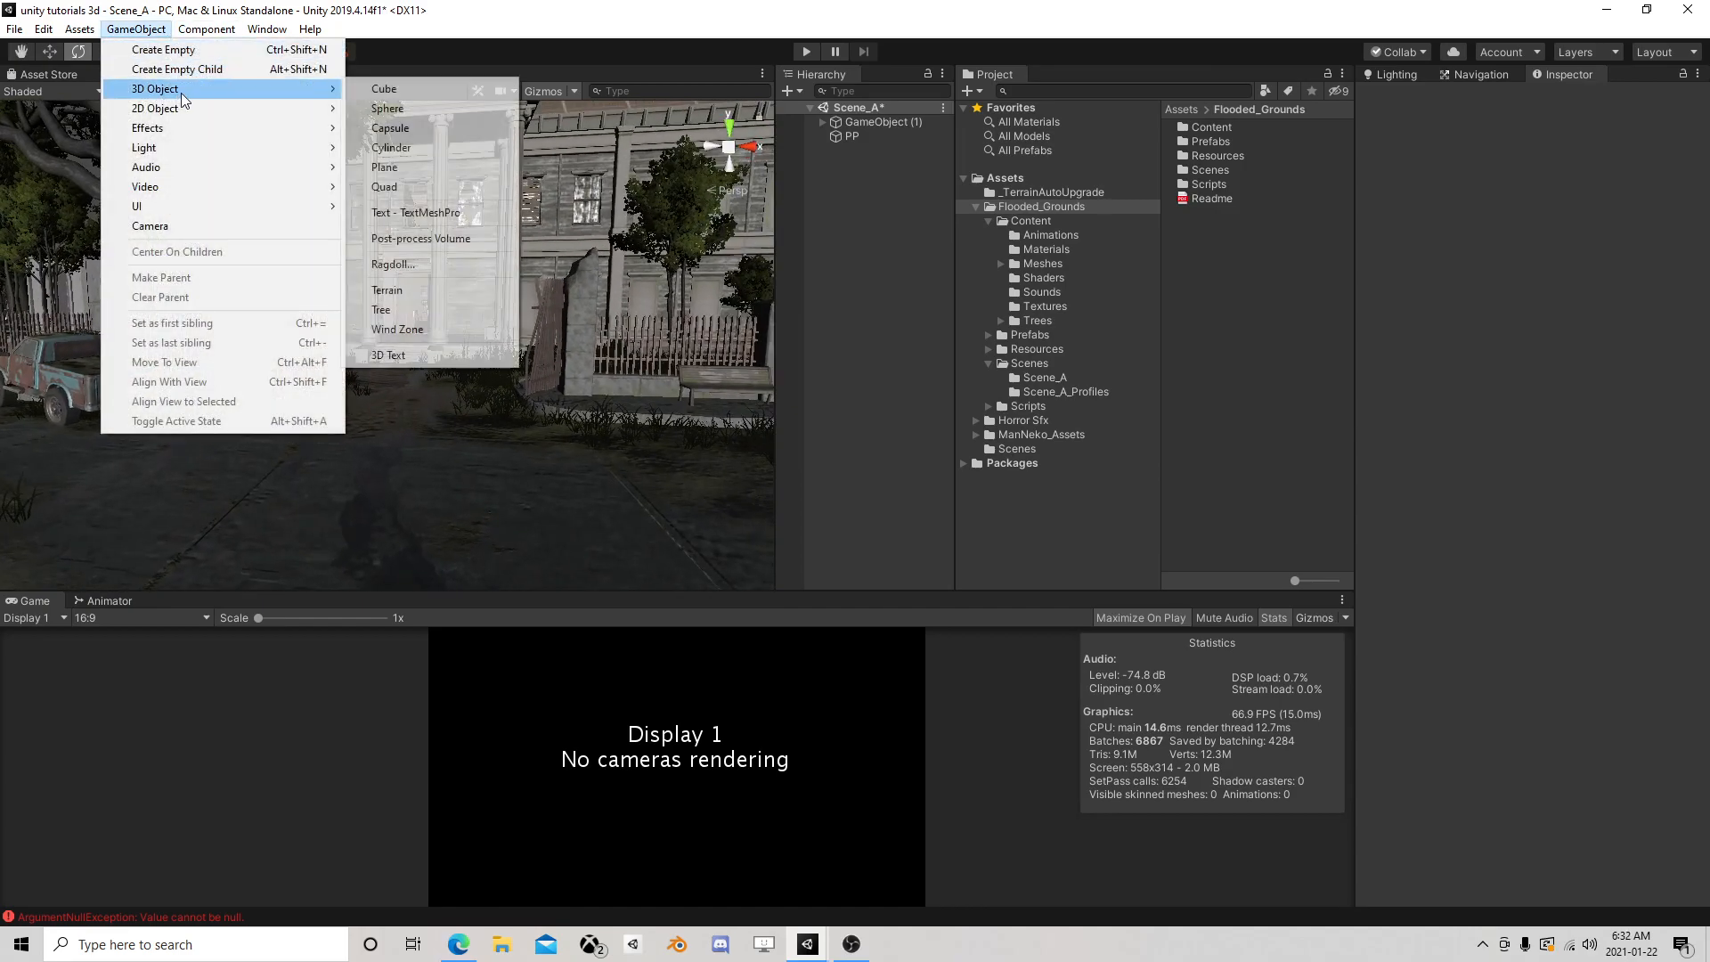
{"action": "left_click", "coordinate": [425, 130]}
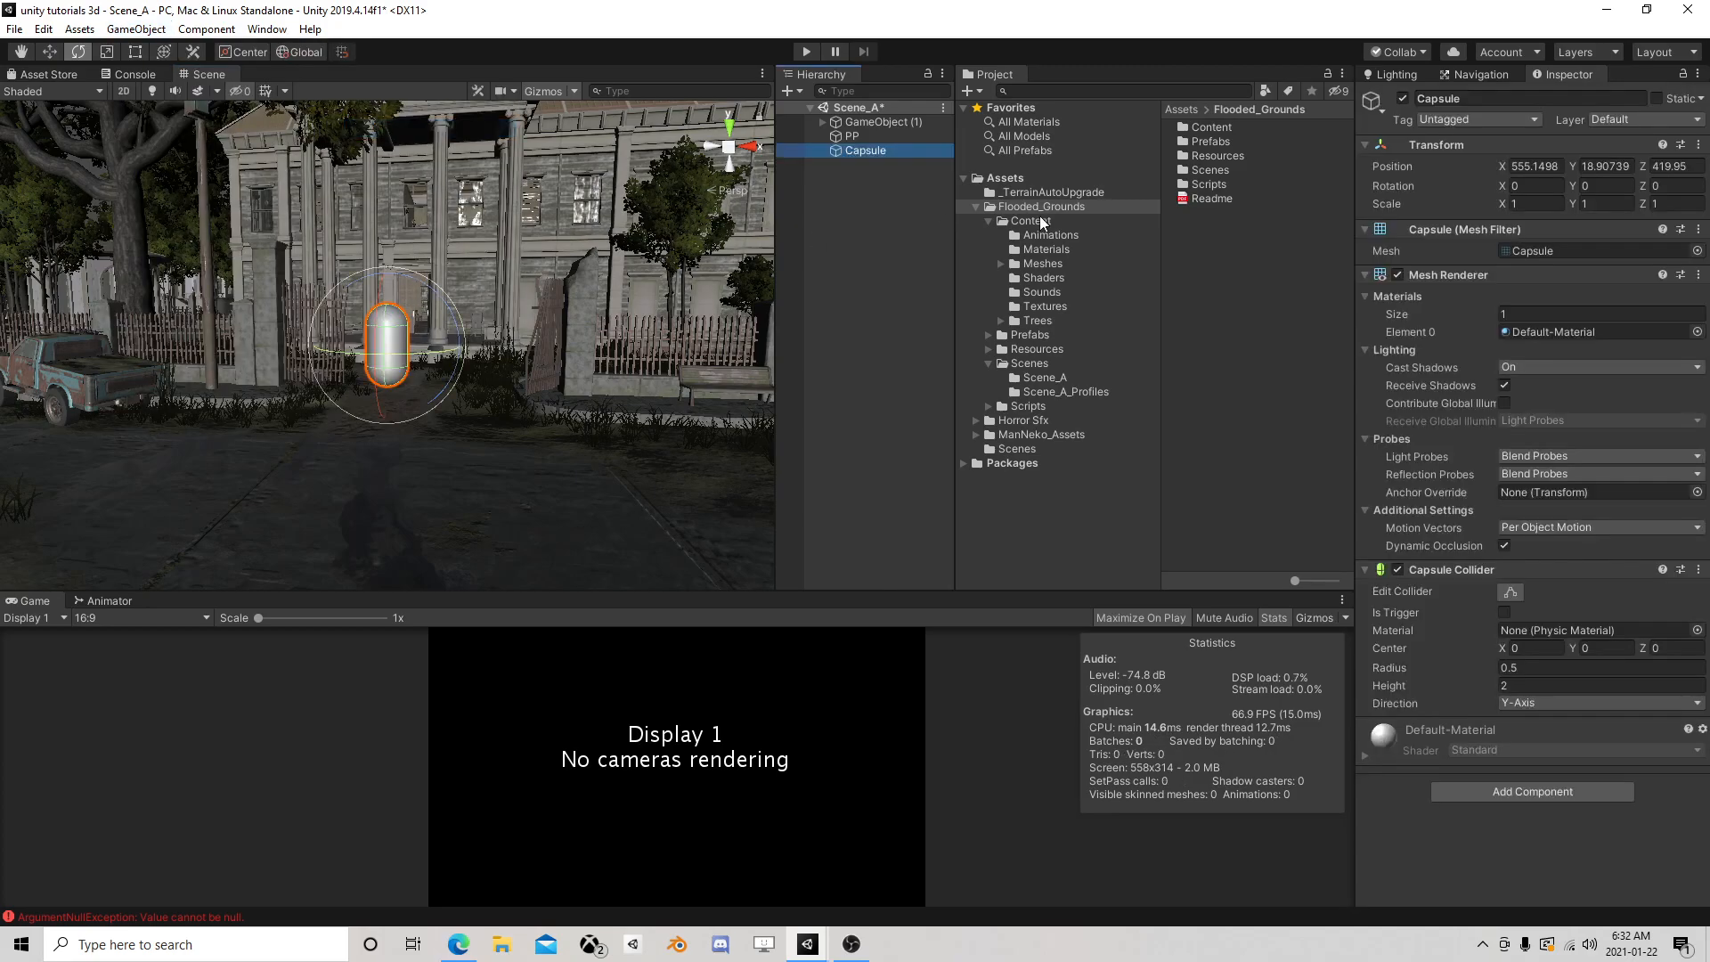
Move the capsule onto the road before the mansion gate, at about X 556.11, Y 17.62, Z 415.24
{"action": "left_click", "coordinate": [1594, 167]}
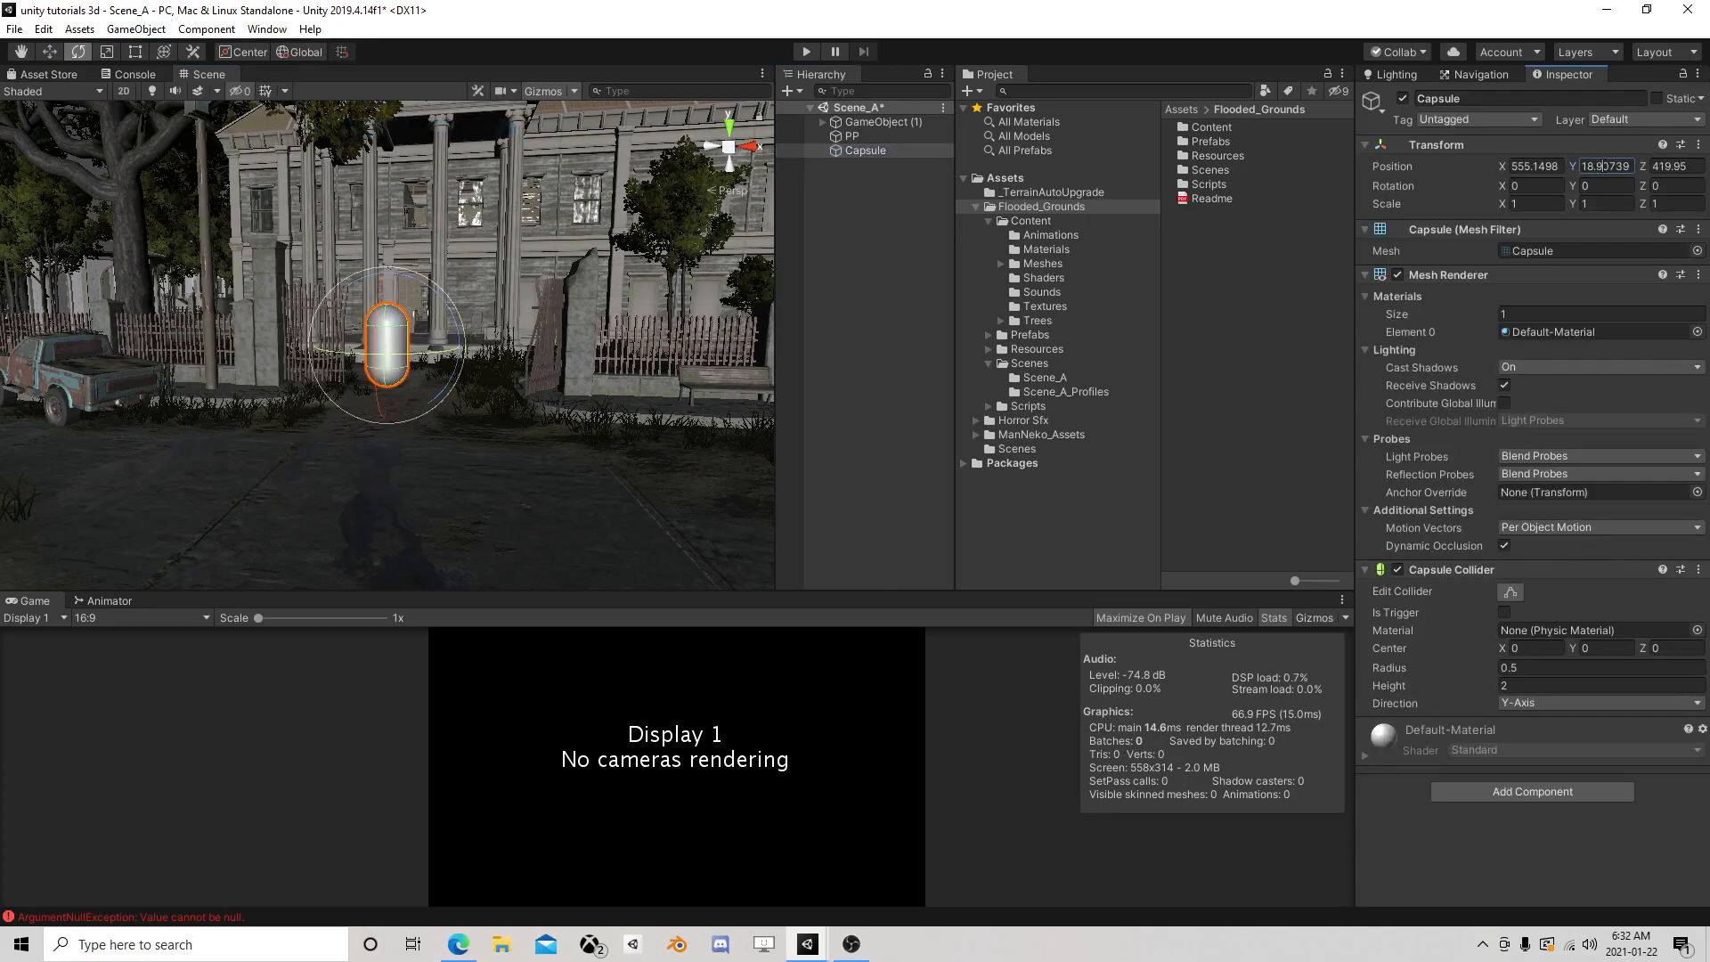
{"action": "left_click", "coordinate": [51, 51]}
{"action": "left_click_drag", "start_coordinate": [399, 272], "coordinate": [400, 330]}
{"action": "right_click_drag", "start_coordinate": [446, 356], "coordinate": [426, 404]}
{"action": "scroll", "coordinate": [428, 403], "scroll_direction": "down", "scroll_amount": 1}
{"action": "middle_click_drag", "start_coordinate": [449, 246], "coordinate": [405, 329]}
{"action": "left_click_drag", "start_coordinate": [401, 296], "coordinate": [379, 384]}
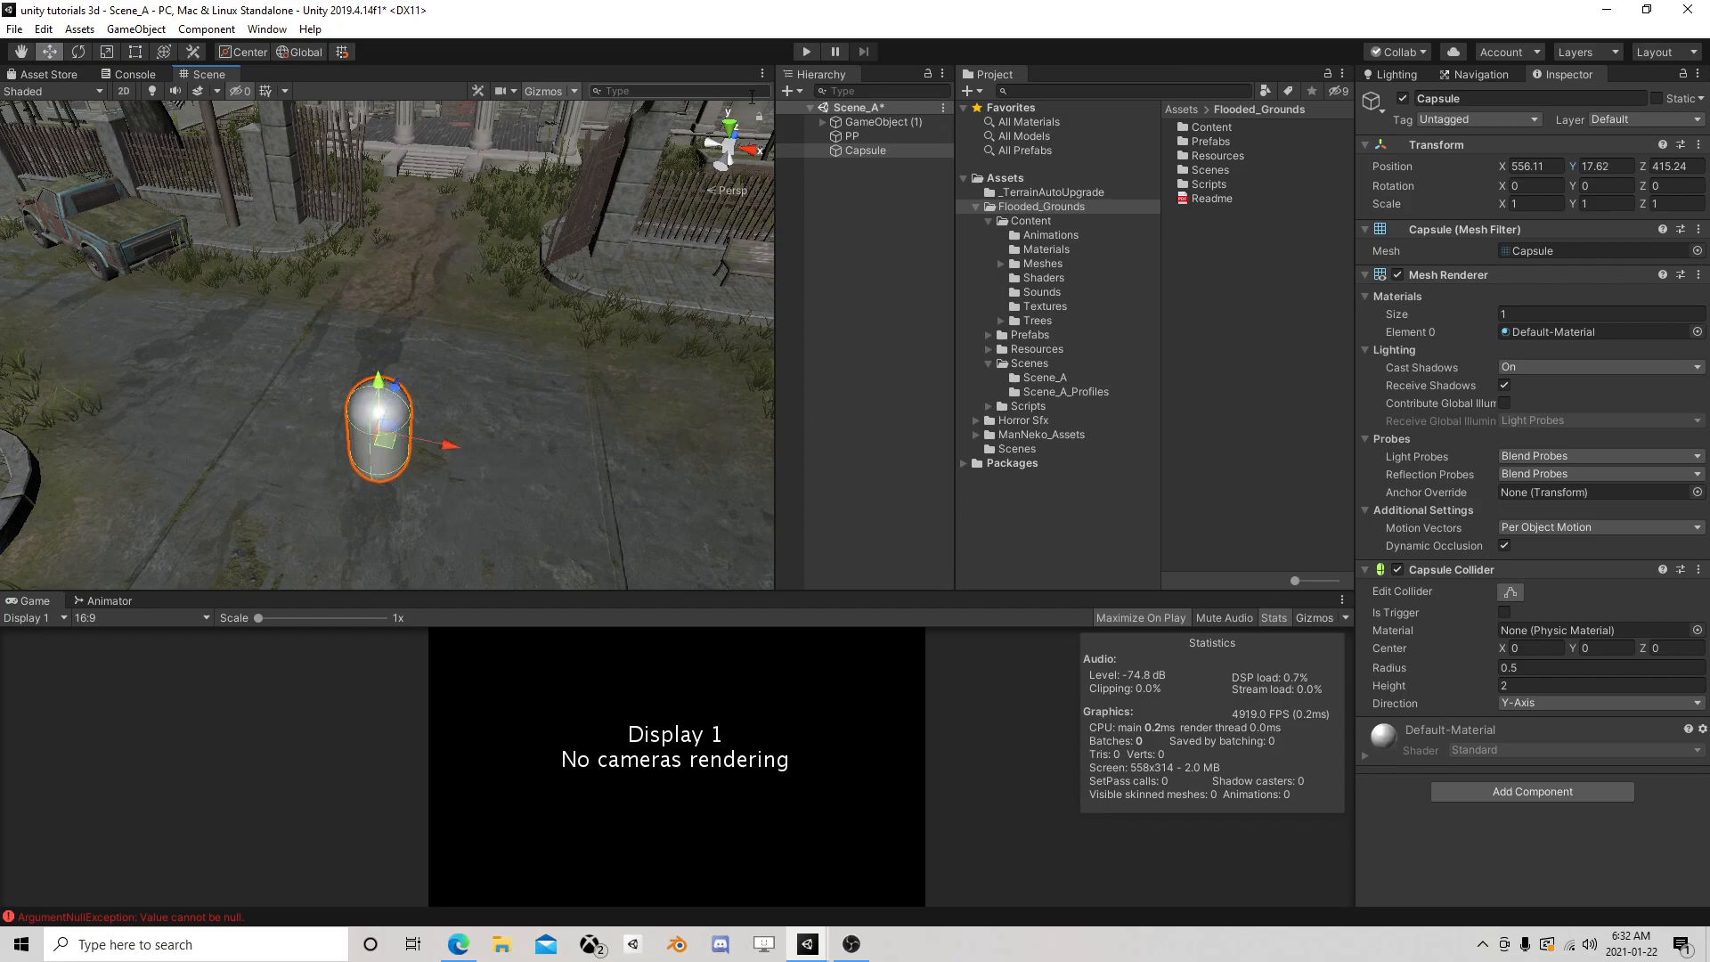
Add an empty child object to the Capsule and name it CameraHolder
{"action": "right_click", "coordinate": [872, 150]}
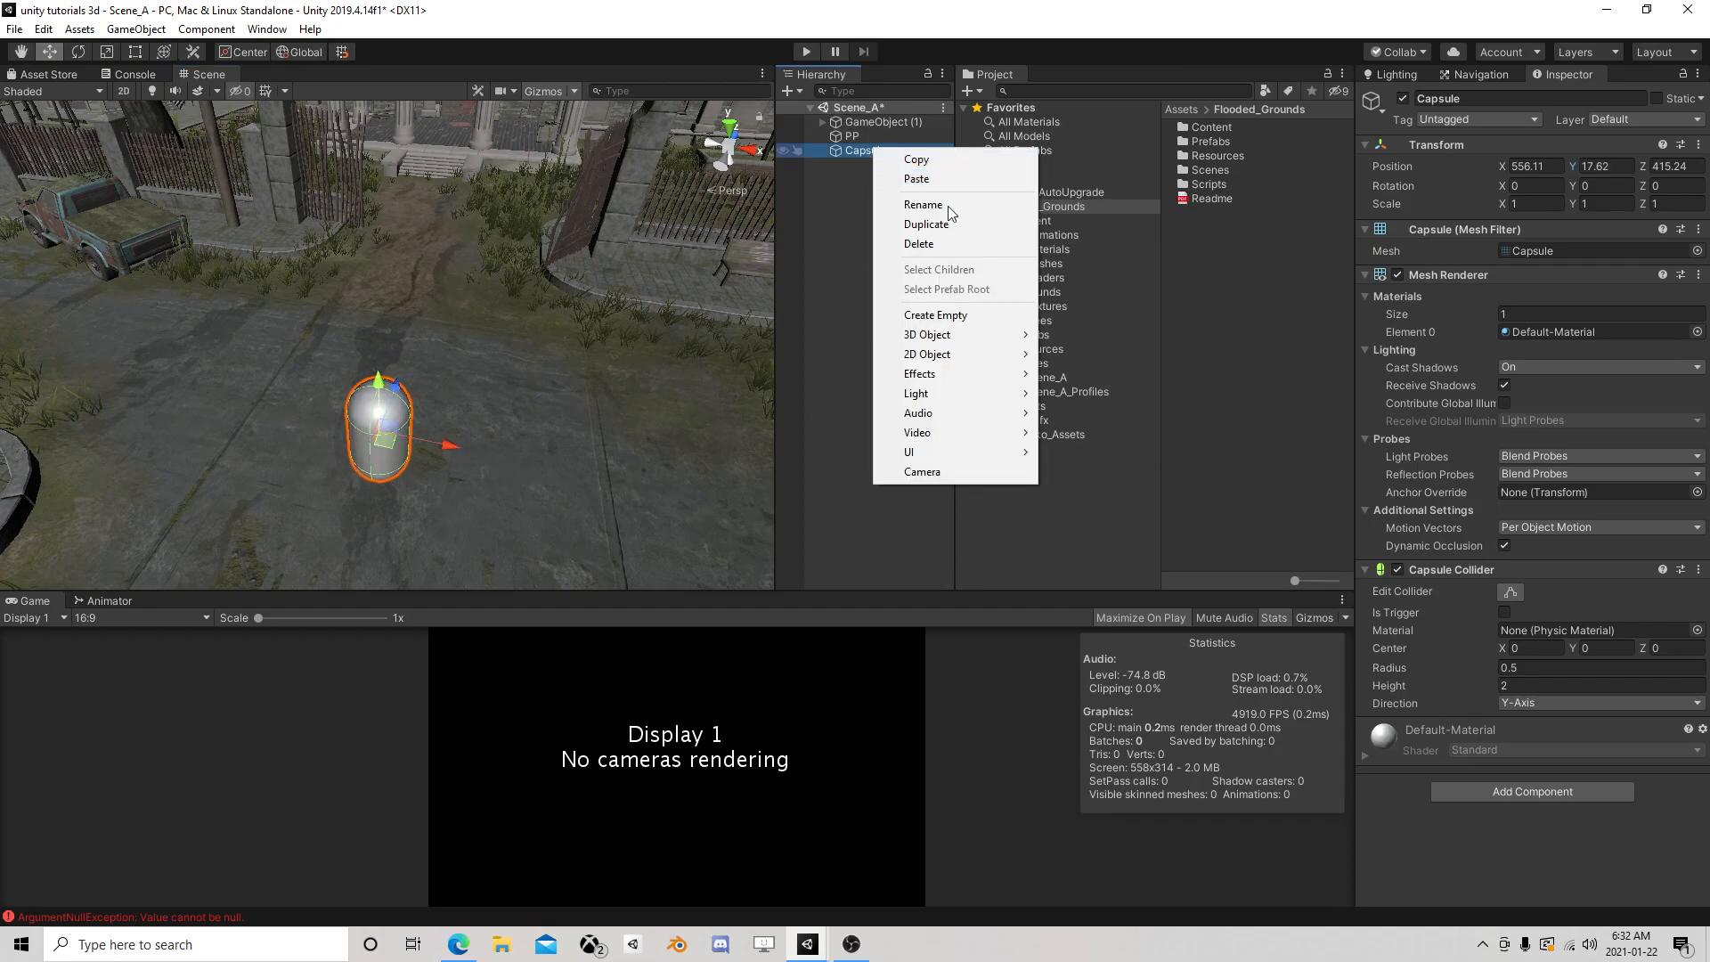
{"action": "left_click", "coordinate": [960, 316]}
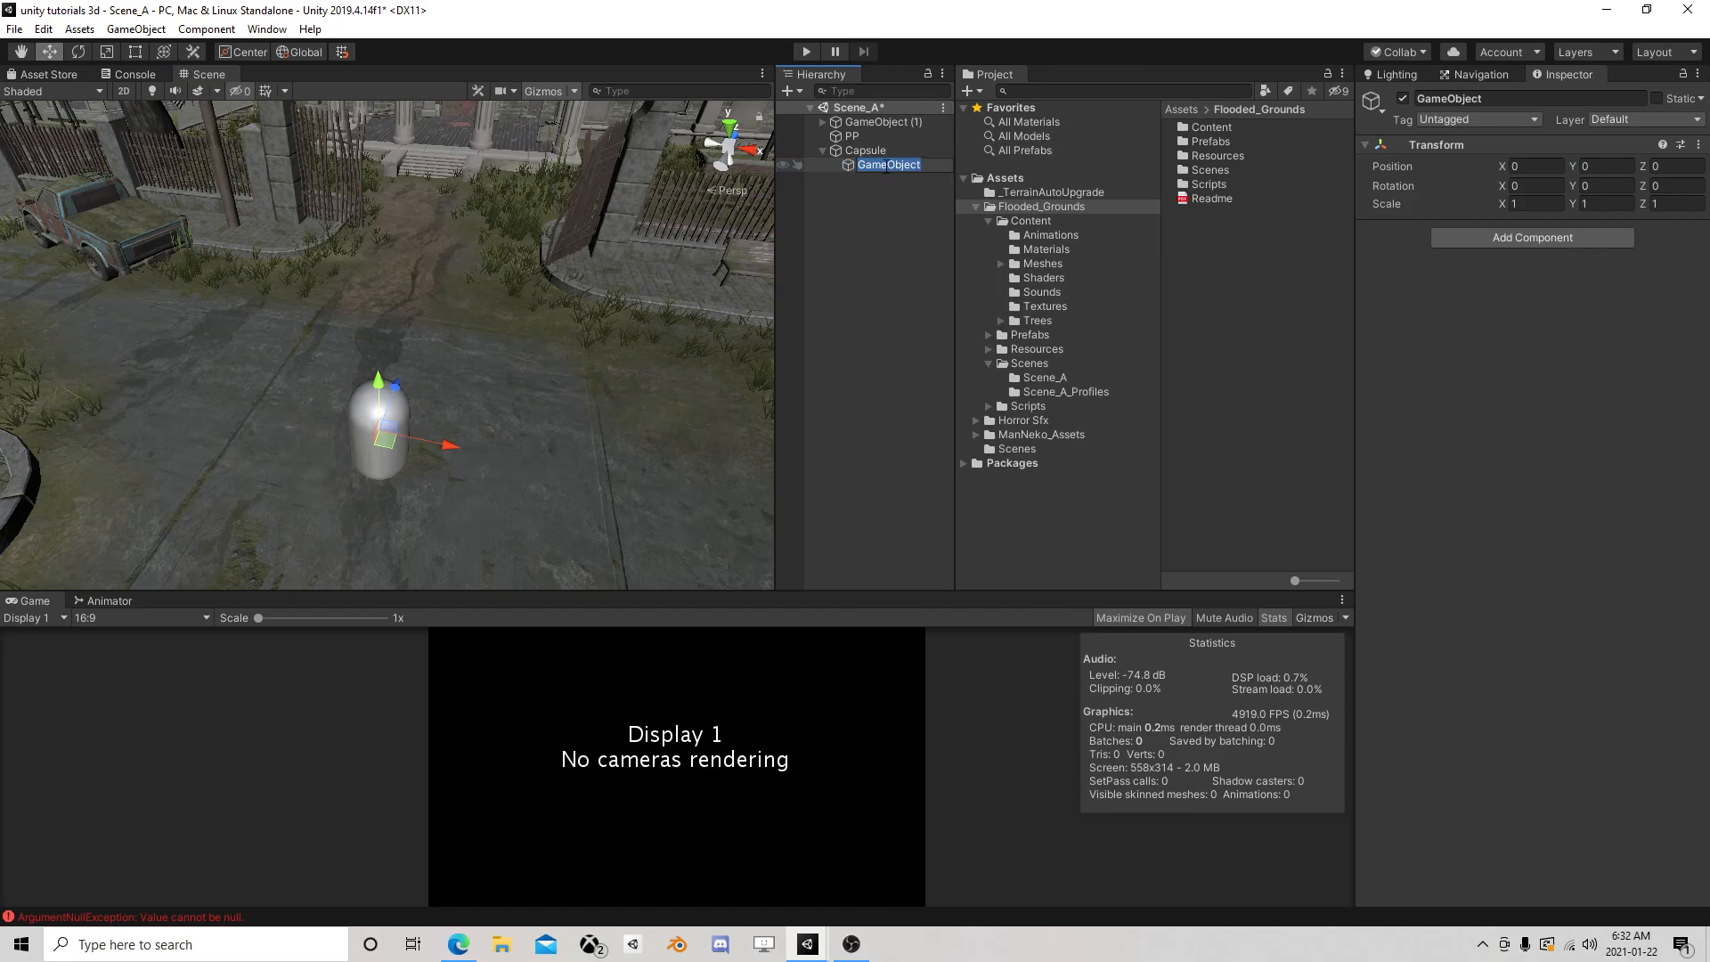
{"action": "type", "text": "CameraHolder"}
{"action": "key", "text": "Return"}
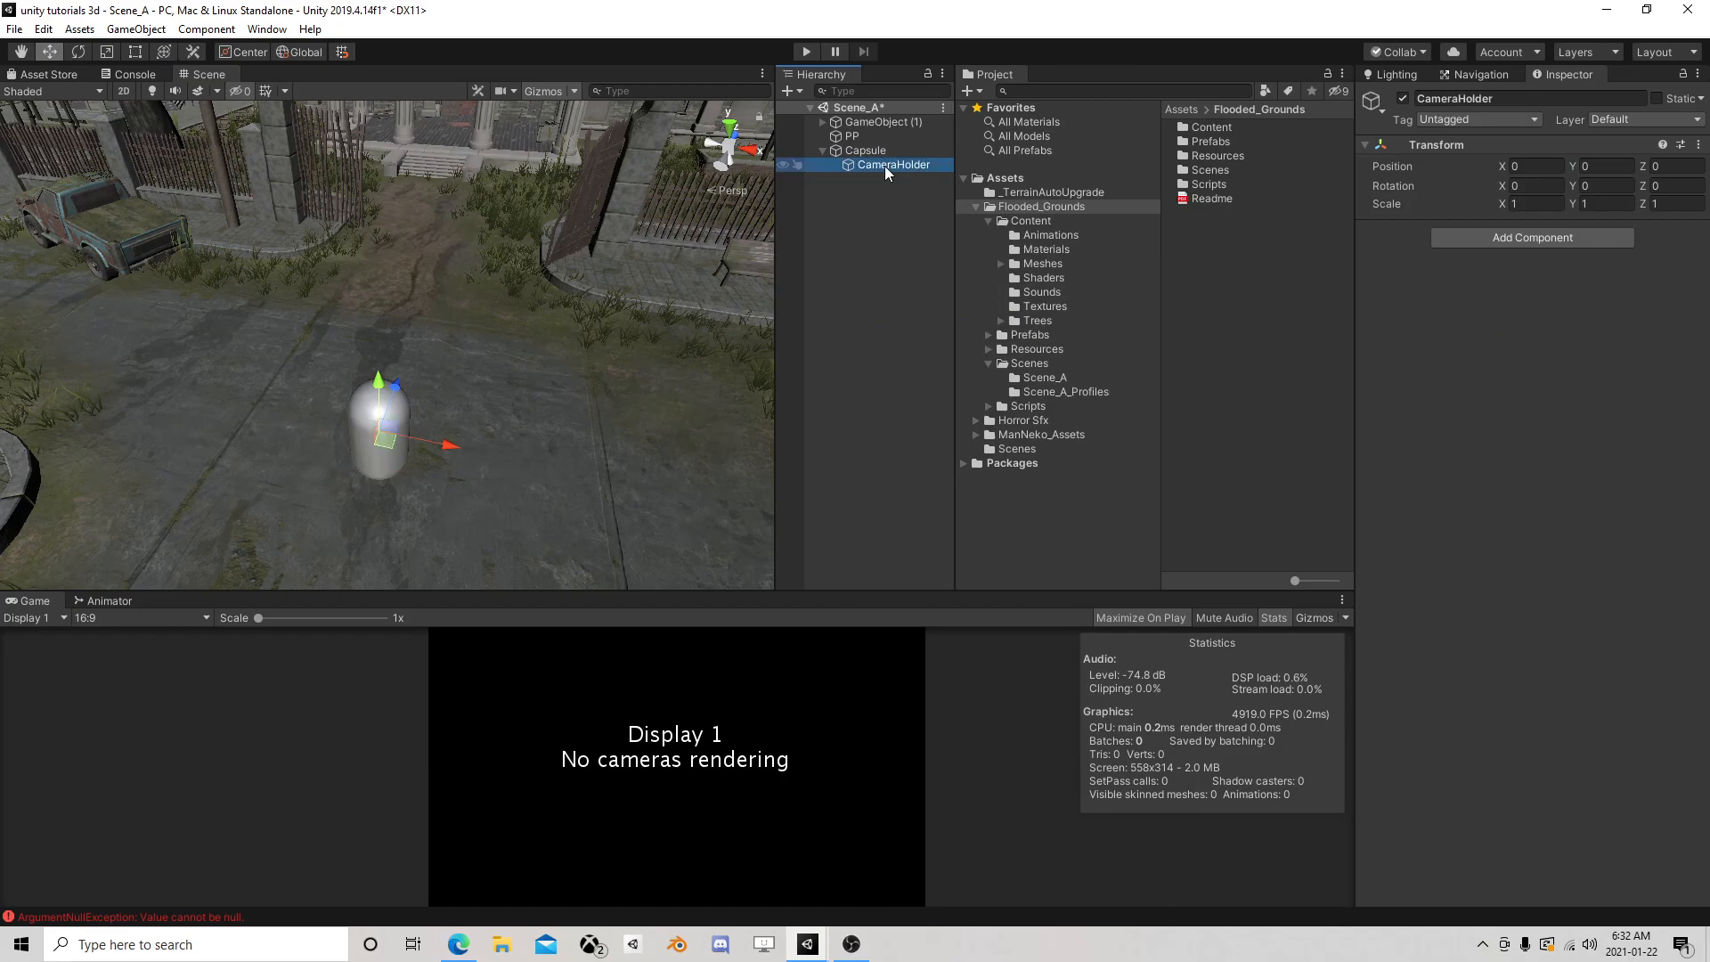
Add an empty child object to CameraHolder and name it CameraEffects
{"action": "right_click", "coordinate": [879, 165]}
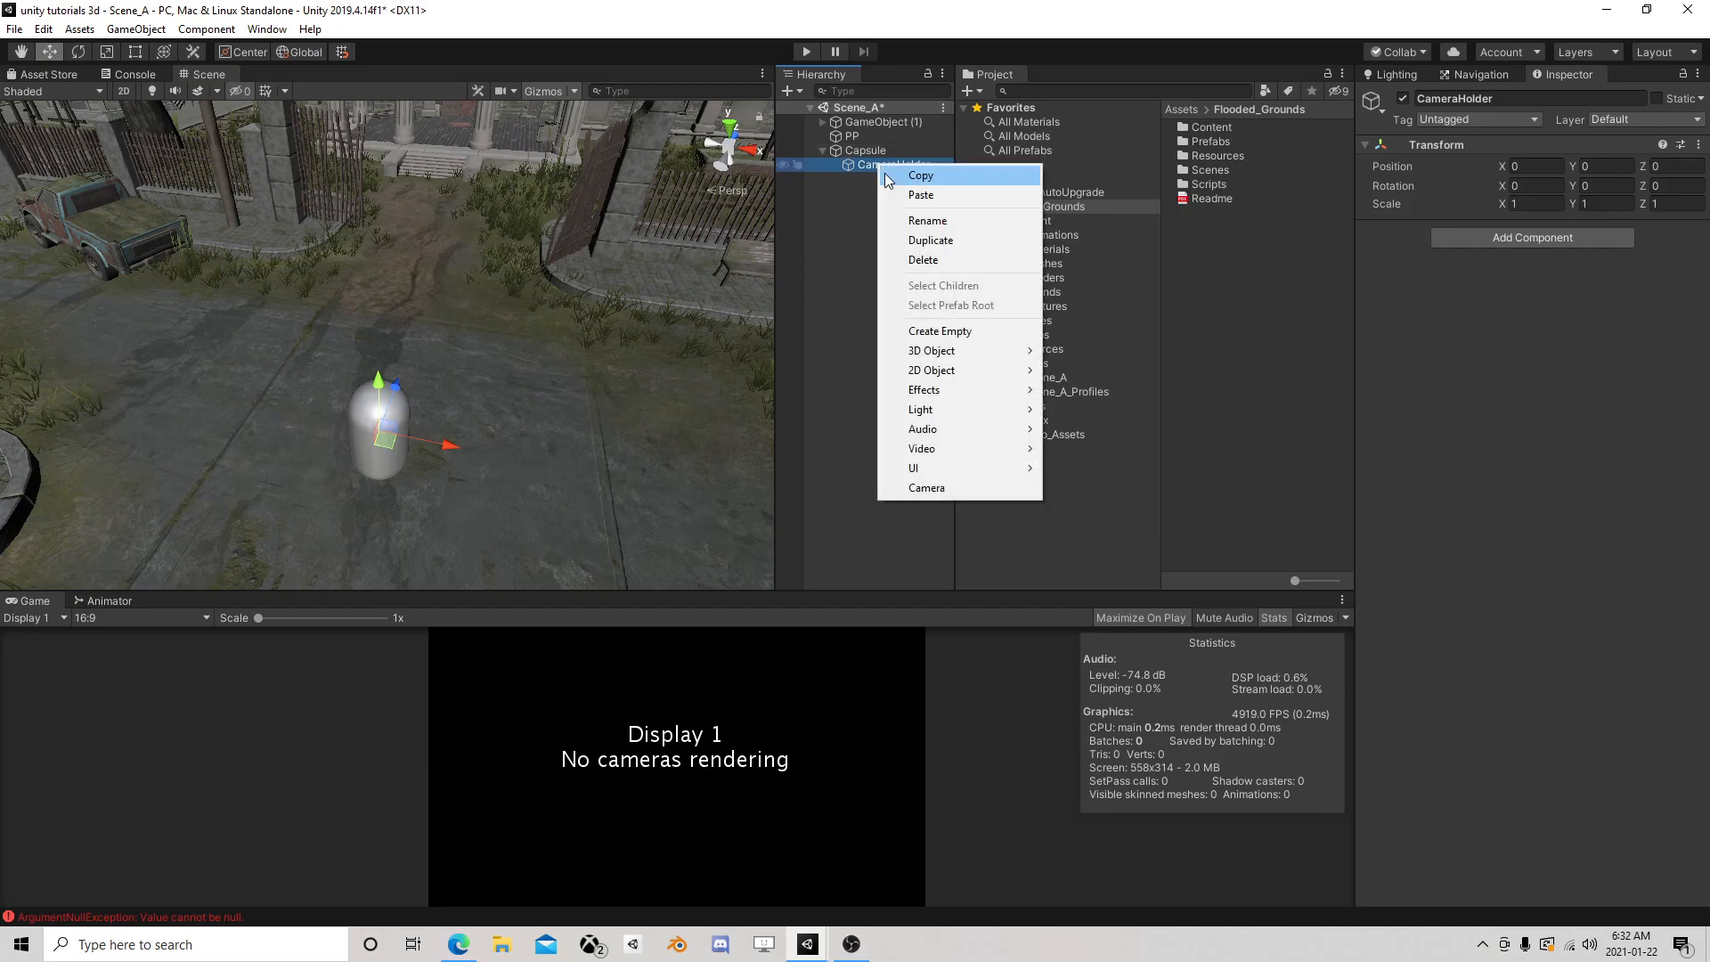
{"action": "left_click", "coordinate": [978, 331]}
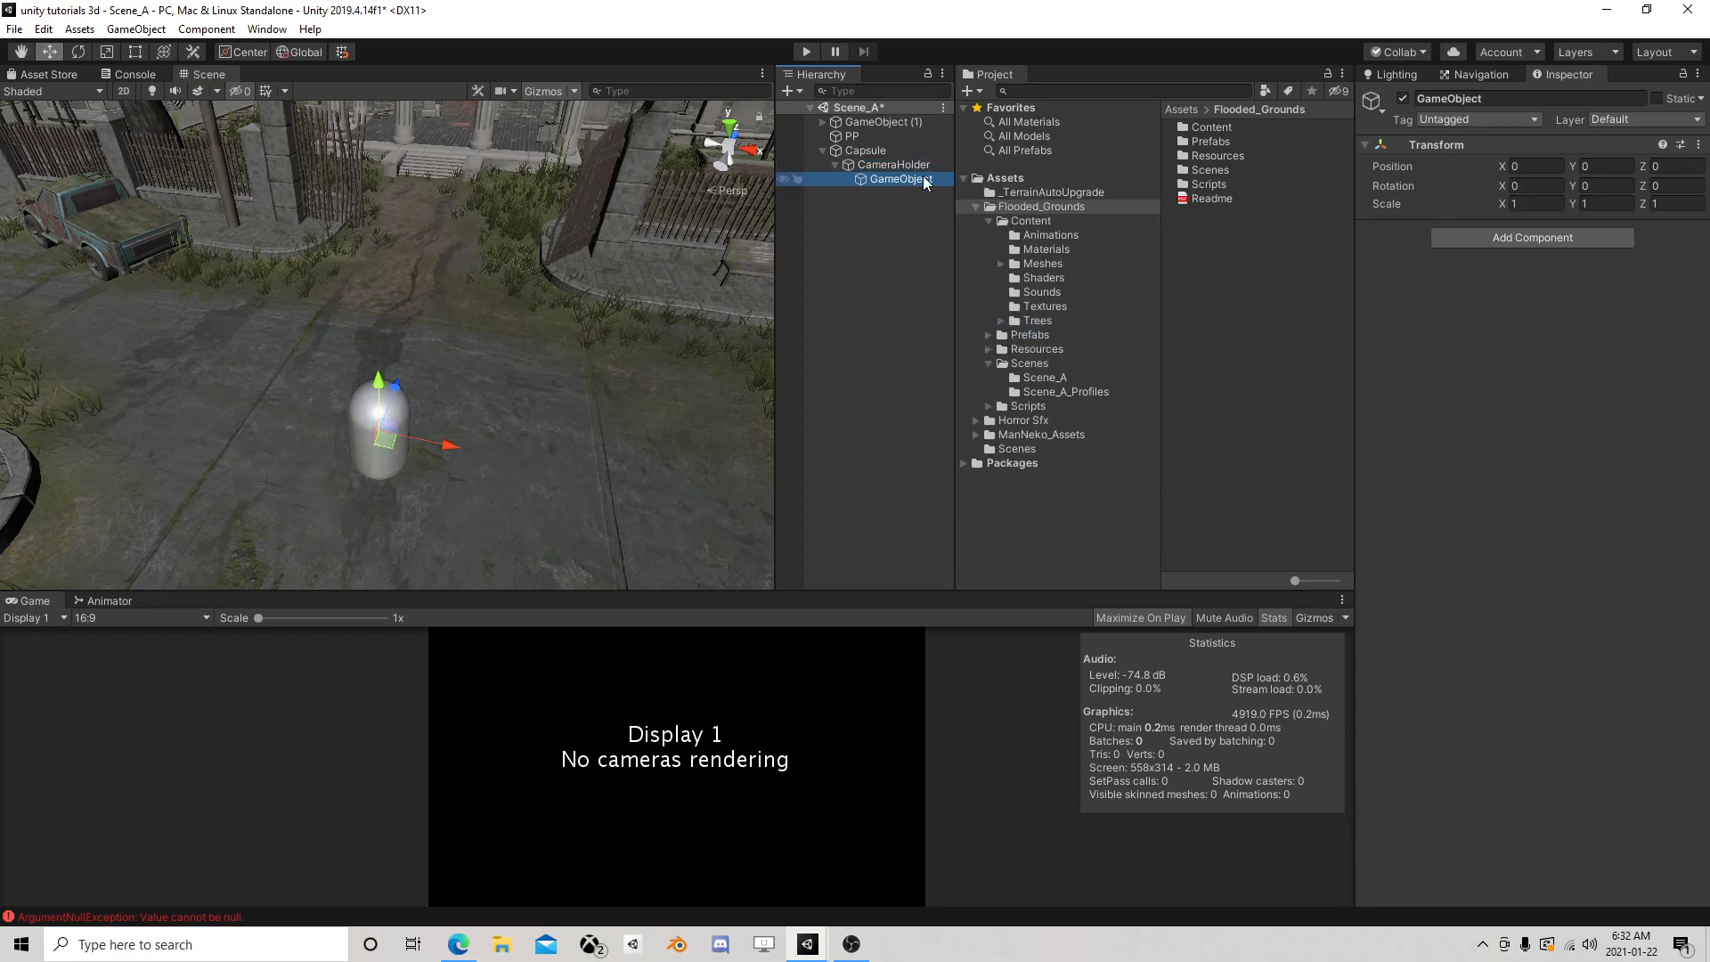
{"action": "left_click", "coordinate": [900, 179]}
{"action": "type", "text": "CameraEffects"}
{"action": "key", "text": "Return"}
Add an empty child object to CameraEffects and name it CameraAnimation\
{"action": "right_click", "coordinate": [894, 178]}
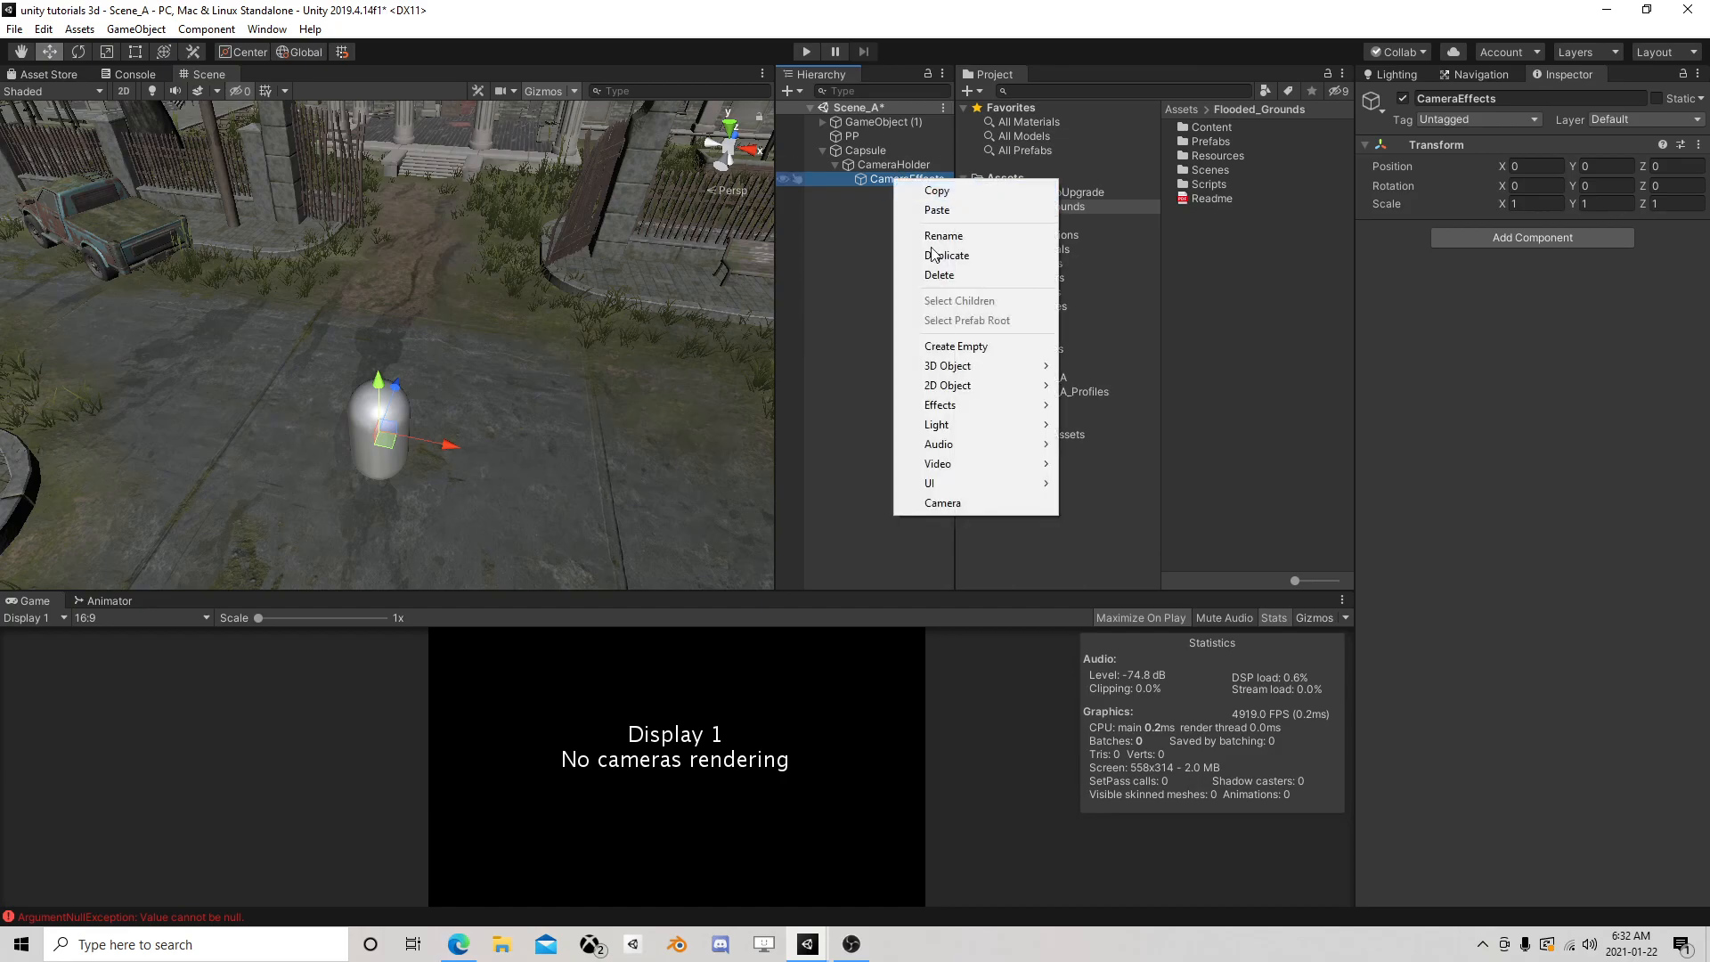
{"action": "left_click", "coordinate": [946, 348]}
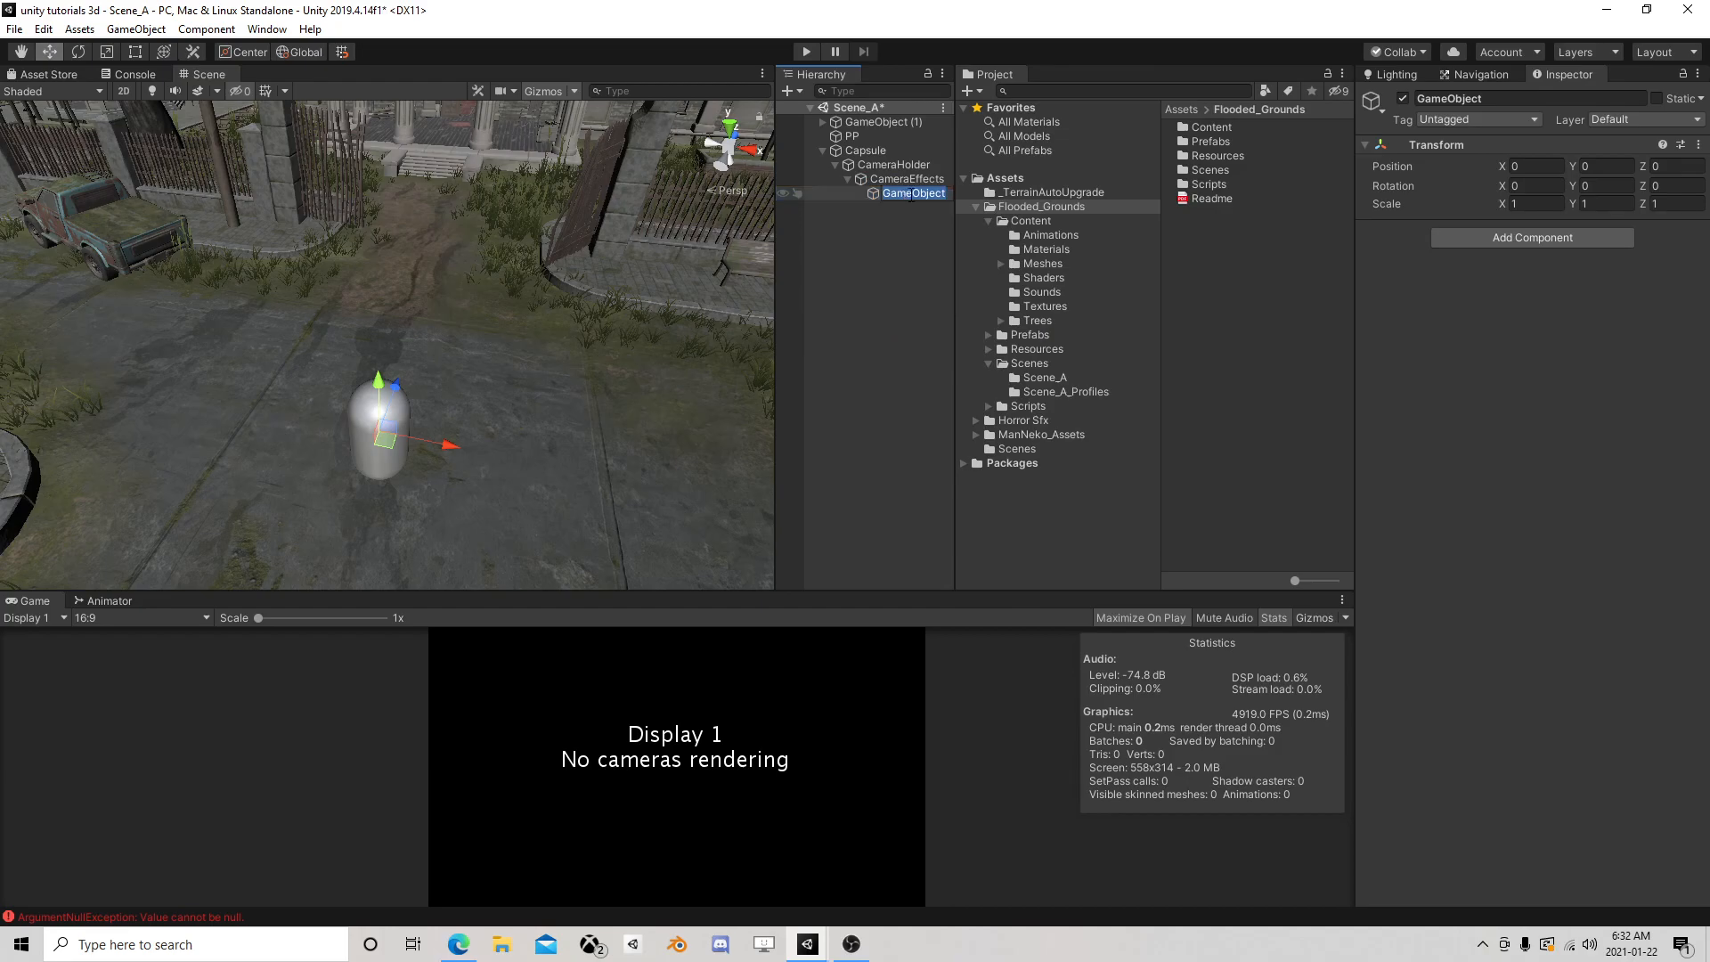
{"action": "type", "text": "Camer"}
{"action": "type", "text": "aAnimatio"}
{"action": "type", "text": "n\\"}
{"action": "key", "text": "Return"}
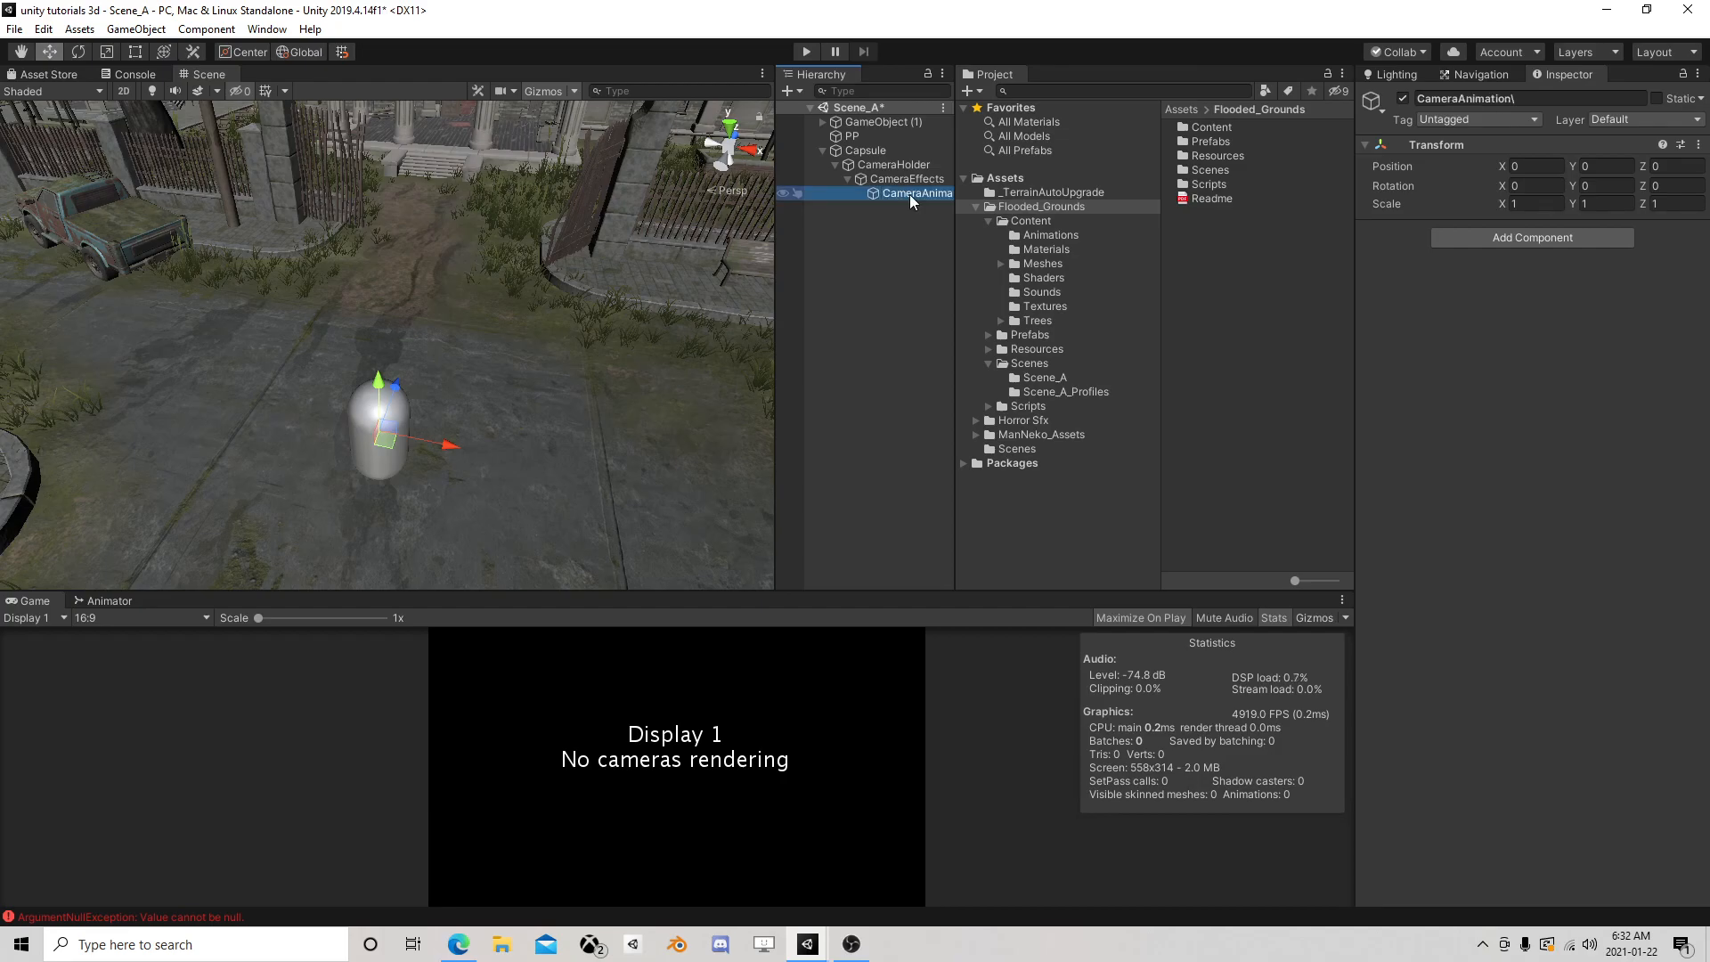
Add a Camera as a child of the CameraAnimation object and tag it MainCamera
{"action": "right_click", "coordinate": [911, 194]}
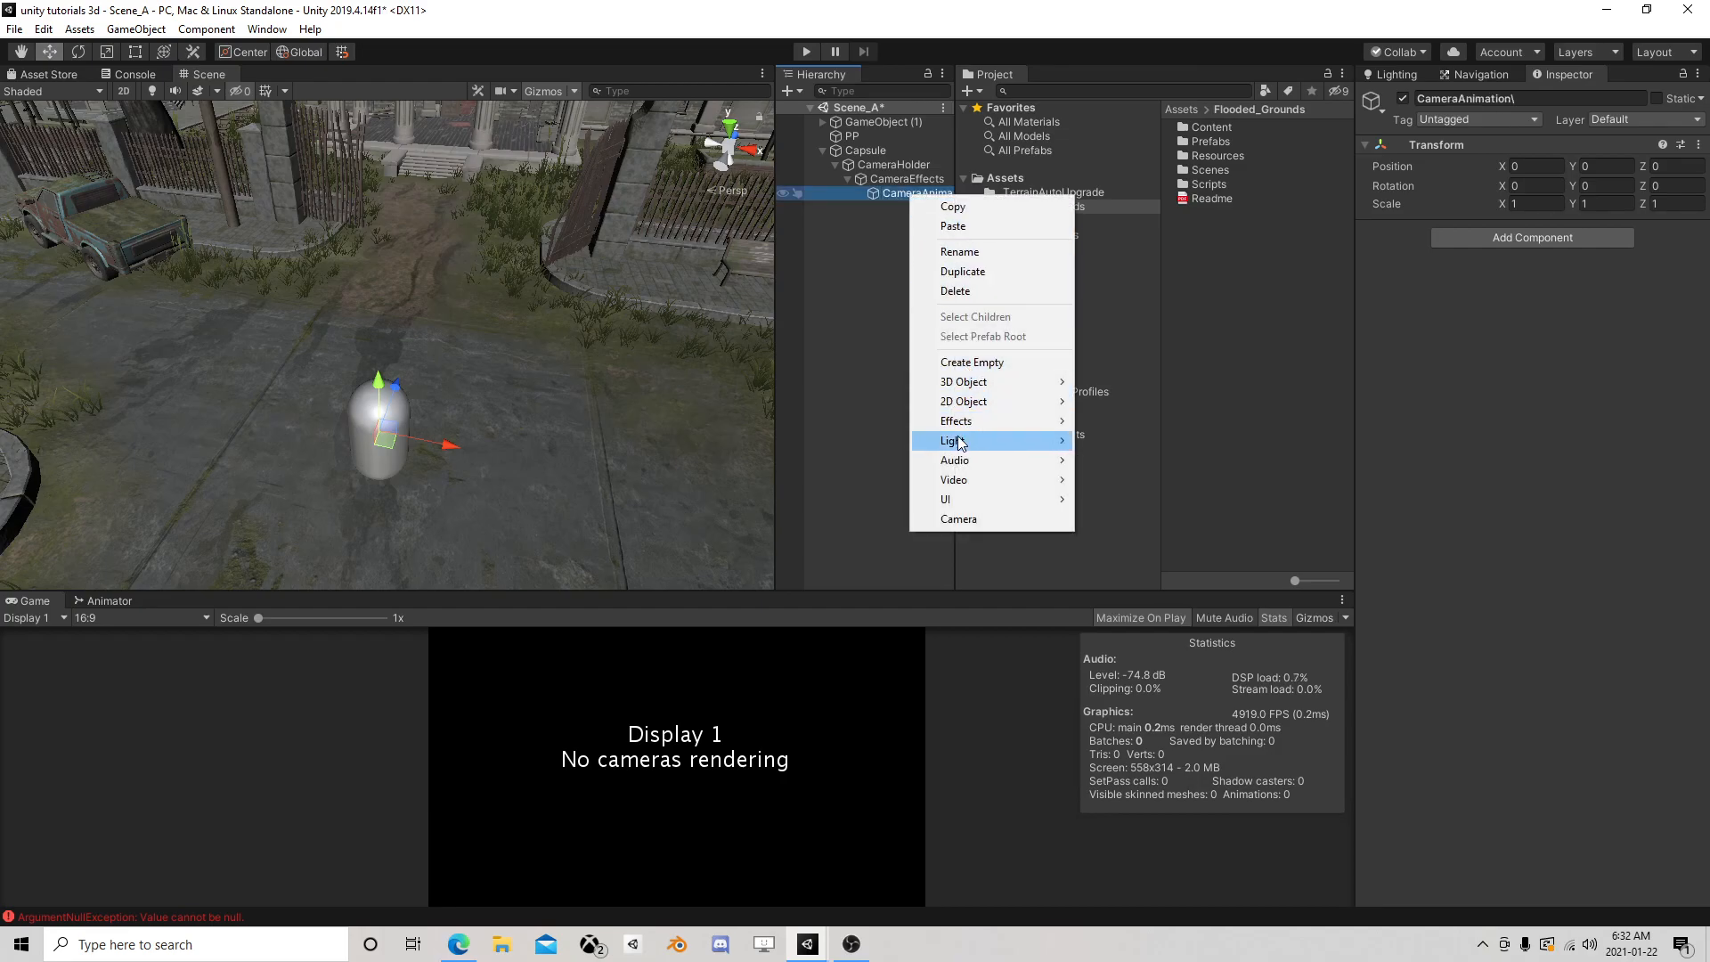
{"action": "left_click", "coordinate": [960, 518]}
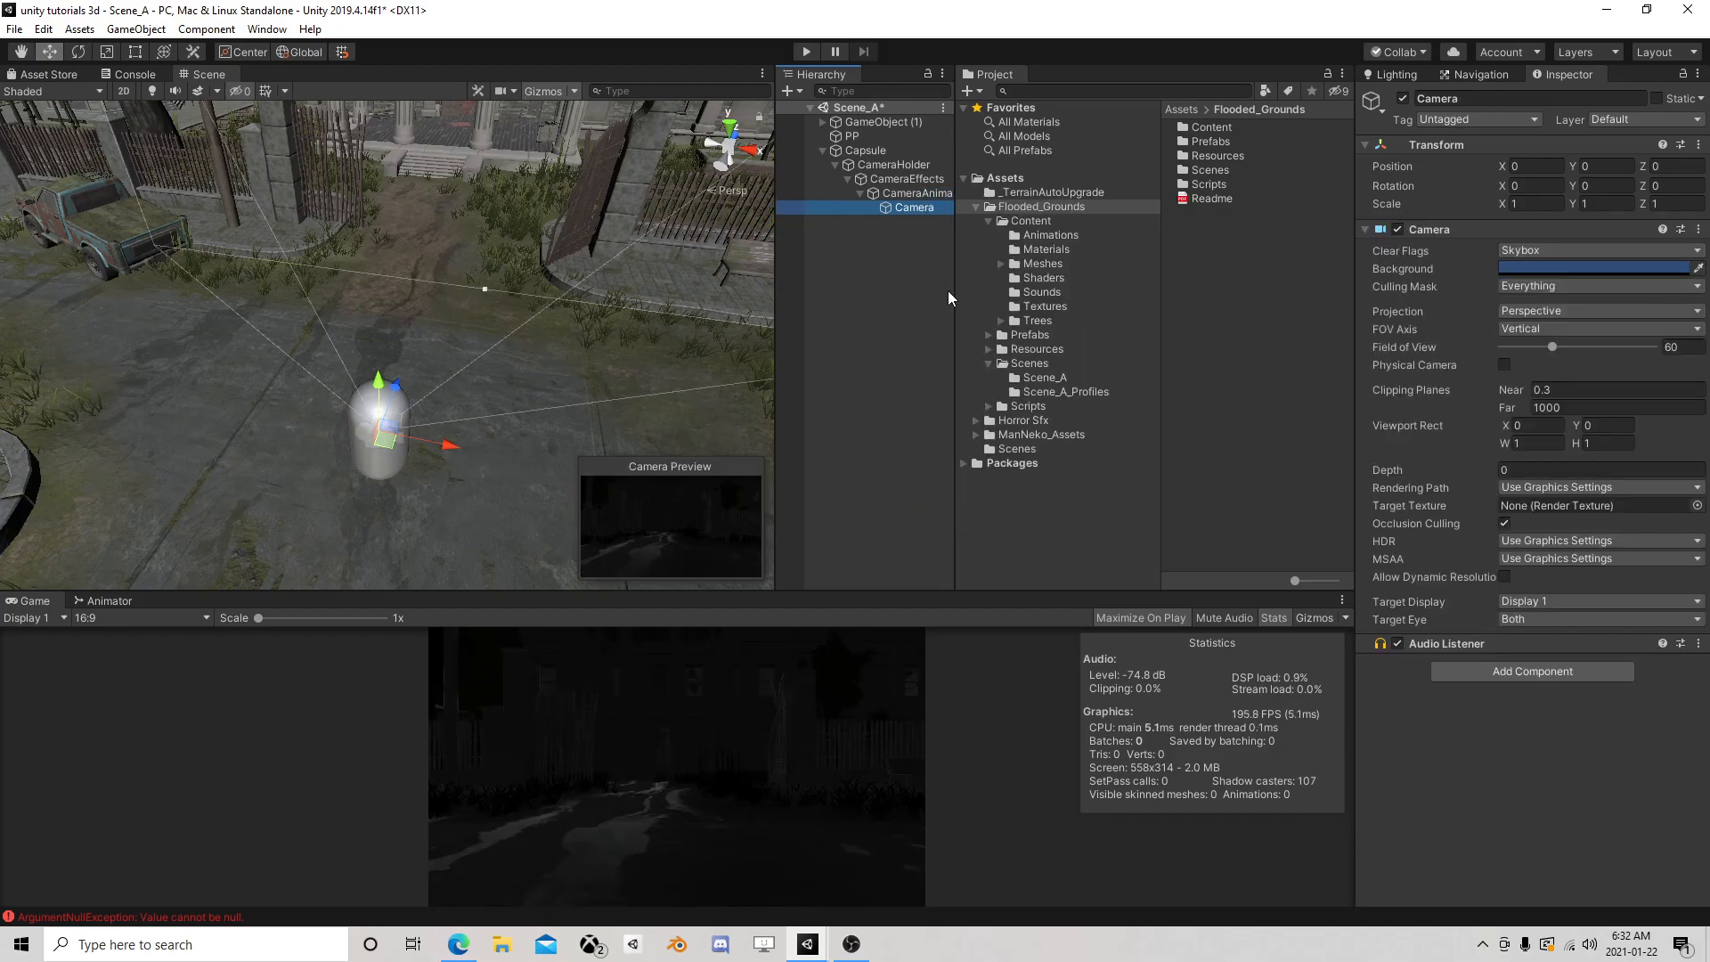
{"action": "left_click", "coordinate": [1536, 116]}
{"action": "left_click", "coordinate": [1486, 233]}
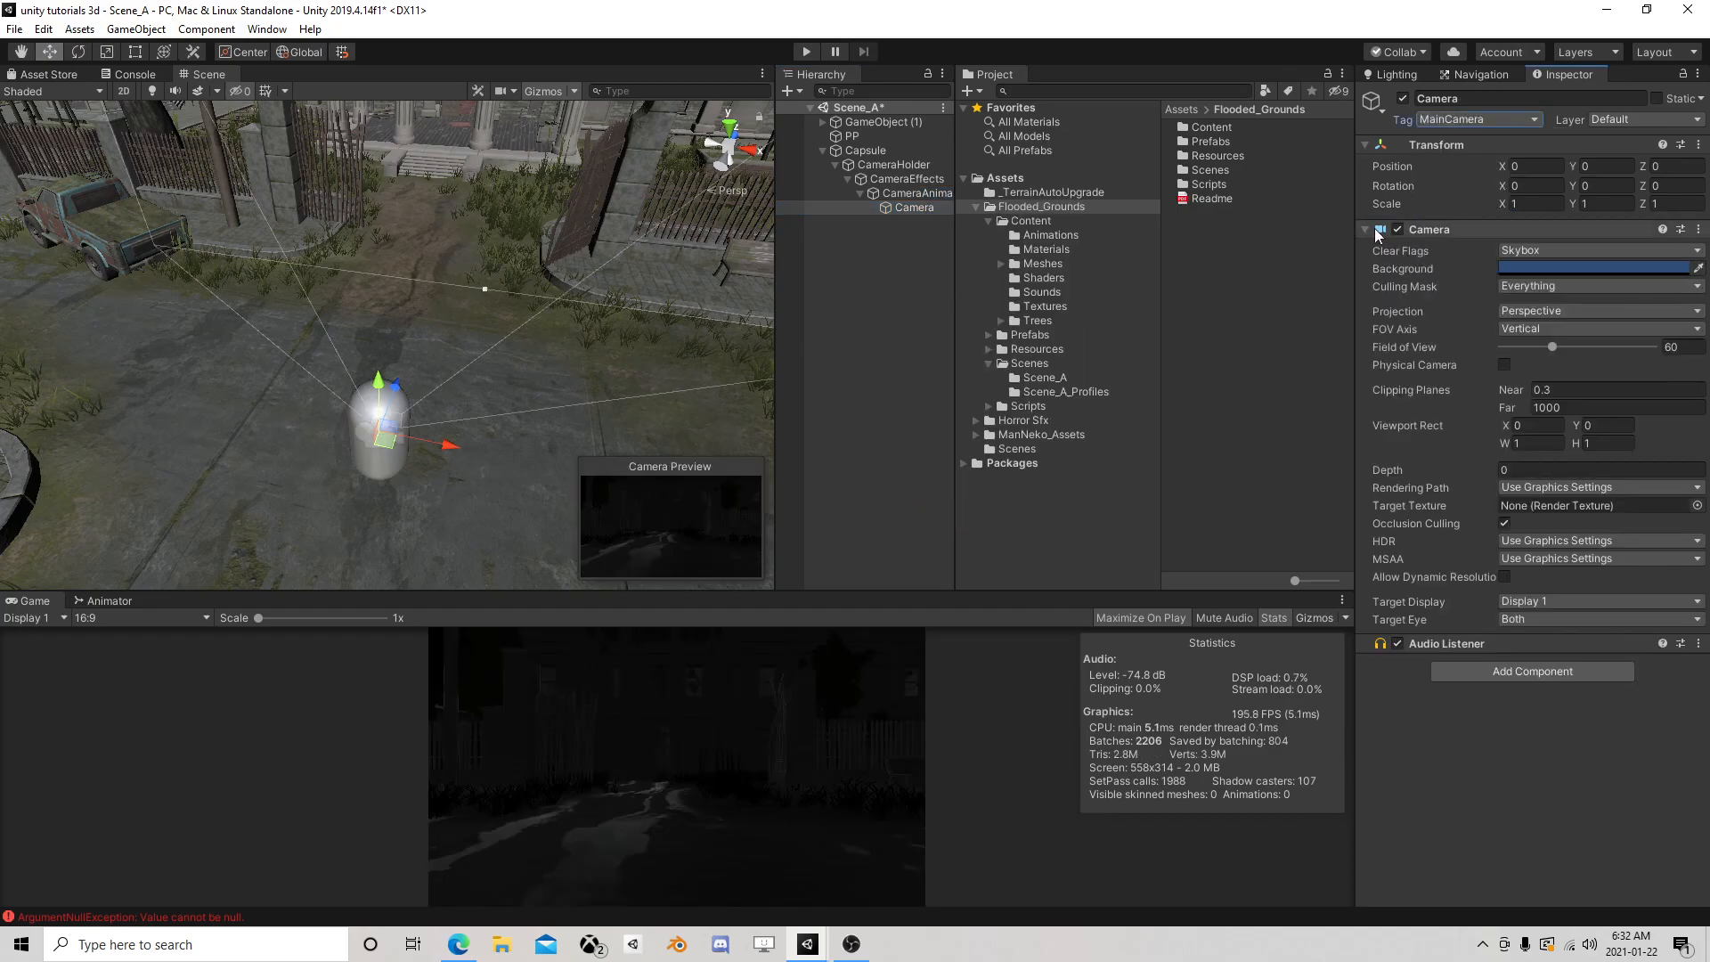
Move CameraHolder up into the capsule's head and slightly forward, to about Y 0.692, Z 0.047
{"action": "left_click", "coordinate": [895, 165]}
{"action": "left_click_drag", "start_coordinate": [374, 390], "coordinate": [376, 380]}
{"action": "right_click_drag", "start_coordinate": [549, 351], "coordinate": [326, 323]}
{"action": "middle_click_drag", "start_coordinate": [434, 420], "coordinate": [416, 357]}
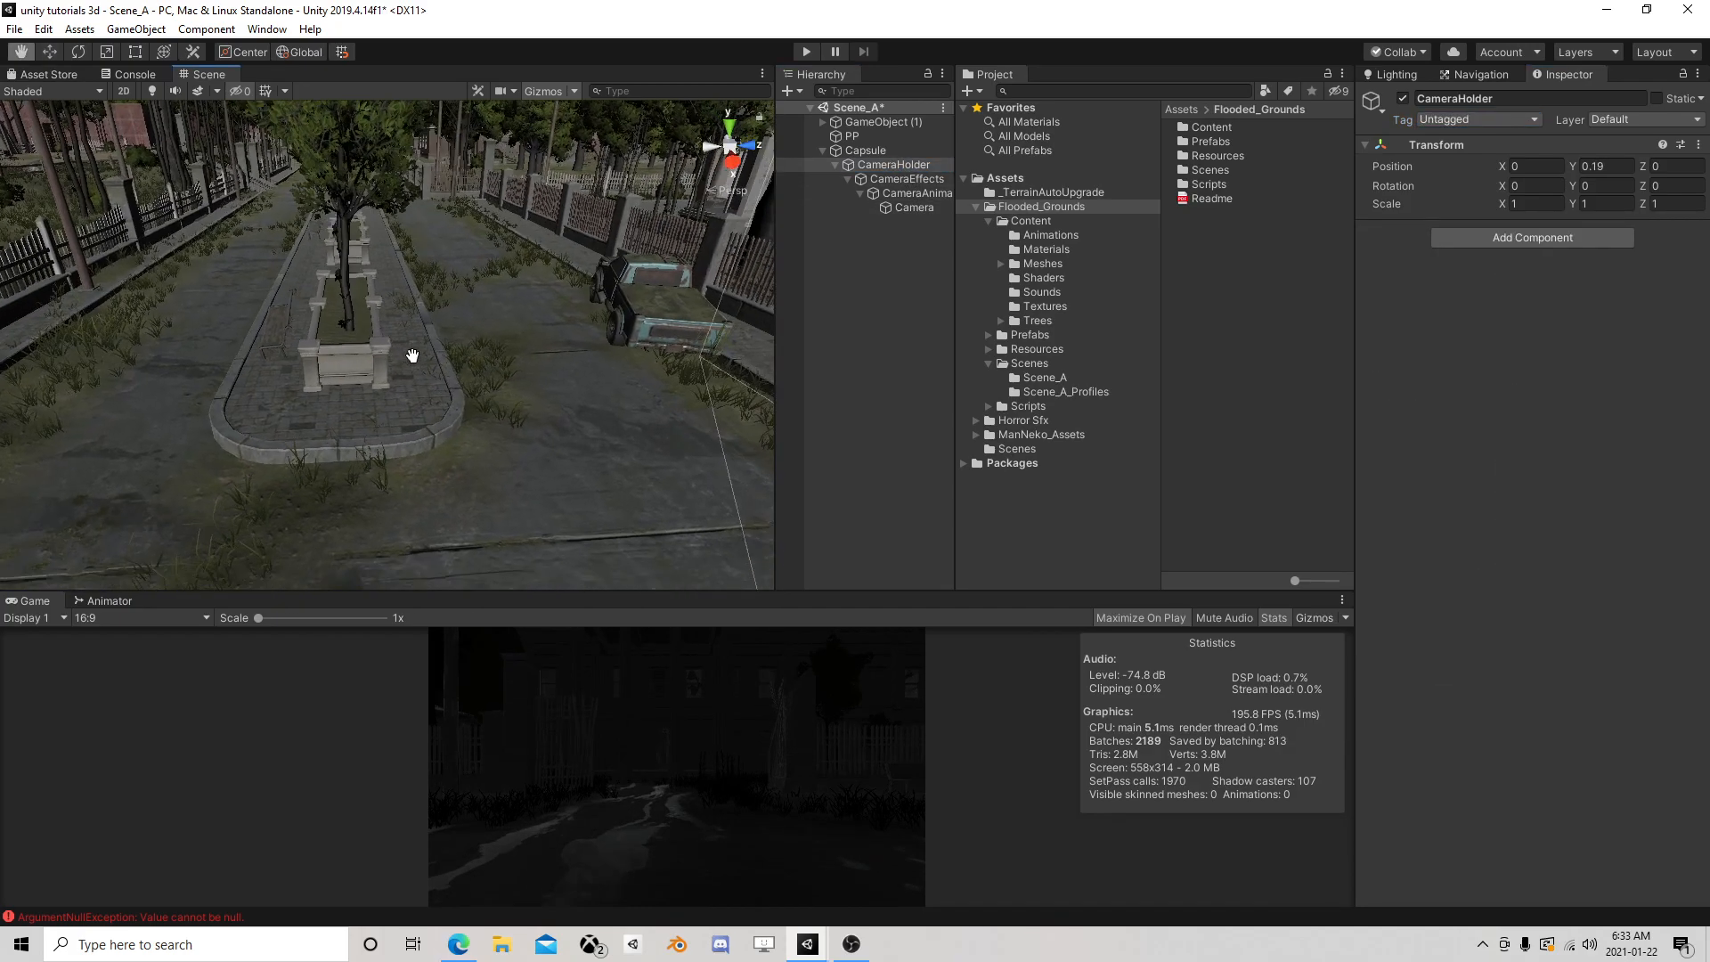
{"action": "key", "text": "f"}
{"action": "left_click_drag", "start_coordinate": [377, 200], "coordinate": [367, 156]}
{"action": "left_click_drag", "start_coordinate": [446, 214], "coordinate": [451, 213]}
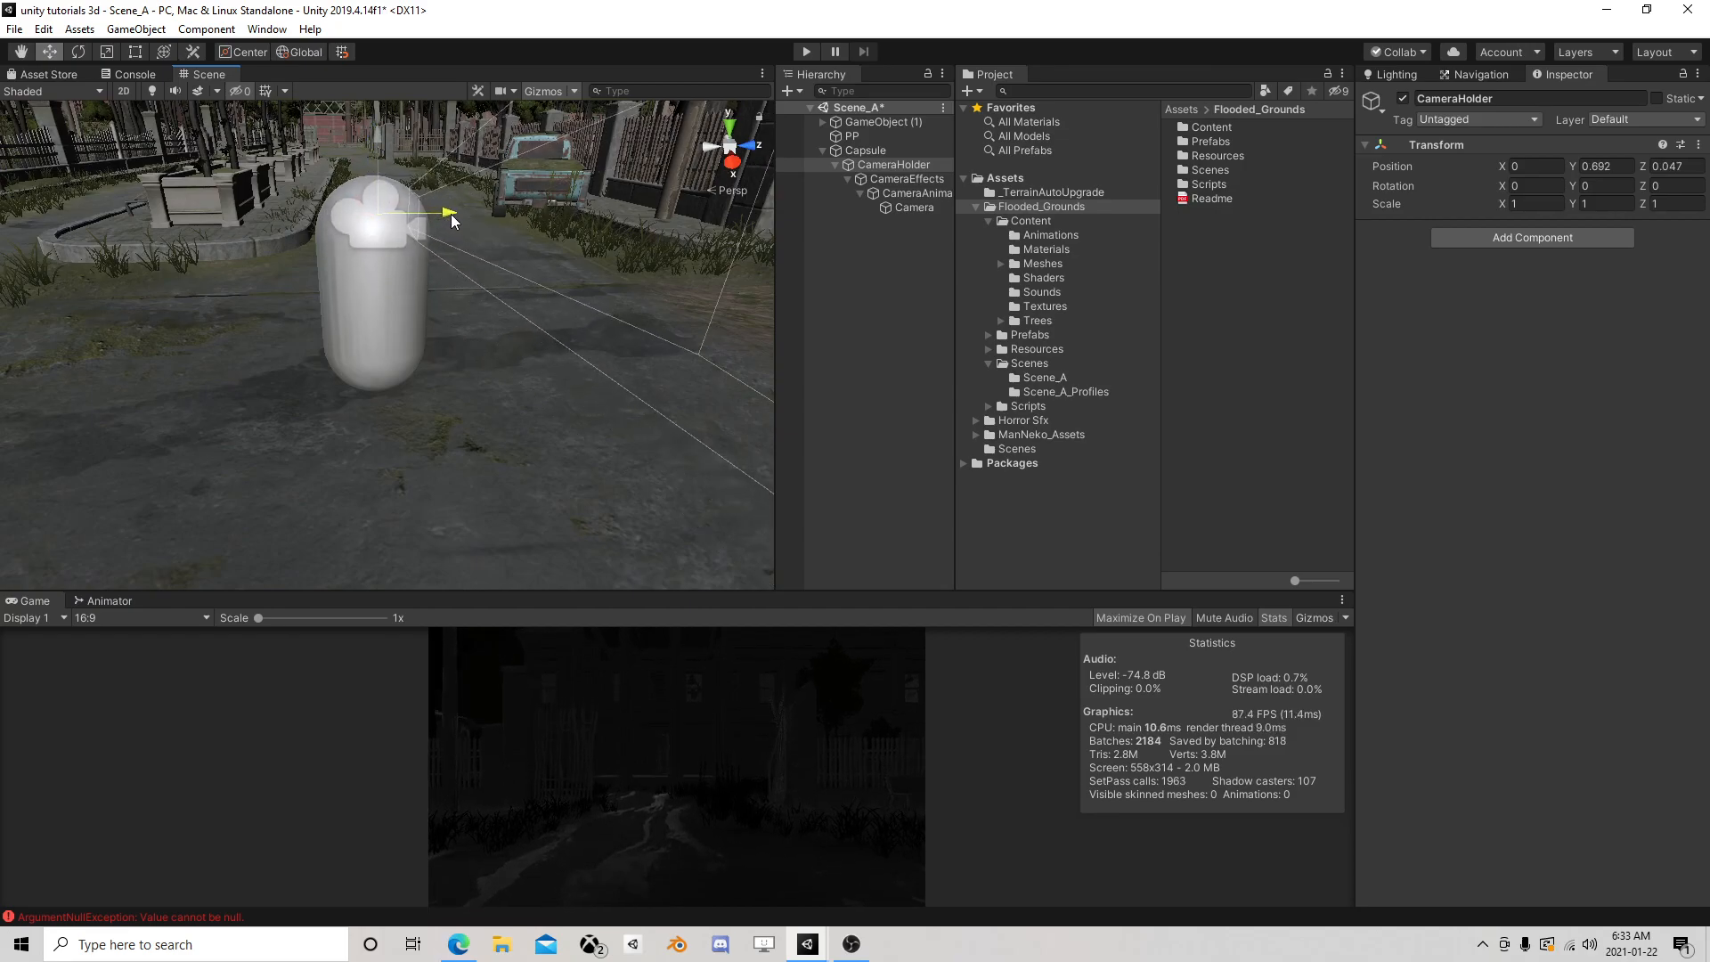
Set the Camera's field of view to 55 and its near clipping plane to 0.01
{"action": "left_click", "coordinate": [936, 208]}
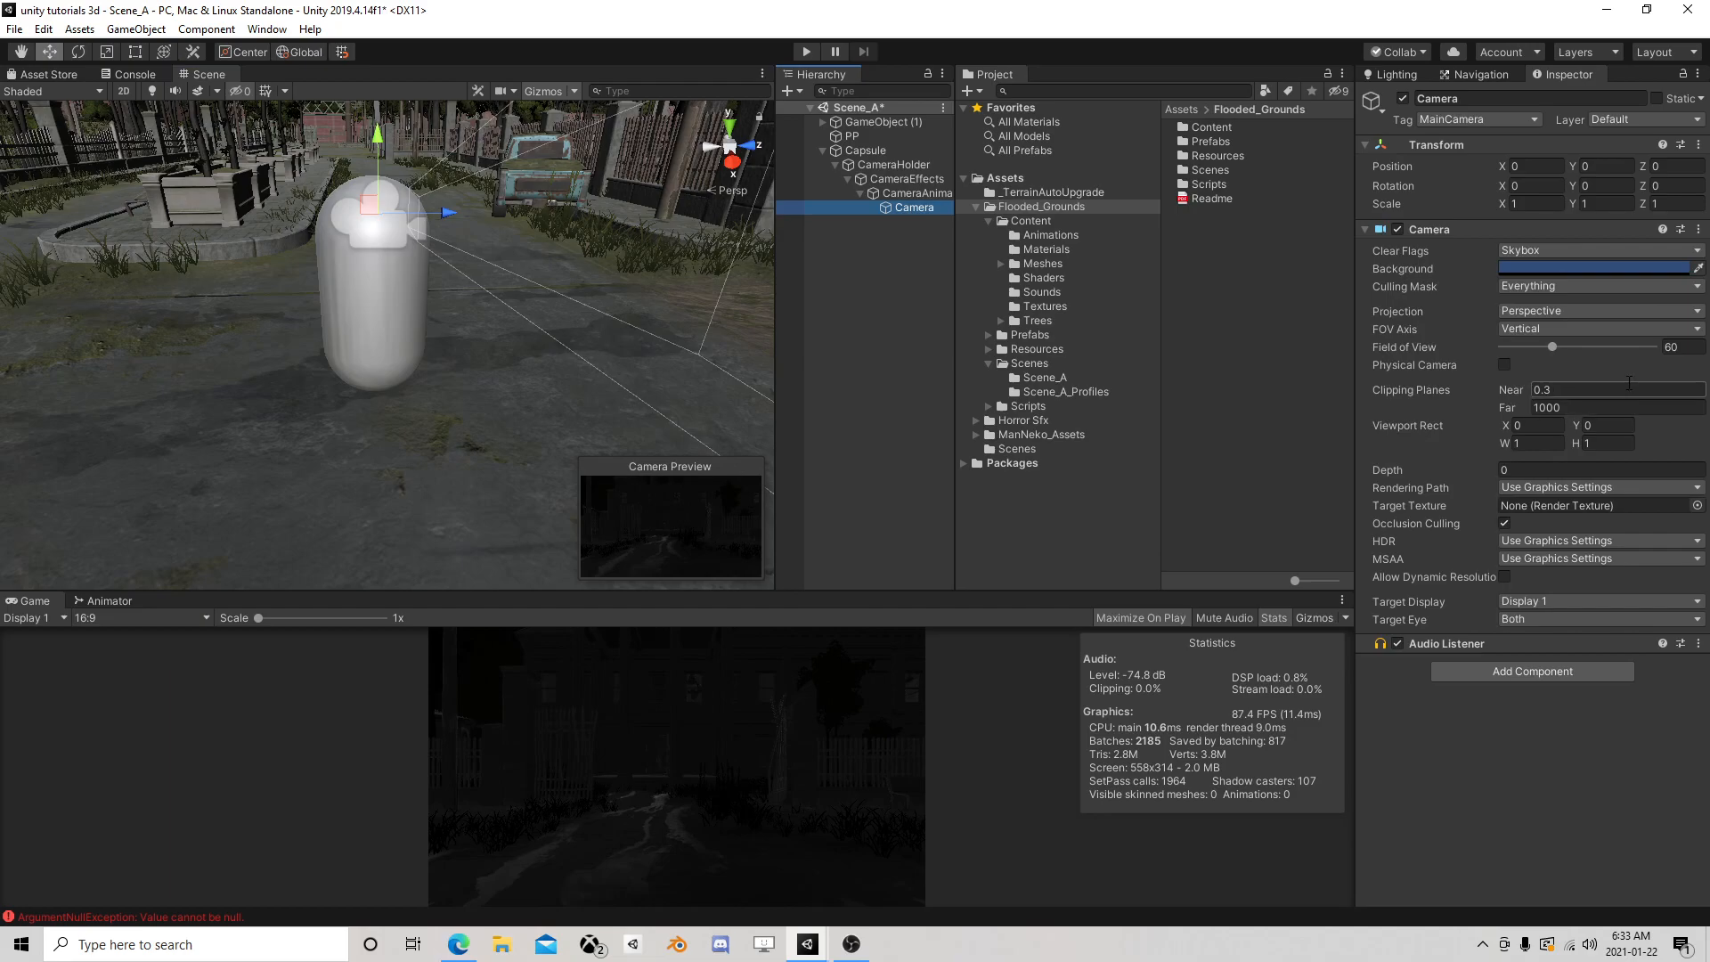
{"action": "left_click_drag", "start_coordinate": [1554, 347], "coordinate": [1563, 349]}
{"action": "left_click", "coordinate": [1681, 347]}
{"action": "type", "text": "55"}
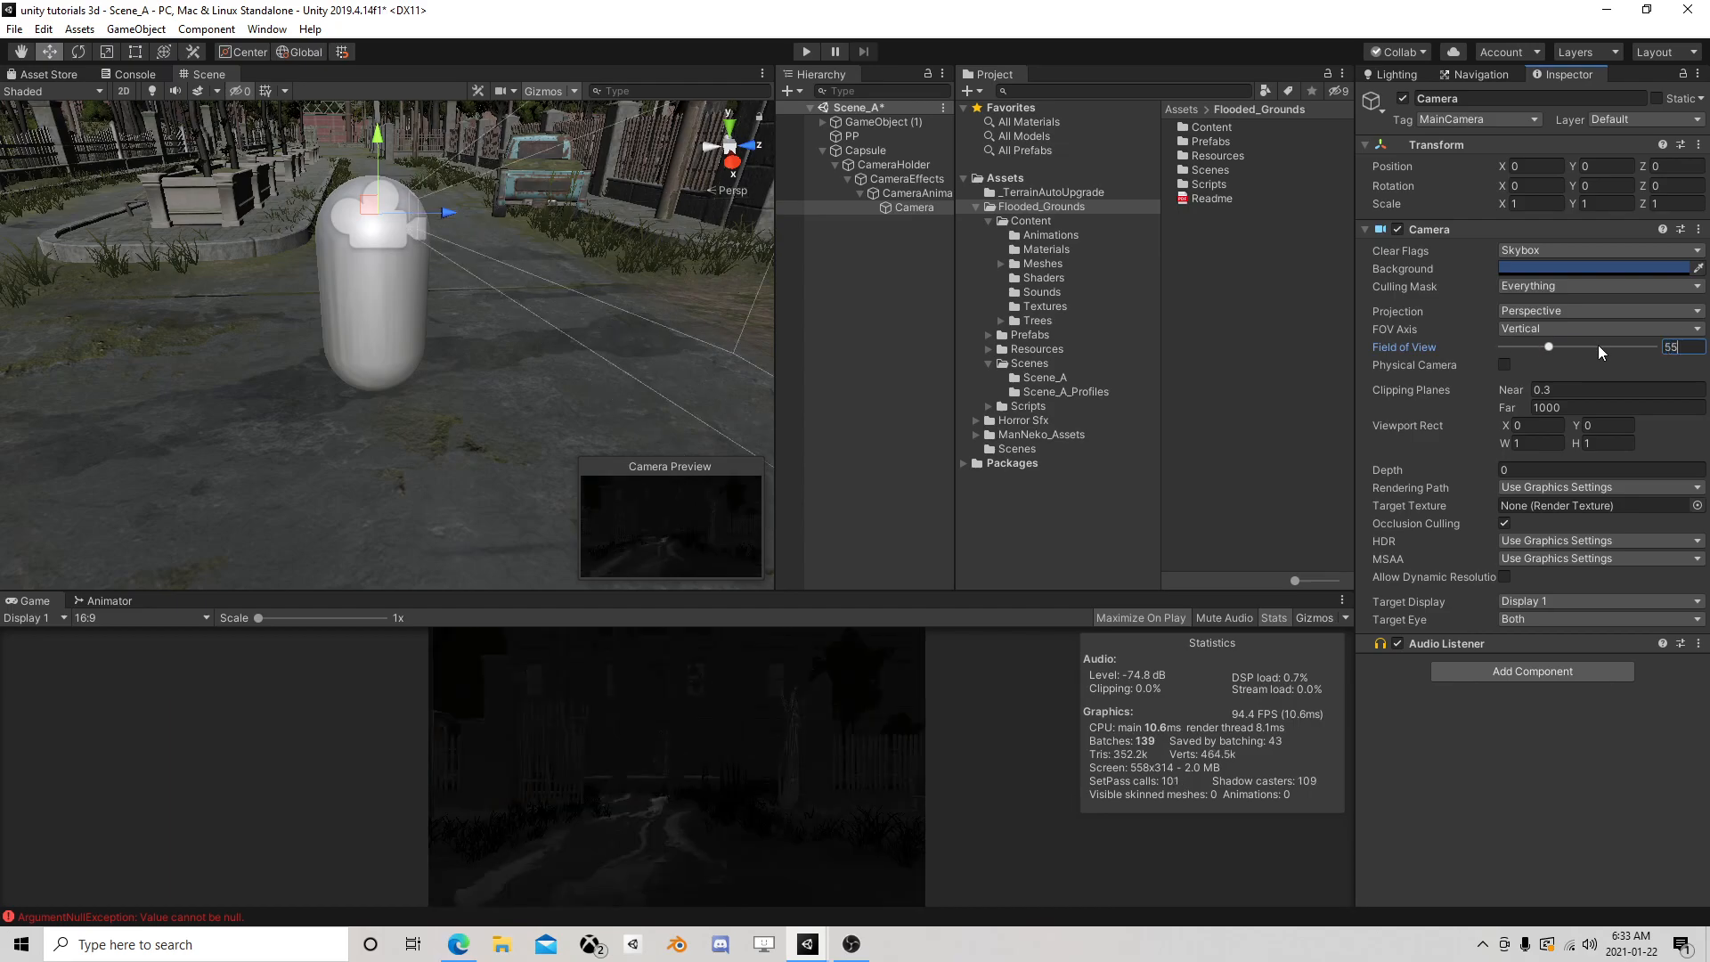
{"action": "key", "text": "Tab"}
{"action": "type", "text": "0.01"}
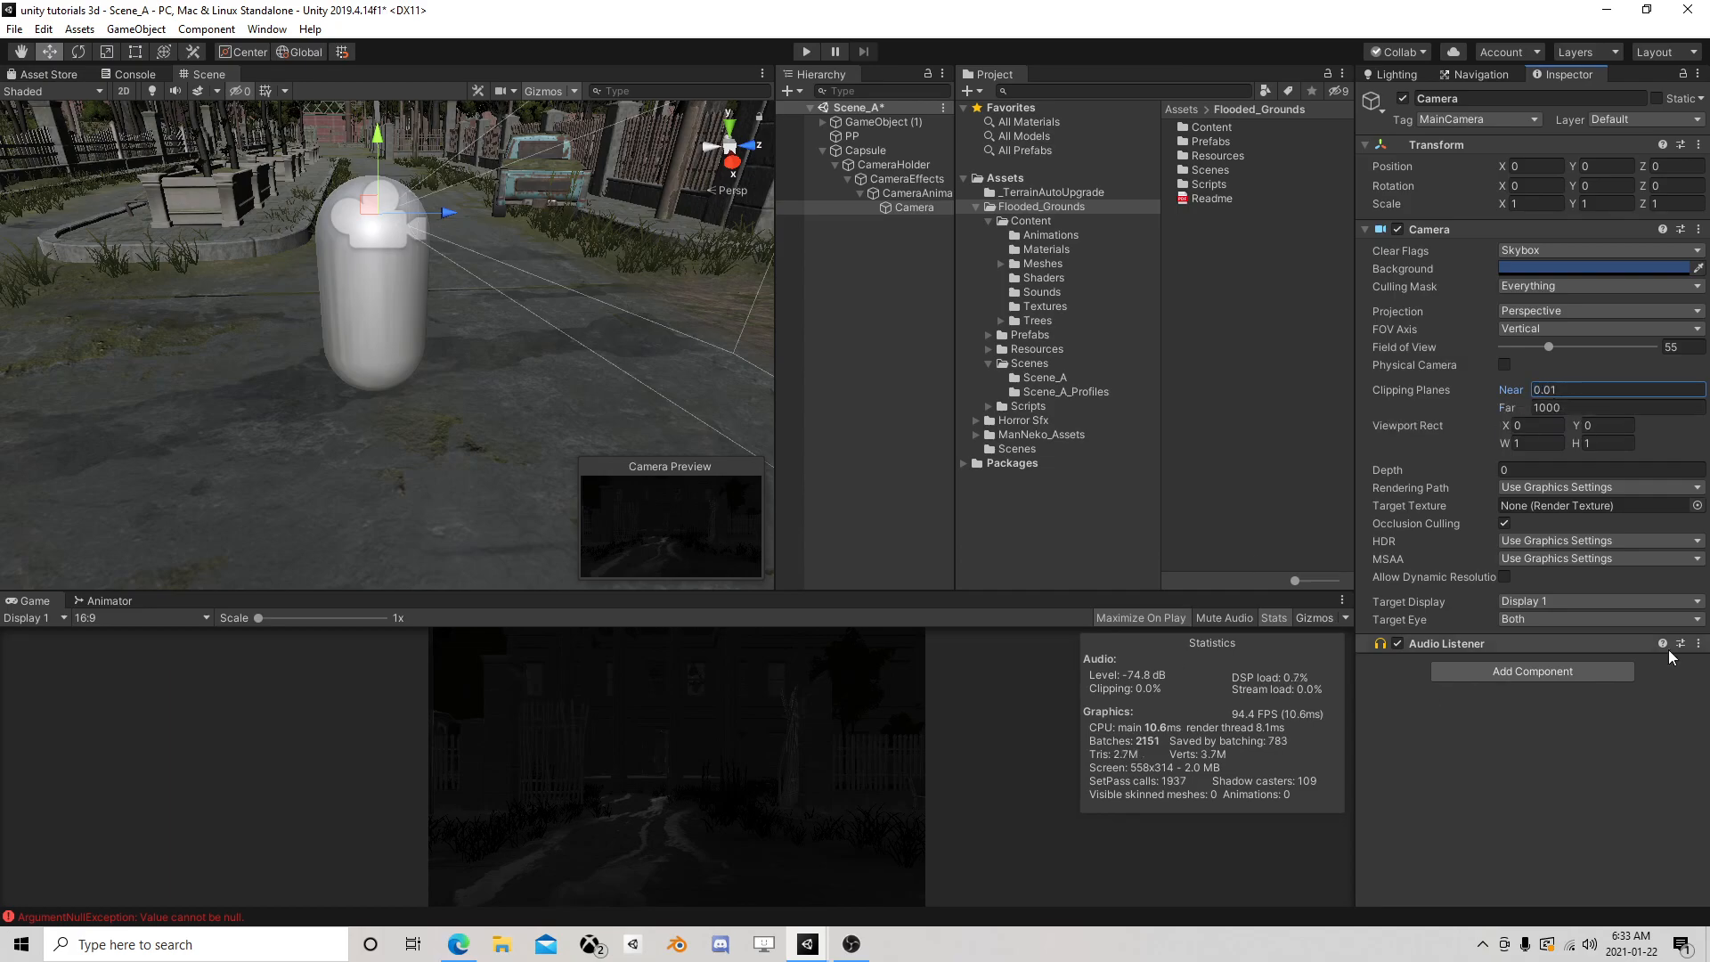
Add a Post-process Layer component to the Camera and put the Camera object on the TransparentFX layer
{"action": "left_click", "coordinate": [1582, 672]}
{"action": "left_click", "coordinate": [1522, 792]}
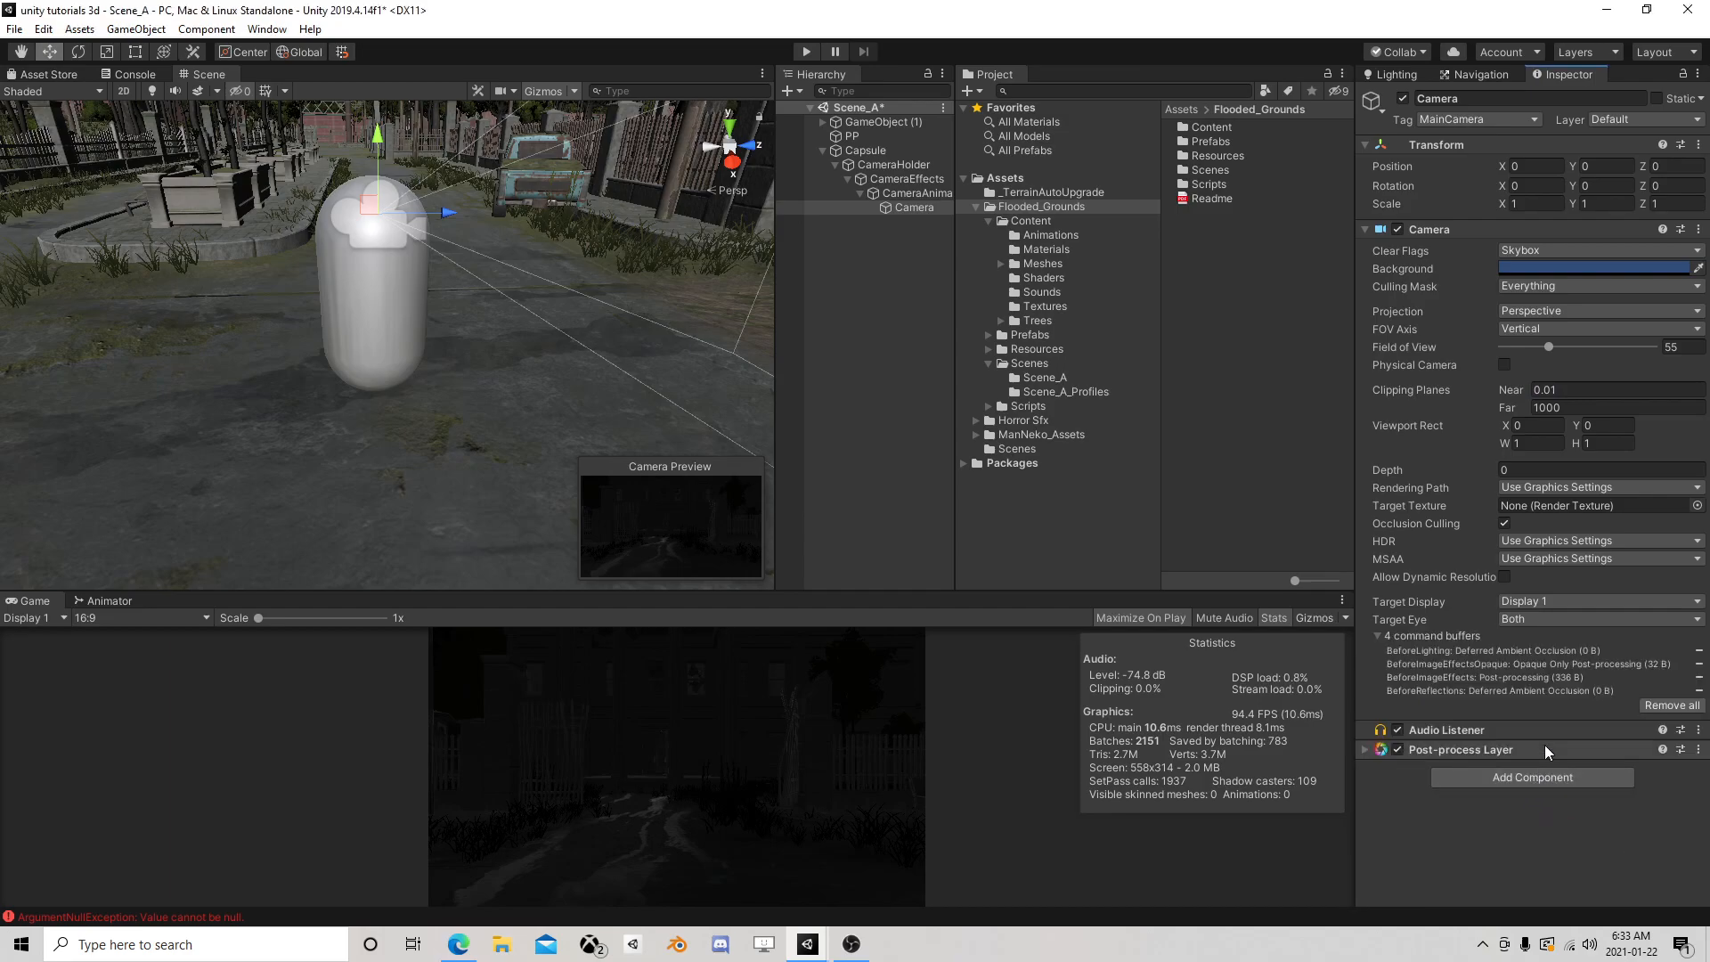
{"action": "left_click", "coordinate": [1656, 123]}
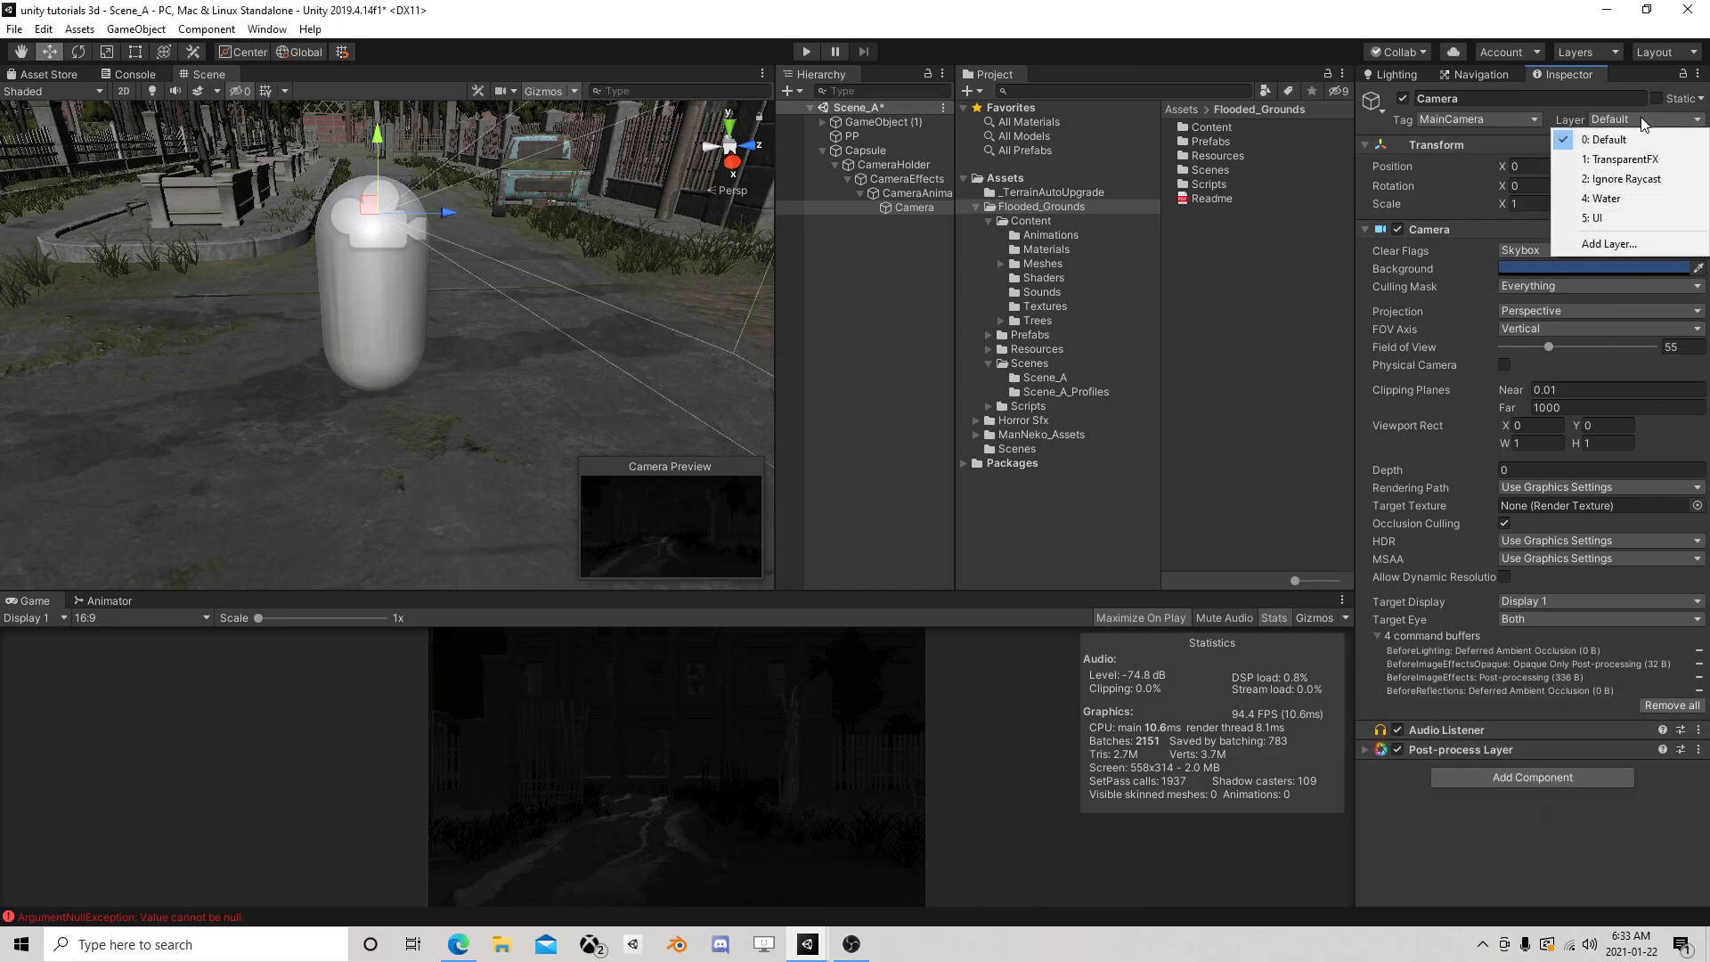
{"action": "left_click", "coordinate": [1624, 160]}
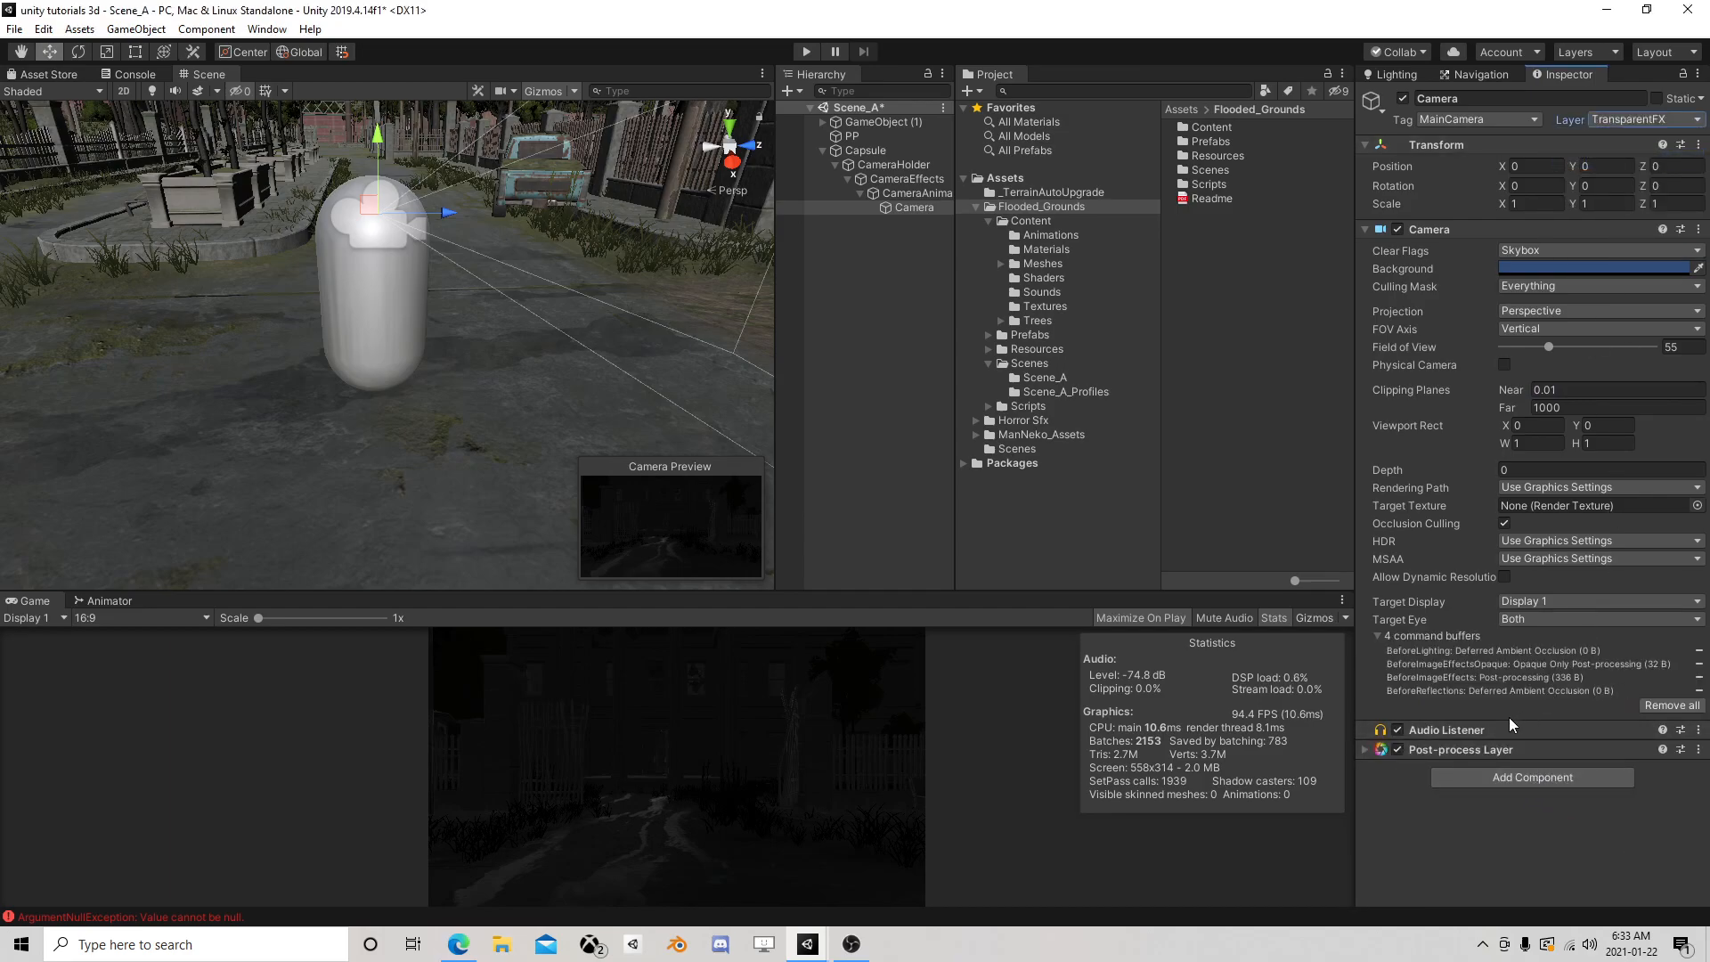
Set the Post-process Layer's volume blending layer to TransparentFX and its anti-aliasing mode to Fast Approximate Anti-aliasing (FXAA)
{"action": "left_click", "coordinate": [1365, 750]}
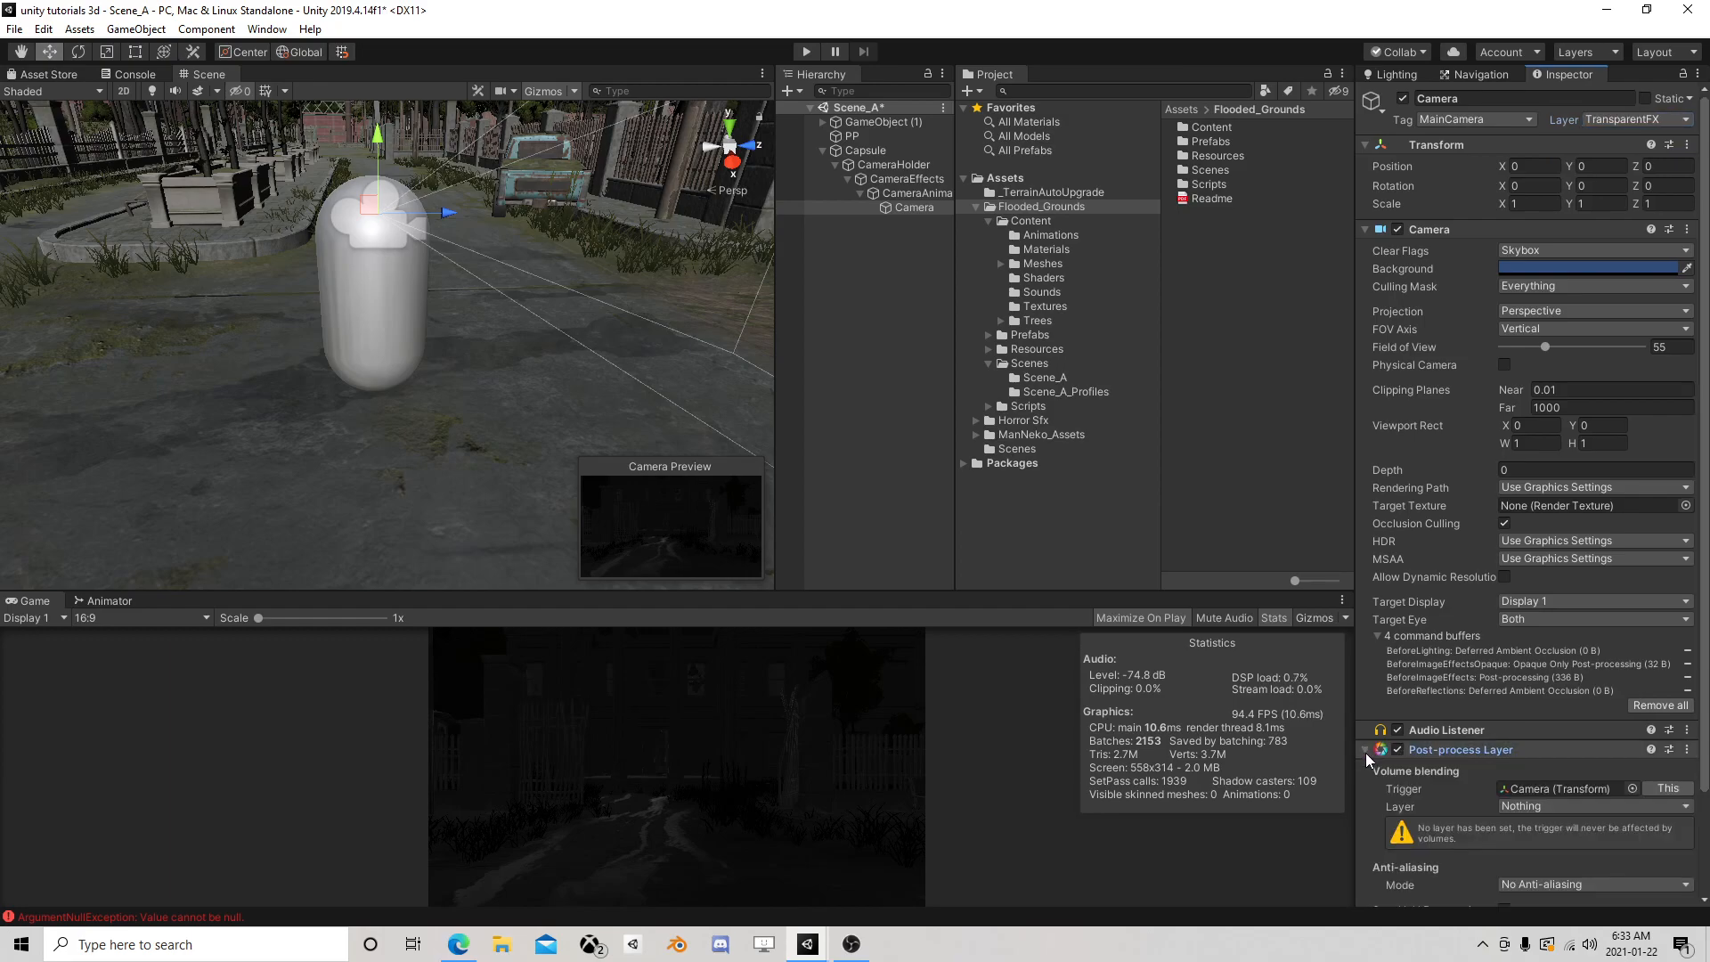
{"action": "scroll", "coordinate": [1546, 570], "scroll_direction": "down", "scroll_amount": 3}
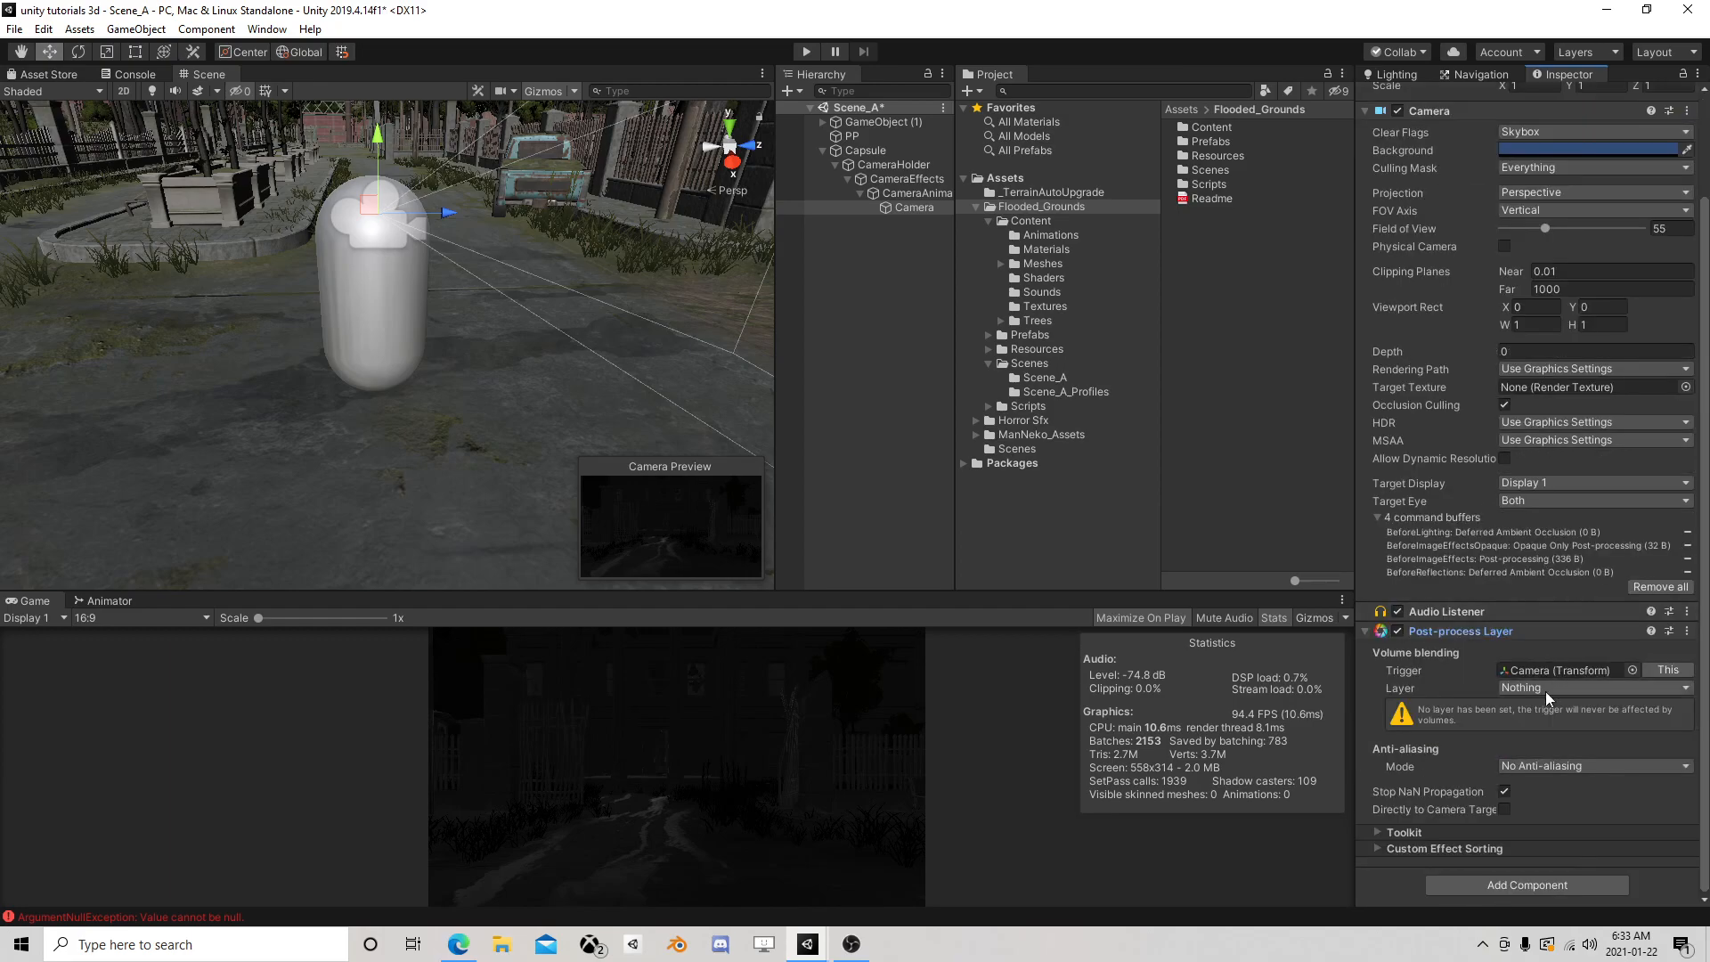
{"action": "left_click", "coordinate": [1539, 689]}
{"action": "left_click", "coordinate": [1573, 766]}
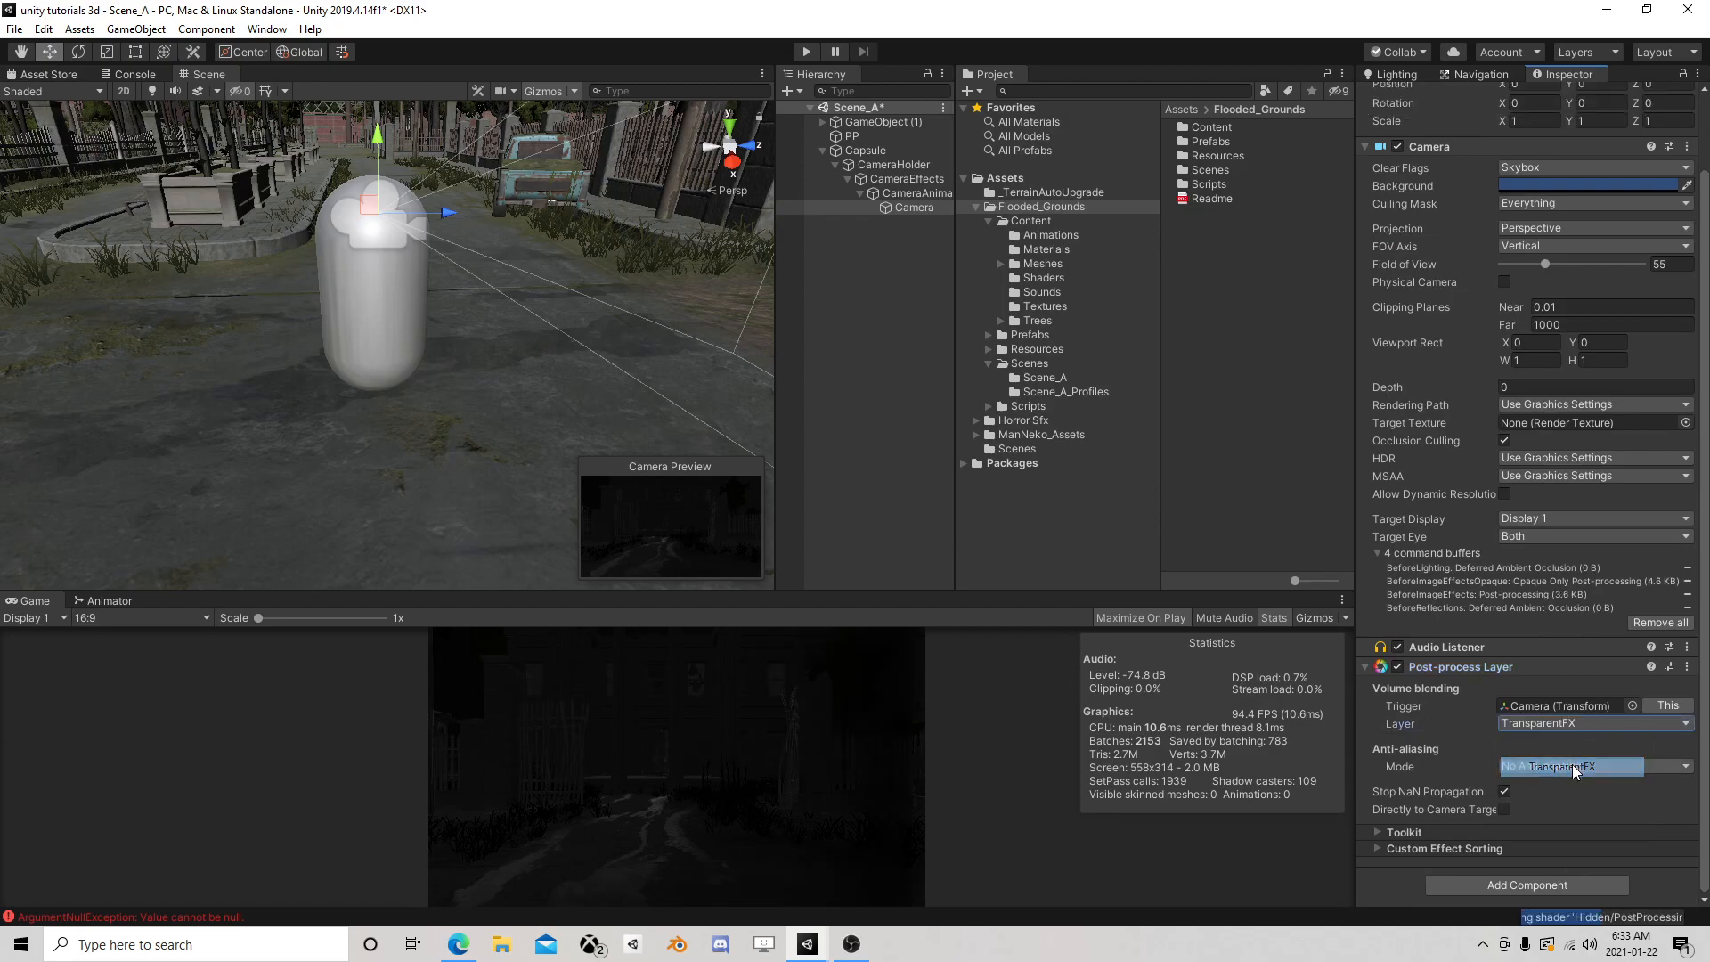
{"action": "left_click", "coordinate": [1557, 785]}
{"action": "left_click", "coordinate": [1573, 819]}
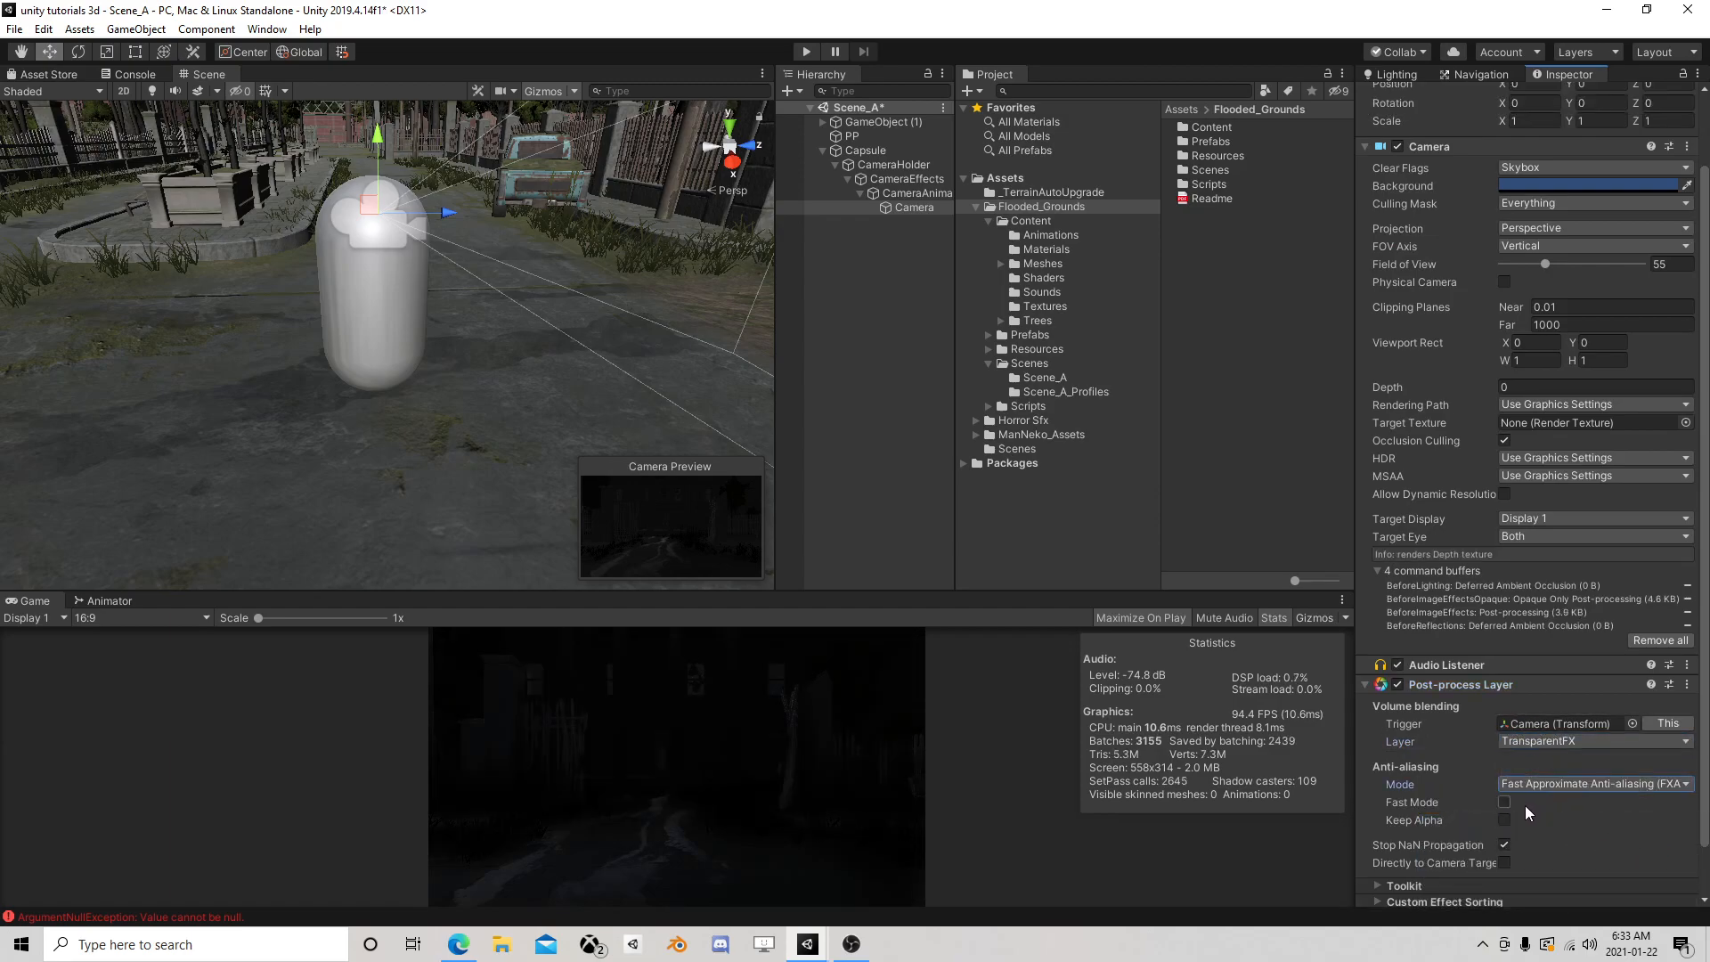
{"action": "scroll", "coordinate": [1518, 806], "scroll_direction": "down", "scroll_amount": 2}
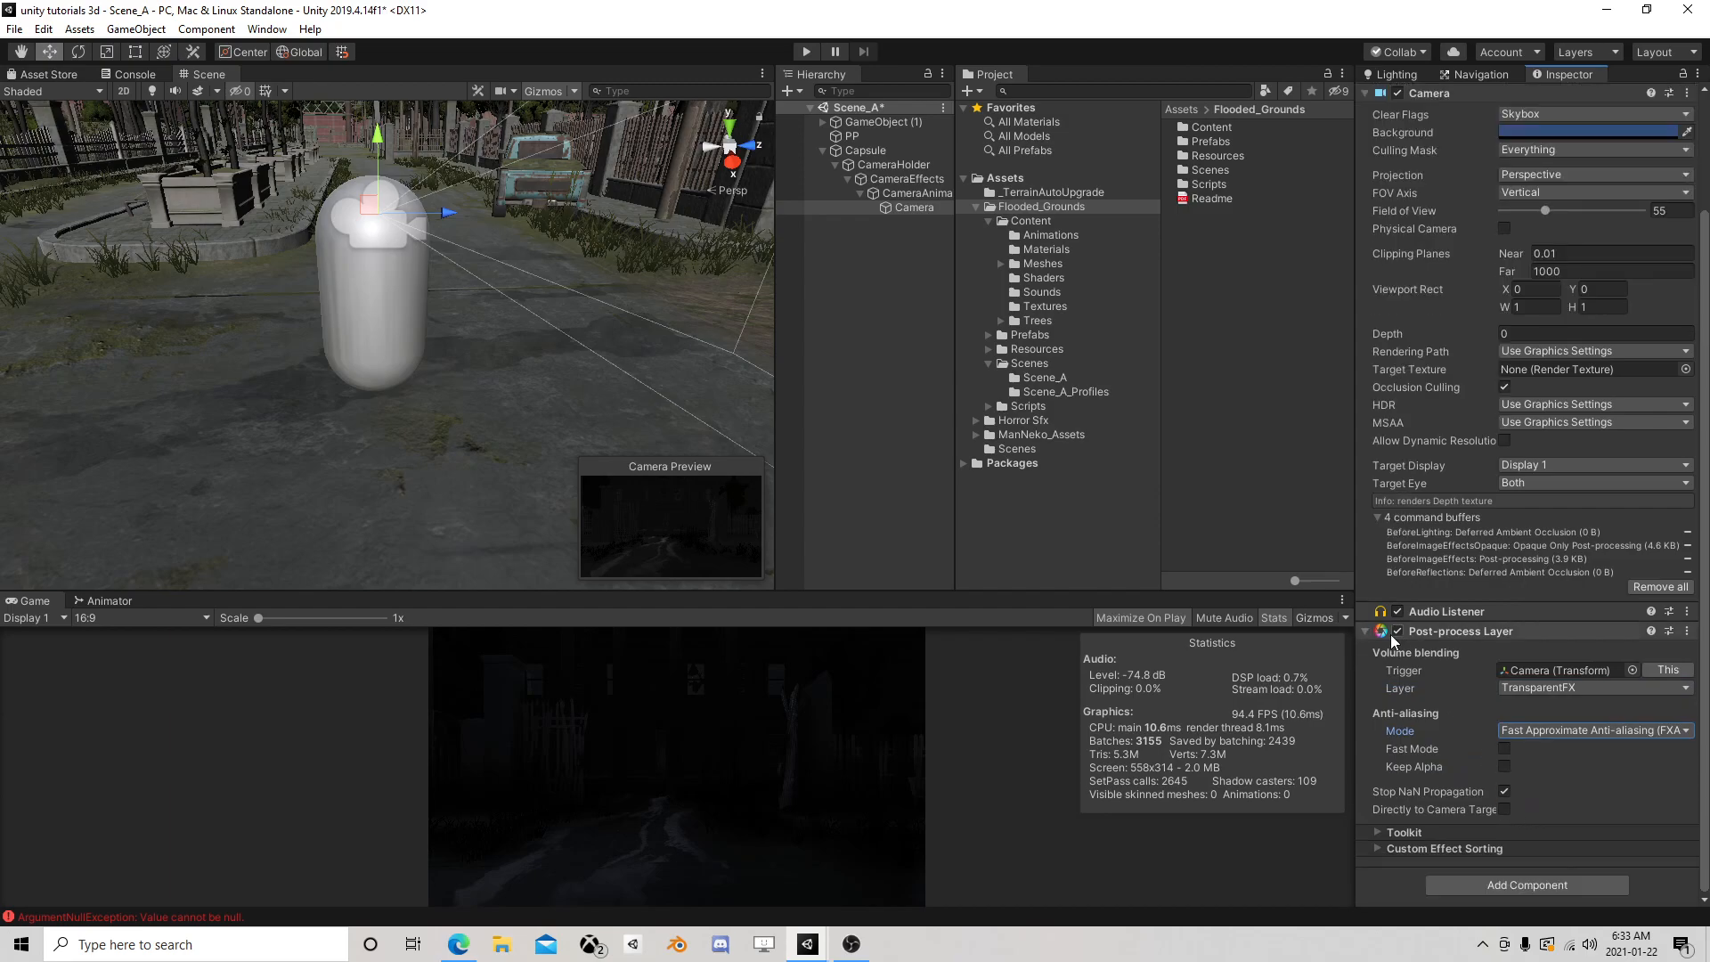
{"action": "left_click", "coordinate": [1367, 630]}
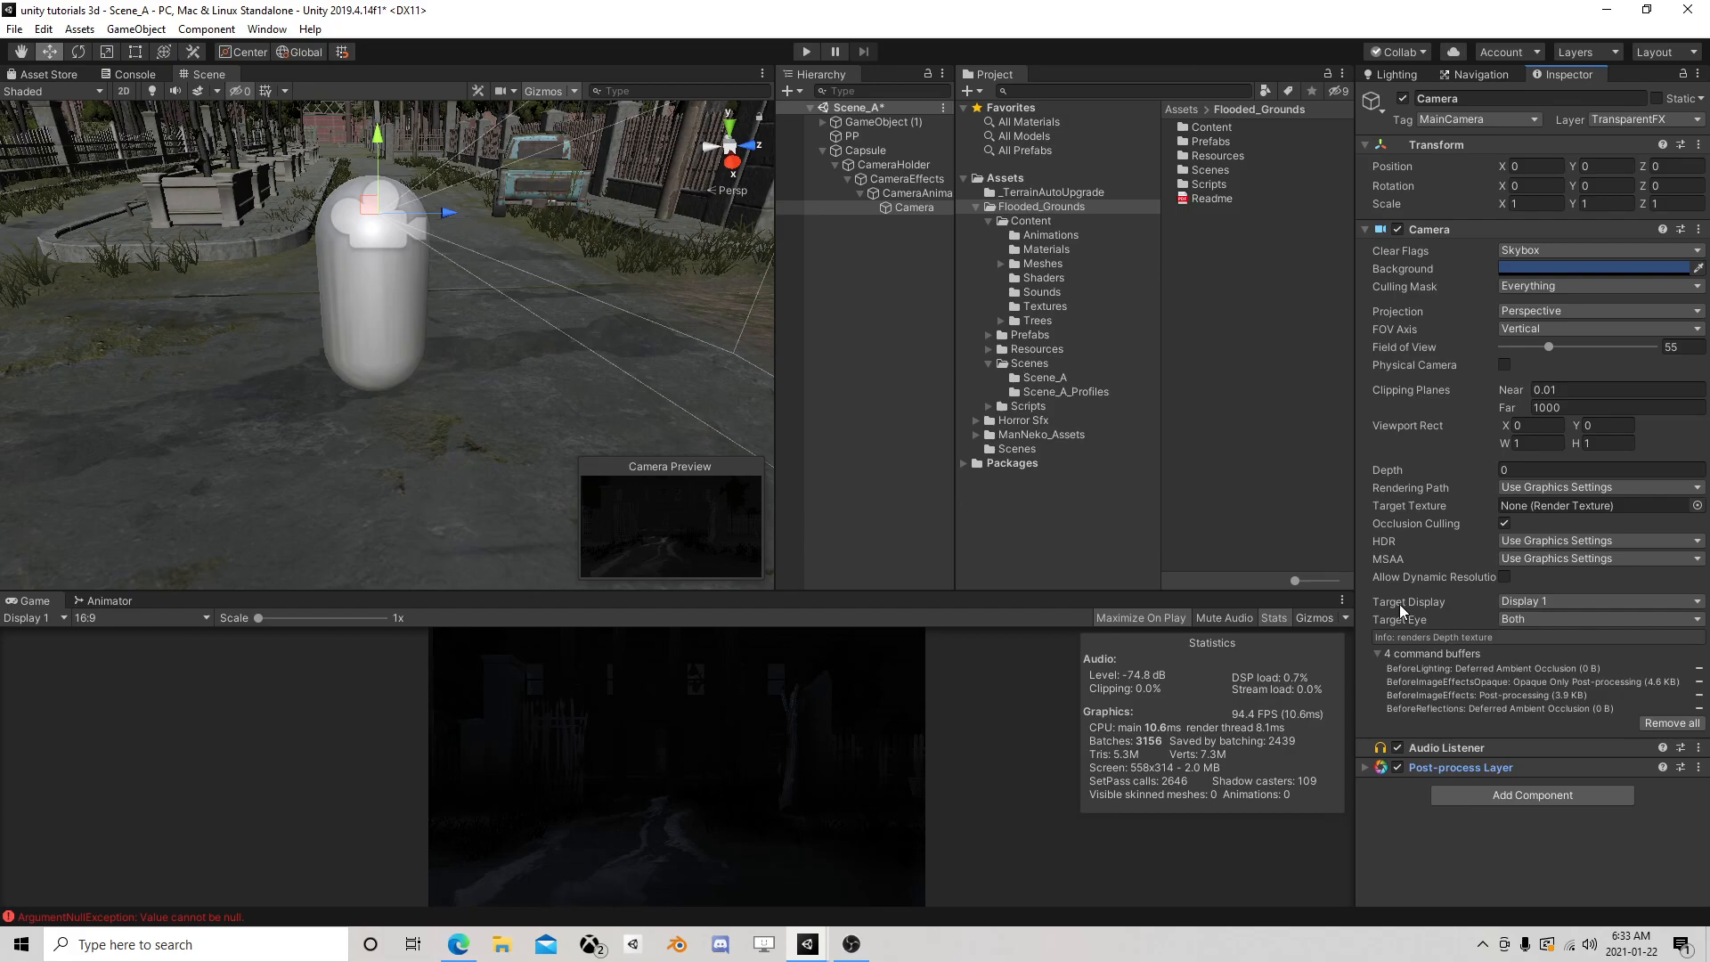
Rename the Capsule object as Player and assign it the Player tag
{"action": "right_click_drag", "start_coordinate": [312, 431], "coordinate": [611, 344]}
{"action": "middle_click_drag", "start_coordinate": [463, 267], "coordinate": [364, 469]}
{"action": "right_click_drag", "start_coordinate": [461, 243], "coordinate": [316, 401]}
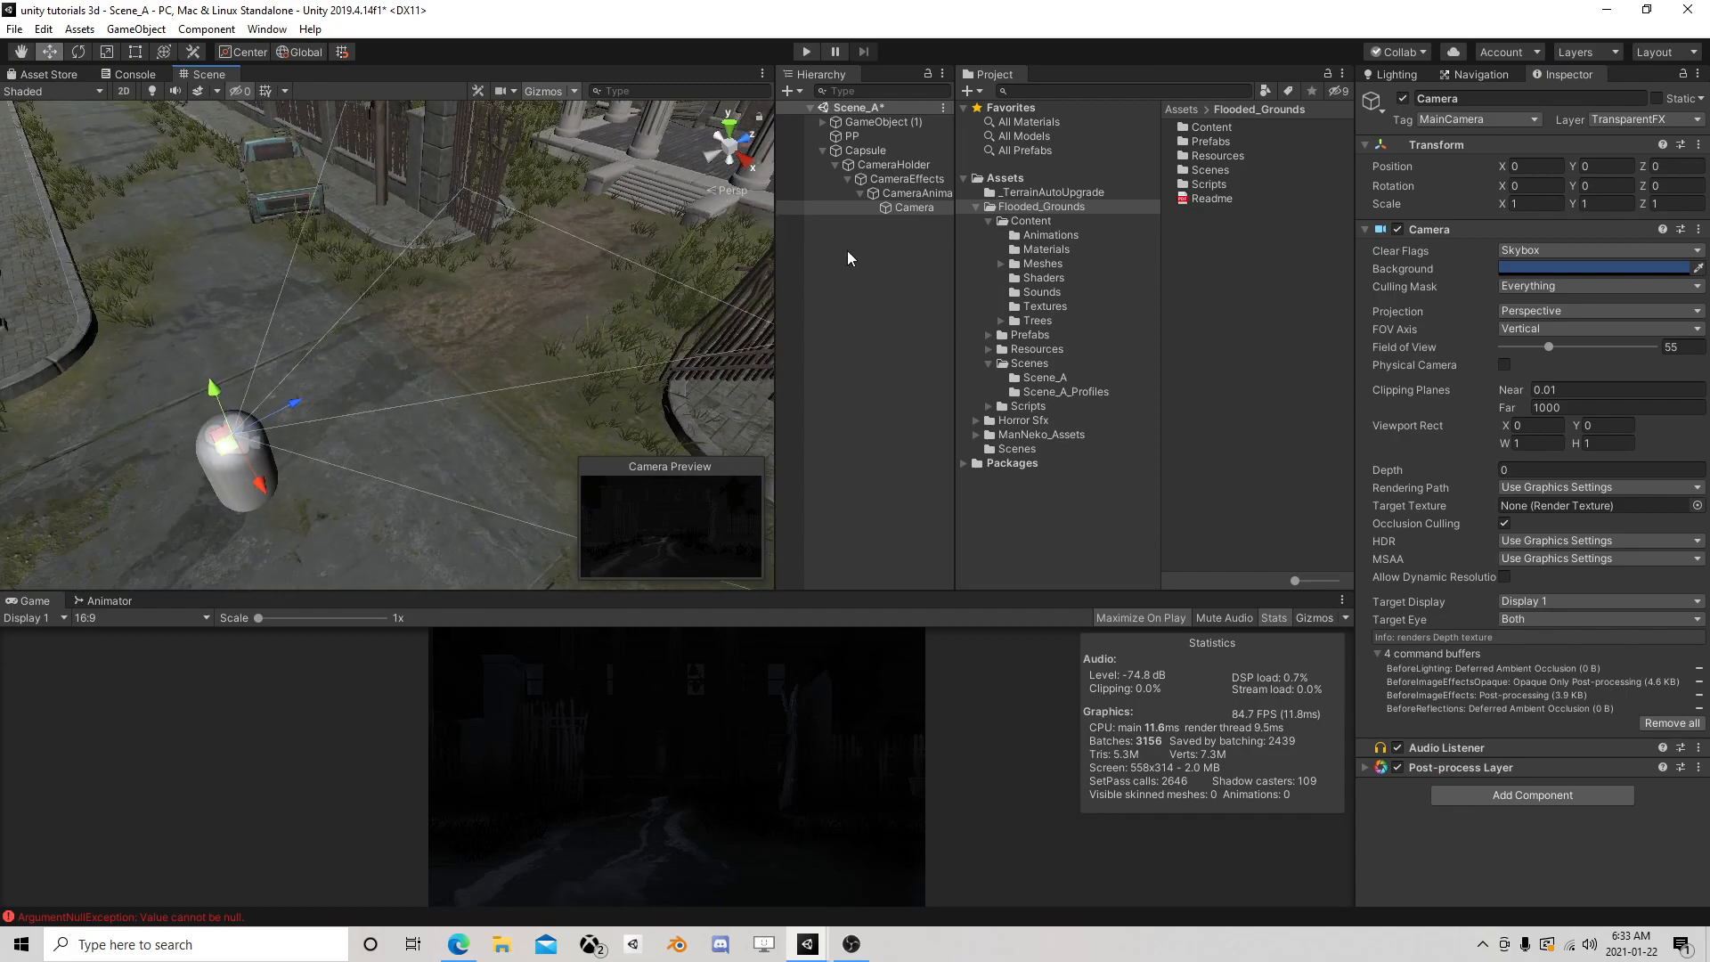
{"action": "left_click", "coordinate": [865, 151]}
{"action": "left_click", "coordinate": [865, 152]}
{"action": "type", "text": "Player"}
{"action": "key", "text": "Return"}
{"action": "left_click", "coordinate": [1476, 122]}
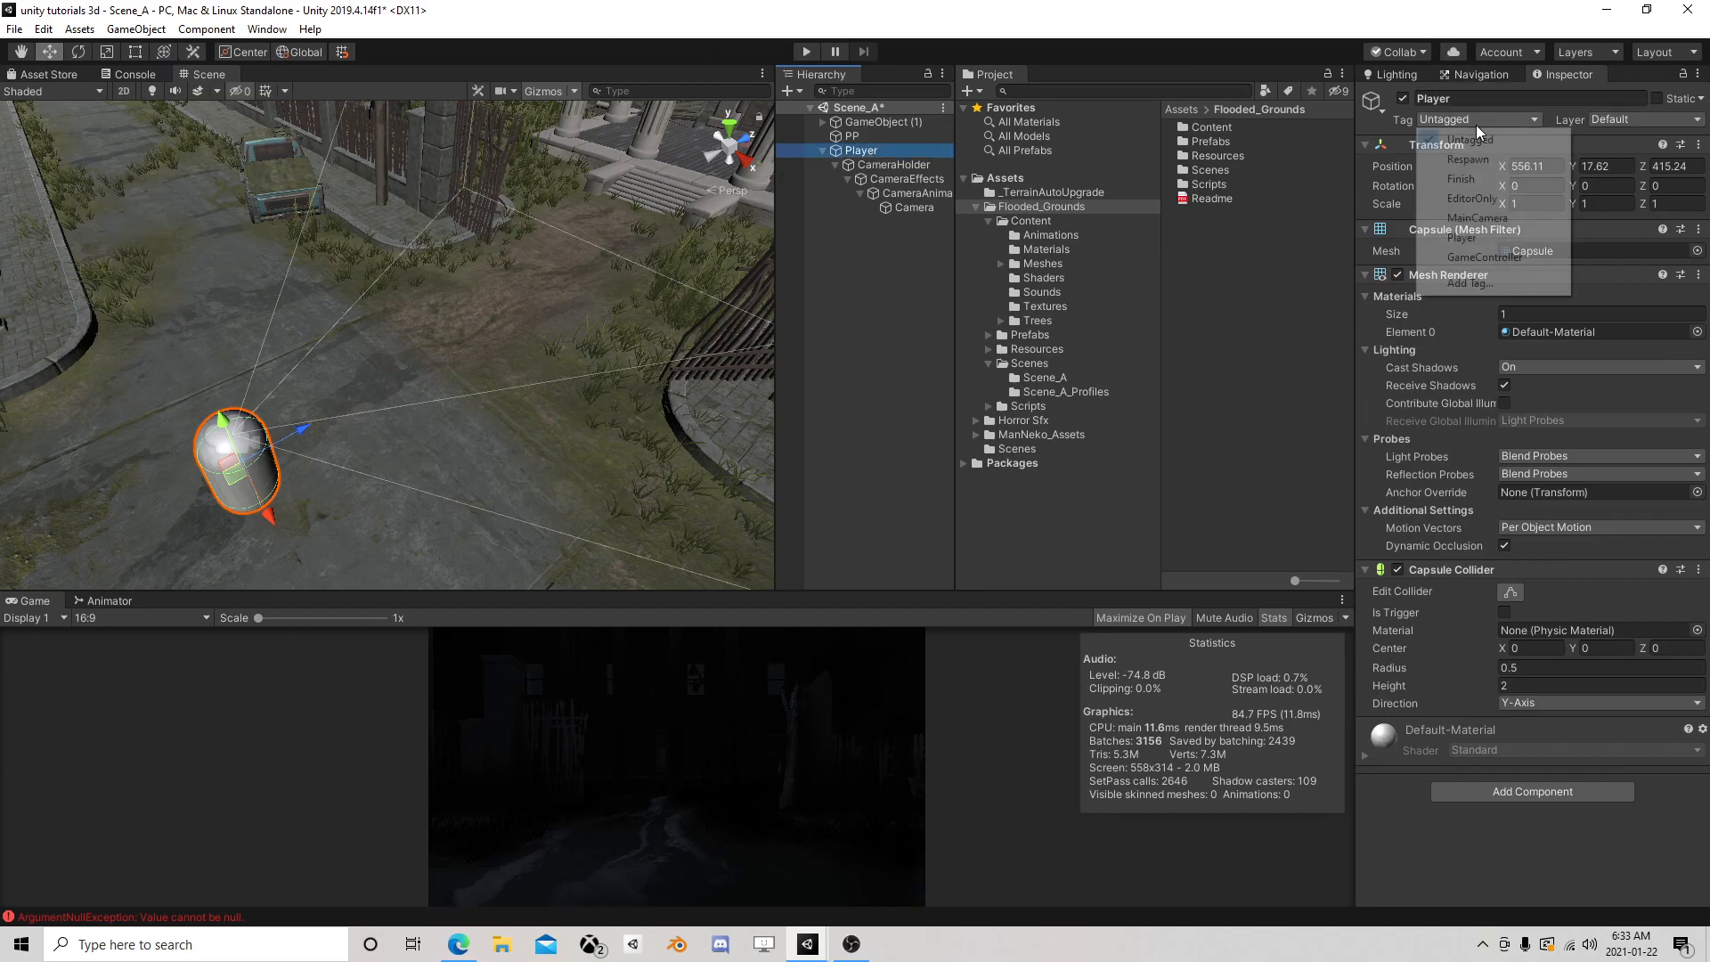
{"action": "left_click", "coordinate": [1461, 238]}
Create a Player layer in User Layer 8 and assign it to the Player object only, excluding its children
{"action": "left_click", "coordinate": [1603, 119]}
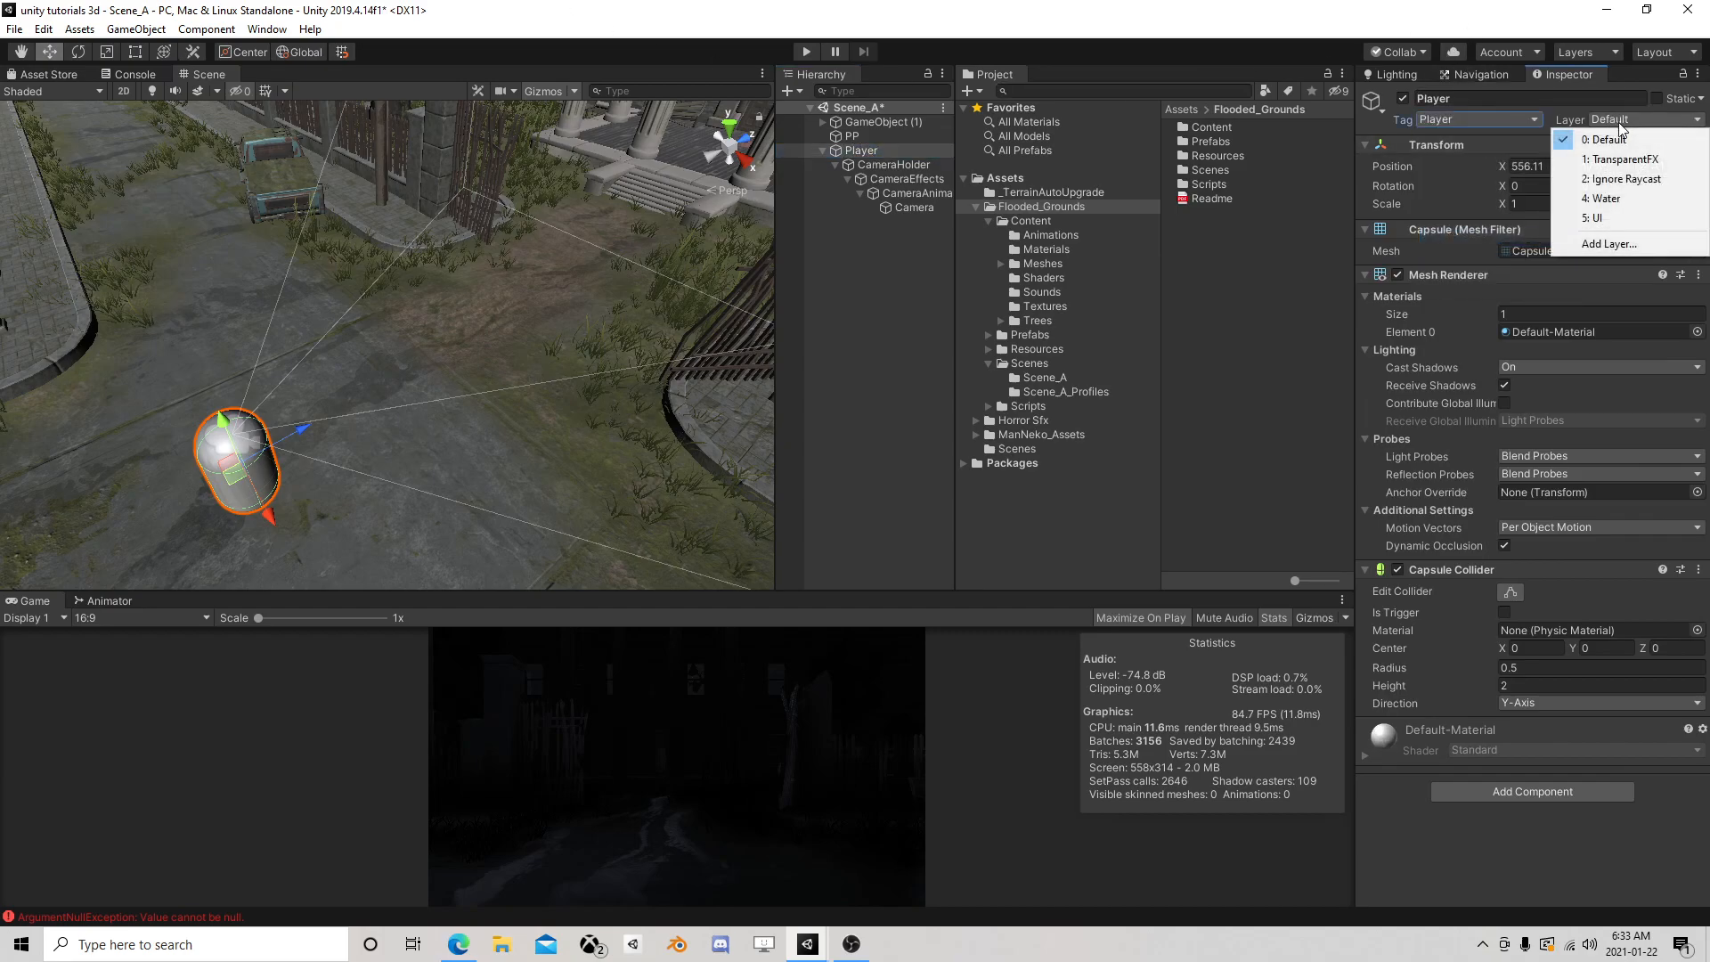
{"action": "left_click", "coordinate": [1609, 244]}
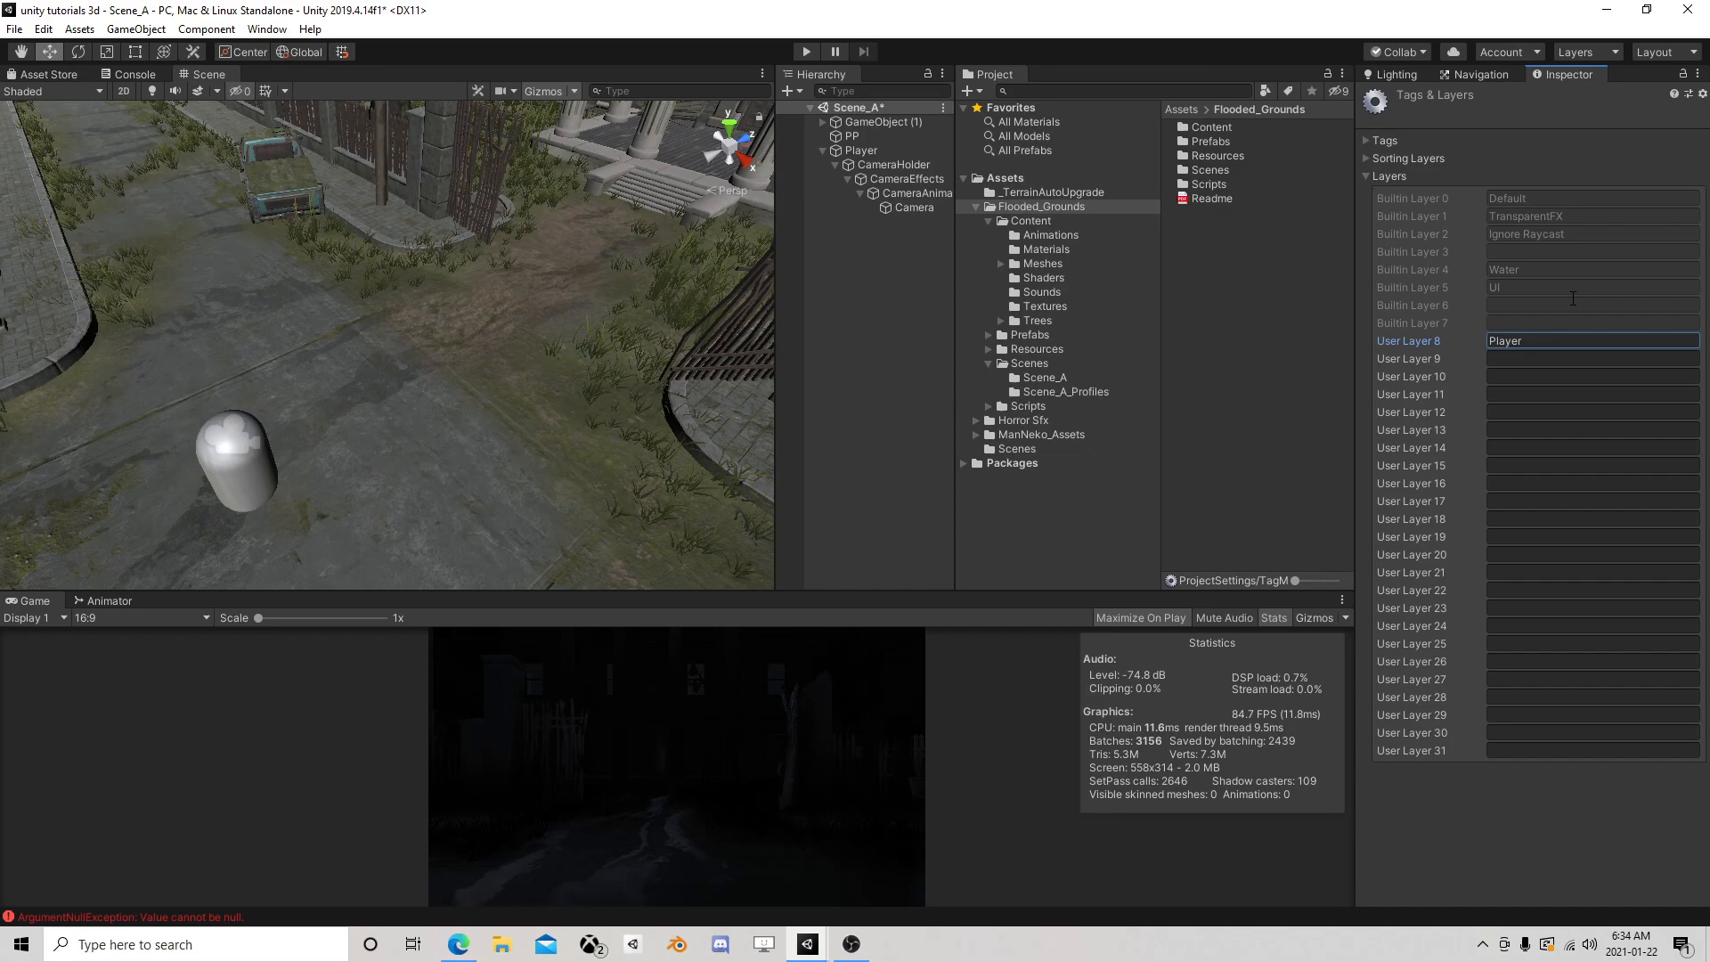
{"action": "left_click", "coordinate": [856, 150]}
{"action": "left_click", "coordinate": [1591, 125]}
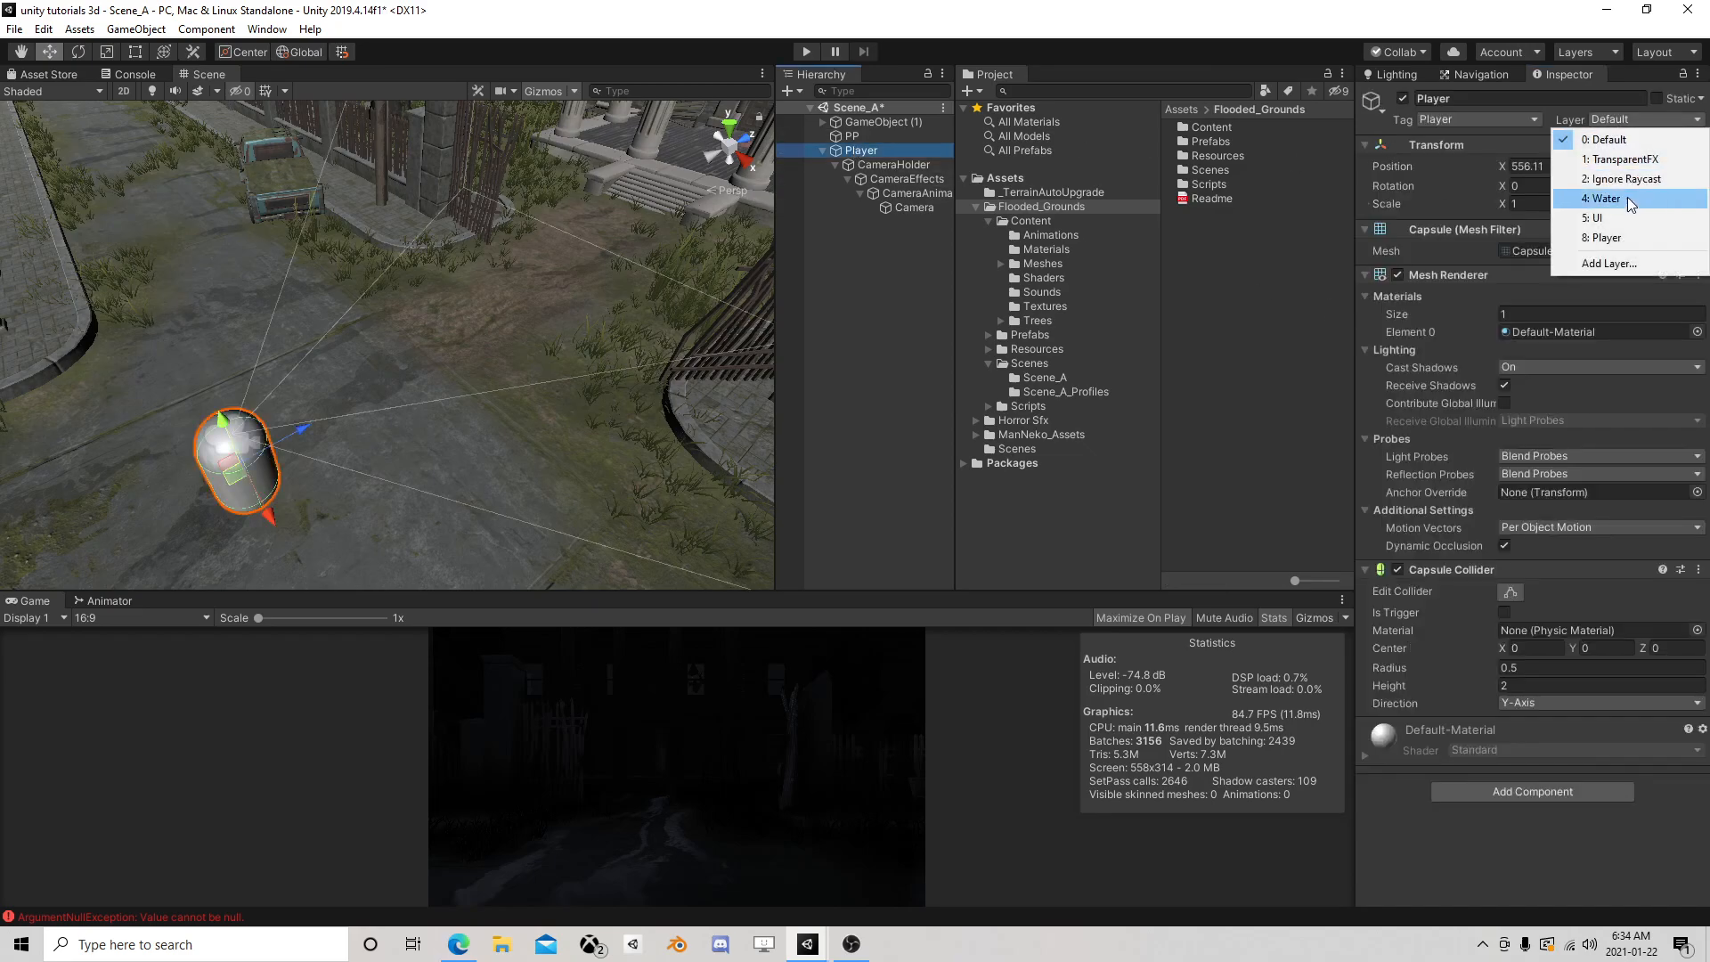
{"action": "left_click", "coordinate": [1579, 238]}
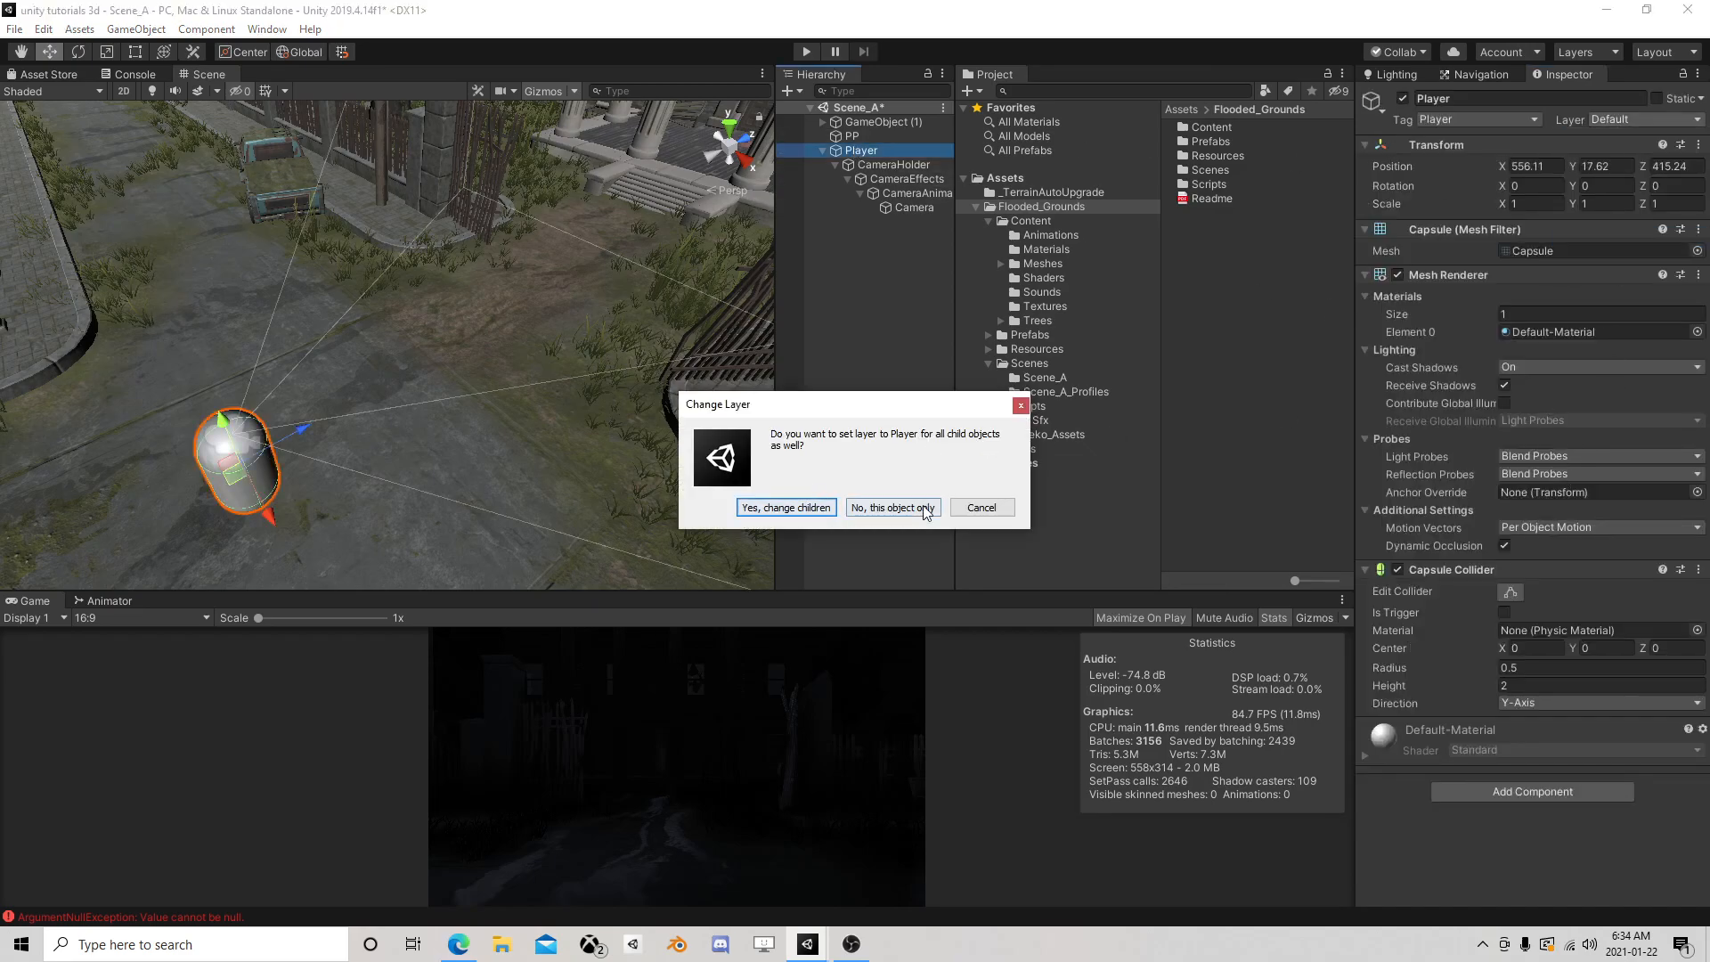
{"action": "left_click", "coordinate": [885, 509]}
{"action": "left_click", "coordinate": [823, 149]}
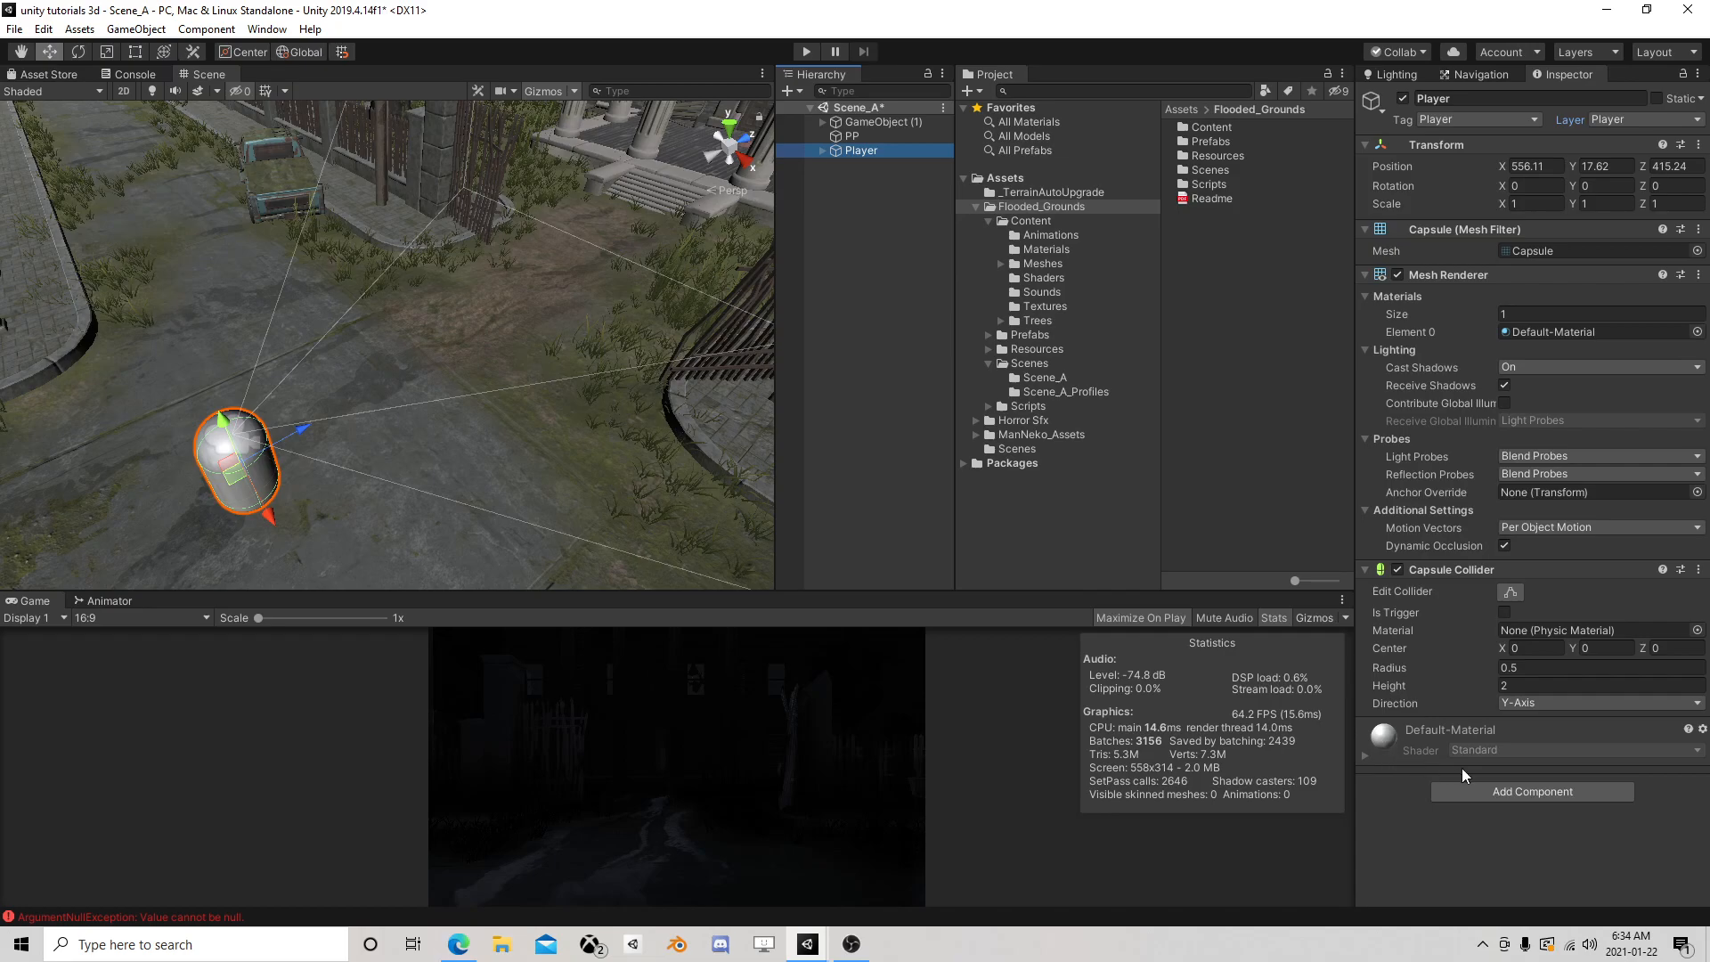
Search the components available for the Player object for "fsm"
{"action": "left_click", "coordinate": [1533, 791]}
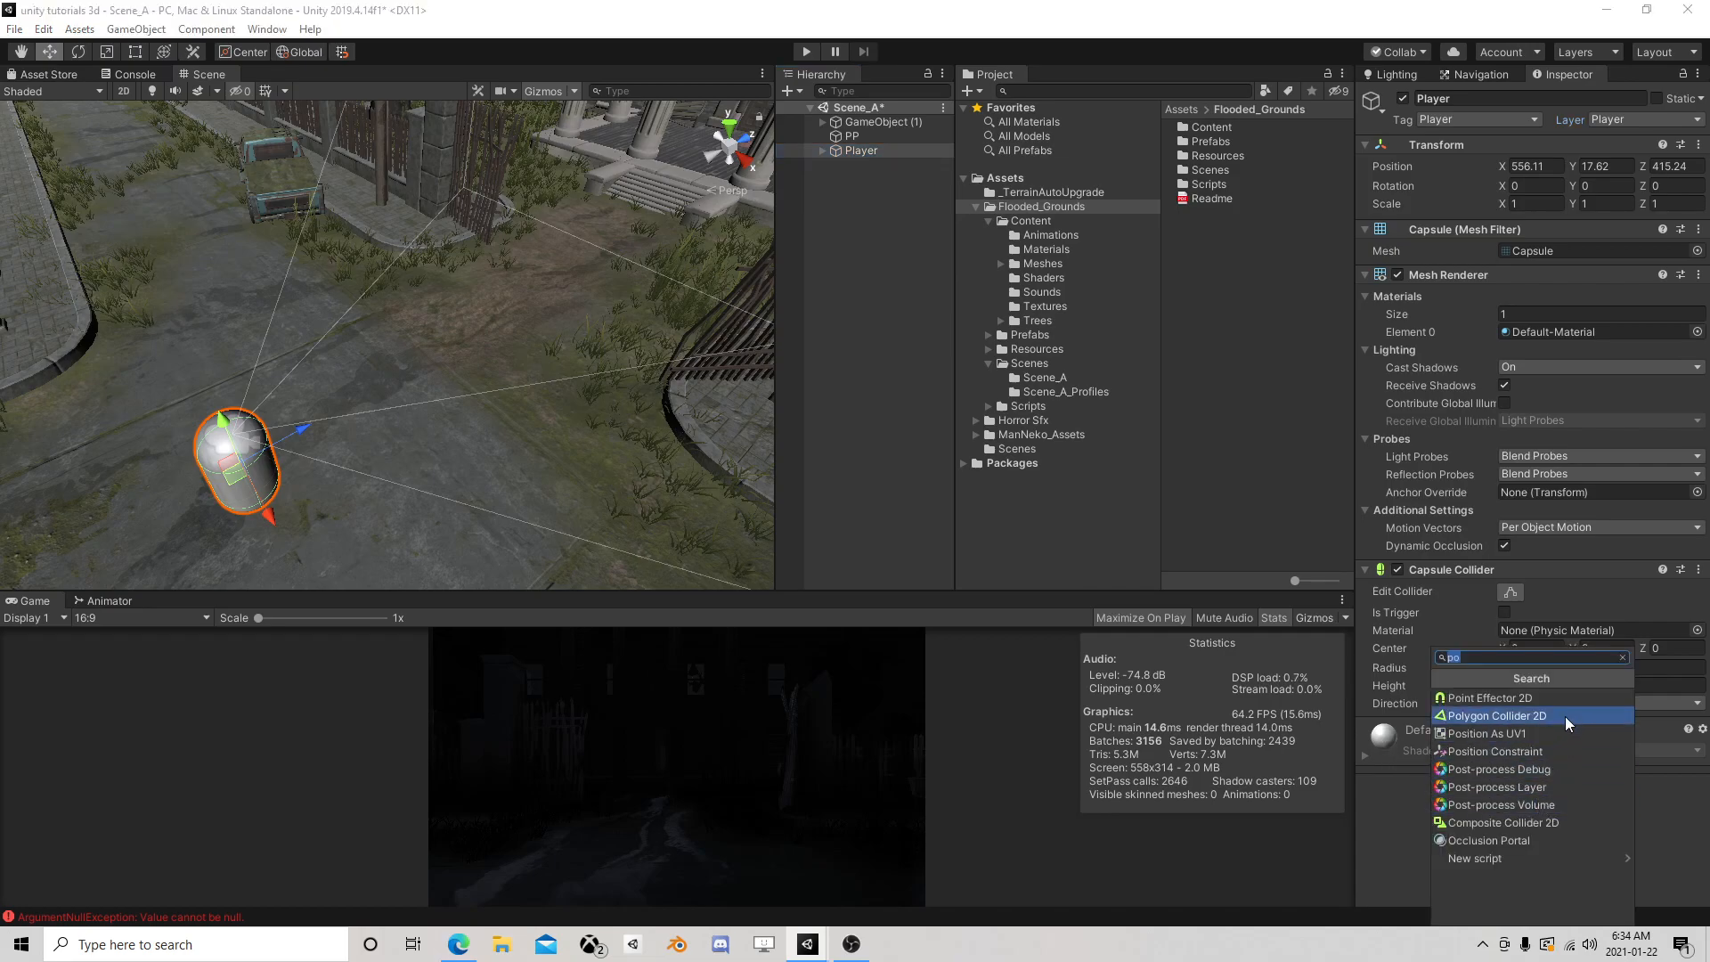
{"action": "type", "text": "fsm"}
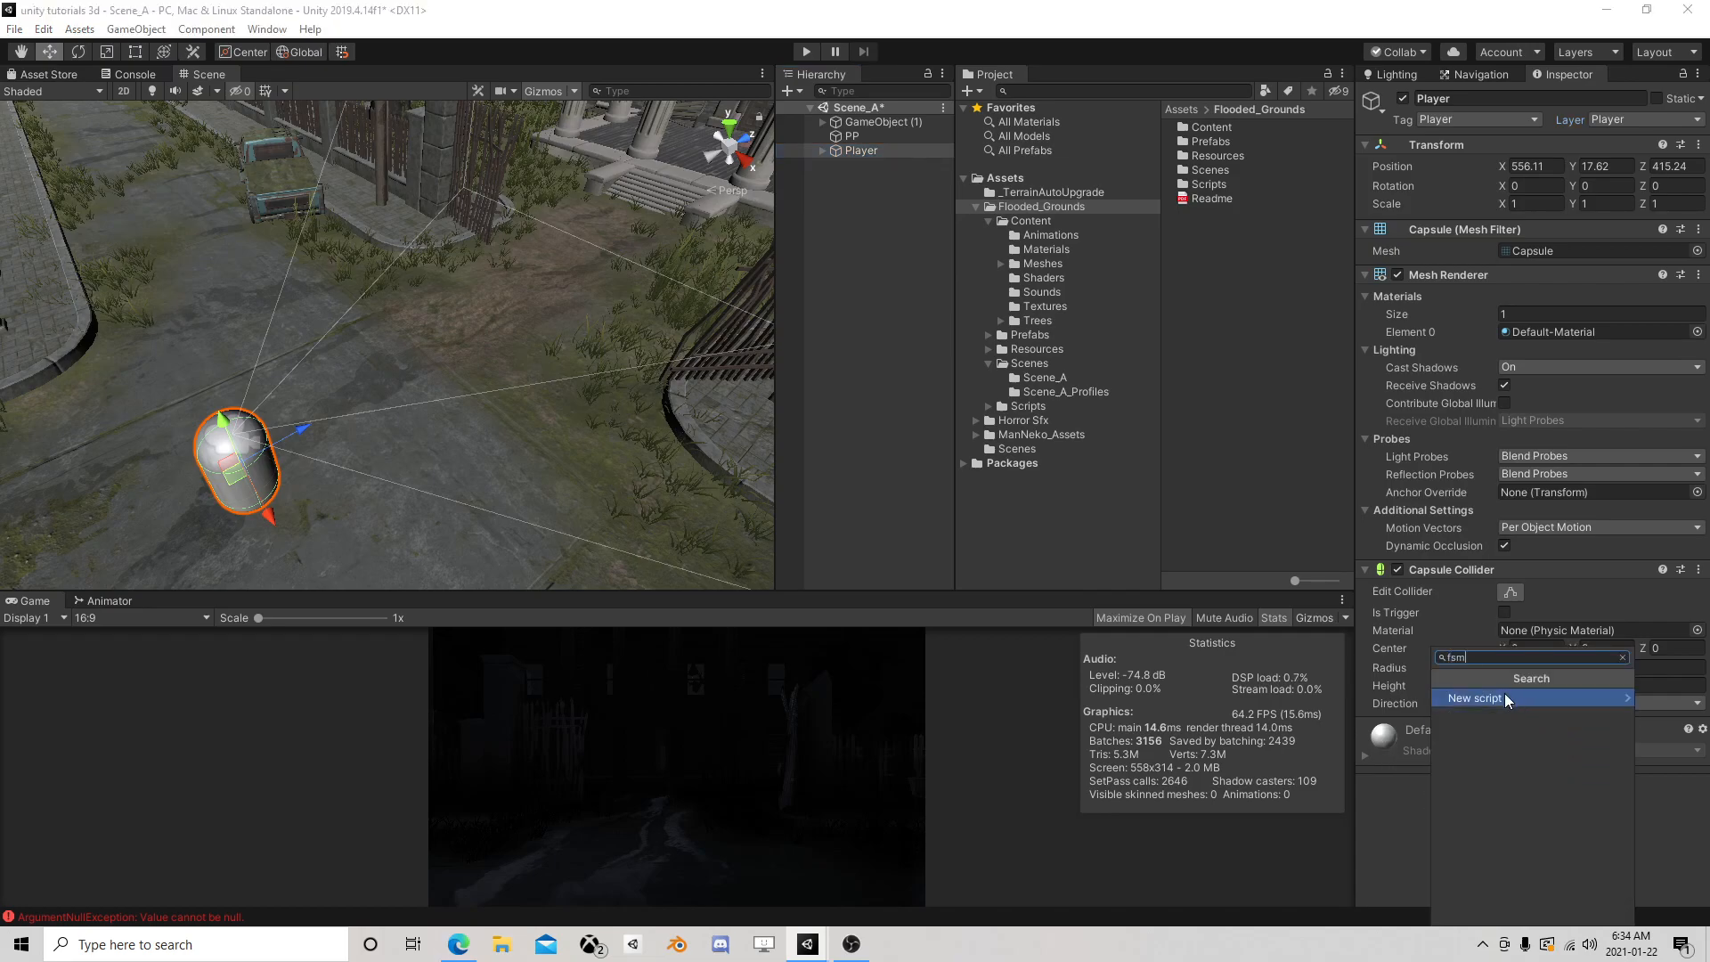
{"action": "left_click", "coordinate": [1295, 588]}
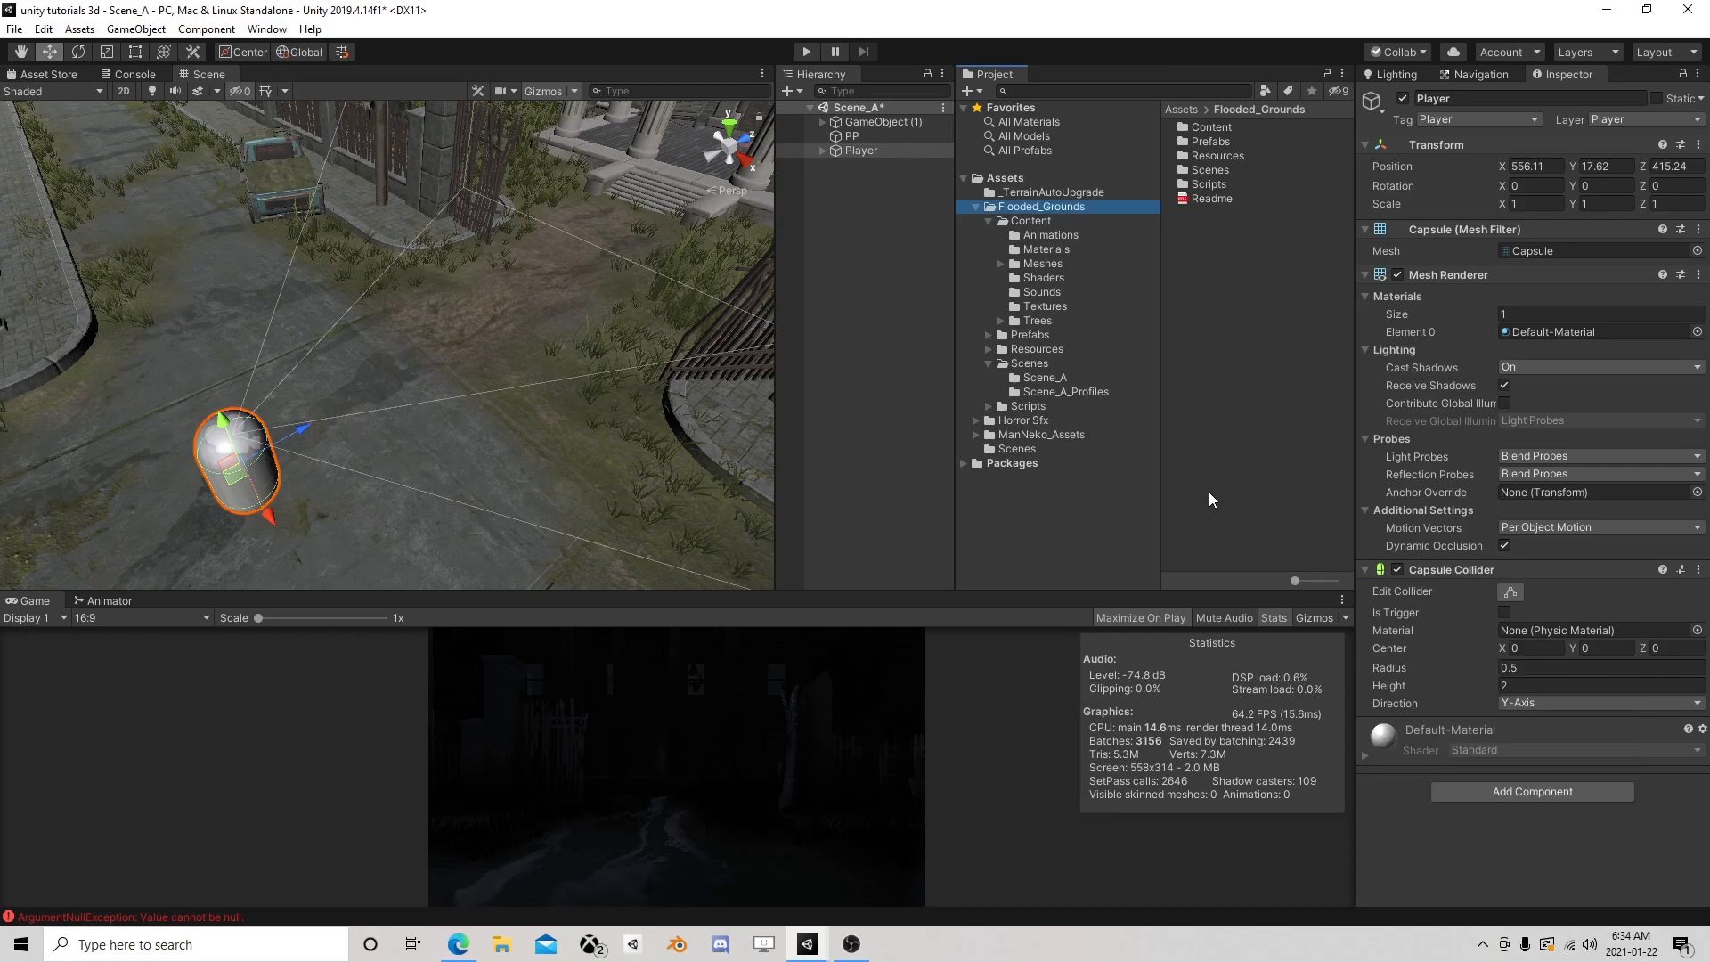
Search the Asset Store for "playmaker" and open the Playmaker asset page
{"action": "left_click", "coordinate": [49, 74]}
{"action": "left_click", "coordinate": [263, 218]}
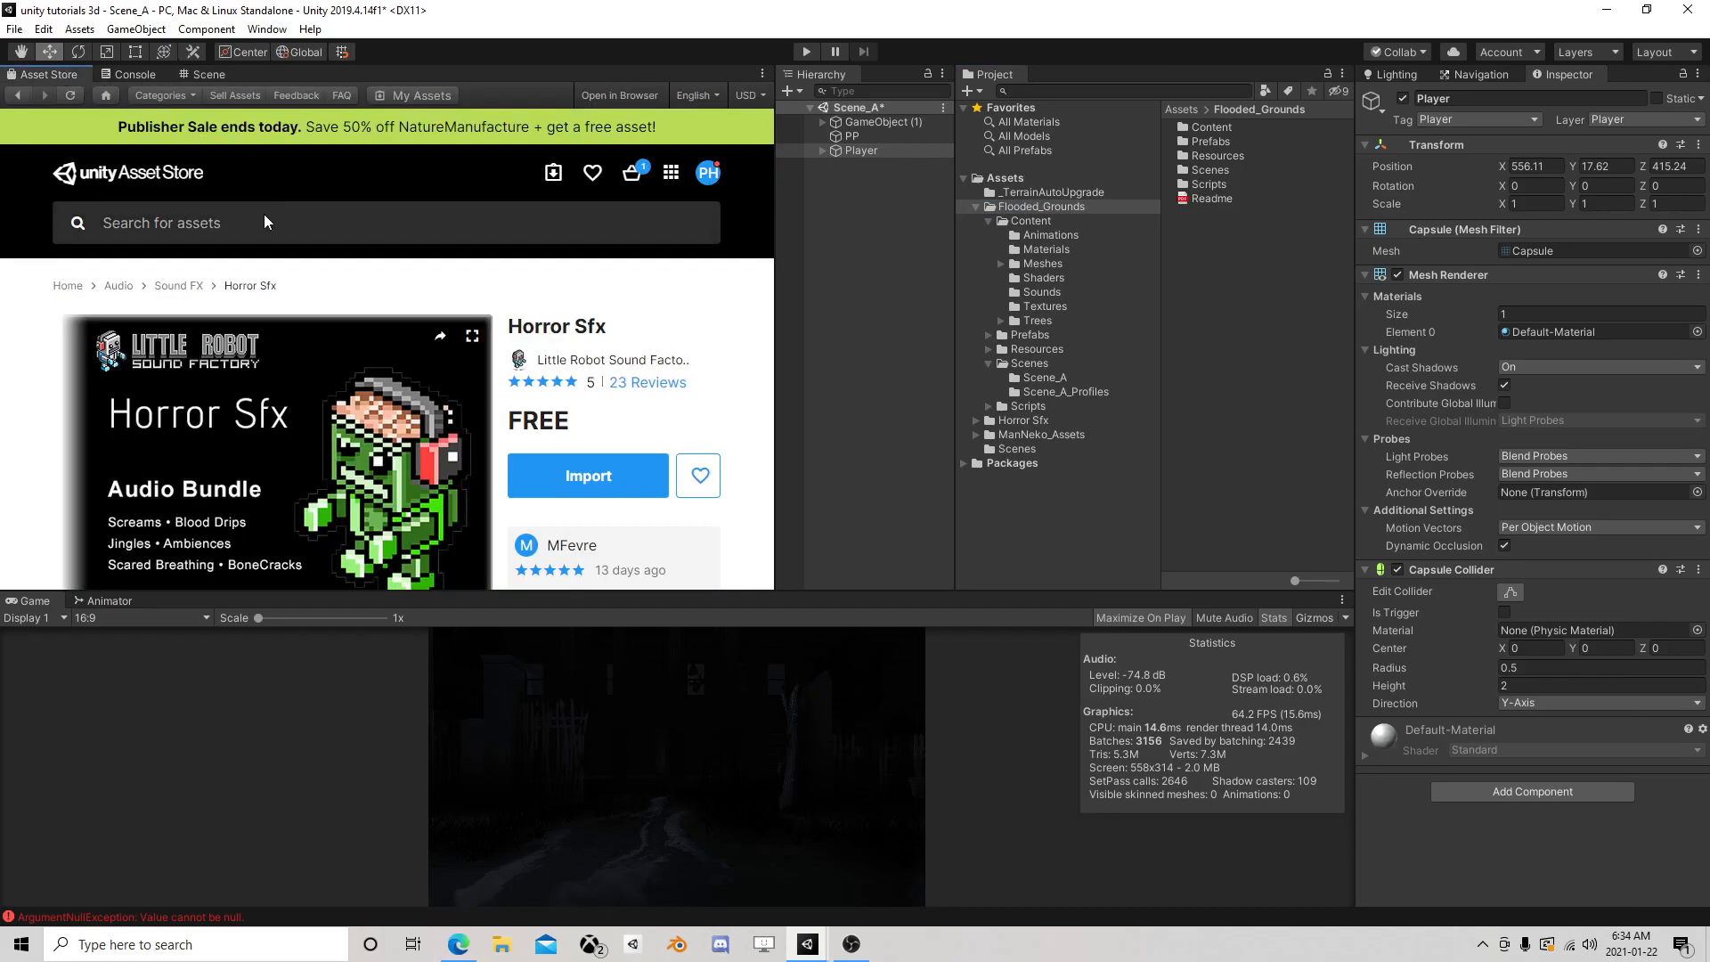
{"action": "type", "text": "playmaker"}
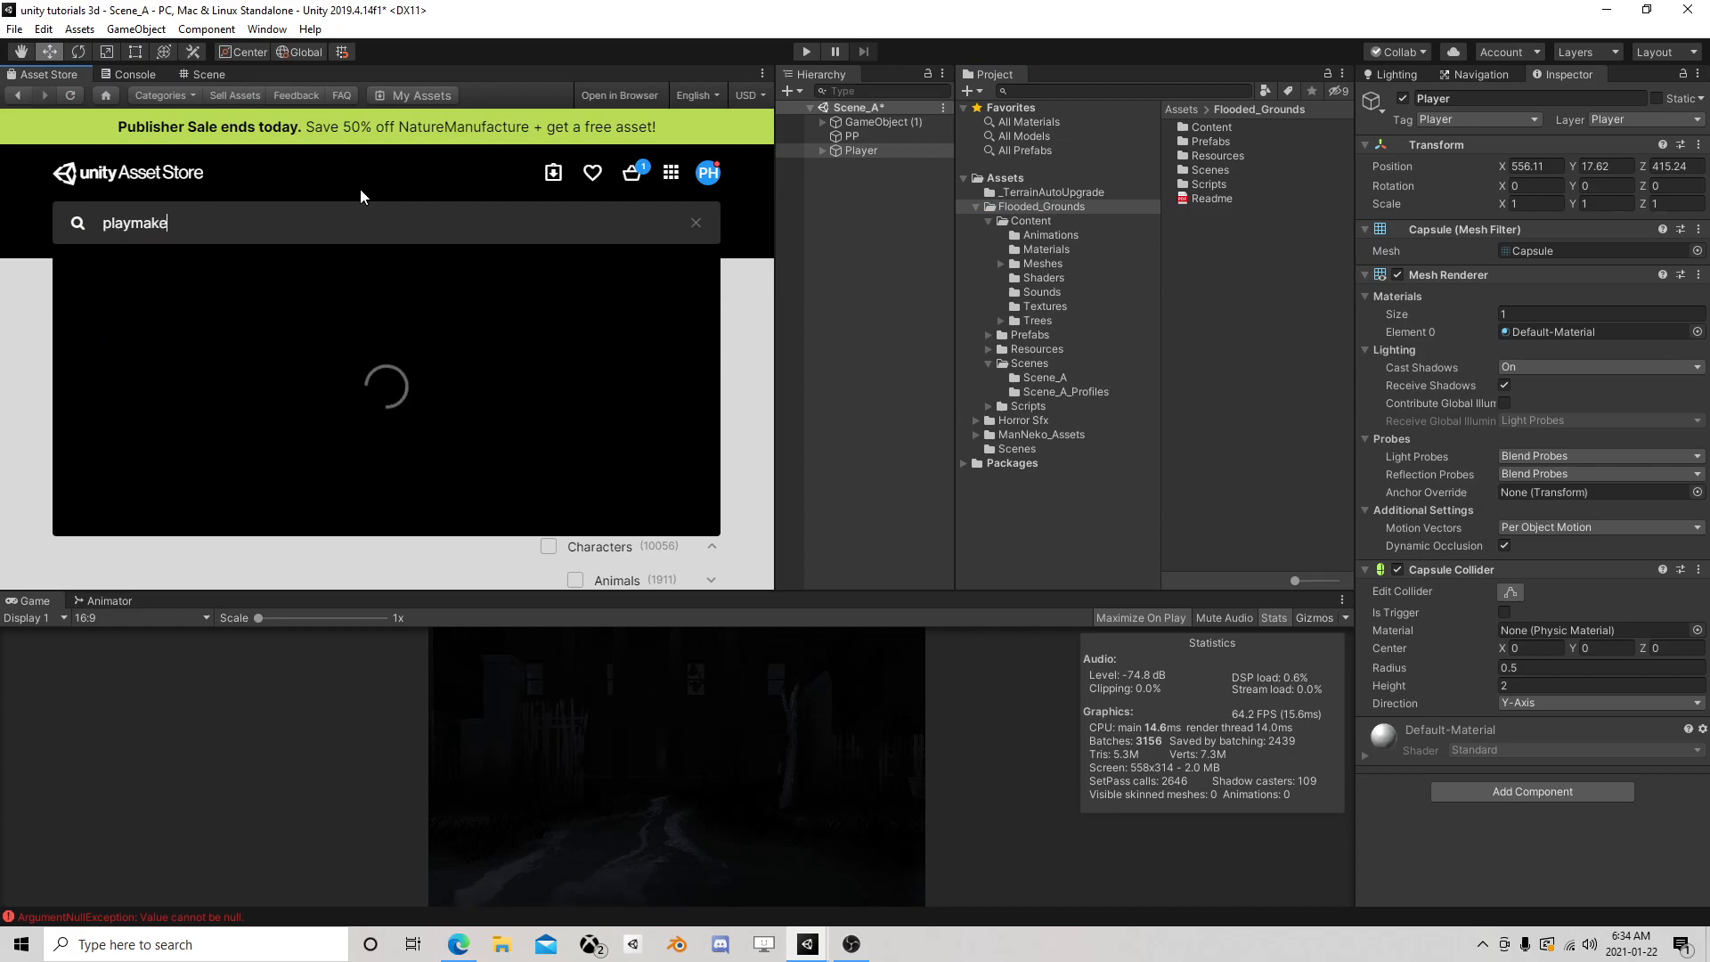
{"action": "key", "text": "Return"}
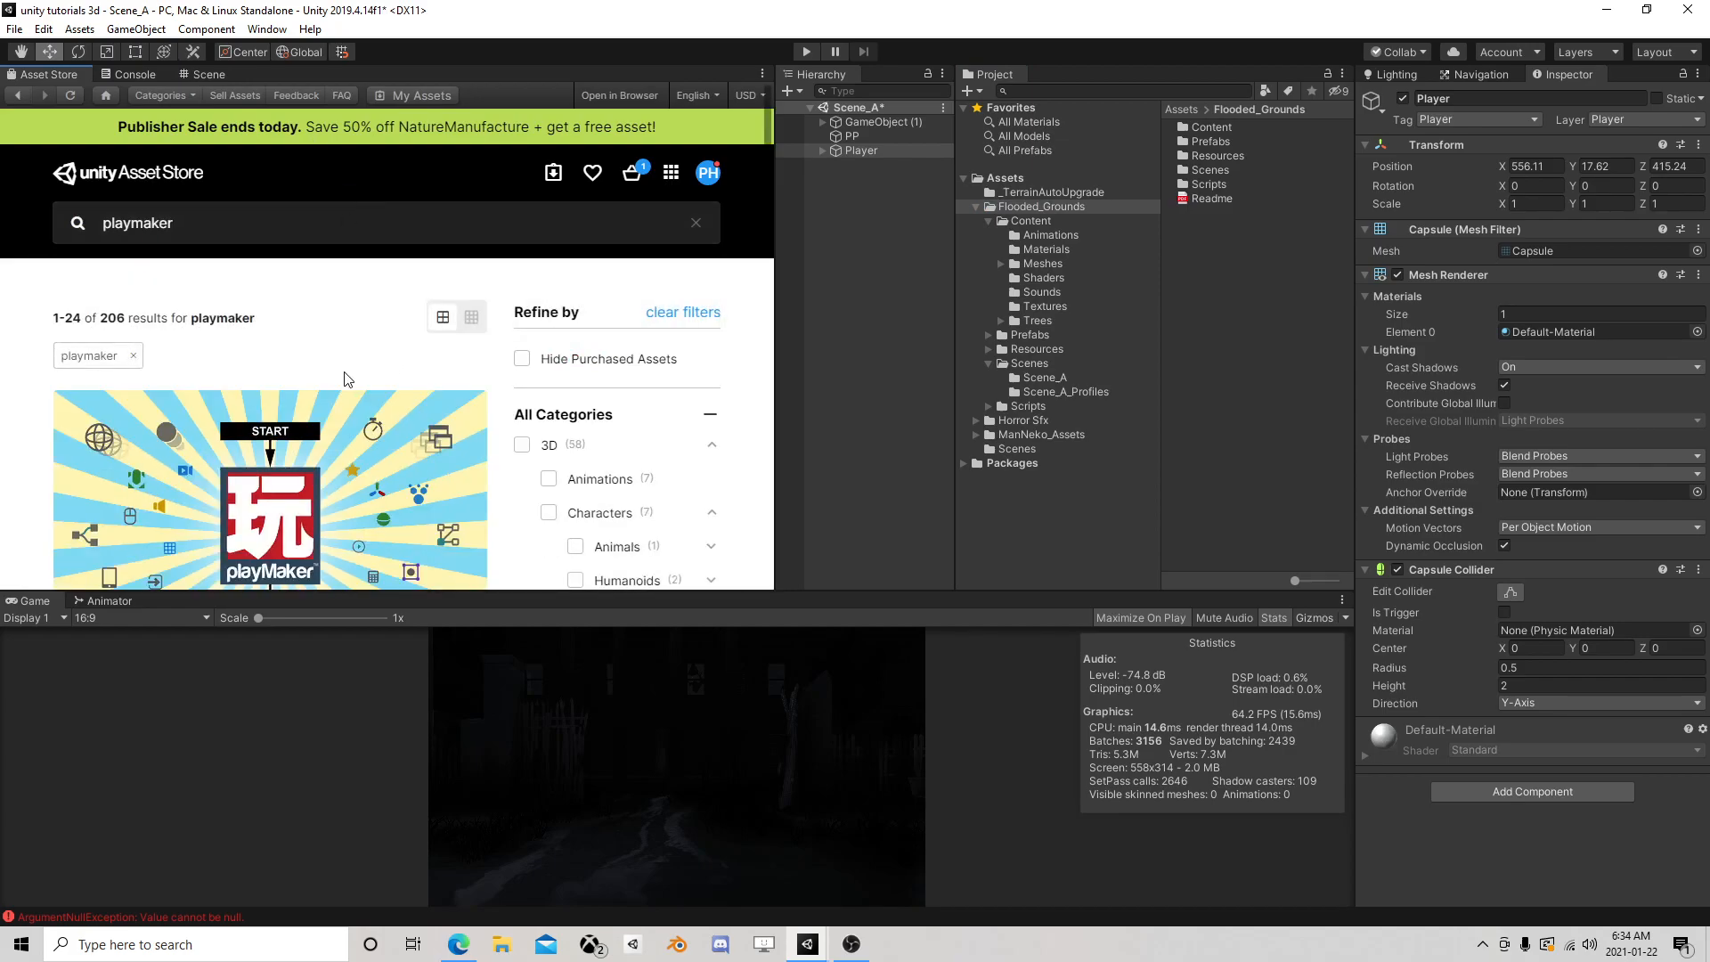
{"action": "scroll", "coordinate": [317, 386], "scroll_direction": "down", "scroll_amount": 3}
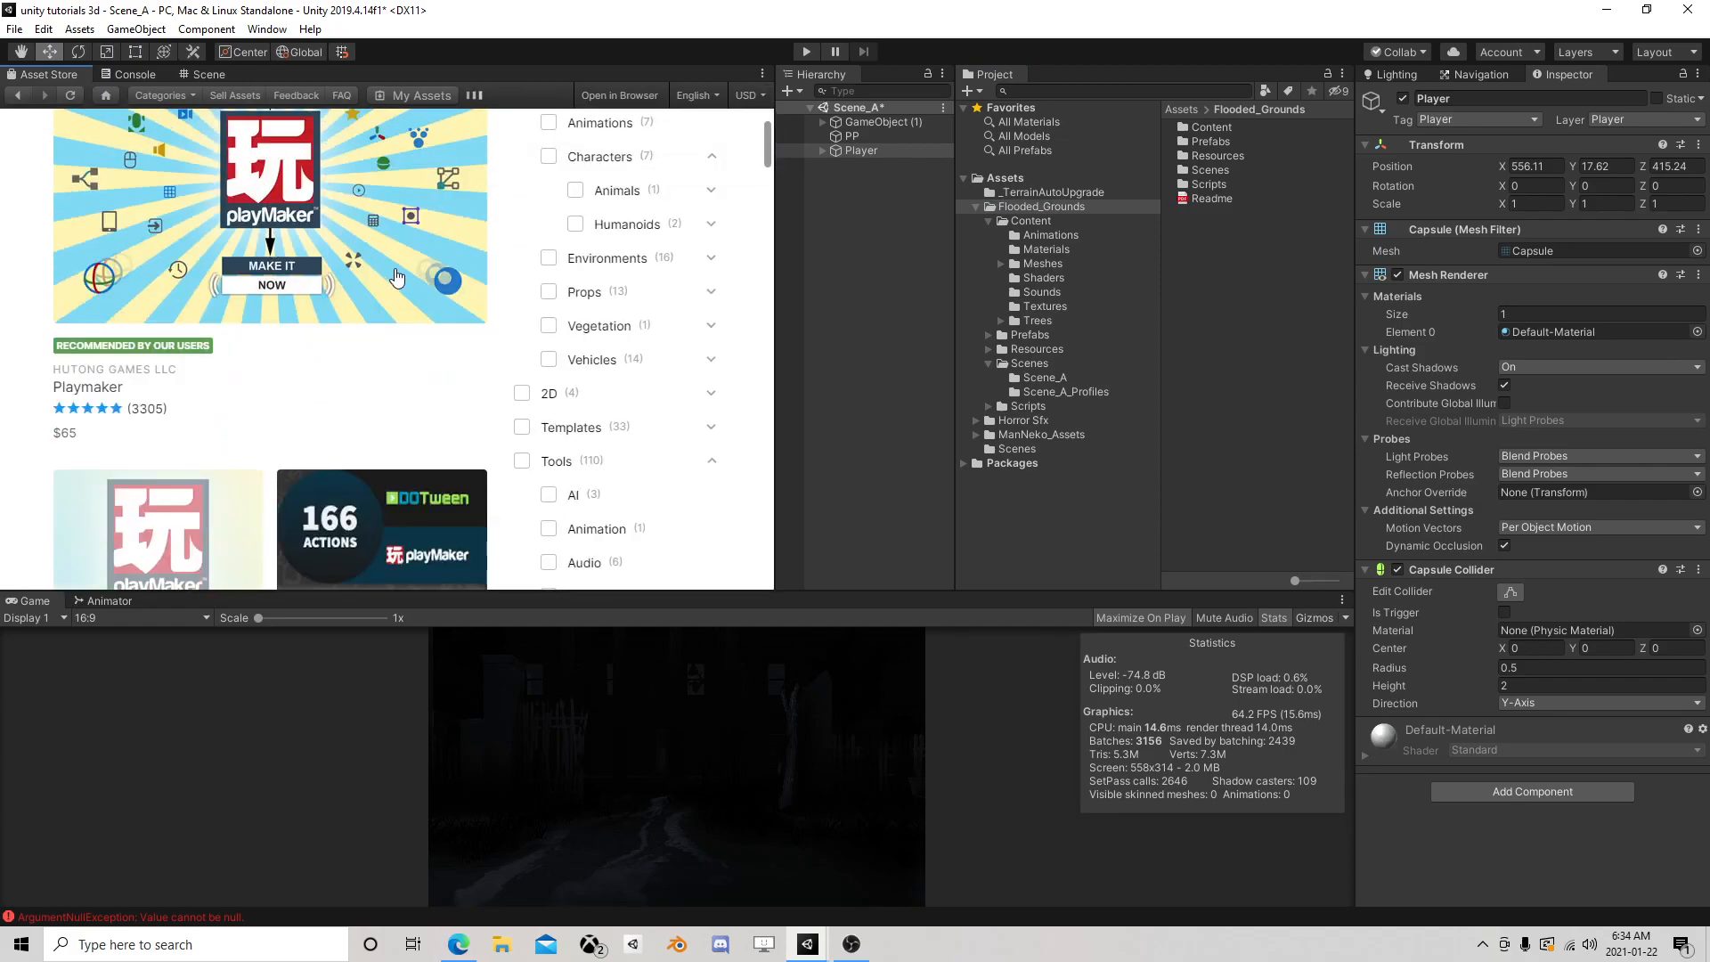
{"action": "left_click", "coordinate": [433, 285]}
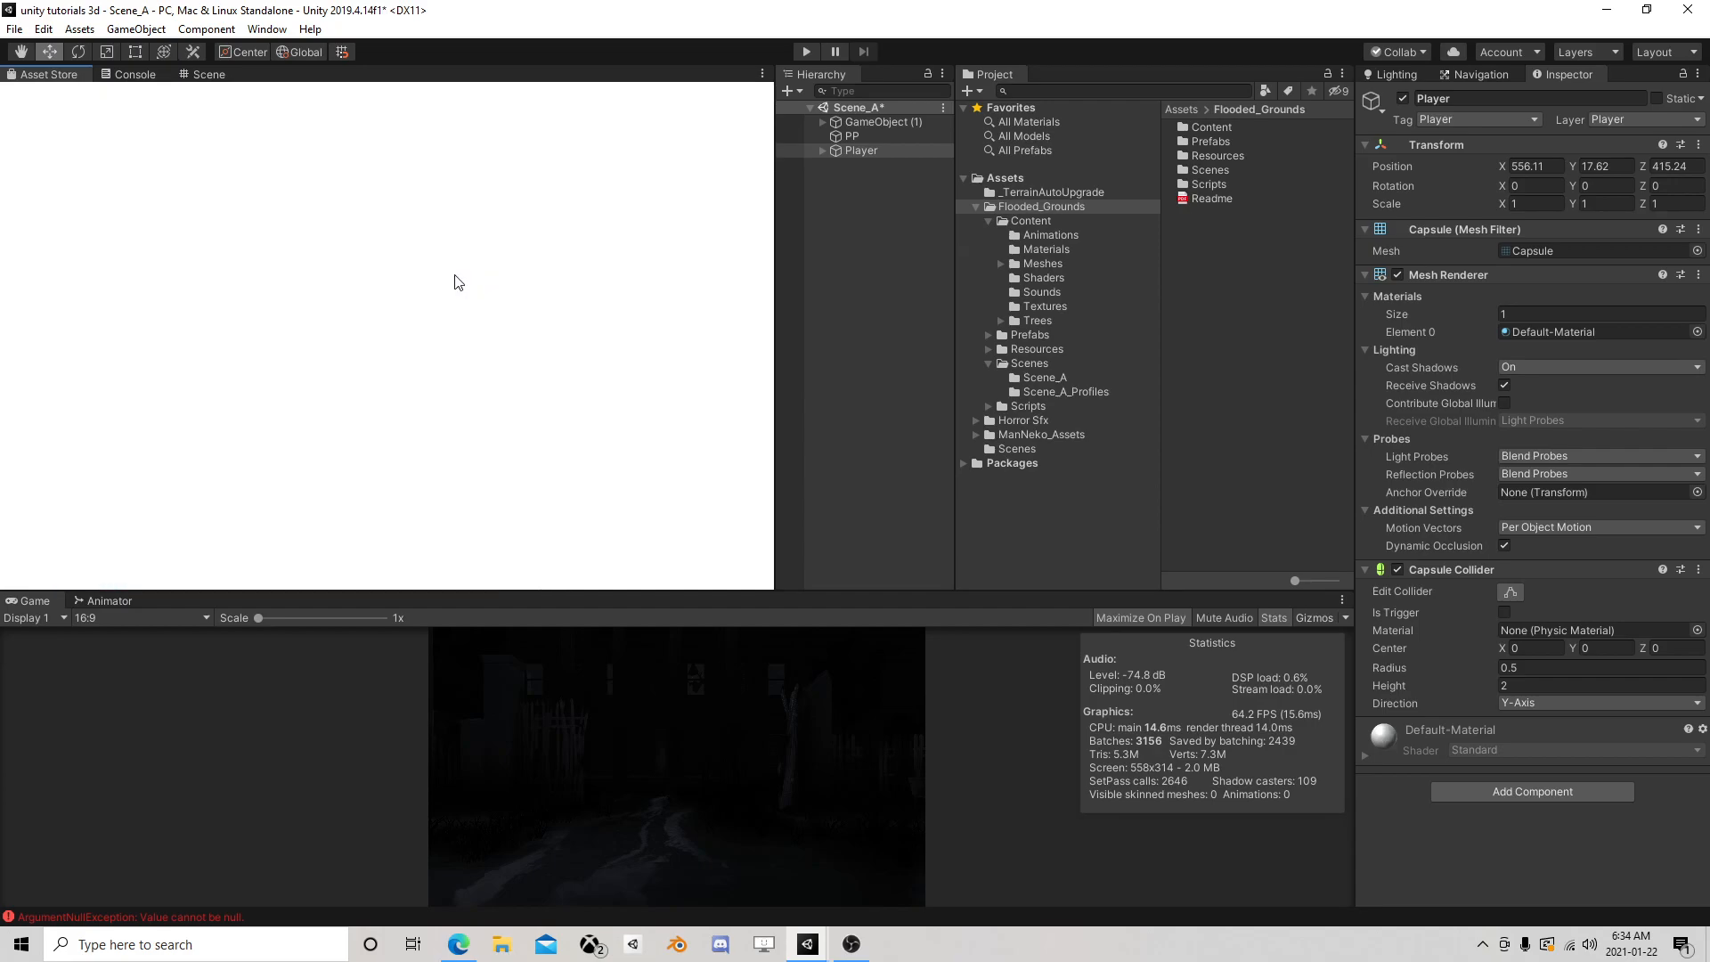
Download the Playmaker update from its asset page and import all of the package's files into the project
{"action": "scroll", "coordinate": [454, 387], "scroll_direction": "down", "scroll_amount": 3}
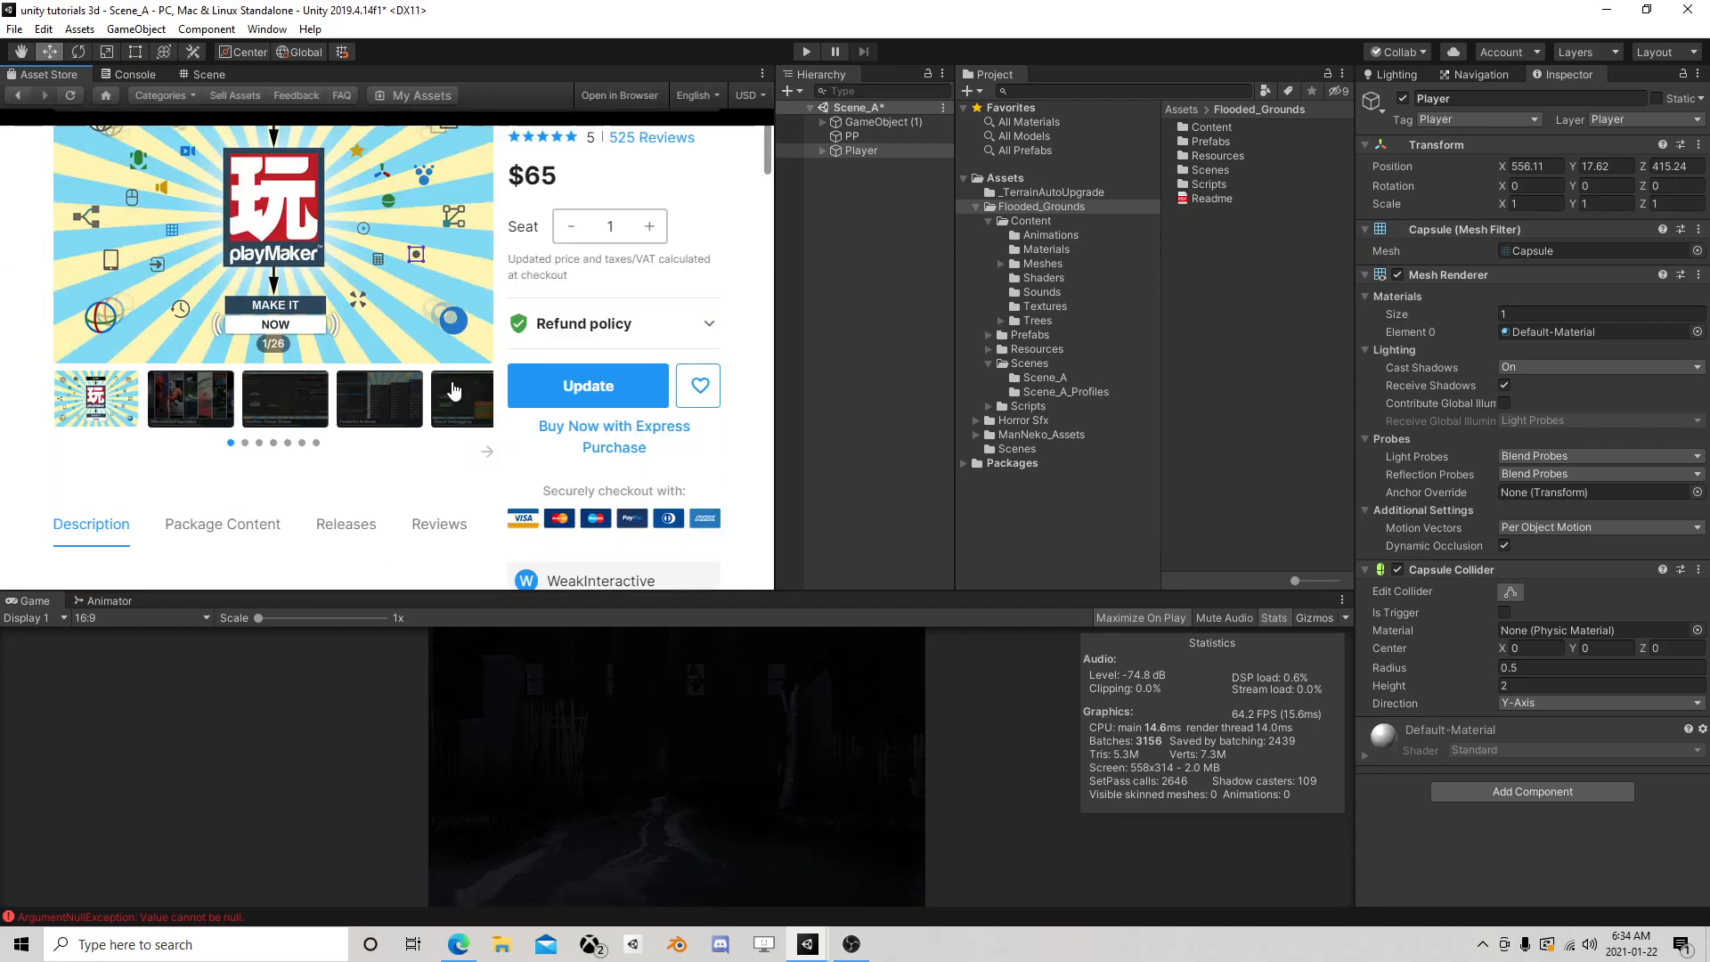
{"action": "left_click", "coordinate": [601, 385]}
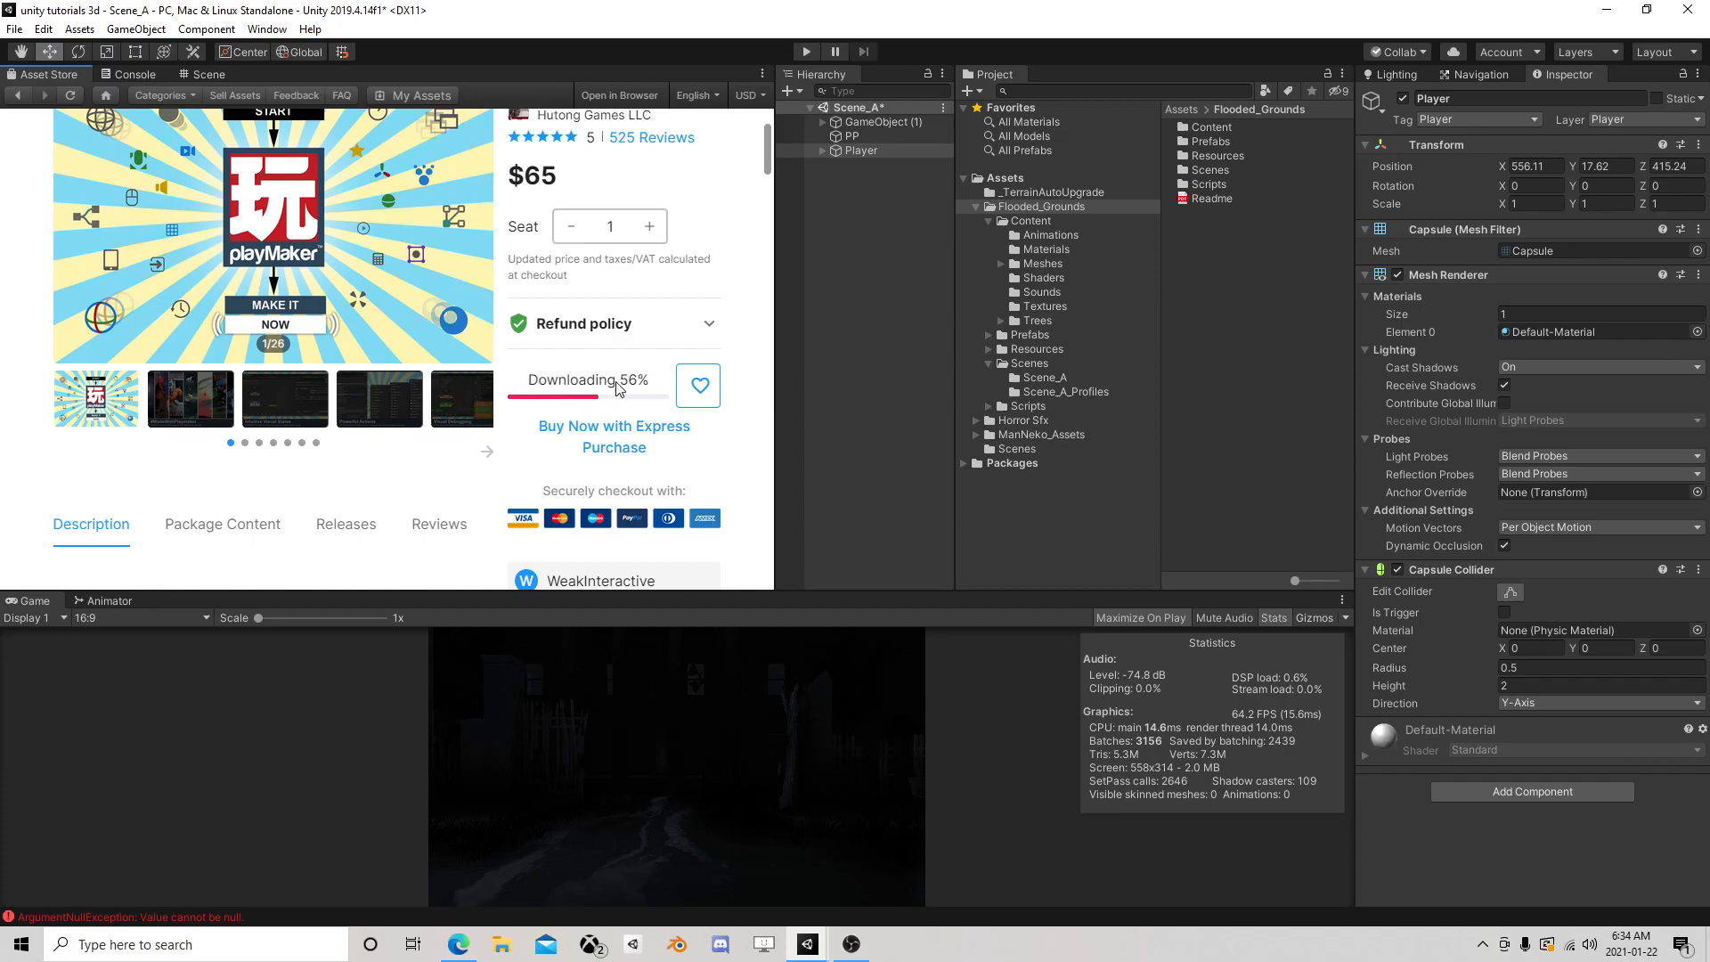
{"action": "left_click", "coordinate": [588, 392]}
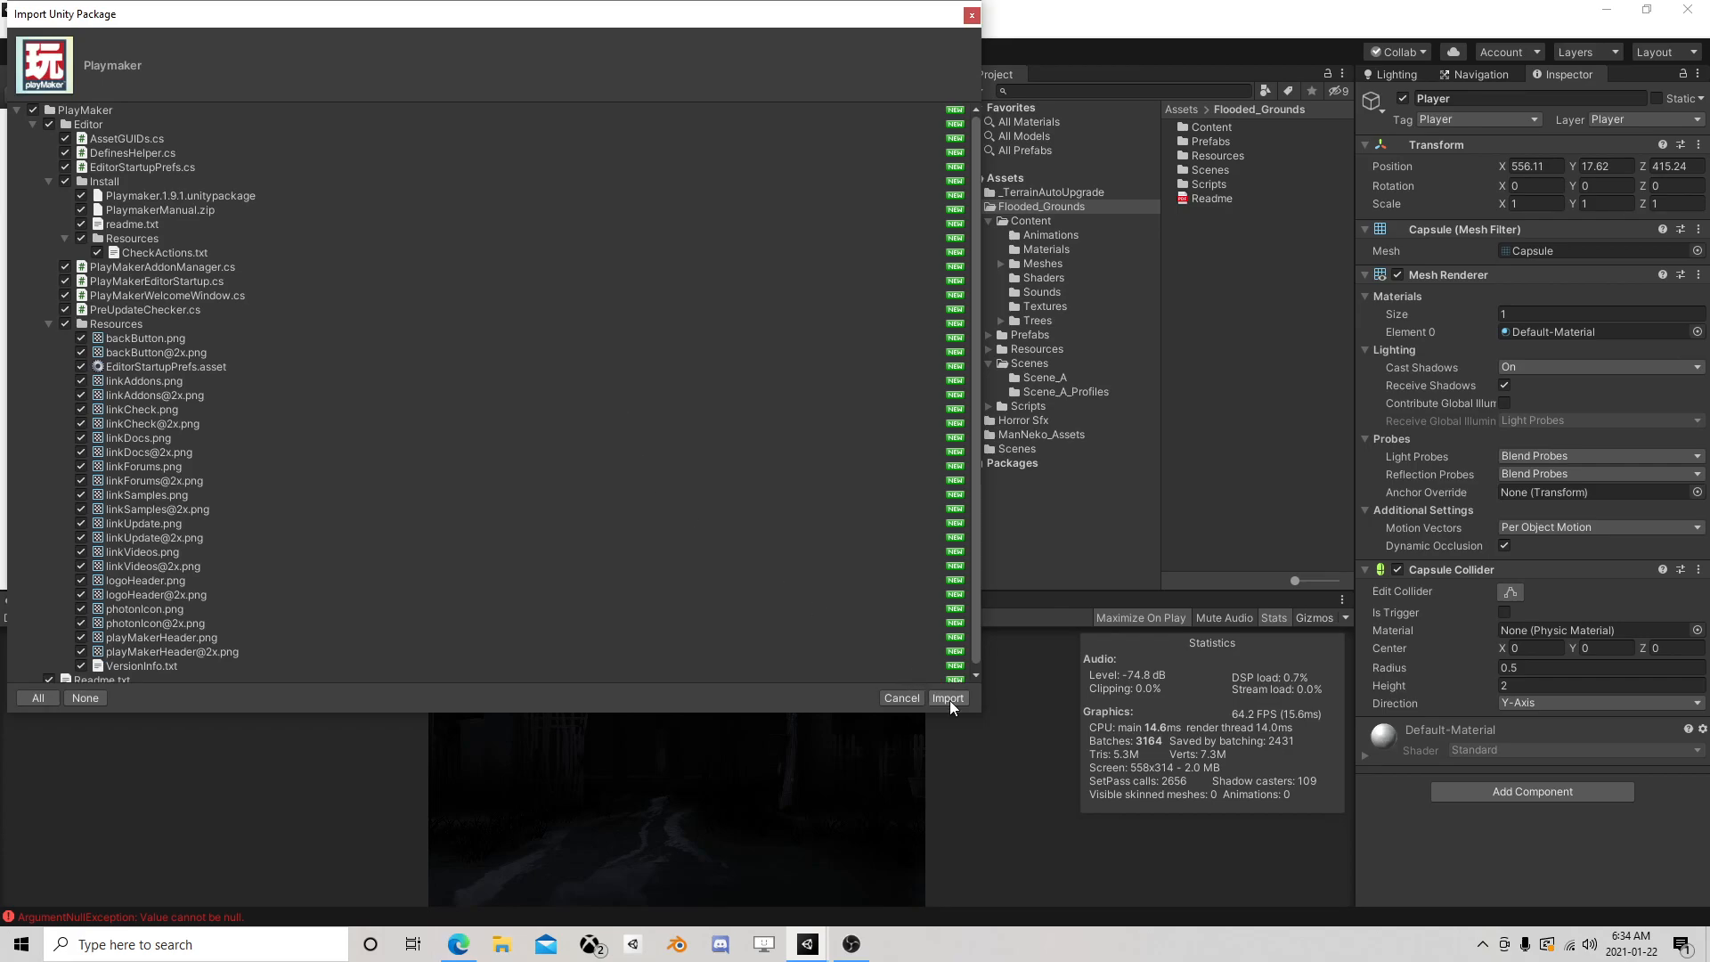
{"action": "left_click", "coordinate": [948, 698]}
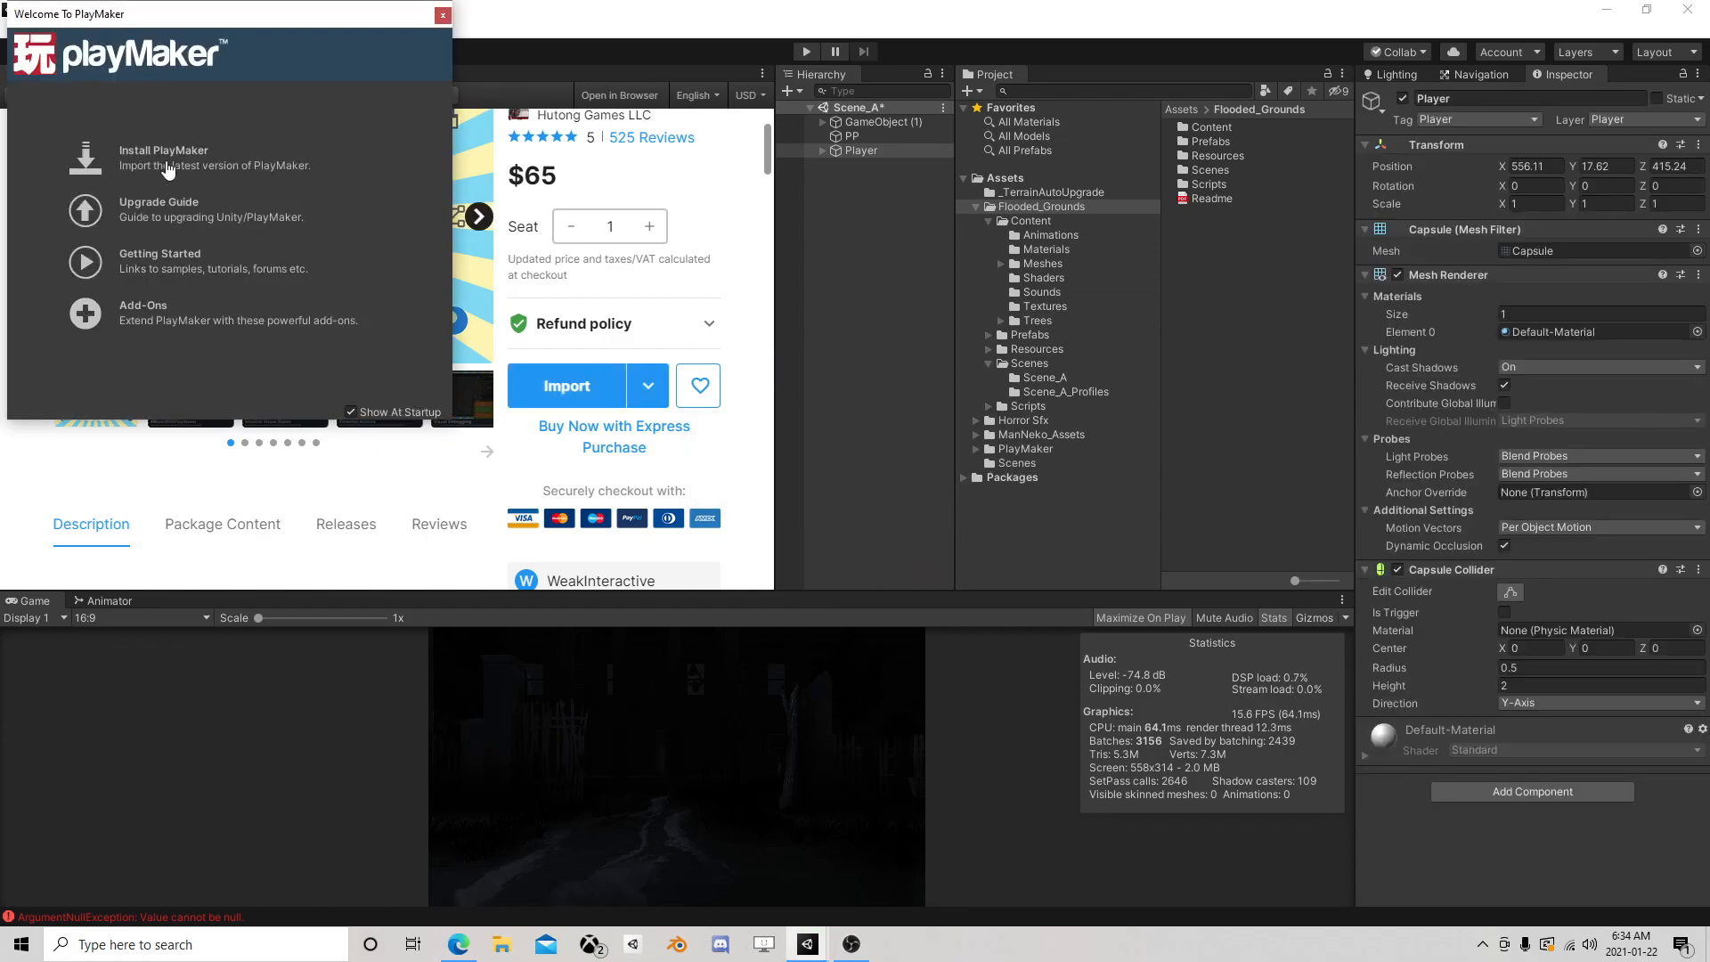
Install PlayMaker 1.9.1.p1, confirming the backup and importing its package, and close the Welcome To PlayMaker window
{"action": "left_click", "coordinate": [166, 165]}
{"action": "left_click", "coordinate": [178, 258]}
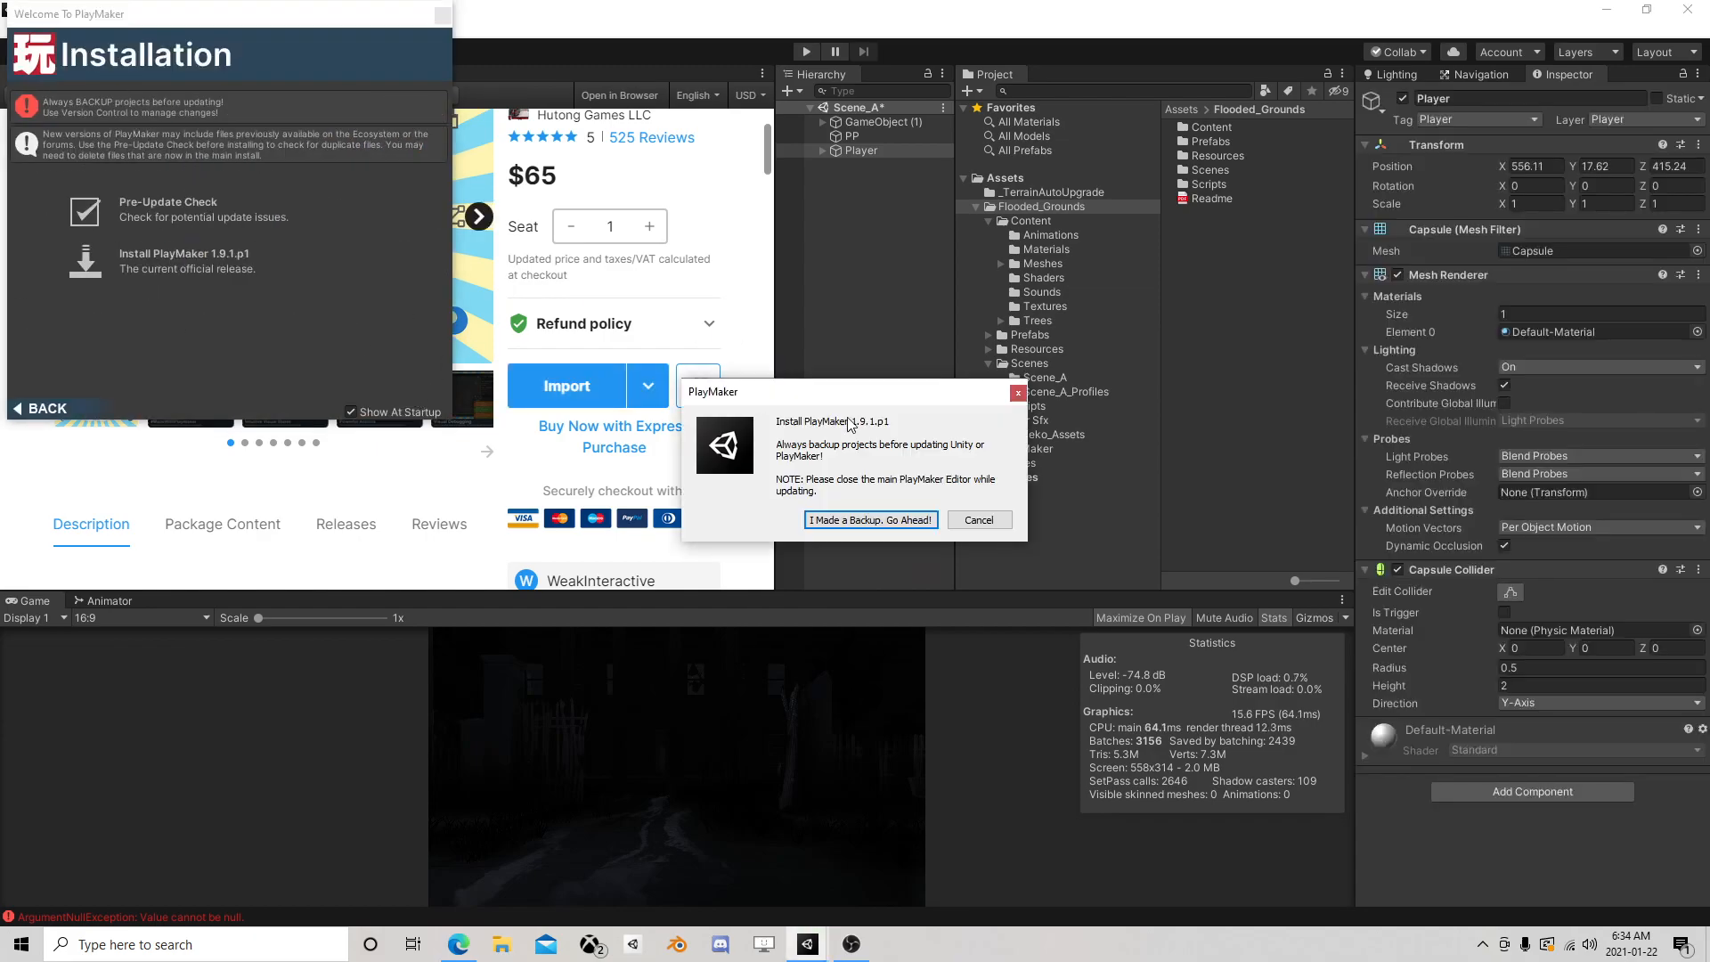
{"action": "left_click", "coordinate": [839, 516]}
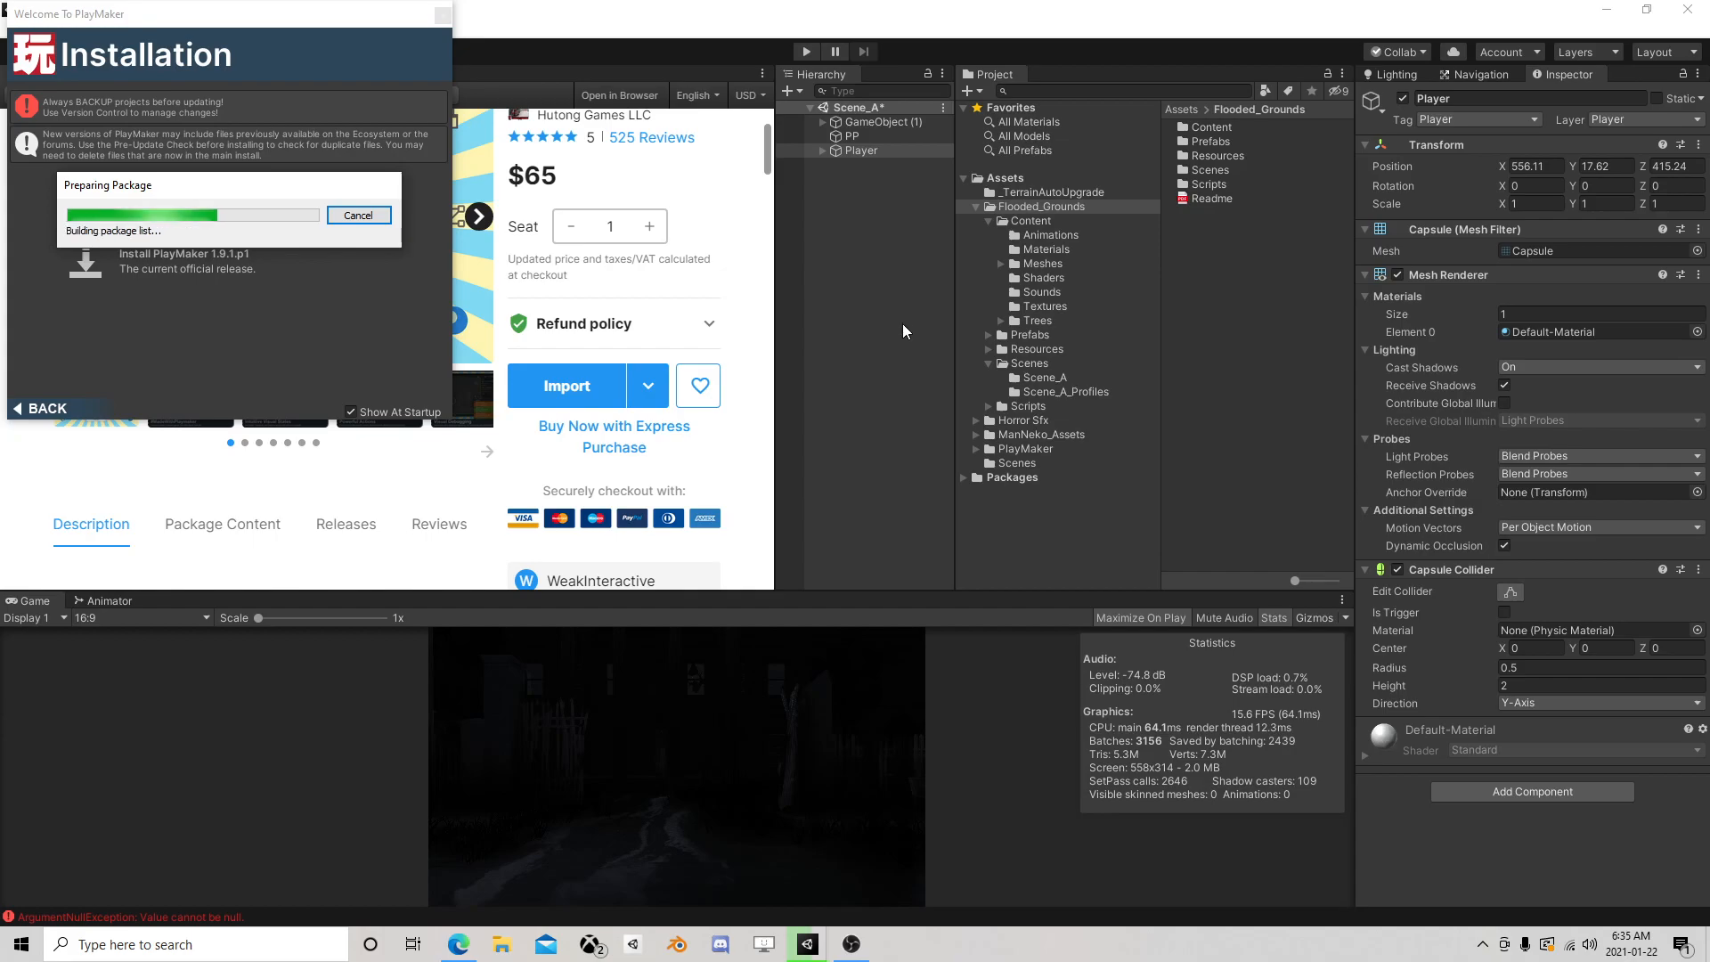
{"action": "left_click", "coordinate": [949, 700]}
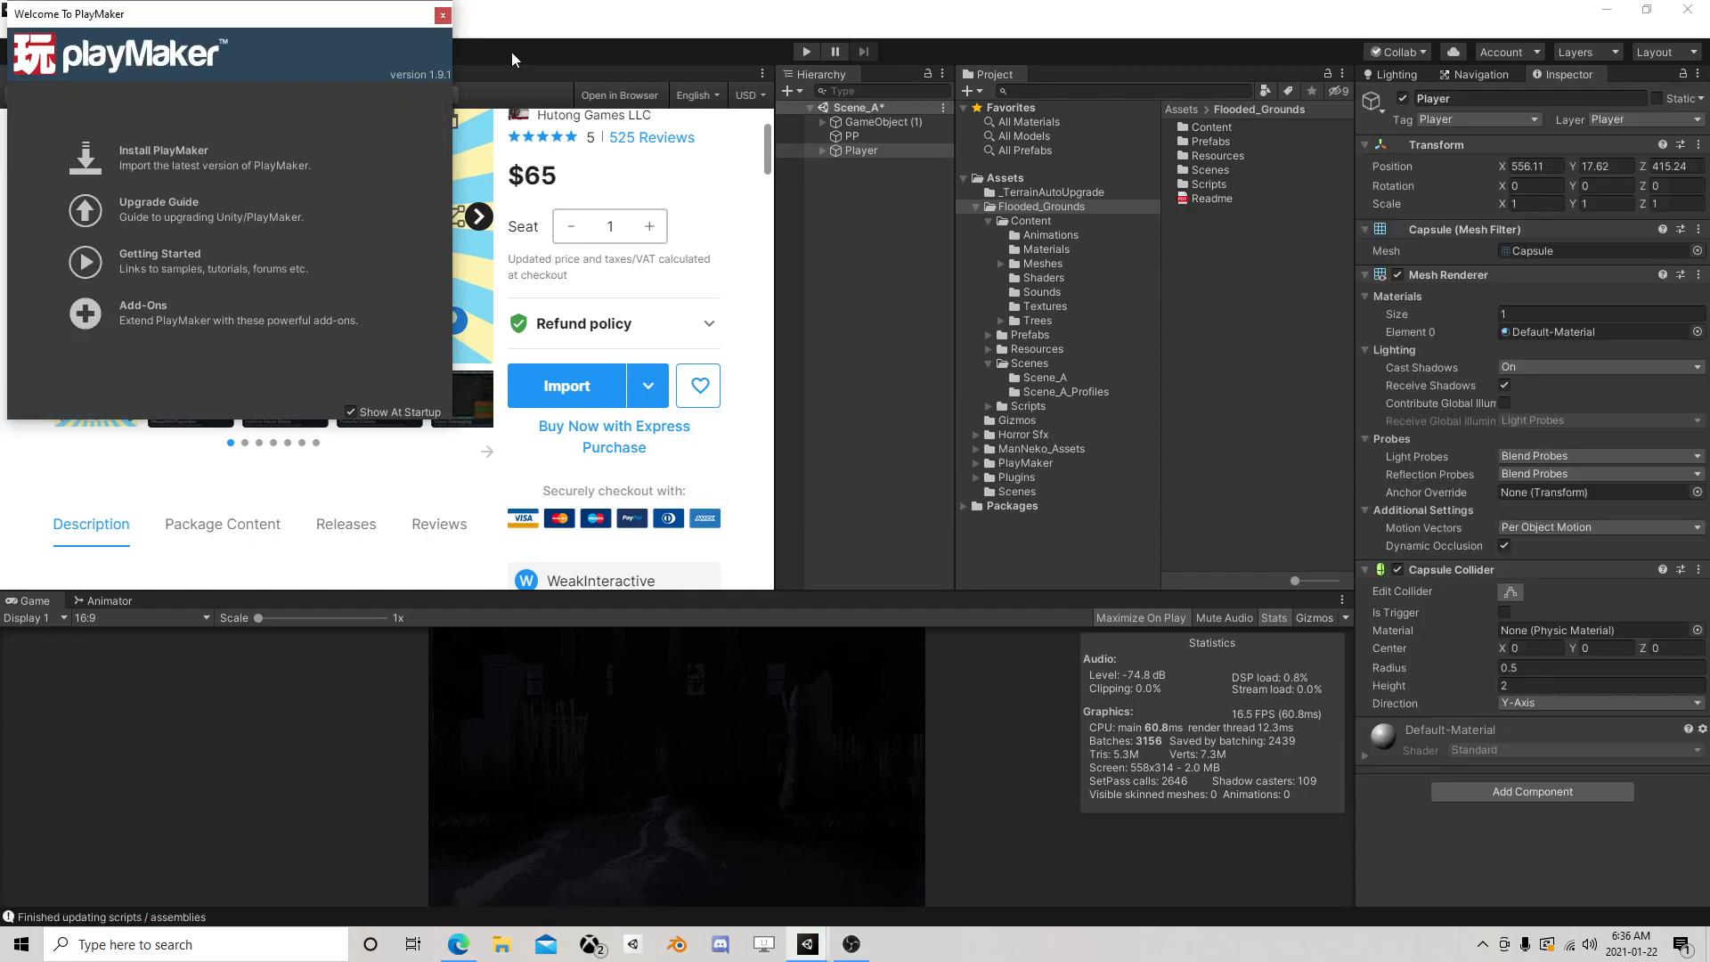
{"action": "left_click", "coordinate": [442, 15]}
Set the Player's Capsule Collider height to 1 and its center Y to 0.5
{"action": "left_click", "coordinate": [202, 77]}
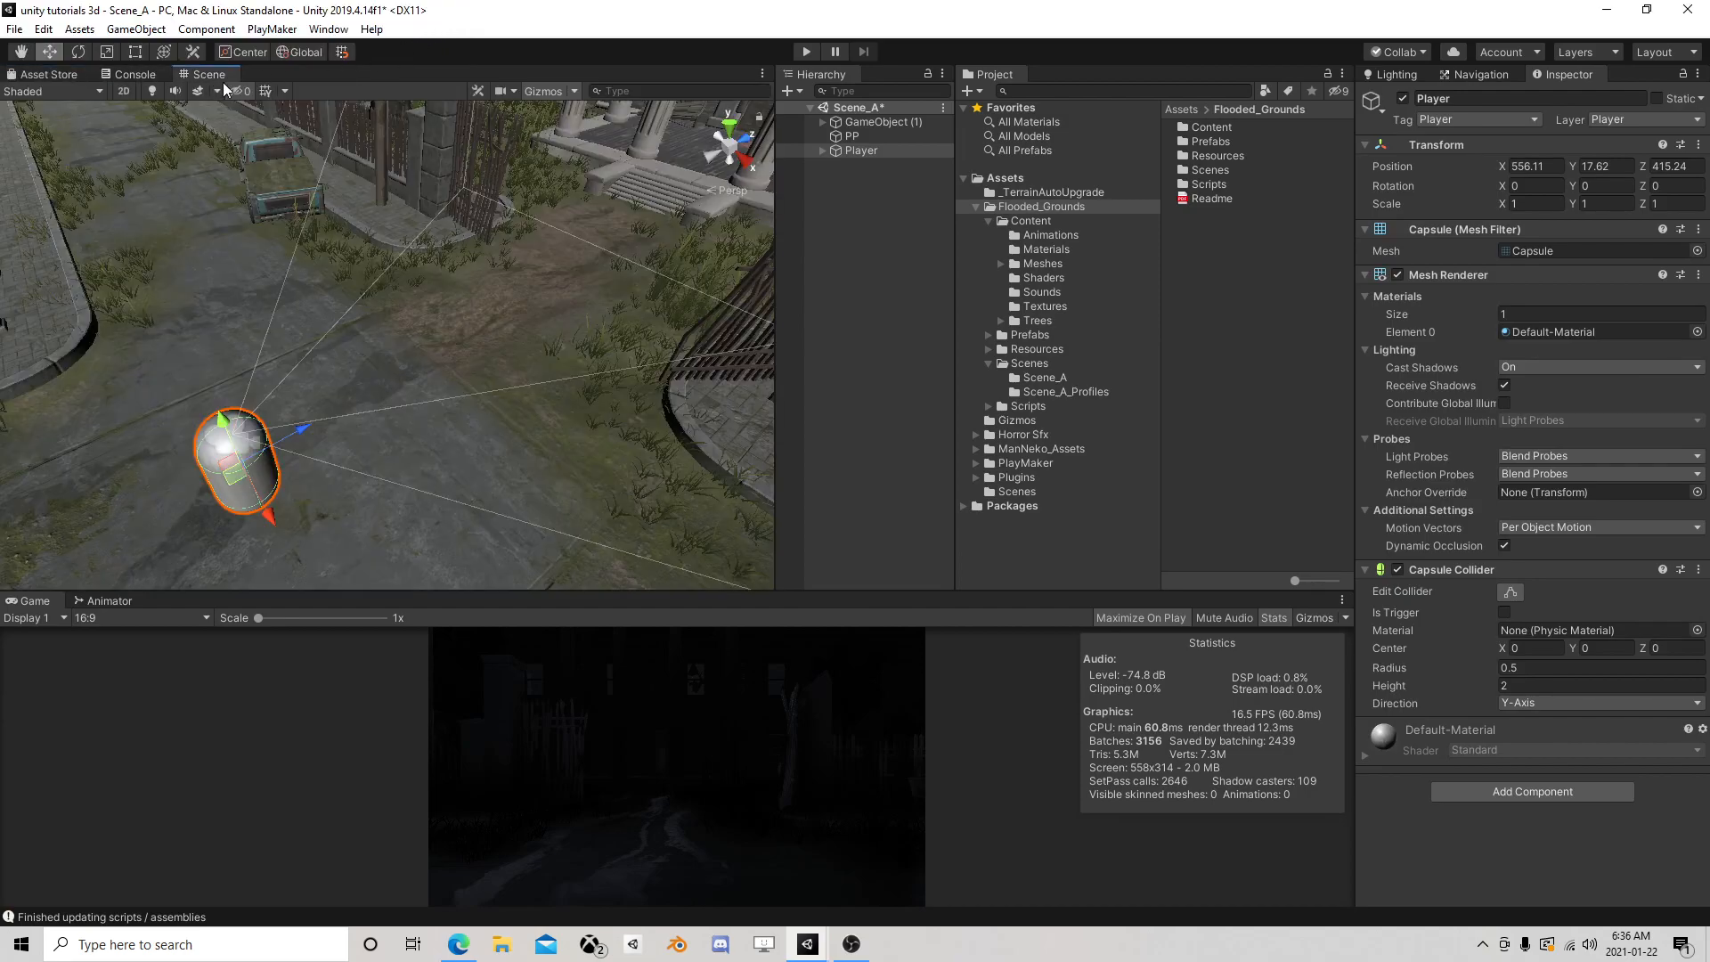
{"action": "middle_click_drag", "start_coordinate": [363, 424], "coordinate": [380, 330]}
{"action": "right_click_drag", "start_coordinate": [489, 383], "coordinate": [383, 265]}
{"action": "middle_click_drag", "start_coordinate": [532, 446], "coordinate": [512, 329]}
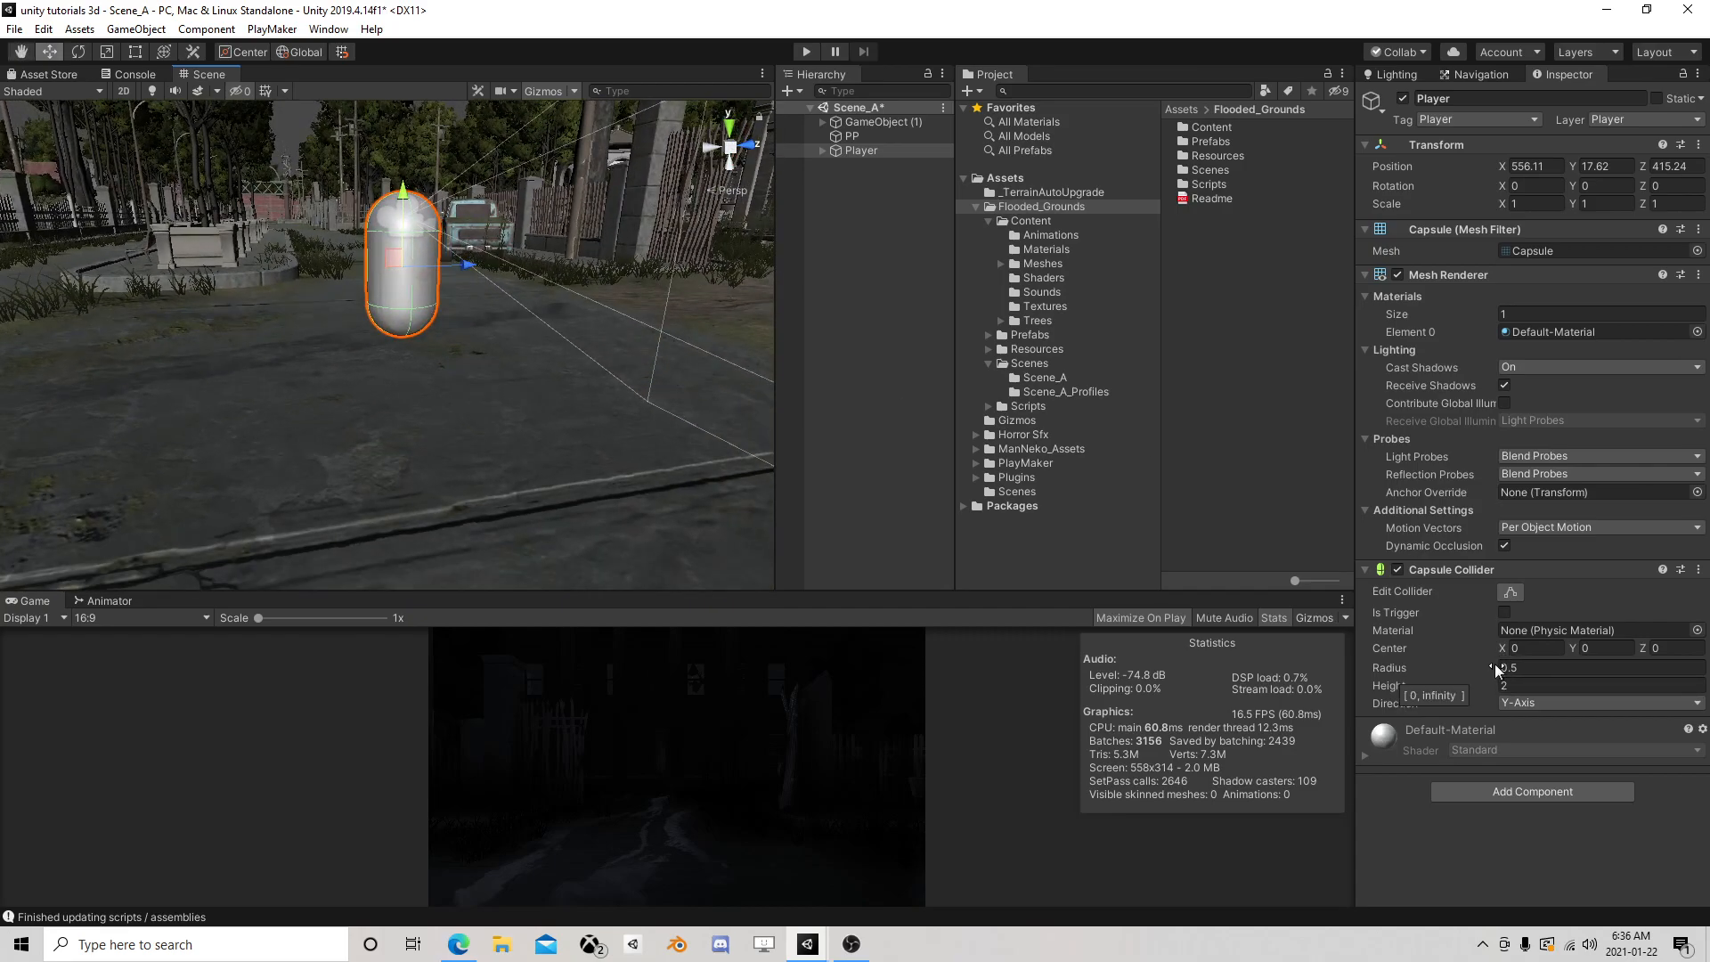
{"action": "left_click", "coordinate": [1492, 691]}
{"action": "type", "text": "1"}
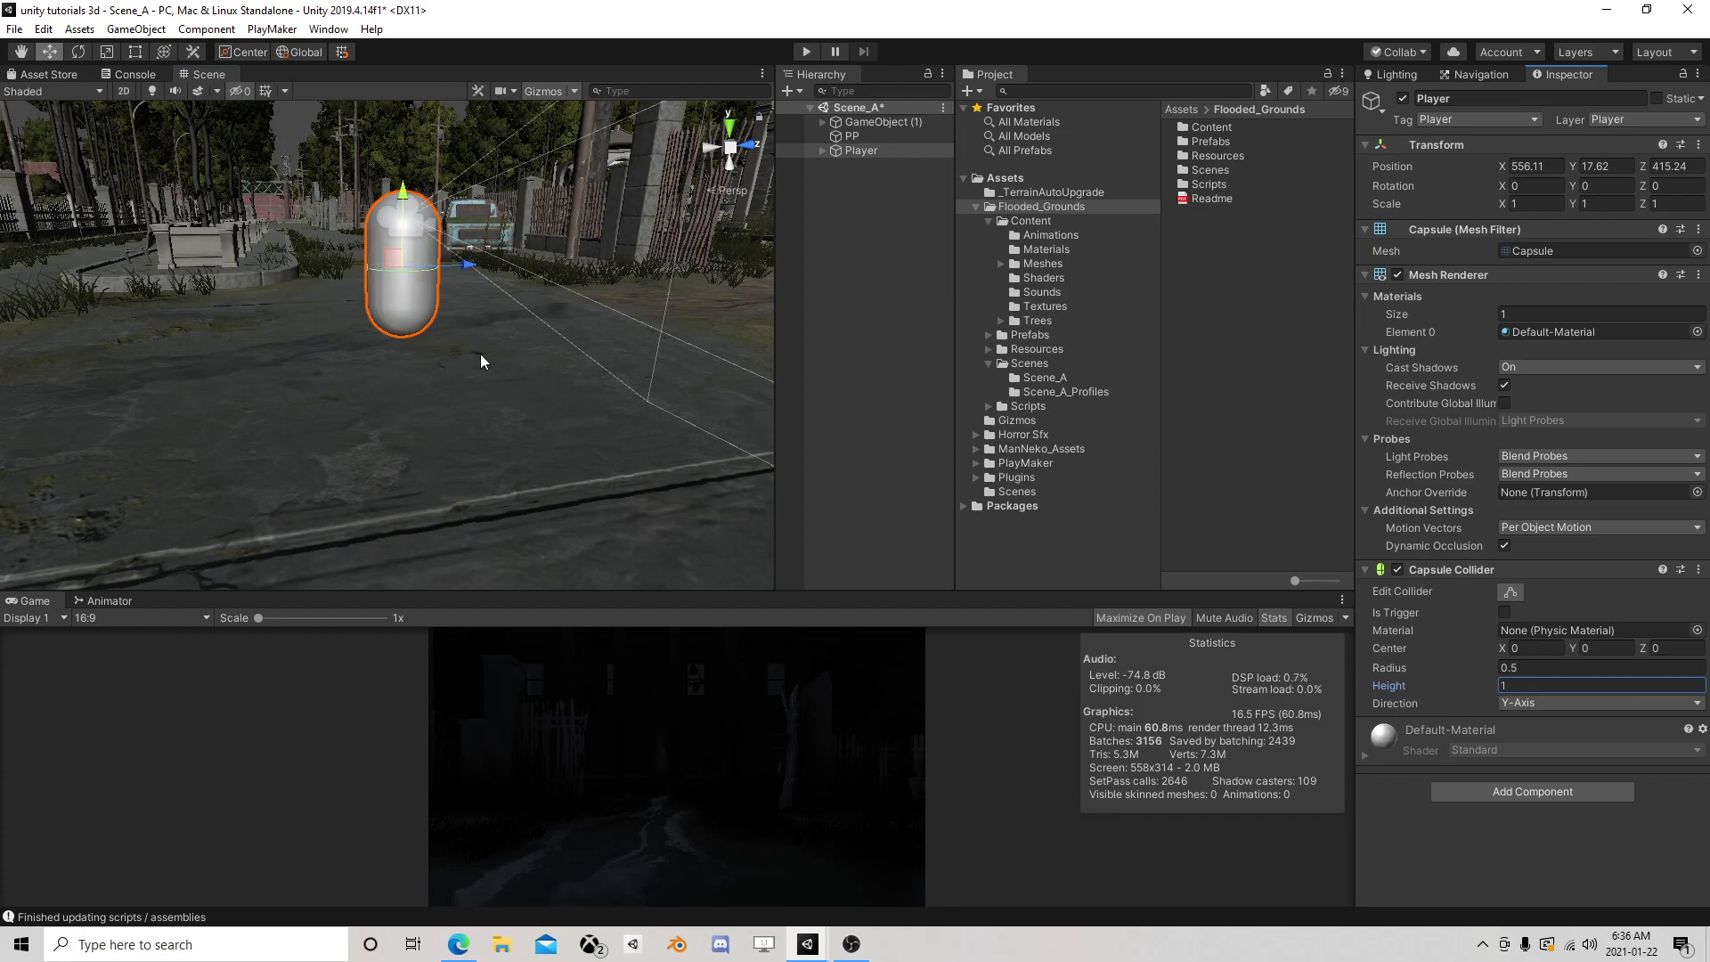
{"action": "middle_click_drag", "start_coordinate": [485, 356], "coordinate": [479, 385]}
{"action": "scroll", "coordinate": [480, 381], "scroll_direction": "up", "scroll_amount": 2}
{"action": "left_click_drag", "start_coordinate": [1627, 646], "coordinate": [1512, 646]}
{"action": "type", "text": ".5"}
{"action": "key", "text": "Return"}
{"action": "scroll", "coordinate": [410, 345], "scroll_direction": "up", "scroll_amount": 3}
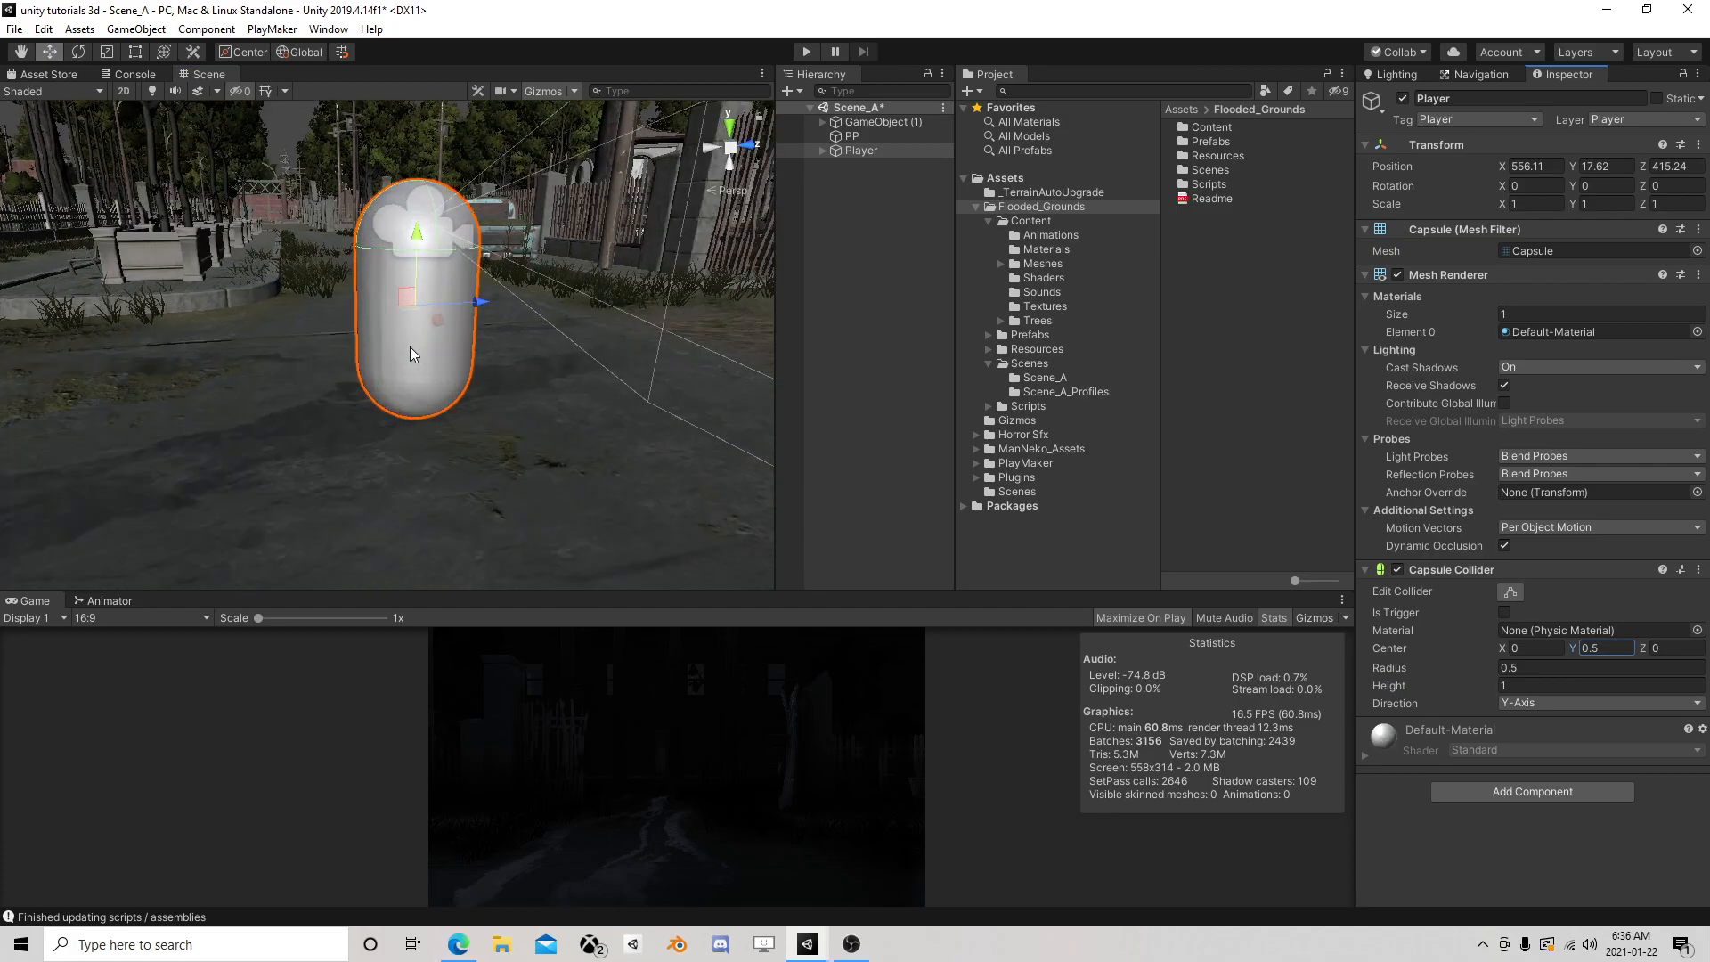
Add a PlayMakerFSM component to the Player object and open its FSM for editing
{"action": "right_click_drag", "start_coordinate": [479, 410], "coordinate": [462, 307]}
{"action": "middle_click_drag", "start_coordinate": [494, 424], "coordinate": [497, 383]}
{"action": "scroll", "coordinate": [497, 383], "scroll_direction": "up", "scroll_amount": 2}
{"action": "scroll", "coordinate": [497, 383], "scroll_direction": "up", "scroll_amount": 2}
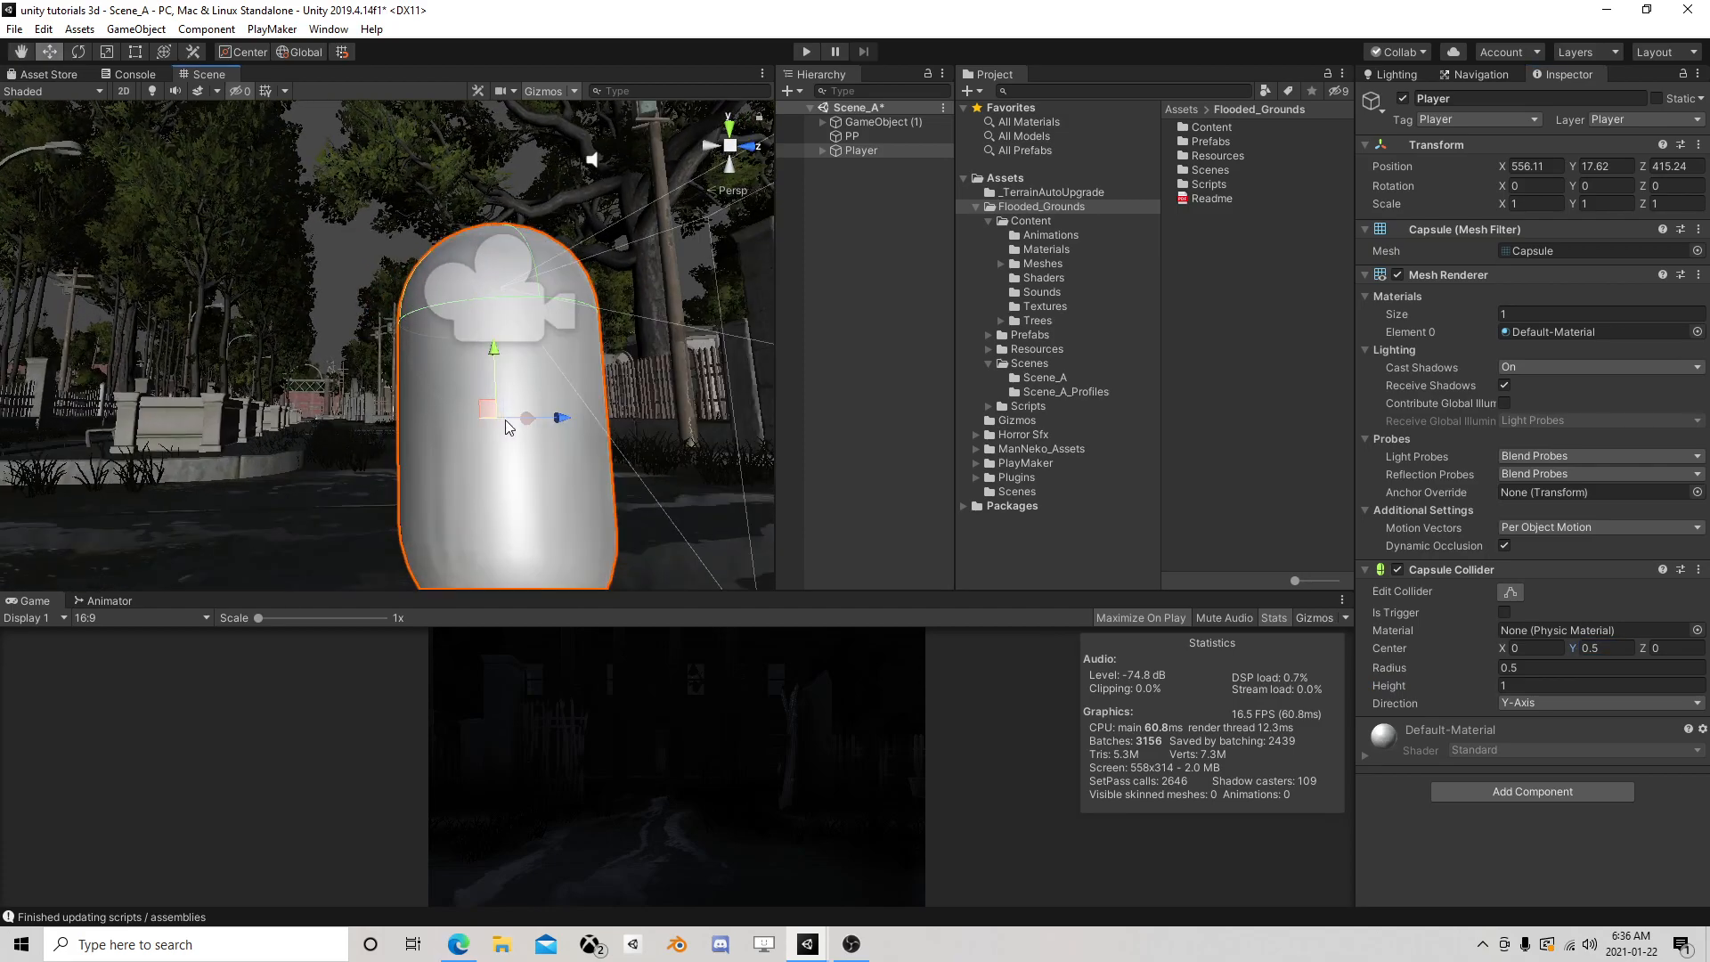
{"action": "right_click_drag", "start_coordinate": [572, 260], "coordinate": [744, 431]}
{"action": "scroll", "coordinate": [284, 216], "scroll_direction": "down", "scroll_amount": 2}
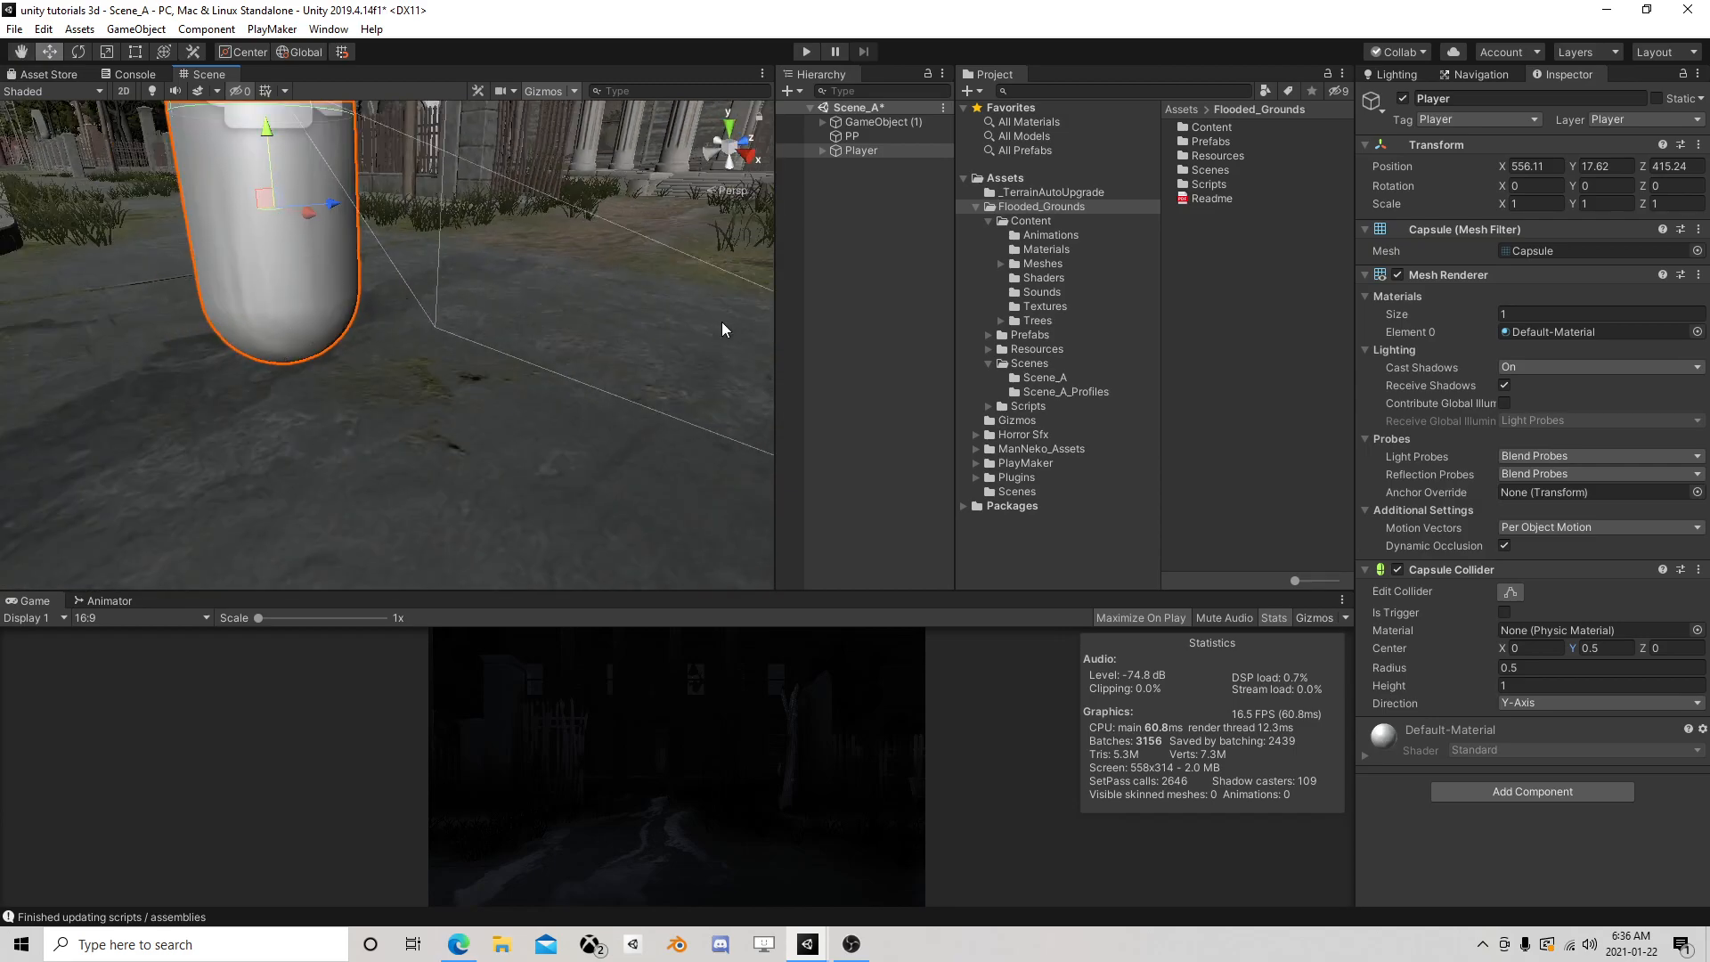
{"action": "left_click", "coordinate": [1529, 790]}
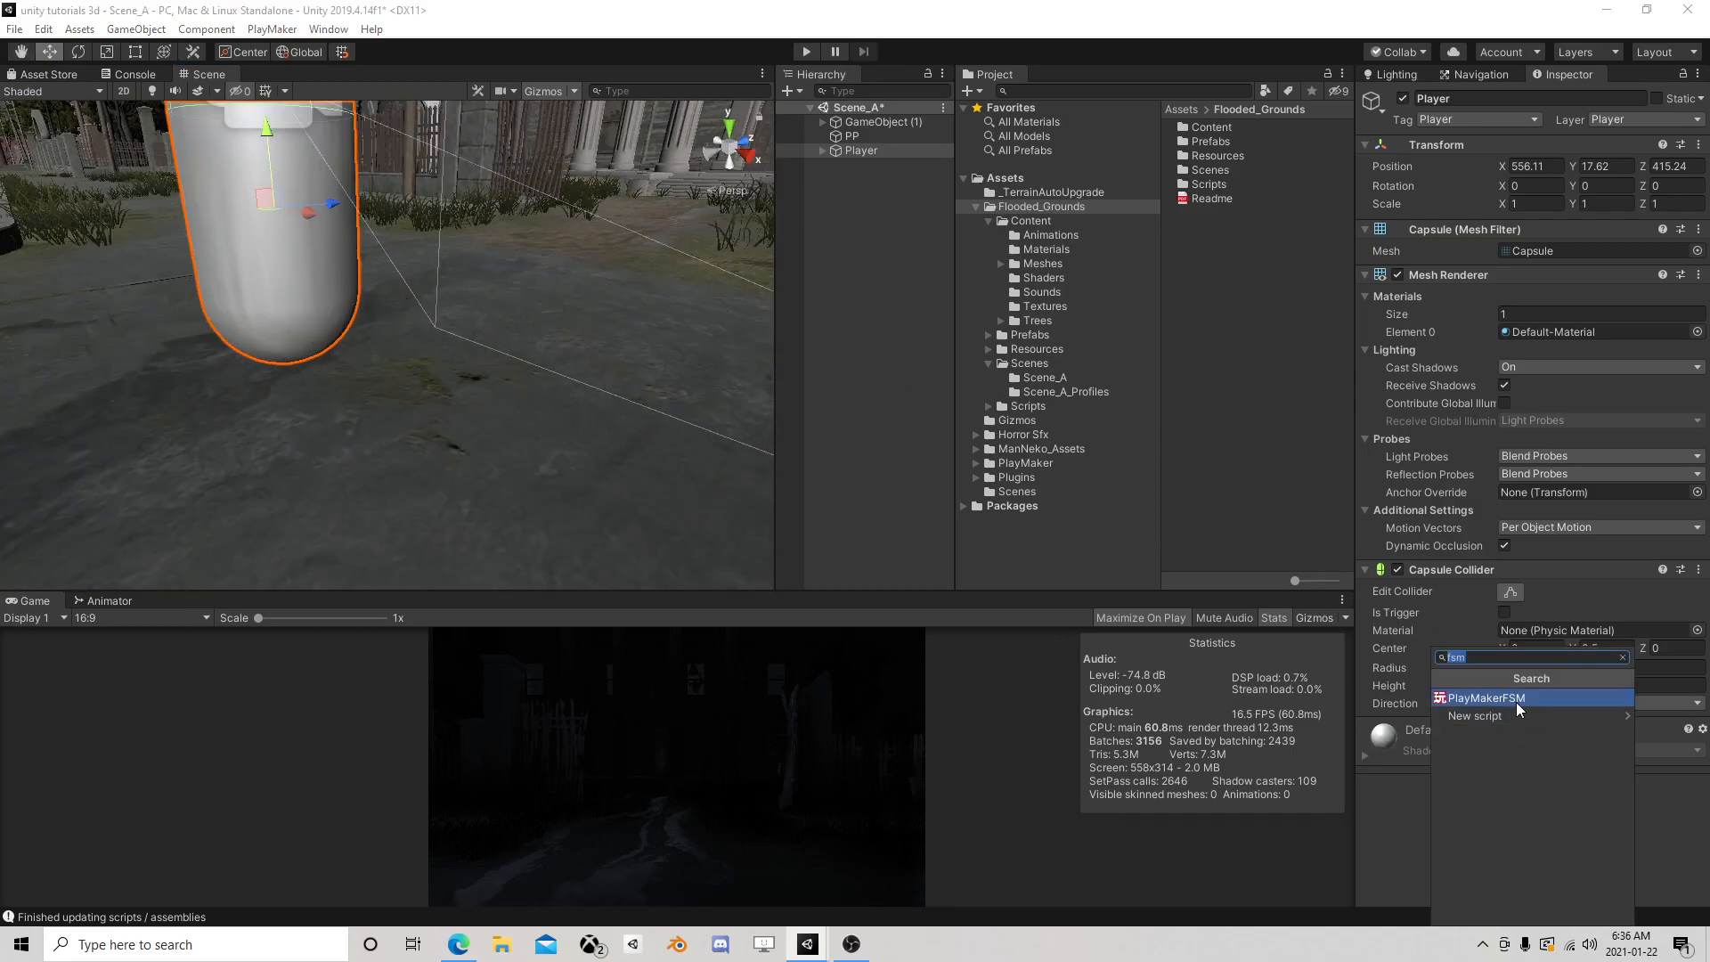
{"action": "left_click", "coordinate": [1515, 702]}
{"action": "left_click", "coordinate": [1682, 750]}
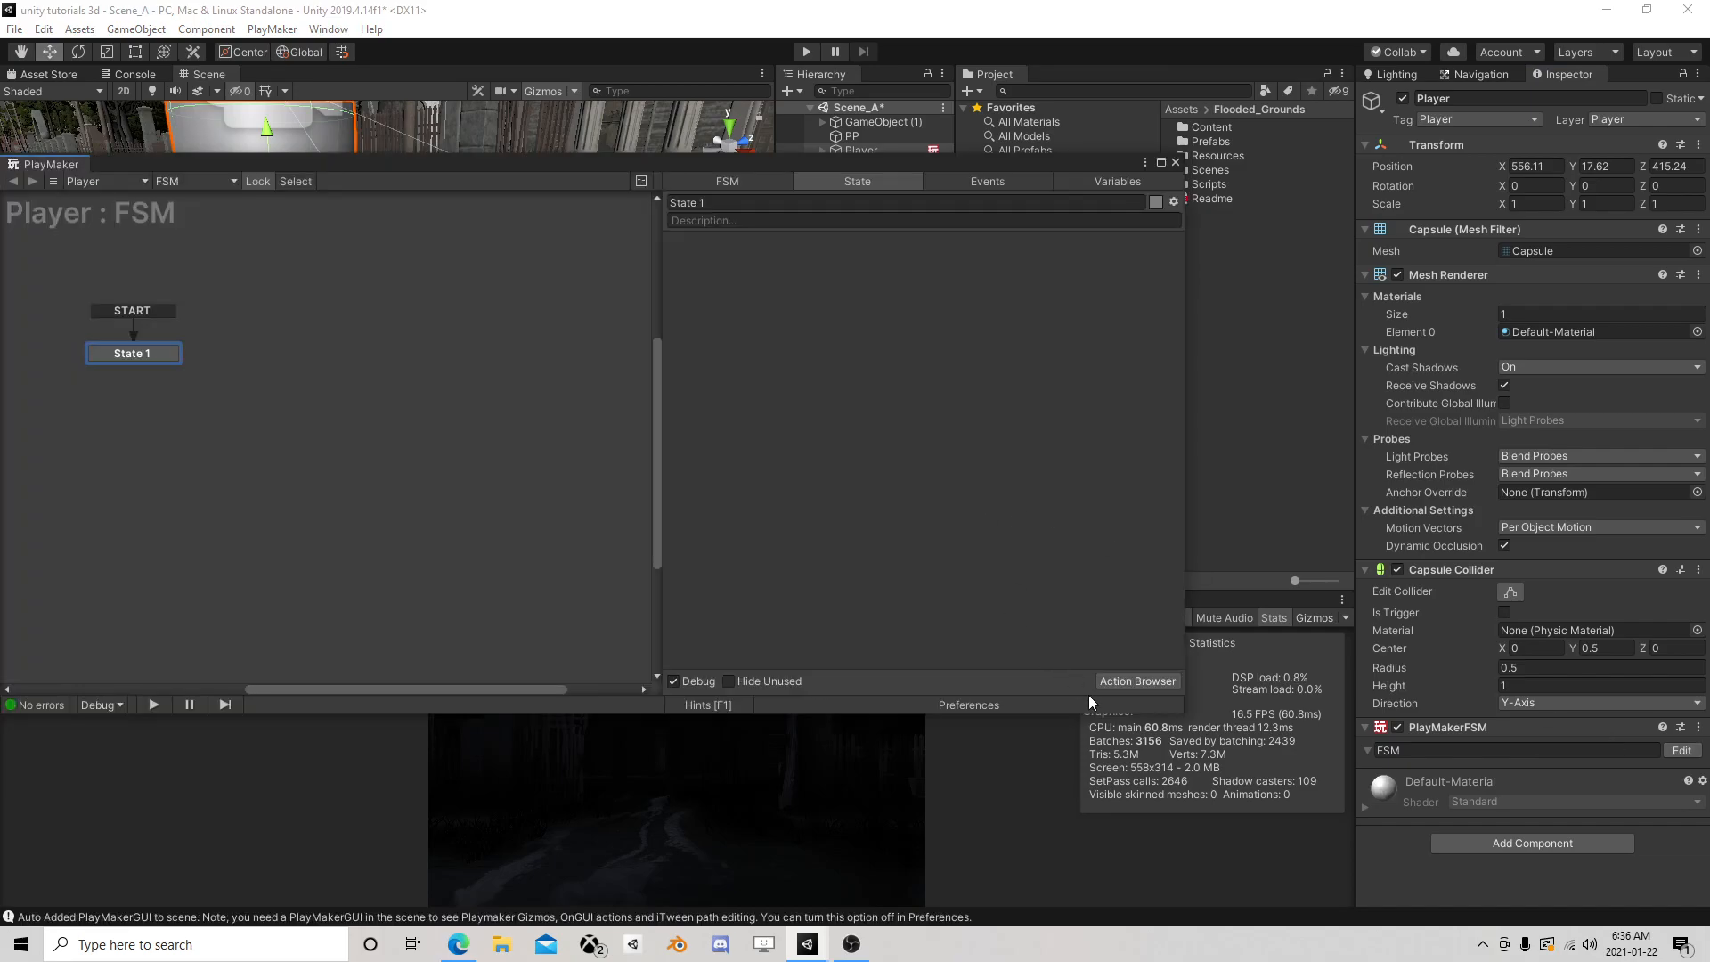
Find the physics Raycast action by searching "raycast" and add it to State 1
{"action": "left_click", "coordinate": [1137, 681]}
{"action": "type", "text": "ra"}
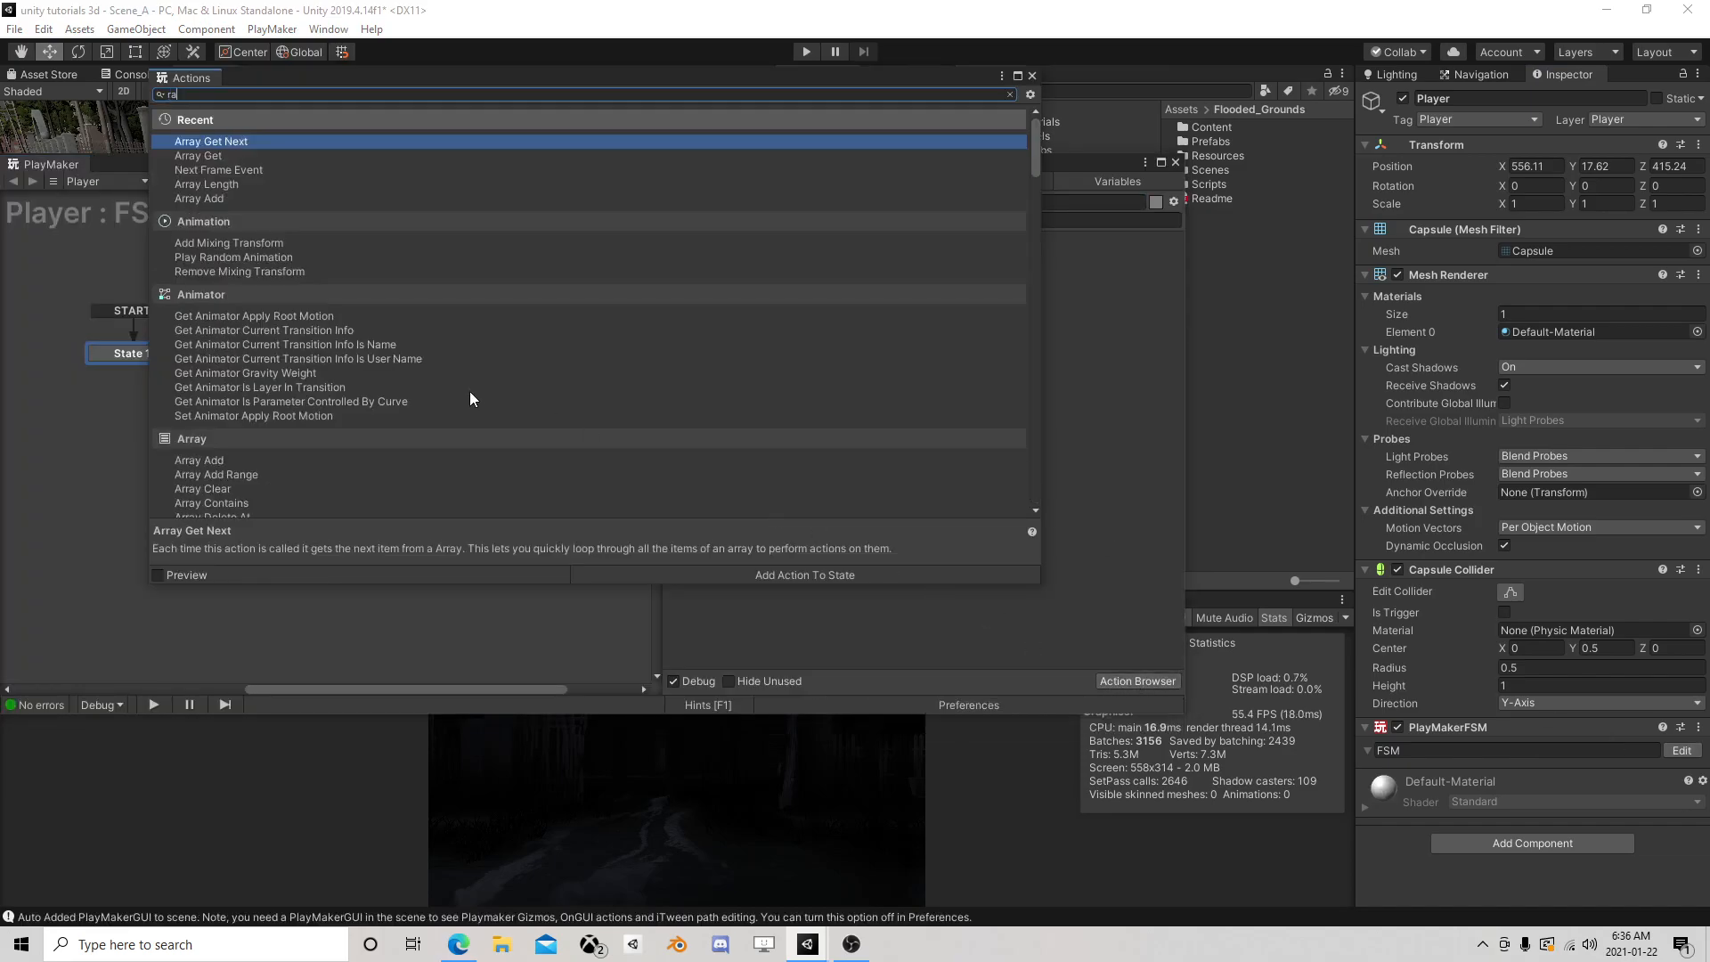
{"action": "type", "text": "y"}
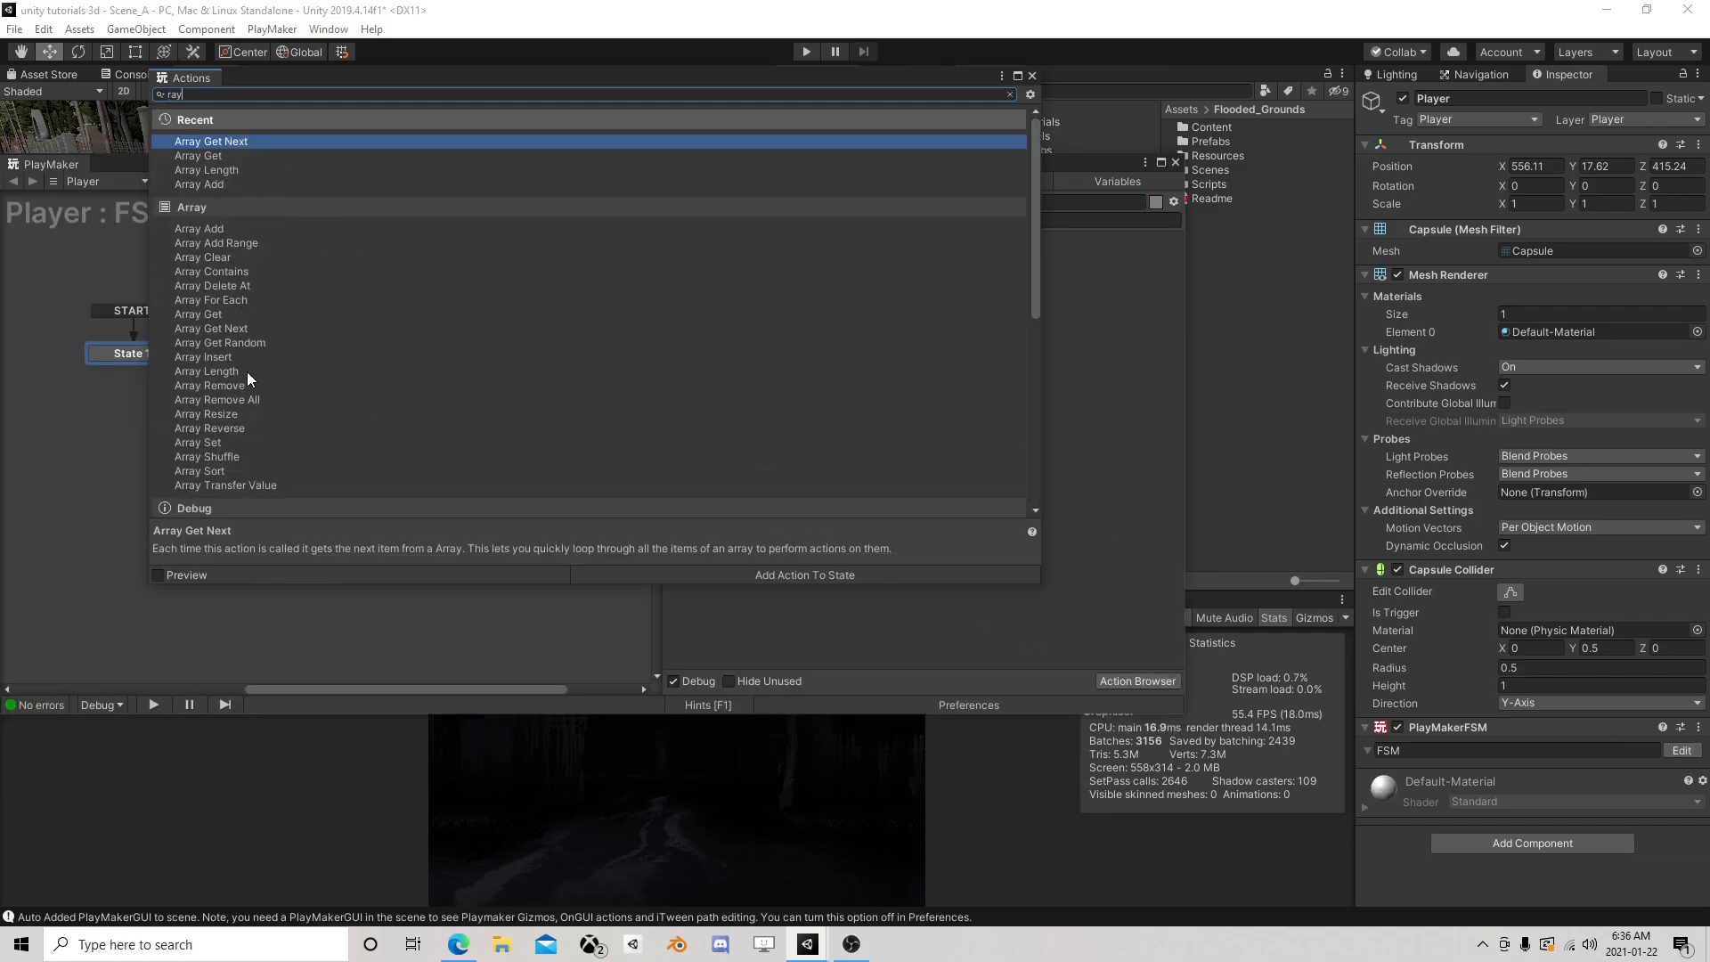
{"action": "type", "text": "cast"}
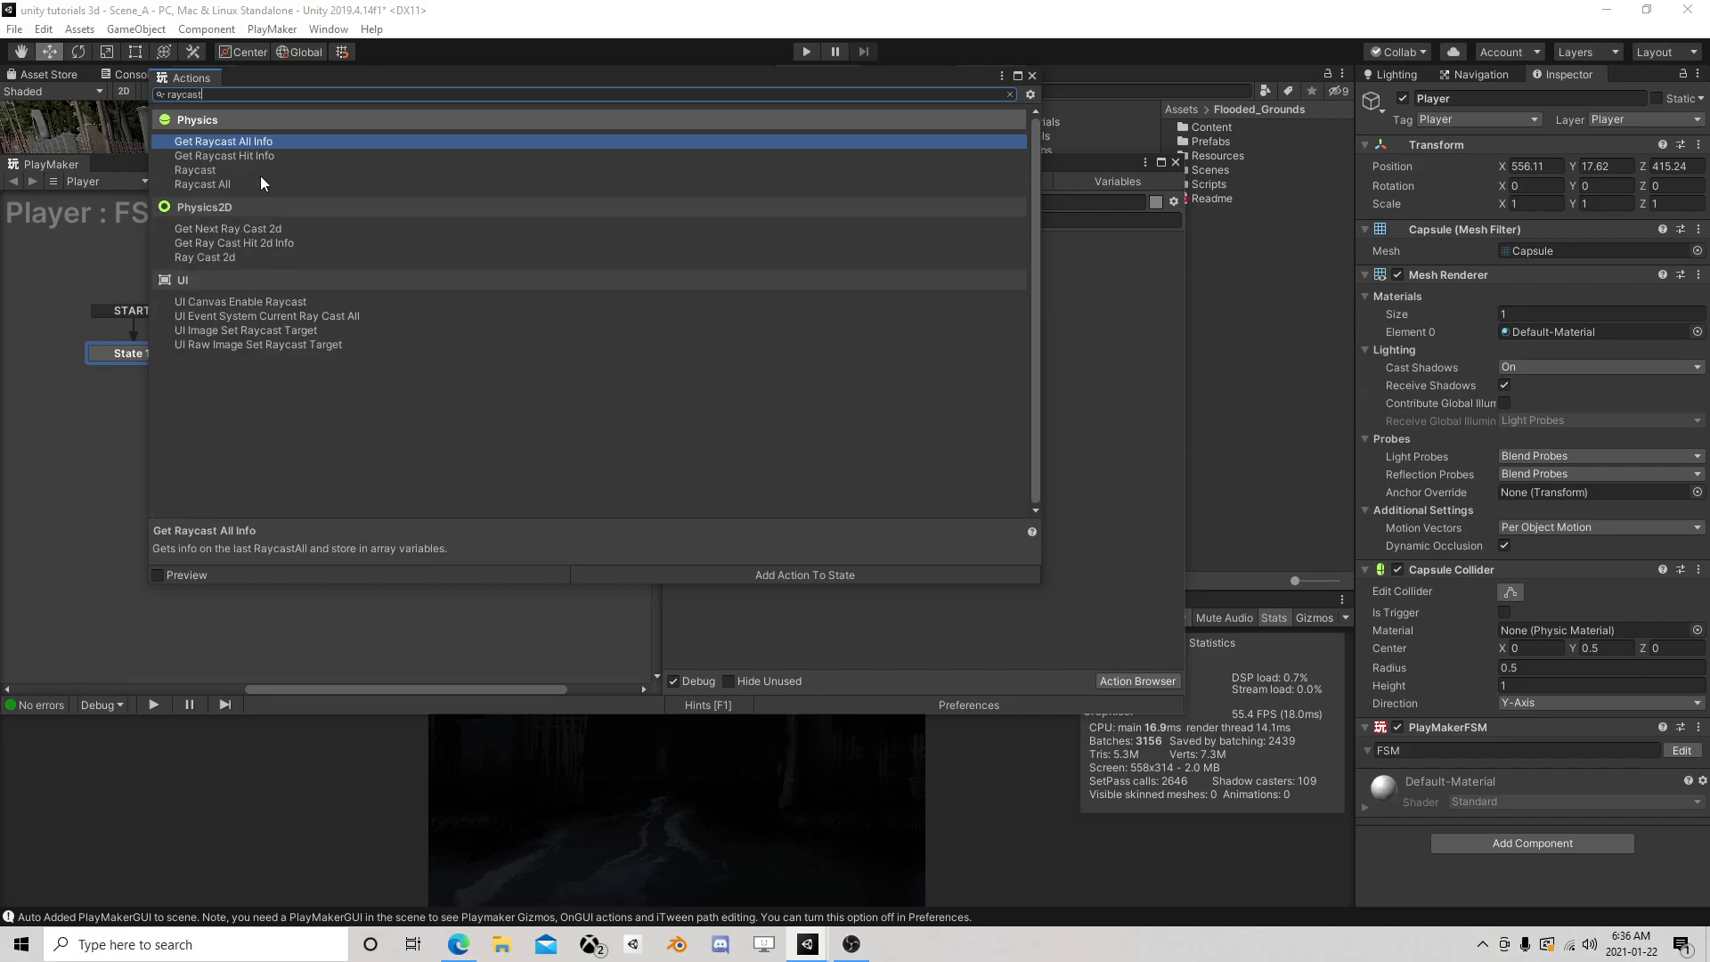
{"action": "double_click", "coordinate": [242, 169]}
{"action": "left_click", "coordinate": [1033, 76]}
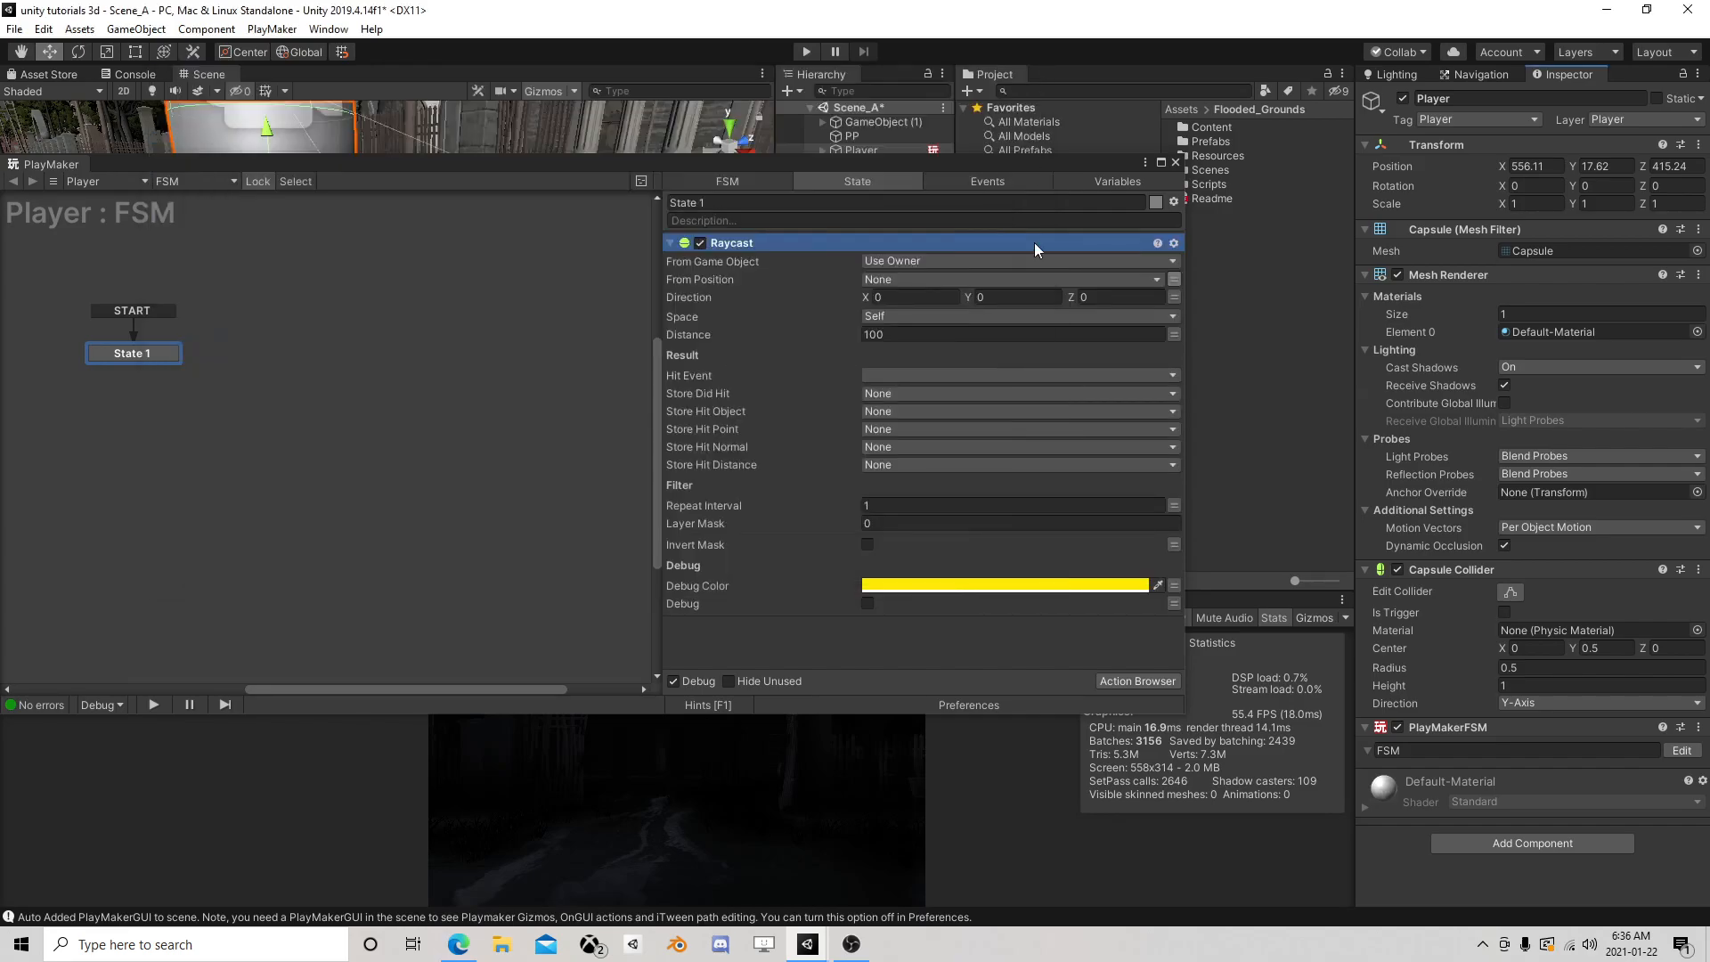
Set the Raycast action's direction Y to -1 and its distance to 1
{"action": "left_click", "coordinate": [1016, 297]}
{"action": "type", "text": "-1"}
{"action": "left_click", "coordinate": [934, 334]}
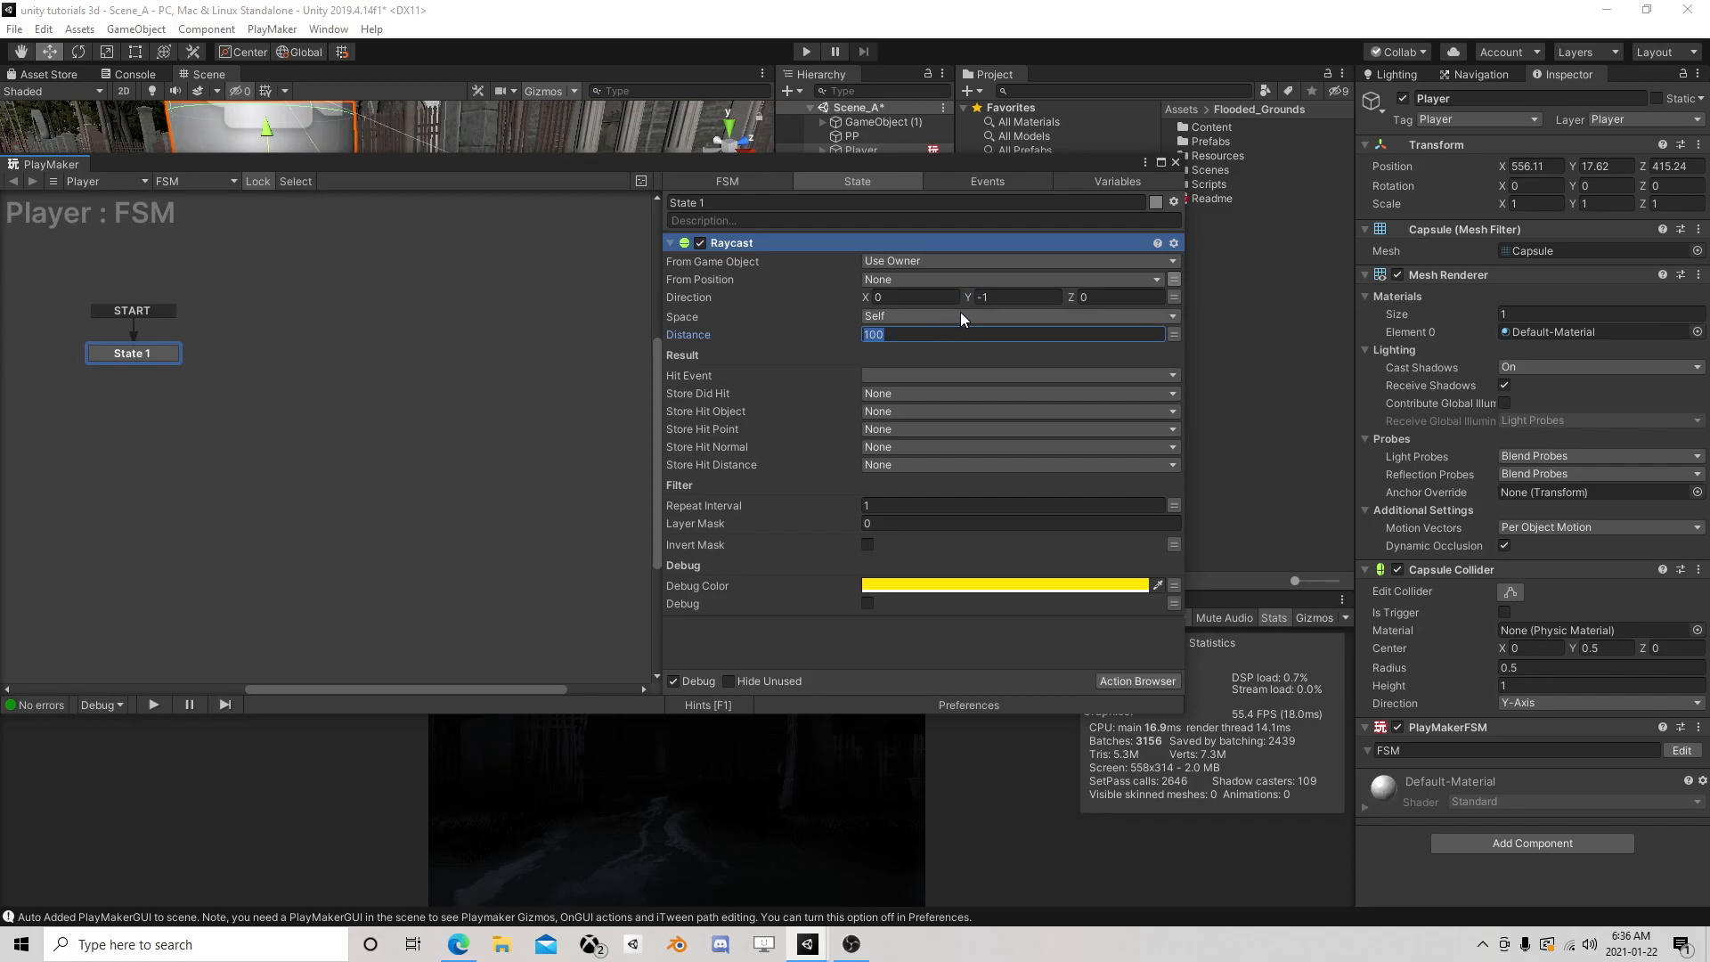
{"action": "type", "text": "1"}
Store the Raycast action's hit point in a new variable named Hitpoint, leaving its Debug option off
{"action": "left_click", "coordinate": [962, 429]}
{"action": "left_click", "coordinate": [987, 476]}
{"action": "type", "text": "Hitpoint"}
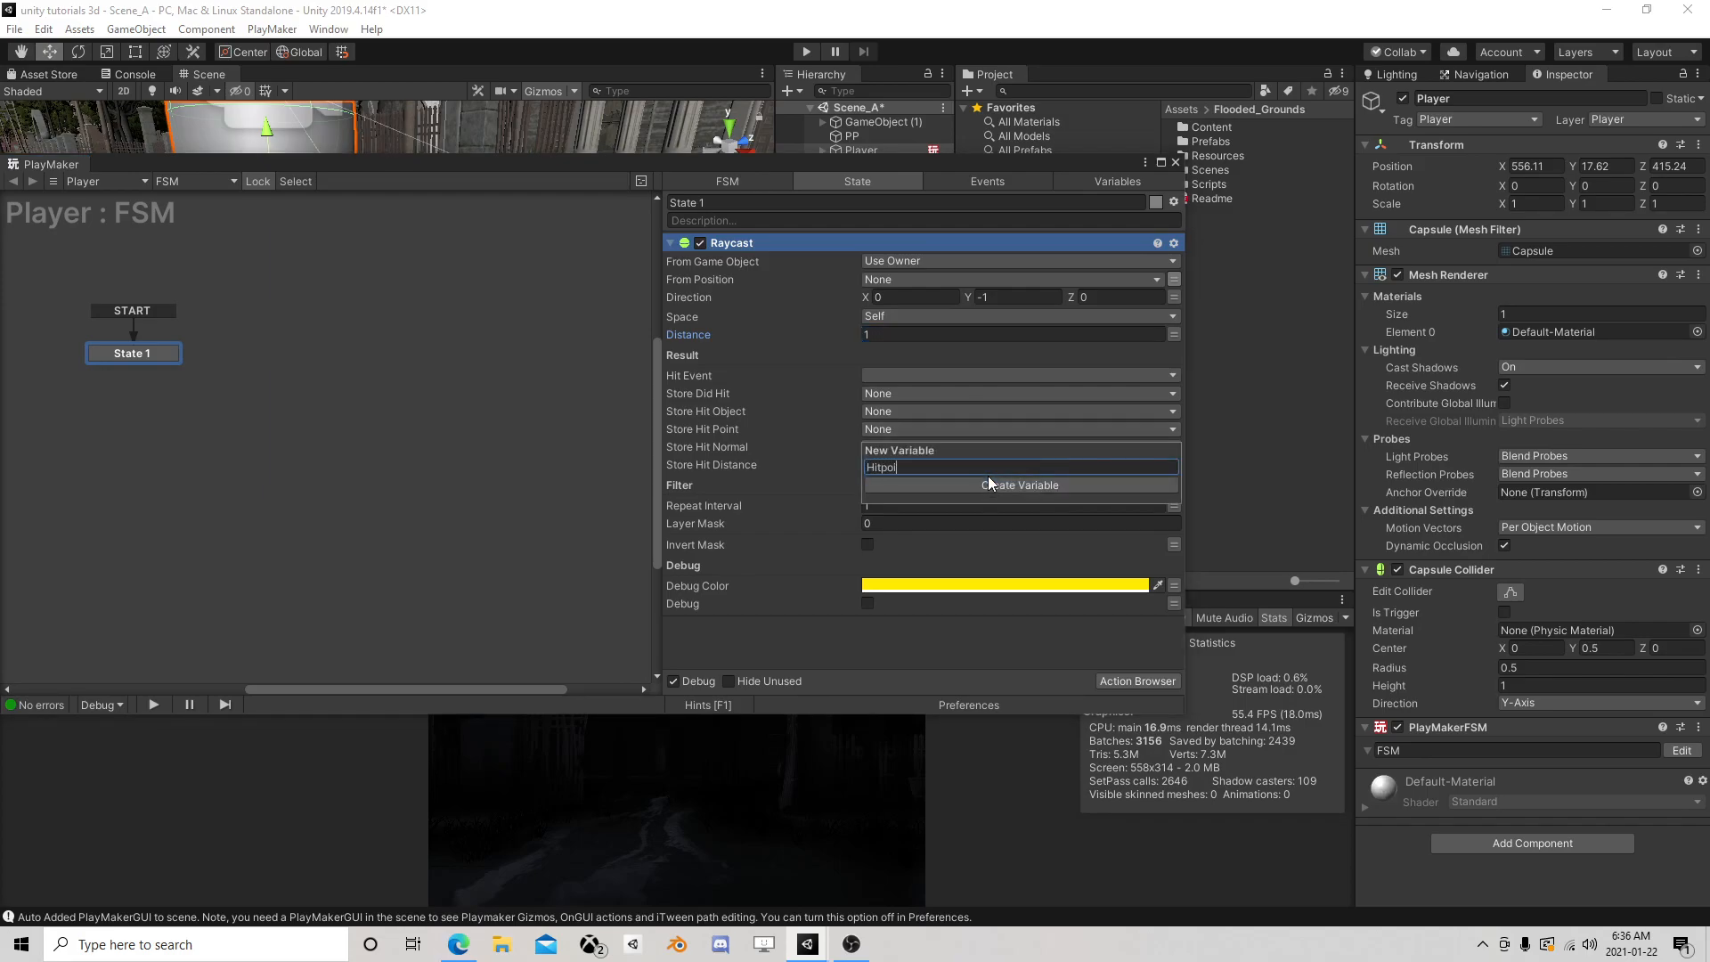
{"action": "key", "text": "Return"}
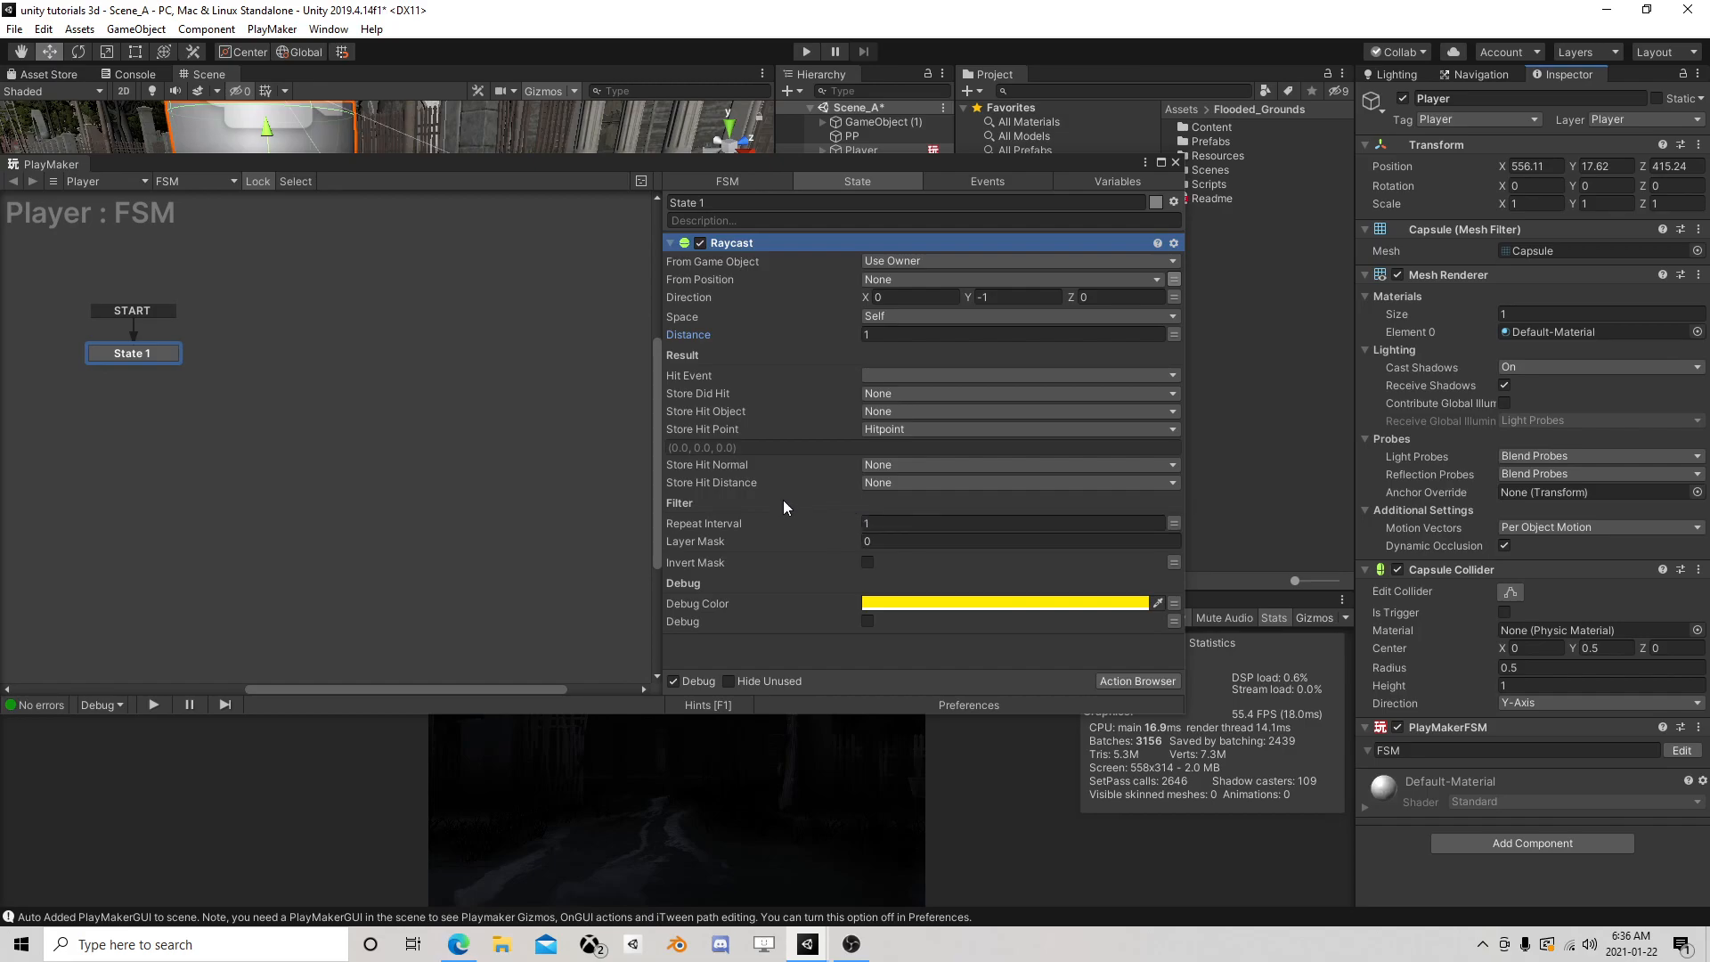
{"action": "left_click", "coordinate": [867, 621]}
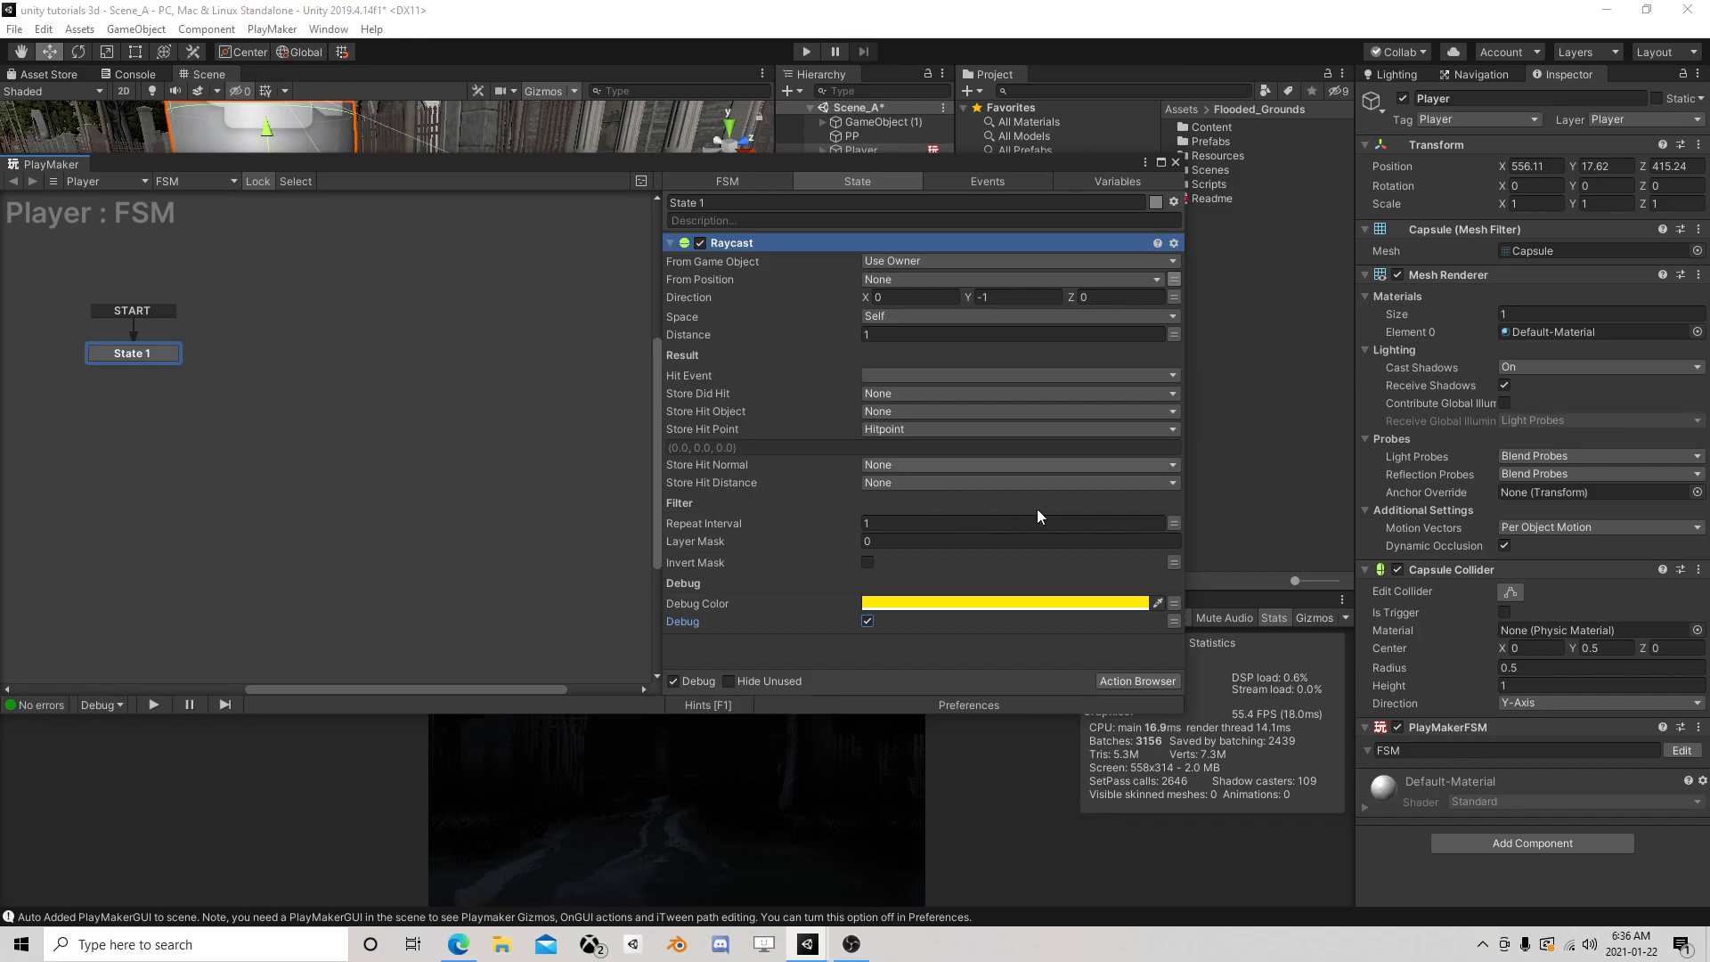
{"action": "left_click", "coordinate": [869, 620]}
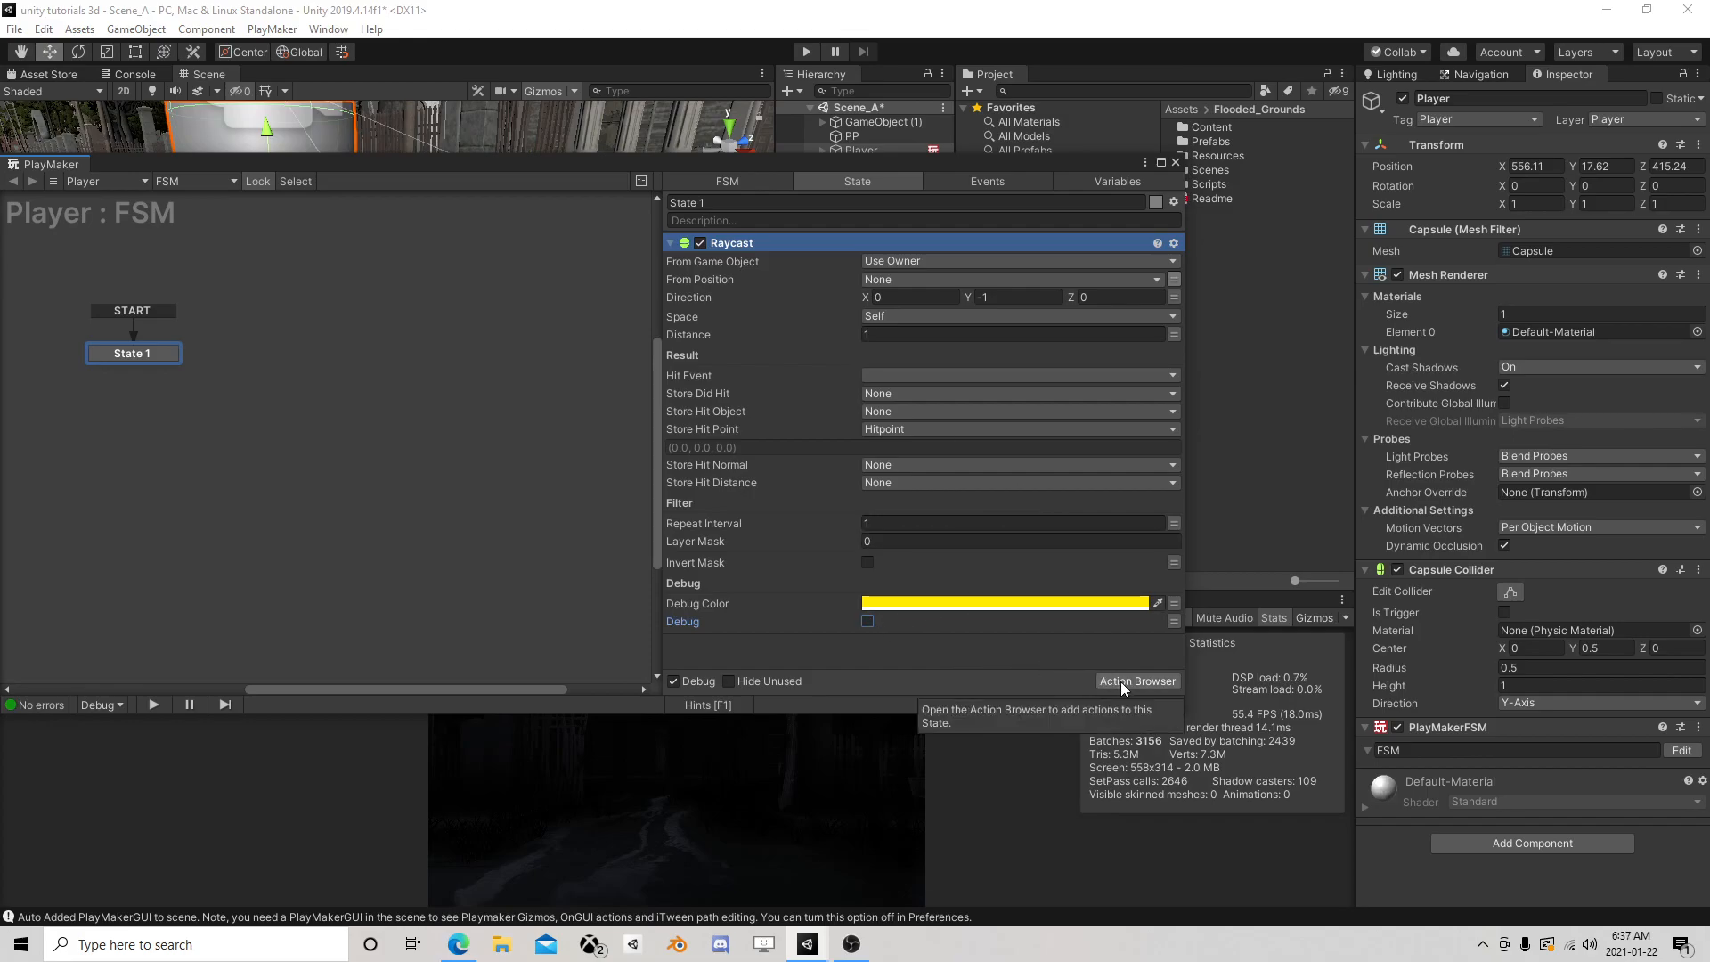
Add a Get Vector3 XYZ action to State 1 and move it below the Raycast action
{"action": "left_click", "coordinate": [1121, 681]}
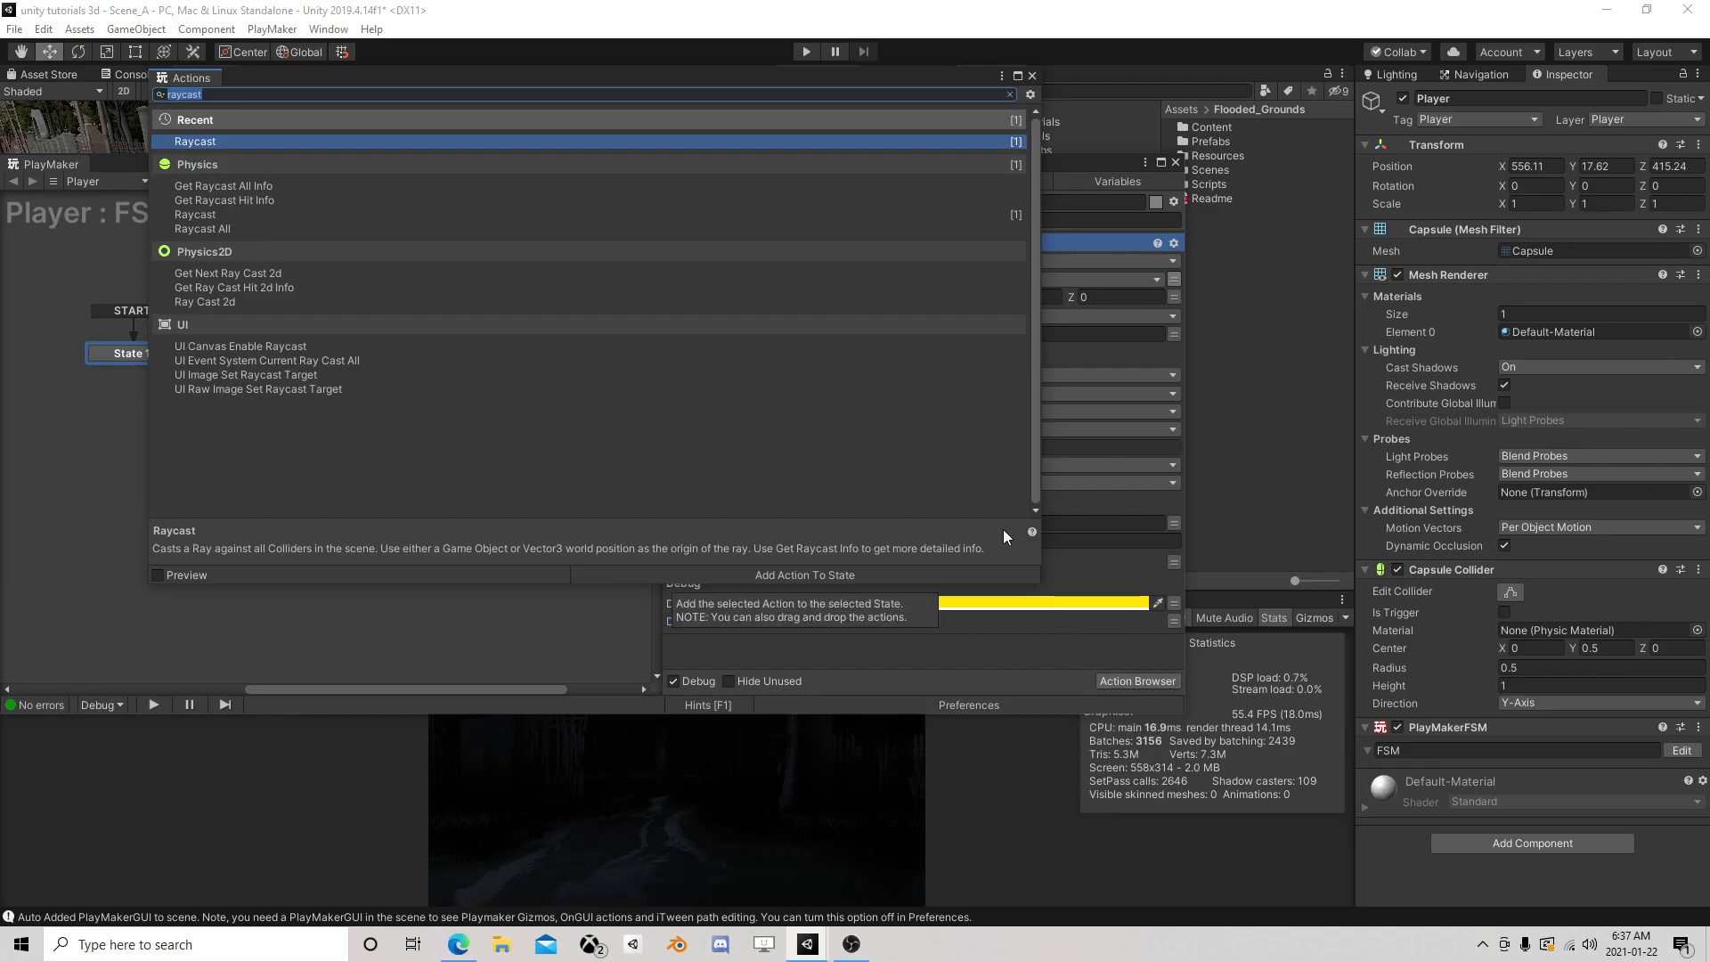
{"action": "type", "text": "get"}
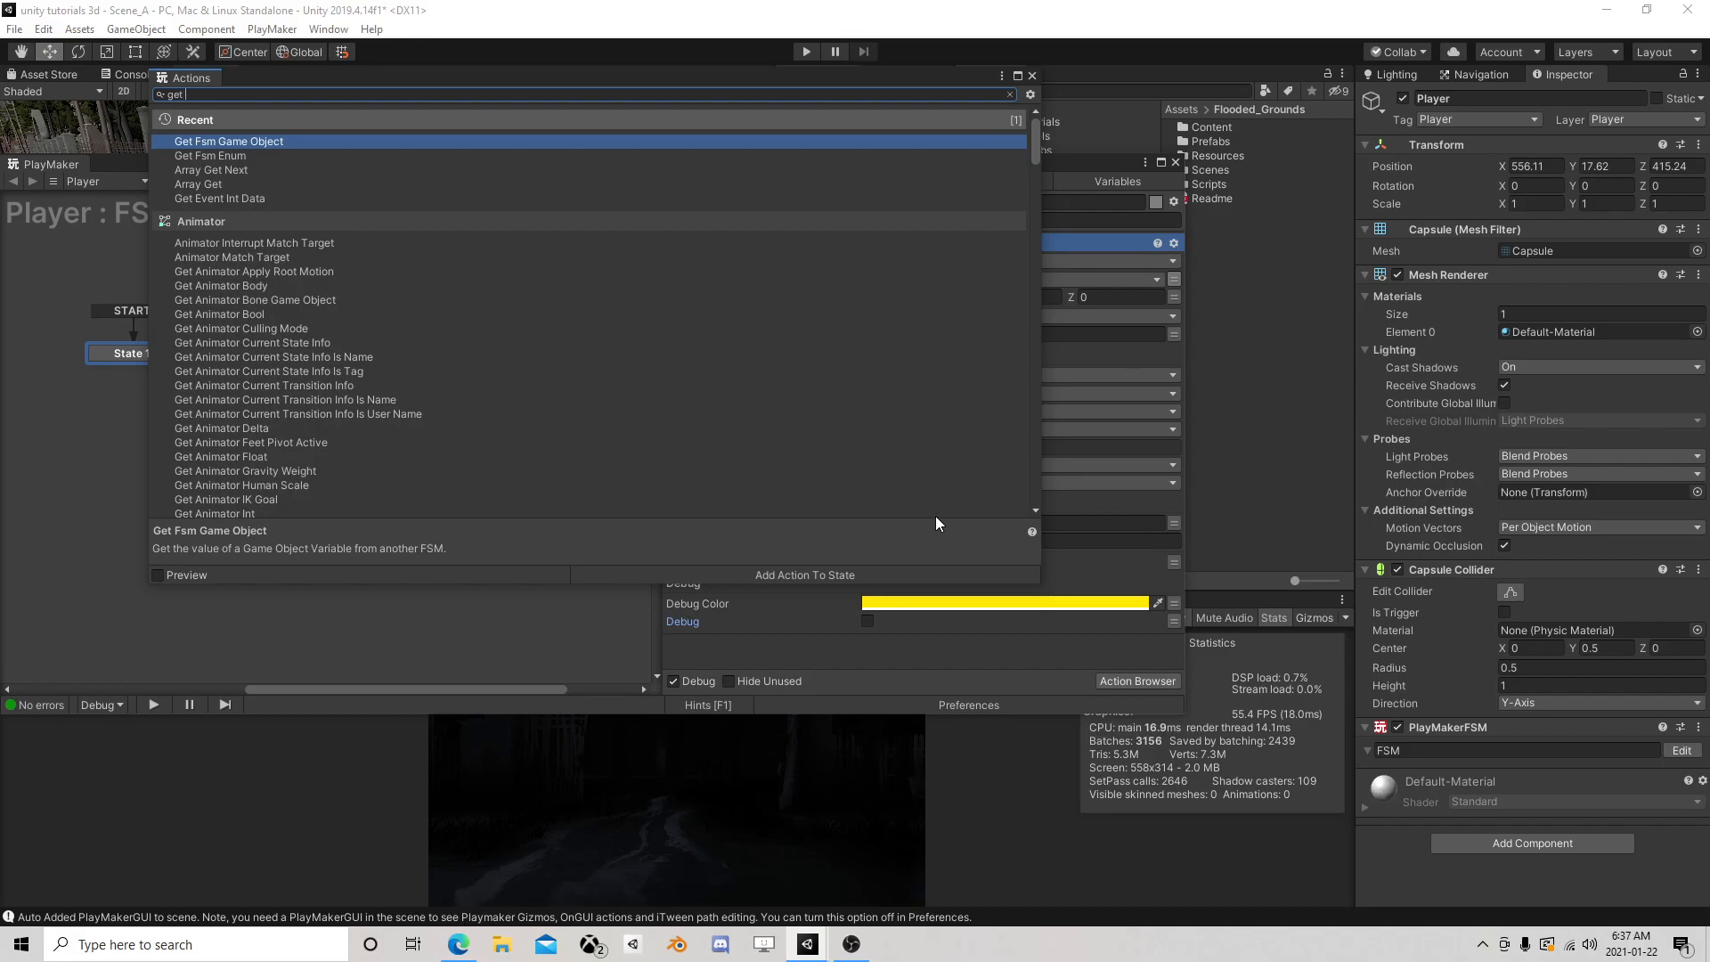
{"action": "type", "text": " xyz"}
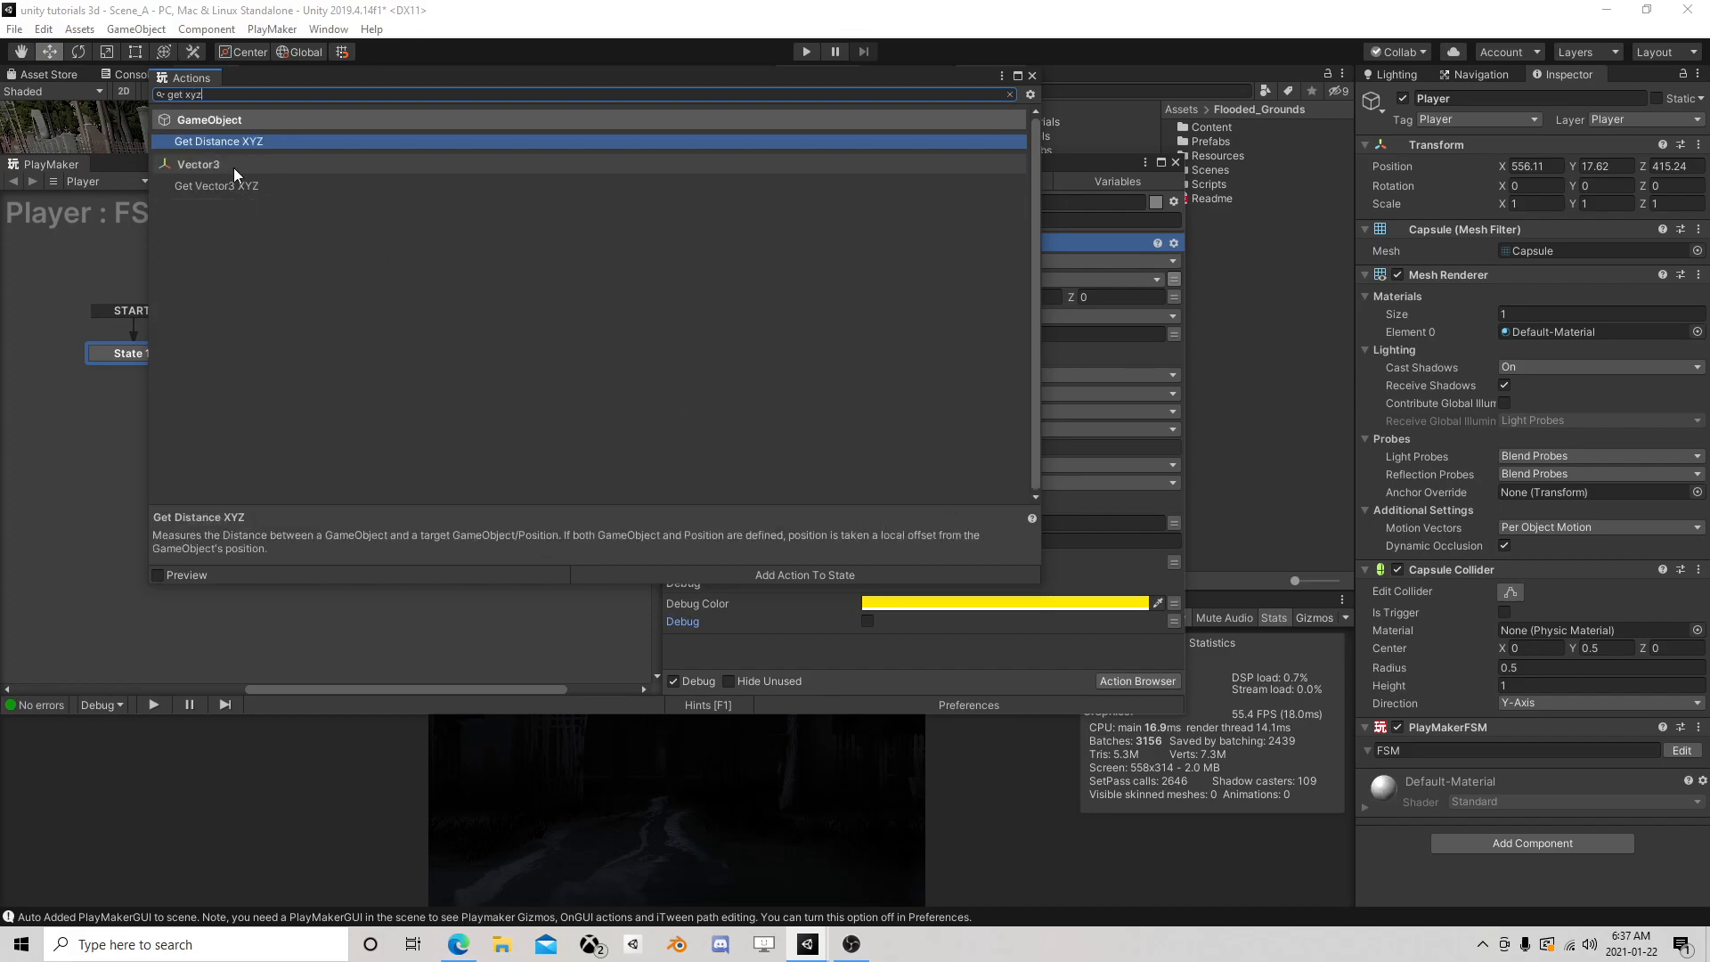
{"action": "double_click", "coordinate": [259, 187]}
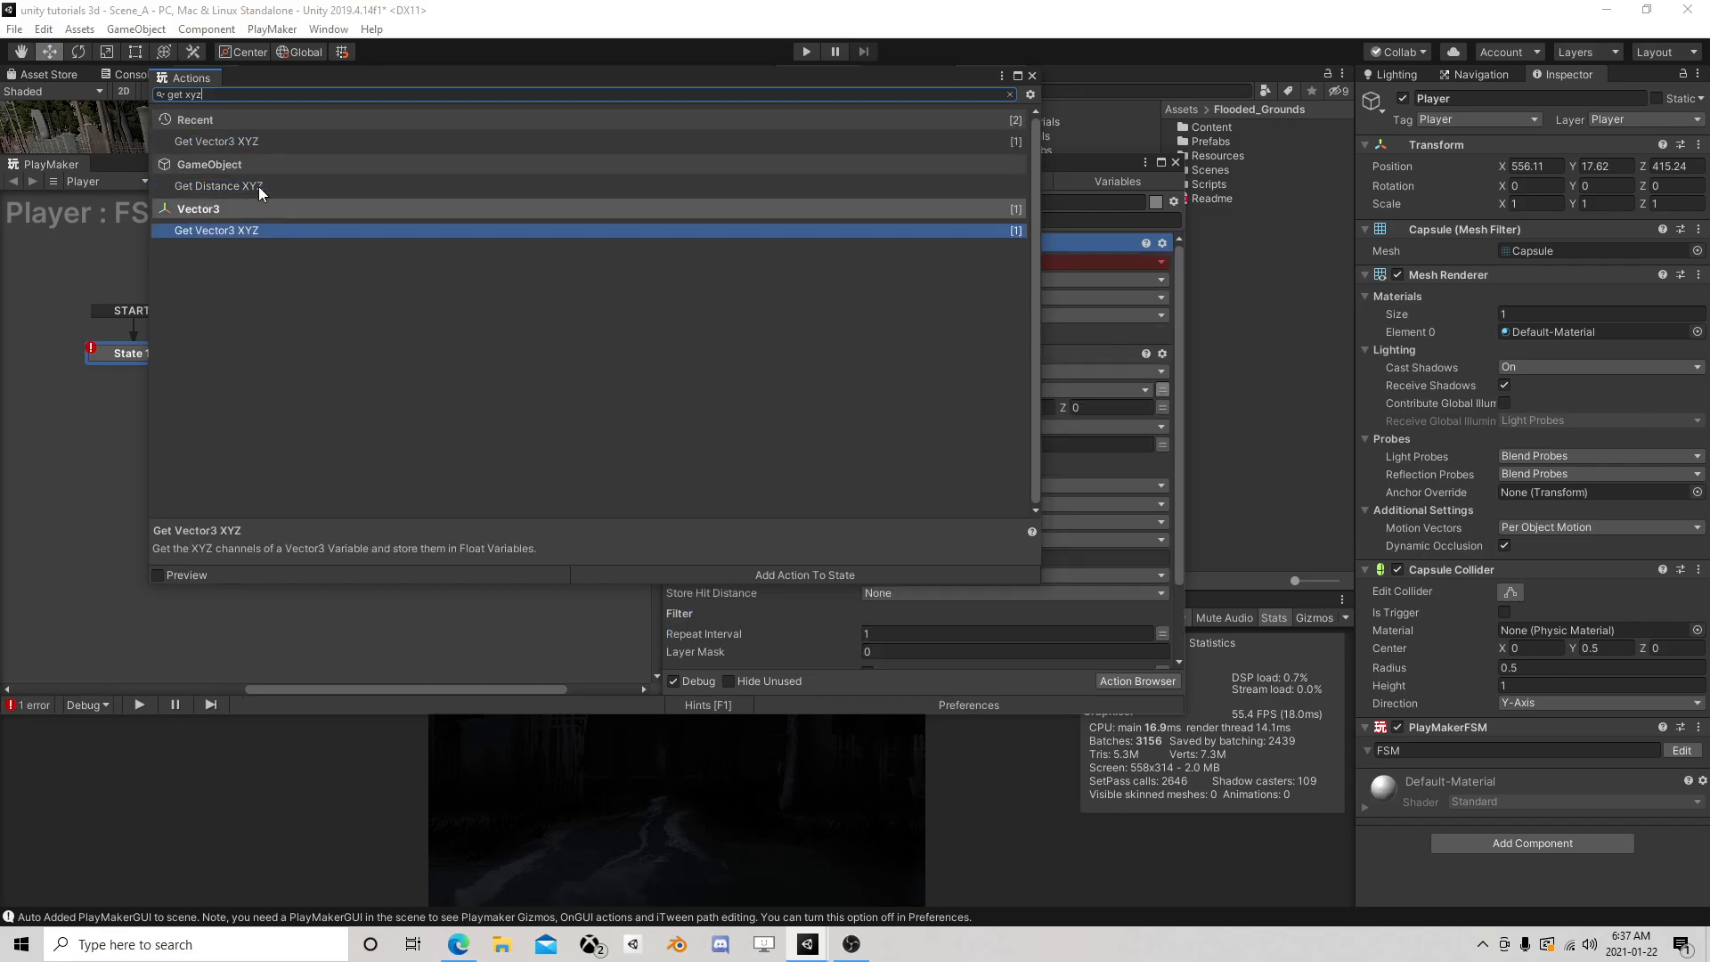
{"action": "left_click", "coordinate": [1032, 75]}
{"action": "right_click", "coordinate": [736, 244]}
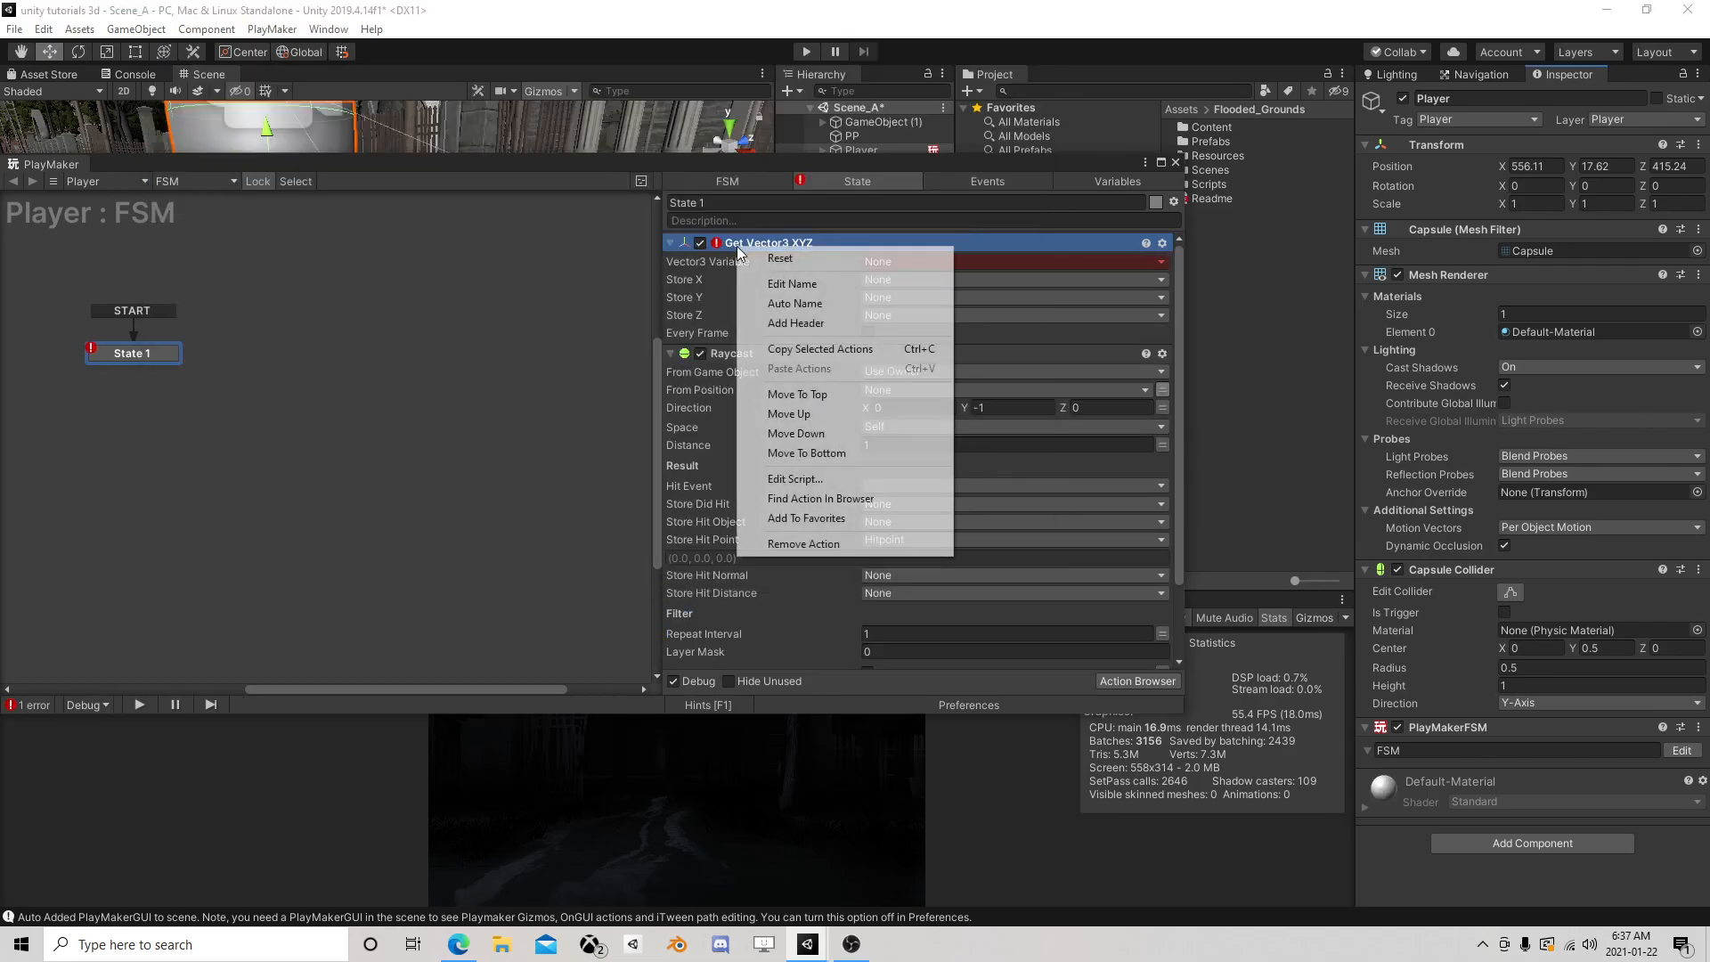
{"action": "left_click", "coordinate": [833, 443]}
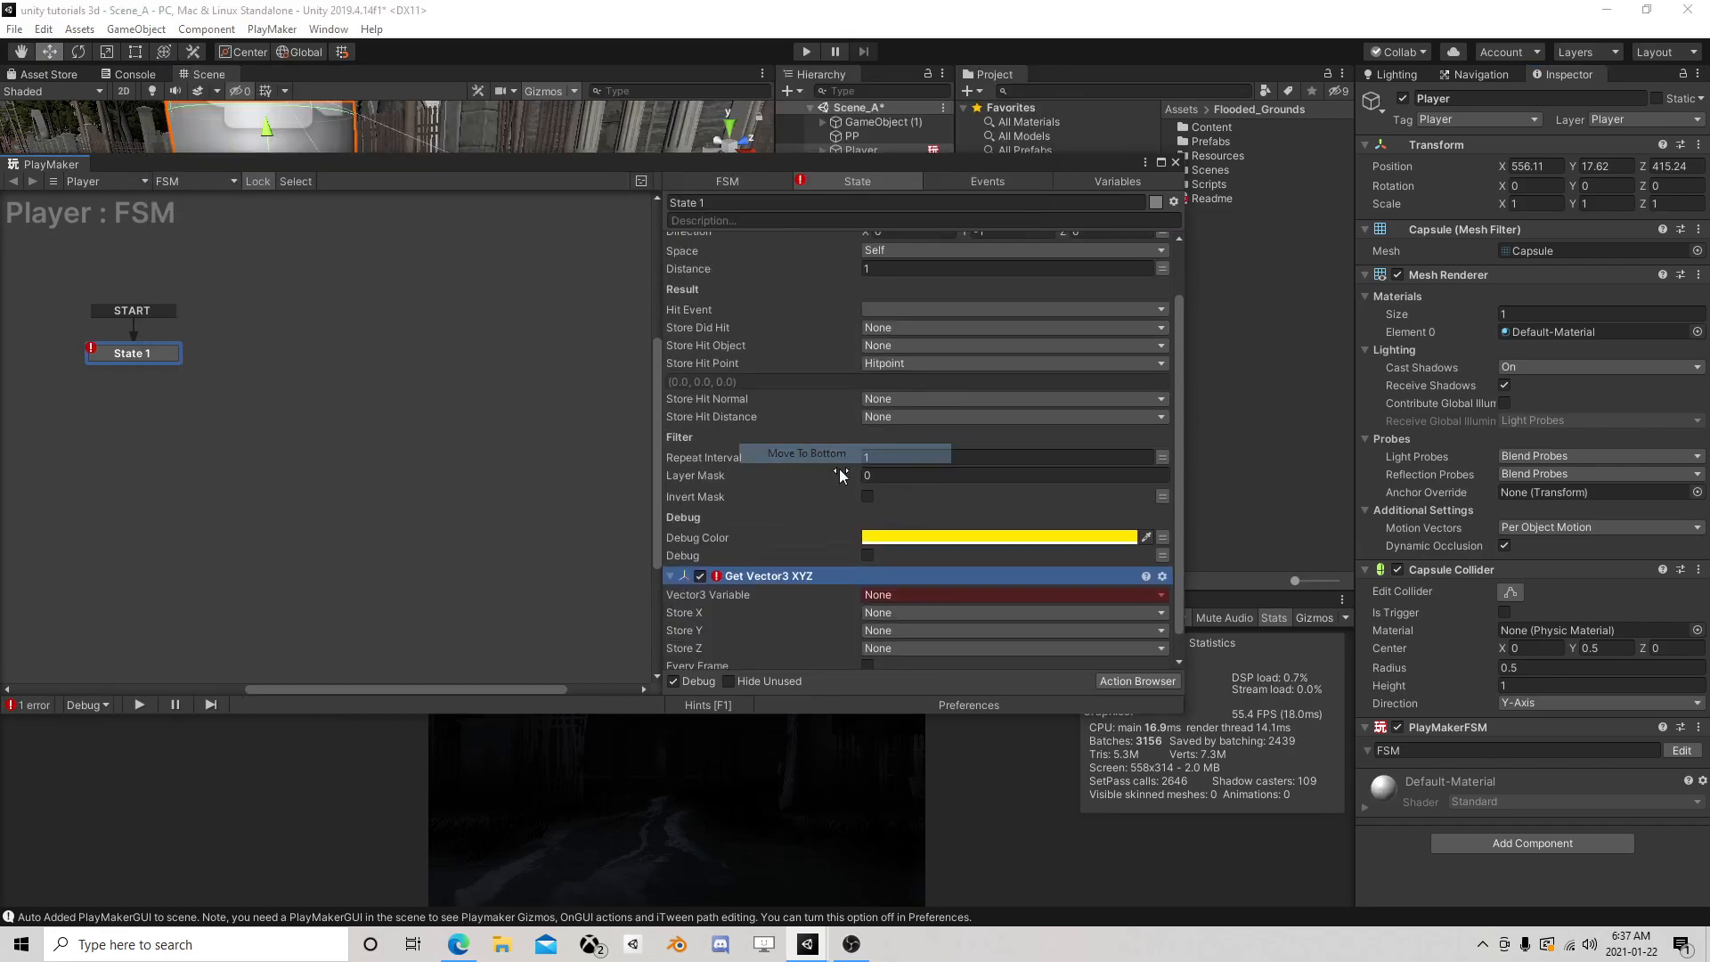
Set Get Vector3 XYZ to read Hitpoint, store its Y value in a new variable Y, and run every frame
{"action": "left_click", "coordinate": [887, 591]}
{"action": "left_click", "coordinate": [957, 625]}
{"action": "left_click", "coordinate": [896, 657]}
{"action": "left_click", "coordinate": [938, 681]}
{"action": "type", "text": "Y"}
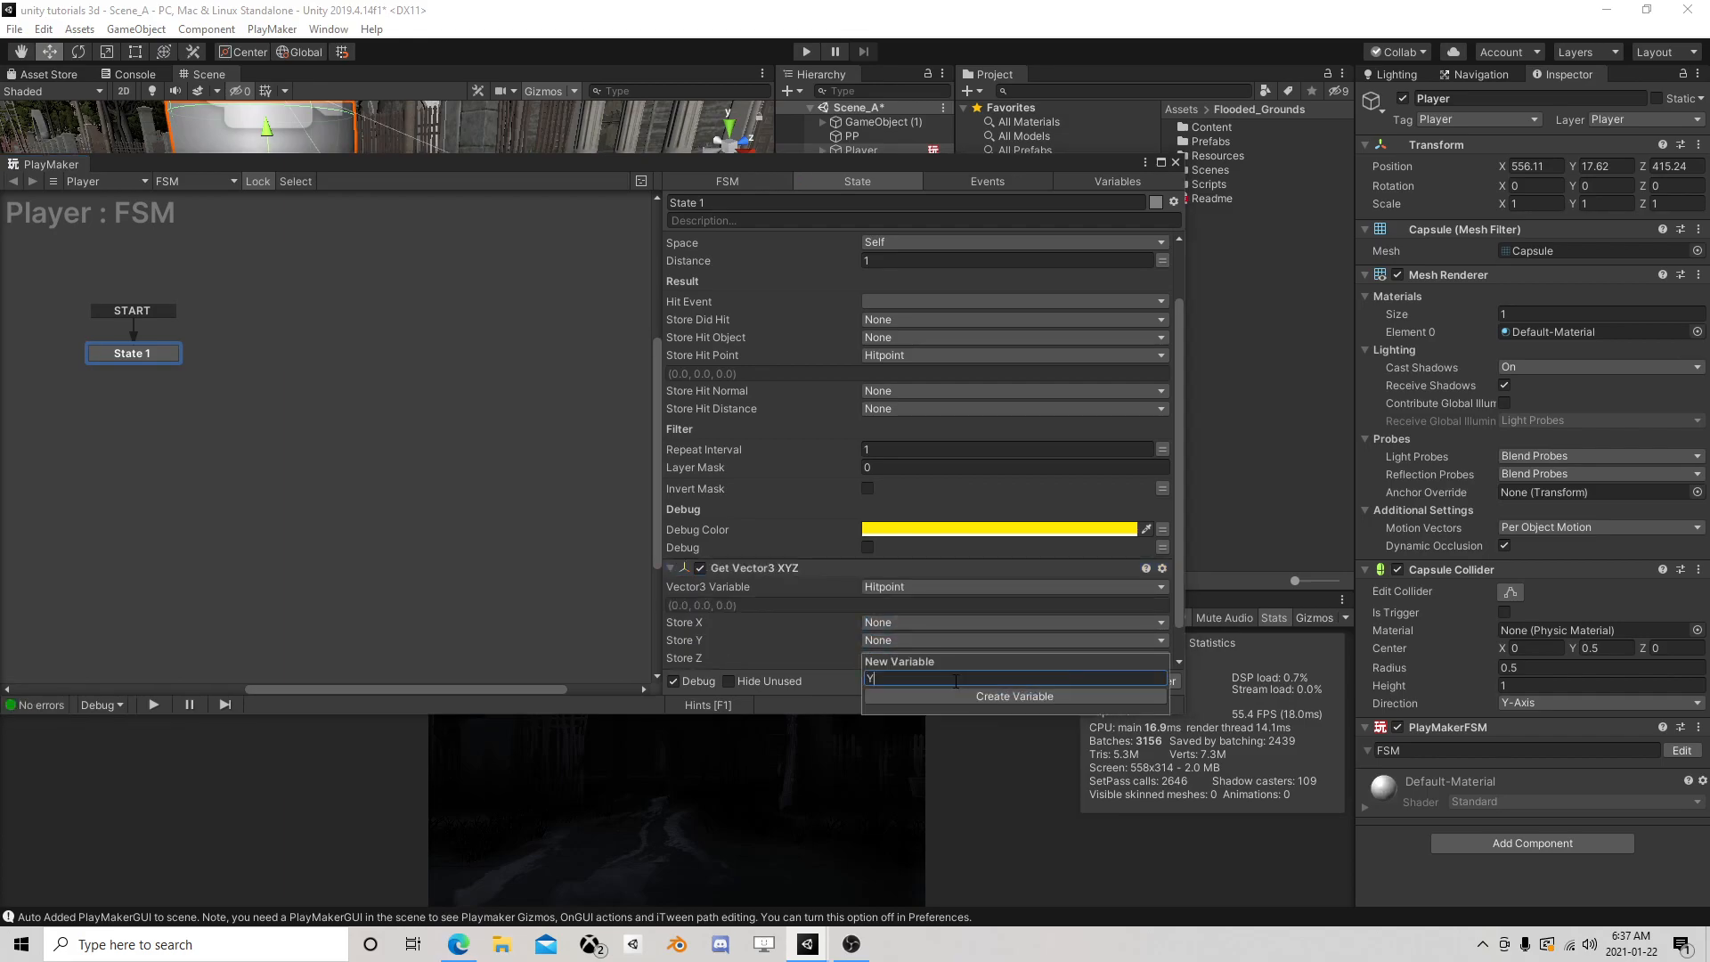
{"action": "key", "text": "Return"}
{"action": "scroll", "coordinate": [954, 574], "scroll_direction": "down", "scroll_amount": 2}
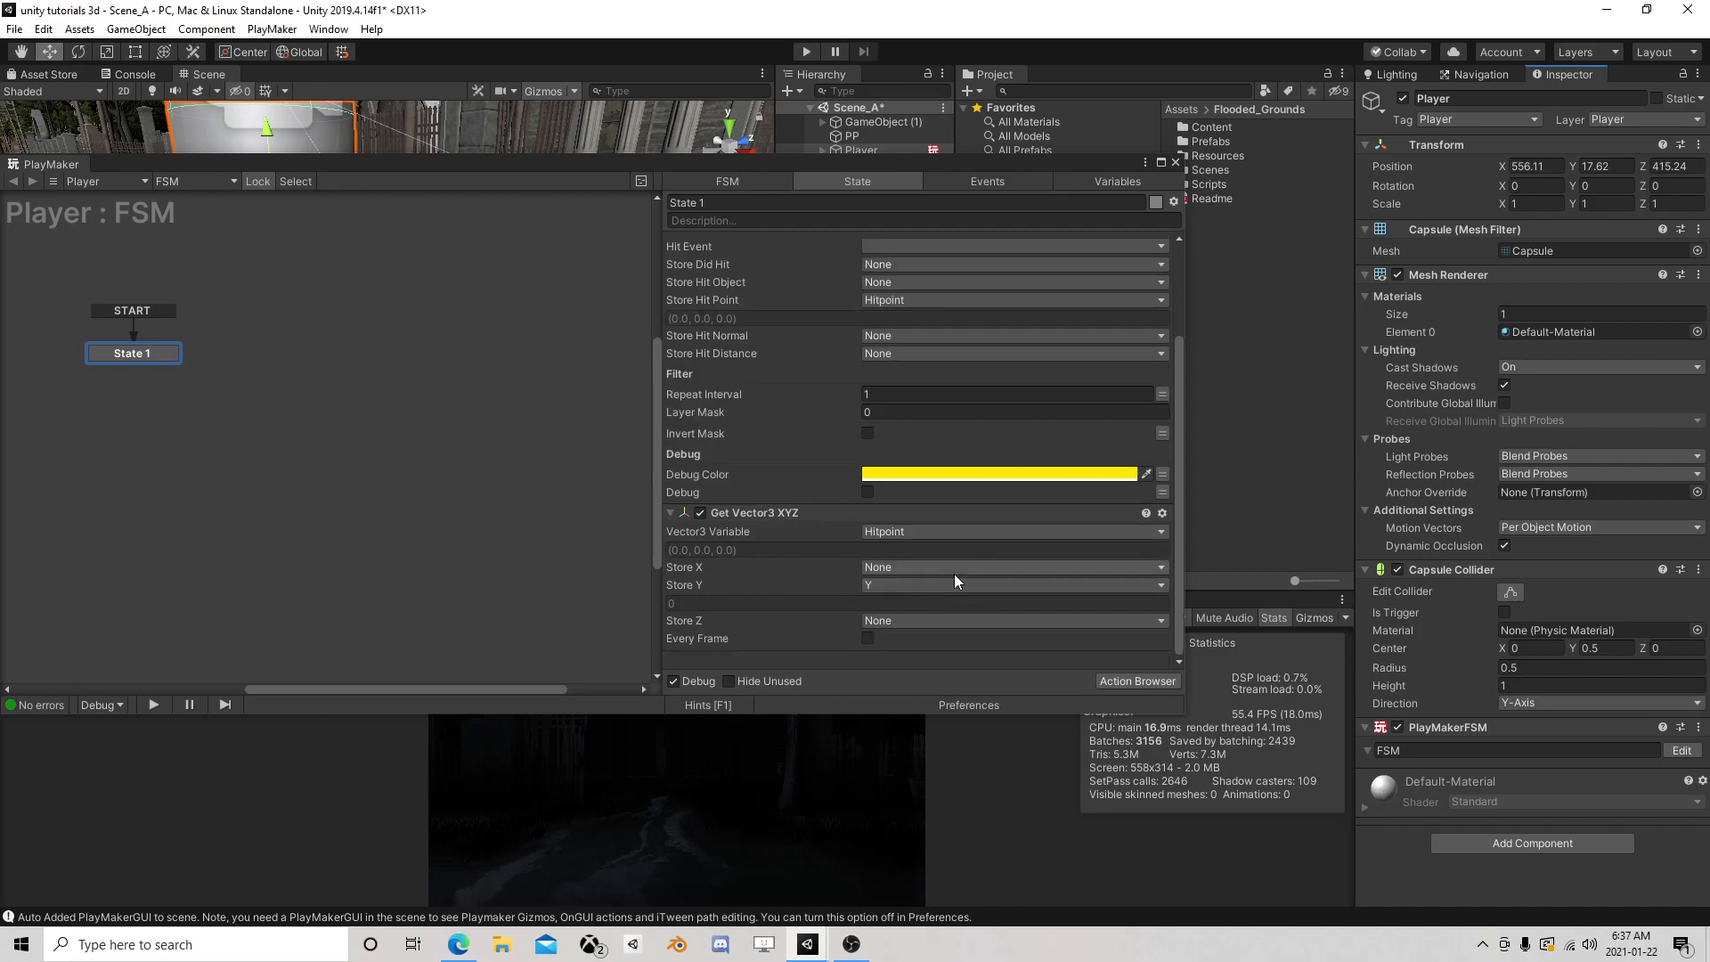
{"action": "left_click", "coordinate": [868, 639]}
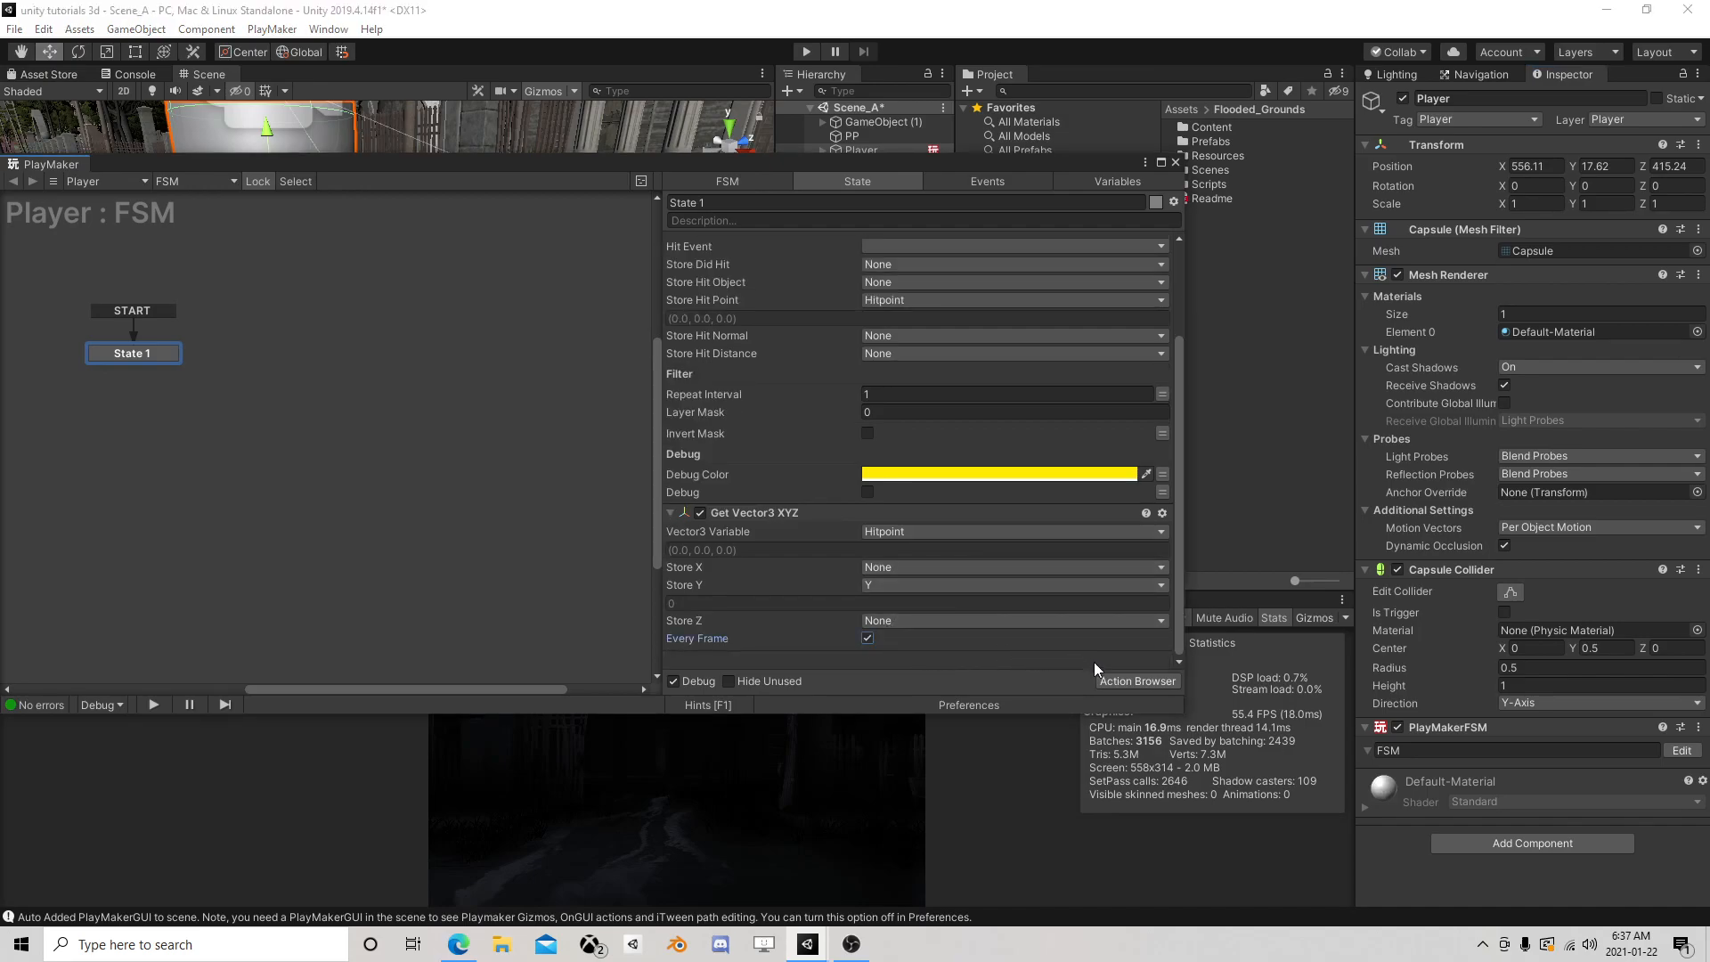
Add a Rigidbody component to the player and set its collision detection to Continuous Dynamic
{"action": "left_click", "coordinate": [1117, 681]}
{"action": "left_click", "coordinate": [1531, 846]}
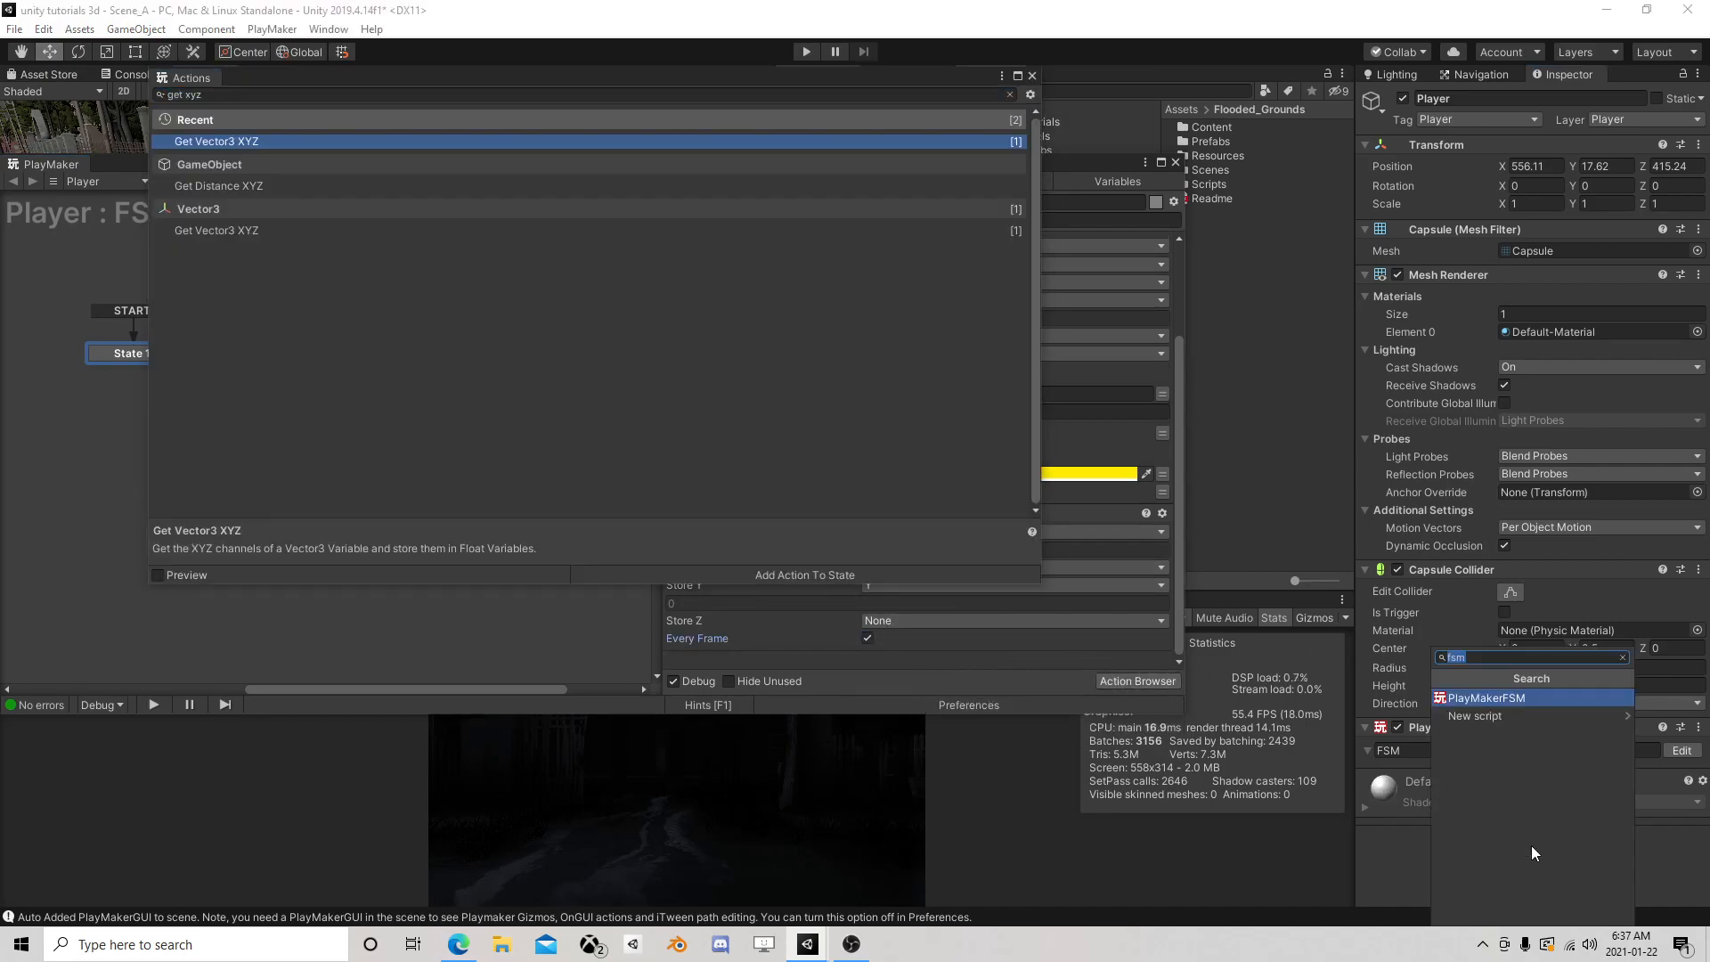
{"action": "key", "text": "BackSpace"}
{"action": "left_click", "coordinate": [1534, 743]}
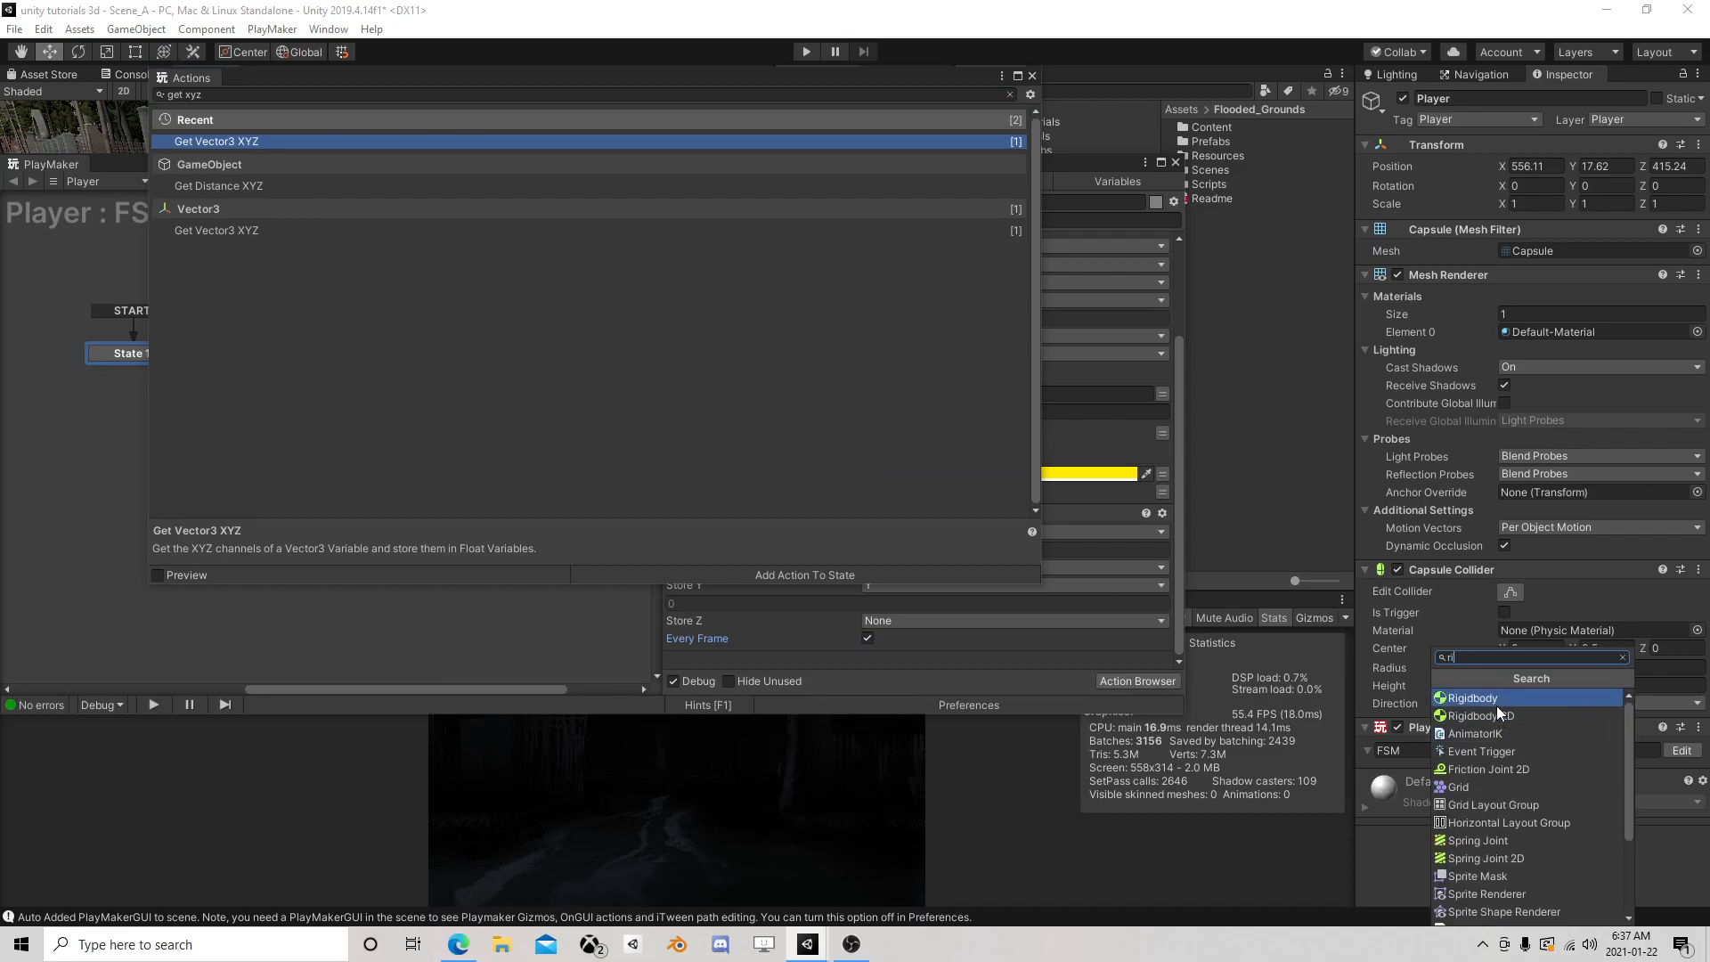
{"action": "left_click", "coordinate": [1496, 706]}
{"action": "scroll", "coordinate": [1514, 739], "scroll_direction": "down", "scroll_amount": 5}
{"action": "left_click", "coordinate": [1519, 760]}
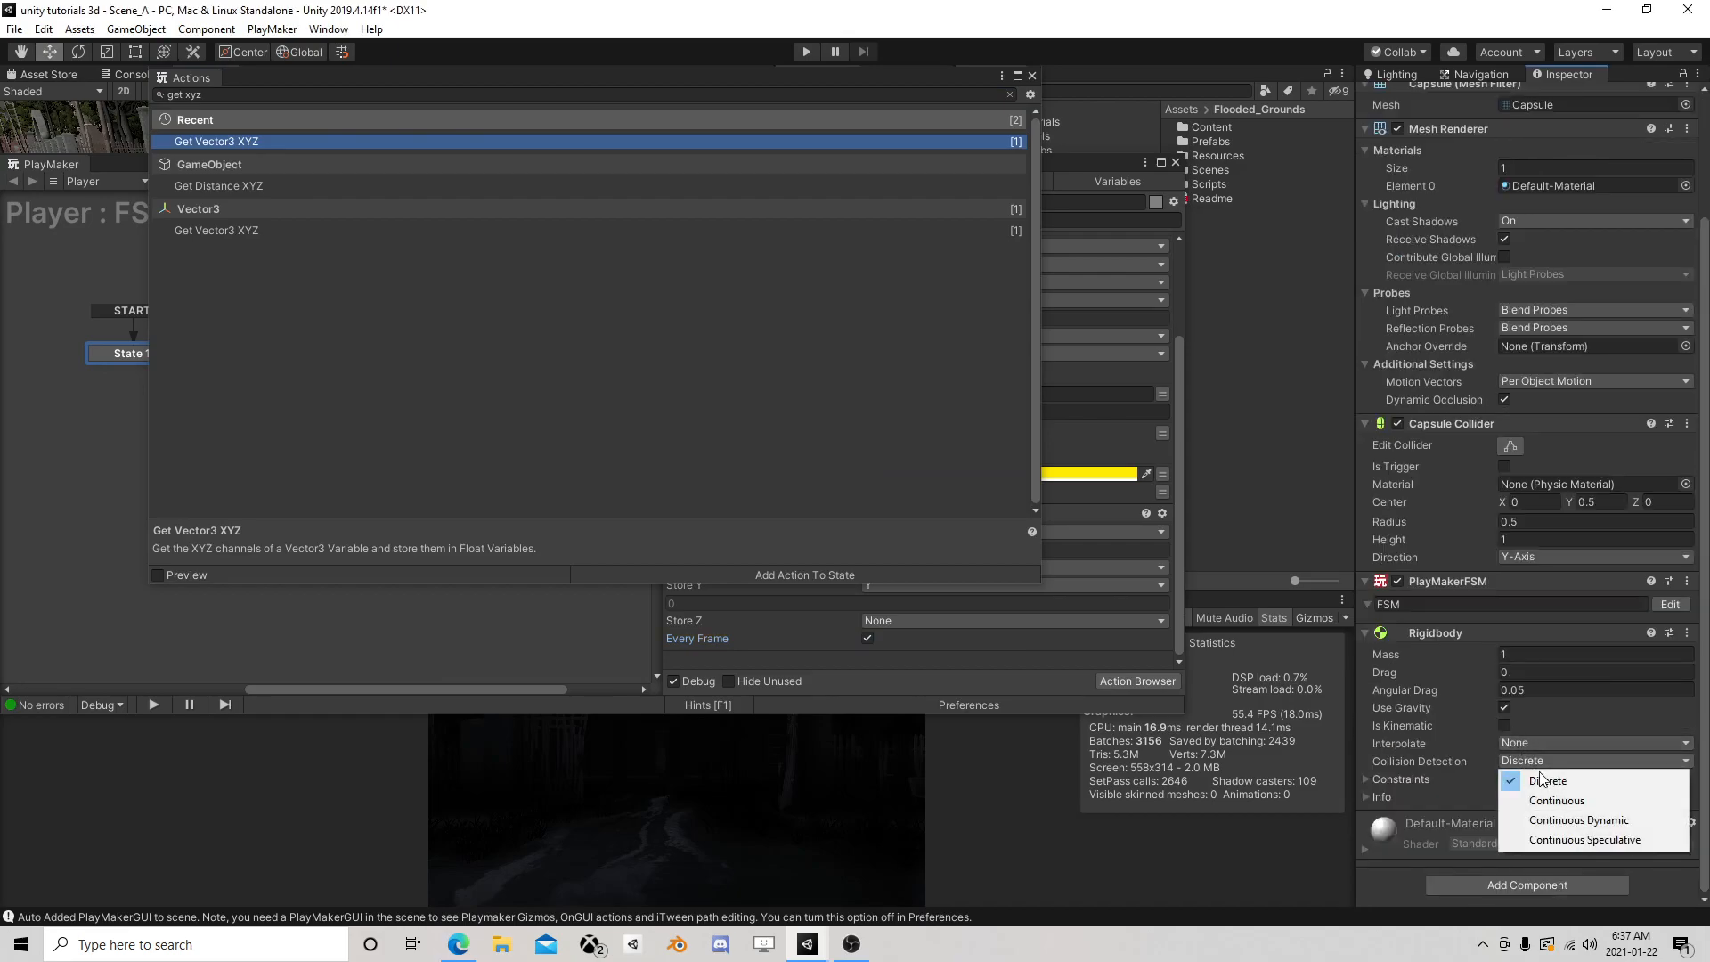
{"action": "left_click", "coordinate": [1561, 817]}
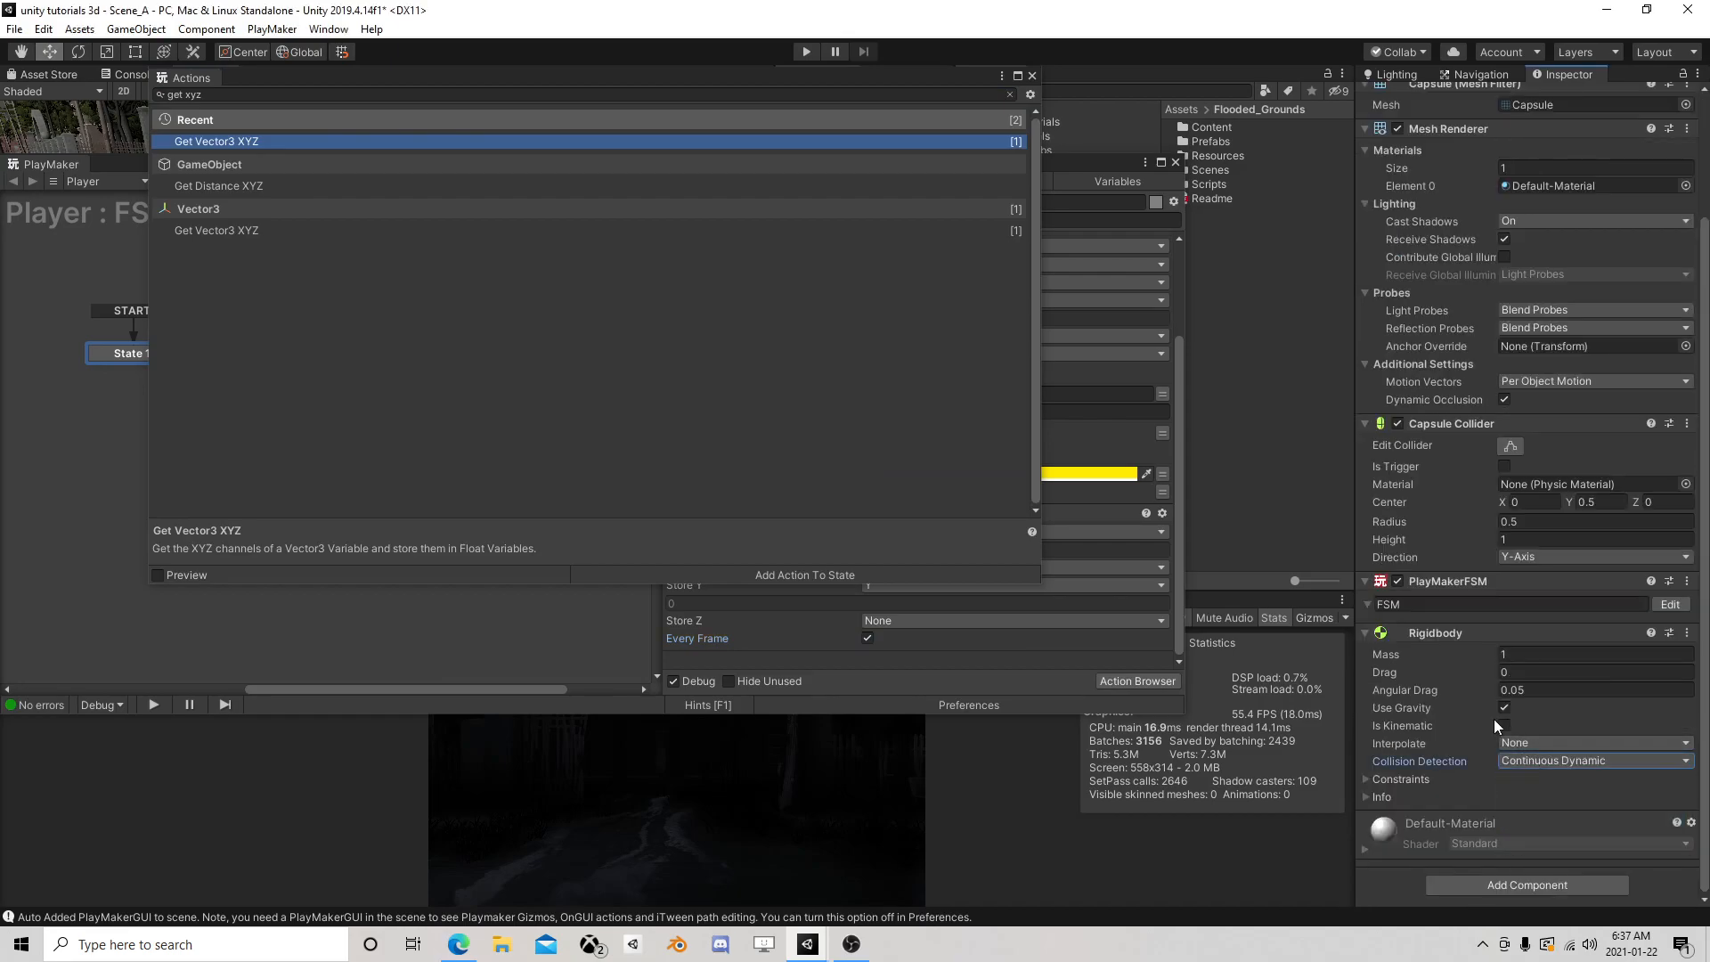
Set the player Rigidbody's drag to 4 and its angular drag to 999
{"action": "left_click", "coordinate": [1367, 781]}
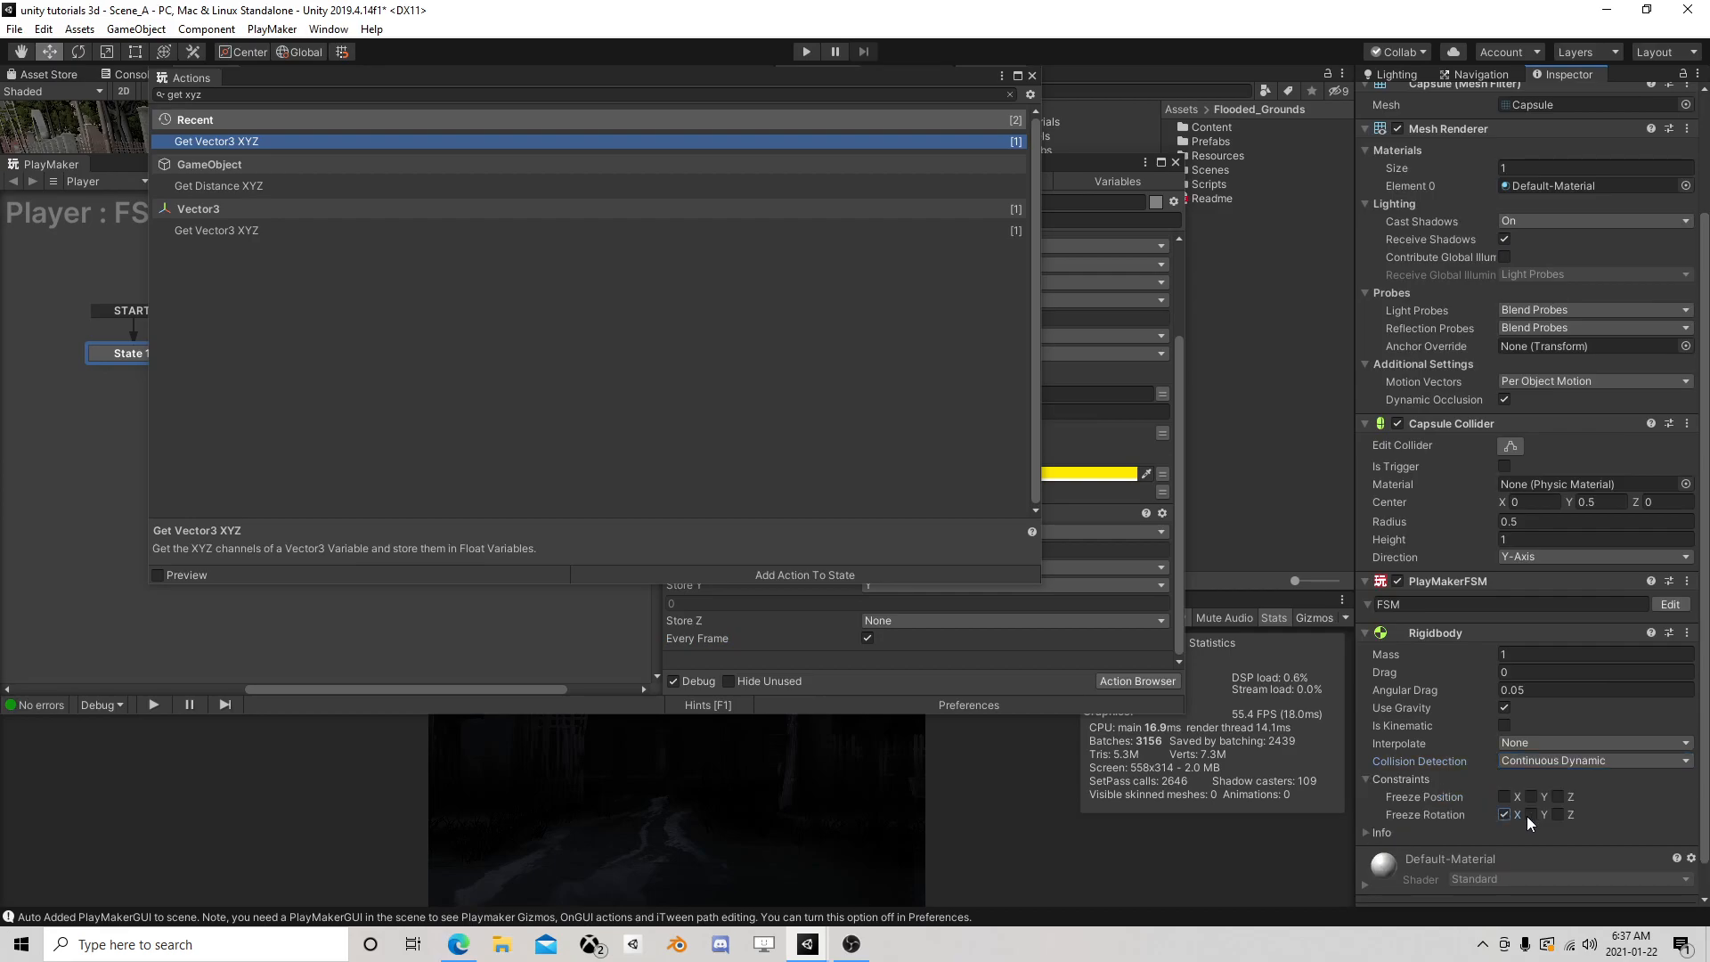
{"action": "left_click", "coordinate": [1365, 778]}
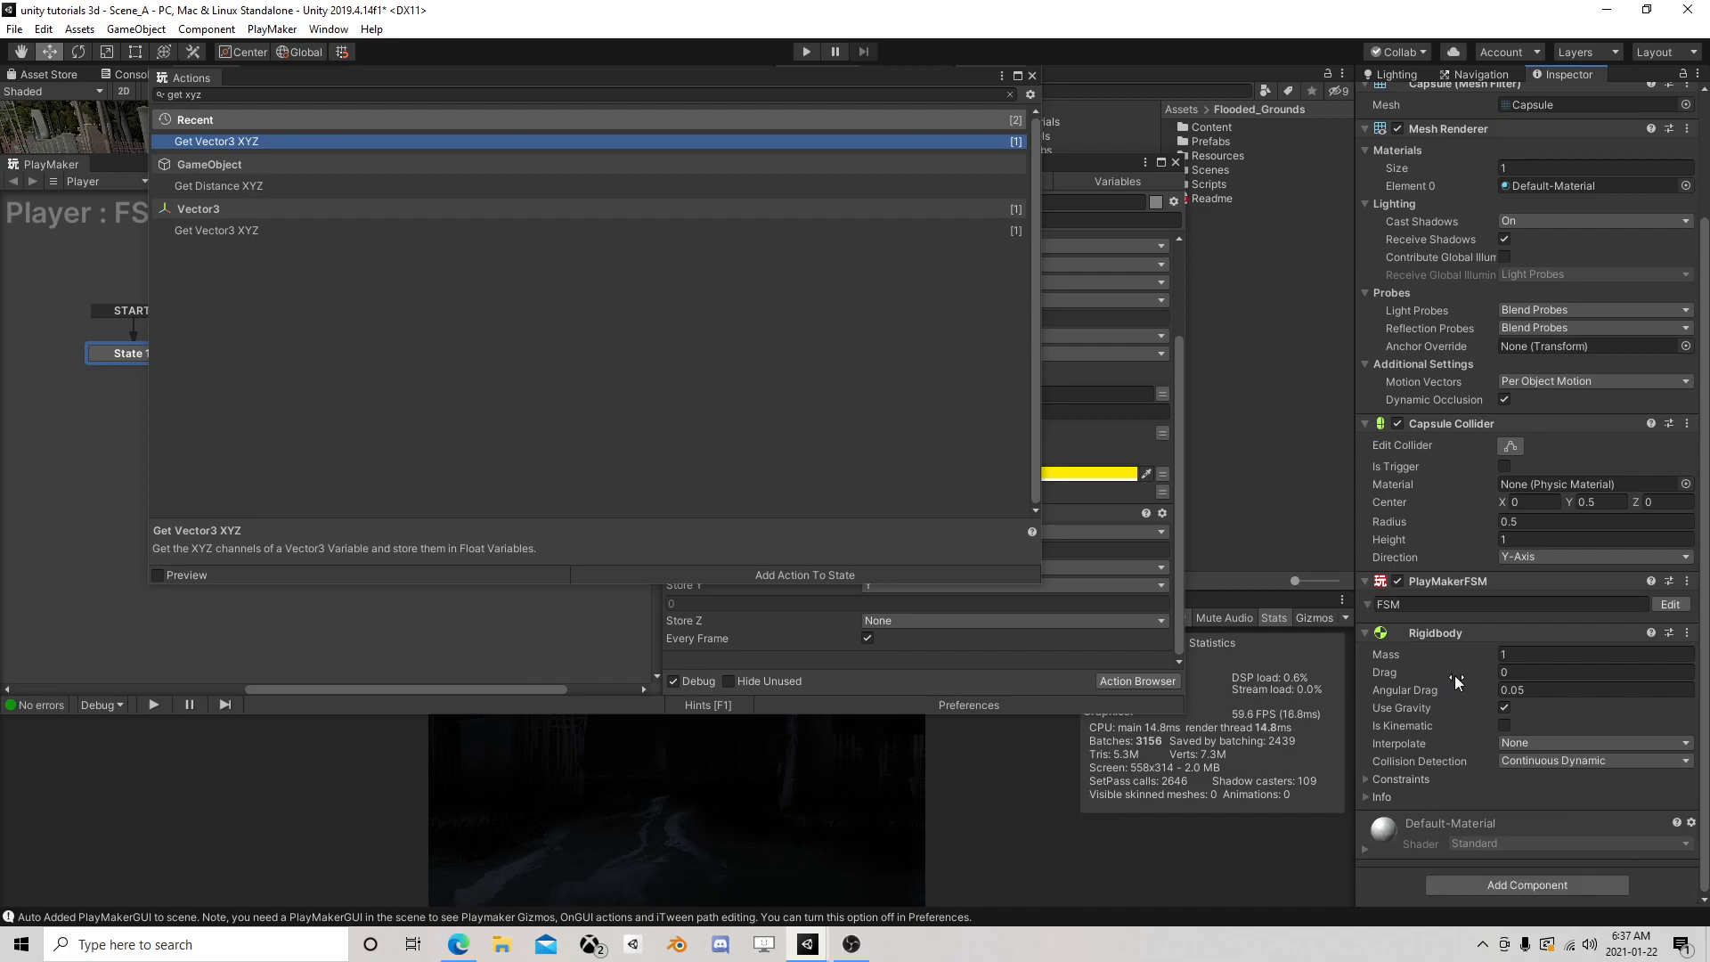
{"action": "type", "text": "4"}
{"action": "key", "text": "Tab"}
{"action": "type", "text": "999"}
Find the Transform action Set Position and add it to State 1 below Get Vector3 XYZ
{"action": "key", "text": "e"}
{"action": "key", "text": "t"}
{"action": "left_click_drag", "start_coordinate": [230, 95], "coordinate": [99, 98]}
{"action": "key", "text": "BackSpace"}
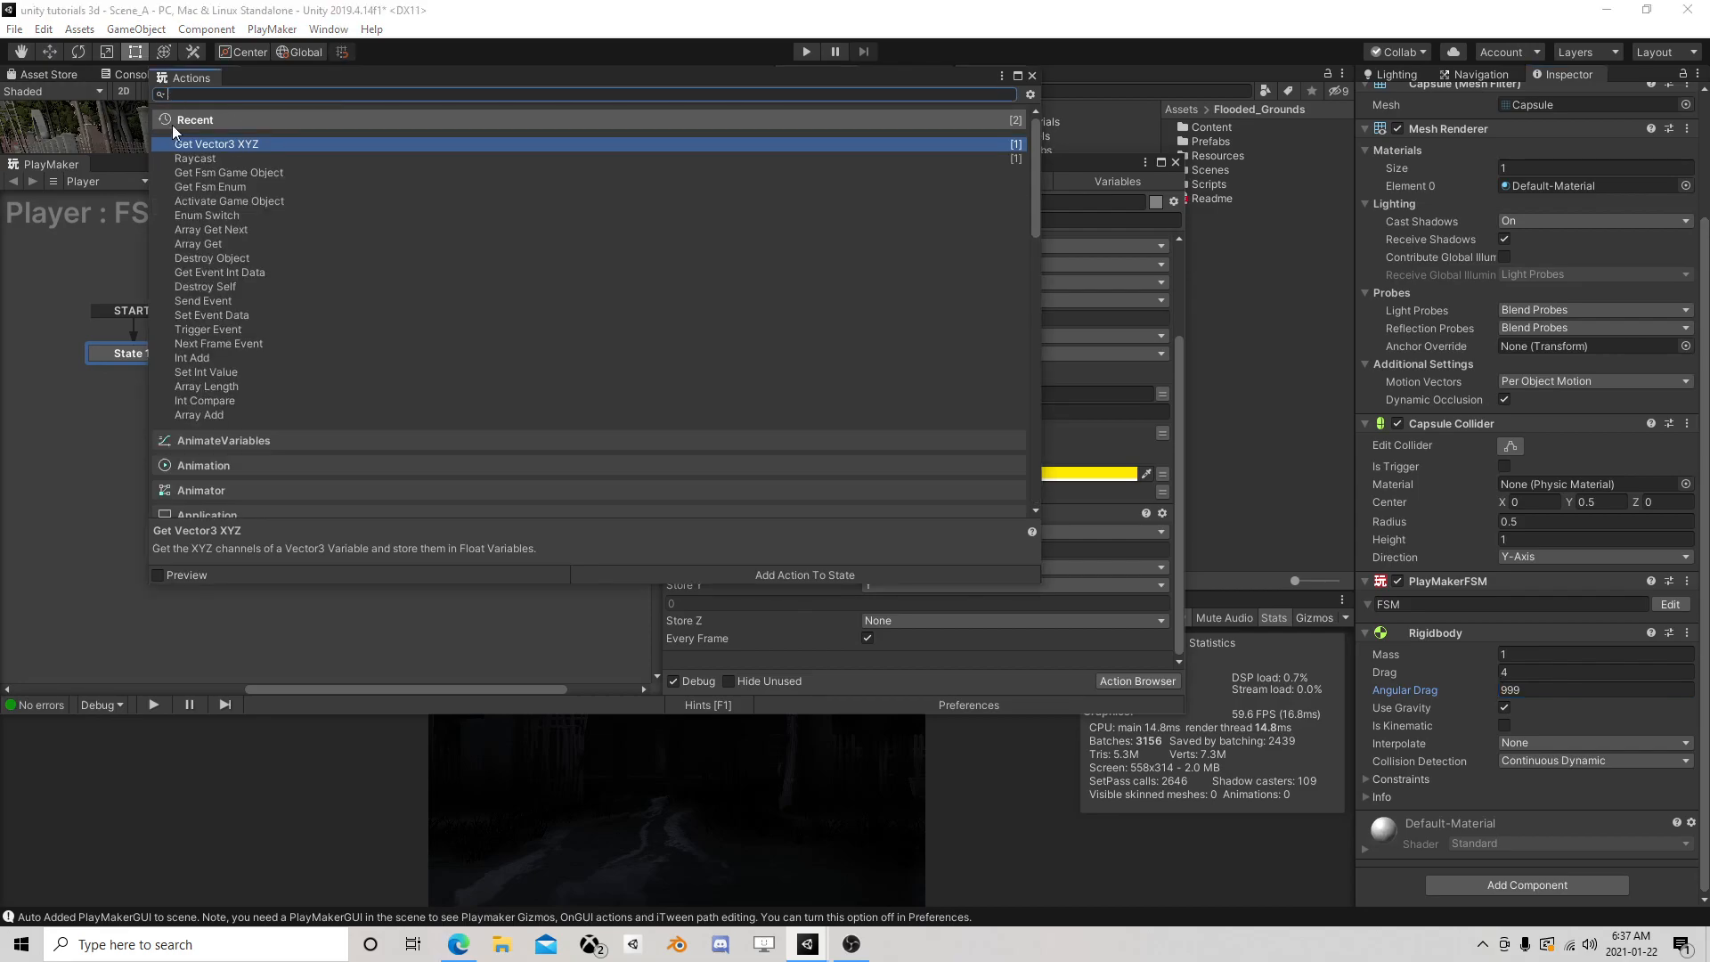
{"action": "type", "text": "set po"}
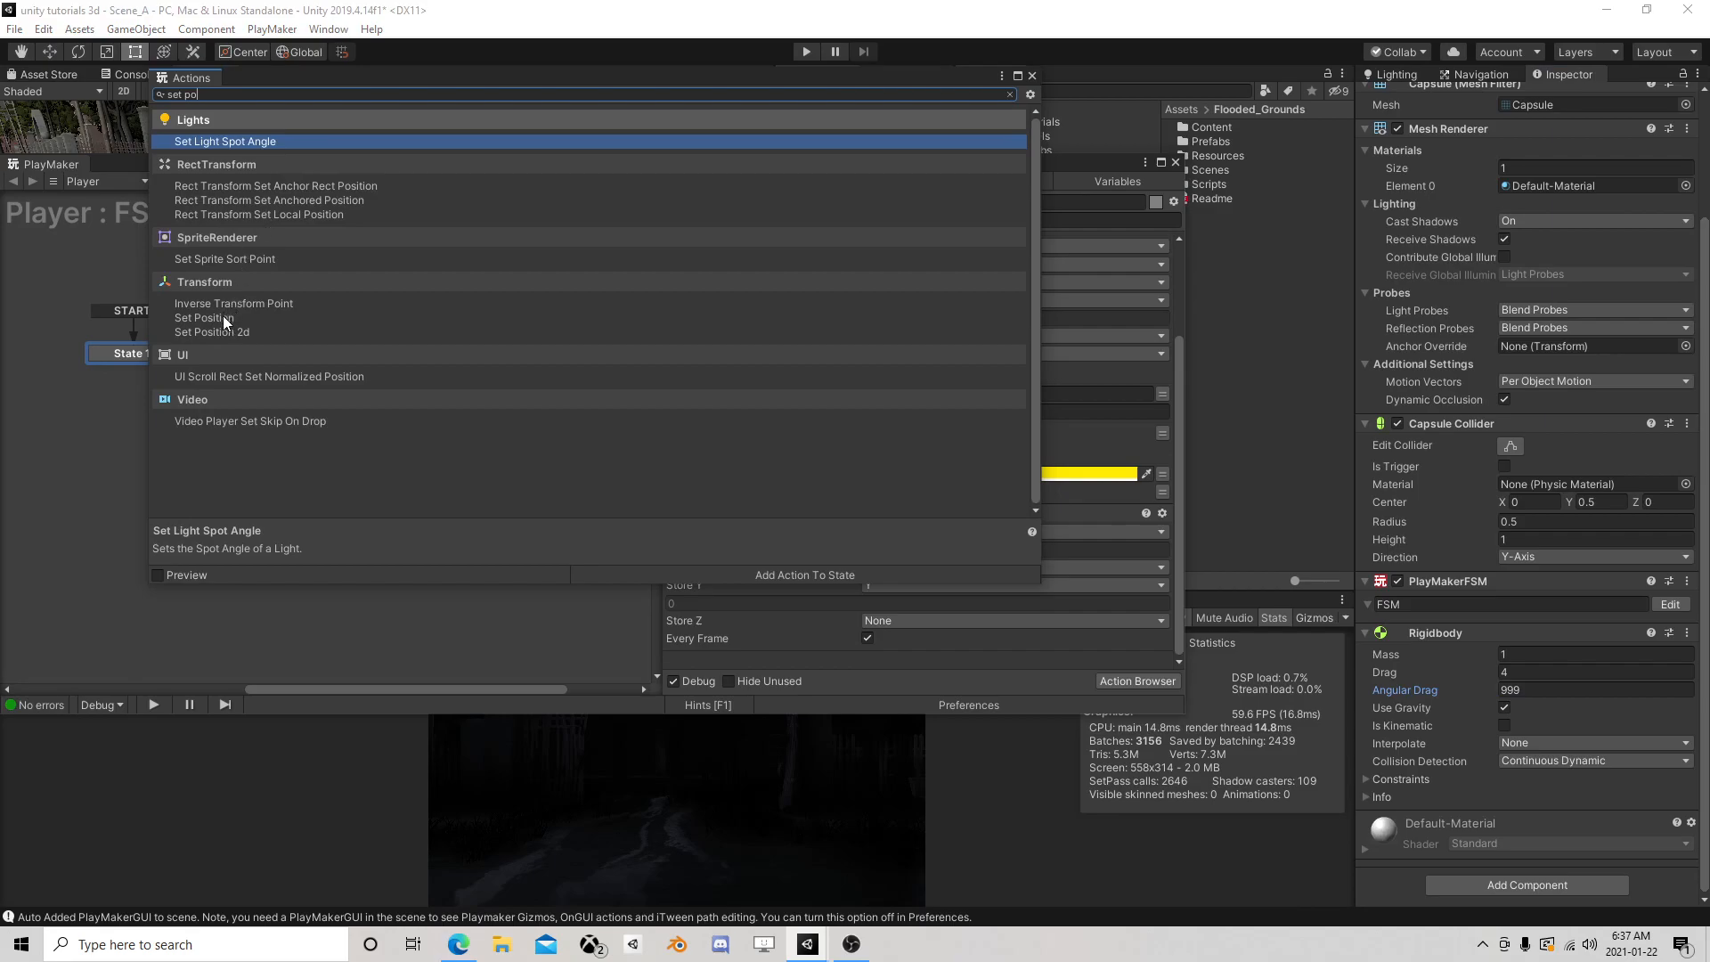
{"action": "double_click", "coordinate": [223, 317]}
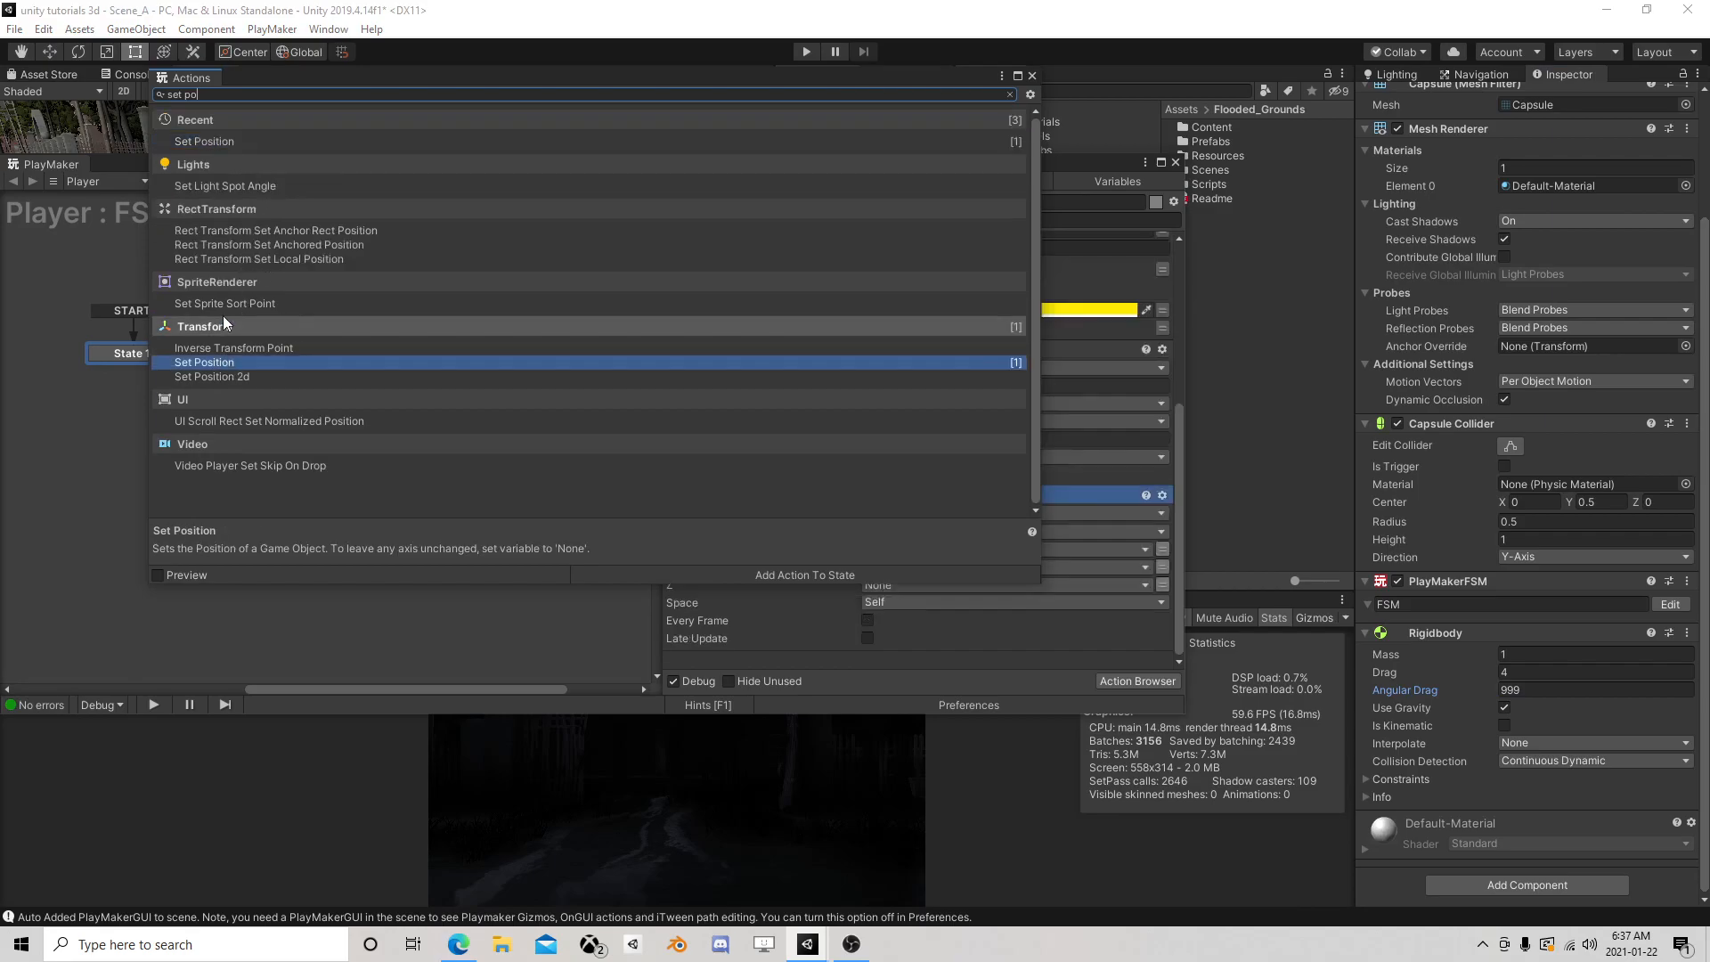
{"action": "left_click", "coordinate": [1032, 77]}
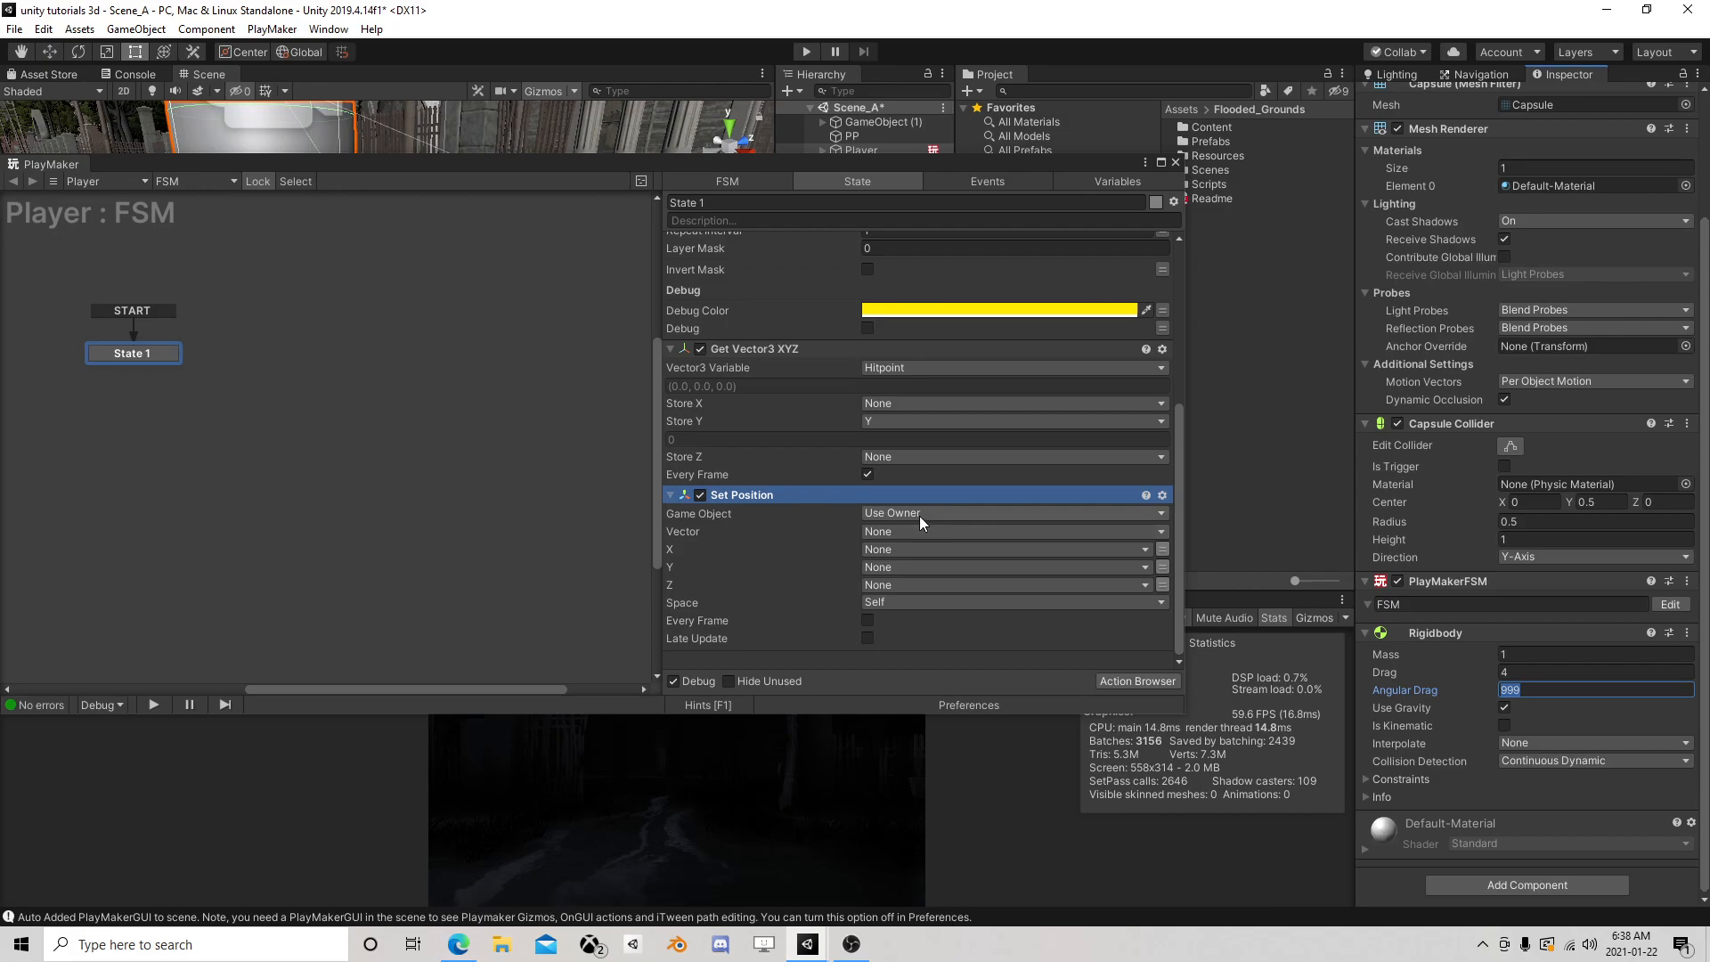
Set the Set Position action's Y to the variable Y, its space to World, and make it run every frame
{"action": "left_click", "coordinate": [906, 566]}
{"action": "left_click", "coordinate": [943, 606]}
{"action": "left_click", "coordinate": [885, 622]}
{"action": "left_click", "coordinate": [932, 639]}
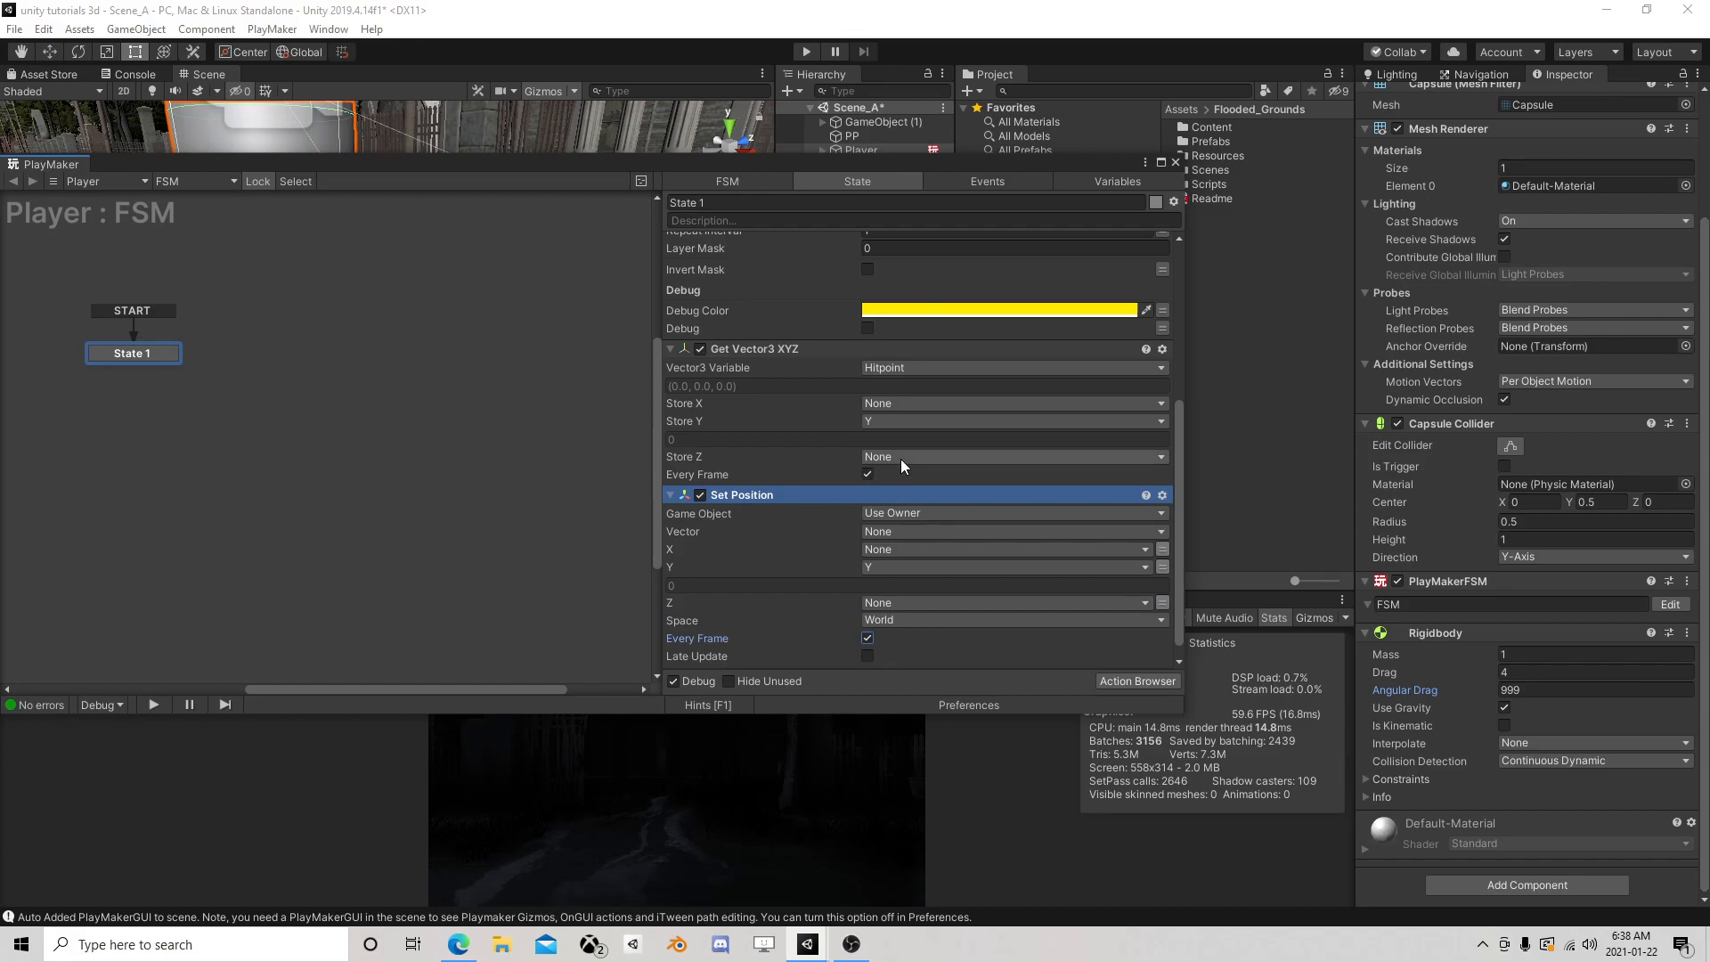
Run the scene in play mode and turn off Maximize On Play so the editor stays visible during the test
{"action": "scroll", "coordinate": [901, 460], "scroll_direction": "up", "scroll_amount": 5}
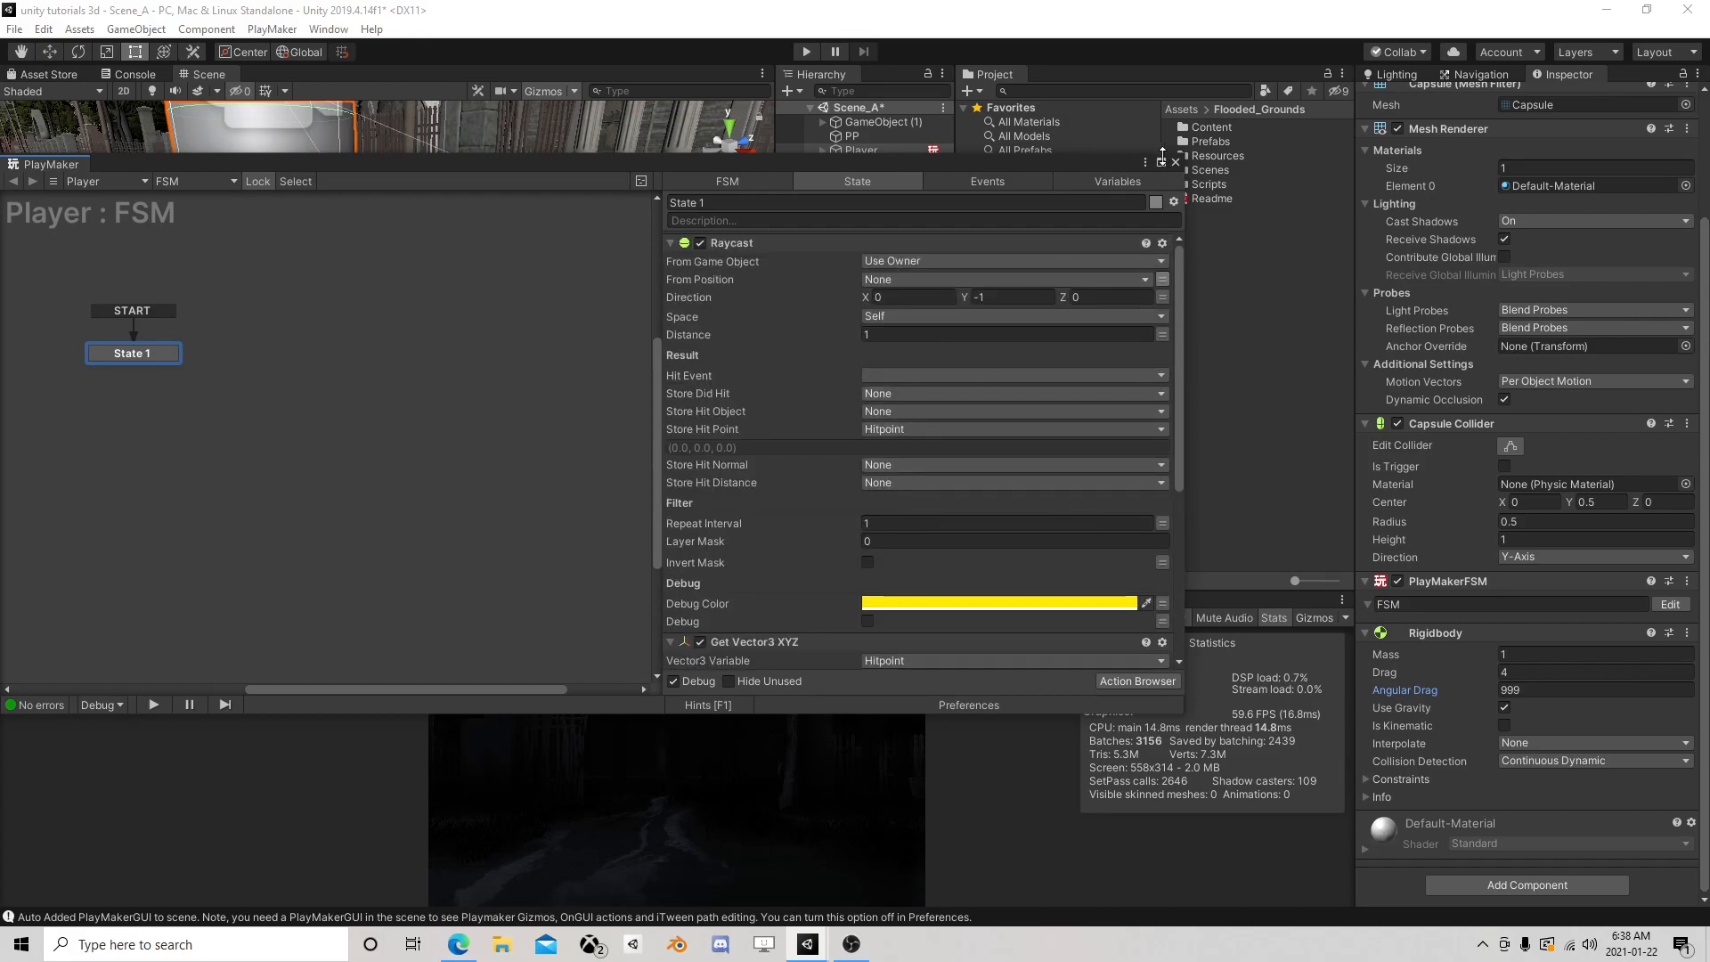
{"action": "left_click", "coordinate": [1175, 162]}
{"action": "left_click", "coordinate": [811, 50]}
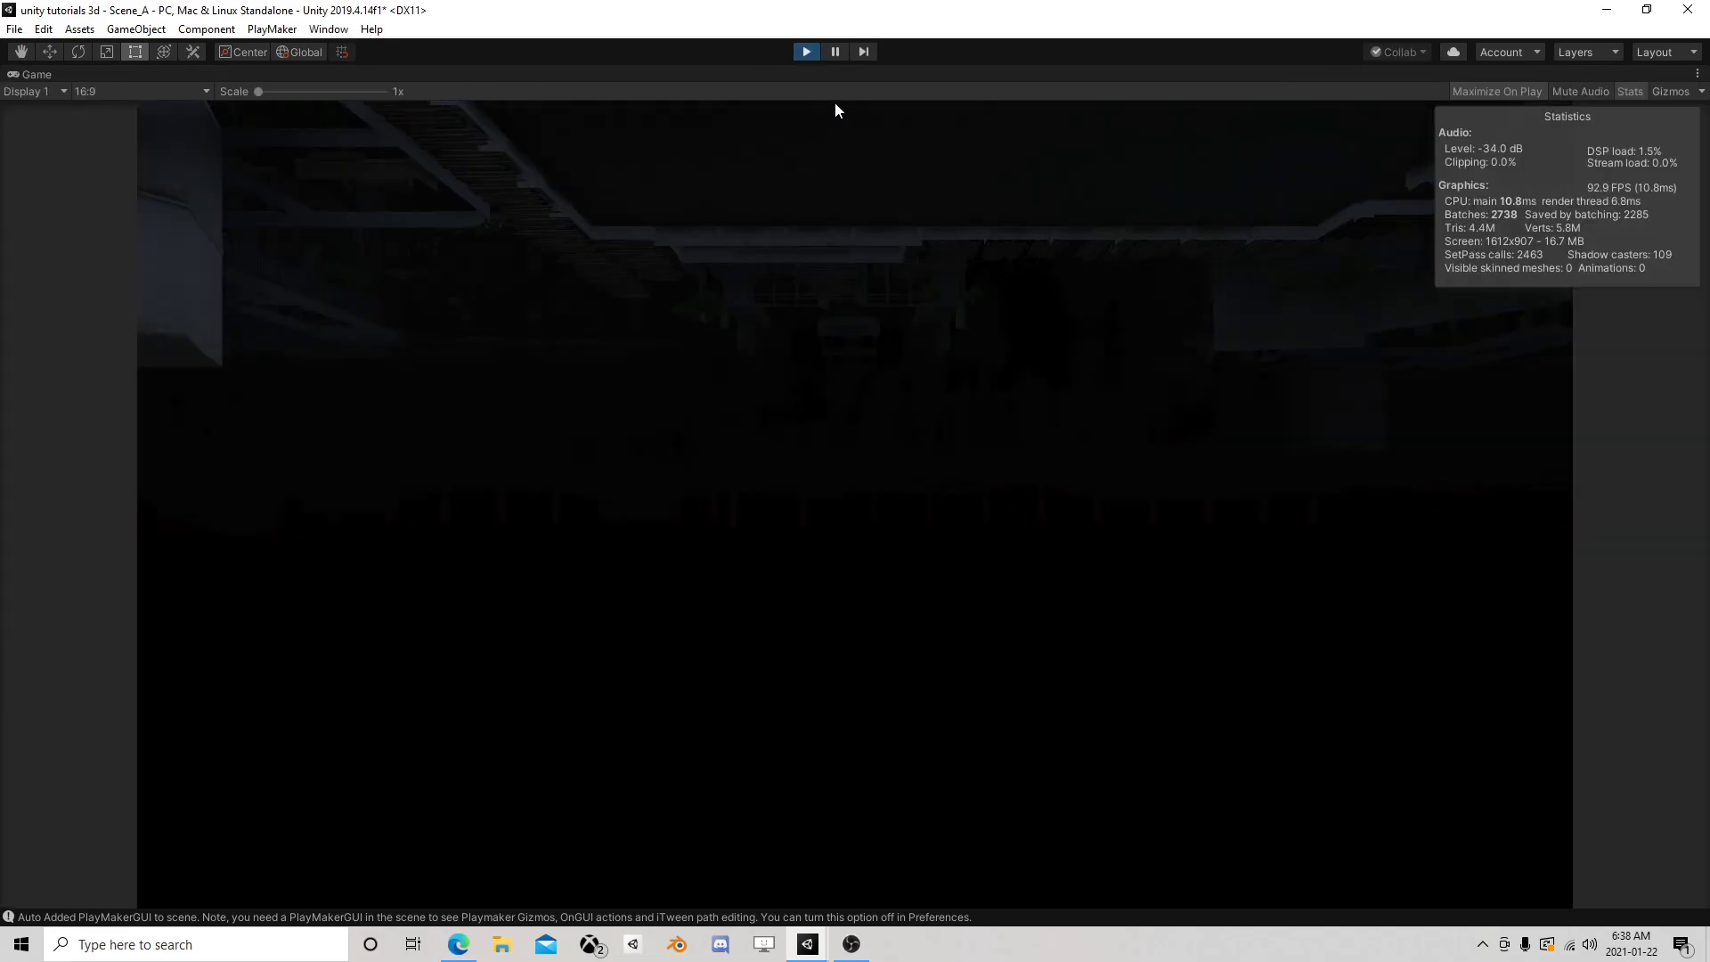
{"action": "left_click", "coordinate": [839, 54]}
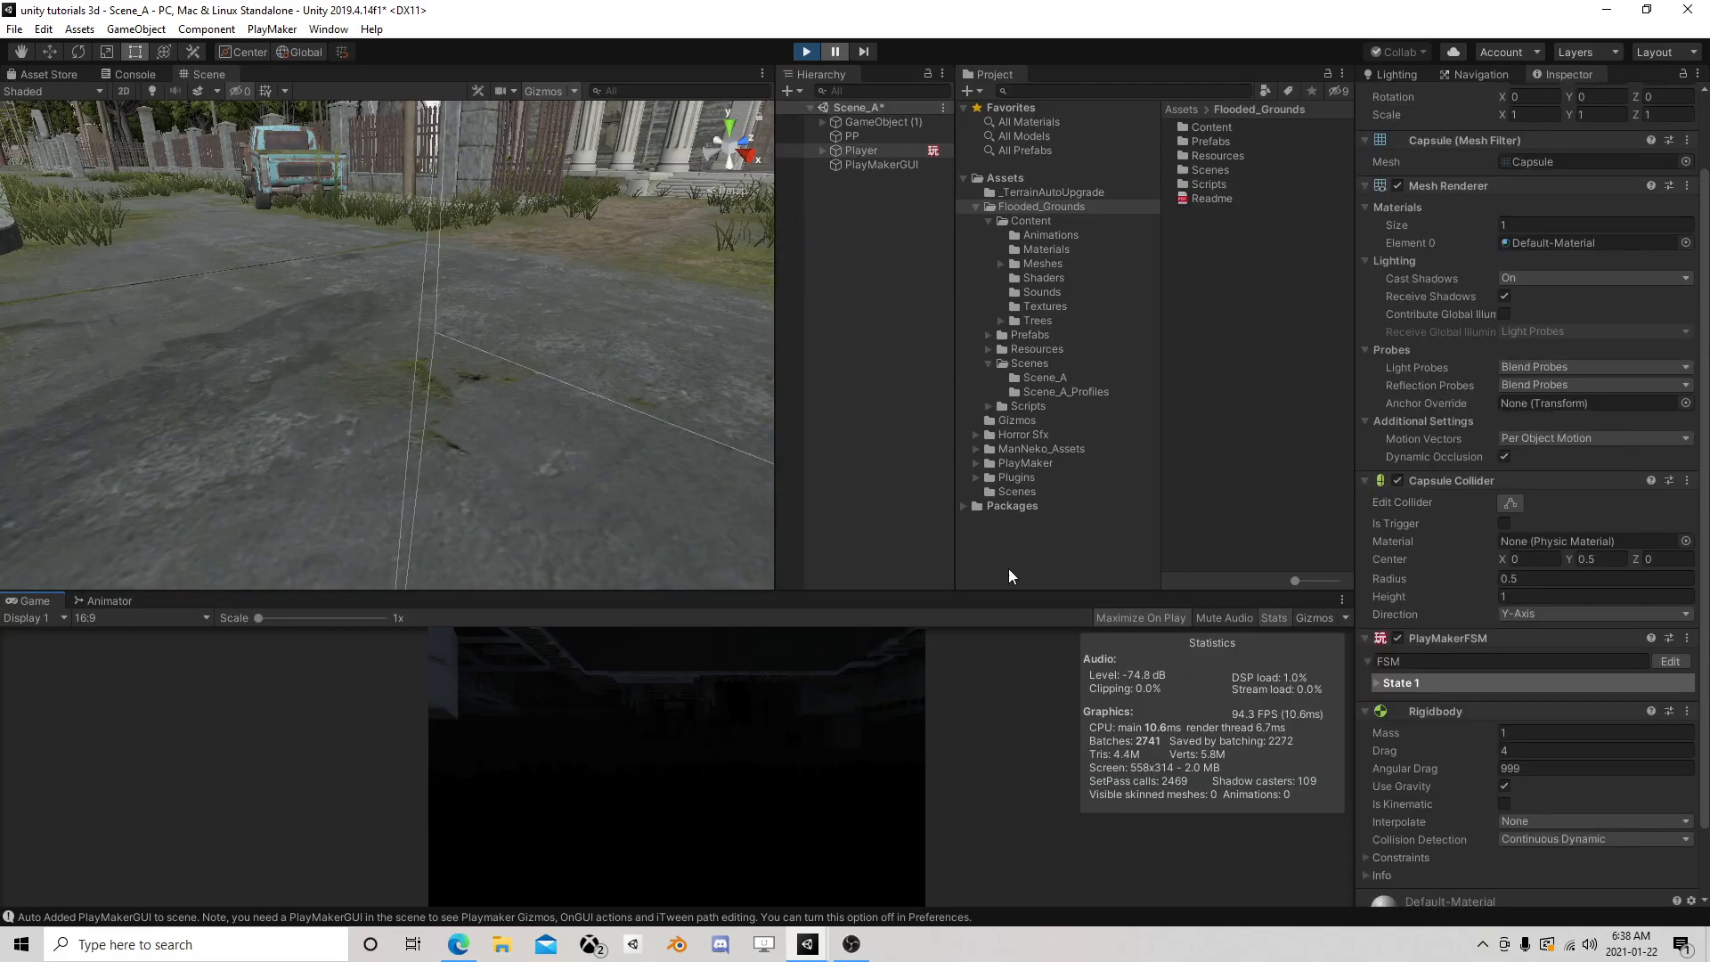
{"action": "left_click", "coordinate": [1114, 623]}
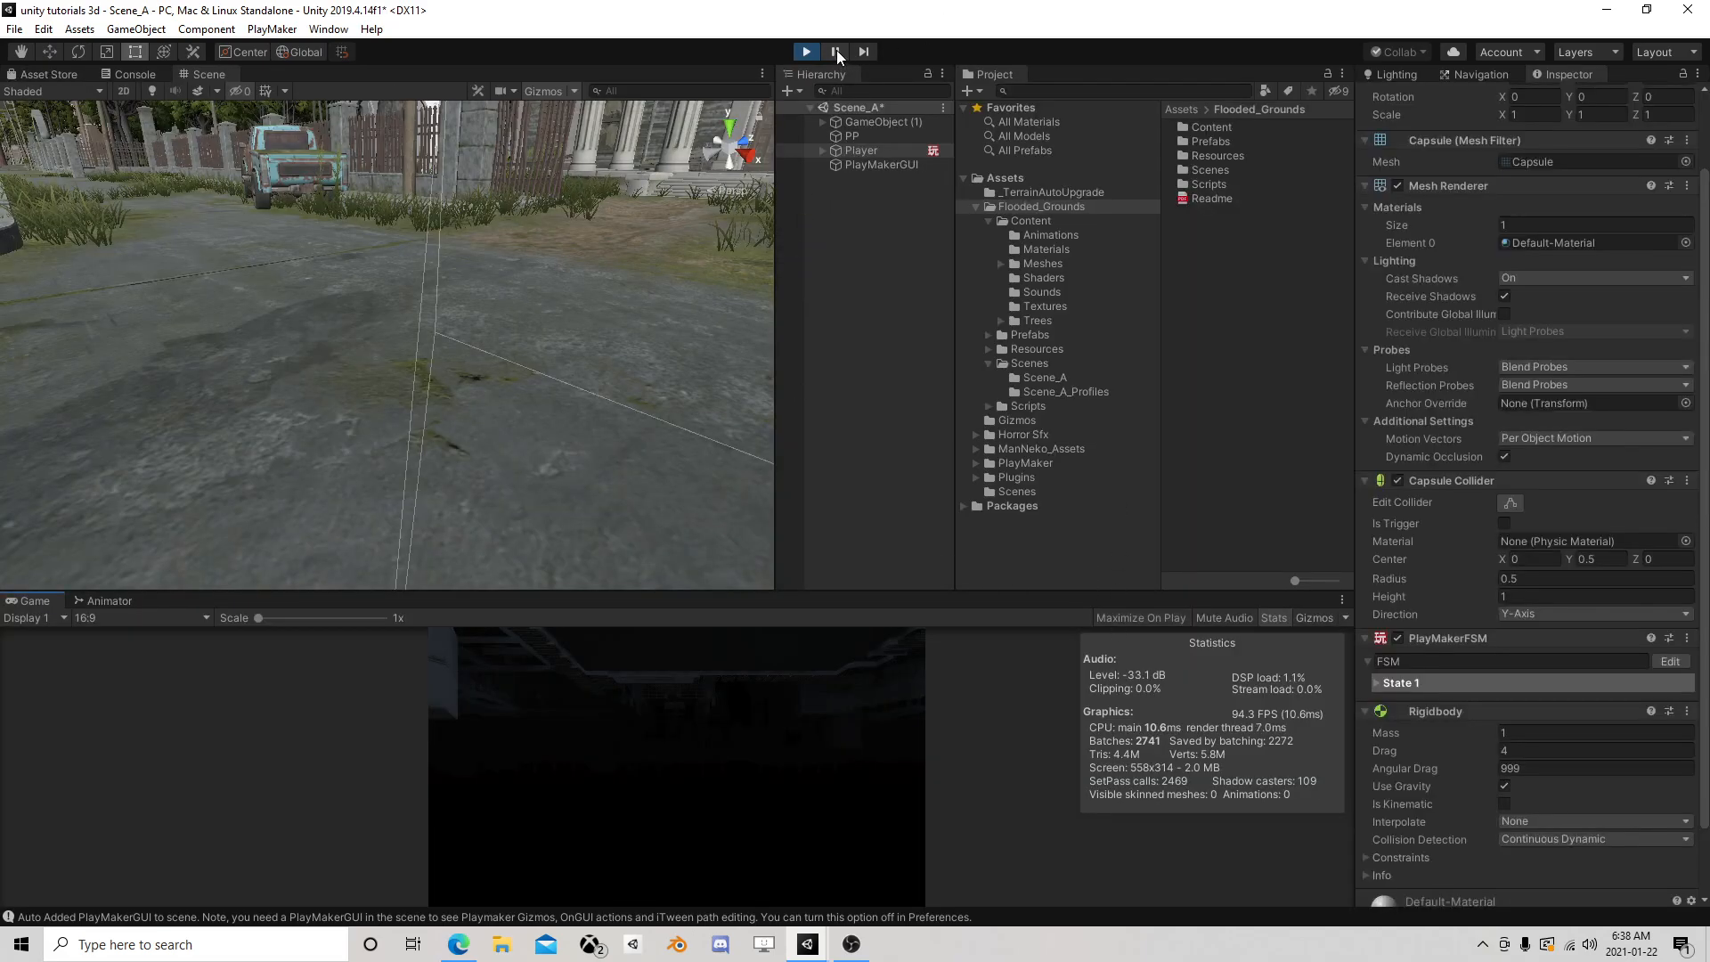
Focus on the running player in the scene view and examine its position relative to the ground
{"action": "left_click", "coordinate": [860, 151]}
{"action": "double_click", "coordinate": [863, 153]}
{"action": "scroll", "coordinate": [574, 303], "scroll_direction": "down", "scroll_amount": 5}
{"action": "scroll", "coordinate": [553, 270], "scroll_direction": "down", "scroll_amount": 8}
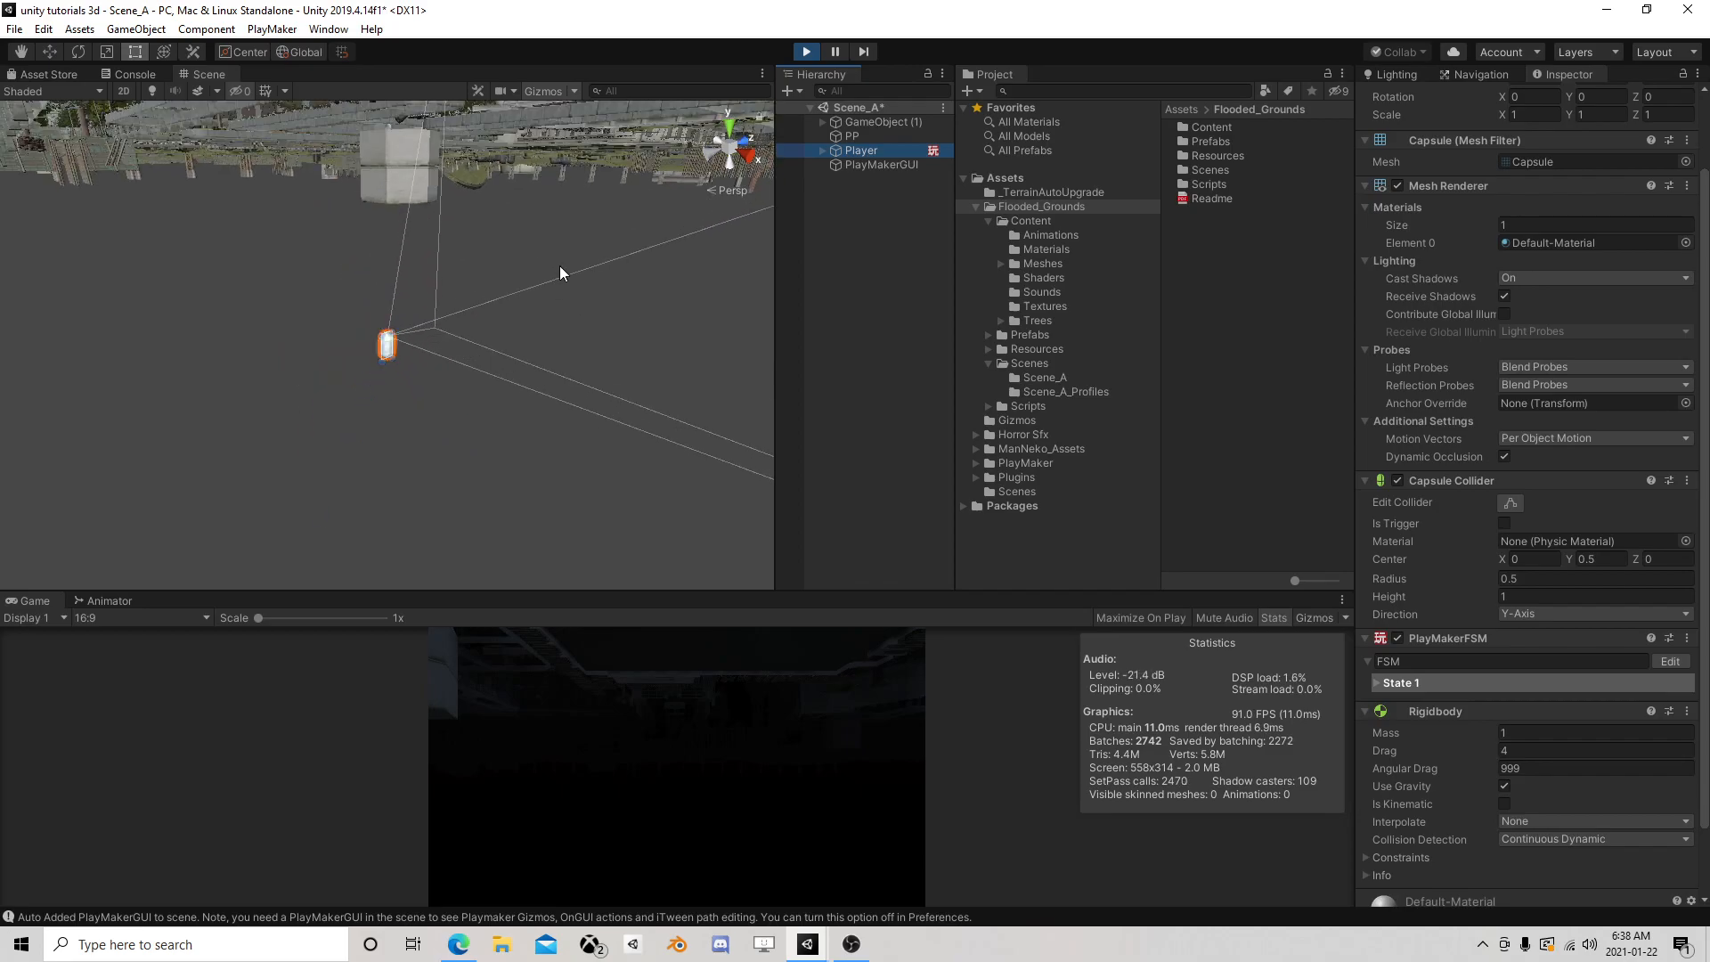
{"action": "middle_click_drag", "start_coordinate": [525, 245], "coordinate": [442, 194]}
{"action": "scroll", "coordinate": [426, 387], "scroll_direction": "up", "scroll_amount": 8}
{"action": "scroll", "coordinate": [477, 286], "scroll_direction": "up", "scroll_amount": 3}
{"action": "right_click_drag", "start_coordinate": [477, 287], "coordinate": [394, 296]}
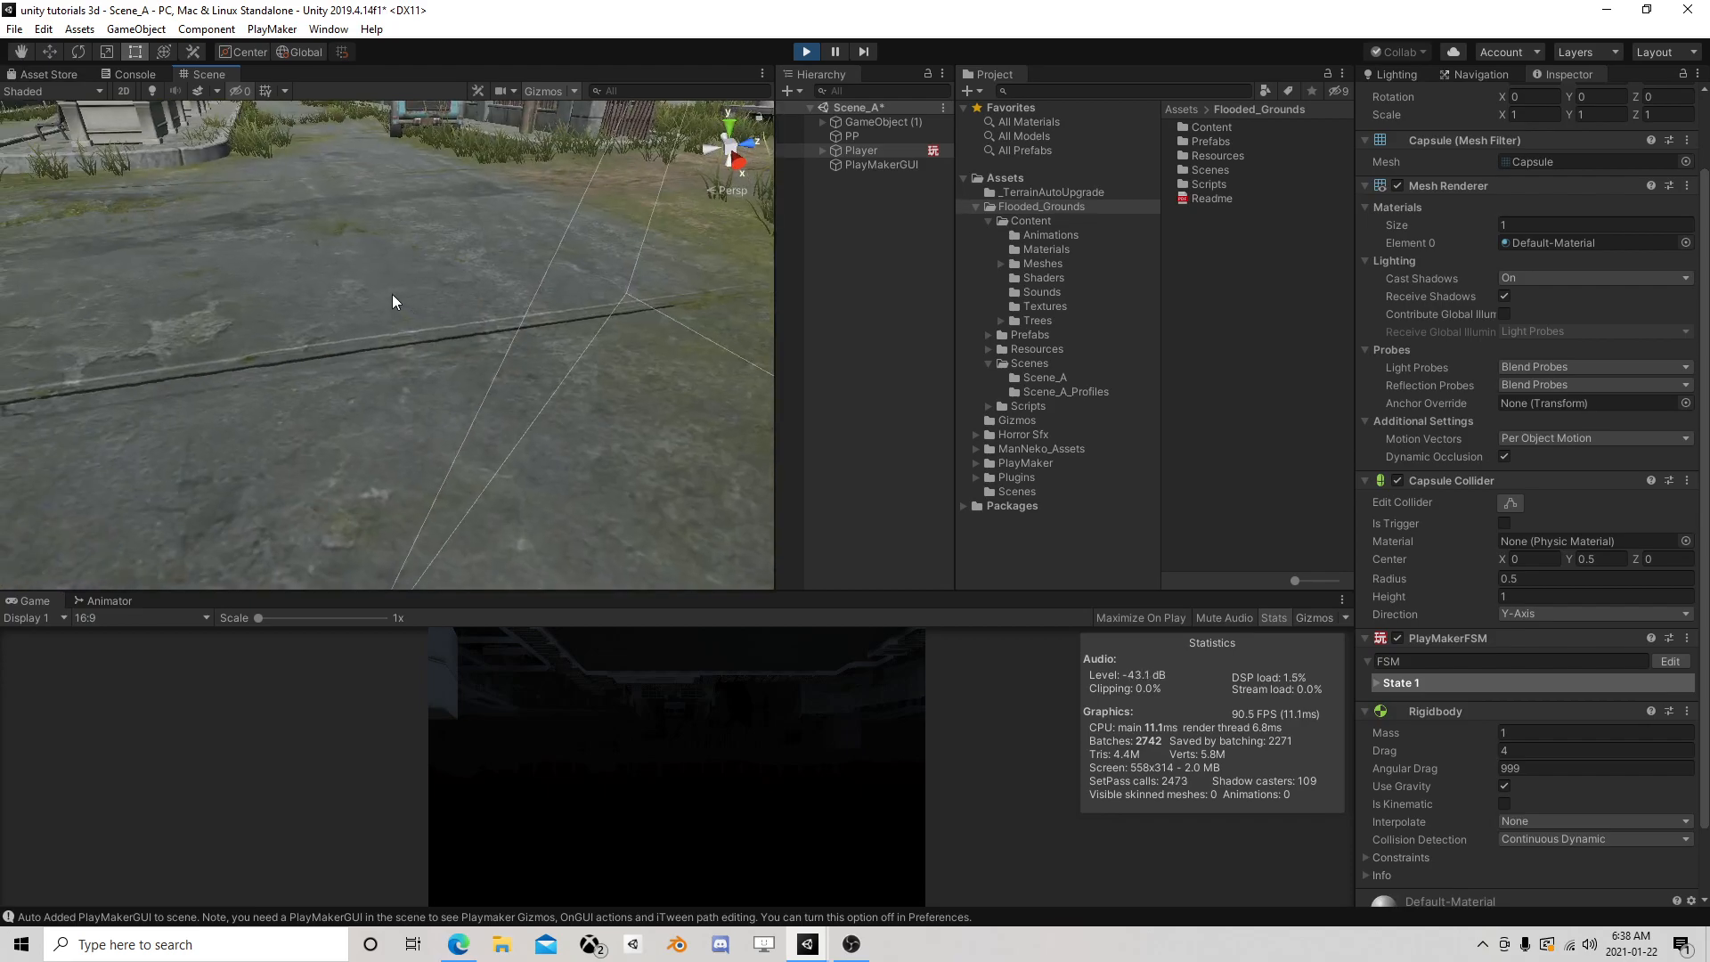
{"action": "scroll", "coordinate": [388, 297], "scroll_direction": "down", "scroll_amount": 3}
Stop play mode and assign the Terrain object to a new User Layer 9 named Terrain
{"action": "left_click", "coordinate": [387, 292]}
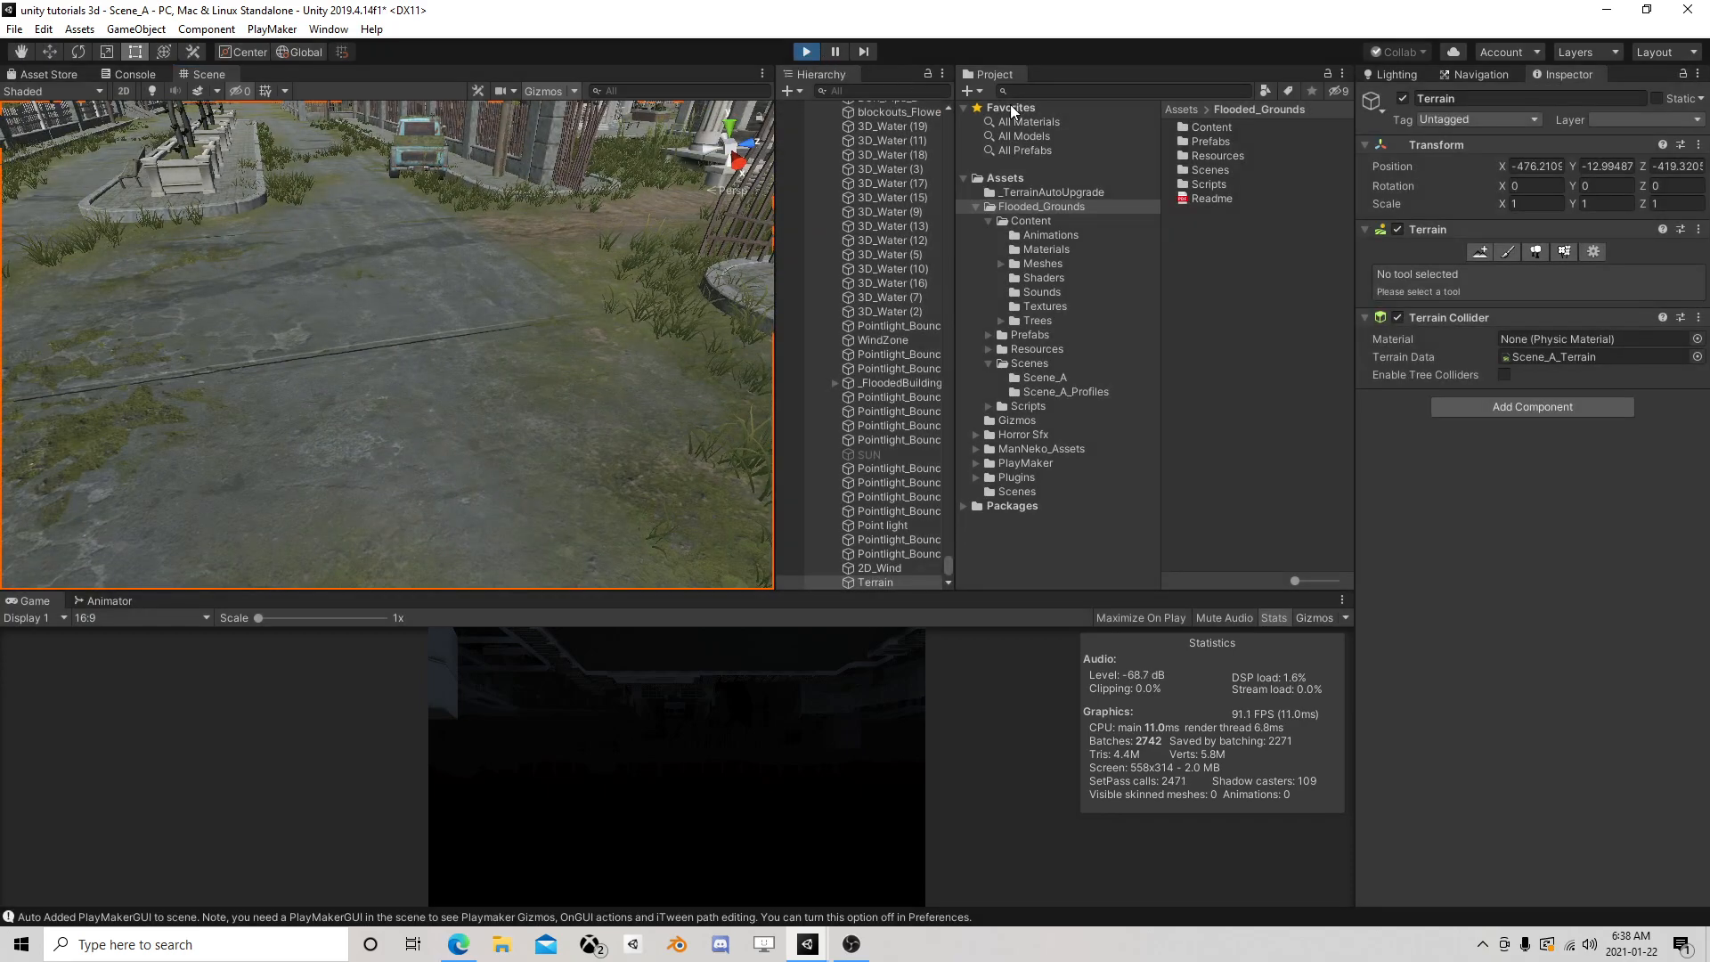
{"action": "left_click", "coordinate": [807, 53]}
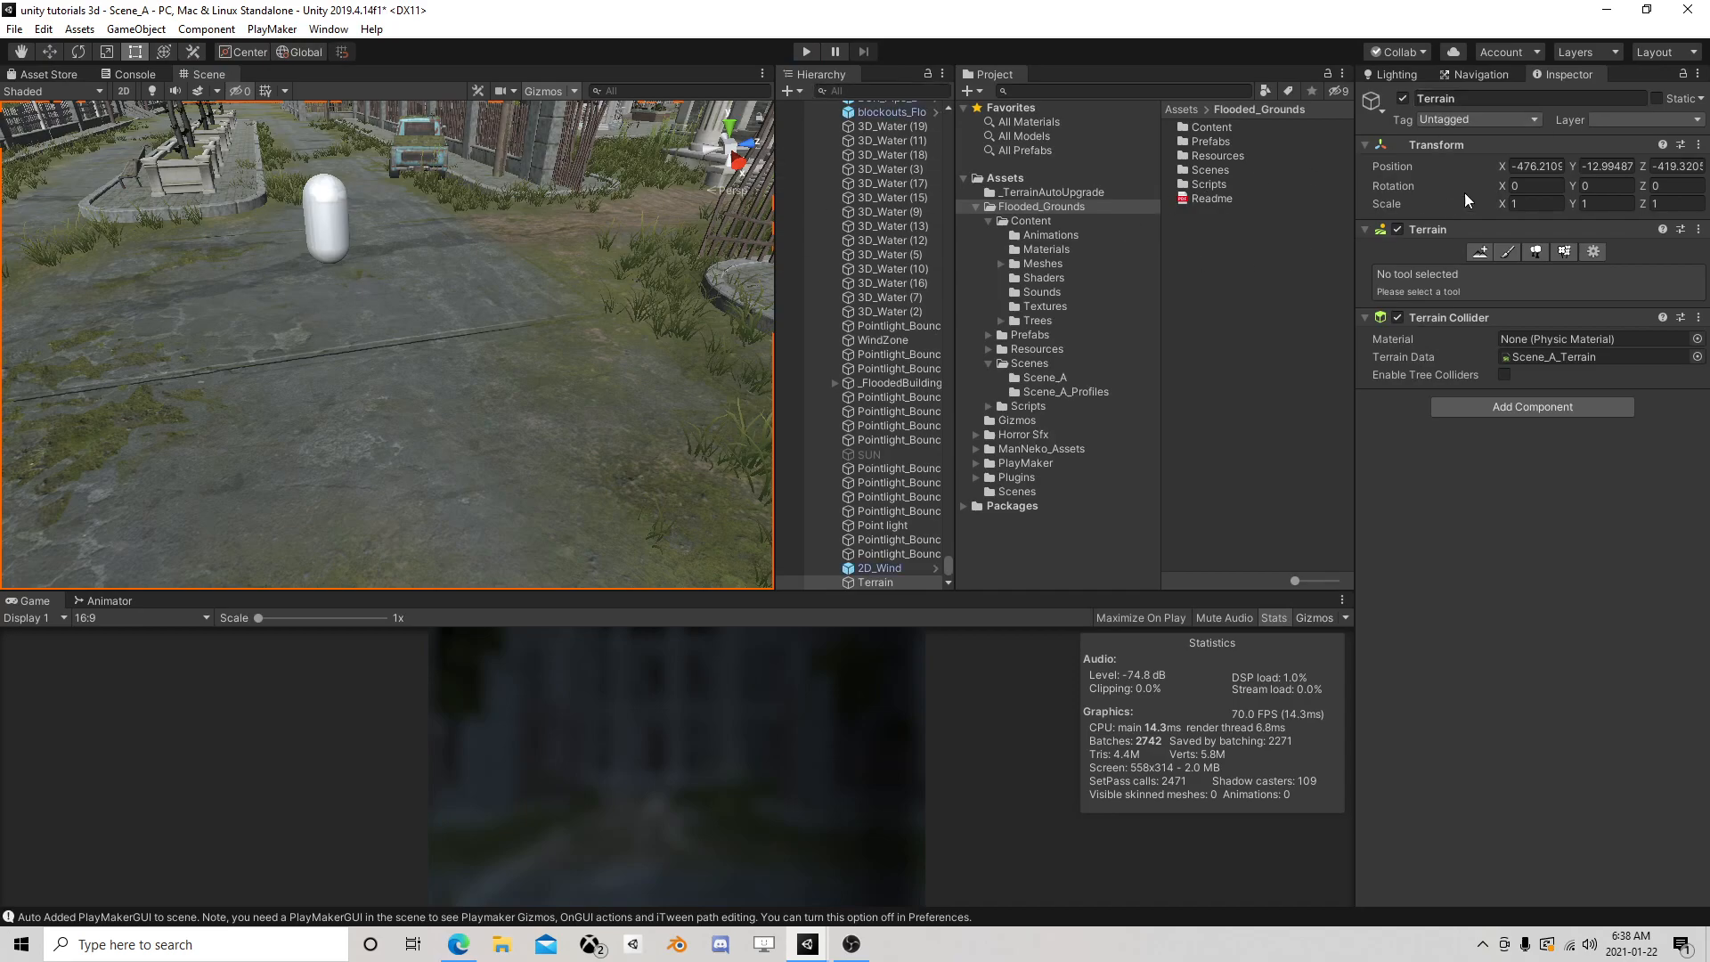
{"action": "left_click", "coordinate": [1621, 120]}
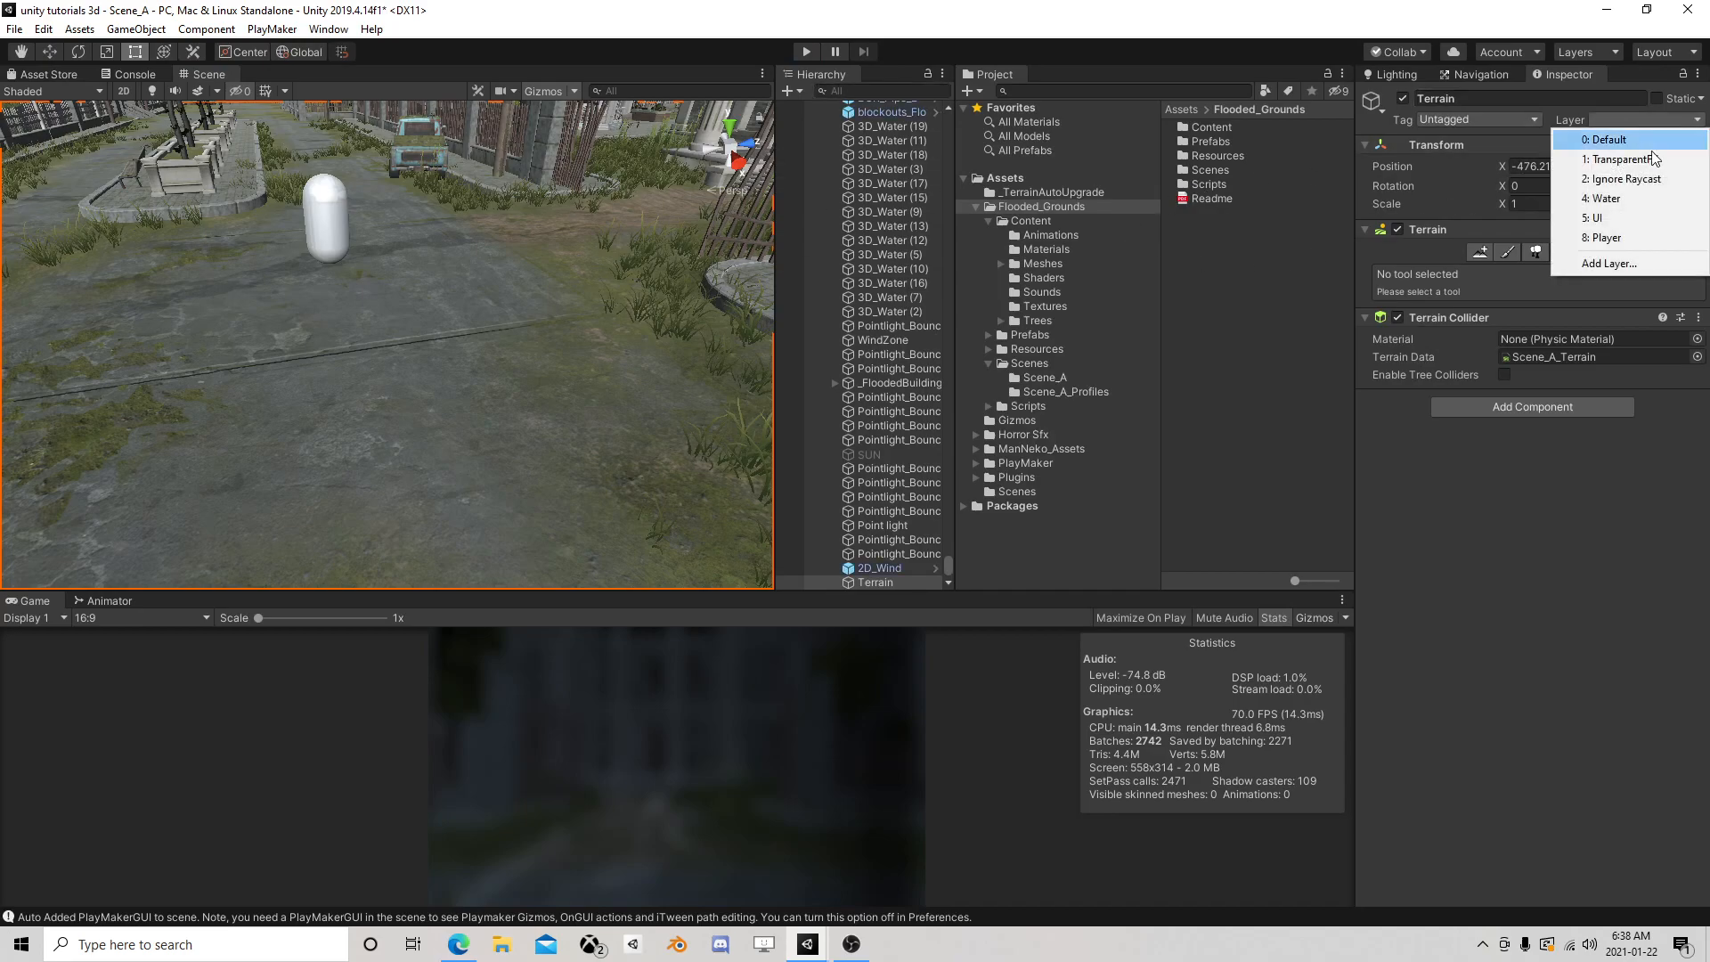
{"action": "left_click", "coordinate": [1607, 263]}
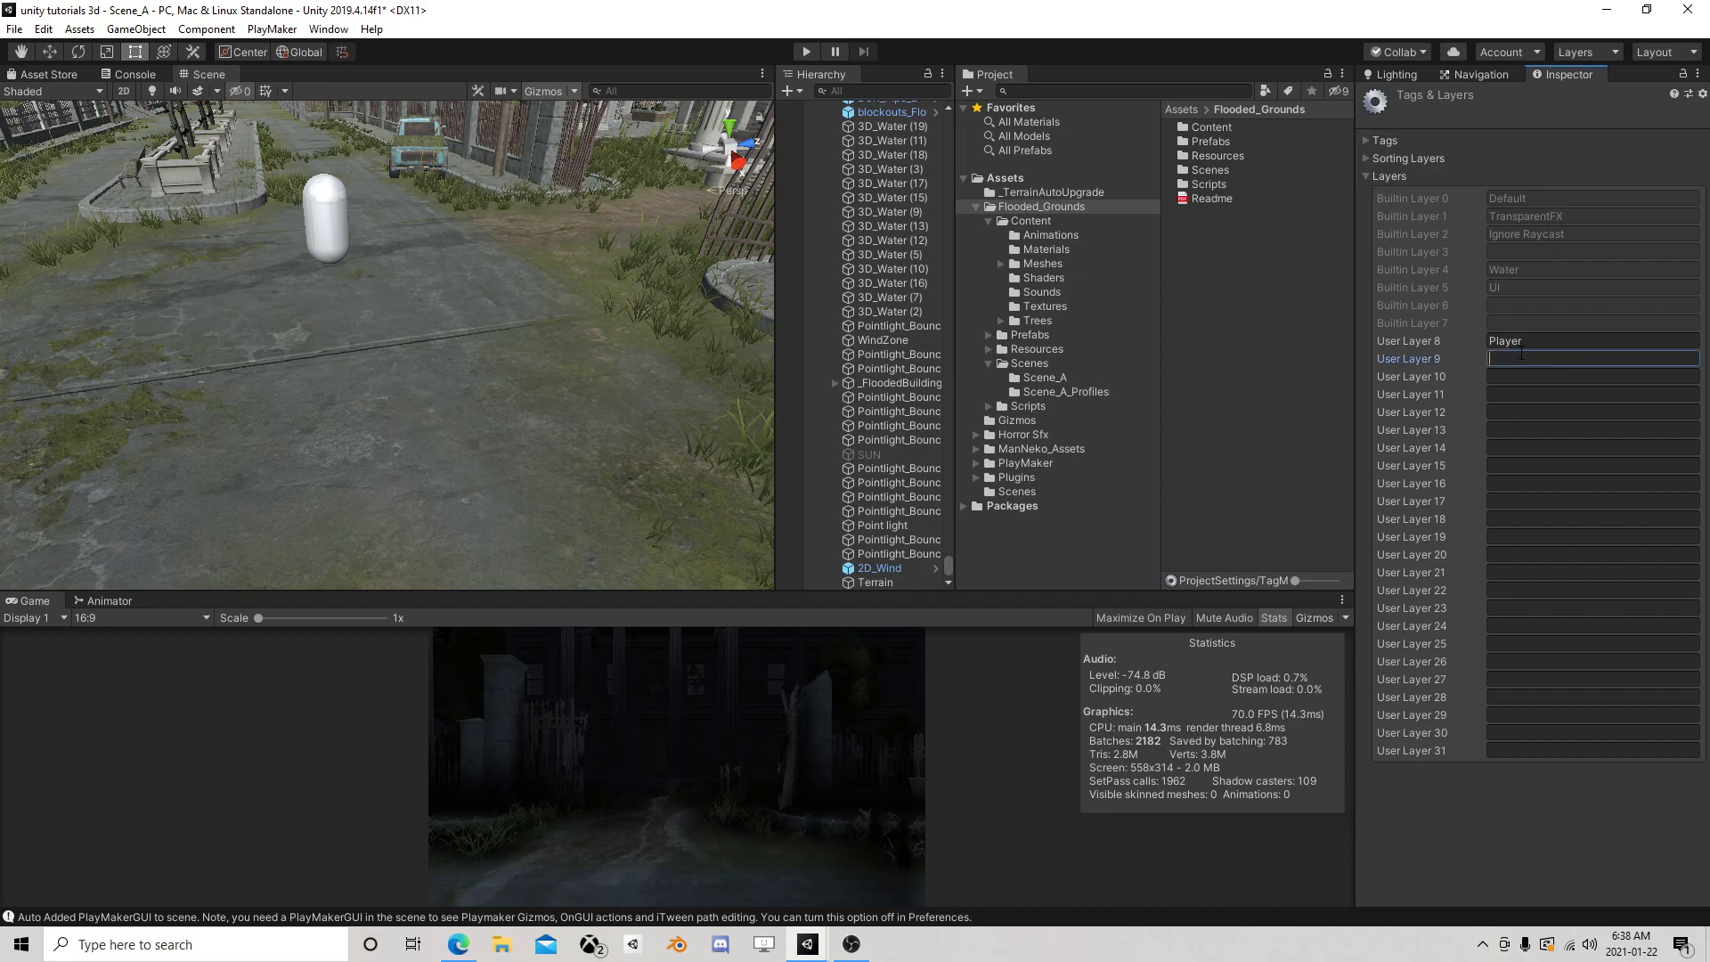
{"action": "type", "text": "Terrain"}
{"action": "left_click", "coordinate": [577, 478]}
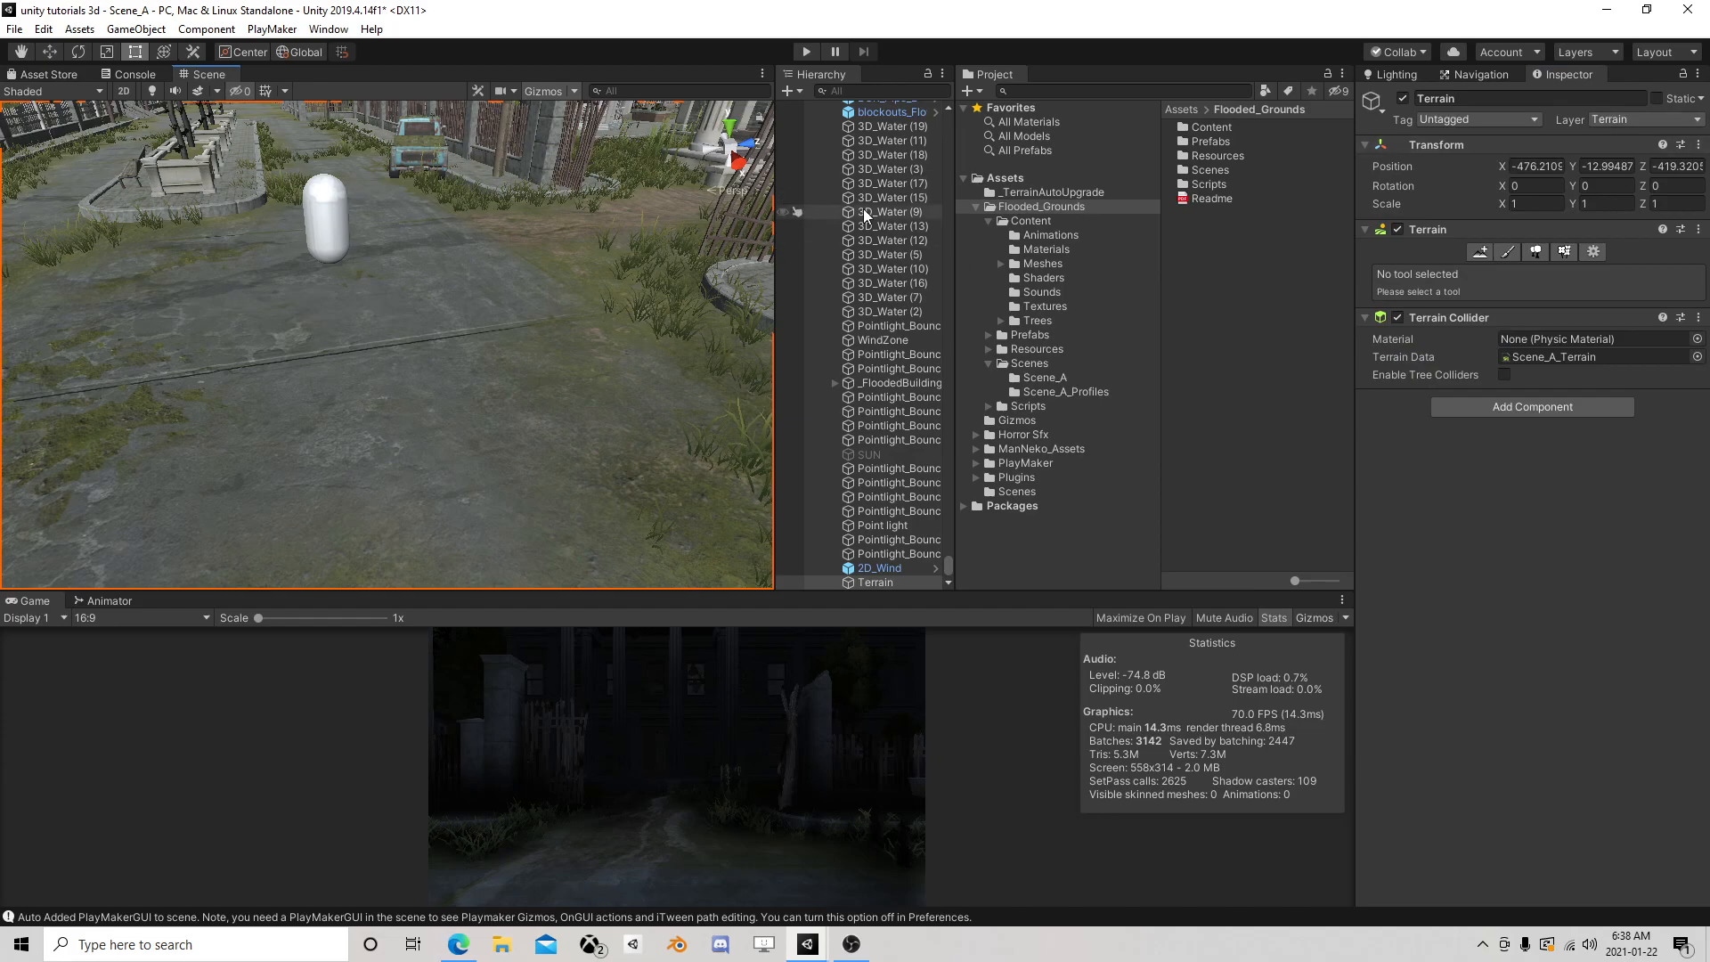
Give the player's Raycast action a one-element layer mask set to Player and enable Invert Mask
{"action": "scroll", "coordinate": [868, 207], "scroll_direction": "down", "scroll_amount": 2}
{"action": "left_click", "coordinate": [323, 218]}
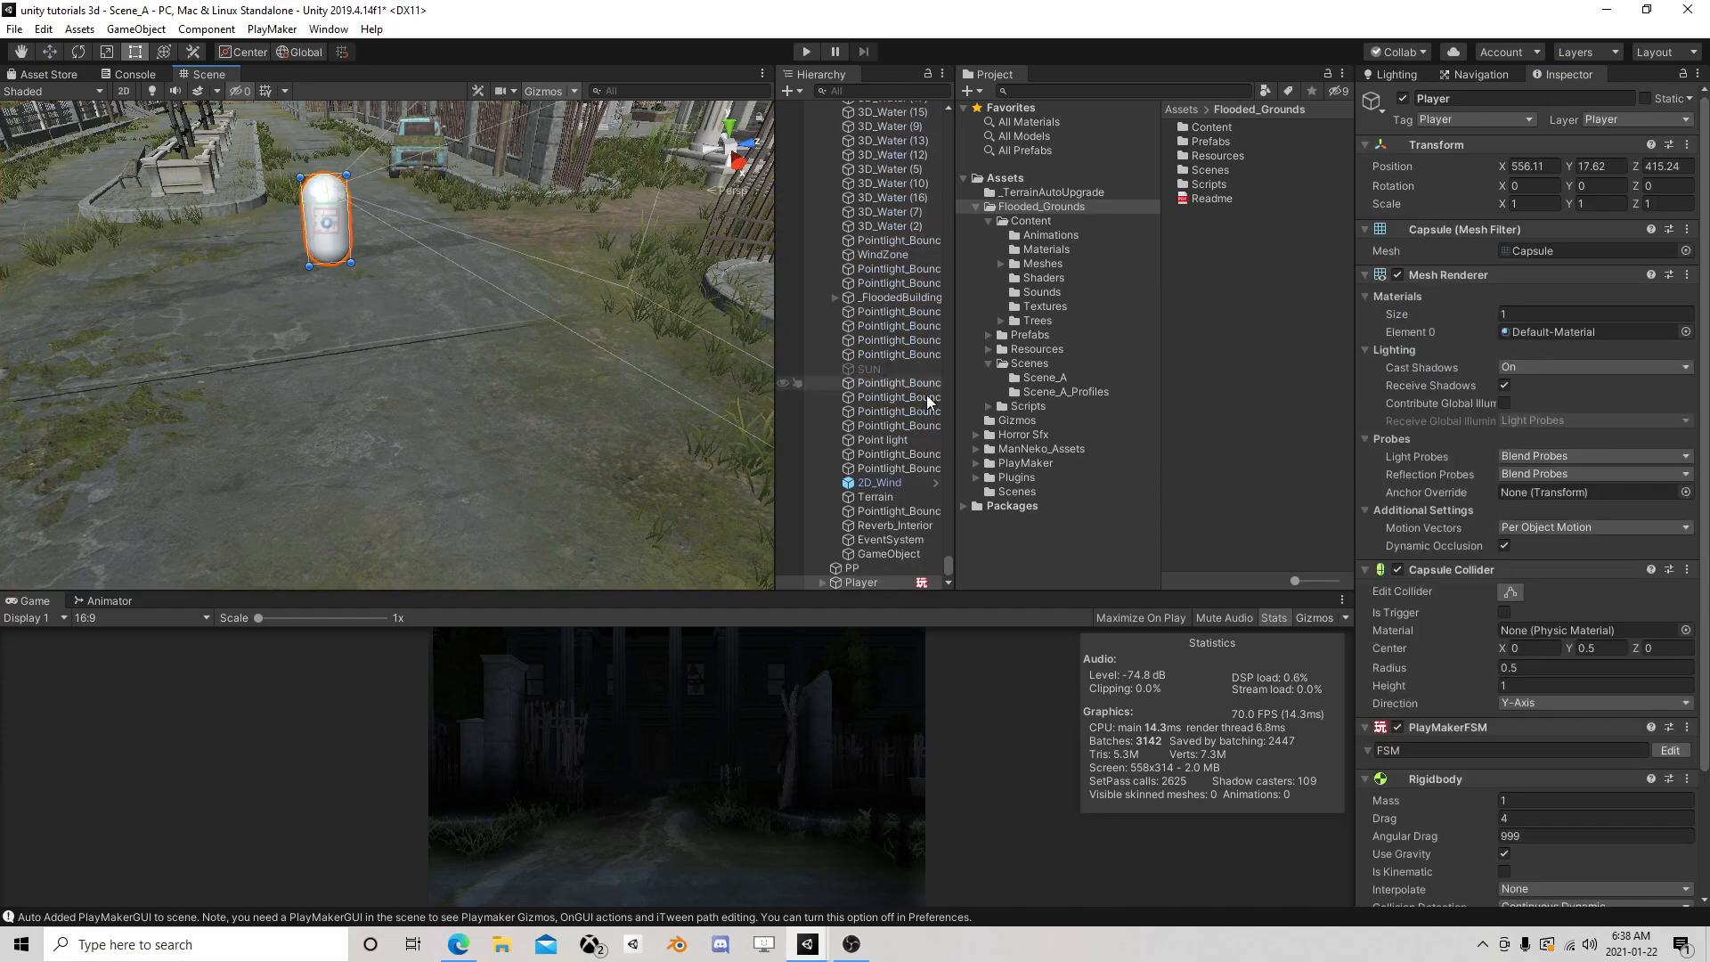
{"action": "left_click", "coordinate": [1660, 750]}
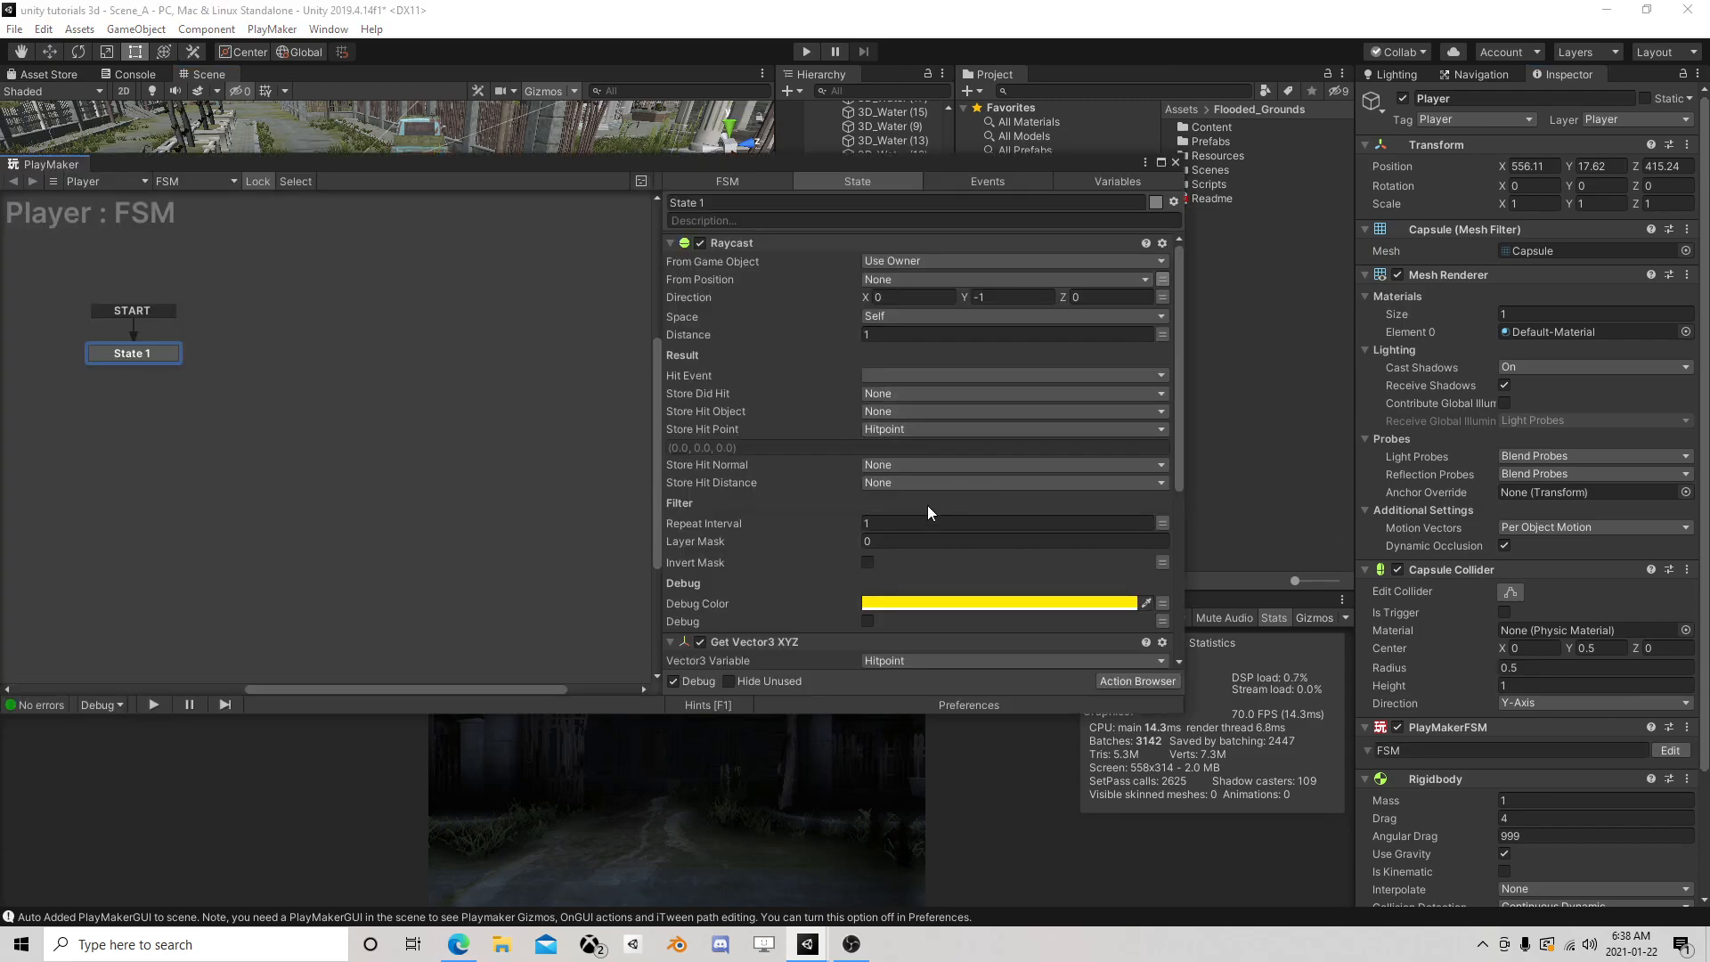
{"action": "left_click", "coordinate": [867, 563]}
{"action": "left_click", "coordinate": [892, 540]}
{"action": "type", "text": "1"}
{"action": "key", "text": "Return"}
{"action": "left_click", "coordinate": [895, 557]}
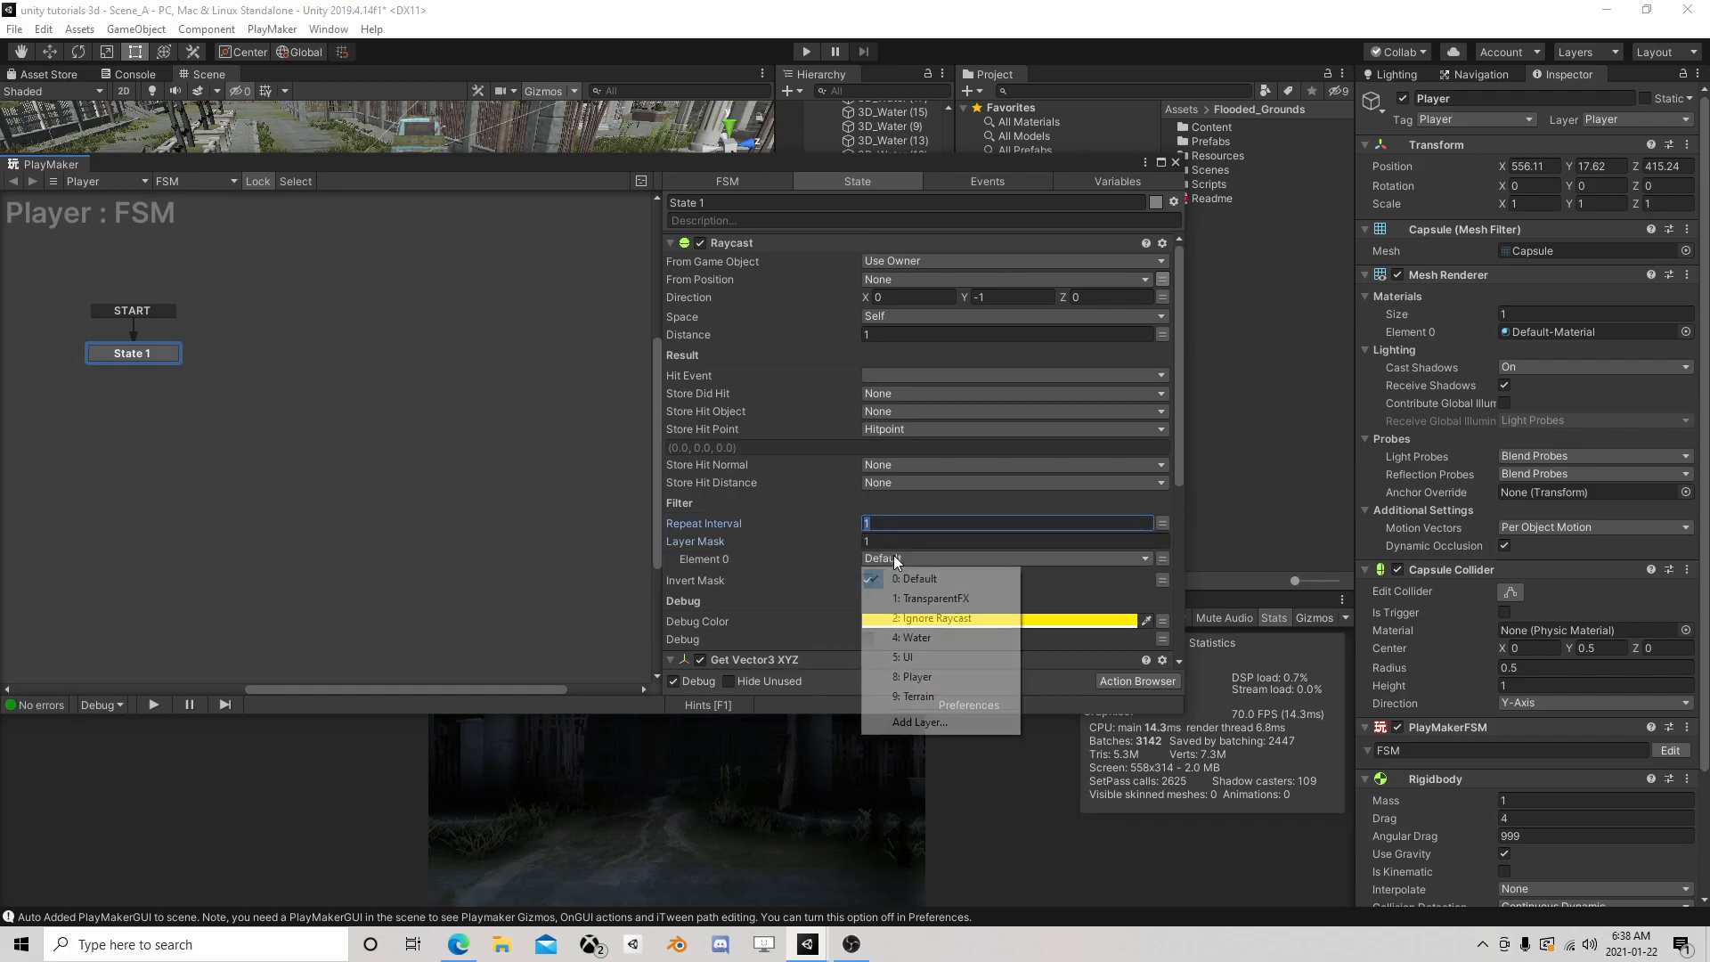
{"action": "left_click", "coordinate": [962, 672]}
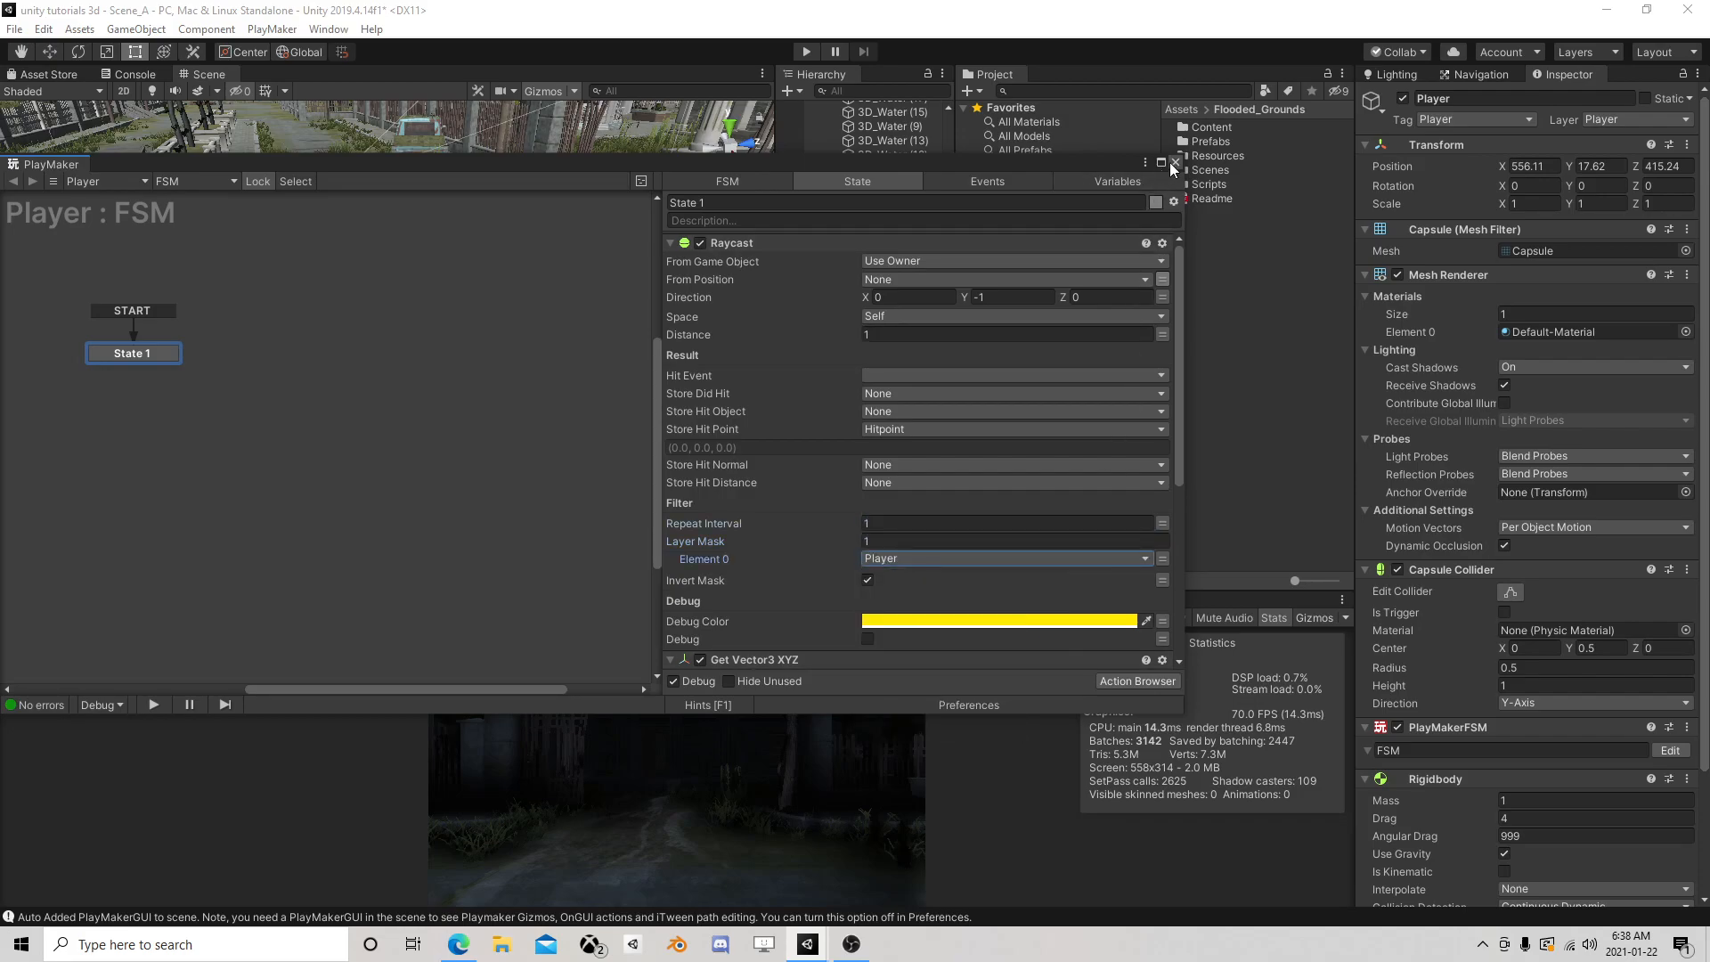
Play the scene again, focus on the player, and review the runtime values of its State 1 actions
{"action": "left_click", "coordinate": [1174, 164]}
{"action": "left_click", "coordinate": [807, 52]}
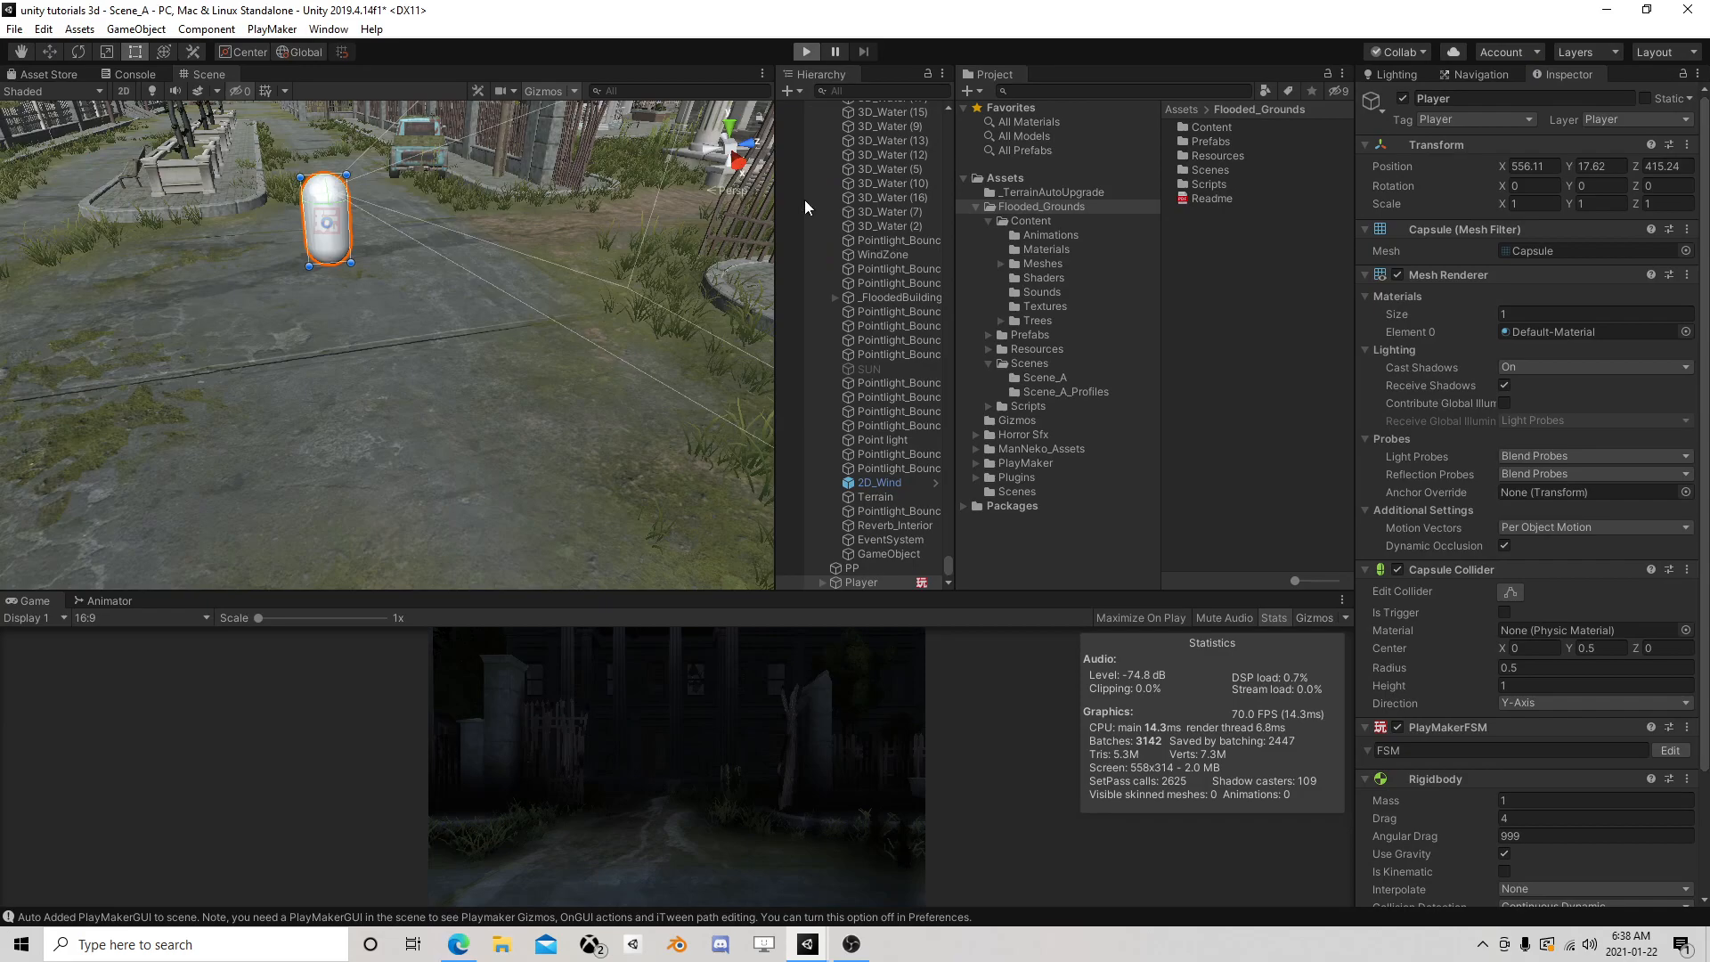
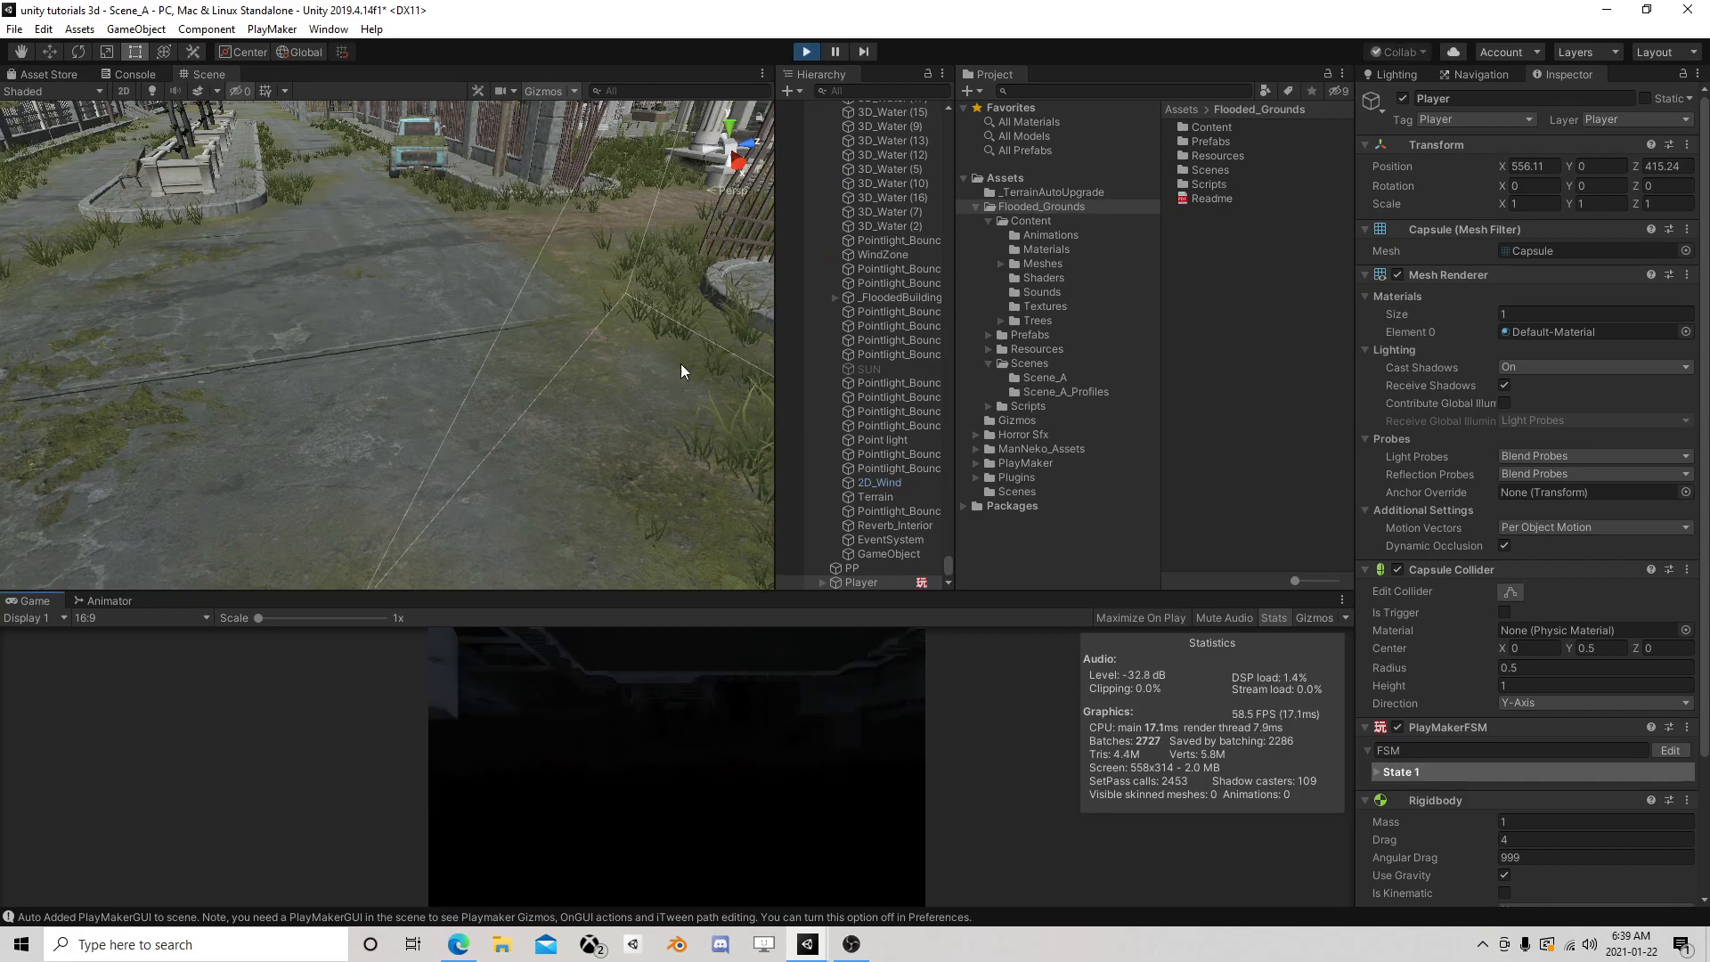
{"action": "double_click", "coordinate": [885, 583]}
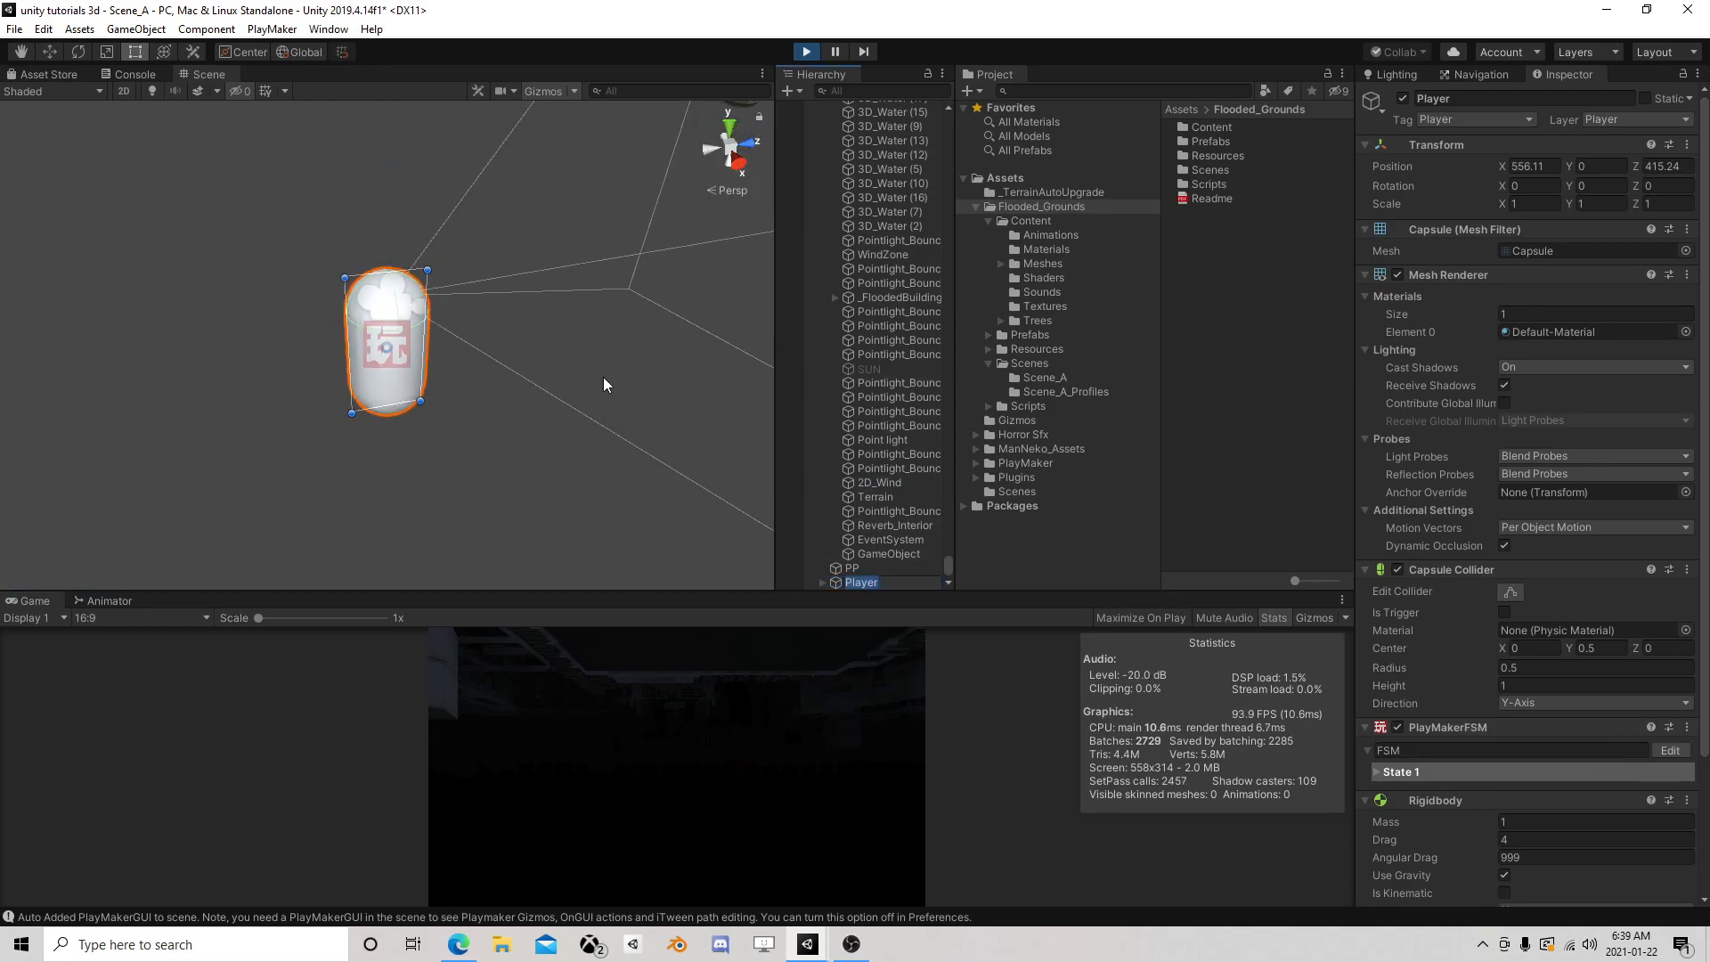
{"action": "left_click", "coordinate": [1670, 750]}
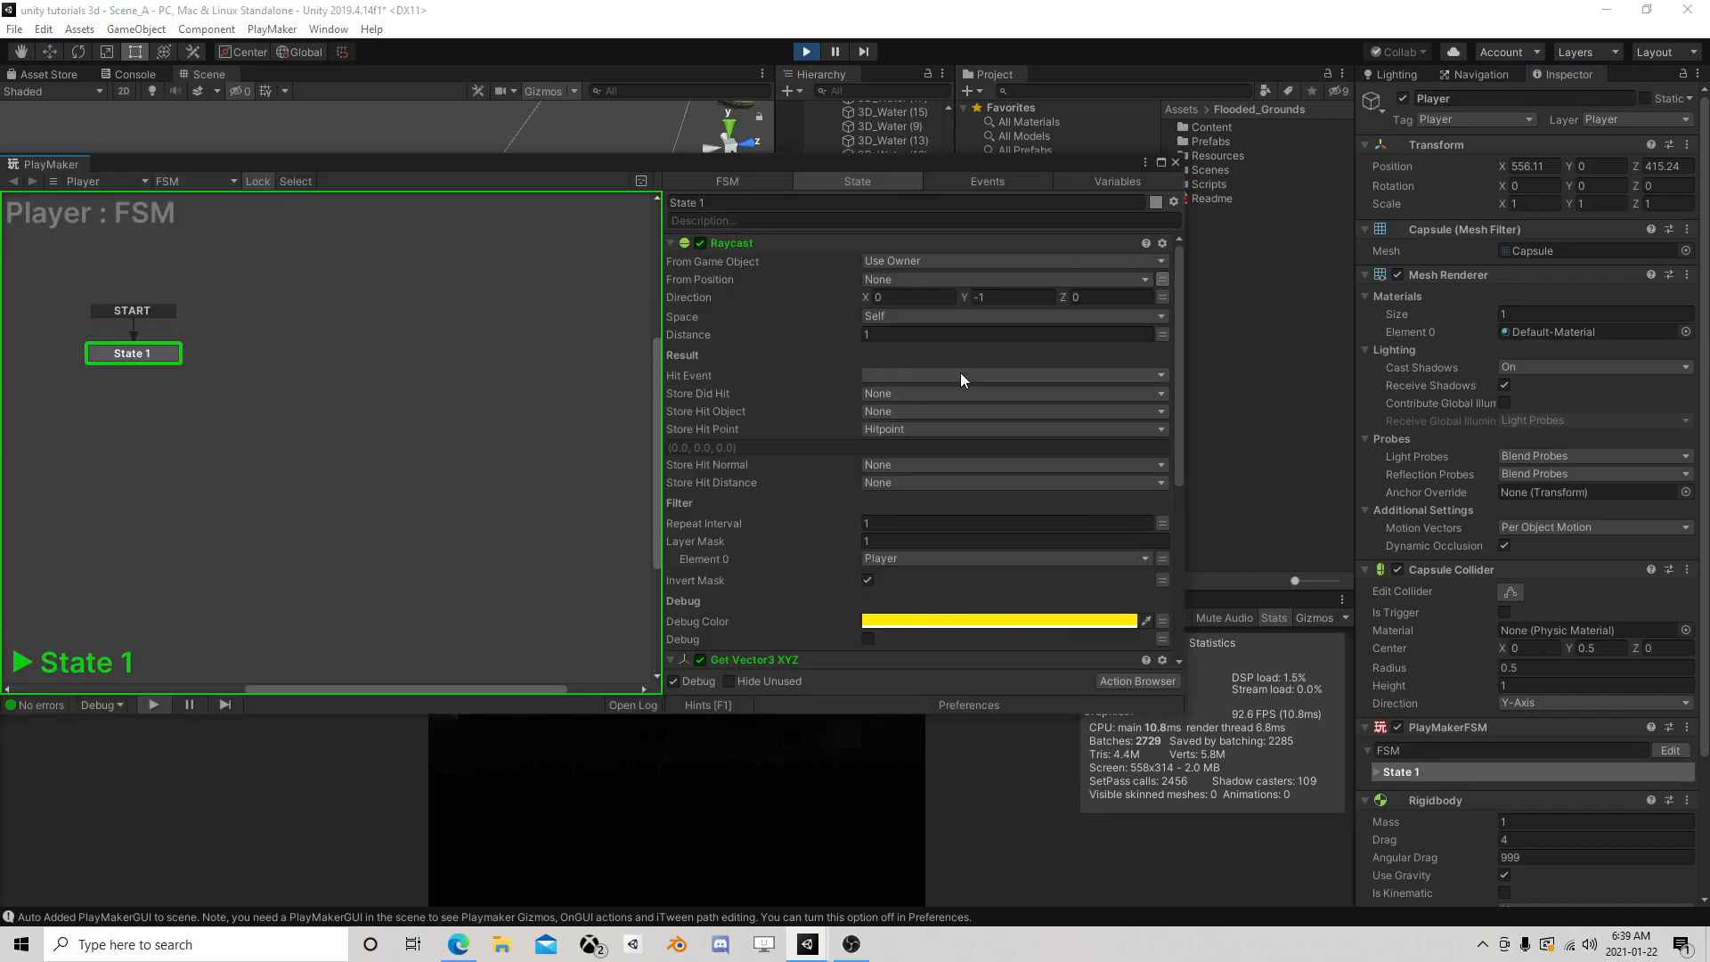
{"action": "scroll", "coordinate": [970, 393], "scroll_direction": "down", "scroll_amount": 3}
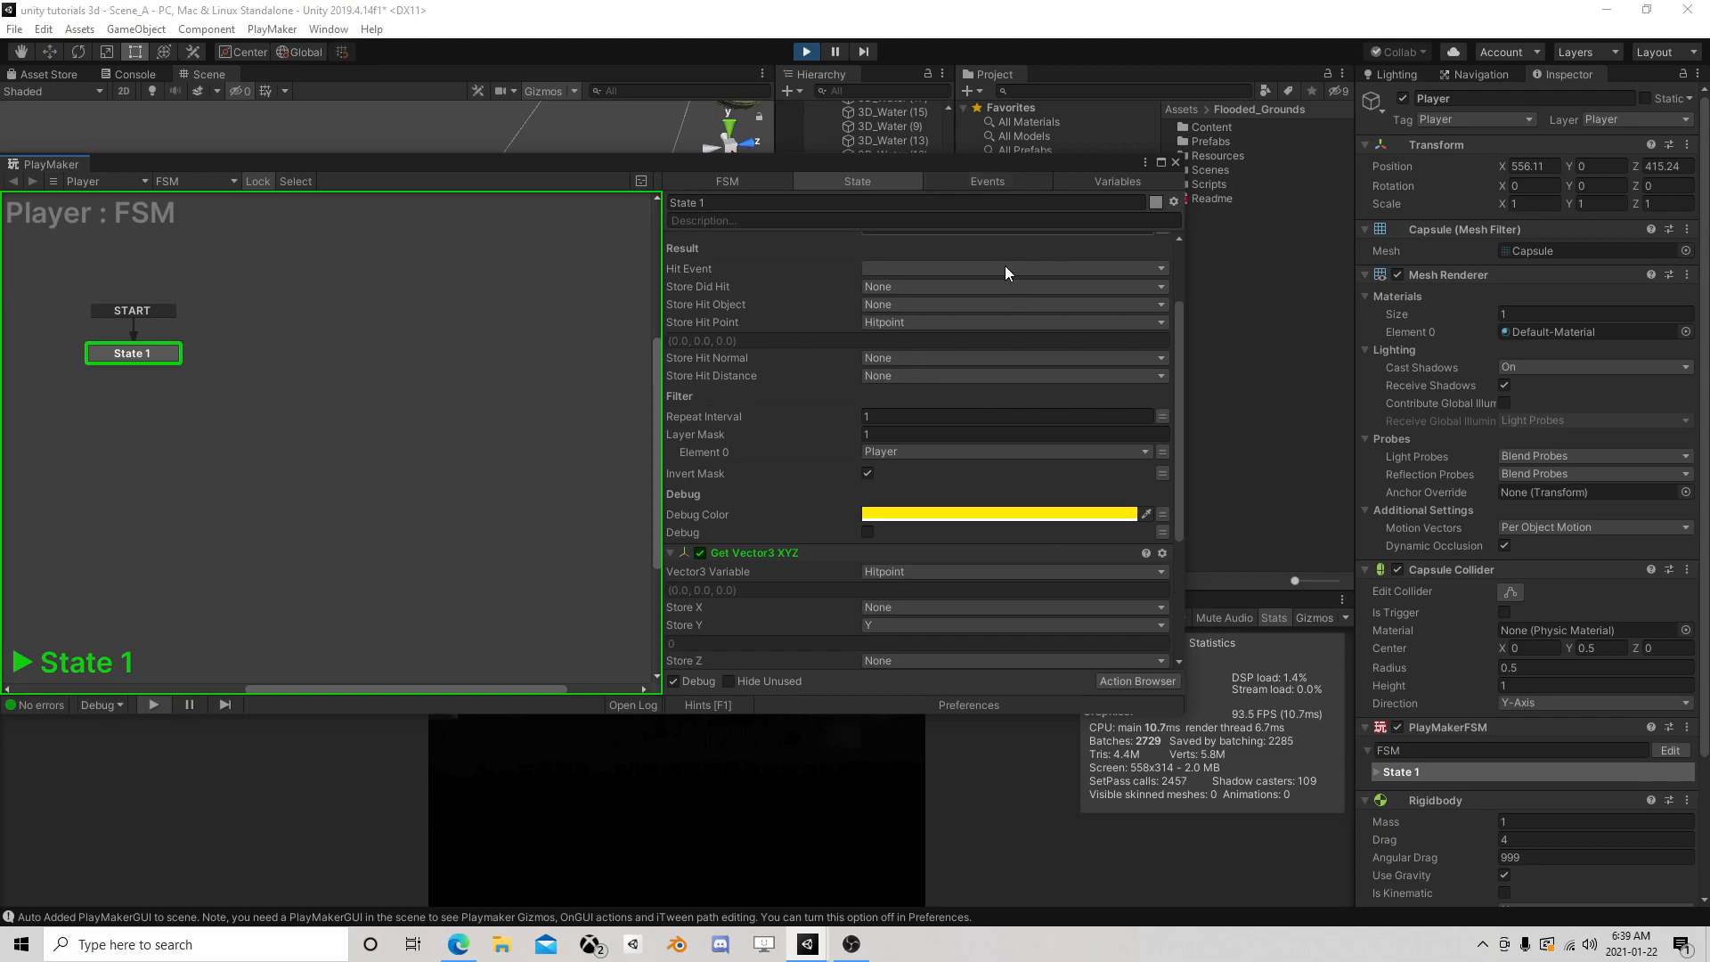
Turn on the Raycast action's Debug option and disable the Set Position action while the scene plays
{"action": "left_click", "coordinate": [868, 532]}
{"action": "scroll", "coordinate": [766, 543], "scroll_direction": "down", "scroll_amount": 6}
{"action": "left_click", "coordinate": [700, 477]}
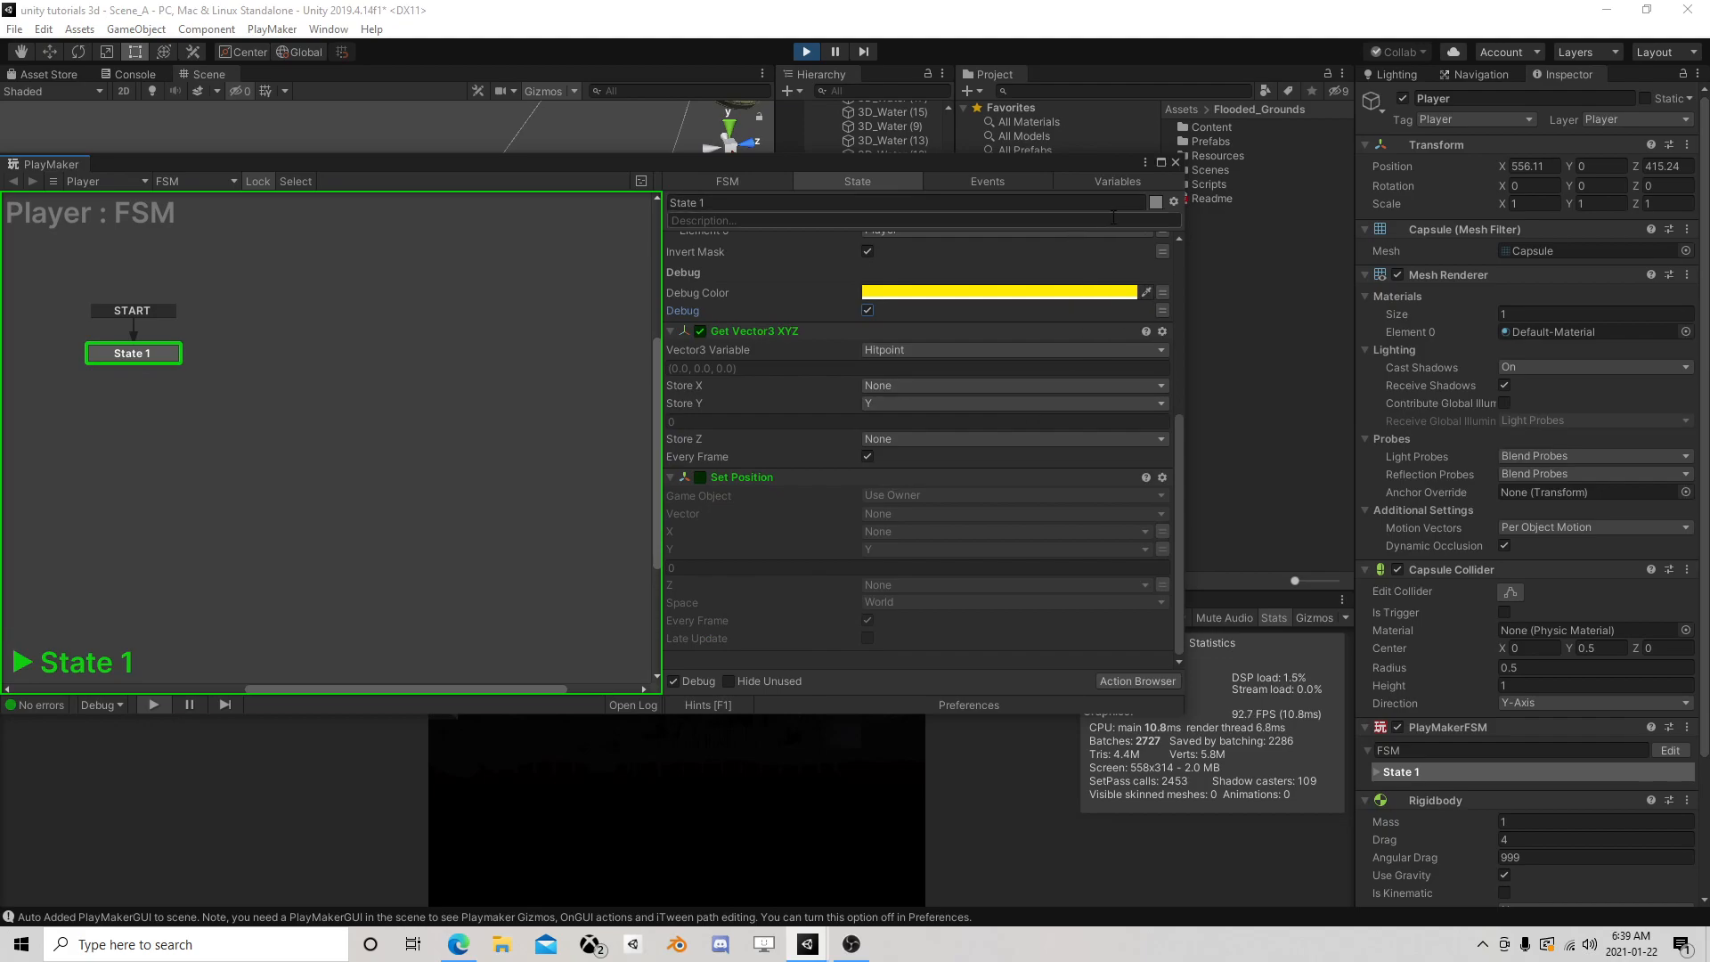
{"action": "left_click", "coordinate": [1176, 162]}
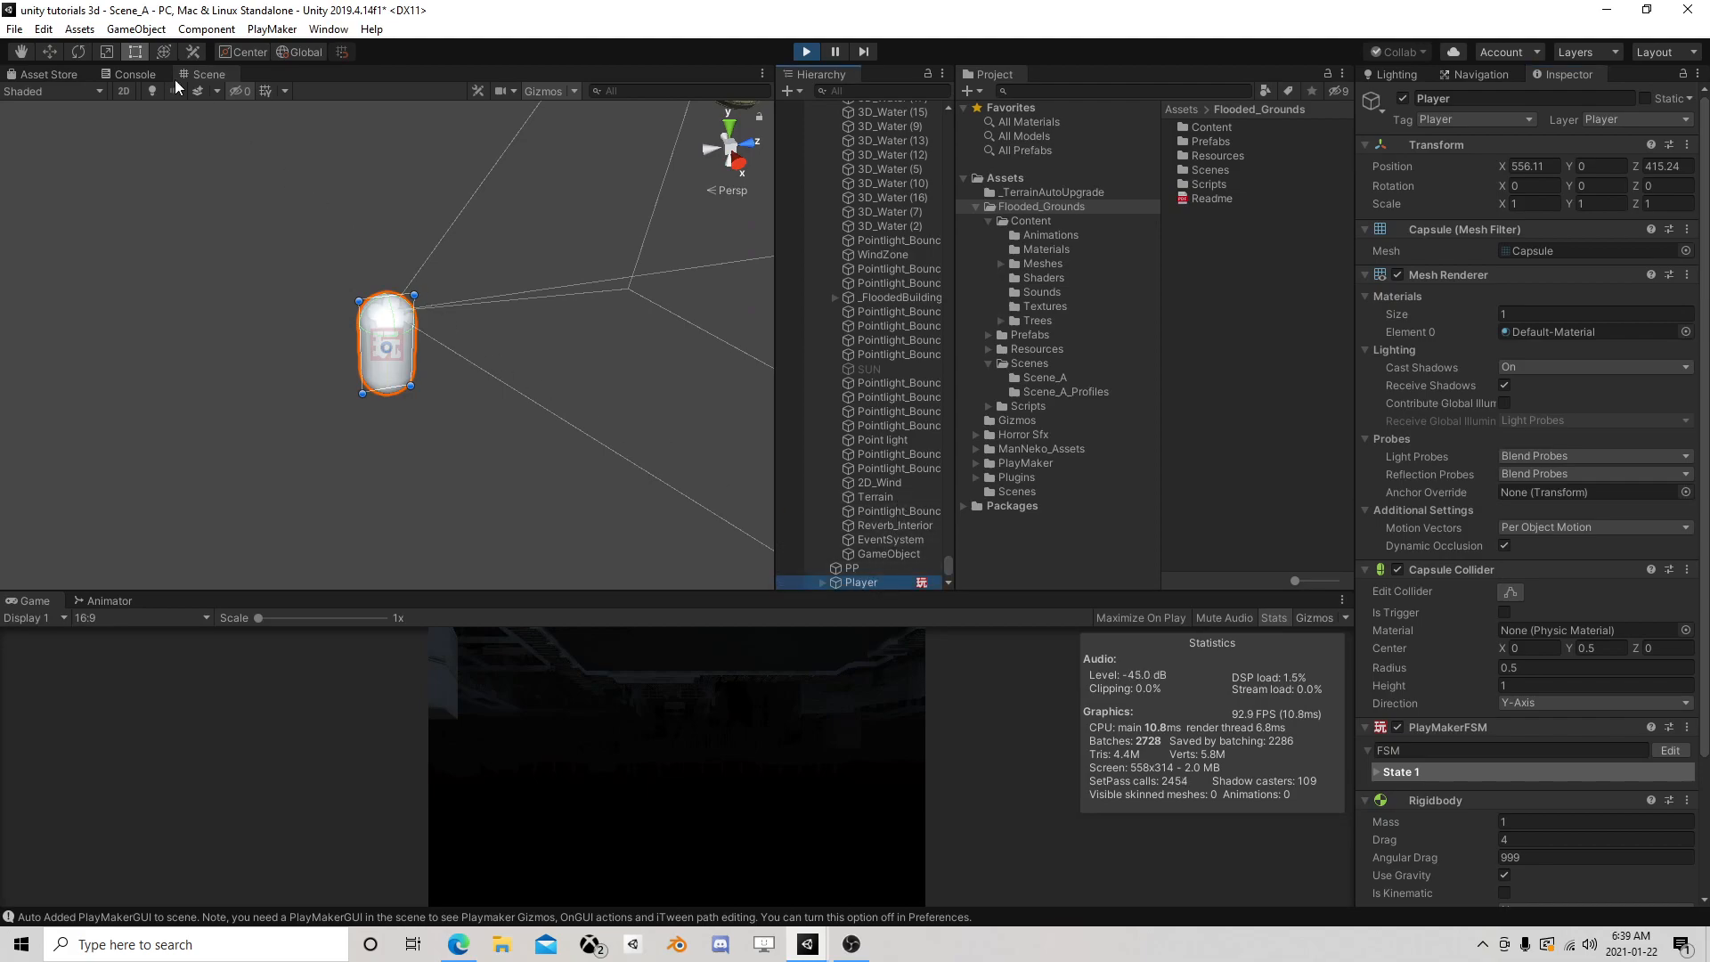
Try to shift the player capsule along its vertical axis with the Move tool while the scene plays
{"action": "left_click", "coordinate": [50, 52]}
{"action": "left_click", "coordinate": [381, 276]}
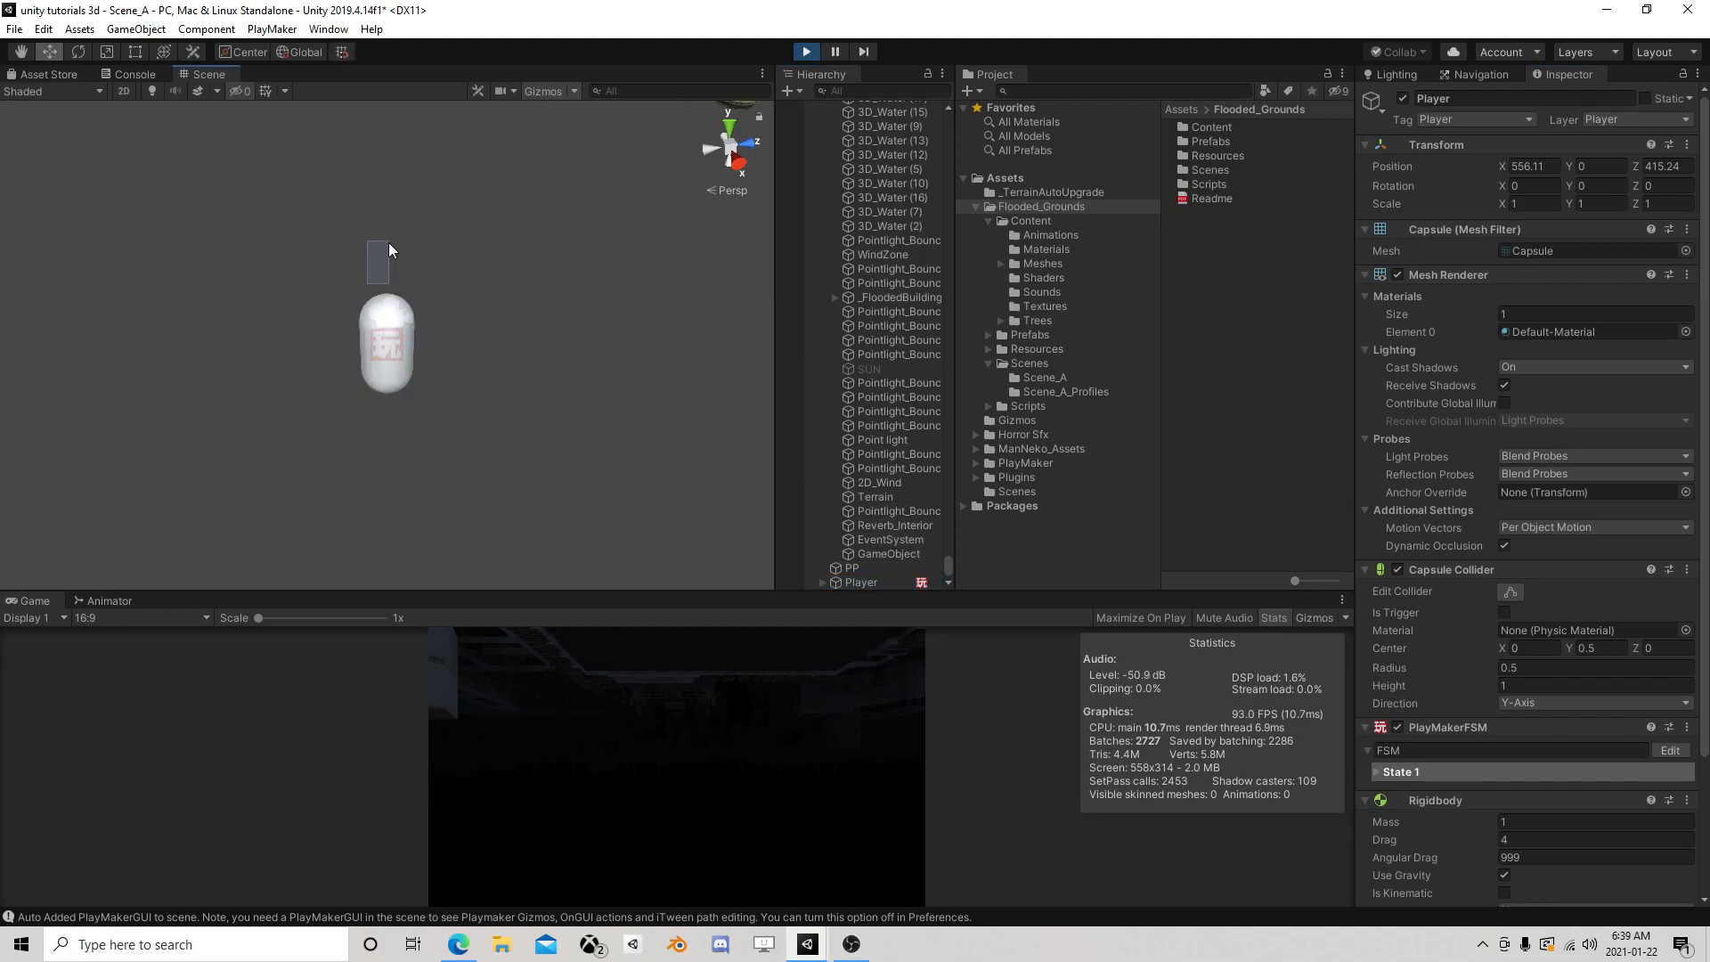
{"action": "left_click", "coordinate": [399, 317]}
{"action": "left_click", "coordinate": [868, 527]}
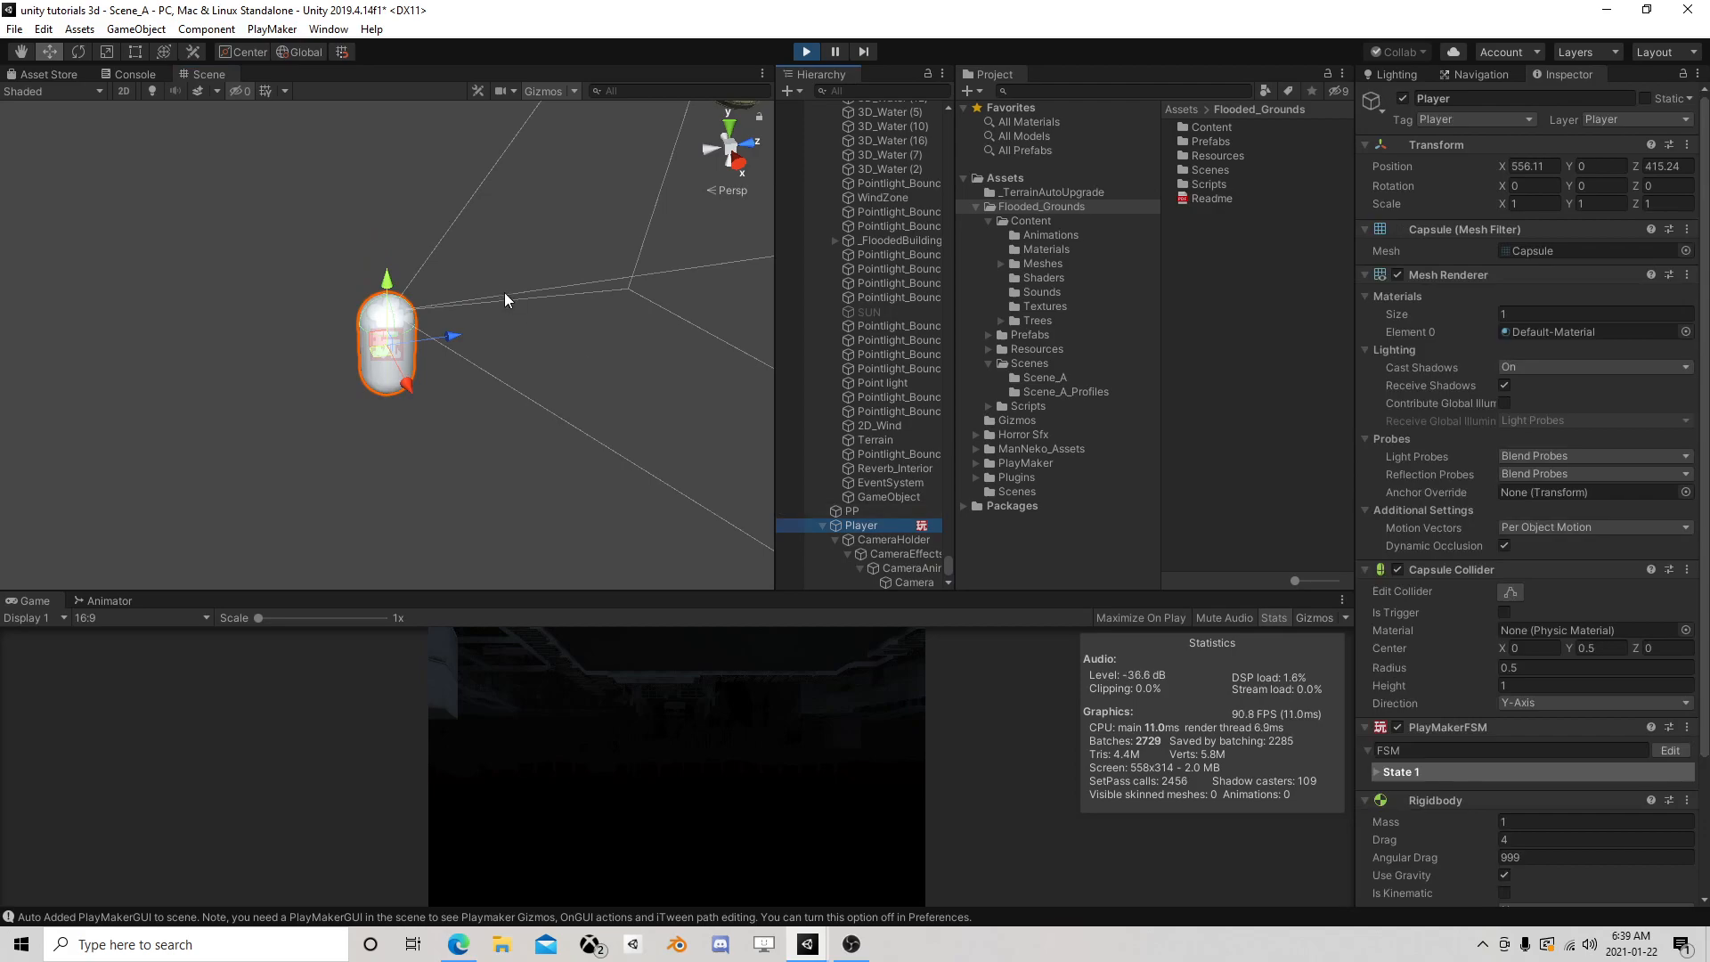
{"action": "left_click_drag", "start_coordinate": [389, 283], "coordinate": [419, 309]}
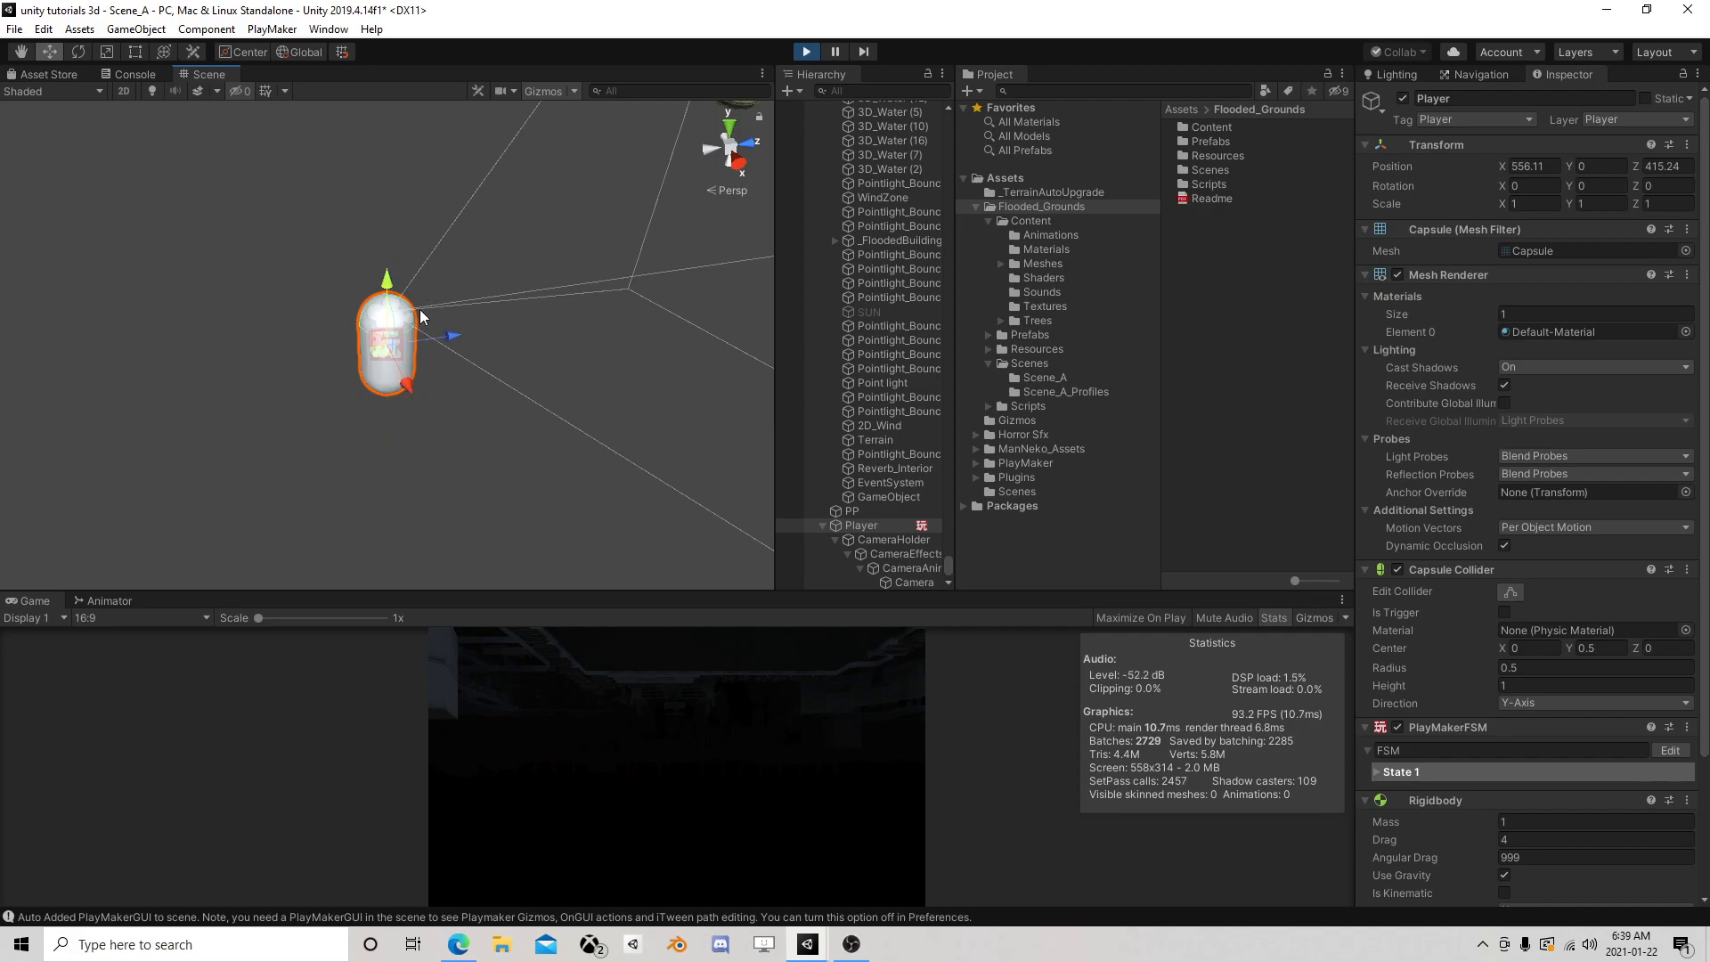
Stop play mode, focus on the player, and raise it to a Y position of about 18.54
{"action": "left_click", "coordinate": [806, 52]}
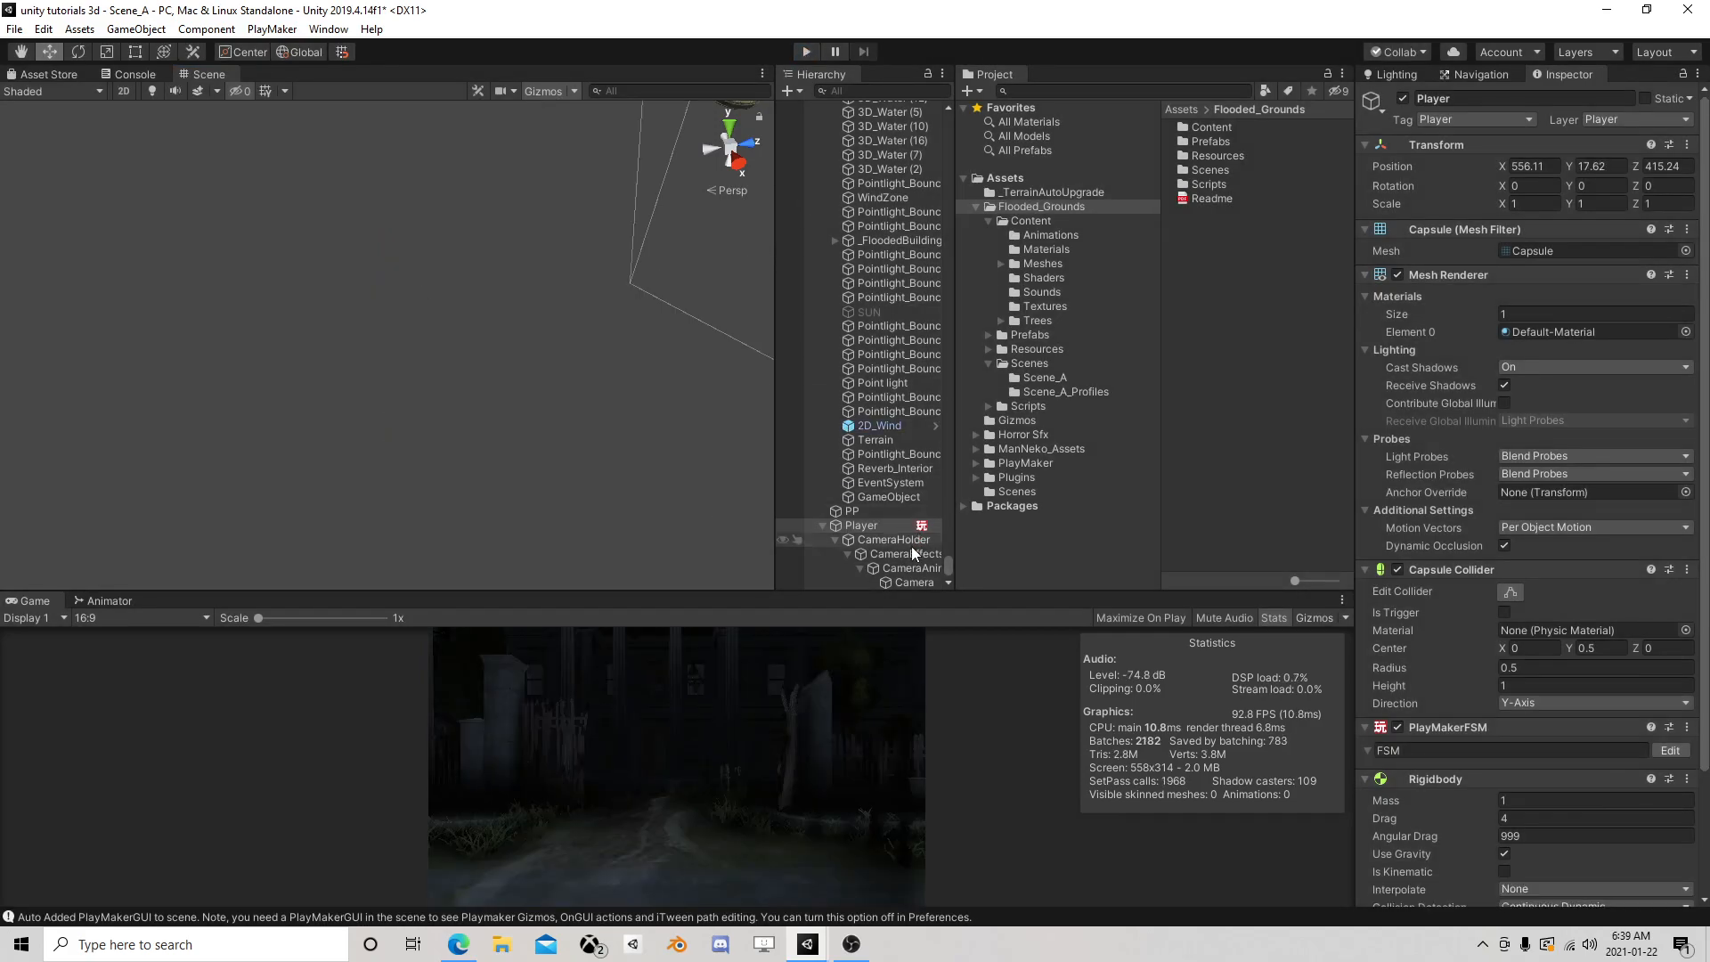
{"action": "double_click", "coordinate": [879, 526]}
{"action": "left_click_drag", "start_coordinate": [388, 284], "coordinate": [730, 281]}
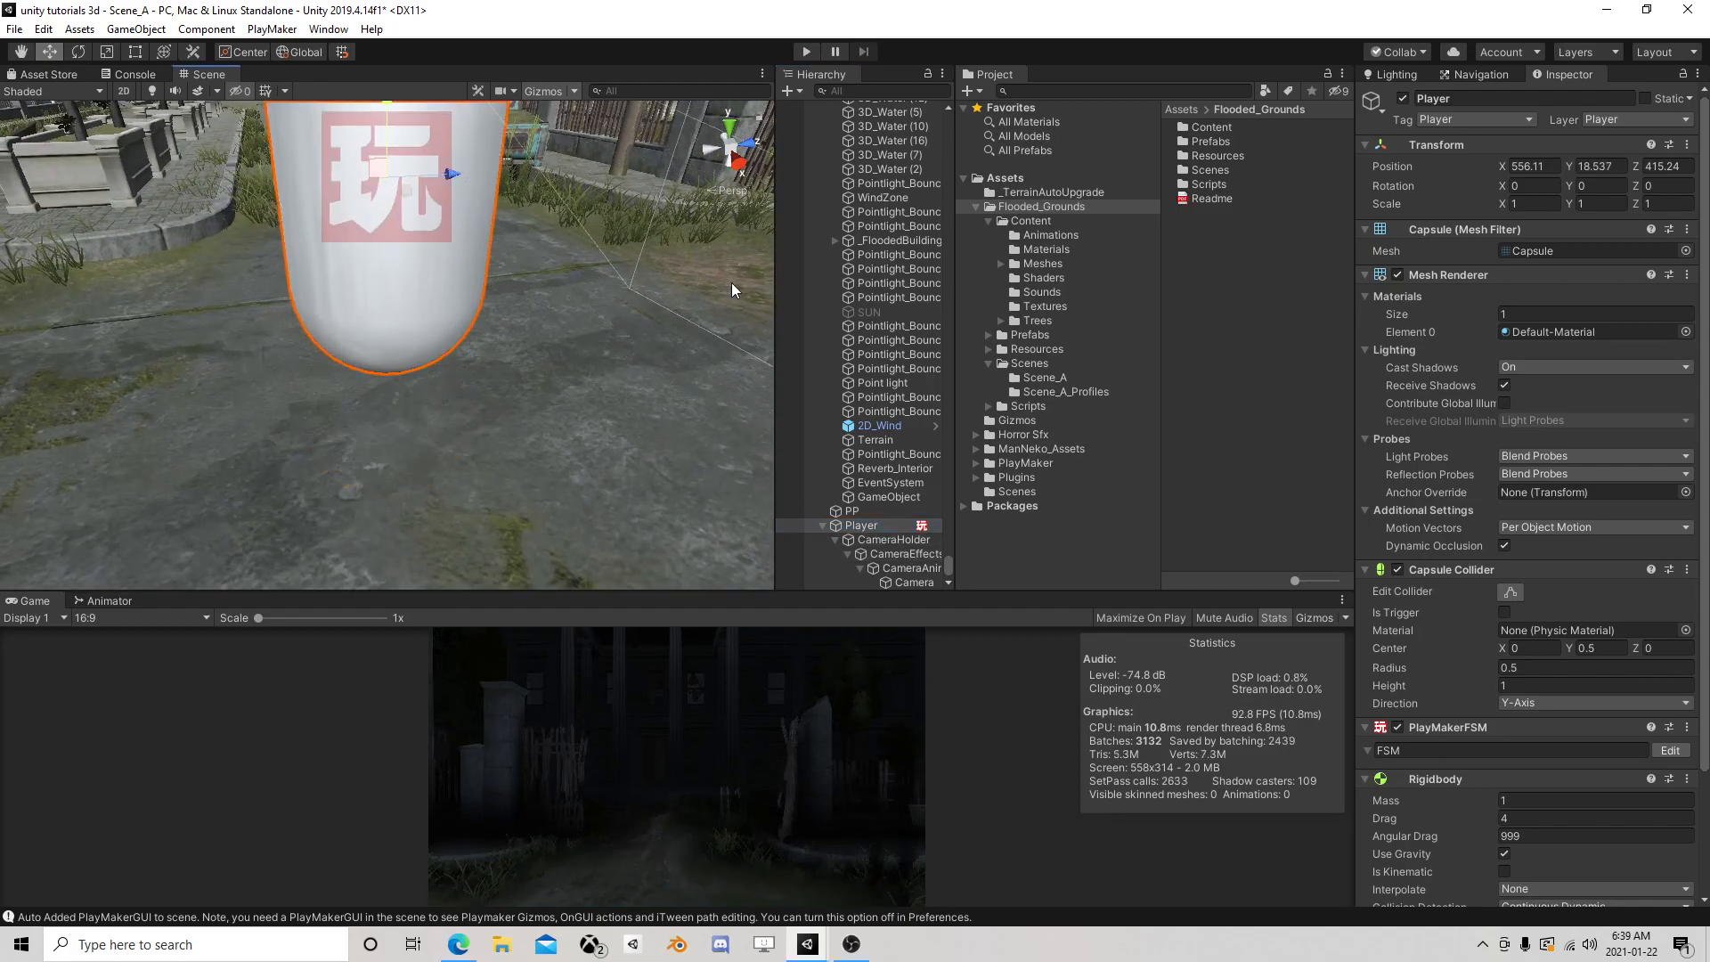
Disable the Set Position action in the player's State 1 and play the scene
{"action": "left_click", "coordinate": [1671, 750]}
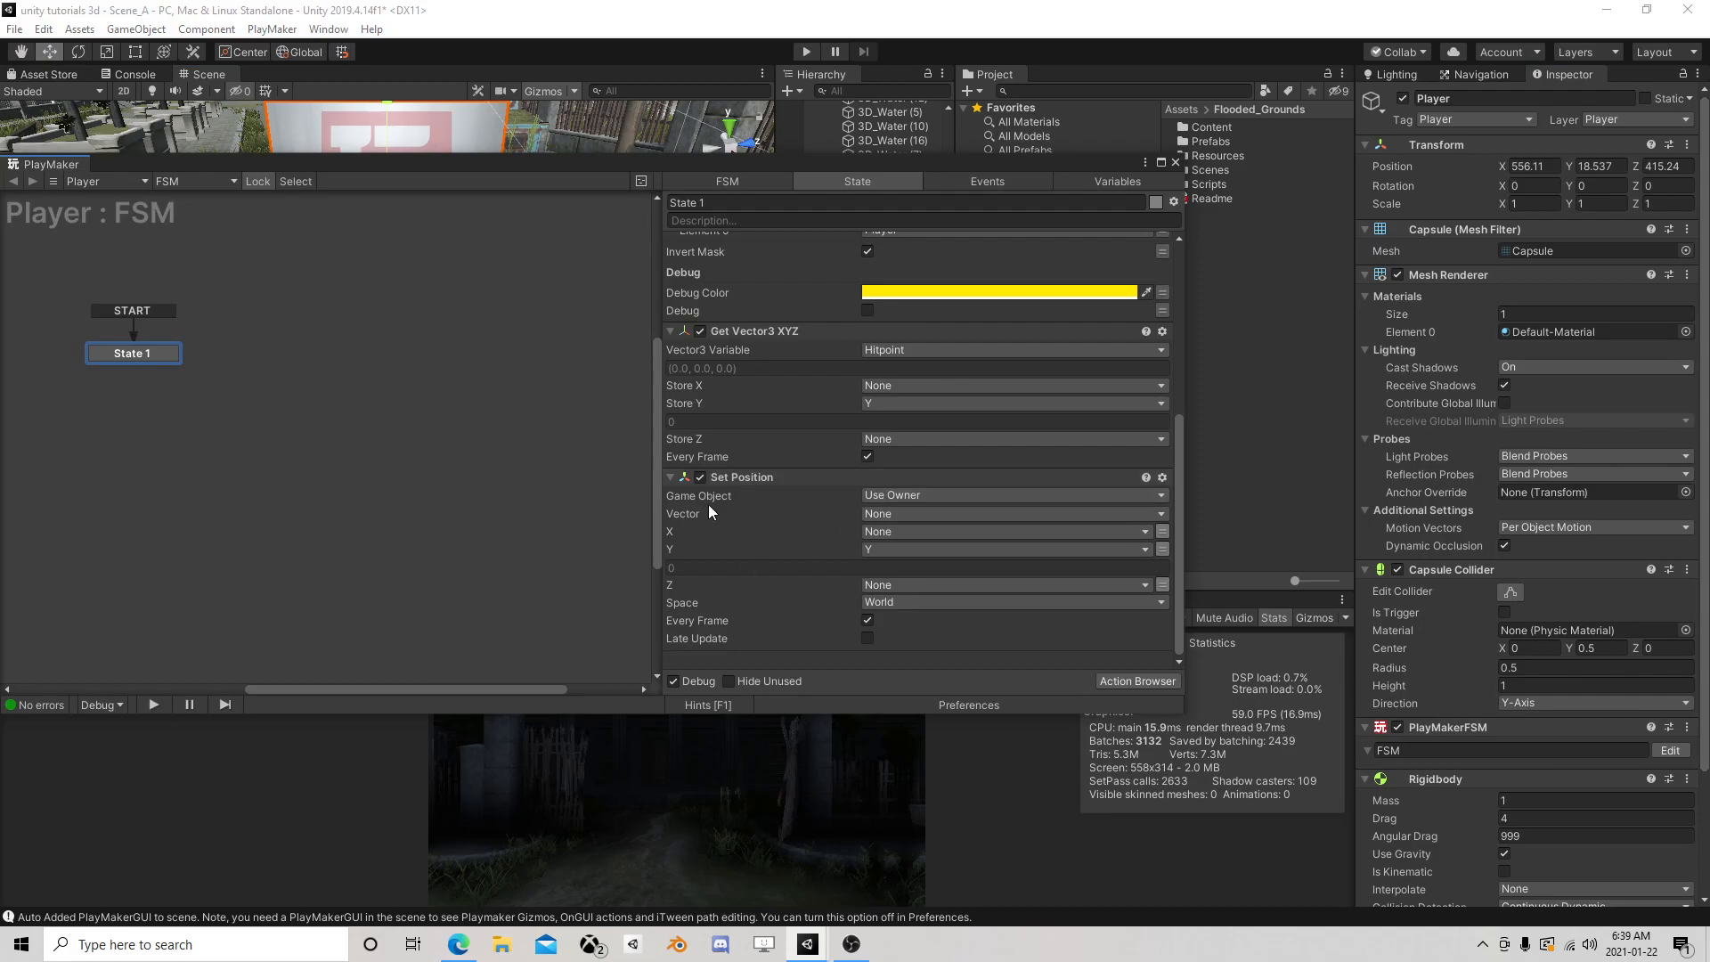
{"action": "left_click", "coordinate": [700, 478]}
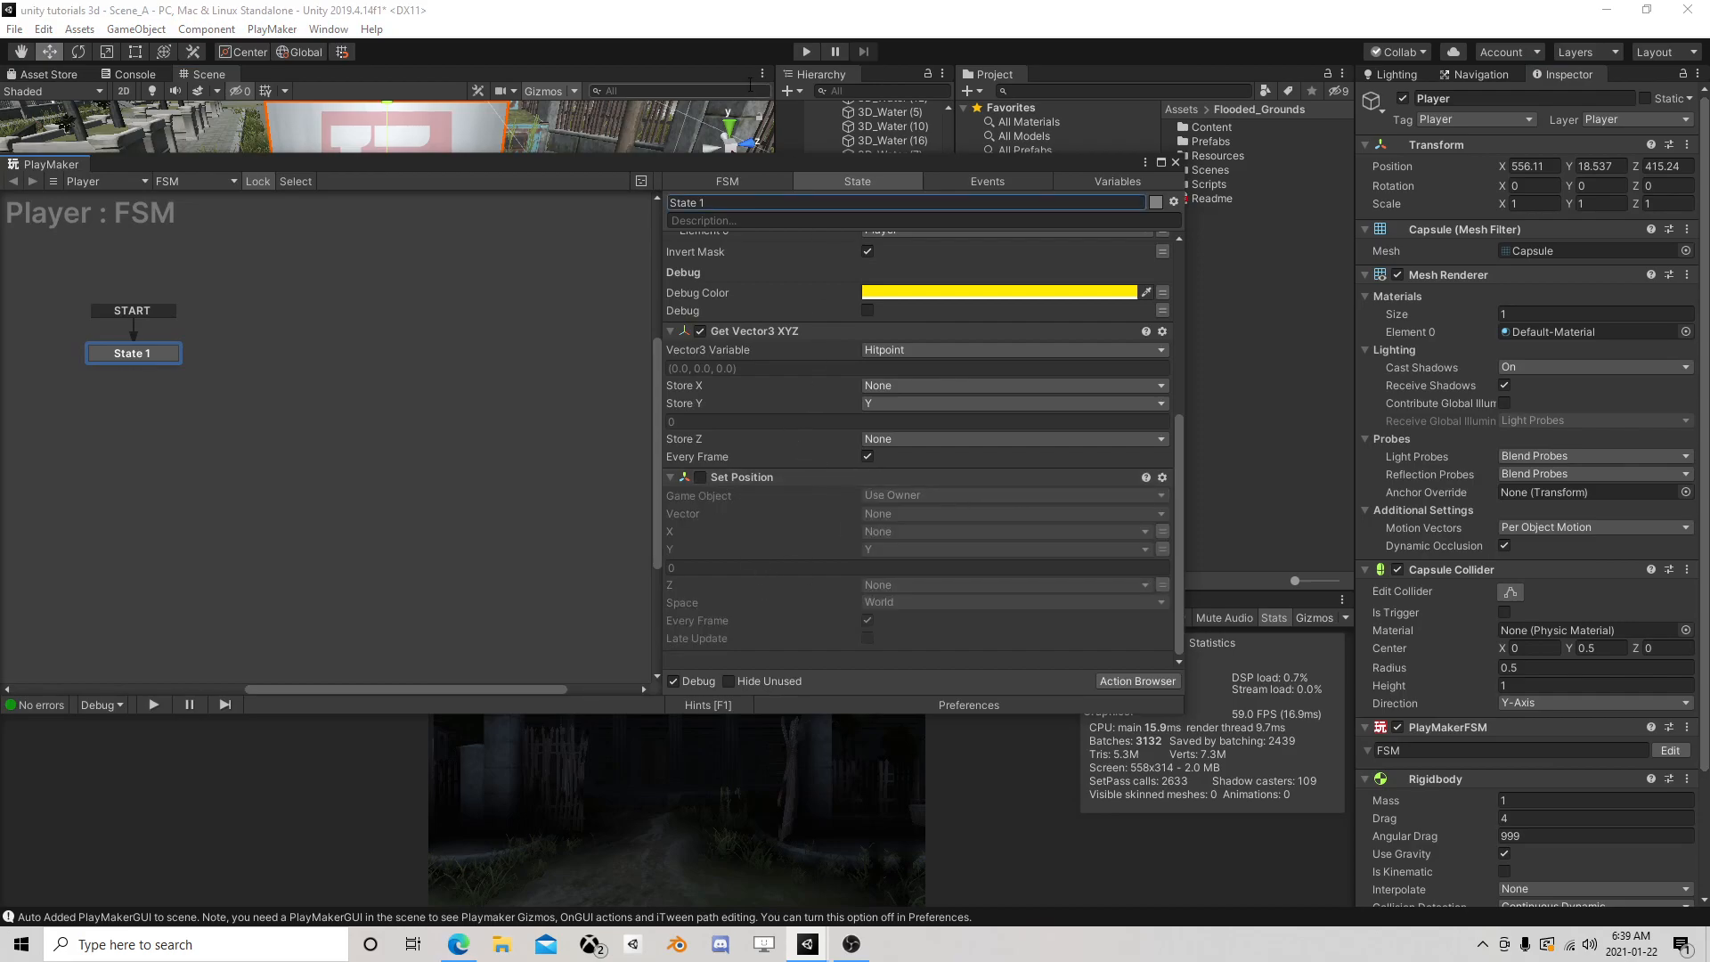
{"action": "left_click", "coordinate": [807, 52]}
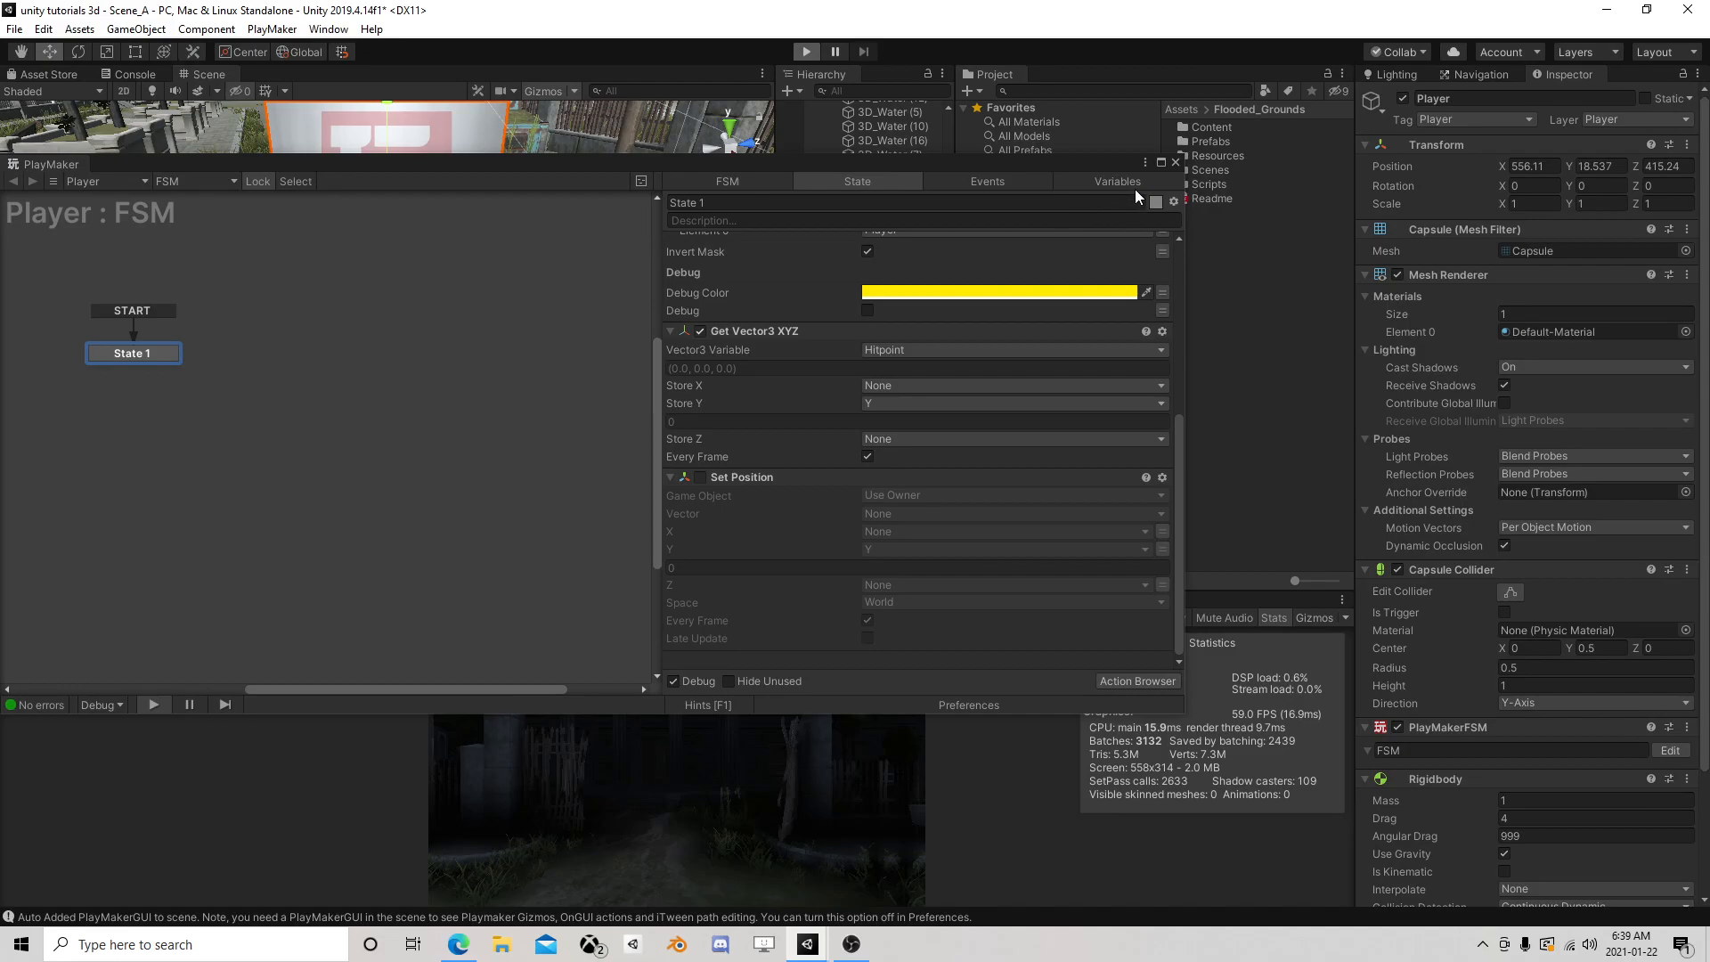
Examine how the player capsule rests on the ground and review the runtime values of its State 1 actions
{"action": "left_click", "coordinate": [1177, 163]}
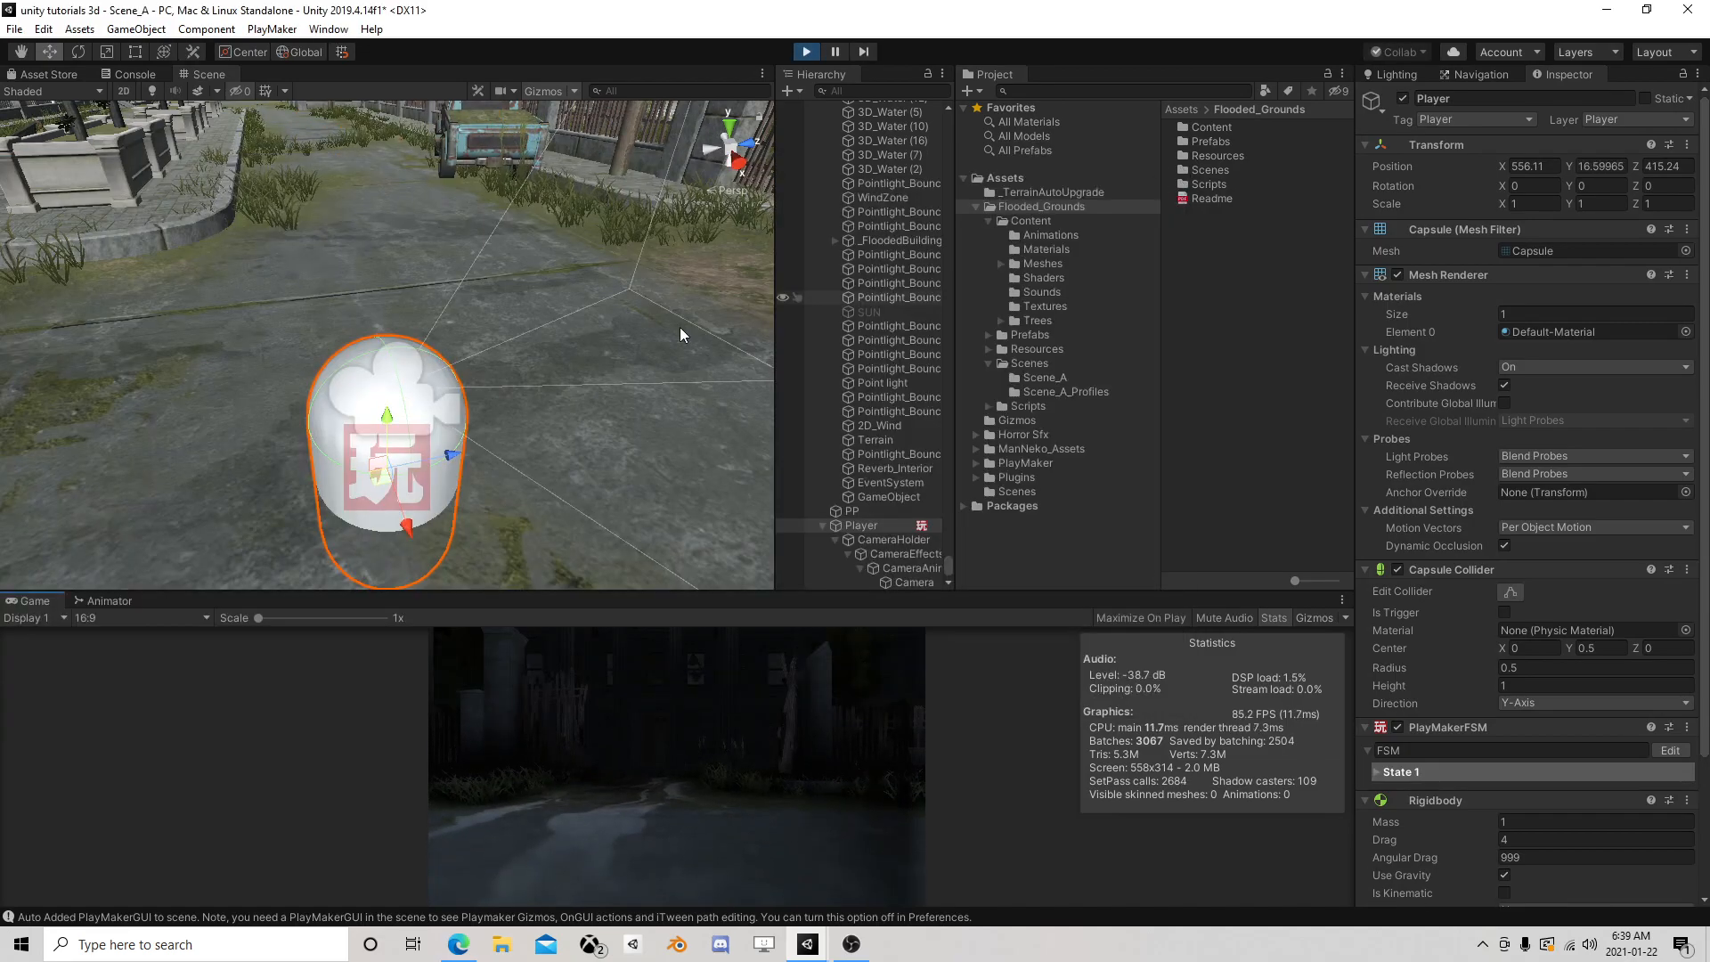
{"action": "scroll", "coordinate": [510, 299], "scroll_direction": "up", "scroll_amount": 5}
{"action": "scroll", "coordinate": [516, 321], "scroll_direction": "down", "scroll_amount": 4}
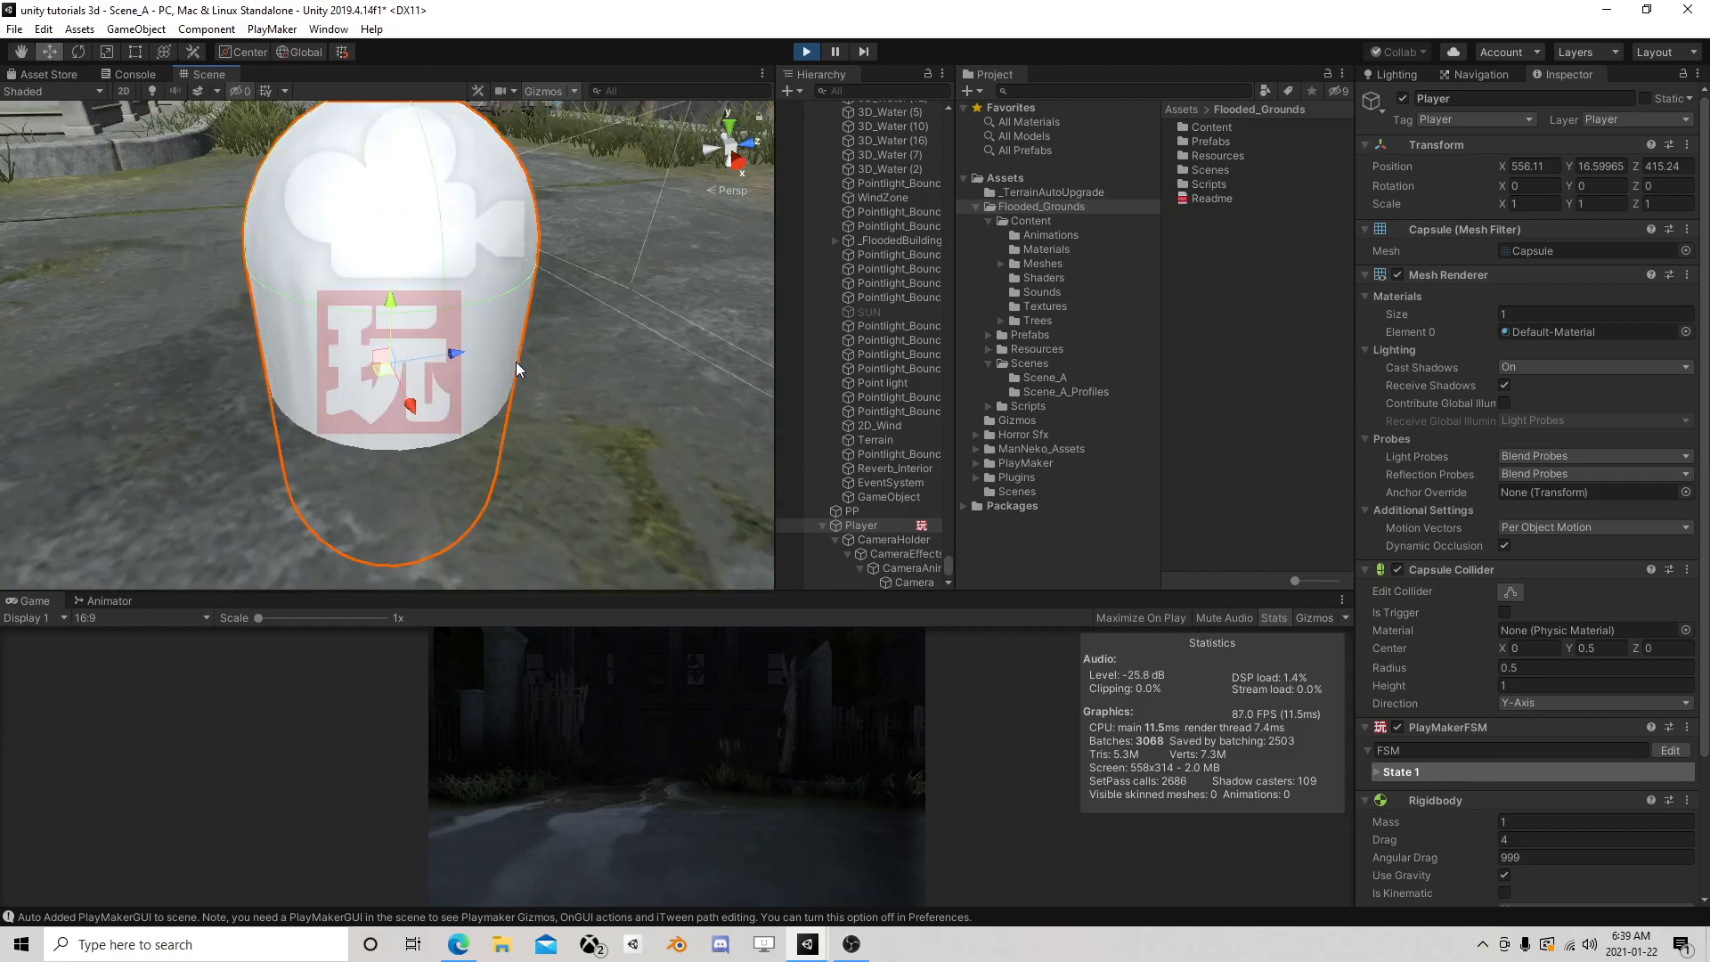
{"action": "right_click_drag", "start_coordinate": [515, 361], "coordinate": [501, 267]}
{"action": "middle_click_drag", "start_coordinate": [490, 446], "coordinate": [505, 275]}
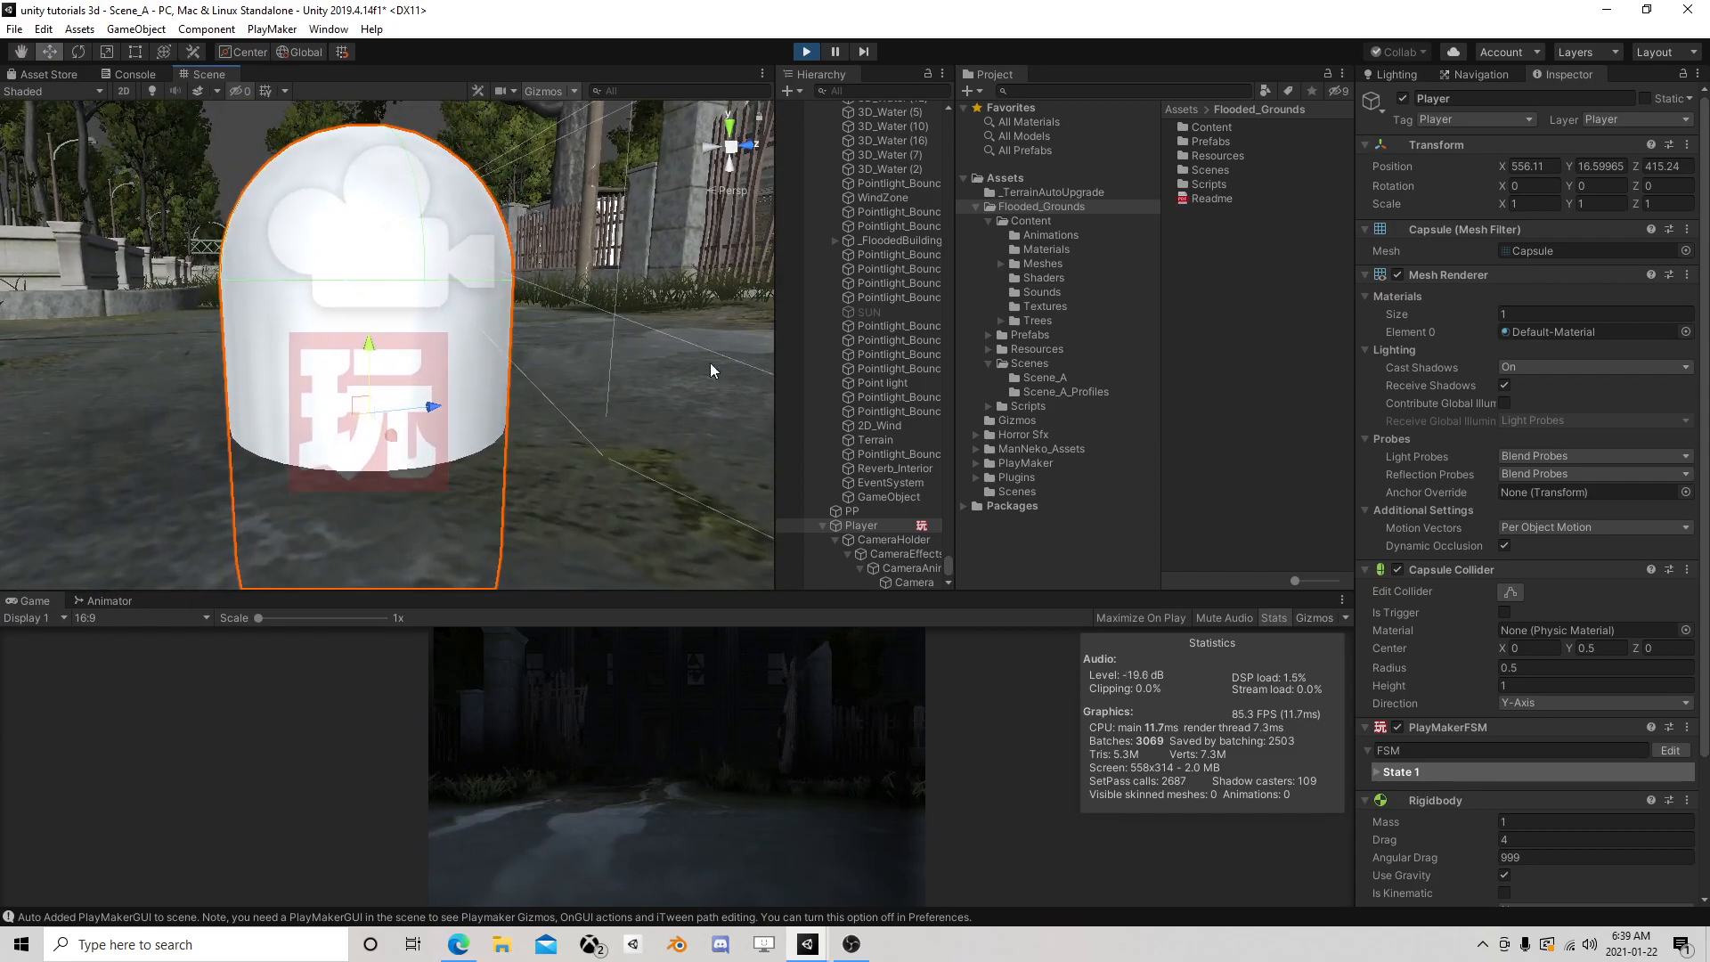
{"action": "left_click", "coordinate": [1672, 751]}
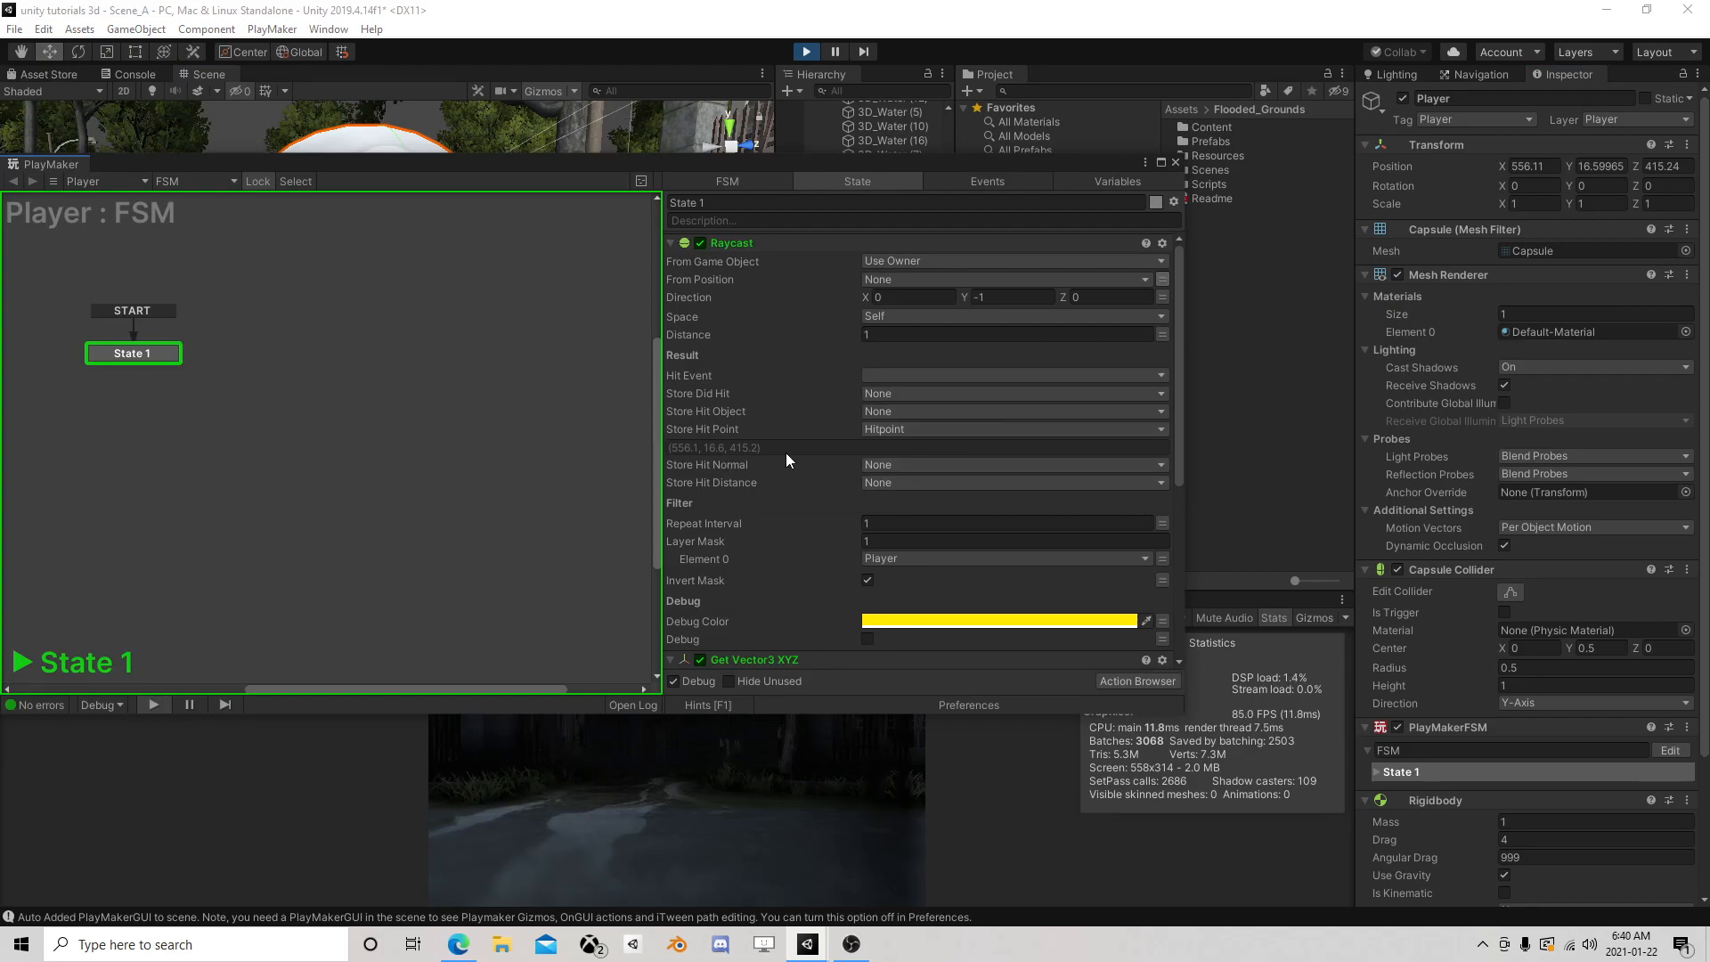
{"action": "scroll", "coordinate": [741, 461], "scroll_direction": "down", "scroll_amount": 5}
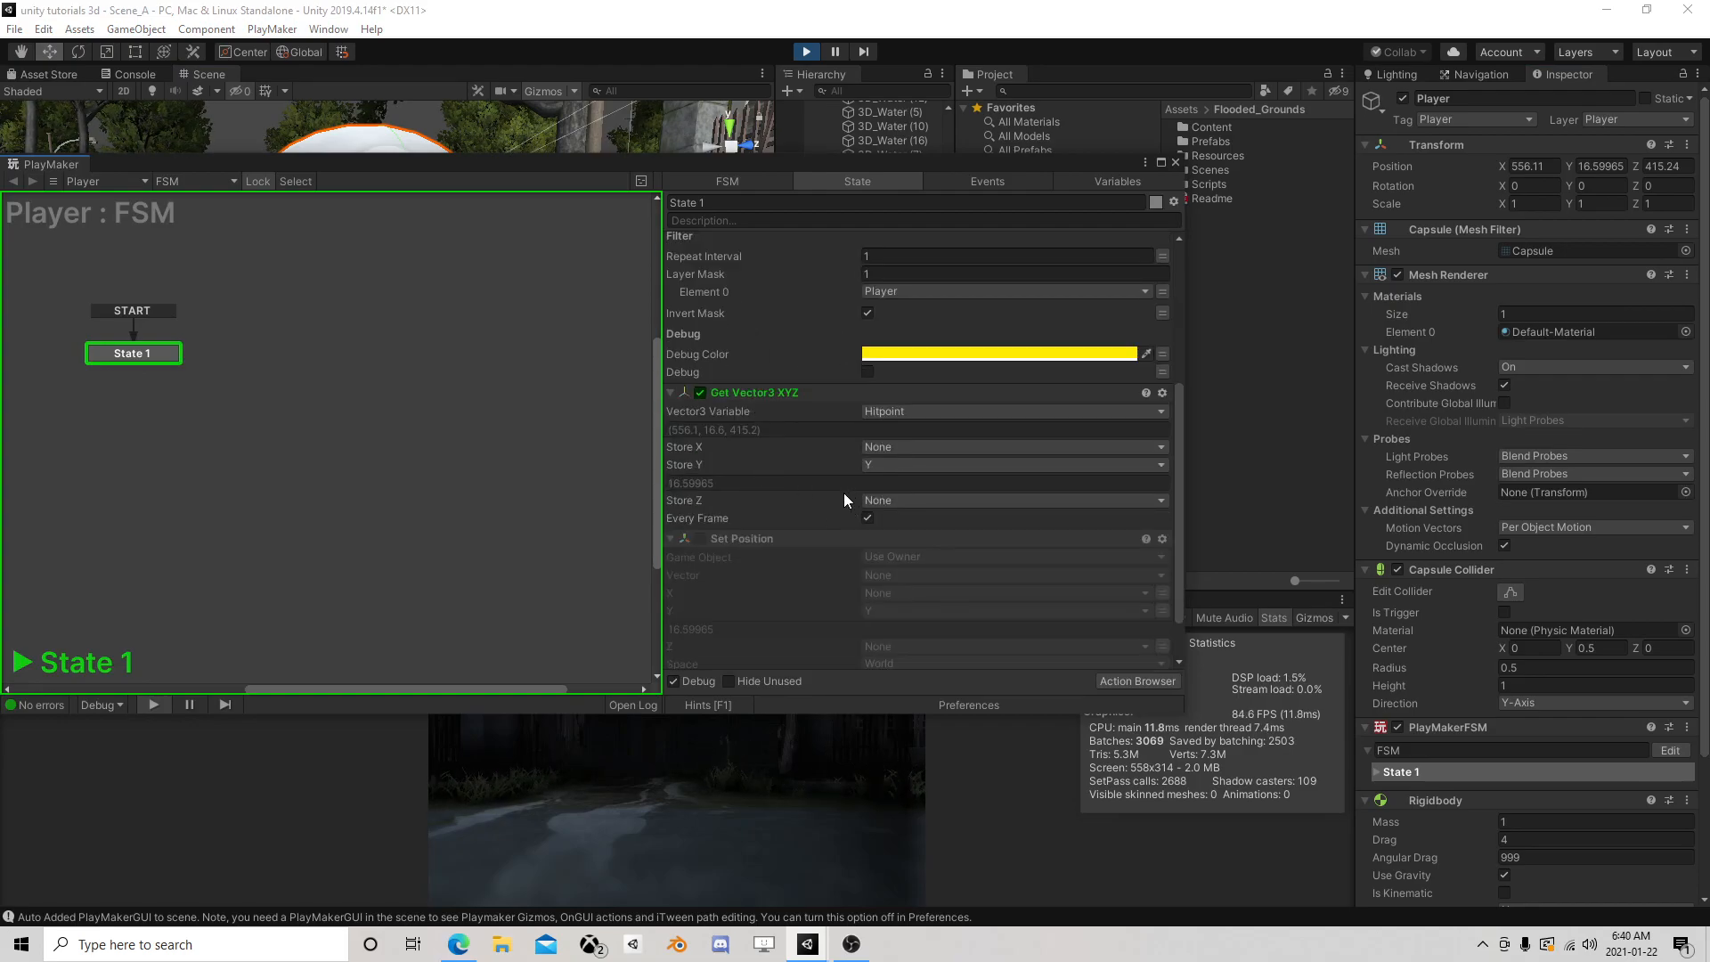
{"action": "scroll", "coordinate": [951, 501], "scroll_direction": "down", "scroll_amount": 1}
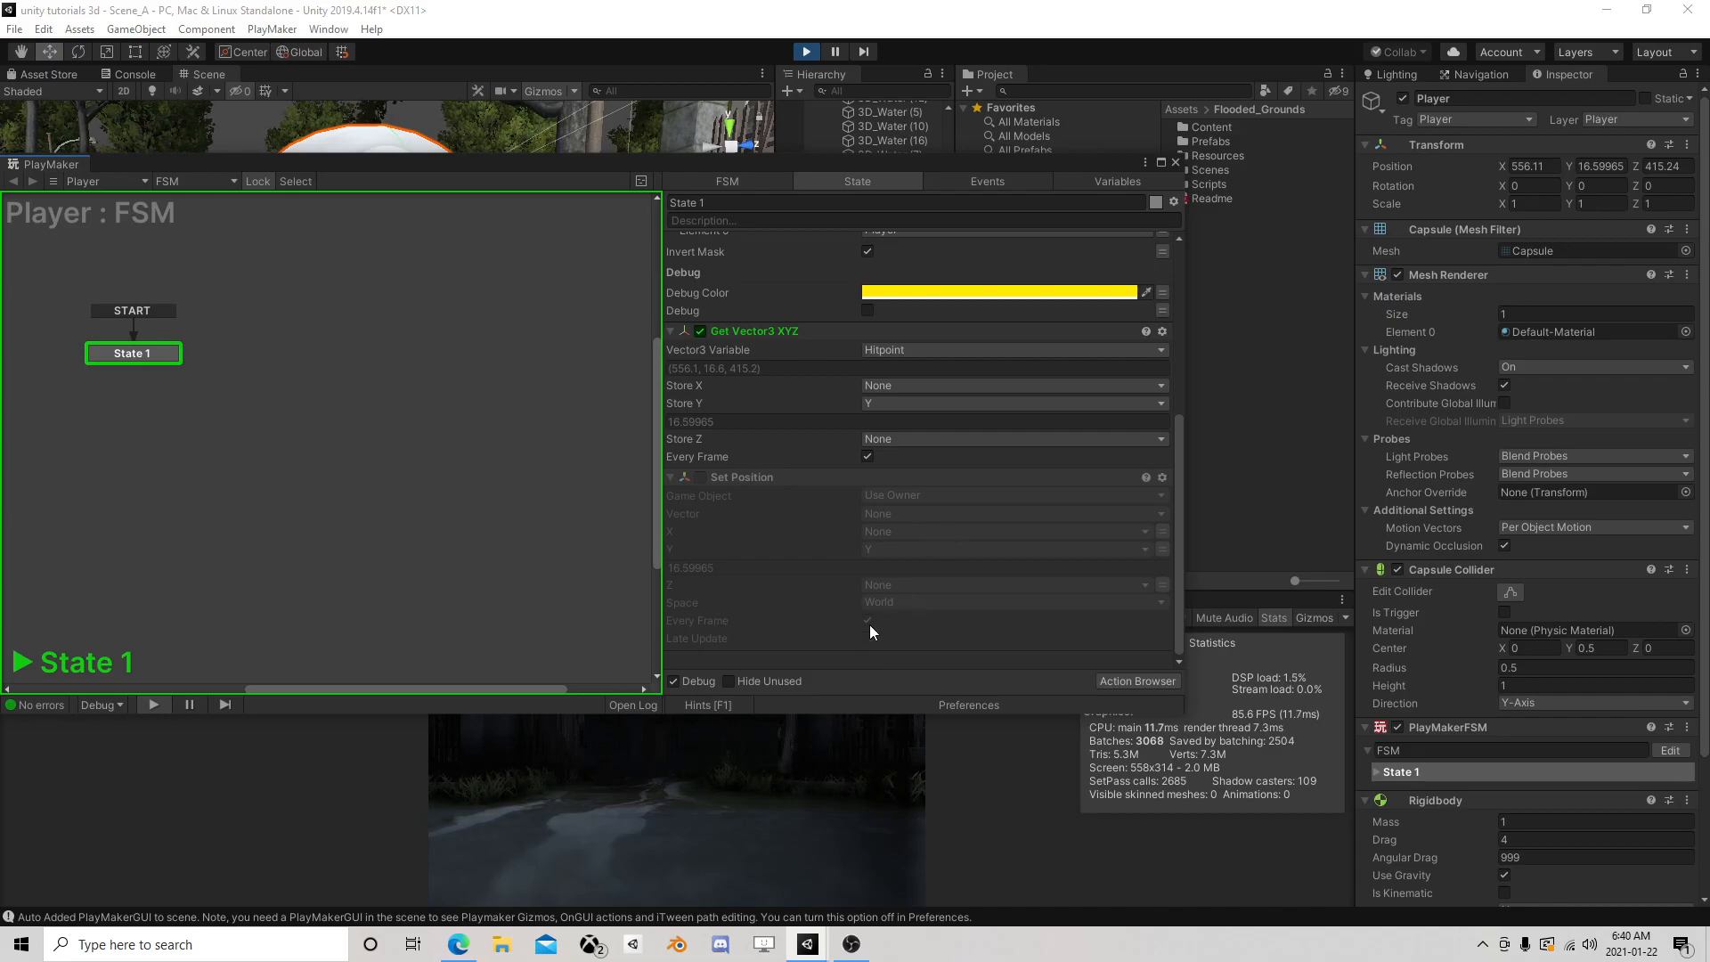
Try enabling the Set Position action while the scene plays, and stop play mode
{"action": "left_click", "coordinate": [704, 479]}
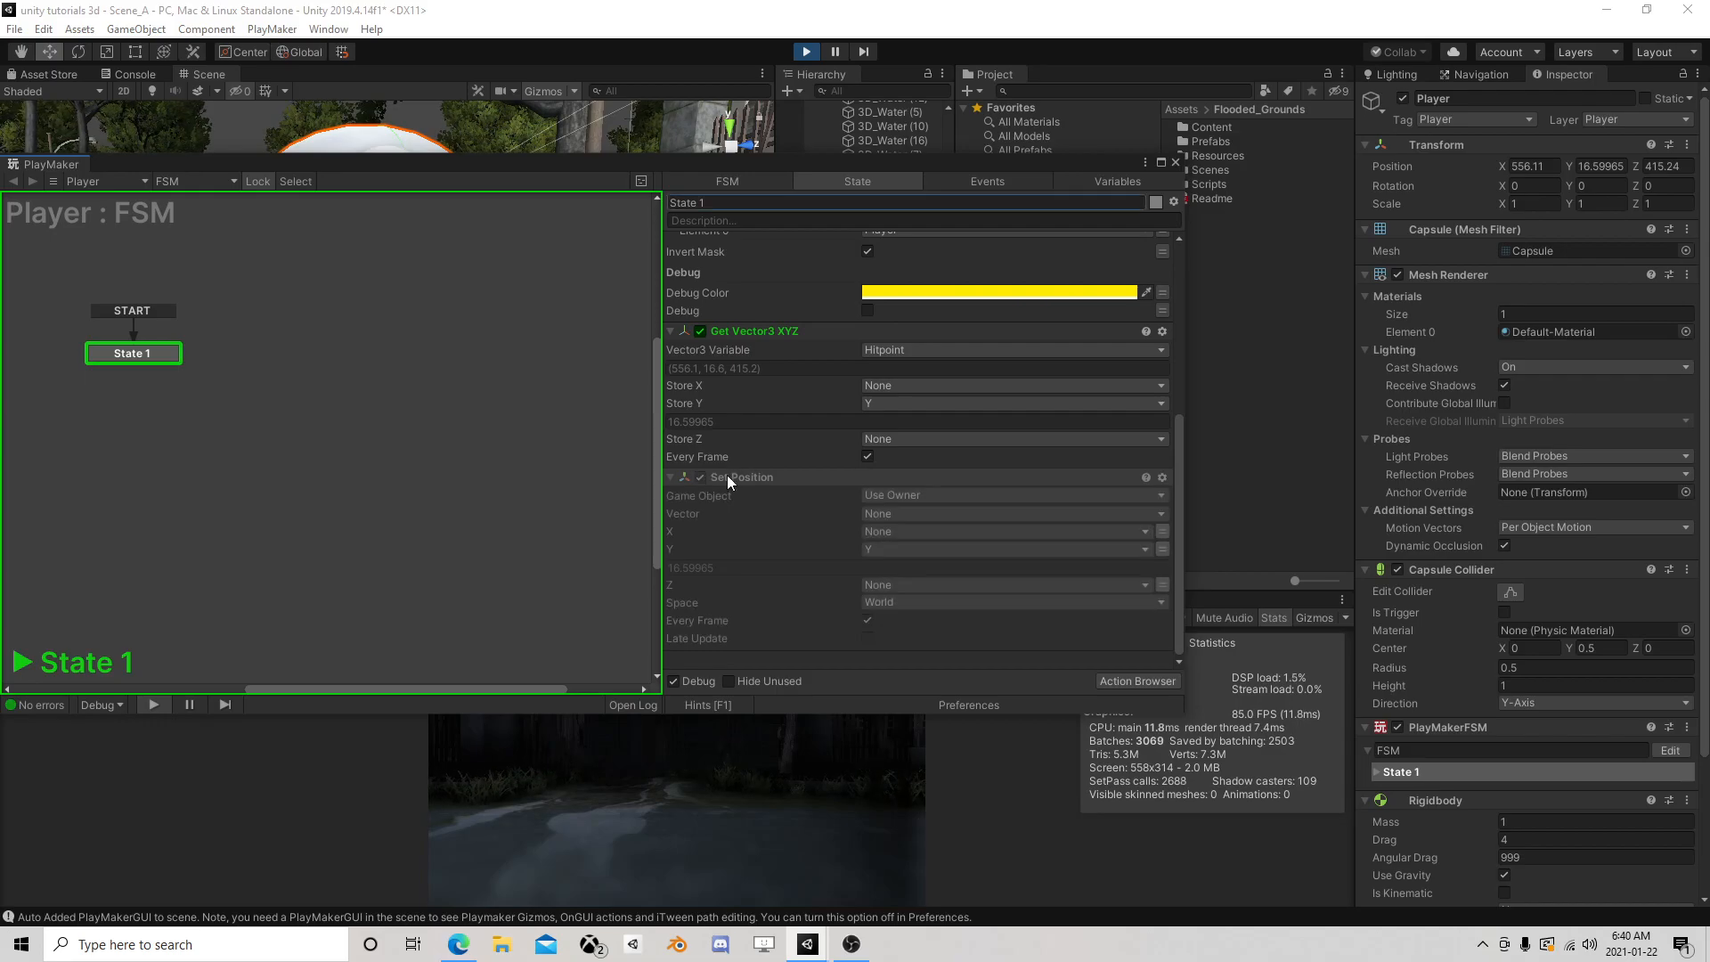
{"action": "left_click", "coordinate": [1176, 164]}
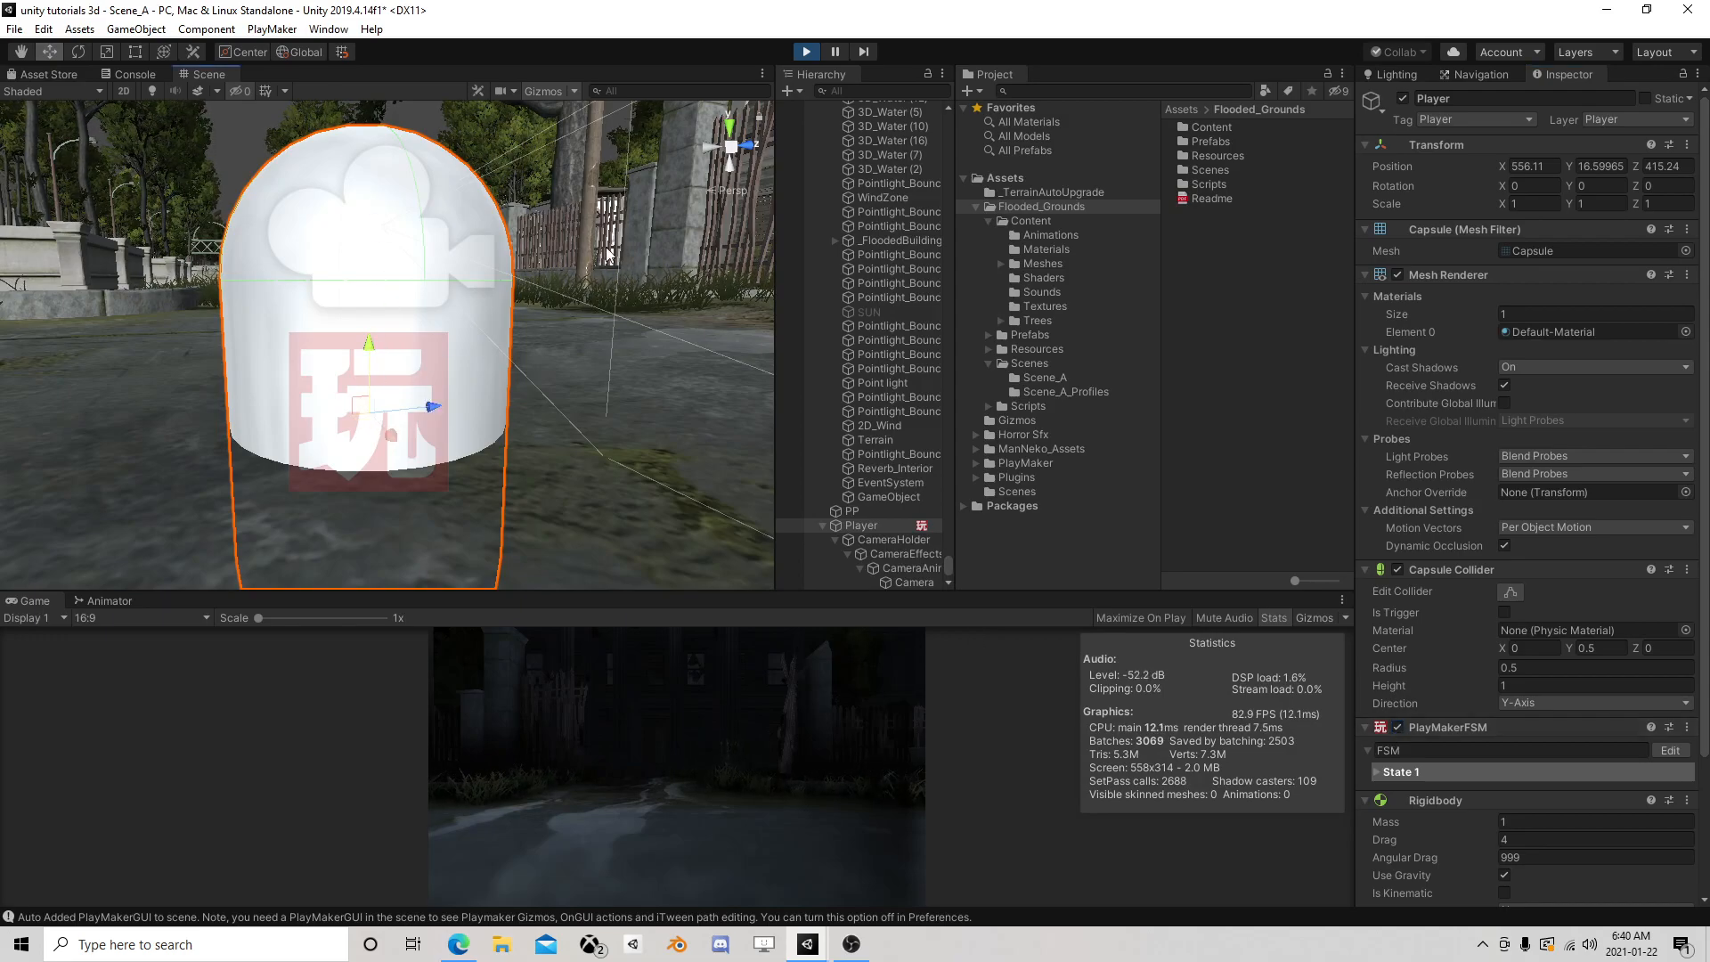
{"action": "left_click", "coordinate": [806, 55]}
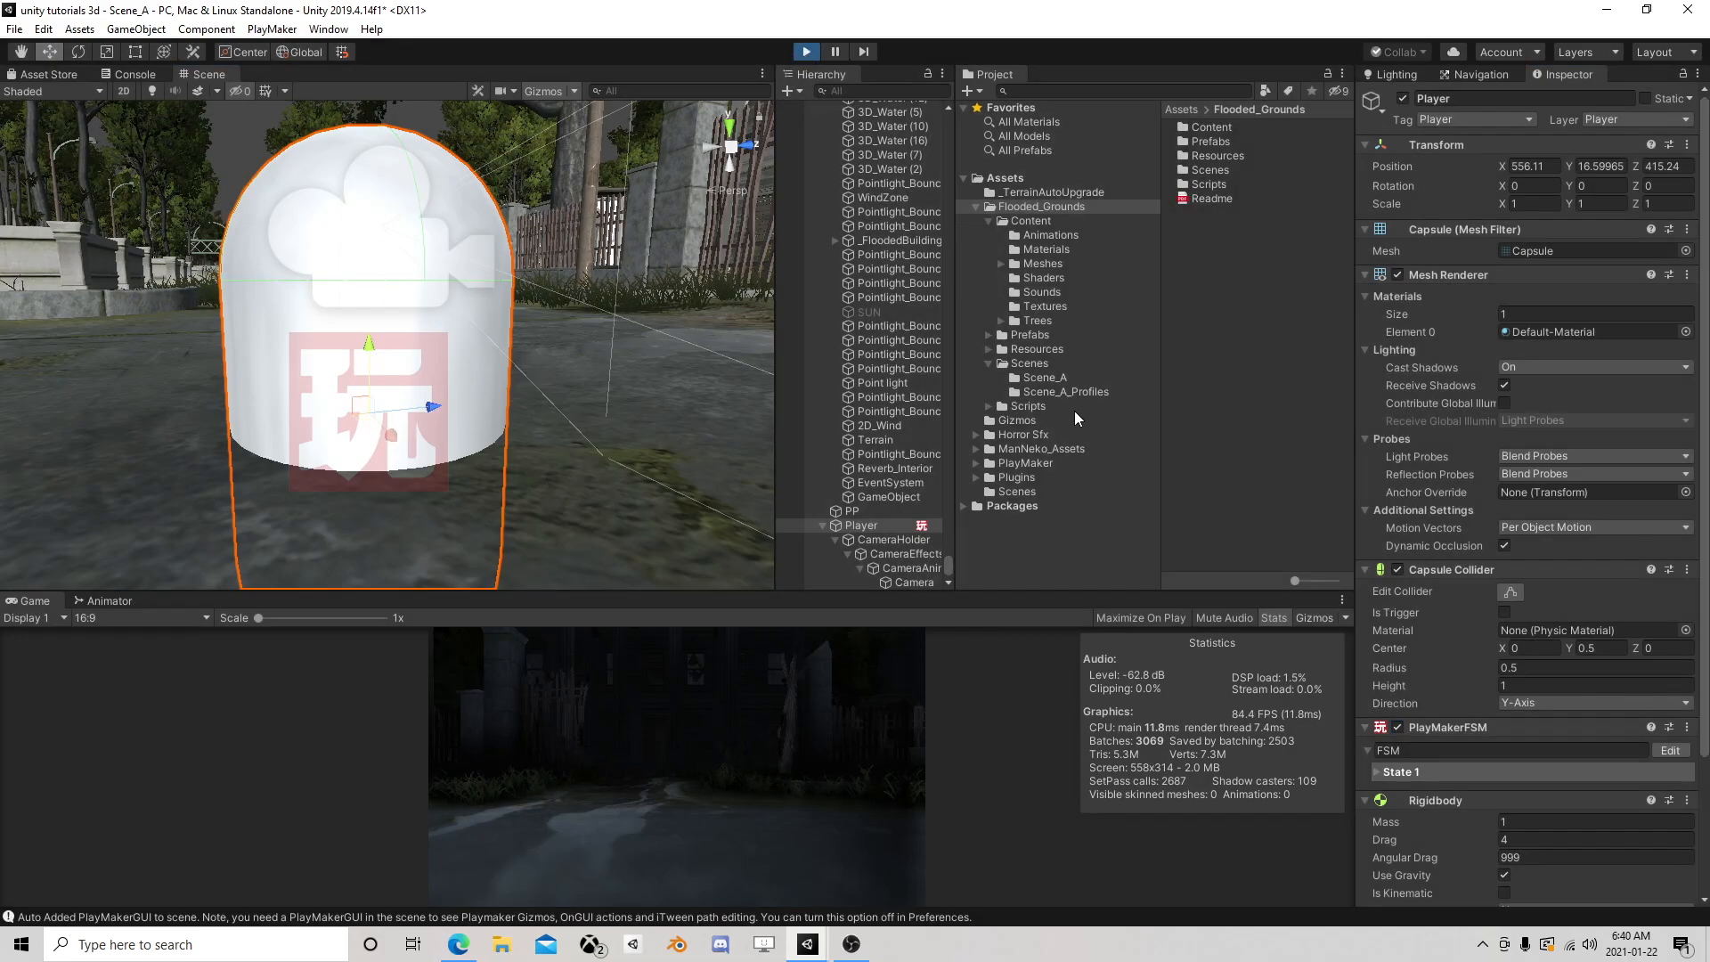
{"action": "right_click", "coordinate": [868, 525]}
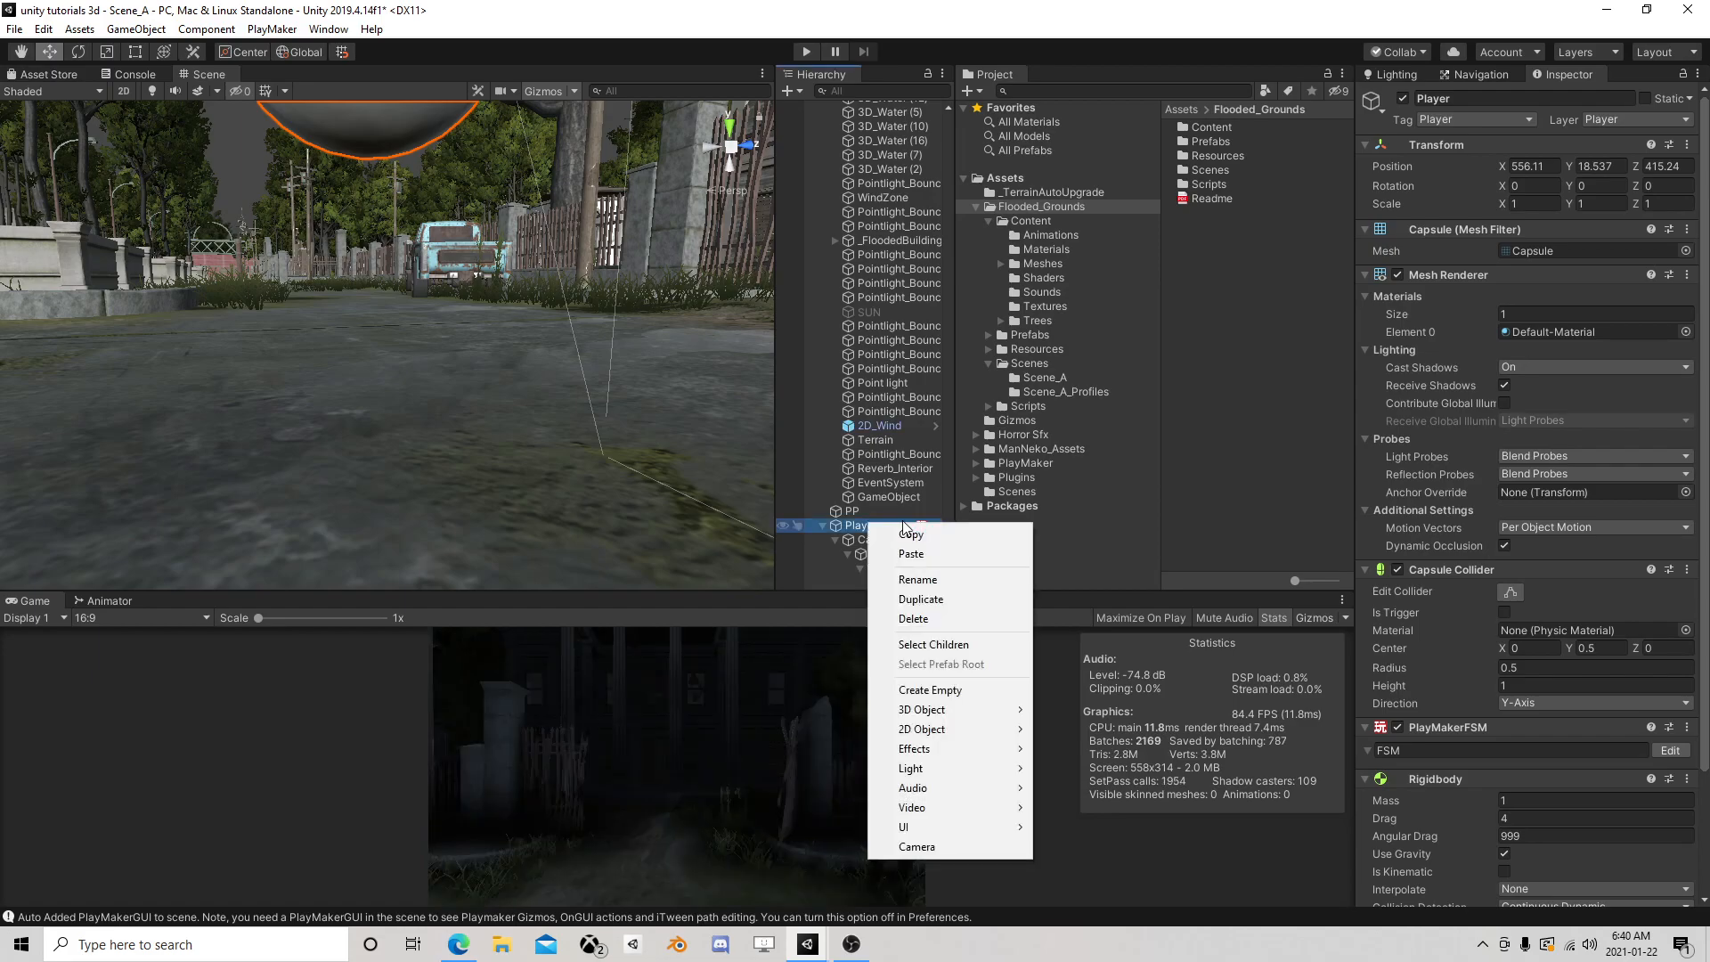
{"action": "left_click", "coordinate": [853, 568]}
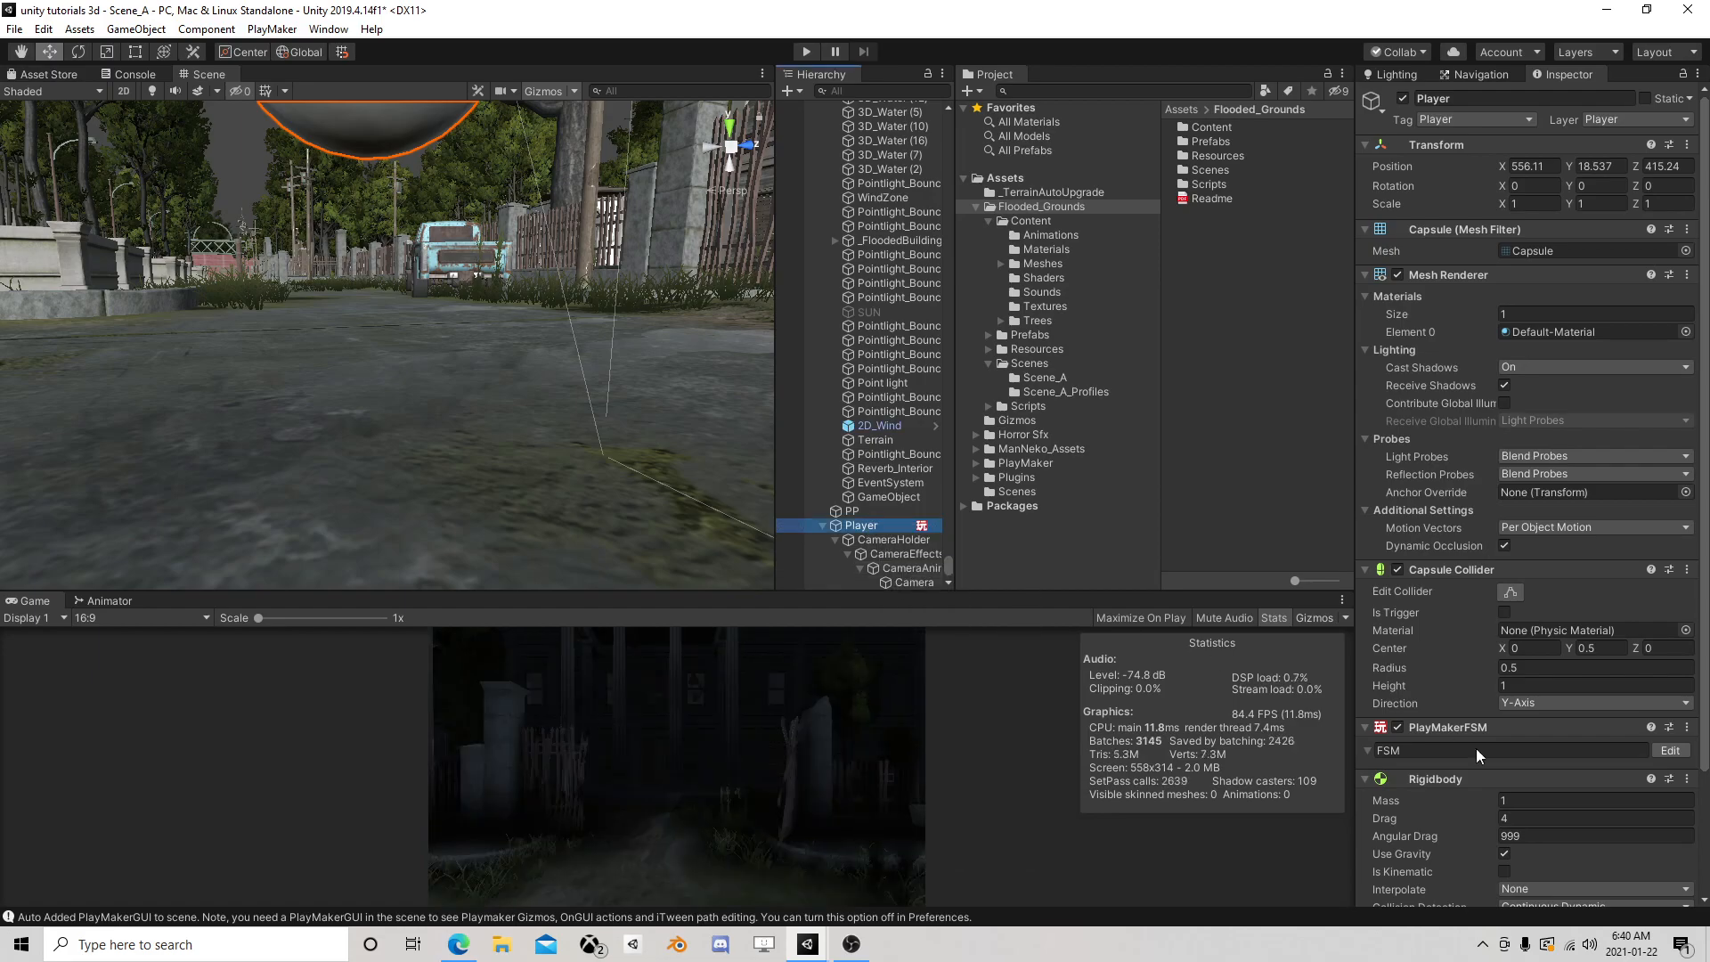
Give the player's Raycast action a From Position of X 0, Y -1, Z 0
{"action": "left_click", "coordinate": [1670, 750]}
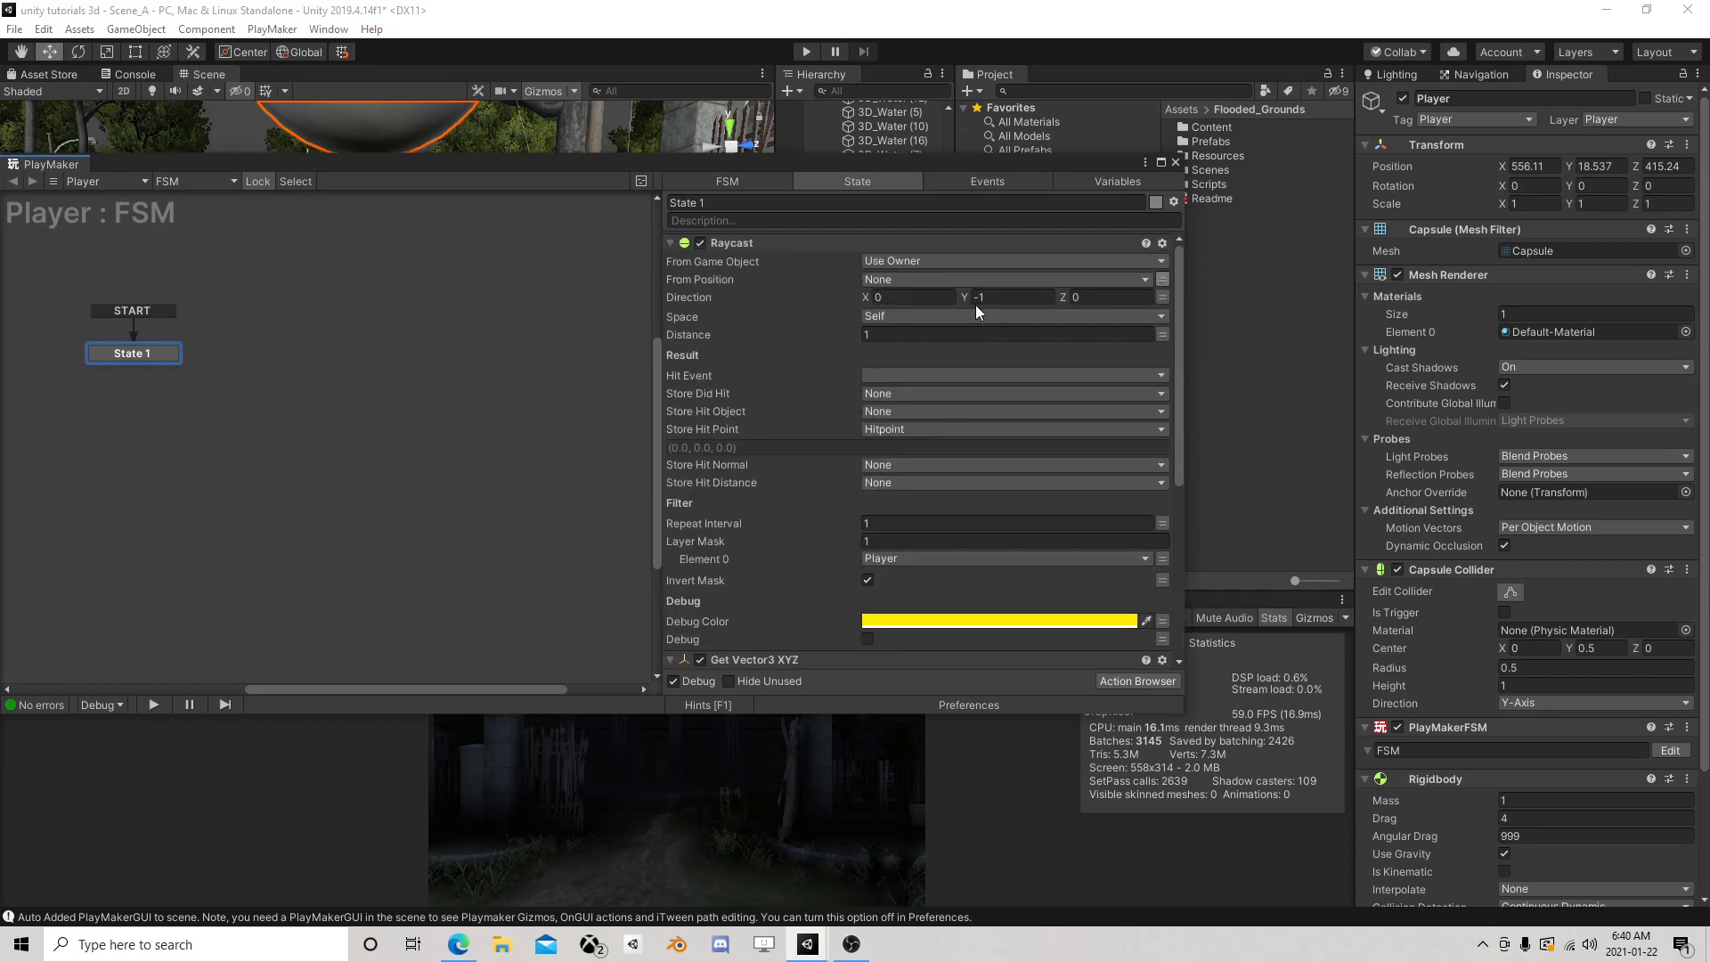
{"action": "left_click", "coordinate": [1162, 279]}
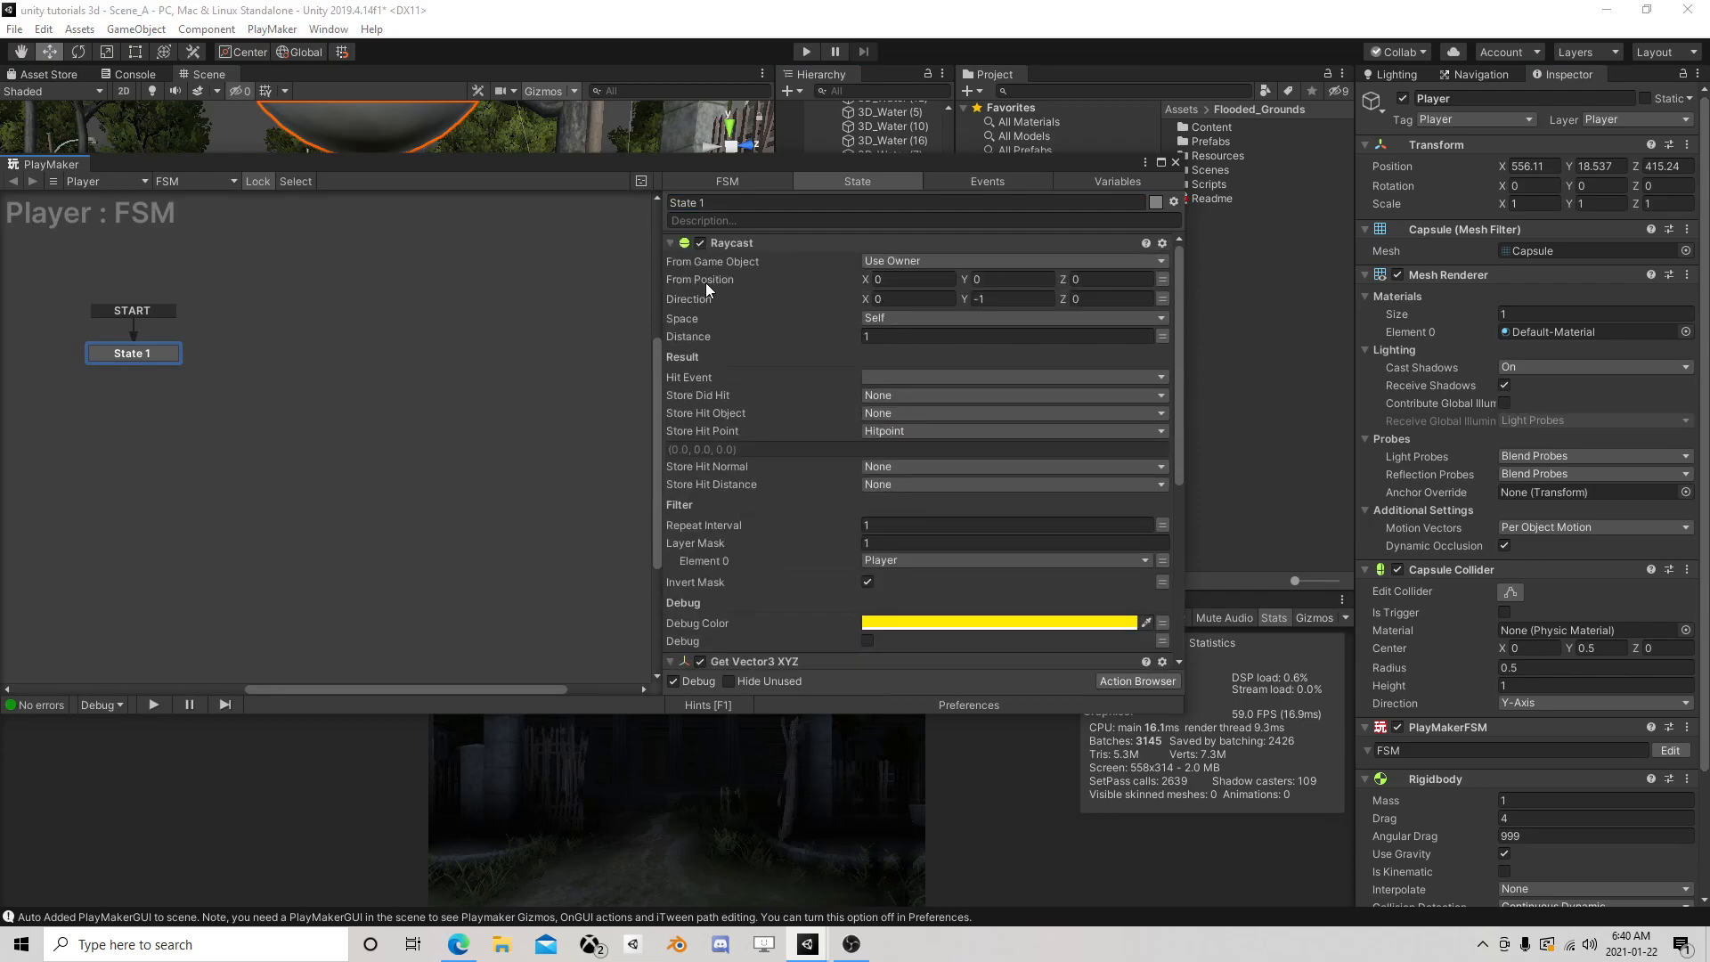
{"action": "left_click", "coordinate": [980, 279]}
{"action": "type", "text": "-1"}
{"action": "left_click", "coordinate": [1175, 162]}
Play the scene, check the runtime values of the player's State 1 actions, and stop play mode
{"action": "left_click", "coordinate": [800, 52]}
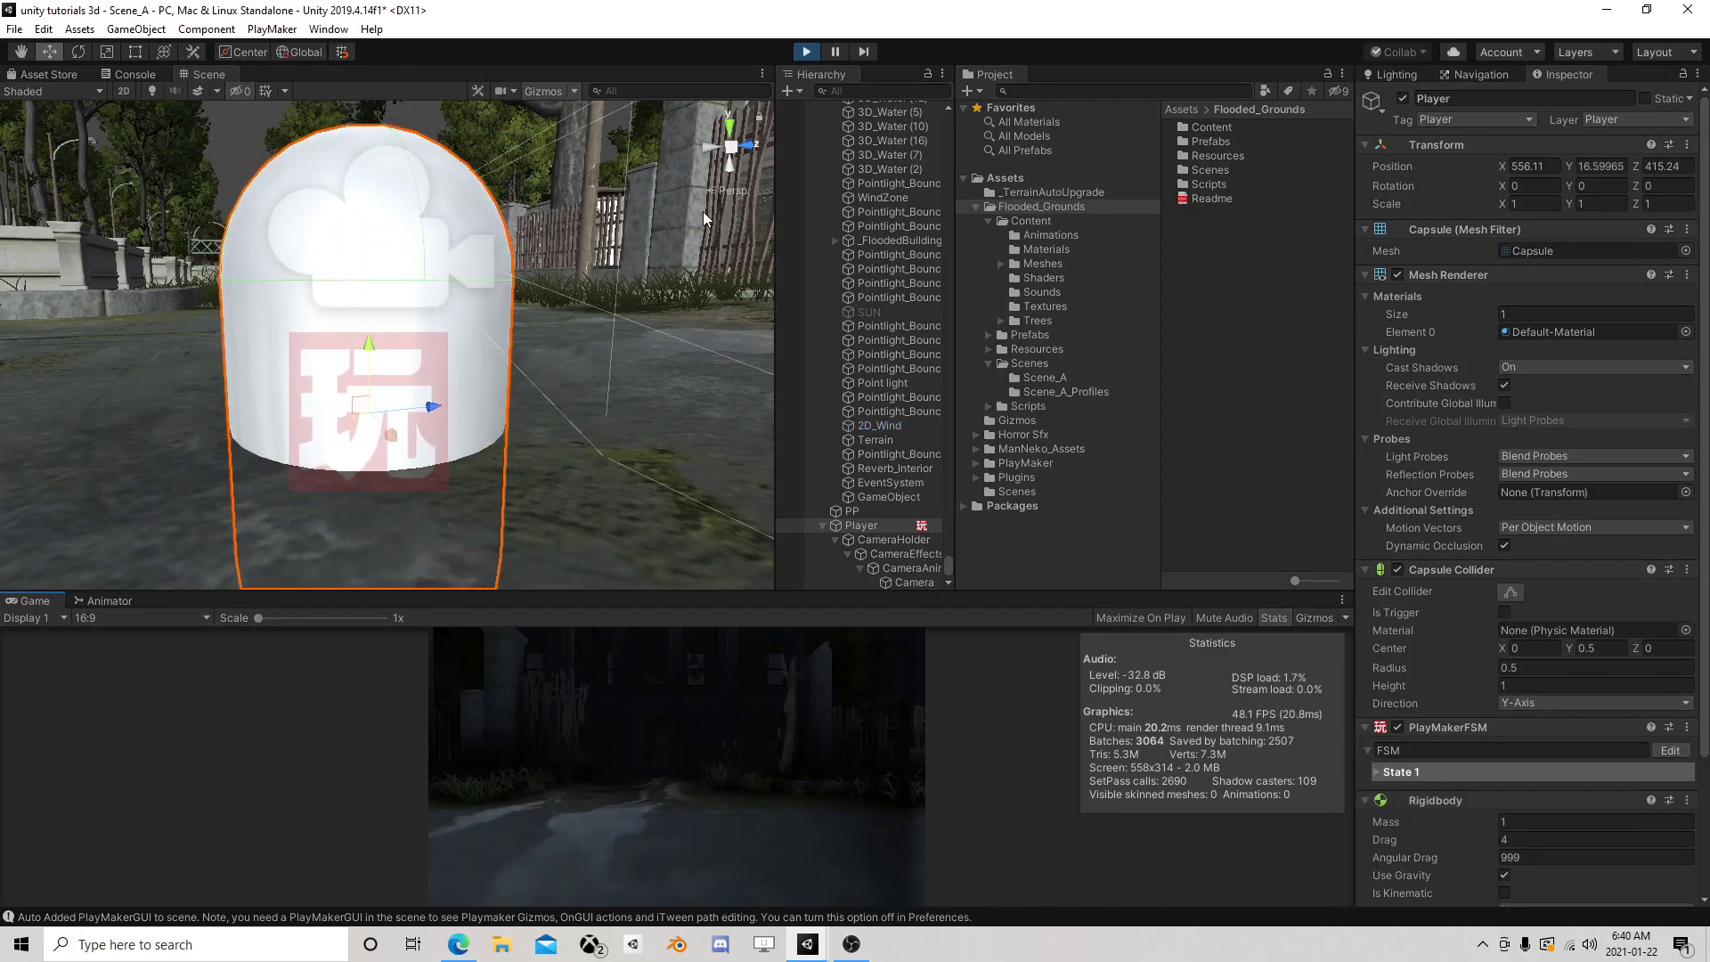
{"action": "left_click", "coordinate": [1670, 750]}
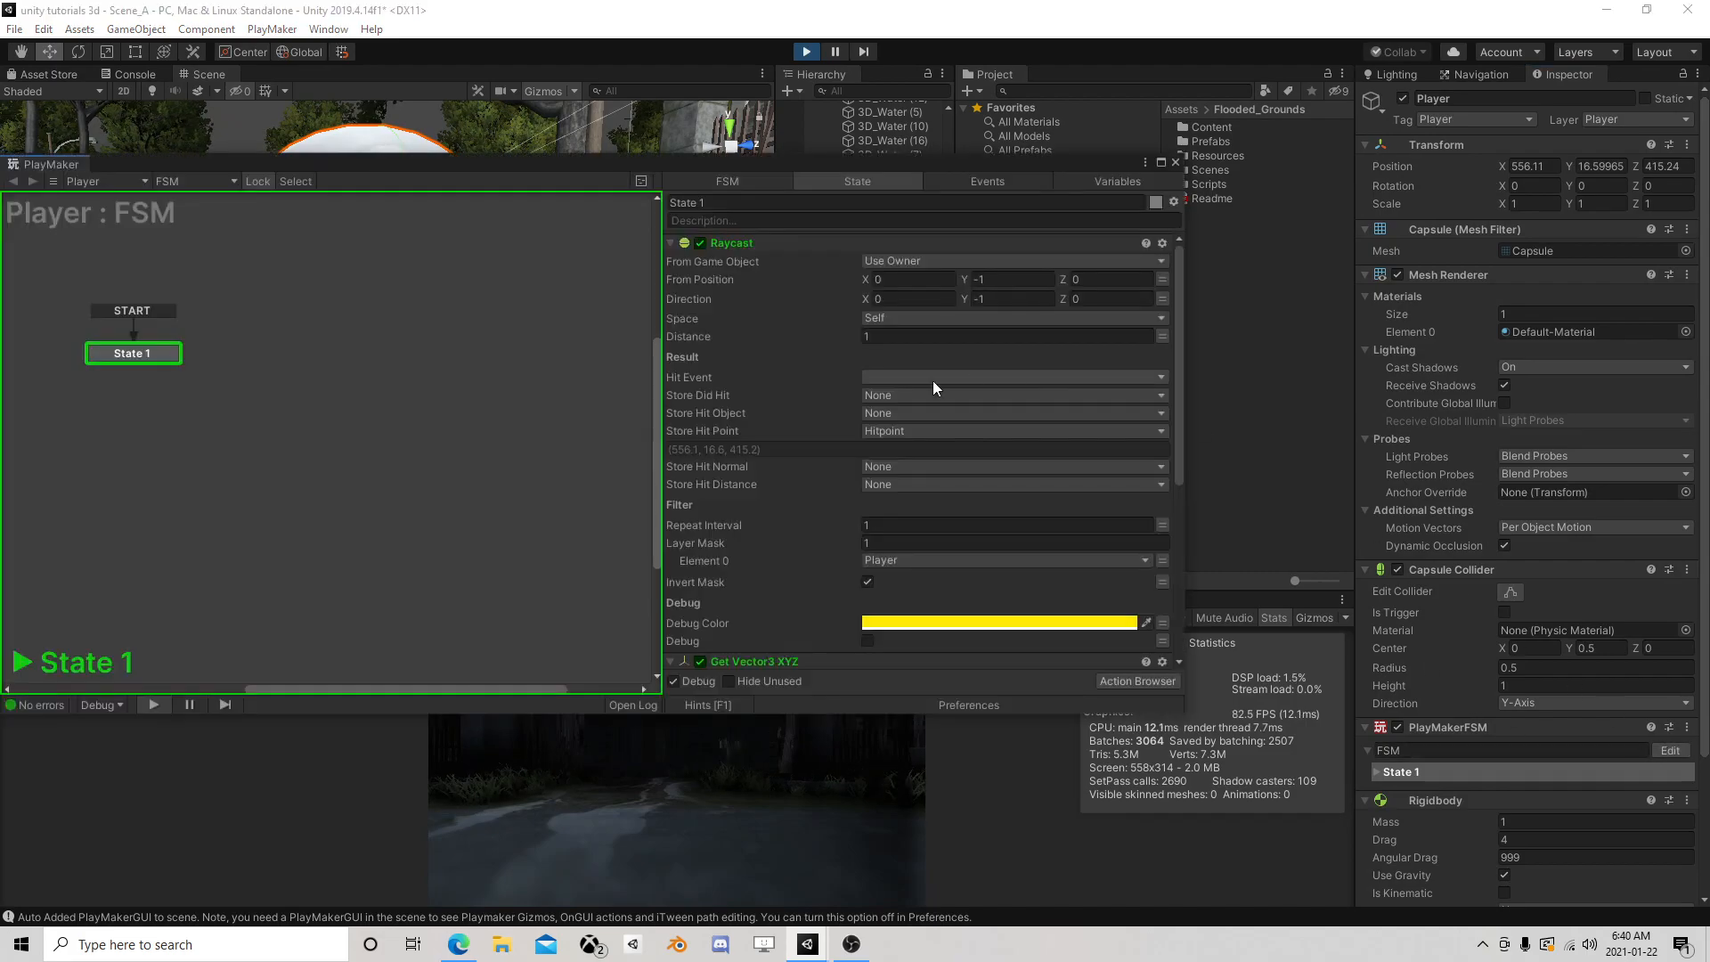
{"action": "scroll", "coordinate": [891, 410], "scroll_direction": "down", "scroll_amount": 5}
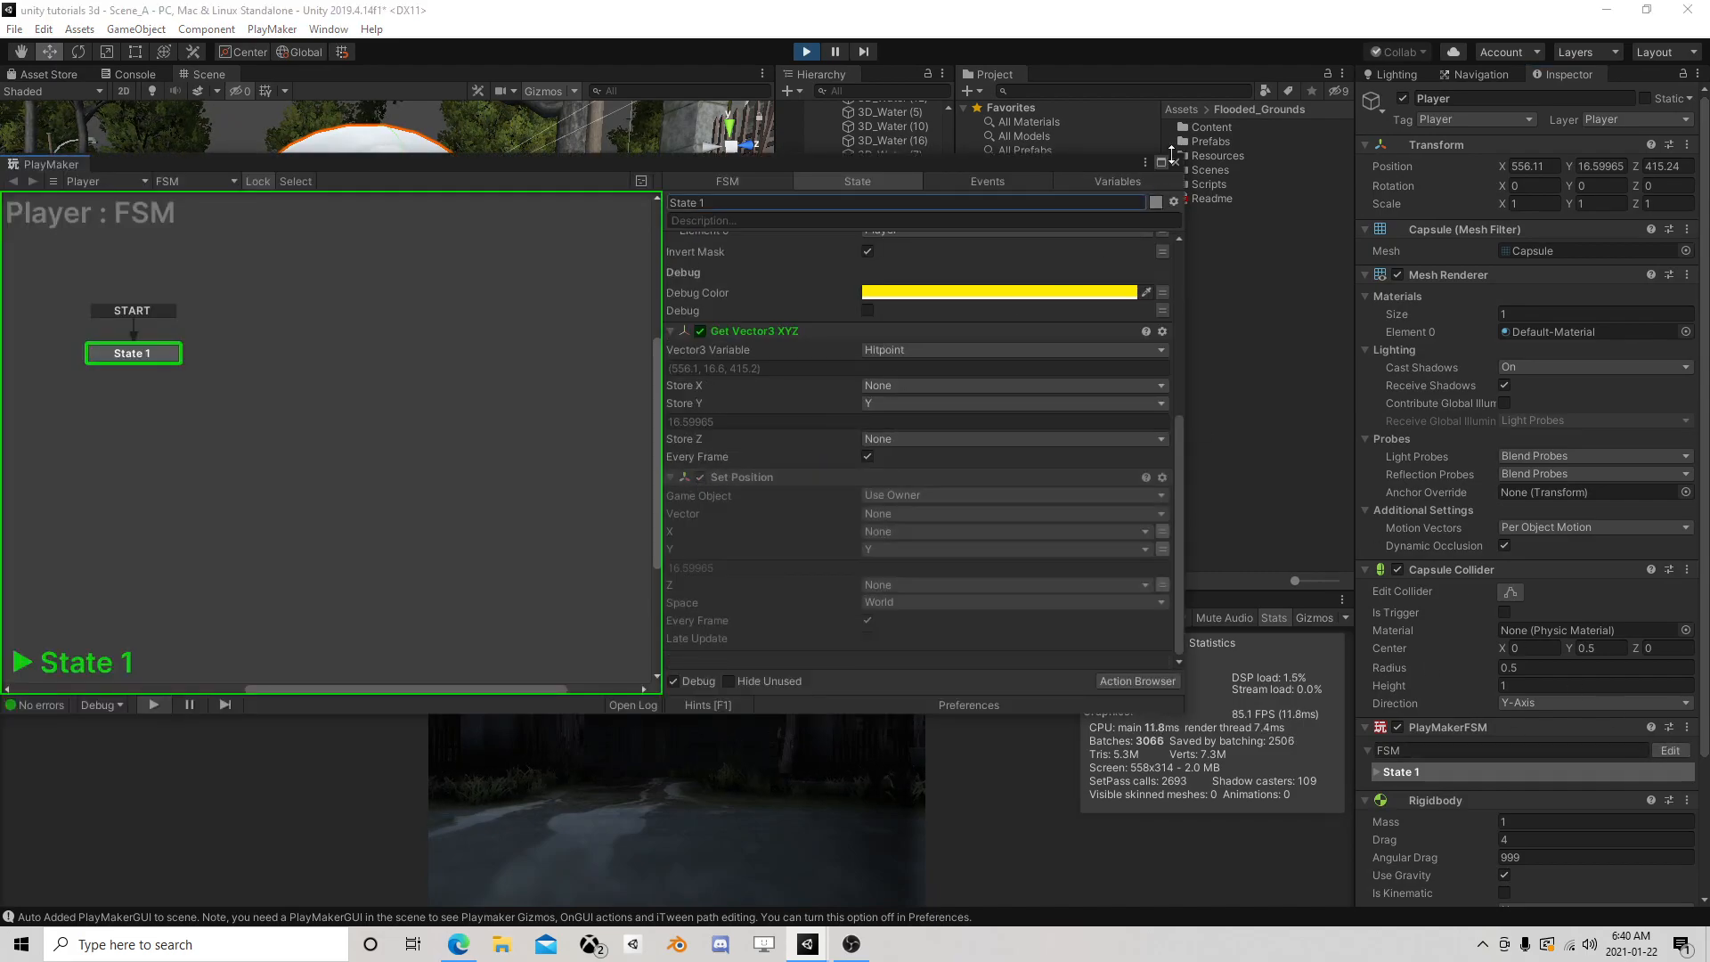
{"action": "left_click", "coordinate": [1176, 161]}
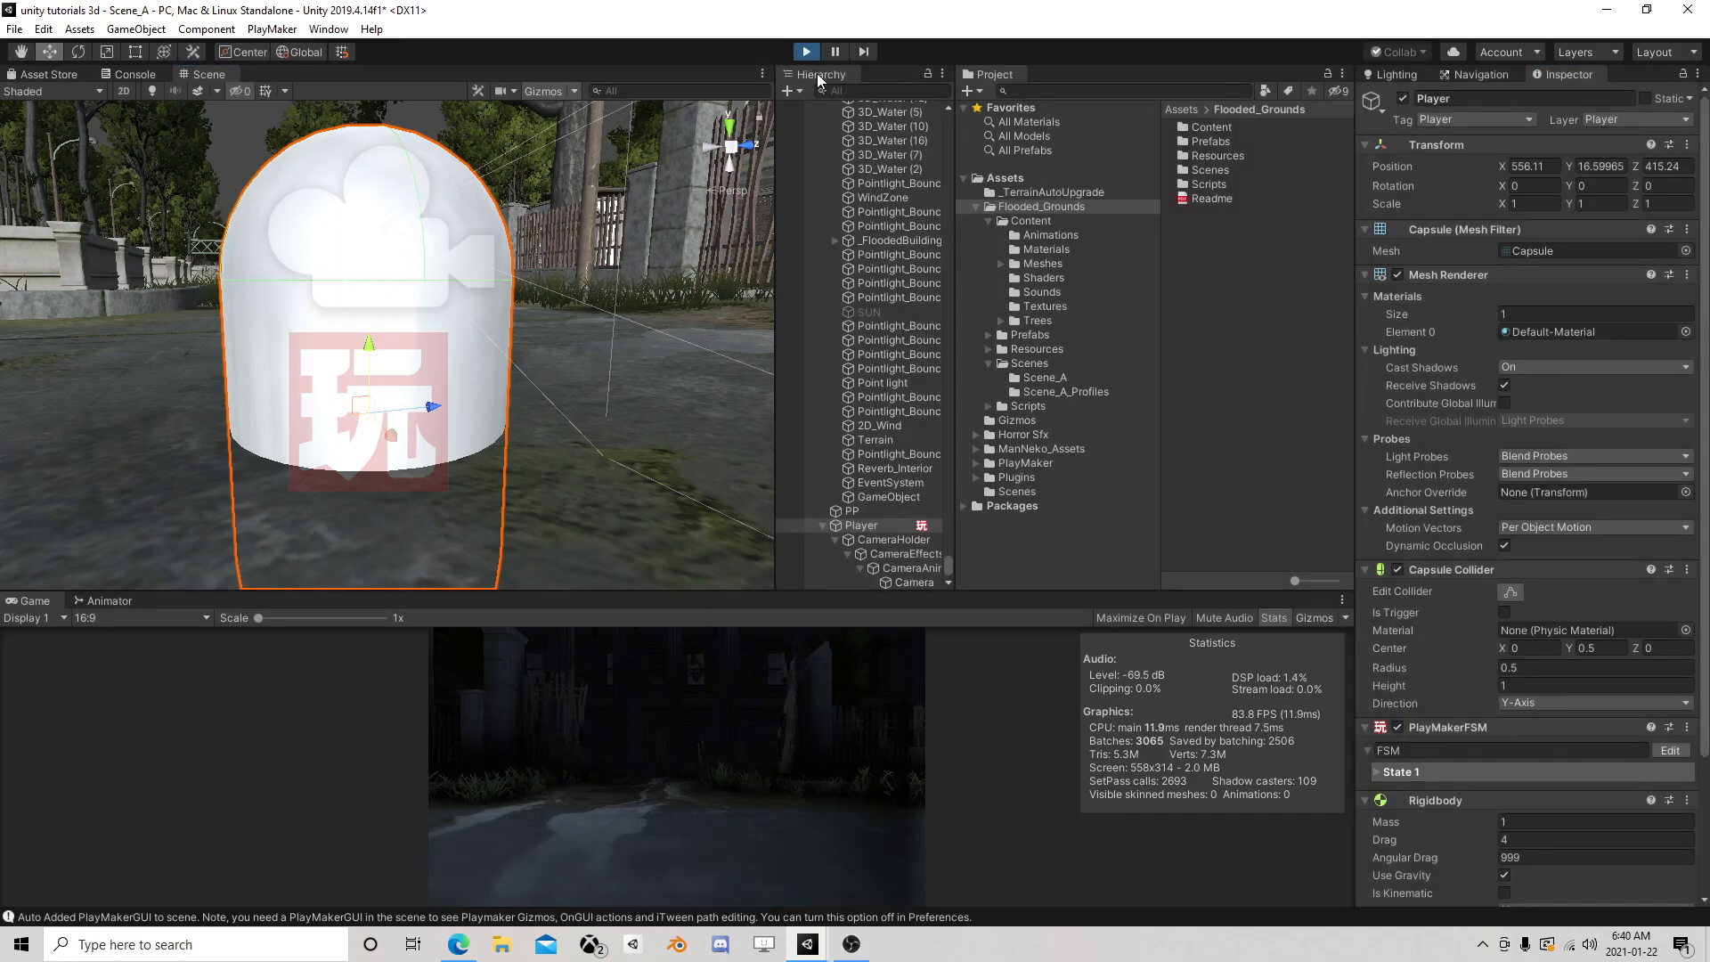
{"action": "left_click", "coordinate": [806, 52]}
Re-enable the player's Set Position action and switch the Raycast's From Position back to an unassigned variable
{"action": "left_click", "coordinate": [1670, 751]}
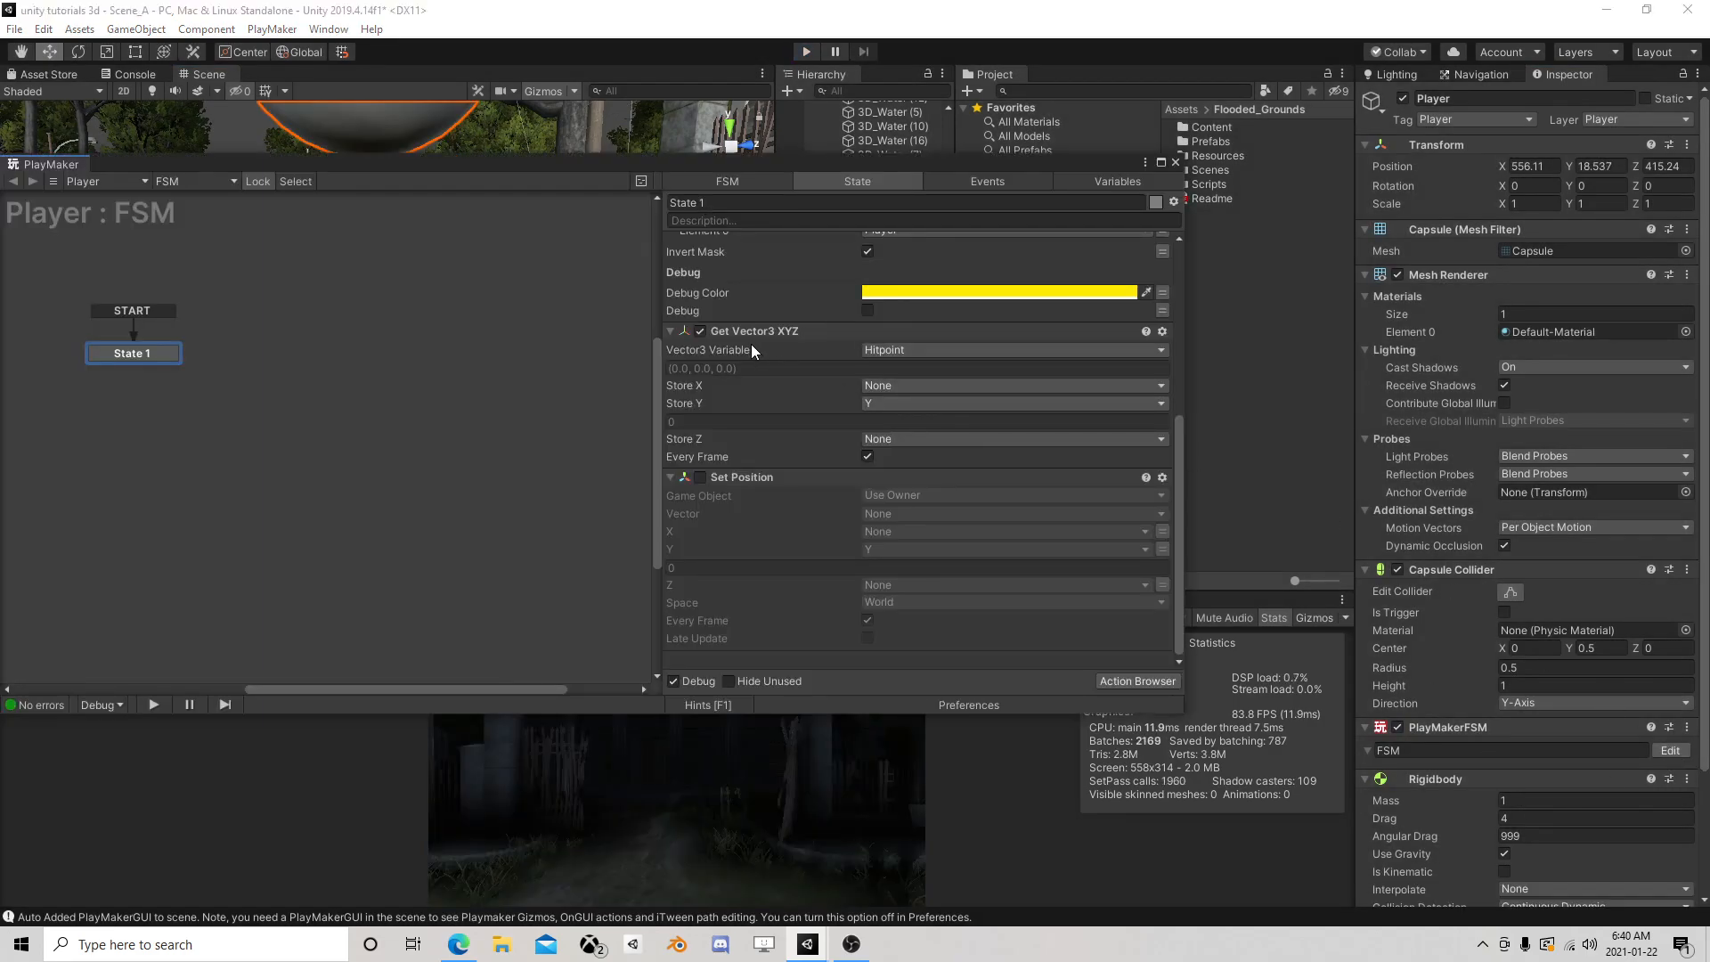
{"action": "left_click", "coordinate": [700, 479]}
{"action": "scroll", "coordinate": [896, 561], "scroll_direction": "up", "scroll_amount": 6}
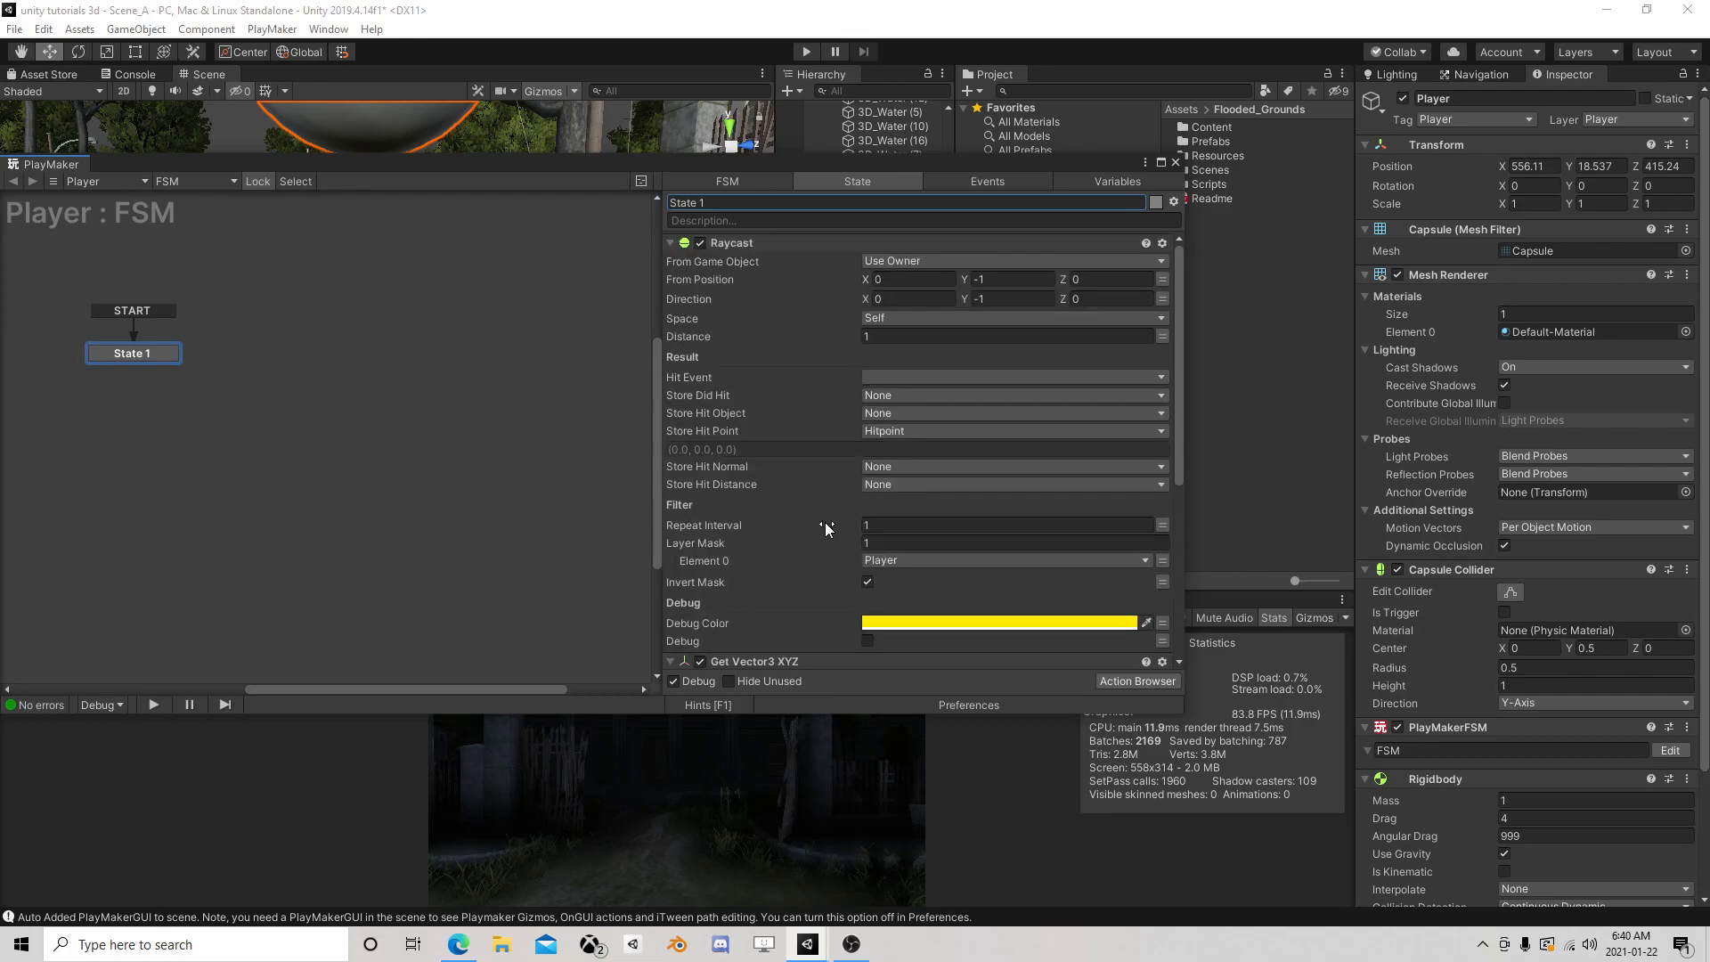
{"action": "left_click", "coordinate": [1162, 278]}
{"action": "scroll", "coordinate": [939, 563], "scroll_direction": "down", "scroll_amount": 6}
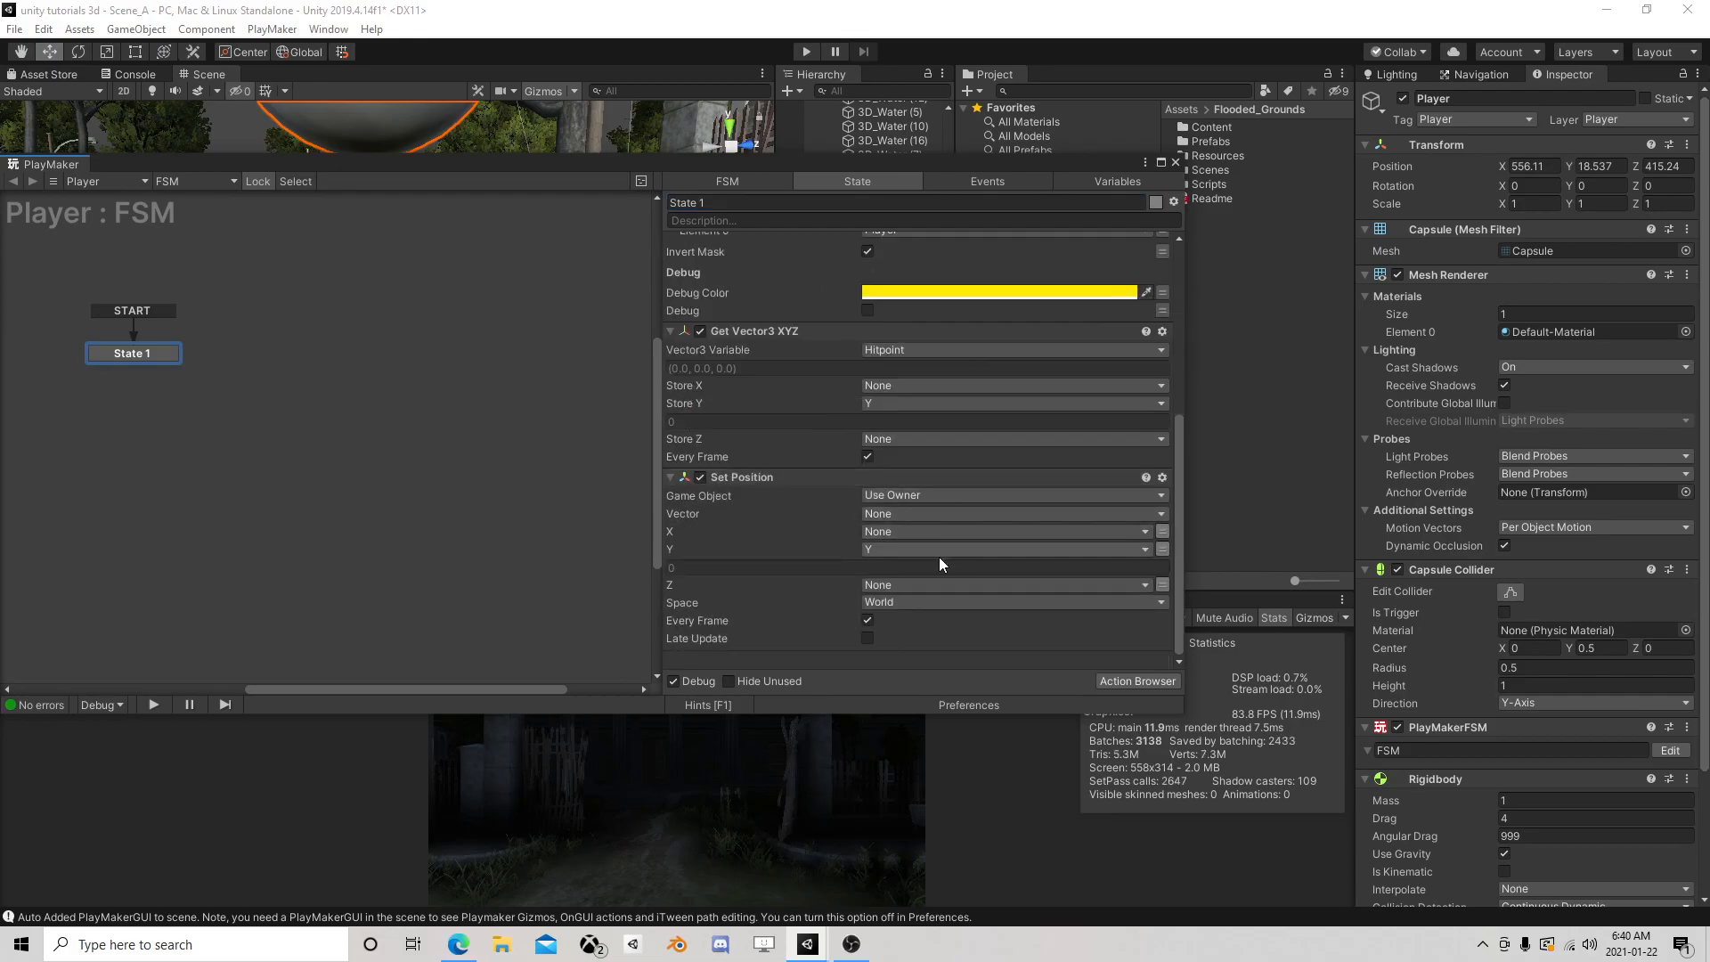
Add a Float Add action to State 1 and place it between Get Vector3 XYZ and Set Position
{"action": "left_click", "coordinate": [1136, 682]}
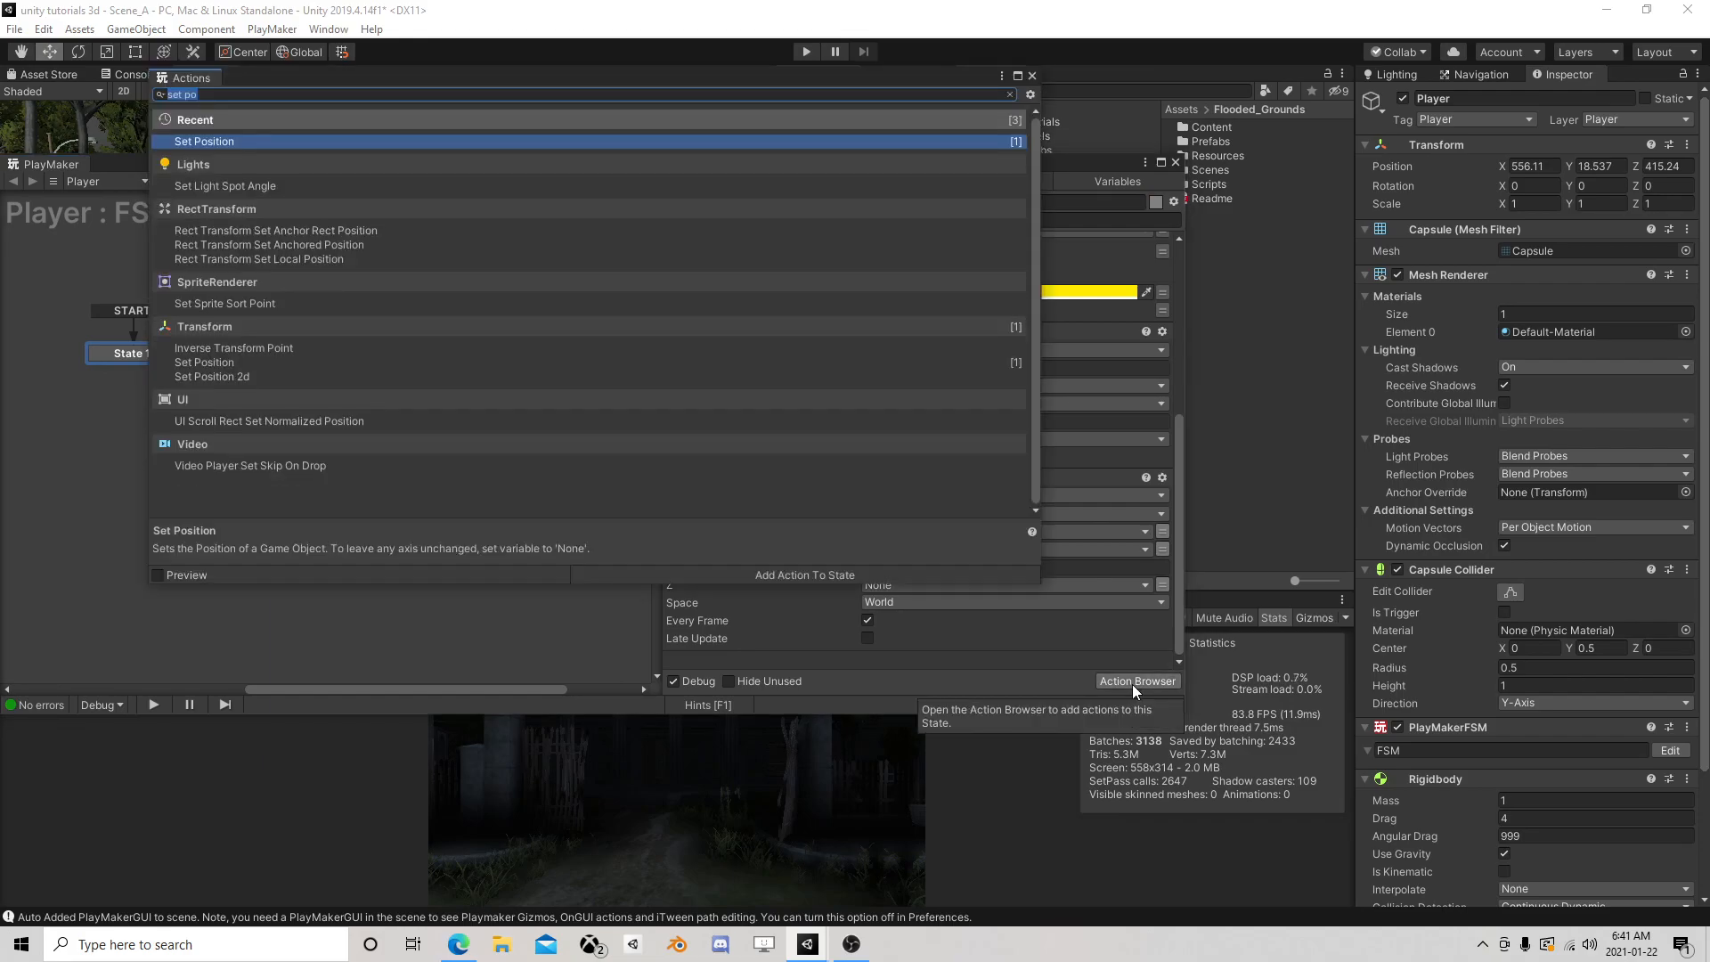
{"action": "type", "text": "float add"}
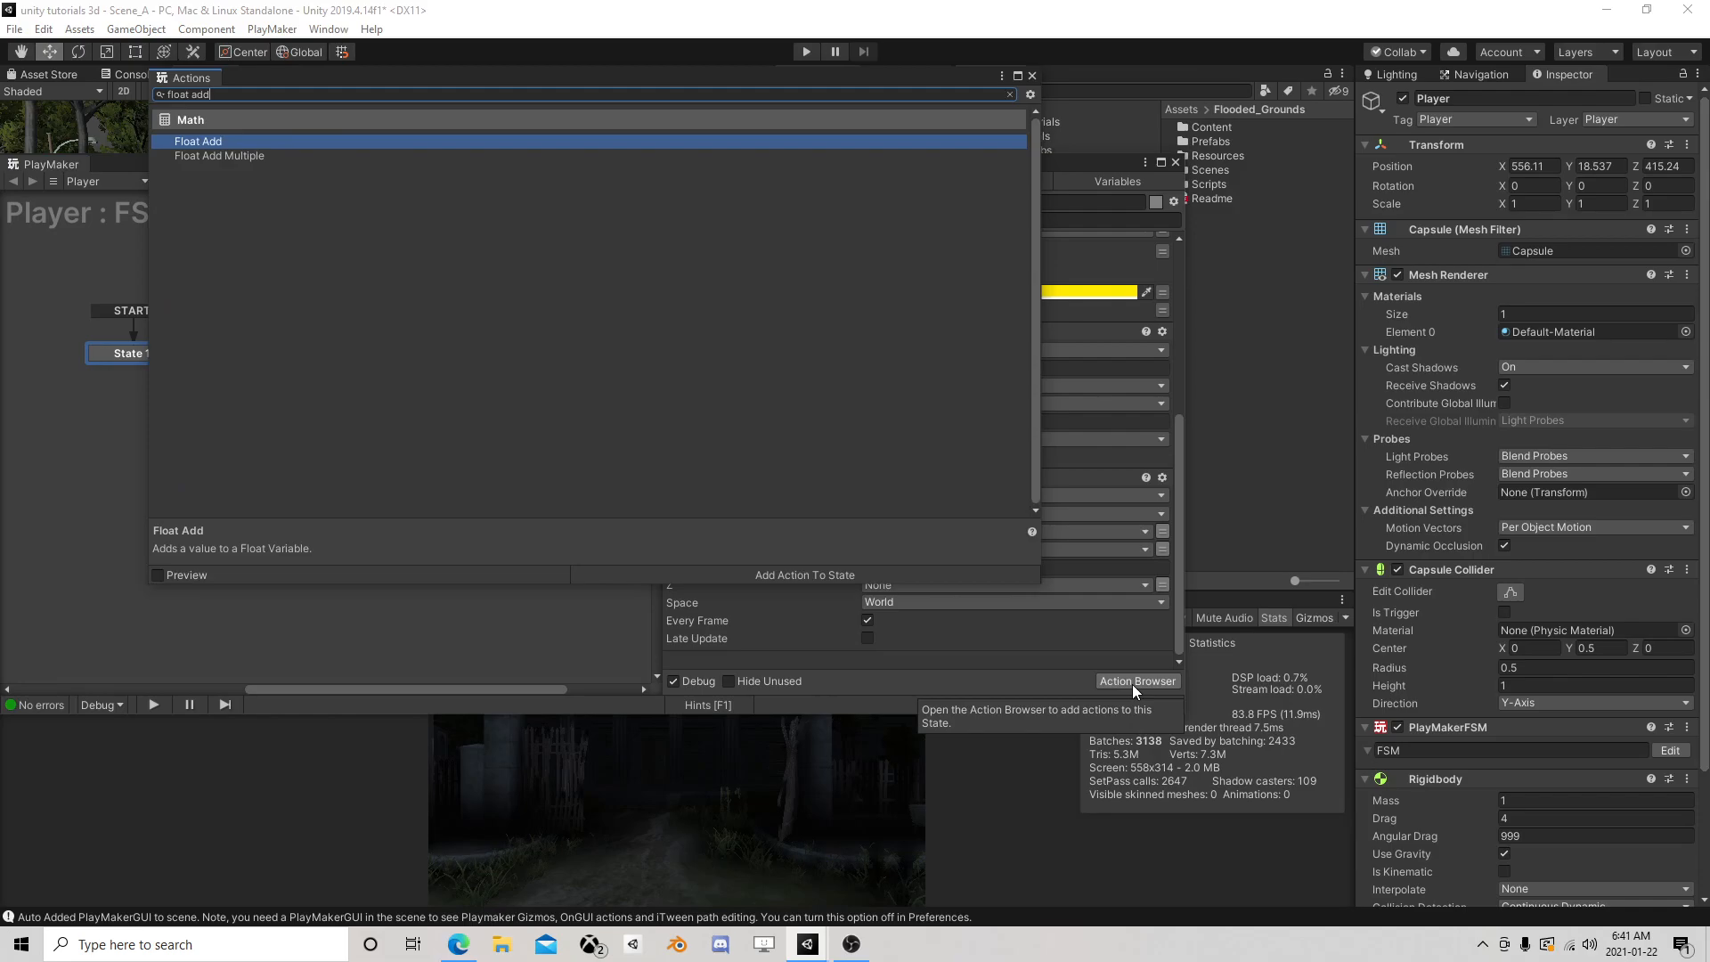
{"action": "double_click", "coordinate": [223, 140]}
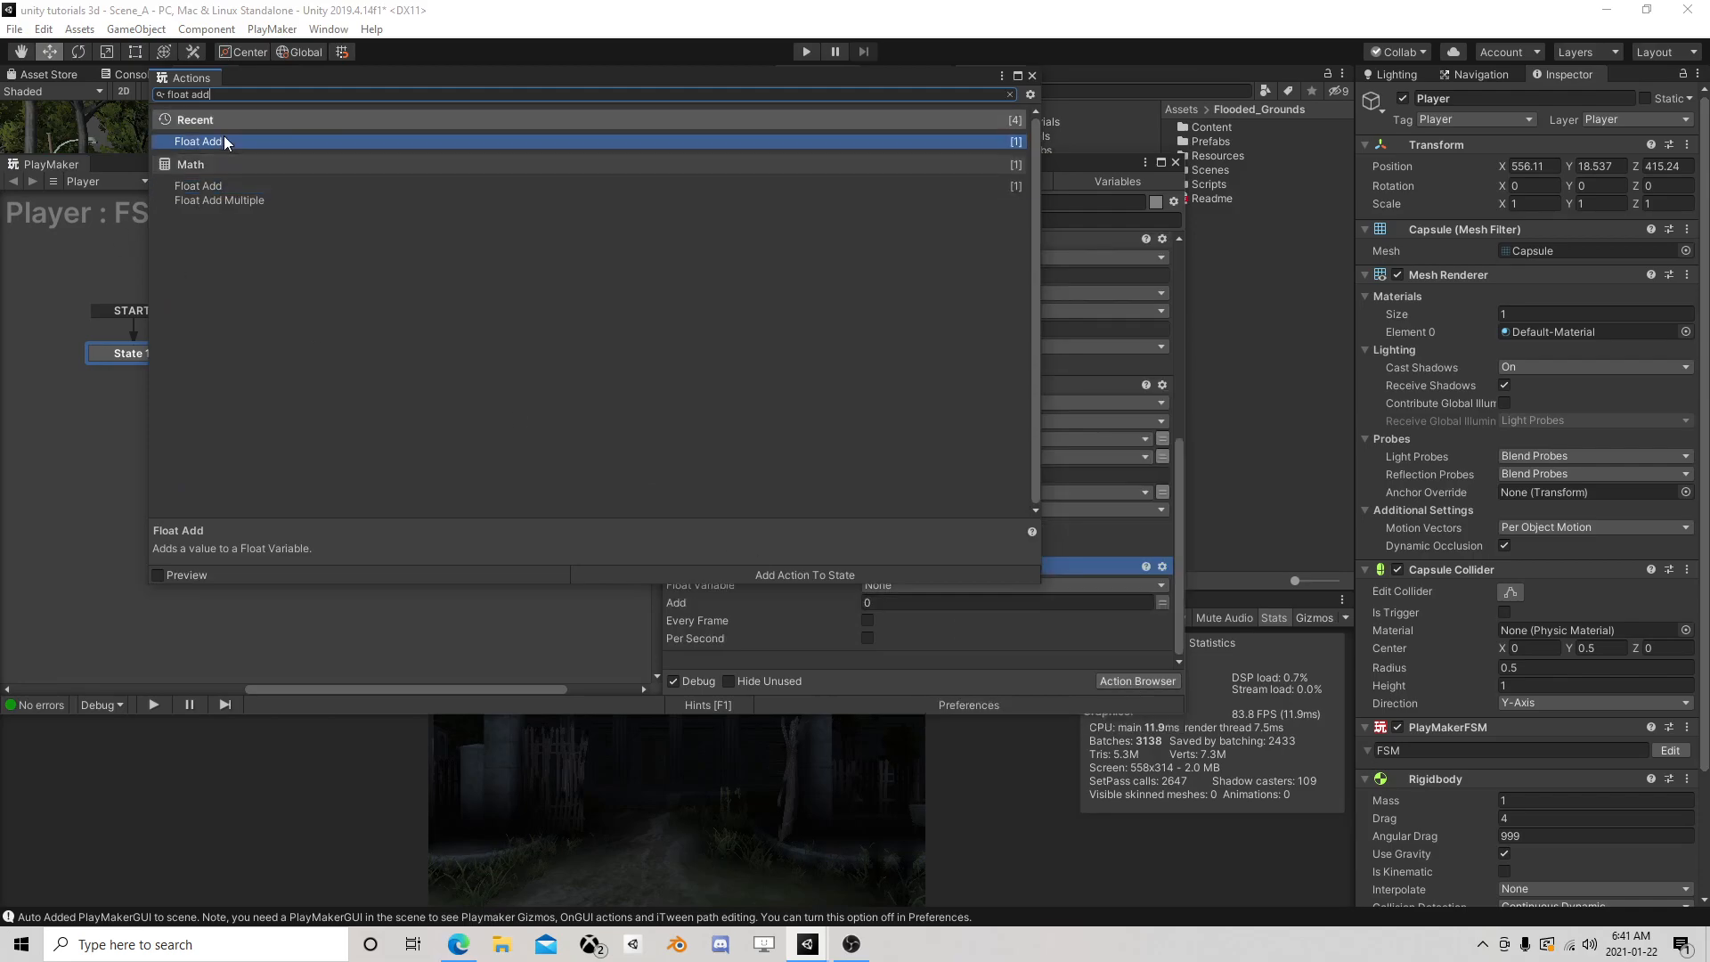
{"action": "left_click", "coordinate": [1033, 77]}
{"action": "left_click_drag", "start_coordinate": [730, 567], "coordinate": [818, 408]}
Make the Float Add action add 0.6 to the Y variable every frame
{"action": "left_click", "coordinate": [896, 471]}
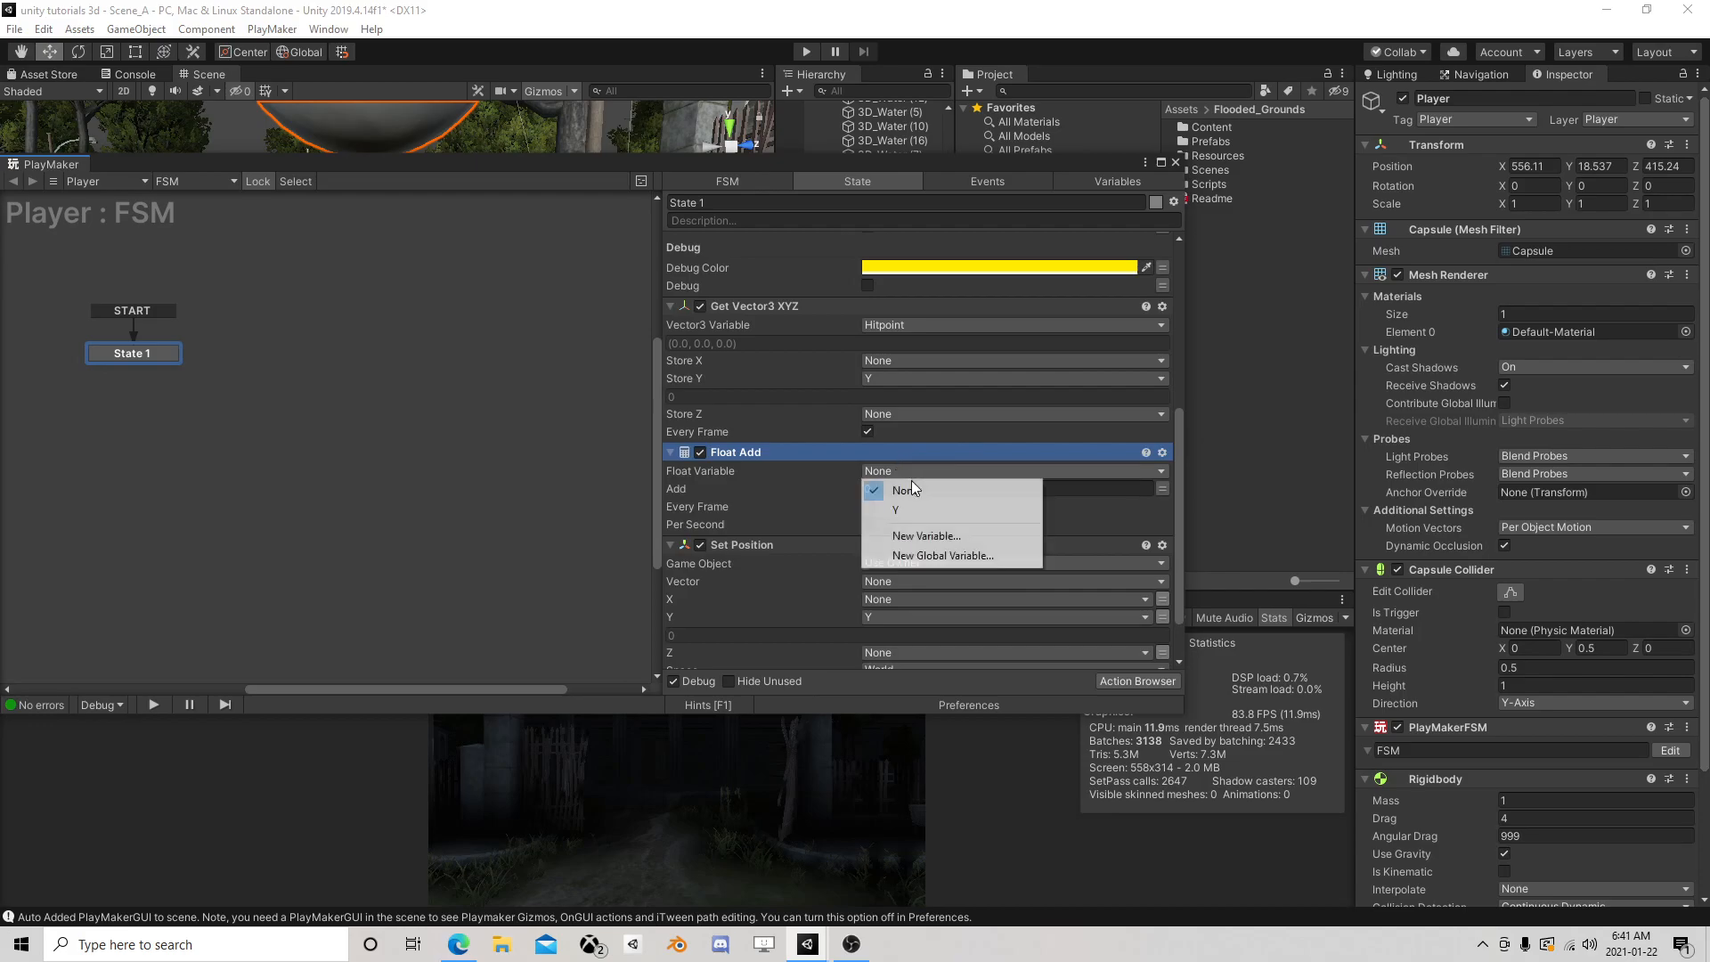
{"action": "left_click", "coordinate": [896, 507]}
{"action": "left_click", "coordinate": [899, 508]}
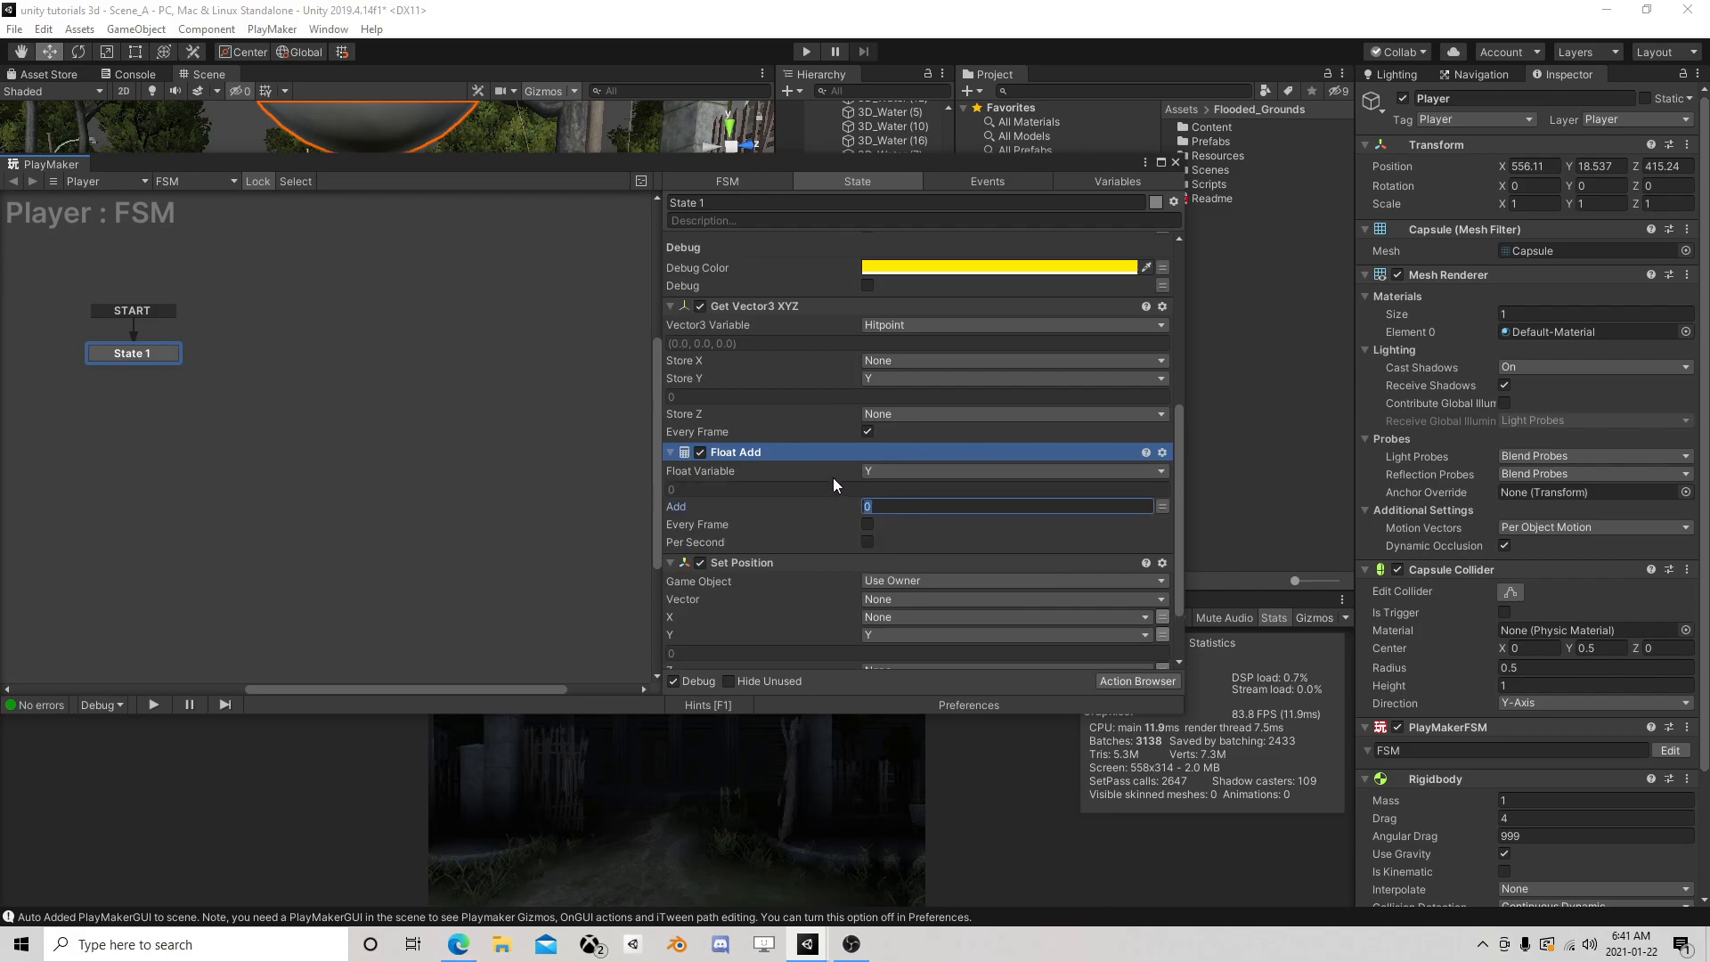
{"action": "type", "text": ".63"}
{"action": "key", "text": "BackSpace"}
{"action": "left_click", "coordinate": [868, 523]}
Play the scene and focus on the player to check its ground positioning
{"action": "left_click", "coordinate": [805, 51]}
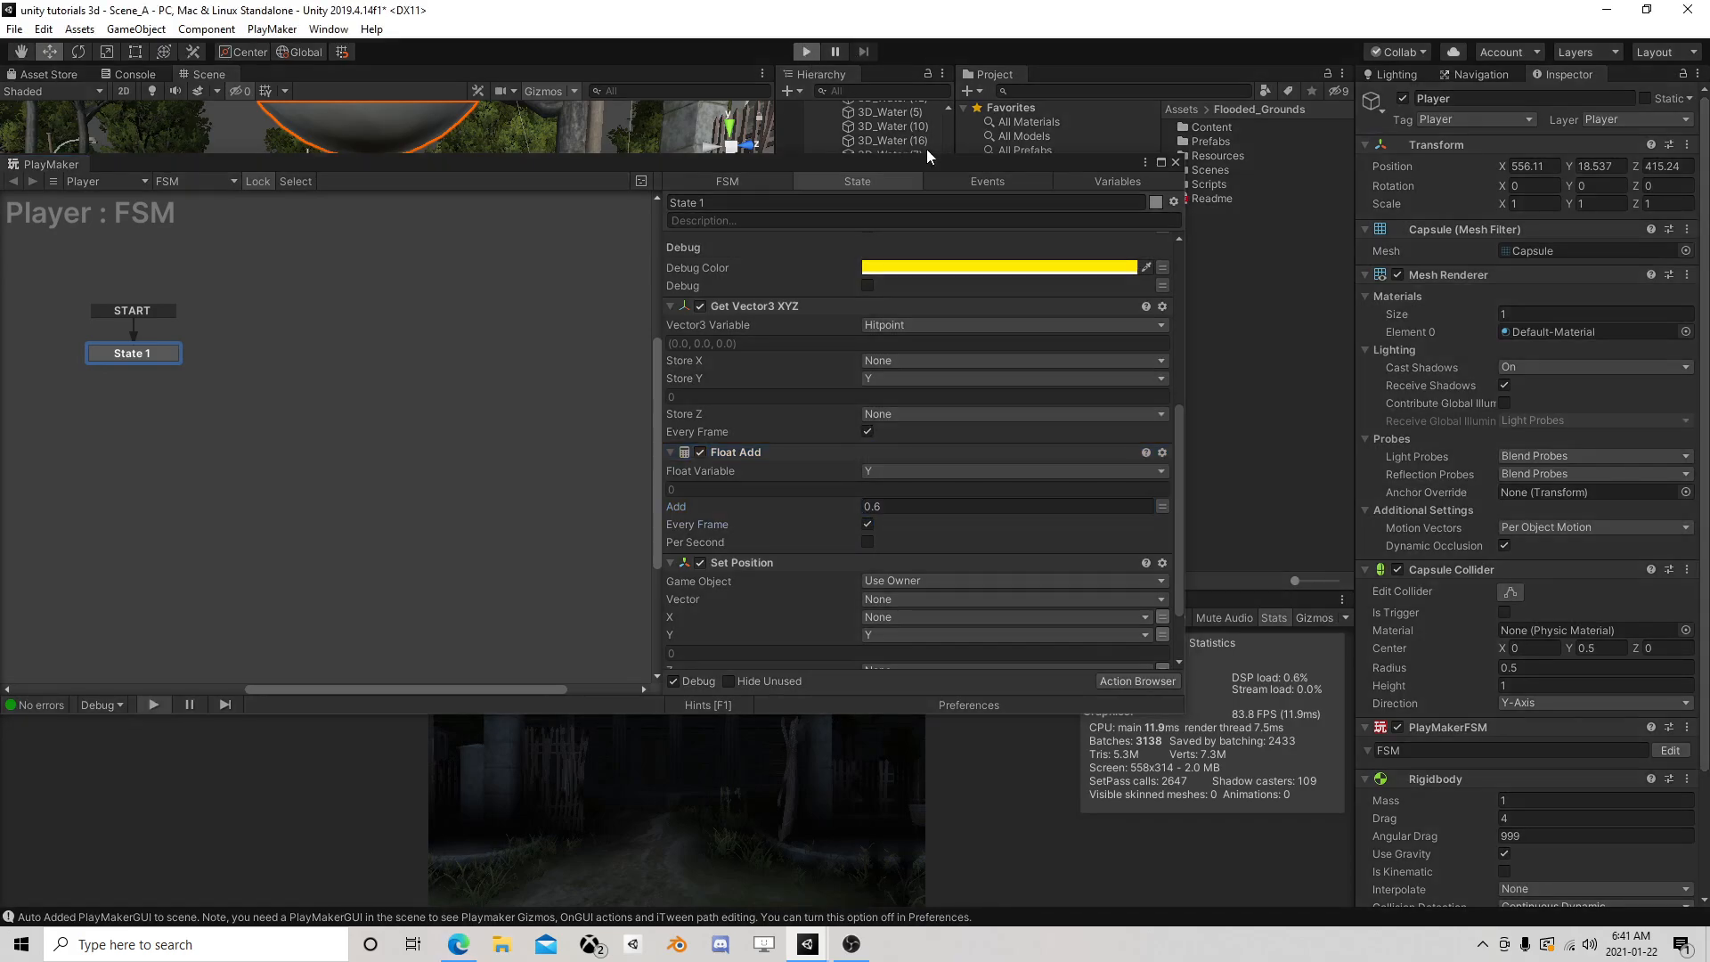
{"action": "left_click", "coordinate": [1176, 163]}
{"action": "double_click", "coordinate": [873, 525]}
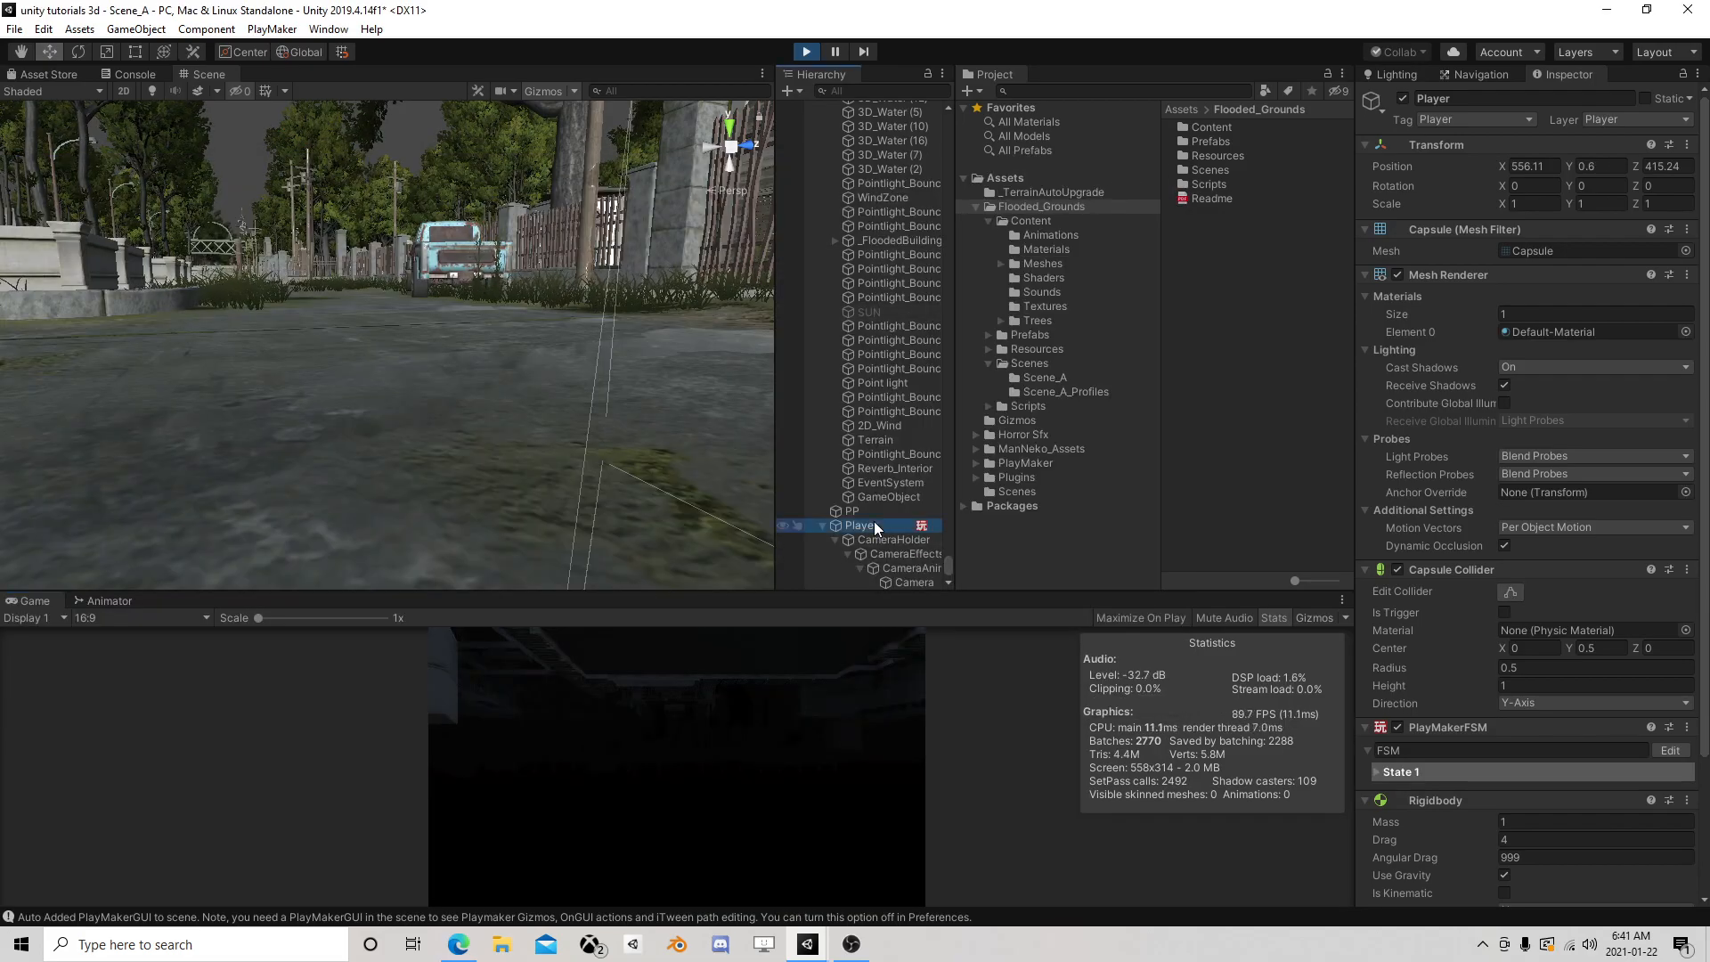
Check the player in the scene, stop playback and review the actions in State 1 of its FSM
{"action": "scroll", "coordinate": [617, 351], "scroll_direction": "down", "scroll_amount": 2}
{"action": "scroll", "coordinate": [557, 286], "scroll_direction": "down", "scroll_amount": 2}
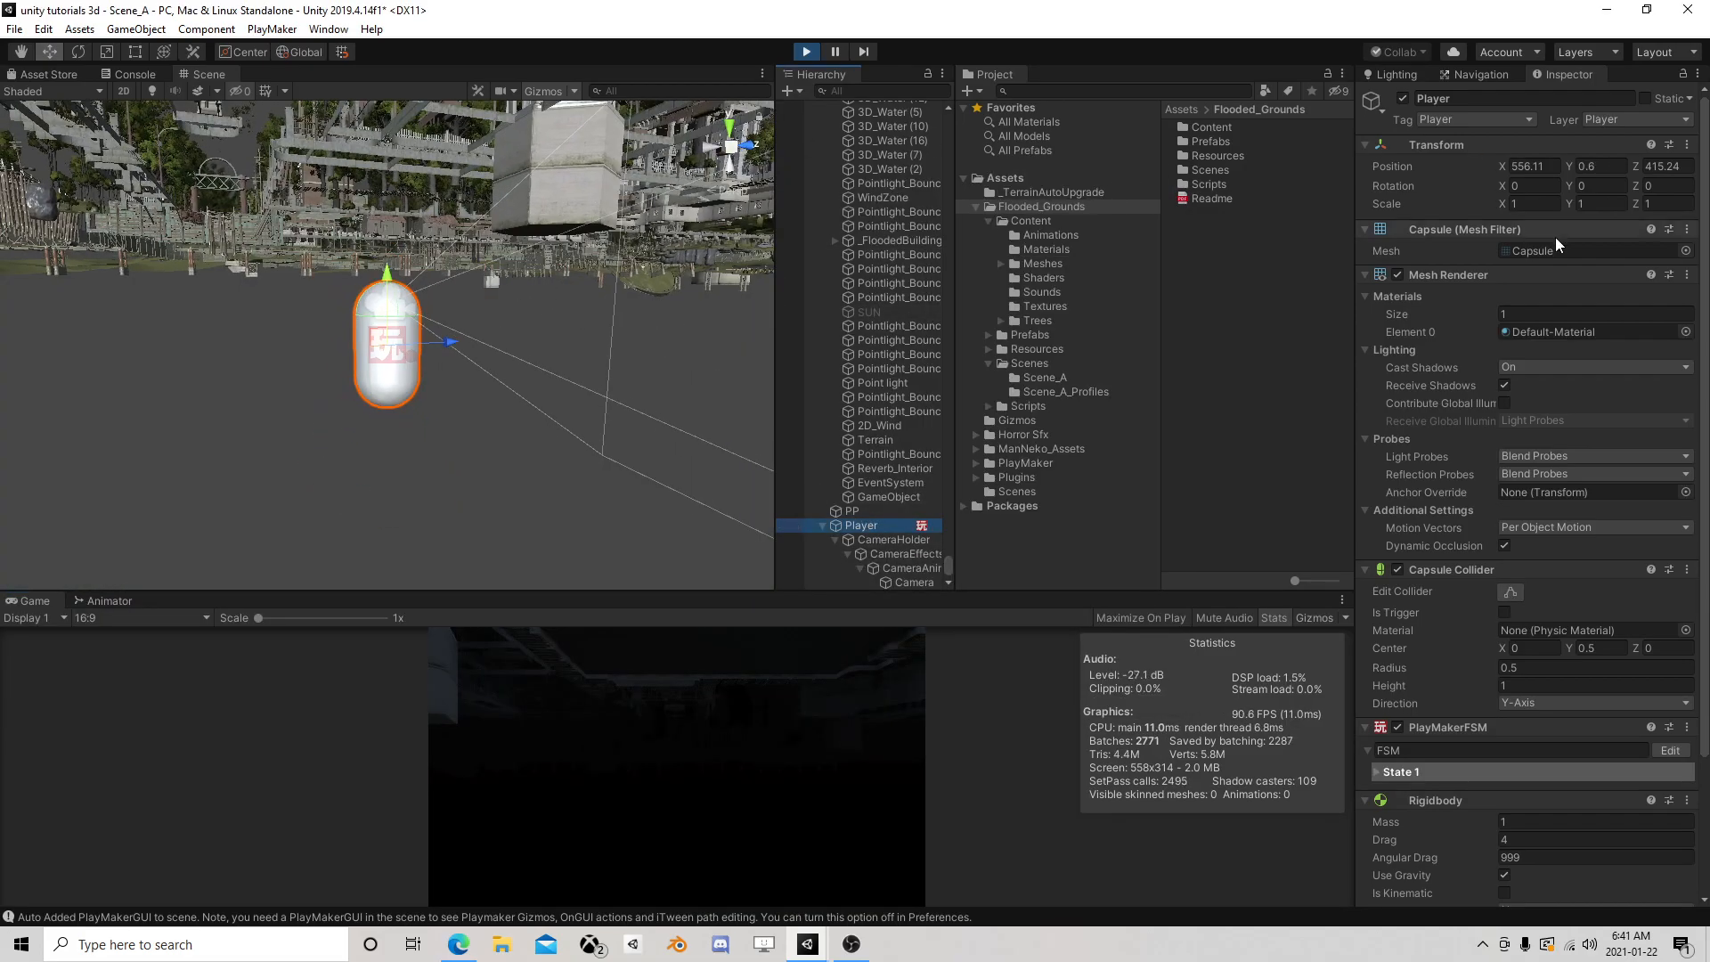
{"action": "left_click", "coordinate": [810, 54]}
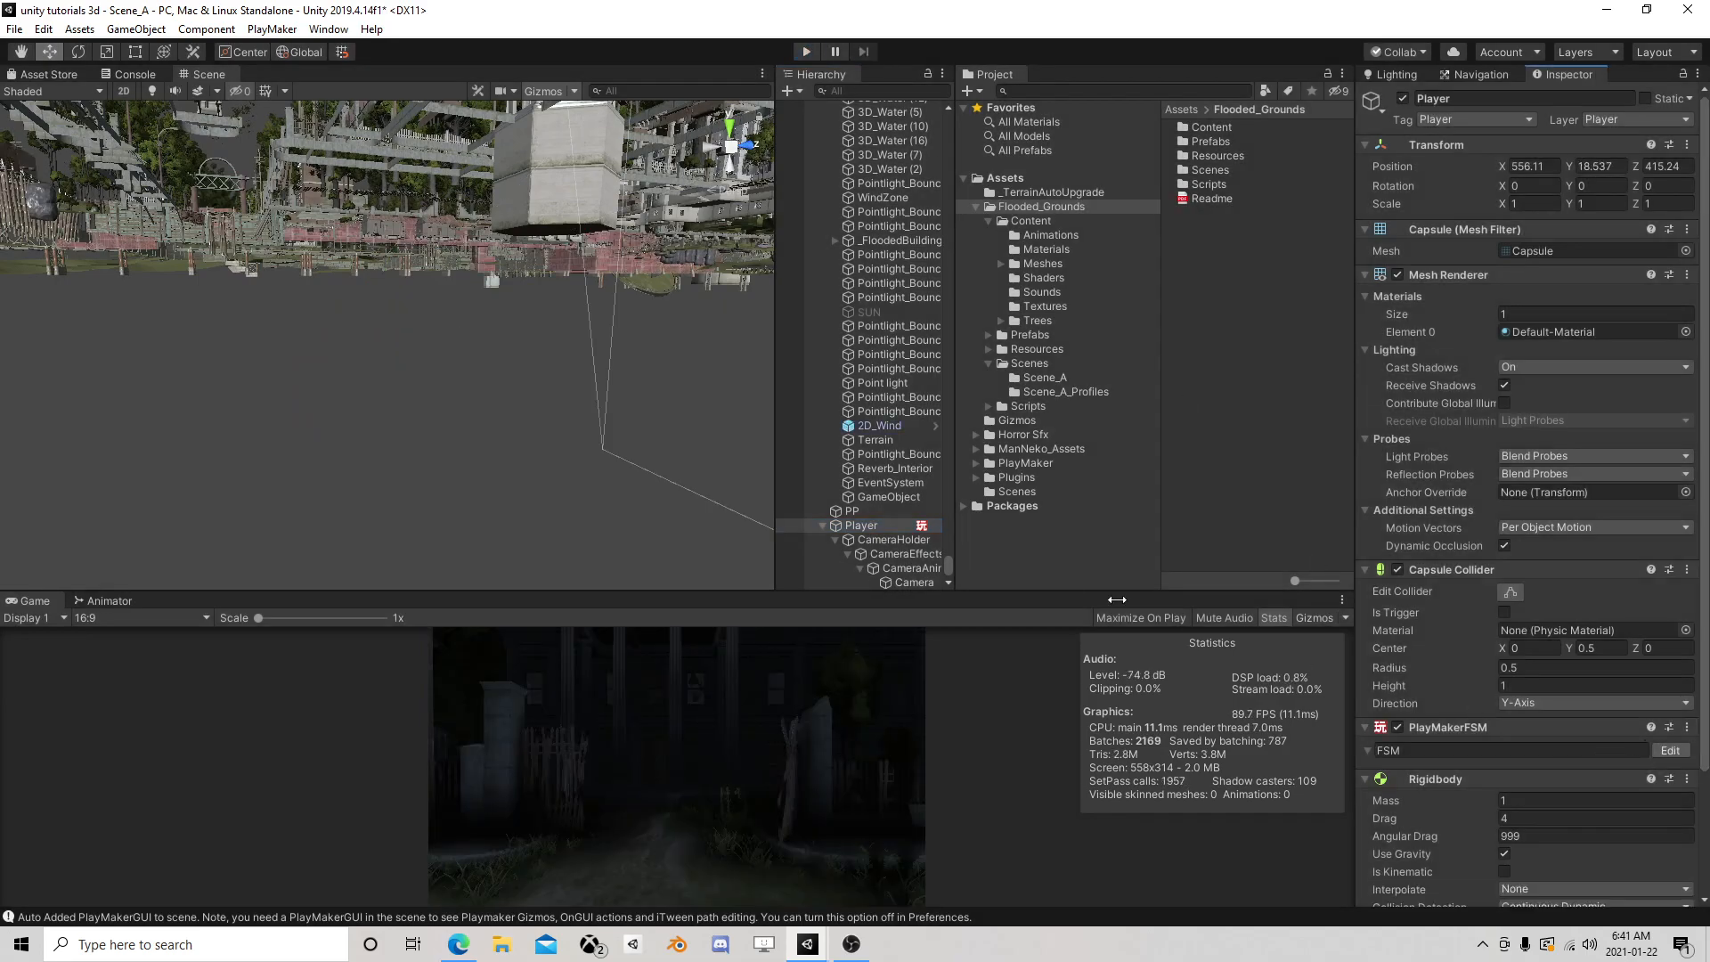
{"action": "left_click", "coordinate": [1670, 751]}
{"action": "scroll", "coordinate": [852, 526], "scroll_direction": "down", "scroll_amount": 10}
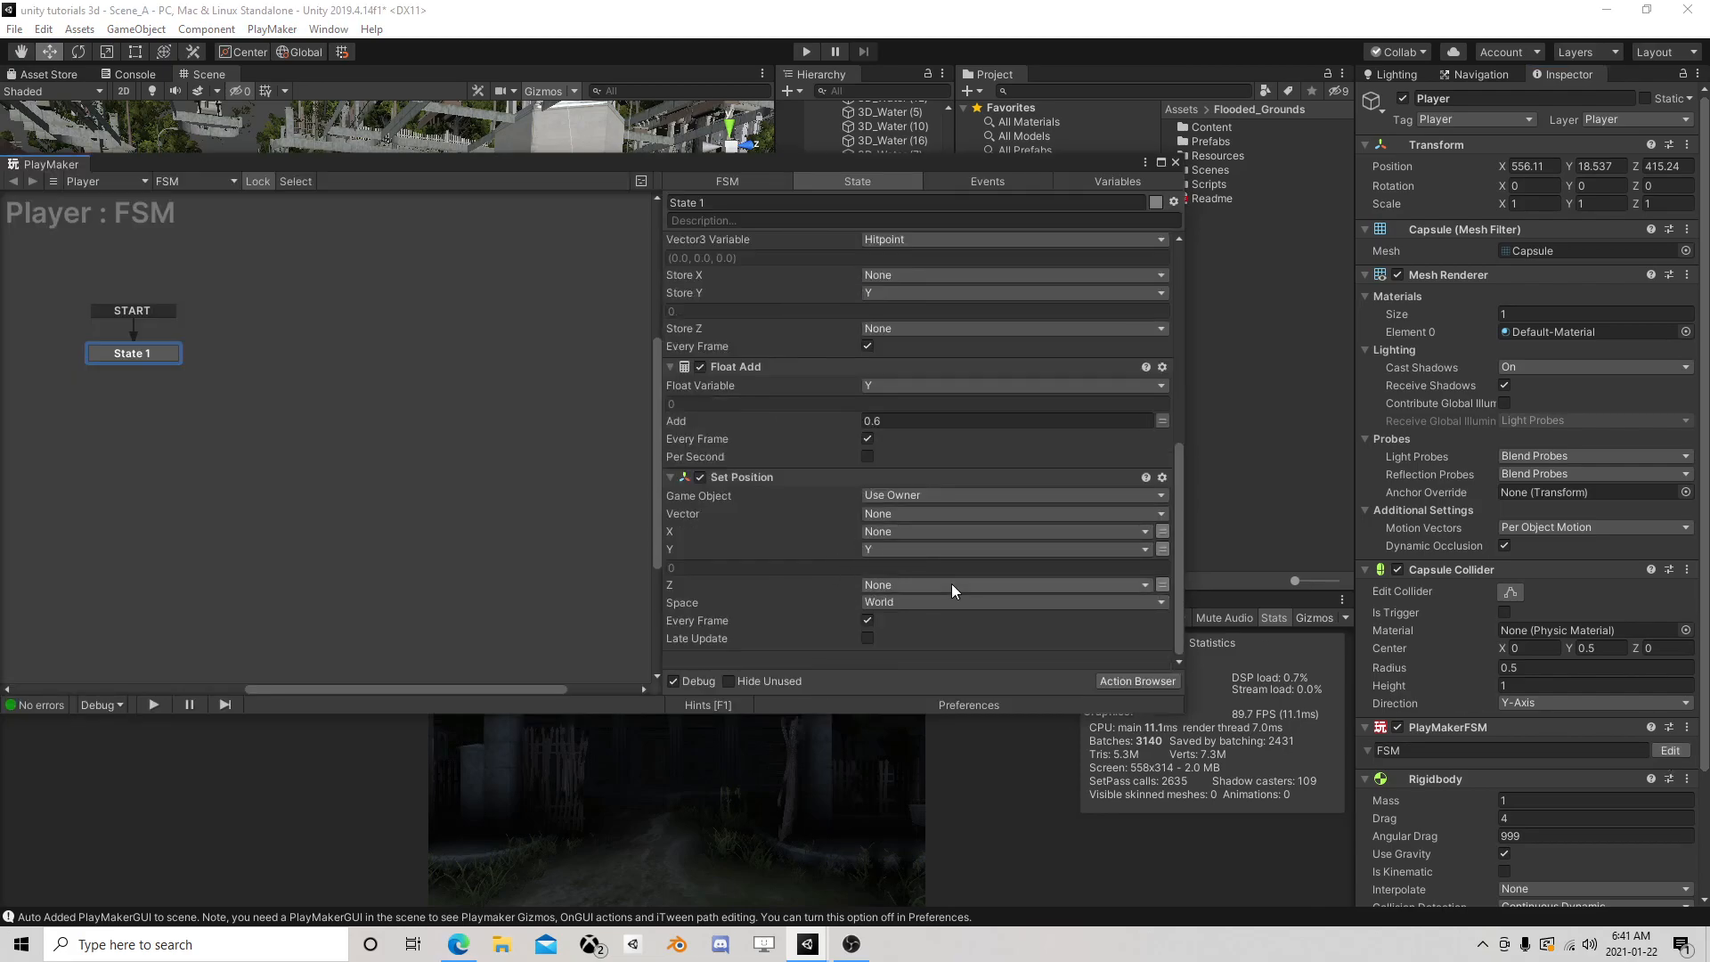
{"action": "scroll", "coordinate": [807, 484], "scroll_direction": "up", "scroll_amount": 6}
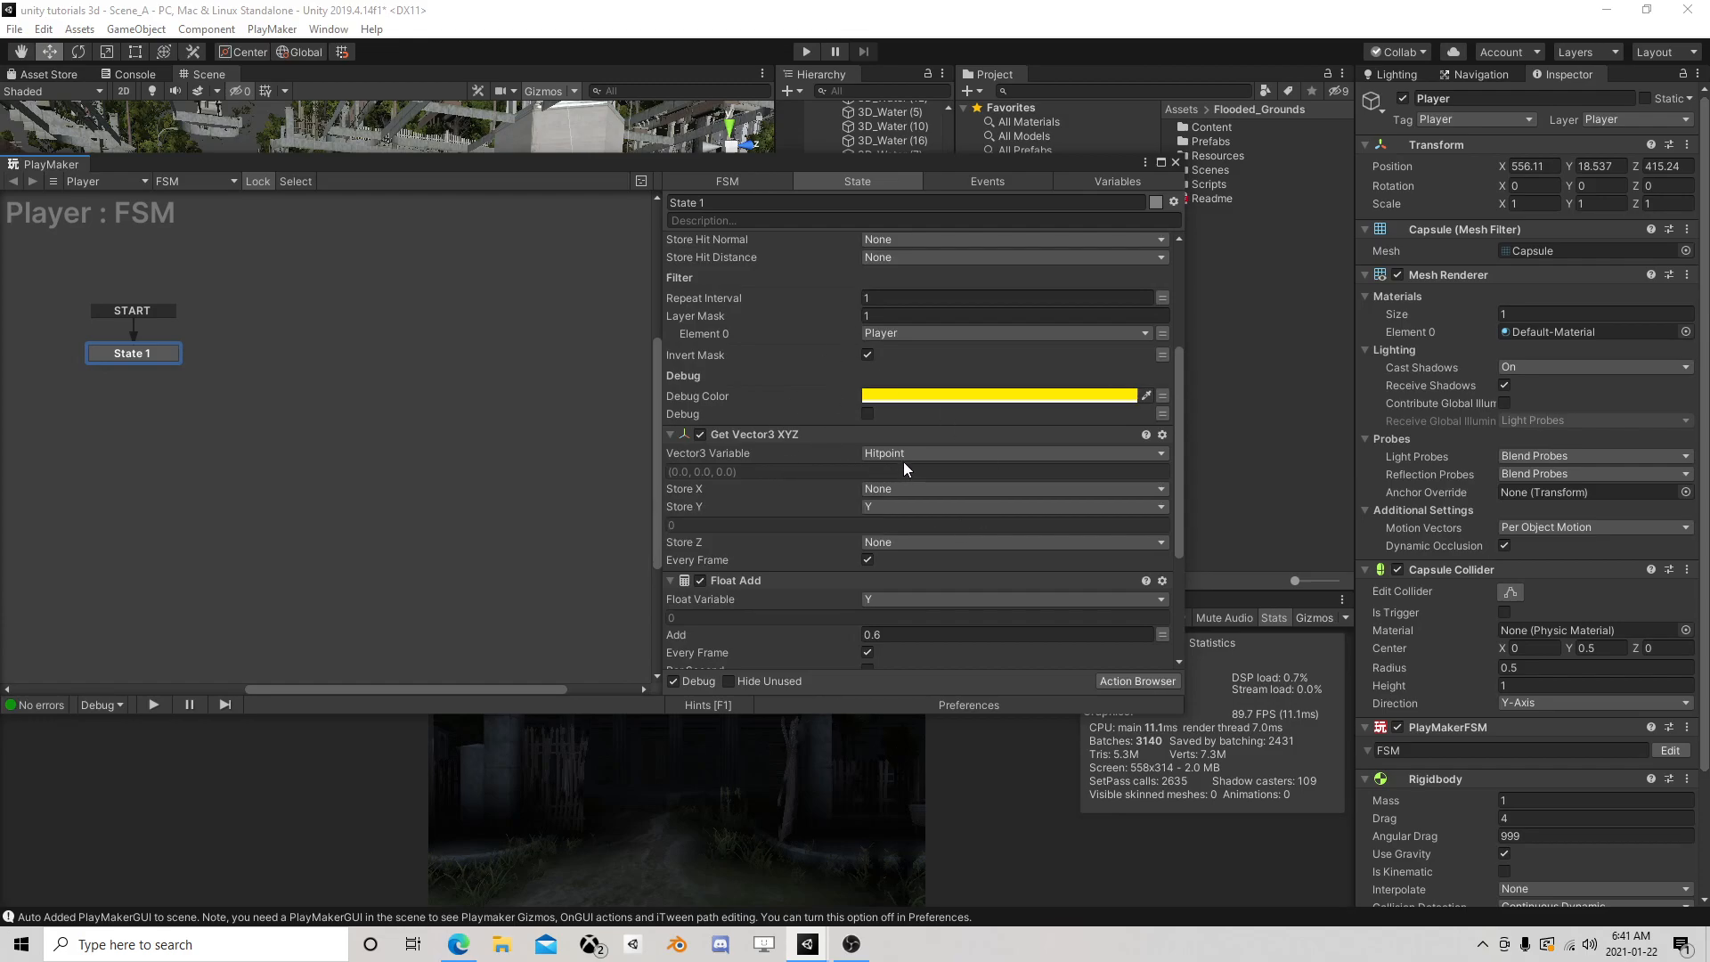
{"action": "scroll", "coordinate": [871, 532], "scroll_direction": "down", "scroll_amount": 5}
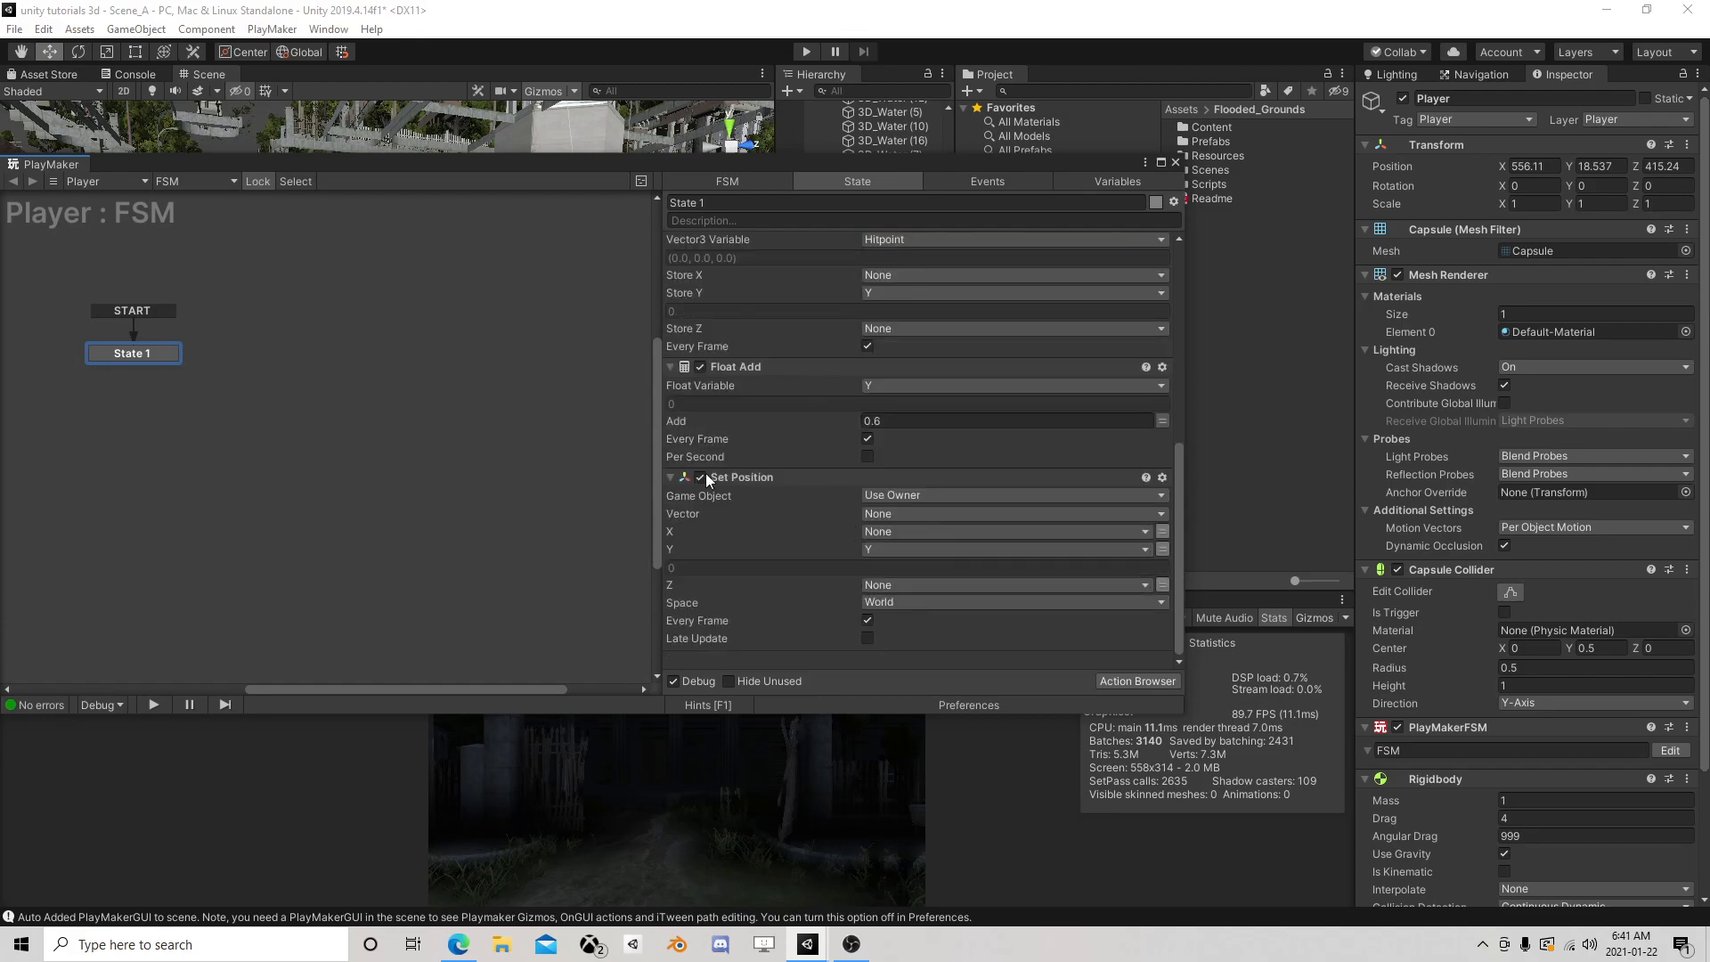
Add State 2 to the player's FSM, make it the start state and link its FINISHED transition to State 1
{"action": "right_click", "coordinate": [267, 356]}
{"action": "left_click", "coordinate": [299, 365]}
{"action": "right_click", "coordinate": [270, 359]}
{"action": "left_click", "coordinate": [372, 415]}
{"action": "right_click", "coordinate": [287, 360]}
{"action": "mouse_move", "coordinate": [350, 372]}
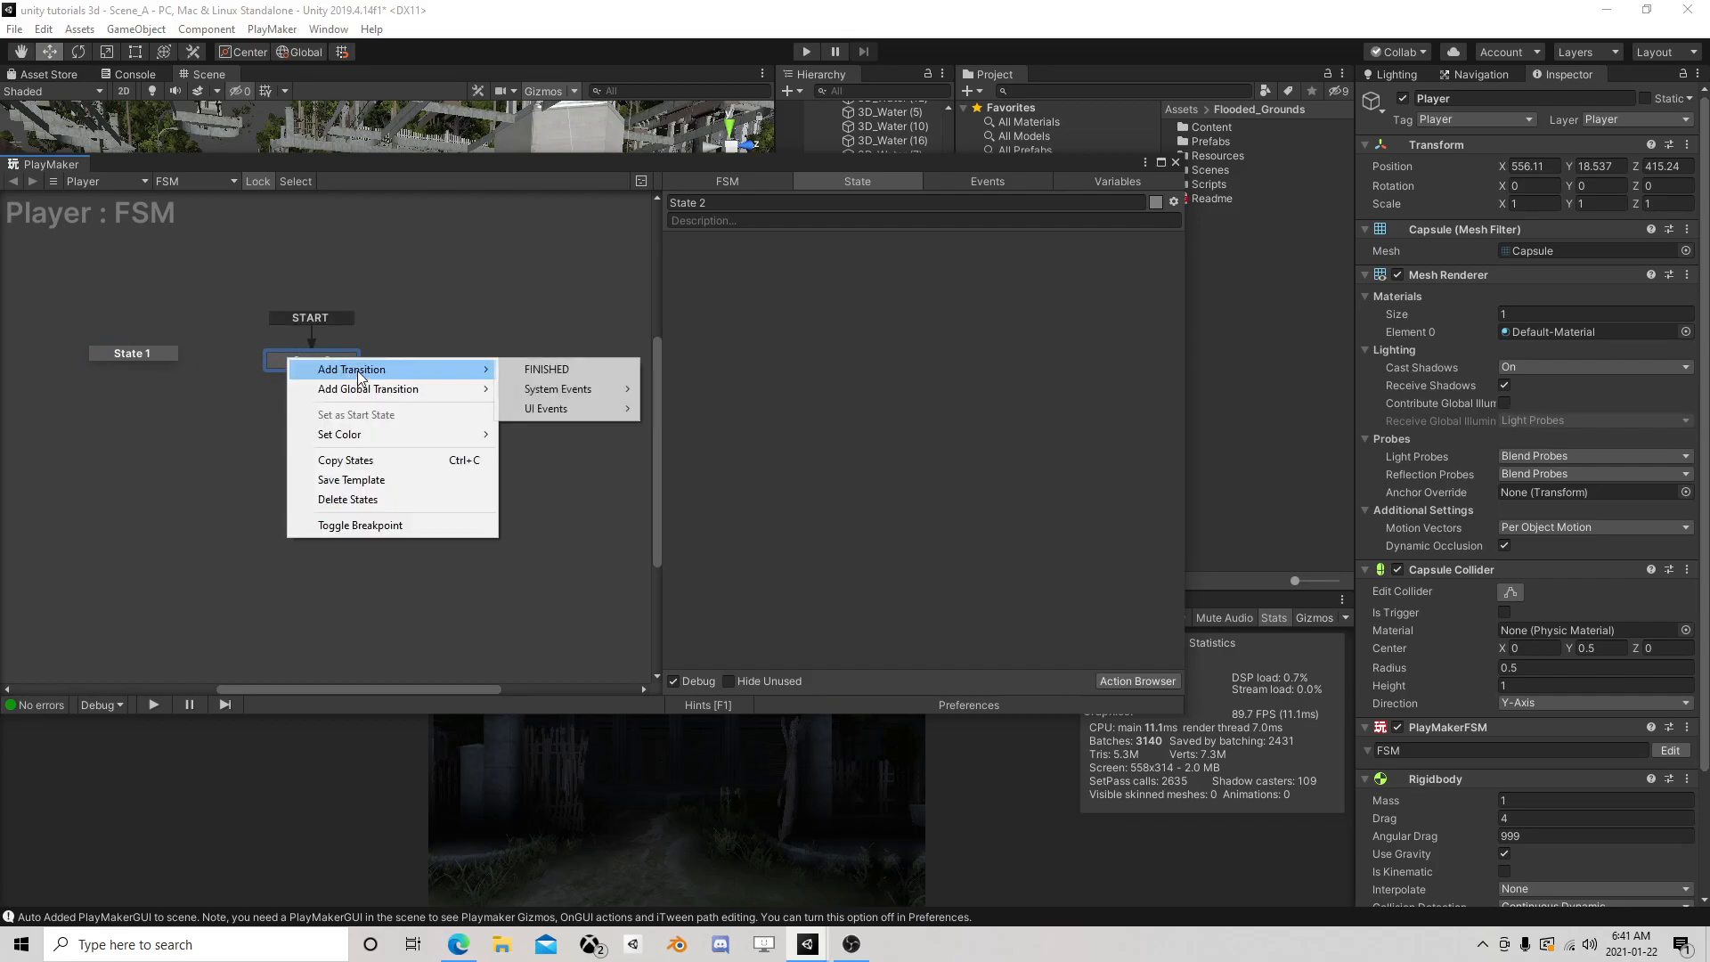
{"action": "left_click", "coordinate": [577, 368]}
{"action": "left_click_drag", "start_coordinate": [310, 375], "coordinate": [126, 351]}
Add a Next Frame Event action to State 2 that sends the FINISHED event
{"action": "left_click", "coordinate": [301, 358]}
{"action": "left_click", "coordinate": [1141, 681]}
{"action": "type", "text": "next fra"}
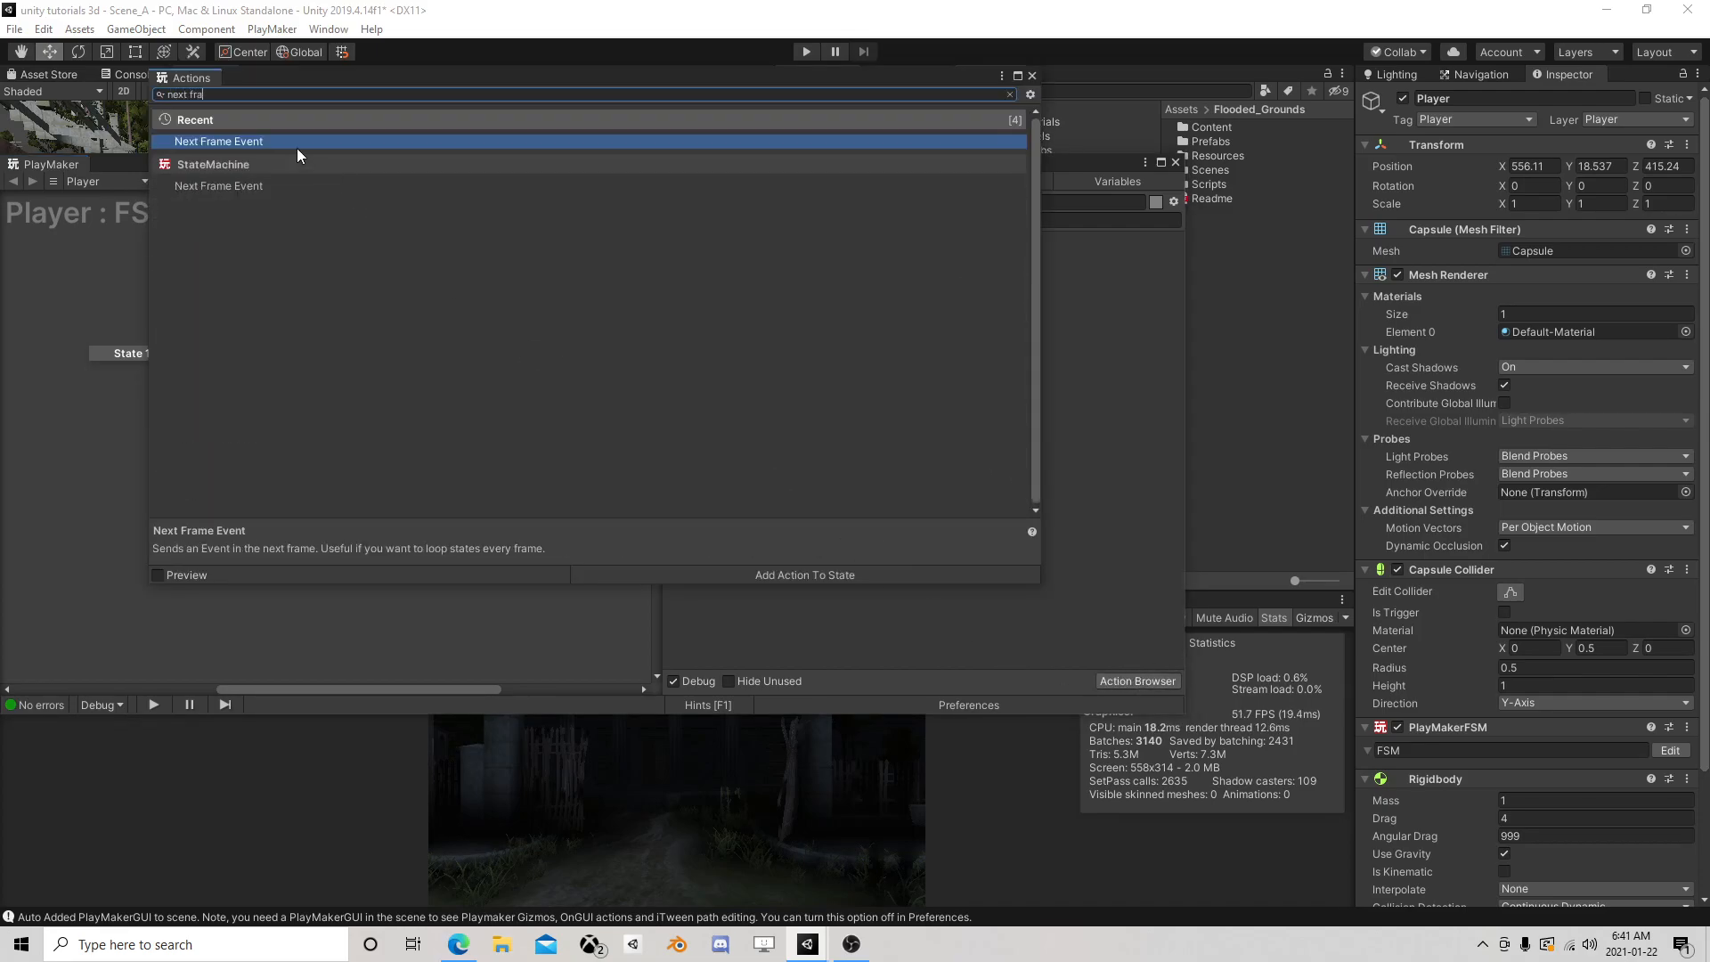
{"action": "double_click", "coordinate": [296, 142]}
{"action": "left_click", "coordinate": [1033, 74]}
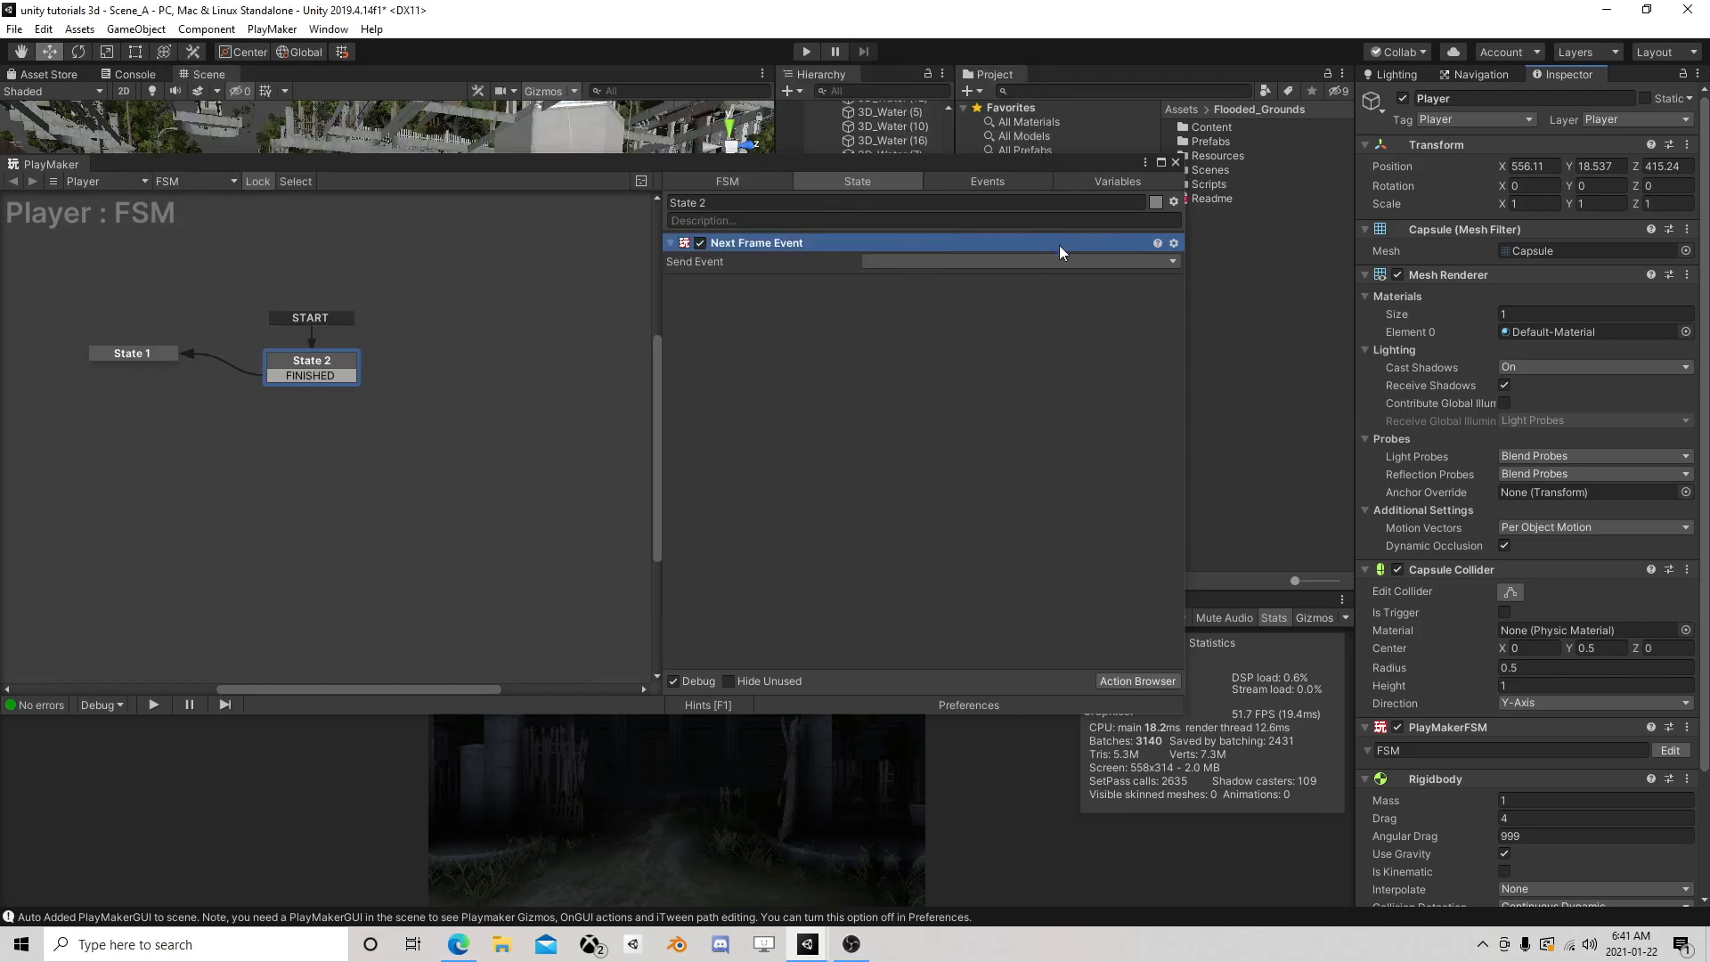
{"action": "left_click", "coordinate": [1024, 261]}
{"action": "left_click", "coordinate": [980, 294]}
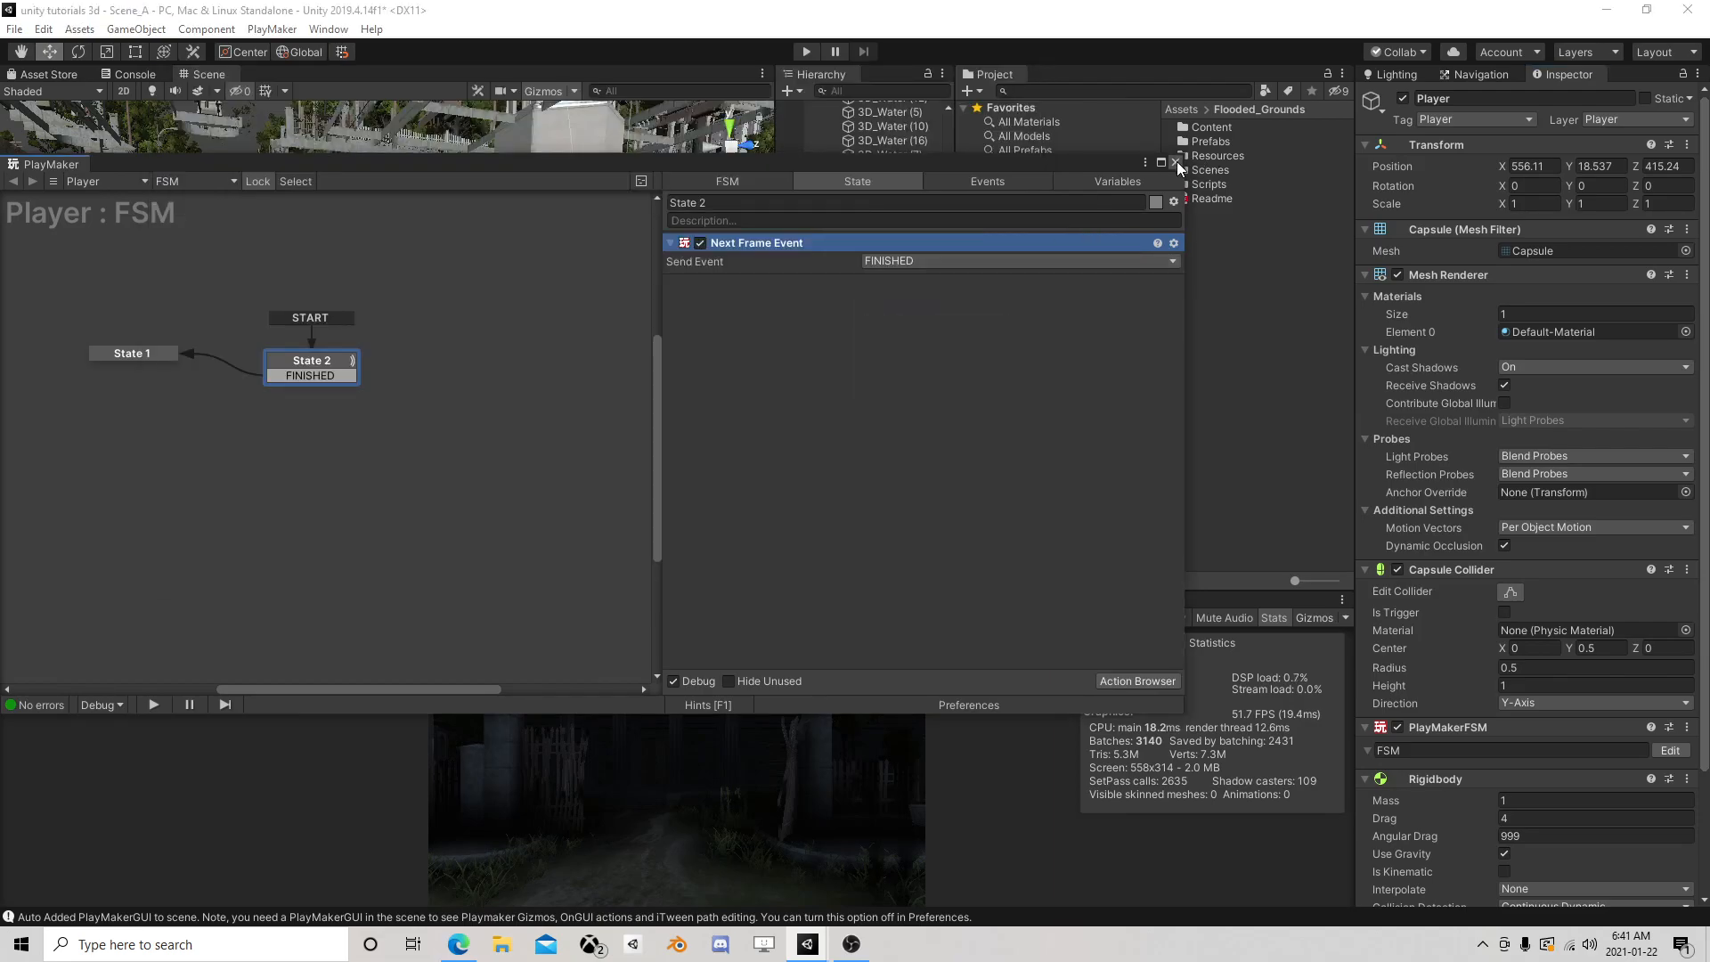
Play the scene and examine the live Raycast, Get Vector3 XYZ and Float Add values in State 1
{"action": "left_click", "coordinate": [1176, 162]}
{"action": "left_click", "coordinate": [806, 51]}
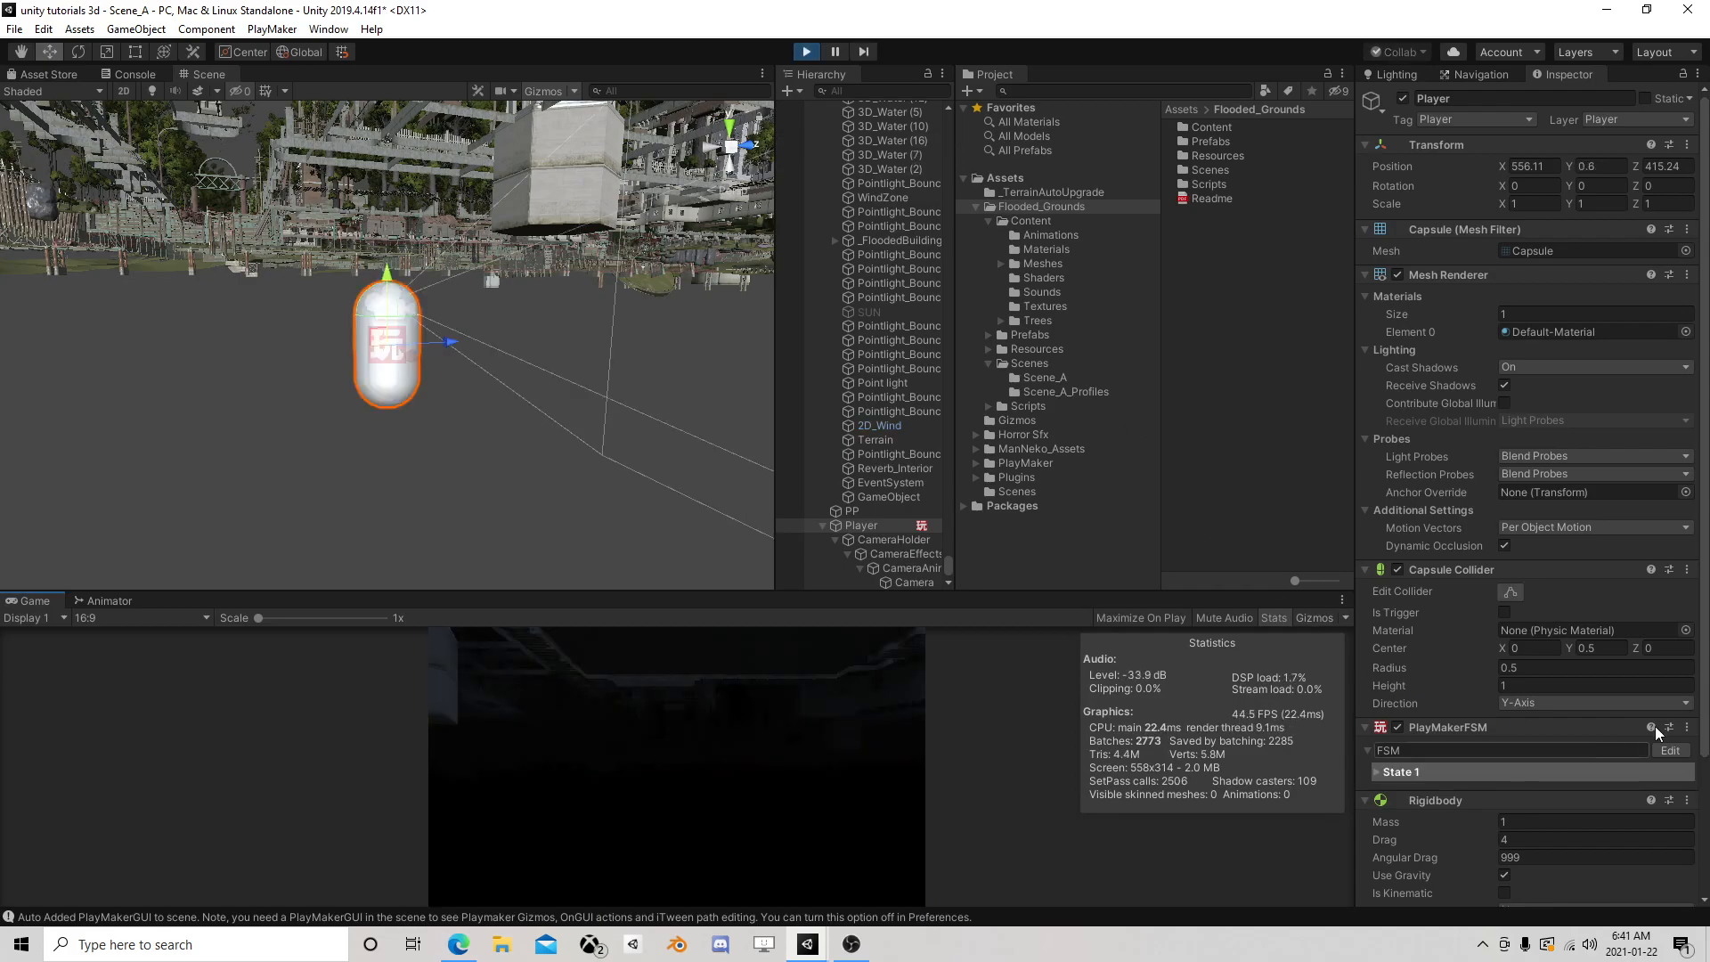
{"action": "left_click", "coordinate": [1670, 750]}
{"action": "scroll", "coordinate": [918, 525], "scroll_direction": "down", "scroll_amount": 7}
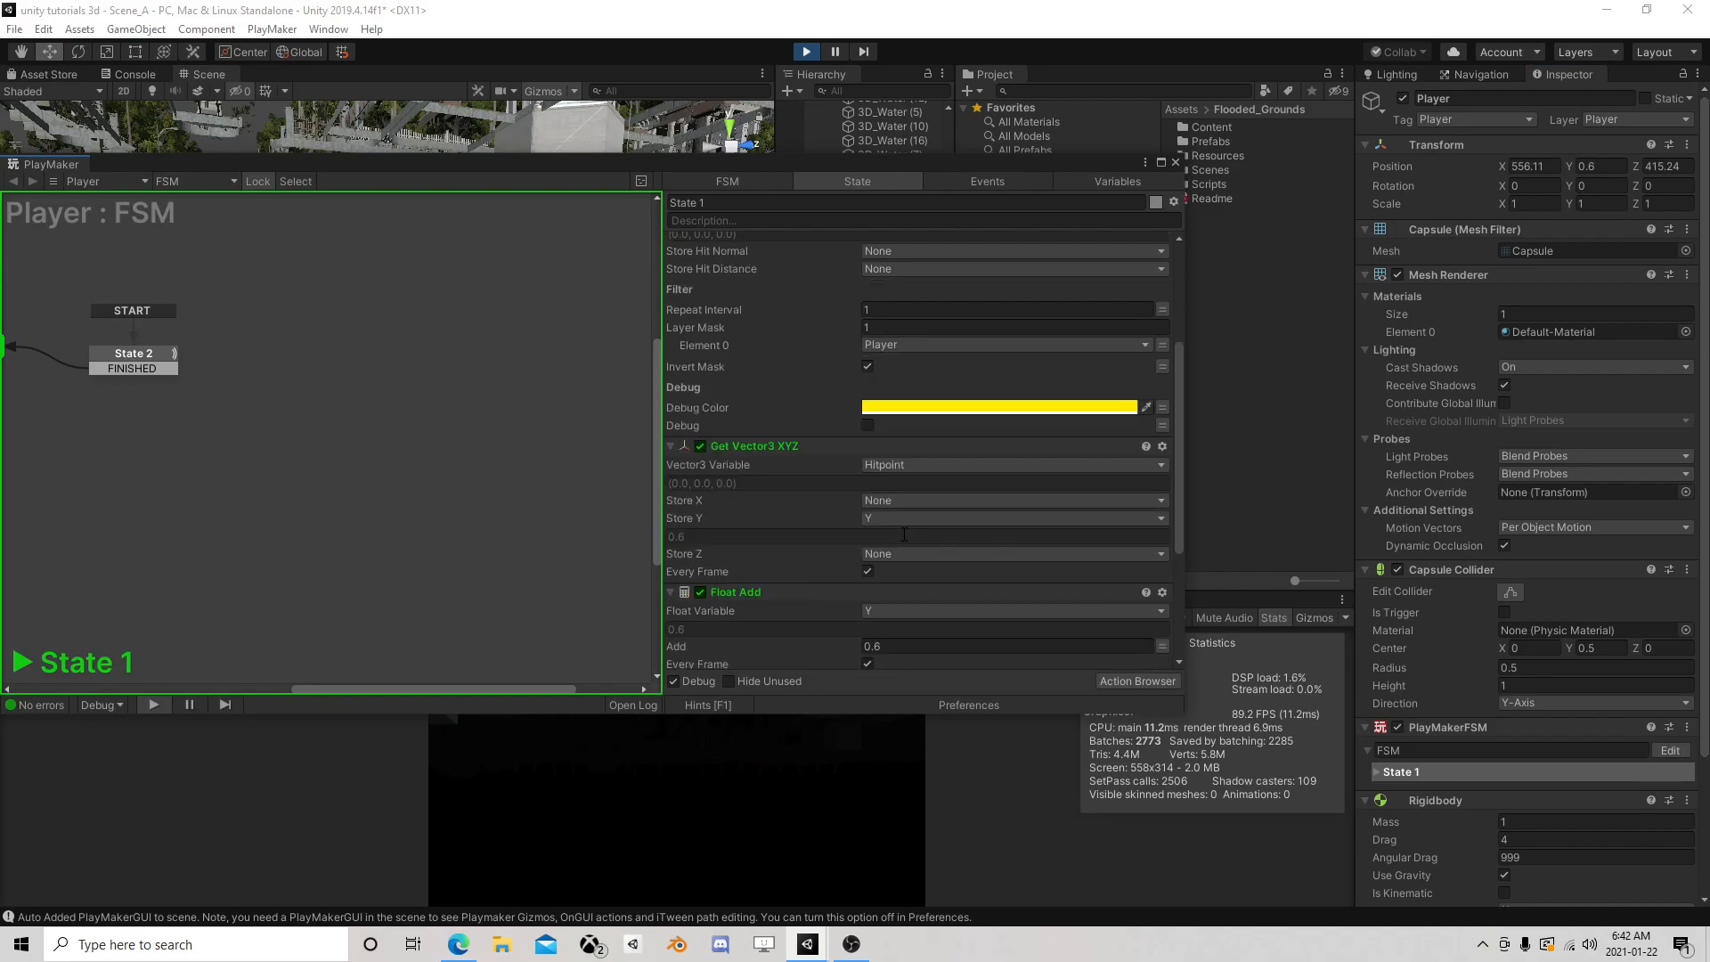
{"action": "scroll", "coordinate": [900, 517], "scroll_direction": "up", "scroll_amount": 3}
{"action": "scroll", "coordinate": [899, 517], "scroll_direction": "up", "scroll_amount": 3}
{"action": "scroll", "coordinate": [902, 515], "scroll_direction": "down", "scroll_amount": 6}
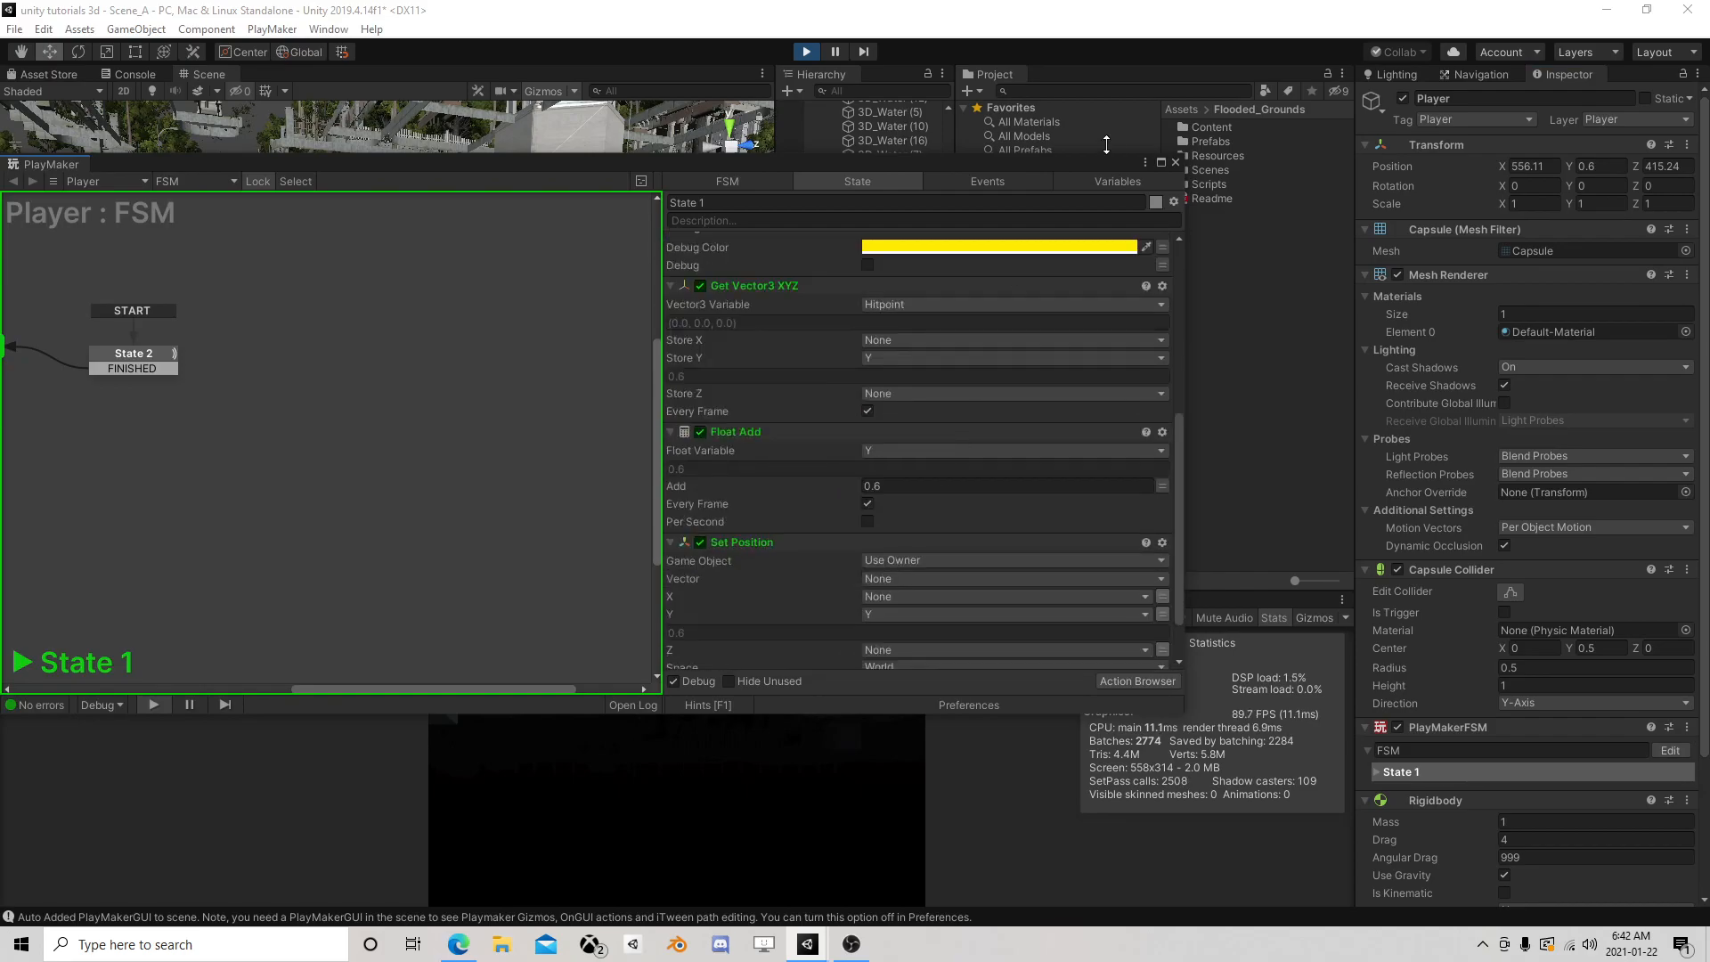
{"action": "left_click", "coordinate": [1176, 162]}
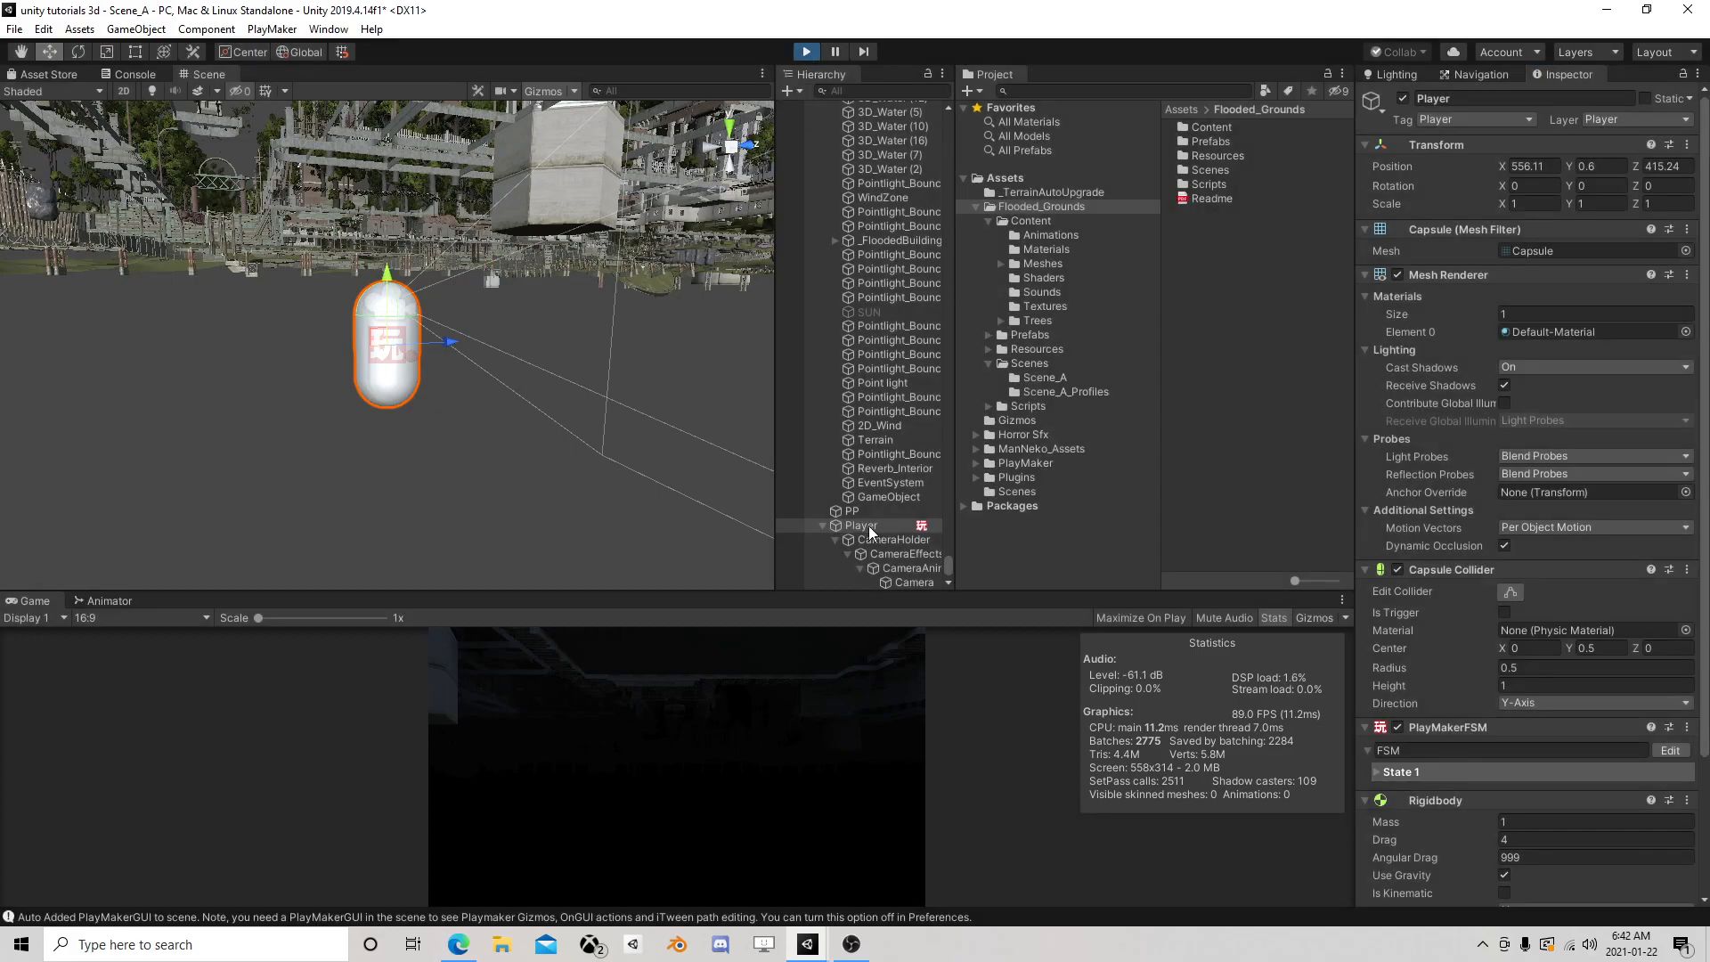
Stop playback and raise the player above the ground to a Y position of about 19.47
{"action": "left_click", "coordinate": [869, 526]}
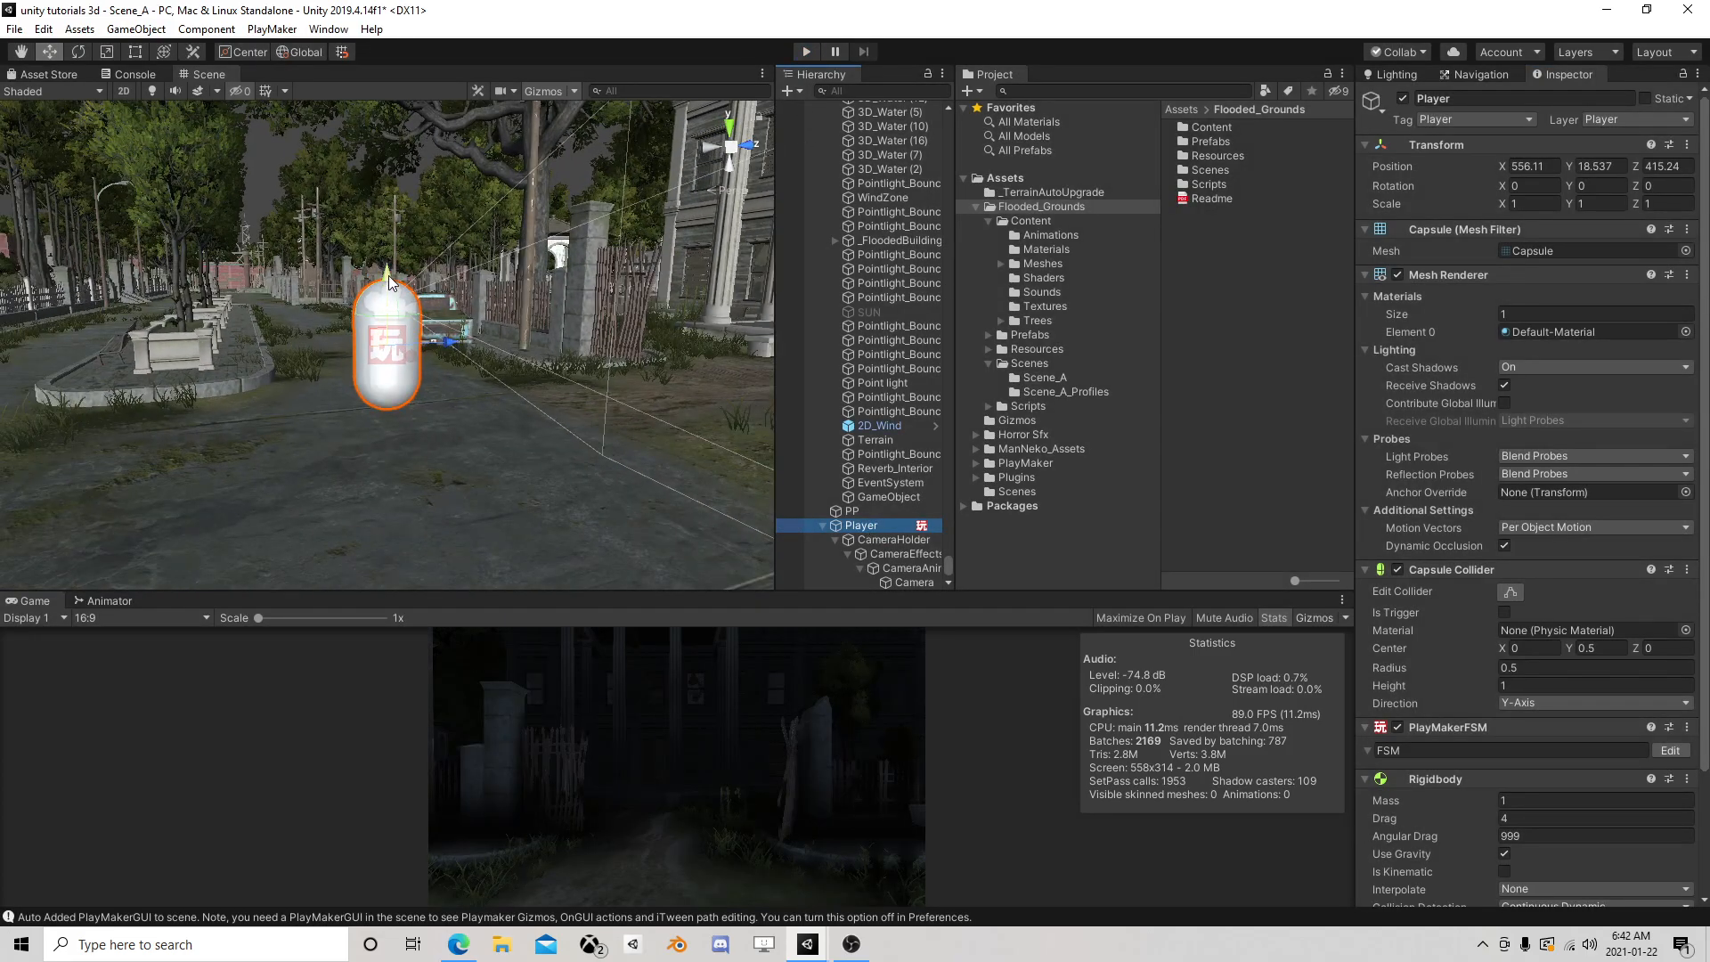
{"action": "left_click_drag", "start_coordinate": [388, 274], "coordinate": [392, 216]}
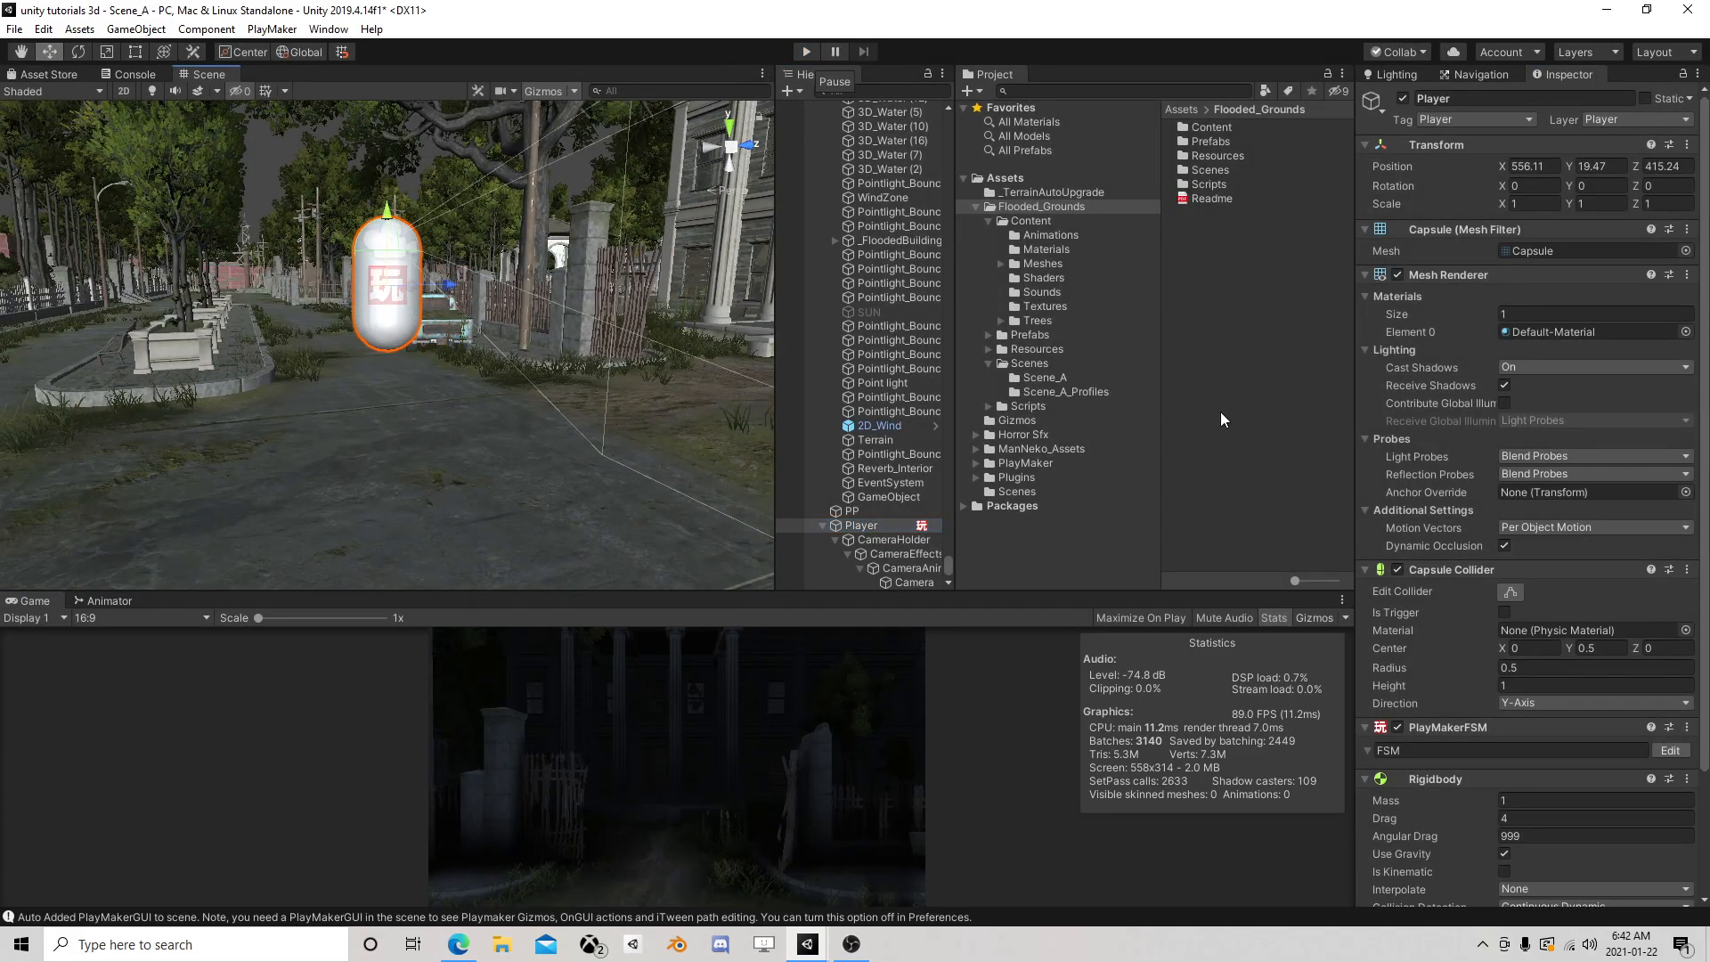
Review State 1's actions from Raycast through Set Position and shift the State 1 node slightly away from State 2
{"action": "left_click", "coordinate": [1670, 750]}
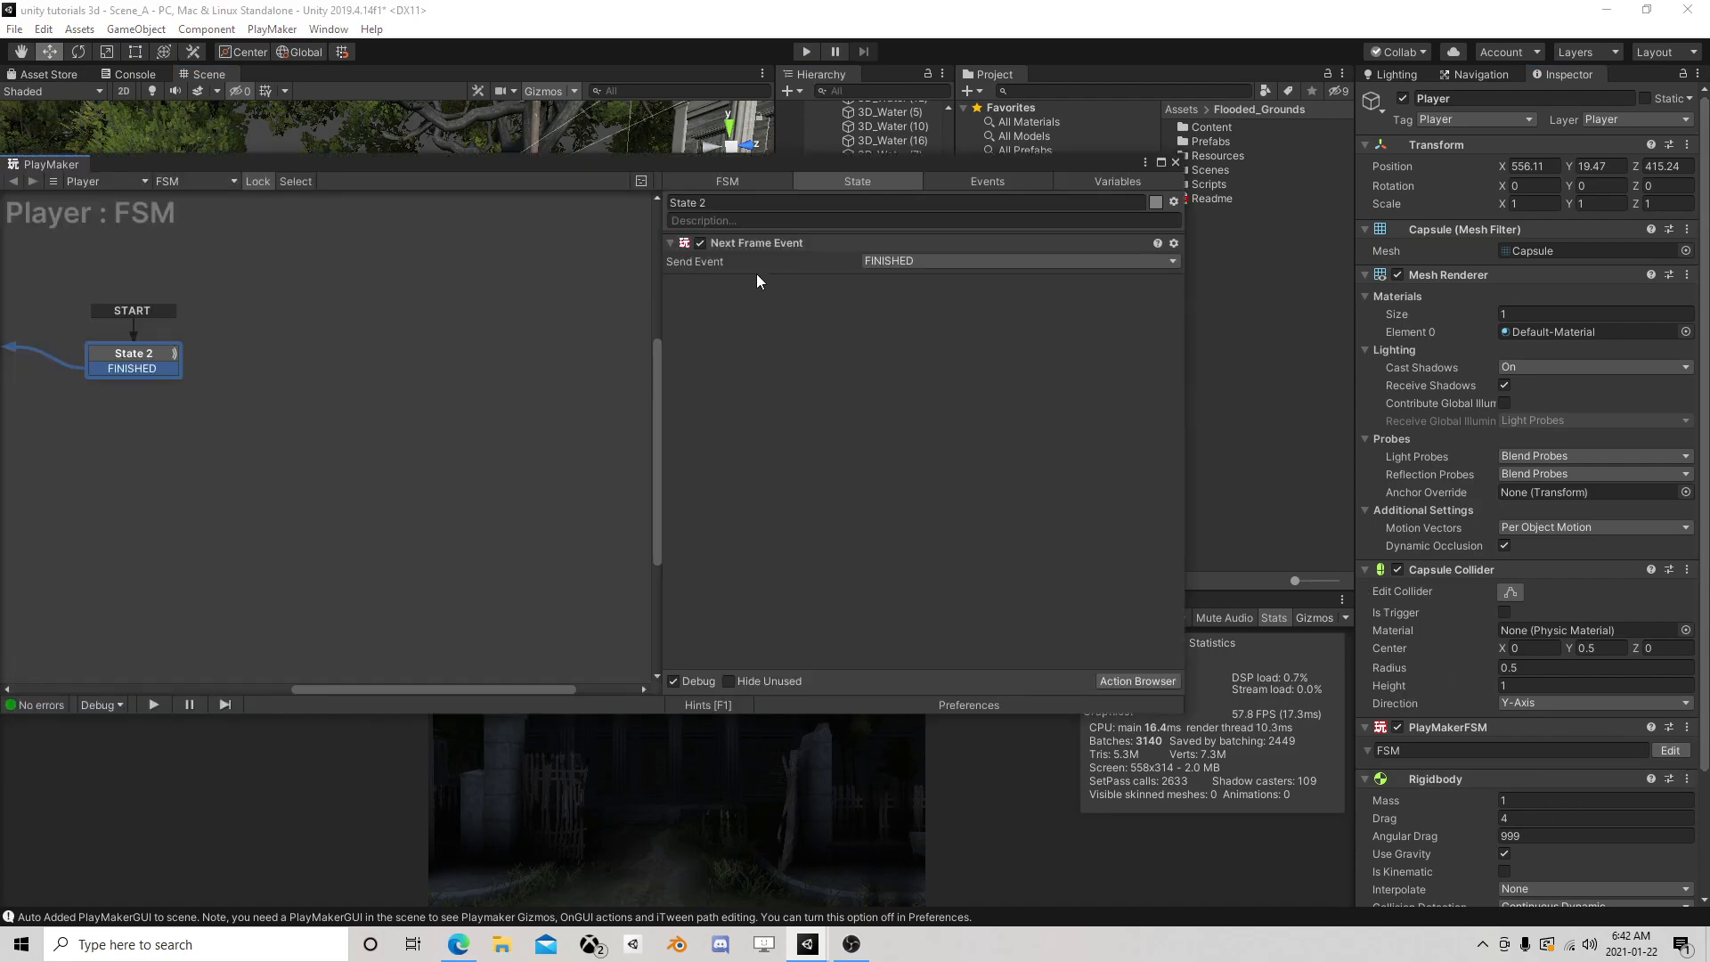
{"action": "left_click", "coordinate": [386, 334]}
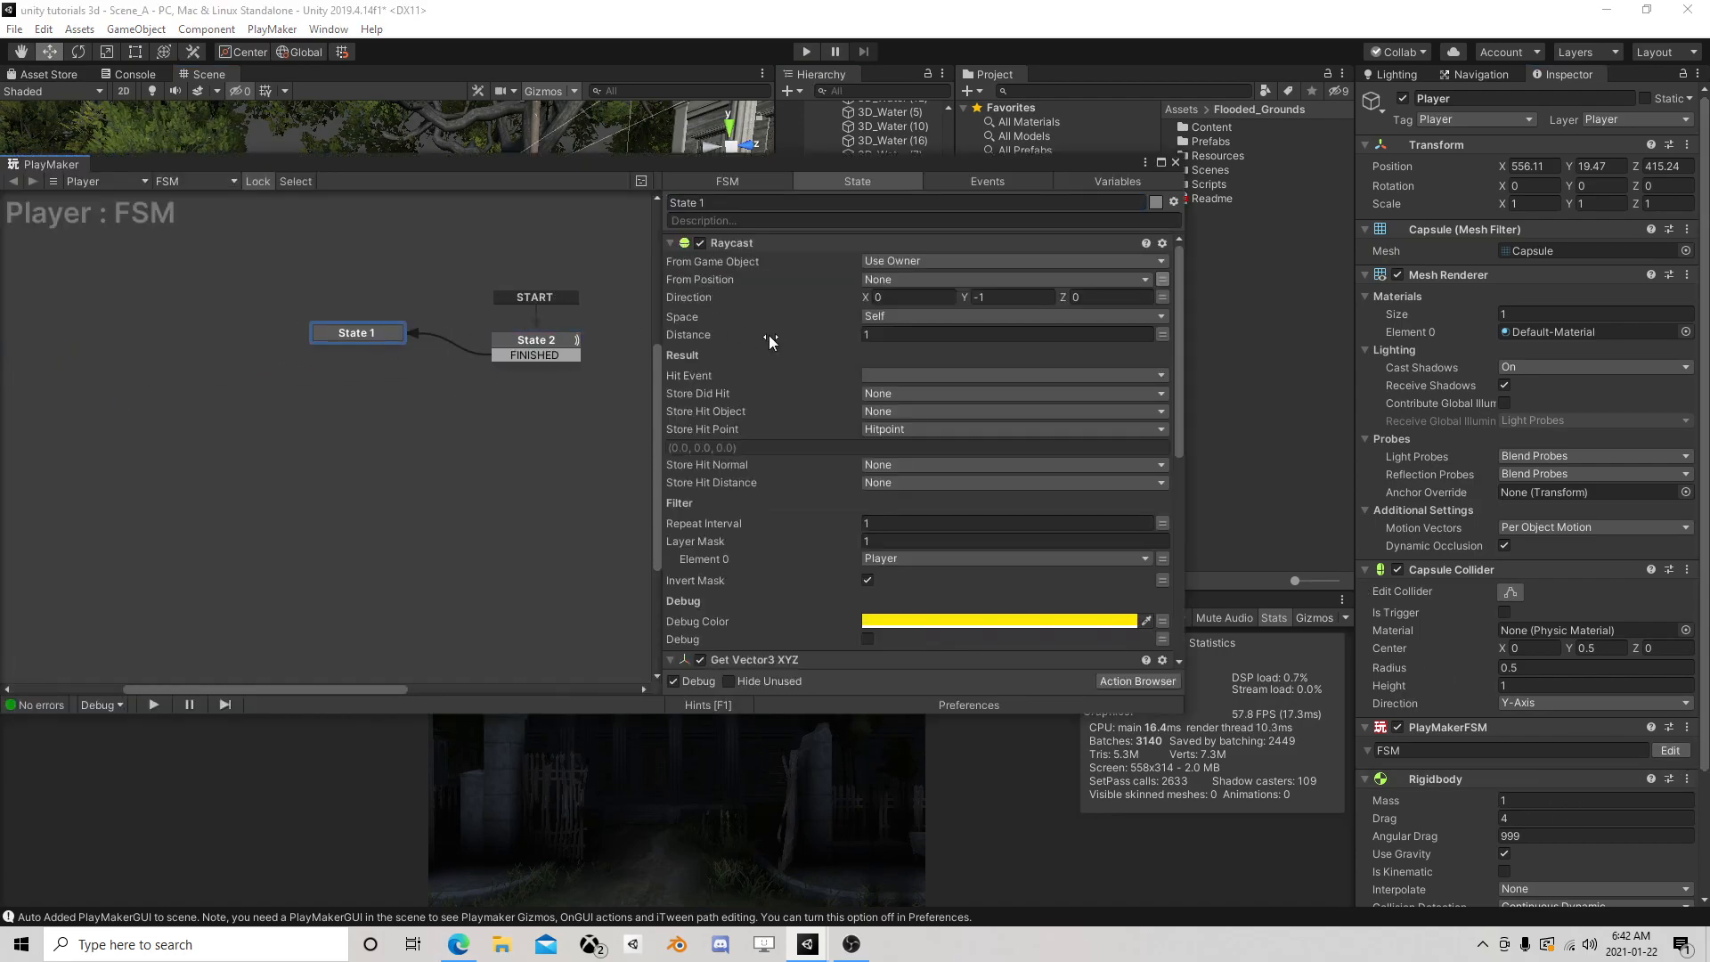
{"action": "scroll", "coordinate": [788, 468], "scroll_direction": "down", "scroll_amount": 5}
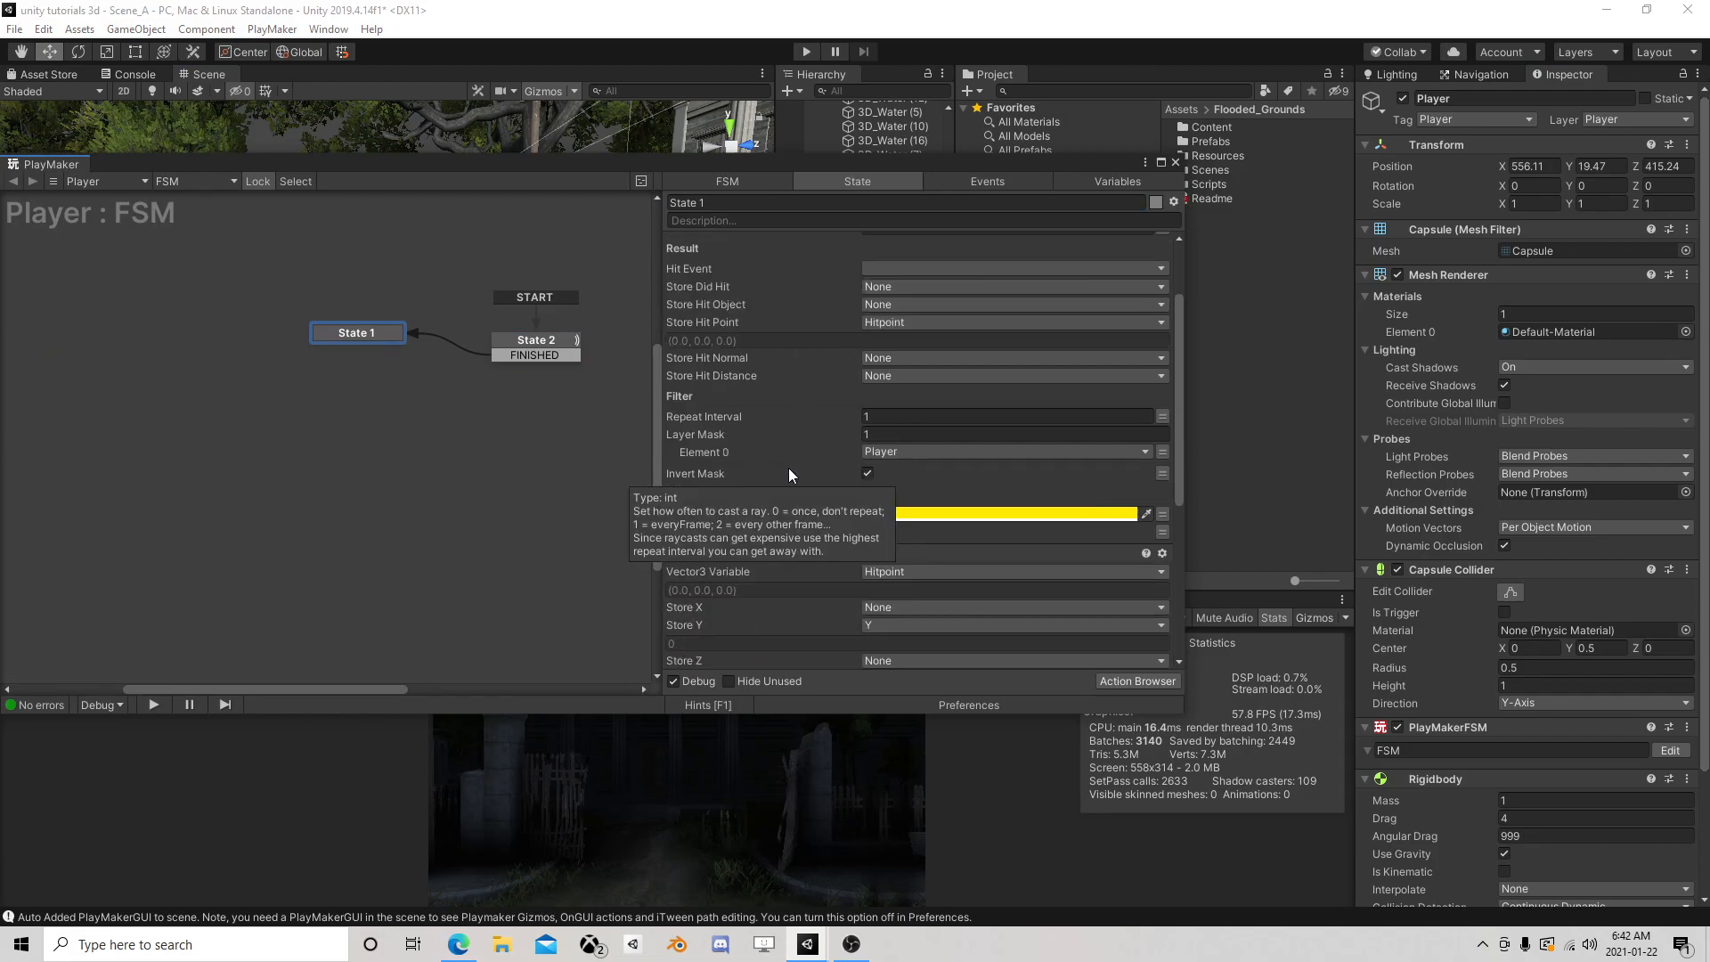
{"action": "scroll", "coordinate": [800, 452], "scroll_direction": "down", "scroll_amount": 3}
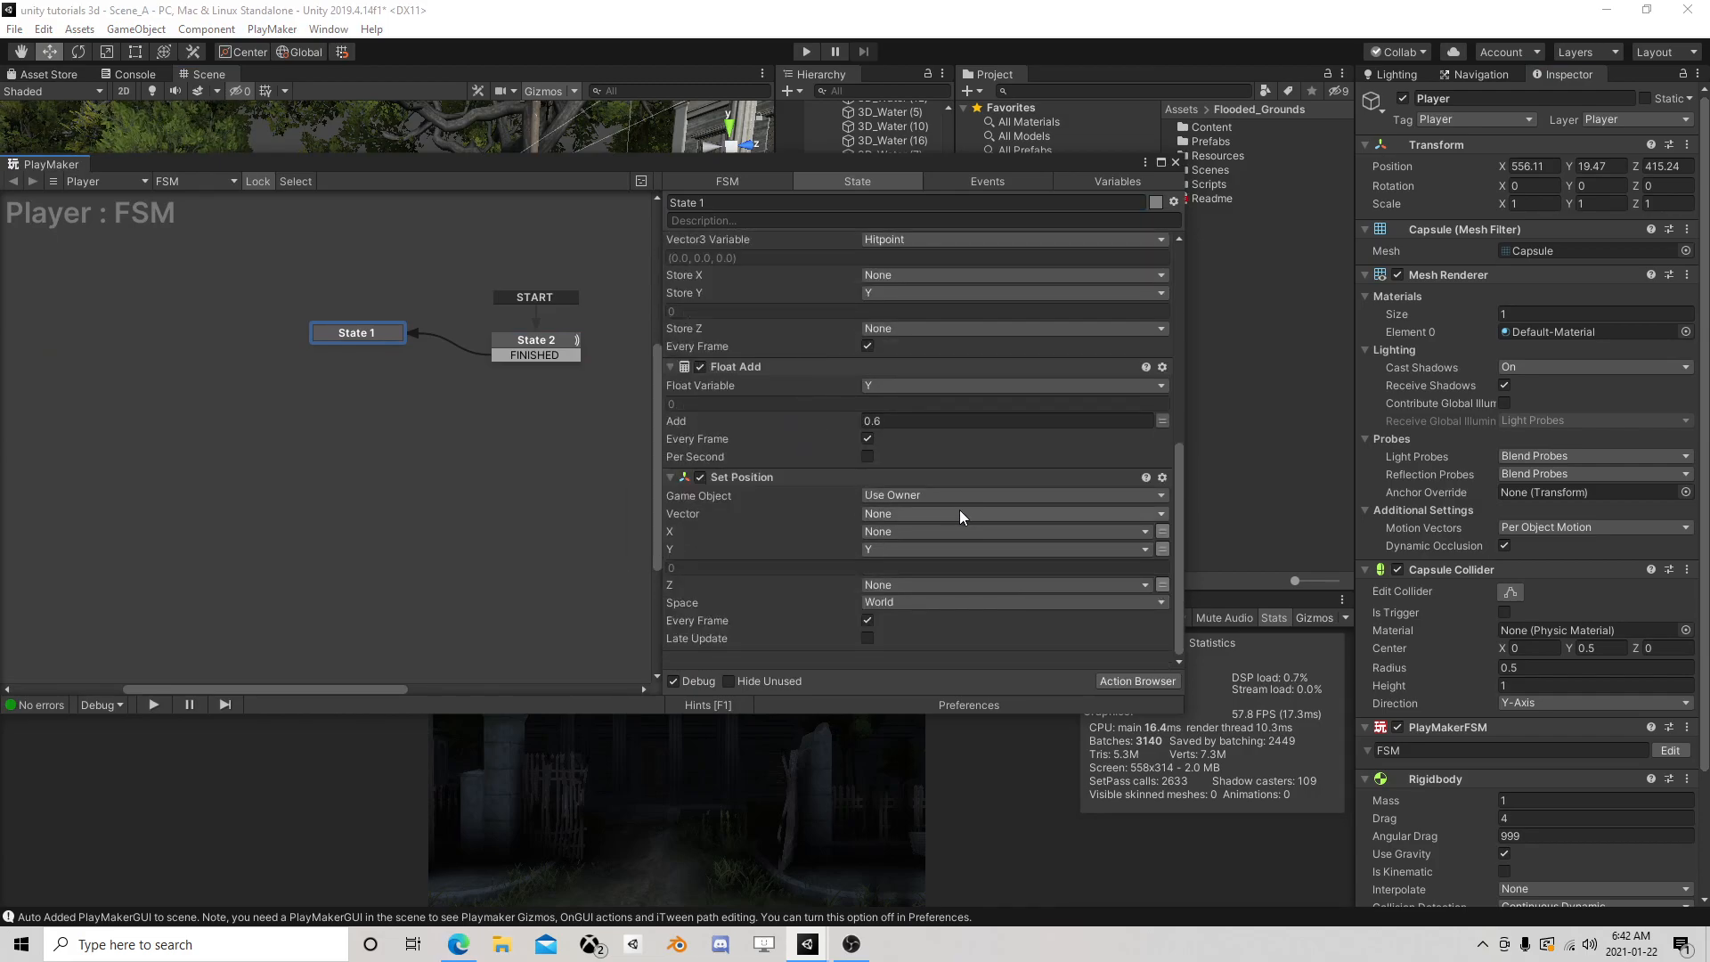
{"action": "scroll", "coordinate": [808, 558], "scroll_direction": "up", "scroll_amount": 3}
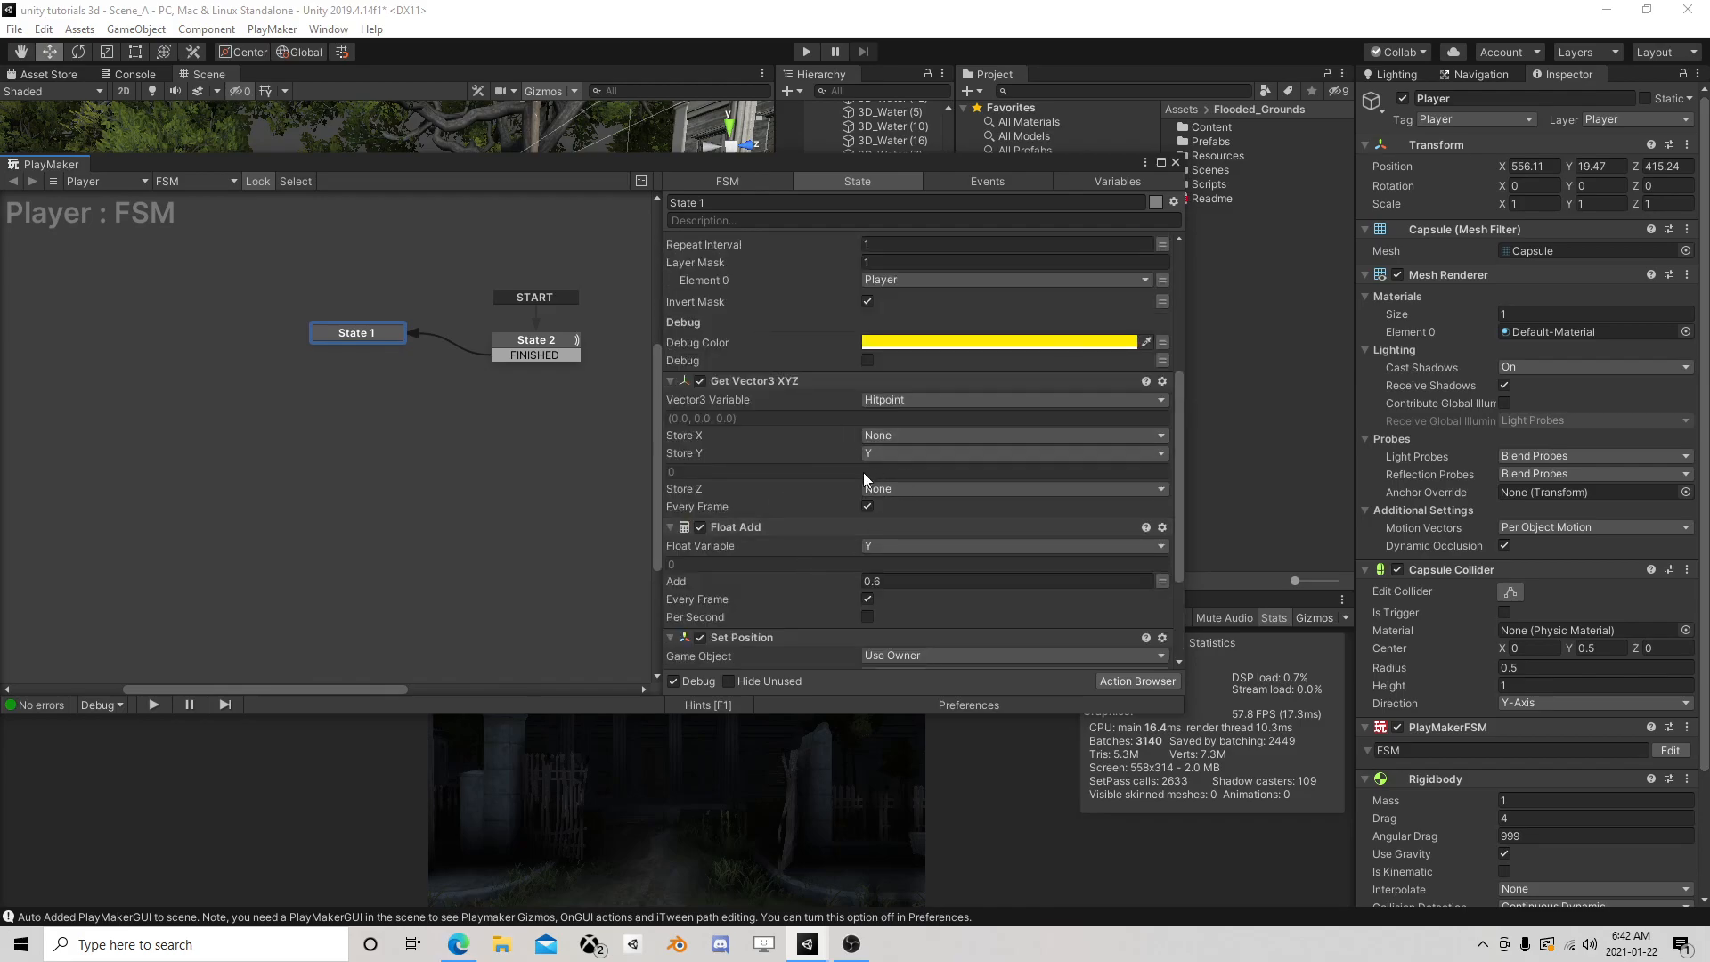
{"action": "scroll", "coordinate": [864, 472], "scroll_direction": "up", "scroll_amount": 1}
{"action": "left_click_drag", "start_coordinate": [378, 330], "coordinate": [366, 346]}
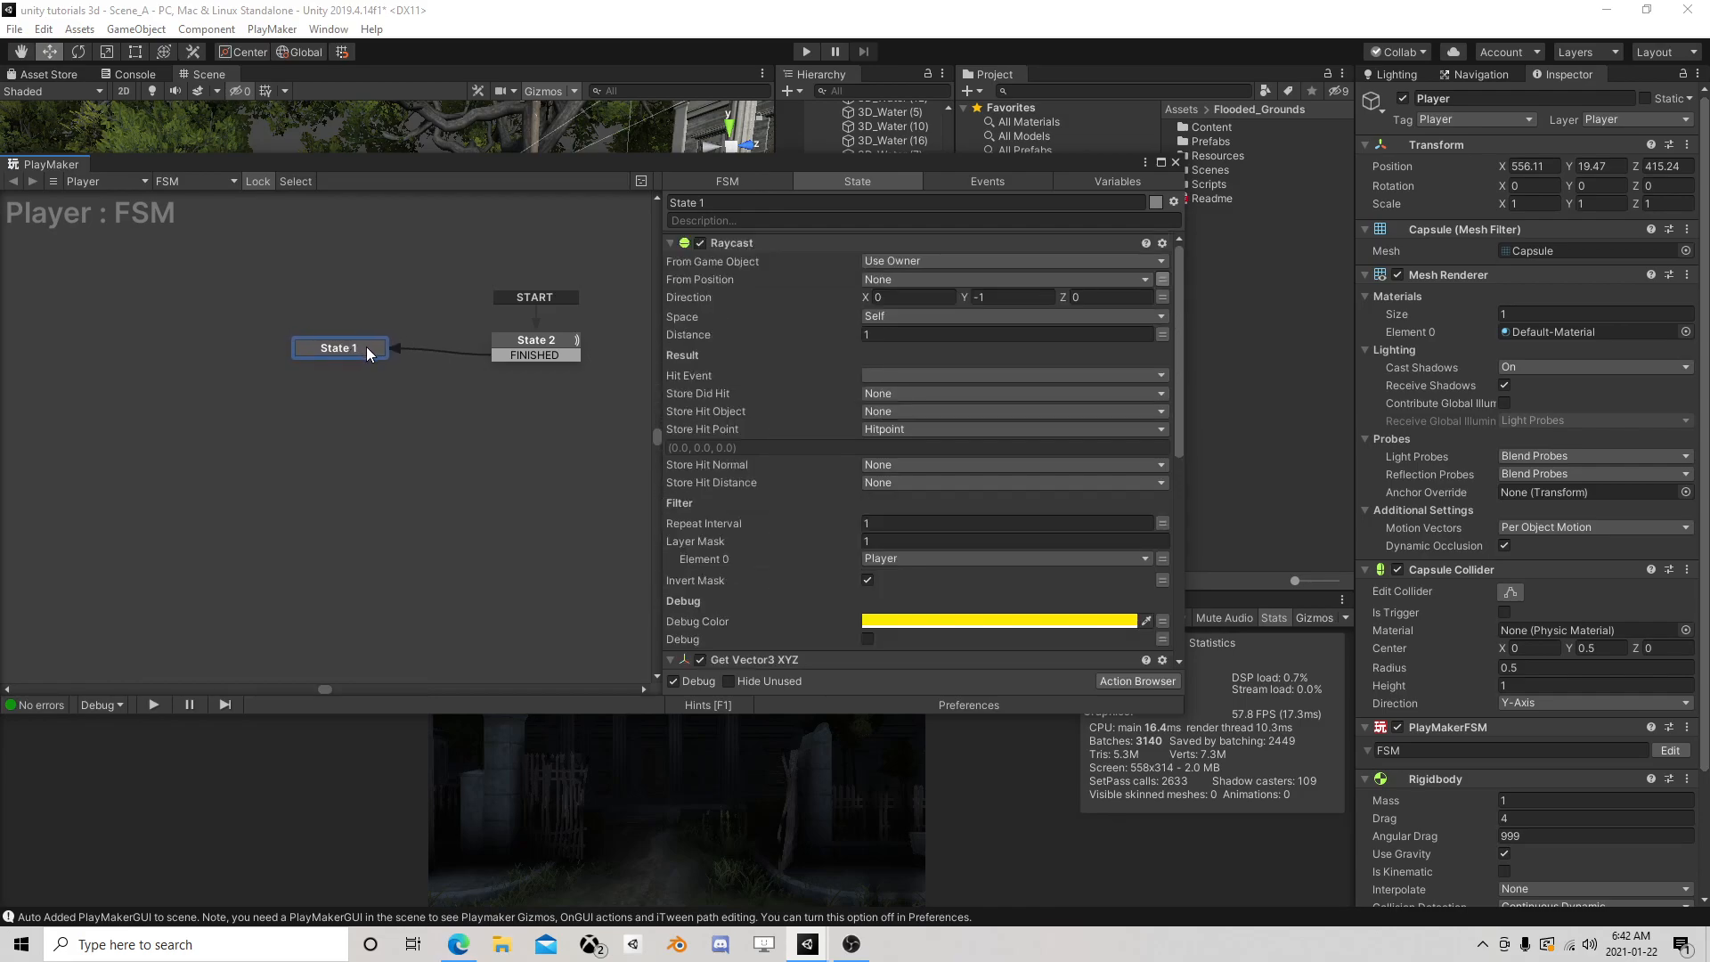
Start the scene paused, inspect State 1's action values on the first frame and stop playback
{"action": "left_click", "coordinate": [836, 52]}
{"action": "left_click", "coordinate": [806, 52]}
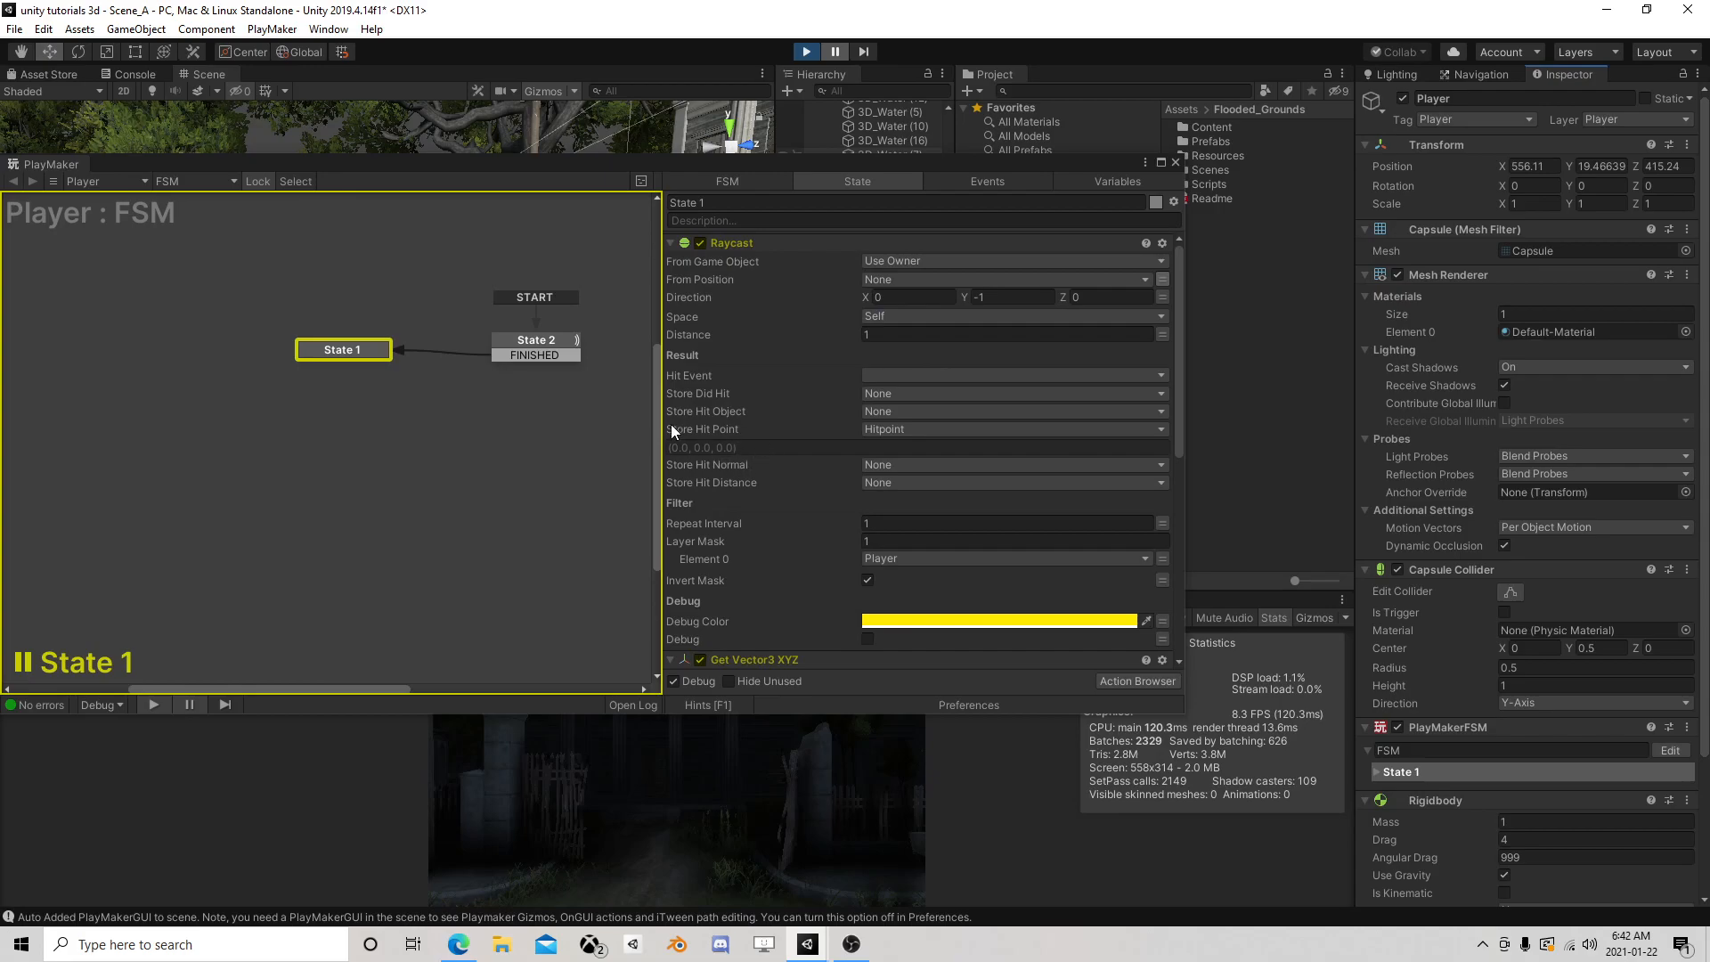
{"action": "scroll", "coordinate": [824, 444], "scroll_direction": "down", "scroll_amount": 8}
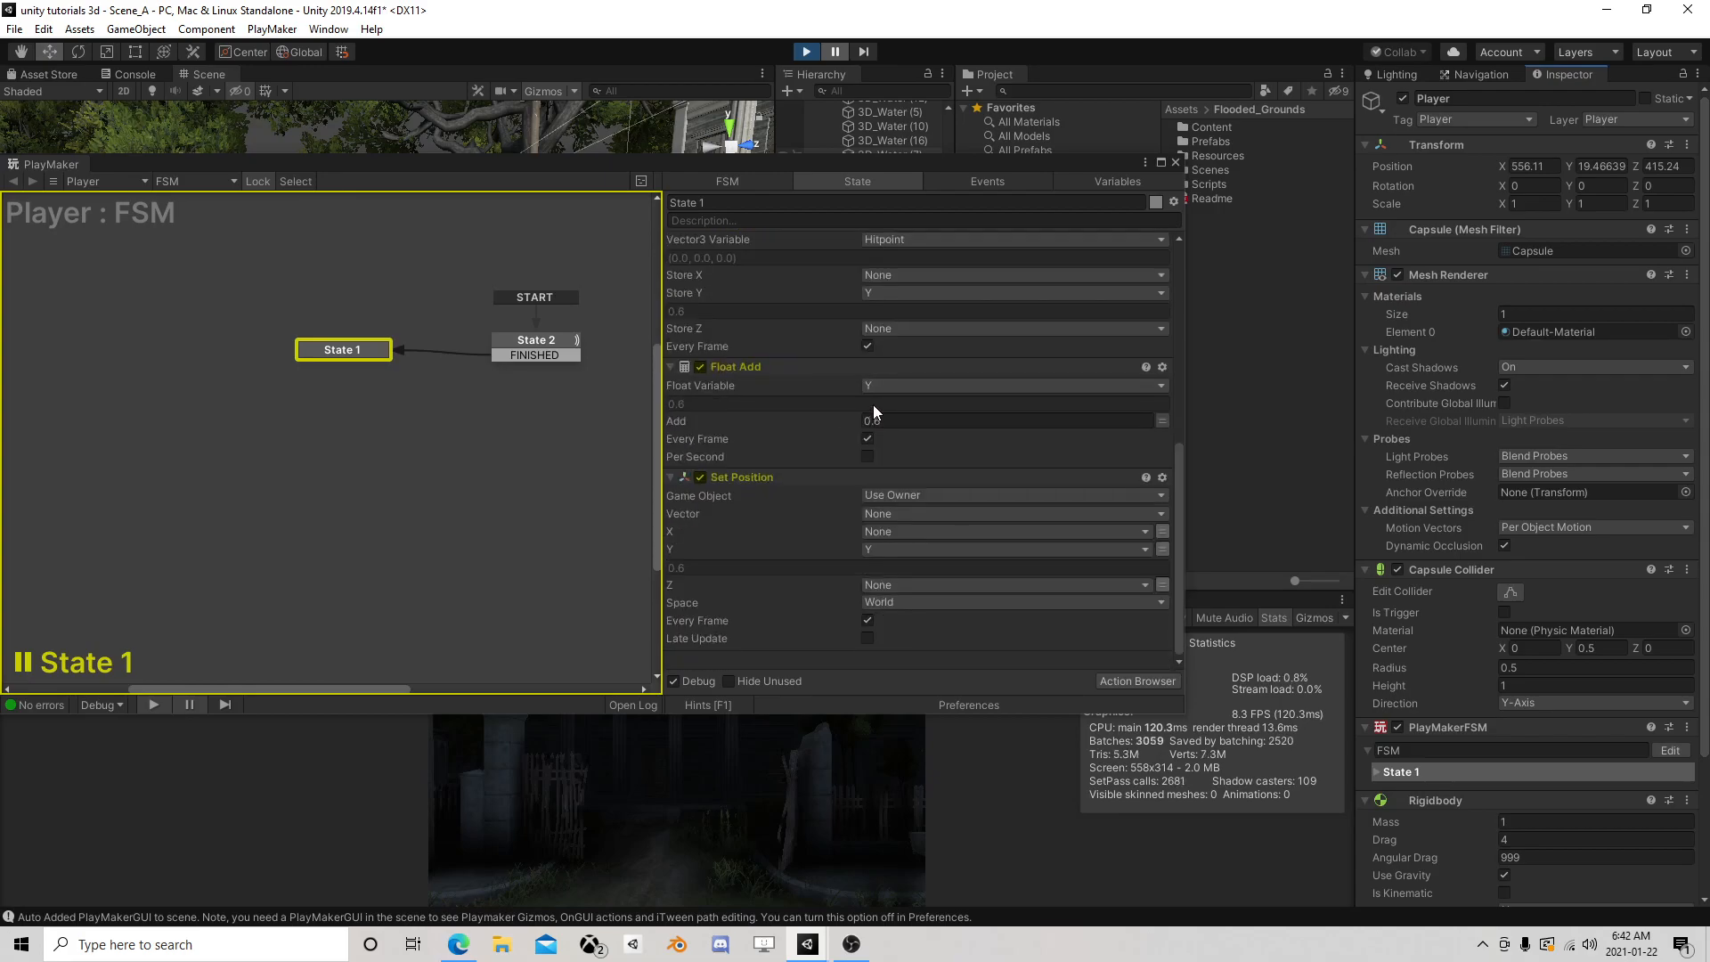
{"action": "scroll", "coordinate": [900, 369], "scroll_direction": "up", "scroll_amount": 8}
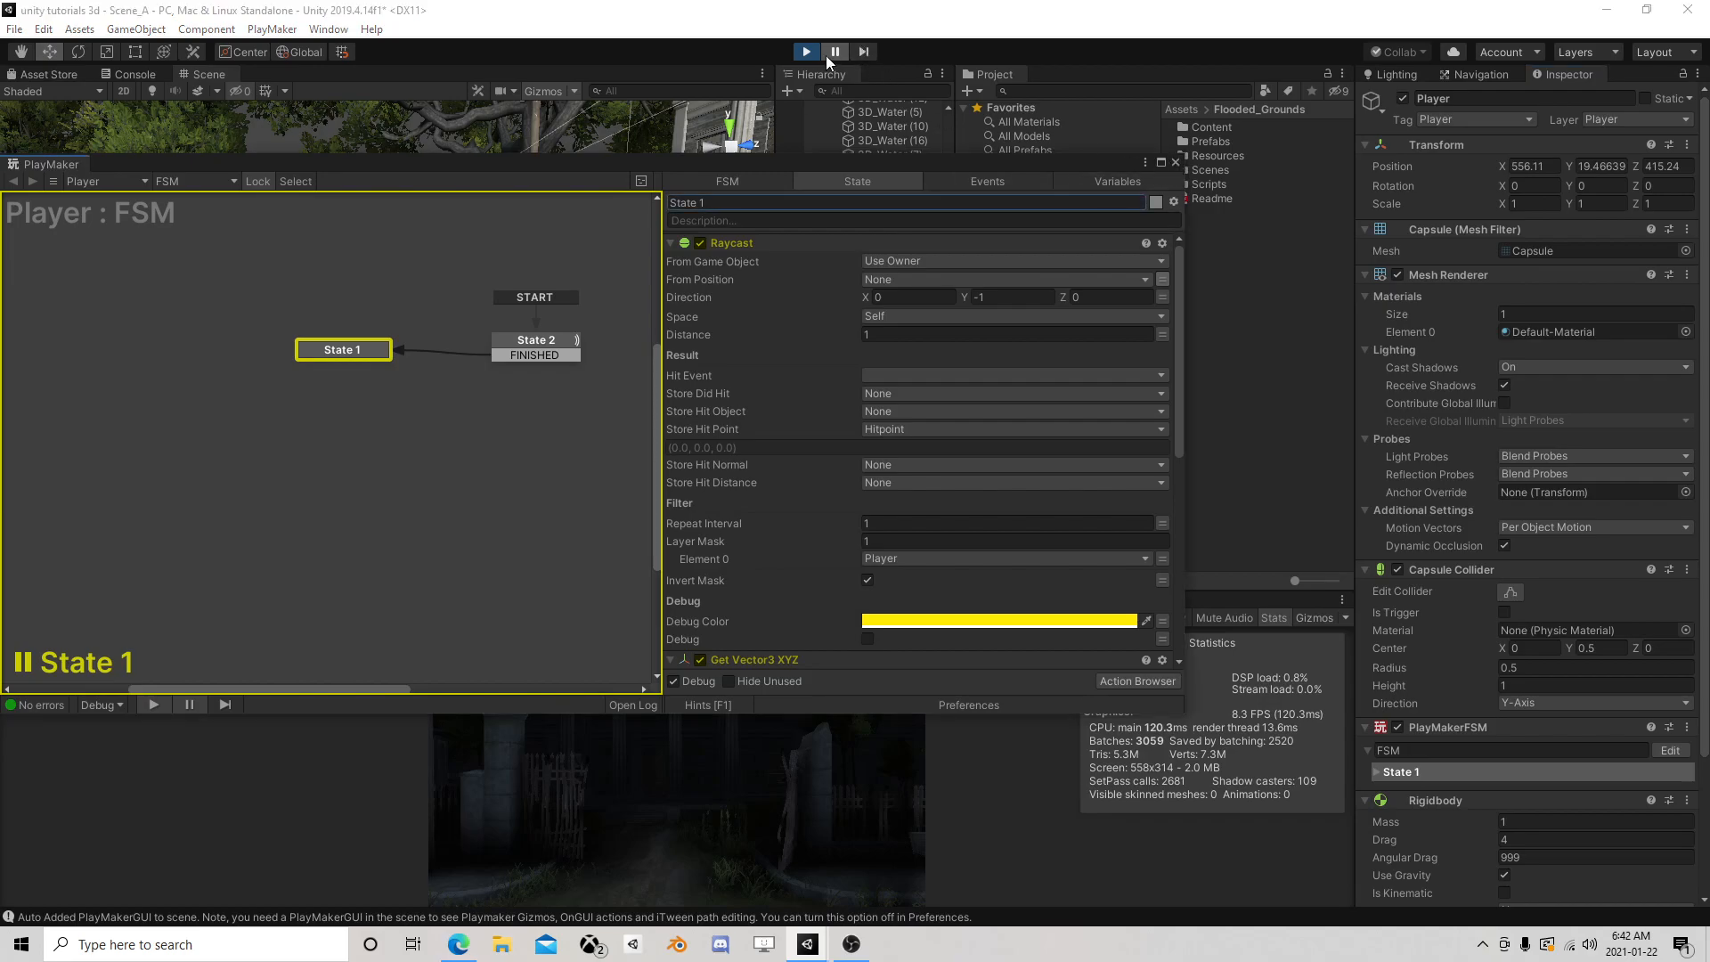
{"action": "key", "text": "ctrl+p"}
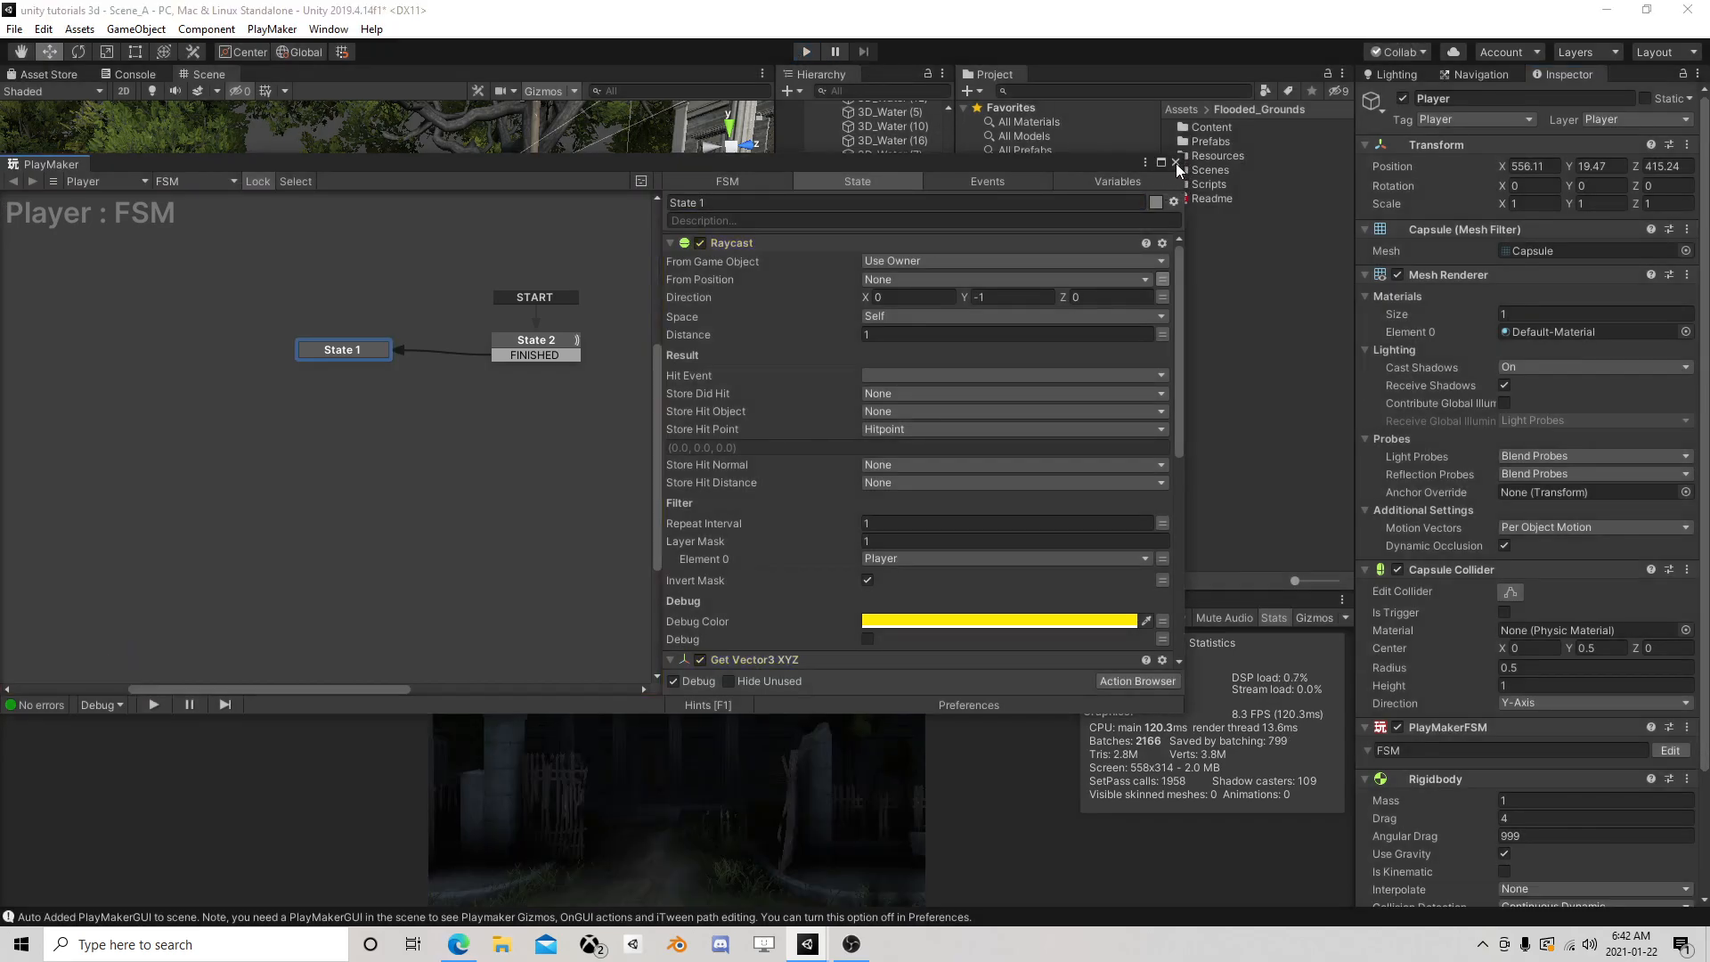
Delete the Set Position action from State 1 of the player's FSM
{"action": "left_click", "coordinate": [1176, 163]}
{"action": "scroll", "coordinate": [1515, 789], "scroll_direction": "down", "scroll_amount": 3}
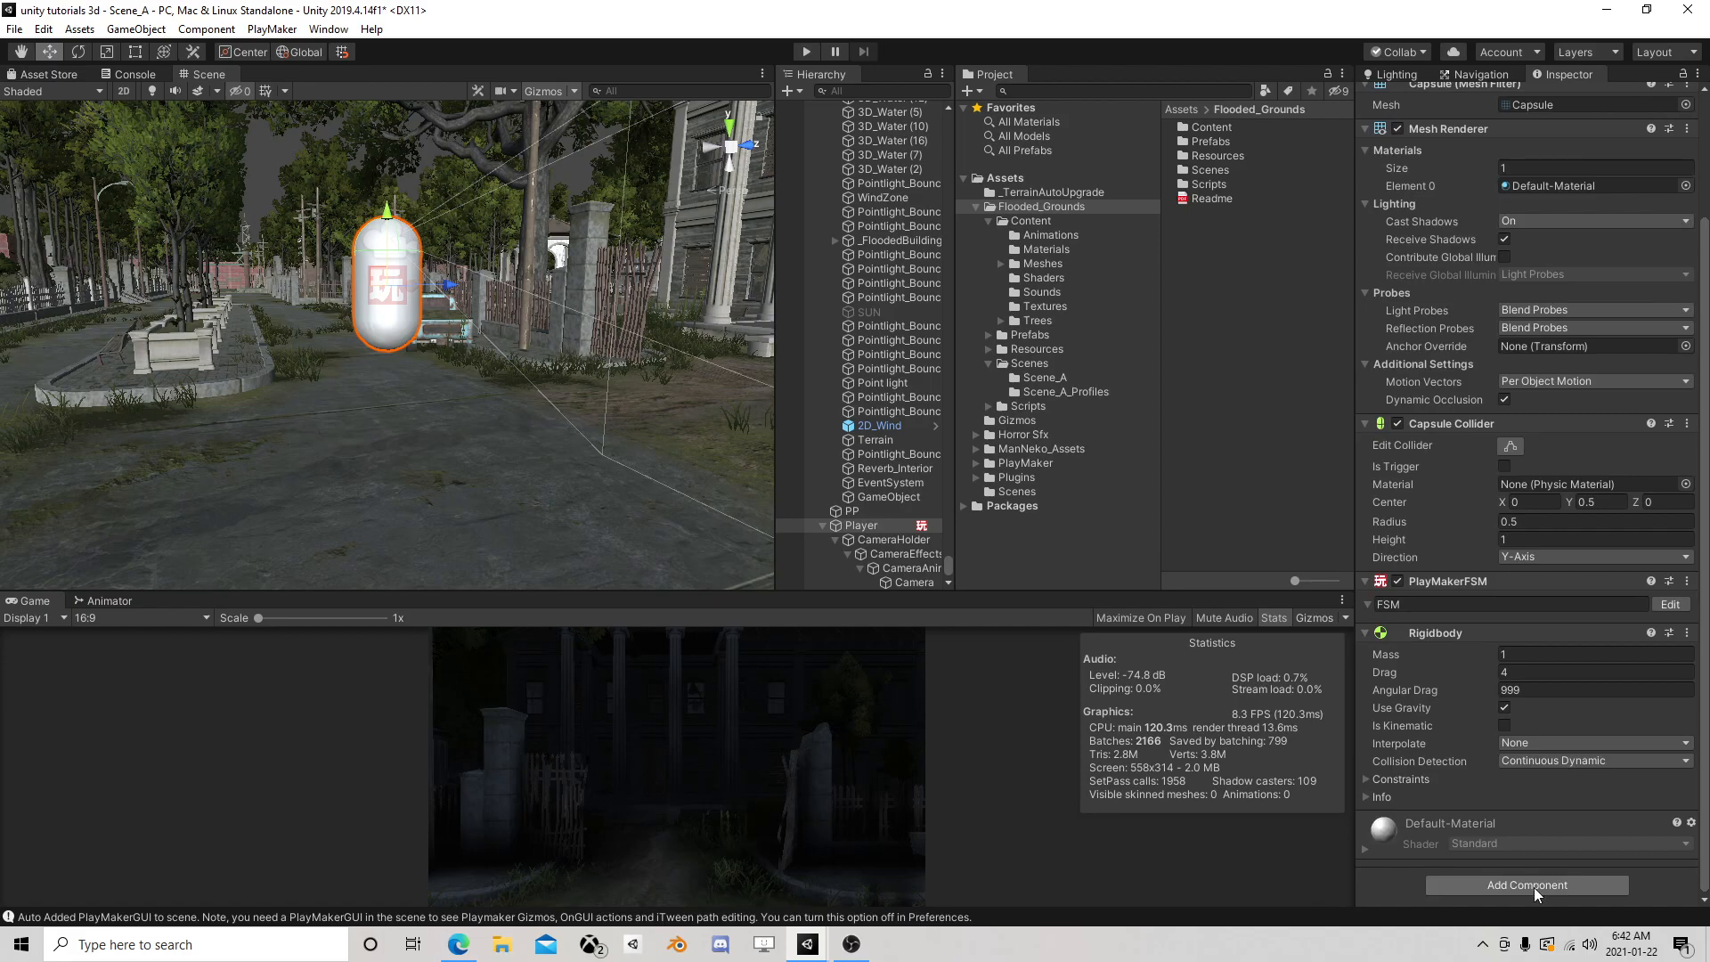
{"action": "left_click", "coordinate": [1671, 604]}
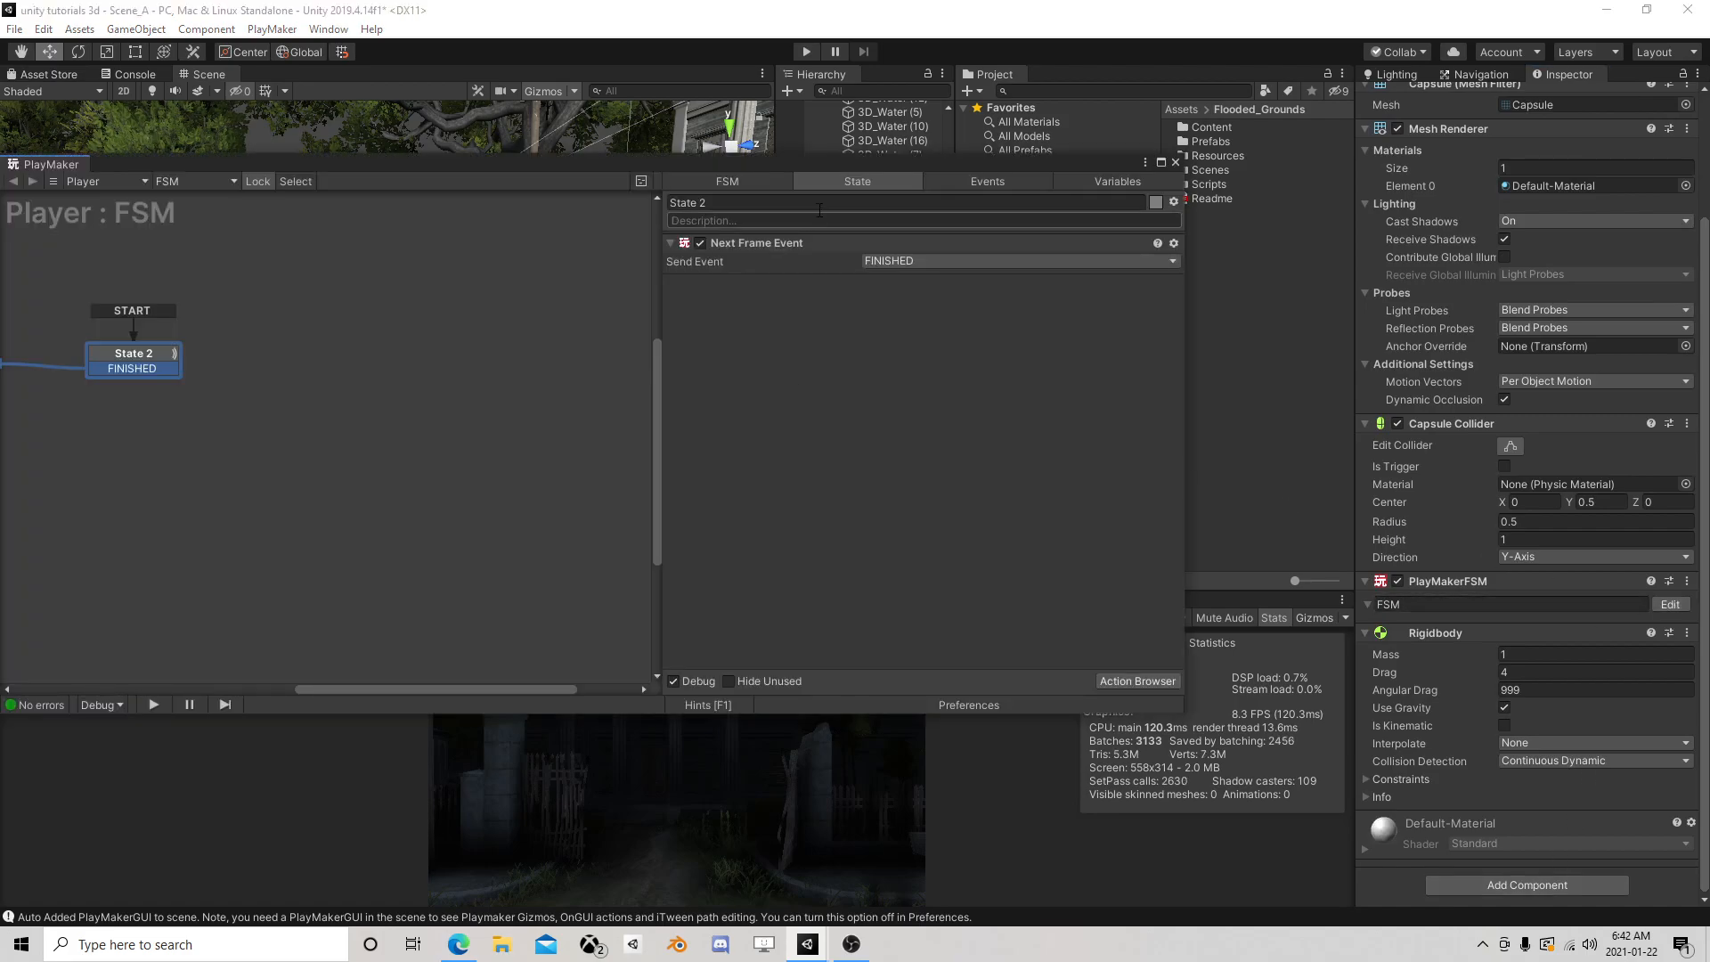
{"action": "middle_click_drag", "start_coordinate": [131, 393], "coordinate": [354, 394]}
{"action": "left_click", "coordinate": [159, 362]}
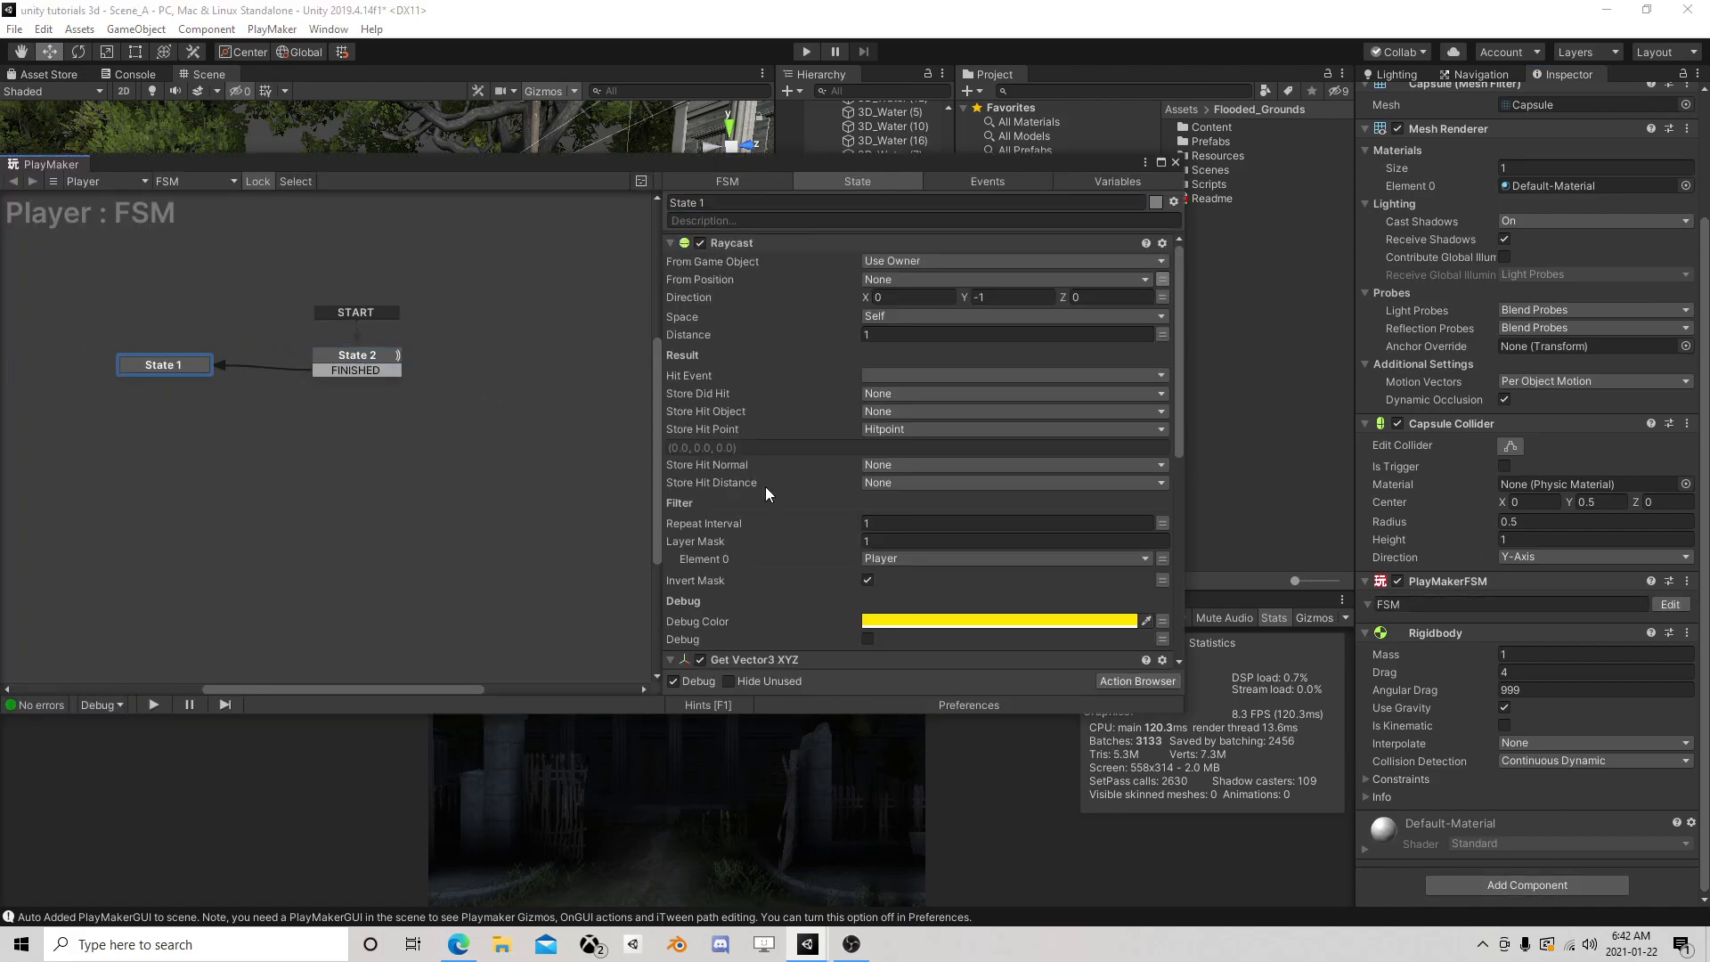
{"action": "scroll", "coordinate": [757, 478], "scroll_direction": "down", "scroll_amount": 5}
{"action": "left_click", "coordinate": [772, 488]}
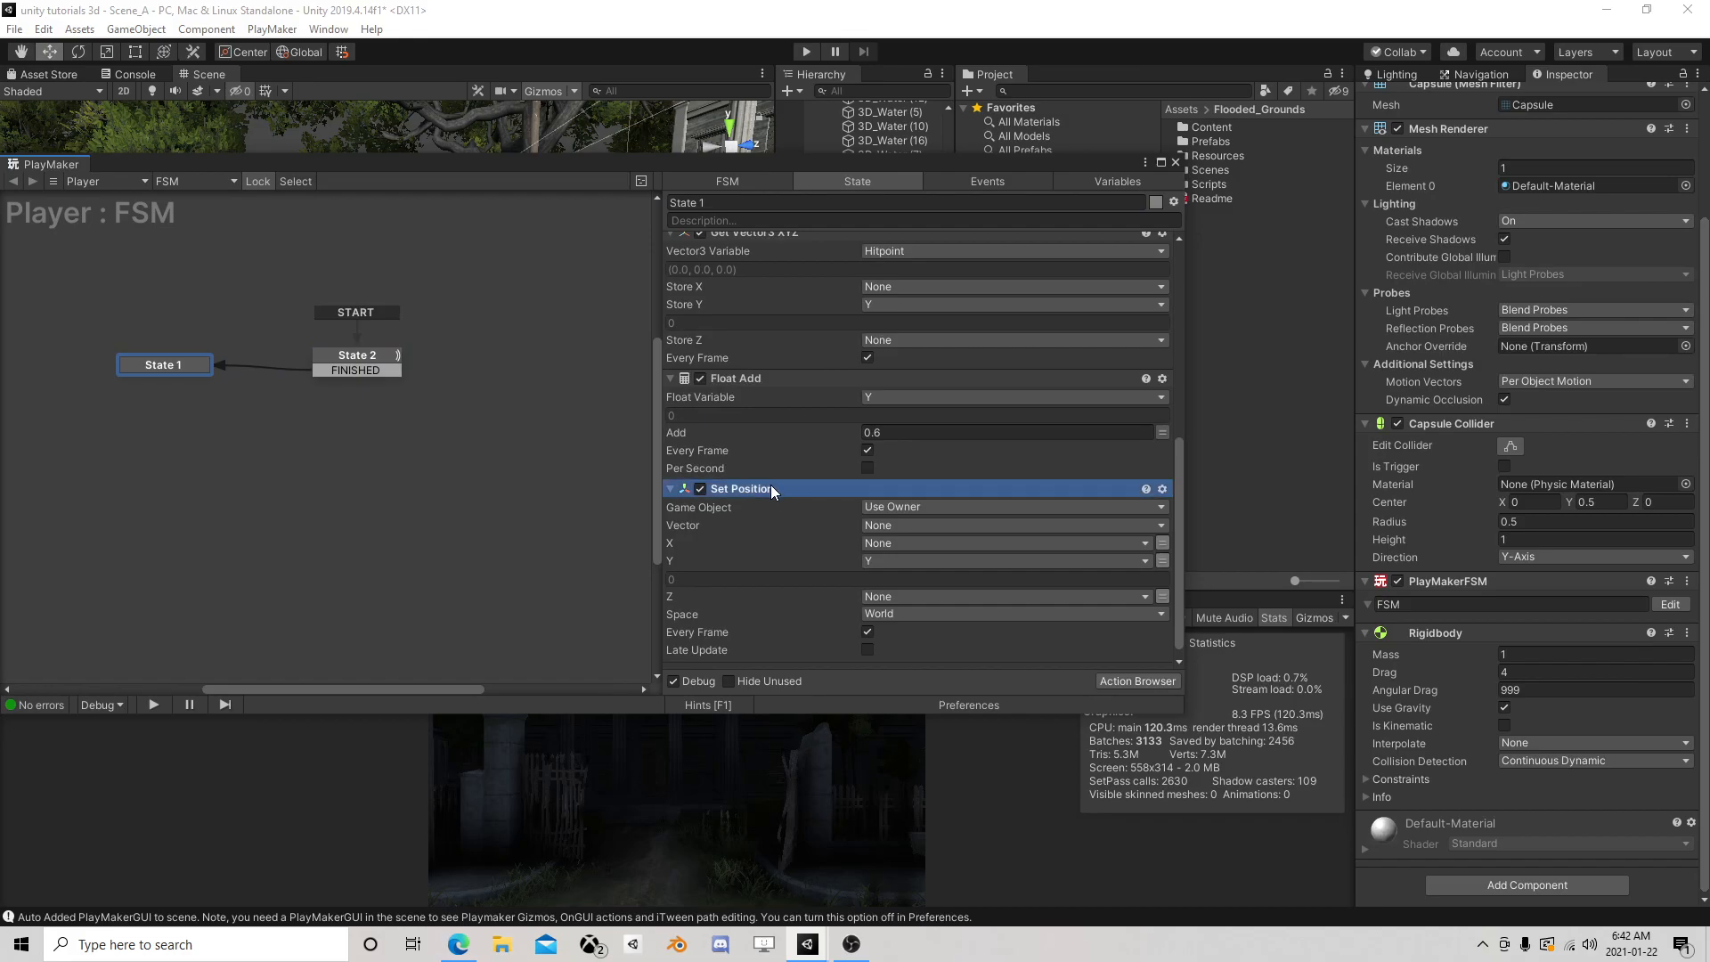
{"action": "key", "text": "Delete"}
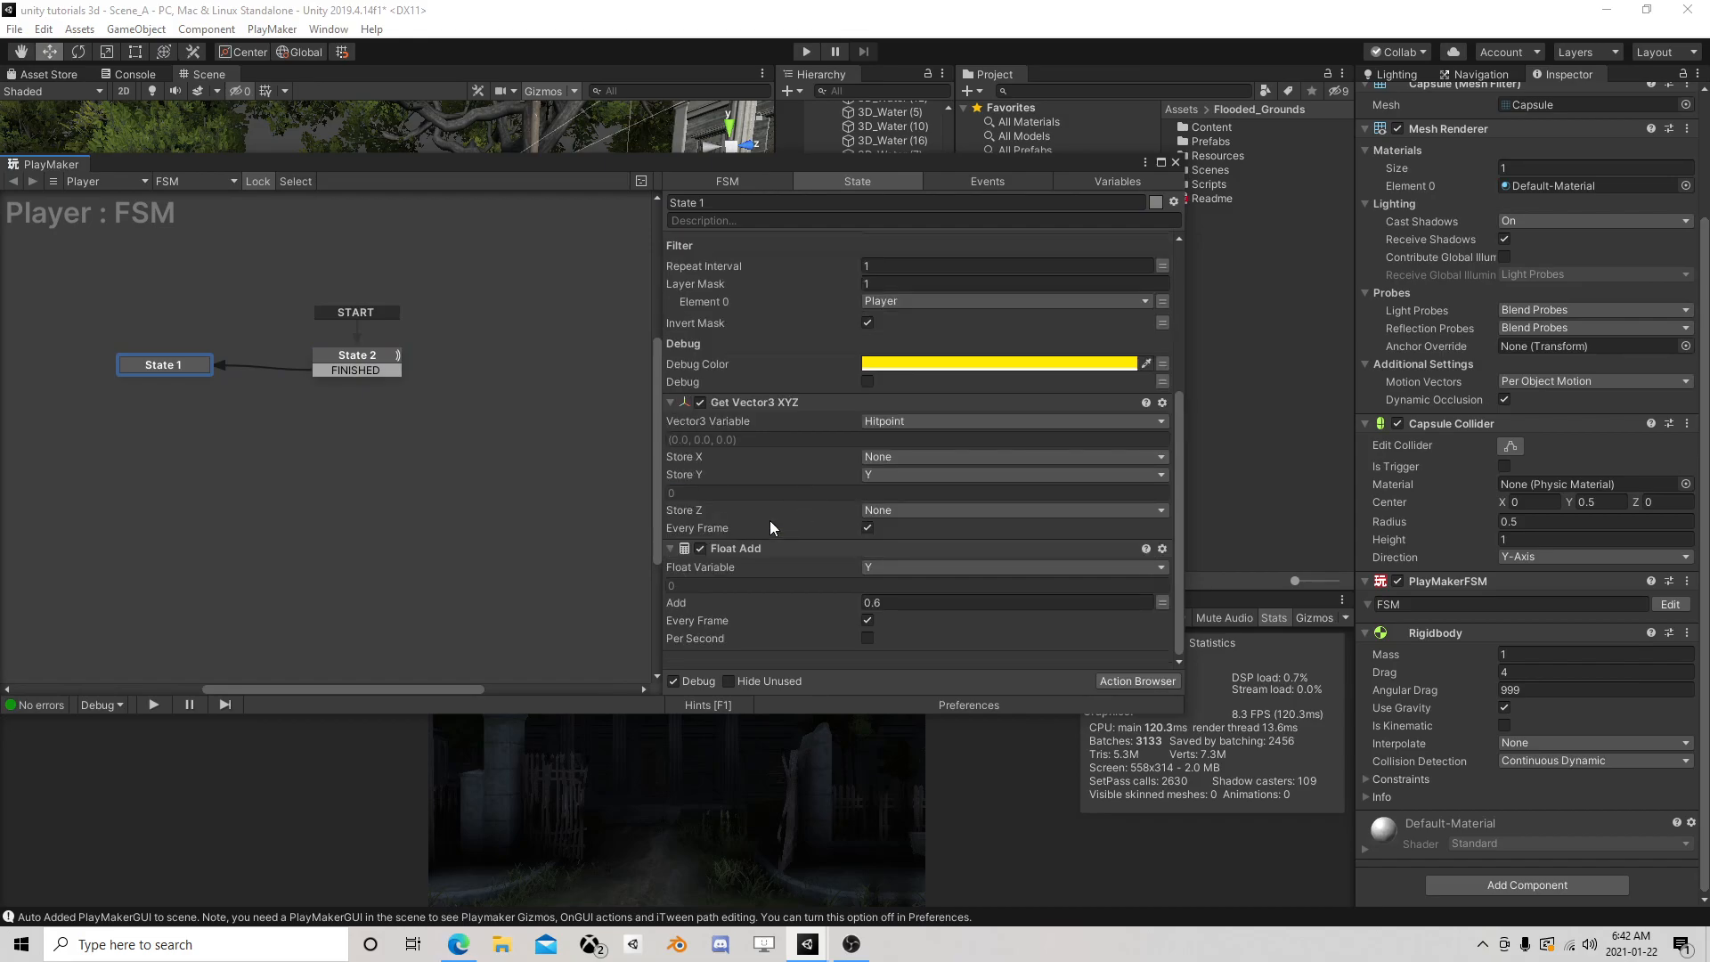
Add a second PlayMakerFSM component to the player
{"action": "left_click", "coordinate": [1176, 162]}
{"action": "left_click", "coordinate": [1504, 889]}
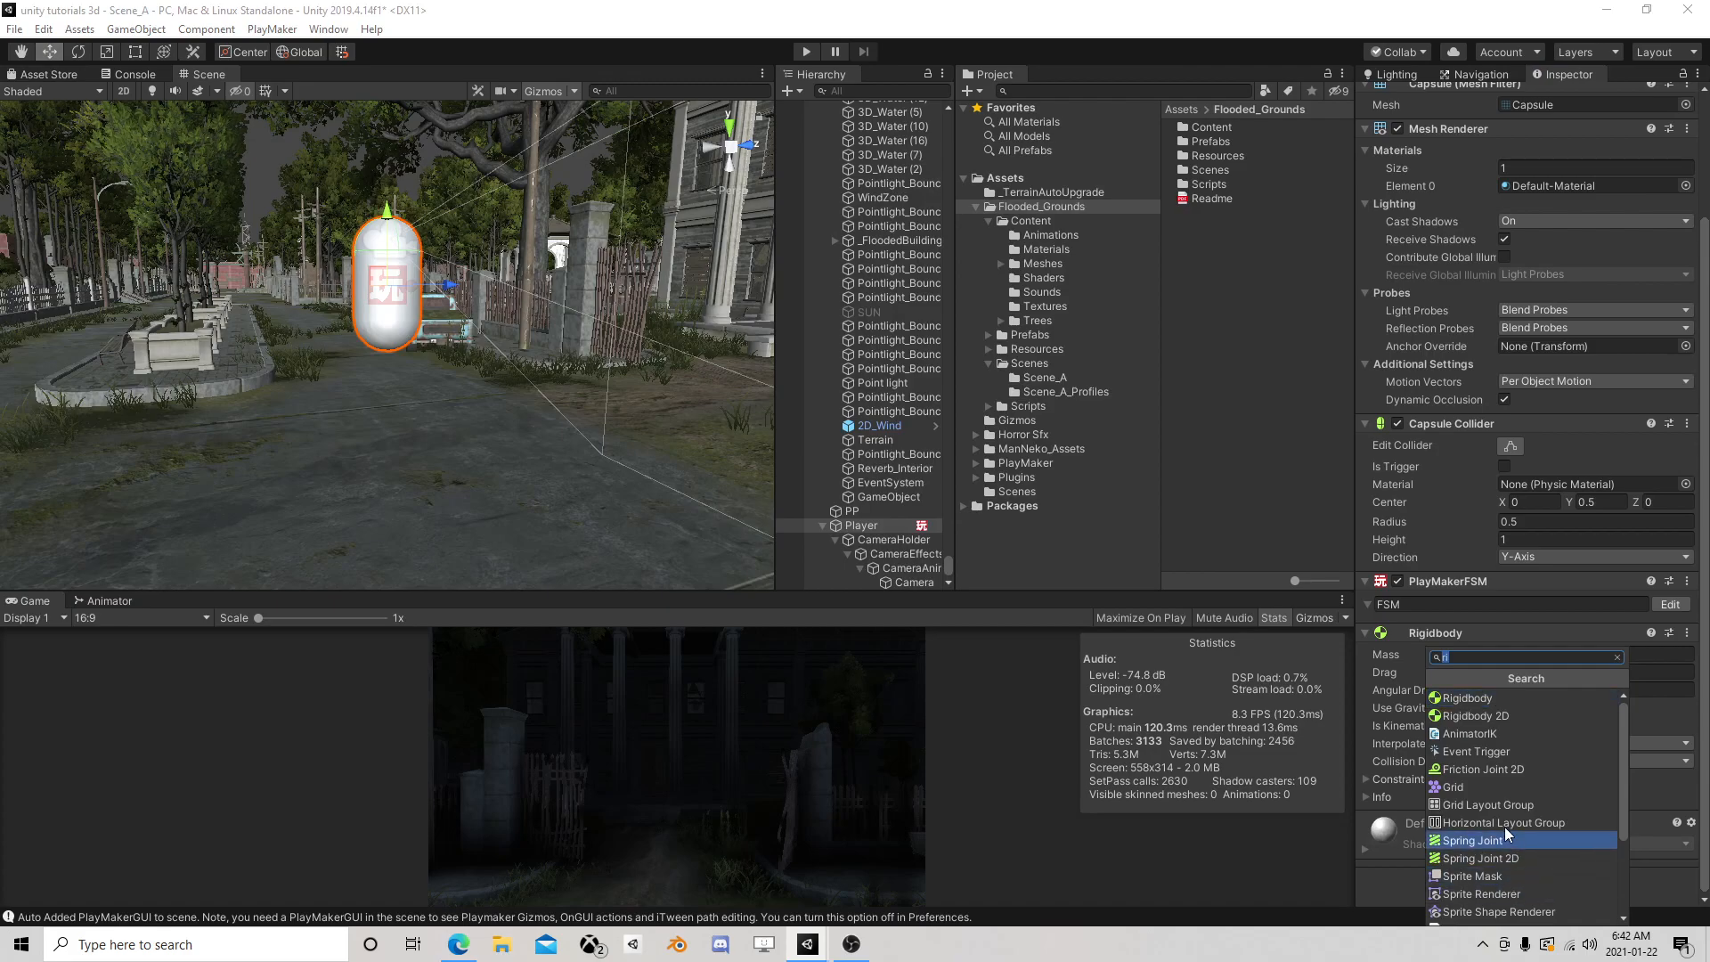
{"action": "type", "text": "fsm"}
{"action": "left_click", "coordinate": [1491, 697]}
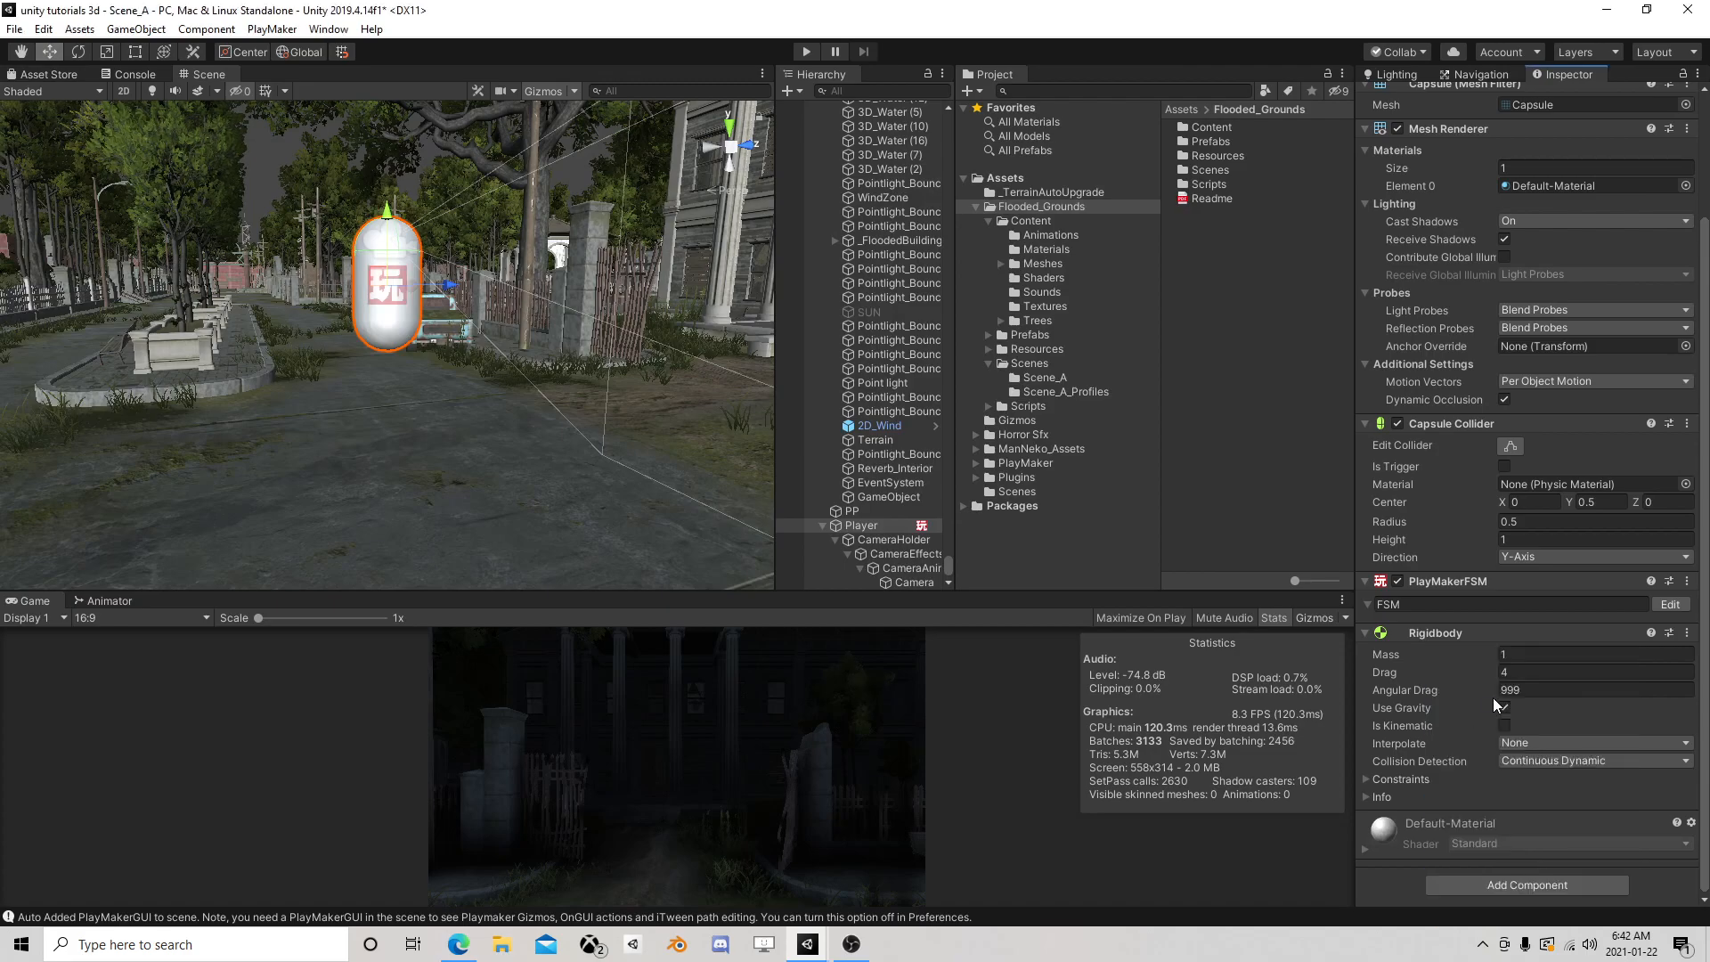
Add a Get Fsm Float action to State 1 of the player's second FSM
{"action": "left_click", "coordinate": [1671, 844]}
{"action": "left_click", "coordinate": [1124, 680]}
{"action": "type", "text": "get fs"}
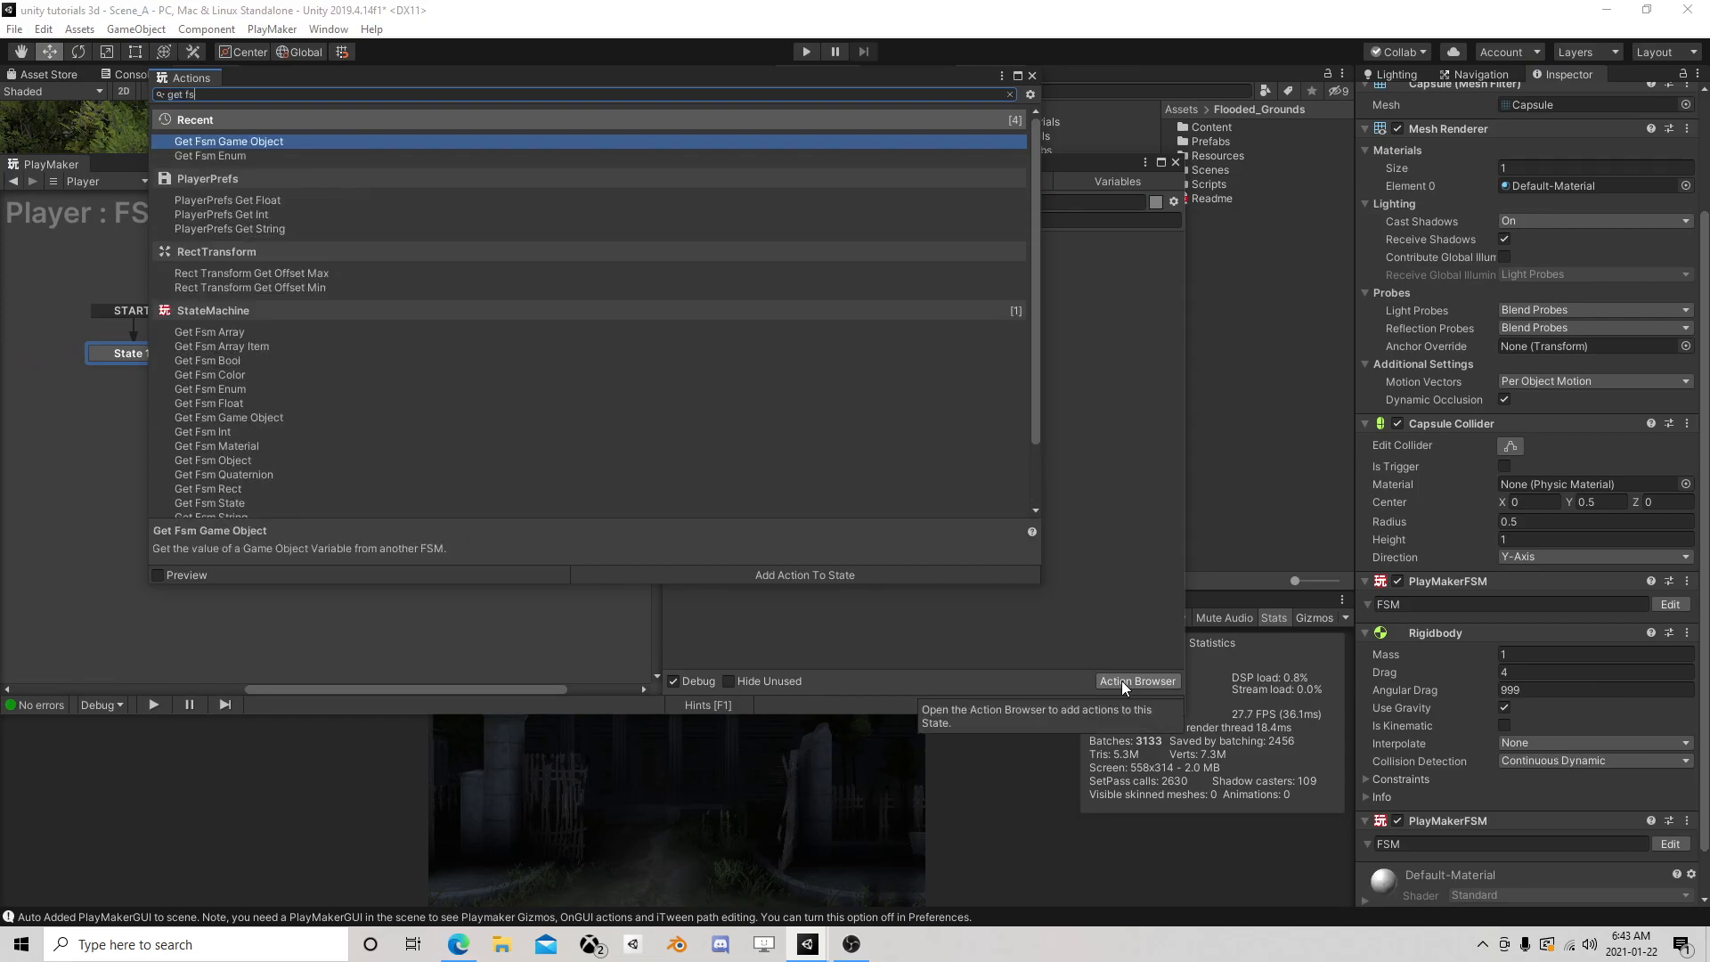
{"action": "type", "text": "m flo"}
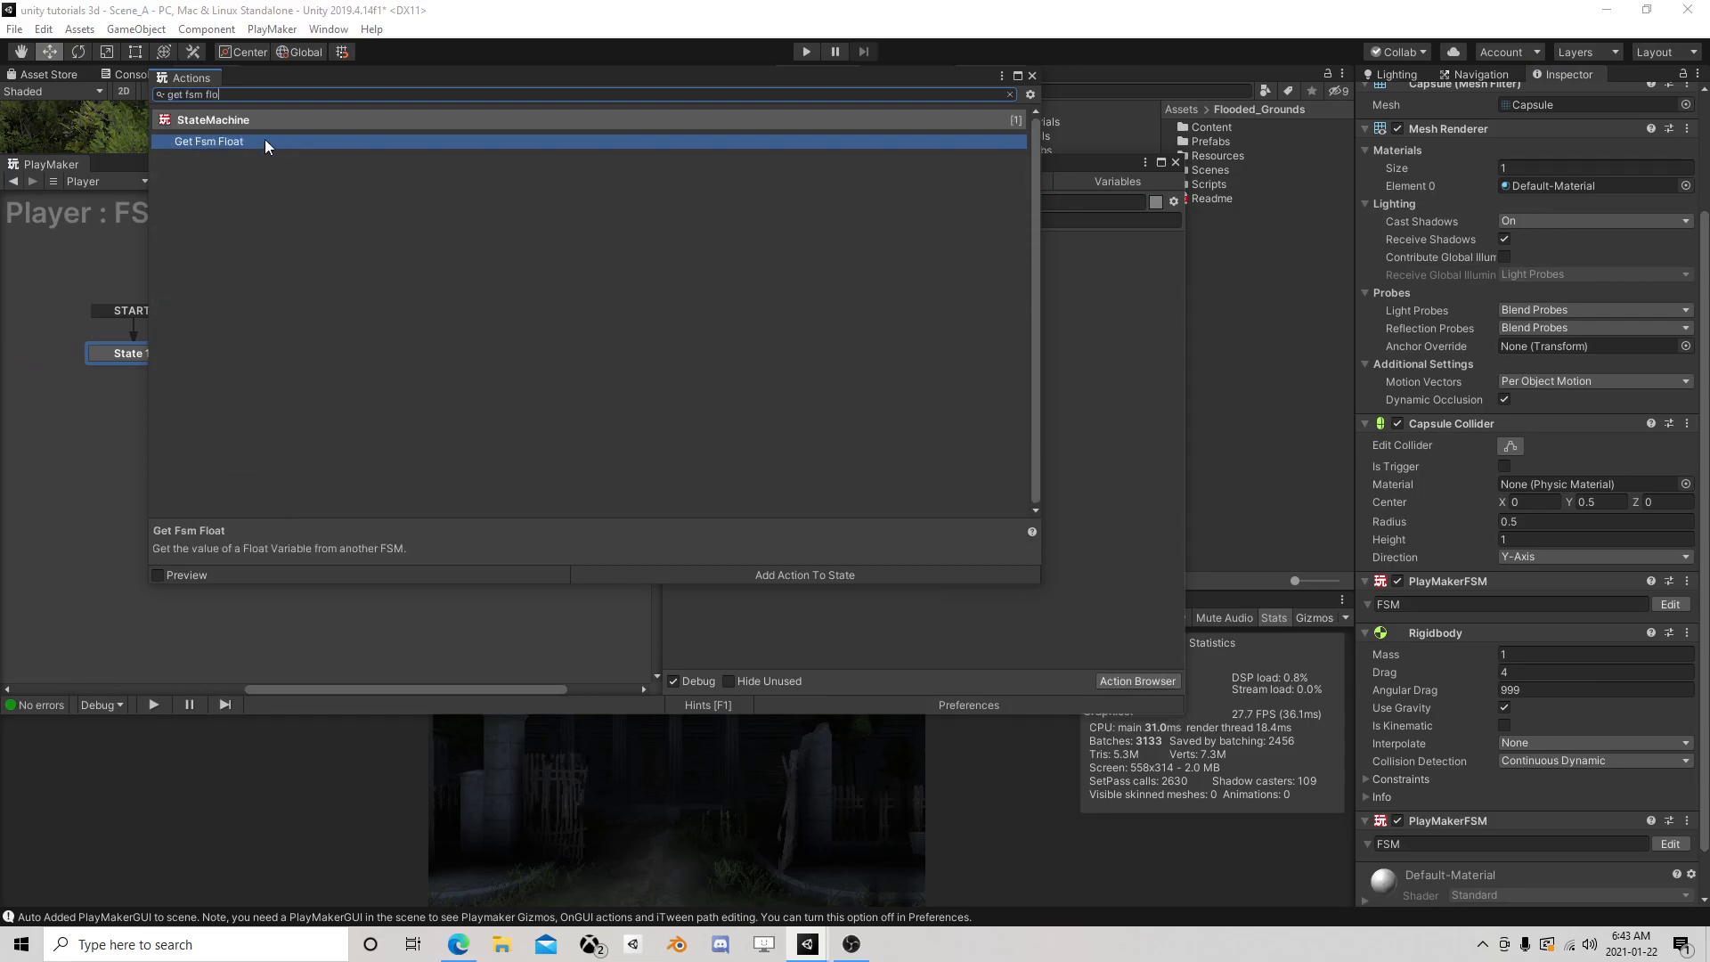
{"action": "double_click", "coordinate": [265, 140]}
{"action": "left_click", "coordinate": [1033, 77]}
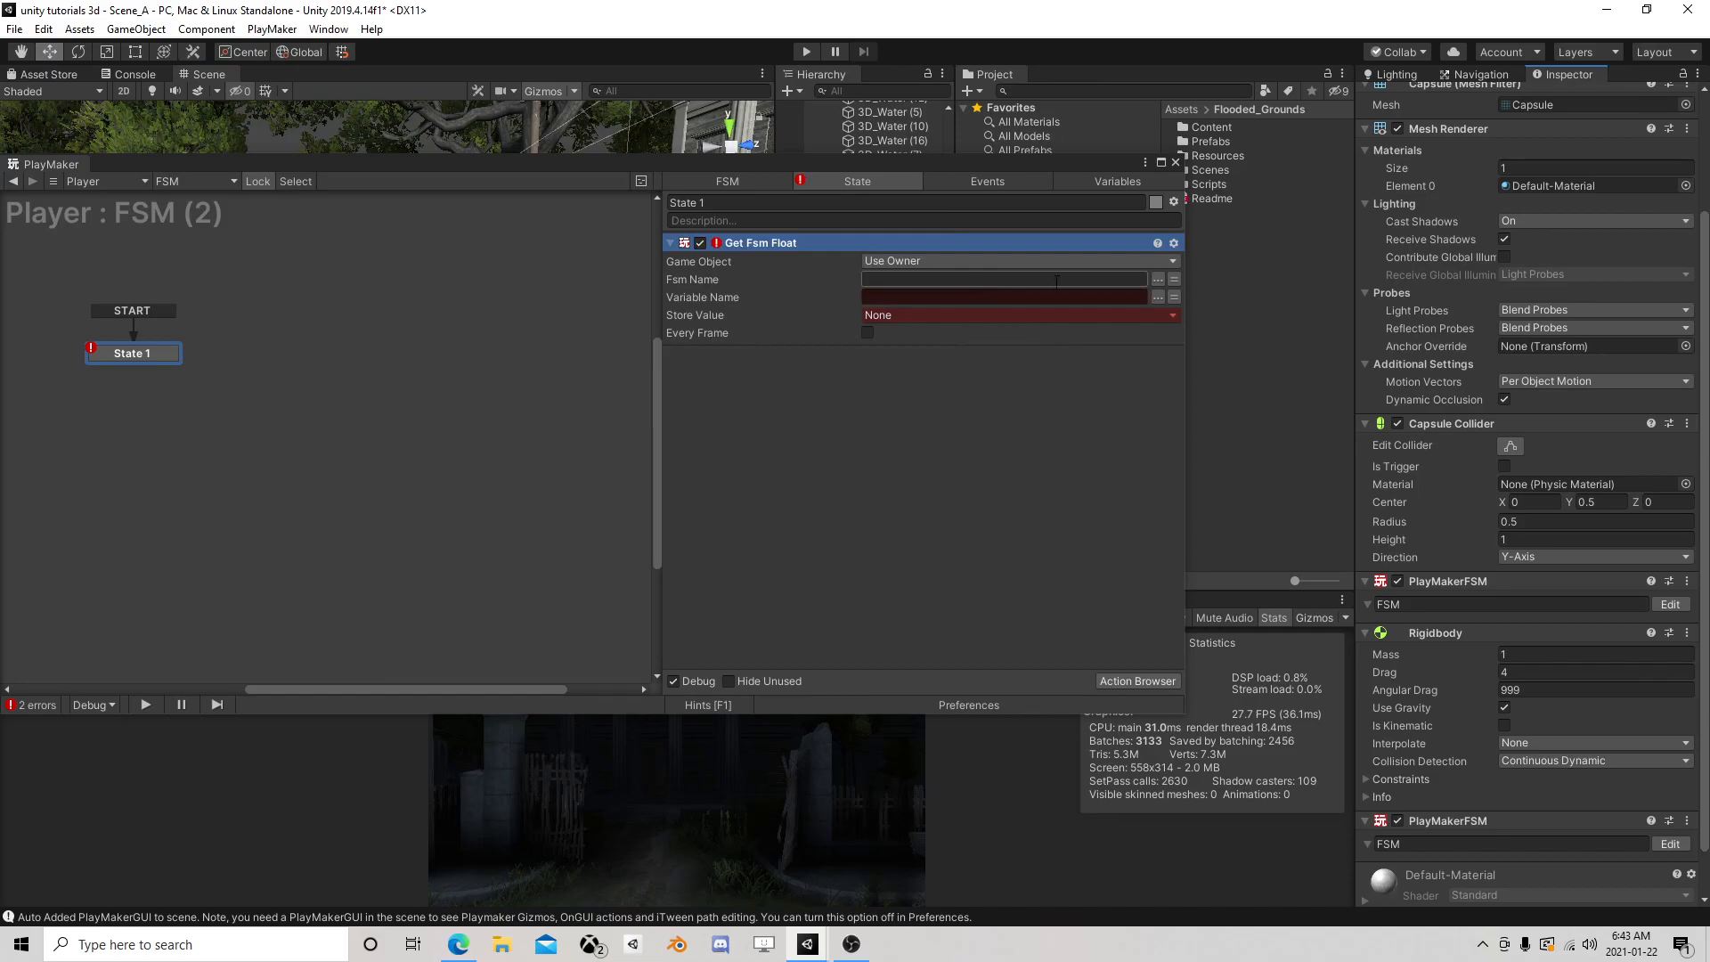
Make Get Fsm Float read variable Y from FSM every frame and store it in a new Y variable
{"action": "left_click", "coordinate": [1157, 279]}
{"action": "left_click", "coordinate": [1196, 290]}
{"action": "left_click", "coordinate": [1156, 297]}
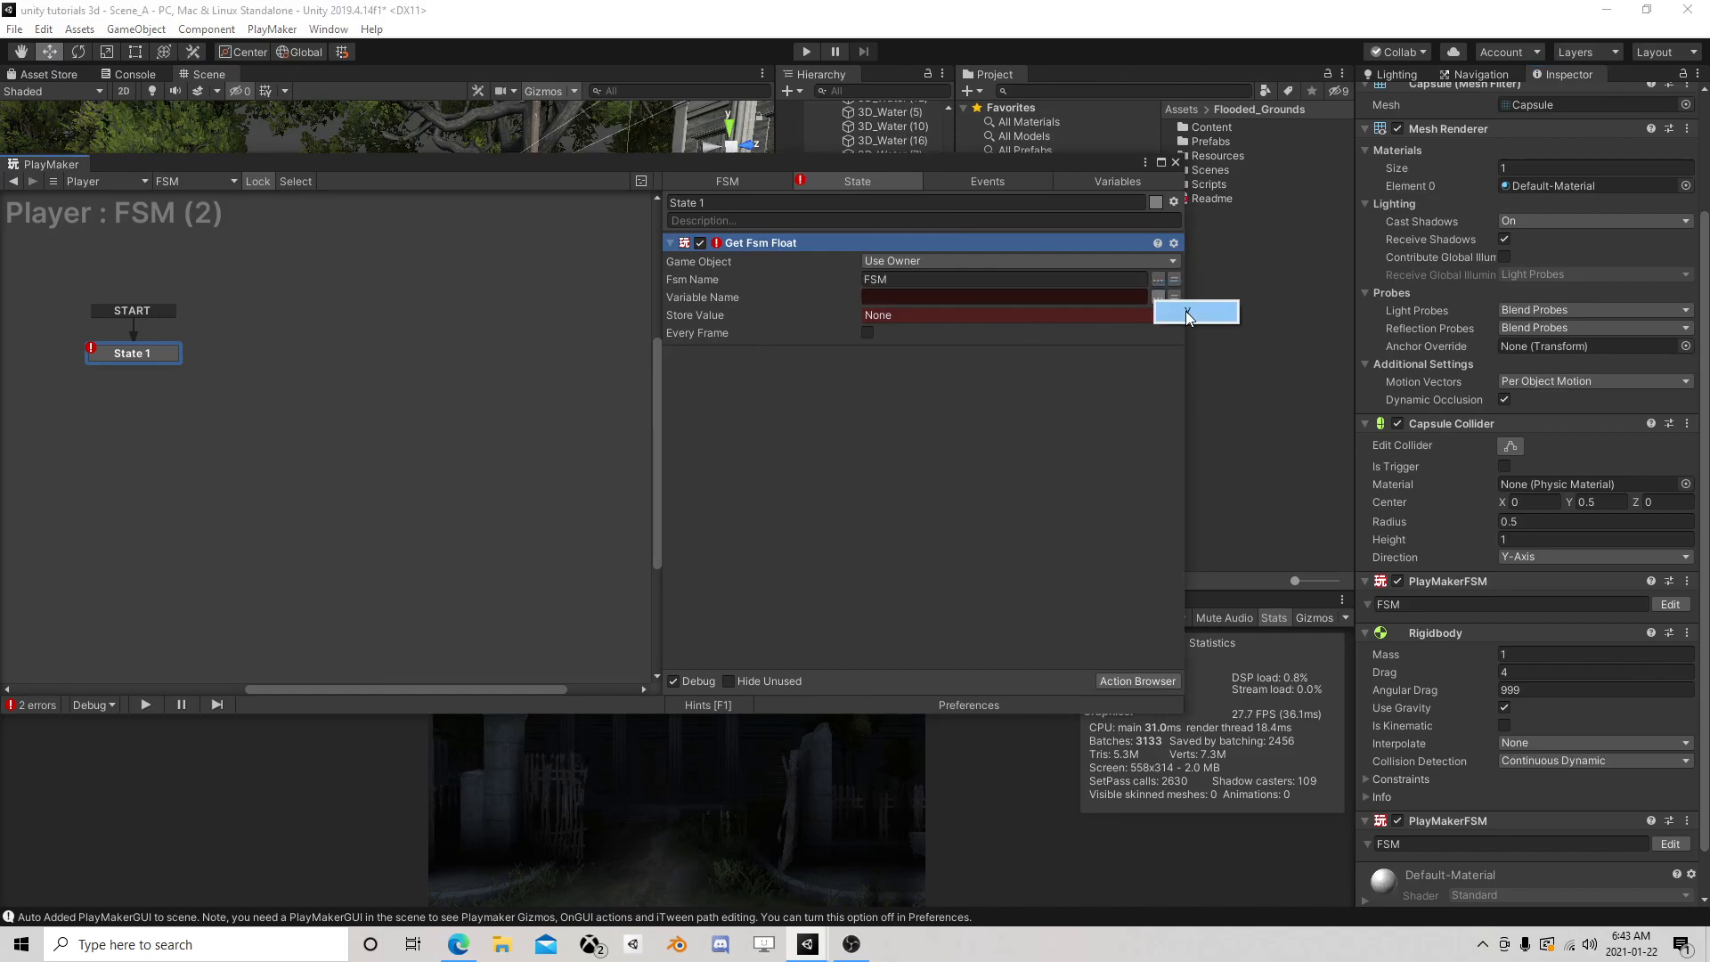
{"action": "left_click", "coordinate": [1186, 312]}
{"action": "left_click", "coordinate": [974, 314]}
{"action": "left_click", "coordinate": [939, 359]}
{"action": "type", "text": "Y"}
{"action": "left_click", "coordinate": [938, 365]}
{"action": "left_click", "coordinate": [868, 350]}
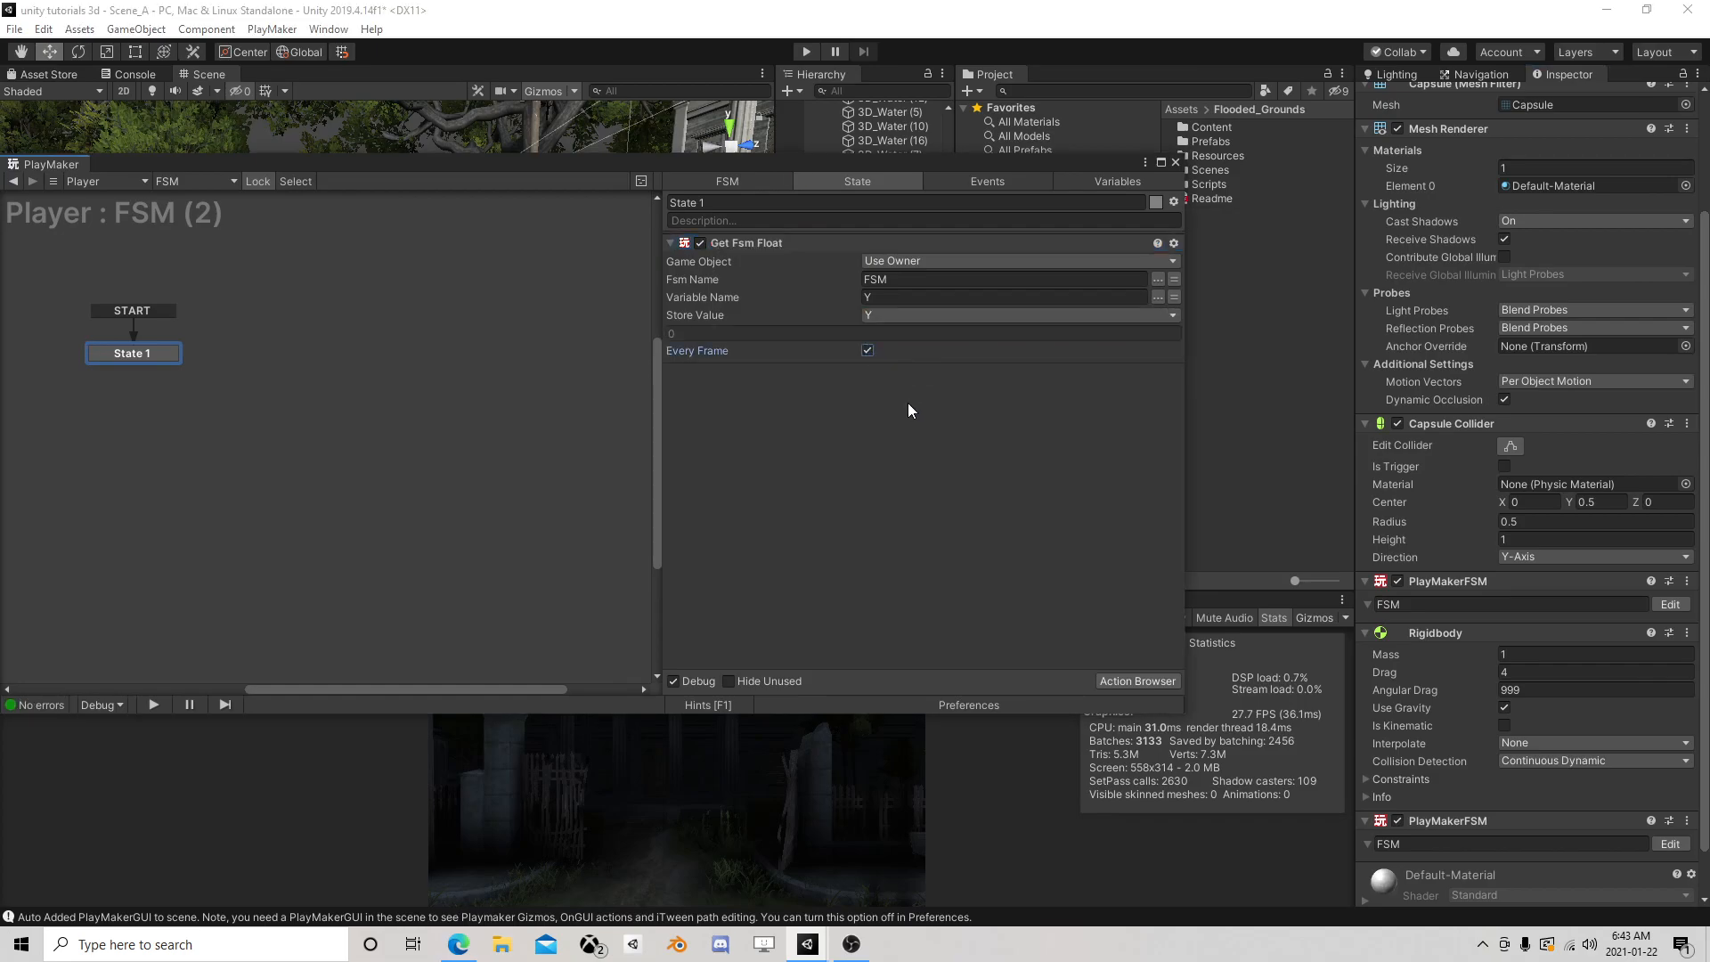
Add a Set Position action to State 1 of the player's second FSM
{"action": "left_click", "coordinate": [1128, 682]}
{"action": "type", "text": "set po"}
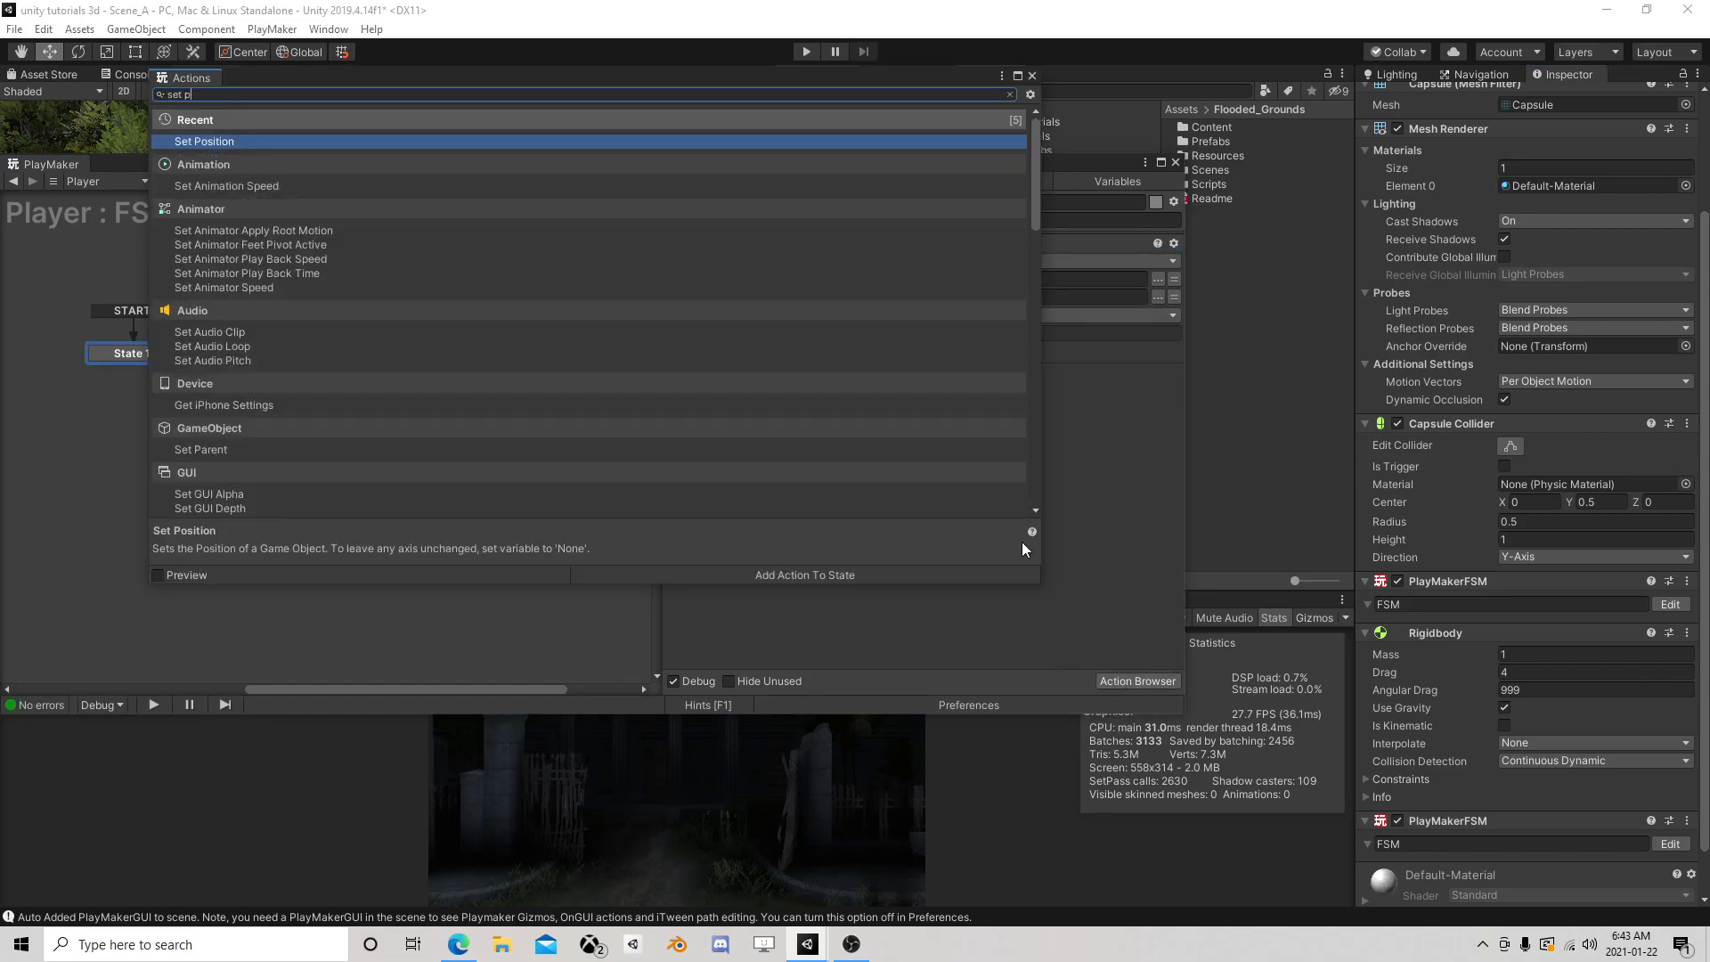
Add a Set Position action to State 1 of the second FSM, assign variable Y to its Y field, and enable Every Frame
{"action": "double_click", "coordinate": [237, 143]}
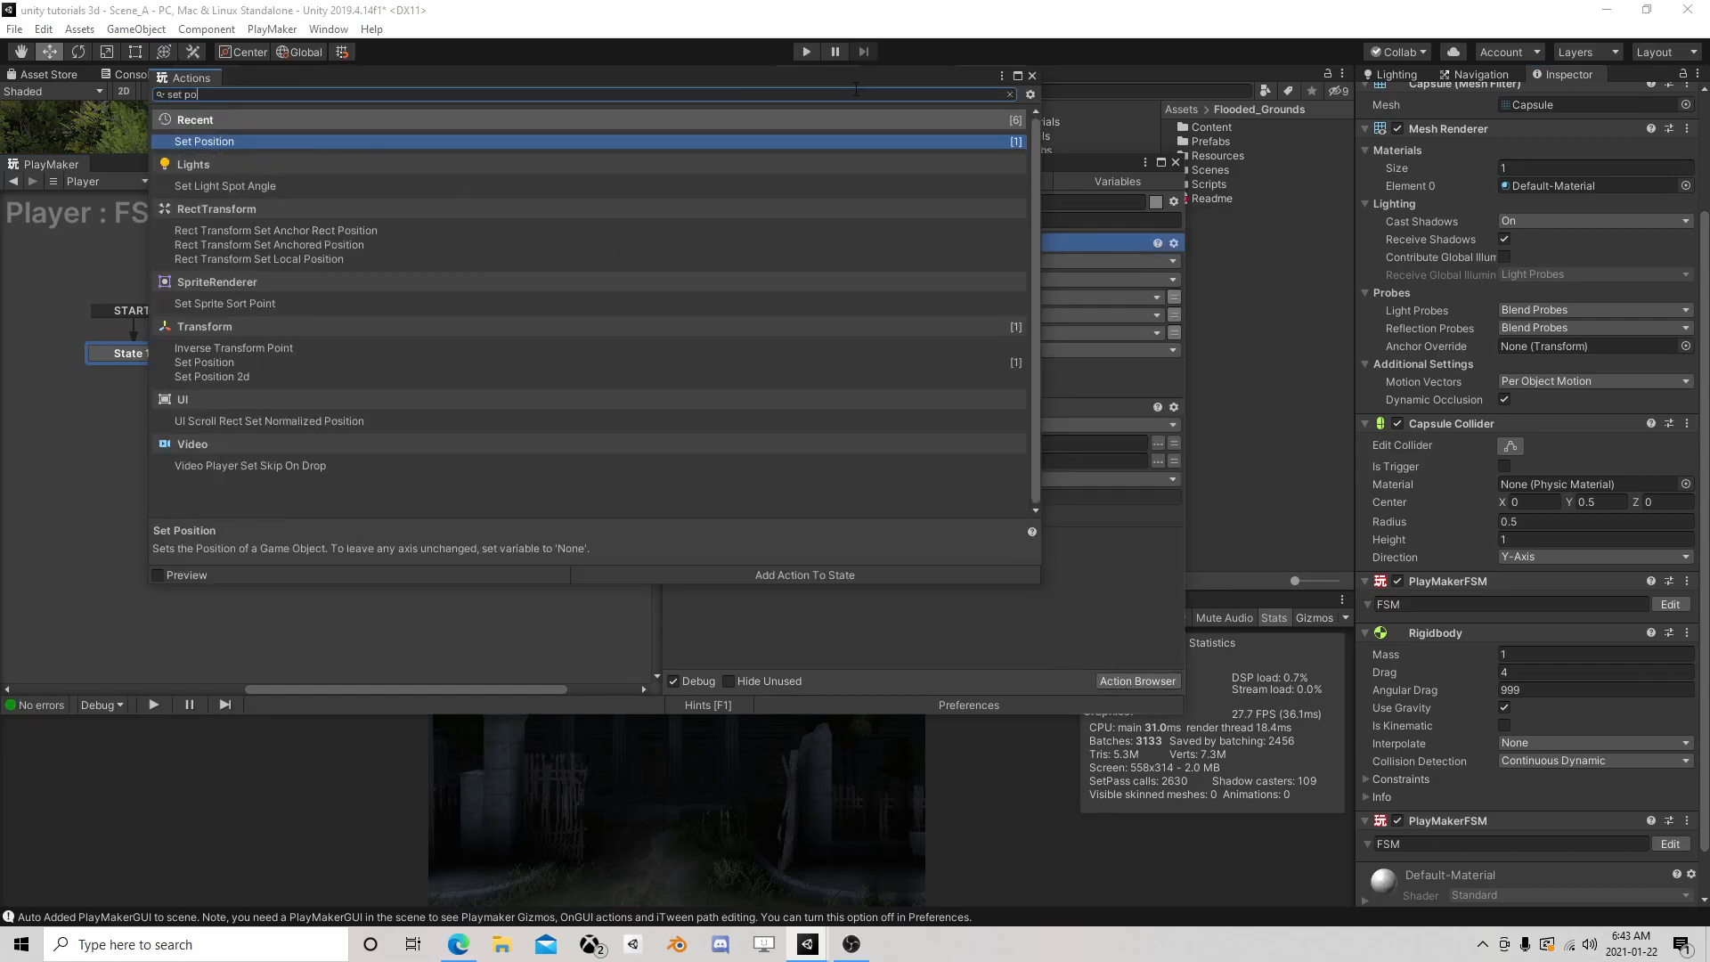
{"action": "left_click", "coordinate": [1032, 77]}
{"action": "left_click", "coordinate": [894, 314]}
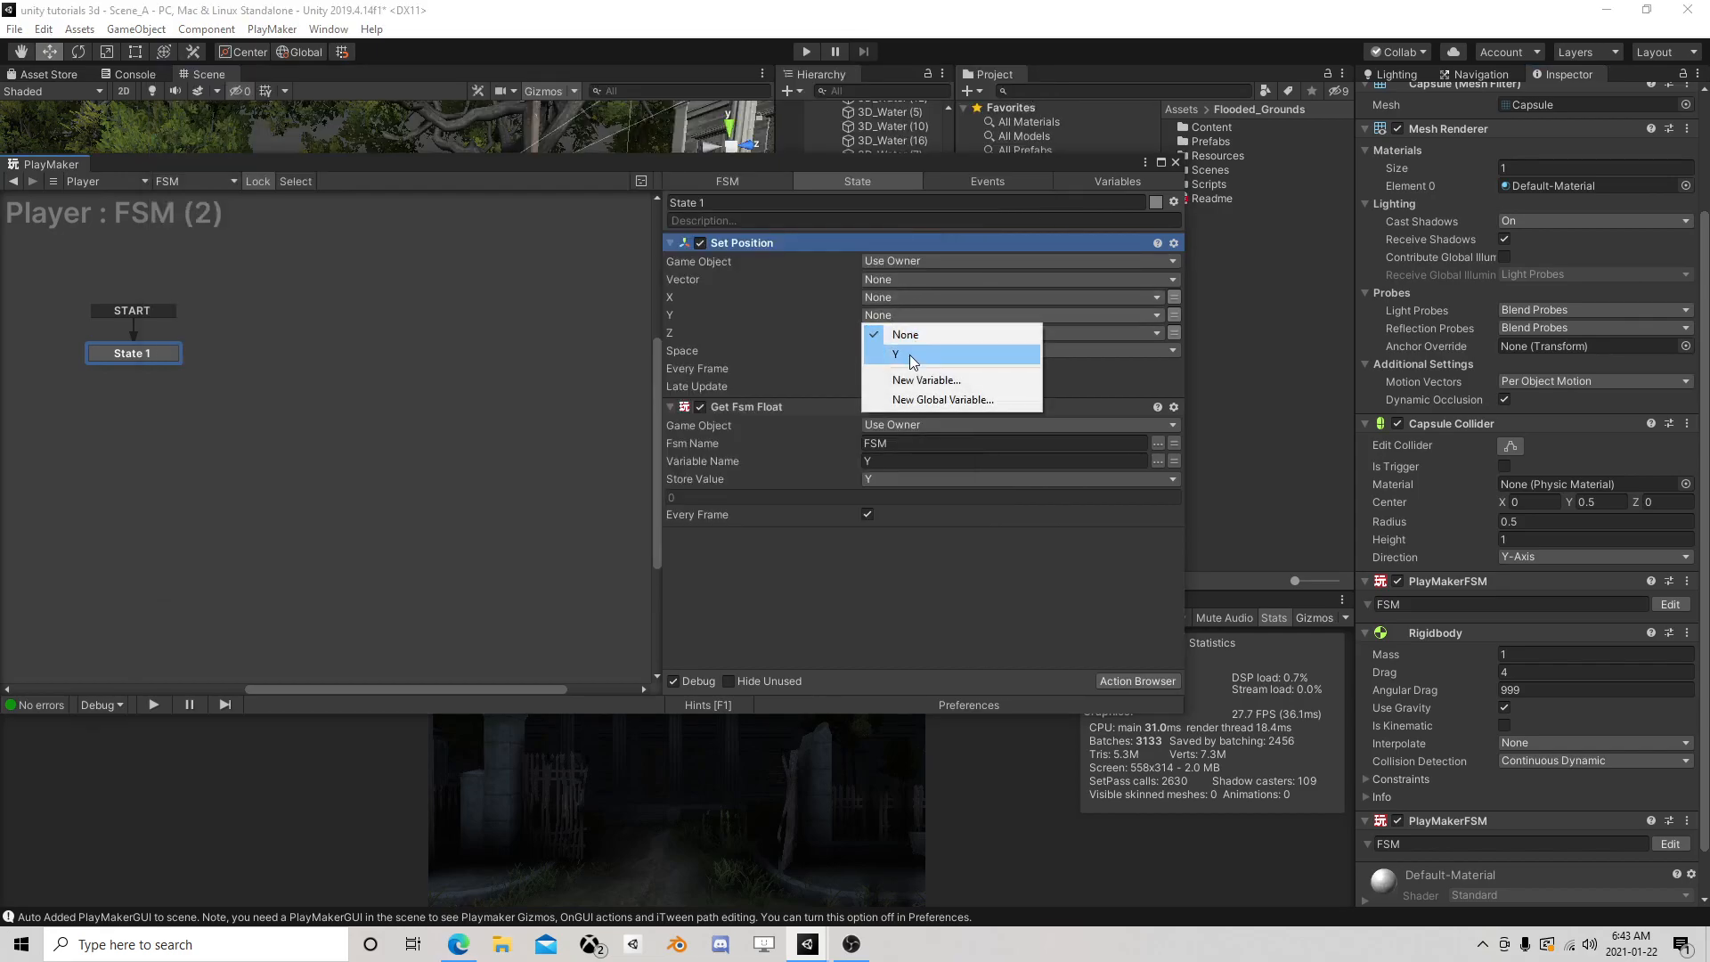
{"action": "left_click", "coordinate": [902, 355]}
{"action": "left_click", "coordinate": [884, 370]}
{"action": "left_click", "coordinate": [890, 389]}
{"action": "left_click", "coordinate": [868, 387]}
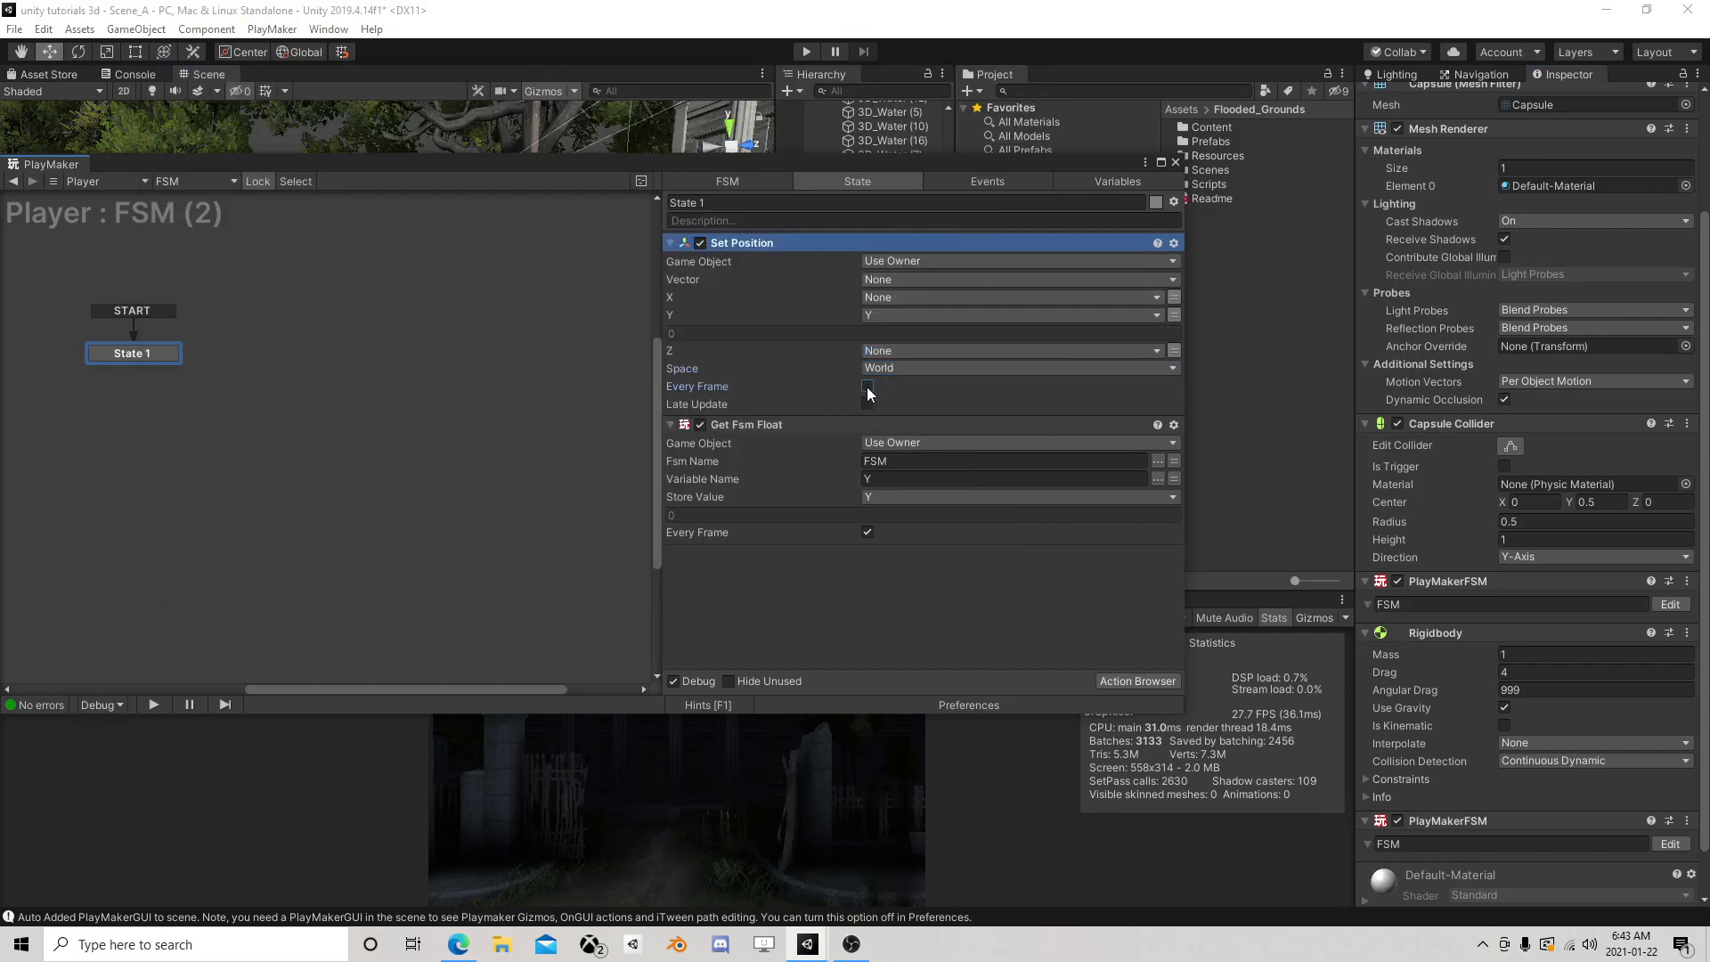
Move the Get Fsm Float action above Set Position in State 1 and close the FSM editor
{"action": "left_click", "coordinate": [724, 424]}
{"action": "left_click_drag", "start_coordinate": [725, 424], "coordinate": [771, 258]}
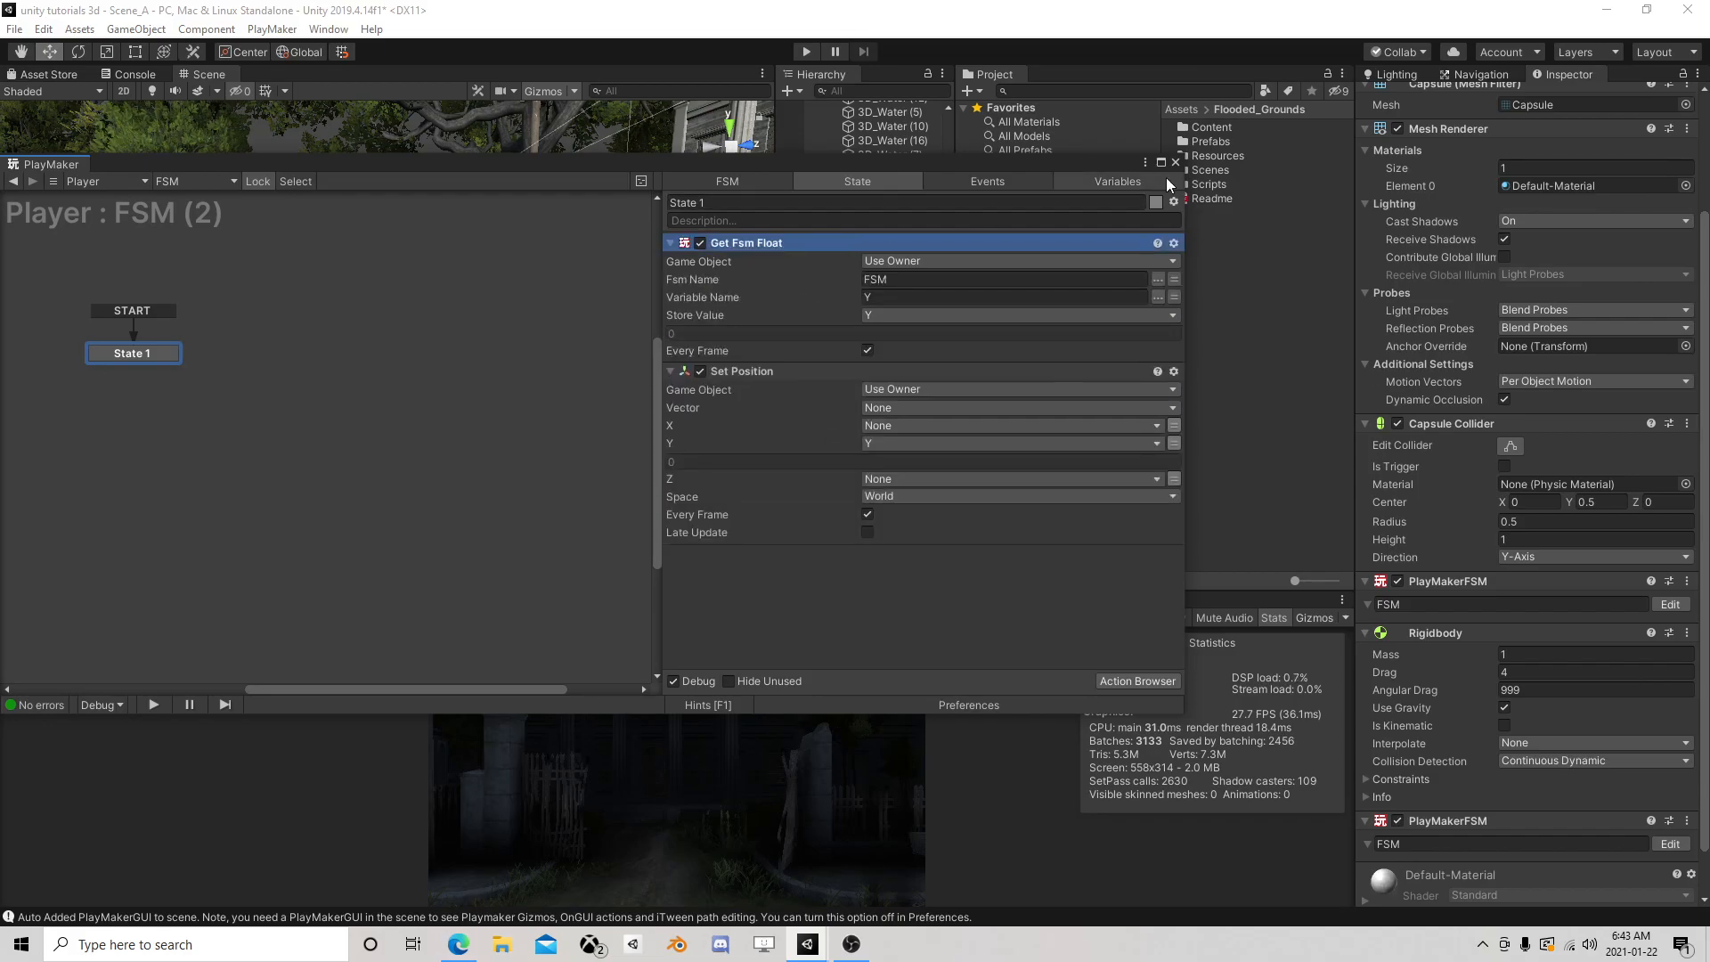
{"action": "left_click", "coordinate": [1175, 162]}
Disable the Player's second PlayMakerFSM, enter Play mode, and review the first FSM's Raycast, Get Vector3 XYZ and Float Add values
{"action": "left_click", "coordinate": [1397, 820]}
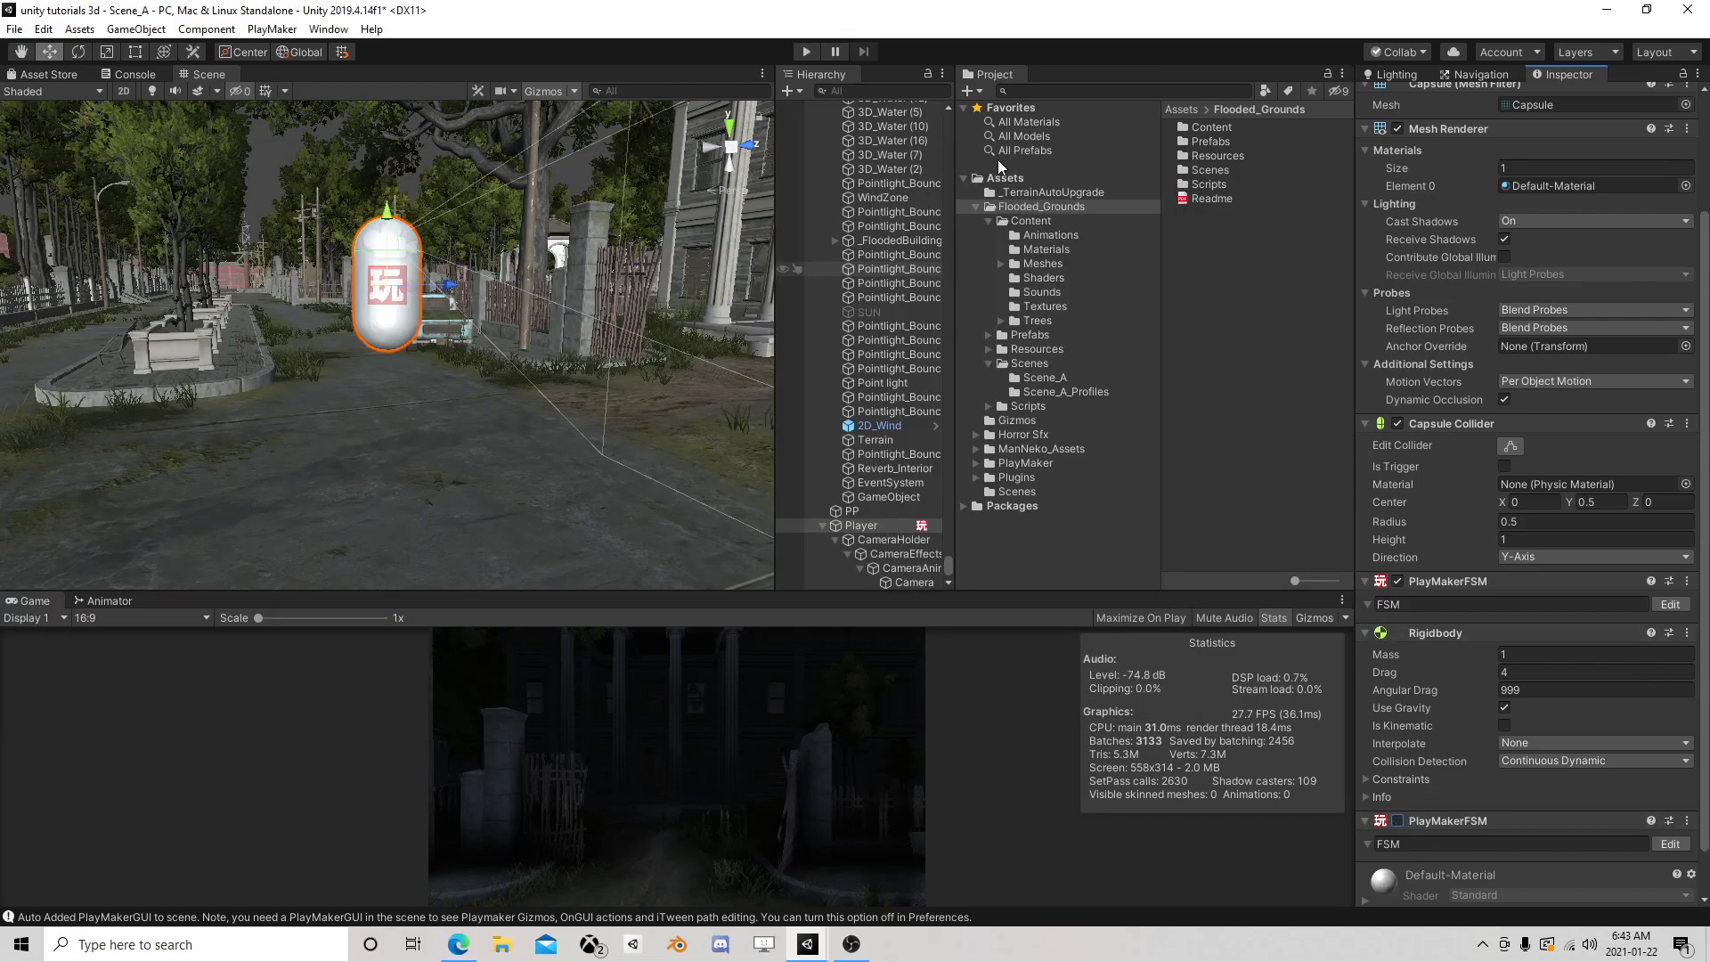
{"action": "left_click", "coordinate": [807, 52]}
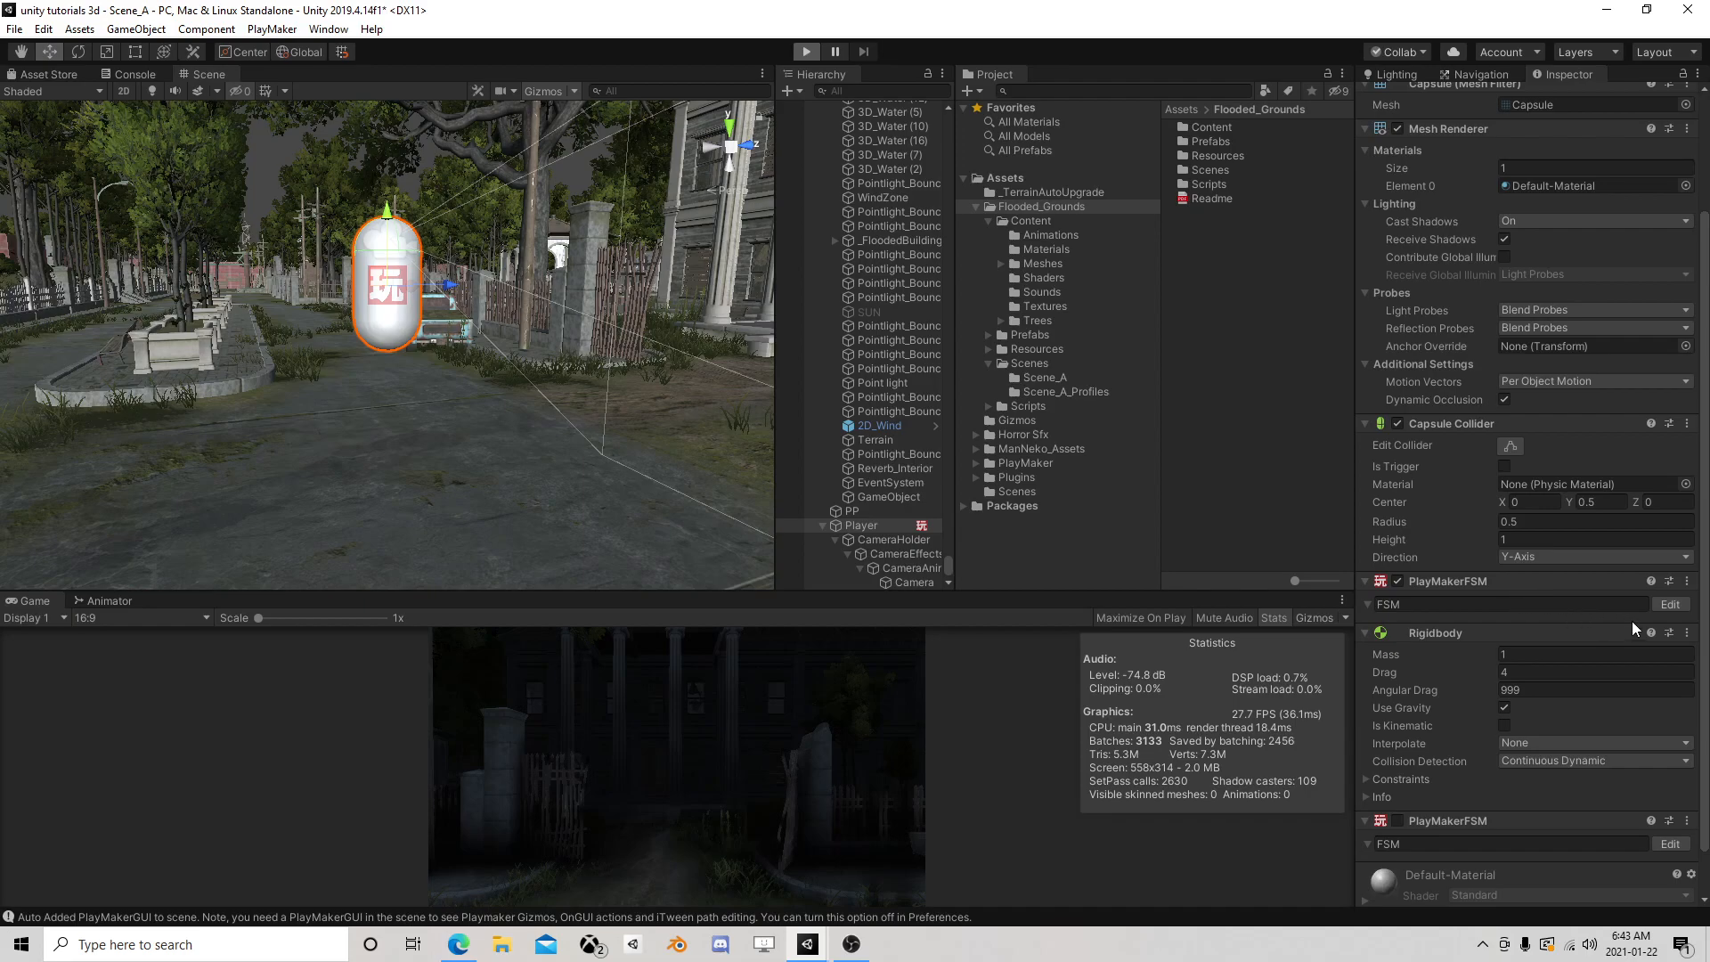
{"action": "left_click", "coordinate": [1670, 605]}
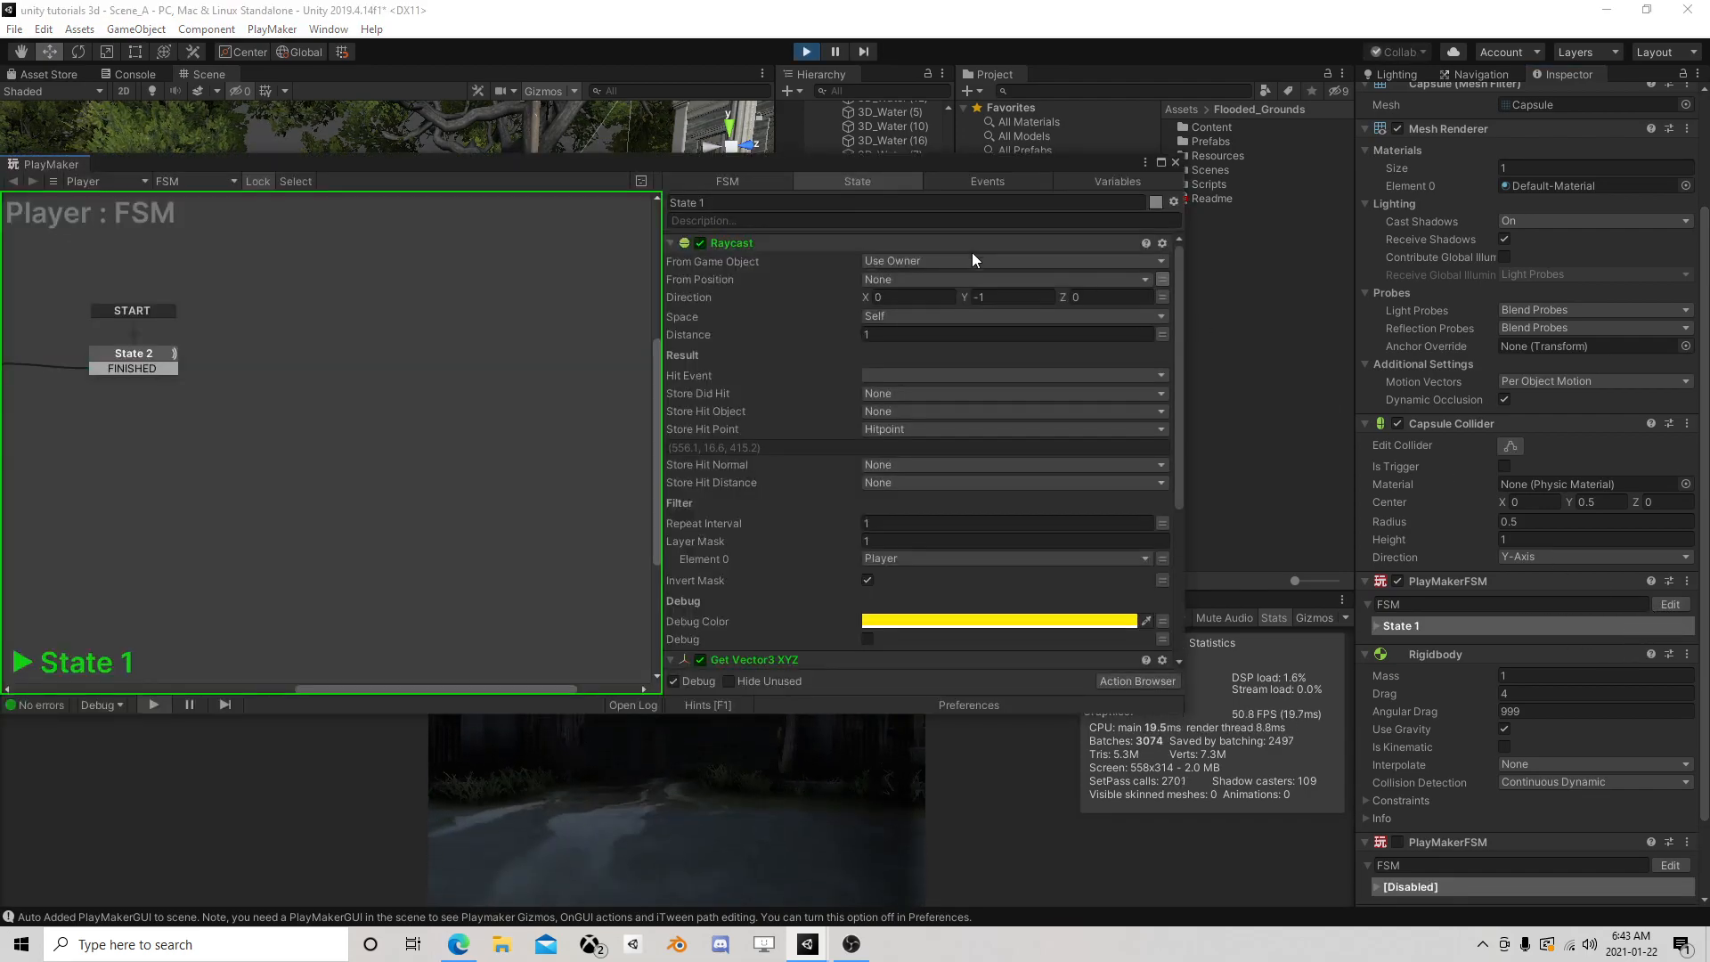
{"action": "scroll", "coordinate": [899, 439], "scroll_direction": "down", "scroll_amount": 5}
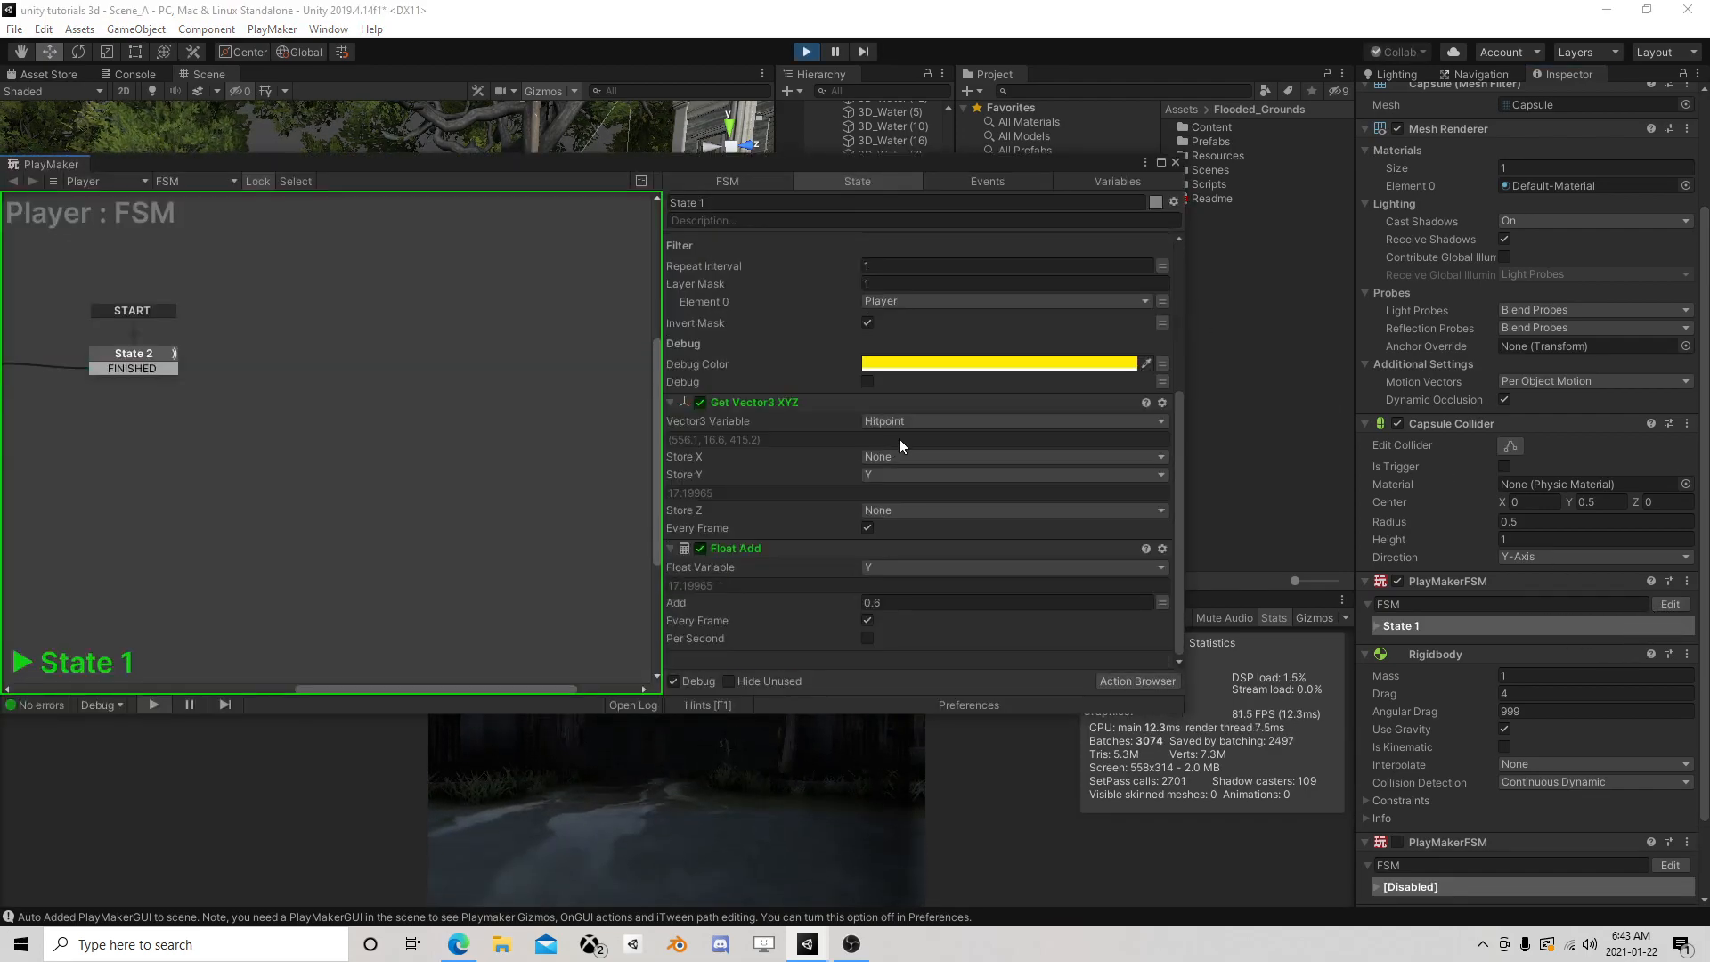
{"action": "left_click", "coordinate": [1176, 162]}
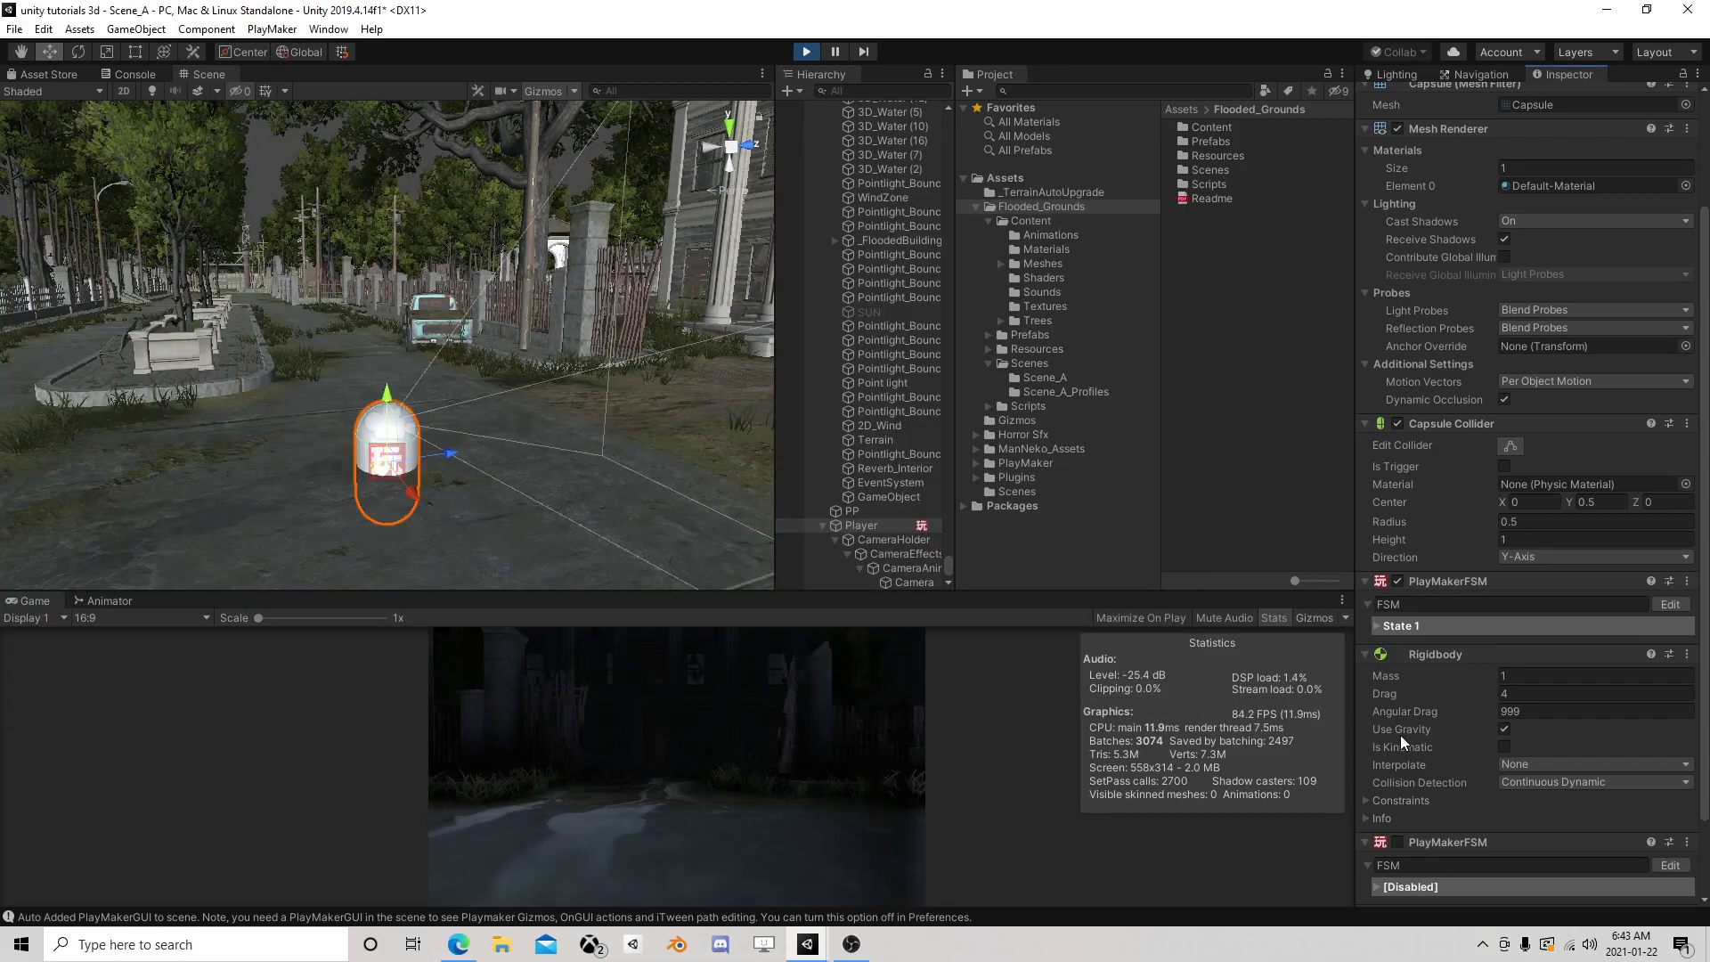
Enable the second PlayMakerFSM during Play mode and raise the first FSM's Float Add amount to 0.84
{"action": "left_click", "coordinate": [1398, 842]}
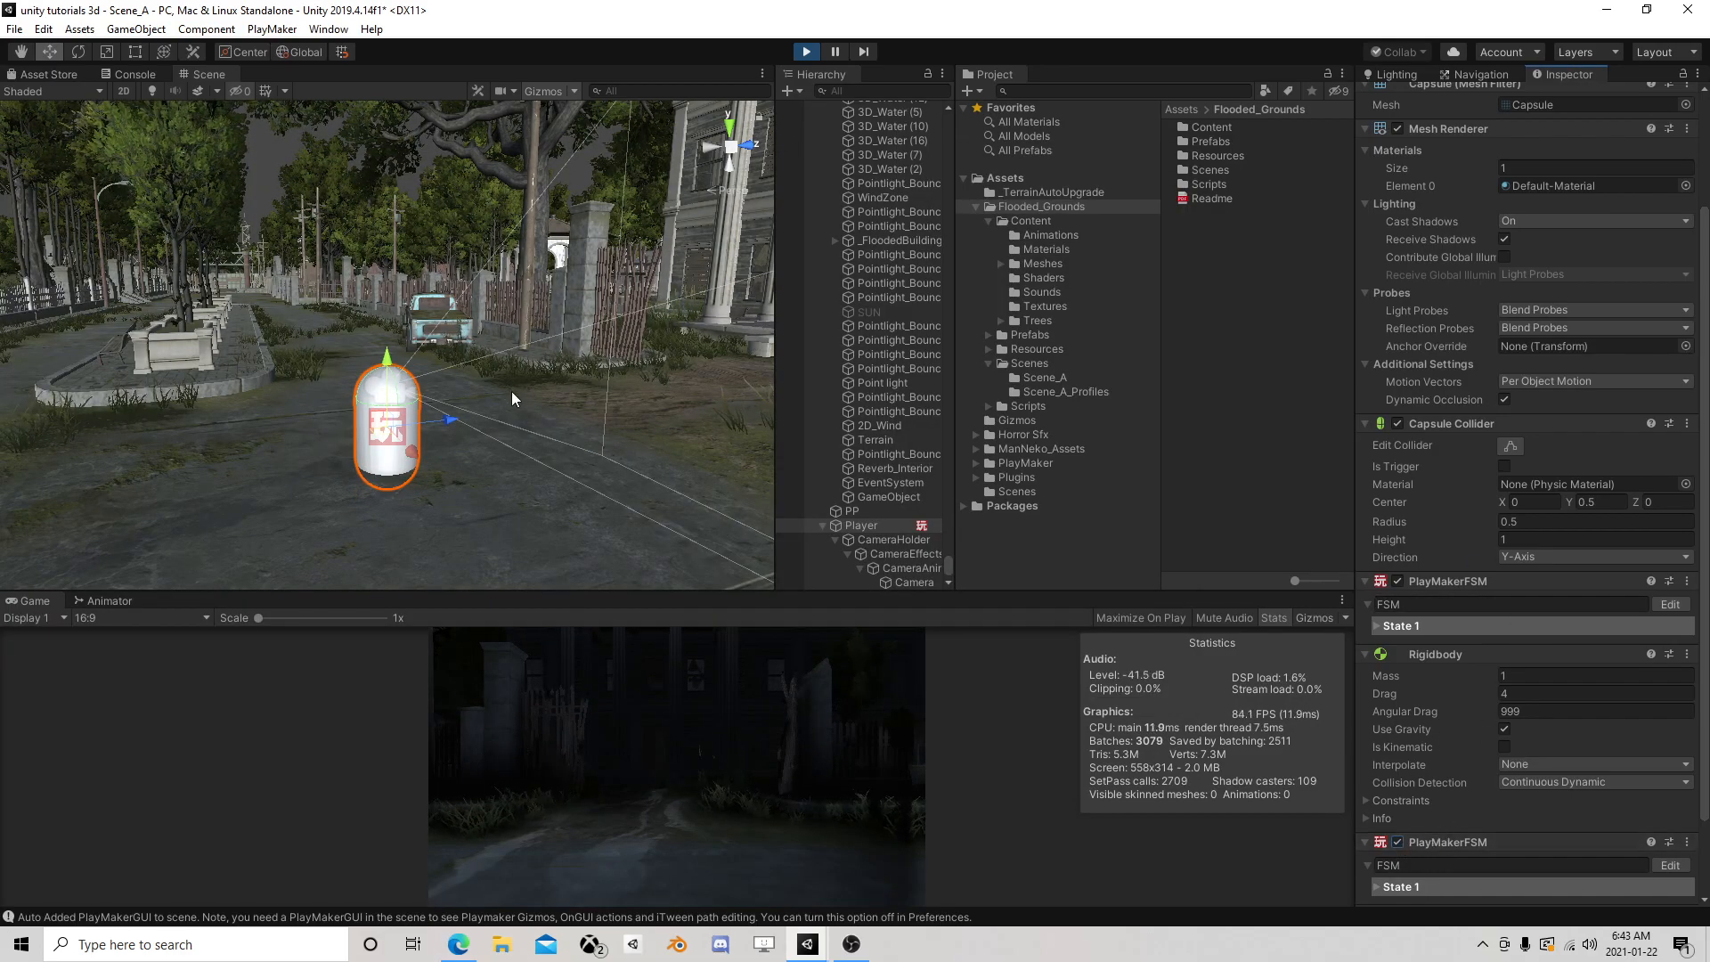
{"action": "scroll", "coordinate": [514, 396], "scroll_direction": "up", "scroll_amount": 2}
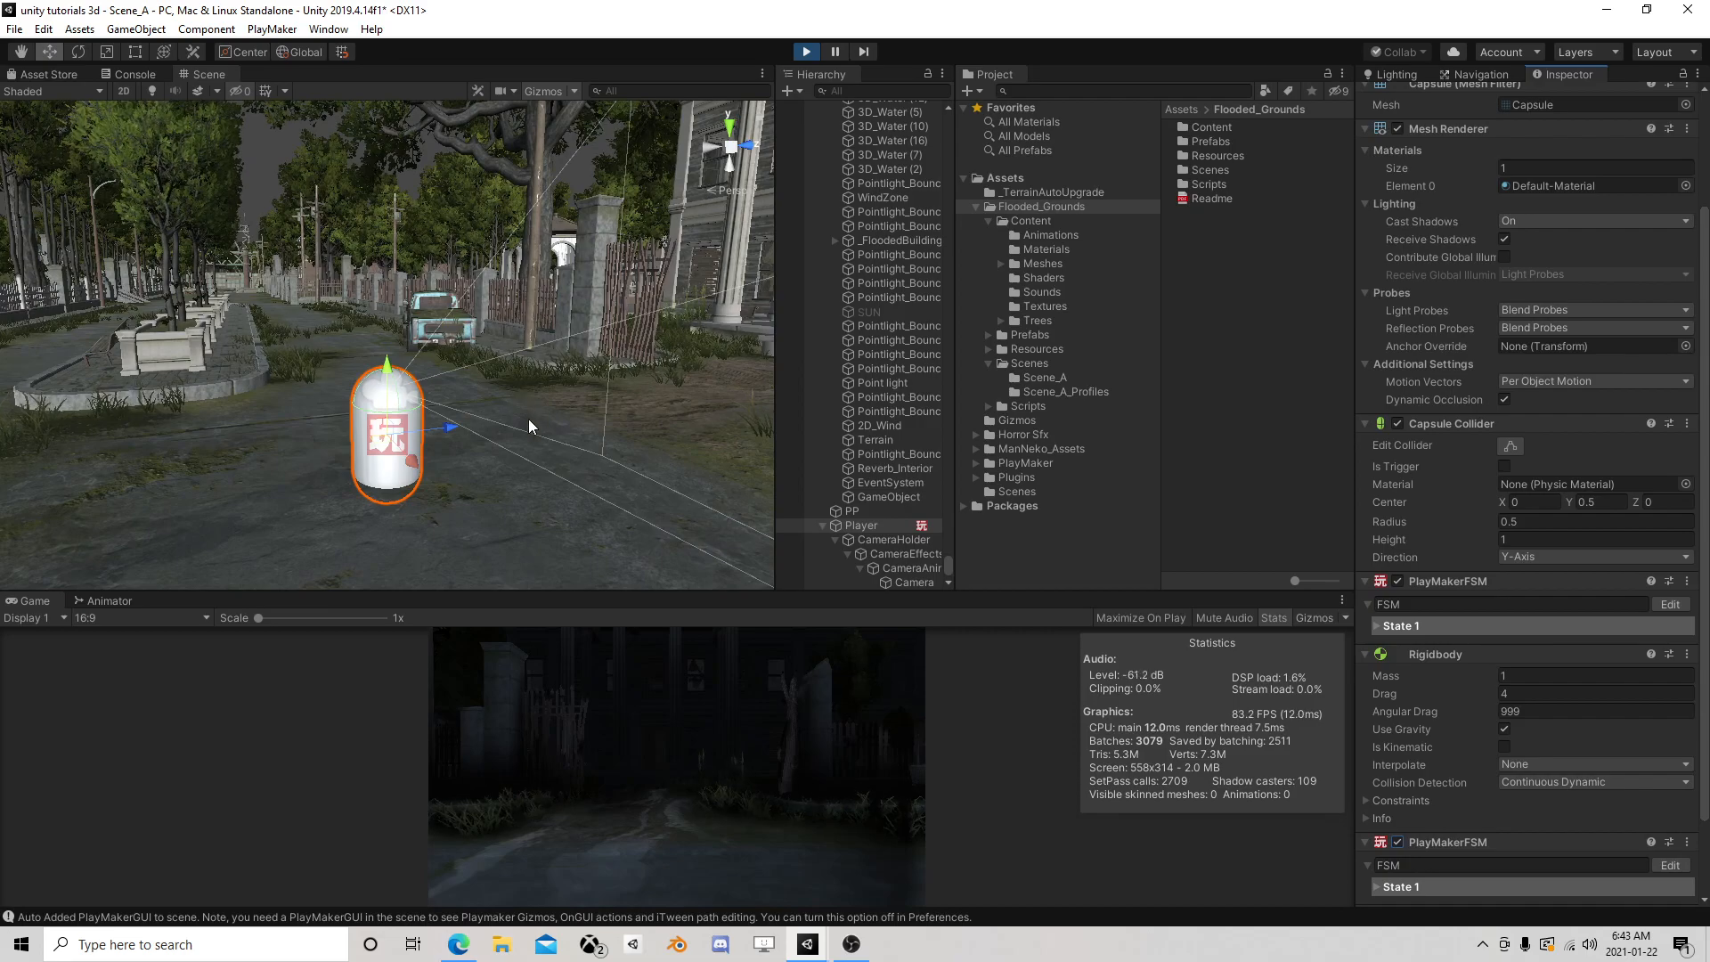
{"action": "left_click", "coordinate": [1667, 604]}
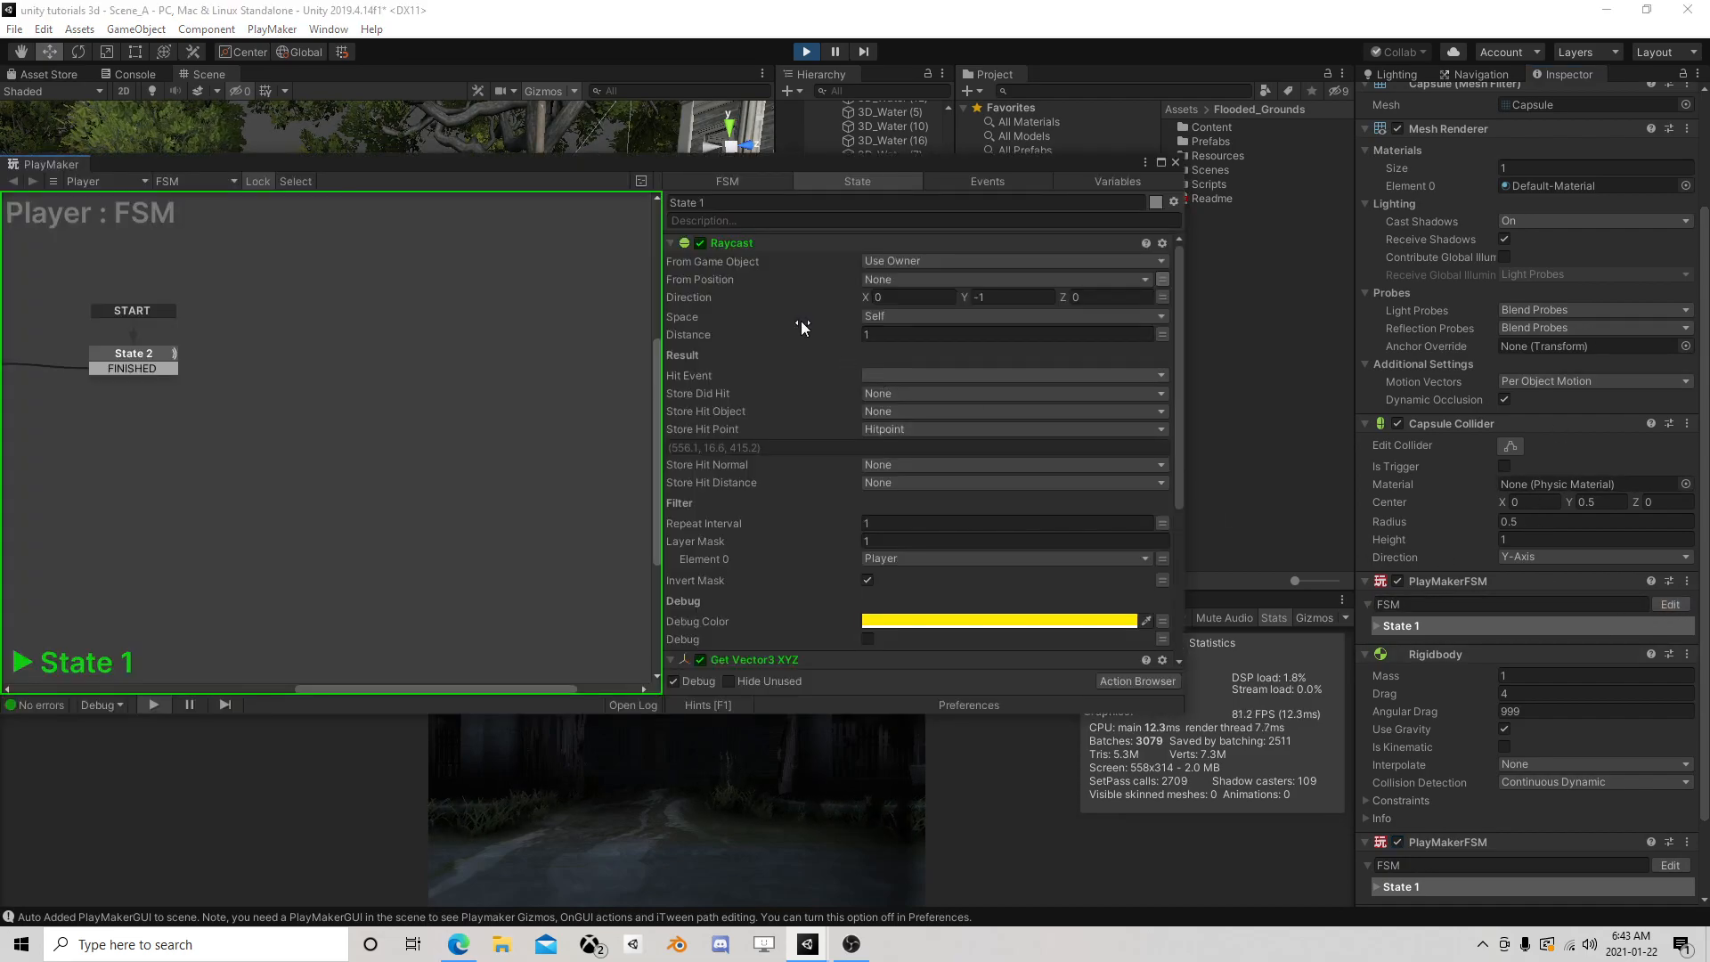
{"action": "scroll", "coordinate": [801, 535], "scroll_direction": "down", "scroll_amount": 6}
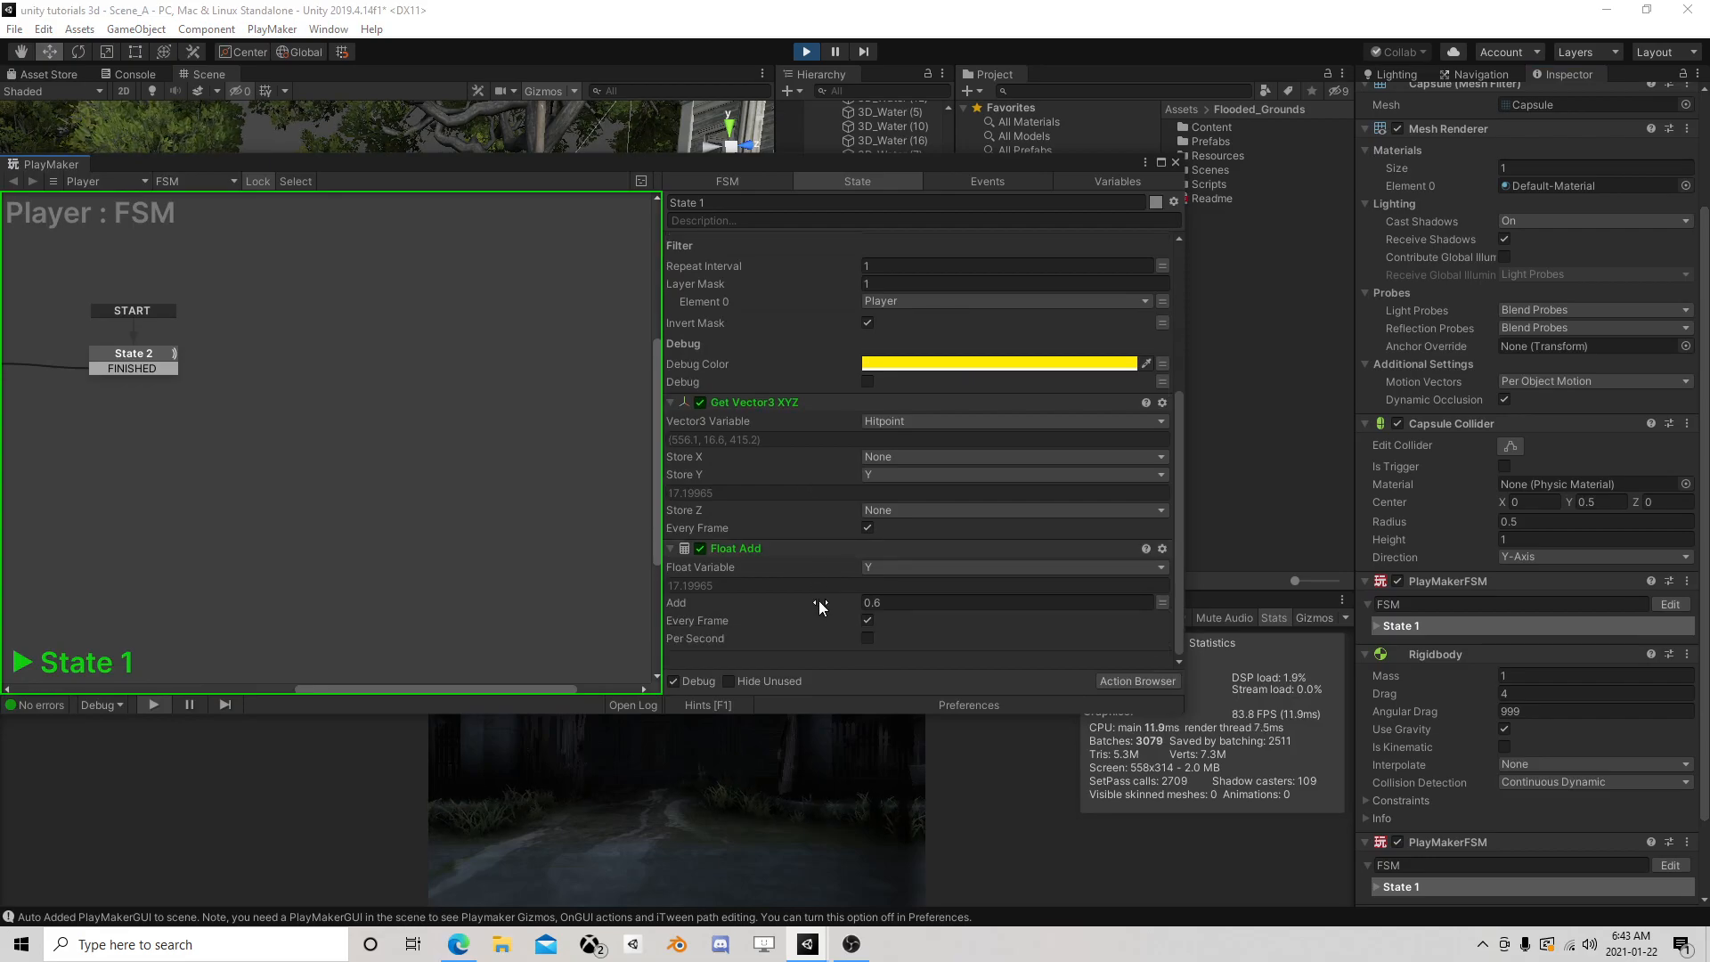
{"action": "left_click_drag", "start_coordinate": [778, 168], "coordinate": [1277, 25]}
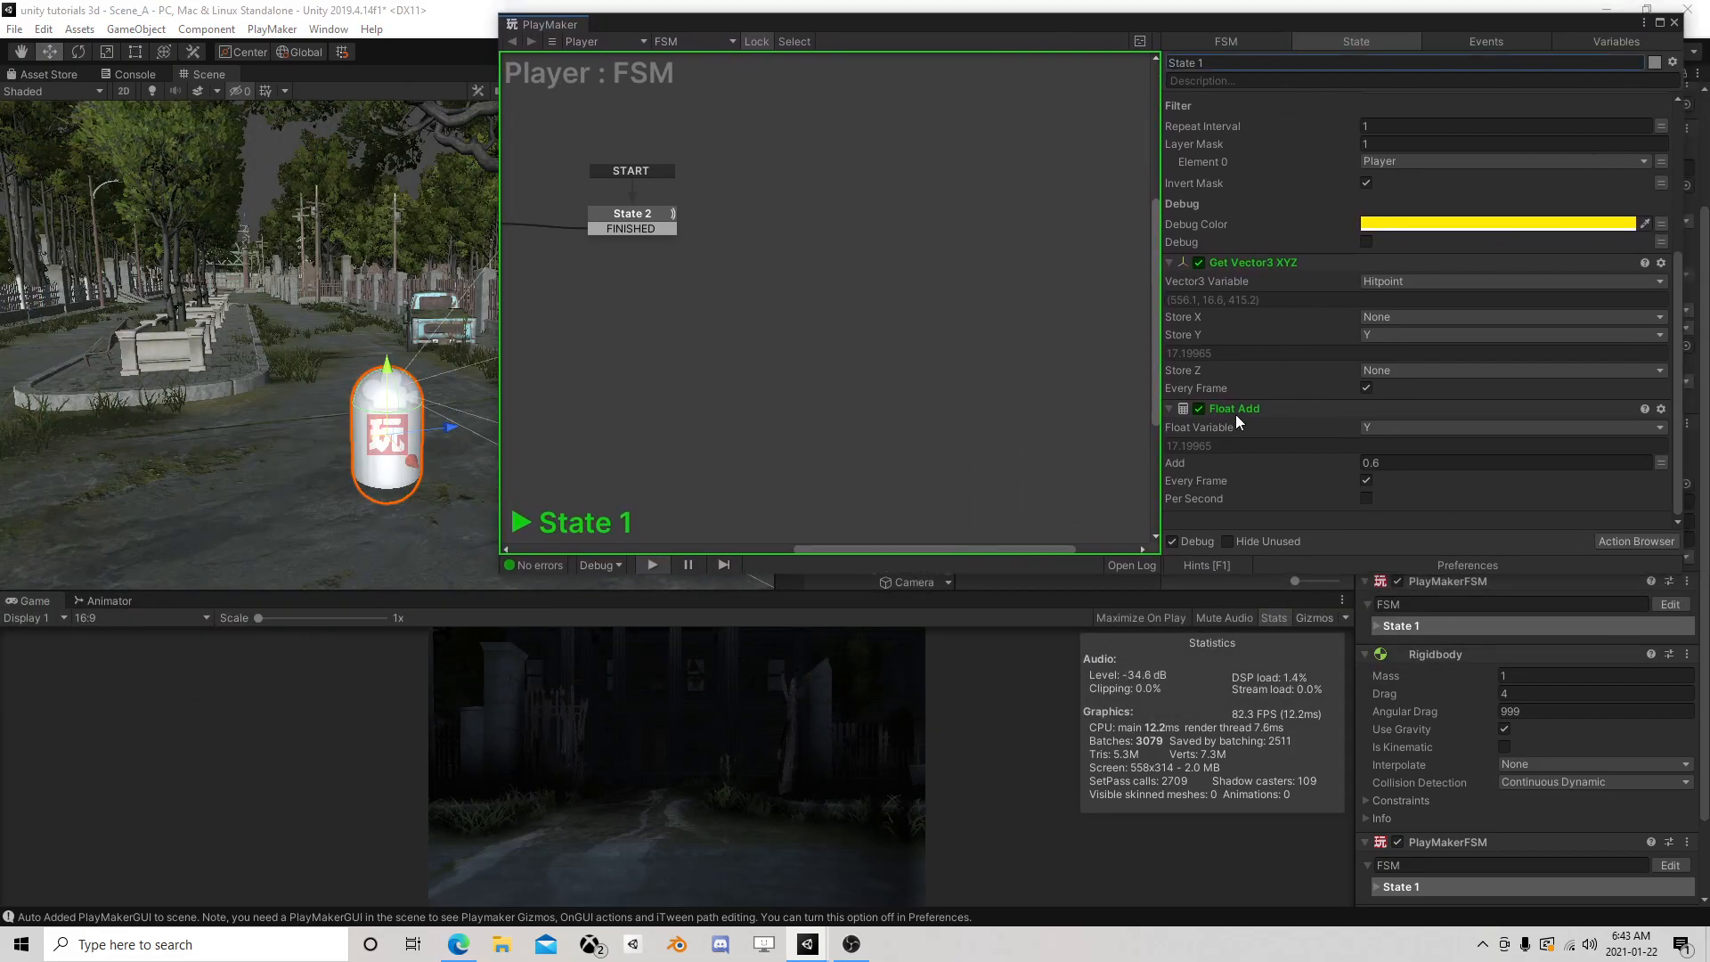
{"action": "left_click_drag", "start_coordinate": [1201, 462], "coordinate": [1213, 461]}
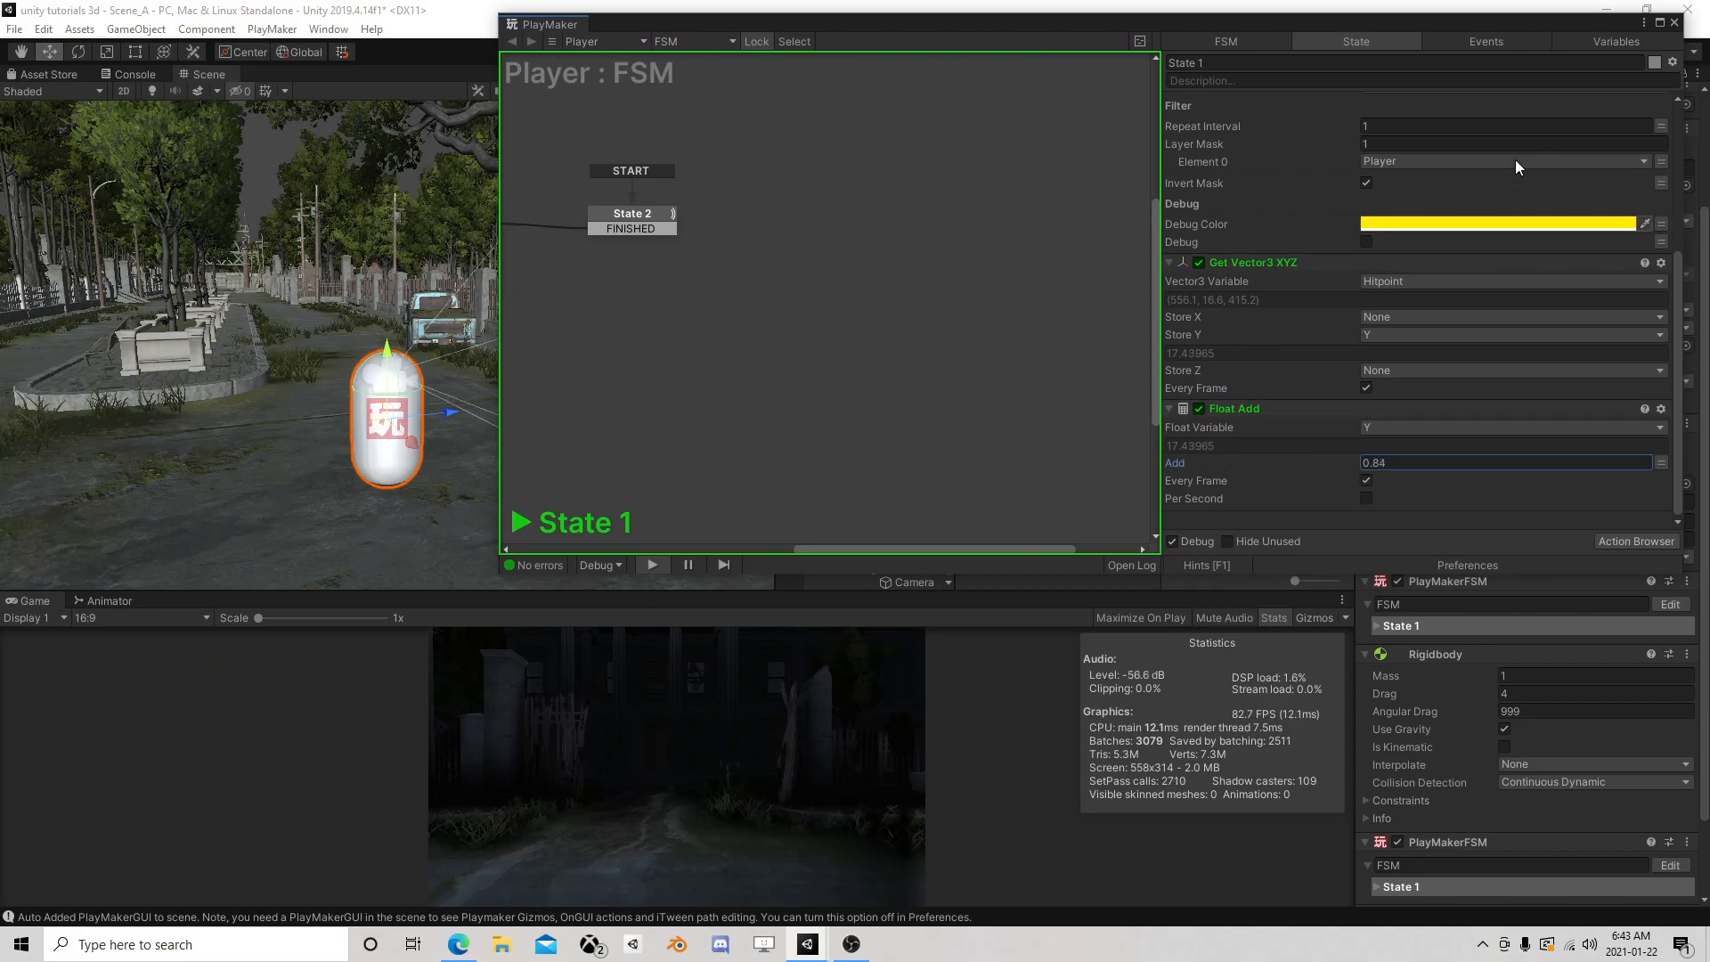
Exit Play mode and set the Float Add amount in the first FSM's State 1 to 0.85
{"action": "left_click_drag", "start_coordinate": [1578, 25], "coordinate": [1107, 237]}
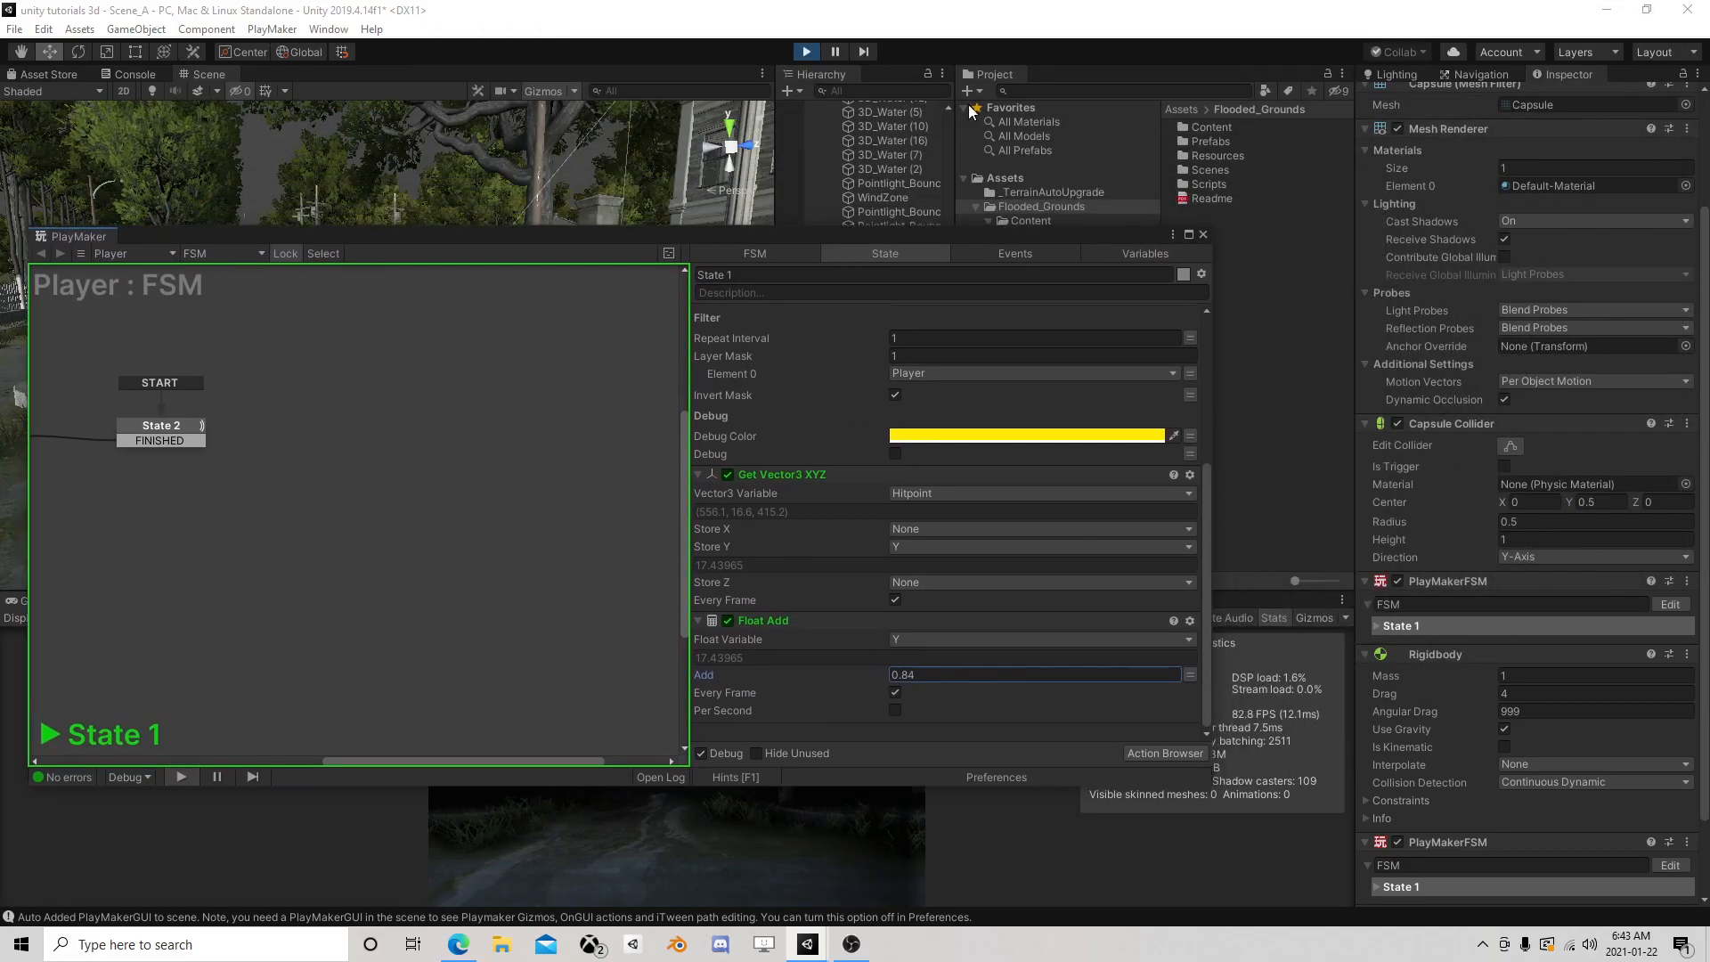
{"action": "left_click", "coordinate": [808, 54]}
{"action": "left_click", "coordinate": [942, 676]}
{"action": "type", "text": "0.85"}
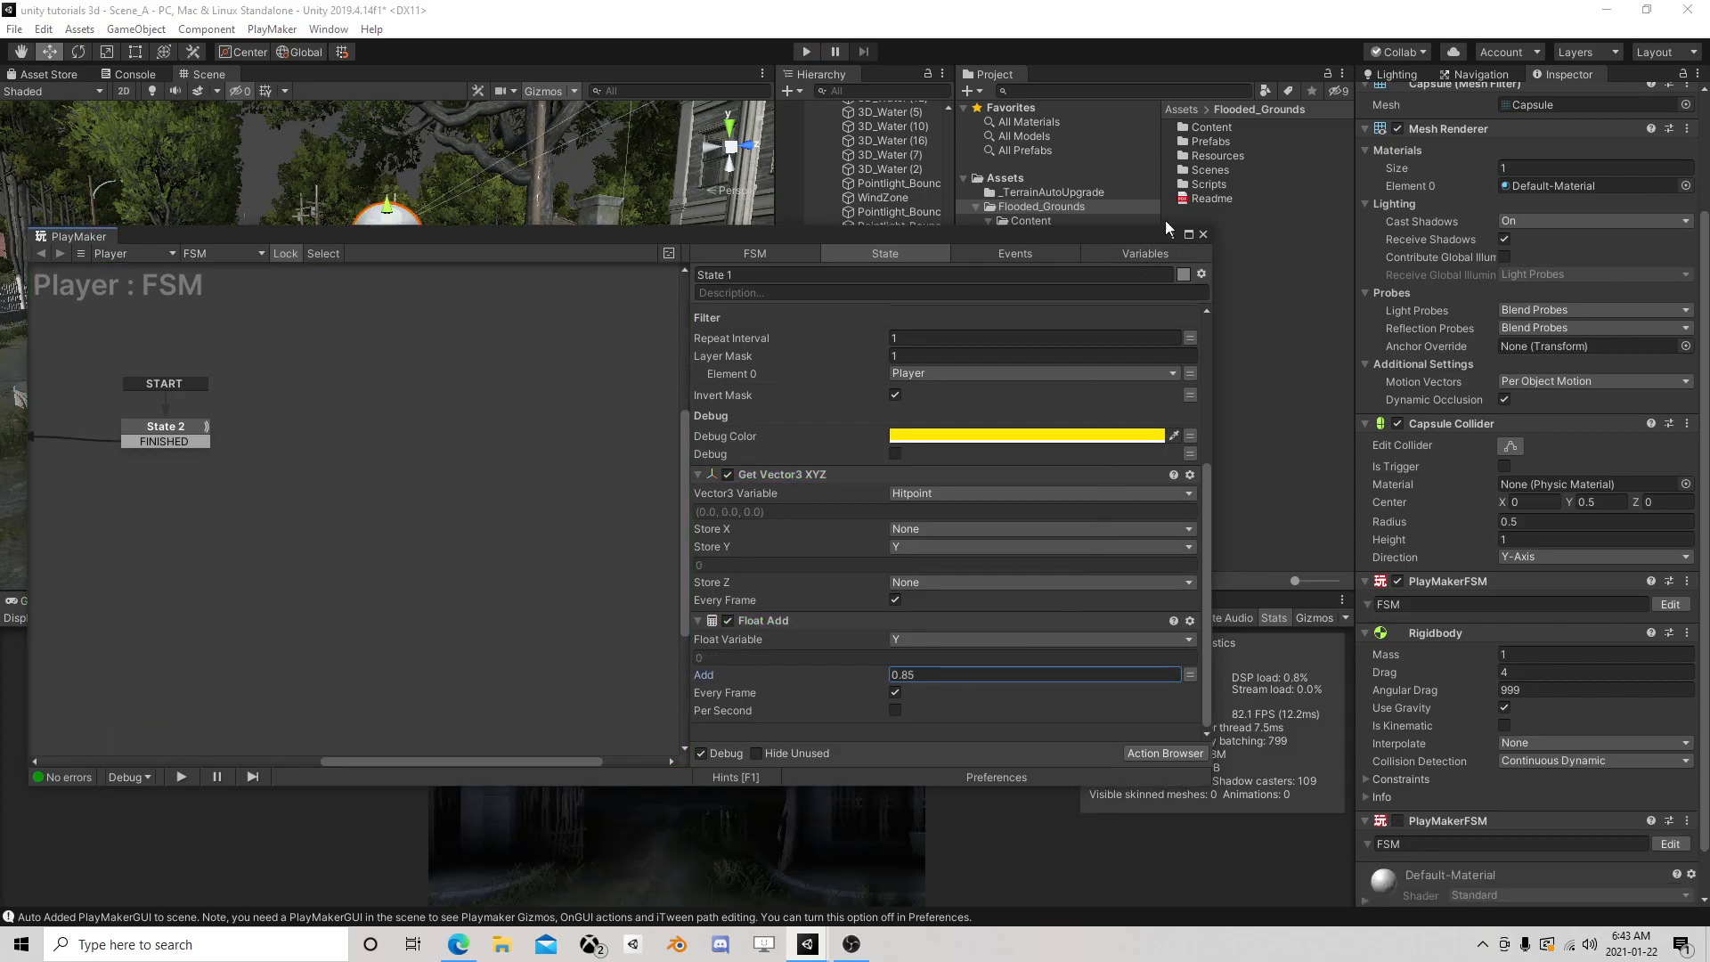
{"action": "left_click", "coordinate": [1203, 235]}
Enable the Player's second PlayMakerFSM in edit mode and play-test the scene
{"action": "left_click", "coordinate": [1397, 819]}
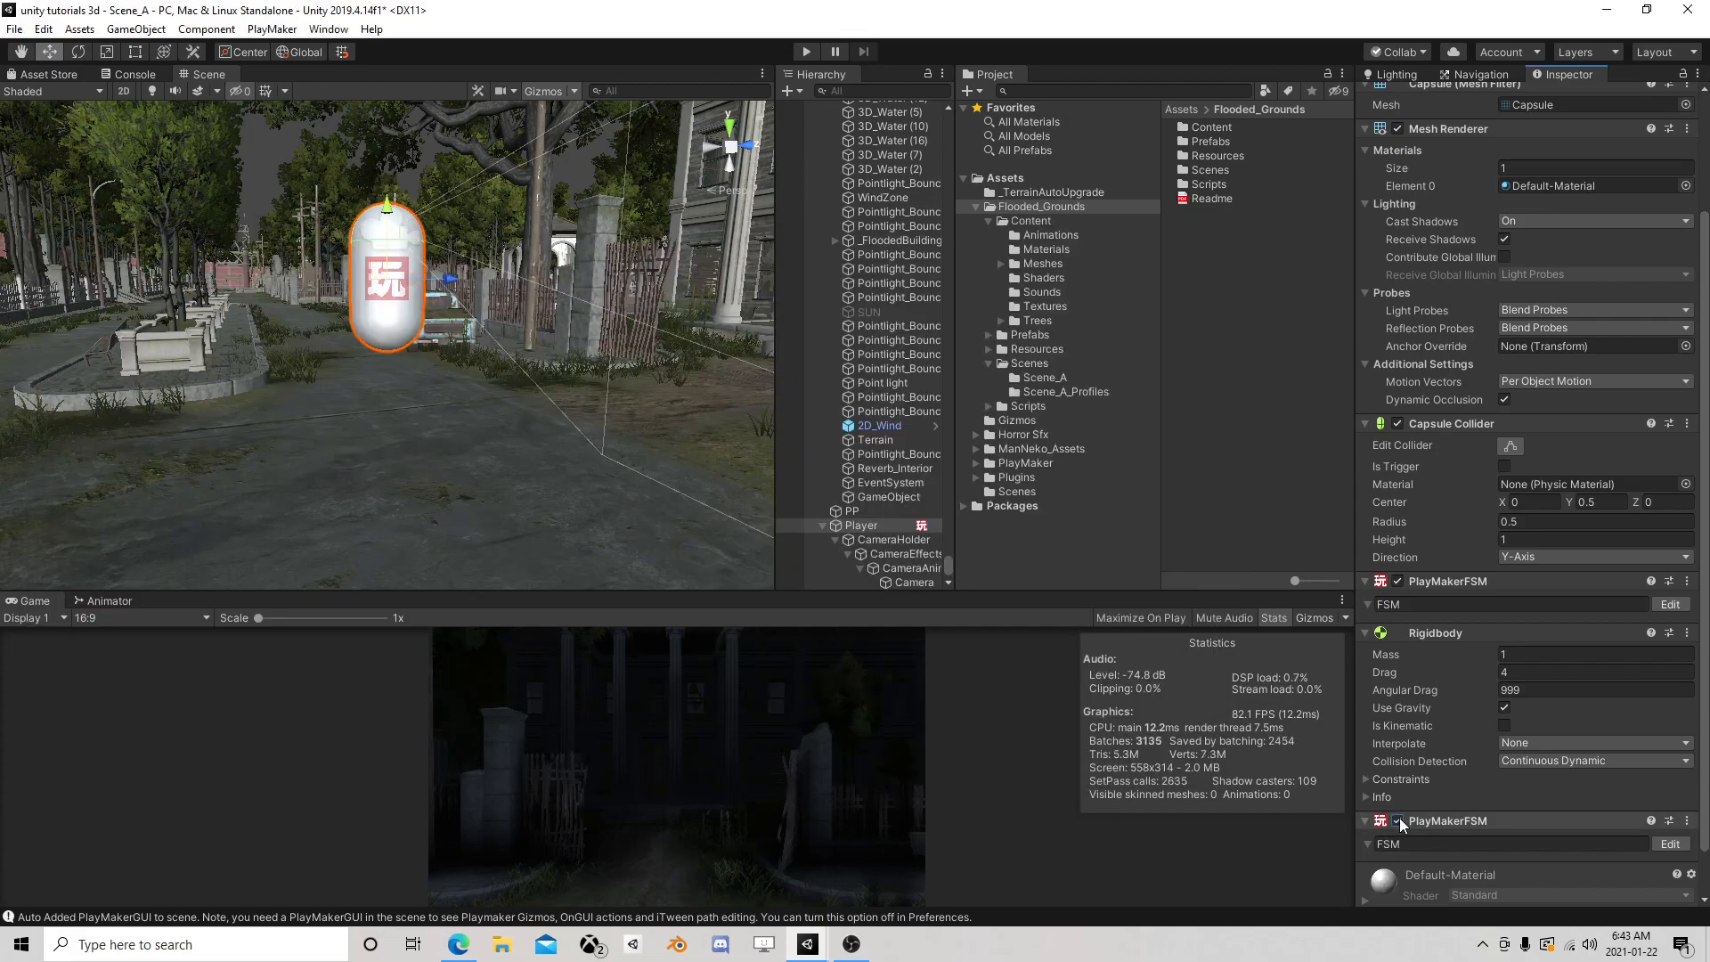
{"action": "left_click", "coordinate": [803, 52]}
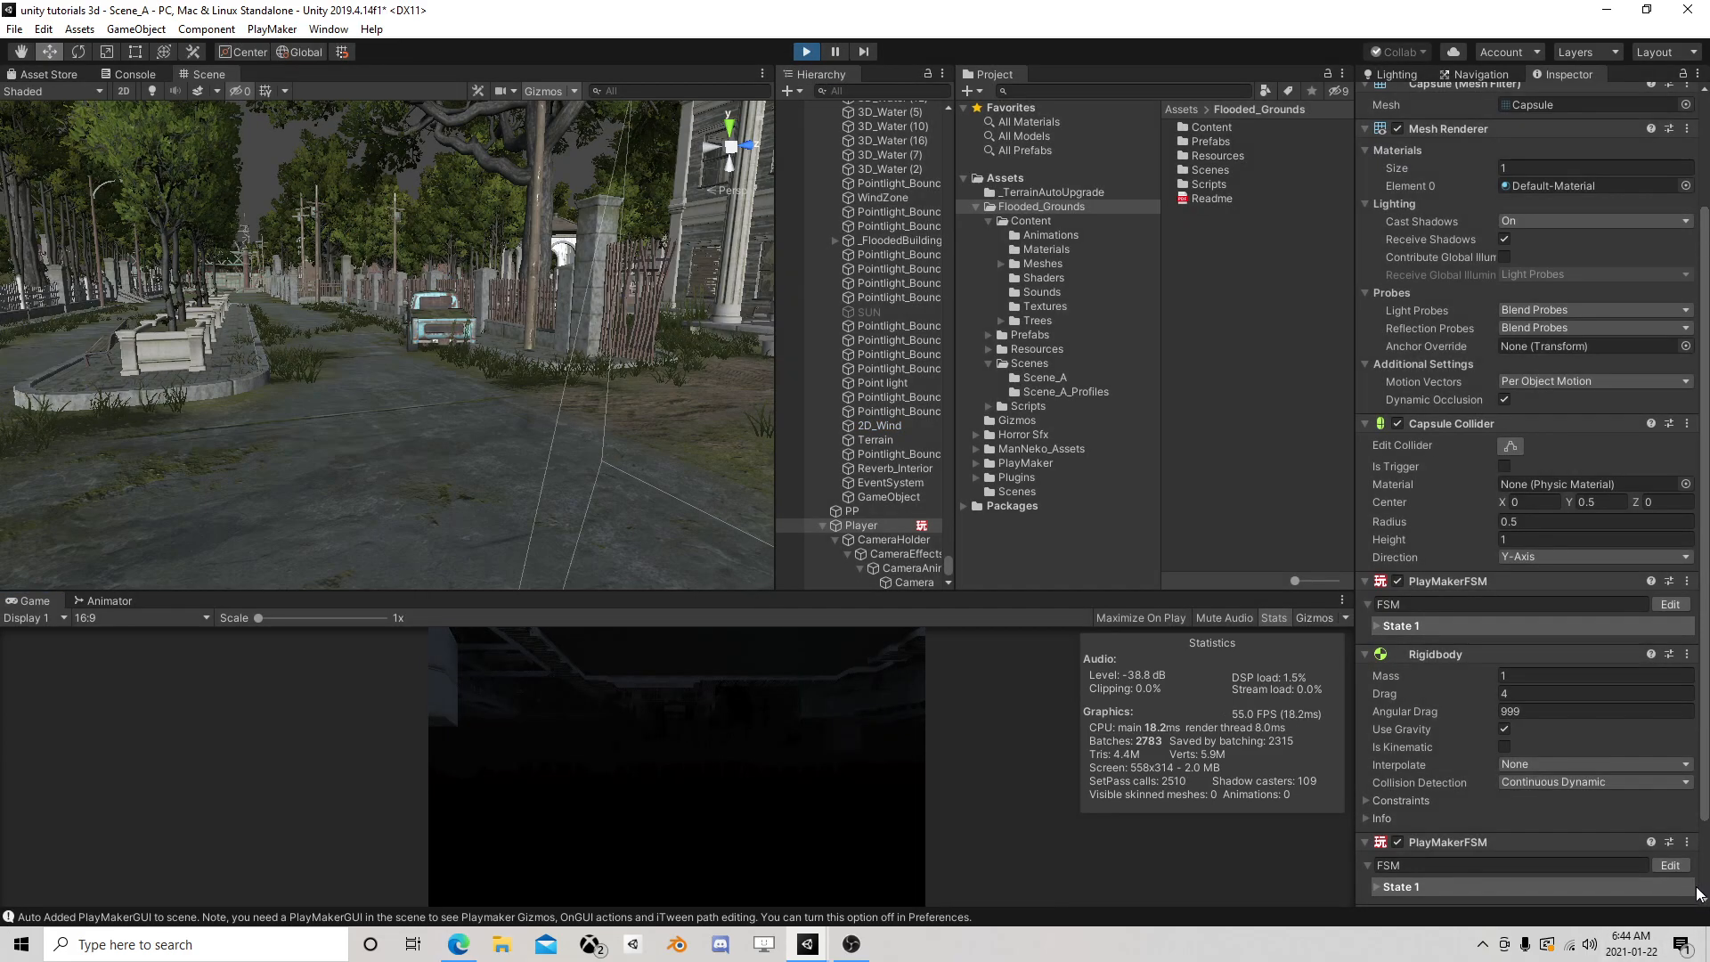
Add a new state beside State 1 in the Player's second FSM and make it the start state
{"action": "left_click", "coordinate": [1670, 843]}
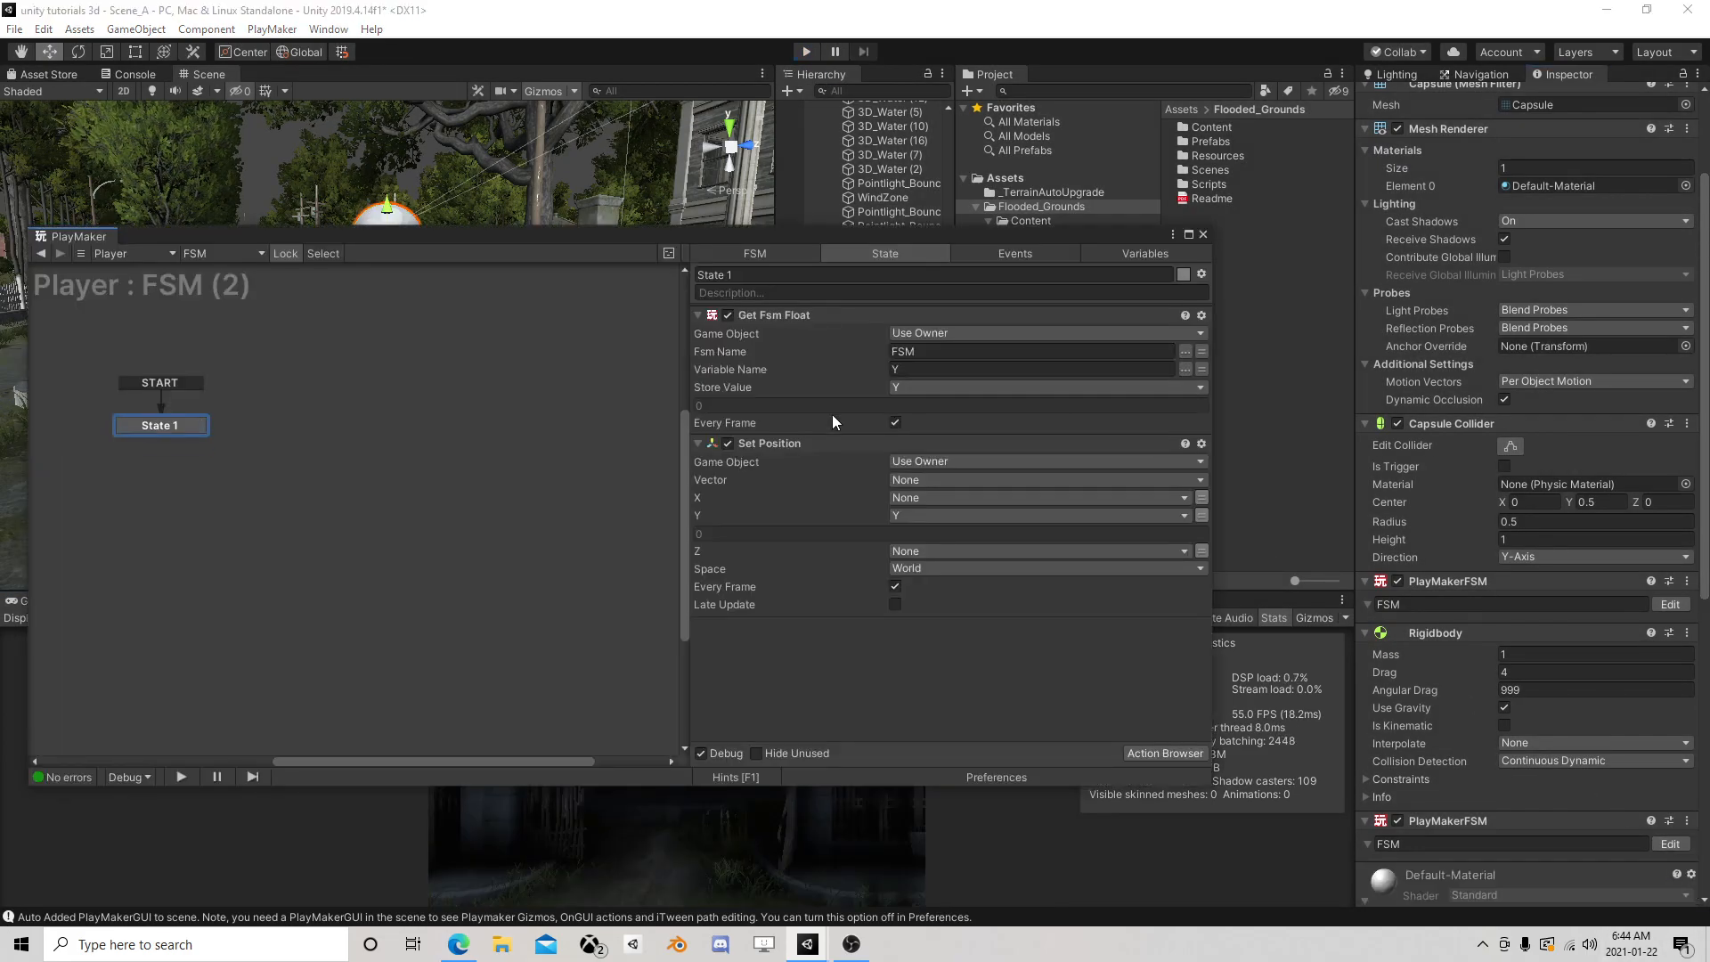
{"action": "middle_click_drag", "start_coordinate": [254, 414], "coordinate": [469, 431]}
{"action": "right_click", "coordinate": [313, 427]}
{"action": "left_click", "coordinate": [357, 439]}
{"action": "right_click", "coordinate": [305, 429]}
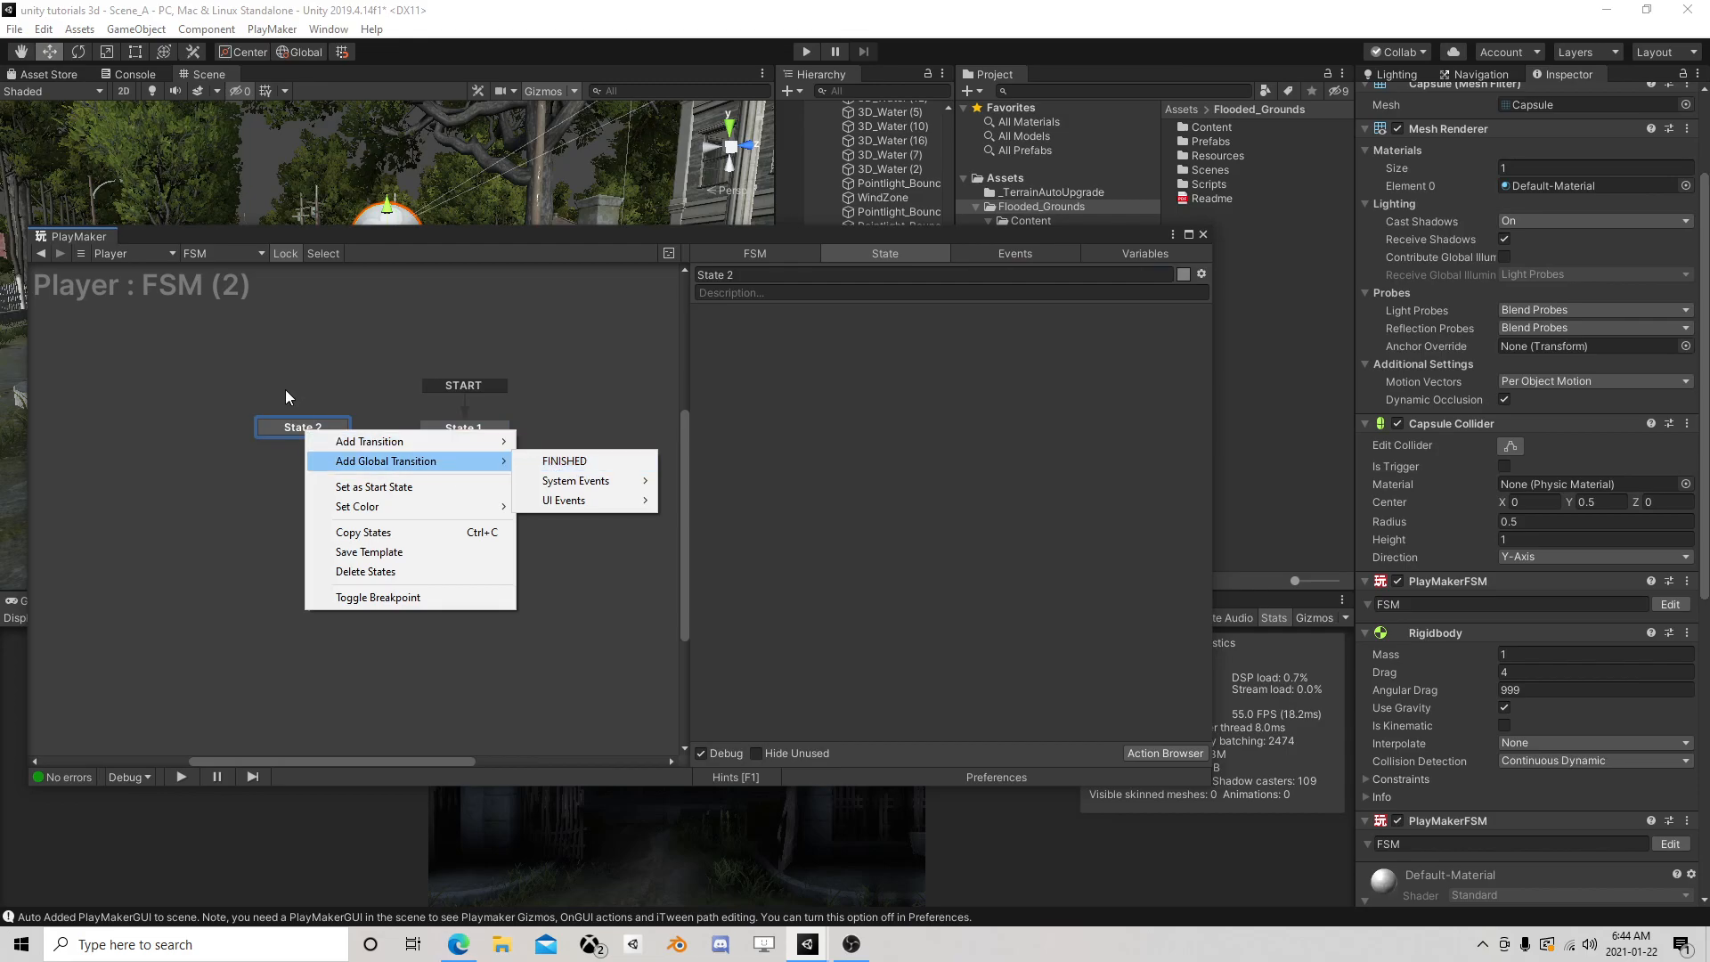
{"action": "left_click", "coordinate": [356, 487]}
Add a FINISHED transition to State 2 and link it to State 1
{"action": "right_click", "coordinate": [314, 423]}
{"action": "mouse_move", "coordinate": [382, 436]}
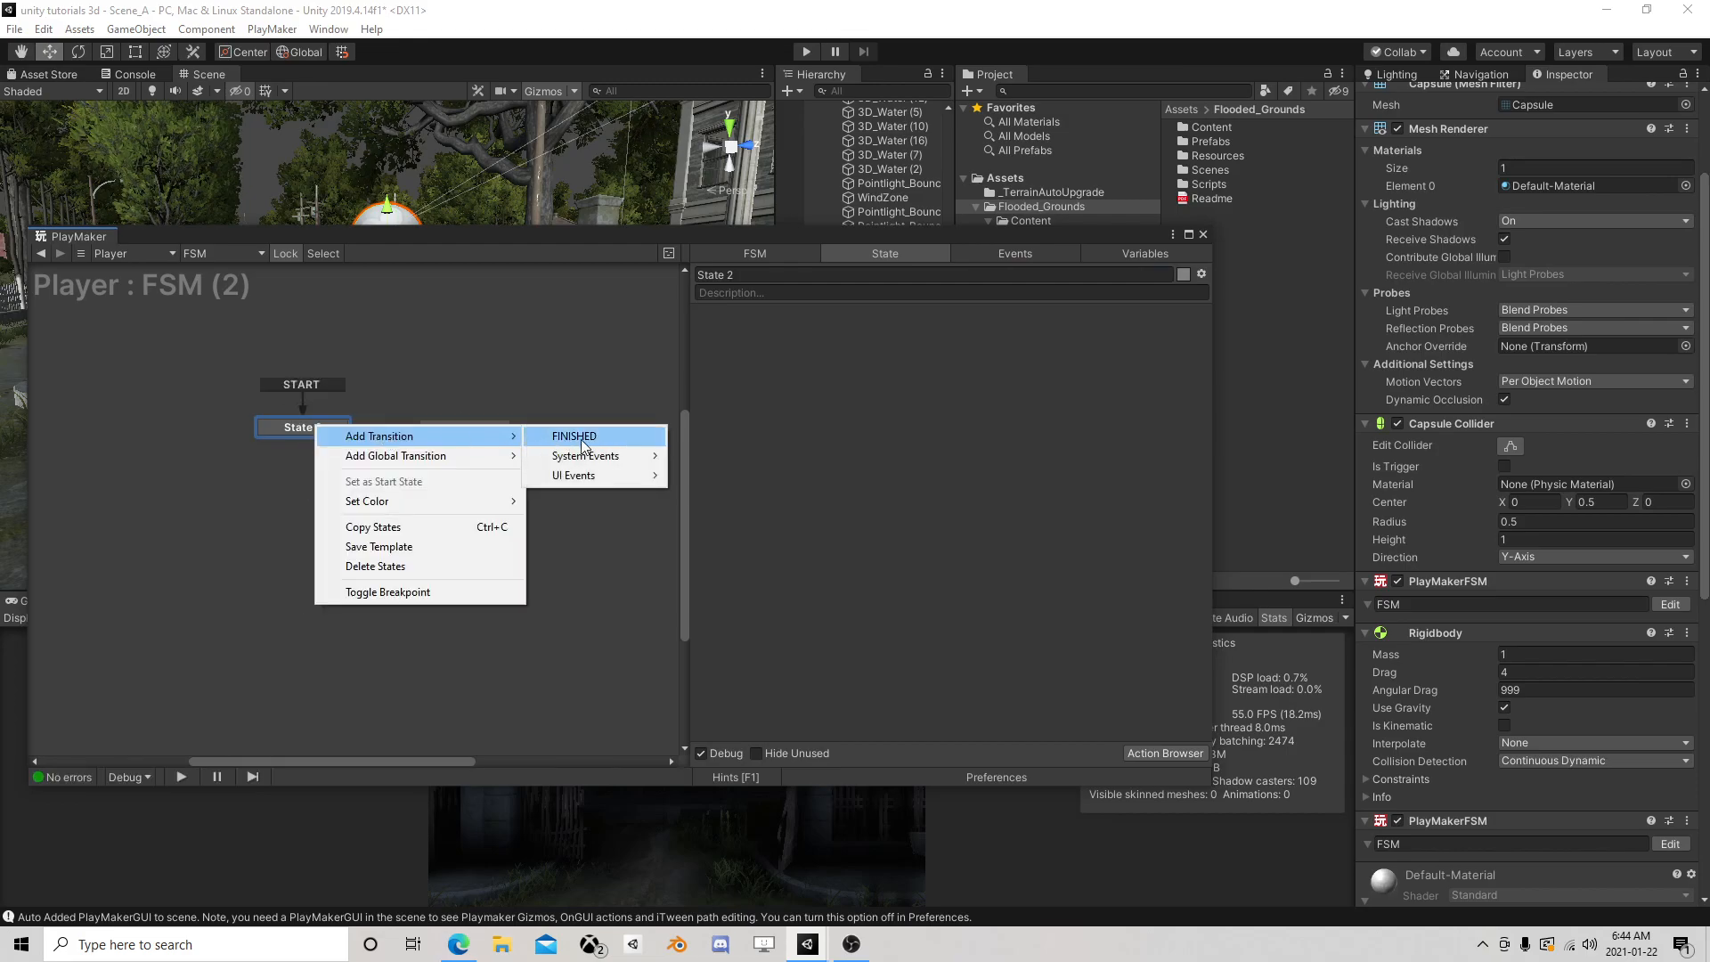
{"action": "left_click", "coordinate": [588, 436]}
{"action": "left_click_drag", "start_coordinate": [330, 443], "coordinate": [456, 428]}
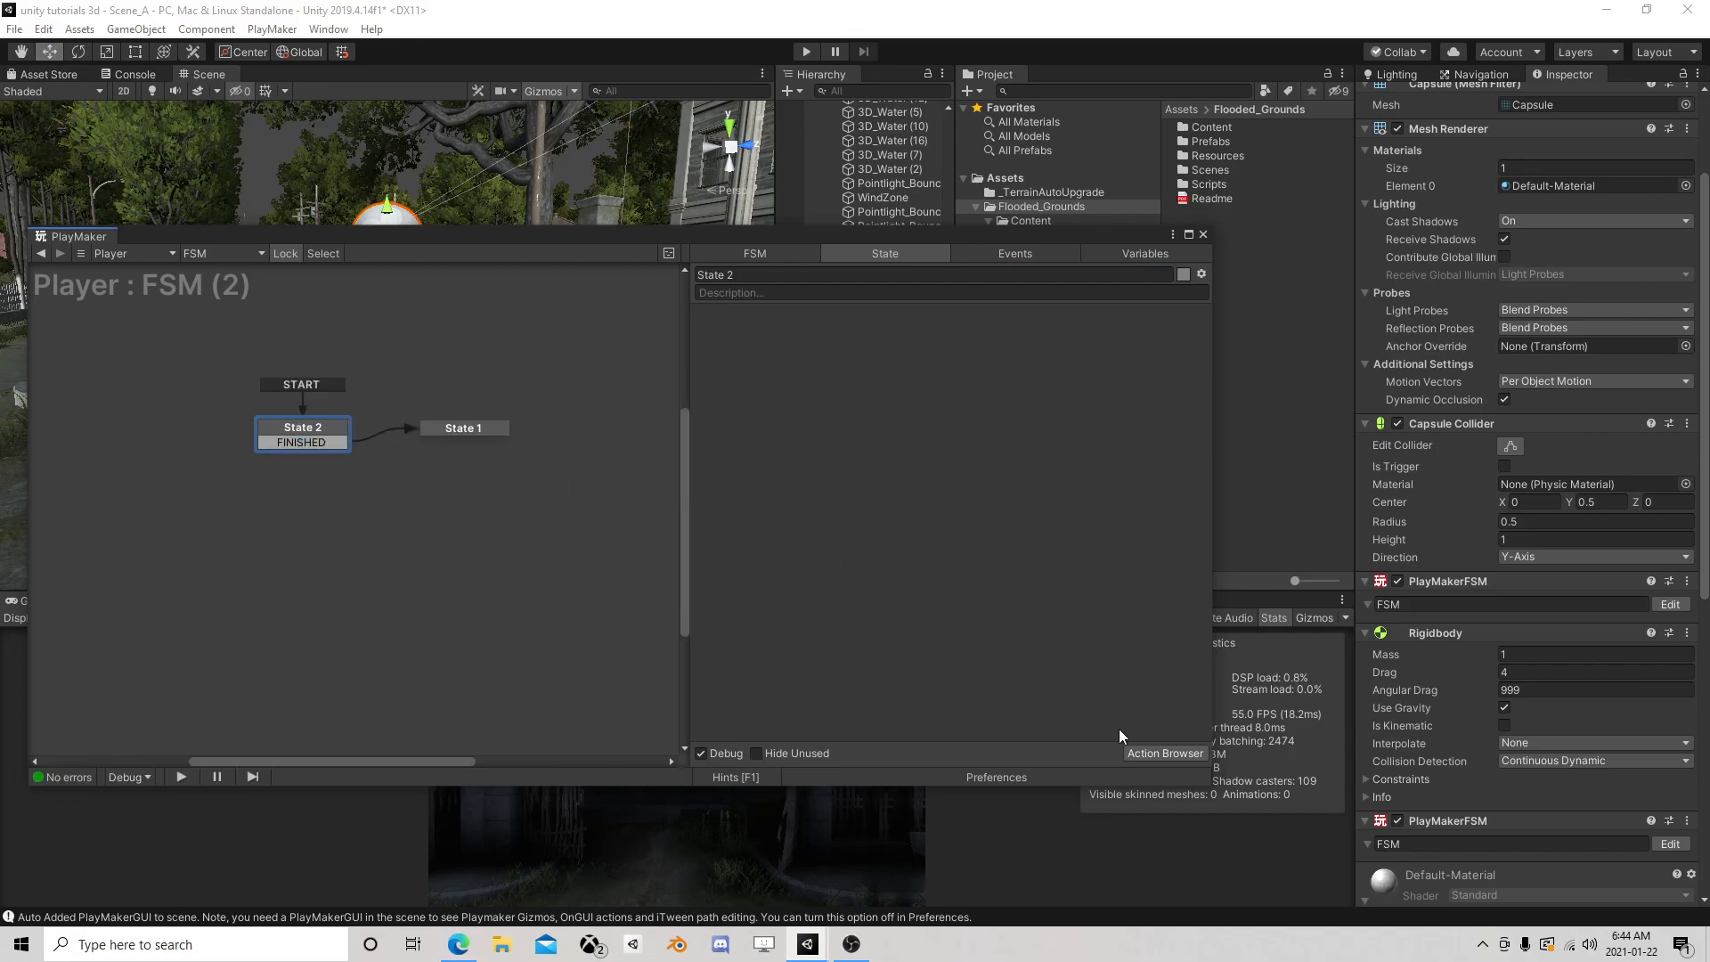
Add a Wait action to State 2 with a time of 0.05 and FINISHED as its finish event
{"action": "left_click", "coordinate": [1156, 753]}
{"action": "type", "text": "wait"}
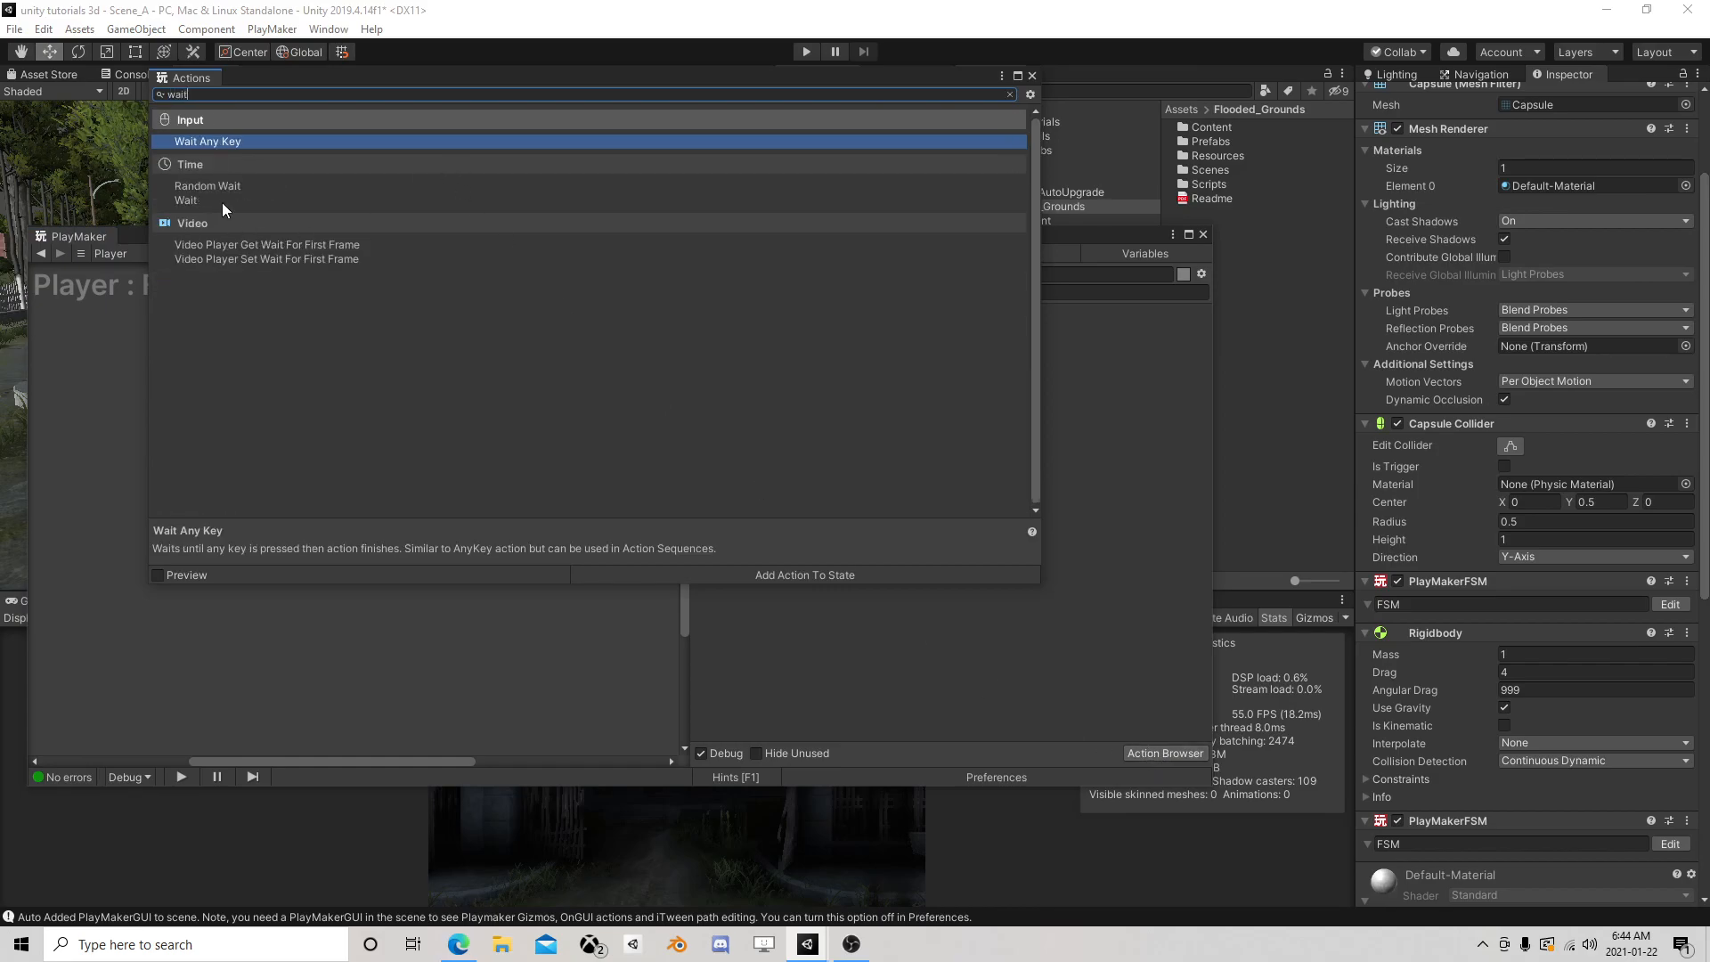
{"action": "double_click", "coordinate": [207, 196]}
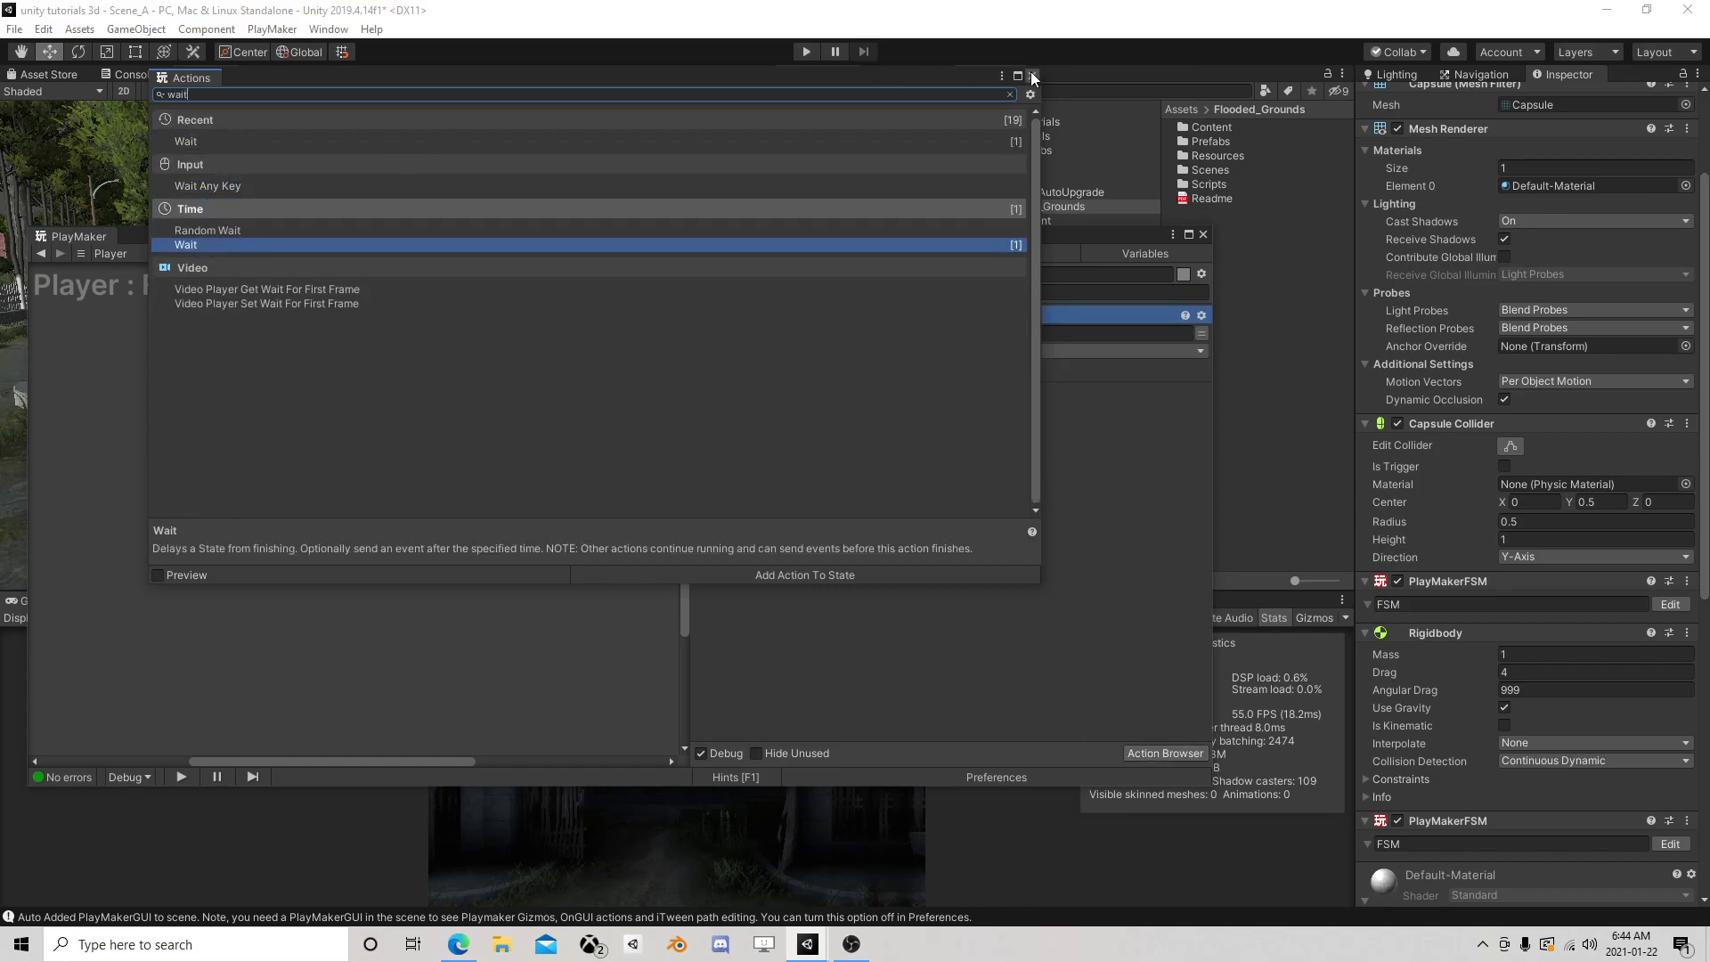
{"action": "left_click", "coordinate": [1032, 76]}
{"action": "left_click", "coordinate": [943, 334]}
{"action": "type", "text": "0.05"}
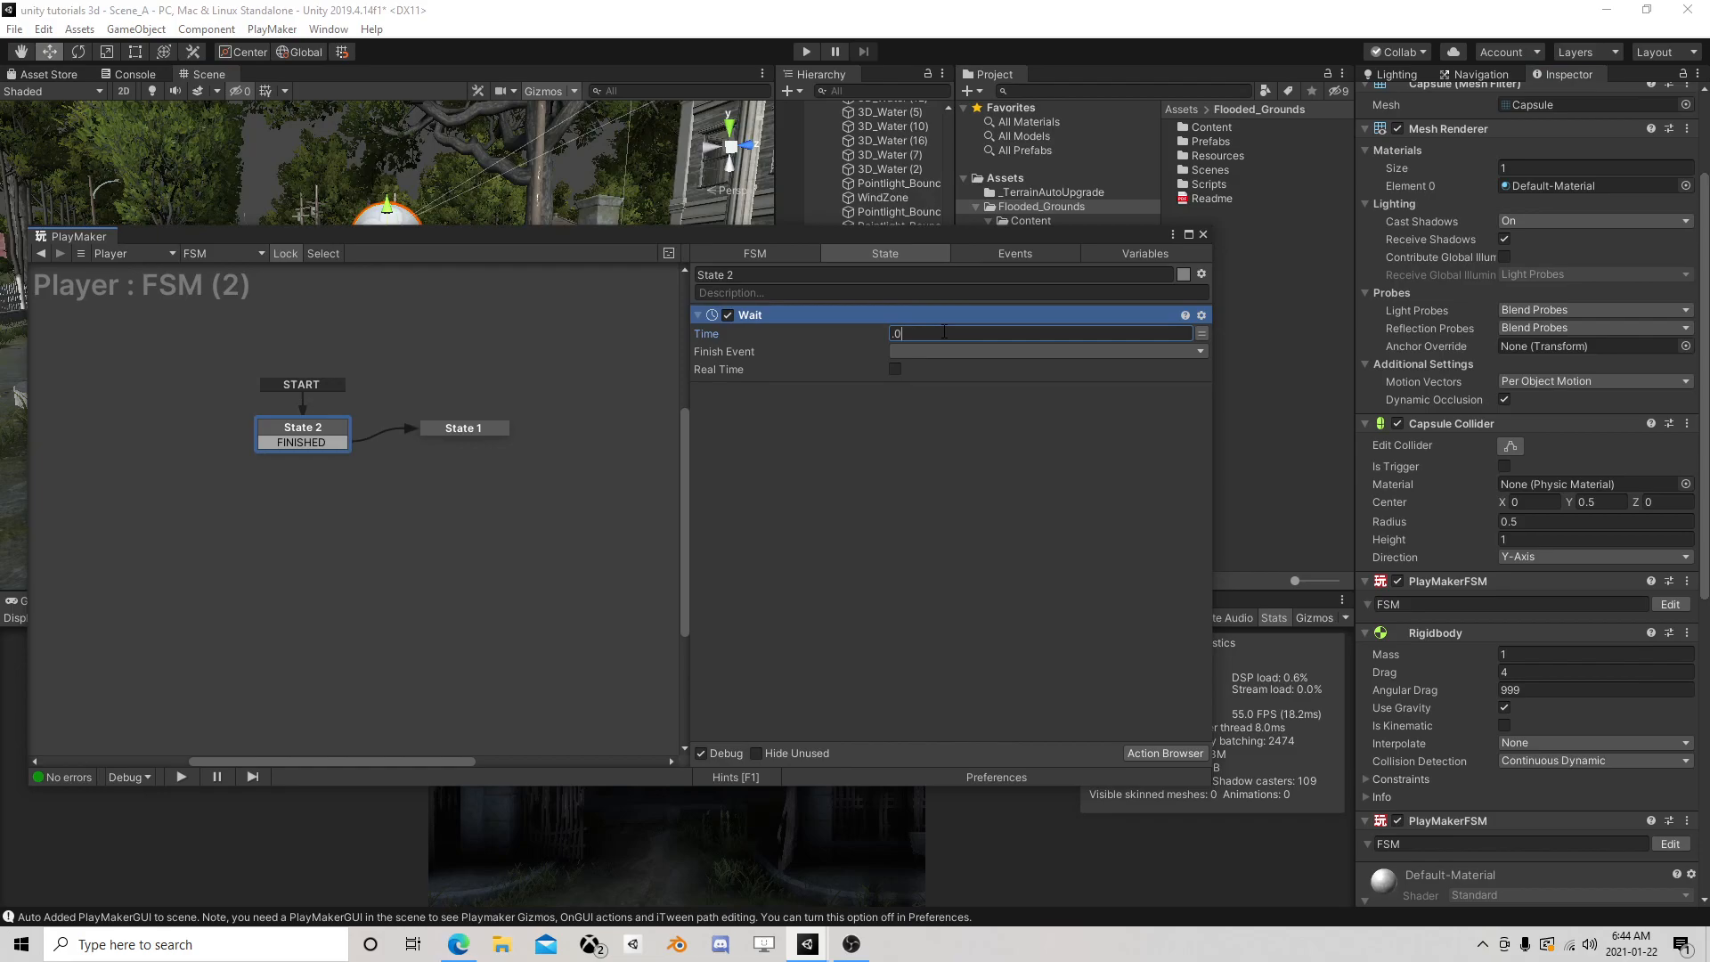
{"action": "left_click", "coordinate": [936, 360]}
{"action": "left_click", "coordinate": [890, 367]}
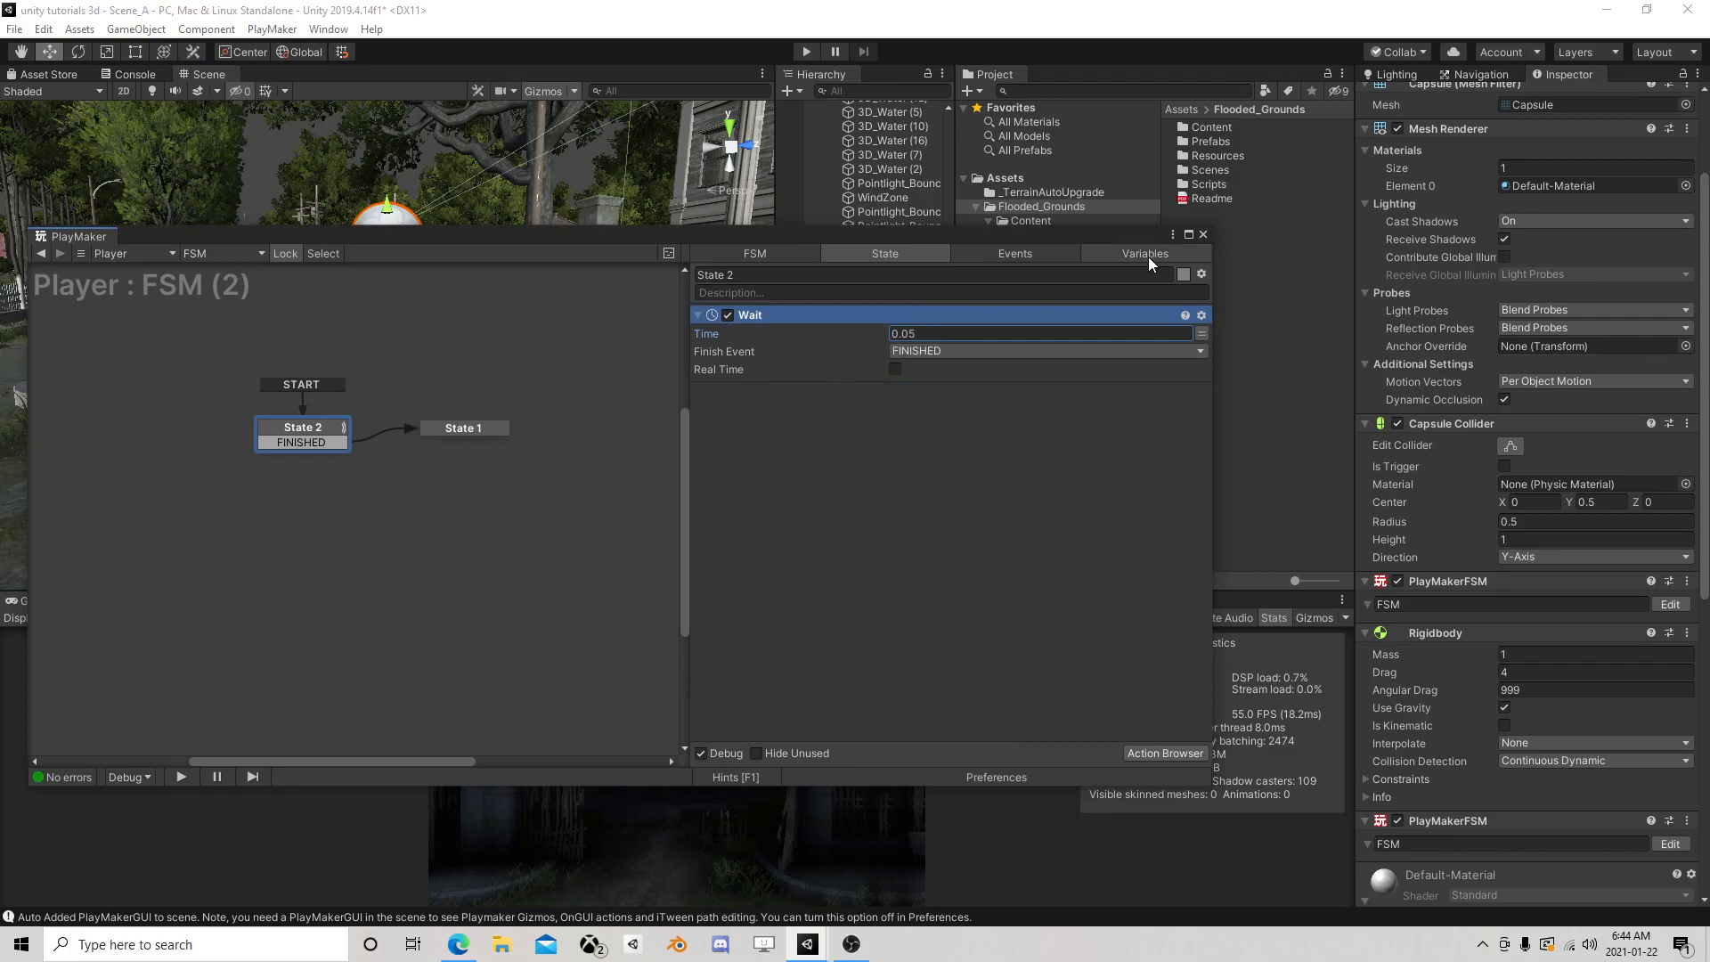
{"action": "left_click", "coordinate": [1203, 234]}
Play-test the scene, examine the Raycast values in the first FSM's State 1, and exit Play mode
{"action": "left_click", "coordinate": [806, 52]}
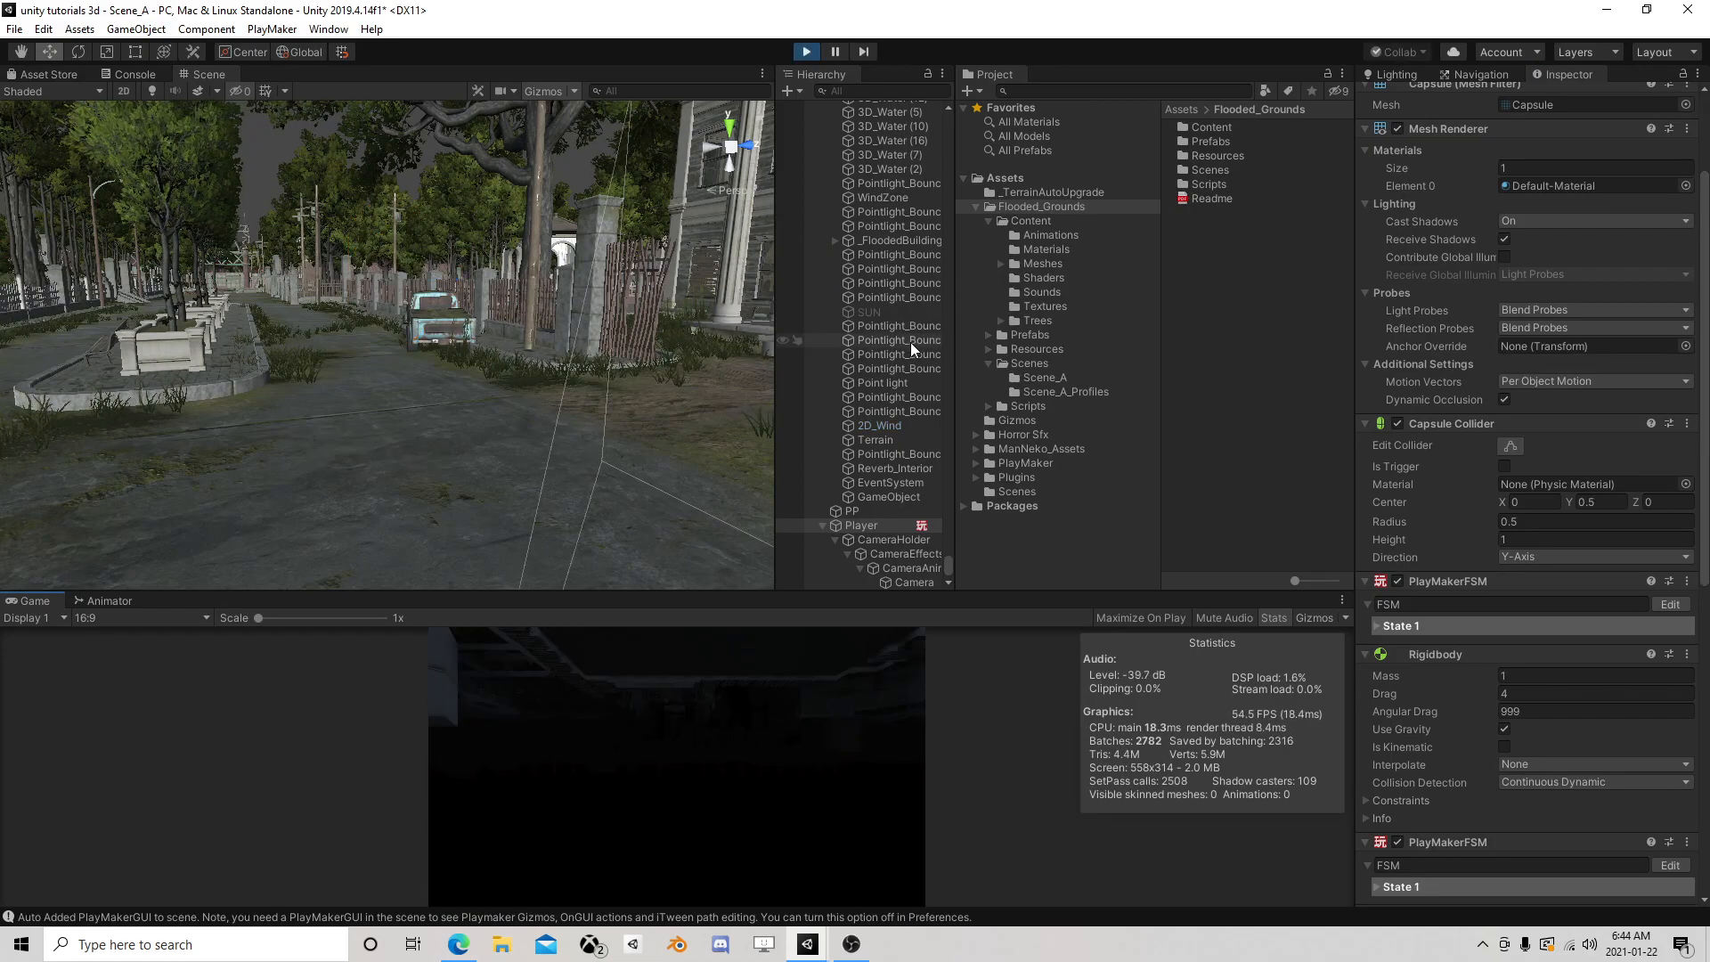
{"action": "left_click", "coordinate": [1670, 604]}
{"action": "scroll", "coordinate": [1013, 489], "scroll_direction": "down", "scroll_amount": 2}
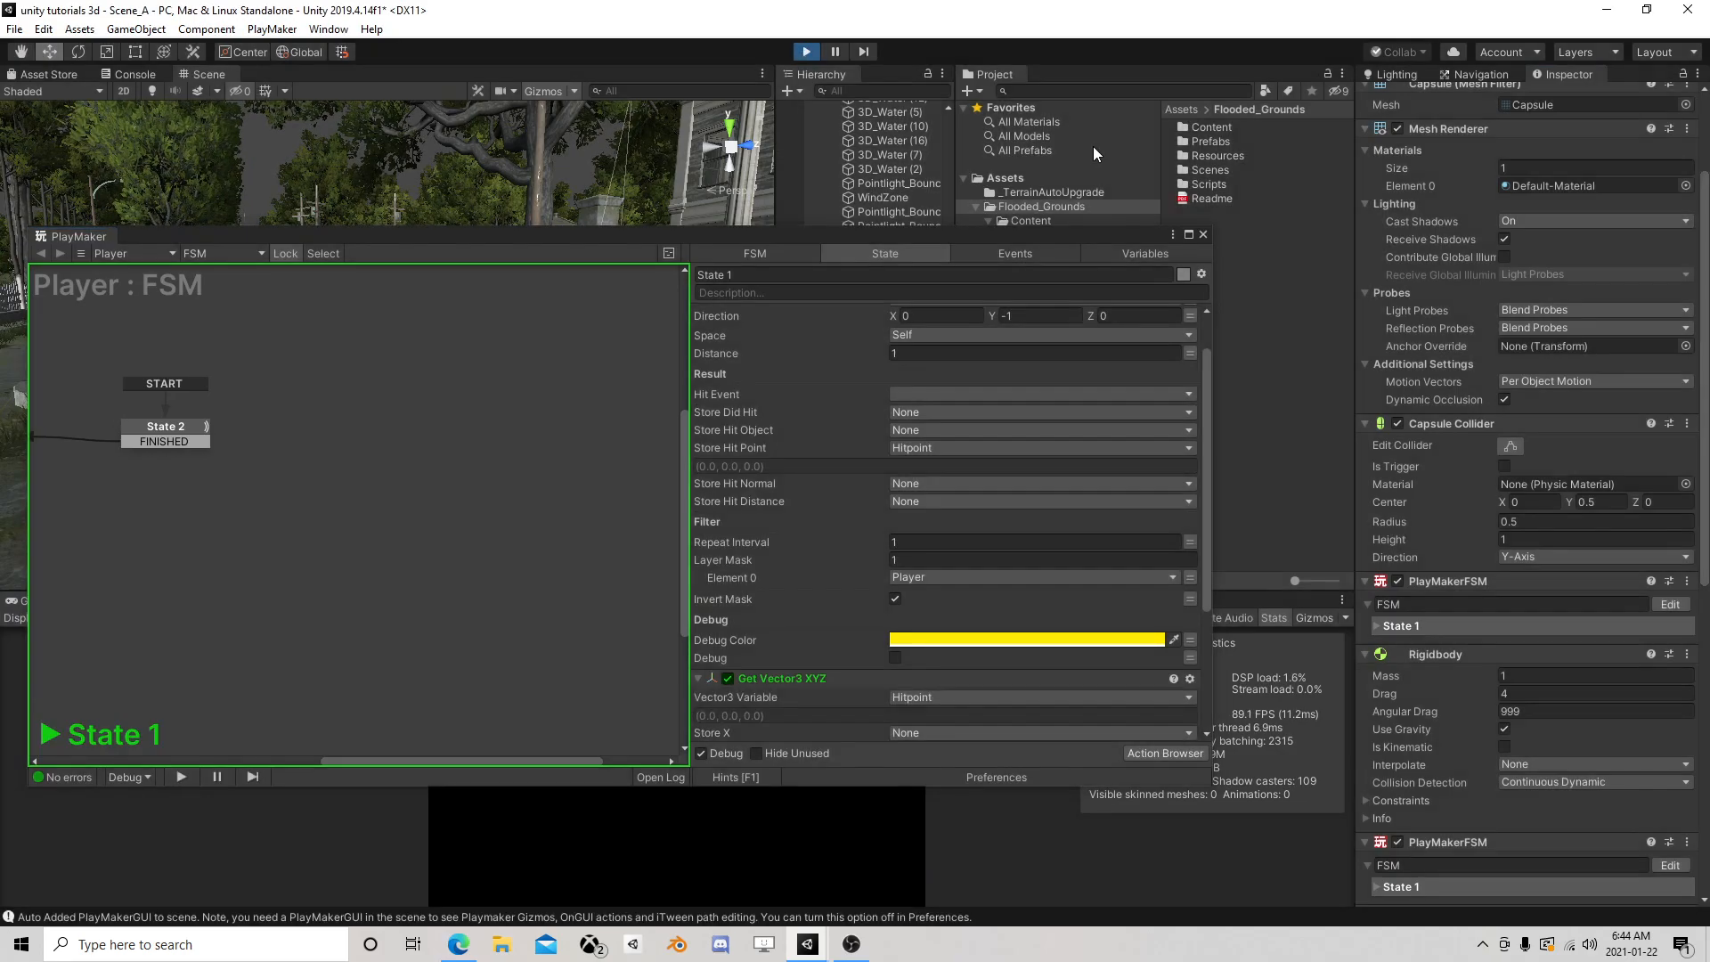
{"action": "key", "text": "ctrl+p"}
{"action": "left_click", "coordinate": [1204, 235]}
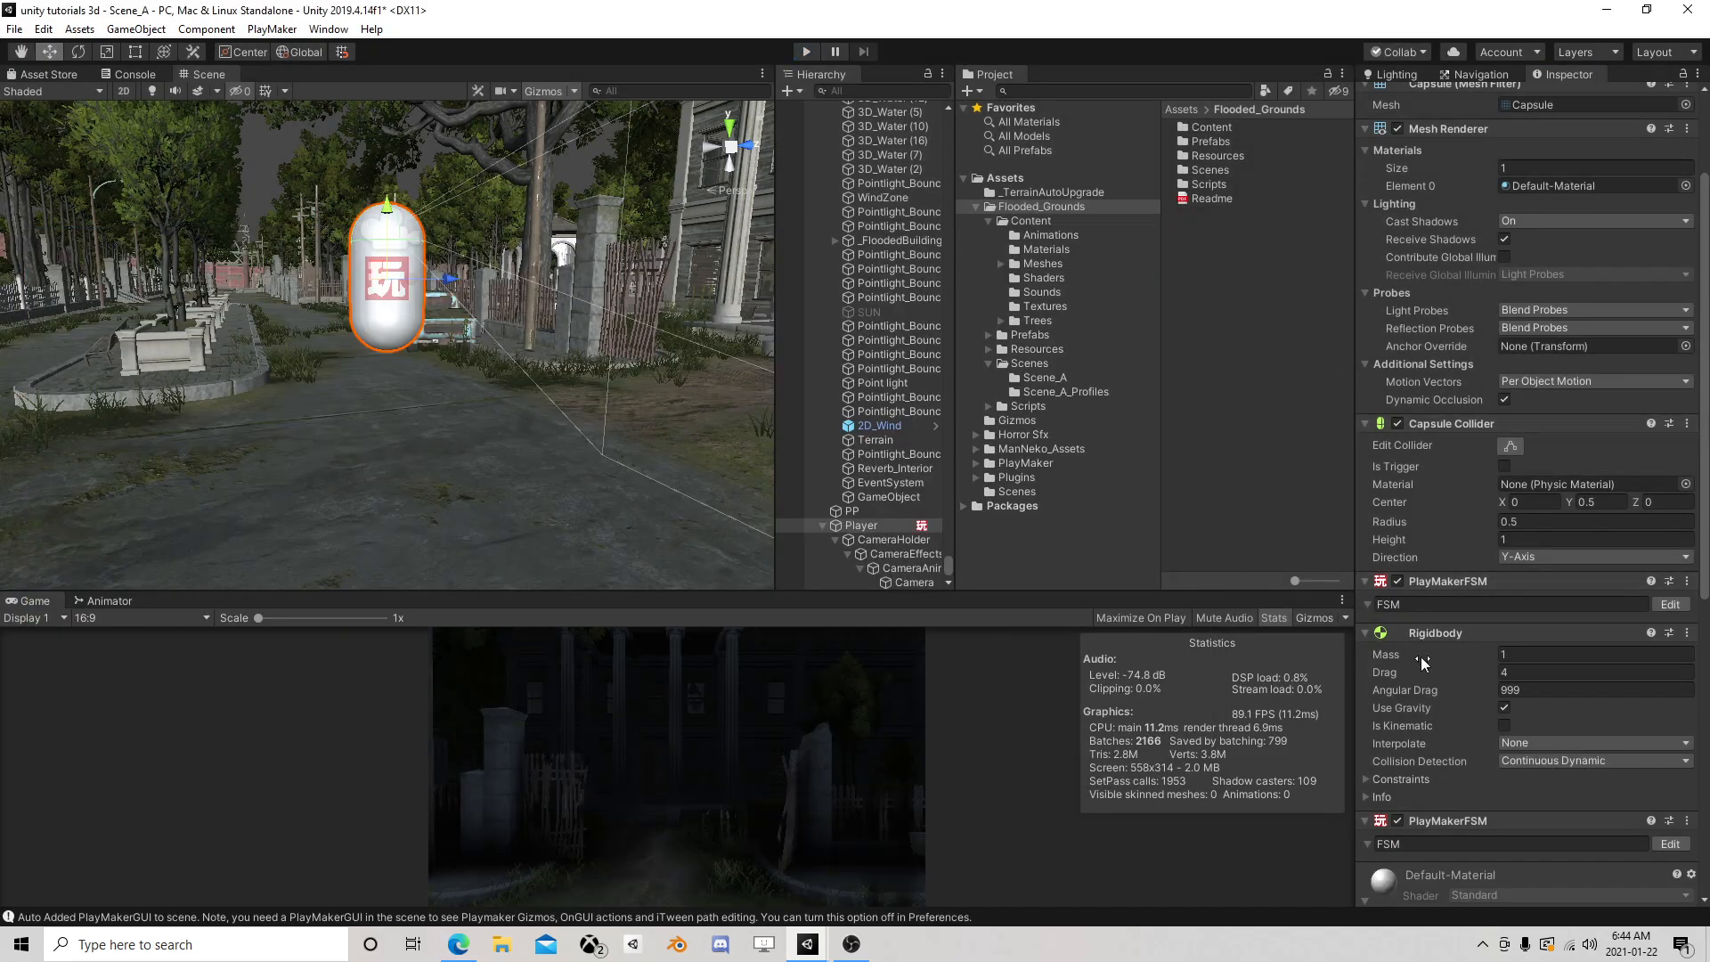
Remove the second PlayMakerFSM, the Rigidbody and the Capsule Collider components from the Player
{"action": "right_click", "coordinate": [1443, 819]}
{"action": "left_click", "coordinate": [1547, 639]}
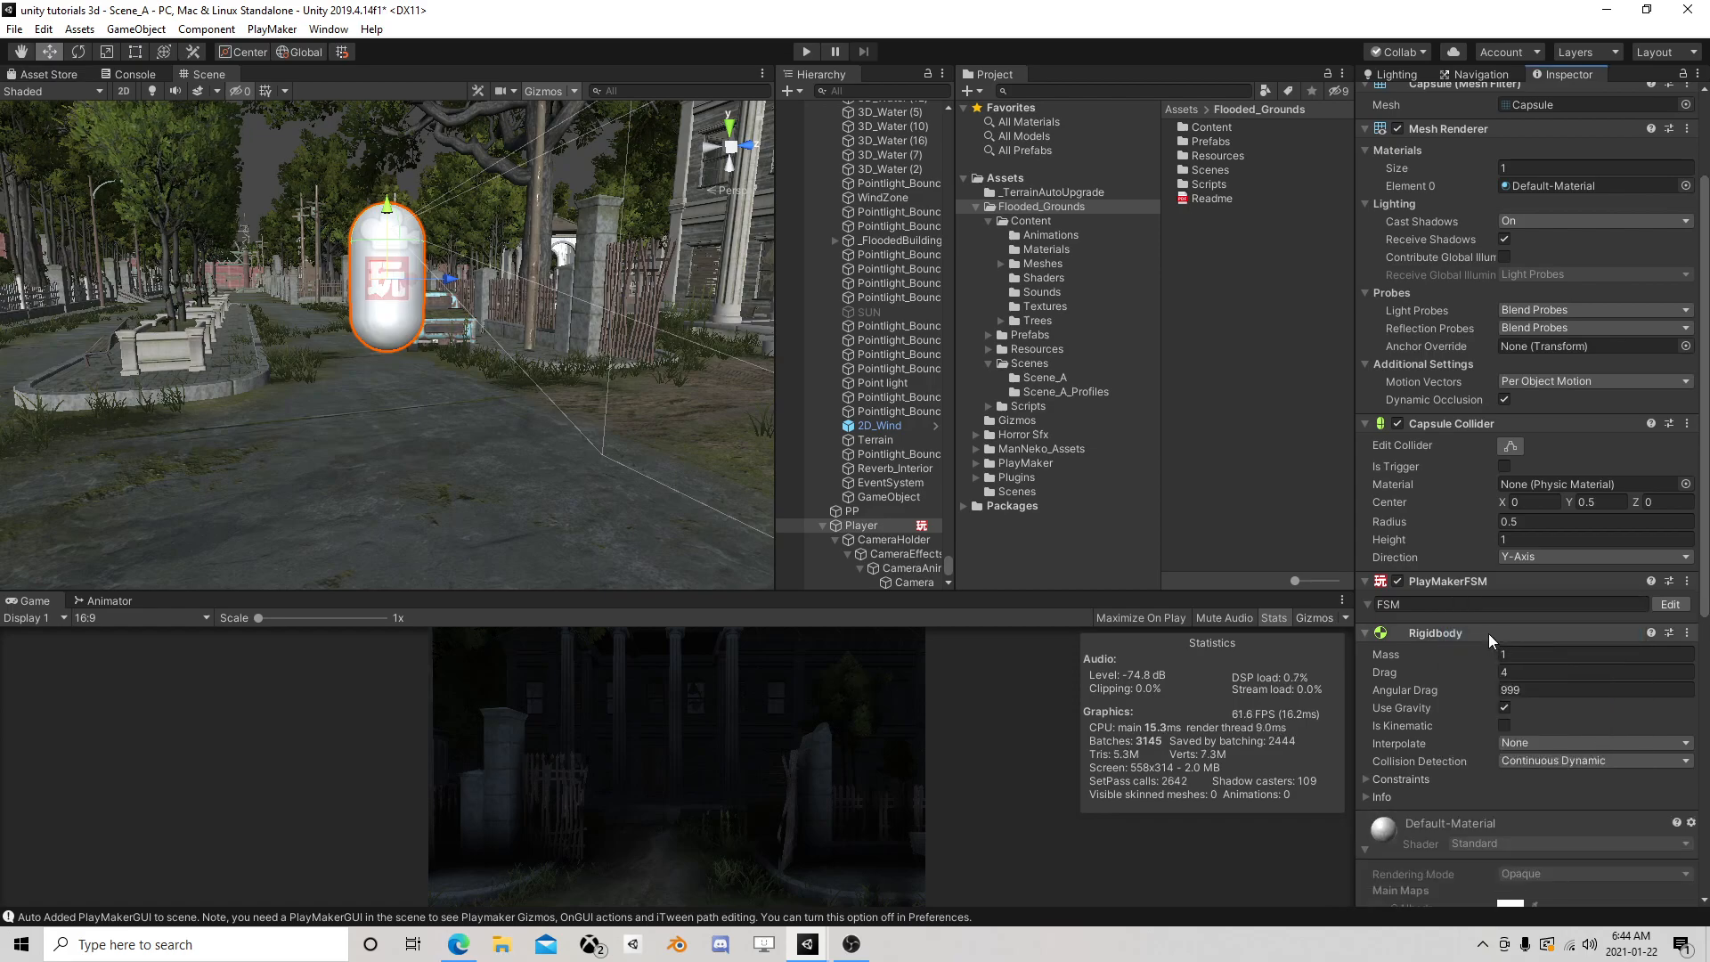
{"action": "right_click", "coordinate": [1445, 633]}
{"action": "left_click", "coordinate": [1514, 671]}
{"action": "right_click", "coordinate": [1452, 425]}
{"action": "left_click", "coordinate": [1501, 463]}
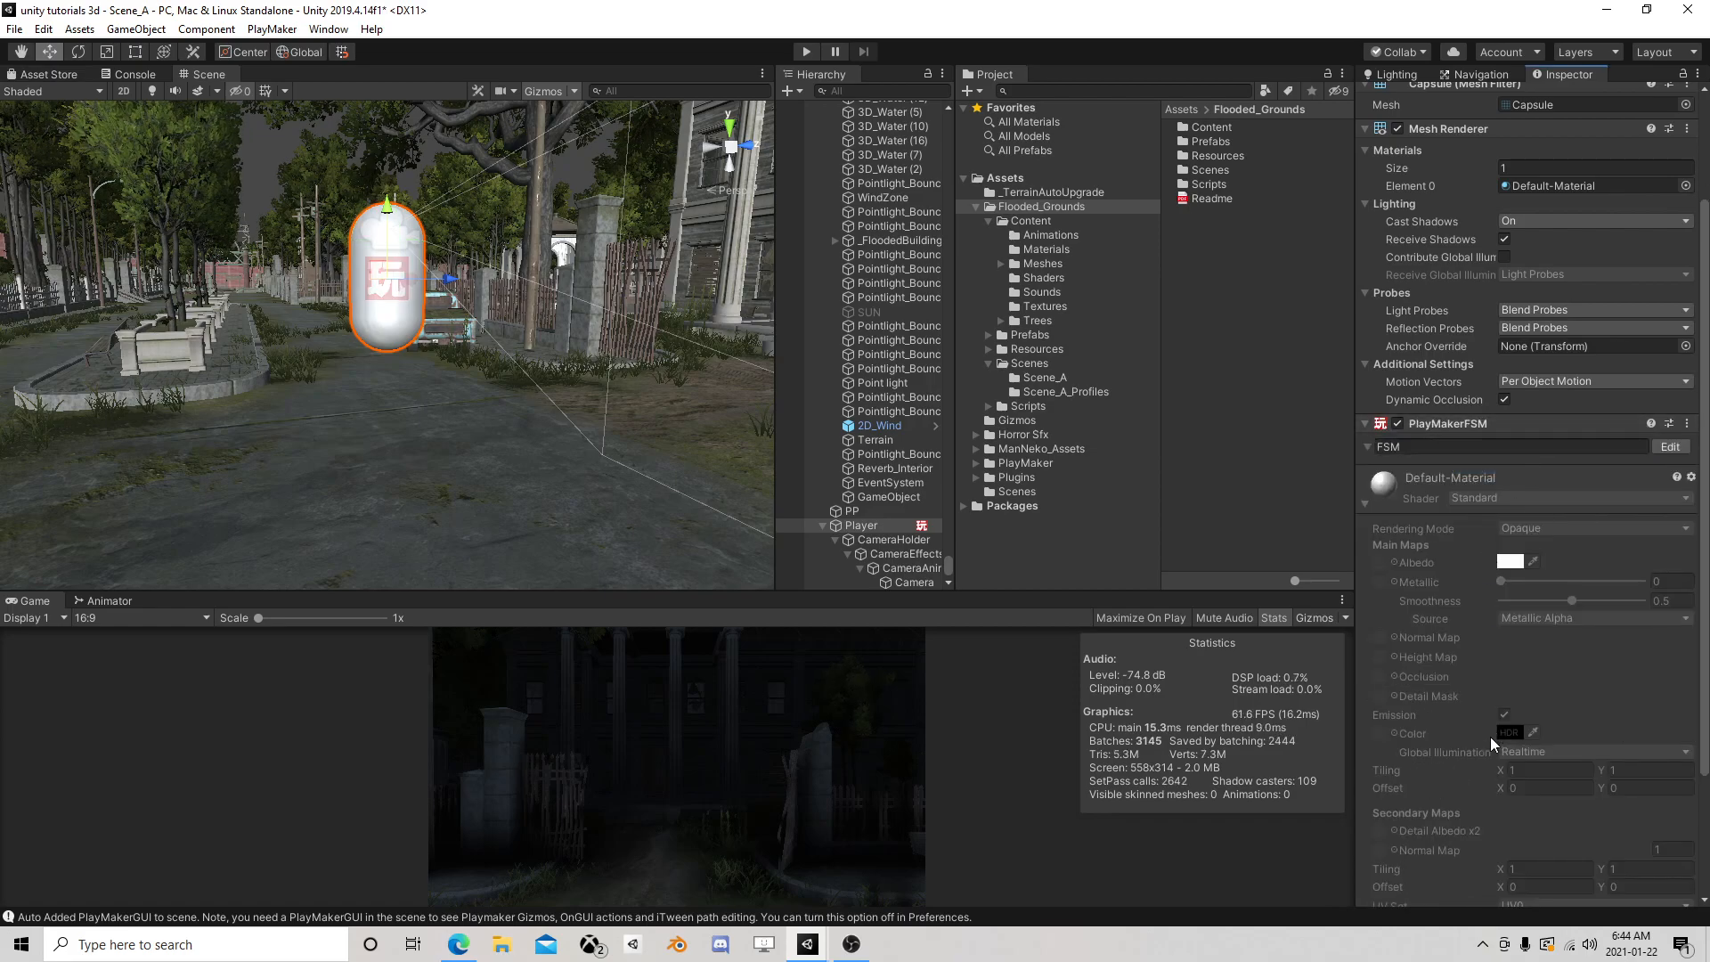
Add a Character Controller component to the Player object
{"action": "scroll", "coordinate": [1496, 784], "scroll_direction": "down", "scroll_amount": 5}
{"action": "left_click", "coordinate": [1514, 884]}
{"action": "type", "text": "char"}
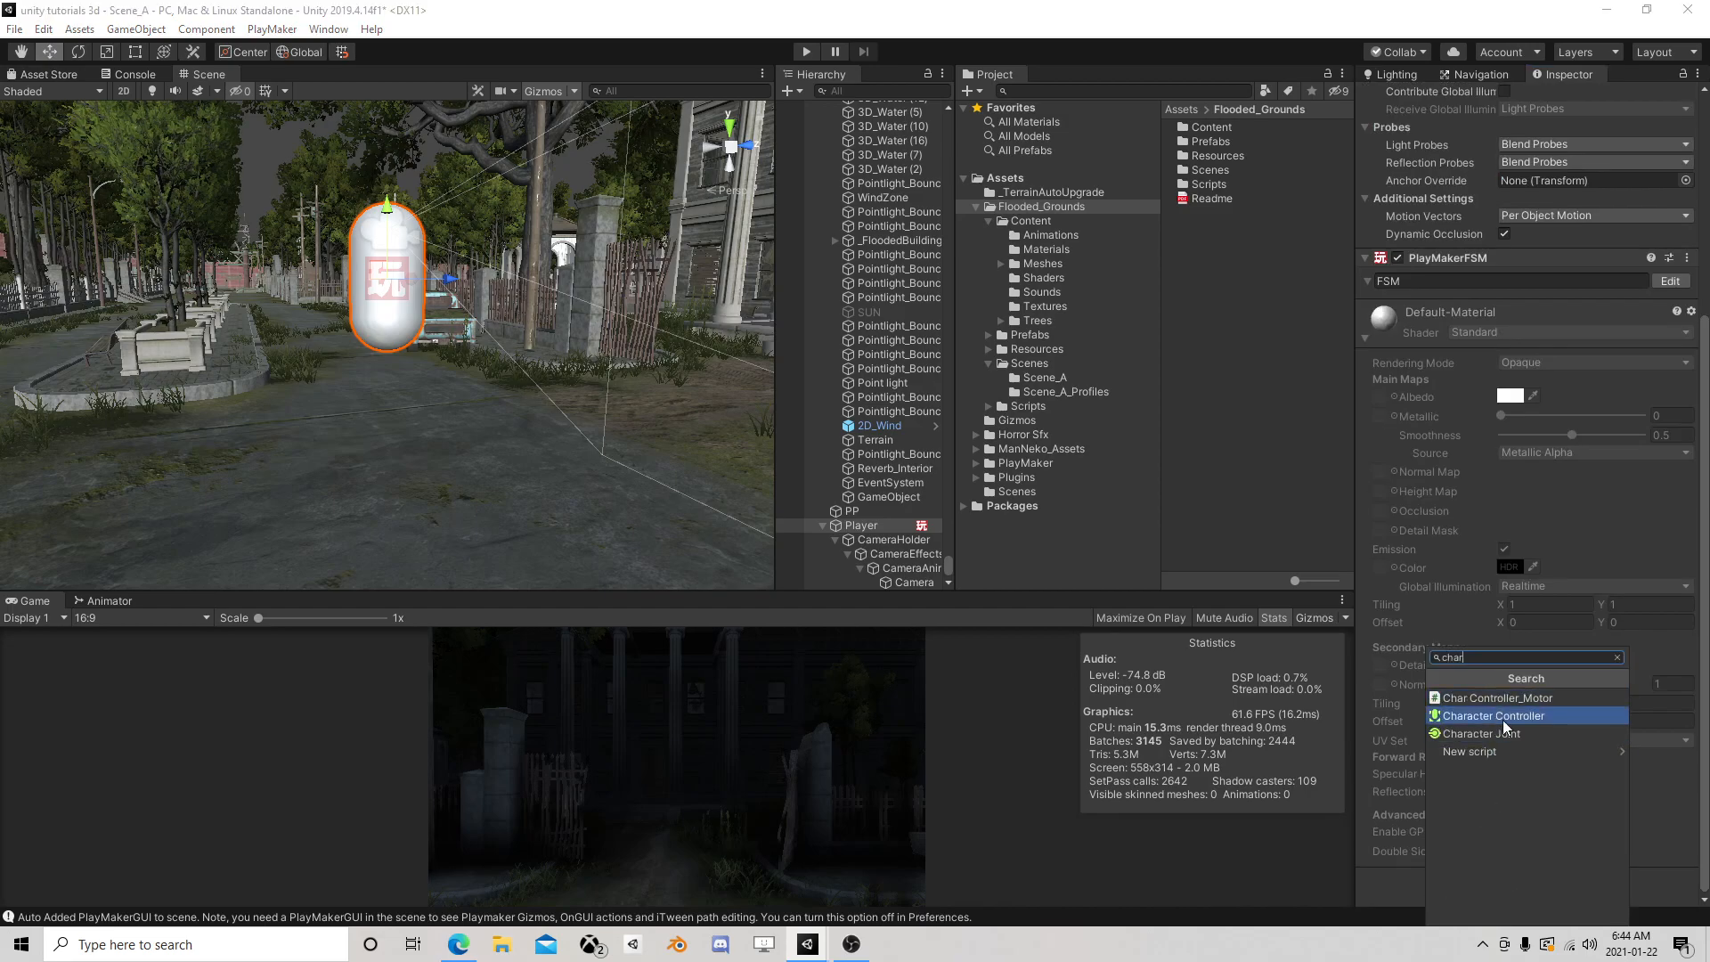
{"action": "left_click", "coordinate": [1504, 717]}
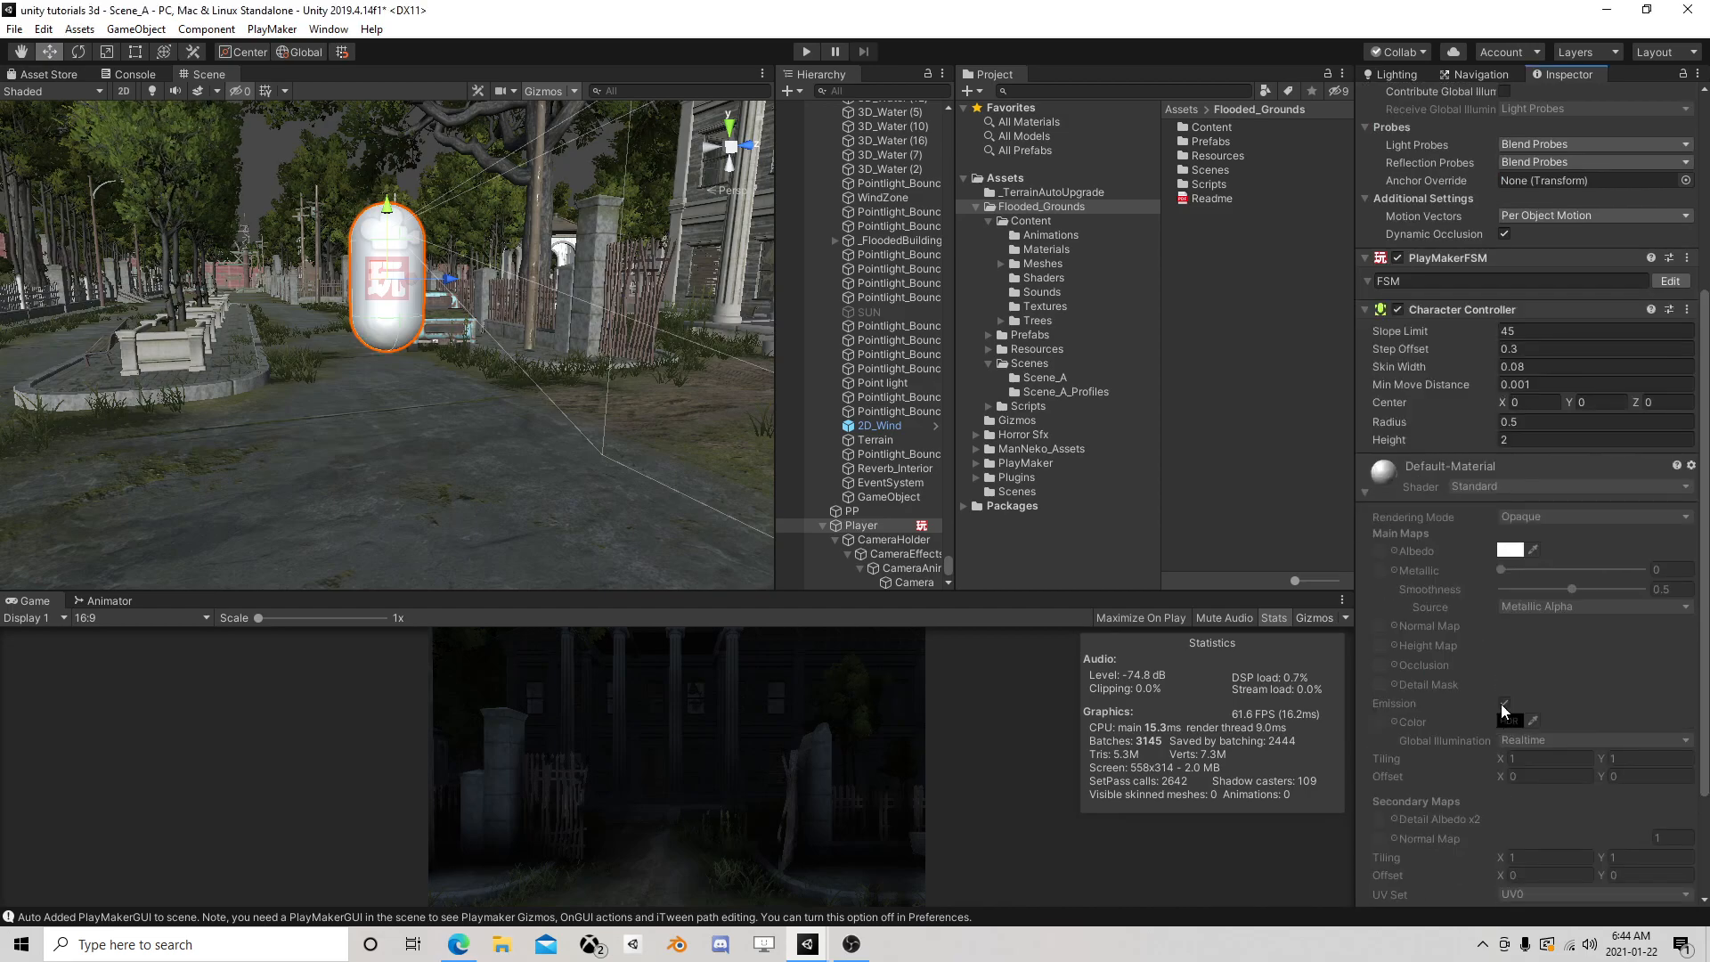
{"action": "scroll", "coordinate": [1477, 404], "scroll_direction": "up", "scroll_amount": 3}
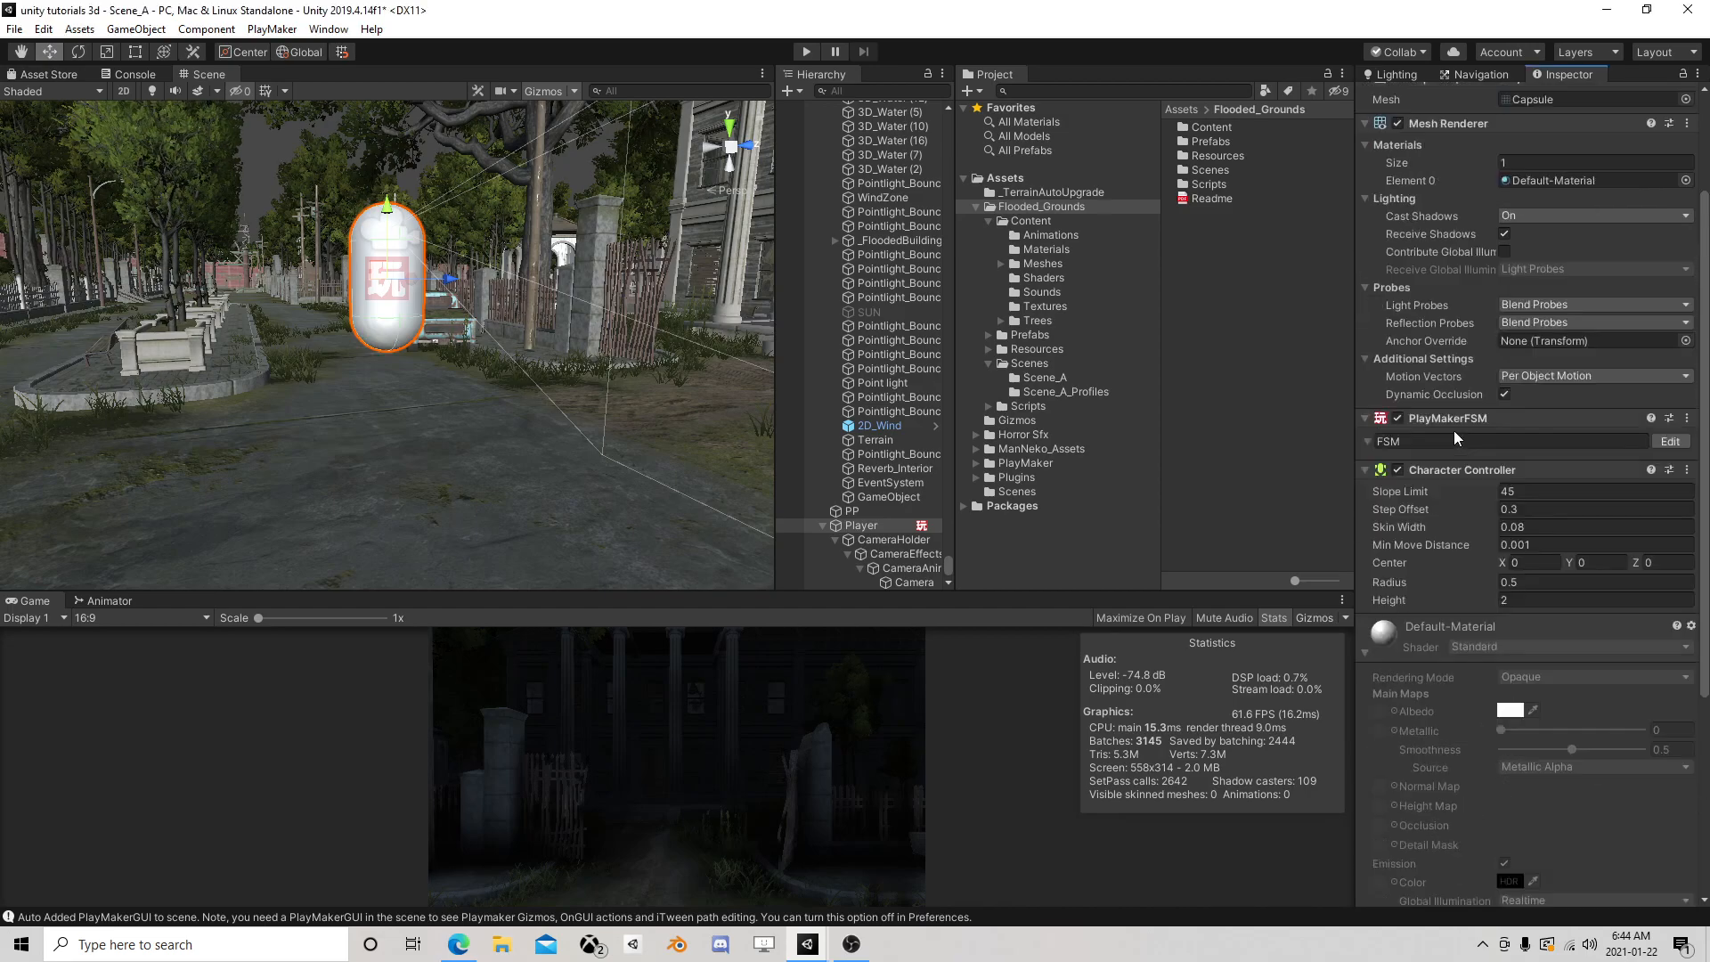
Delete State 1 from the Player's FSM and remove the Next Frame Event action from State 2
{"action": "left_click", "coordinate": [1669, 441]}
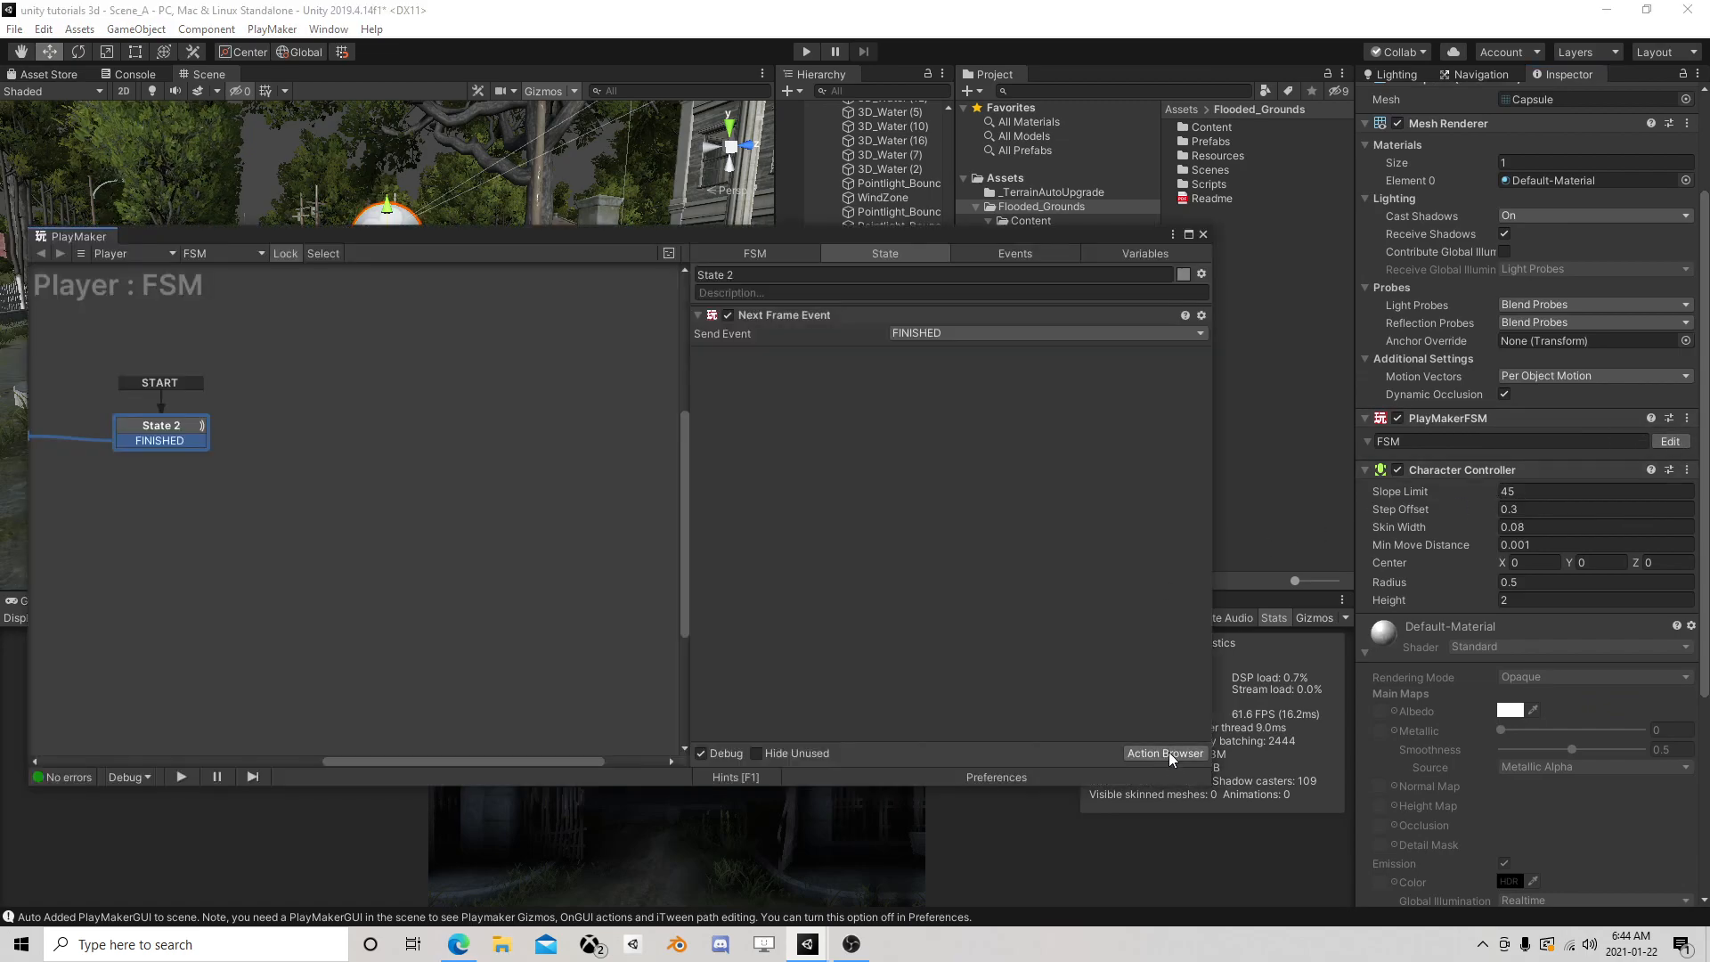
{"action": "middle_click_drag", "start_coordinate": [171, 436], "coordinate": [480, 427]}
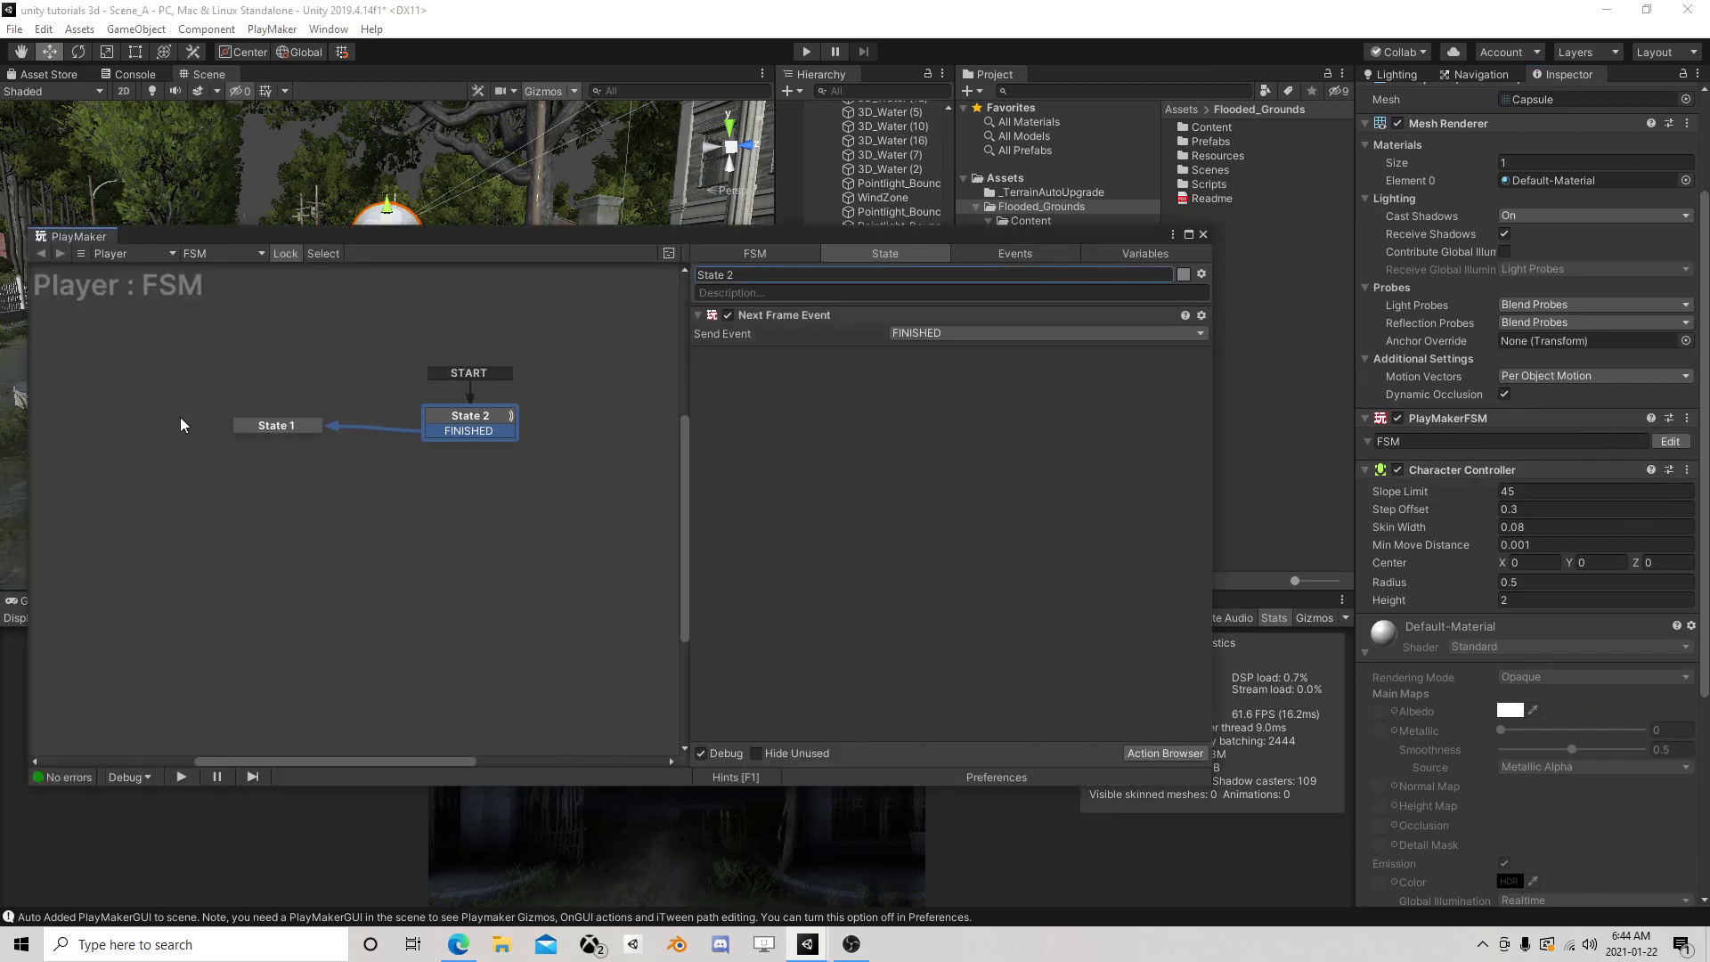
{"action": "left_click", "coordinate": [292, 426]}
{"action": "key", "text": "Delete"}
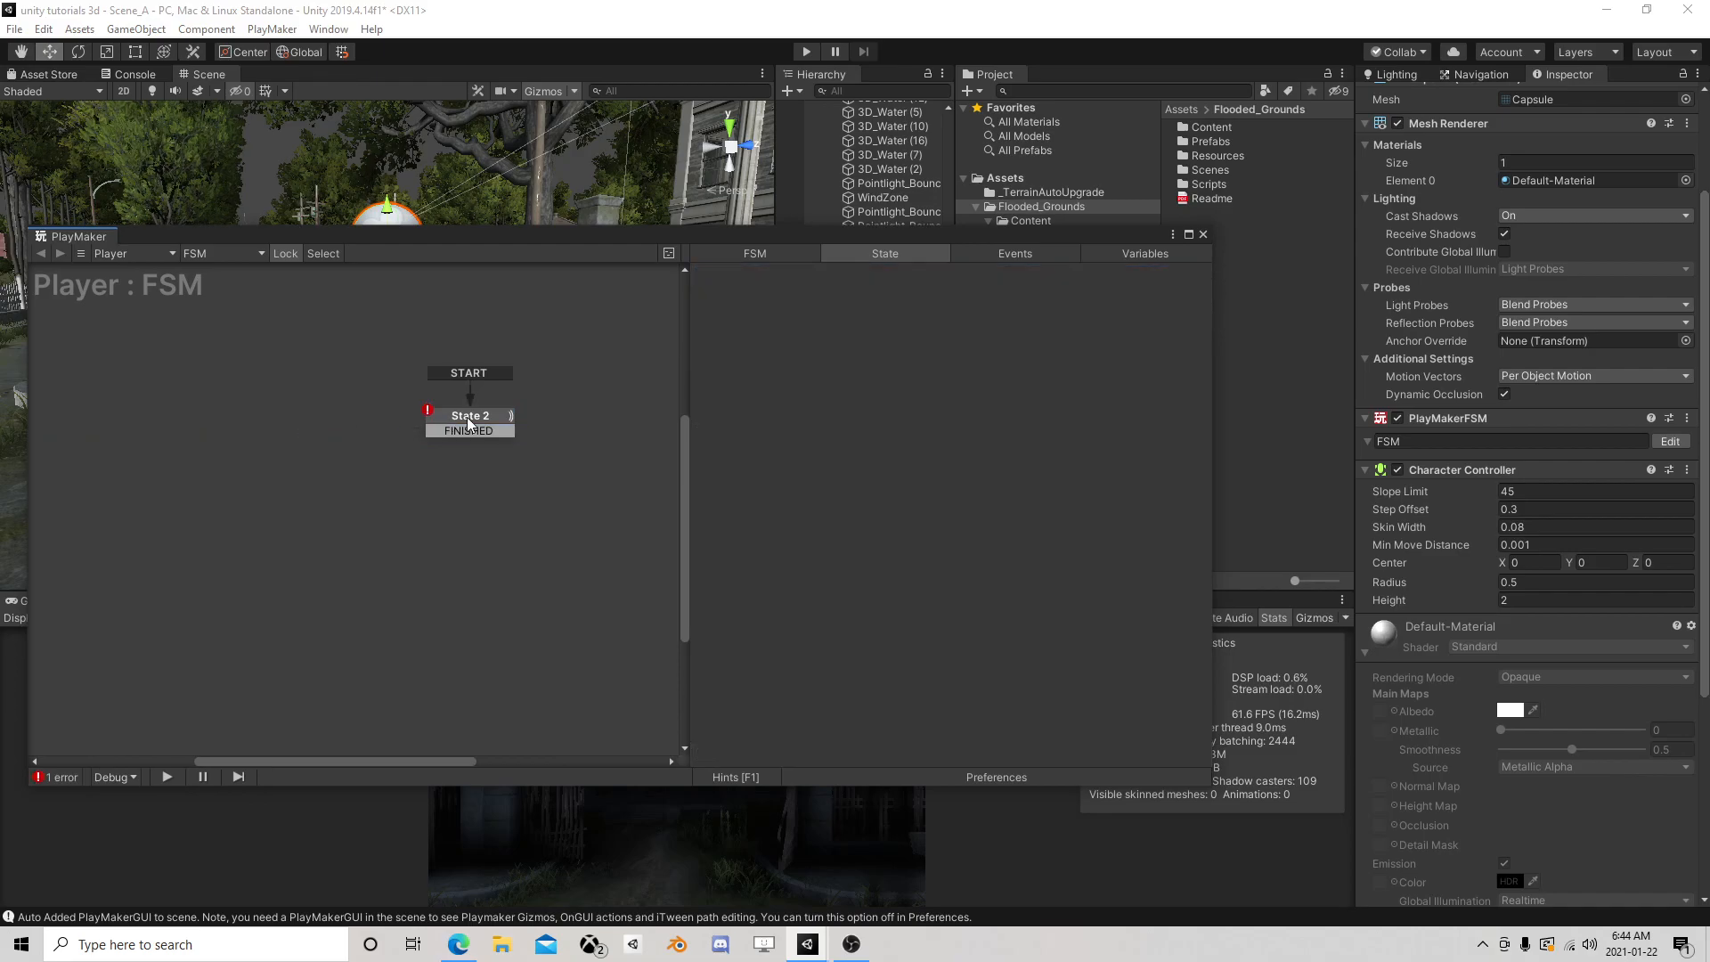
{"action": "left_click", "coordinate": [788, 313]}
{"action": "key", "text": "Delete"}
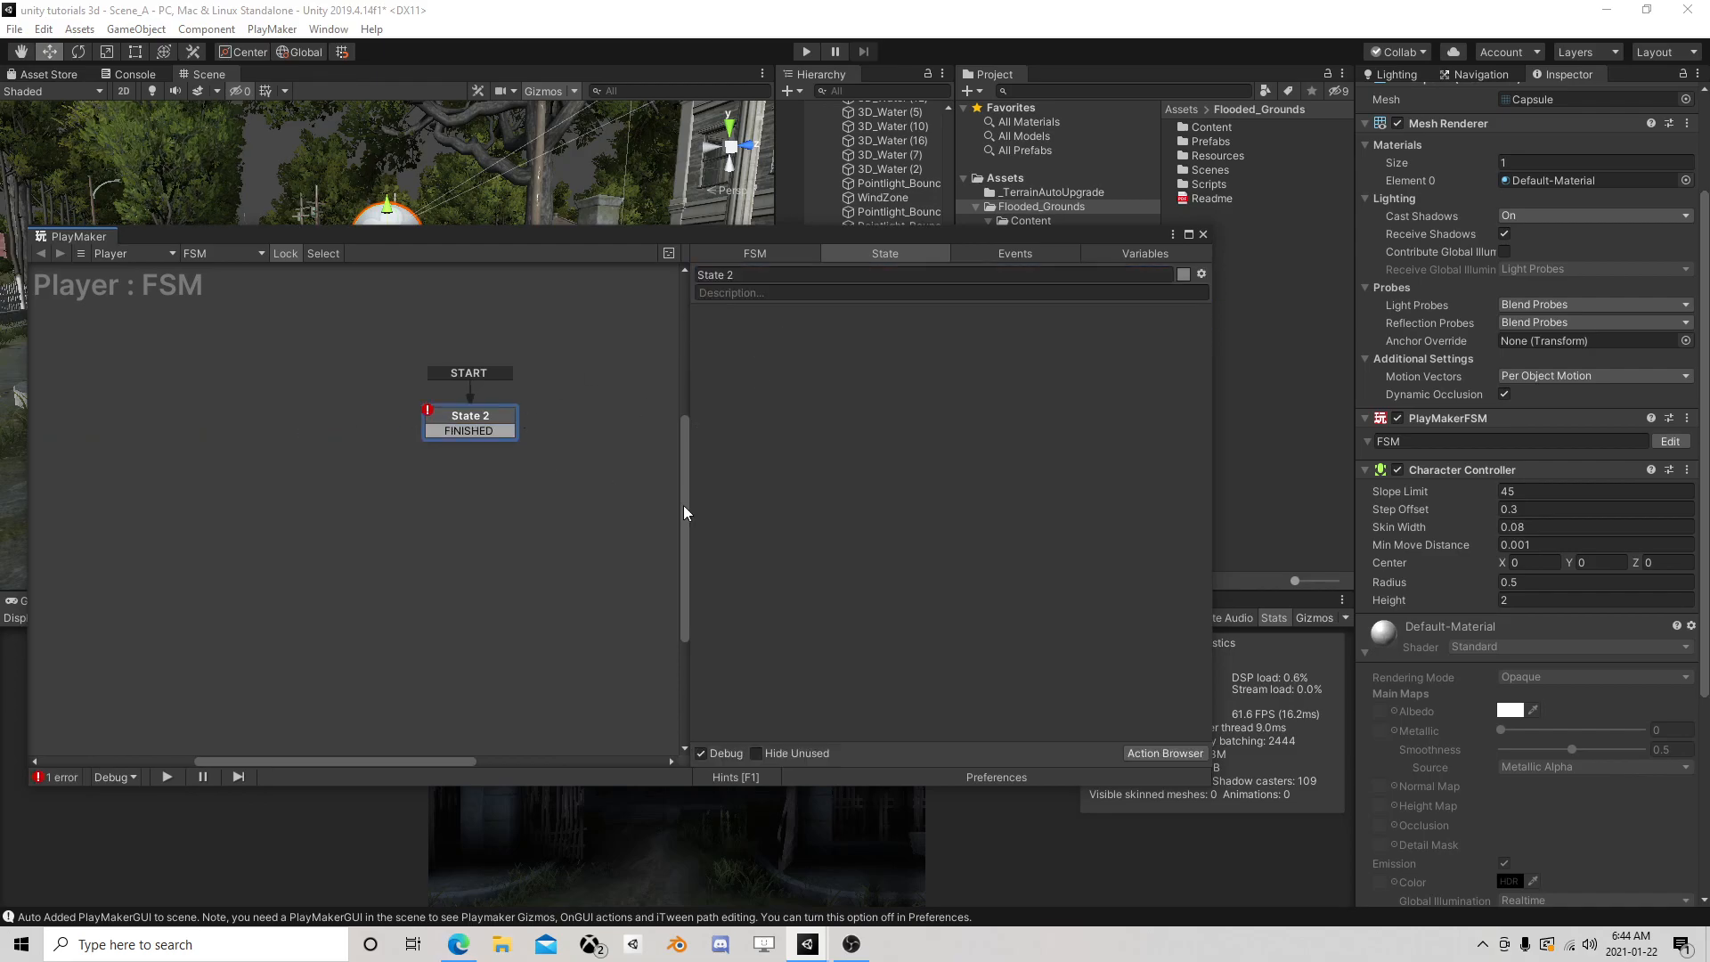
Add a Get Axis Vector action to State 2
{"action": "left_click", "coordinate": [1154, 754]}
{"action": "type", "text": "get axi"}
{"action": "double_click", "coordinate": [232, 155]}
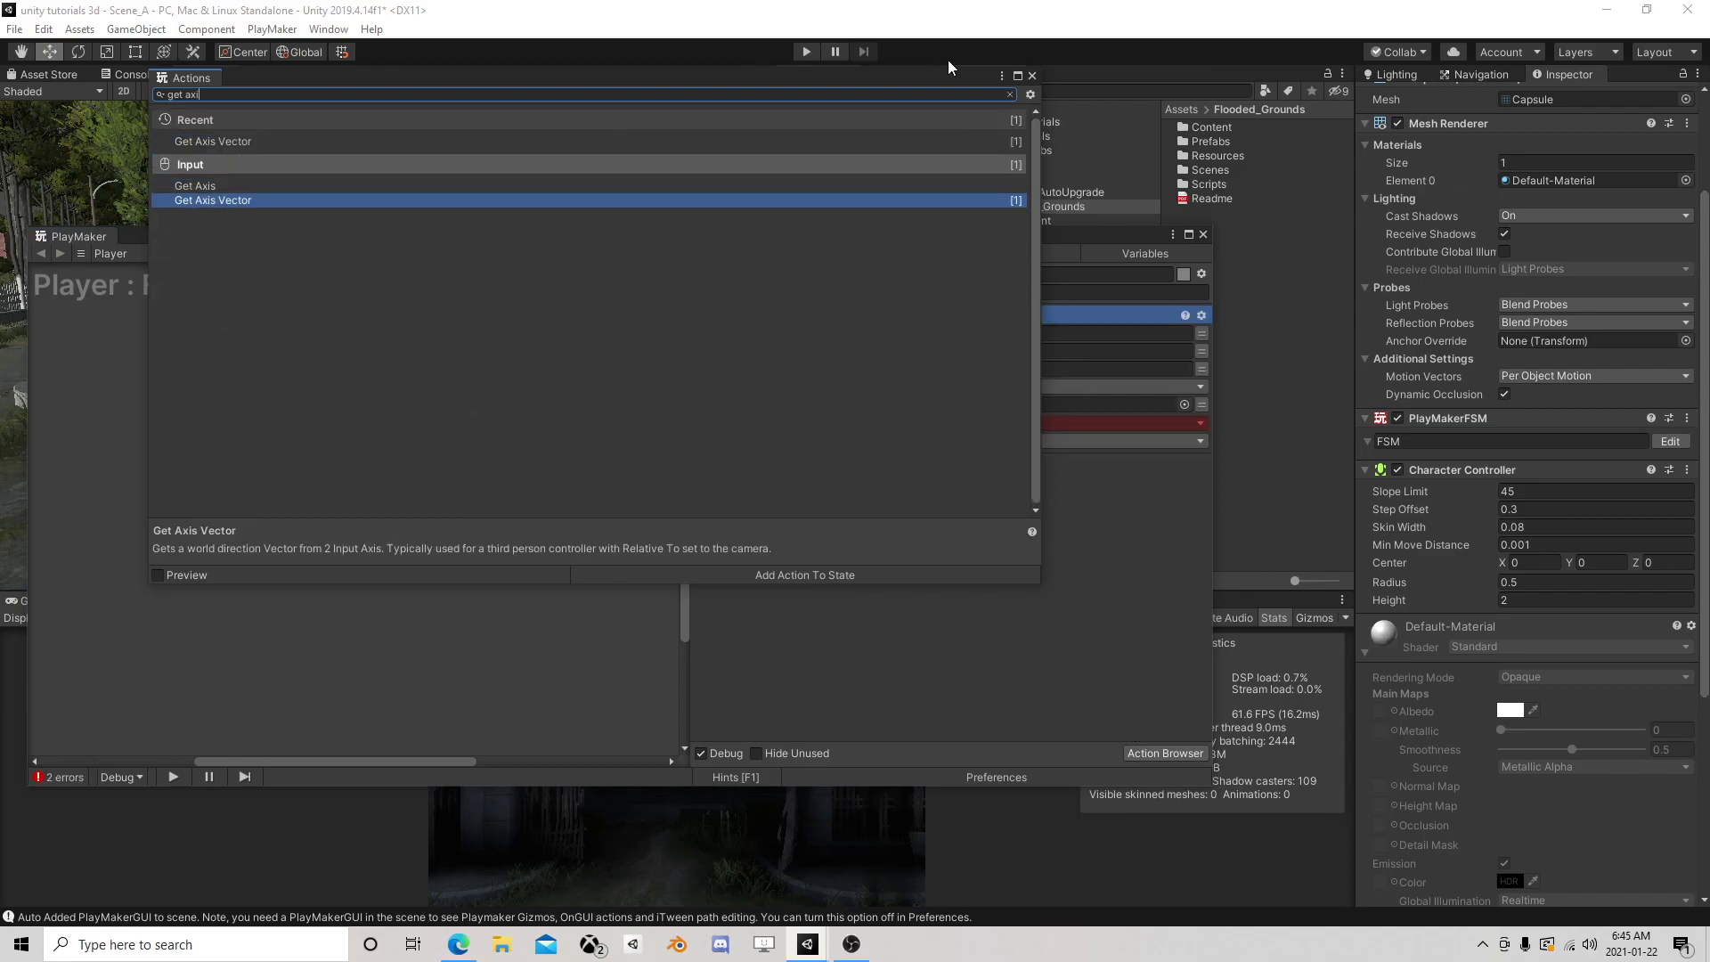
{"action": "left_click", "coordinate": [1033, 77]}
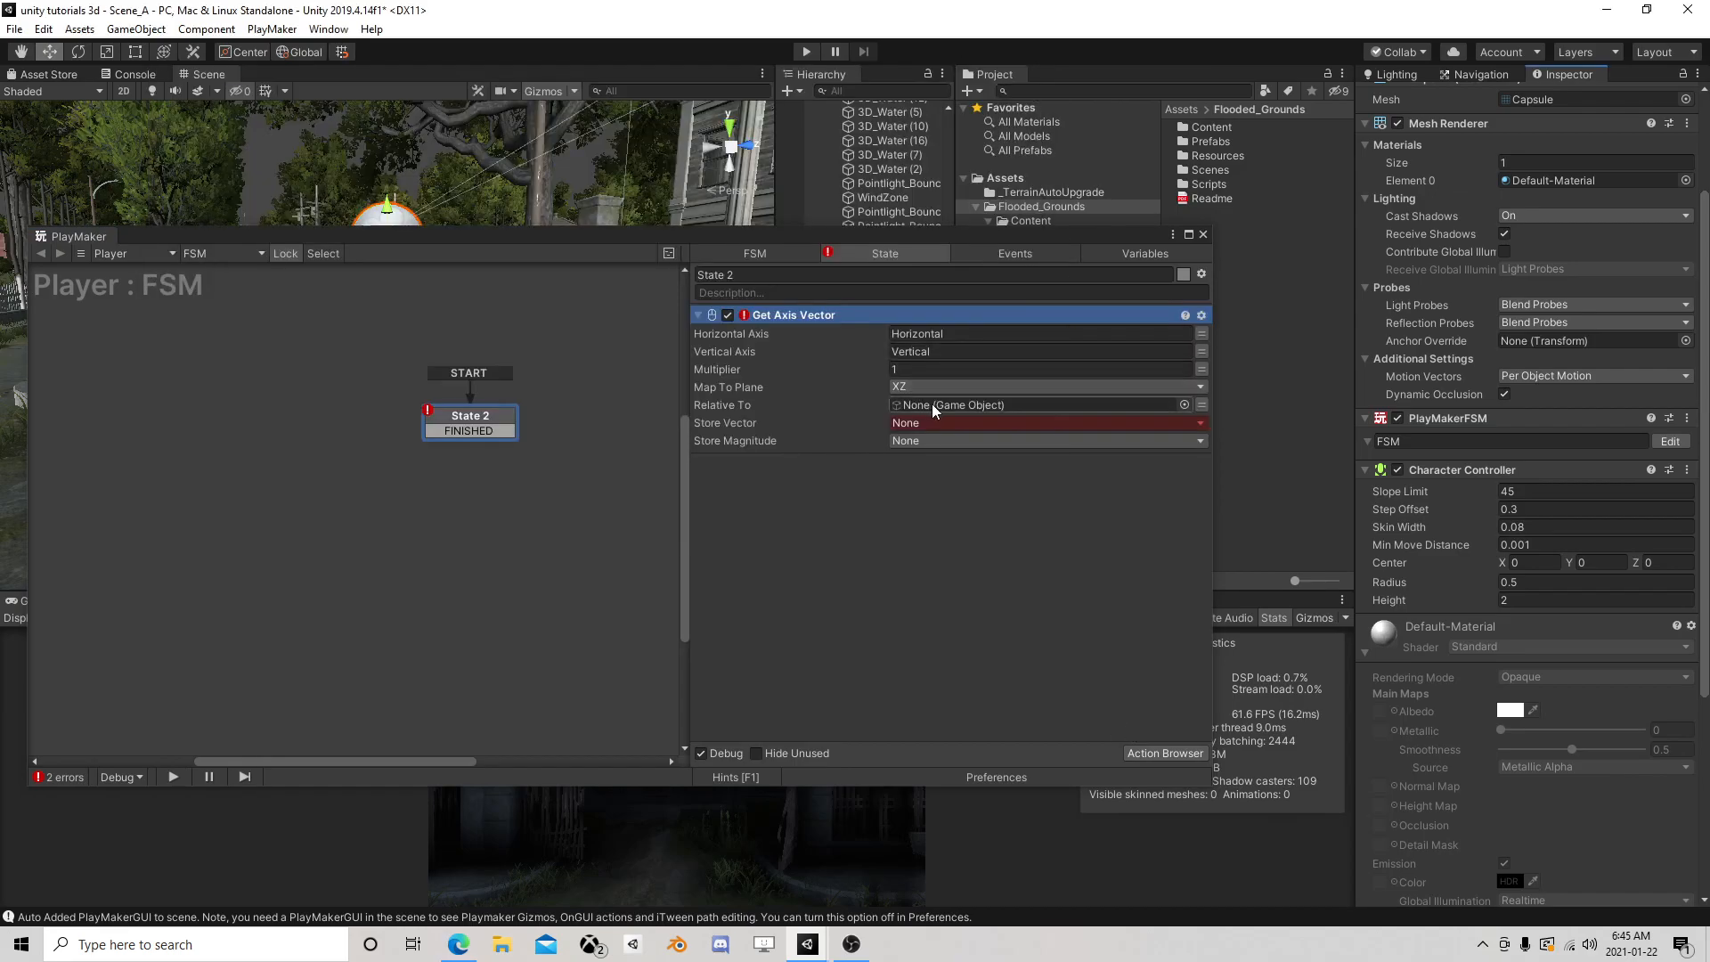
Assign the Player object from the scene as the Relative To reference of the Get Axis Vector action
{"action": "left_click_drag", "start_coordinate": [1055, 237], "coordinate": [1001, 324]}
{"action": "scroll", "coordinate": [884, 303], "scroll_direction": "down", "scroll_amount": 3}
{"action": "scroll", "coordinate": [886, 303], "scroll_direction": "down", "scroll_amount": 3}
{"action": "left_click_drag", "start_coordinate": [896, 370], "coordinate": [579, 357]}
{"action": "scroll", "coordinate": [928, 376], "scroll_direction": "down", "scroll_amount": 5}
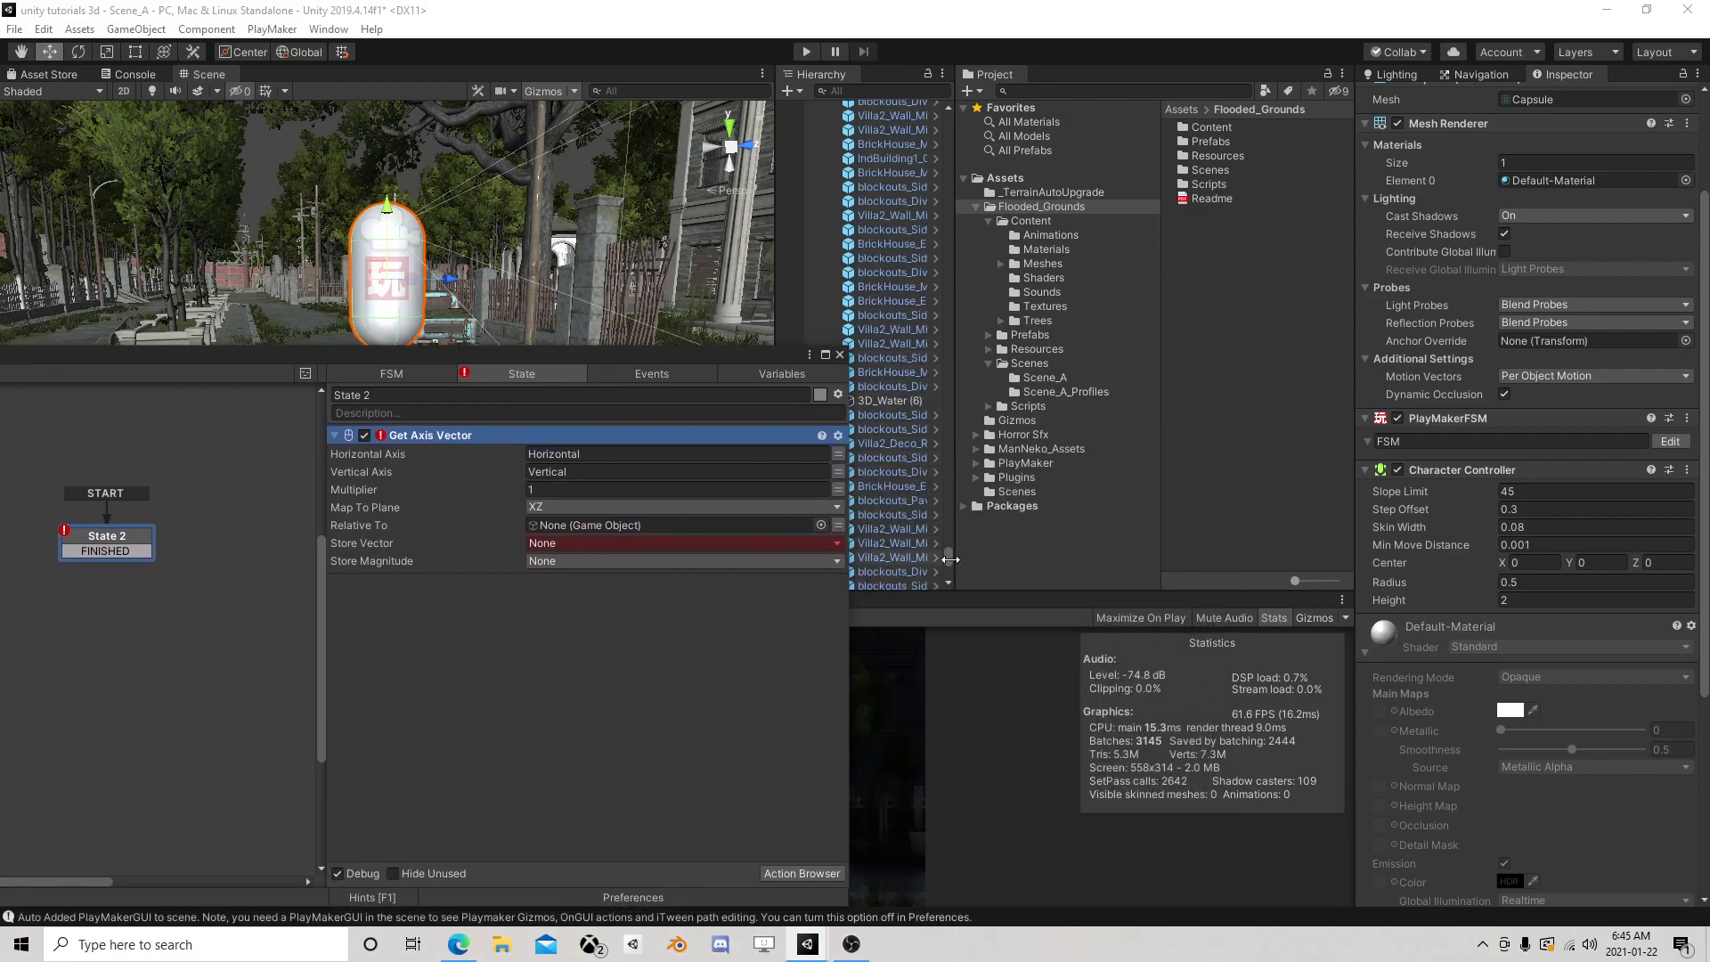
{"action": "left_click_drag", "start_coordinate": [948, 559], "coordinate": [958, 111]}
{"action": "left_click", "coordinate": [824, 122]}
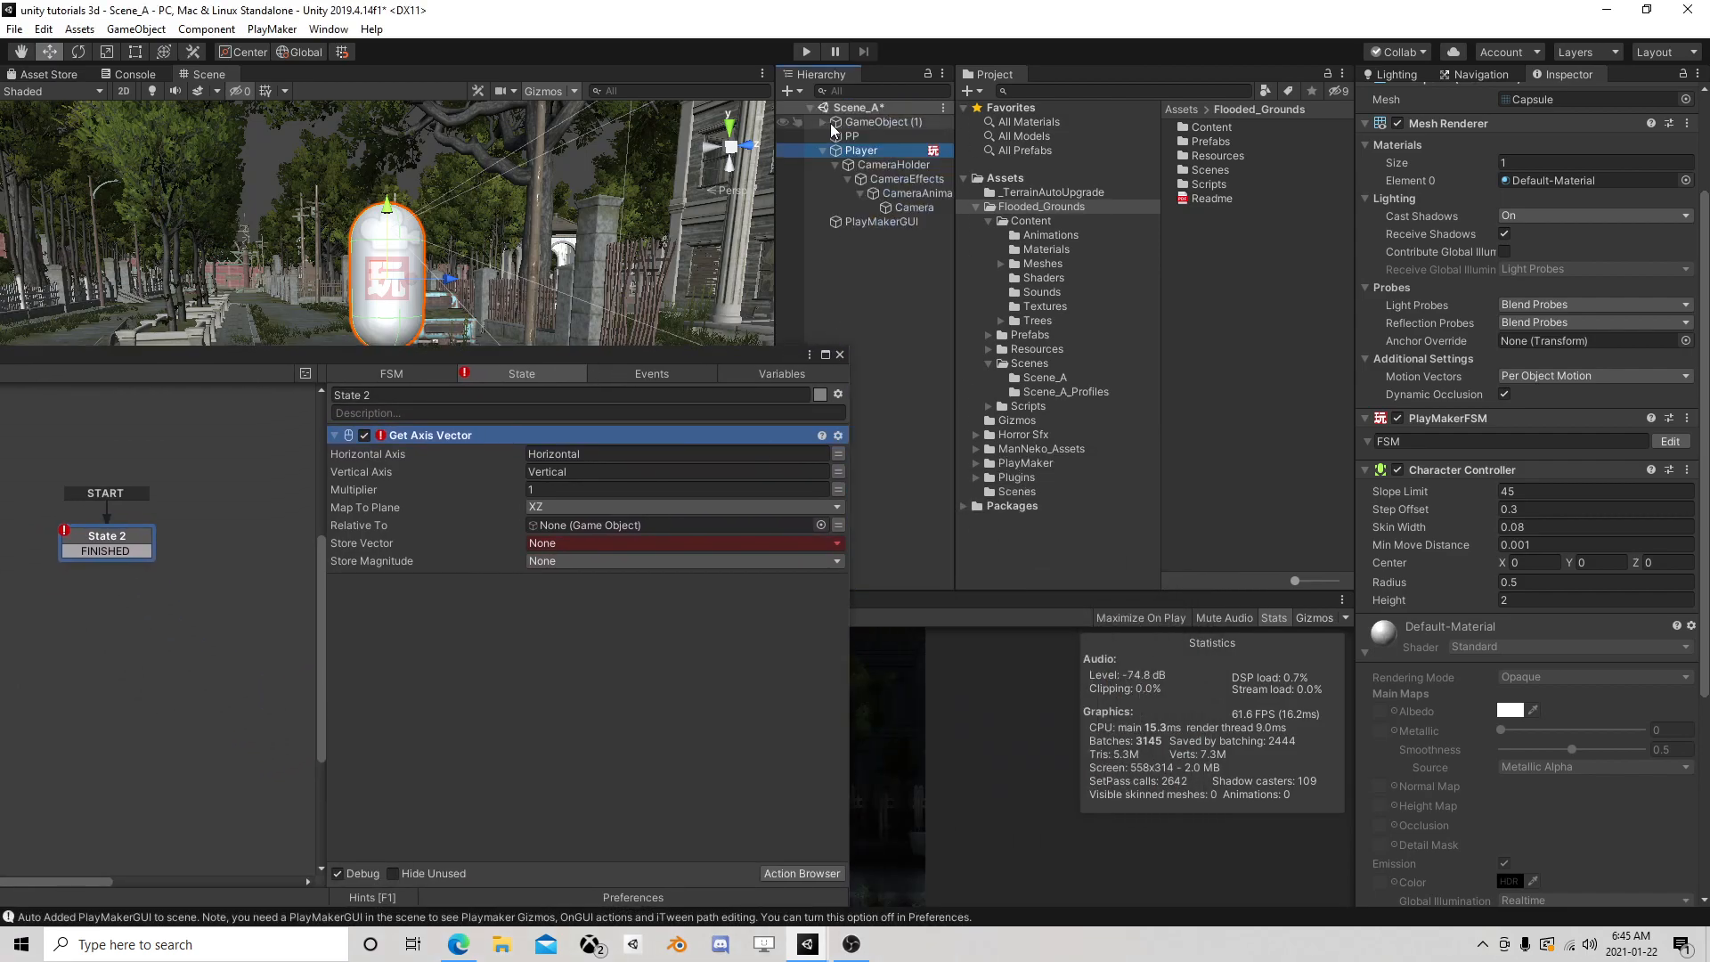
{"action": "left_click_drag", "start_coordinate": [859, 150], "coordinate": [616, 524]}
{"action": "left_click_drag", "start_coordinate": [524, 358], "coordinate": [729, 300]}
Store the Get Axis Vector result in a new variable named Vector and its magnitude in a new variable named Mag
{"action": "left_click", "coordinate": [771, 485]}
{"action": "left_click", "coordinate": [794, 552]}
{"action": "type", "text": "Vector"}
{"action": "left_click", "coordinate": [798, 541]}
{"action": "left_click", "coordinate": [789, 522]}
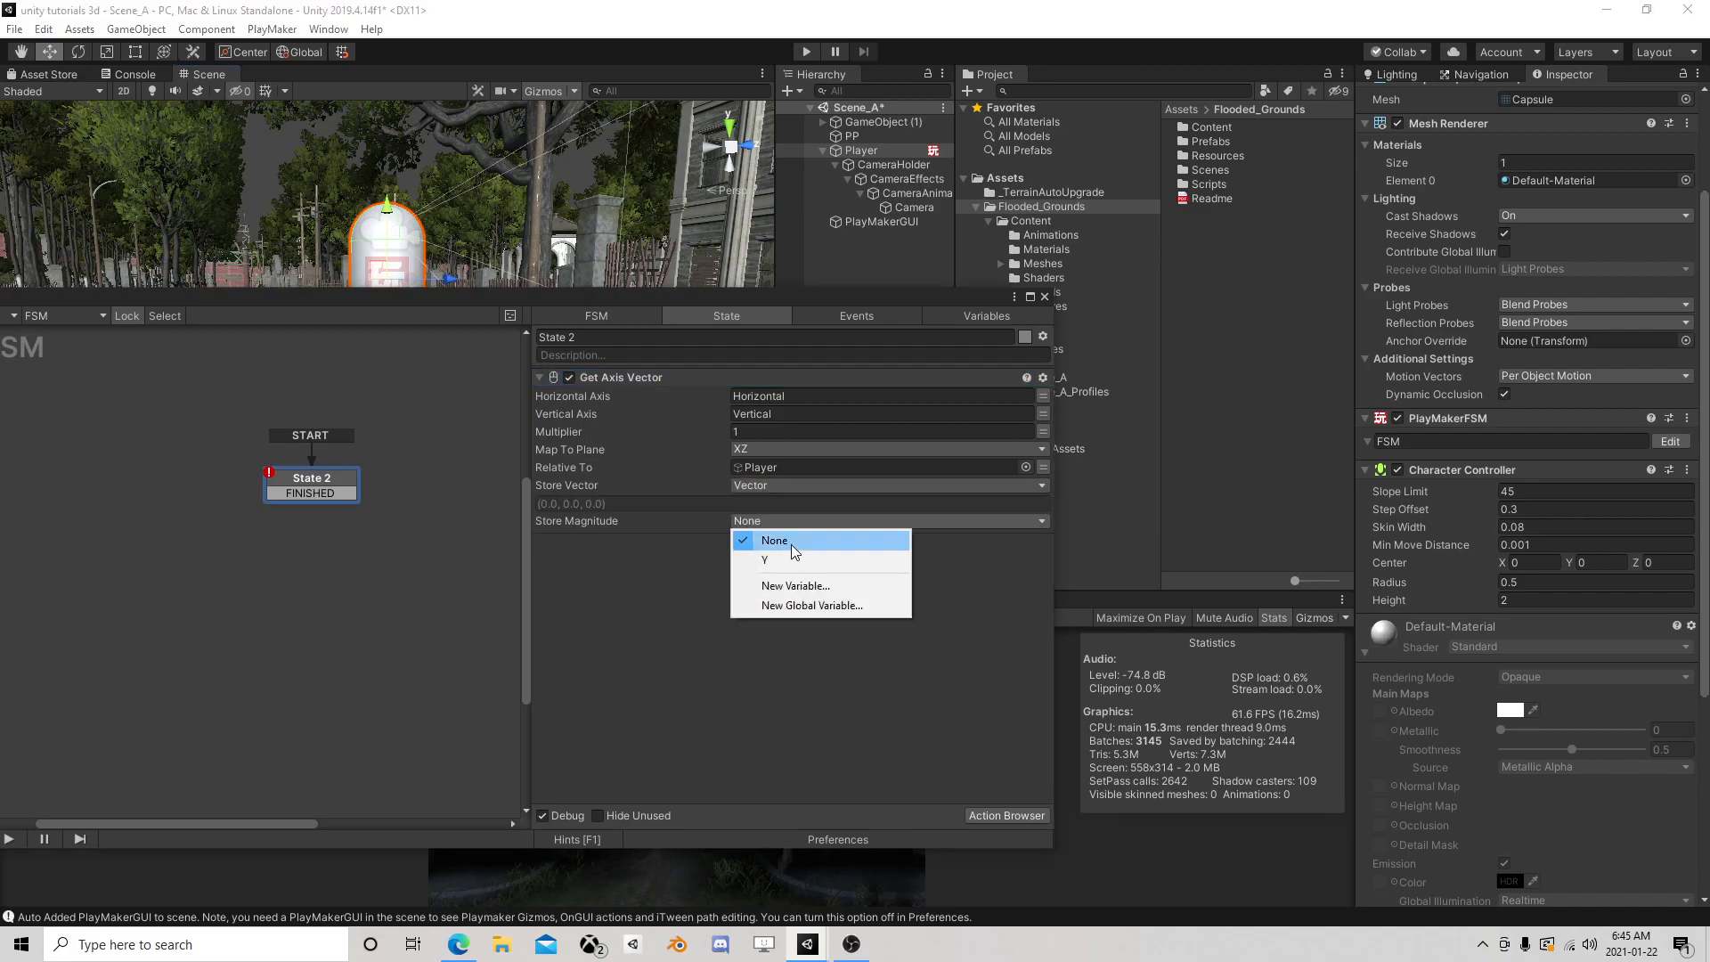
{"action": "left_click", "coordinate": [797, 586]}
{"action": "type", "text": "Mag"}
{"action": "left_click", "coordinate": [796, 581]}
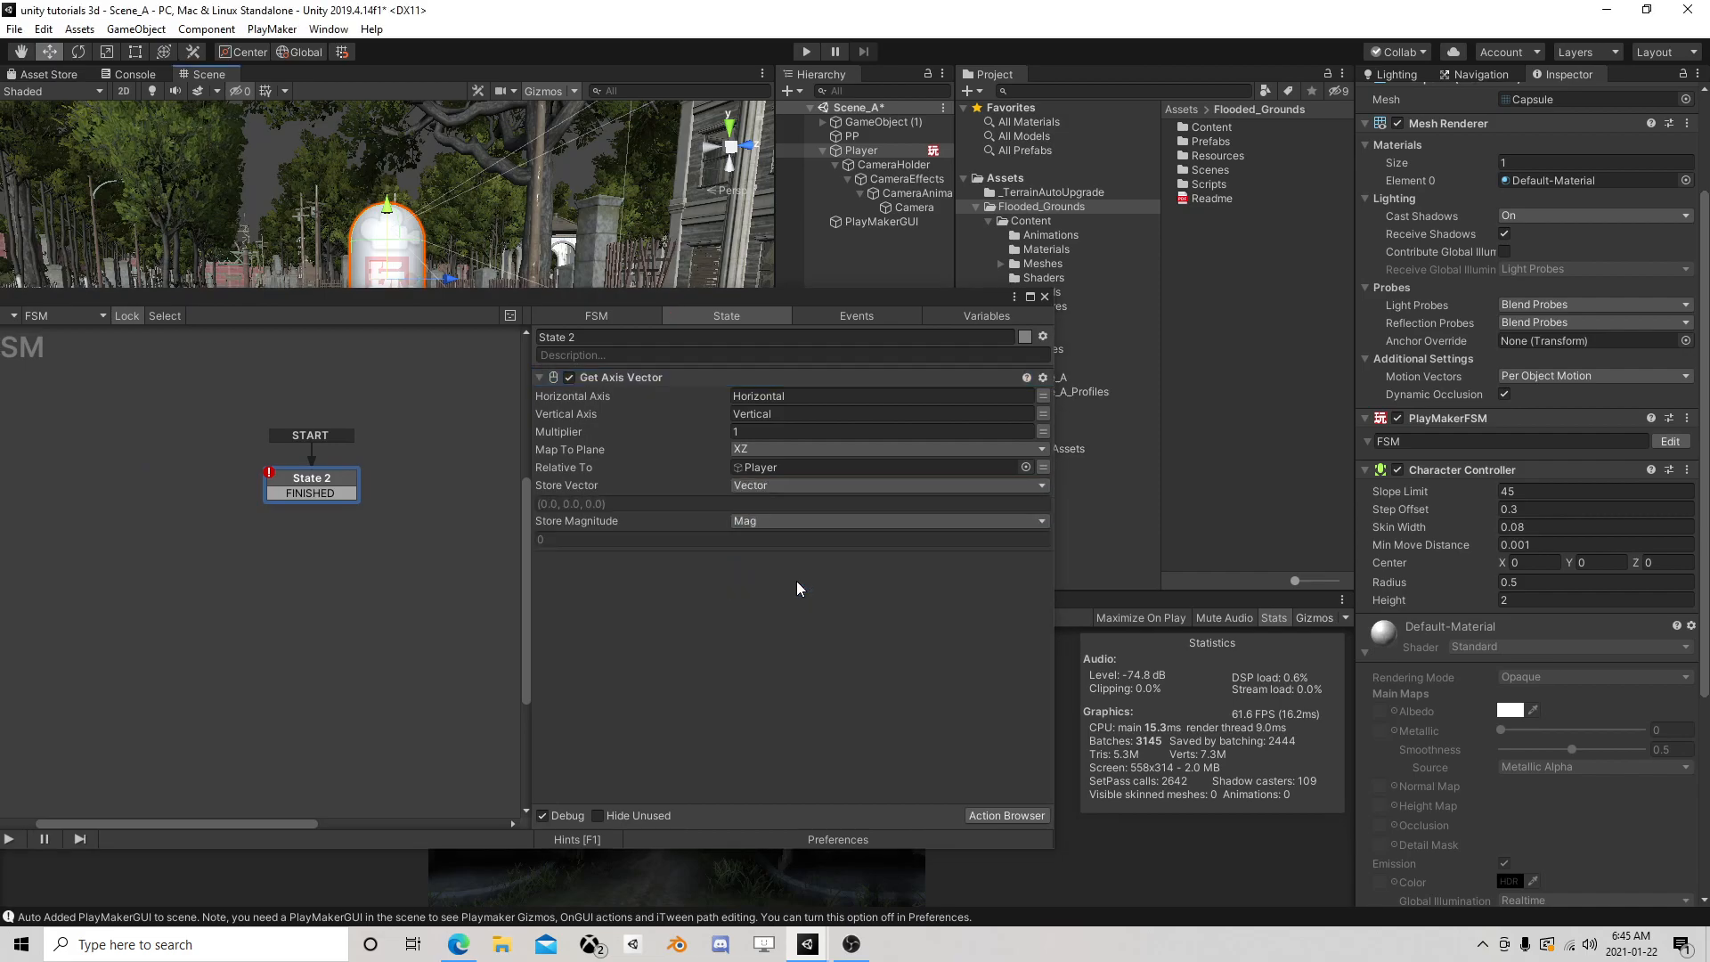
Delete the unused Hitpoint and Y variables from the FSM and remove the FINISHED transition from State 2
{"action": "left_click", "coordinate": [974, 317]}
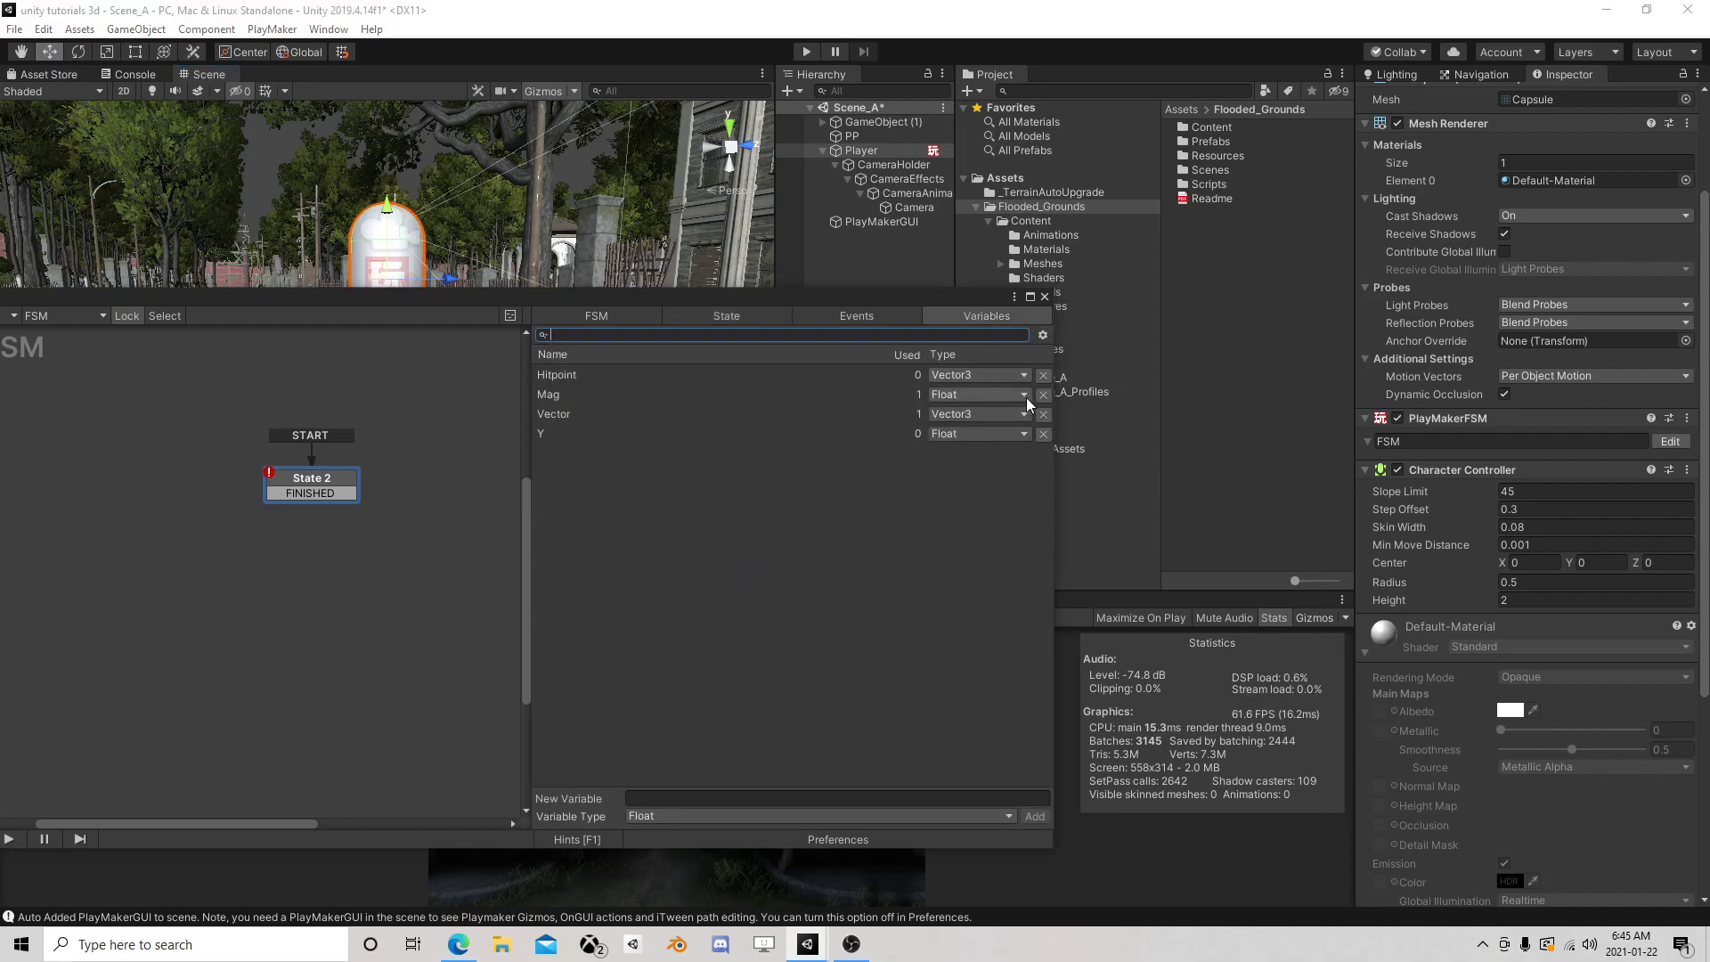
{"action": "left_click", "coordinate": [1043, 376]}
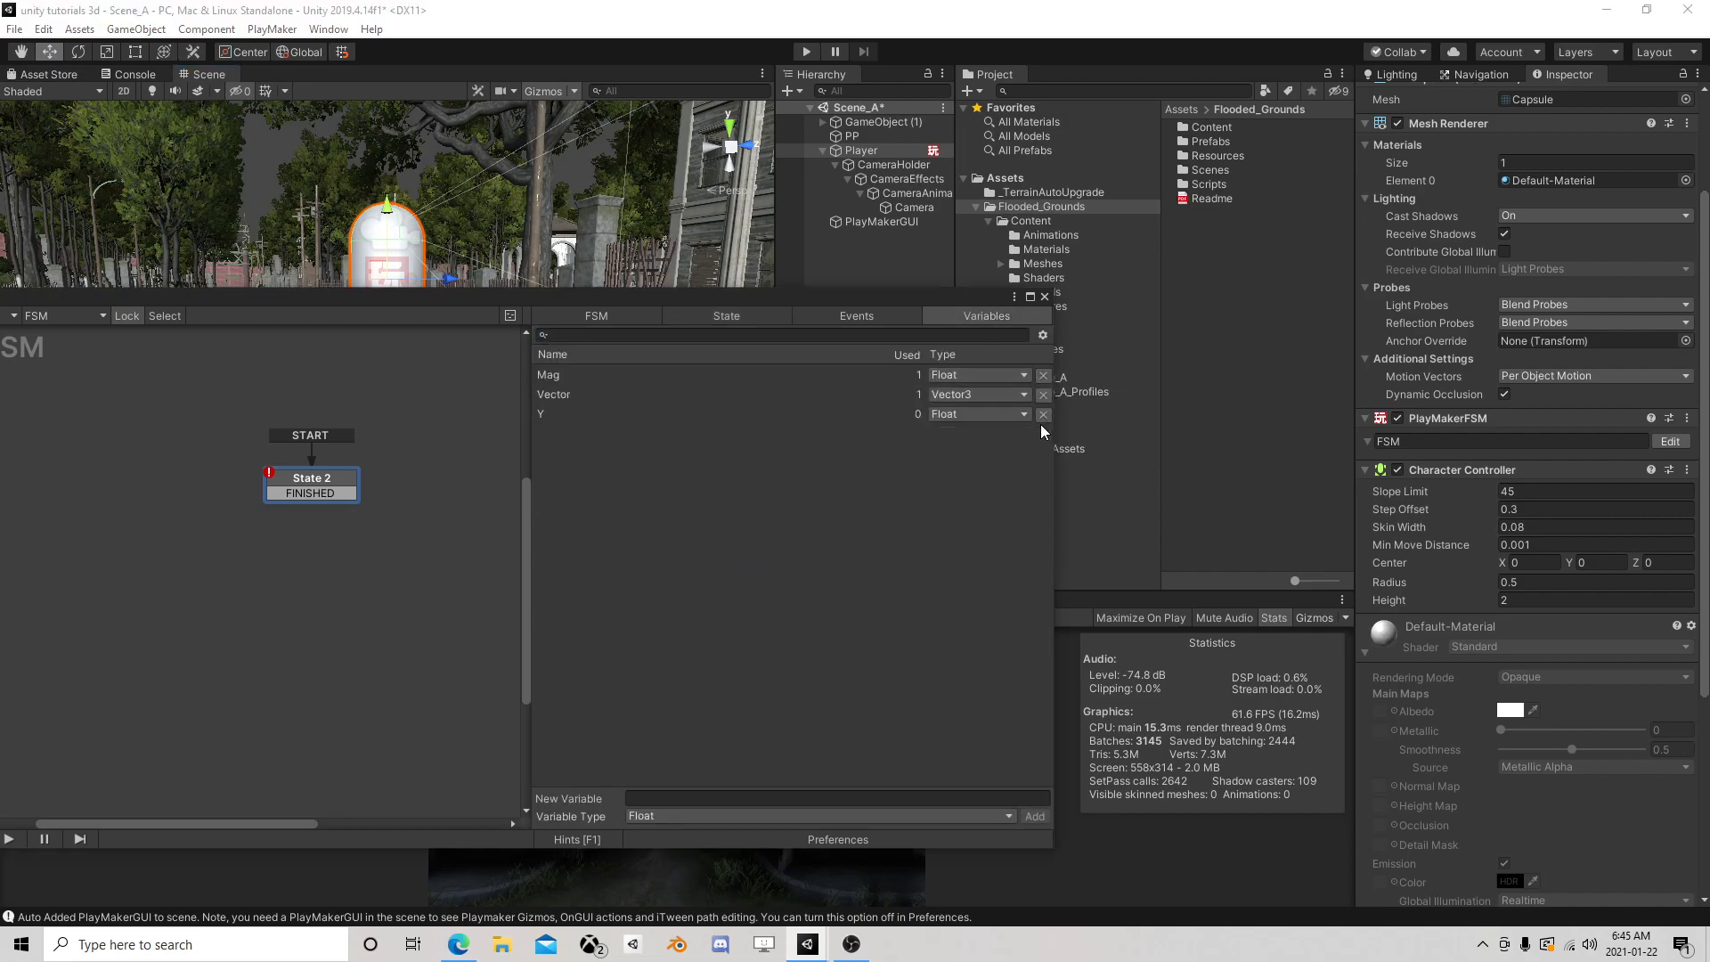
{"action": "left_click", "coordinate": [739, 317]}
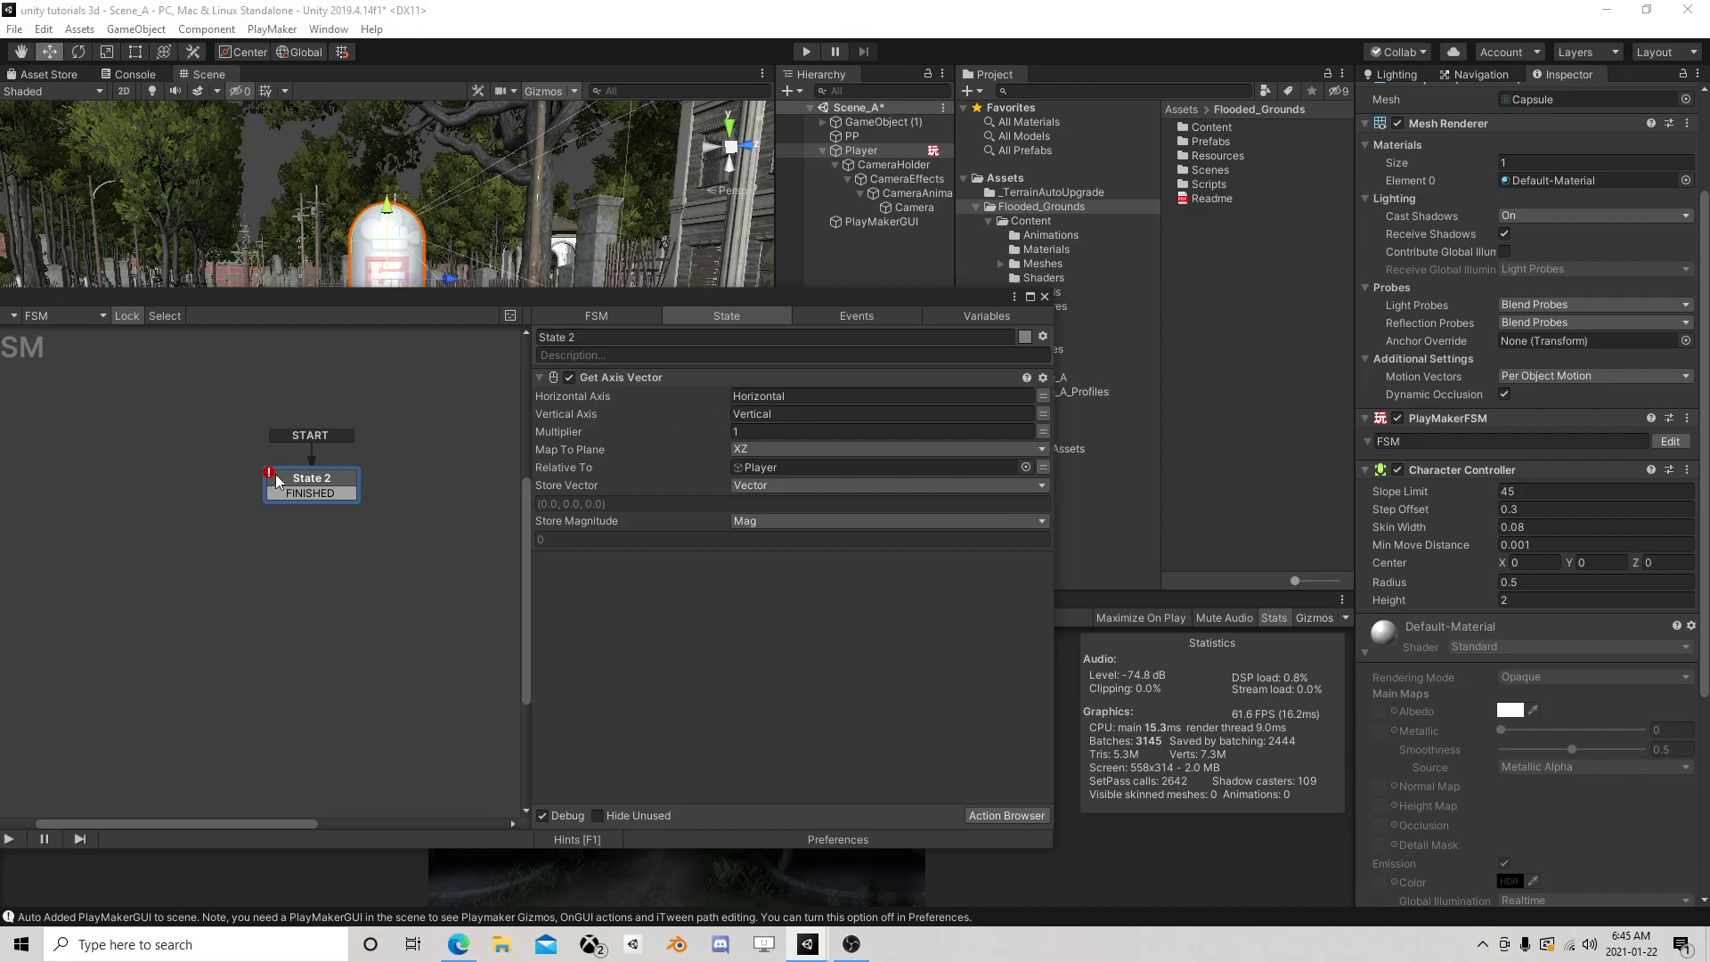
{"action": "right_click", "coordinate": [312, 493]}
{"action": "left_click", "coordinate": [392, 746]}
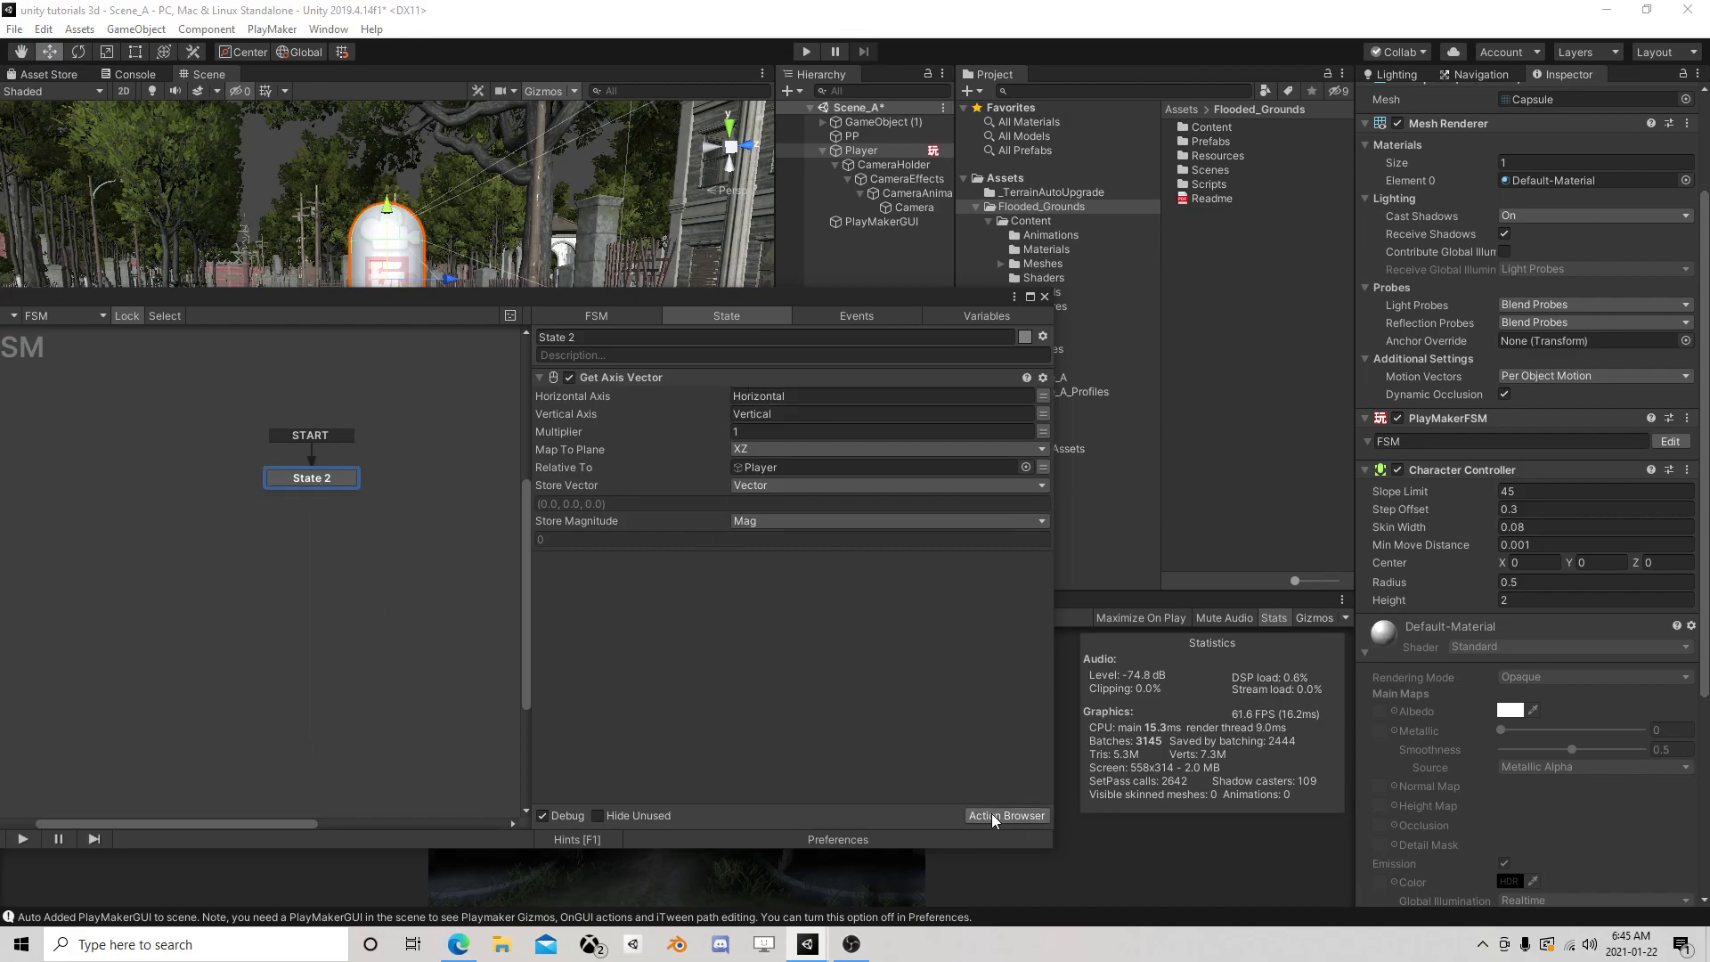
Add a Controller Simple Move action to State 2
{"action": "left_click", "coordinate": [1023, 818]}
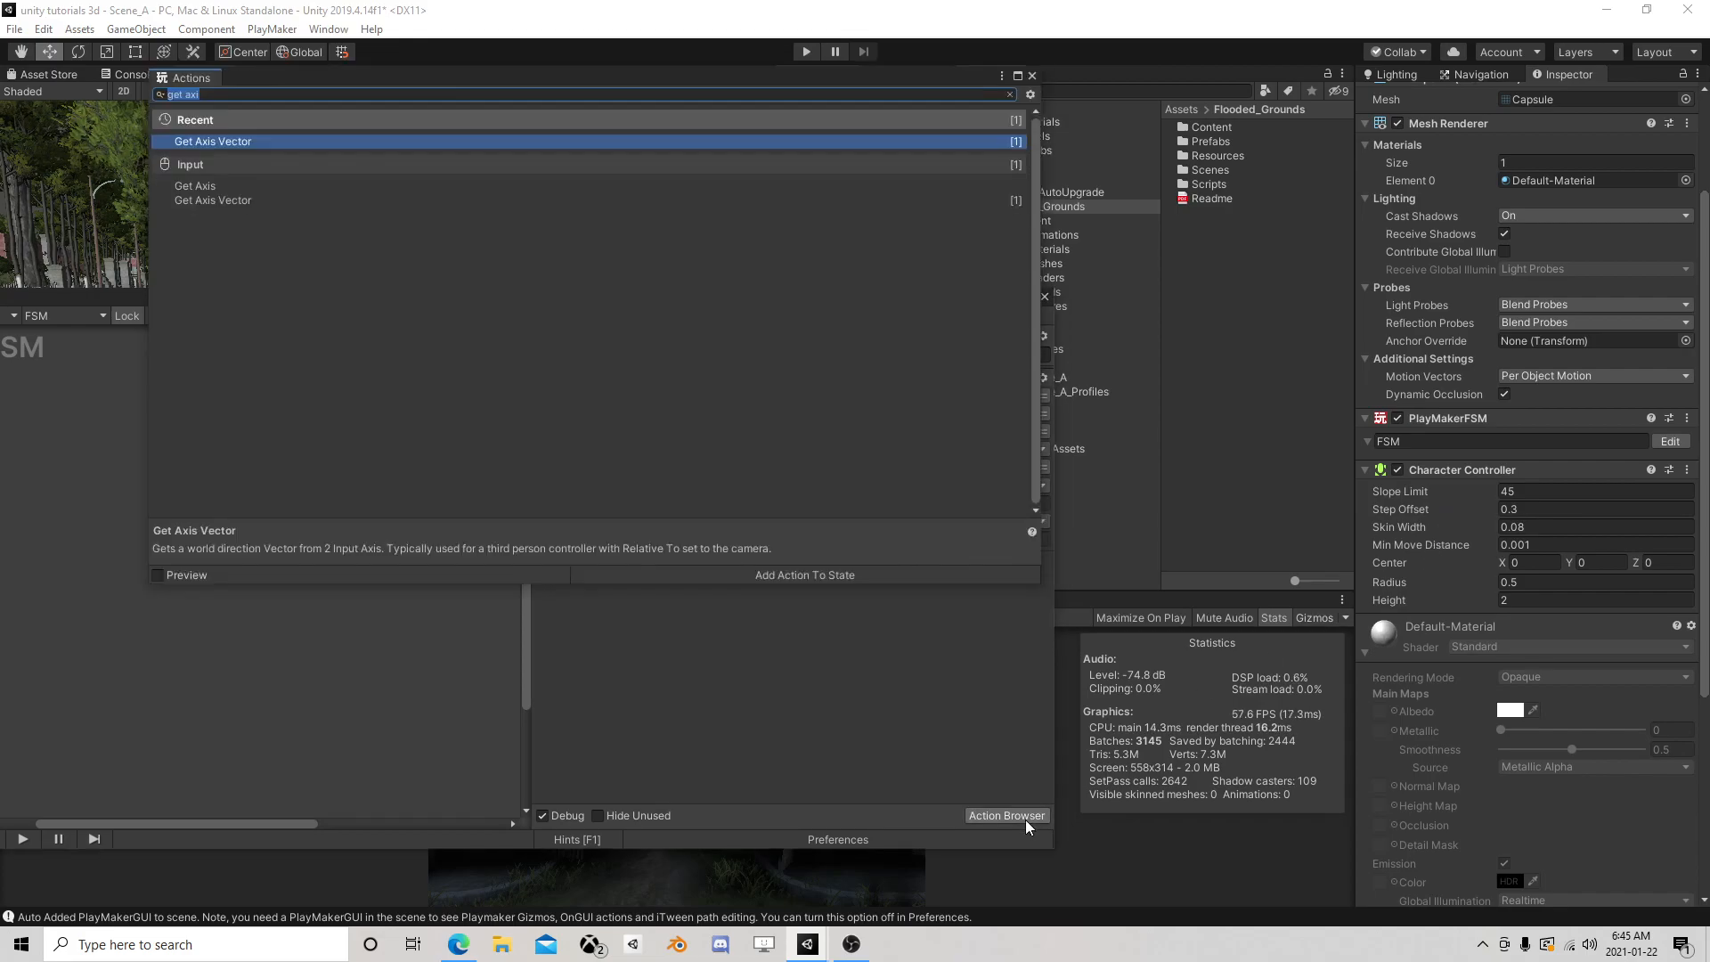
{"action": "type", "text": "set"}
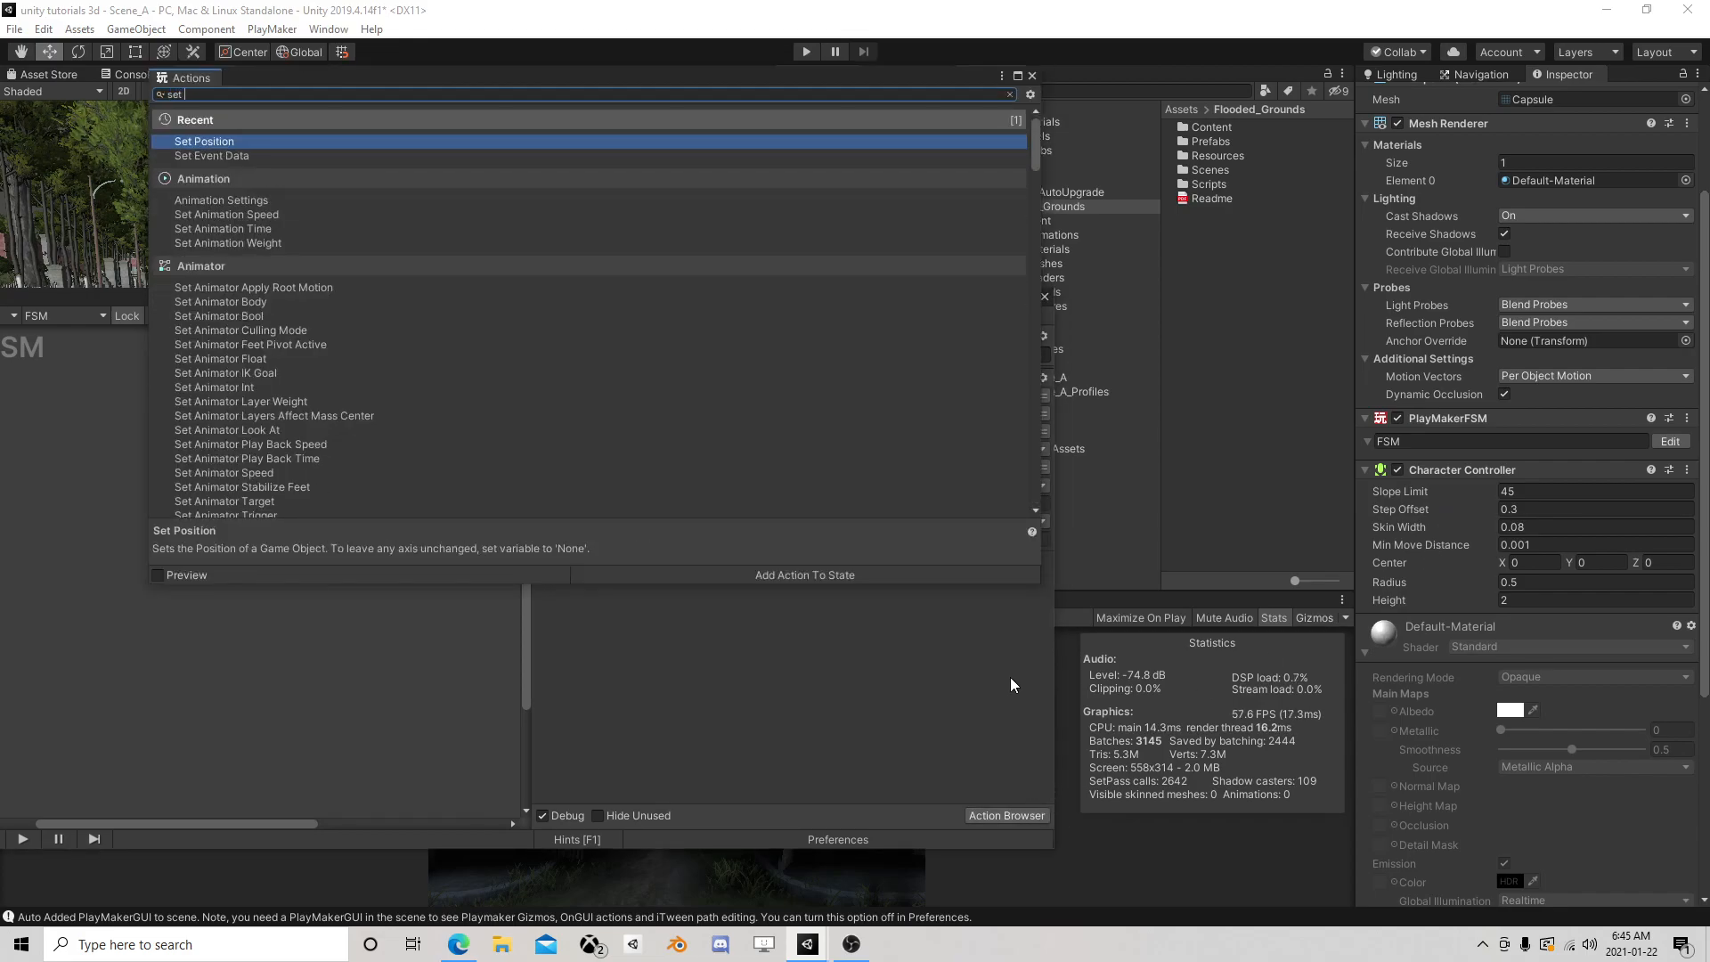
{"action": "key", "text": "BackSpace"}
{"action": "key", "text": "BackSpace"}
{"action": "key", "text": "BackSpace"}
{"action": "type", "text": "sim"}
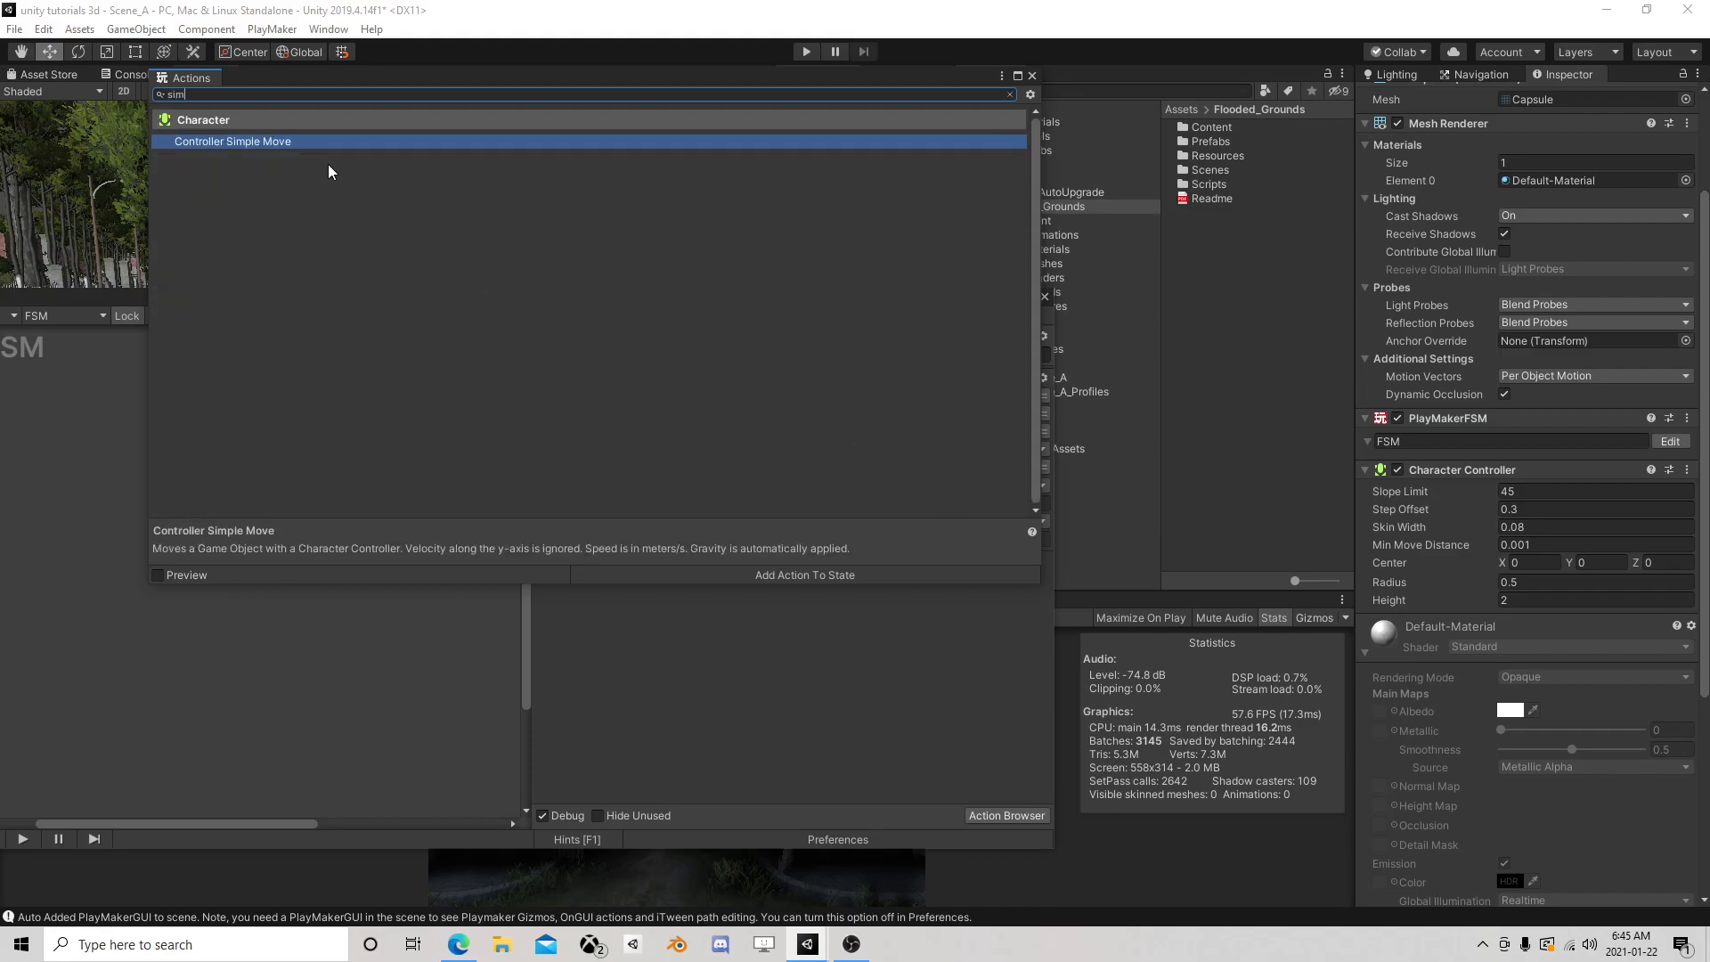
{"action": "double_click", "coordinate": [310, 141]}
{"action": "left_click", "coordinate": [1031, 76]}
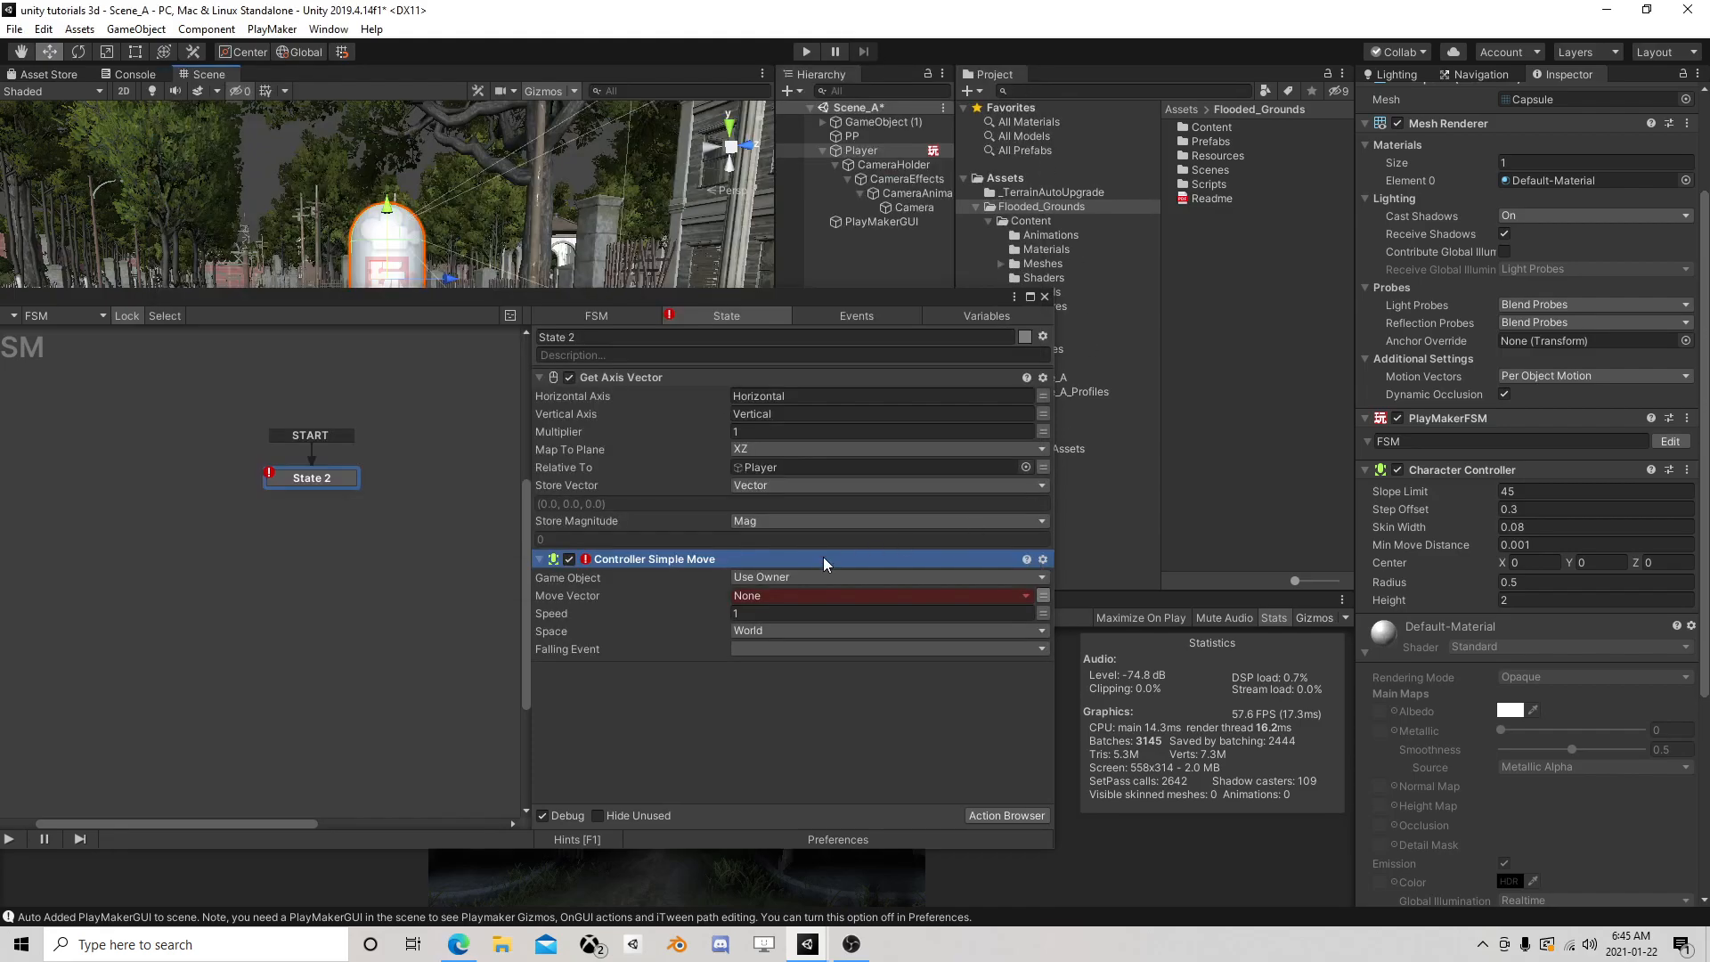
Set Controller Simple Move to use Vector as the move vector, Mag as the speed and Self as the space
{"action": "left_click", "coordinate": [750, 596]}
{"action": "left_click", "coordinate": [800, 629]}
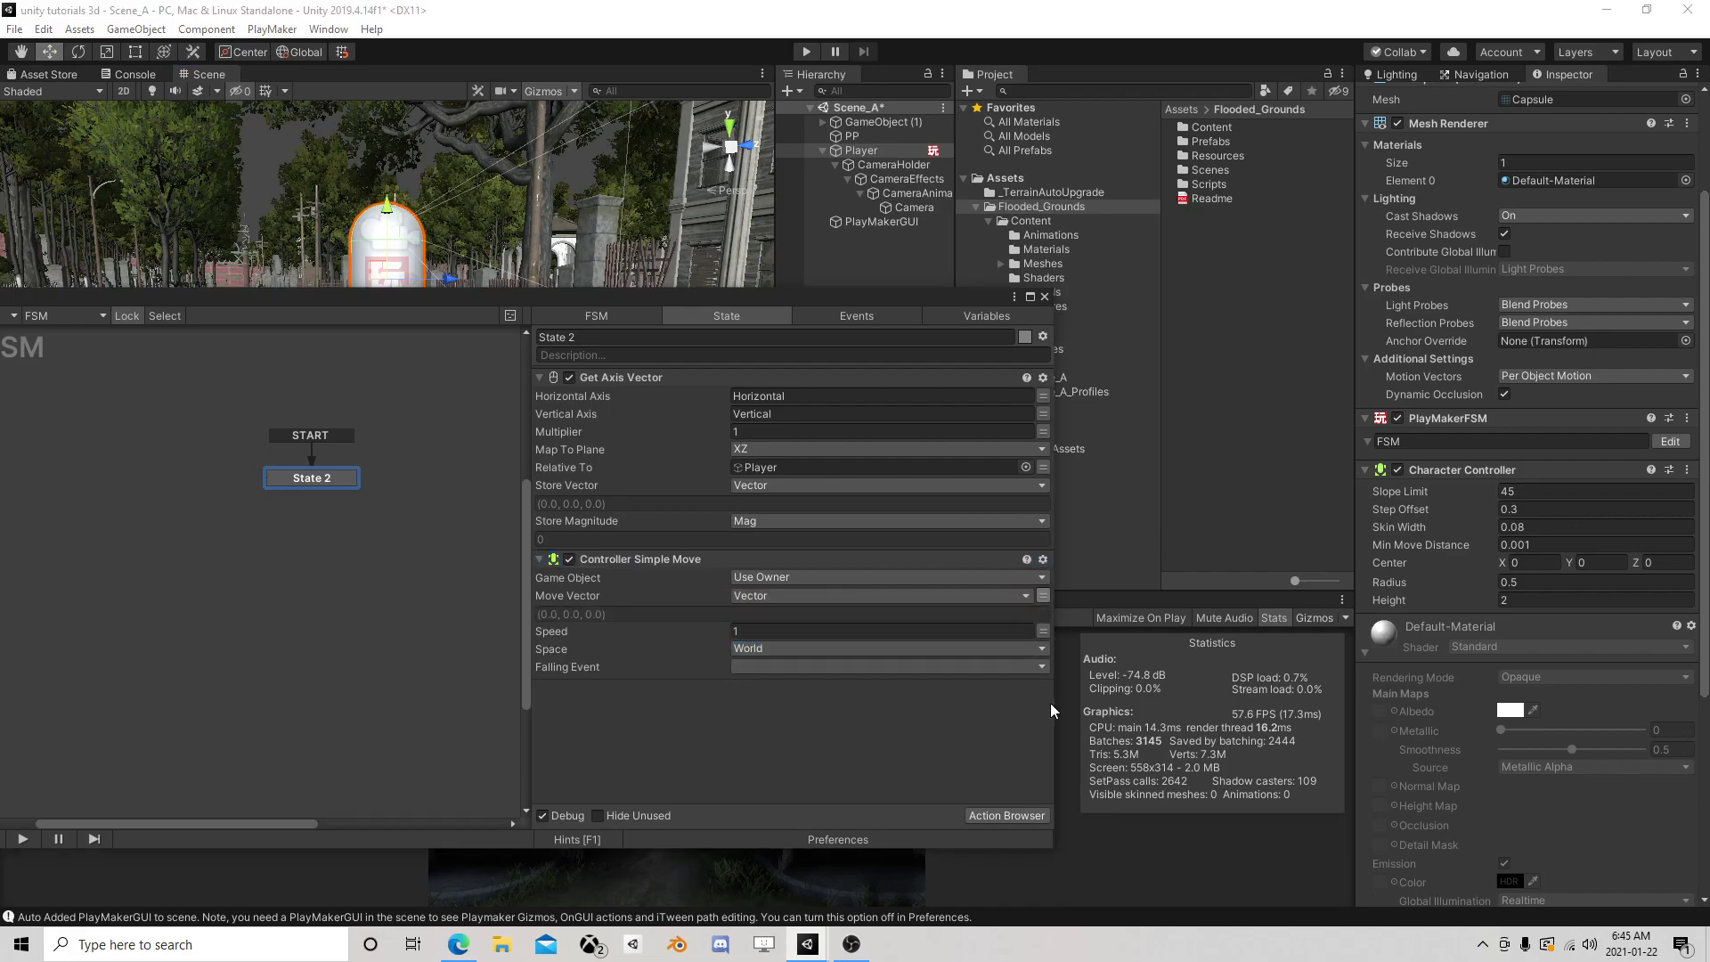
{"action": "left_click", "coordinate": [1043, 631]}
{"action": "left_click", "coordinate": [958, 630]}
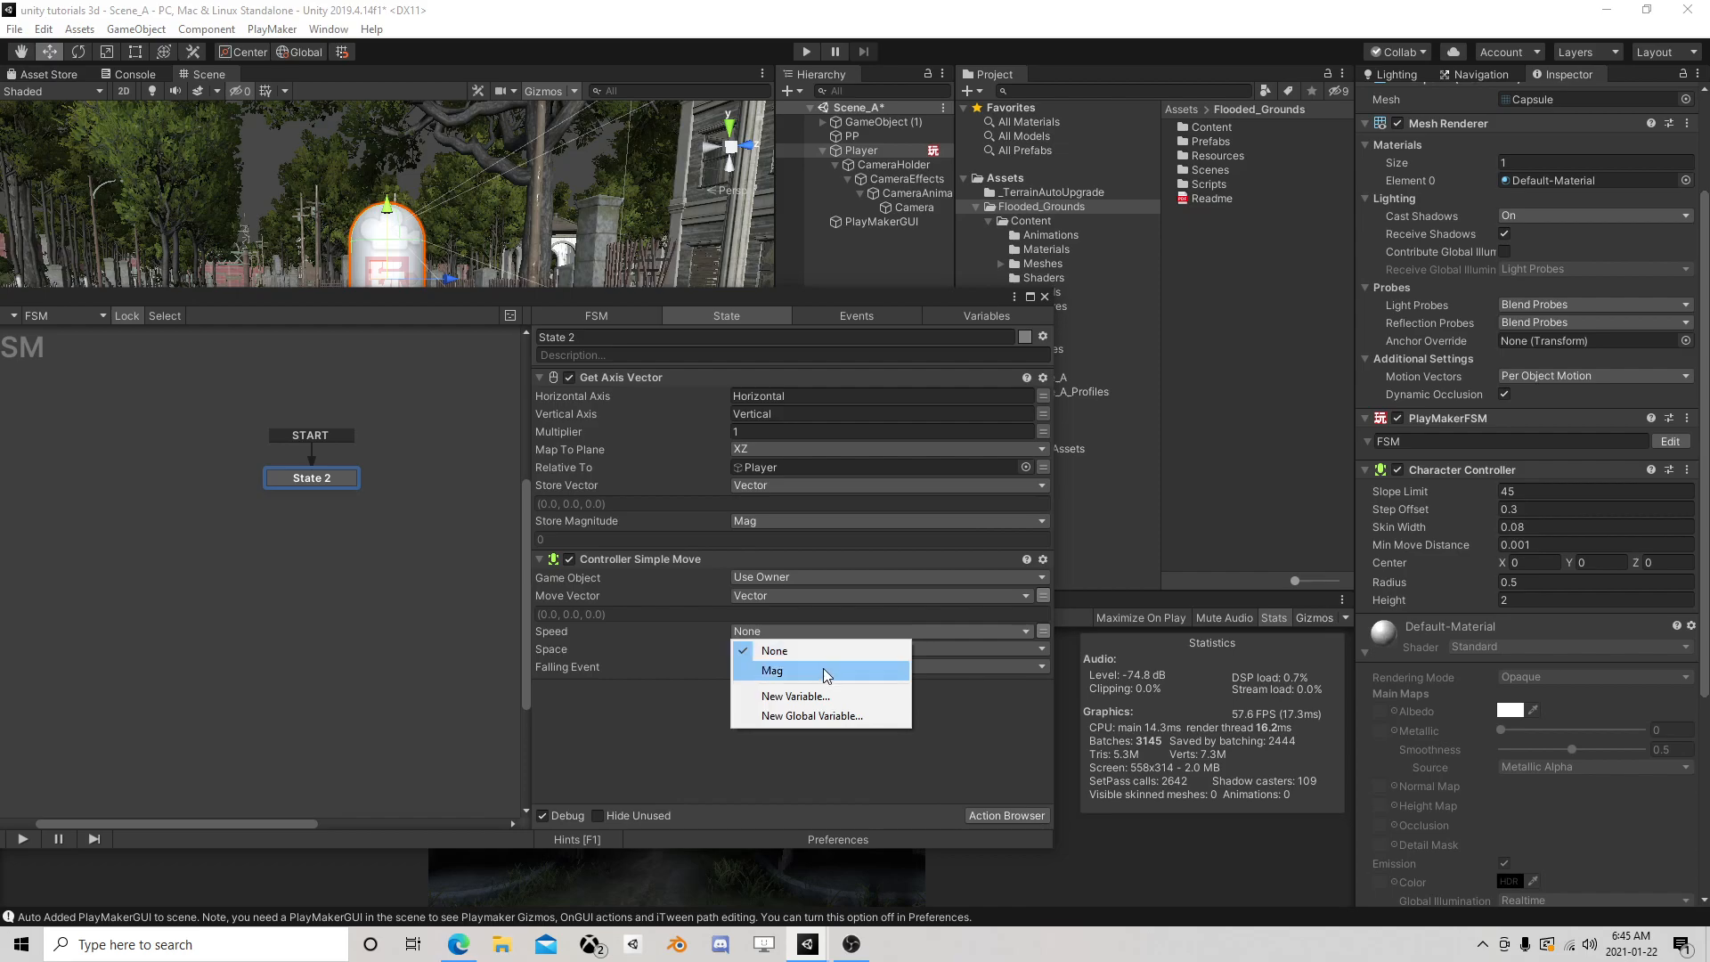
{"action": "left_click", "coordinate": [826, 667]}
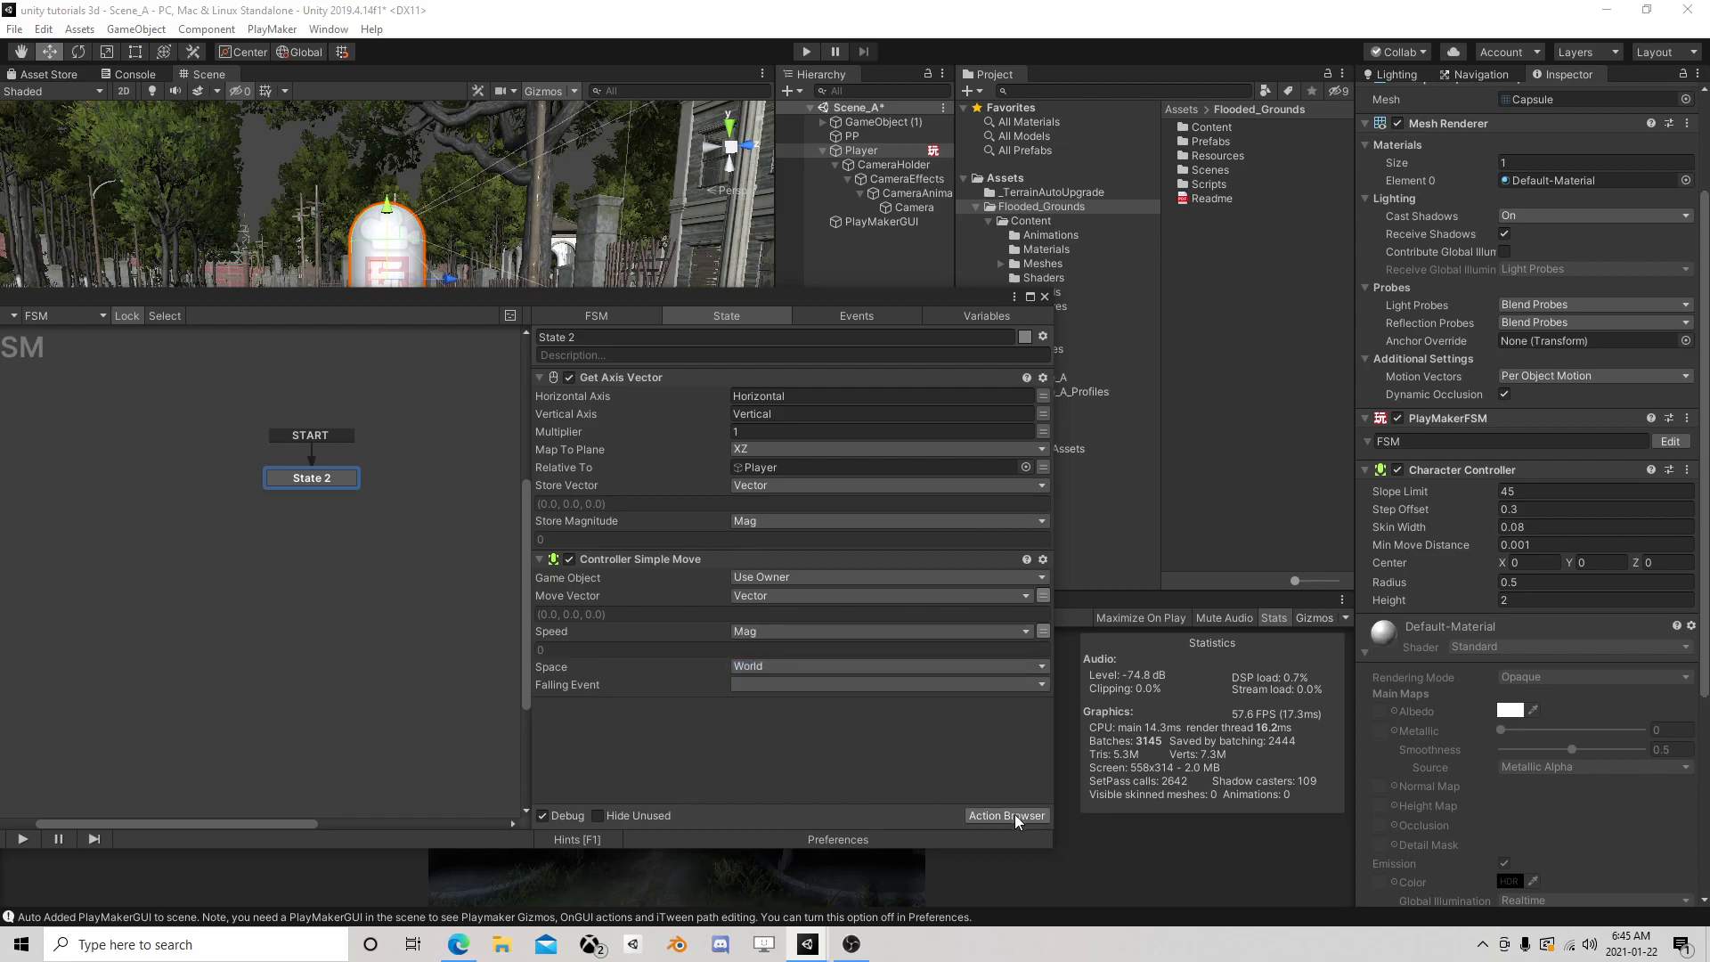
{"action": "left_click", "coordinate": [775, 666]}
{"action": "left_click", "coordinate": [773, 705]}
Add a Float Multiply action to State 2 and place it between Get Axis Vector and Controller Simple Move
{"action": "left_click", "coordinate": [1012, 815]}
{"action": "type", "text": "float mult"}
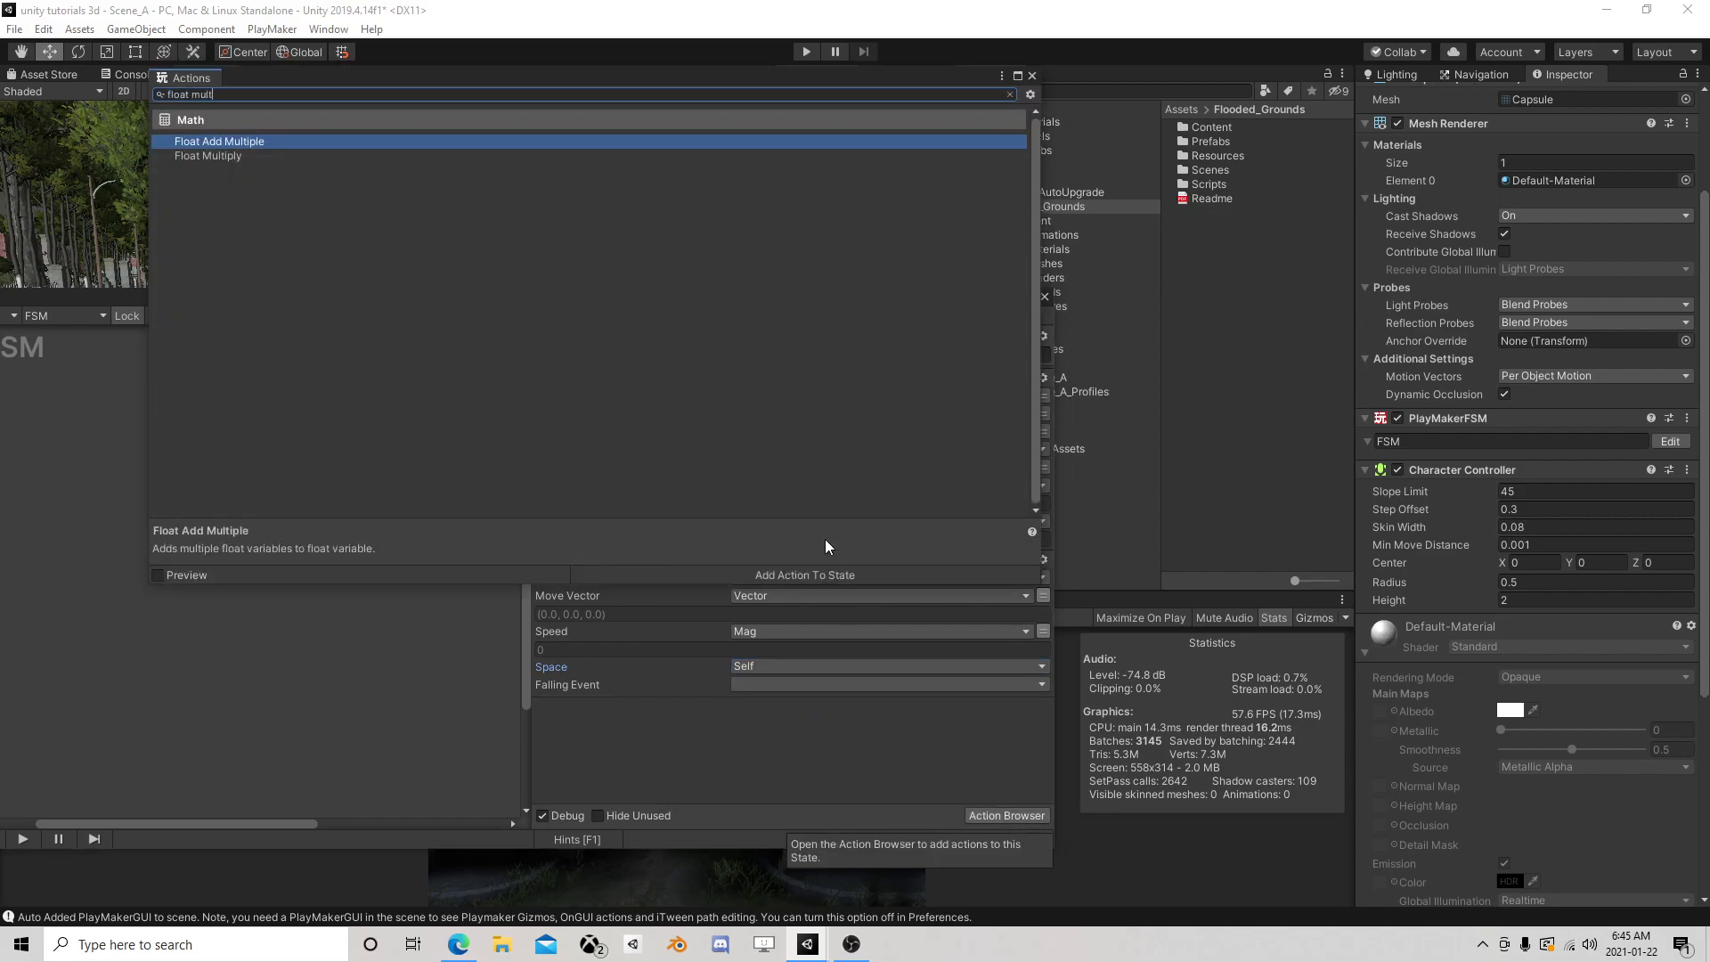
{"action": "double_click", "coordinate": [241, 156]}
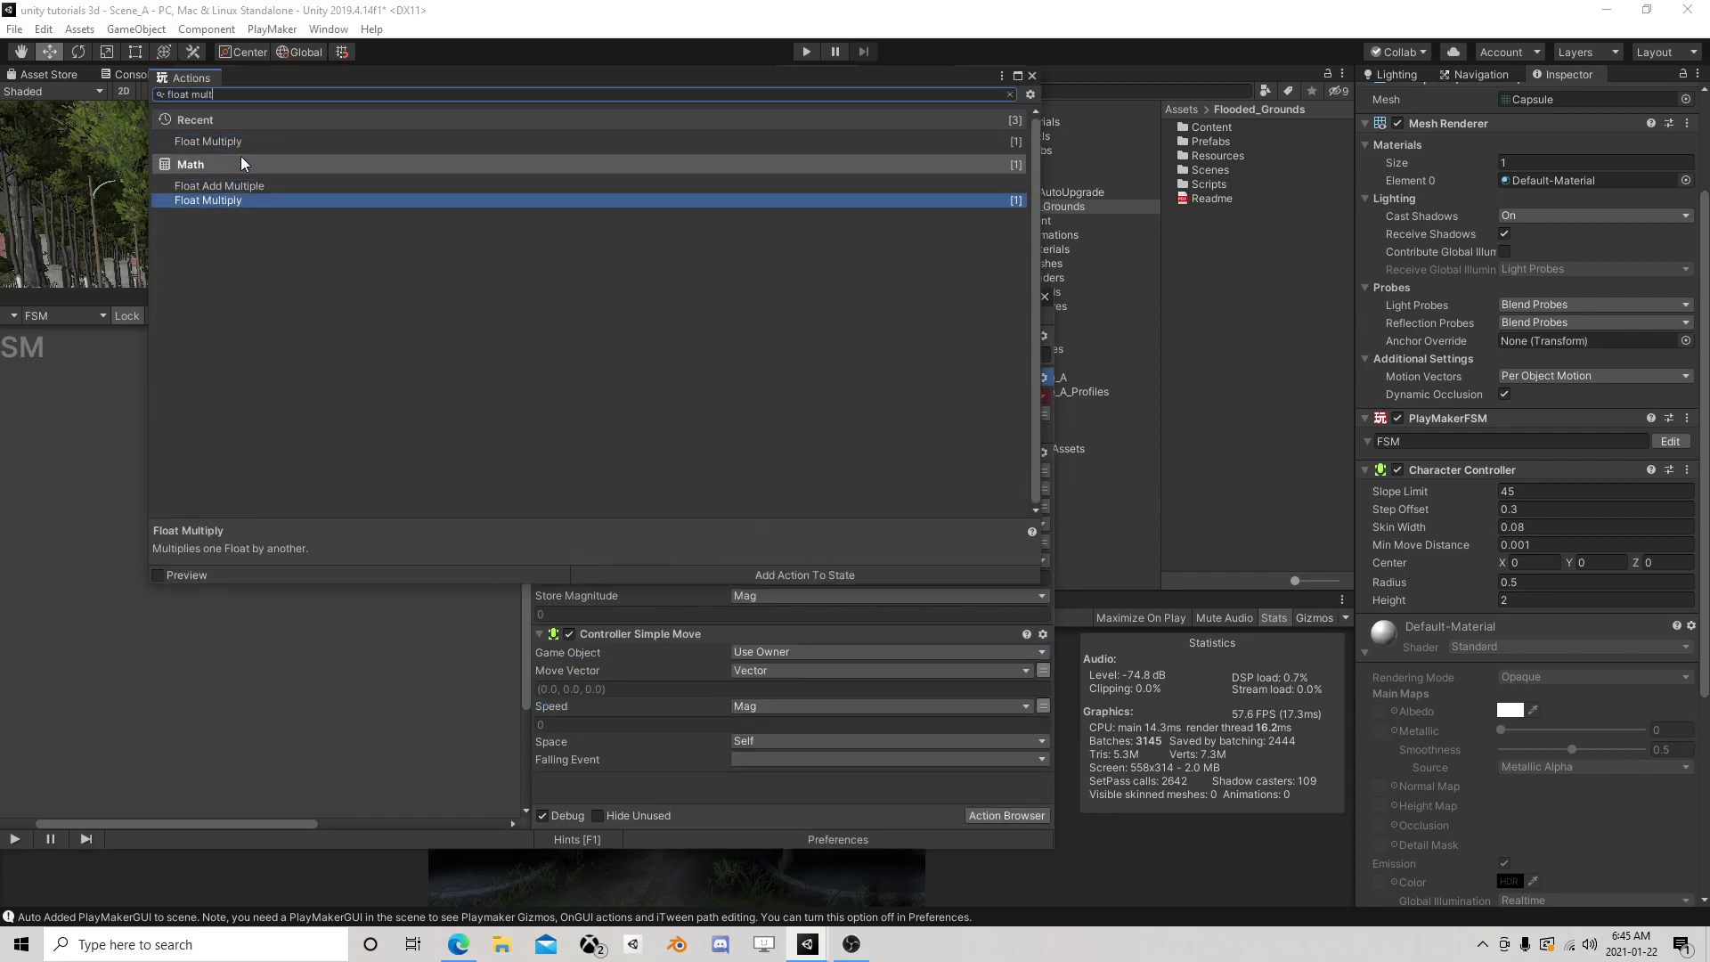
{"action": "left_click", "coordinate": [1032, 76]}
{"action": "left_click_drag", "start_coordinate": [613, 370], "coordinate": [645, 634]}
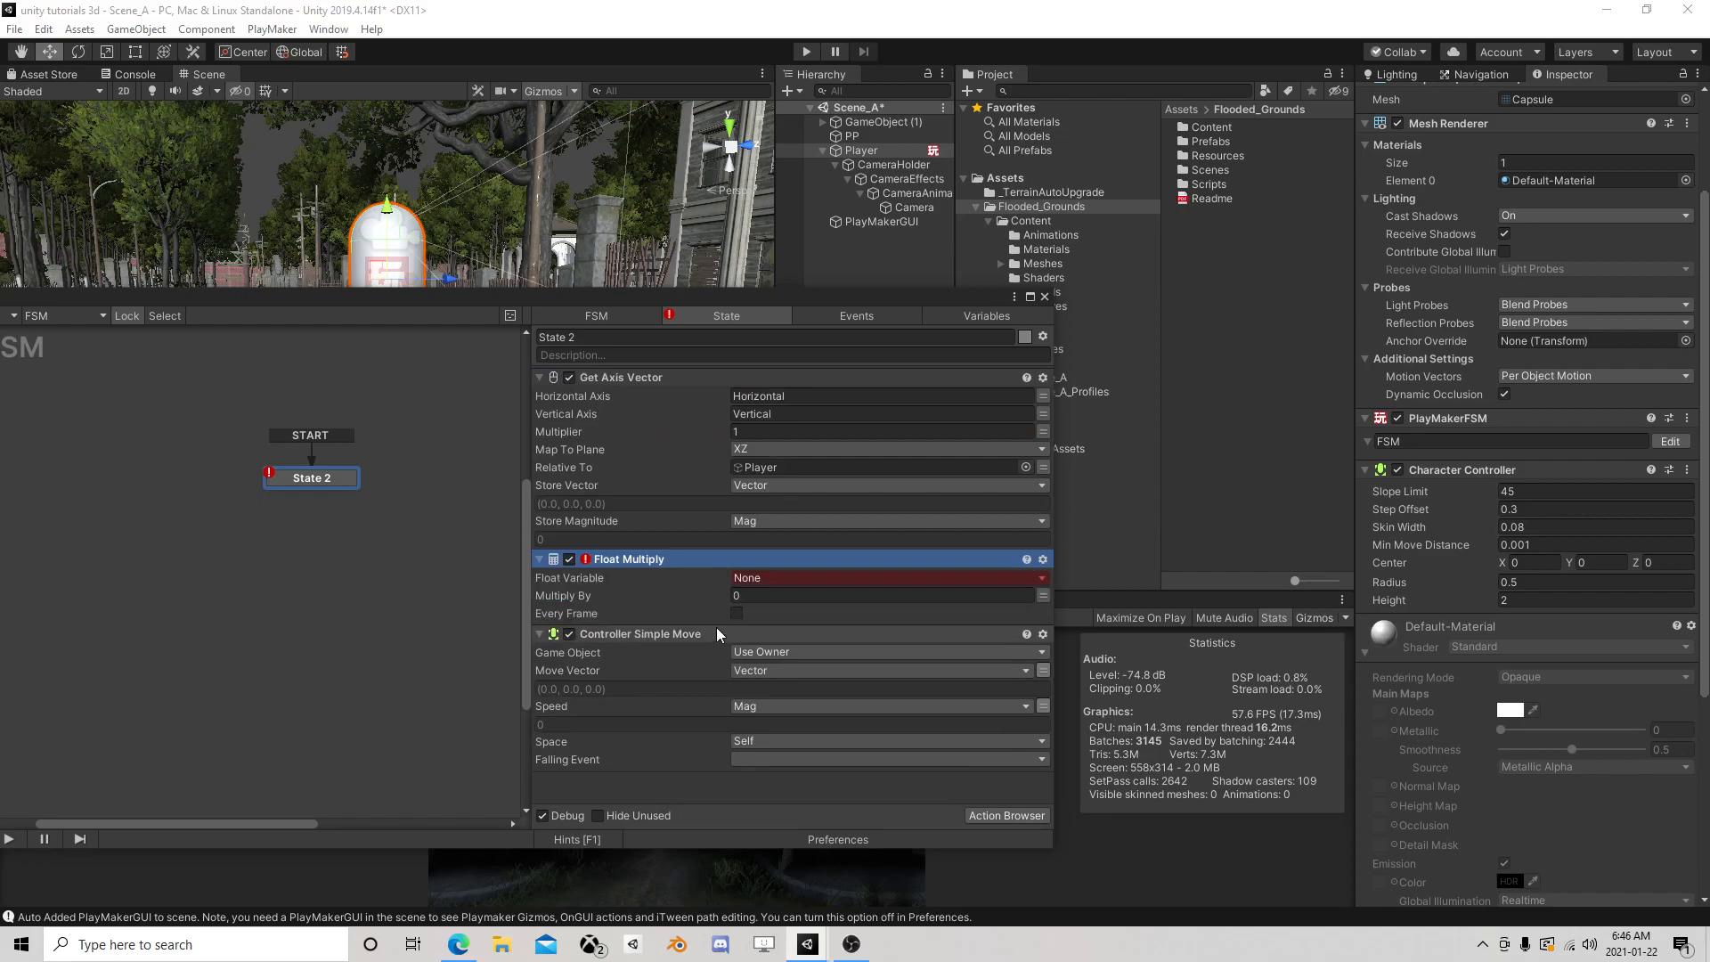
Set Float Multiply to multiply Mag by 3 on every frame, and close the FSM editor
{"action": "left_click", "coordinate": [781, 580]}
{"action": "left_click", "coordinate": [799, 617]}
{"action": "left_click", "coordinate": [823, 612]}
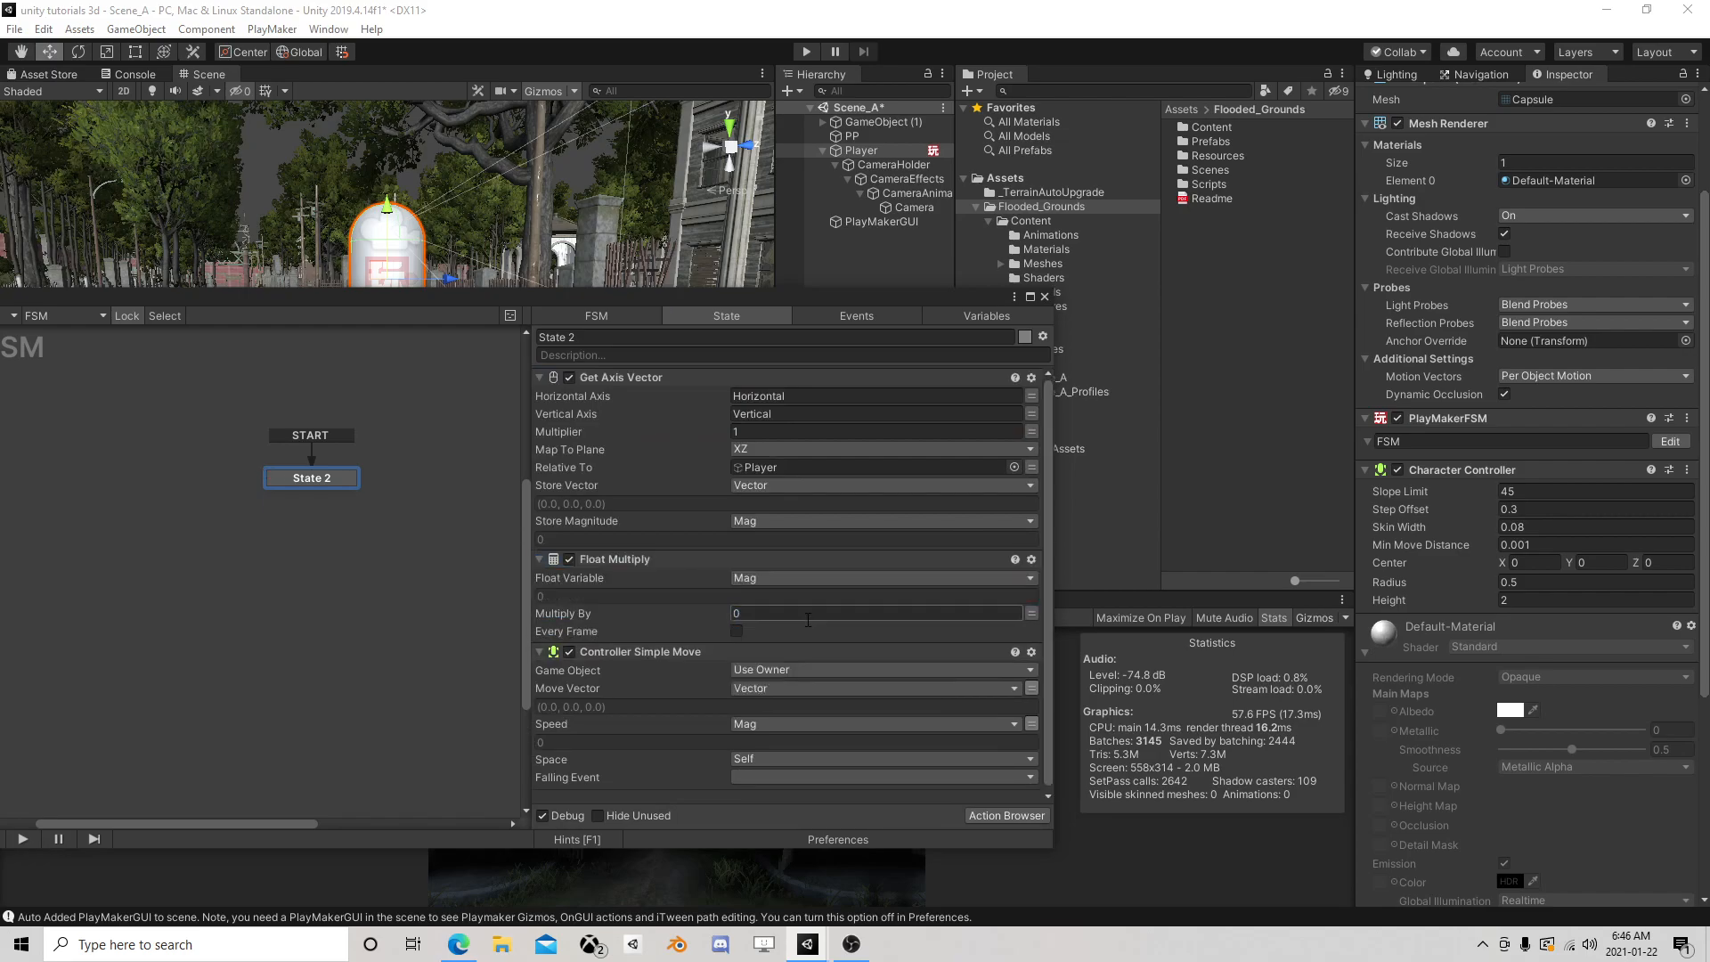
{"action": "type", "text": "3"}
{"action": "left_click", "coordinate": [736, 631]}
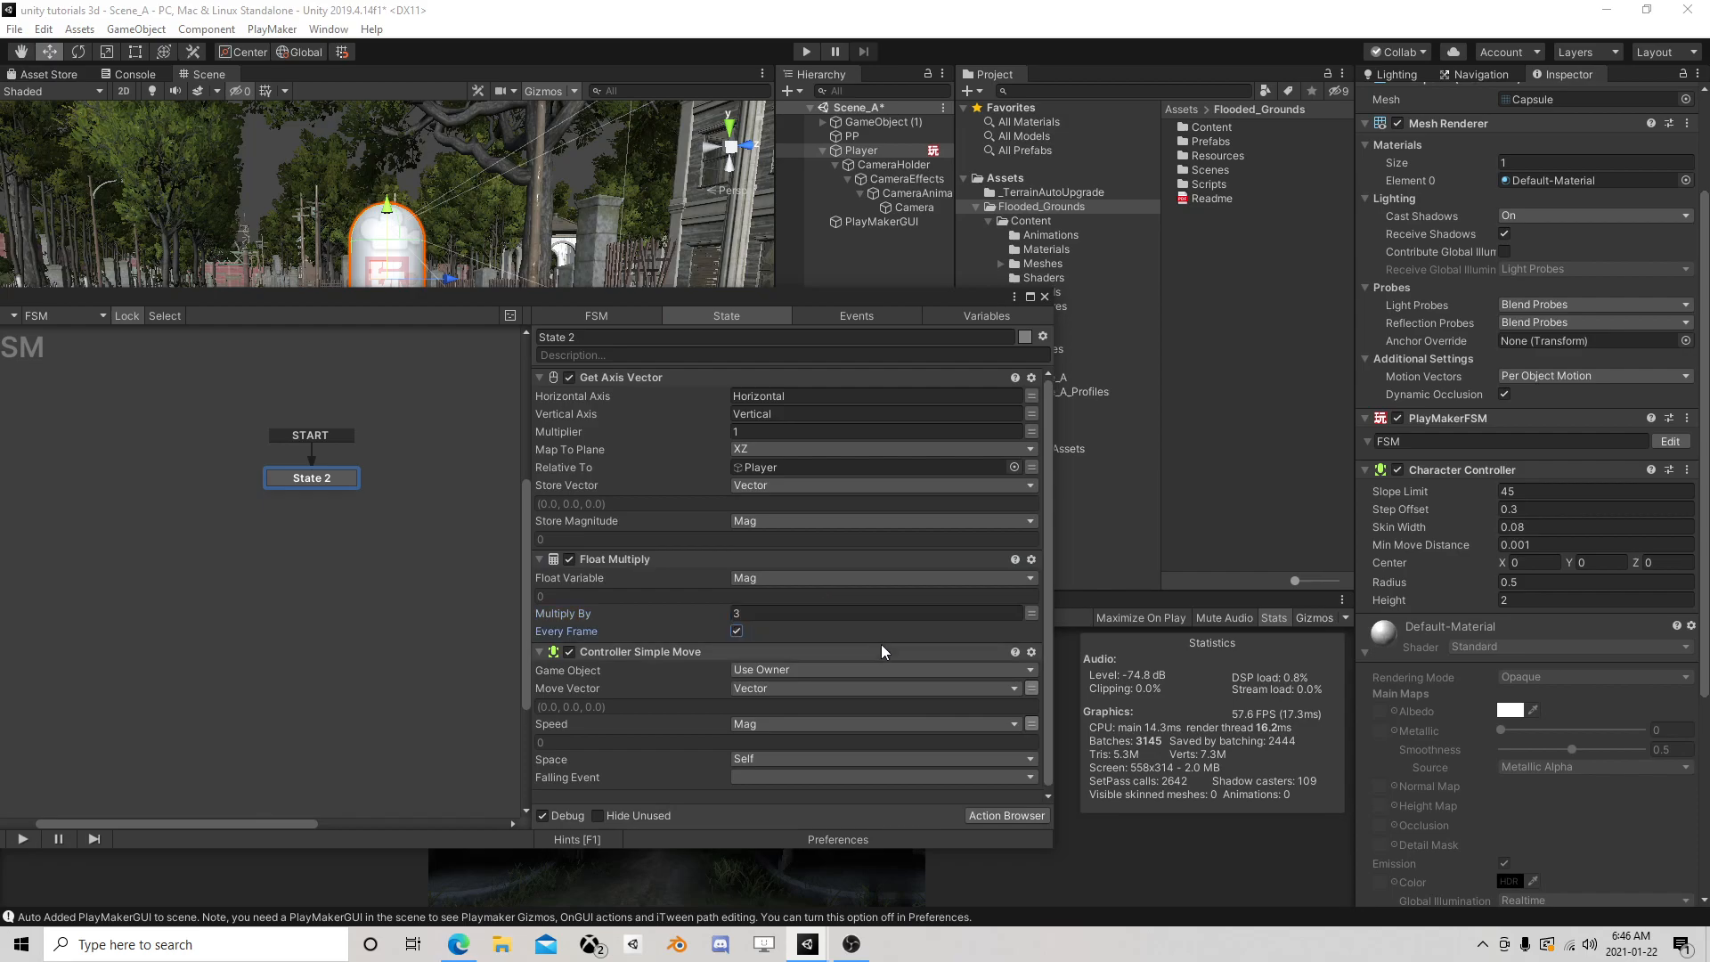
{"action": "left_click", "coordinate": [1044, 300]}
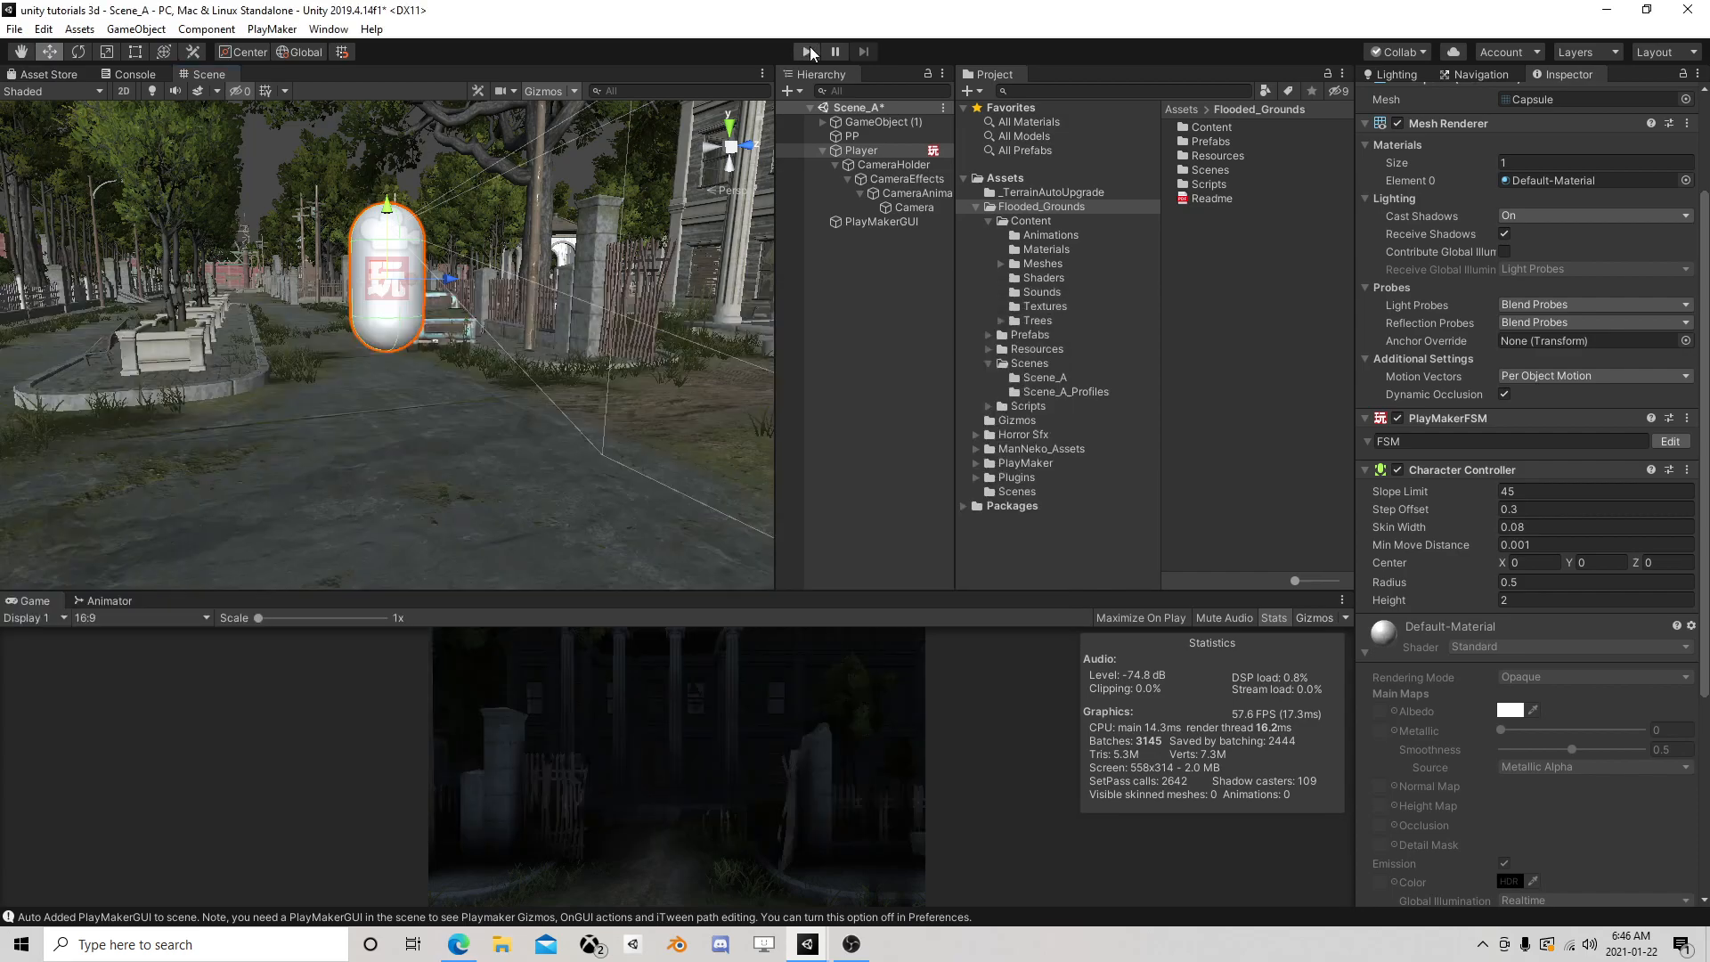
Play-test the scene by moving the Player sideways in both directions, and exit Play mode
{"action": "left_click", "coordinate": [807, 51]}
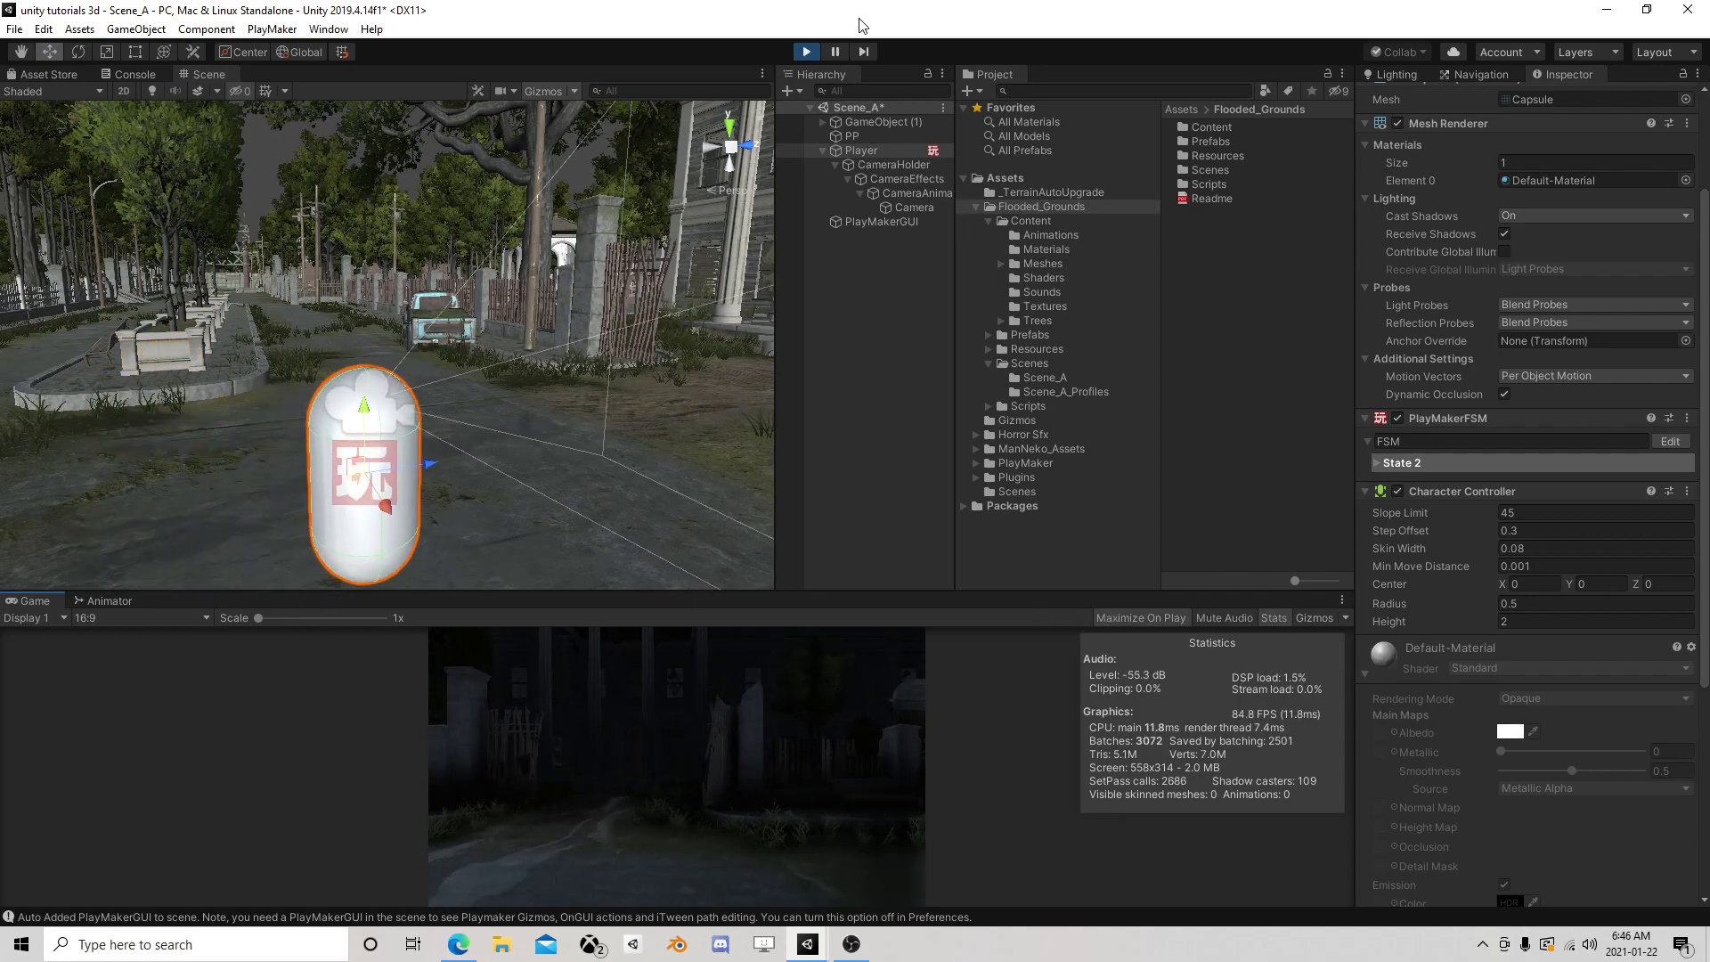
{"action": "left_click", "coordinate": [836, 55]}
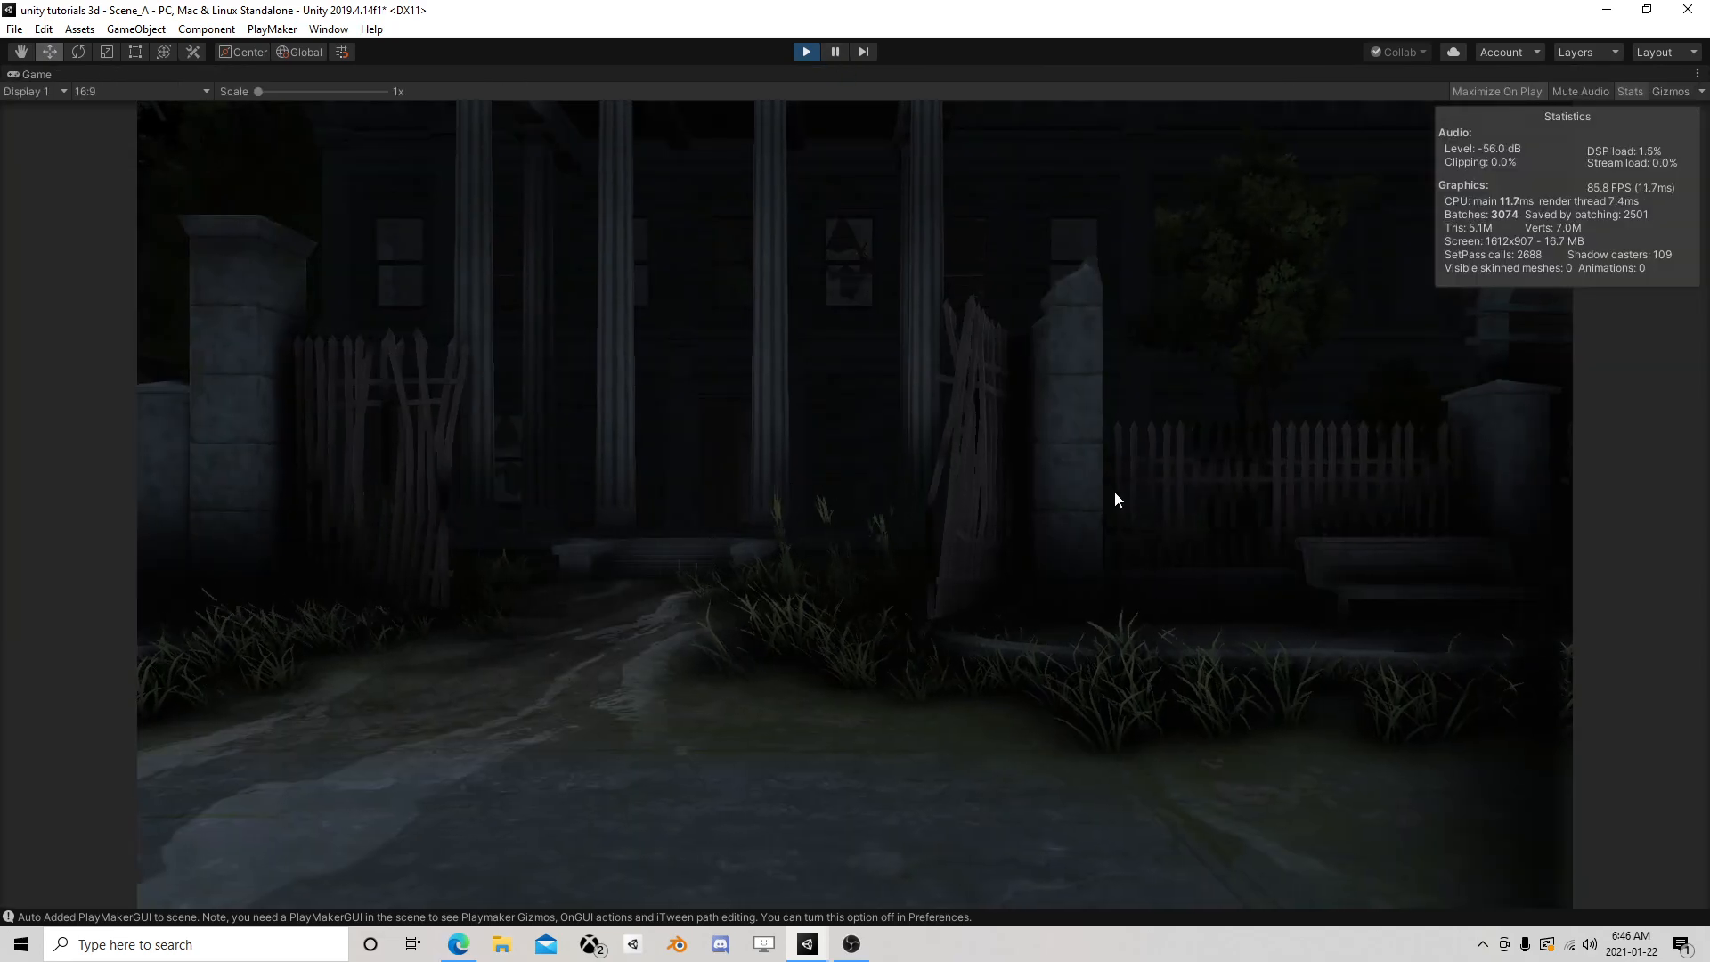
{"action": "key", "text": "d"}
{"action": "key", "text": "a"}
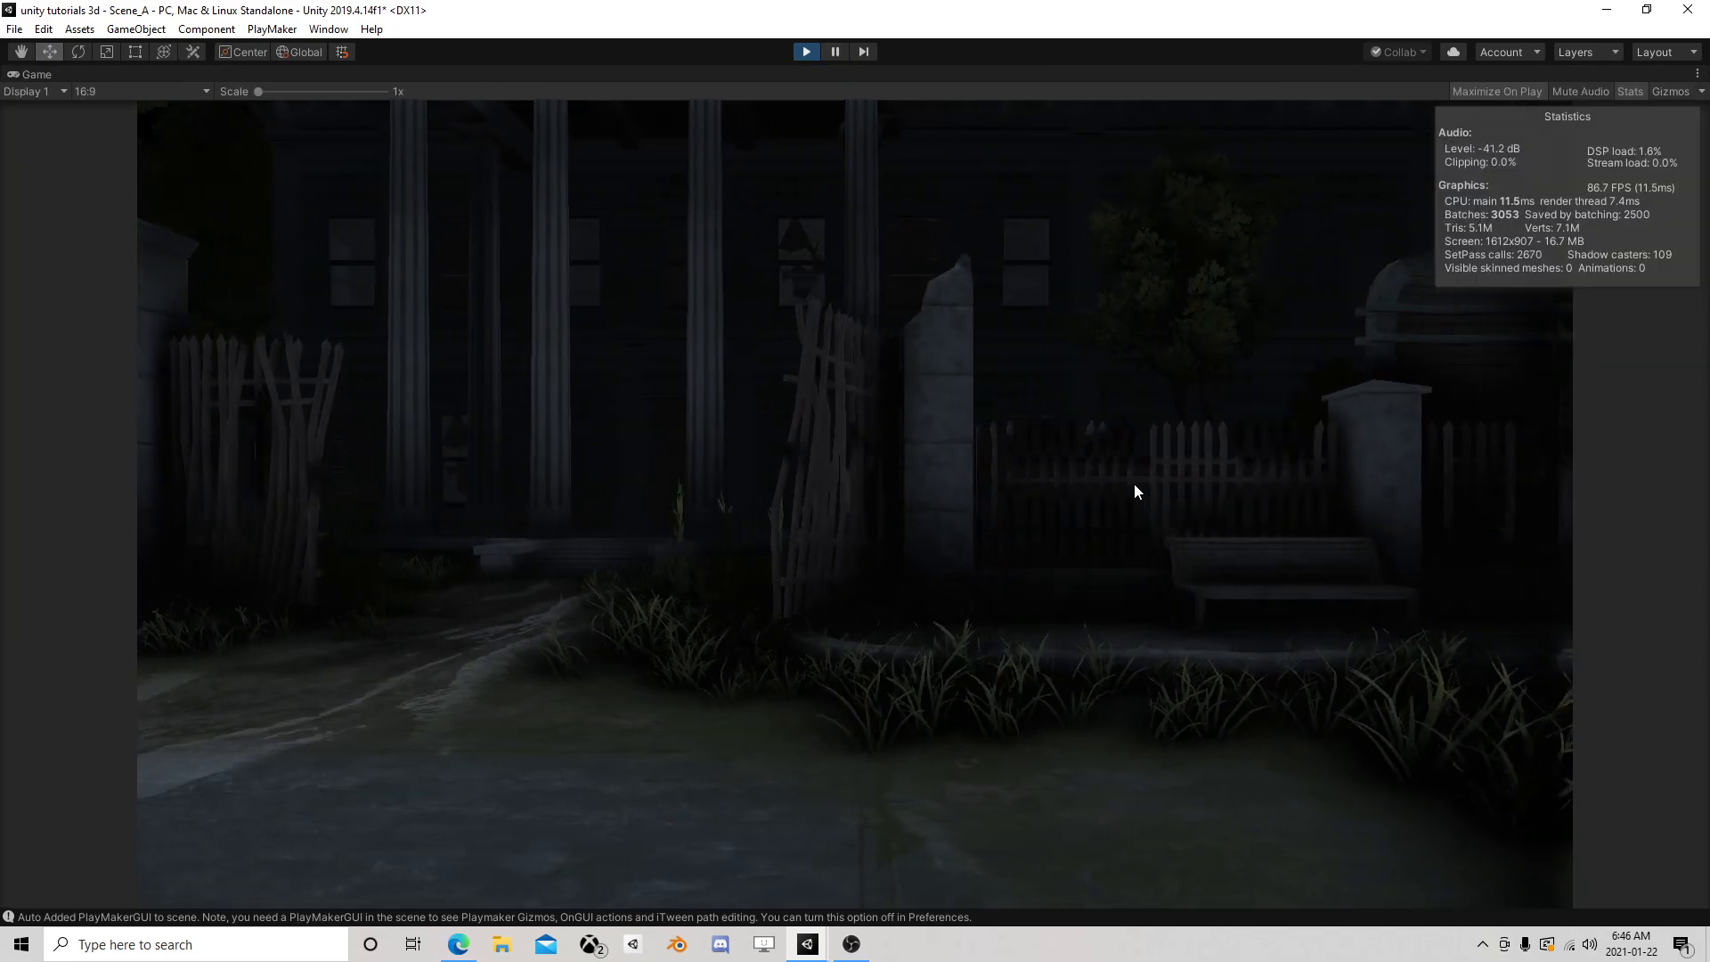
{"action": "key", "text": "a"}
{"action": "key", "text": "d"}
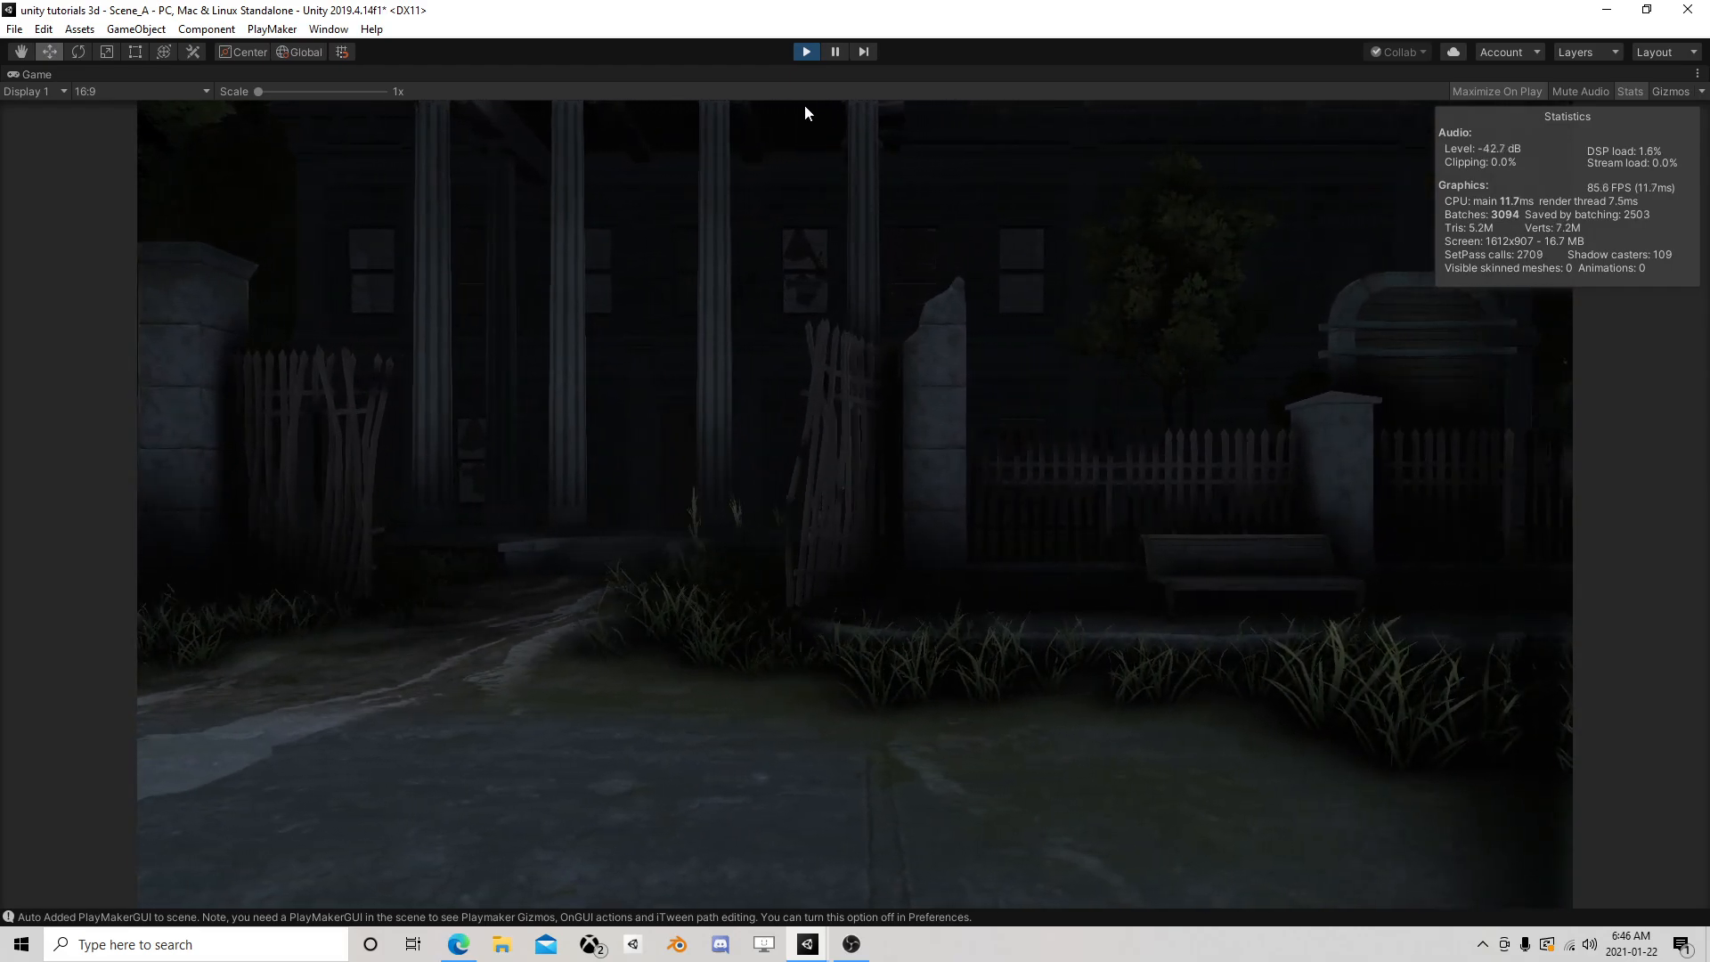
{"action": "left_click", "coordinate": [834, 51]}
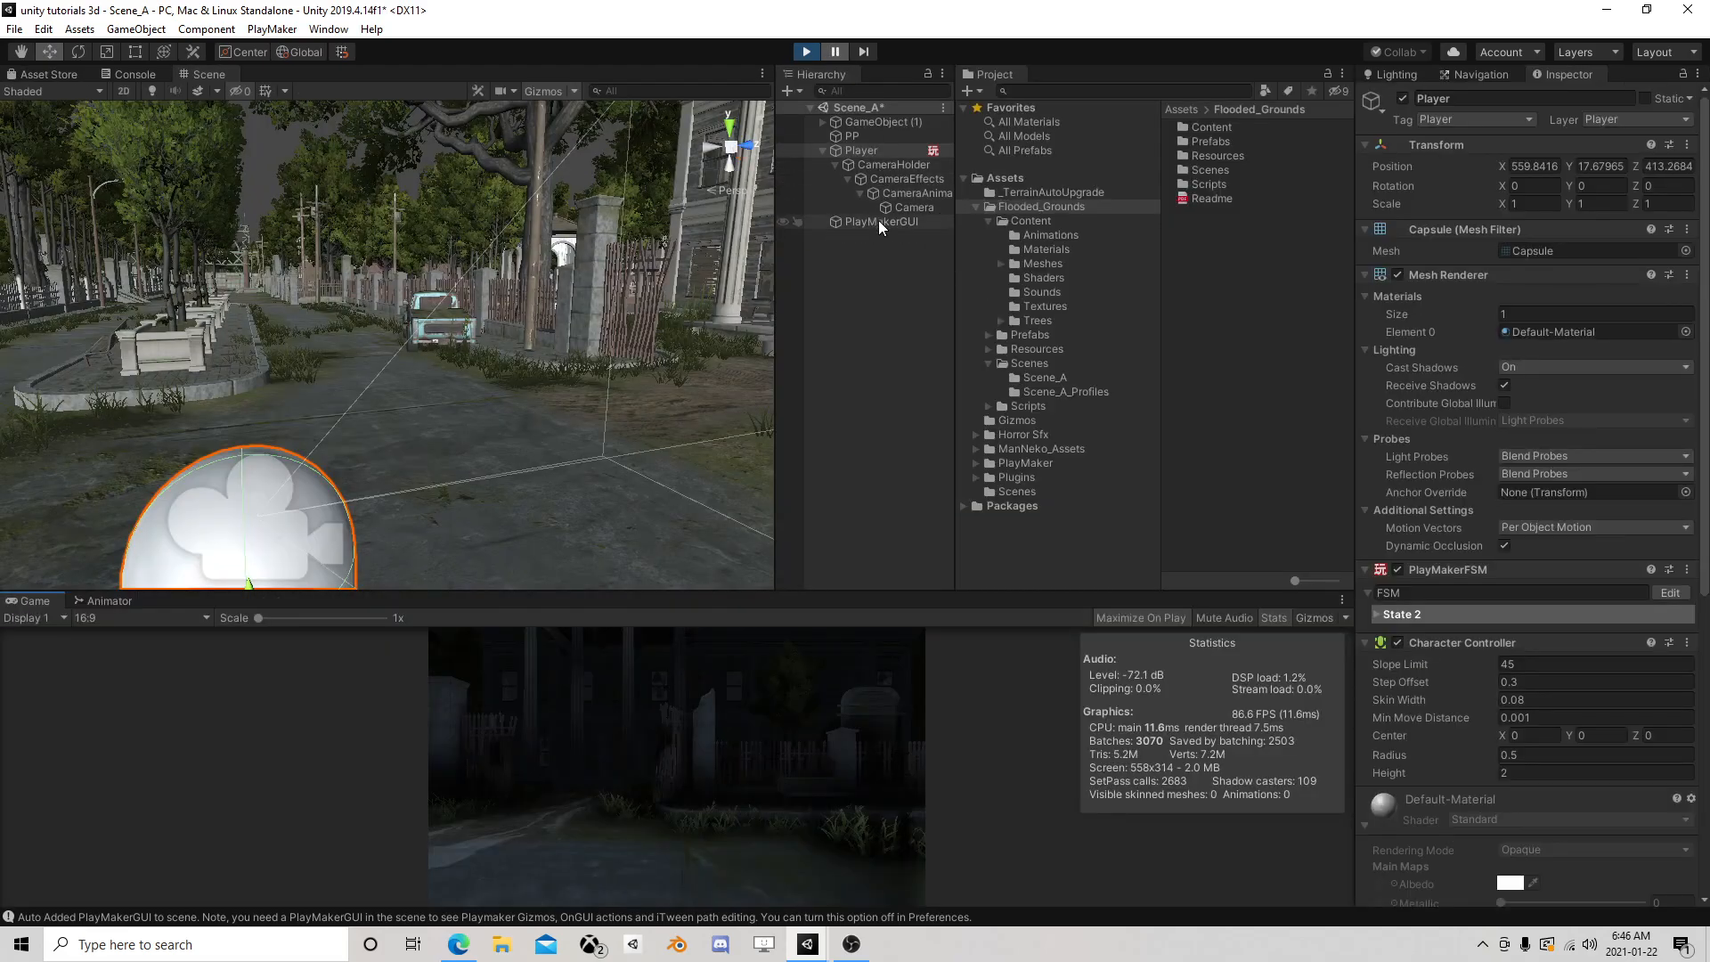
In the PP object's Ambient Occlusion override, set the Thickness Modifier to about 4.73 and turn off Ambient Only
{"action": "left_click", "coordinate": [857, 135]}
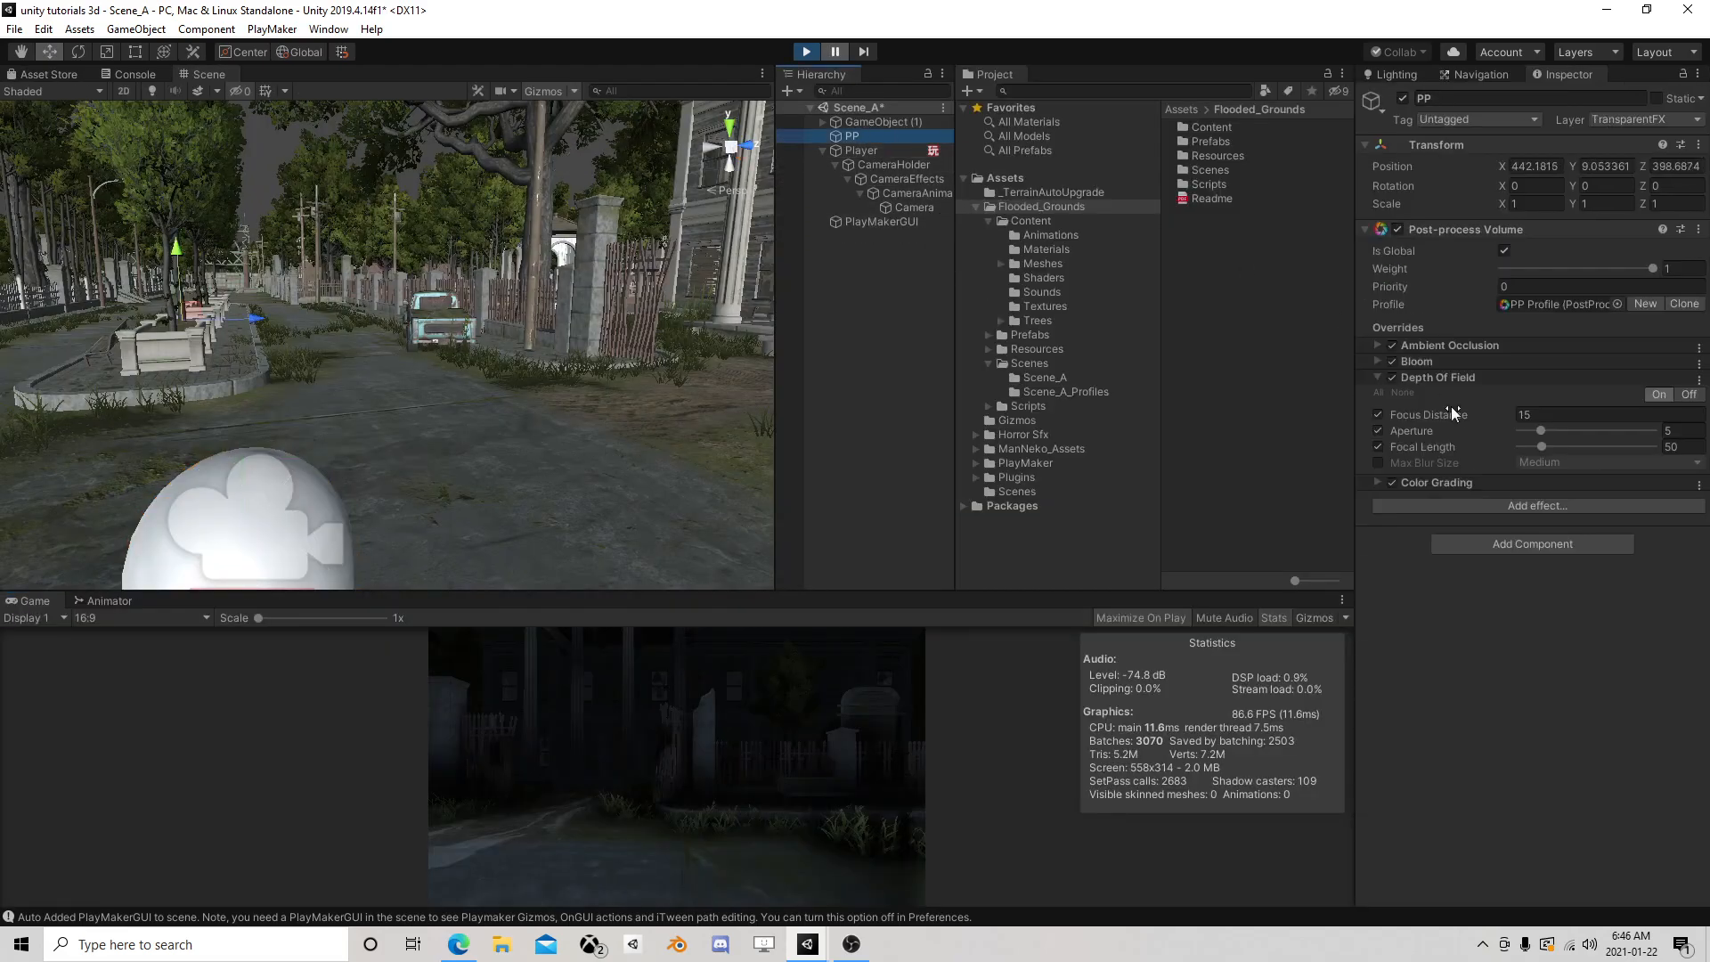
{"action": "left_click", "coordinate": [1377, 346]}
{"action": "left_click_drag", "start_coordinate": [1649, 418], "coordinate": [1577, 417]}
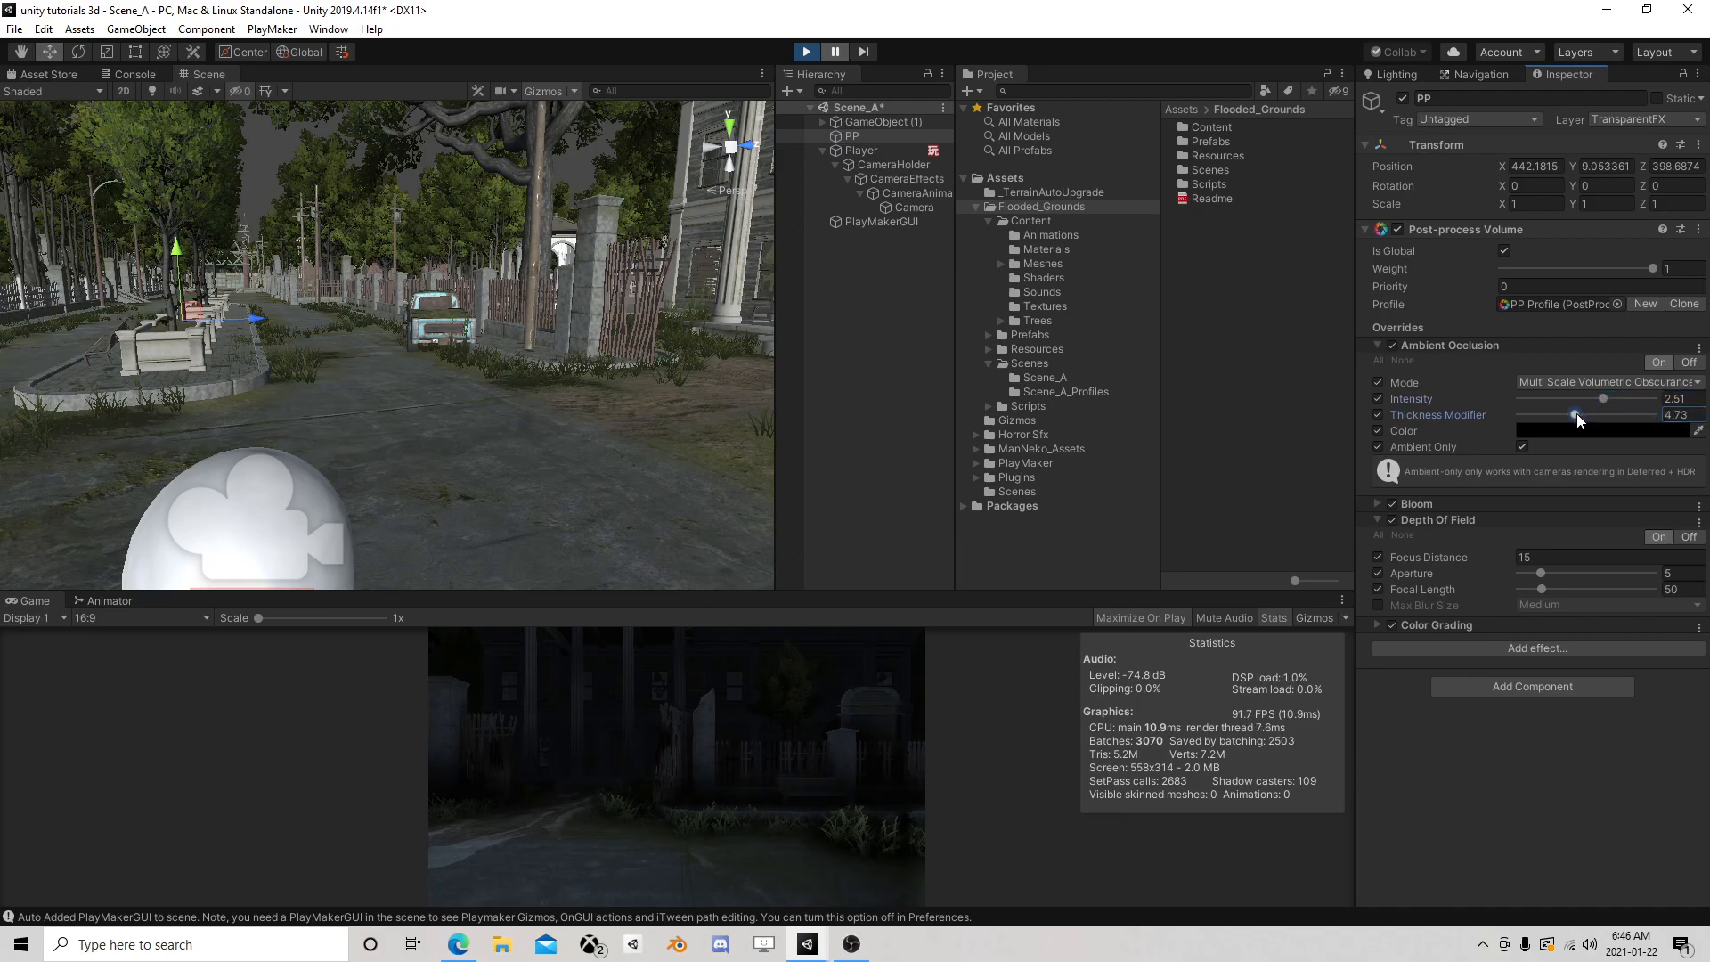
{"action": "left_click", "coordinate": [1521, 446]}
{"action": "left_click", "coordinate": [1381, 448]}
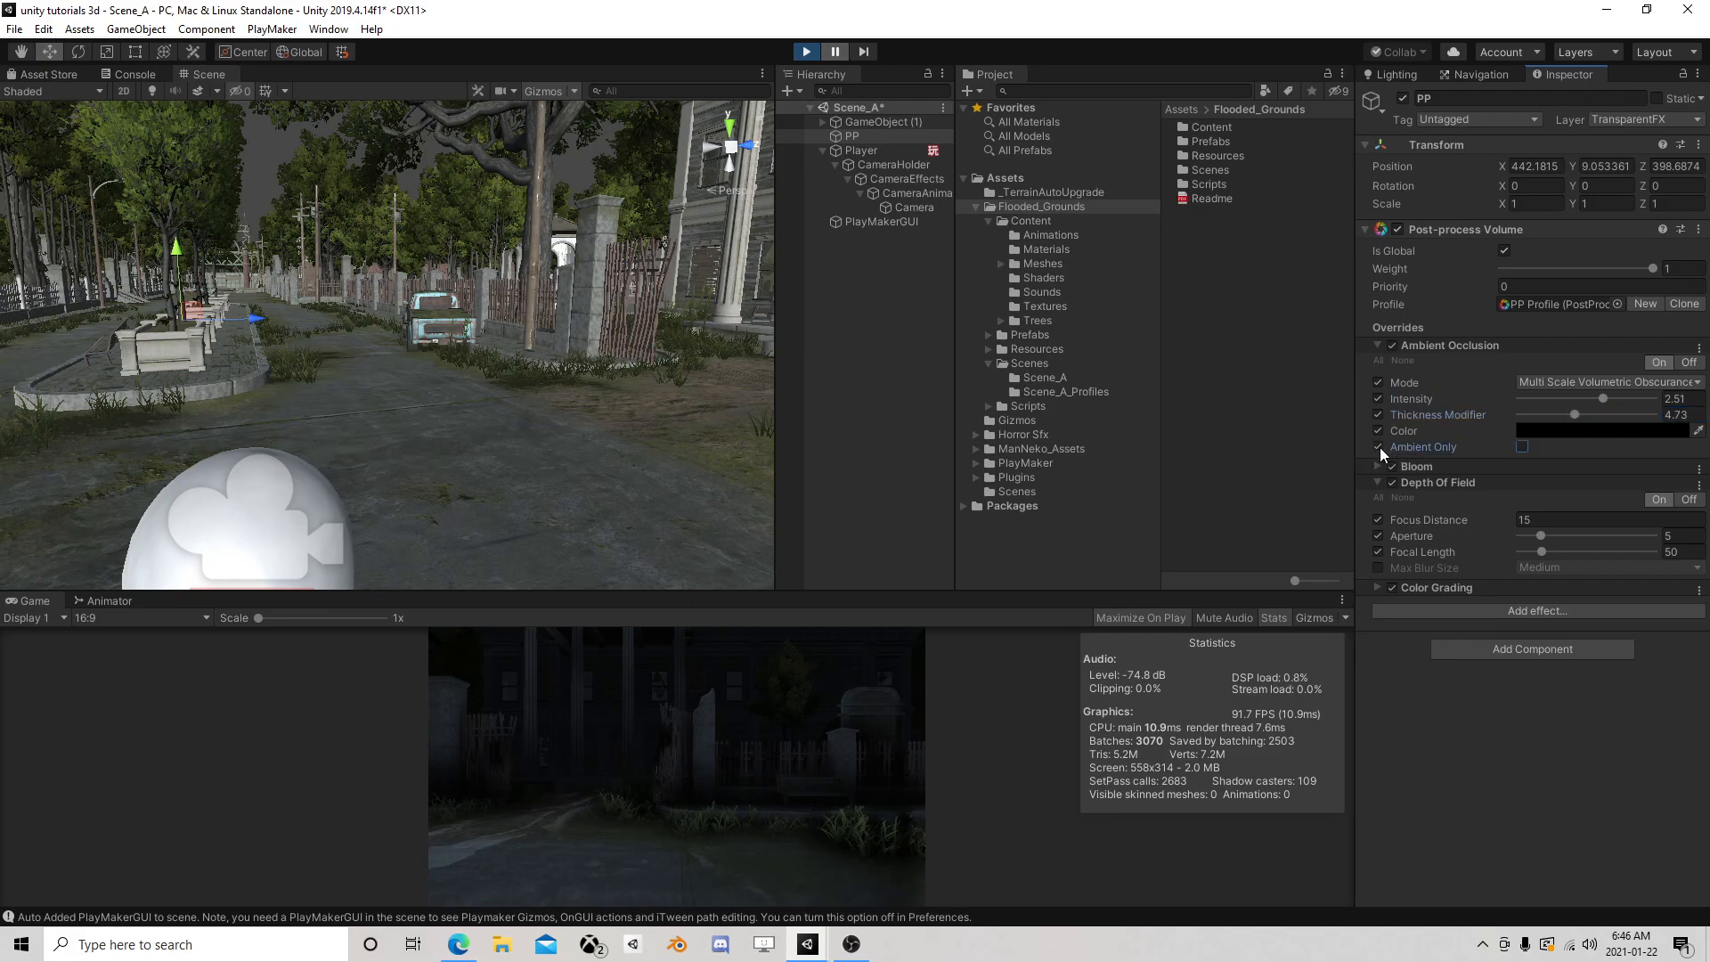
Resume the paused play-test, walk the Player into the building's hallway, and exit Play mode
{"action": "left_click", "coordinate": [835, 58]}
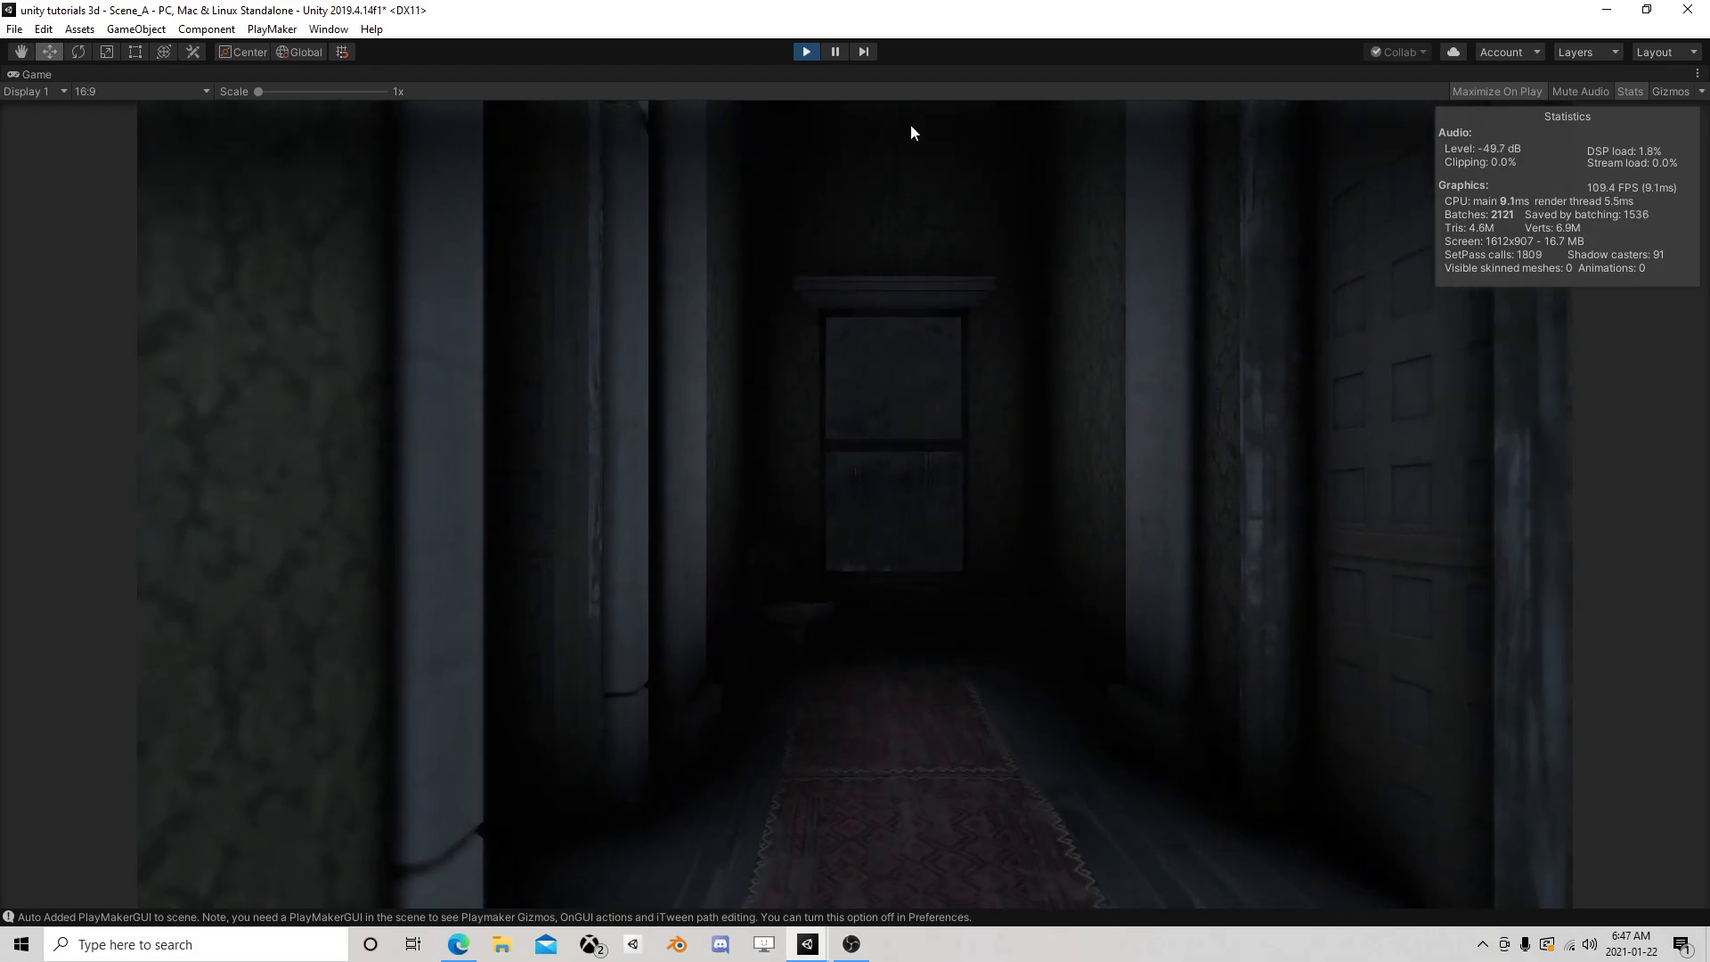
{"action": "key", "text": "ctrl+p"}
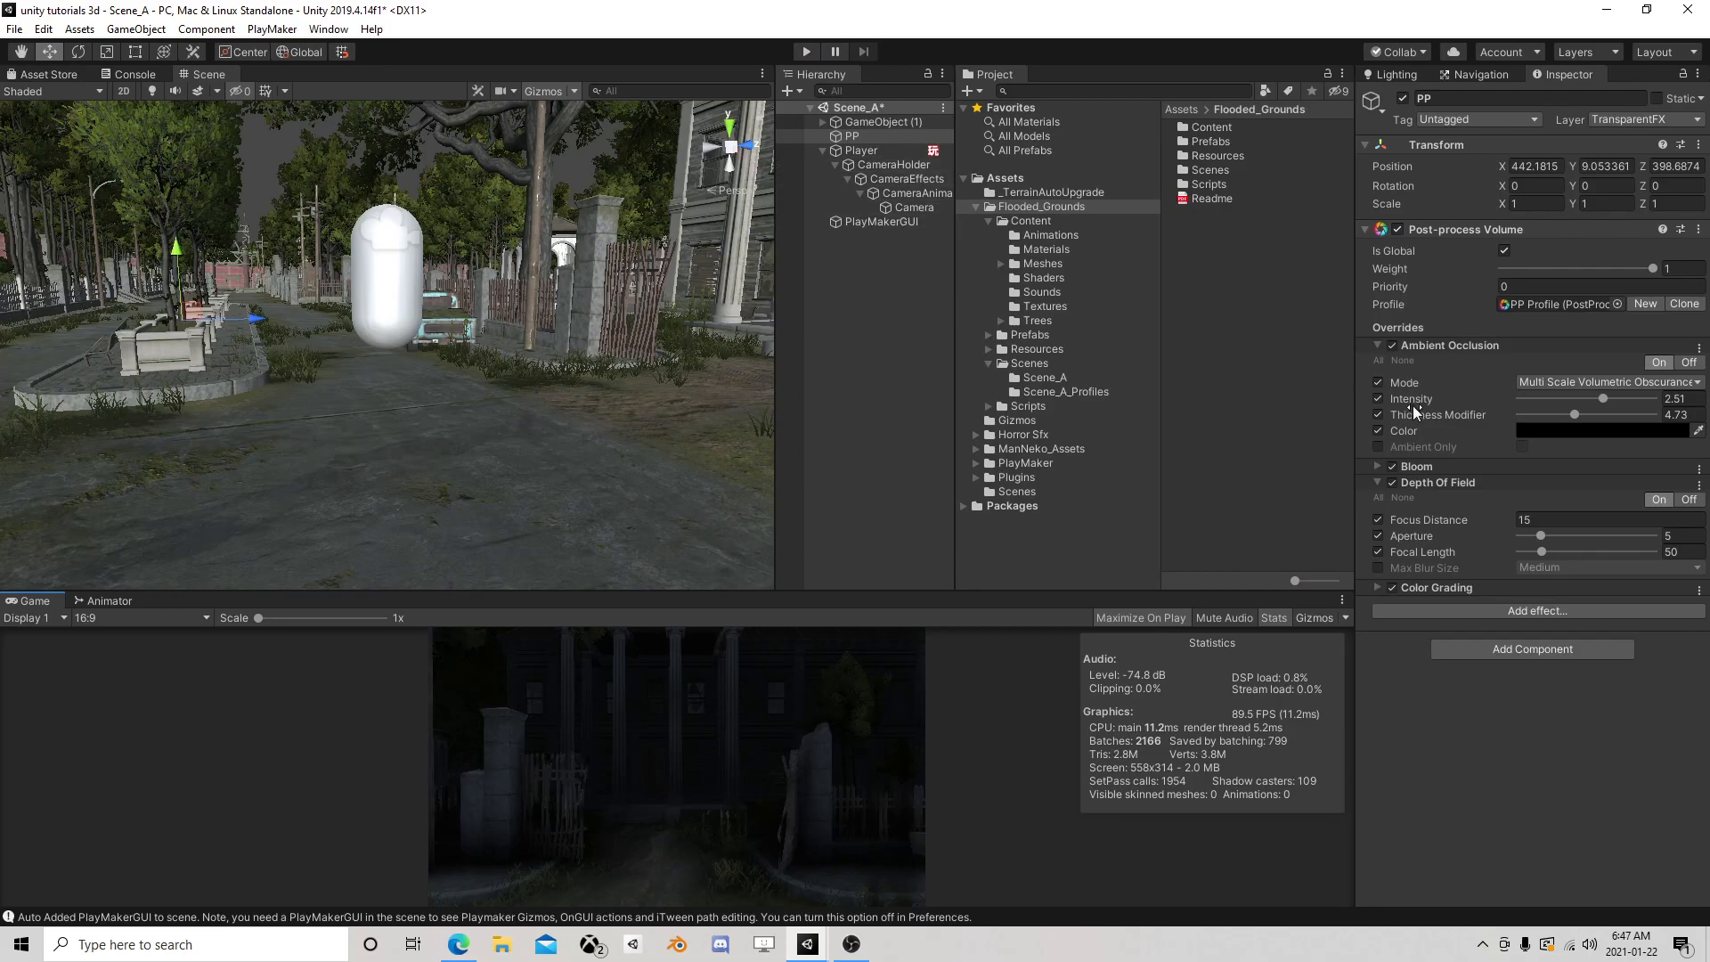
In the PP object's Ambient Occlusion override, set the Intensity to 2.8 and the Thickness Modifier to 6.12
{"action": "left_click_drag", "start_coordinate": [1580, 414], "coordinate": [1597, 417]}
{"action": "left_click", "coordinate": [1595, 383]}
{"action": "left_click", "coordinate": [1451, 367]}
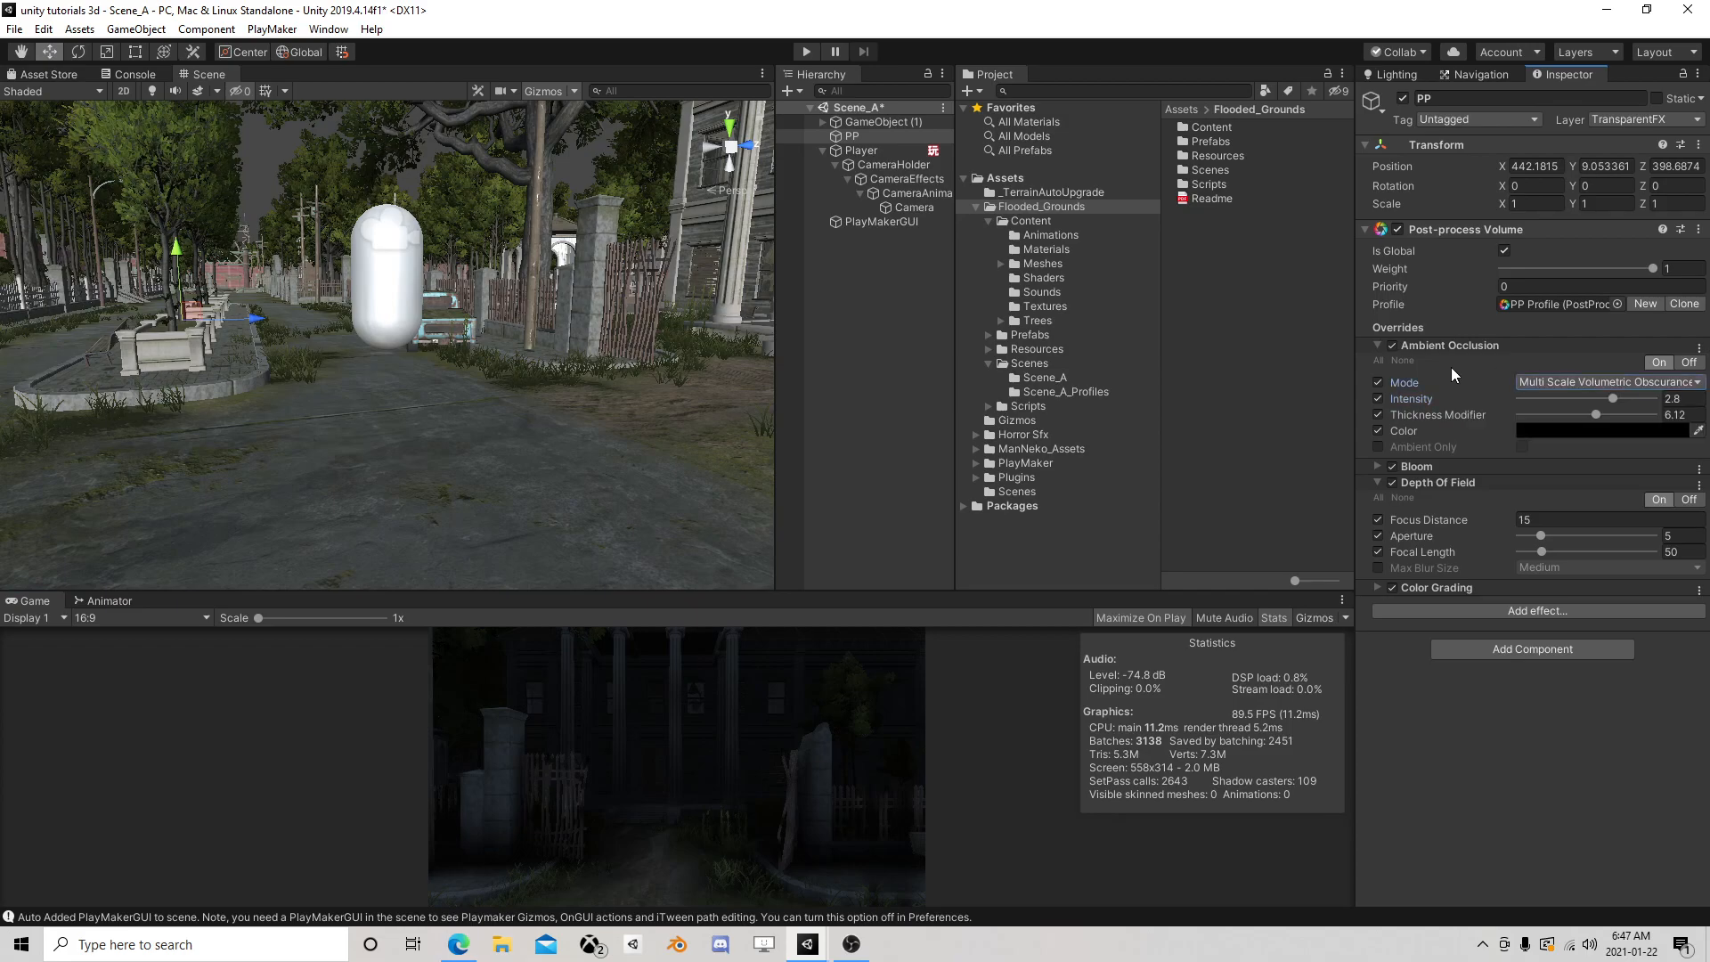
Disable the Depth Of Field override of the post-process volume and toggle its Color Grading override
{"action": "left_click", "coordinate": [1376, 344]}
{"action": "left_click", "coordinate": [1392, 377]}
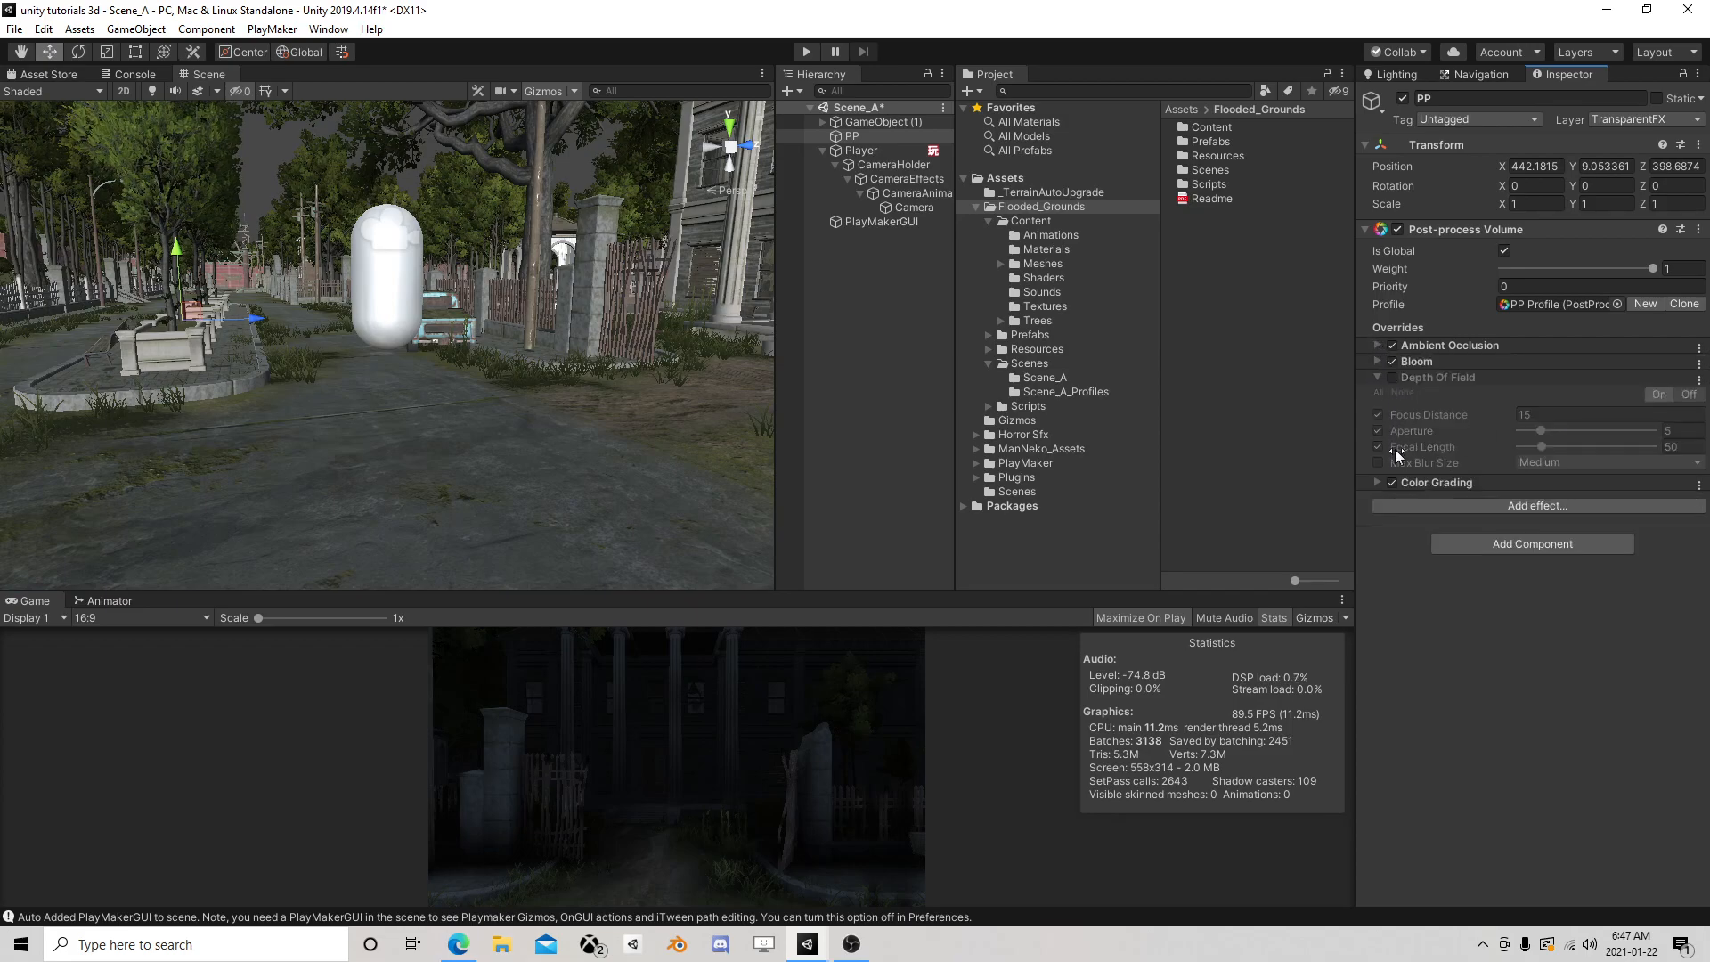
{"action": "left_click", "coordinate": [1393, 483]}
Play the scene, pause it, try Skybox as the Environment Reflections source in the lighting settings, and resume playing
{"action": "left_click", "coordinate": [805, 51]}
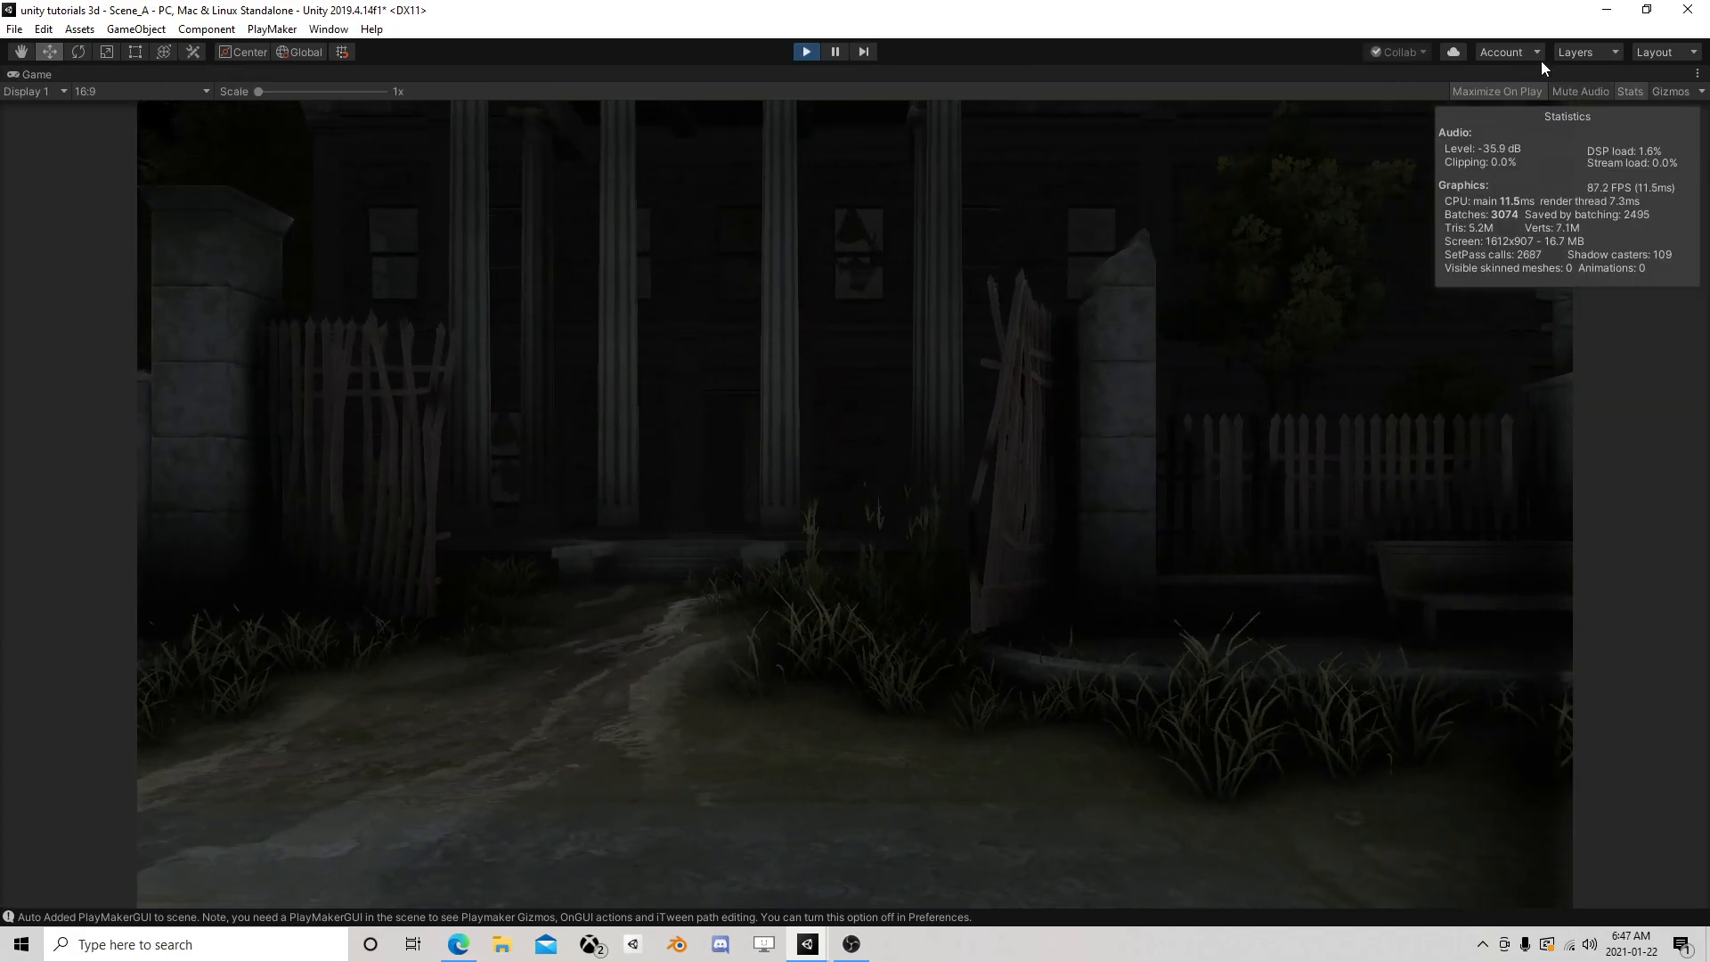
{"action": "left_click", "coordinate": [834, 51]}
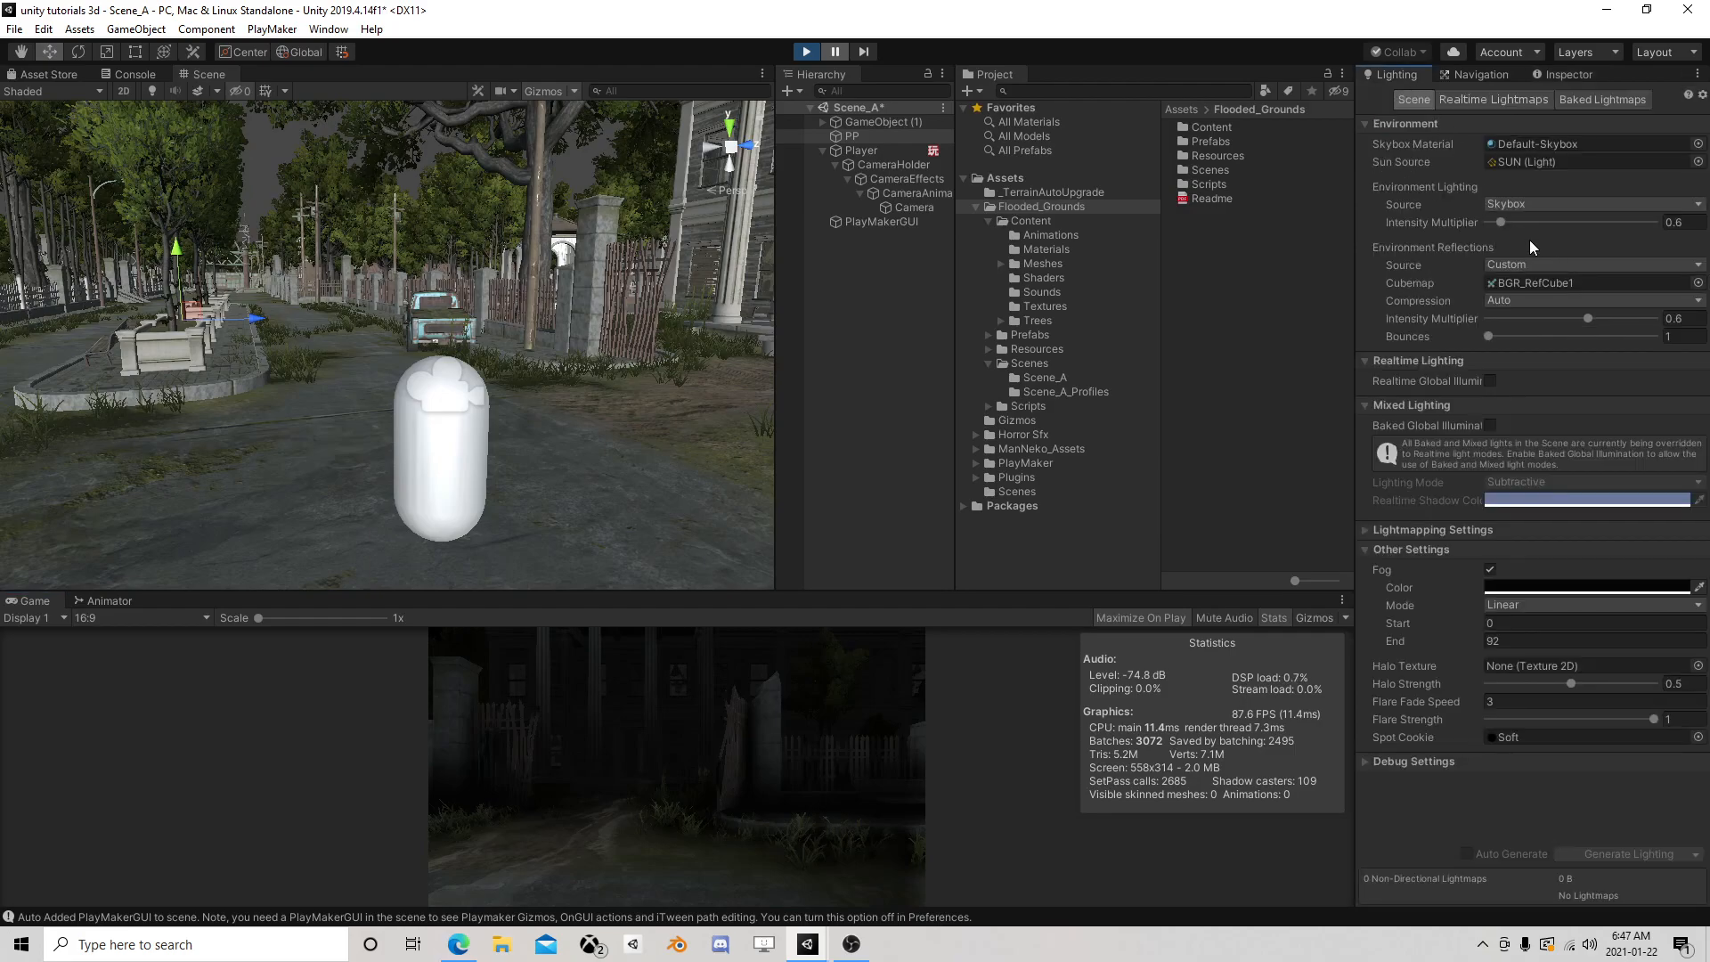
{"action": "left_click", "coordinate": [1524, 260]}
{"action": "left_click", "coordinate": [1550, 284]}
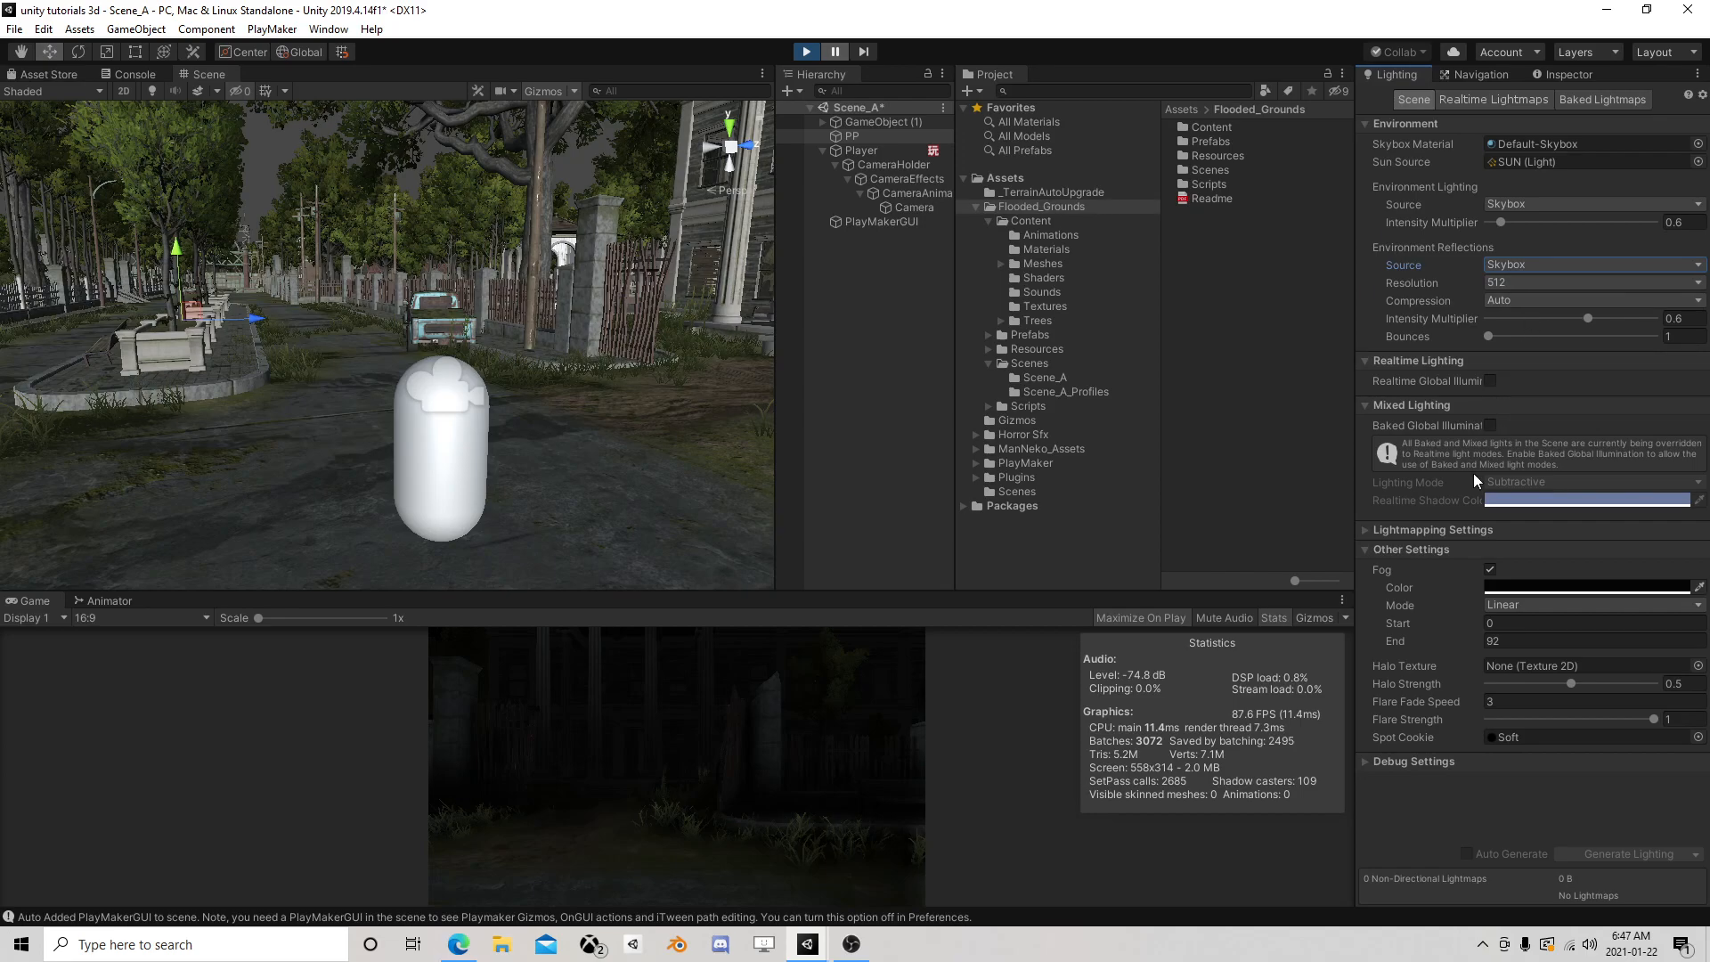
{"action": "left_click", "coordinate": [845, 52]}
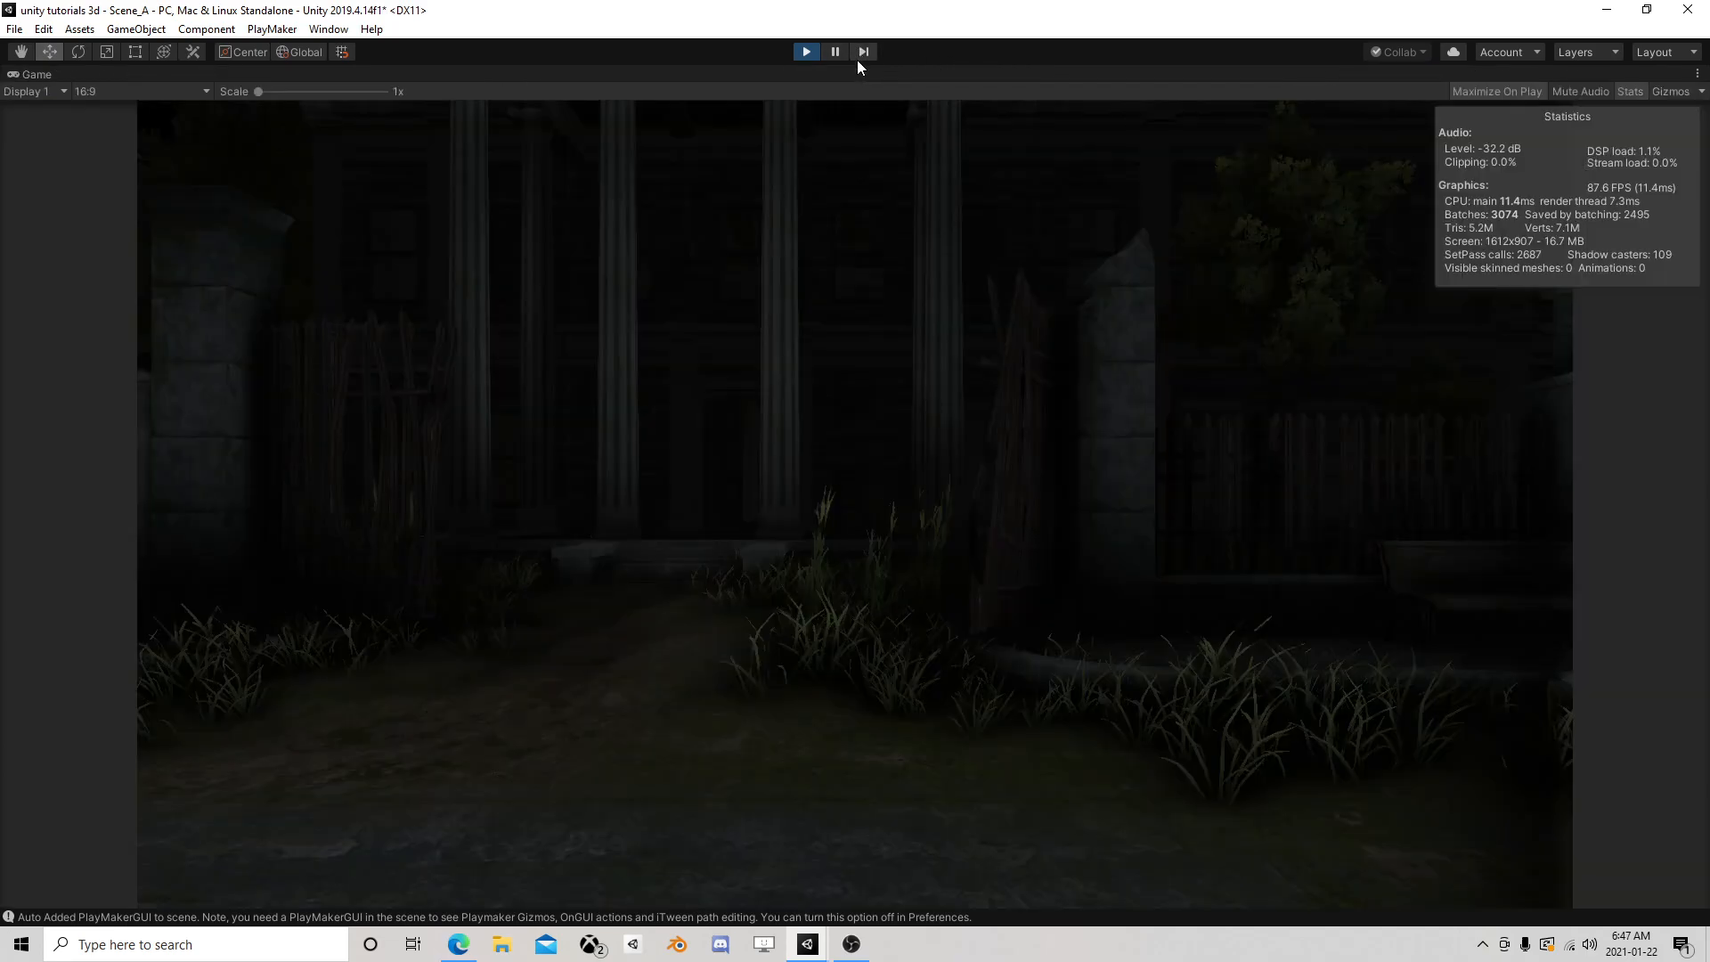
Compare the paused game with Fog turned off, turn Fog back on, and exit Play mode
{"action": "left_click", "coordinate": [841, 52]}
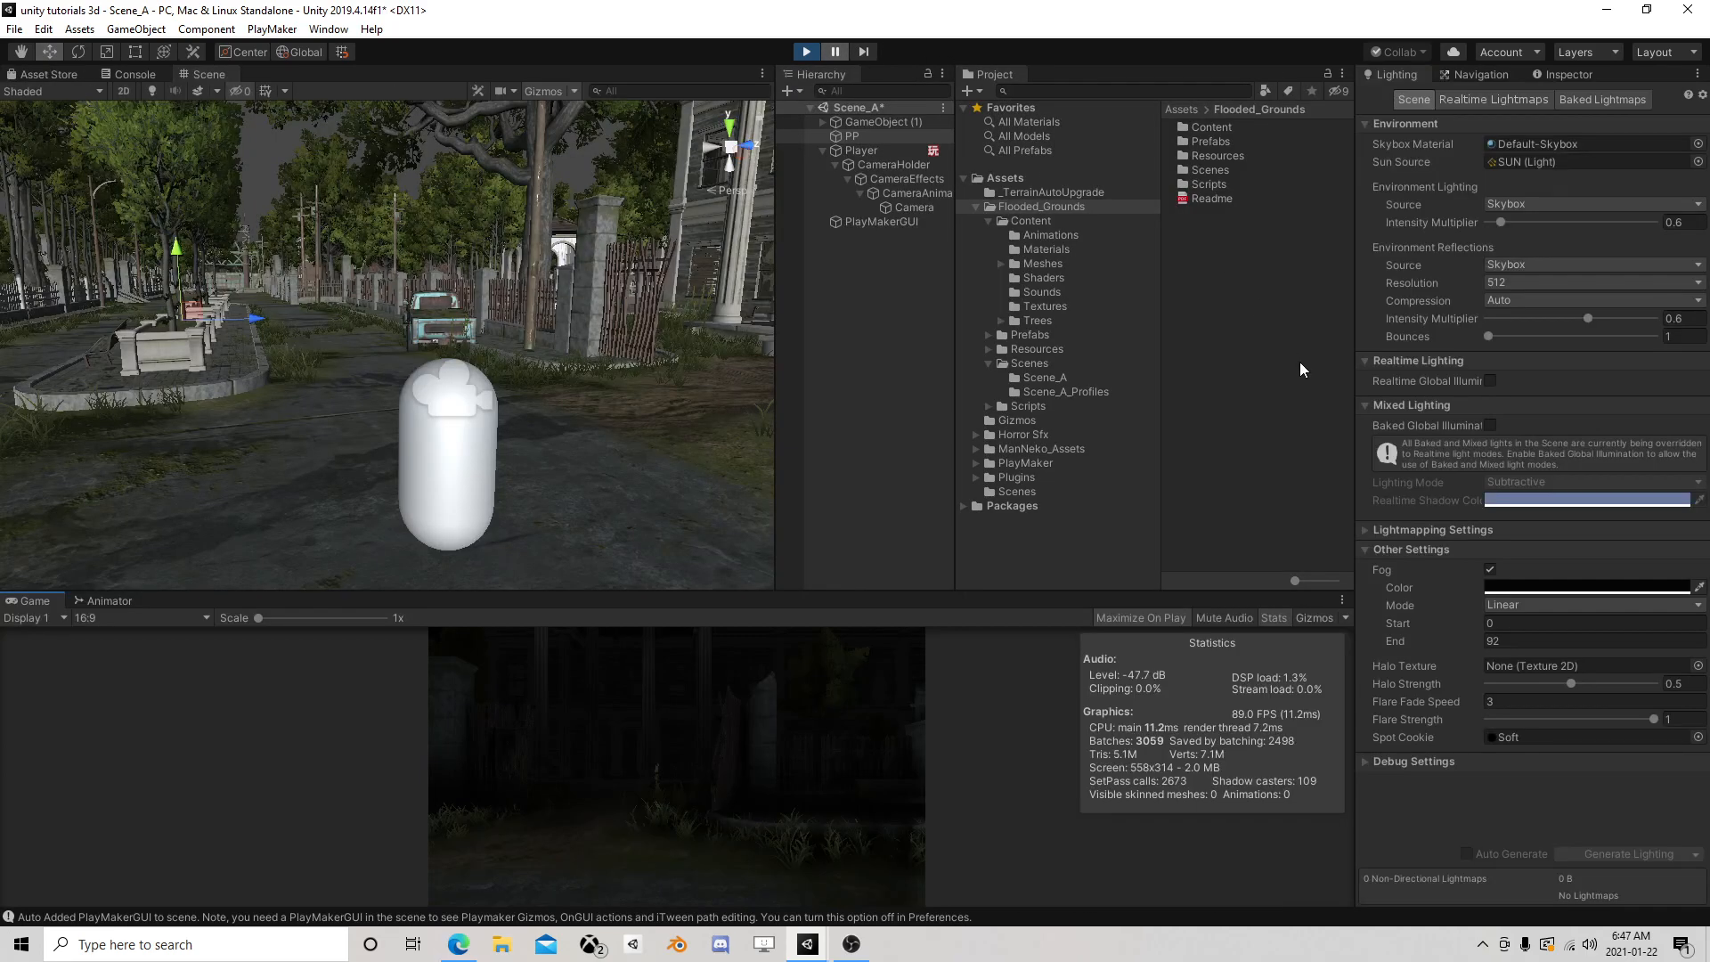
{"action": "left_click", "coordinate": [1489, 568]}
{"action": "left_click", "coordinate": [836, 51]}
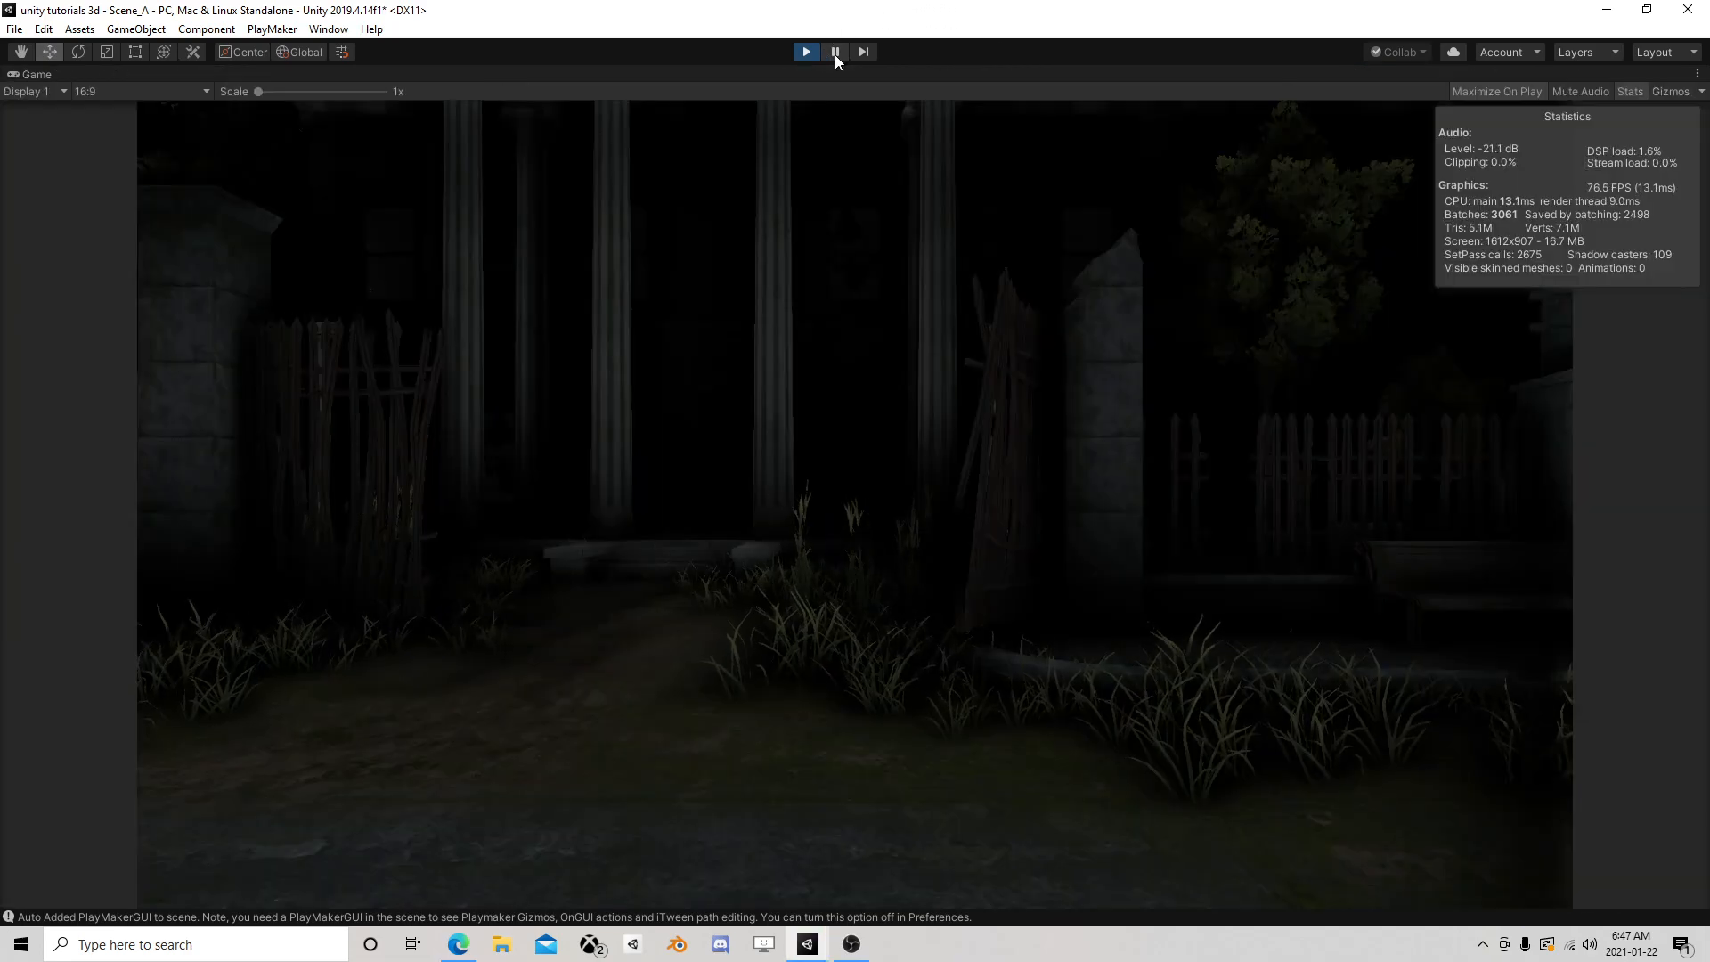
{"action": "left_click", "coordinate": [835, 54]}
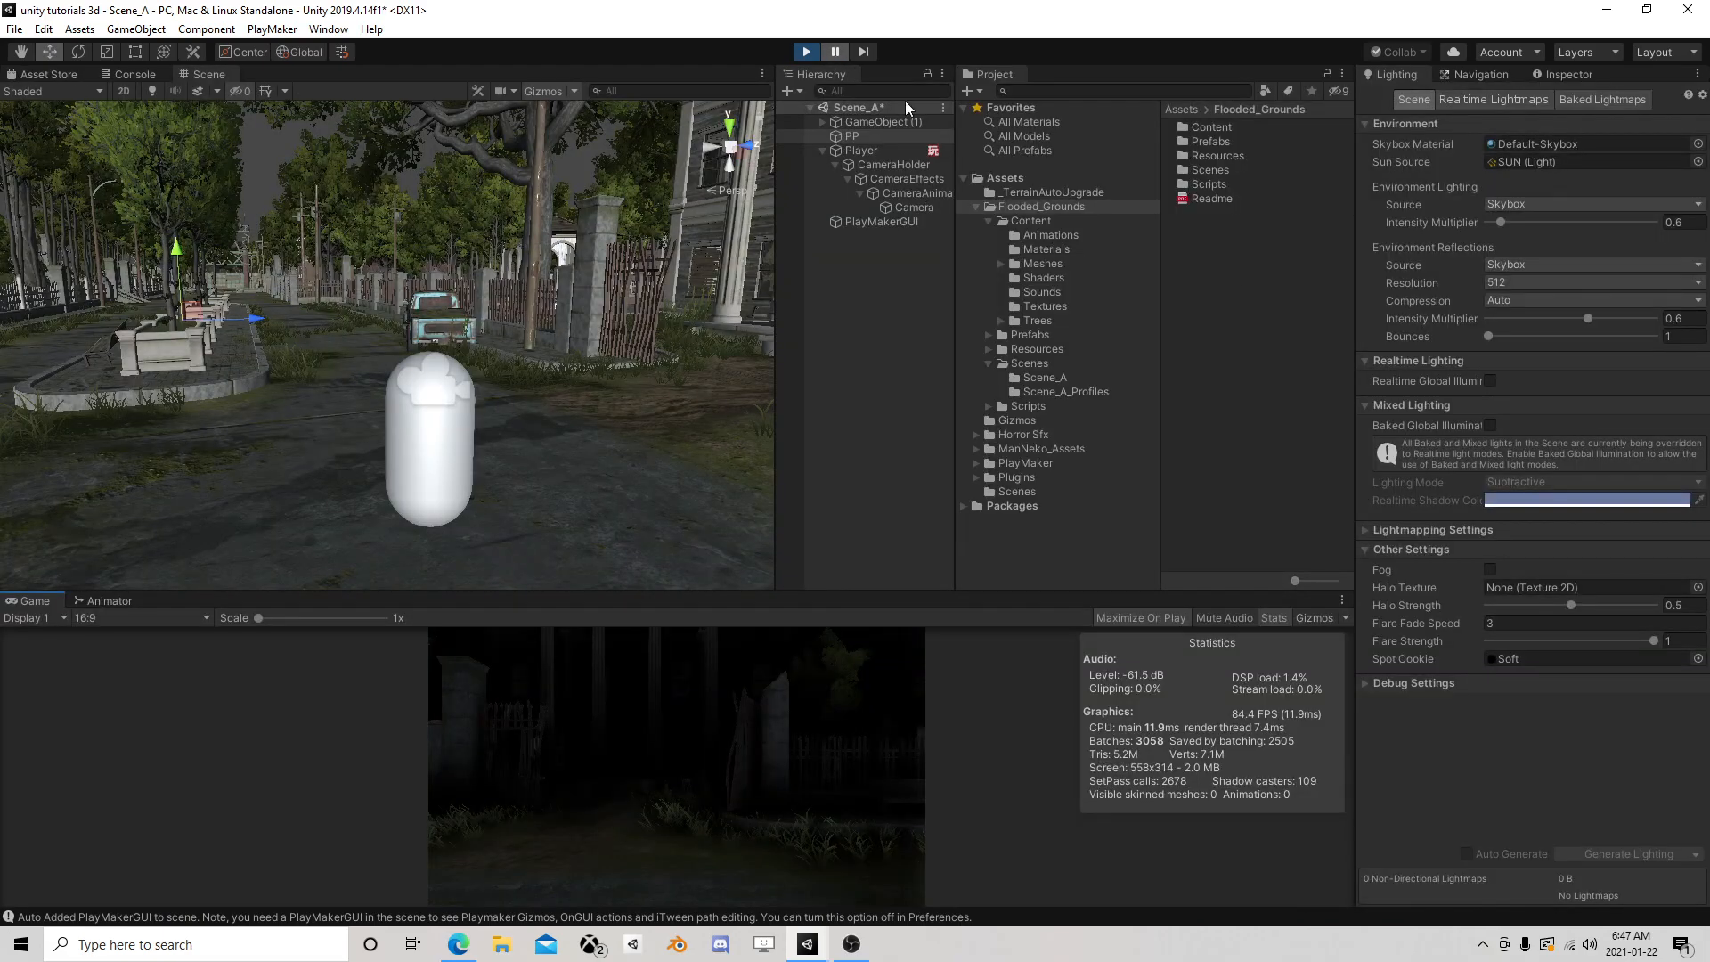
{"action": "left_click", "coordinate": [1490, 570]}
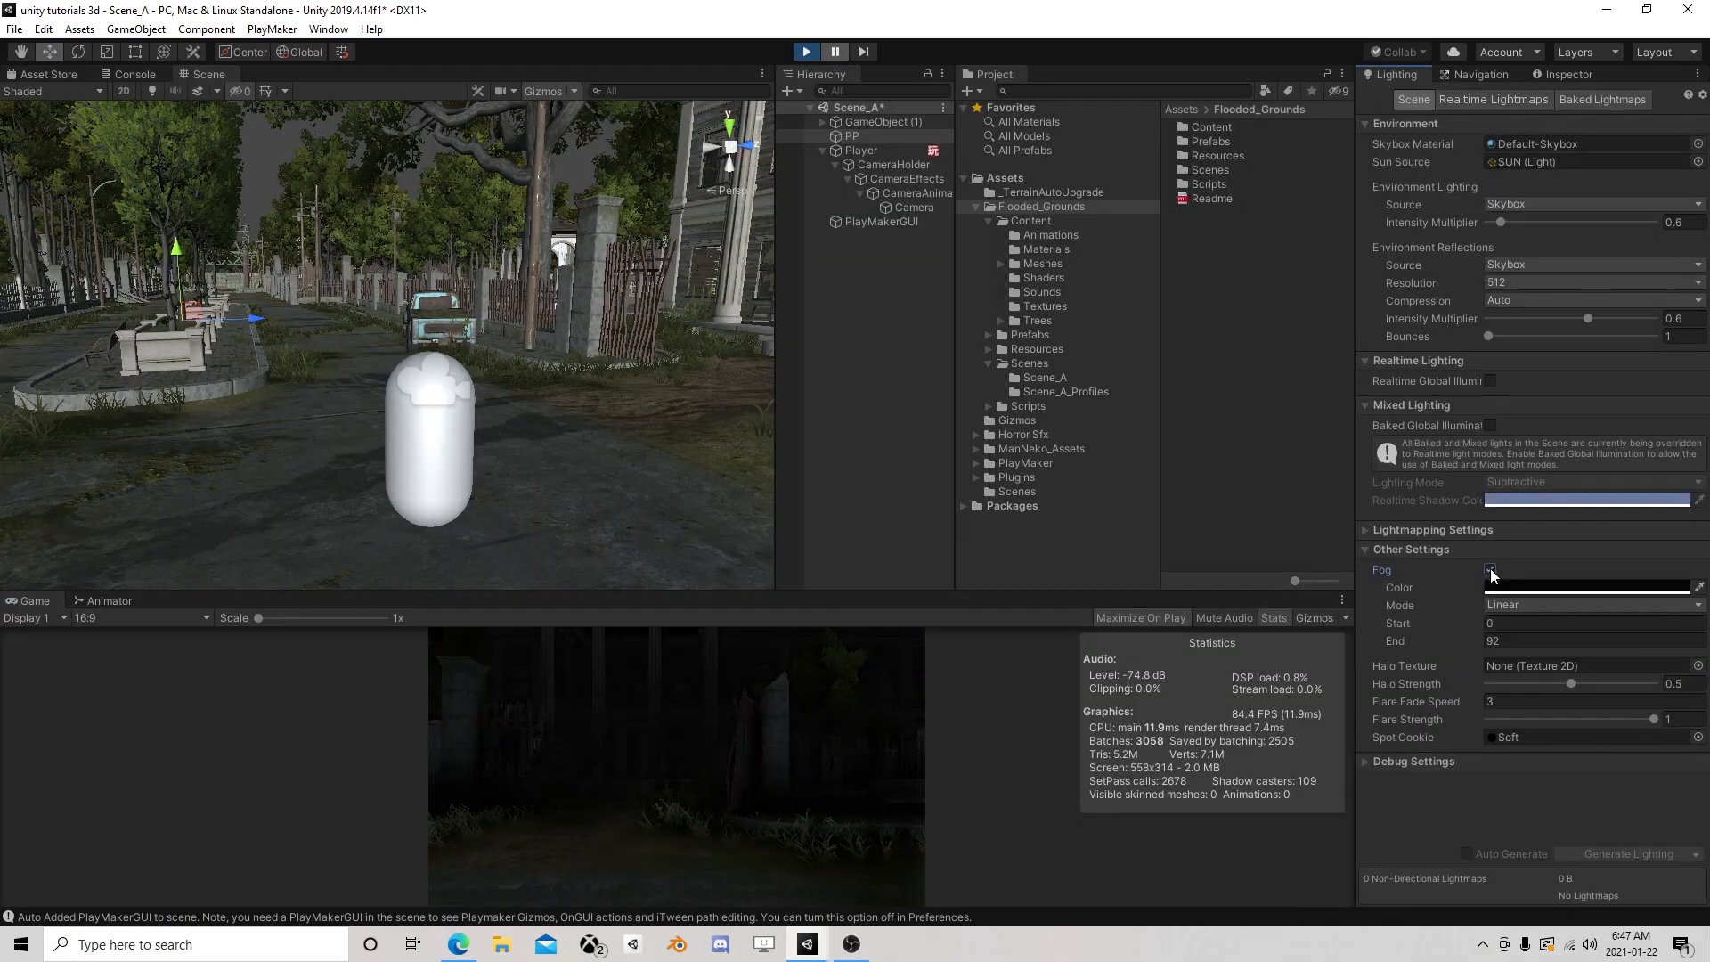
{"action": "left_click", "coordinate": [1368, 531]}
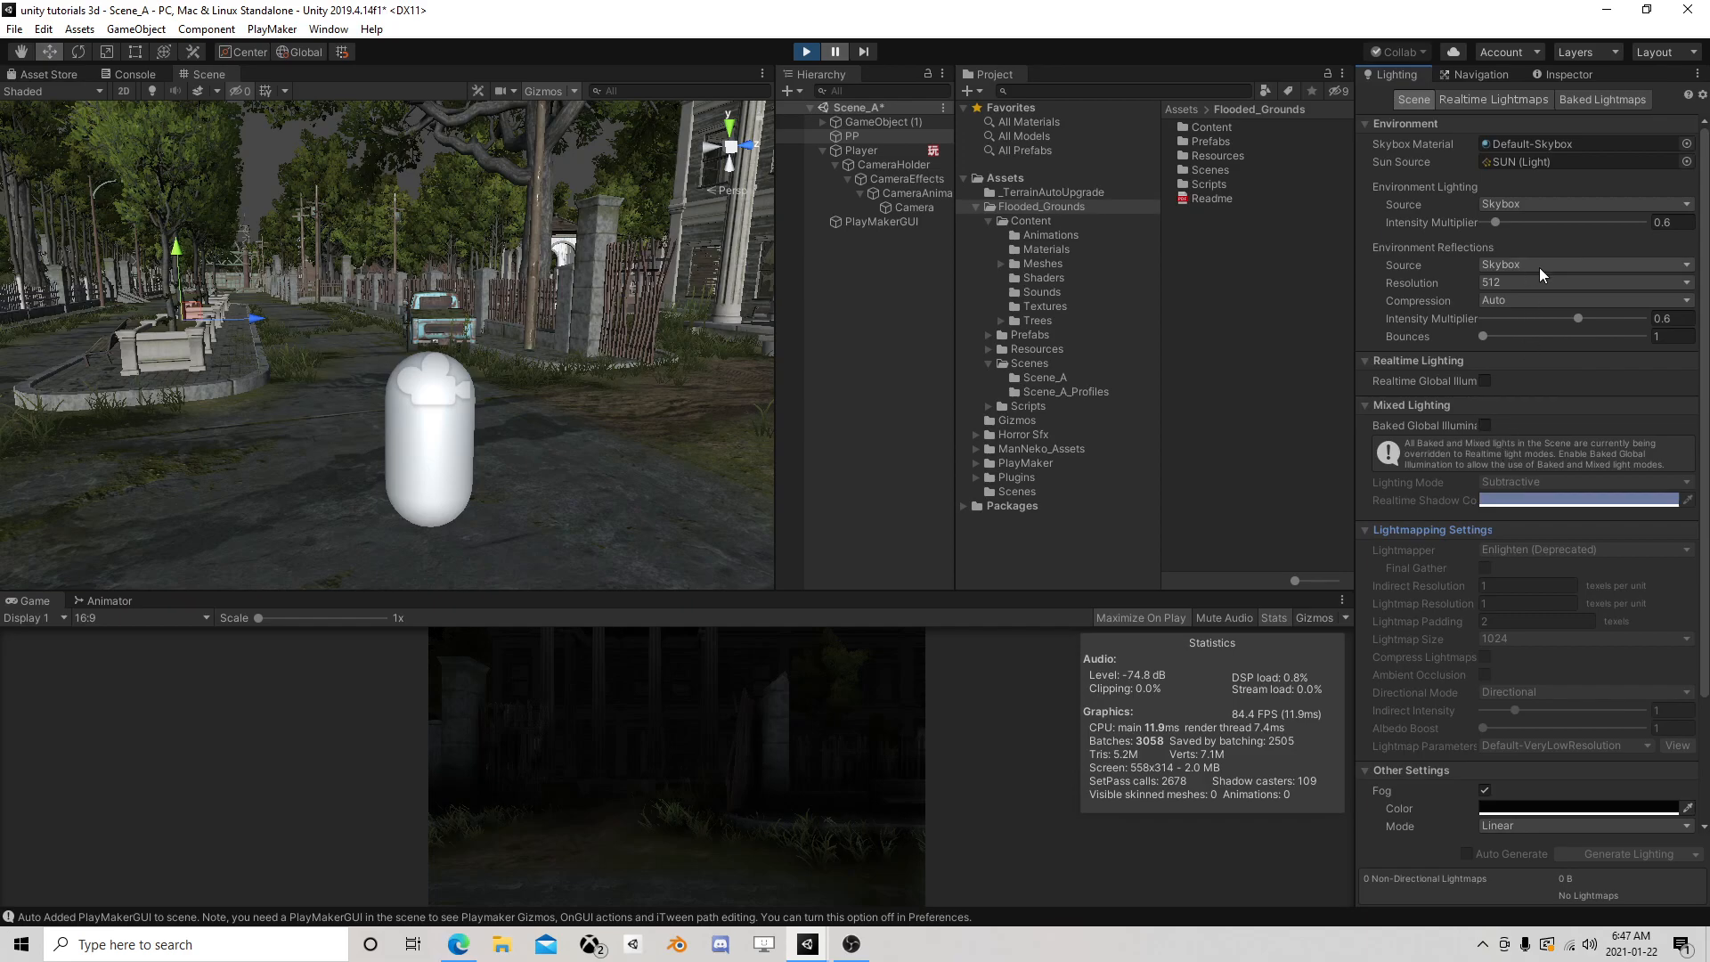
{"action": "left_click", "coordinate": [807, 53]}
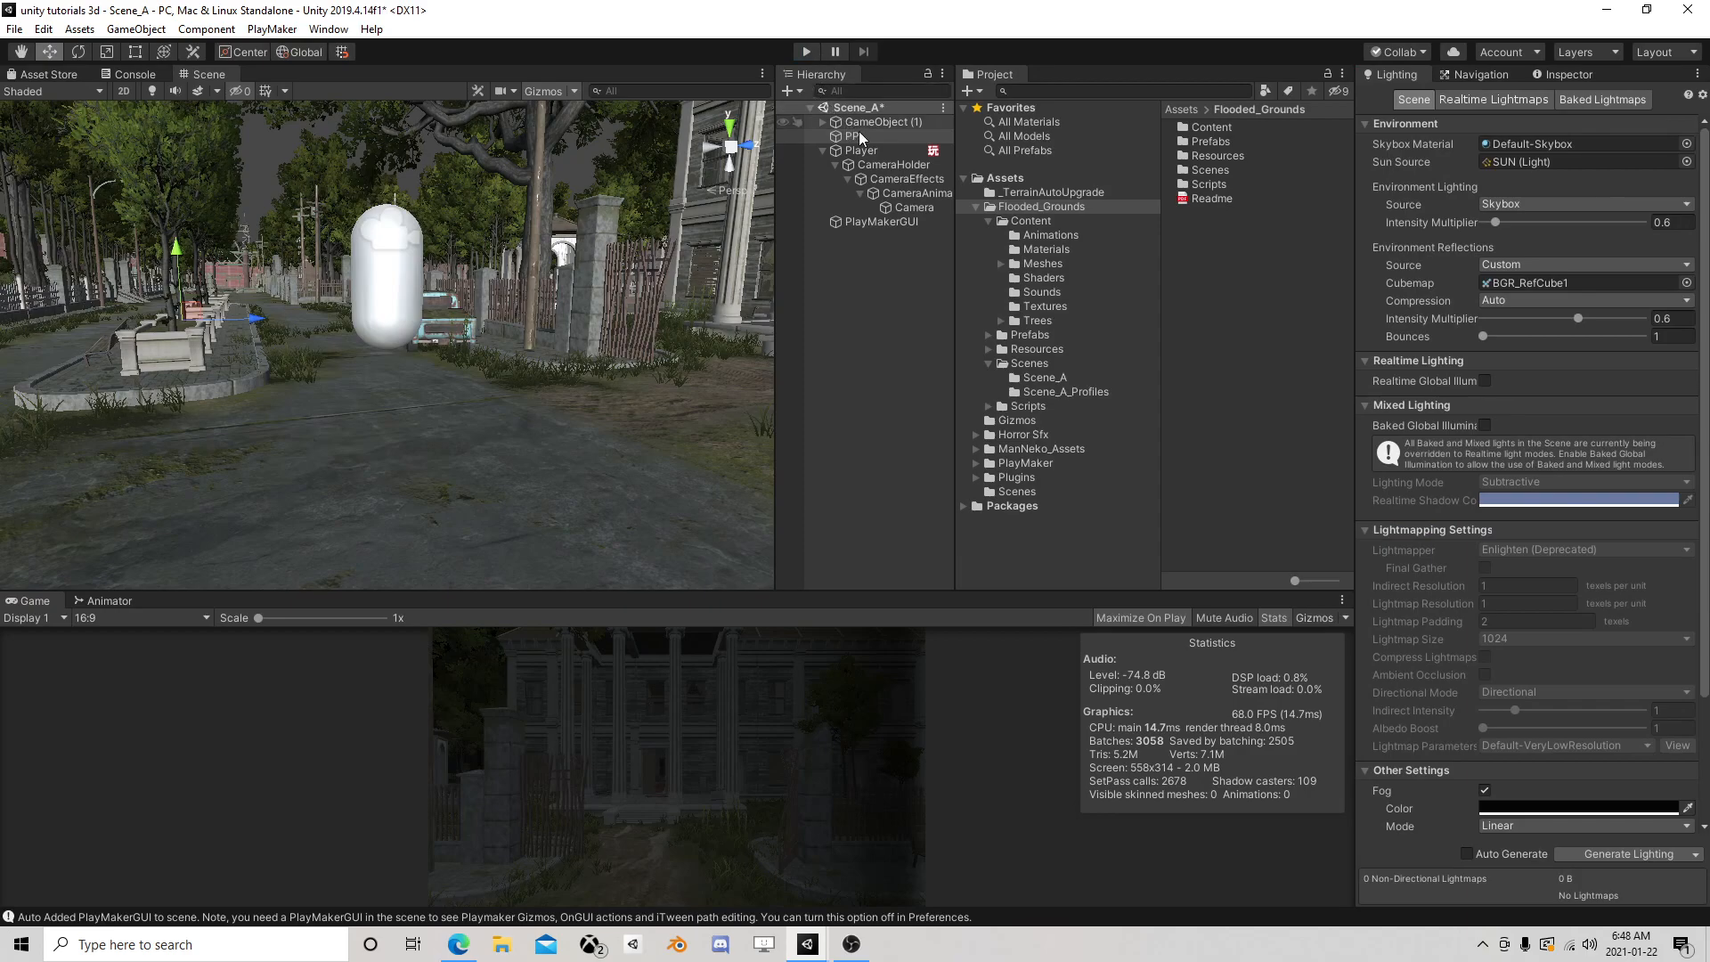
Add a PlayMakerFSM component to the Player's CameraHolder and name the FSM Look
{"action": "left_click", "coordinate": [860, 151]}
{"action": "left_click", "coordinate": [886, 164]}
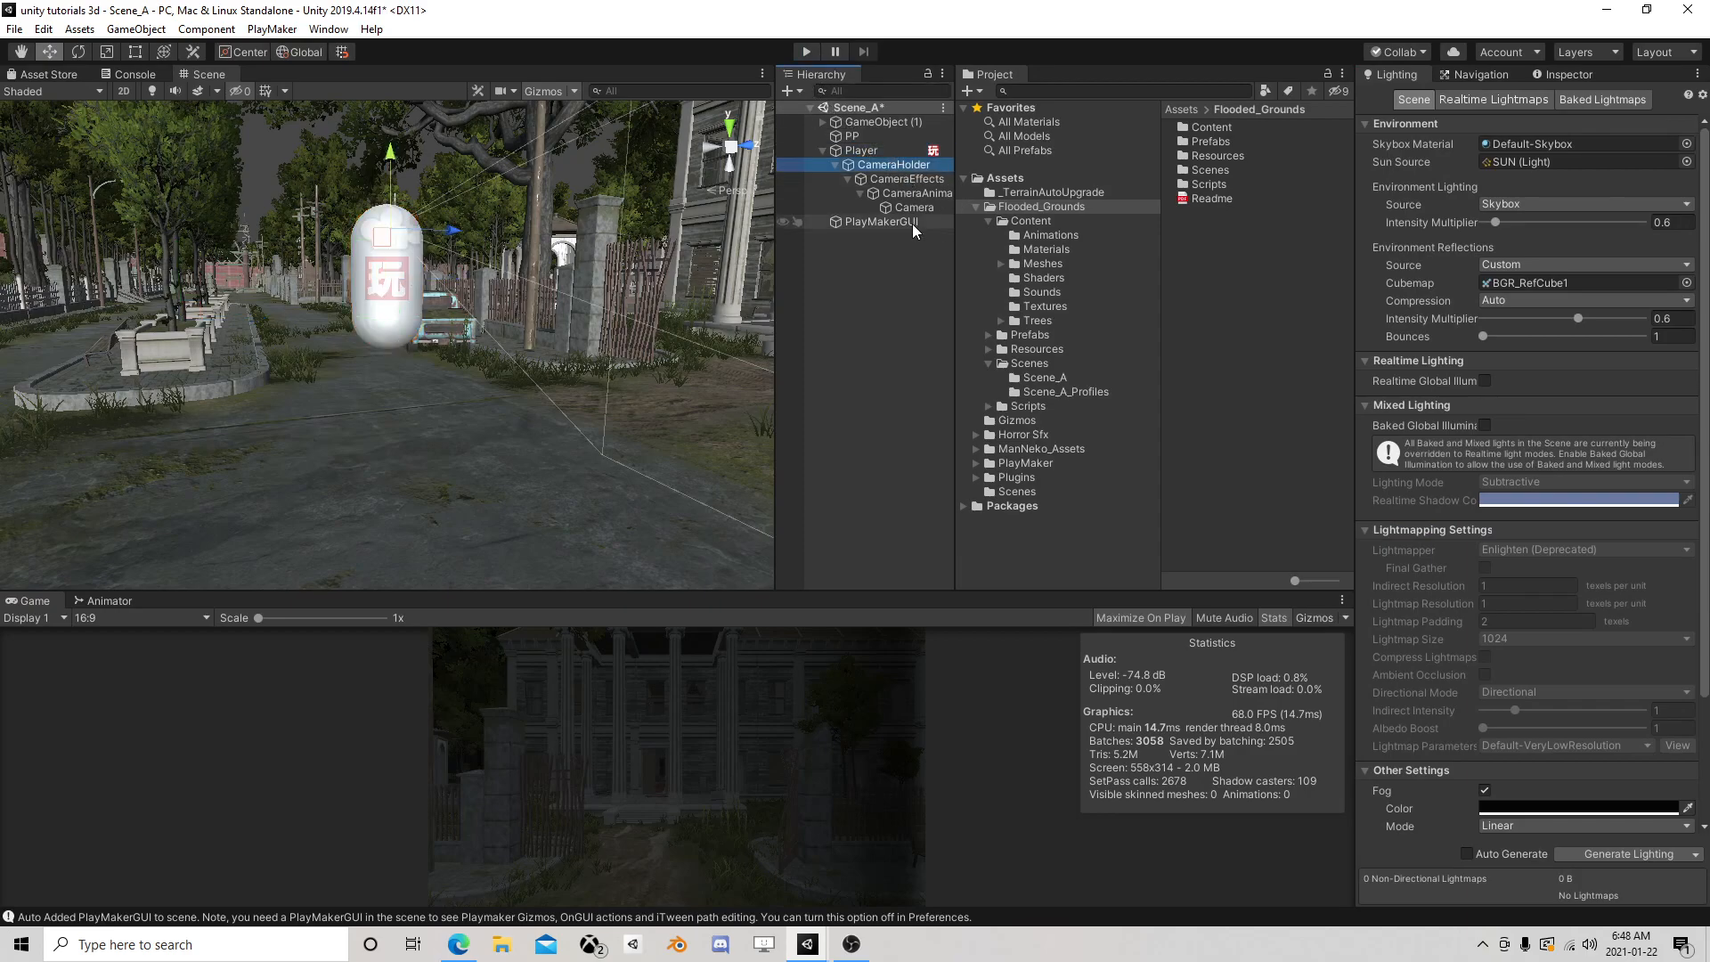
{"action": "left_click", "coordinate": [835, 165]}
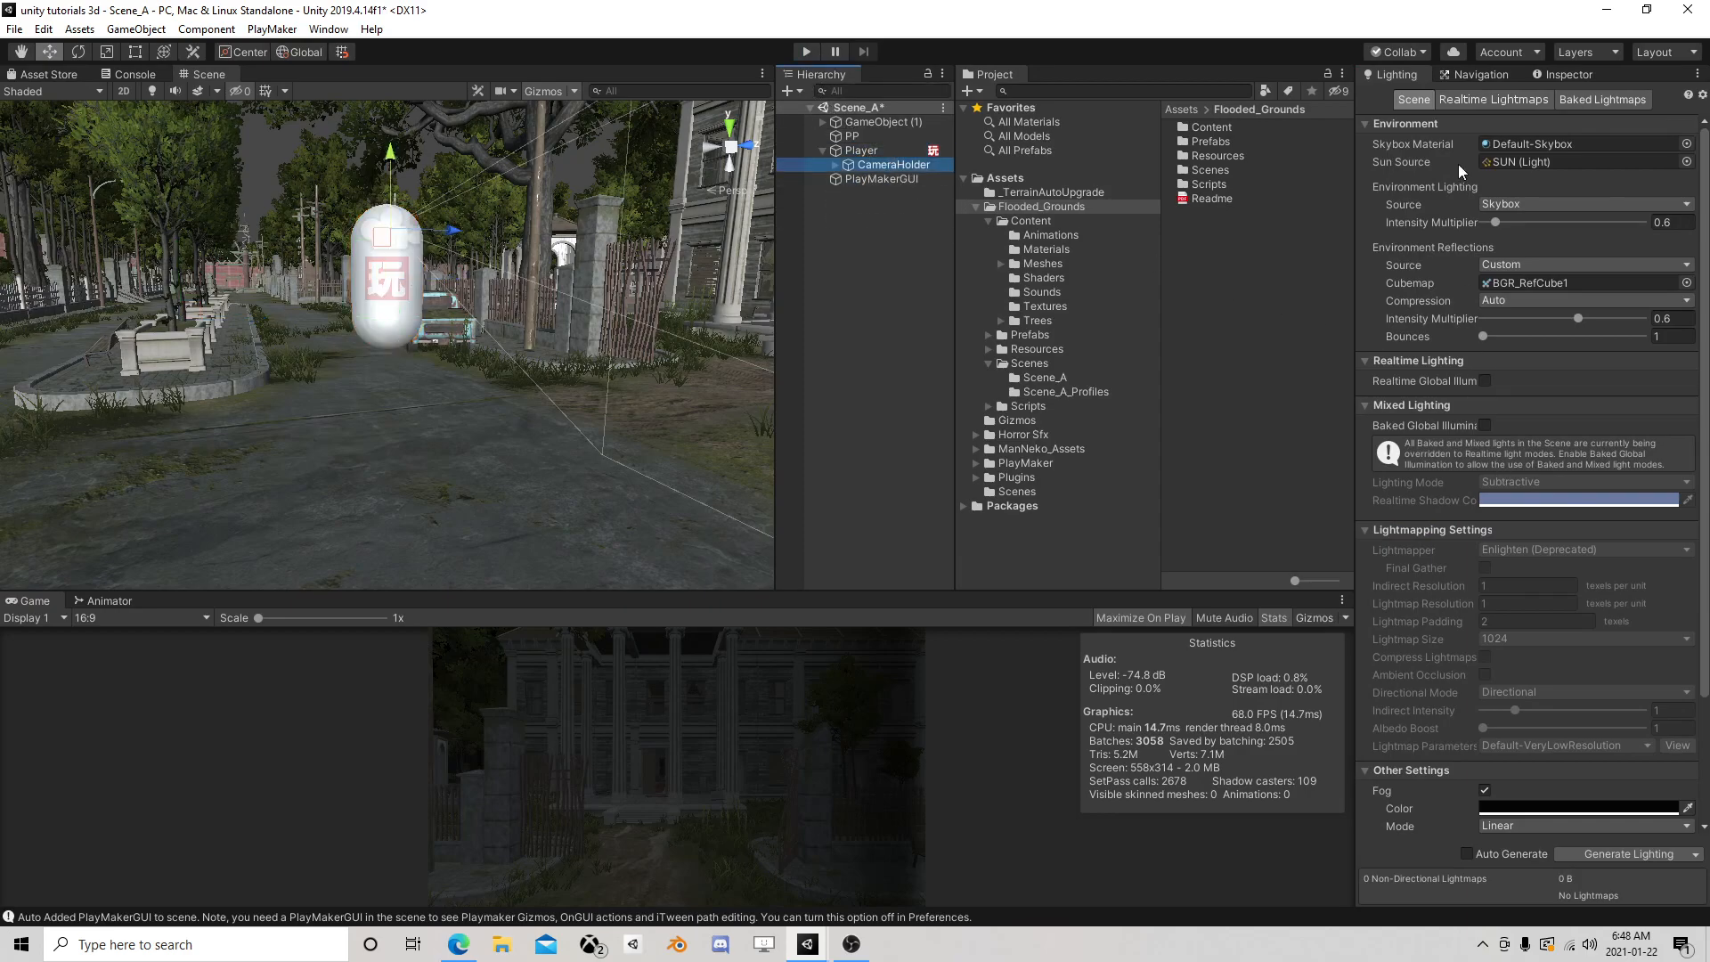
{"action": "left_click", "coordinate": [1554, 75]}
{"action": "left_click", "coordinate": [1563, 239]}
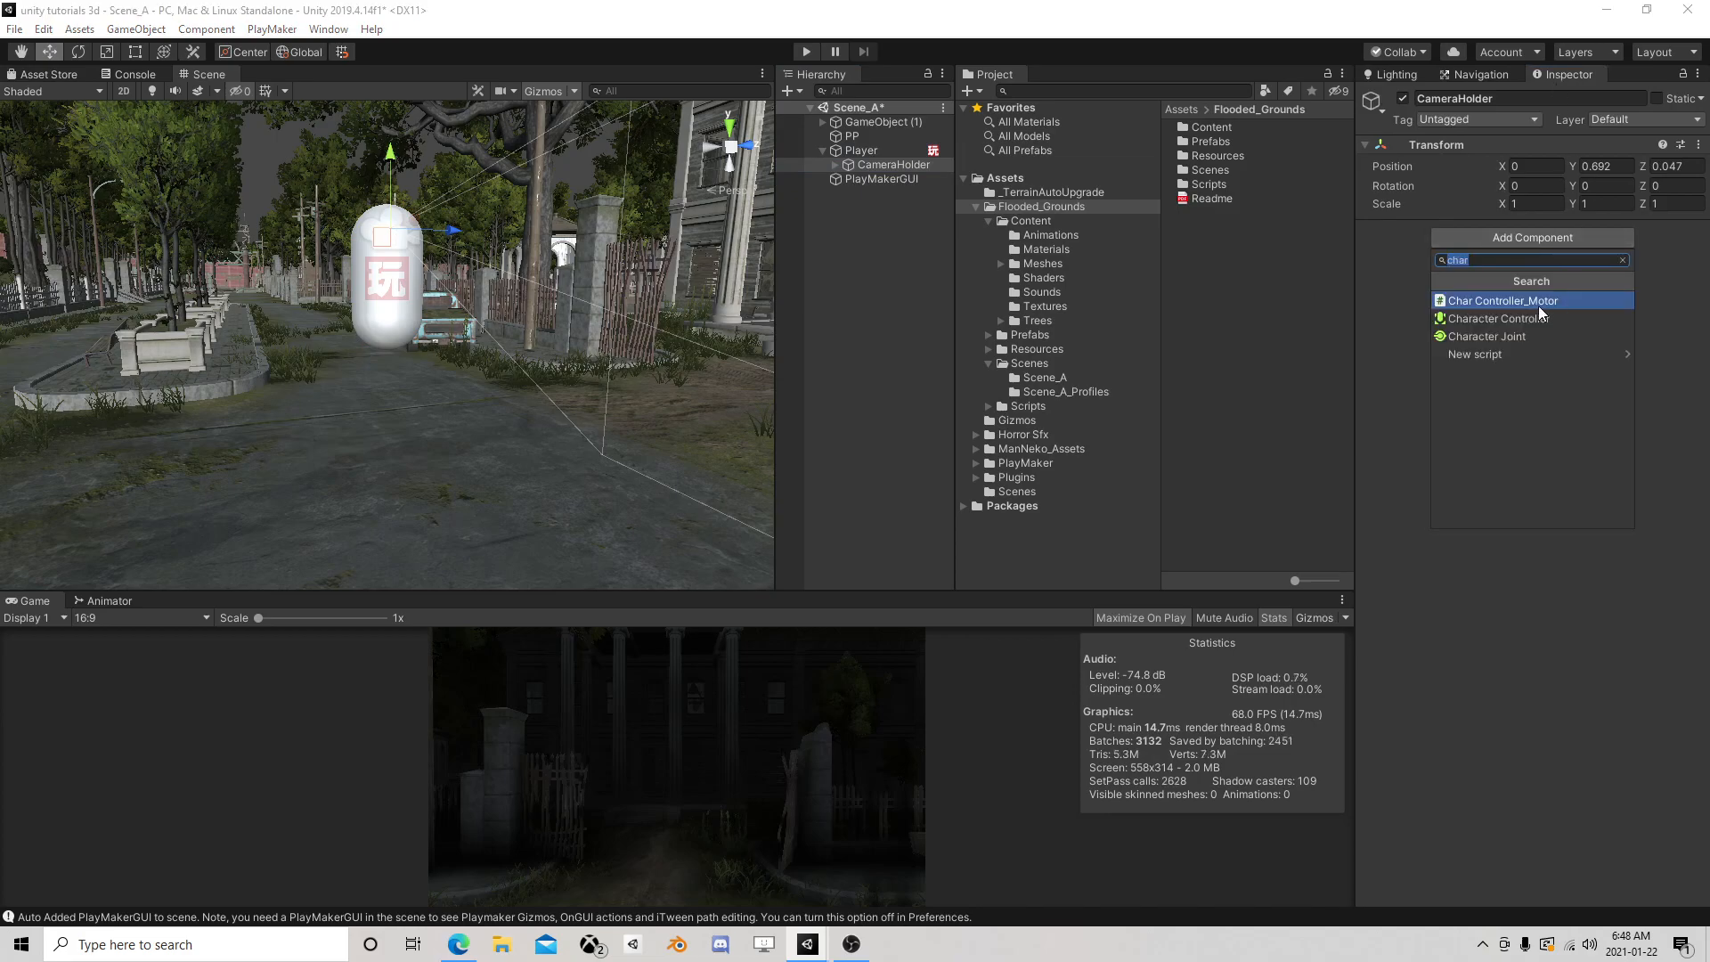
{"action": "type", "text": "fsm"}
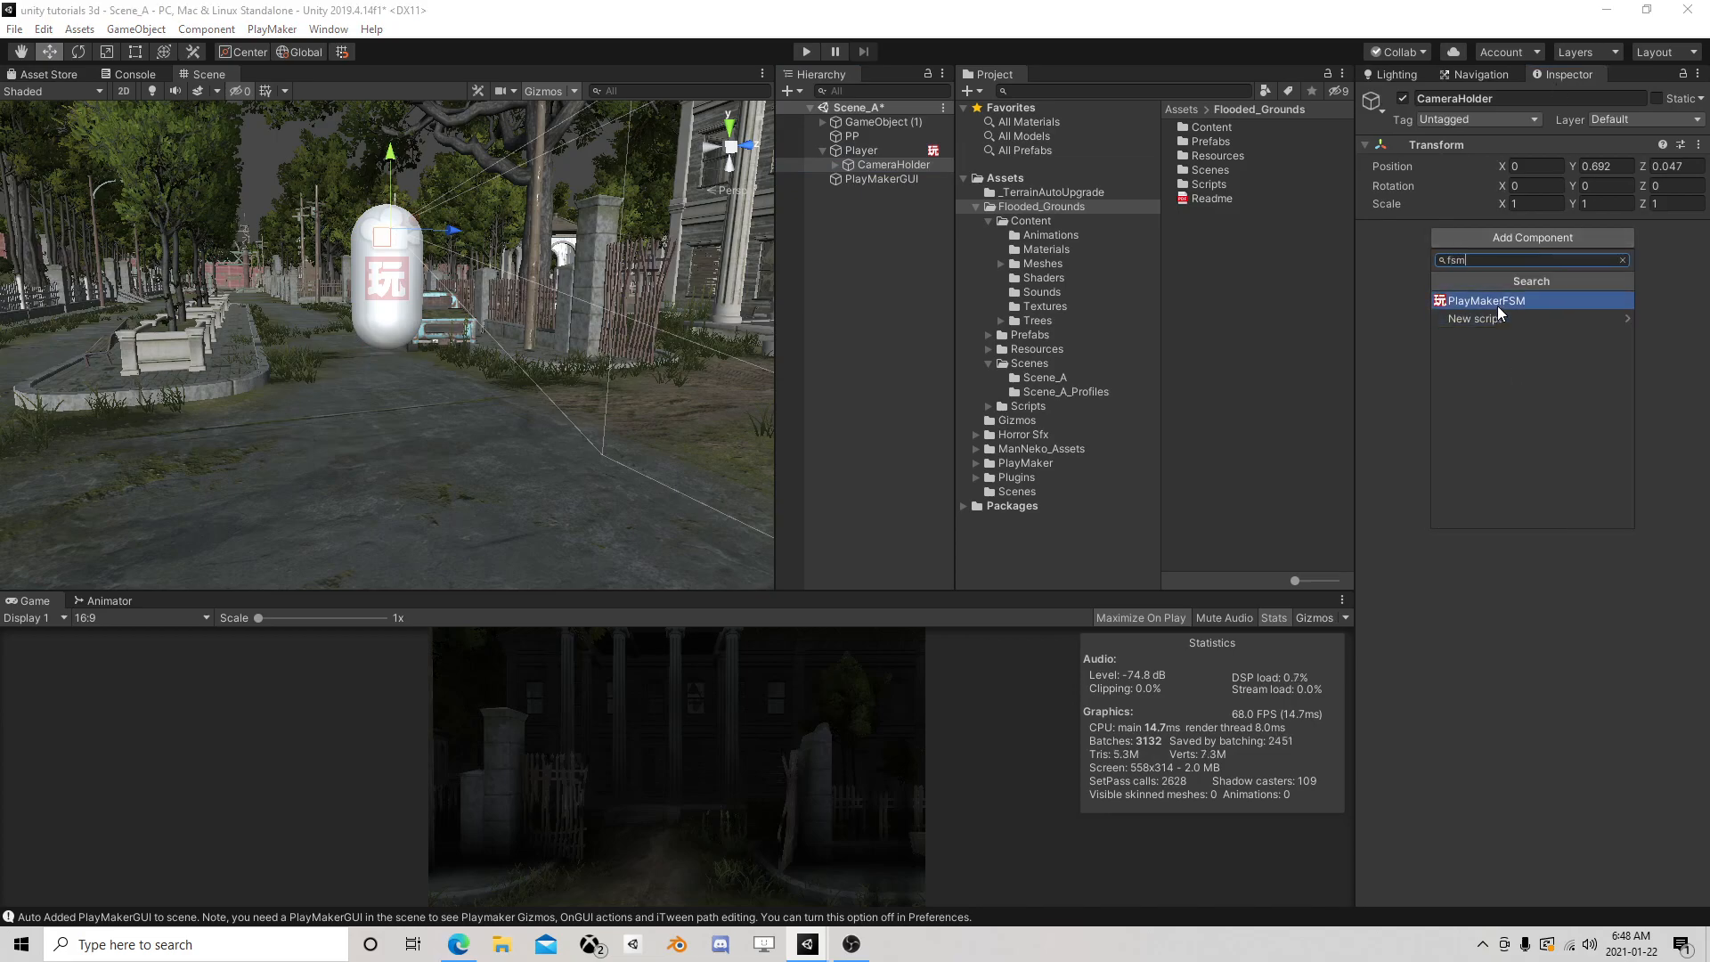
{"action": "left_click", "coordinate": [1499, 303]}
{"action": "left_click", "coordinate": [1566, 250]}
{"action": "type", "text": "Look"}
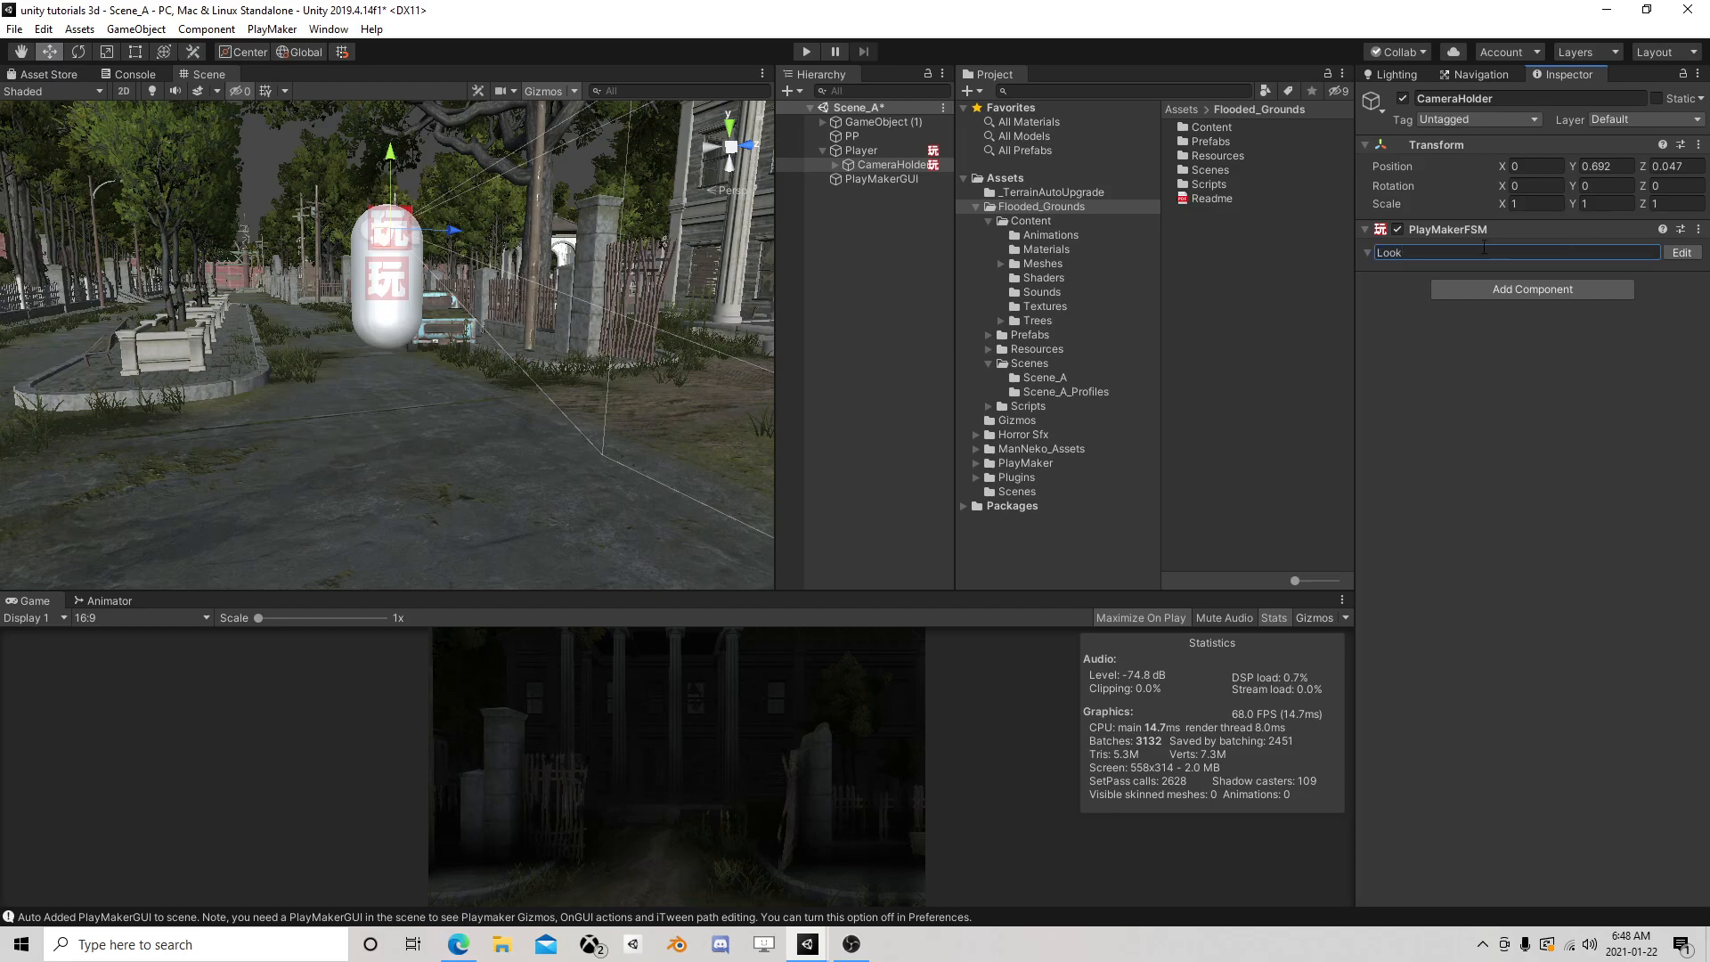
Add a Set Mouse Cursor action to State 1 of the Look FSM and enable Hide Cursor
{"action": "left_click", "coordinate": [1690, 256]}
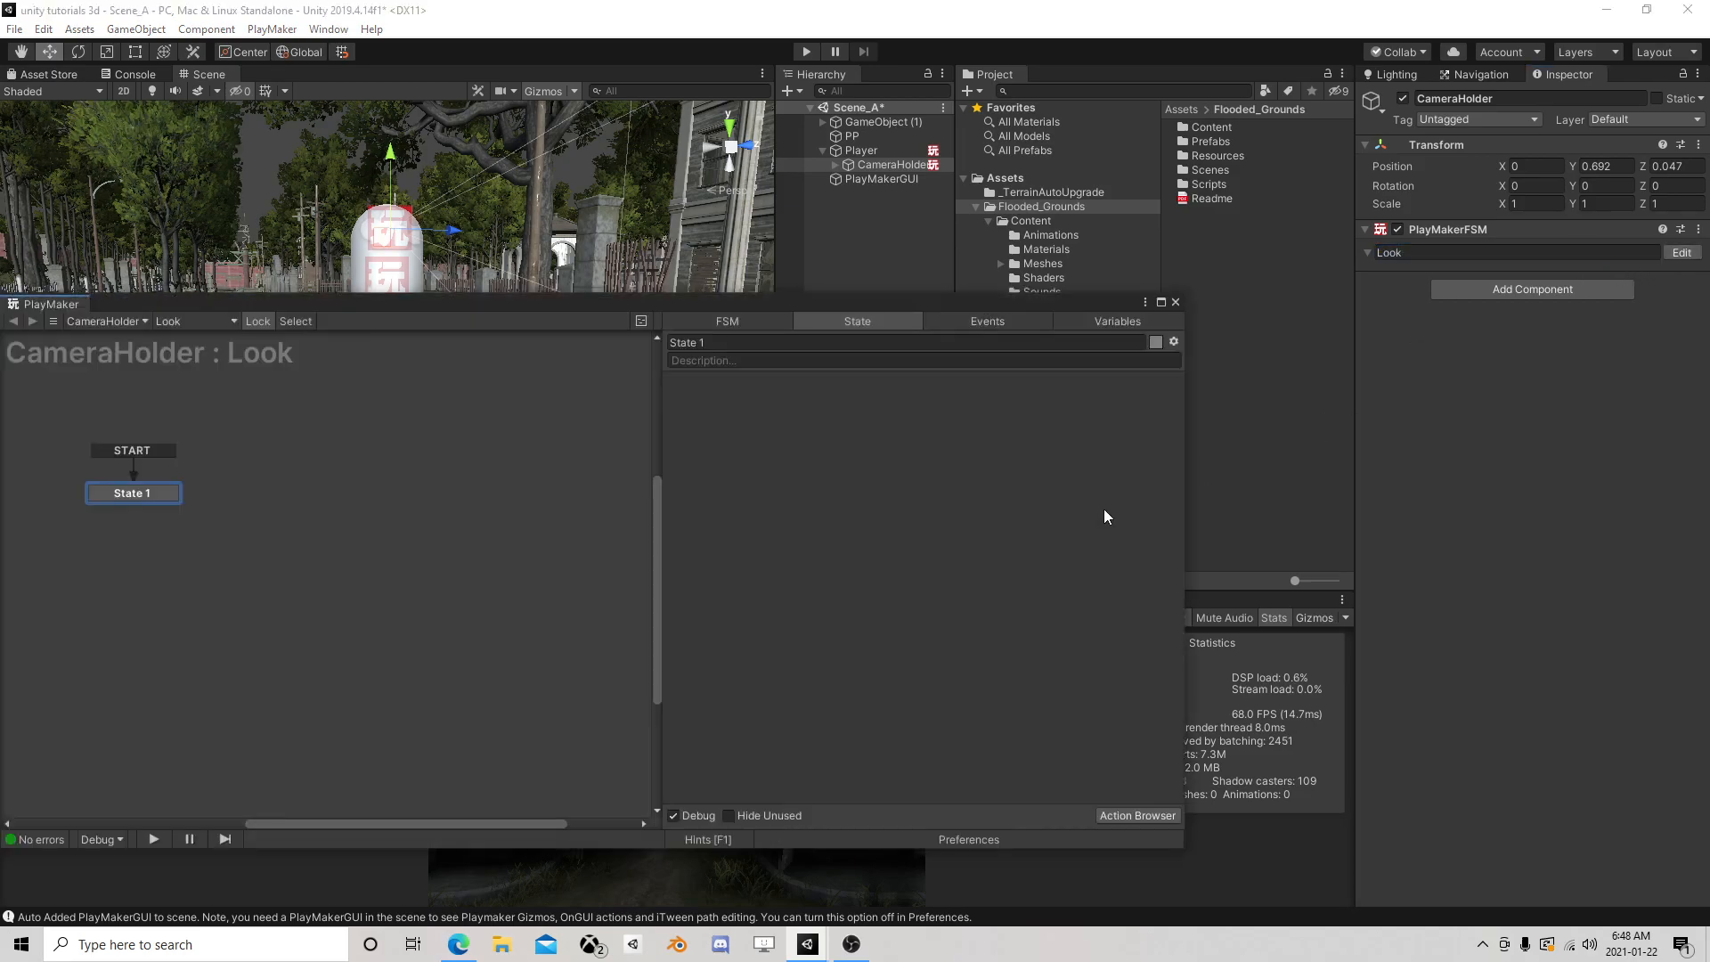
{"action": "left_click", "coordinate": [1141, 814]}
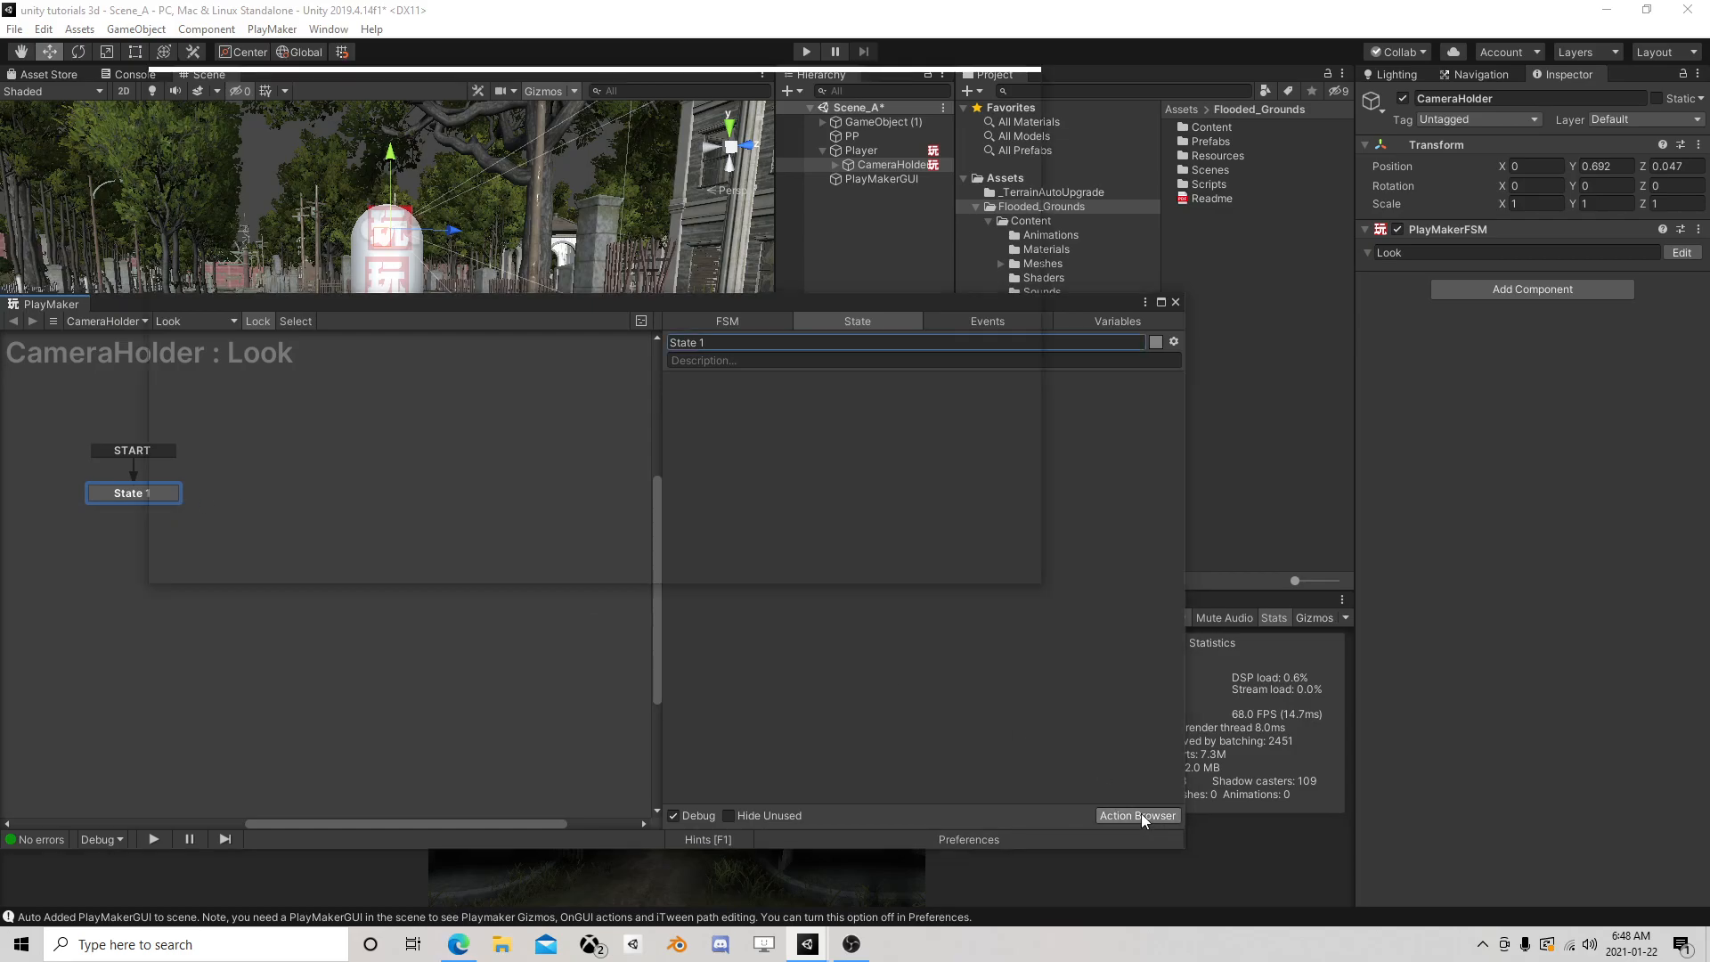
{"action": "type", "text": "cur"}
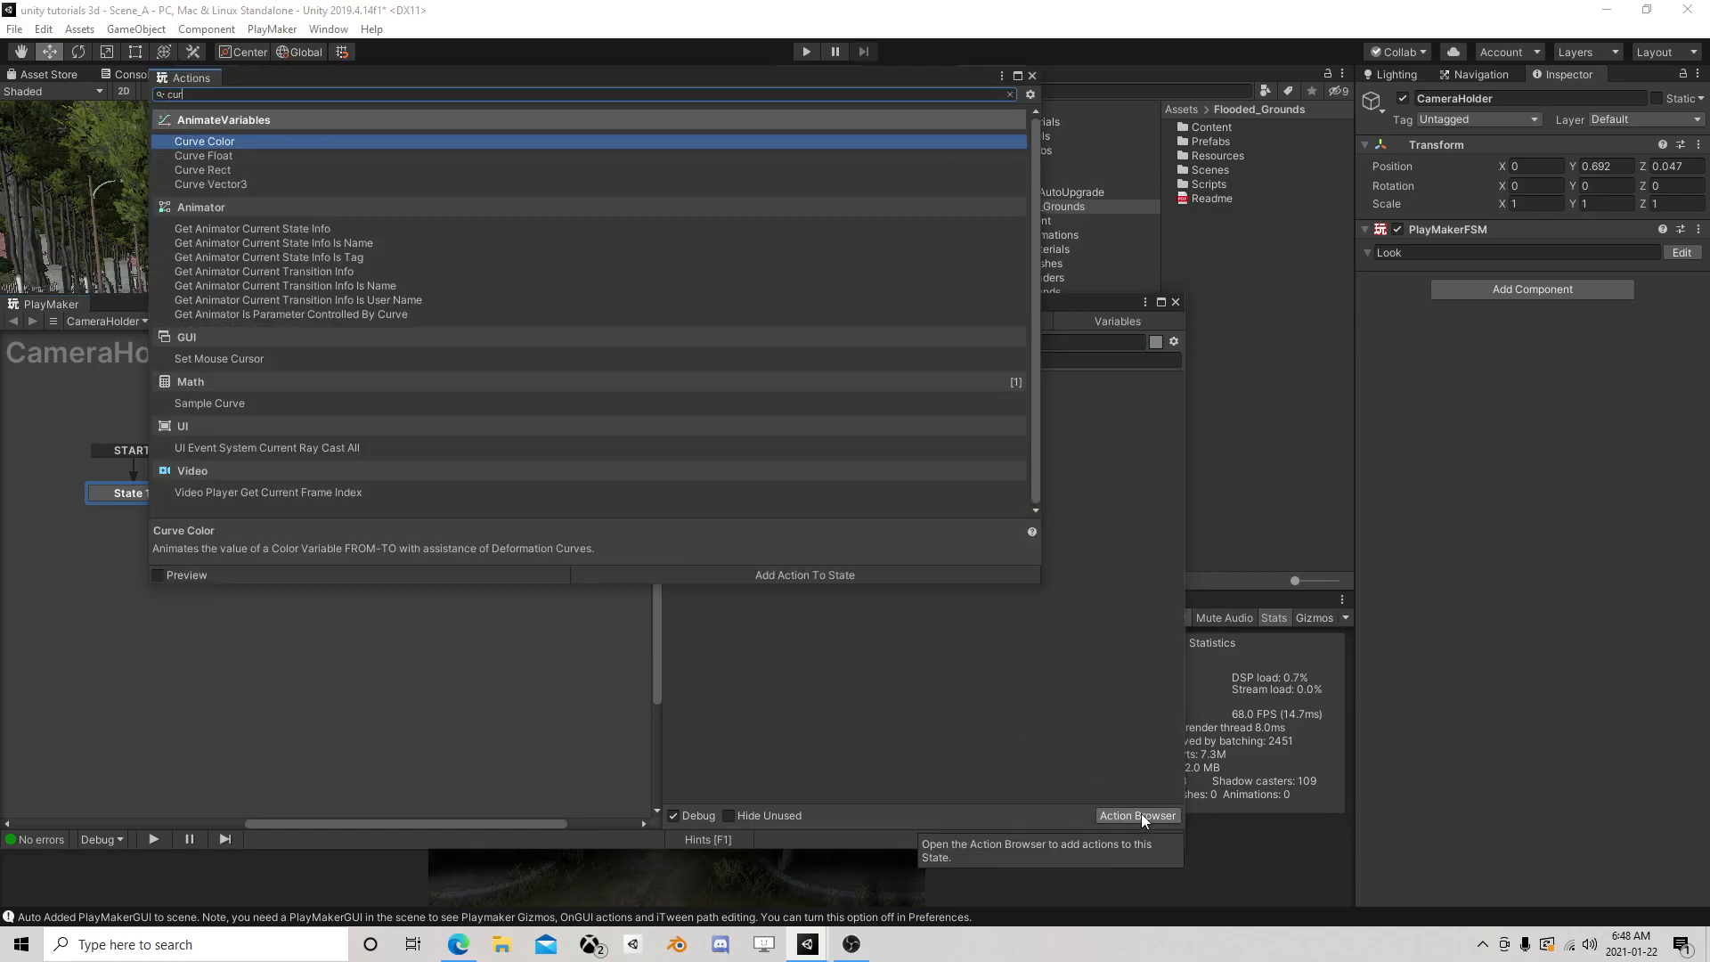
{"action": "double_click", "coordinate": [268, 358]}
{"action": "left_click", "coordinate": [1031, 78]}
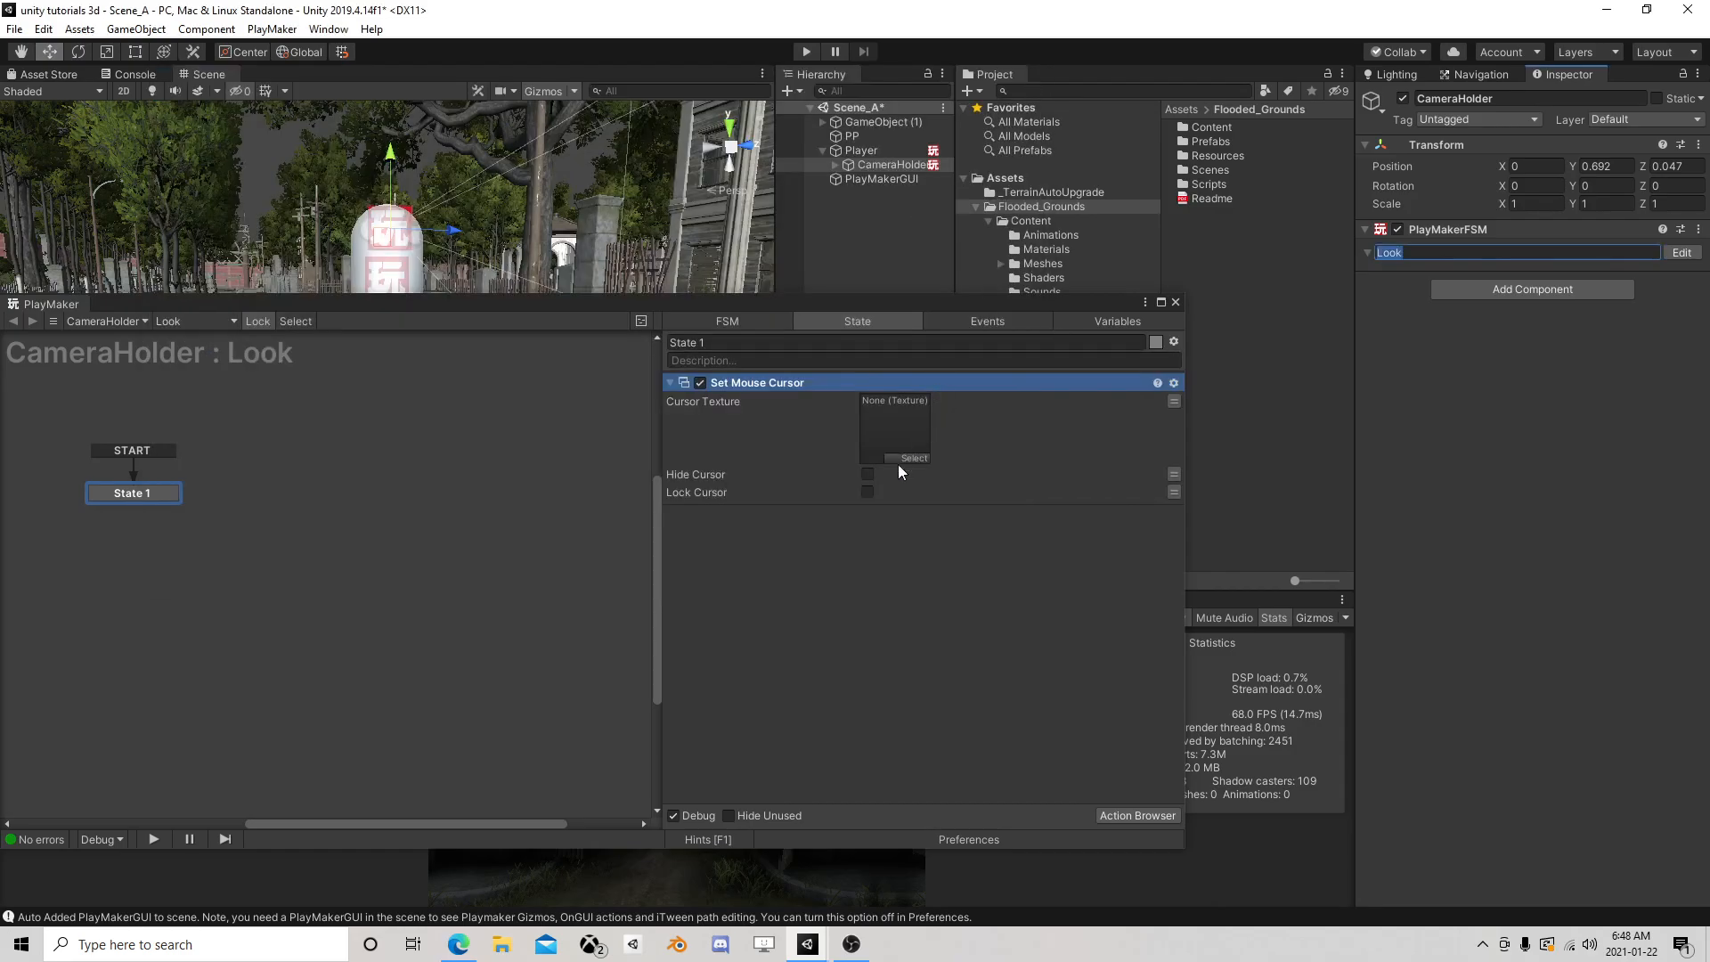
{"action": "left_click", "coordinate": [866, 475]}
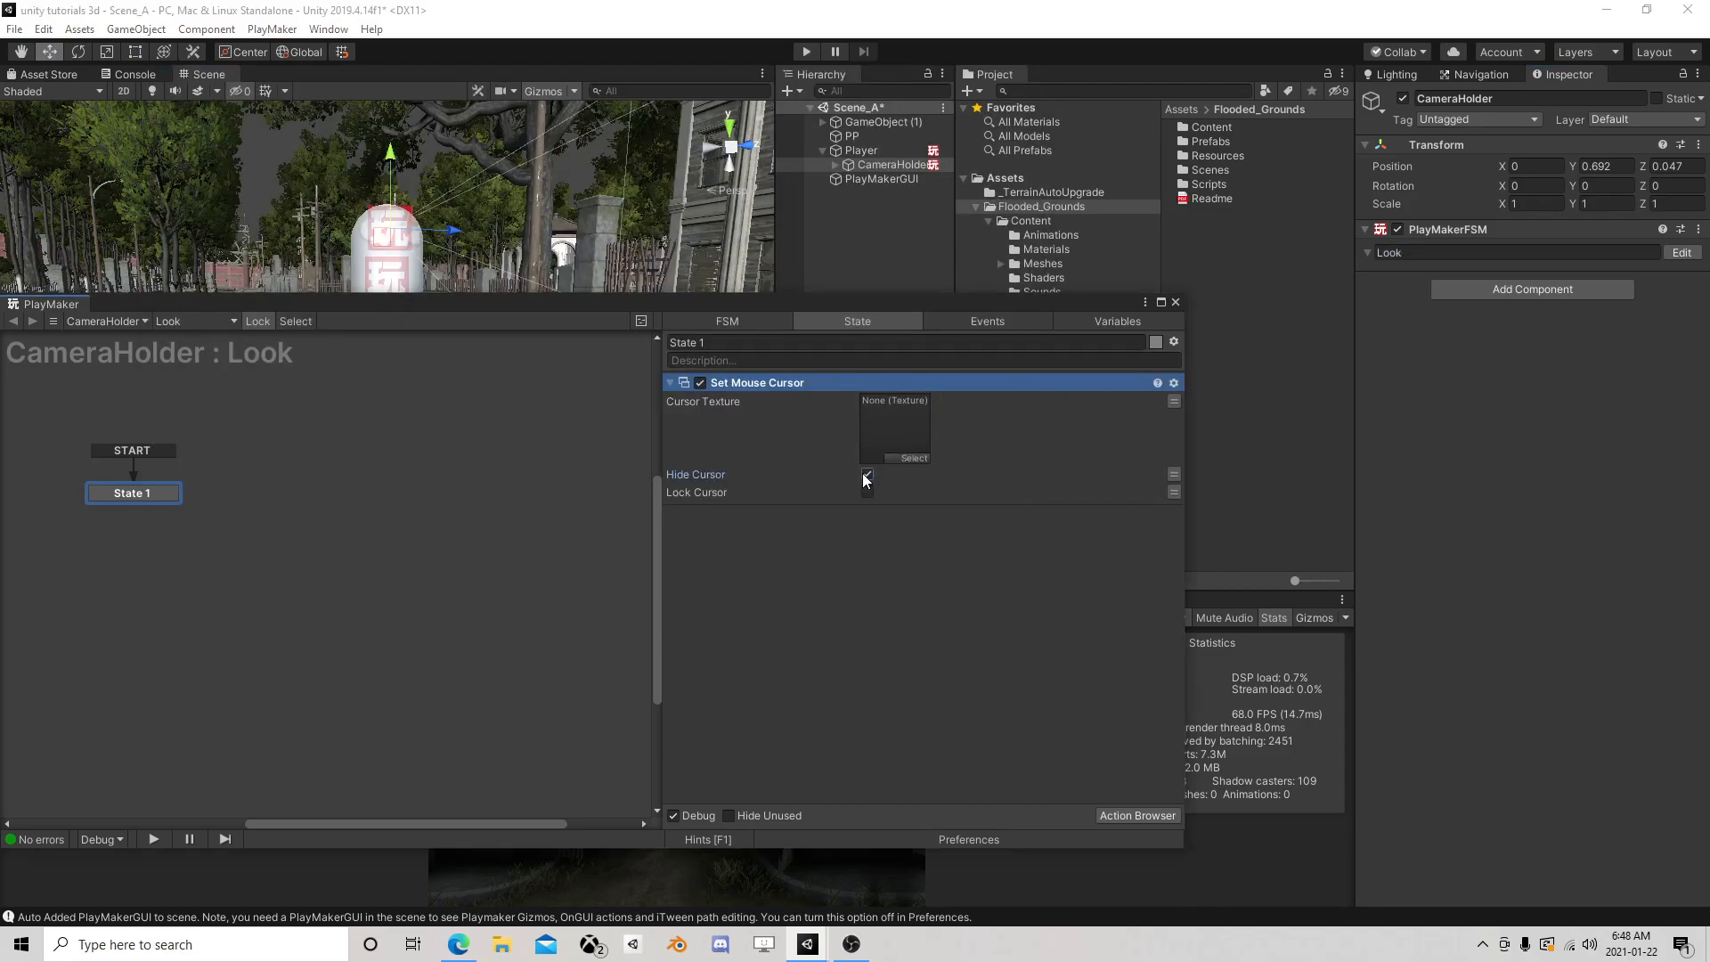
Give State 1 a FINISHED transition, add State 2 beside it, and connect the transition to State 2
{"action": "right_click", "coordinate": [121, 509]}
{"action": "mouse_move", "coordinate": [191, 504]}
{"action": "left_click", "coordinate": [393, 504]}
{"action": "right_click", "coordinate": [260, 499]}
{"action": "left_click", "coordinate": [285, 510]}
{"action": "left_click_drag", "start_coordinate": [134, 508], "coordinate": [305, 505]}
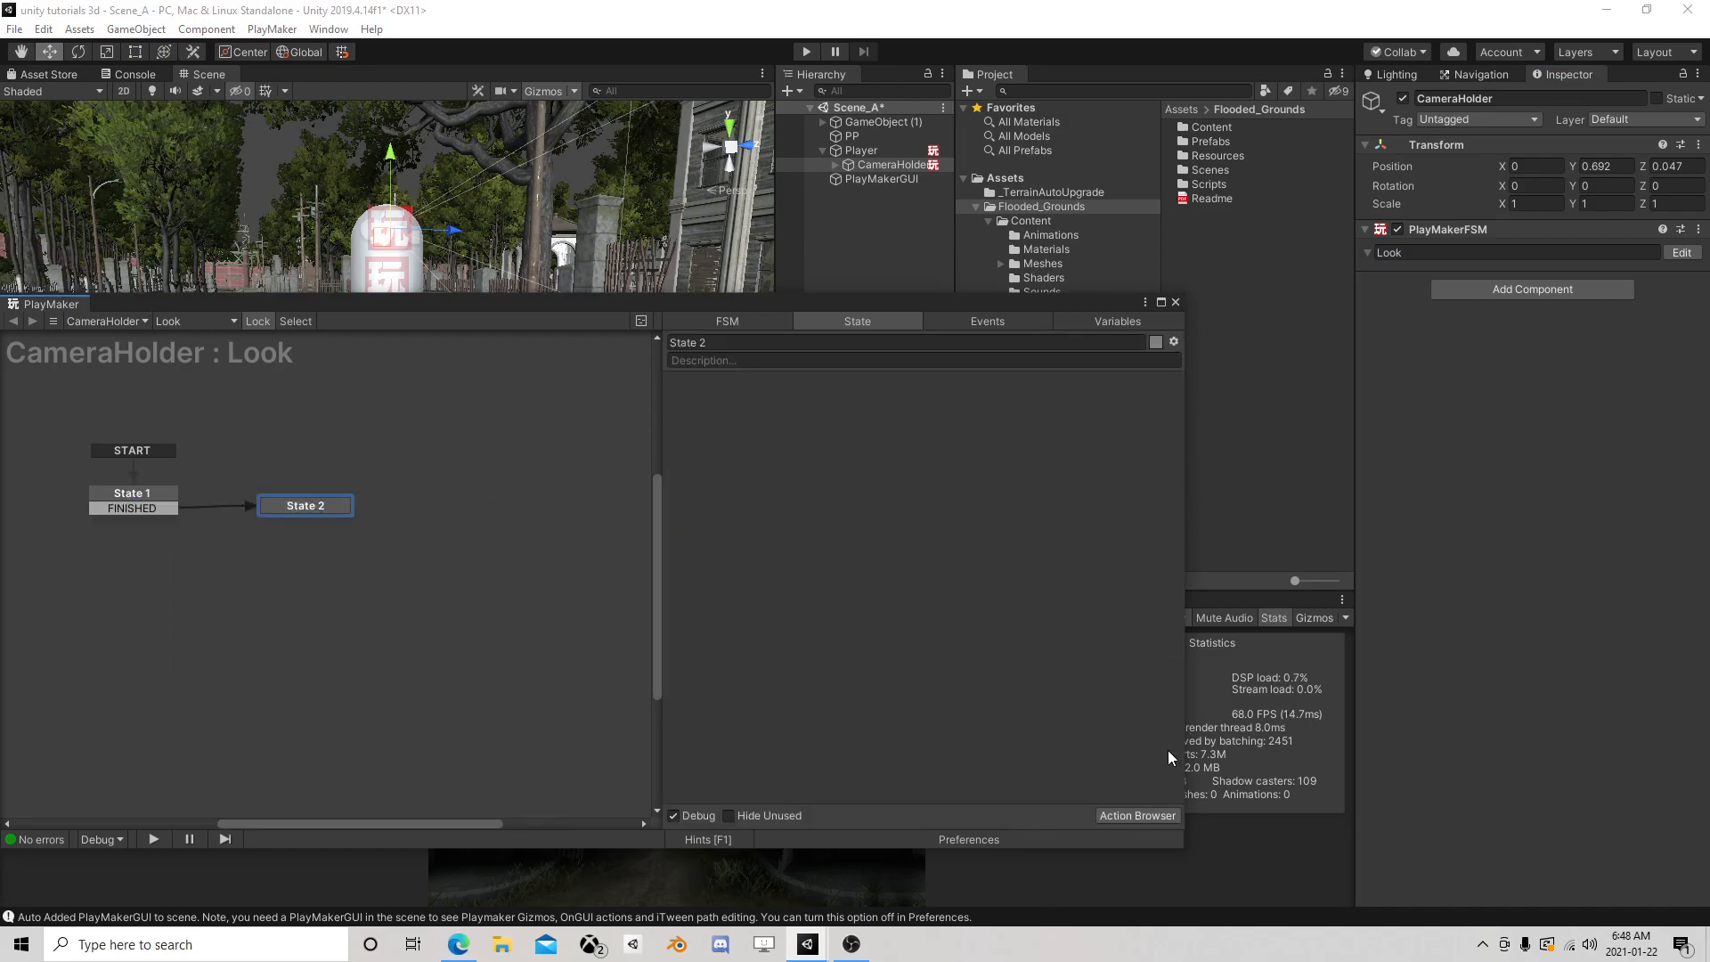
Add a Mouse Look action to State 2 of the Look FSM
{"action": "left_click", "coordinate": [1139, 815]}
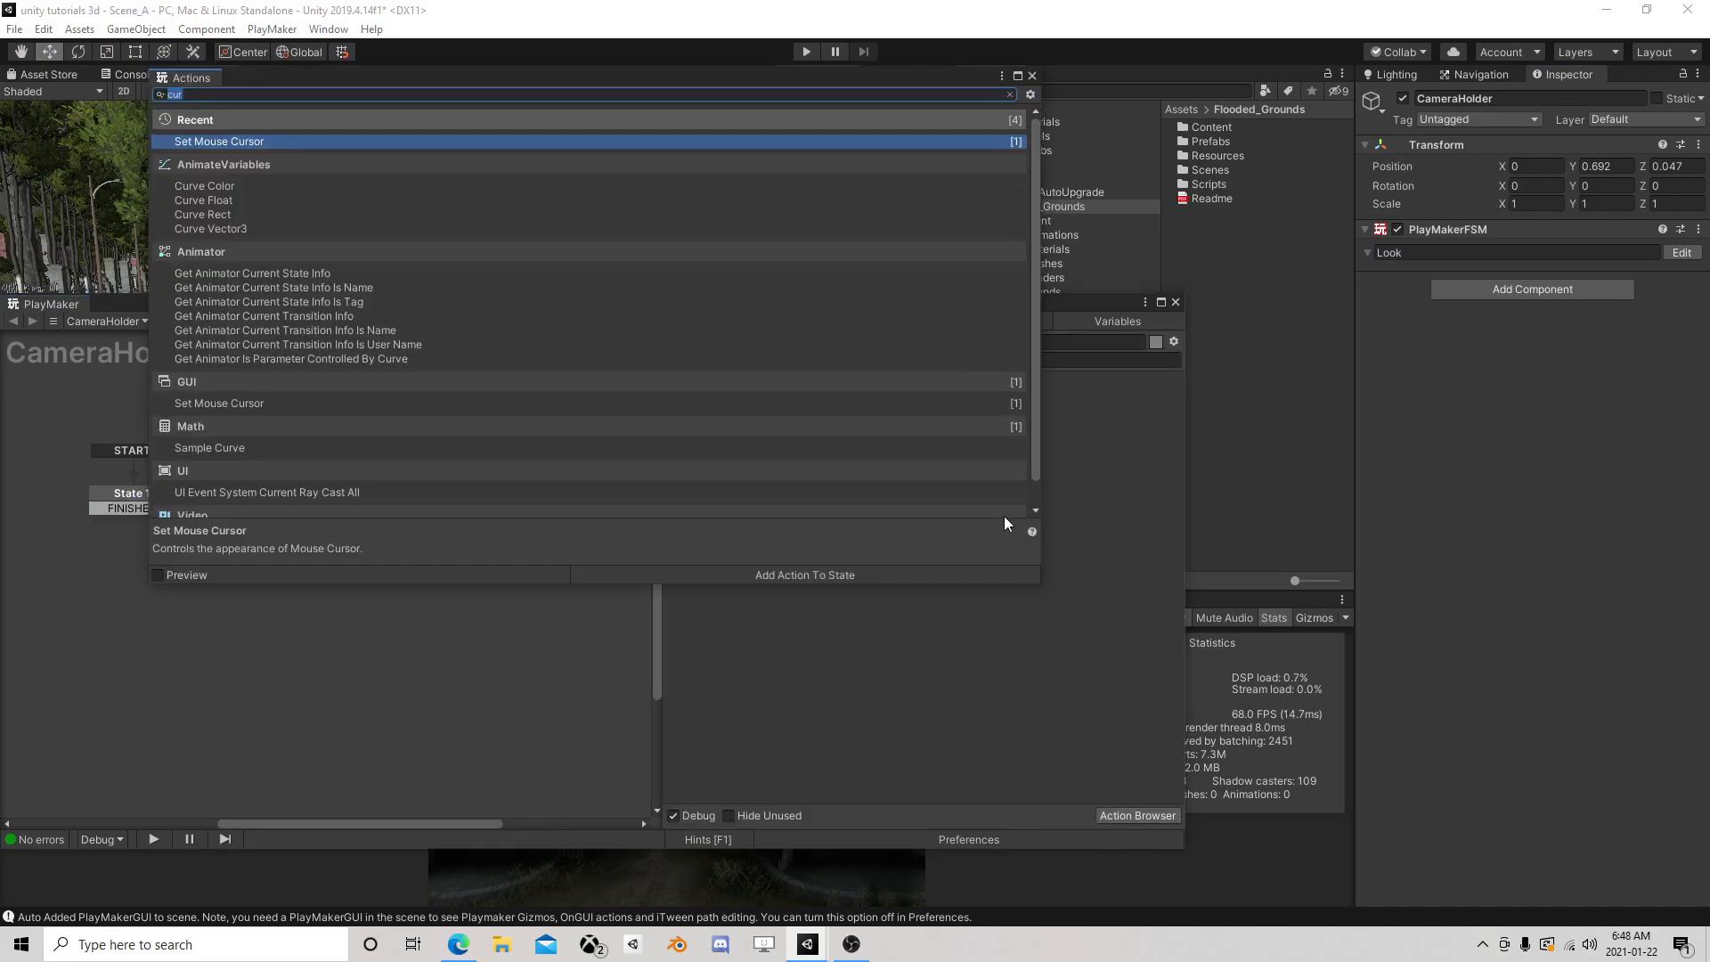
{"action": "type", "text": "mouse"}
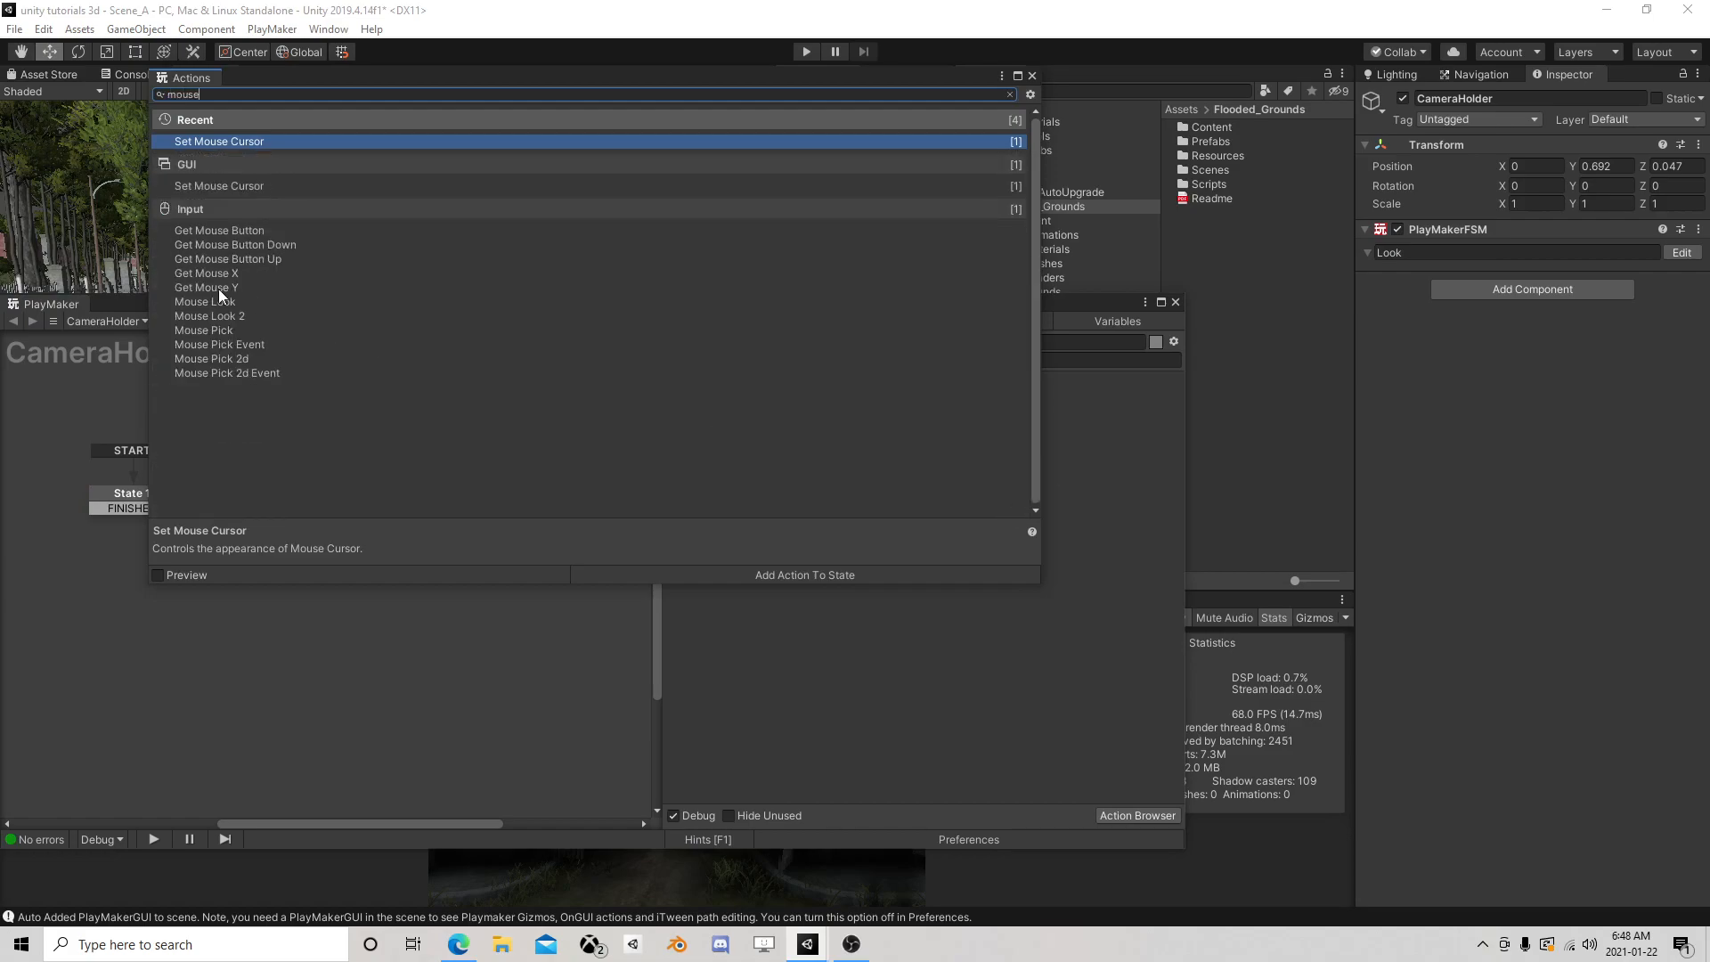
{"action": "double_click", "coordinate": [222, 305]}
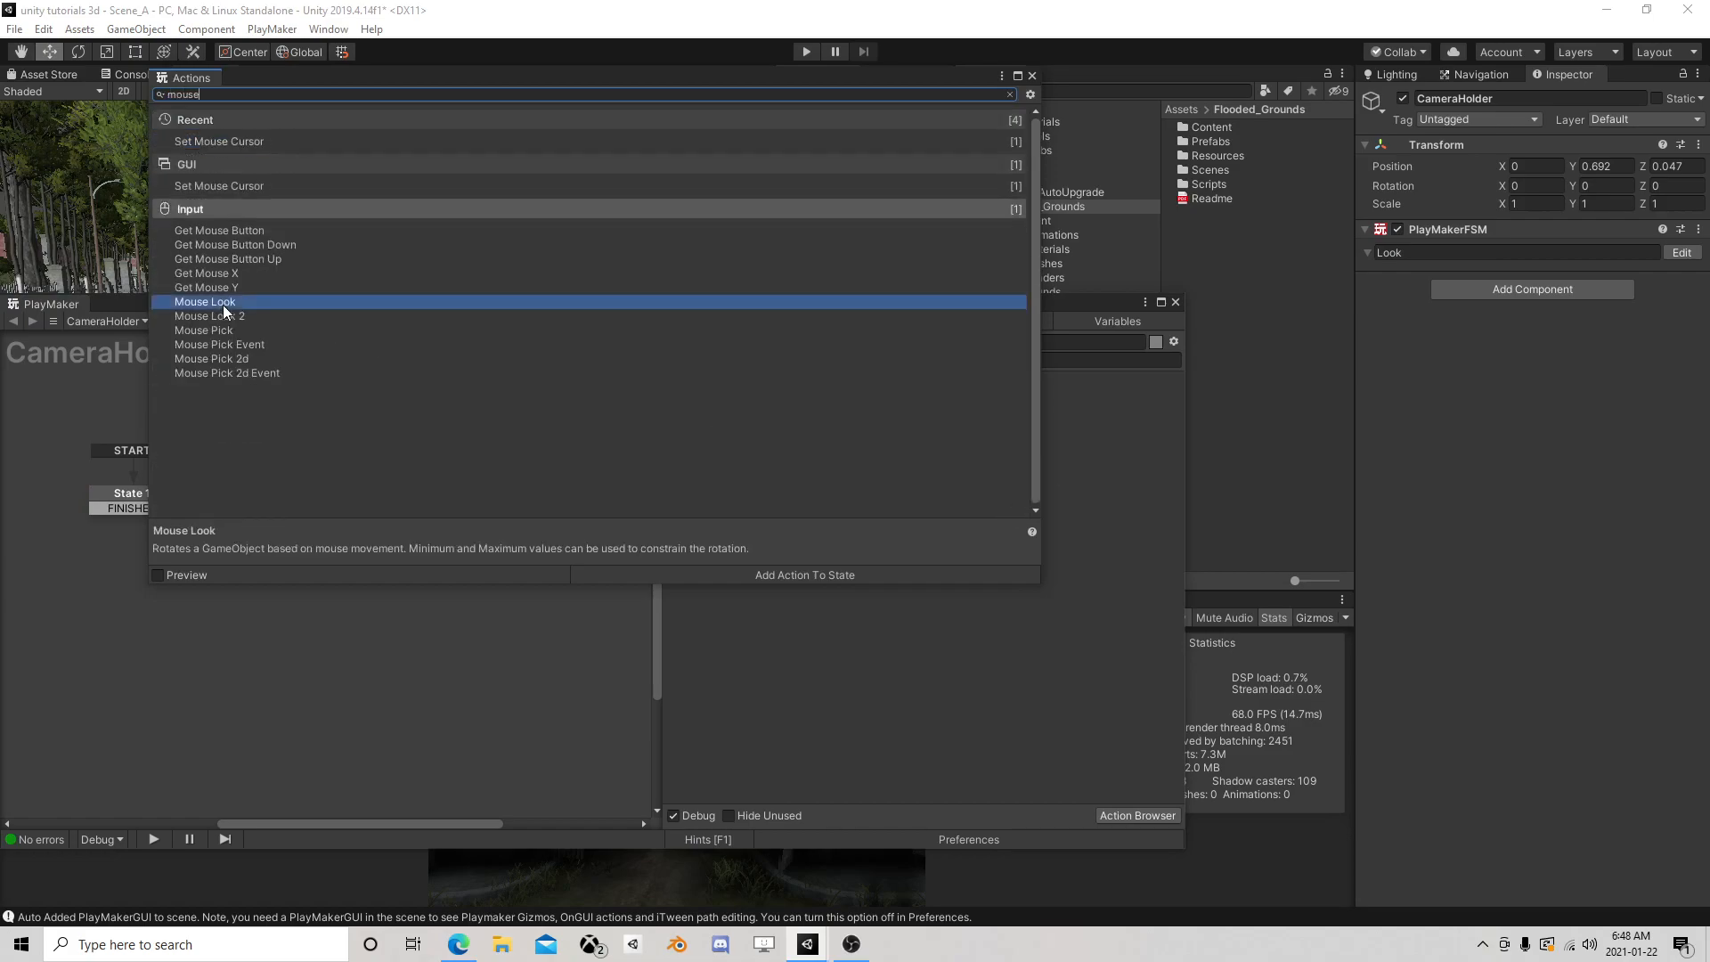
{"action": "left_click", "coordinate": [1032, 76]}
Set Mouse Look's Sensitivity X and Sensitivity Y to 2.5 and close the FSM editor
{"action": "left_click", "coordinate": [893, 435]}
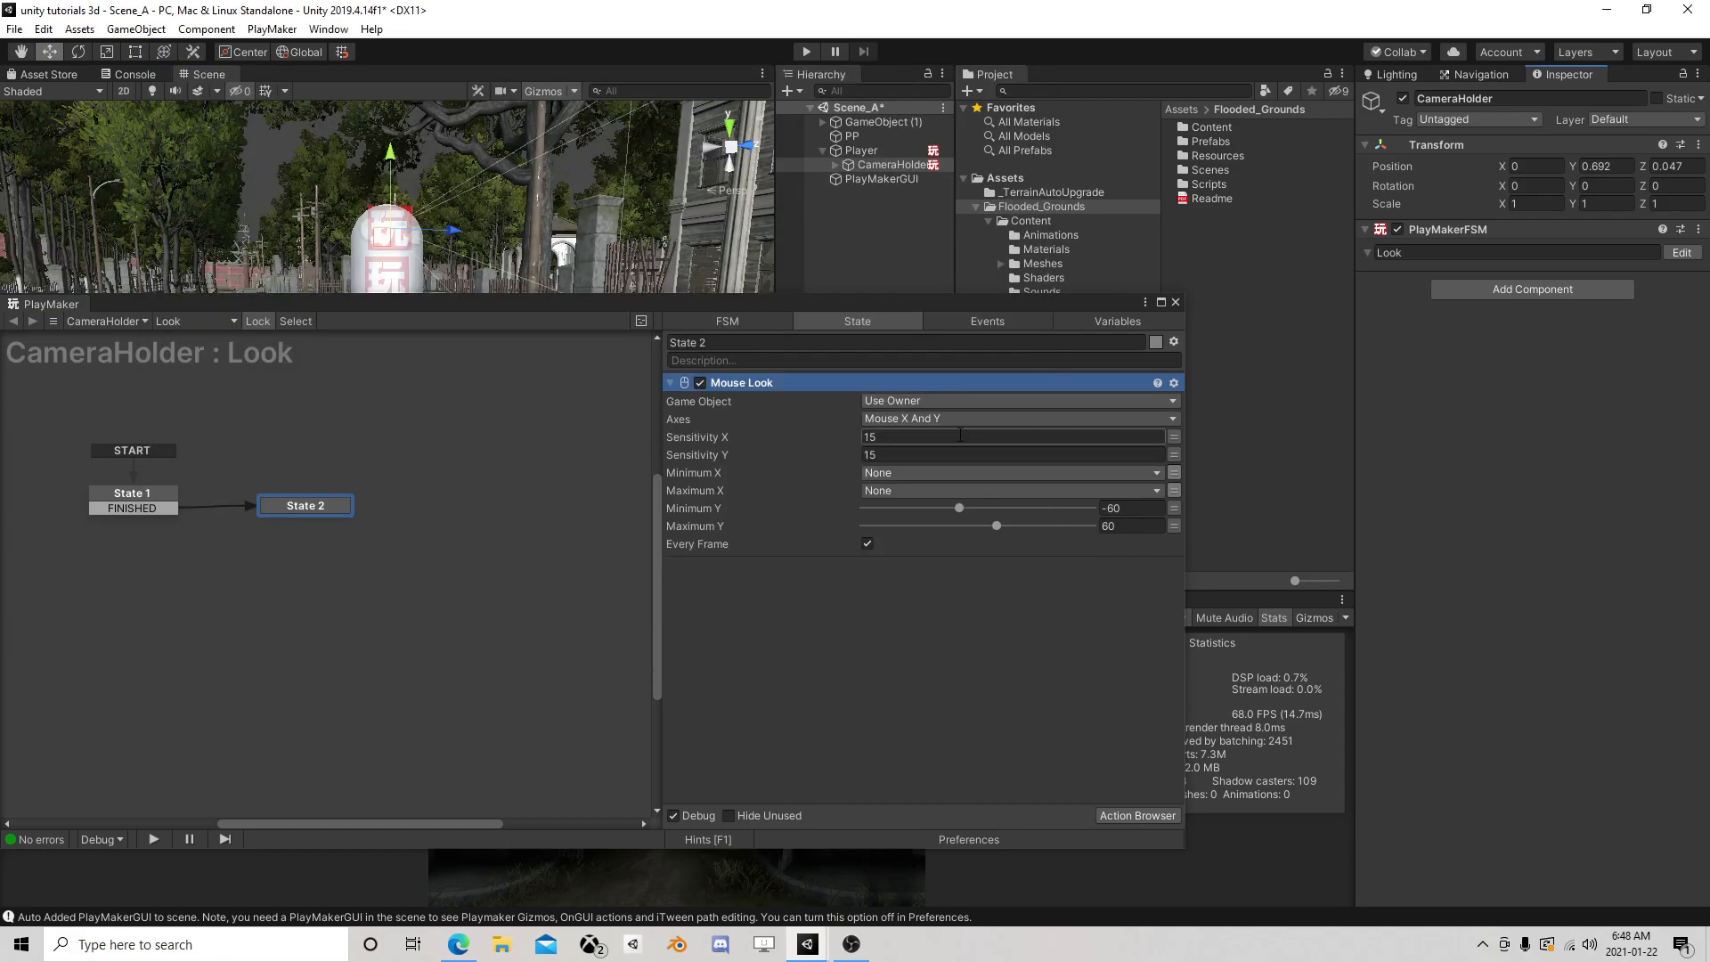
{"action": "type", "text": "2.5"}
{"action": "left_click", "coordinate": [893, 455]}
{"action": "type", "text": "2.5"}
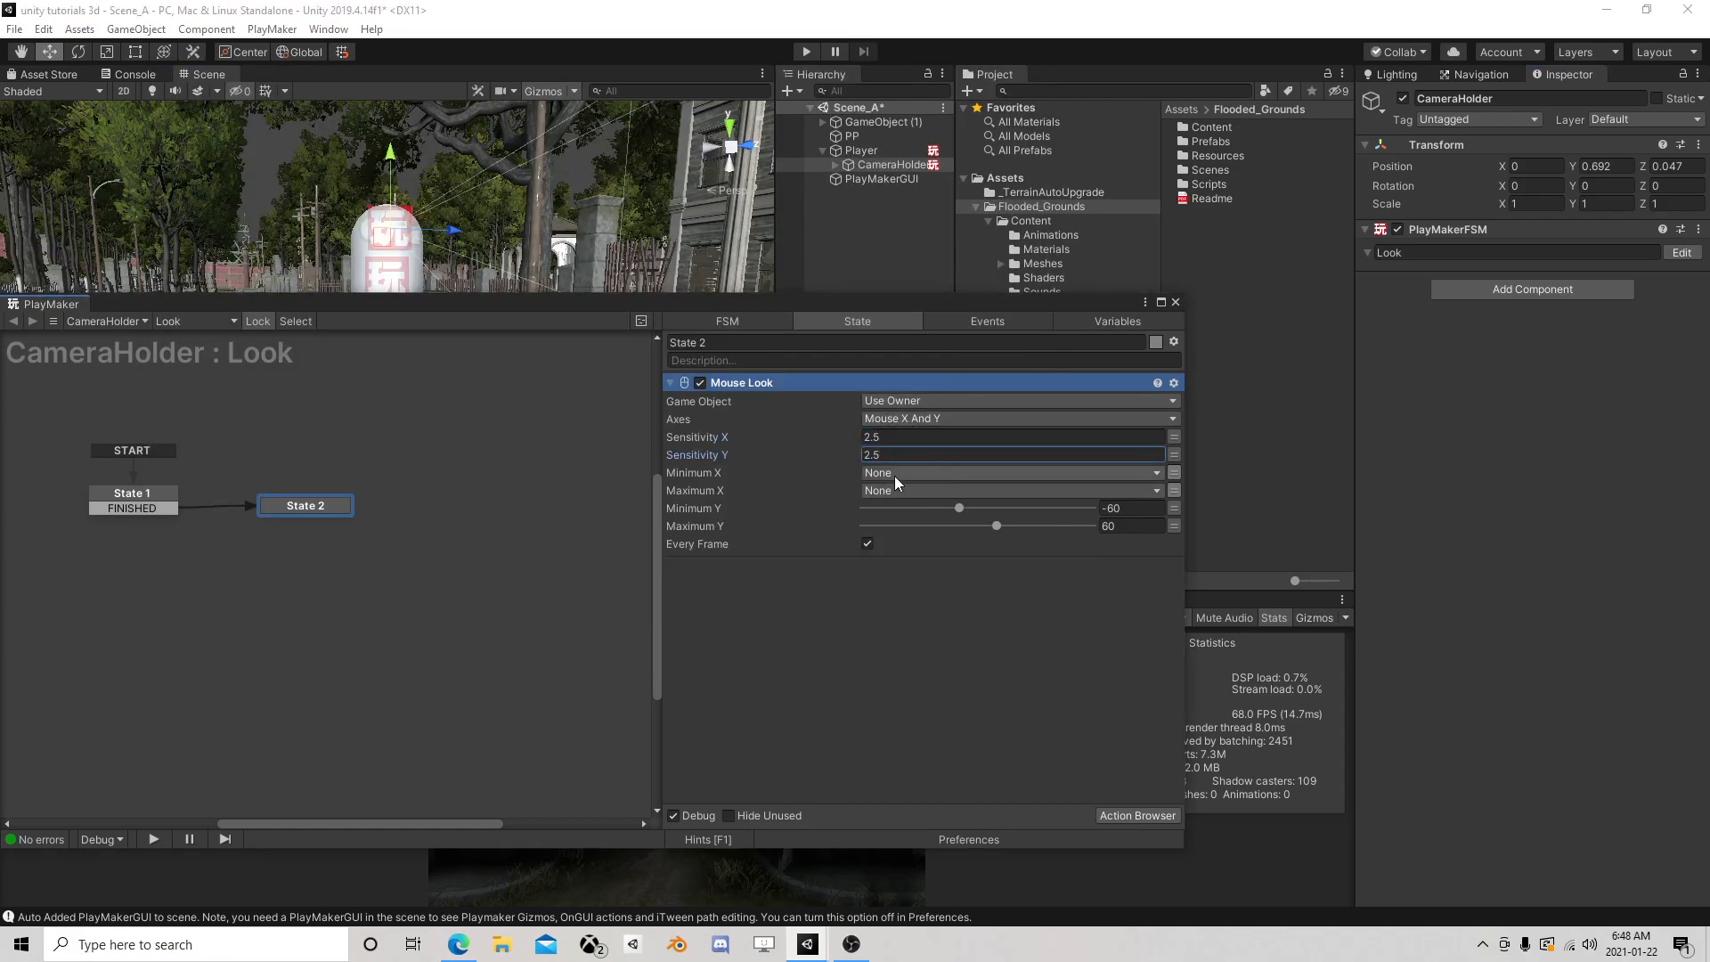
{"action": "left_click", "coordinate": [1175, 302]}
In the Player's FSM, make Get Axis Vector relative to CameraHolder, close the editor, and start Play mode
{"action": "left_click", "coordinate": [873, 153]}
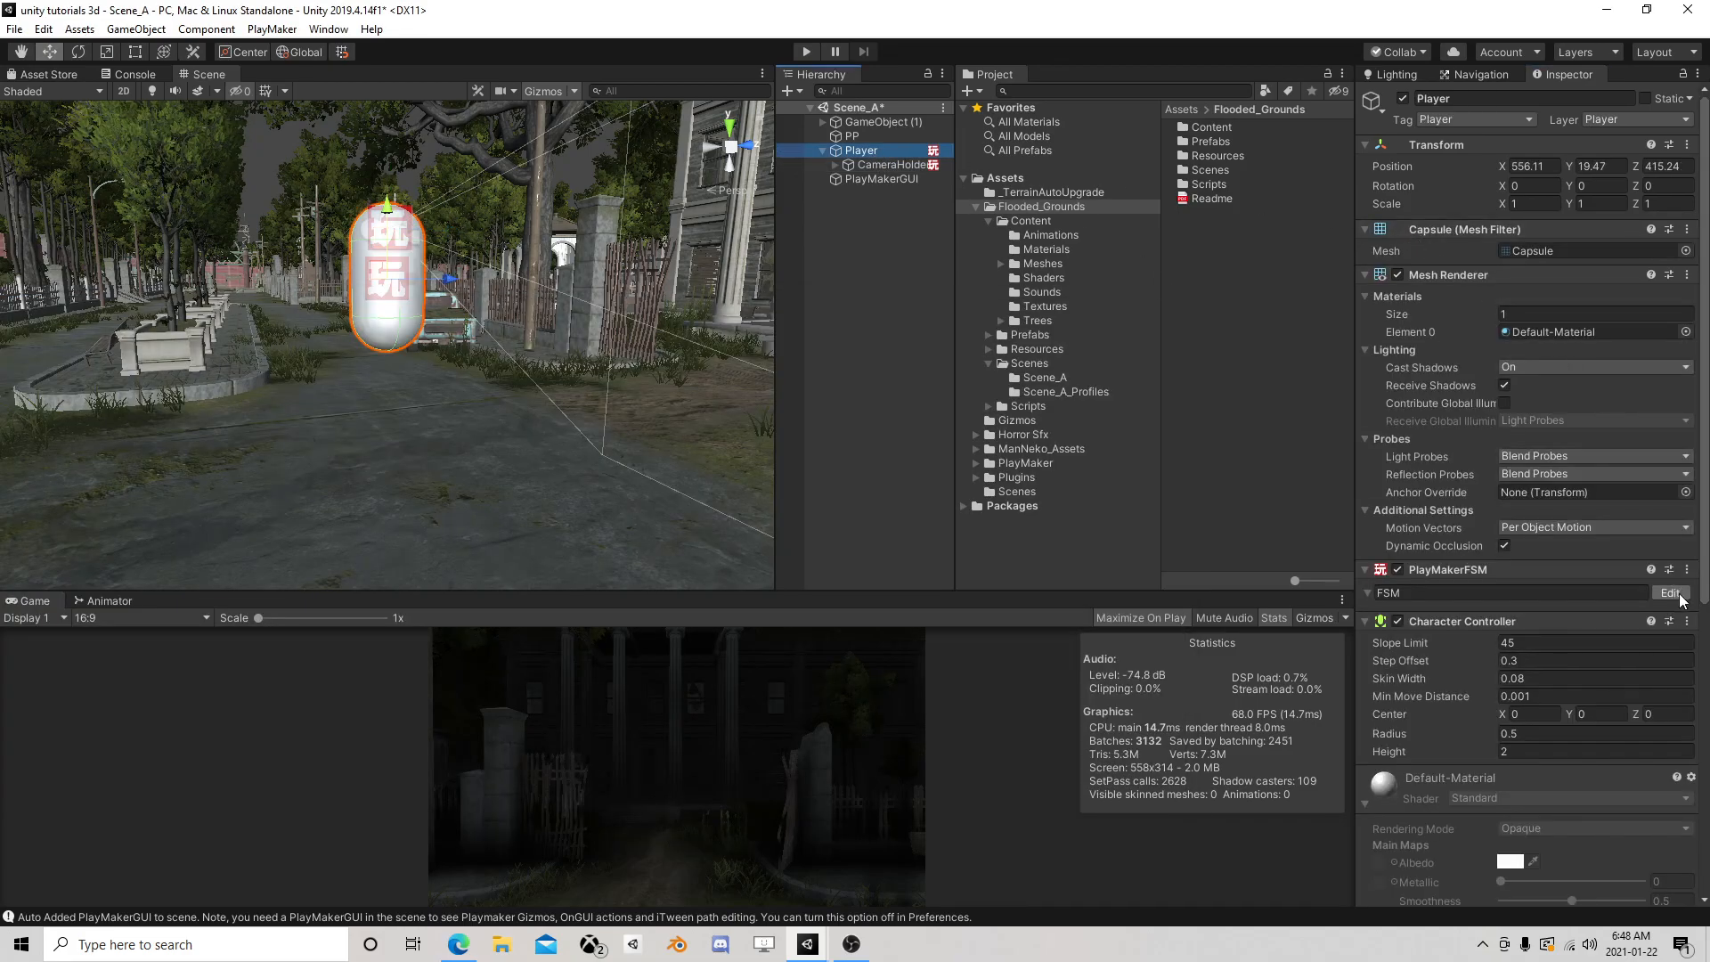
{"action": "left_click", "coordinate": [1671, 593]}
{"action": "scroll", "coordinate": [804, 504], "scroll_direction": "down", "scroll_amount": 1}
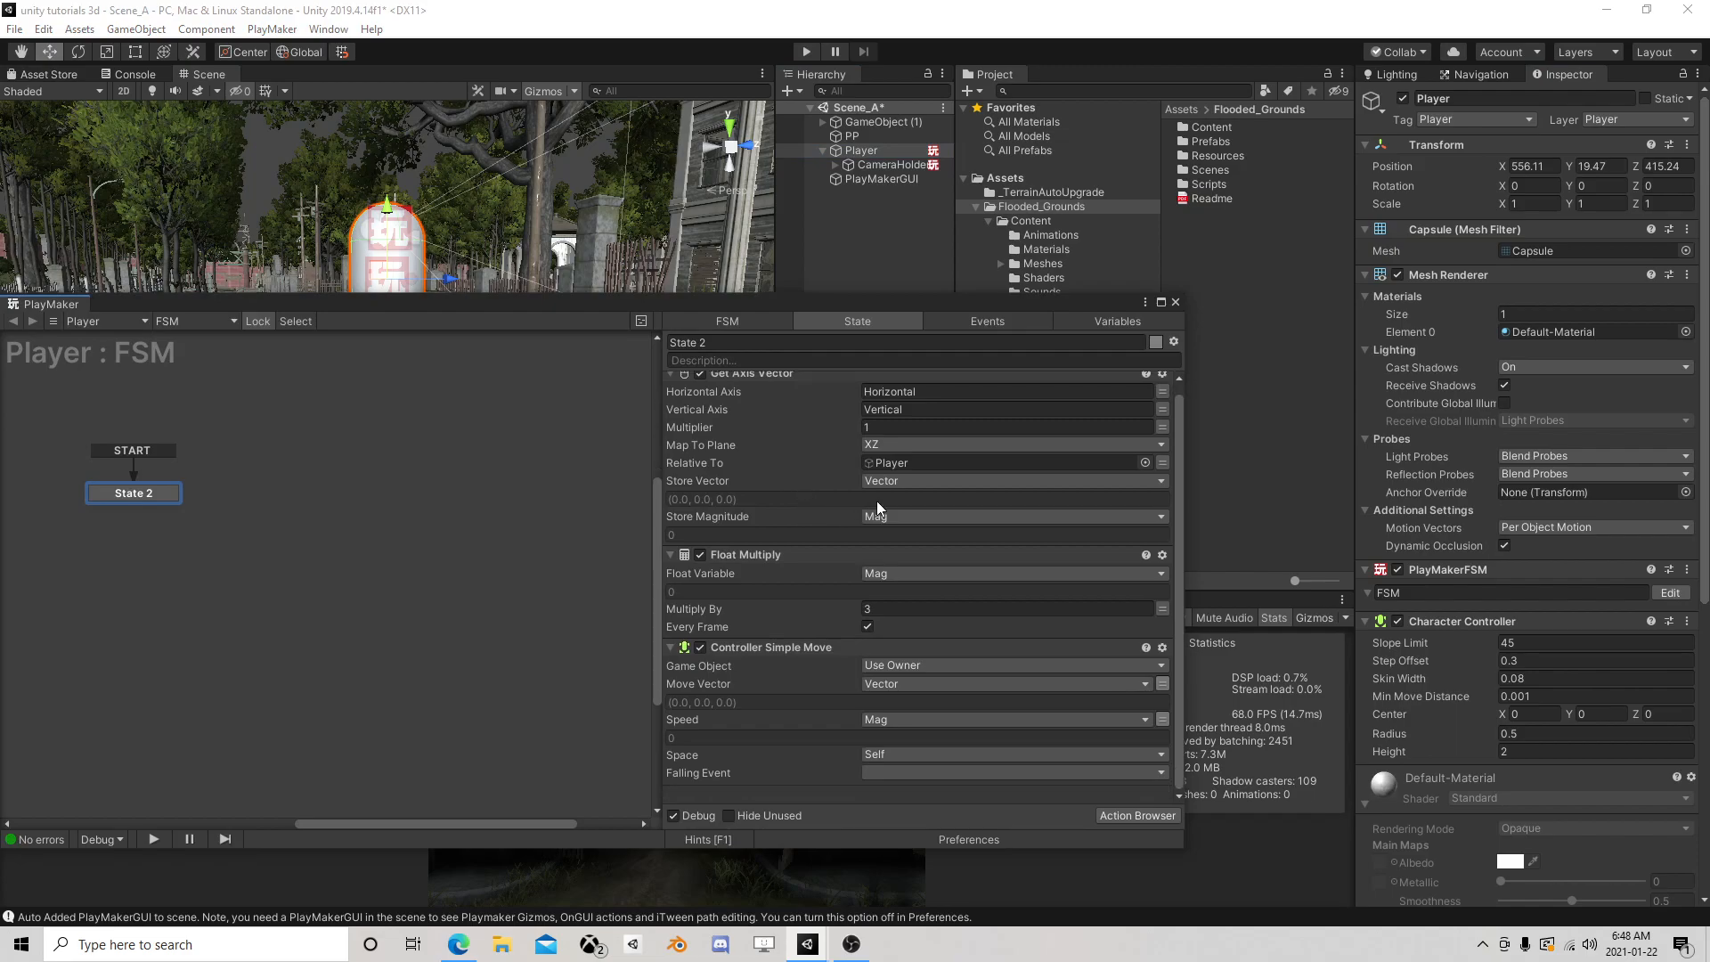
{"action": "left_click_drag", "start_coordinate": [897, 306], "coordinate": [442, 272]}
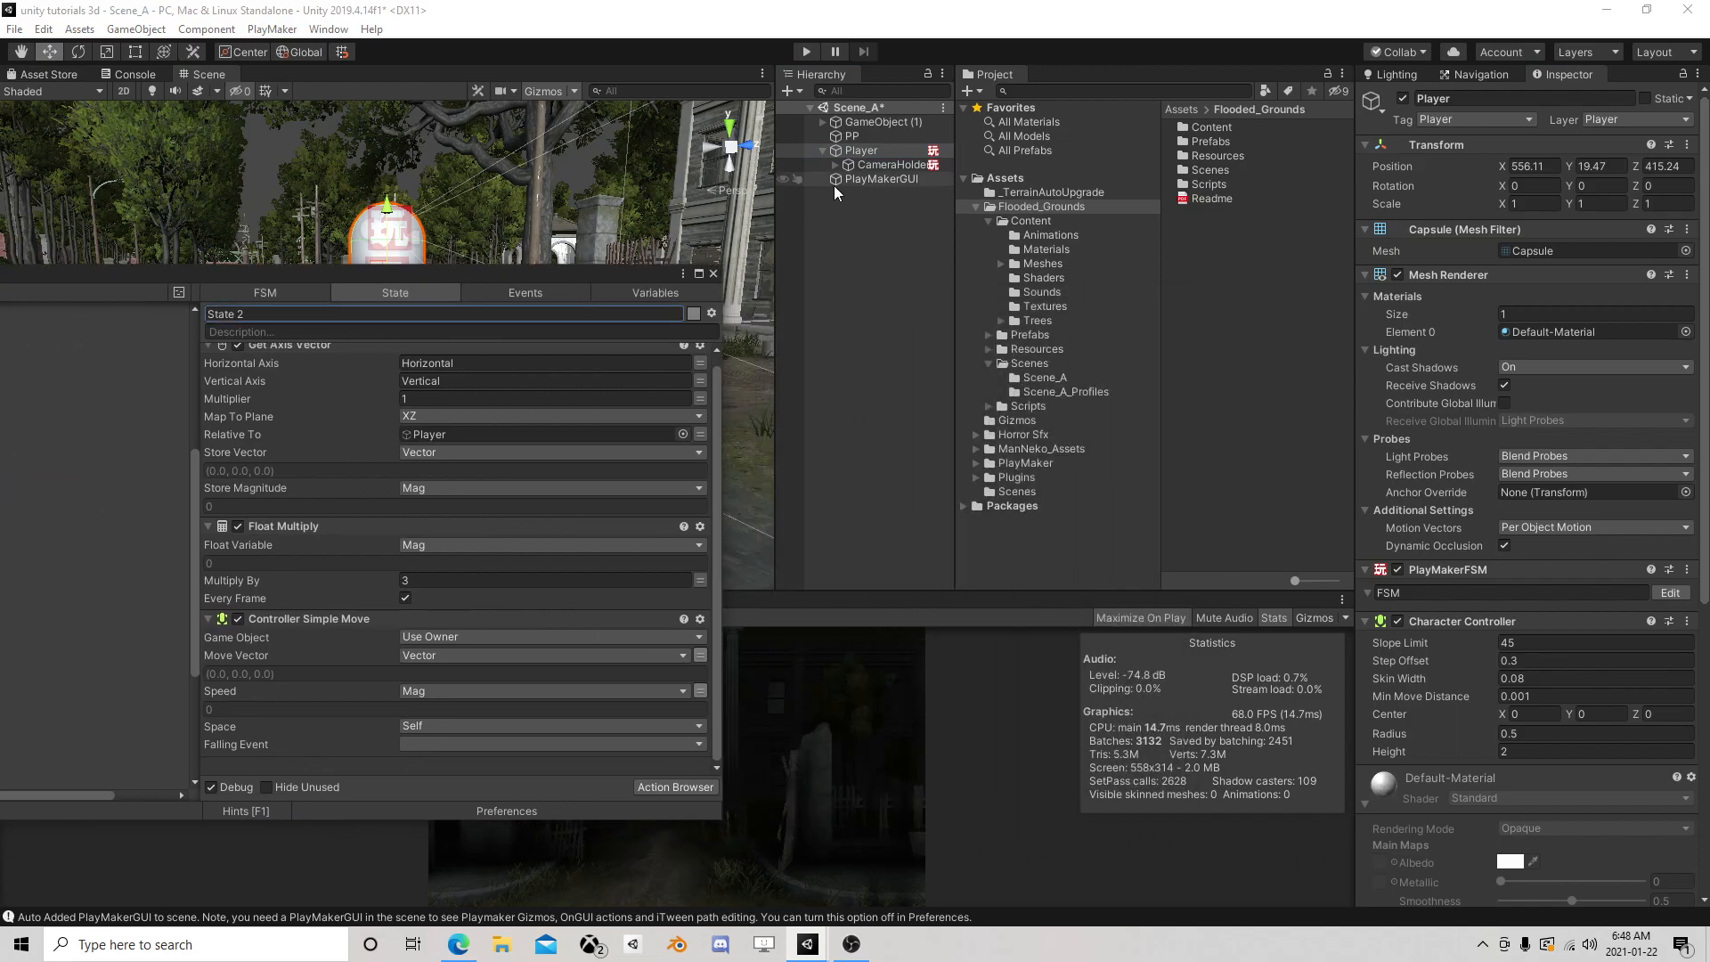
{"action": "left_click_drag", "start_coordinate": [882, 164], "coordinate": [498, 442]}
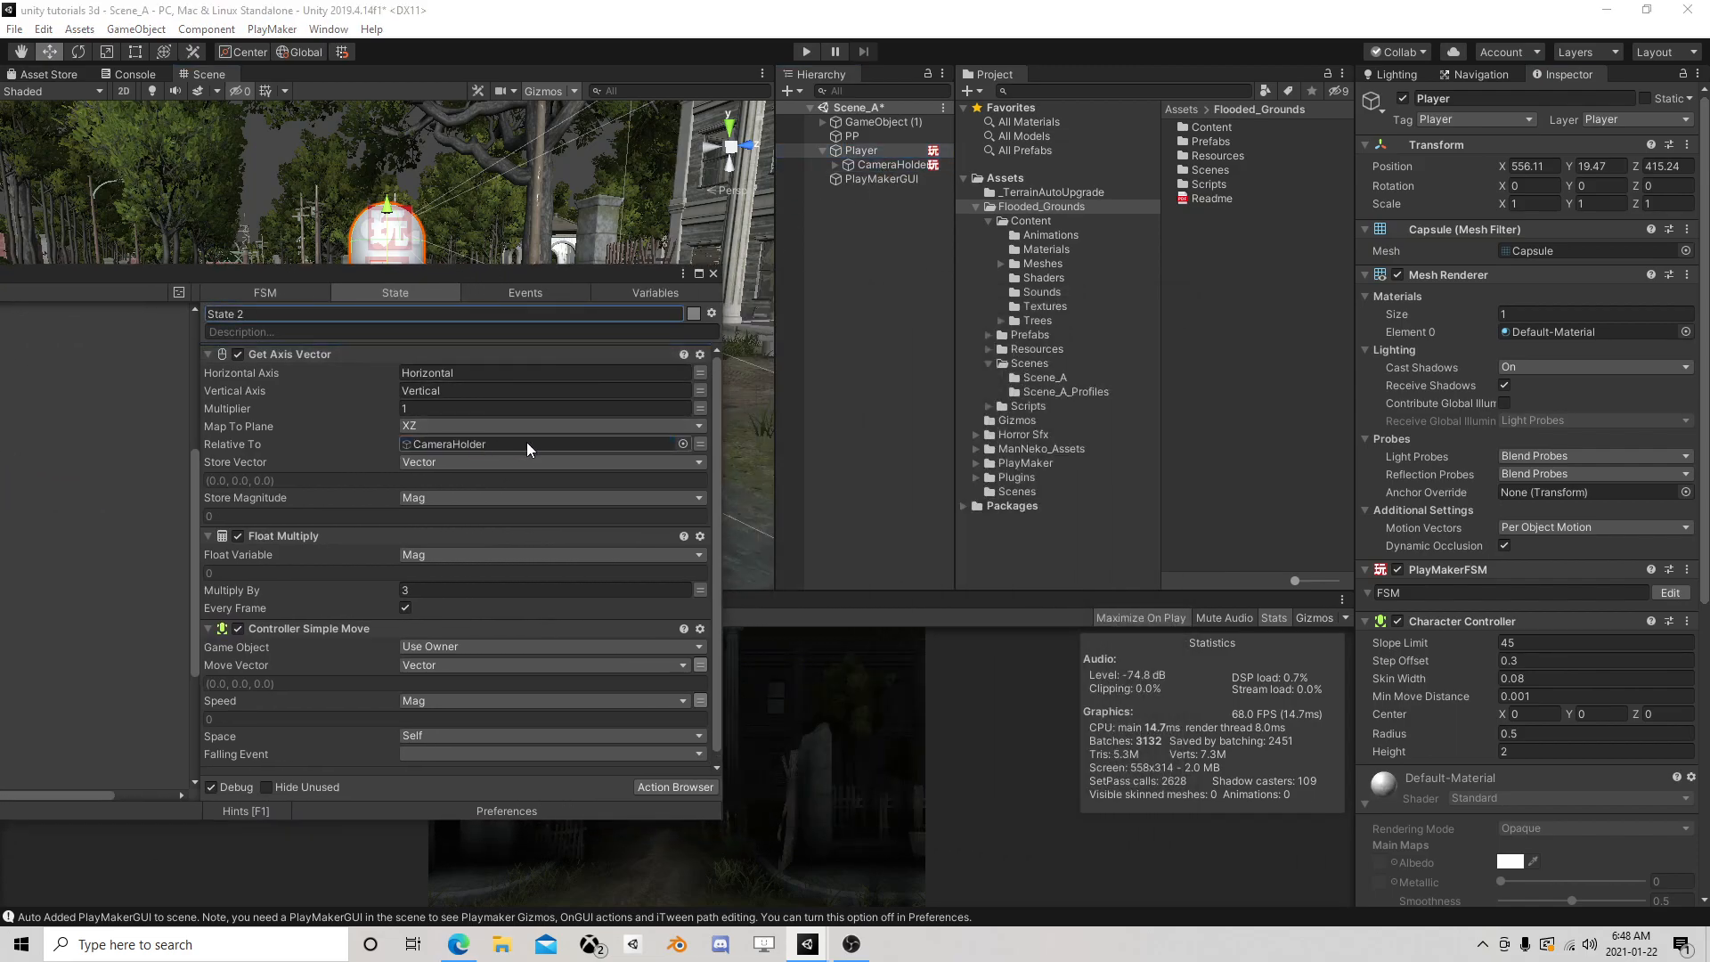
{"action": "left_click", "coordinate": [714, 273]}
{"action": "left_click", "coordinate": [806, 52]}
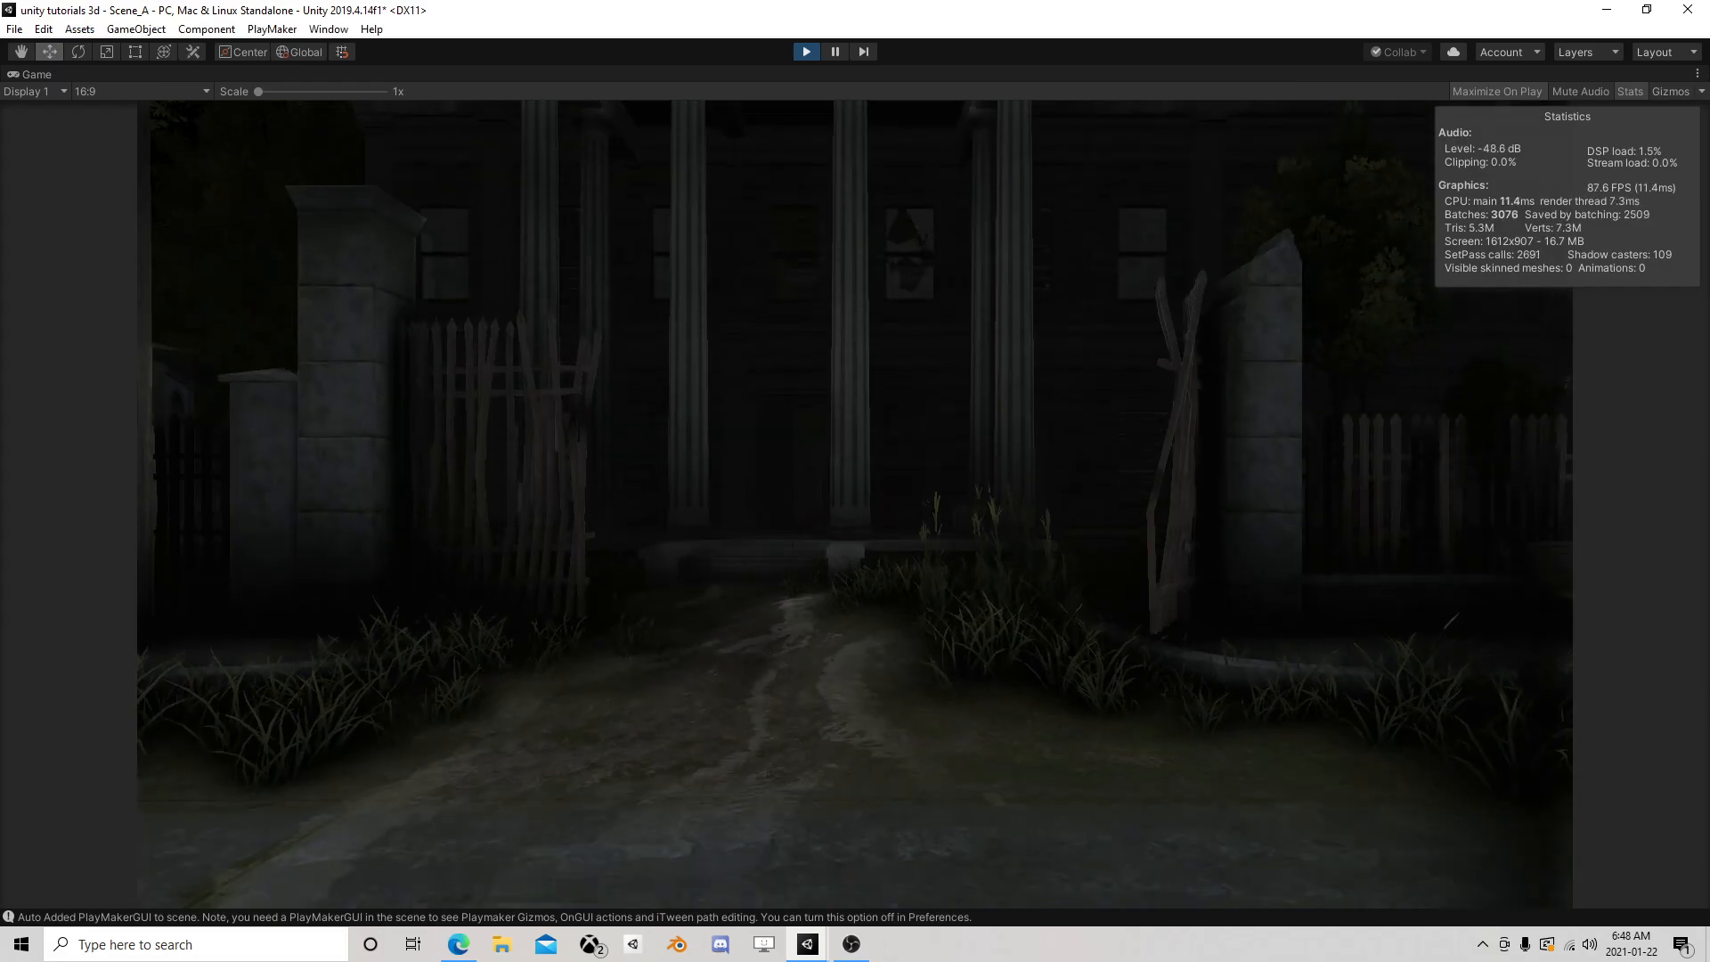
Test the player's forward, backward and sideways walking in Play mode and pause the game
{"action": "key", "text": "s"}
{"action": "key", "text": "w"}
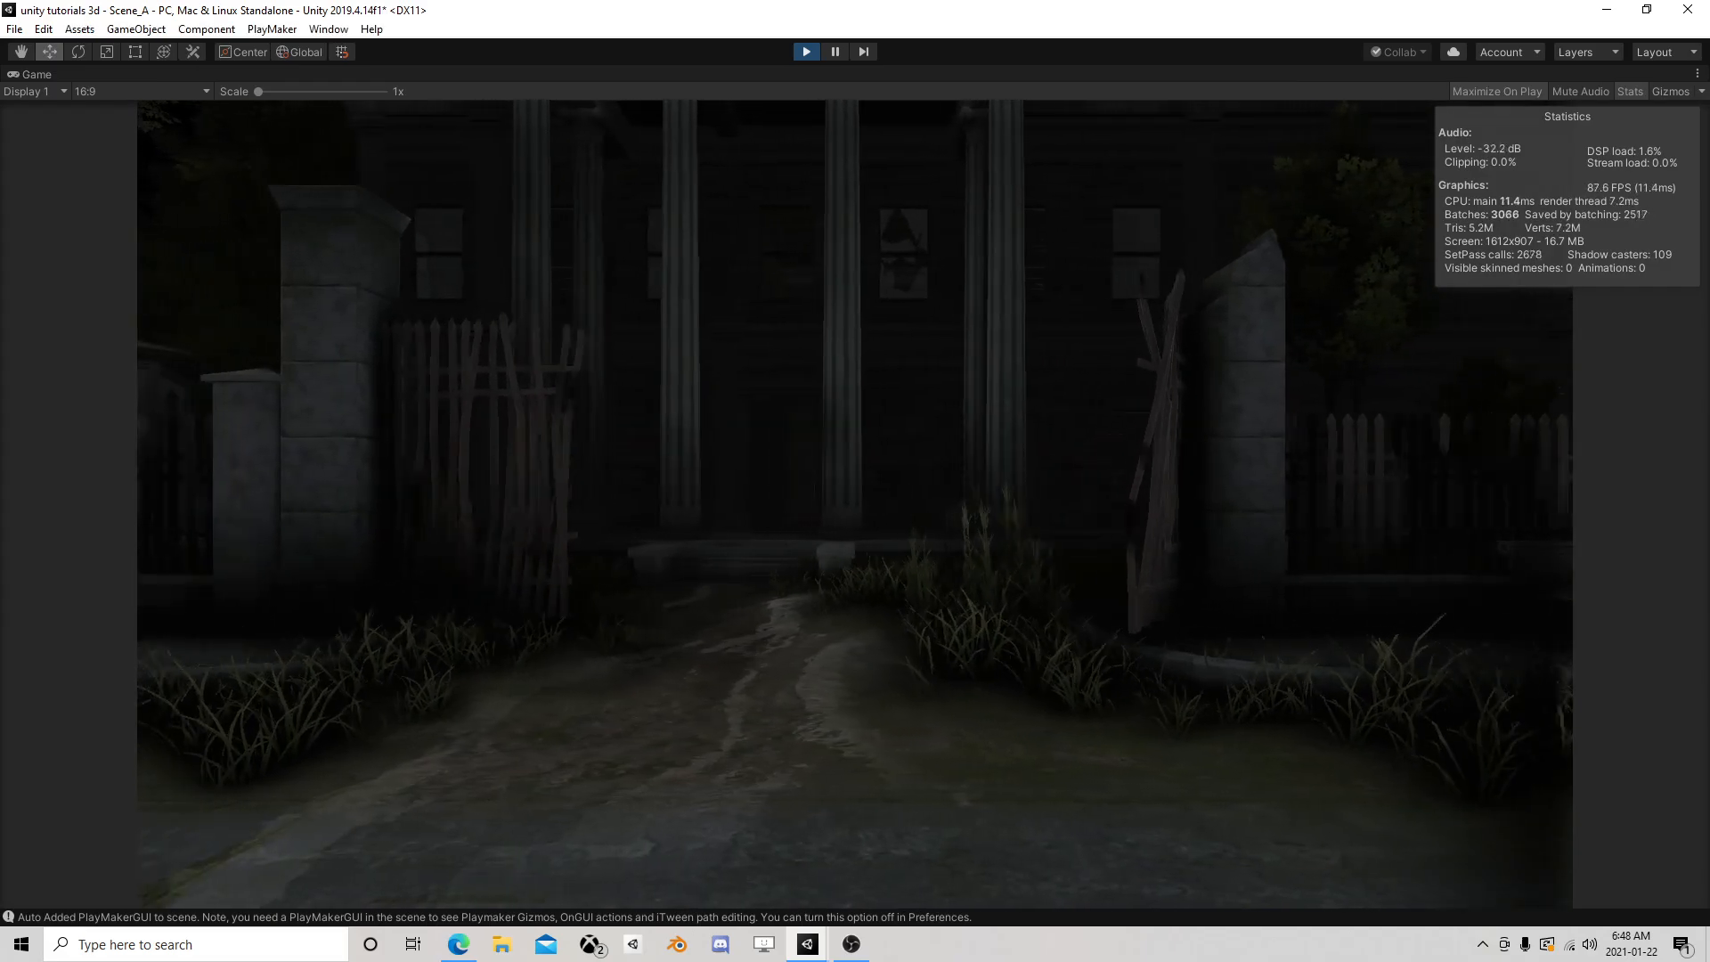
{"action": "key", "text": "a"}
{"action": "key", "text": "d"}
{"action": "key", "text": "w"}
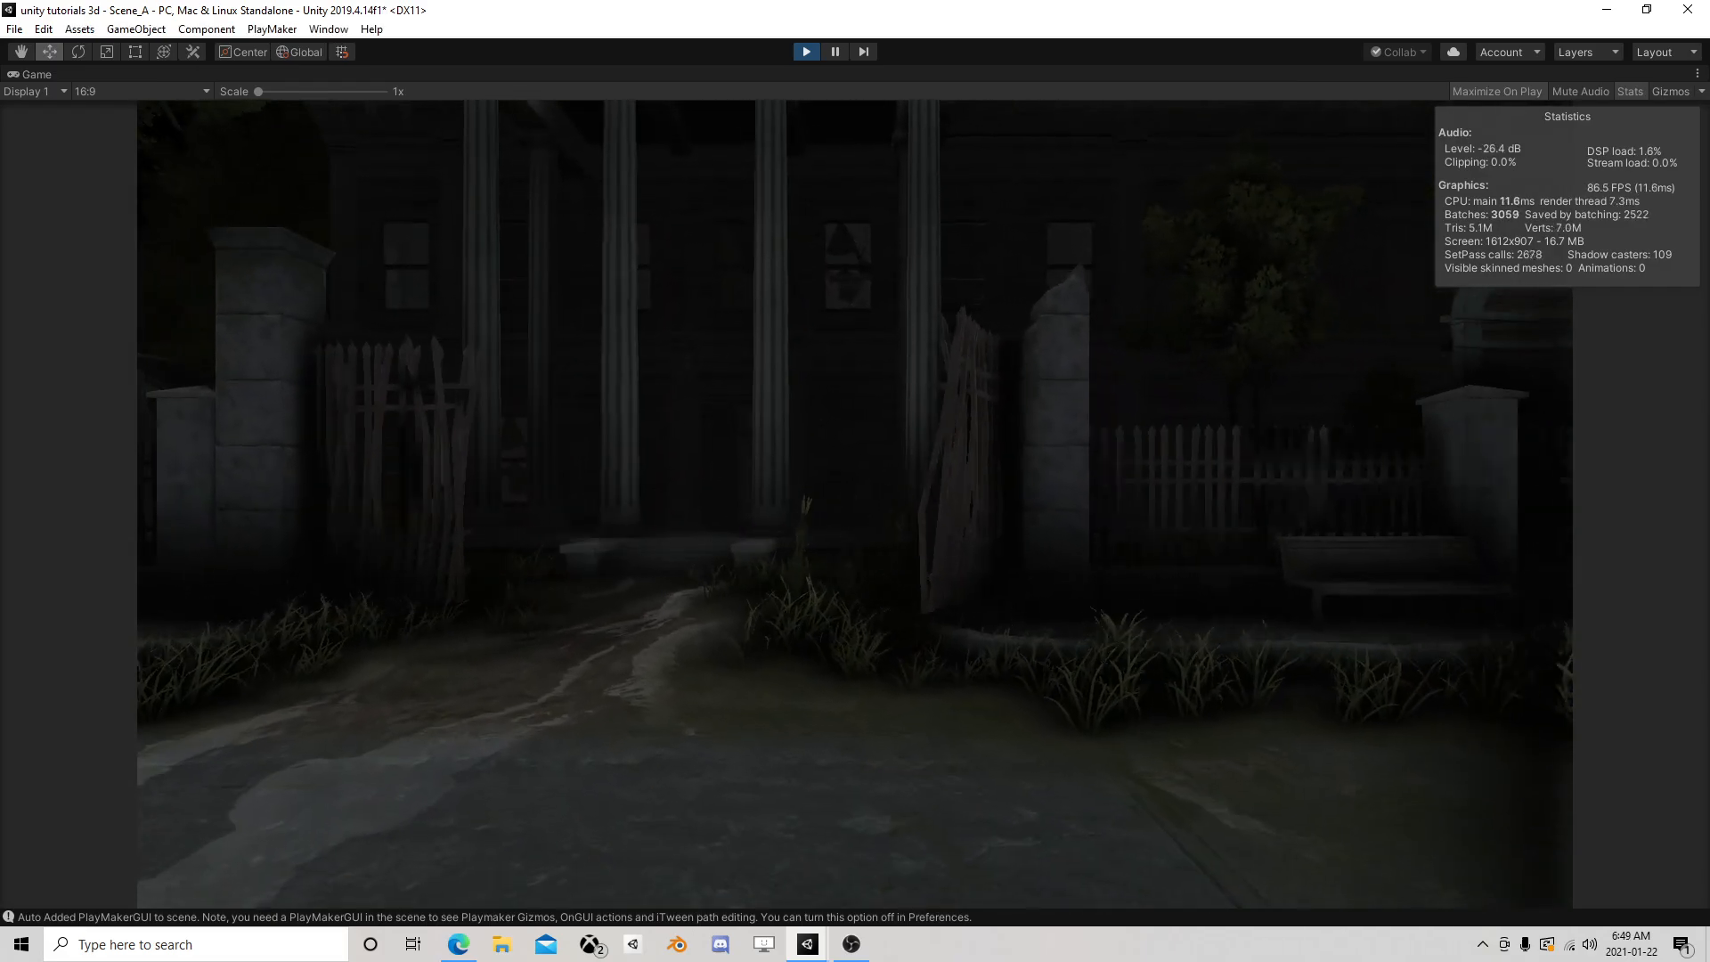
{"action": "left_click", "coordinate": [836, 52]}
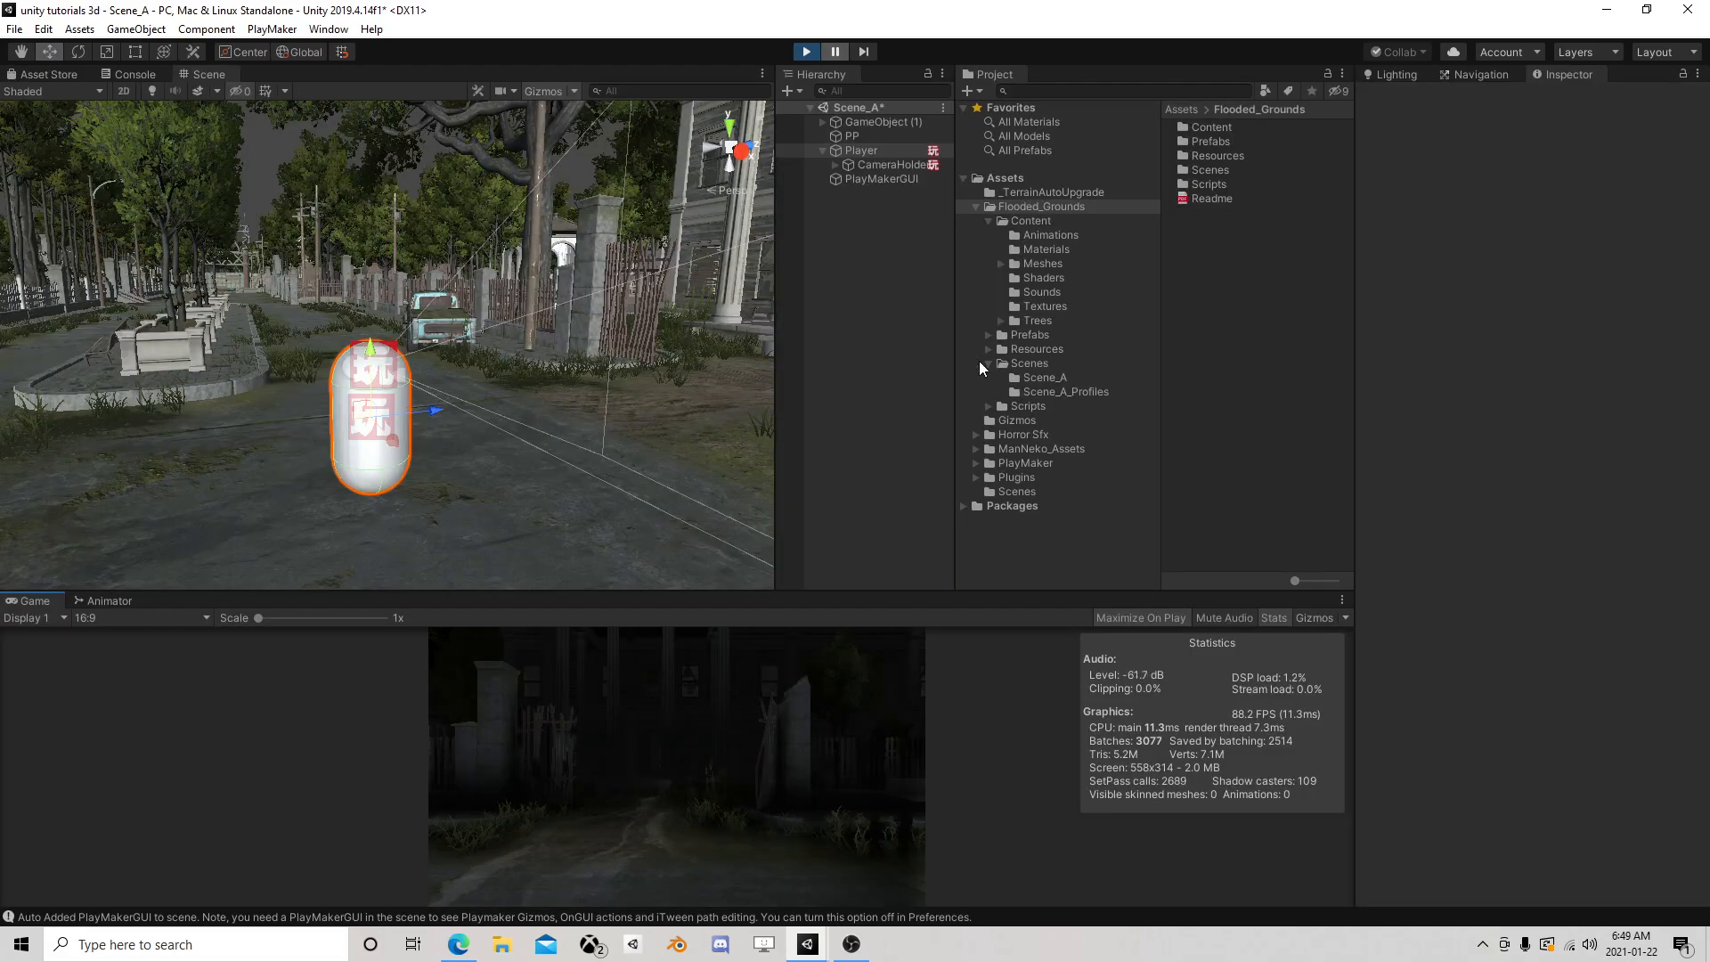
Check which state of CameraHolder's Look FSM is active in the paused game and exit Play mode
{"action": "left_click", "coordinate": [882, 164]}
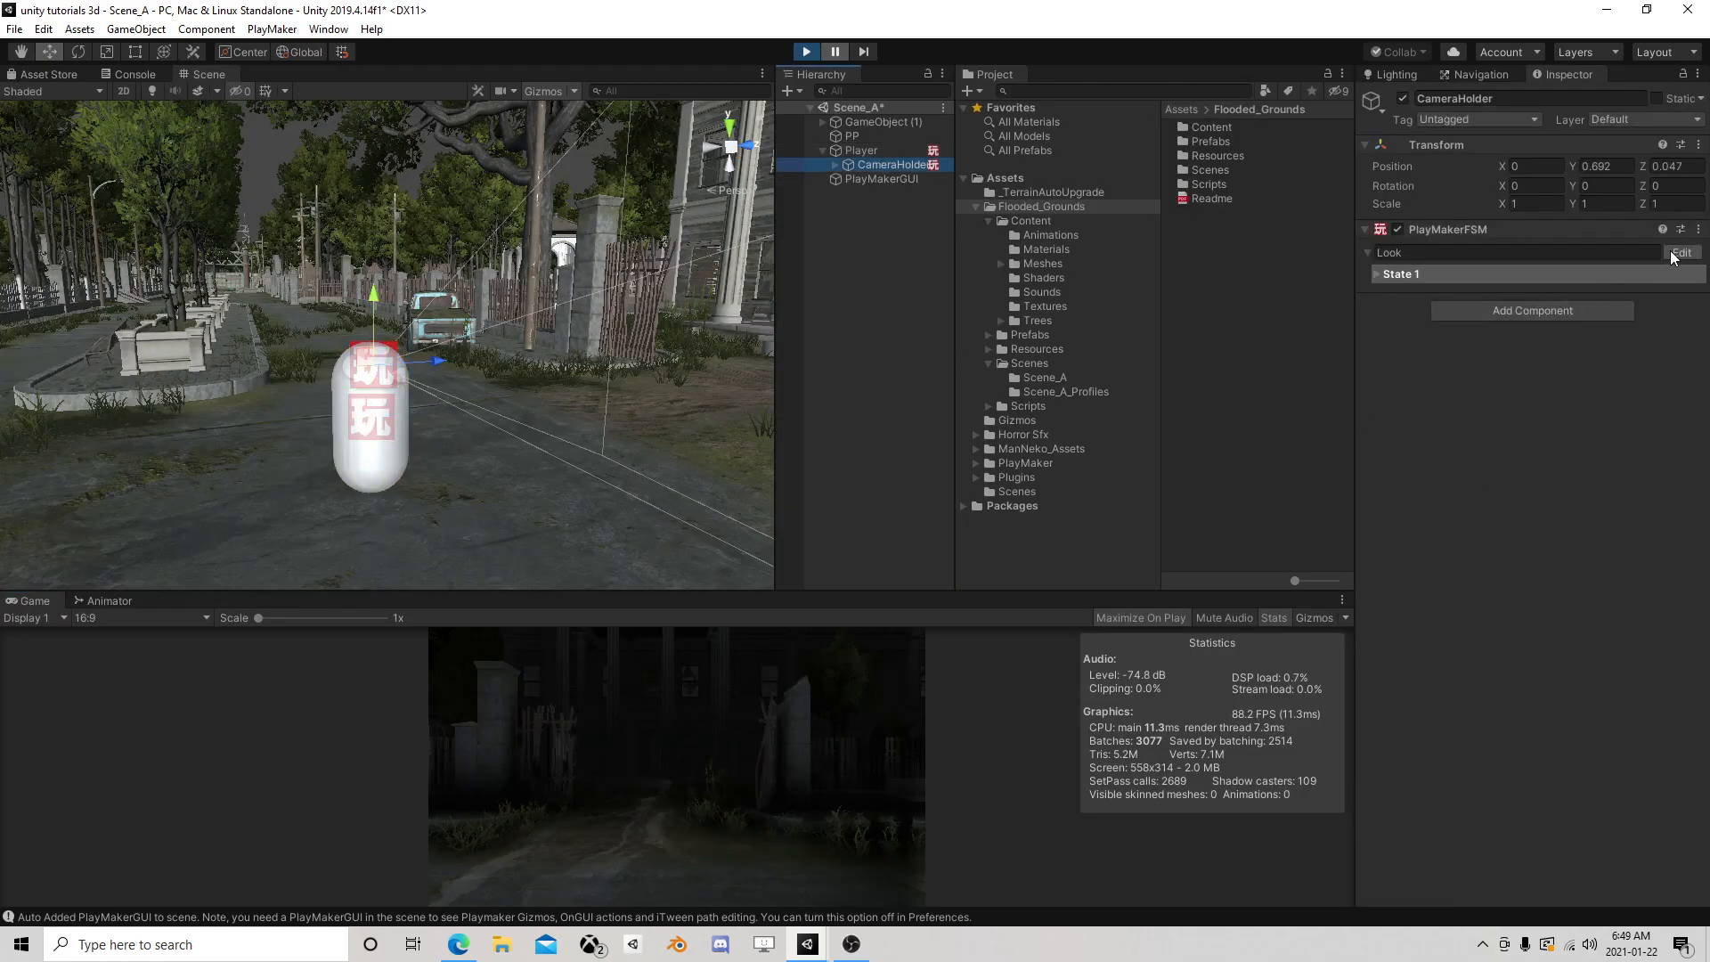
{"action": "left_click", "coordinate": [1681, 252]}
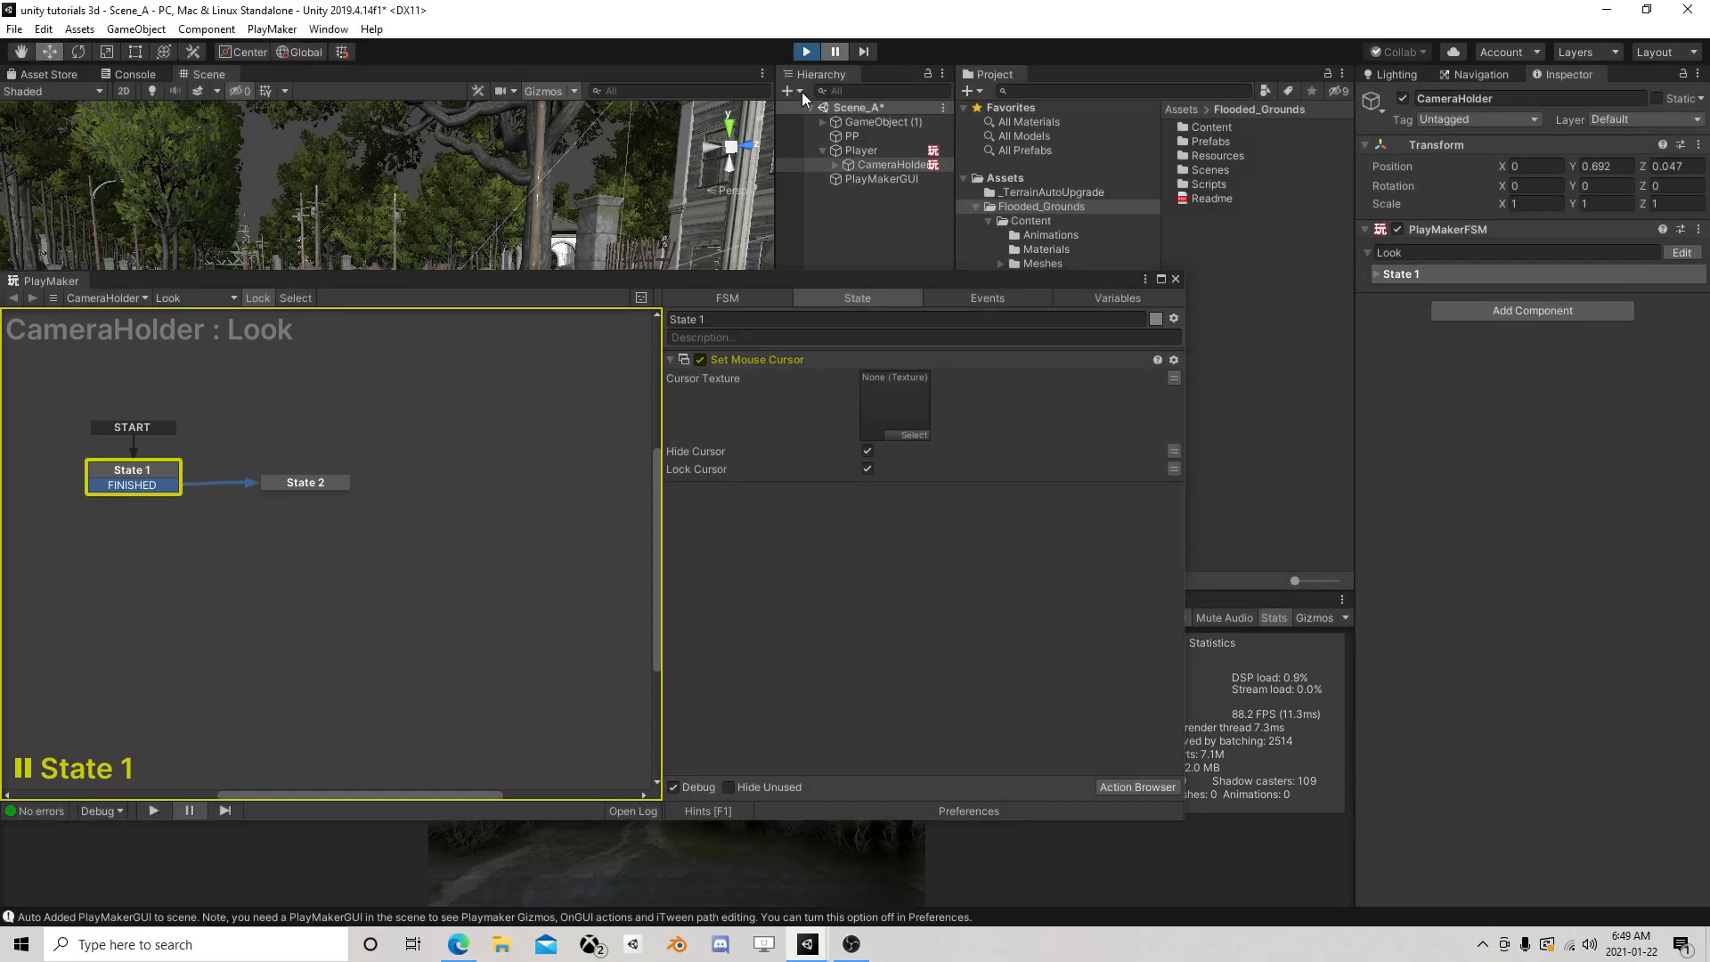
{"action": "key", "text": "ctrl+p"}
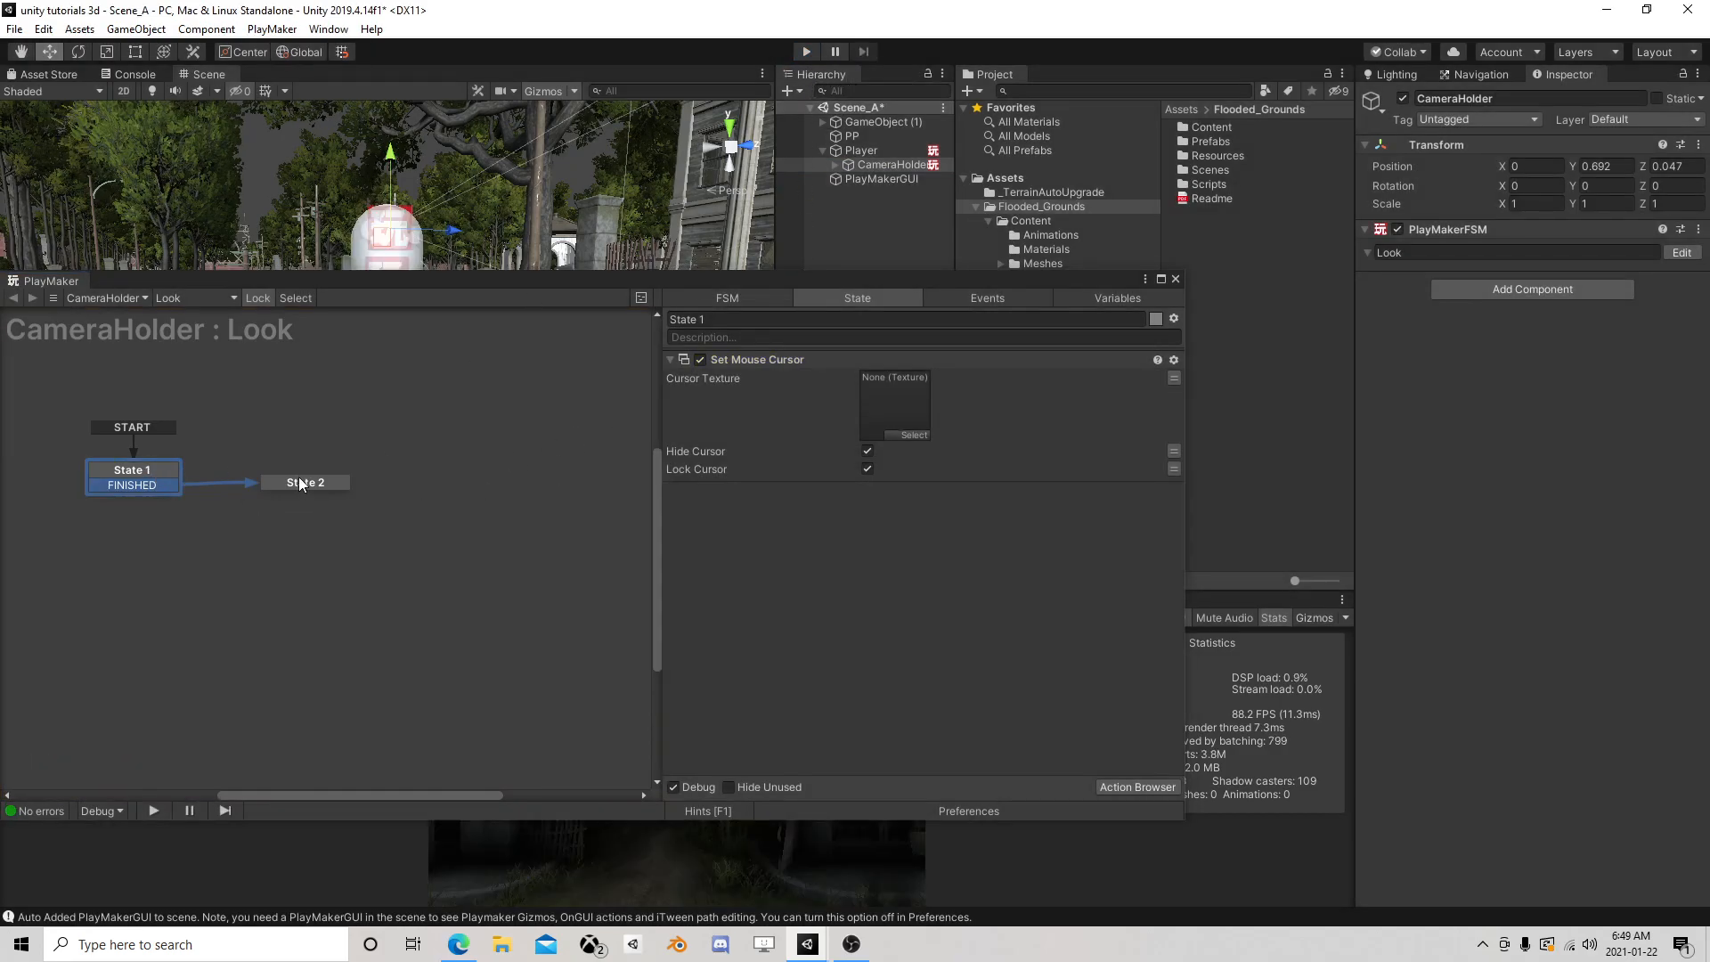
Delete State 2 and State 1's FINISHED transition from the Look FSM and close the FSM editor
{"action": "left_click", "coordinate": [277, 488]}
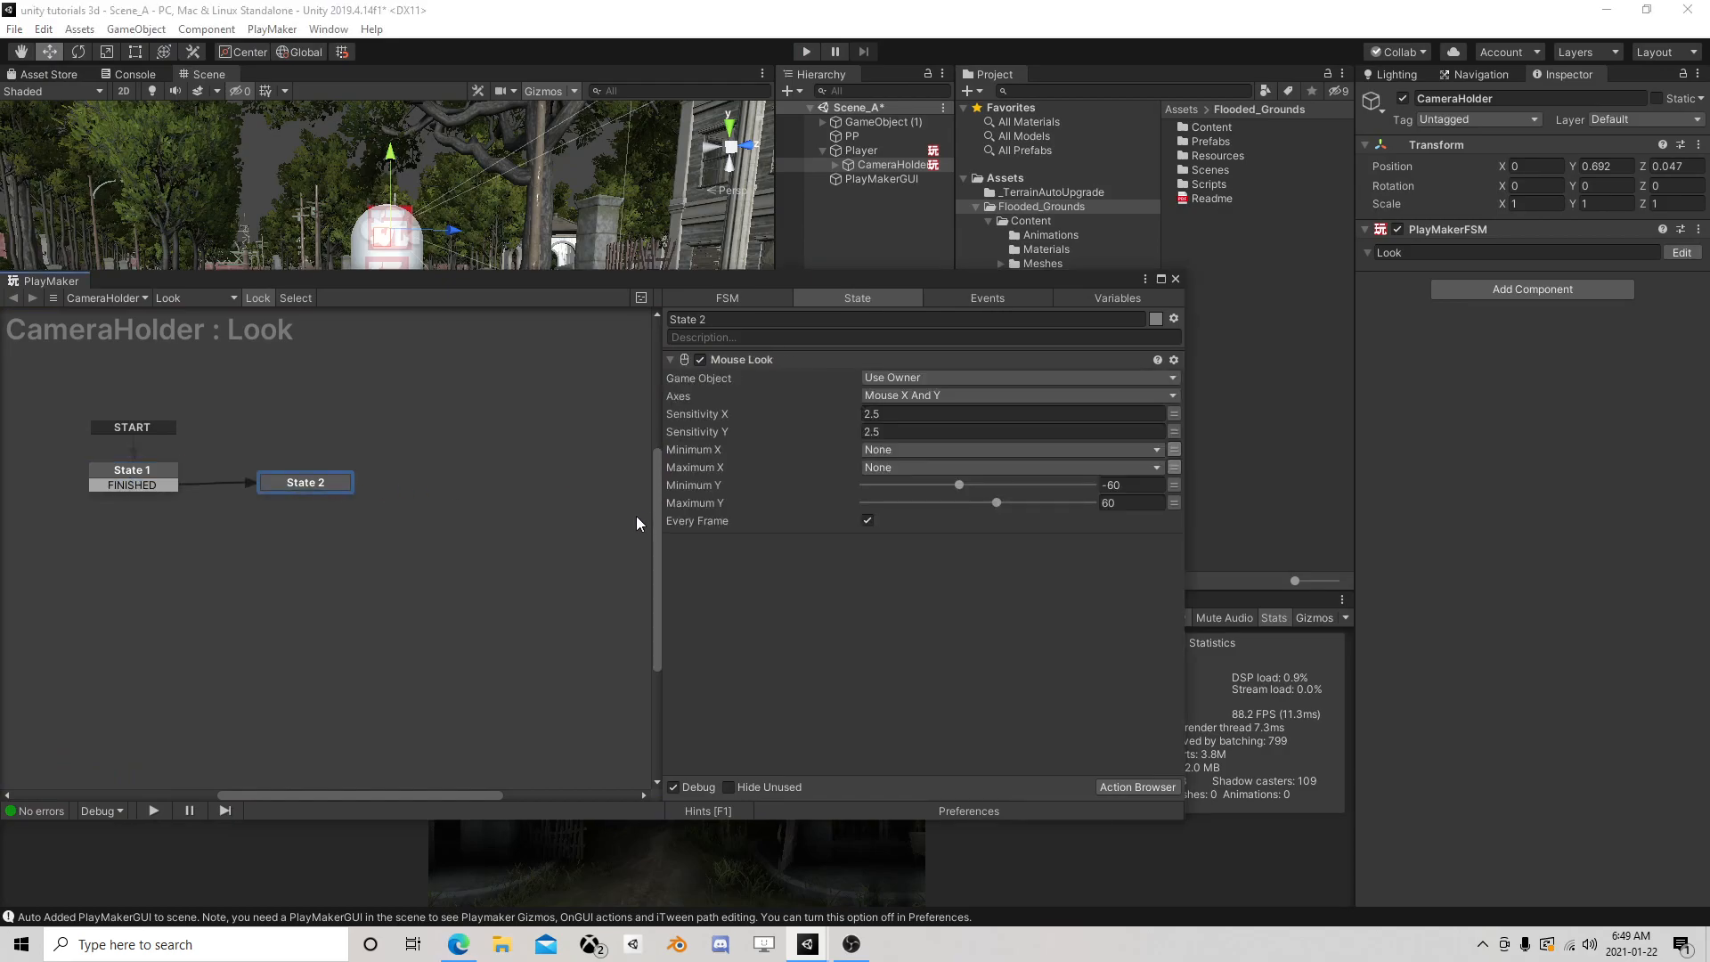
{"action": "key", "text": "Delete"}
{"action": "right_click", "coordinate": [147, 485]}
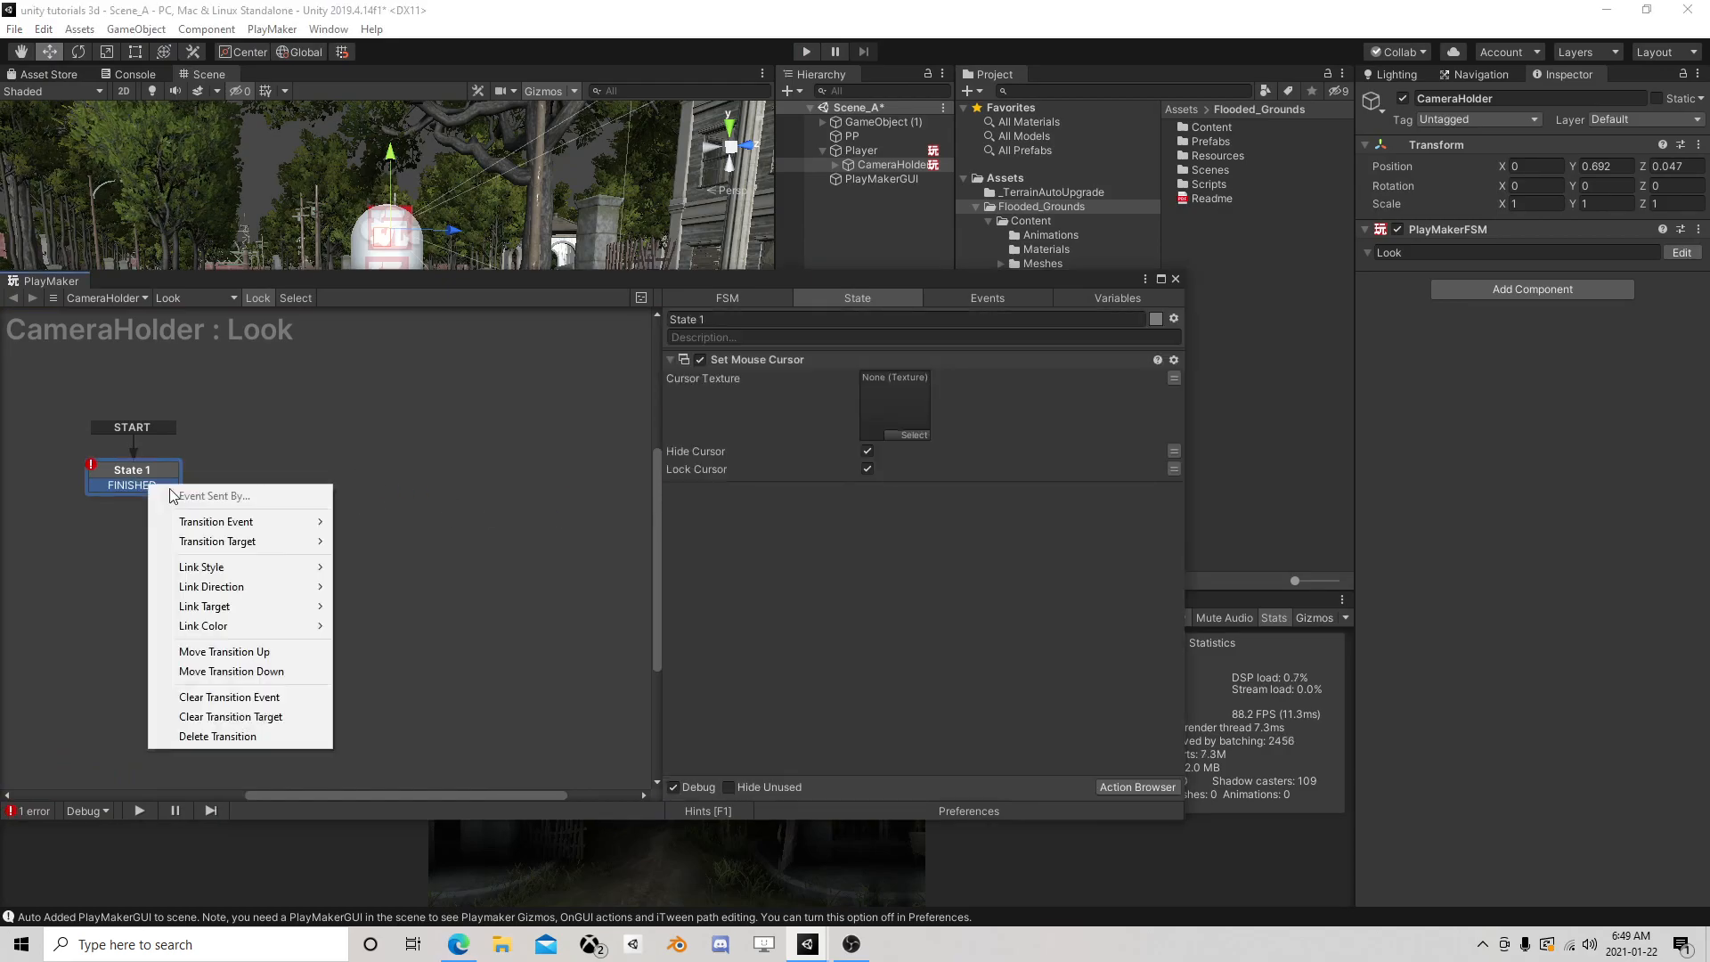
{"action": "left_click", "coordinate": [236, 735]}
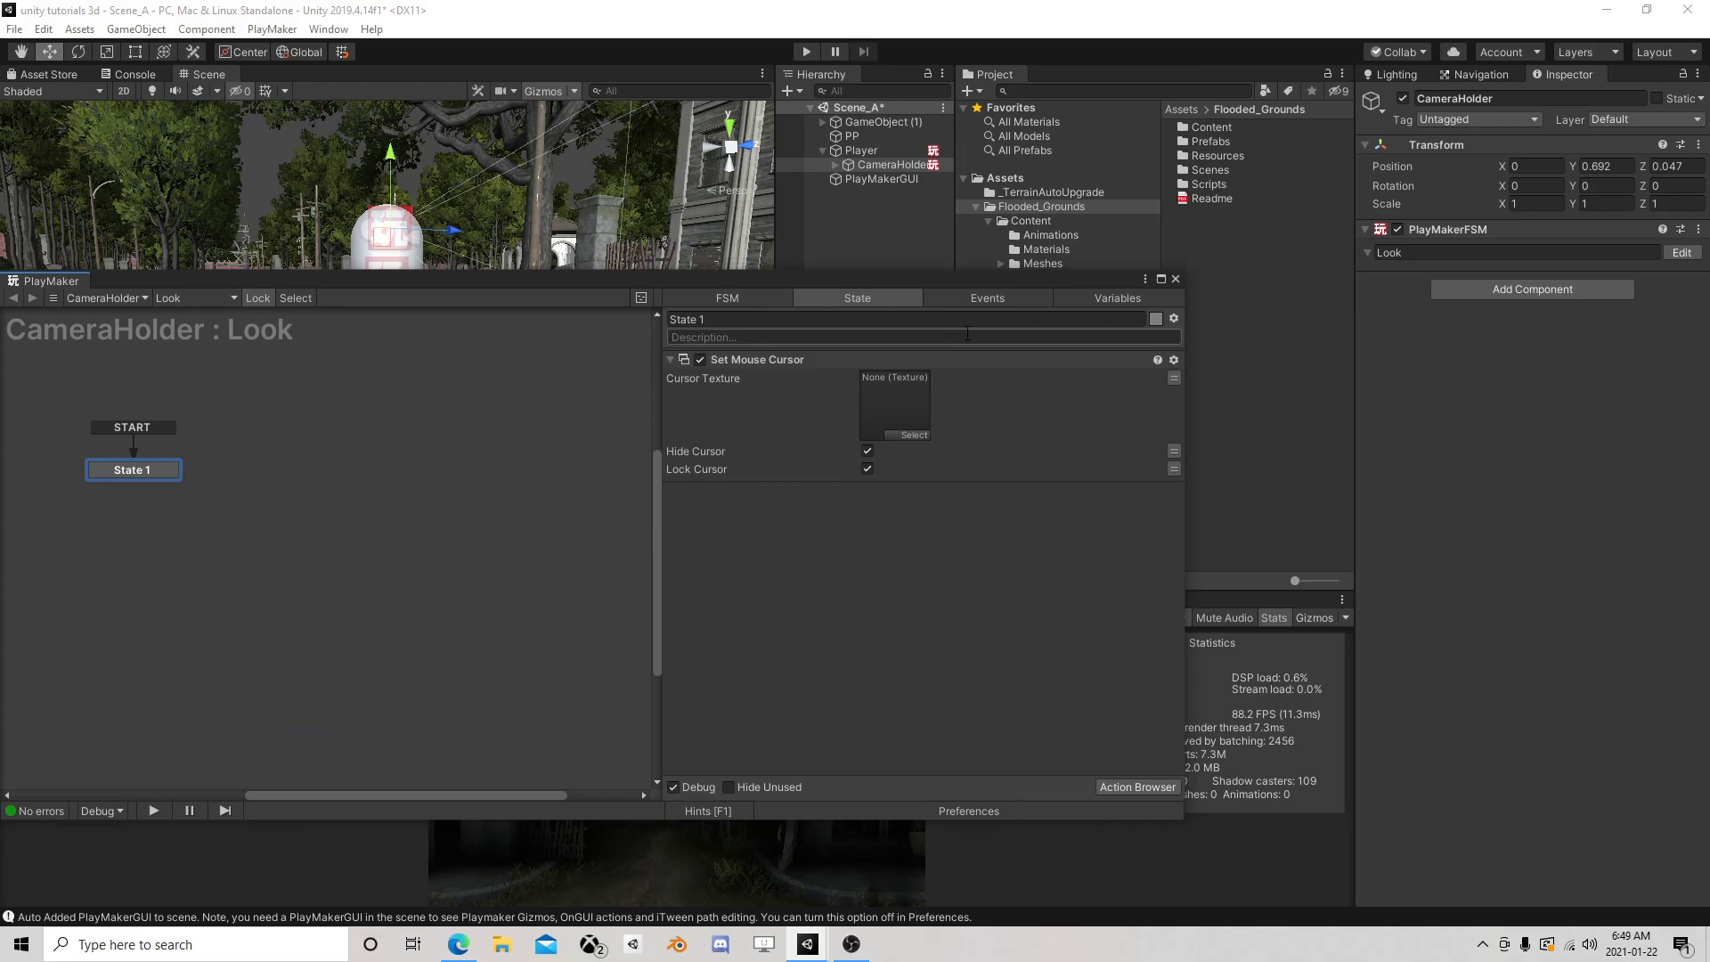
{"action": "left_click", "coordinate": [1176, 279]}
Add a second PlayMakerFSM component to CameraHolder, renaming the existing FSM MouseLock and naming the new one Look
{"action": "left_click", "coordinate": [1510, 291]}
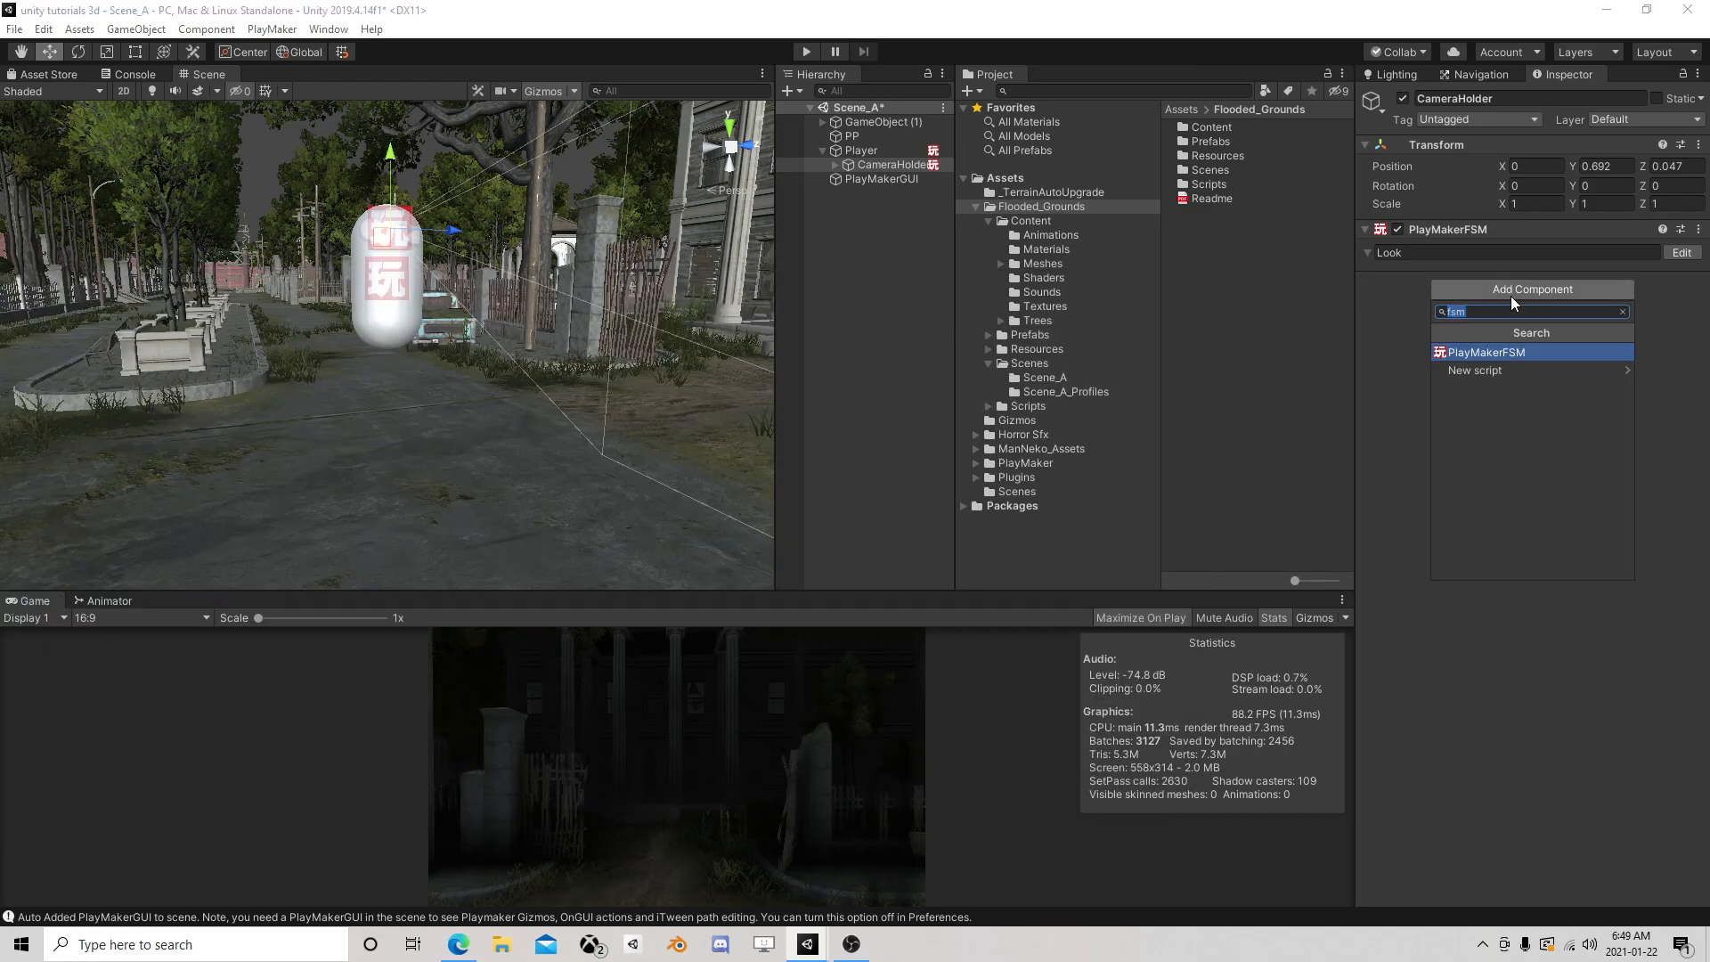
{"action": "left_click", "coordinate": [1515, 353]}
{"action": "type", "text": "MouseLoc"}
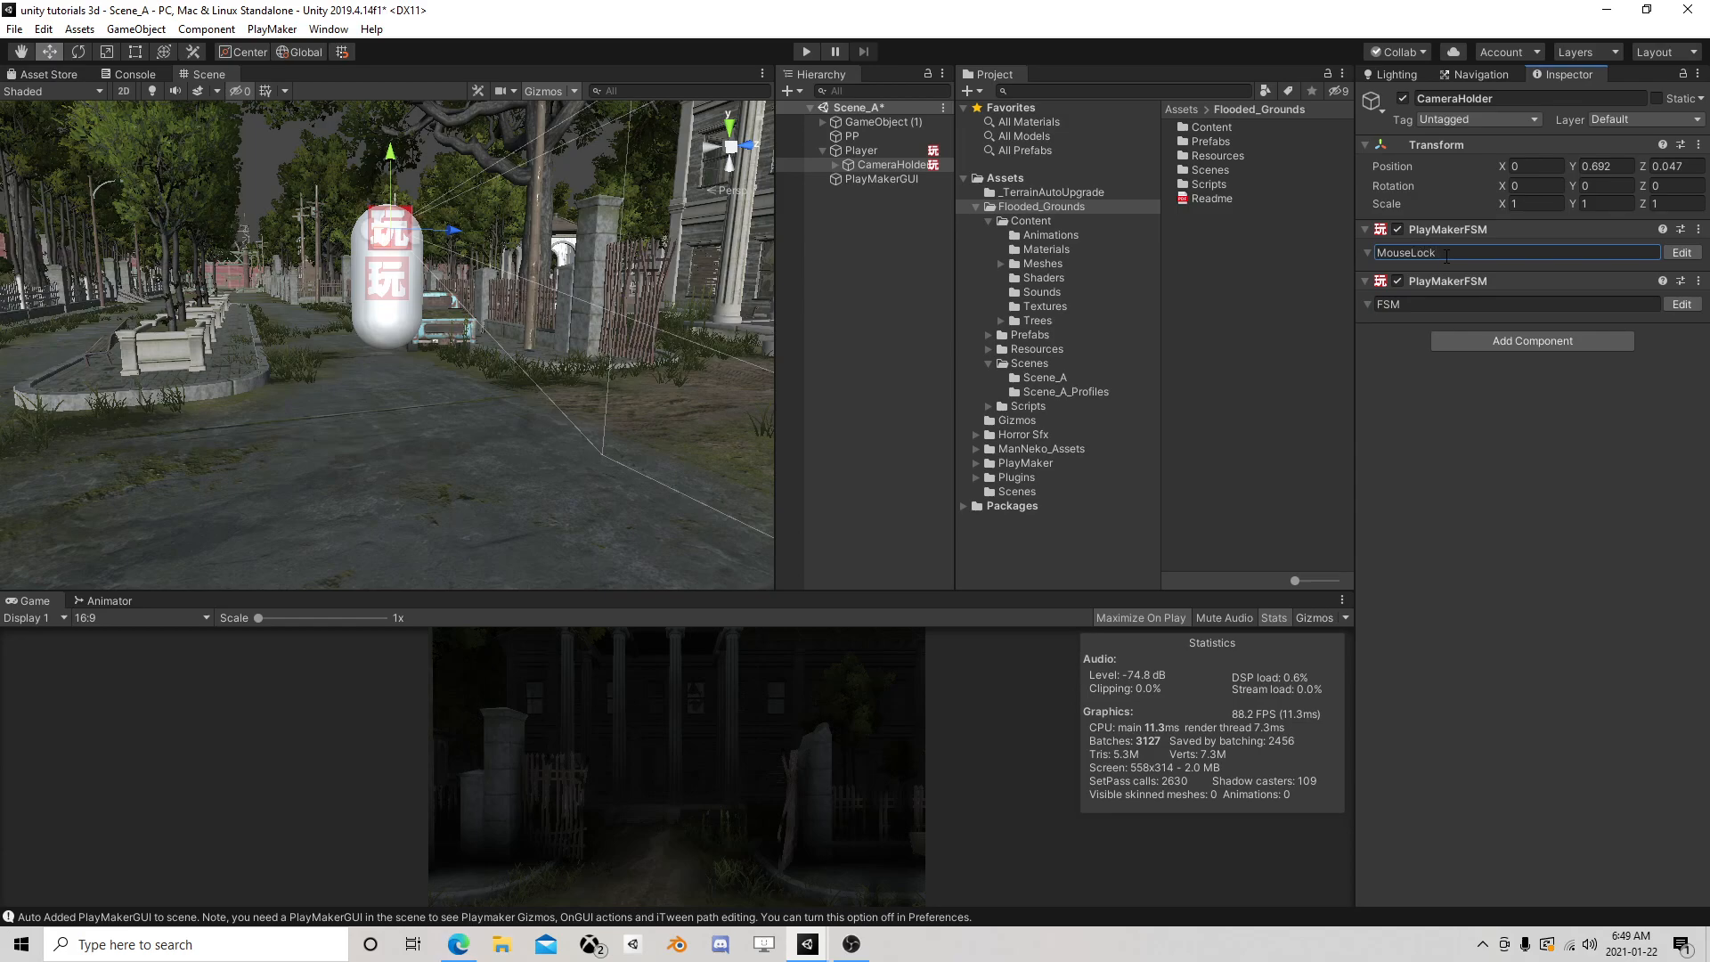
{"action": "left_click", "coordinate": [1435, 299]}
{"action": "type", "text": "Look"}
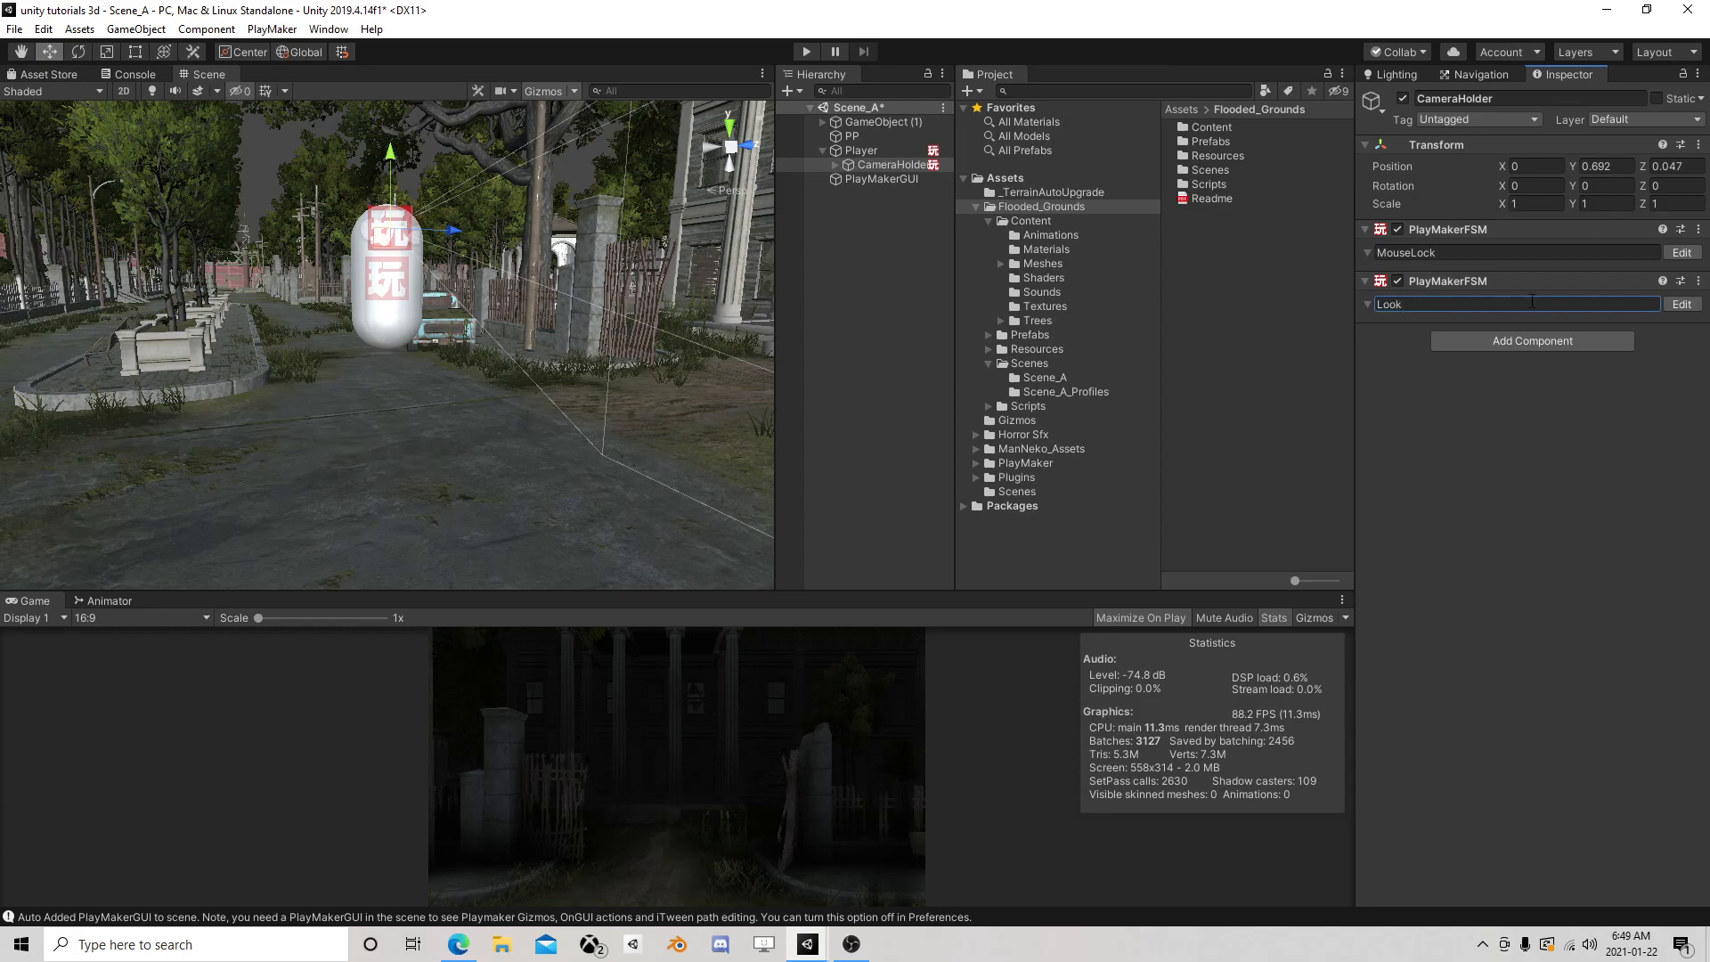
Add a Mouse Look action to State 1 of the new Look FSM with Sensitivity X and Y set to 2.5
{"action": "left_click", "coordinate": [1681, 304]}
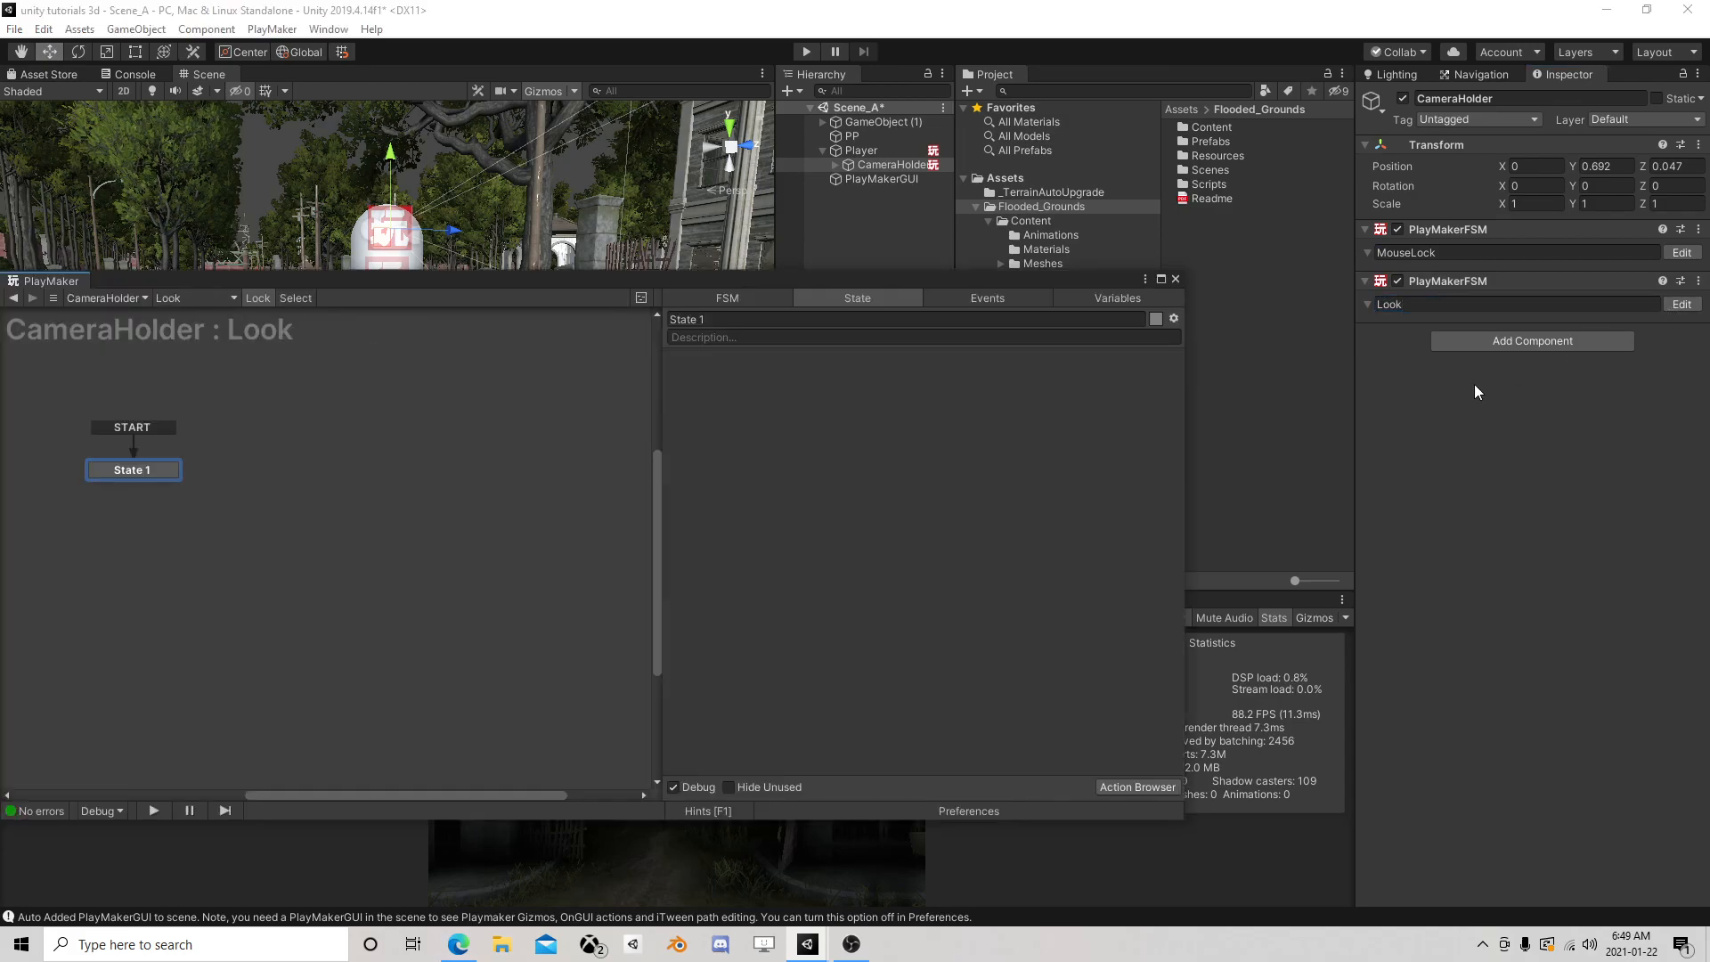
{"action": "left_click", "coordinate": [1156, 784]}
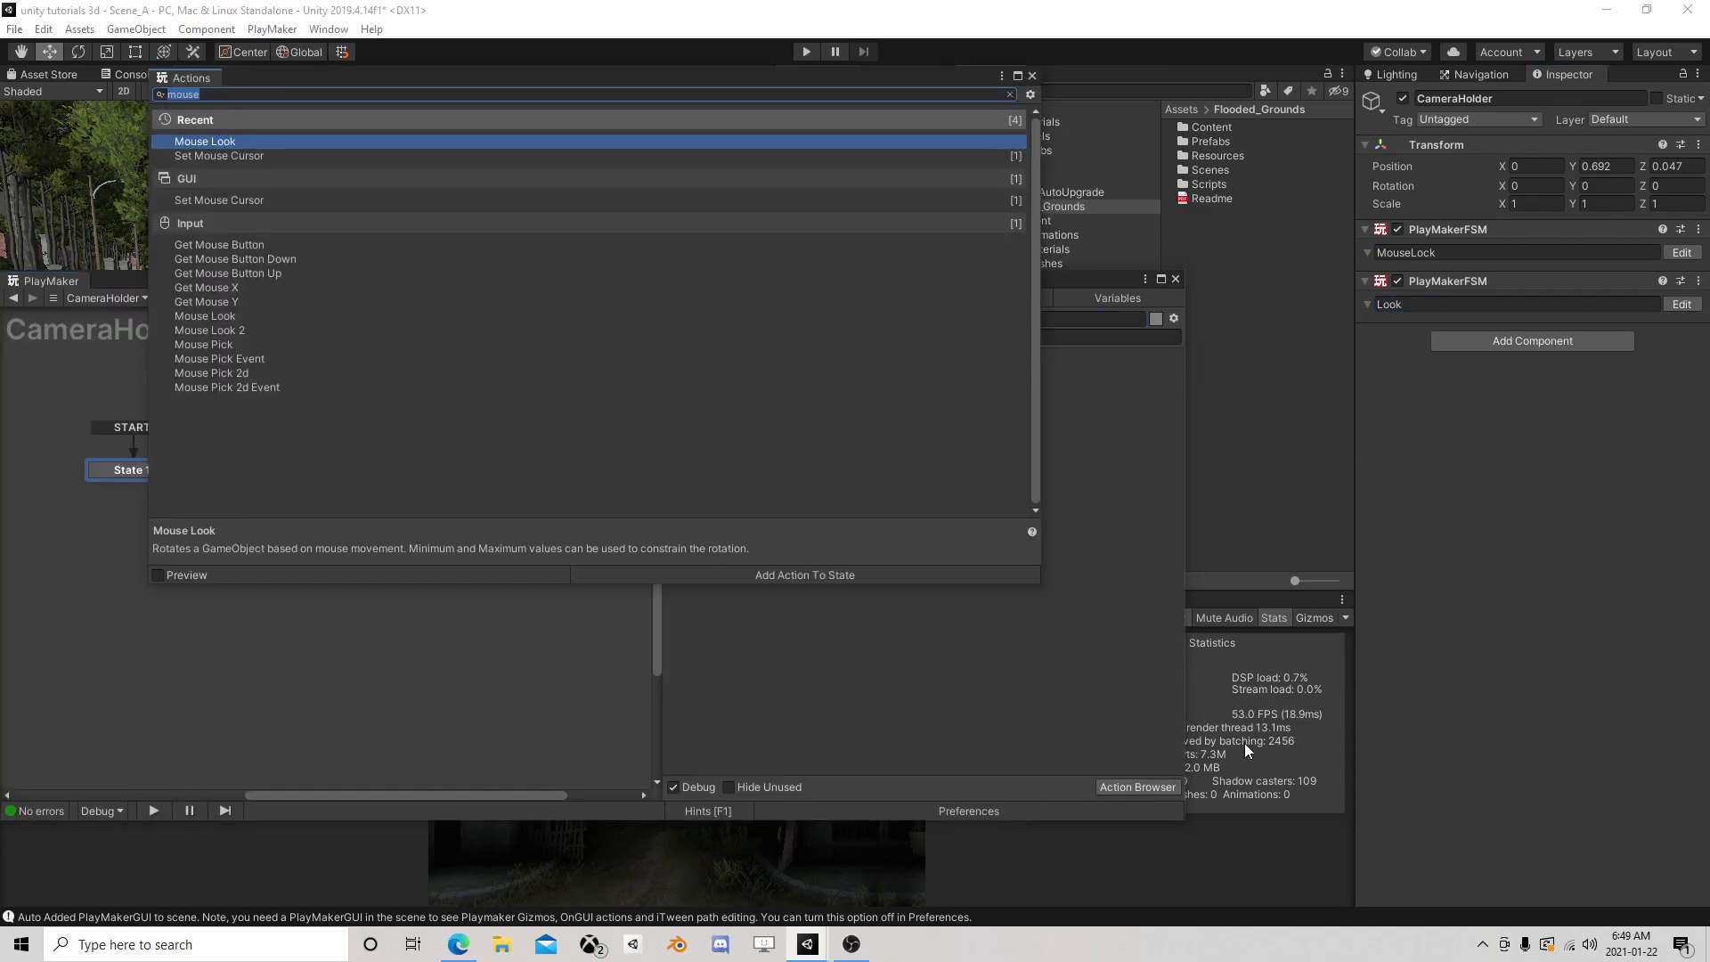
{"action": "double_click", "coordinate": [232, 143]}
{"action": "left_click", "coordinate": [1016, 79]}
{"action": "left_click", "coordinate": [942, 414]}
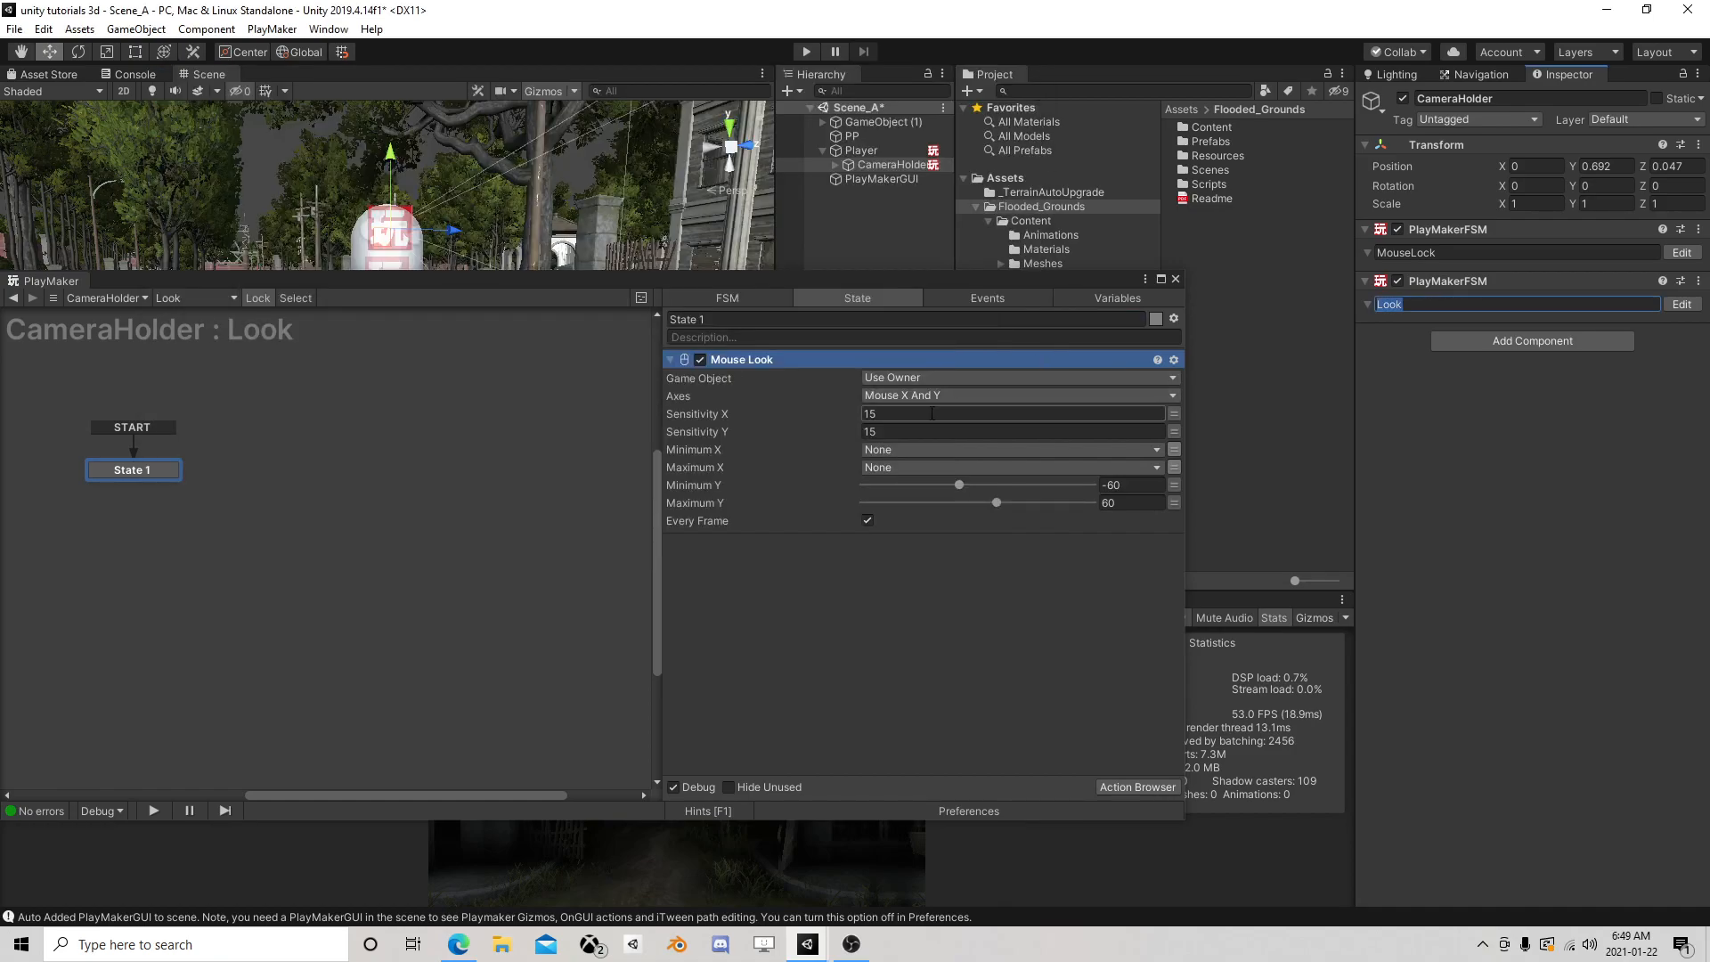
{"action": "type", "text": "2.5"}
{"action": "left_click", "coordinate": [928, 430]}
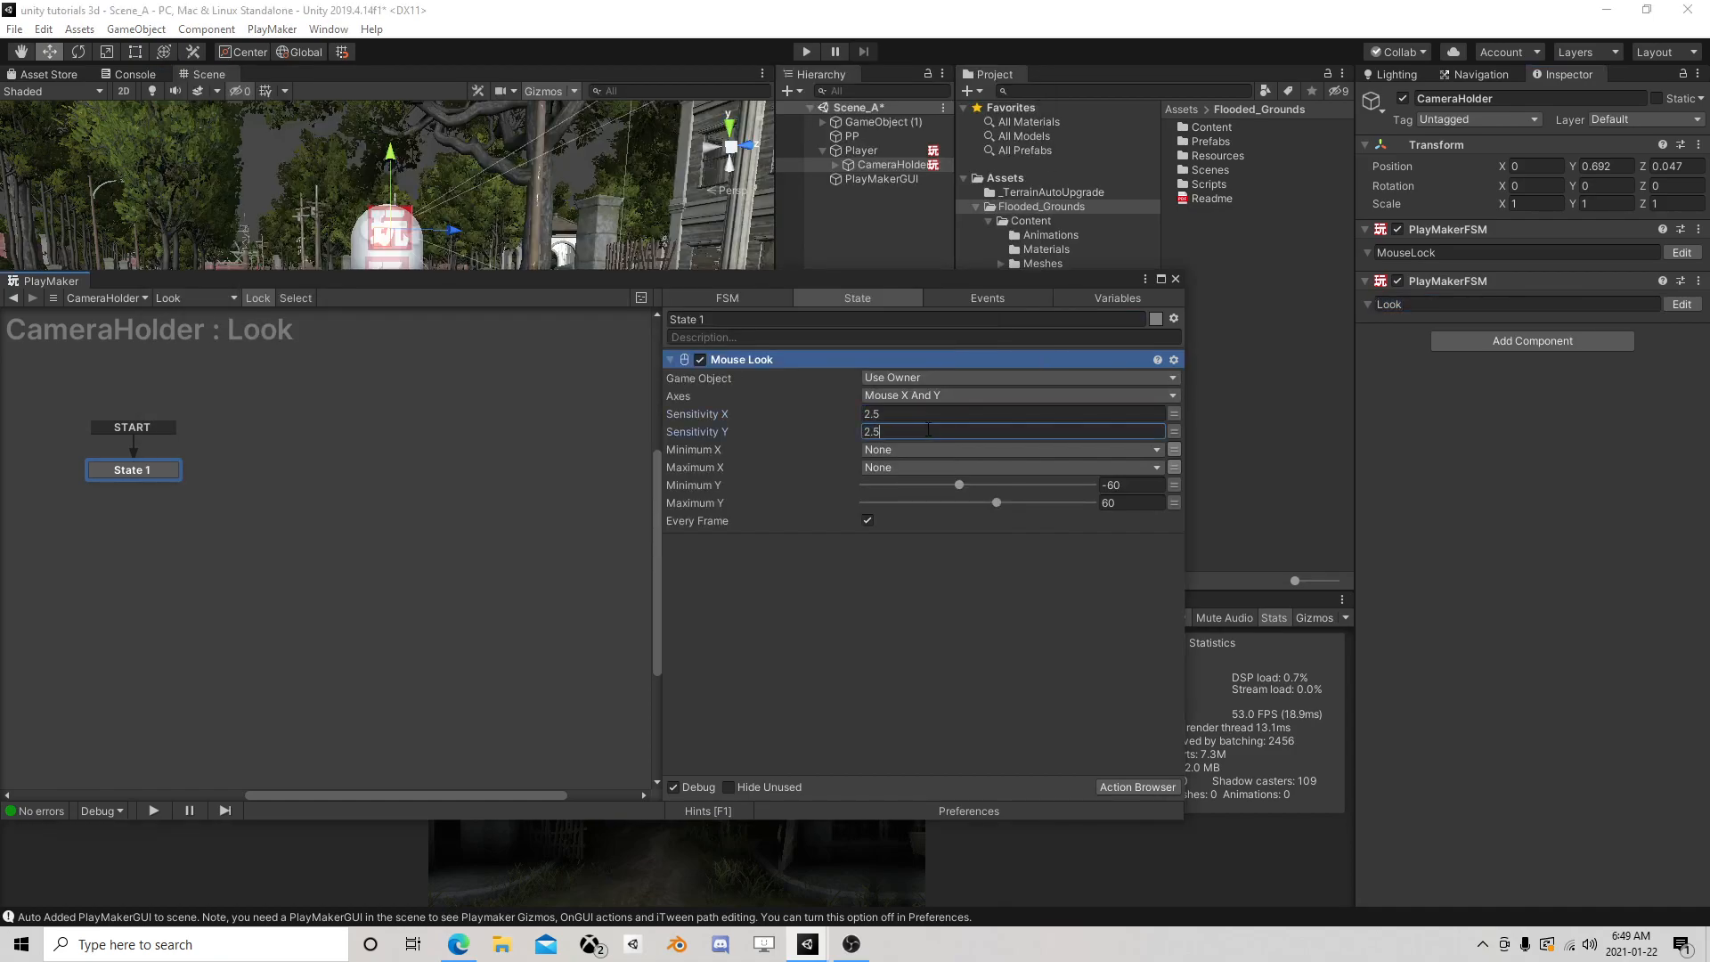
{"action": "left_click", "coordinate": [1174, 279]}
Test walking and looking around in Play mode, release the cursor, and exit Play mode
{"action": "left_click", "coordinate": [805, 51]}
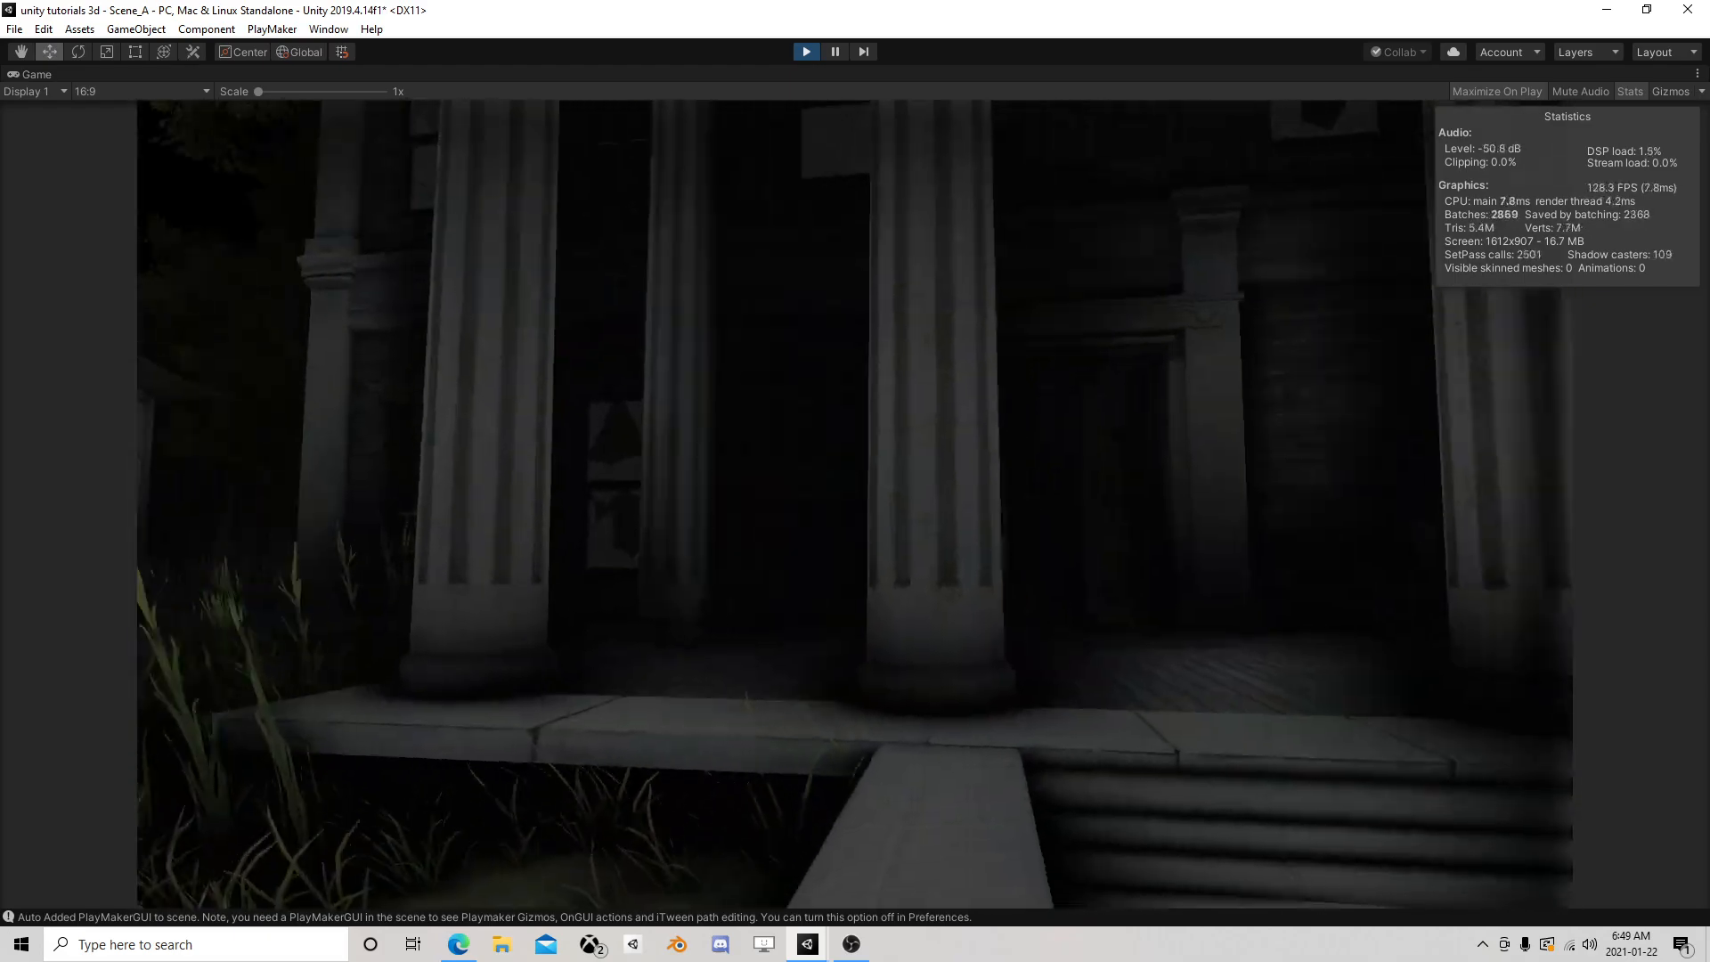
{"action": "key", "text": "Escape"}
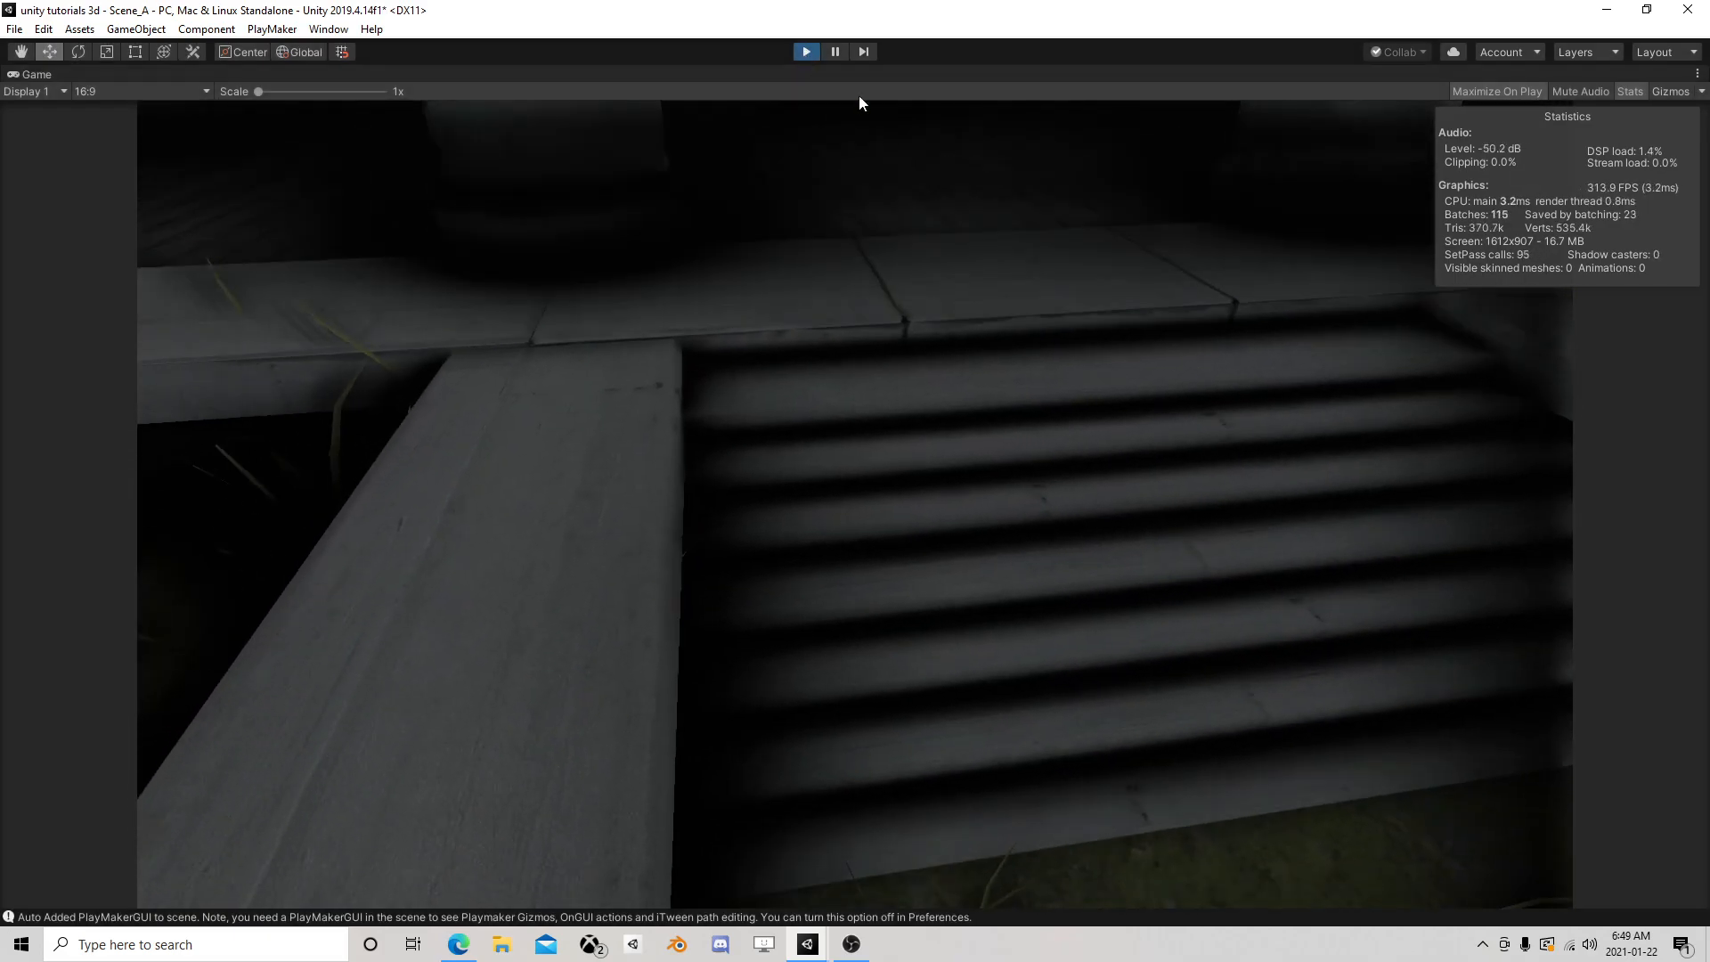
{"action": "key", "text": "ctrl+p"}
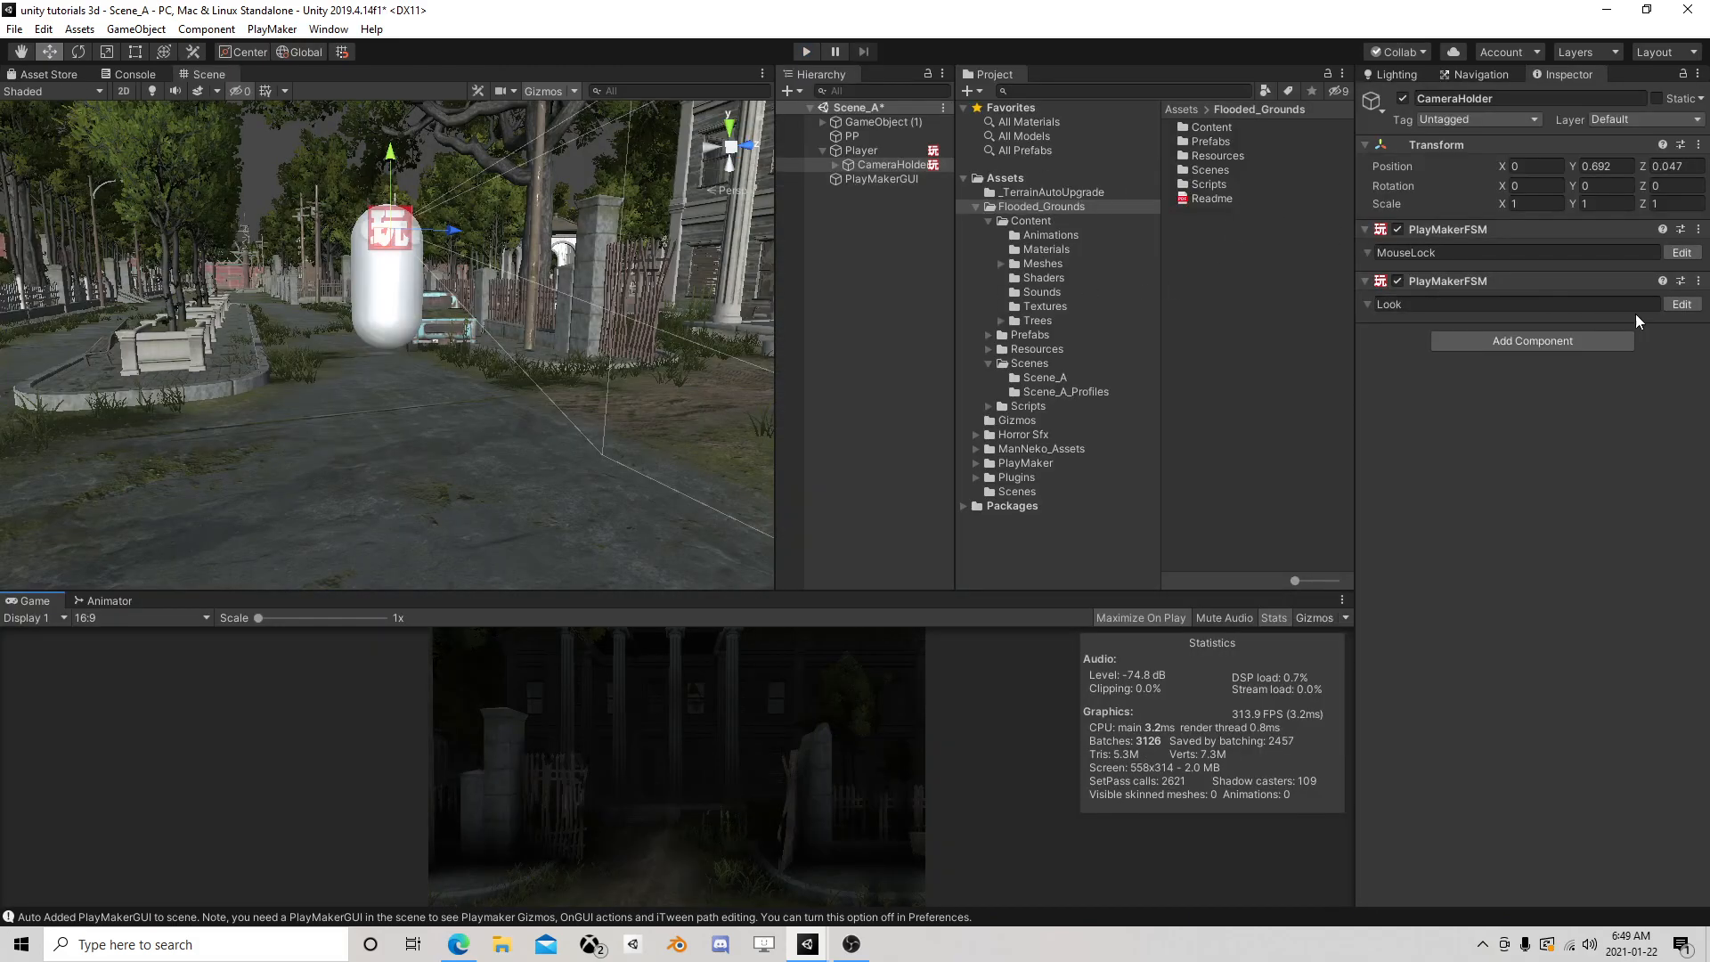
Set Mouse Look's Sensitivity X to 1.5 and Sensitivity Y to -1.5 in the Look FSM, and test it in Play mode
{"action": "left_click", "coordinate": [1682, 304]}
{"action": "left_click", "coordinate": [910, 413]}
{"action": "type", "text": "1.5"}
{"action": "left_click", "coordinate": [903, 432]}
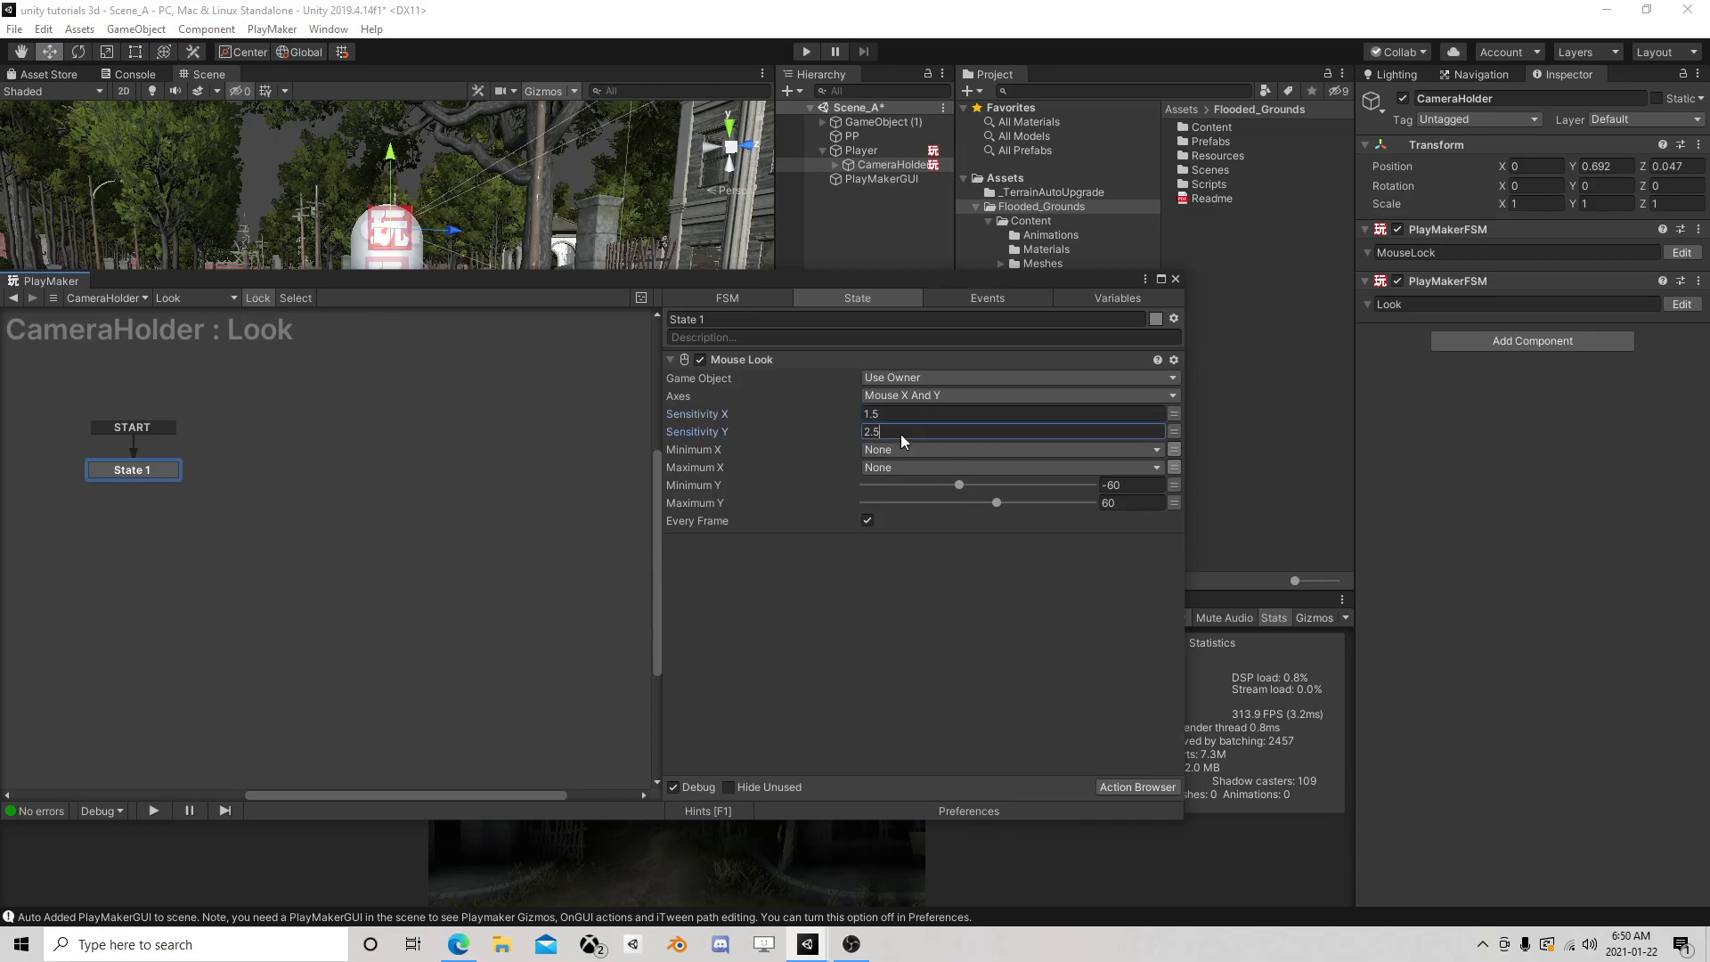
{"action": "left_click_drag", "start_coordinate": [911, 435], "coordinate": [782, 437]}
{"action": "type", "text": "-1.5"}
{"action": "left_click", "coordinate": [1175, 279]}
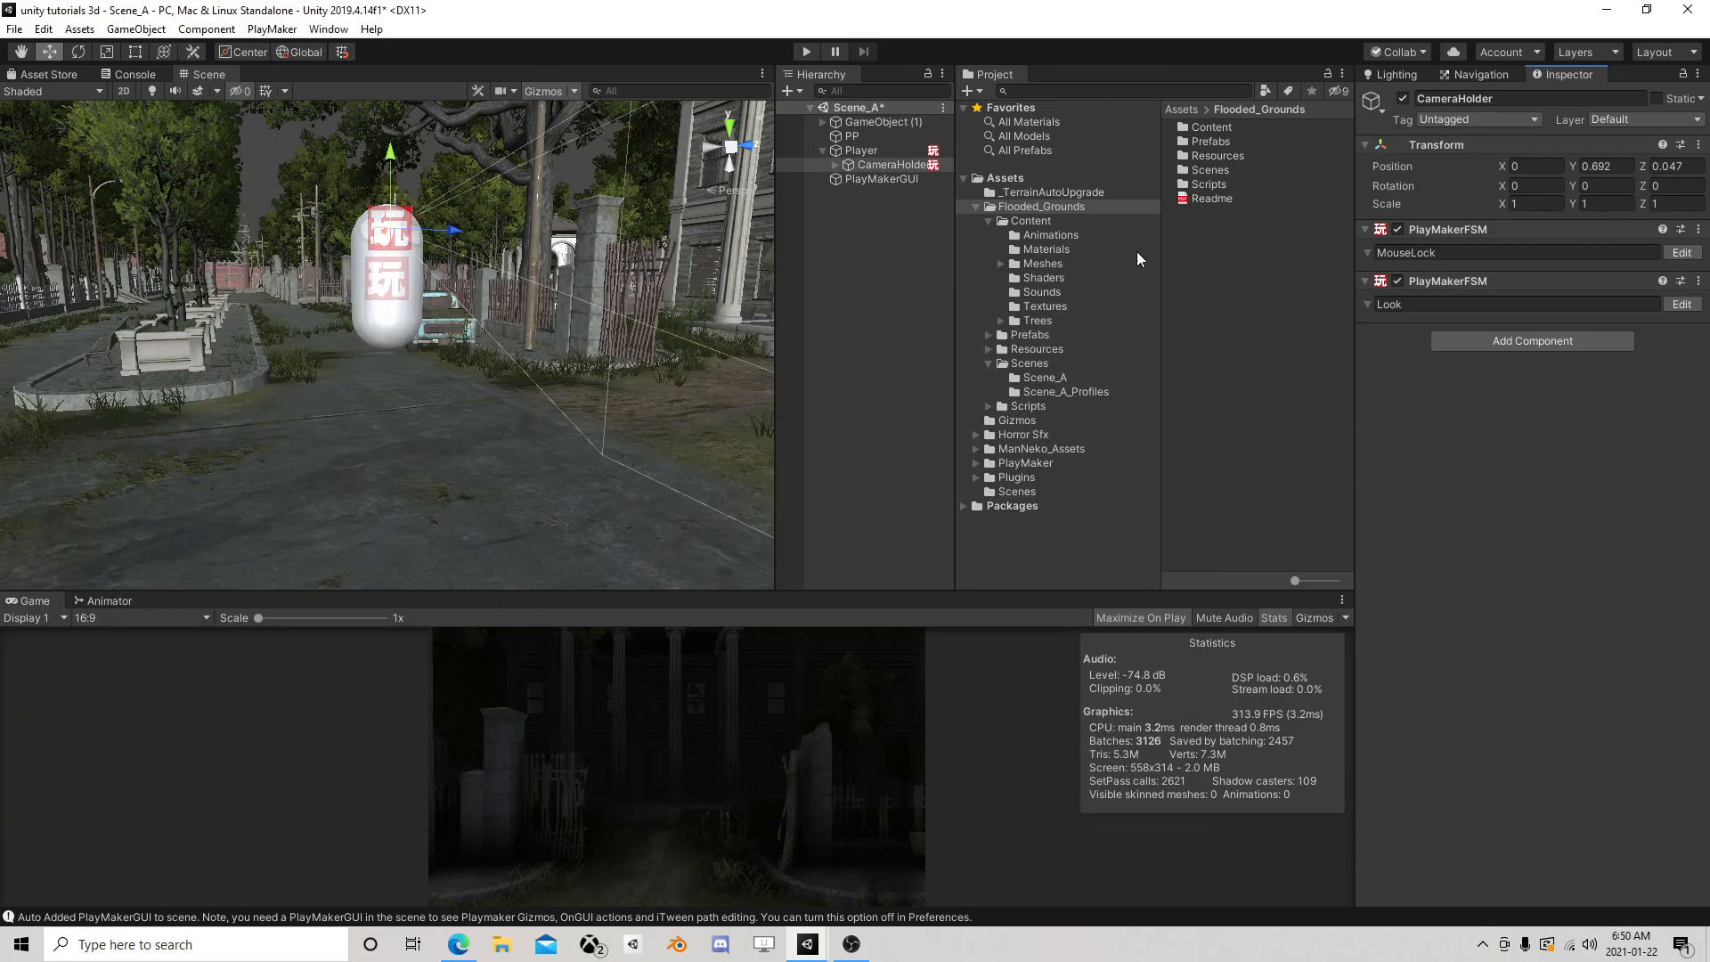
{"action": "left_click", "coordinate": [806, 51]}
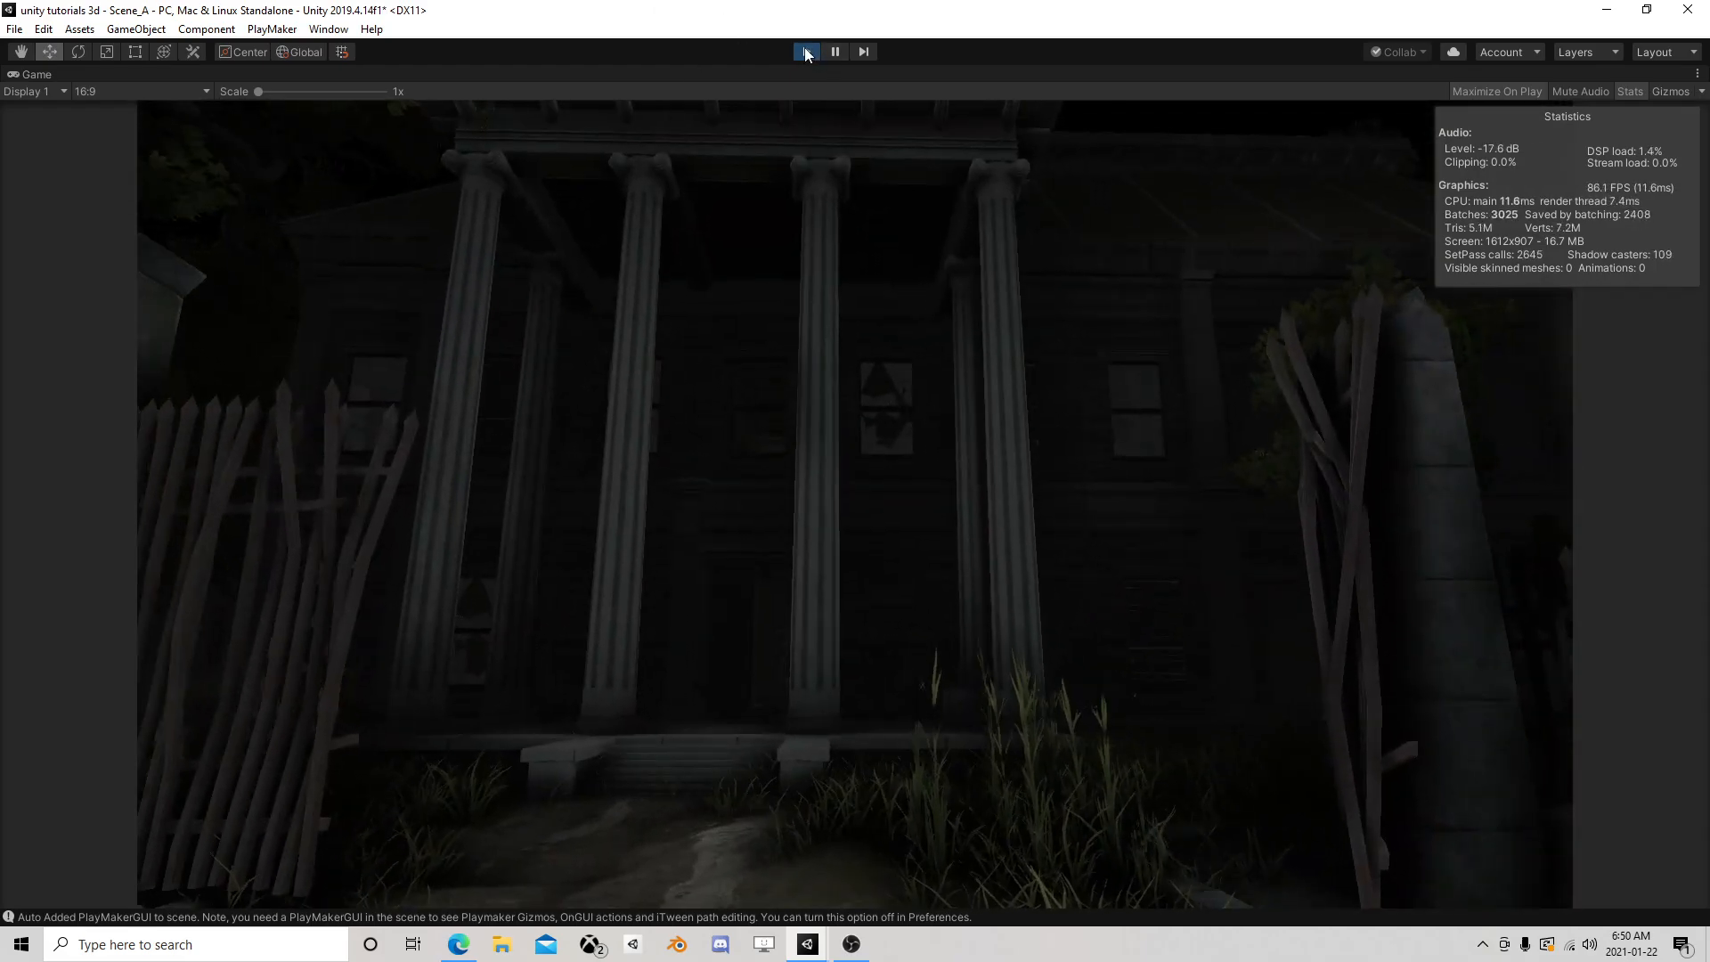
{"action": "left_click", "coordinate": [807, 52]}
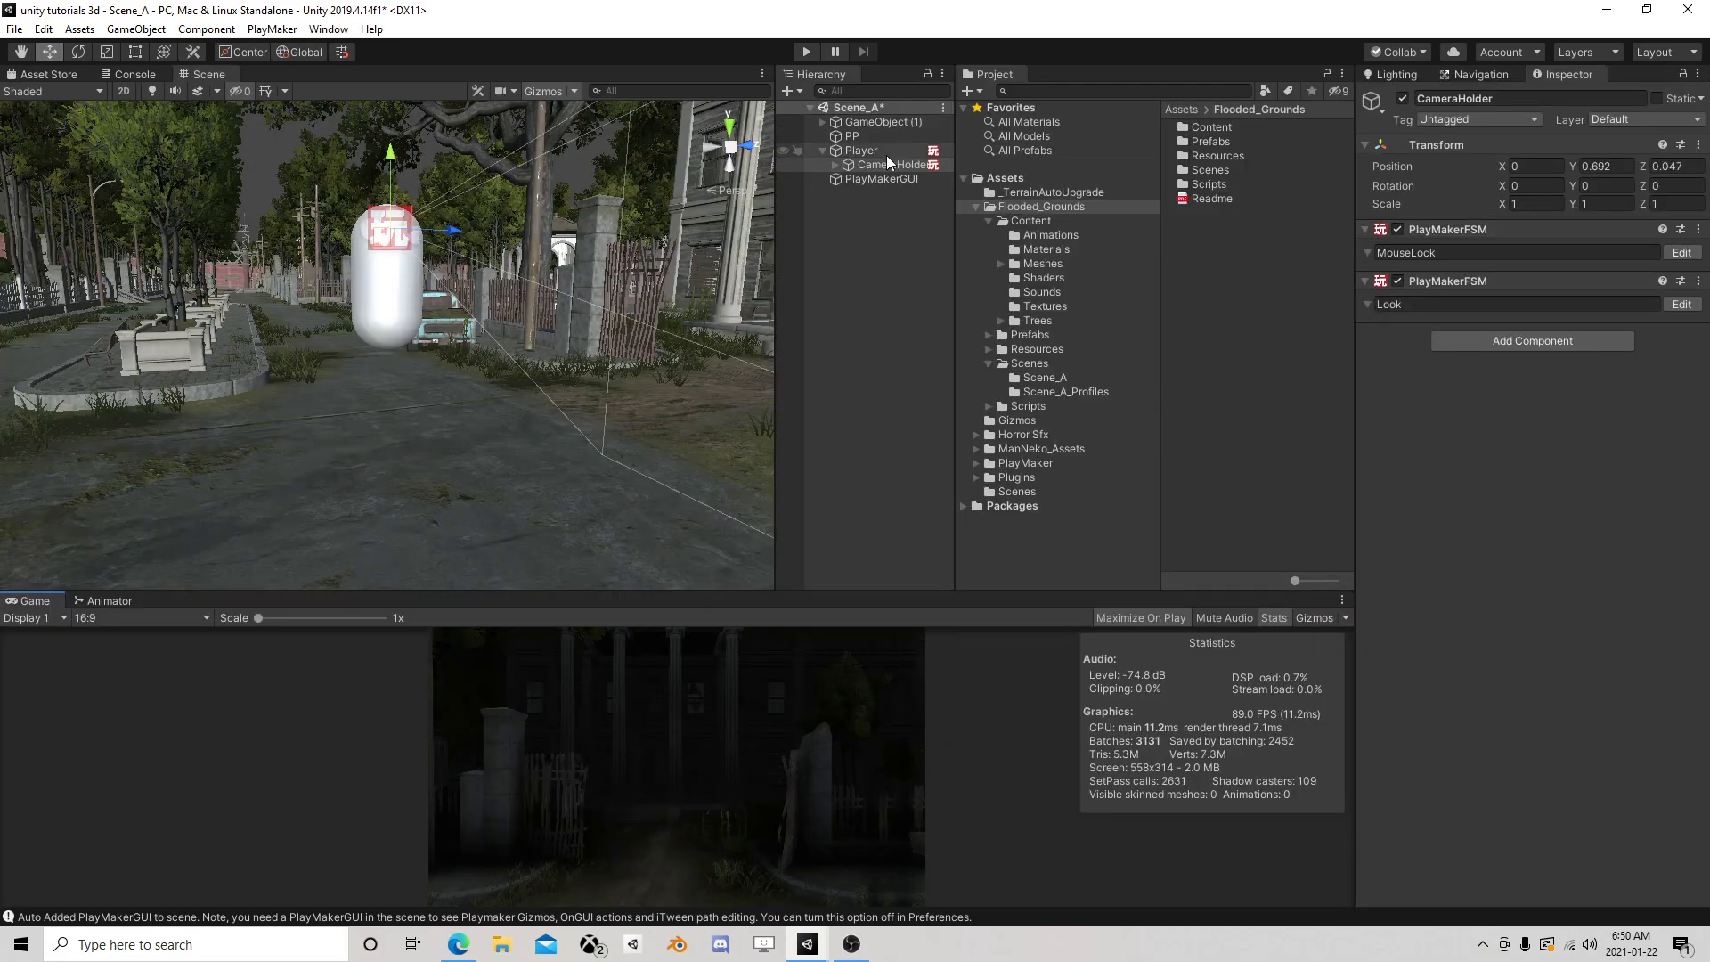
In the Player's FSM, set Float Multiply's Multiply By value to 4 and close the FSM editor
{"action": "left_click", "coordinate": [887, 151]}
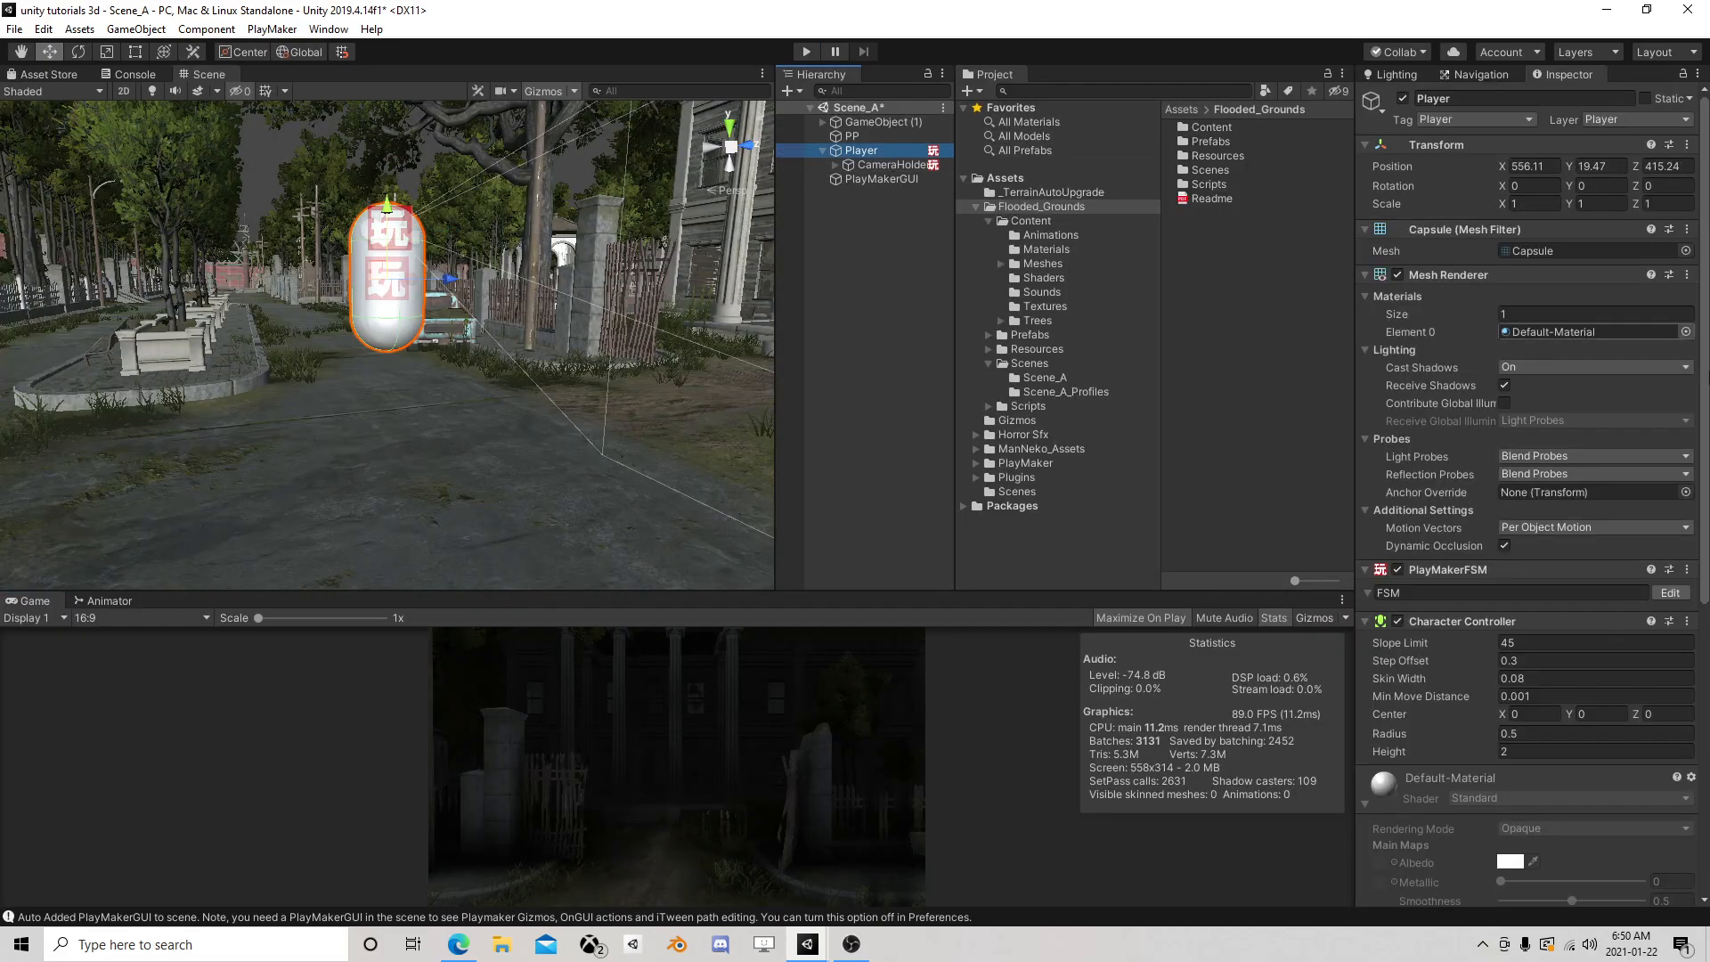
{"action": "left_click", "coordinate": [1670, 592]}
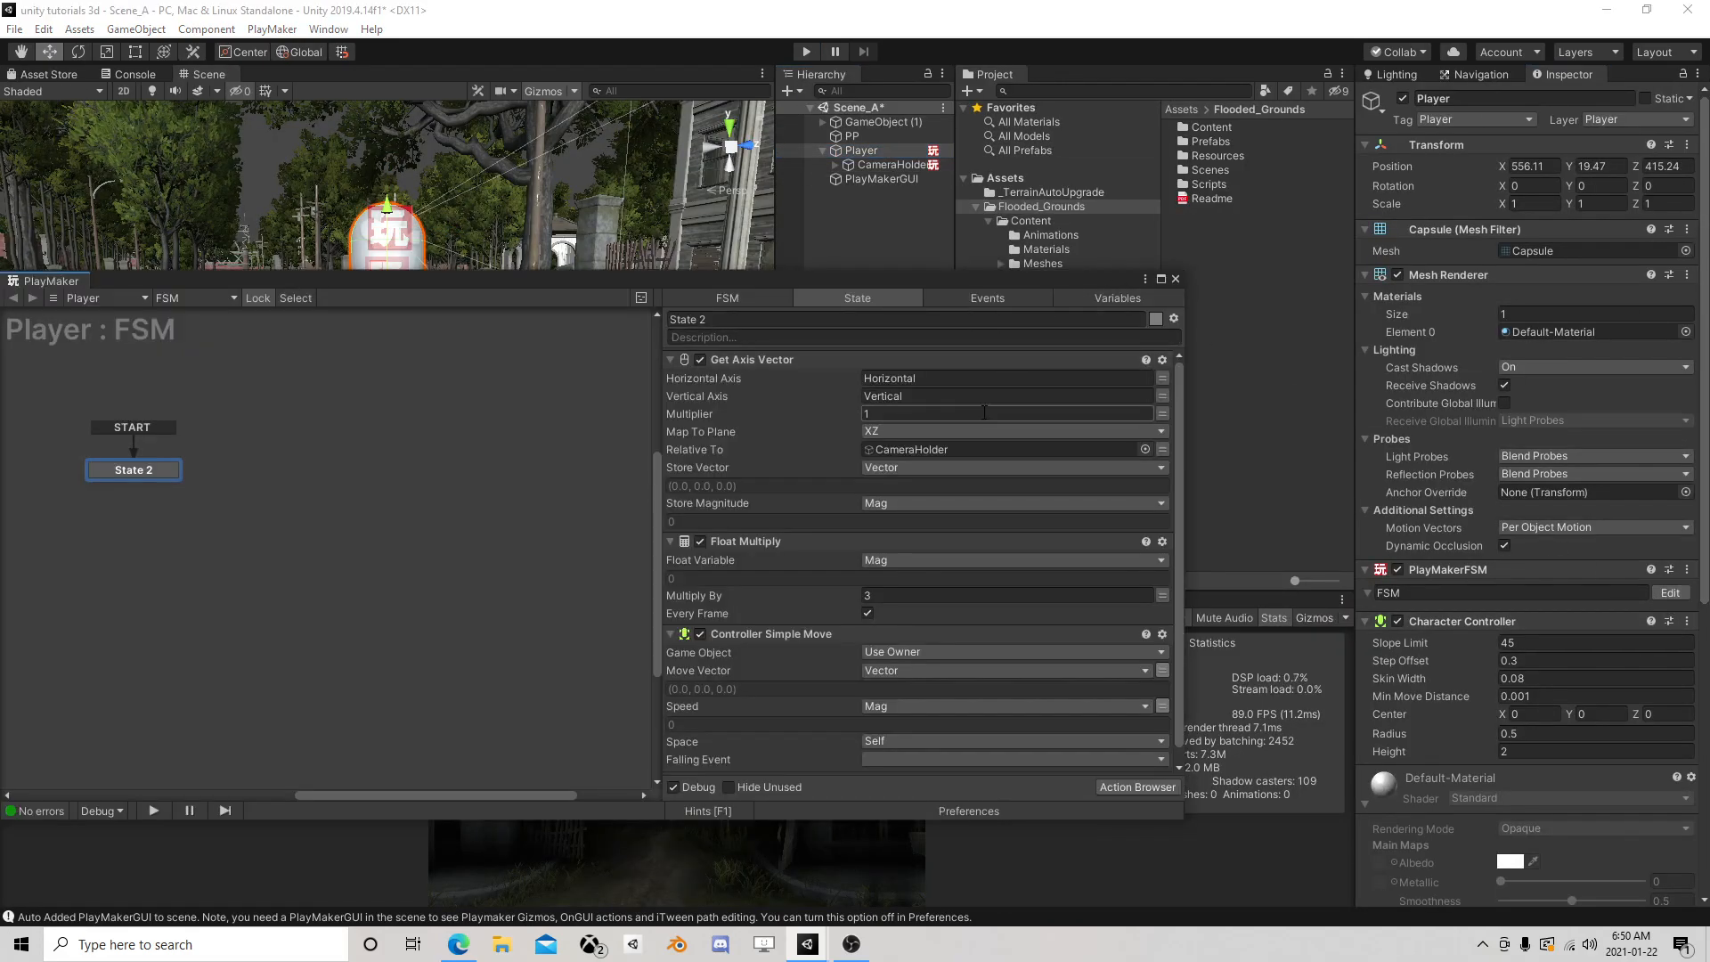
{"action": "scroll", "coordinate": [955, 518], "scroll_direction": "down", "scroll_amount": 1}
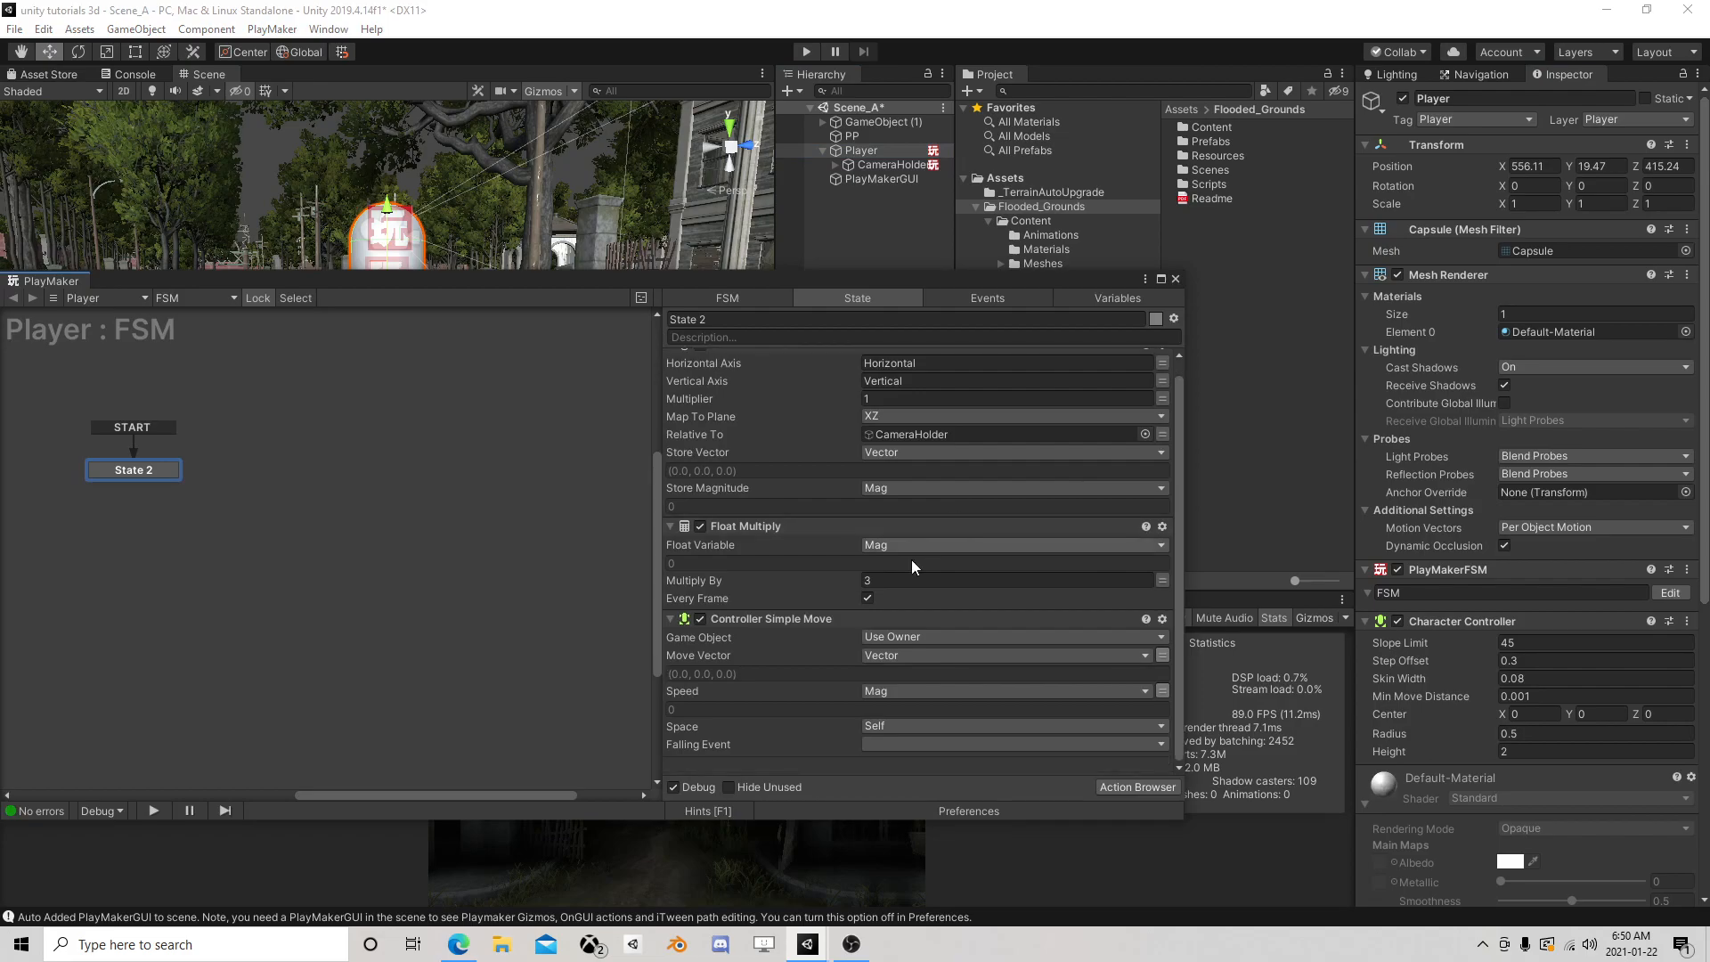
{"action": "left_click", "coordinate": [925, 580]}
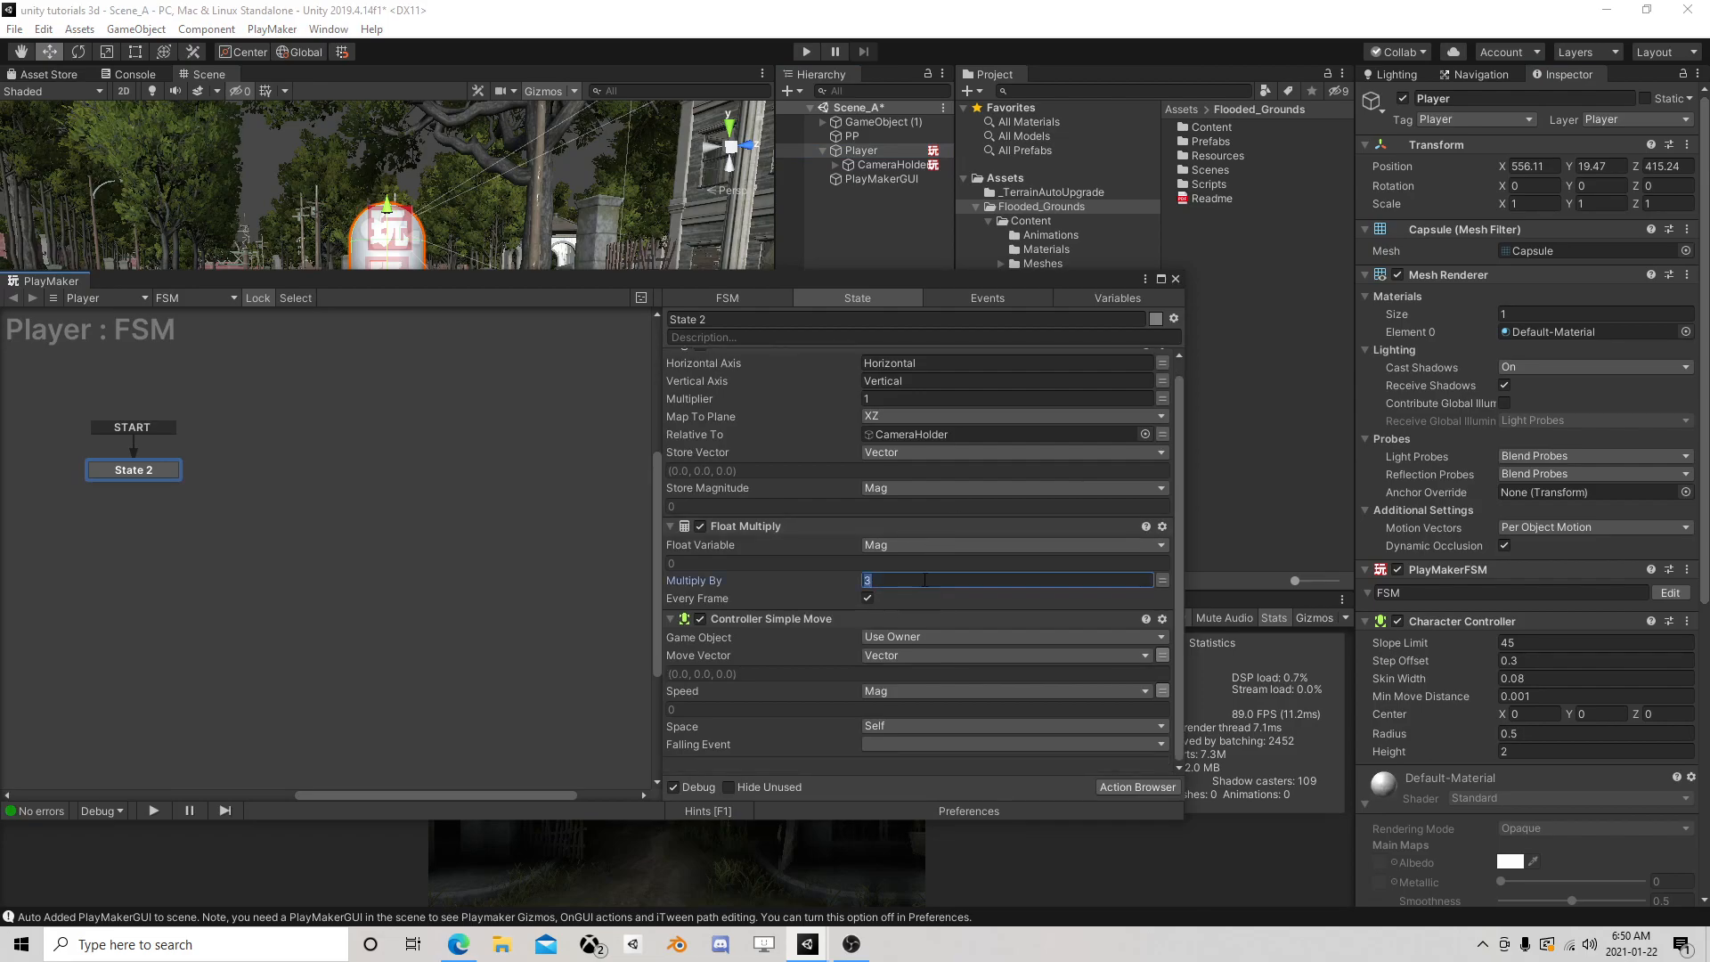
{"action": "type", "text": "4"}
{"action": "left_click", "coordinate": [1176, 279]}
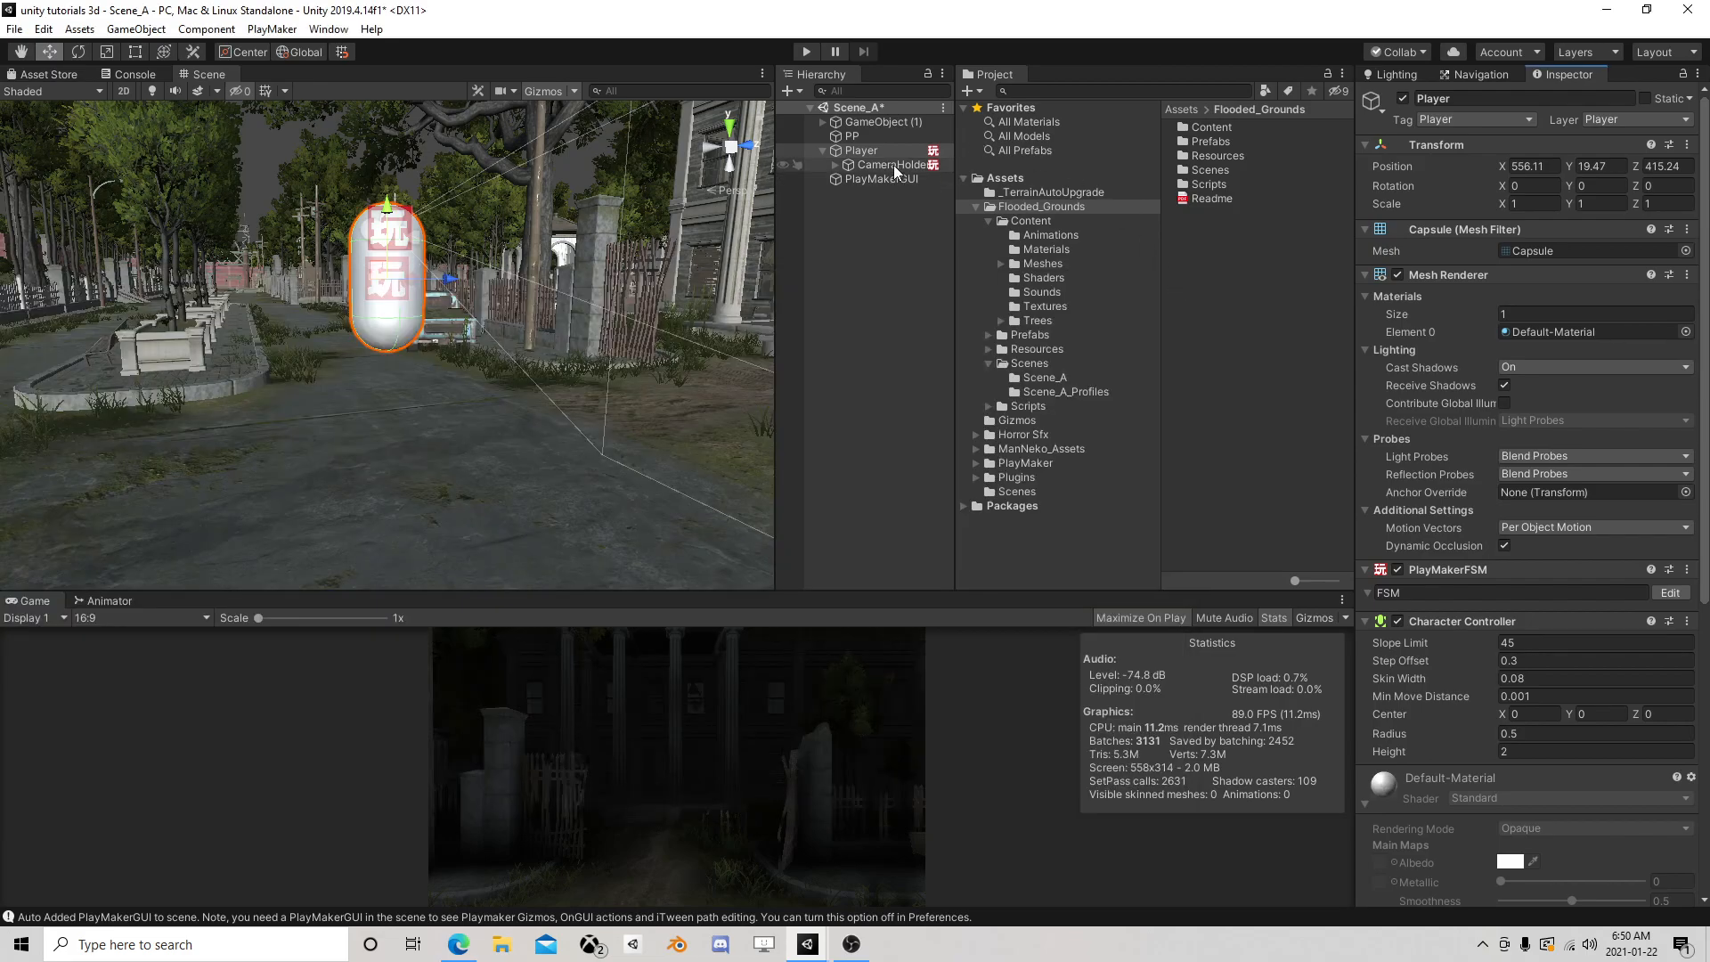
Expand CameraHolder, widen the object hierarchy, and remove the trailing backslash from the CameraAnimation object's name
{"action": "left_click", "coordinate": [834, 165]}
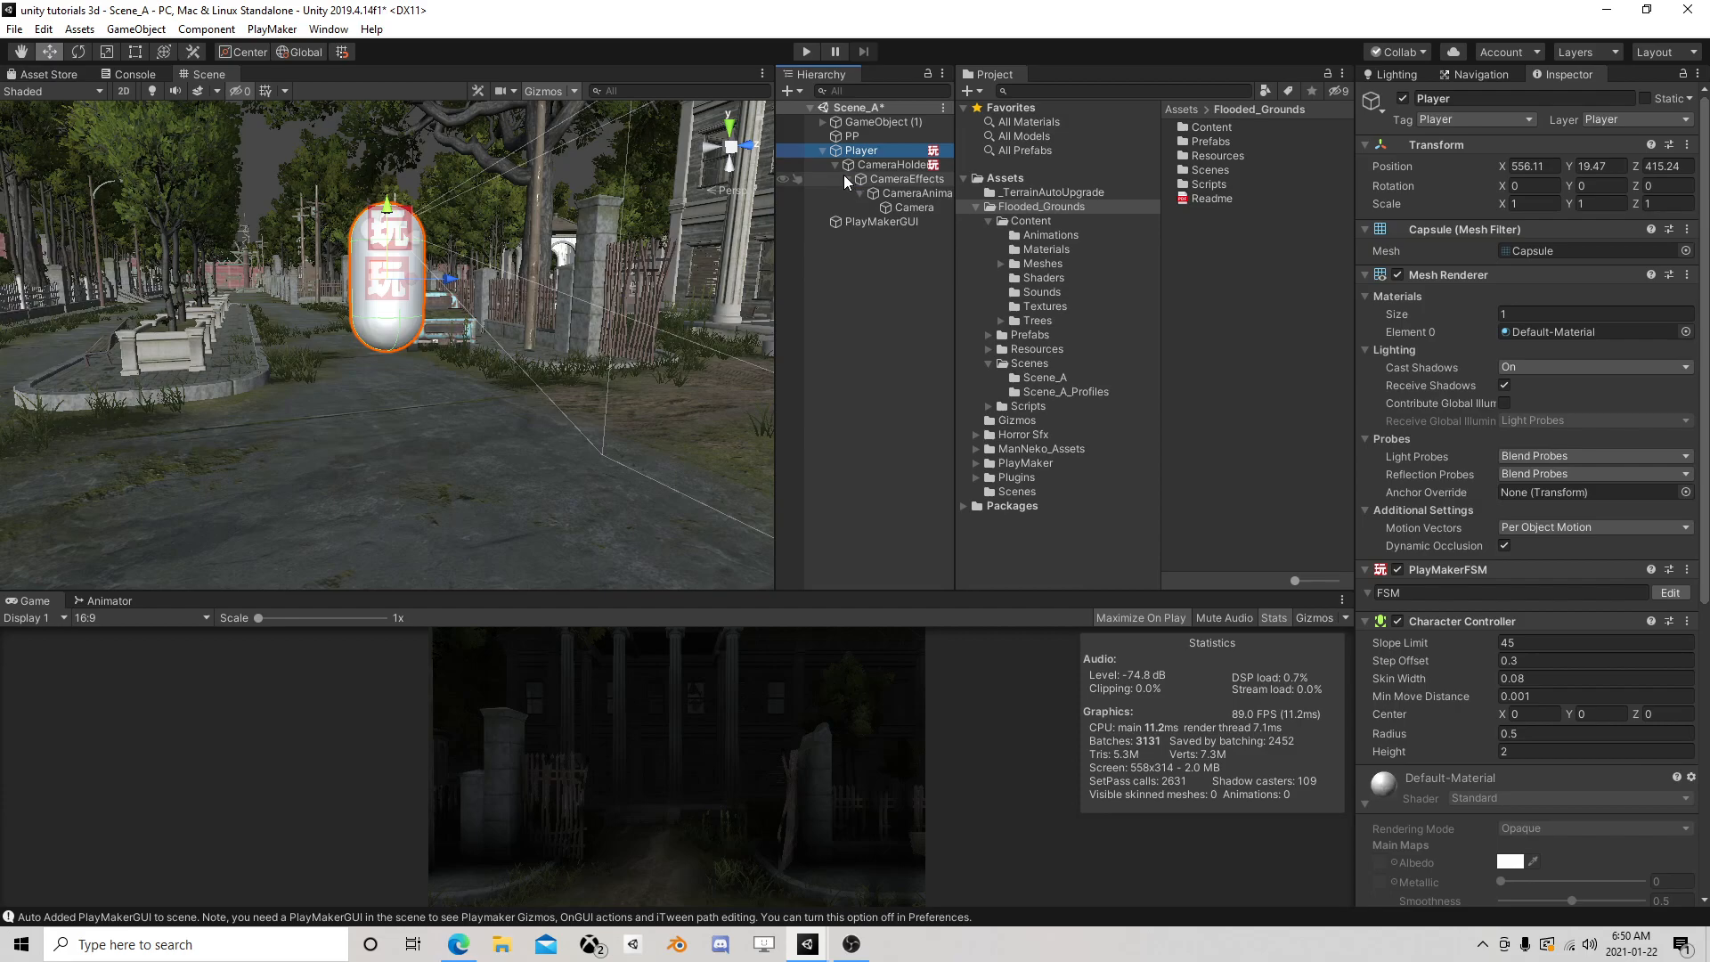
{"action": "left_click", "coordinate": [871, 165]}
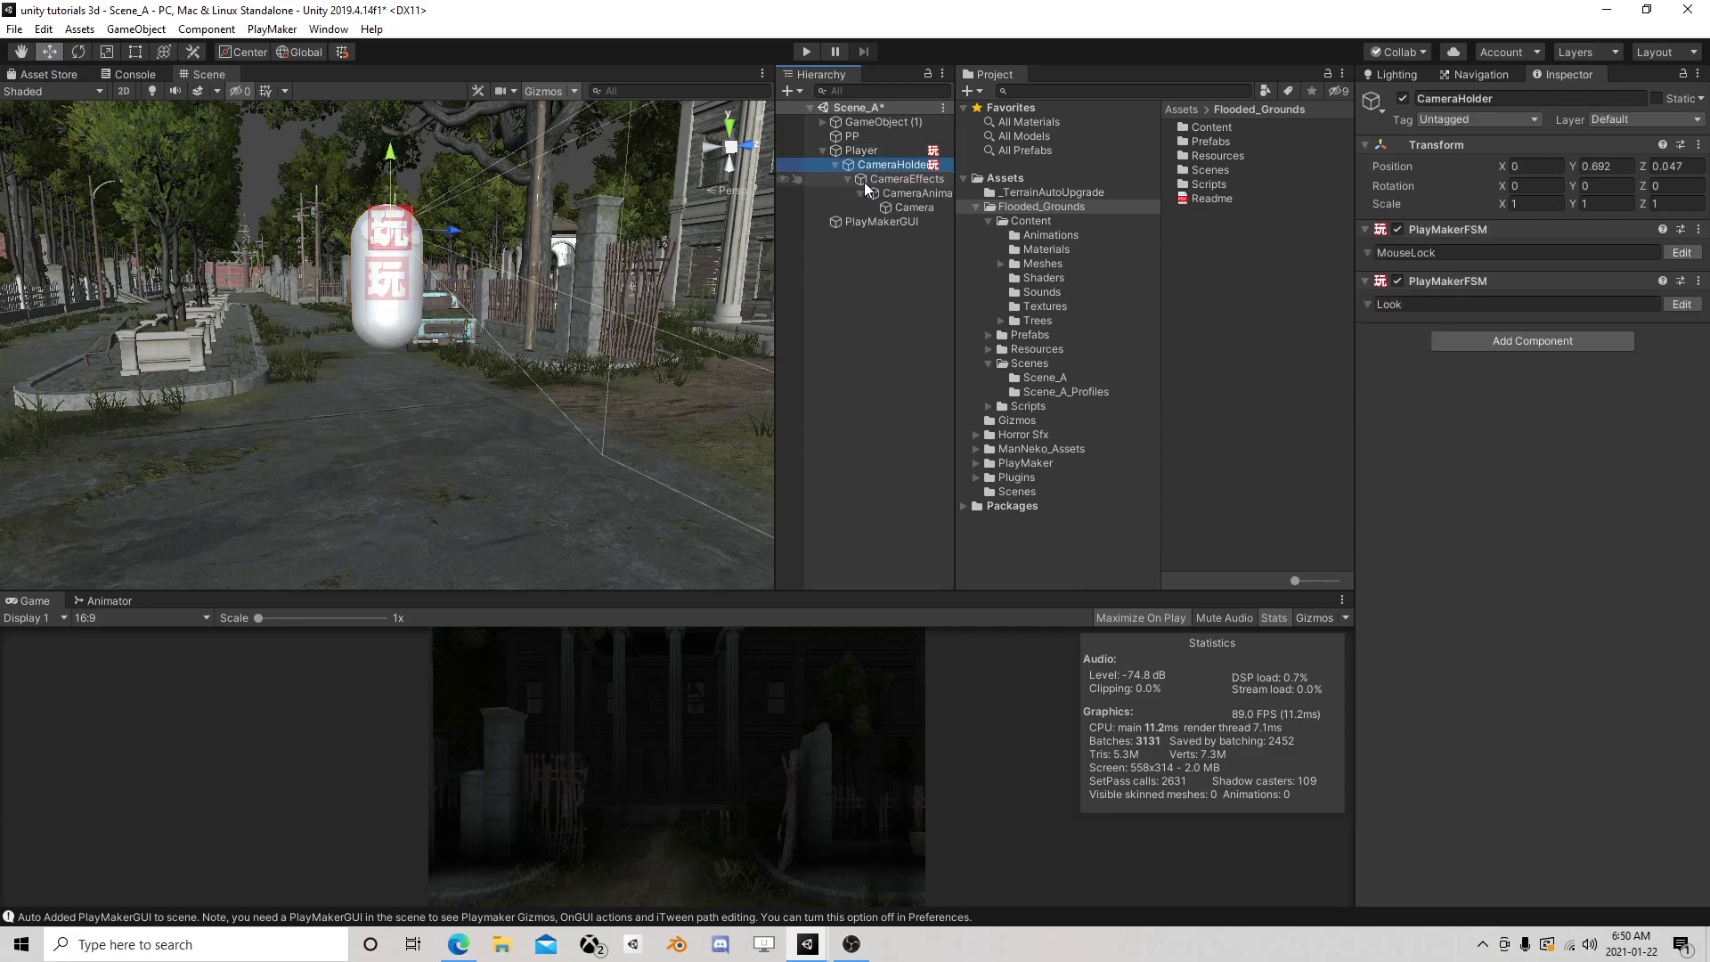
{"action": "left_click", "coordinate": [864, 180]}
{"action": "left_click_drag", "start_coordinate": [957, 262], "coordinate": [1092, 263]}
{"action": "left_click_drag", "start_coordinate": [773, 280], "coordinate": [698, 279]}
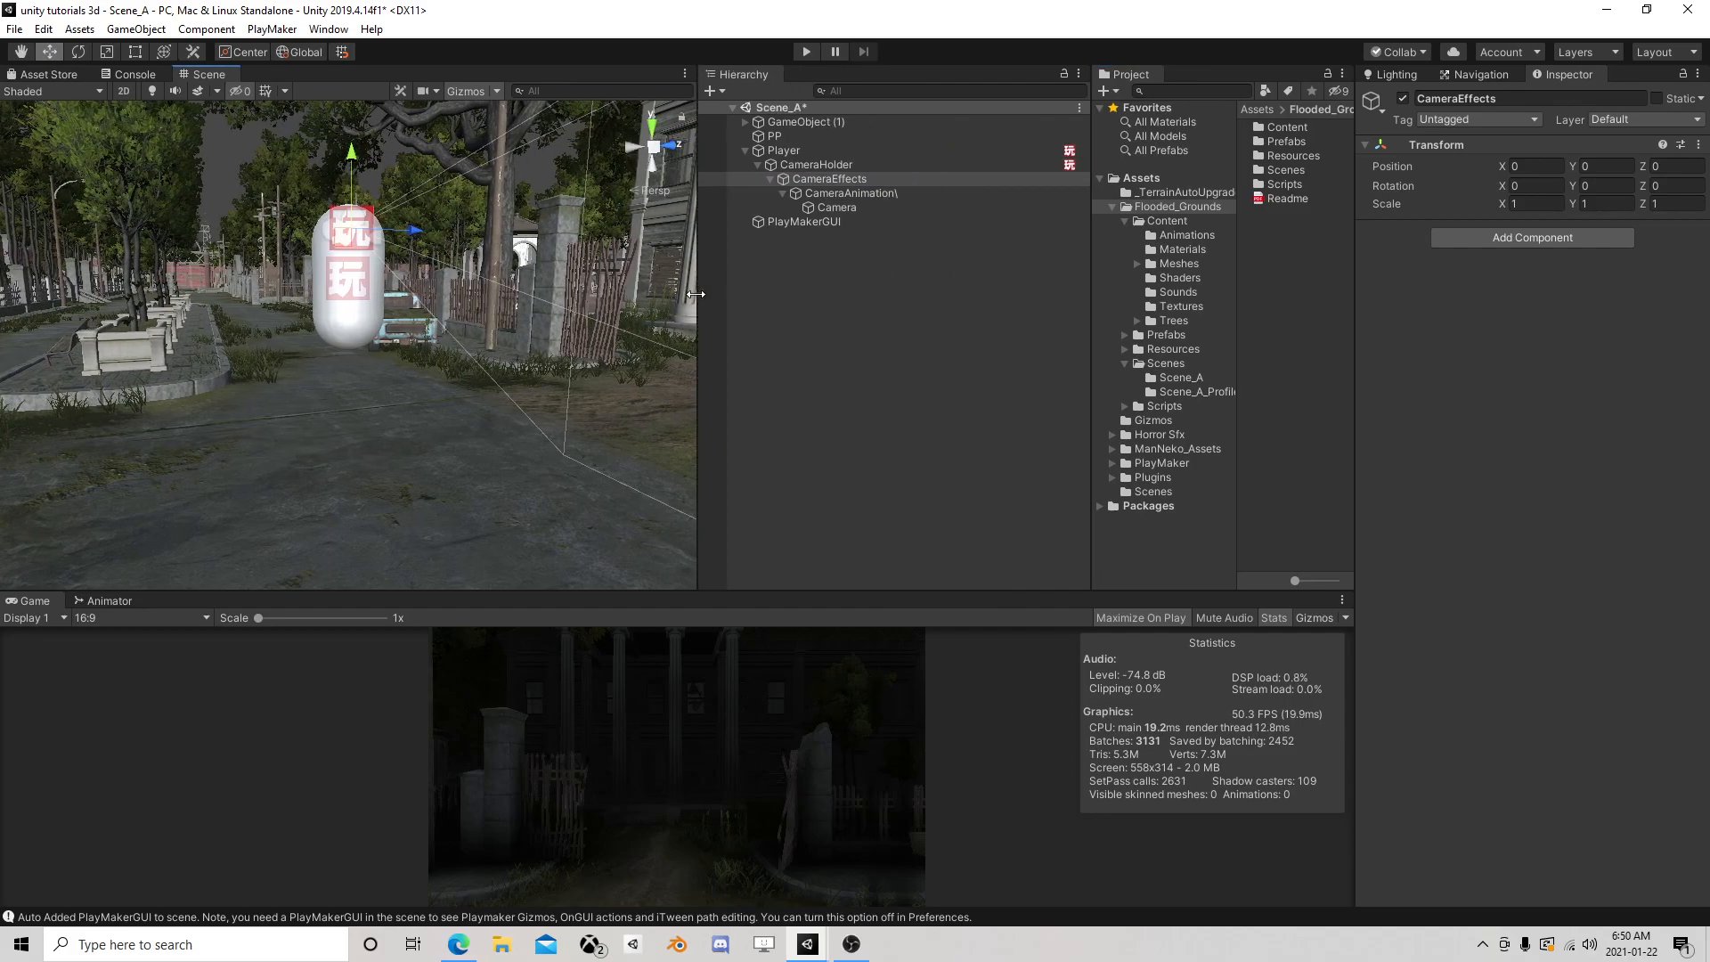
{"action": "left_click", "coordinate": [891, 193]}
{"action": "left_click", "coordinate": [899, 193]}
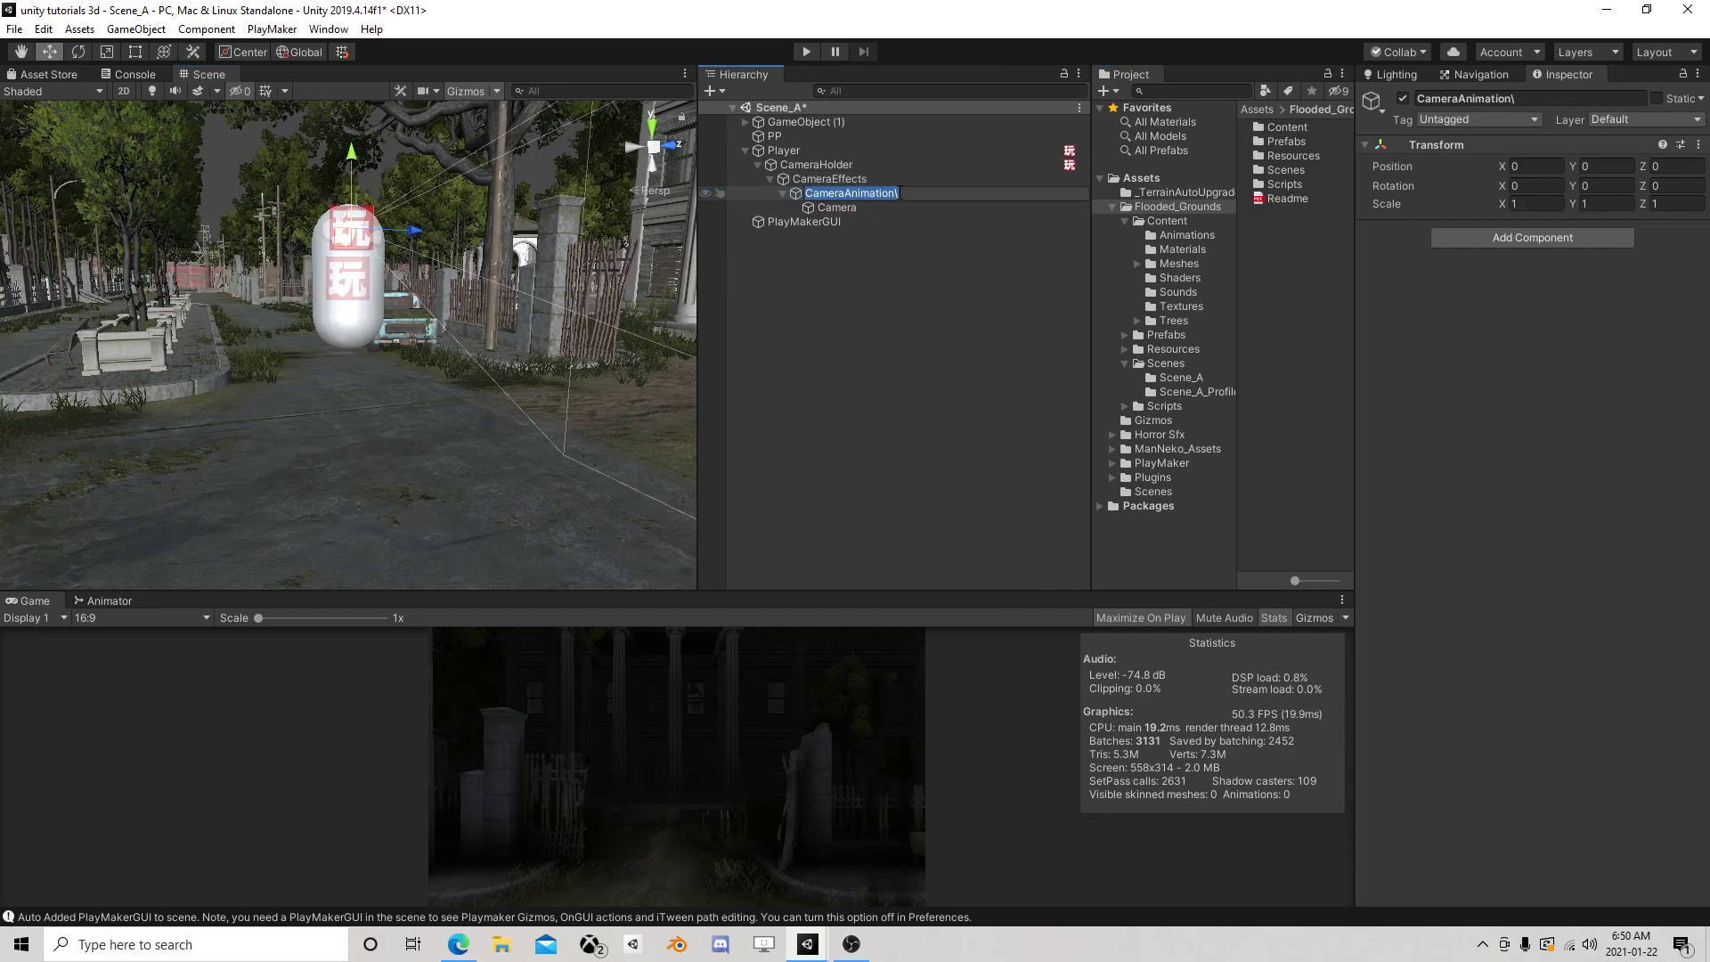
{"action": "left_click", "coordinate": [908, 193]}
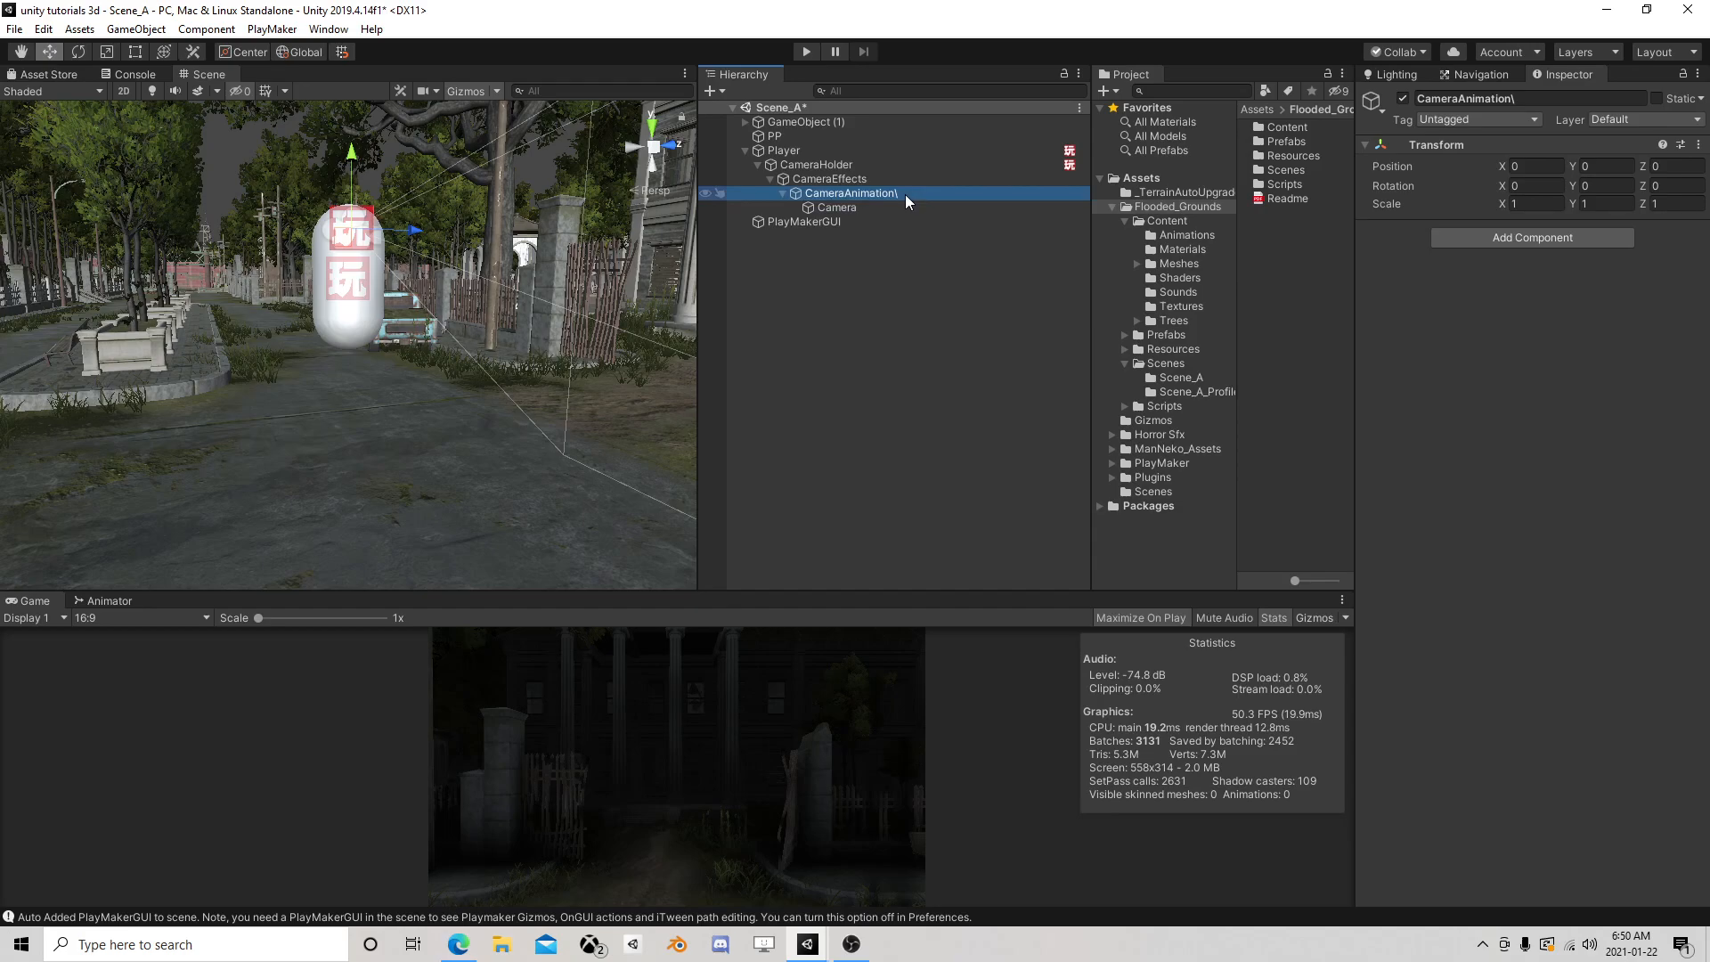
{"action": "left_click", "coordinate": [898, 195]}
{"action": "key", "text": "BackSpace"}
{"action": "key", "text": "Return"}
Add an Animator component to the CameraAnimation object
{"action": "left_click", "coordinate": [1478, 239]}
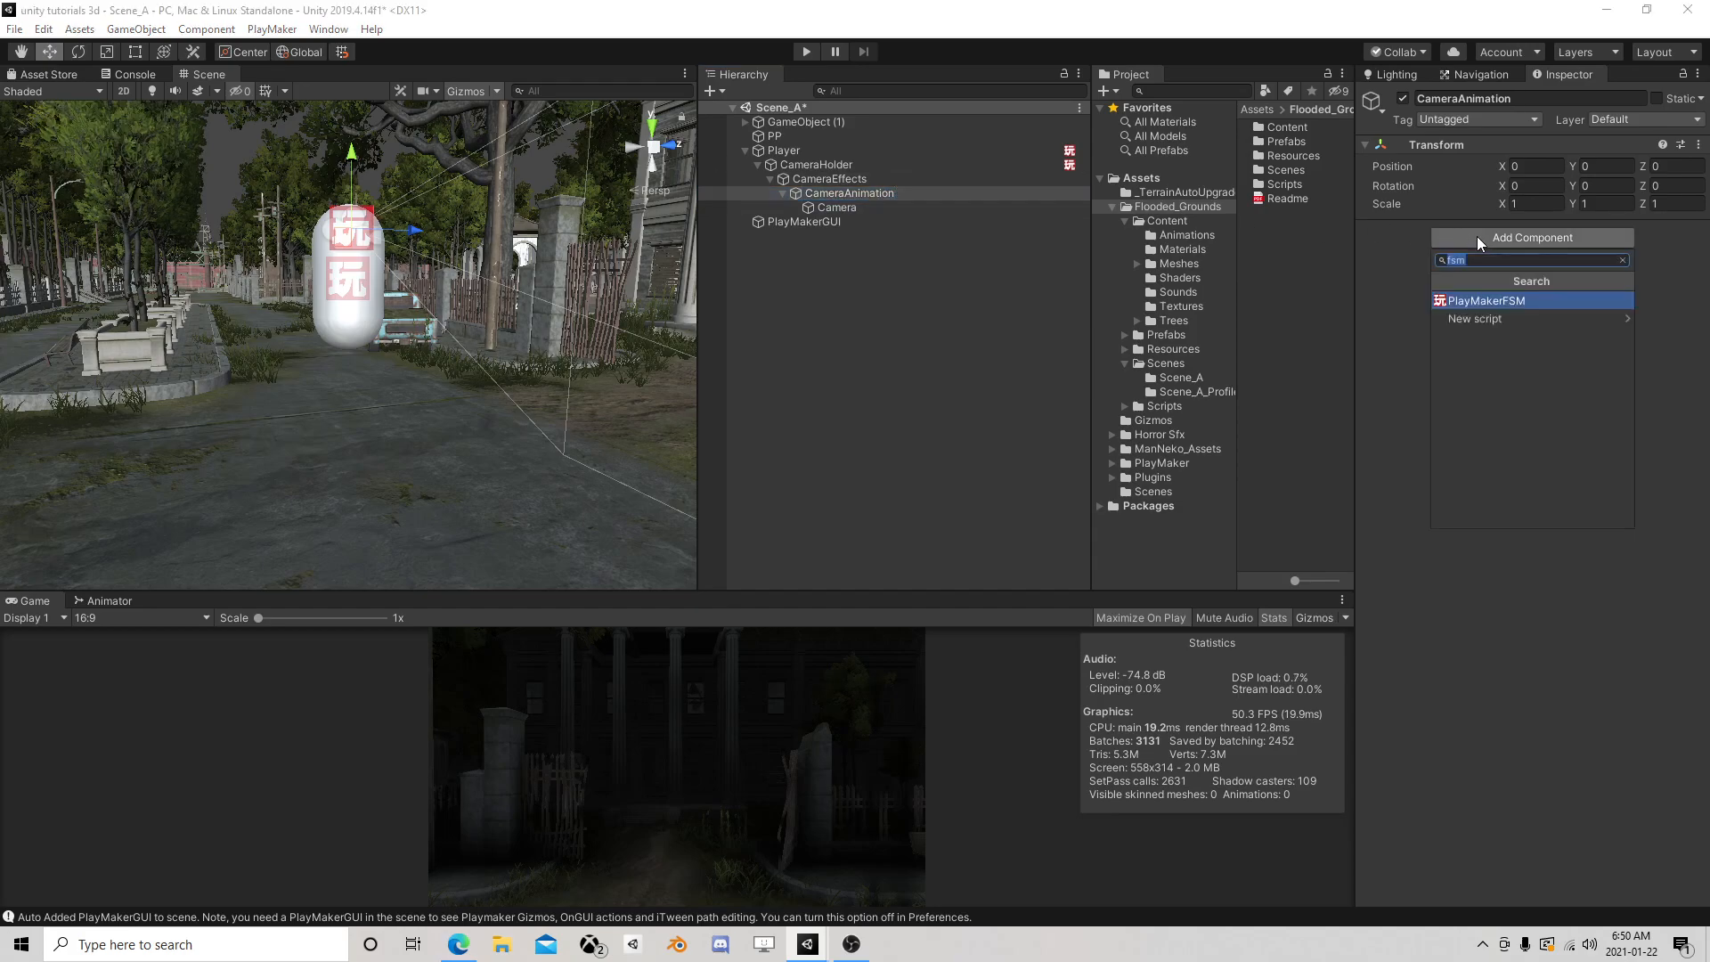
{"action": "type", "text": "Aniam"}
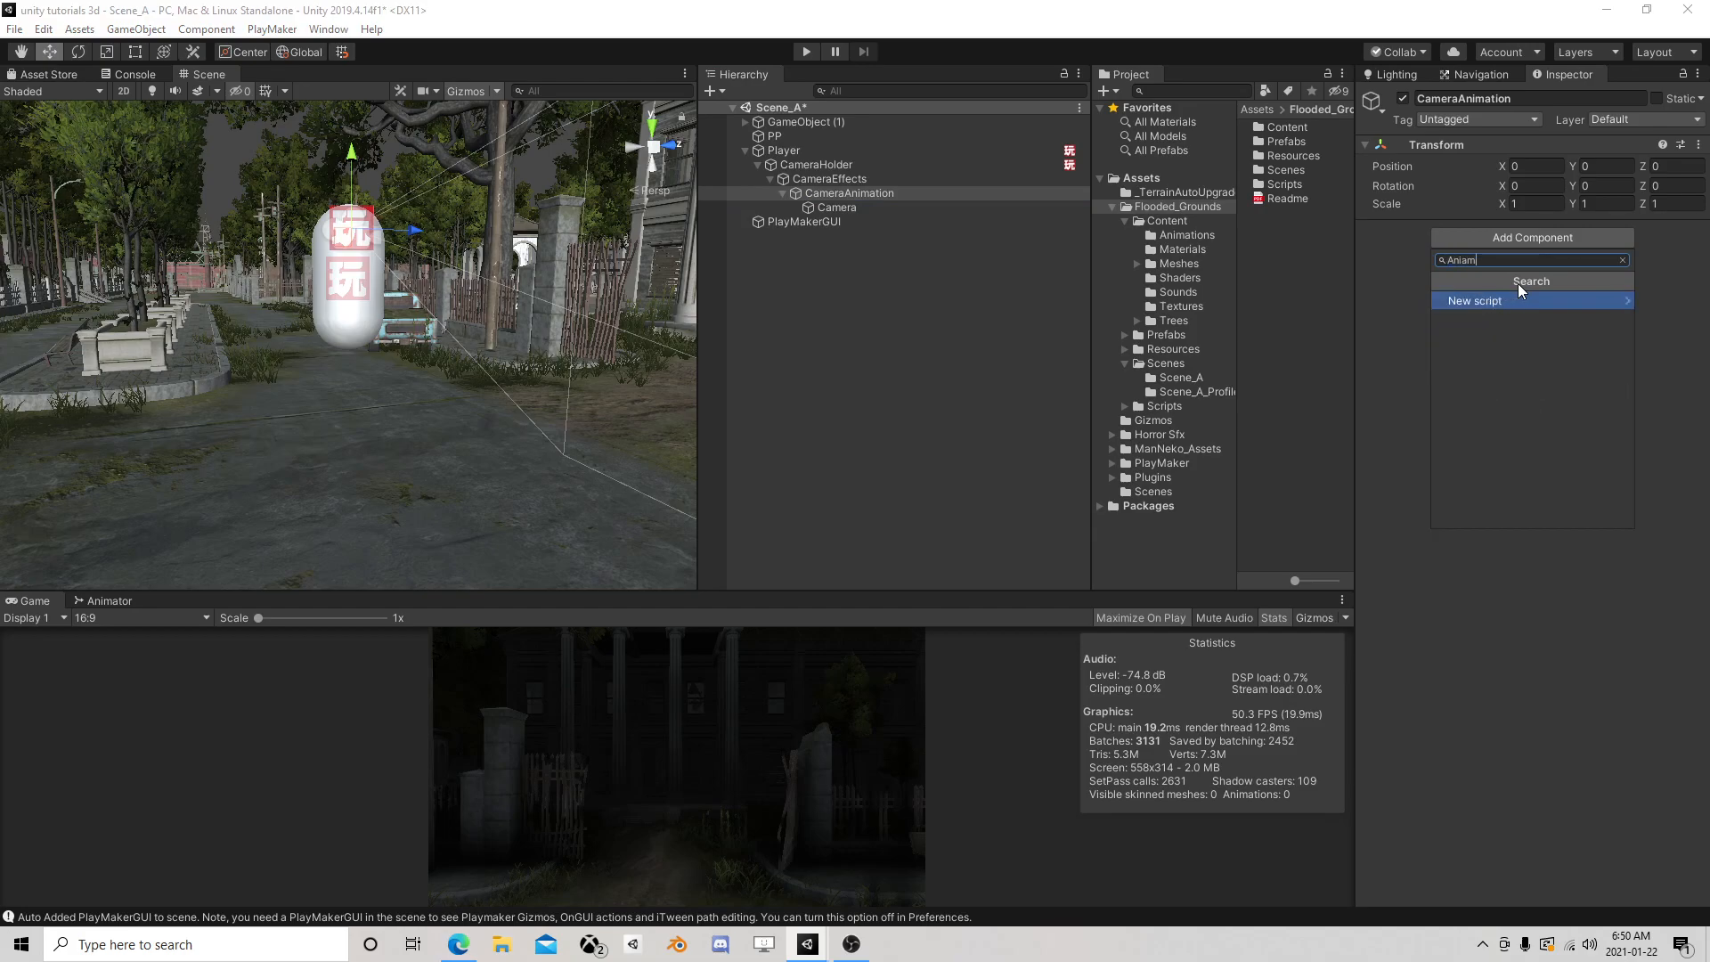
{"action": "key", "text": "BackSpace"}
{"action": "key", "text": "BackSpace"}
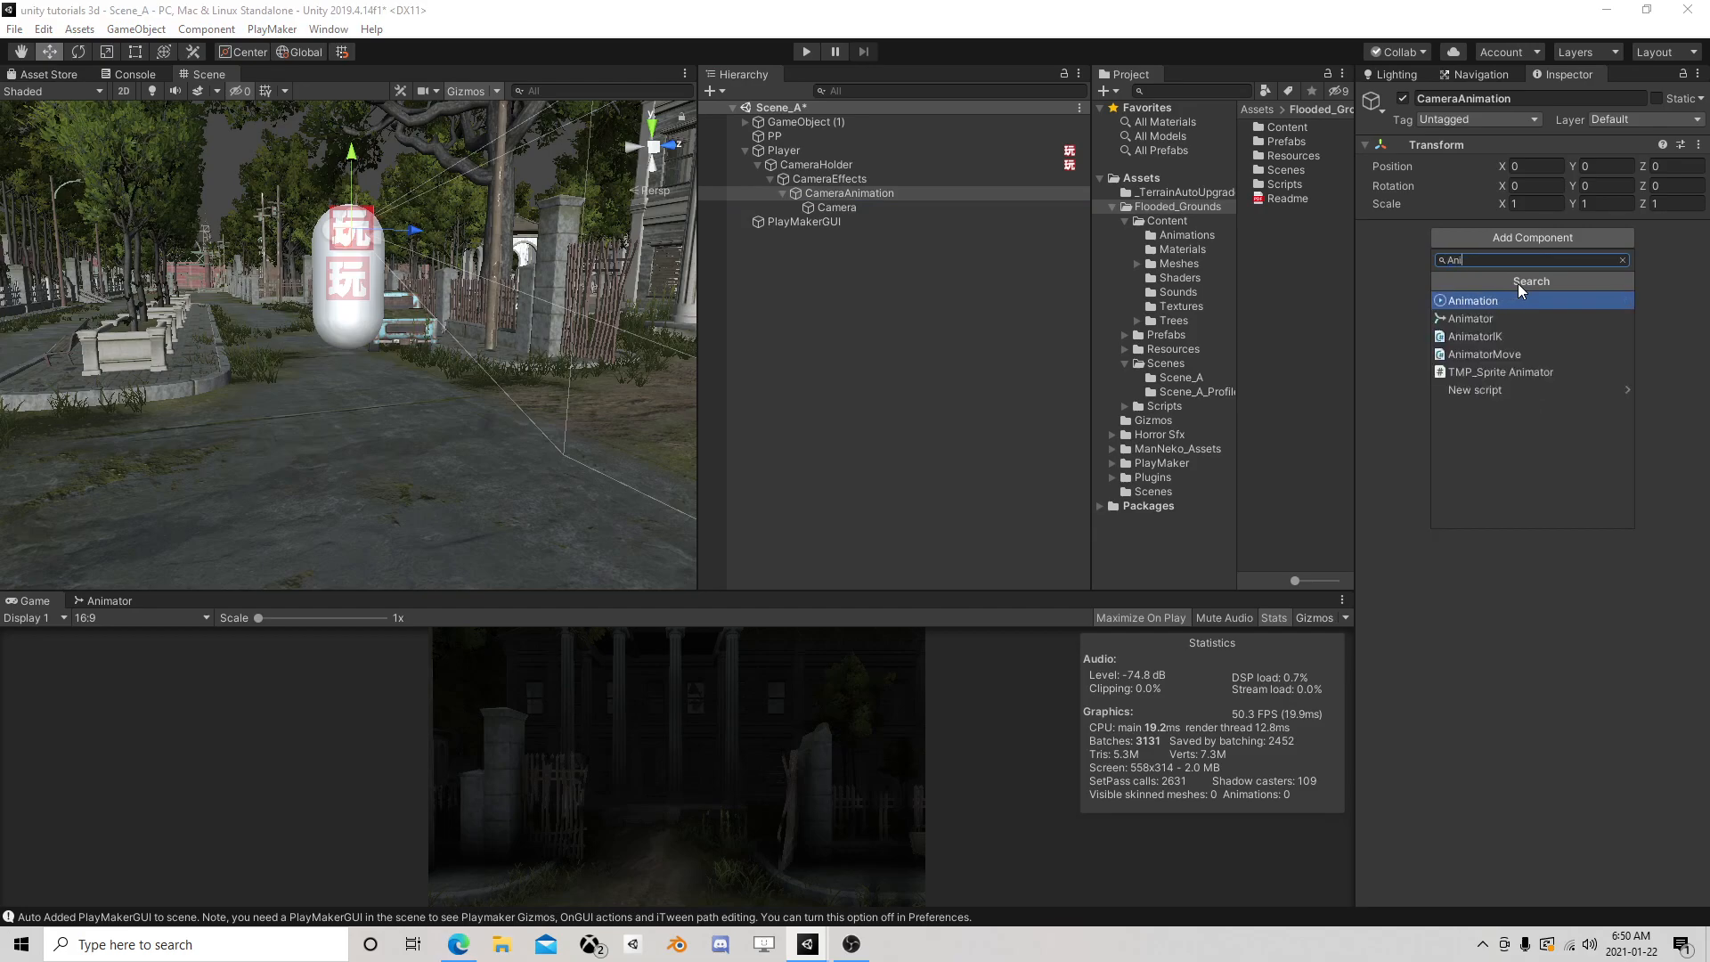
{"action": "left_click", "coordinate": [1472, 317]}
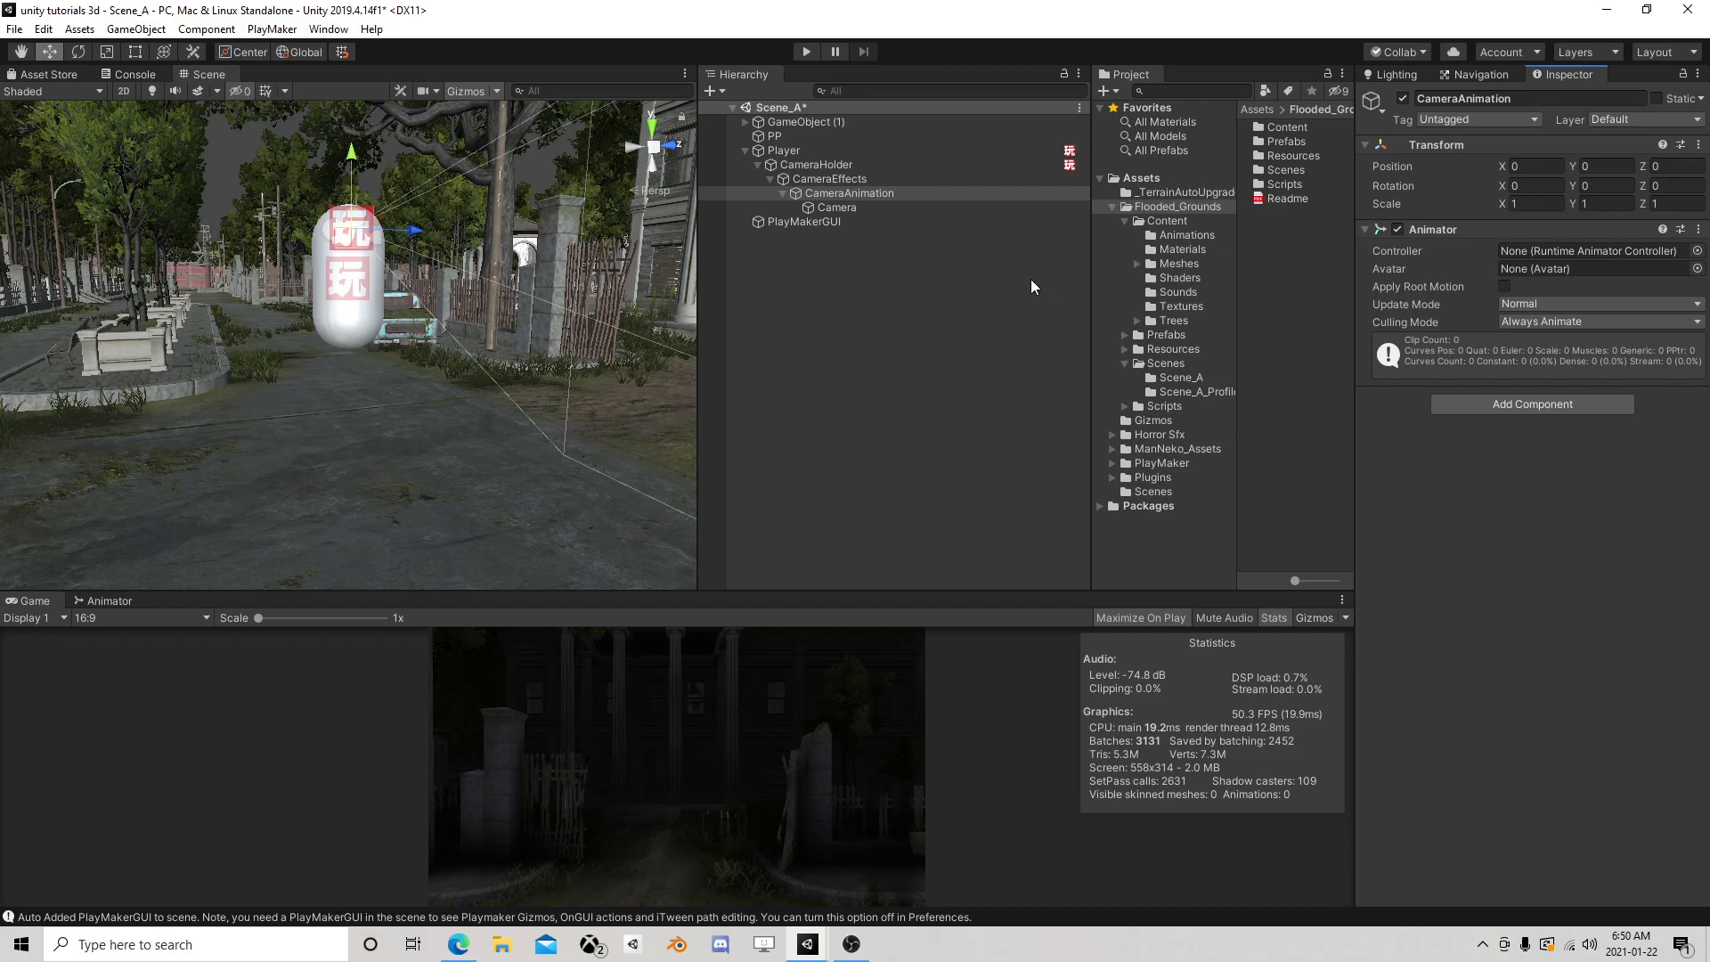
Create a new folder named OurStuff directly inside the project's Assets folder
{"action": "left_click", "coordinate": [1130, 180]}
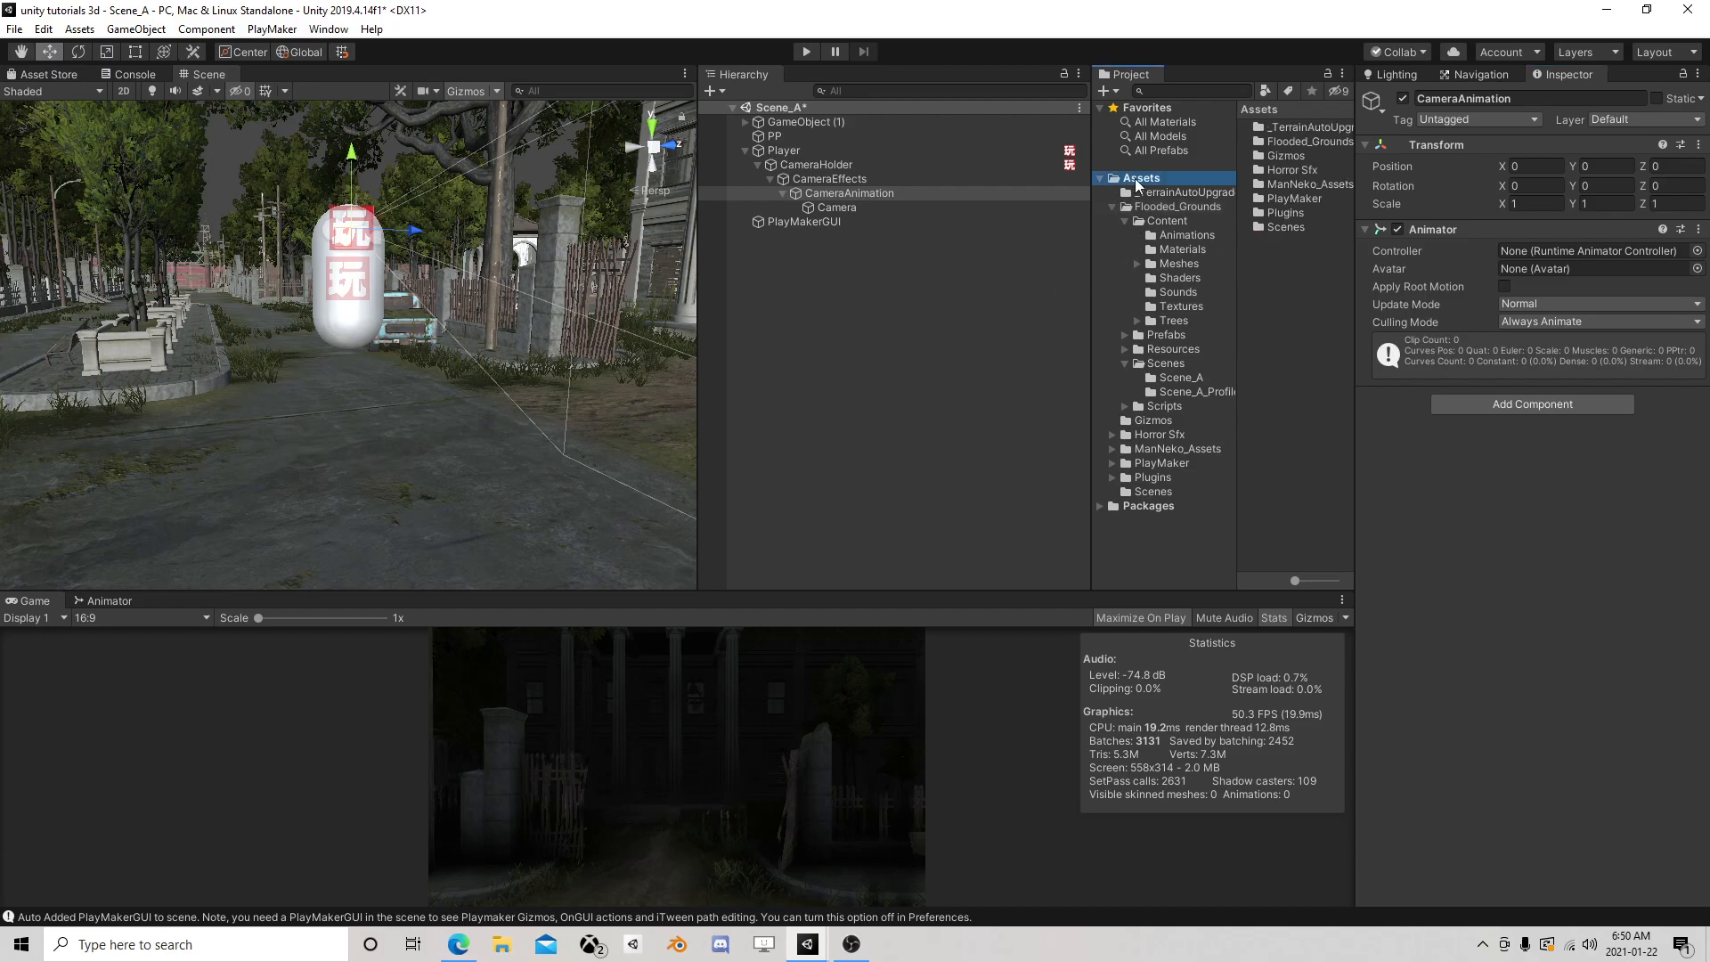
{"action": "right_click", "coordinate": [1126, 182]}
{"action": "mouse_move", "coordinate": [1265, 189]}
{"action": "left_click", "coordinate": [1437, 189]}
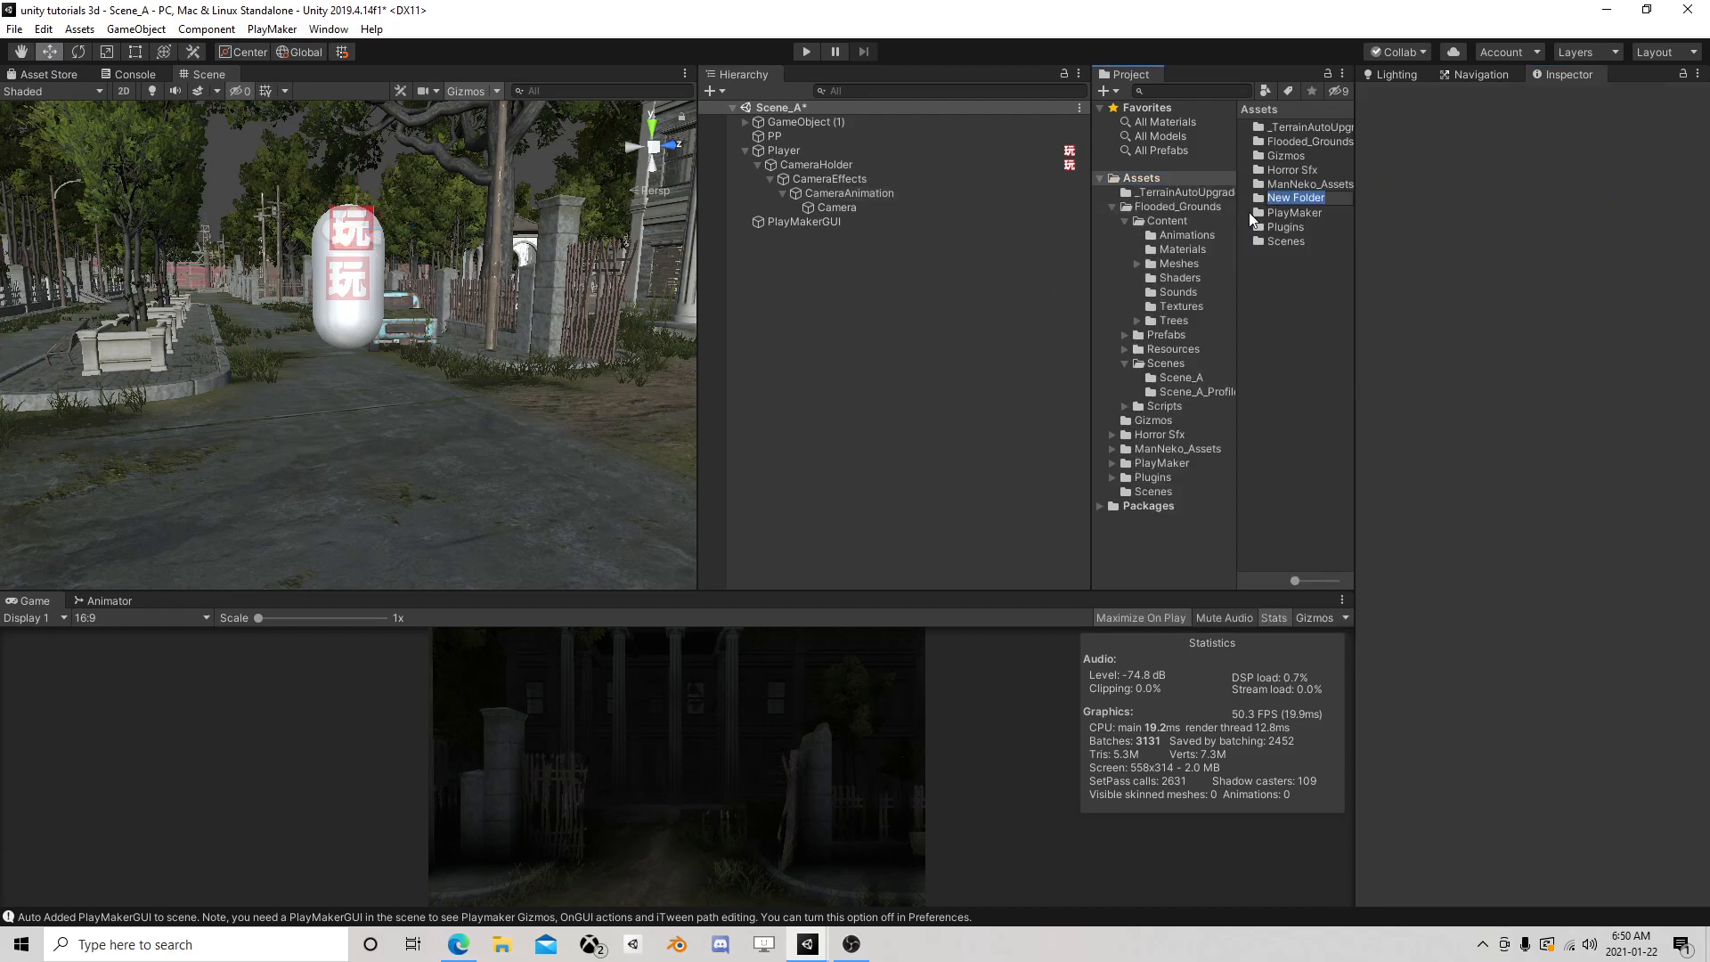
{"action": "type", "text": "OurStuff"}
{"action": "key", "text": "Return"}
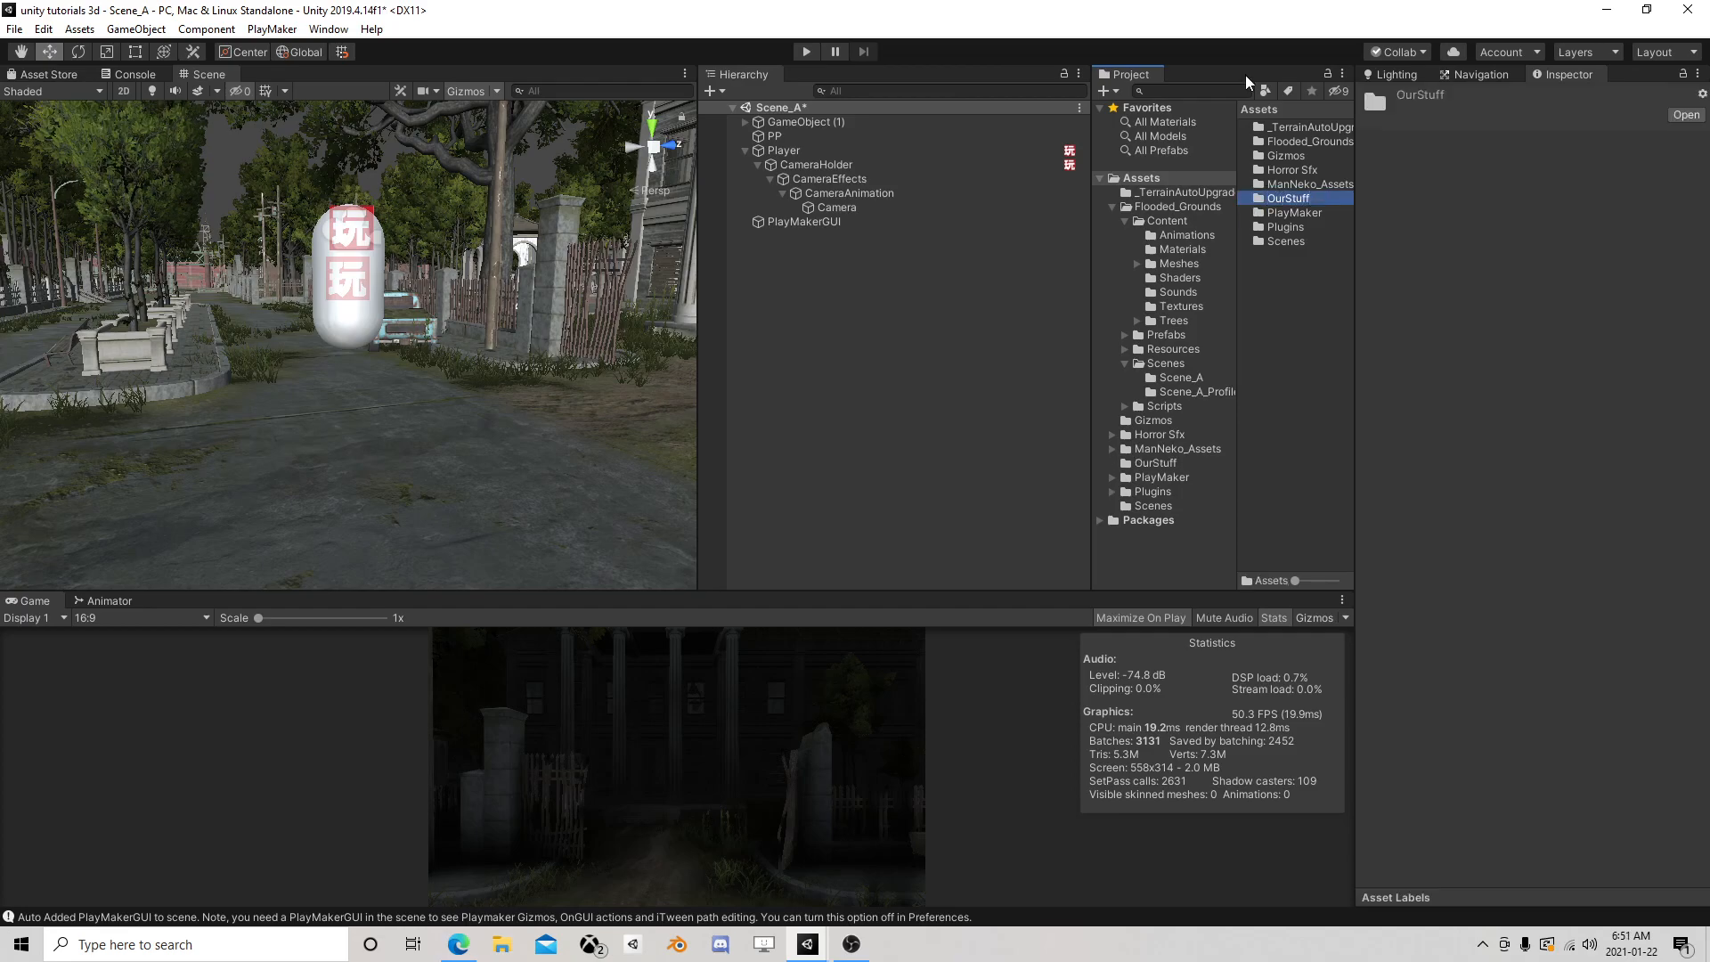
Create an Animator Controller named CameraMove inside the OurStuff folder
{"action": "double_click", "coordinate": [1294, 207]}
{"action": "right_click", "coordinate": [1292, 177]}
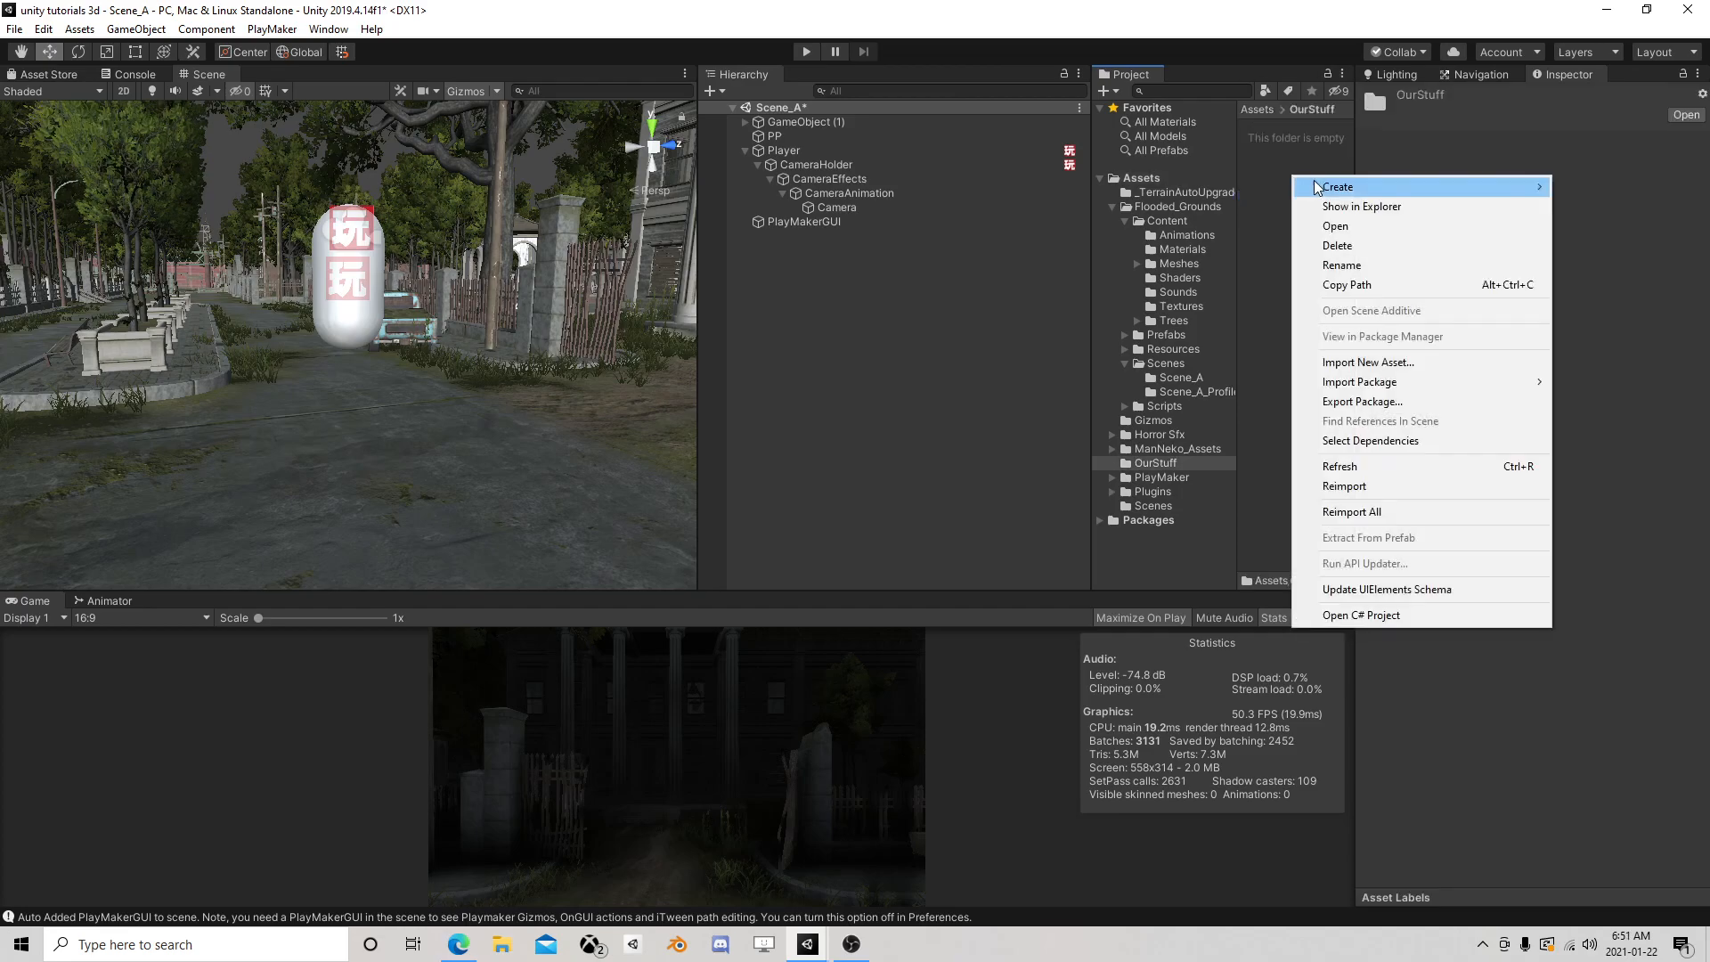
{"action": "mouse_move", "coordinate": [1516, 188]}
{"action": "left_click", "coordinate": [1180, 597]}
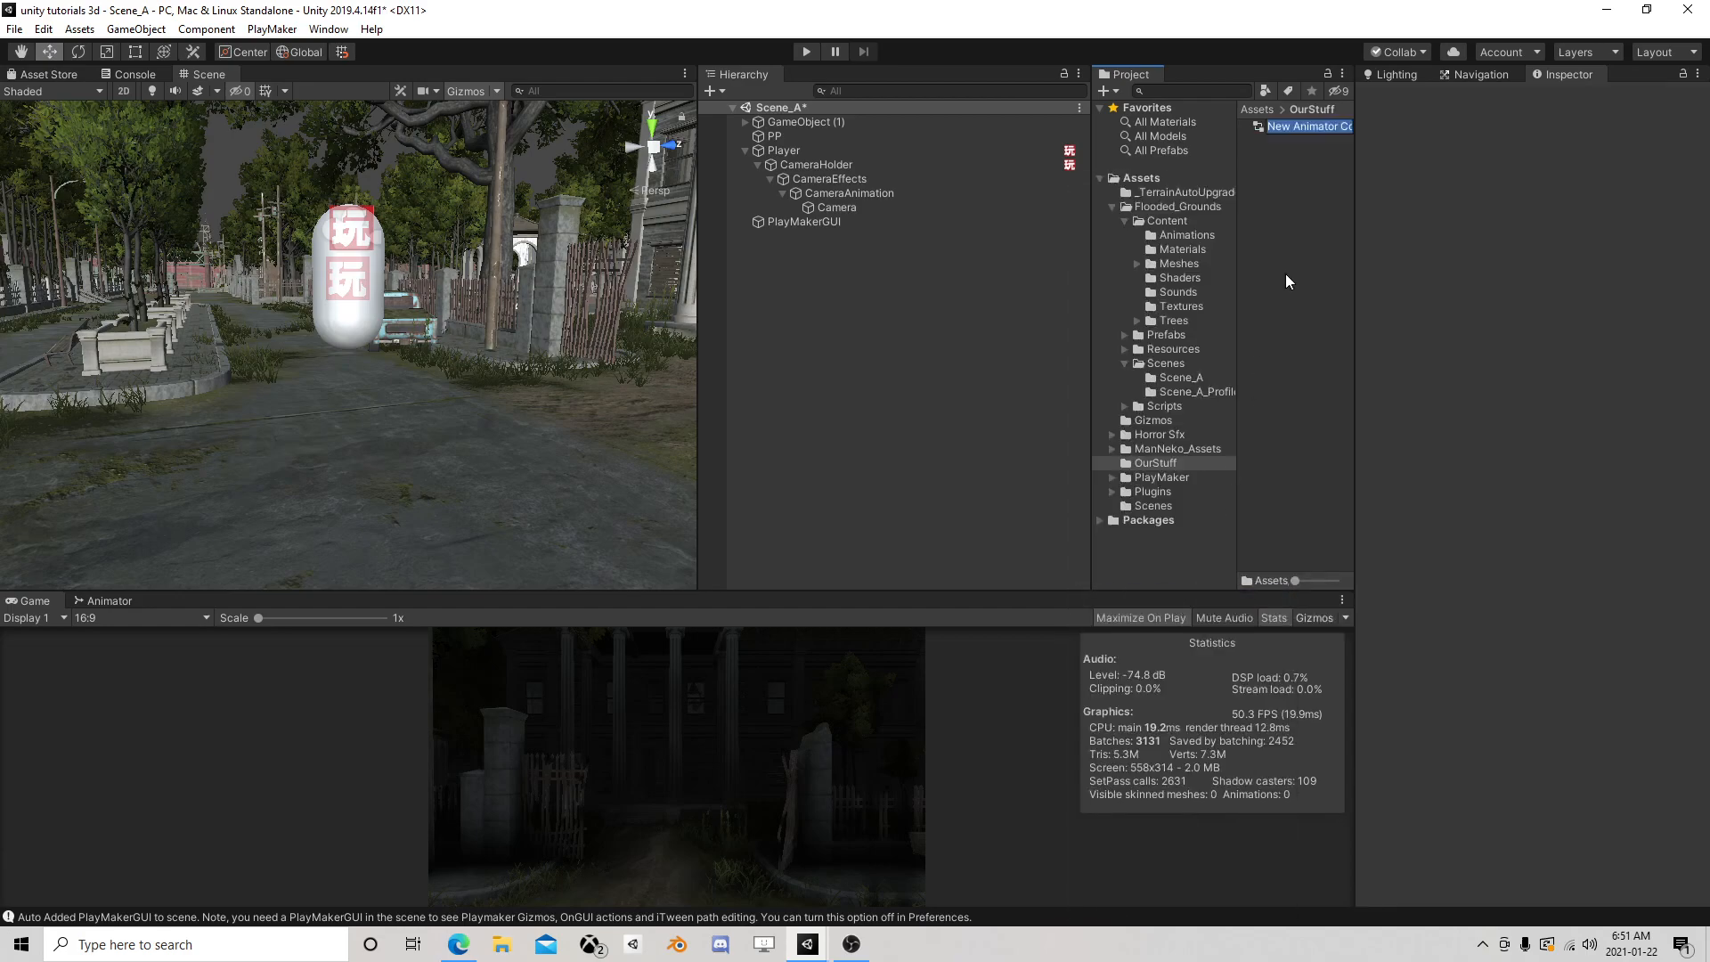
{"action": "type", "text": "CameraMove"}
{"action": "key", "text": "Return"}
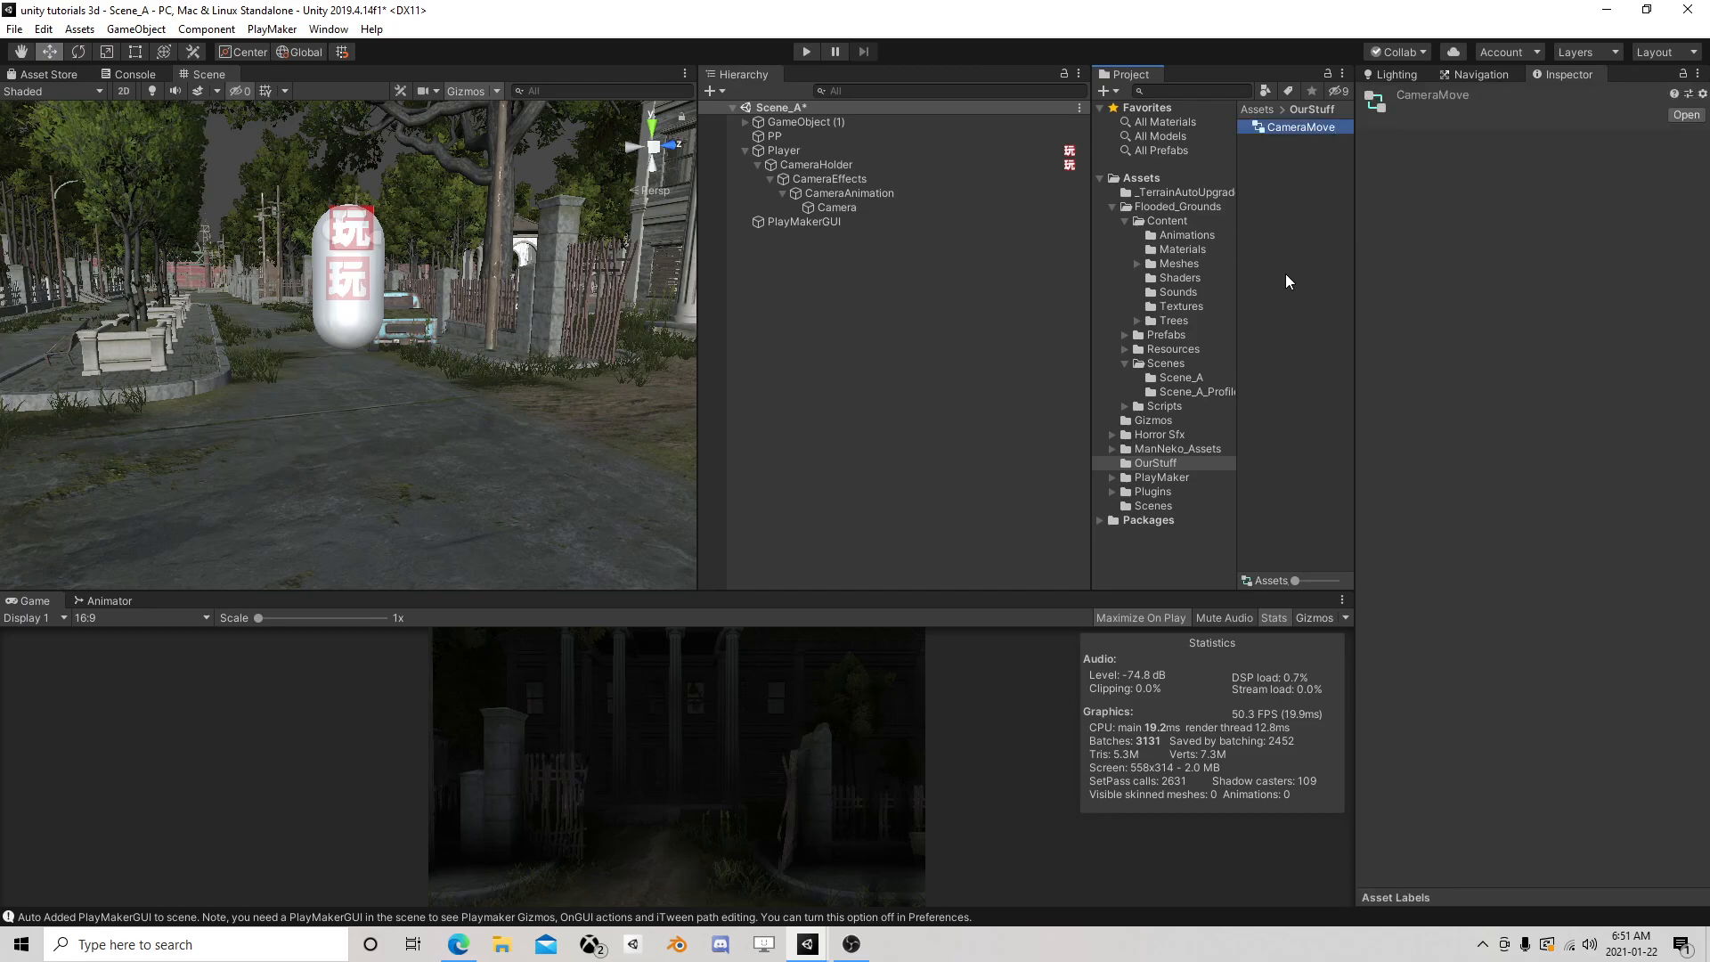
Assign CameraMove as the Controller of CameraAnimation's Animator and show its state graph
{"action": "left_click", "coordinate": [831, 196]}
{"action": "left_click_drag", "start_coordinate": [1296, 130], "coordinate": [1535, 261]}
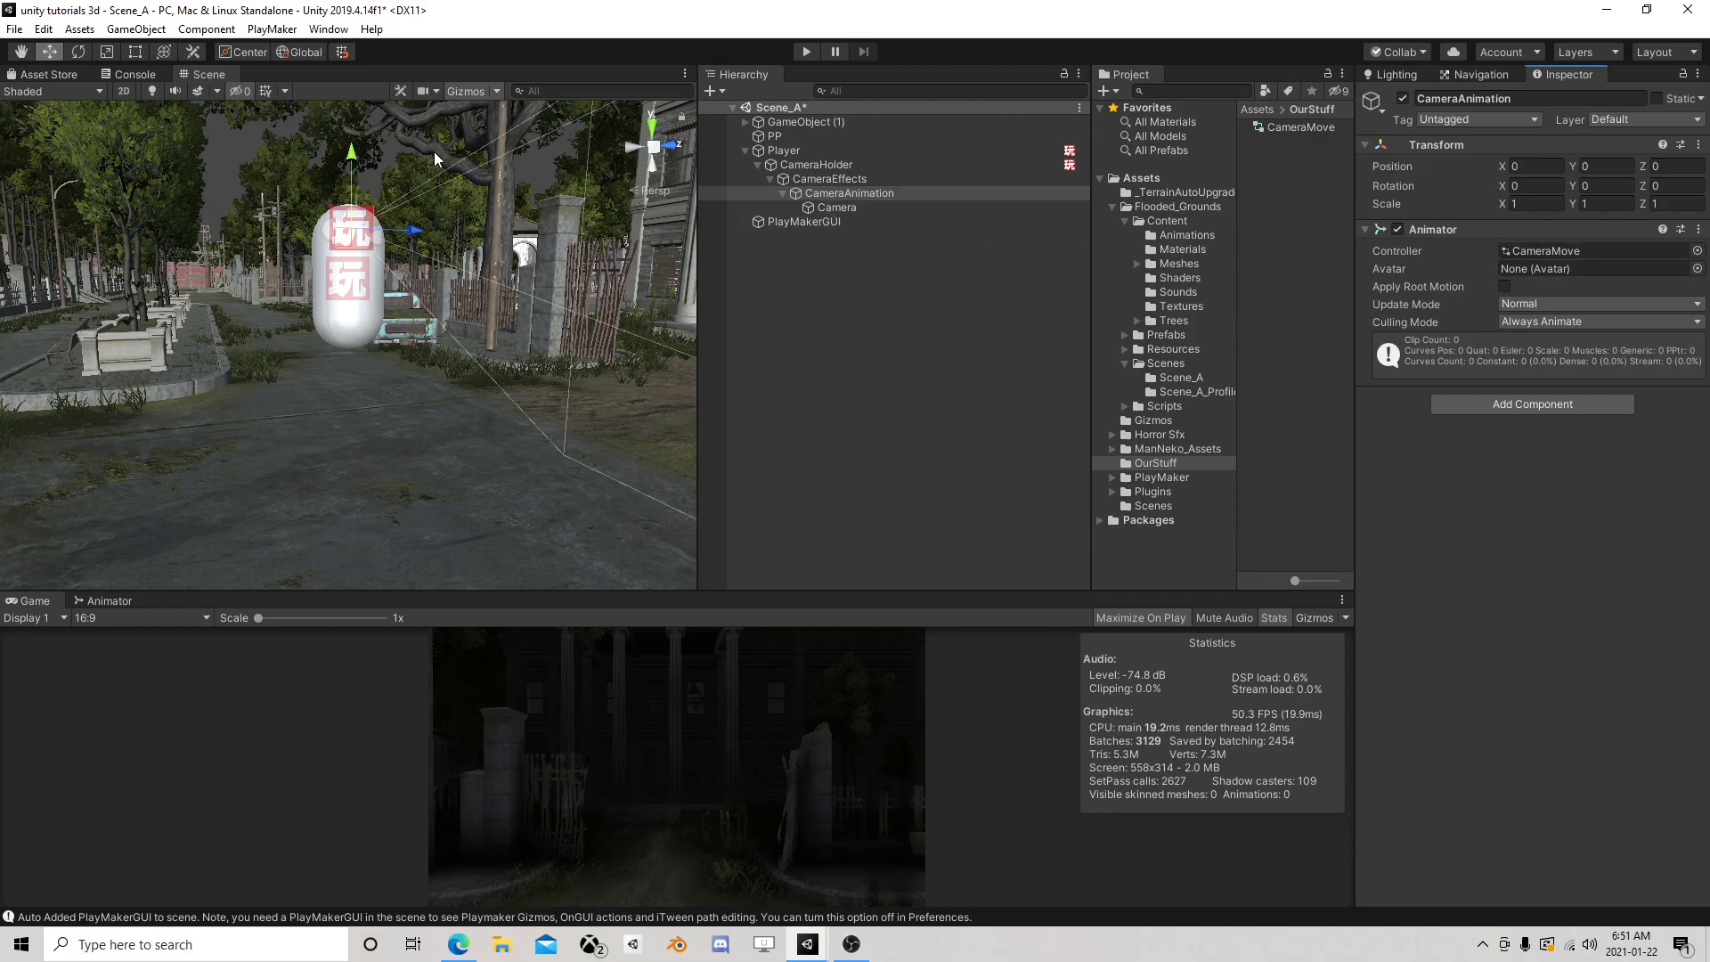
{"action": "left_click", "coordinate": [107, 600]}
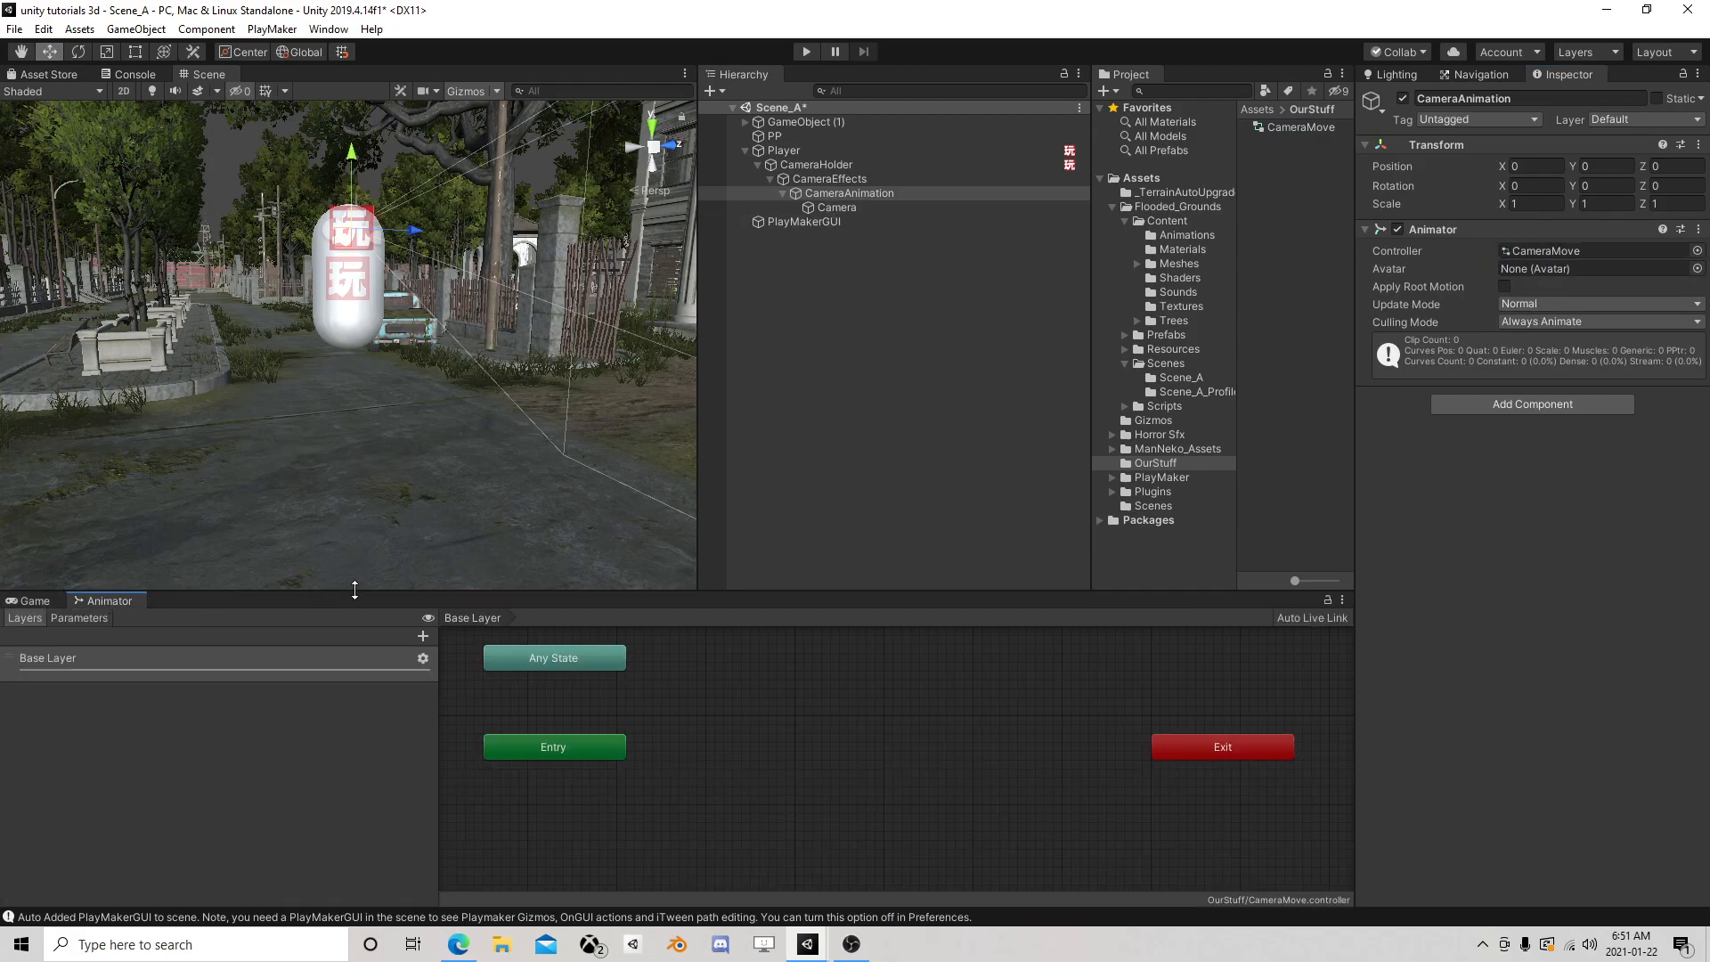
{"action": "left_click", "coordinate": [328, 29]}
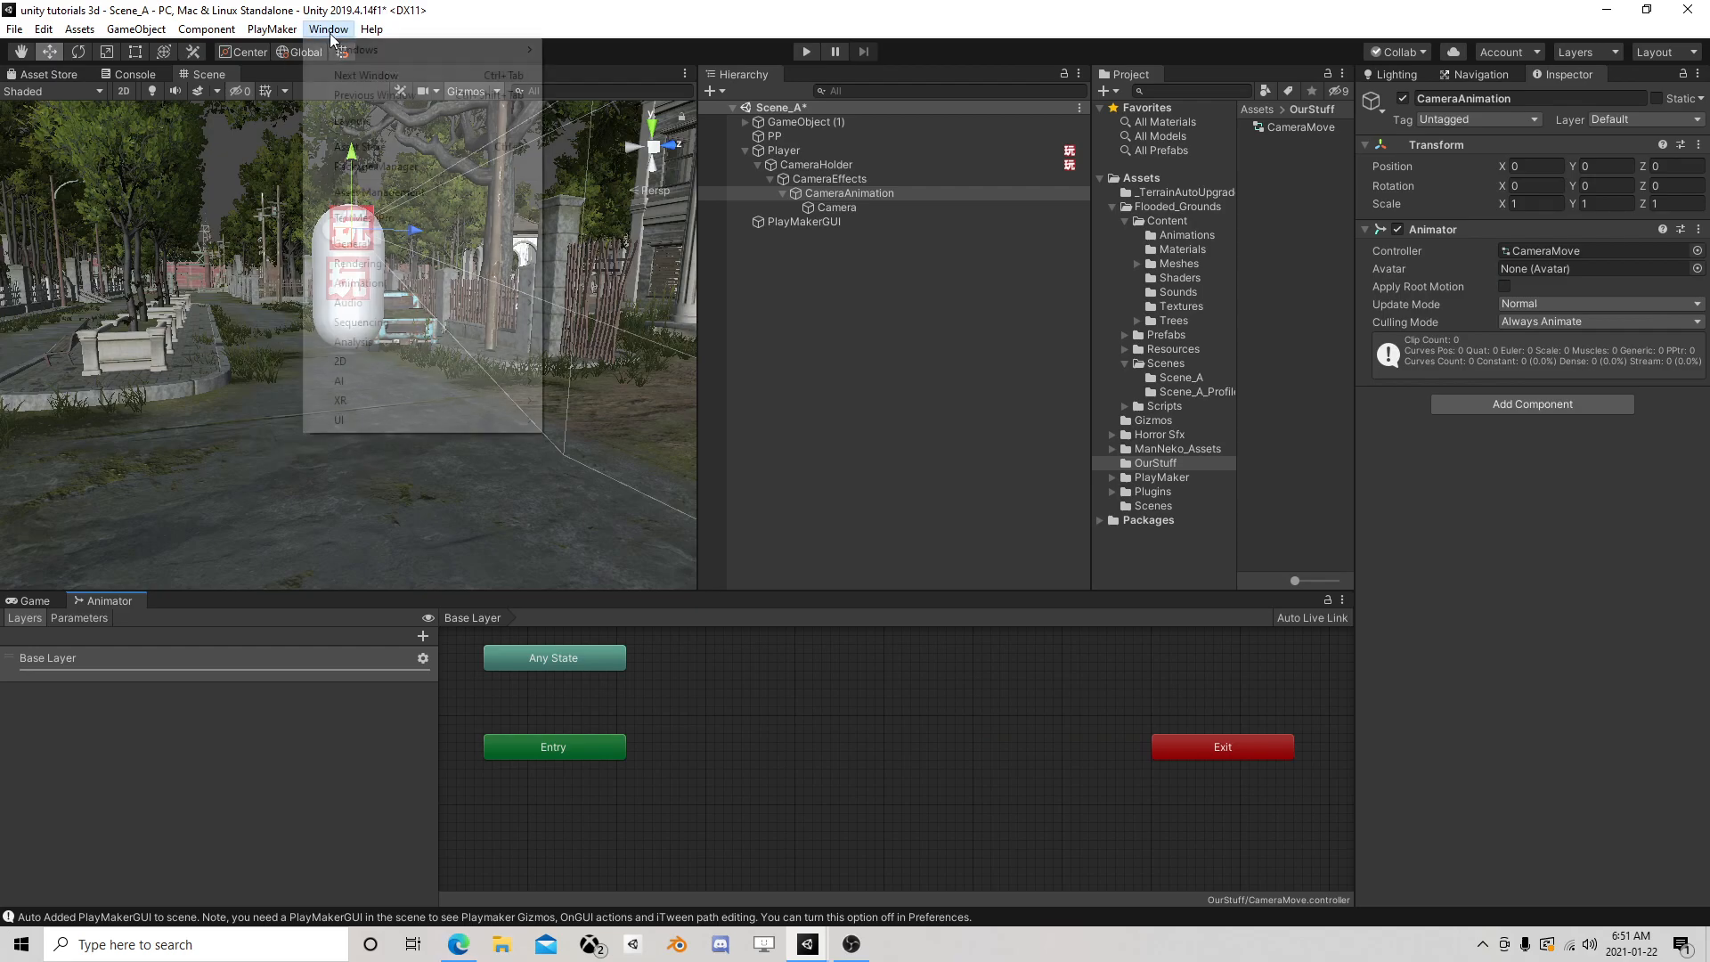
{"action": "mouse_move", "coordinate": [439, 283]}
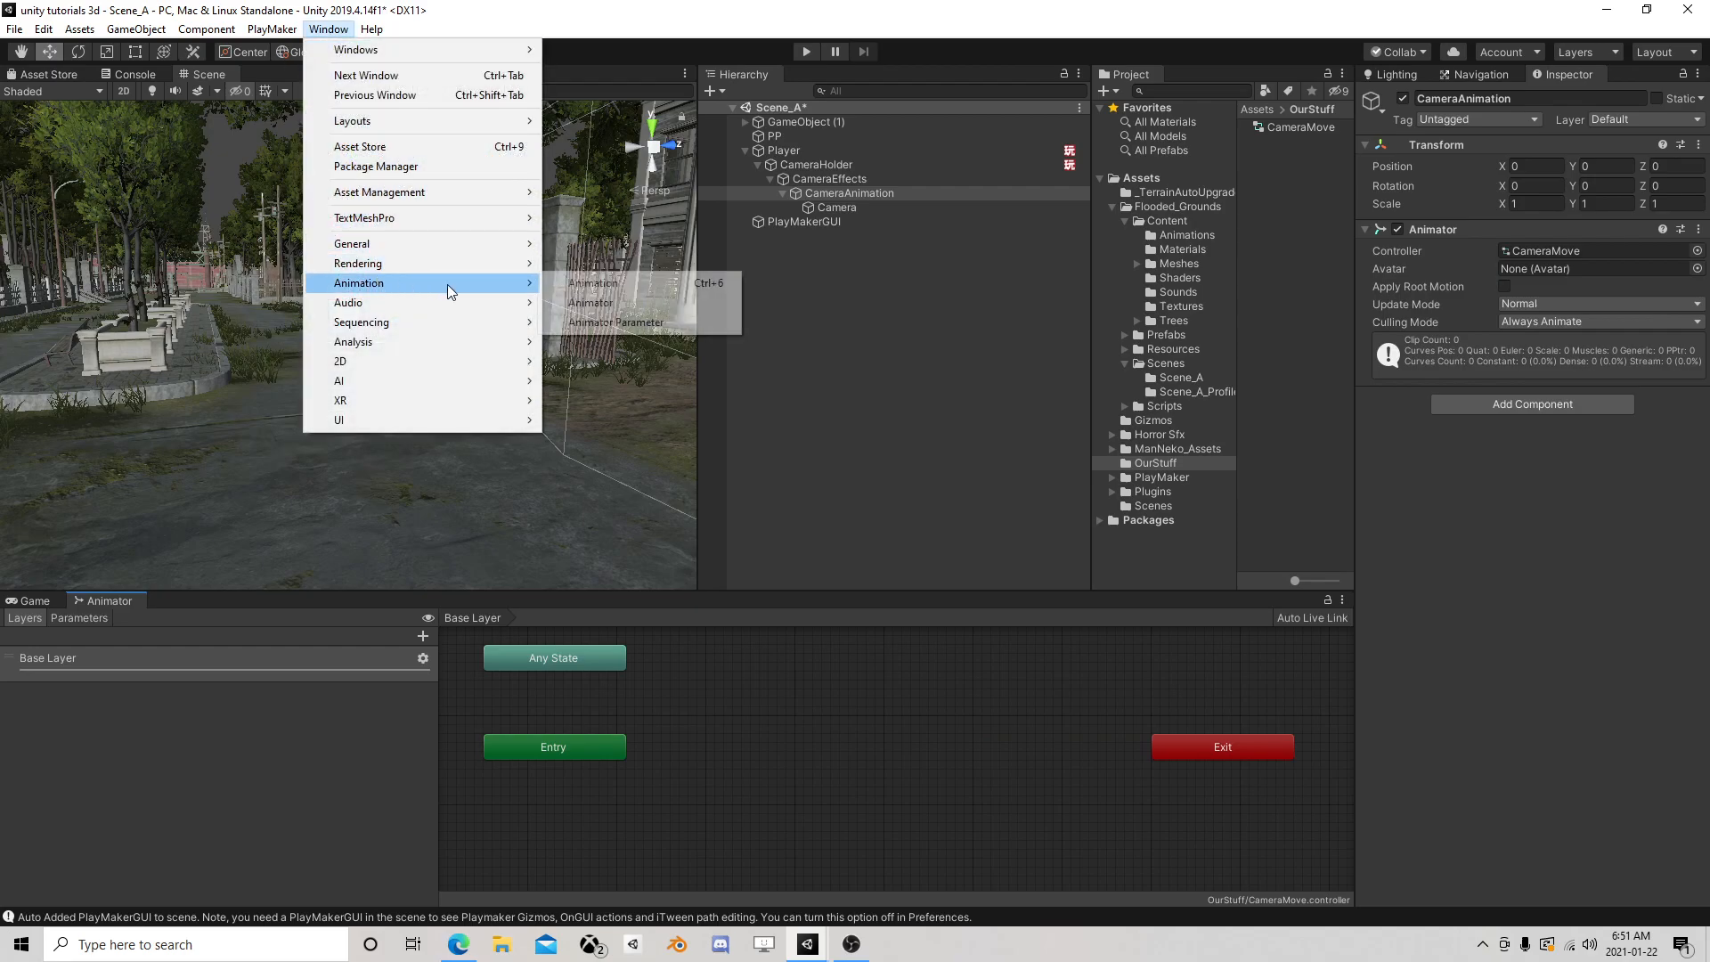
{"action": "left_click", "coordinate": [619, 285]}
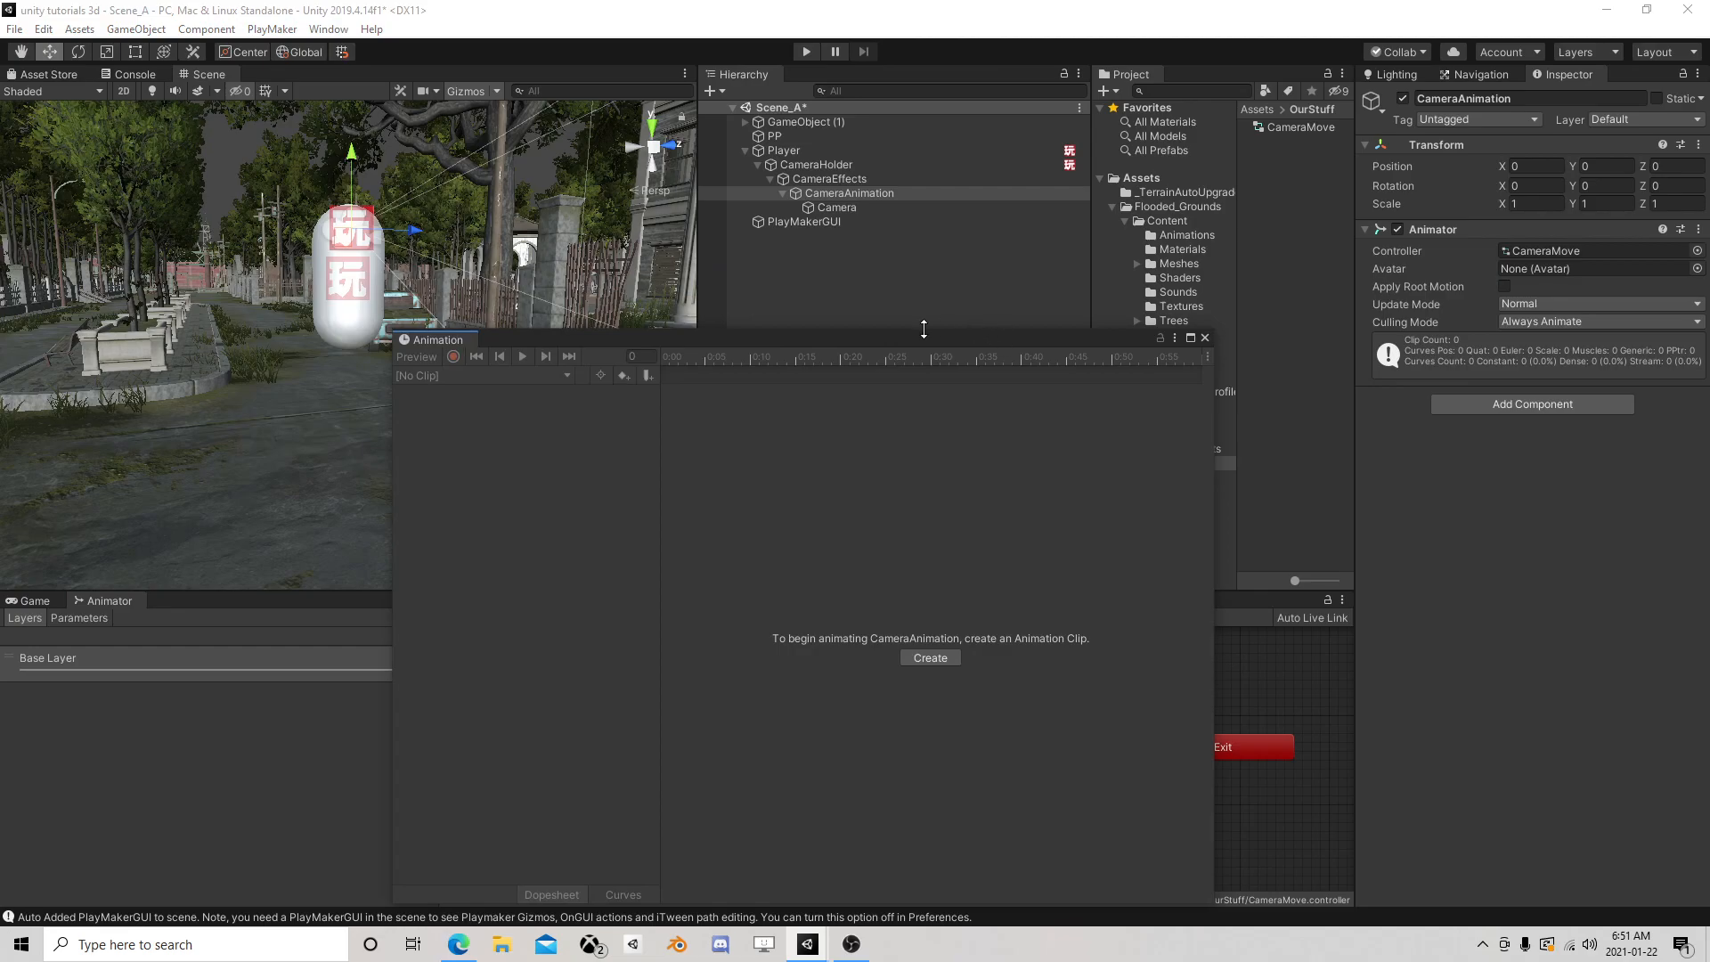
{"action": "left_click", "coordinate": [1205, 338]}
Create an empty child object named toanimate under CameraAnimation and make Camera its child
{"action": "right_click", "coordinate": [857, 195]}
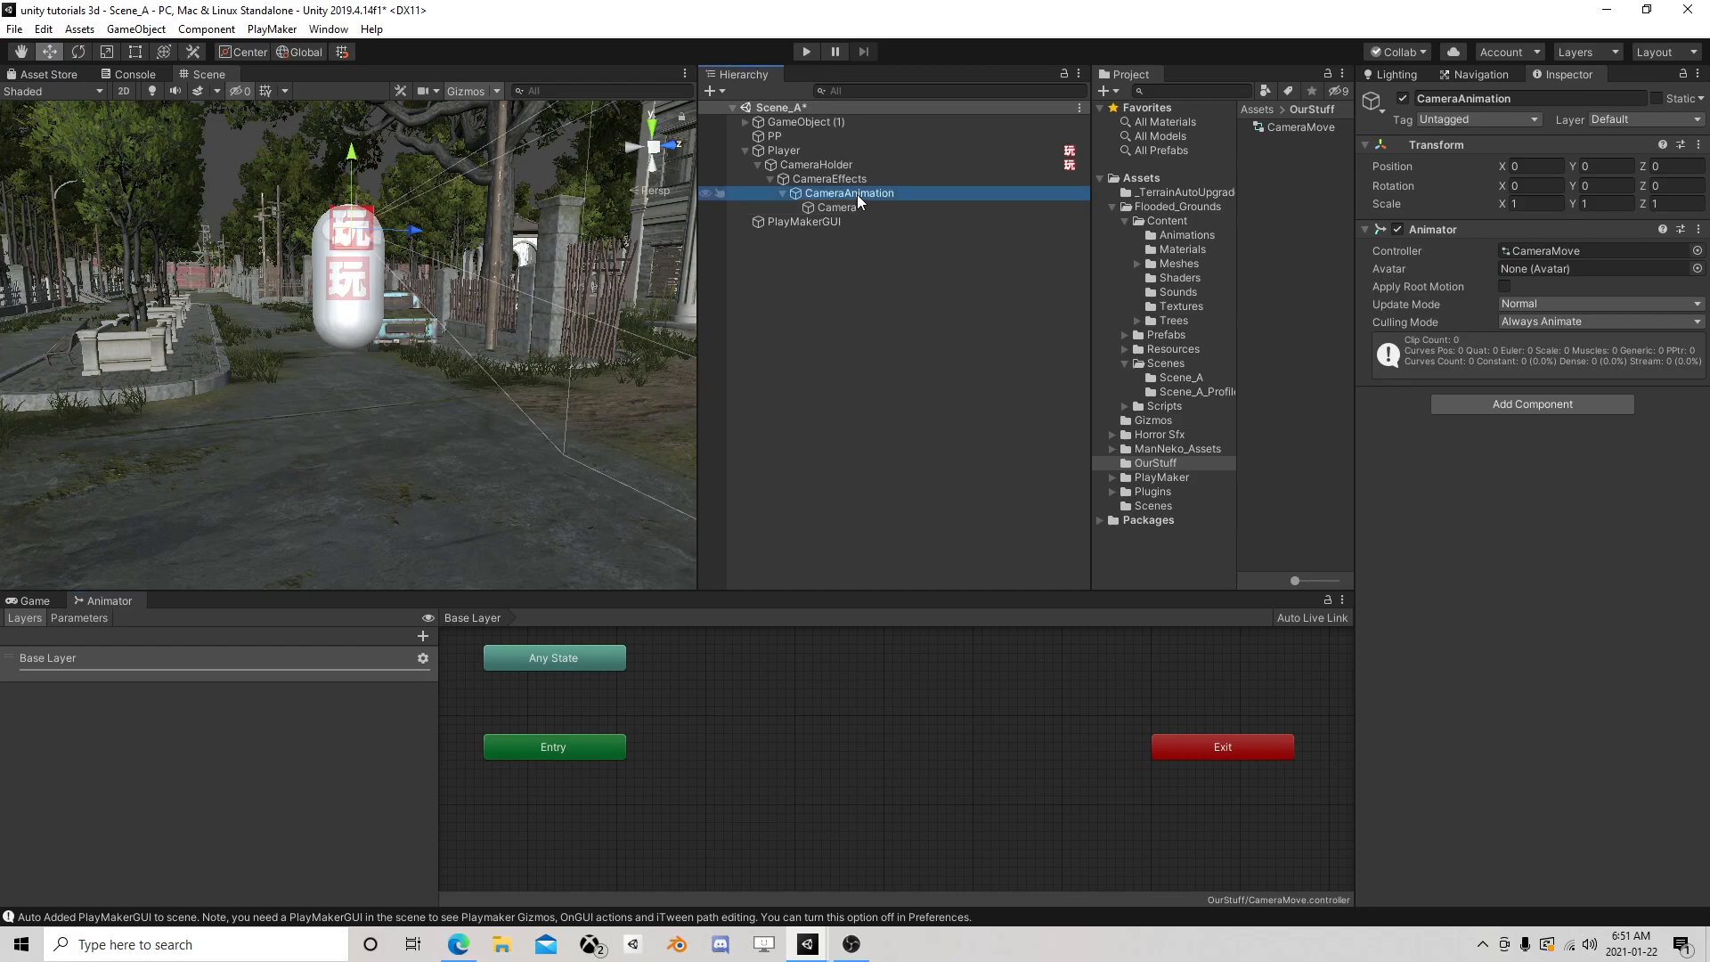
{"action": "left_click", "coordinate": [911, 362]}
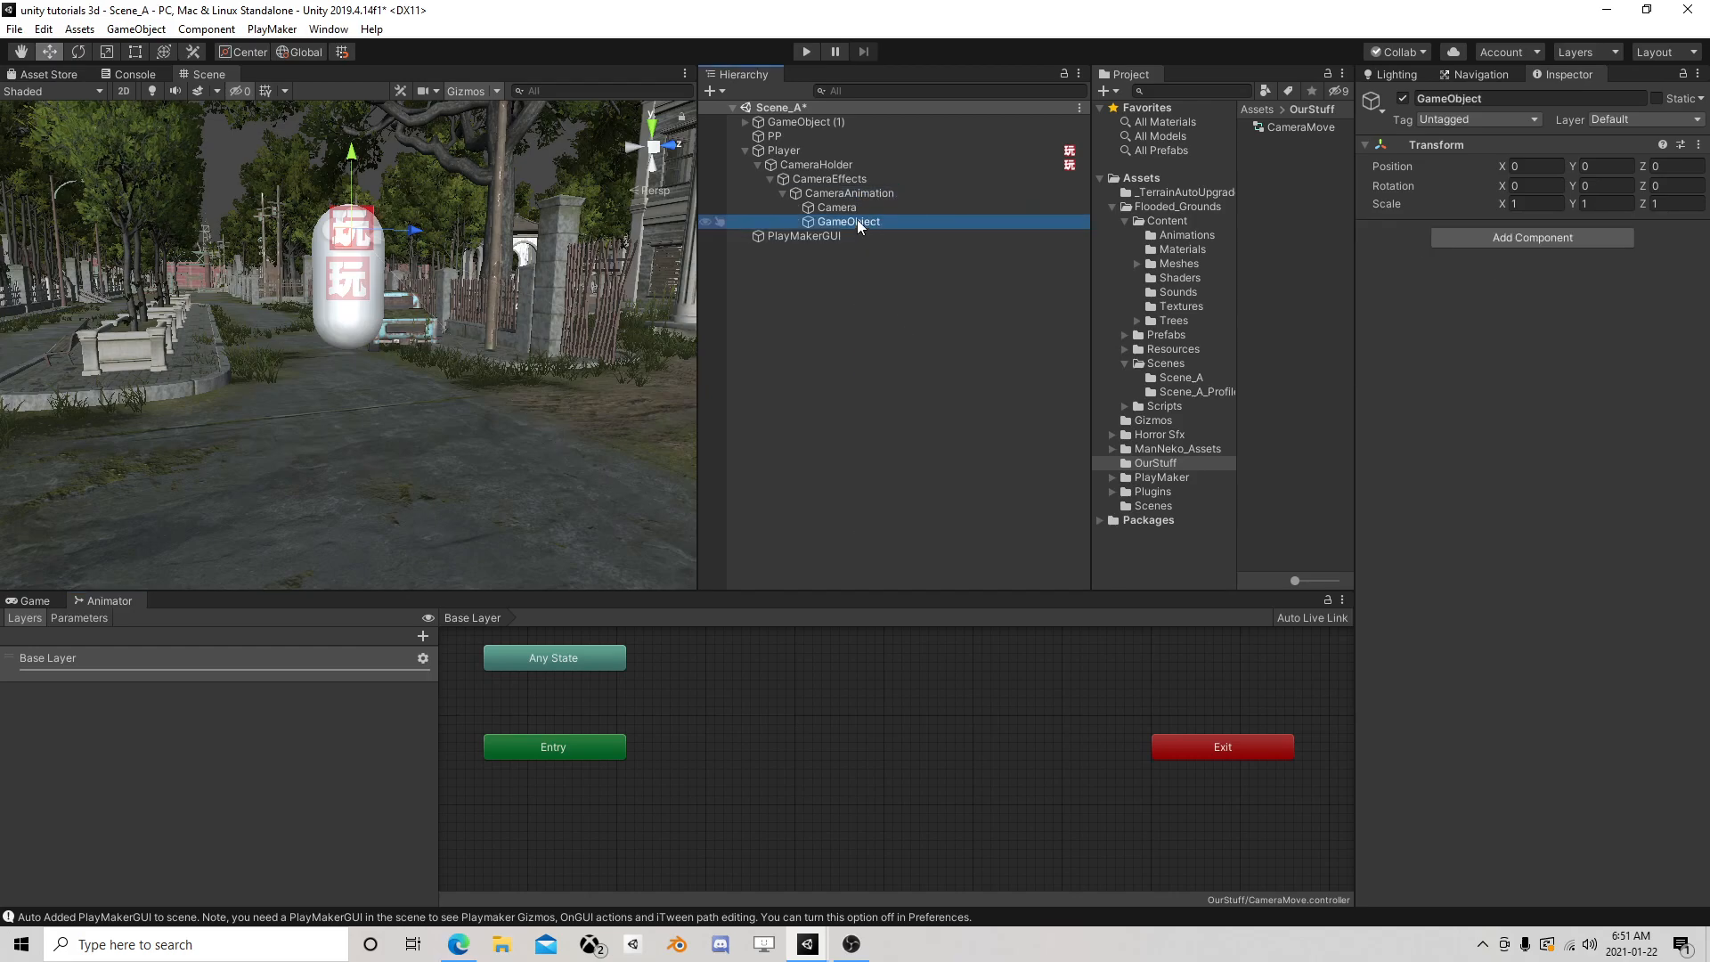
{"action": "left_click_drag", "start_coordinate": [837, 207], "coordinate": [862, 225]}
{"action": "left_click", "coordinate": [862, 212]}
{"action": "left_click", "coordinate": [862, 210]}
{"action": "type", "text": "toanimate"}
{"action": "key", "text": "Return"}
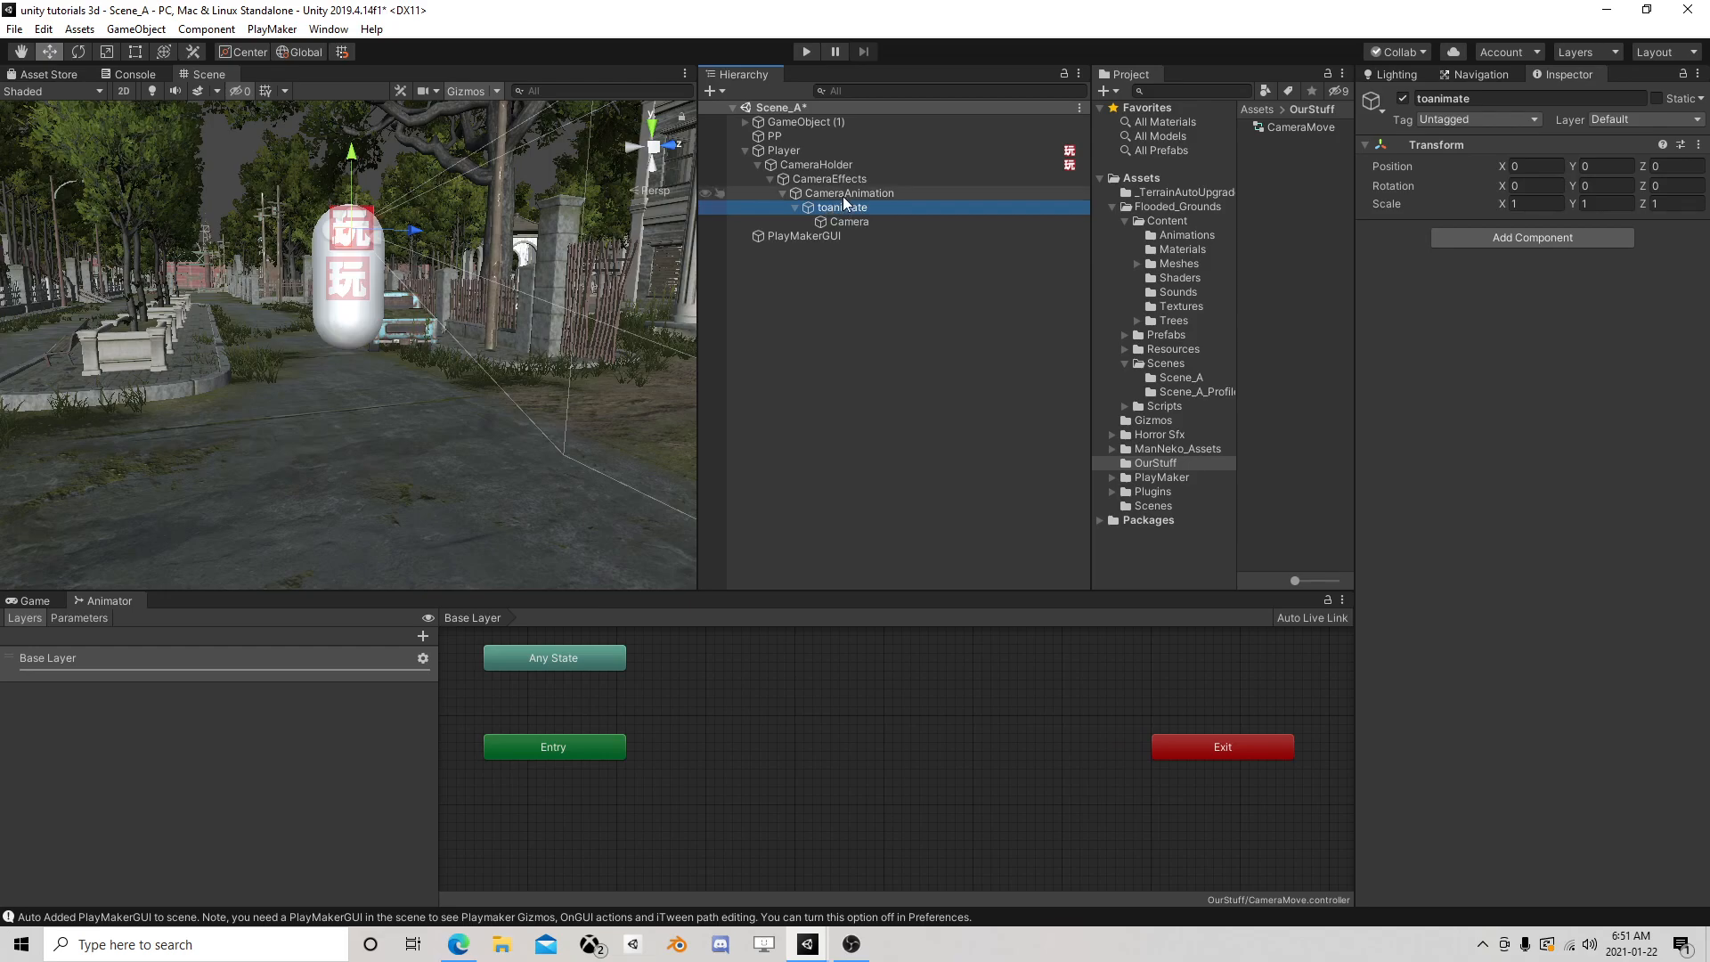
Open the Animation window for CameraAnimation, dock it beside the Animator, and give it more height
{"action": "left_click", "coordinate": [848, 194]}
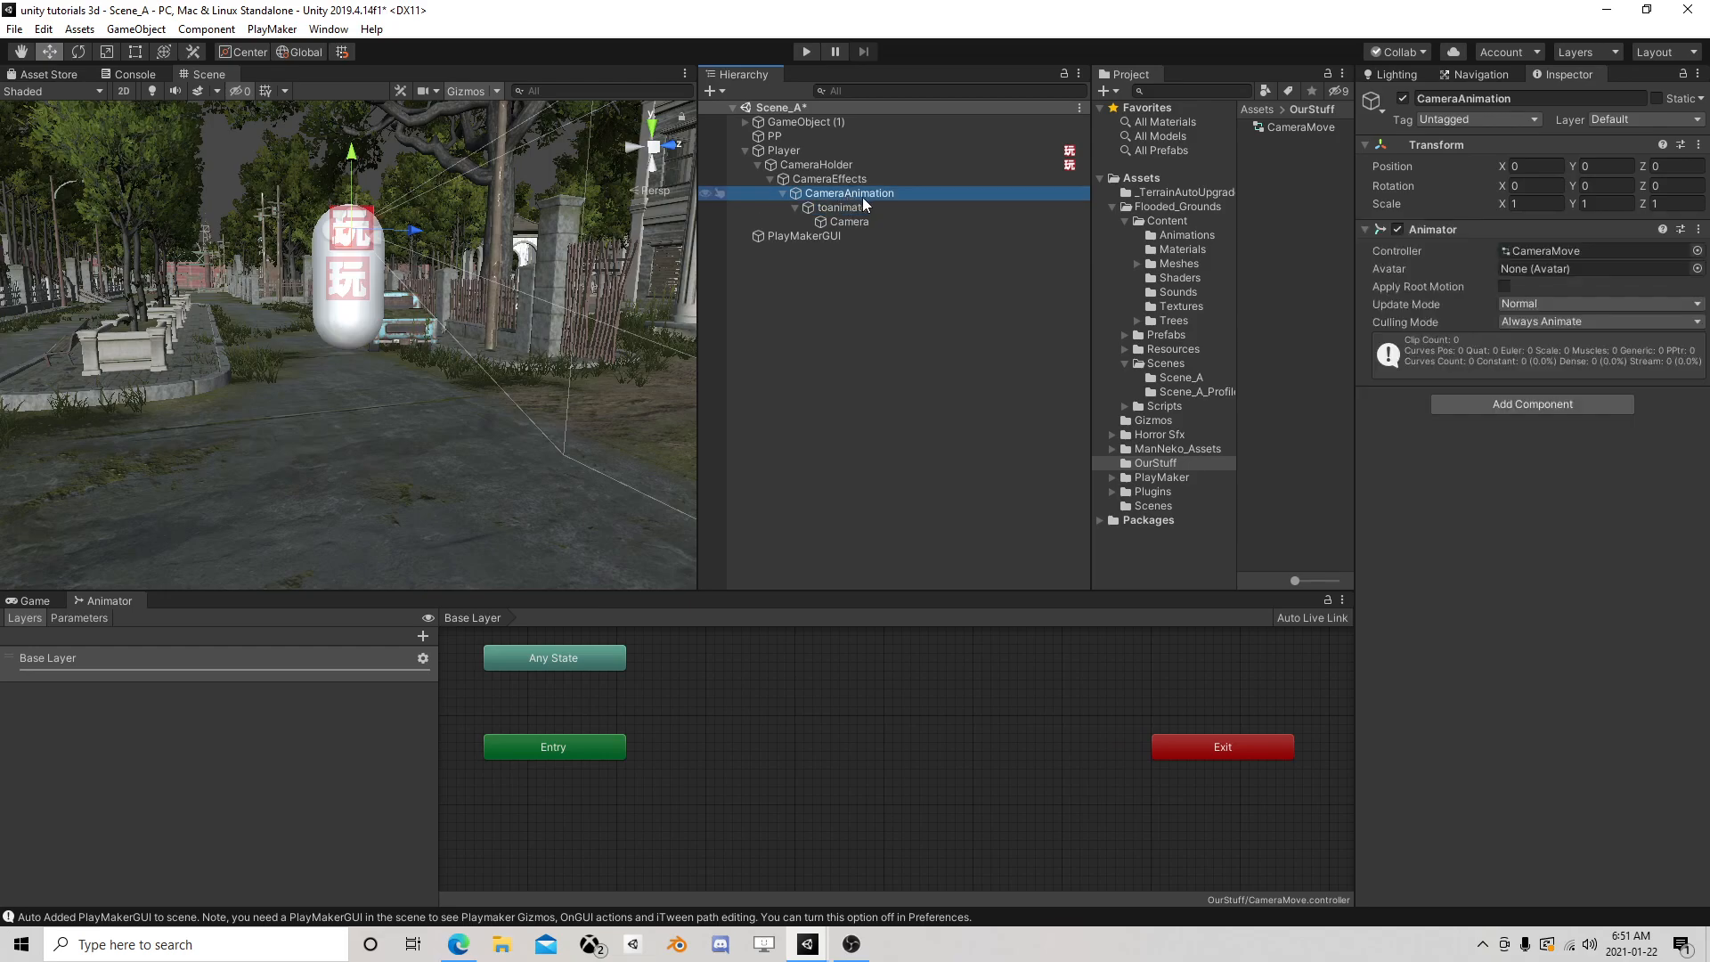
{"action": "left_click", "coordinate": [328, 30]}
{"action": "mouse_move", "coordinate": [533, 286]}
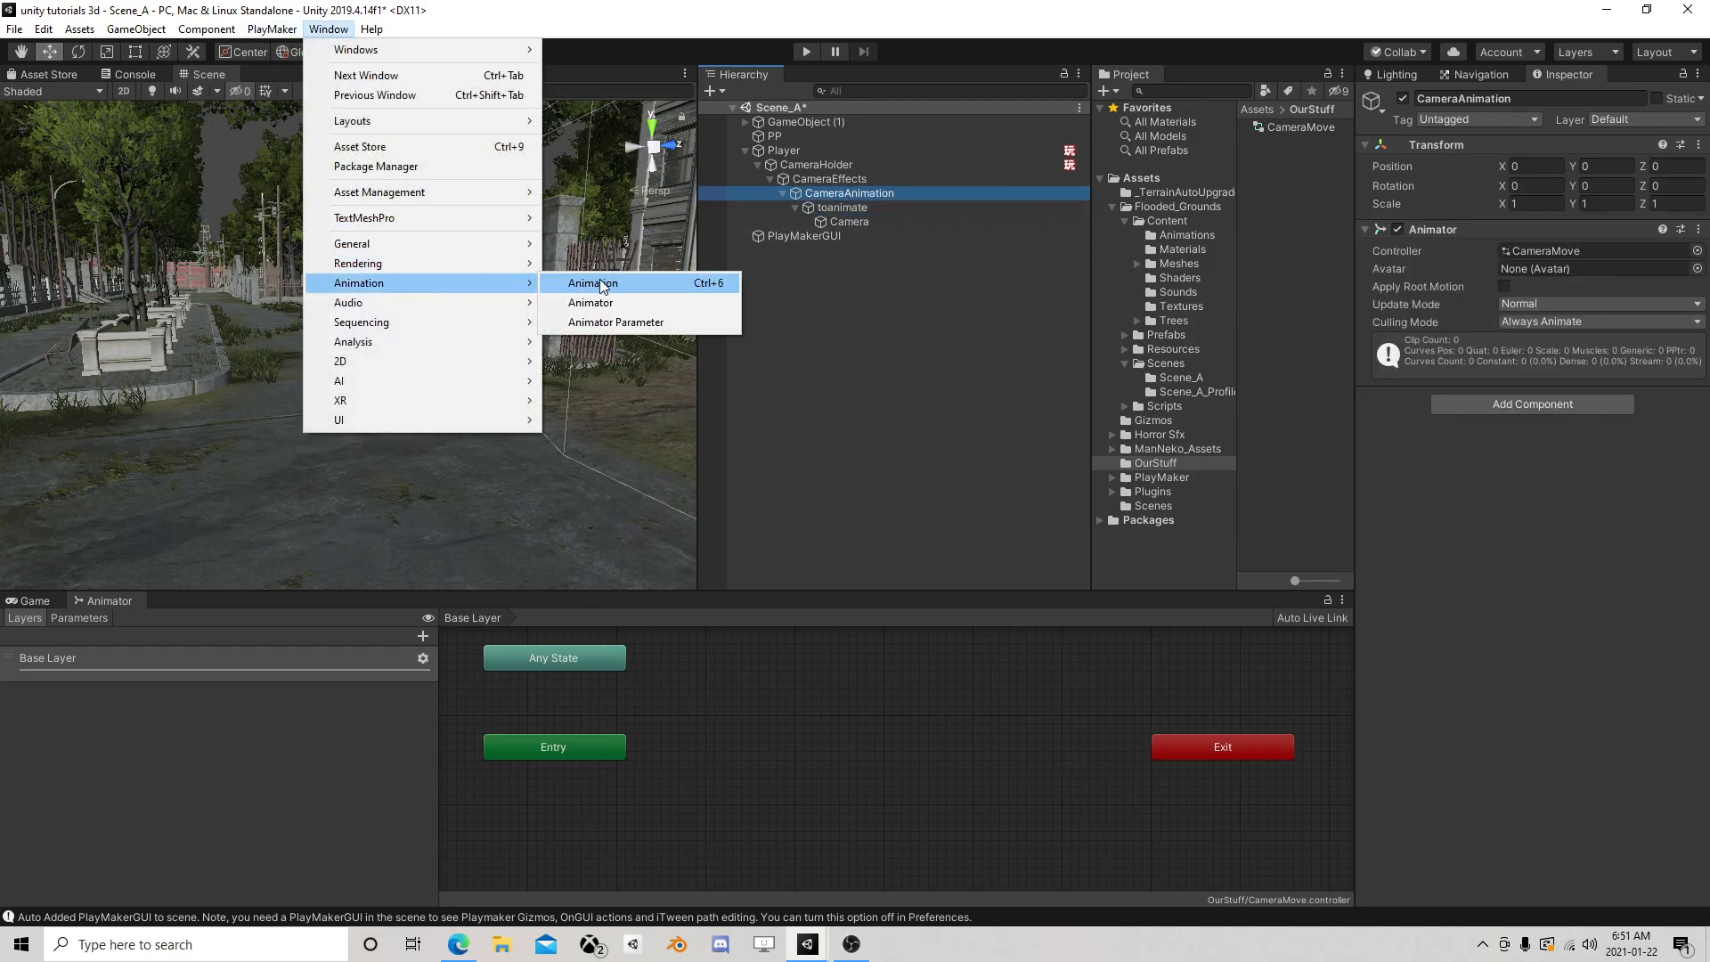
{"action": "left_click", "coordinate": [595, 283]}
{"action": "left_click_drag", "start_coordinate": [638, 340], "coordinate": [1077, 356]}
{"action": "left_click_drag", "start_coordinate": [875, 354], "coordinate": [305, 389]}
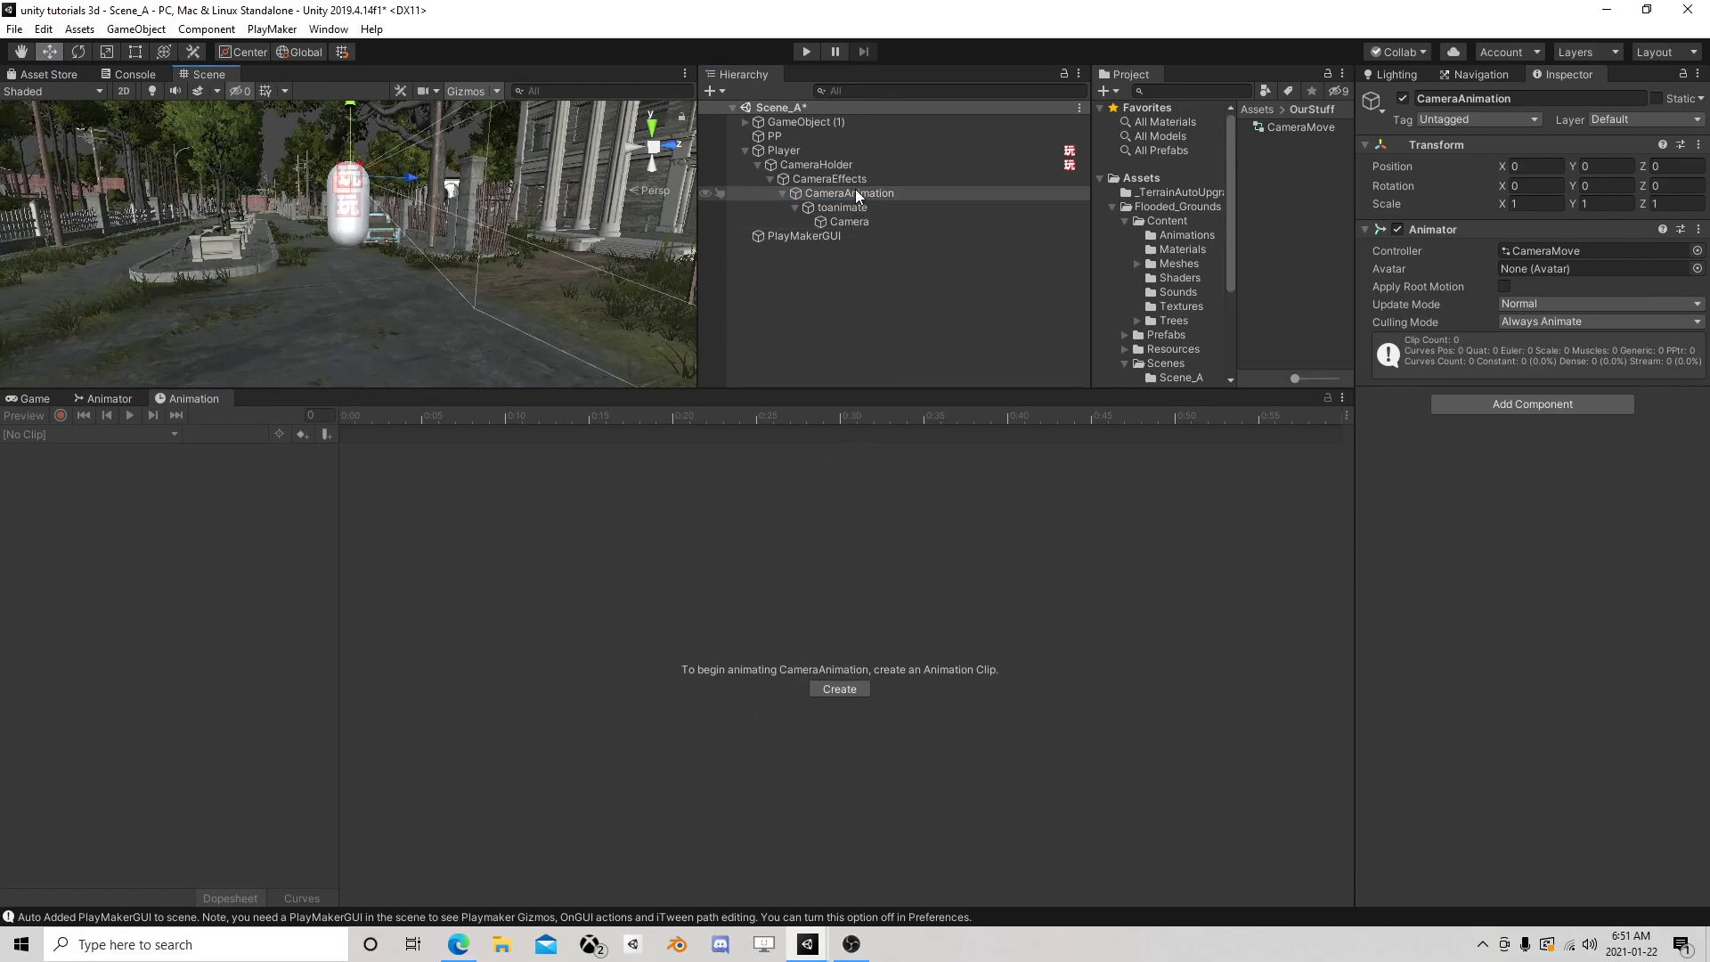
Create an animation clip named Idle for CameraAnimation and save it in the OurStuff folder
{"action": "left_click", "coordinate": [840, 688]}
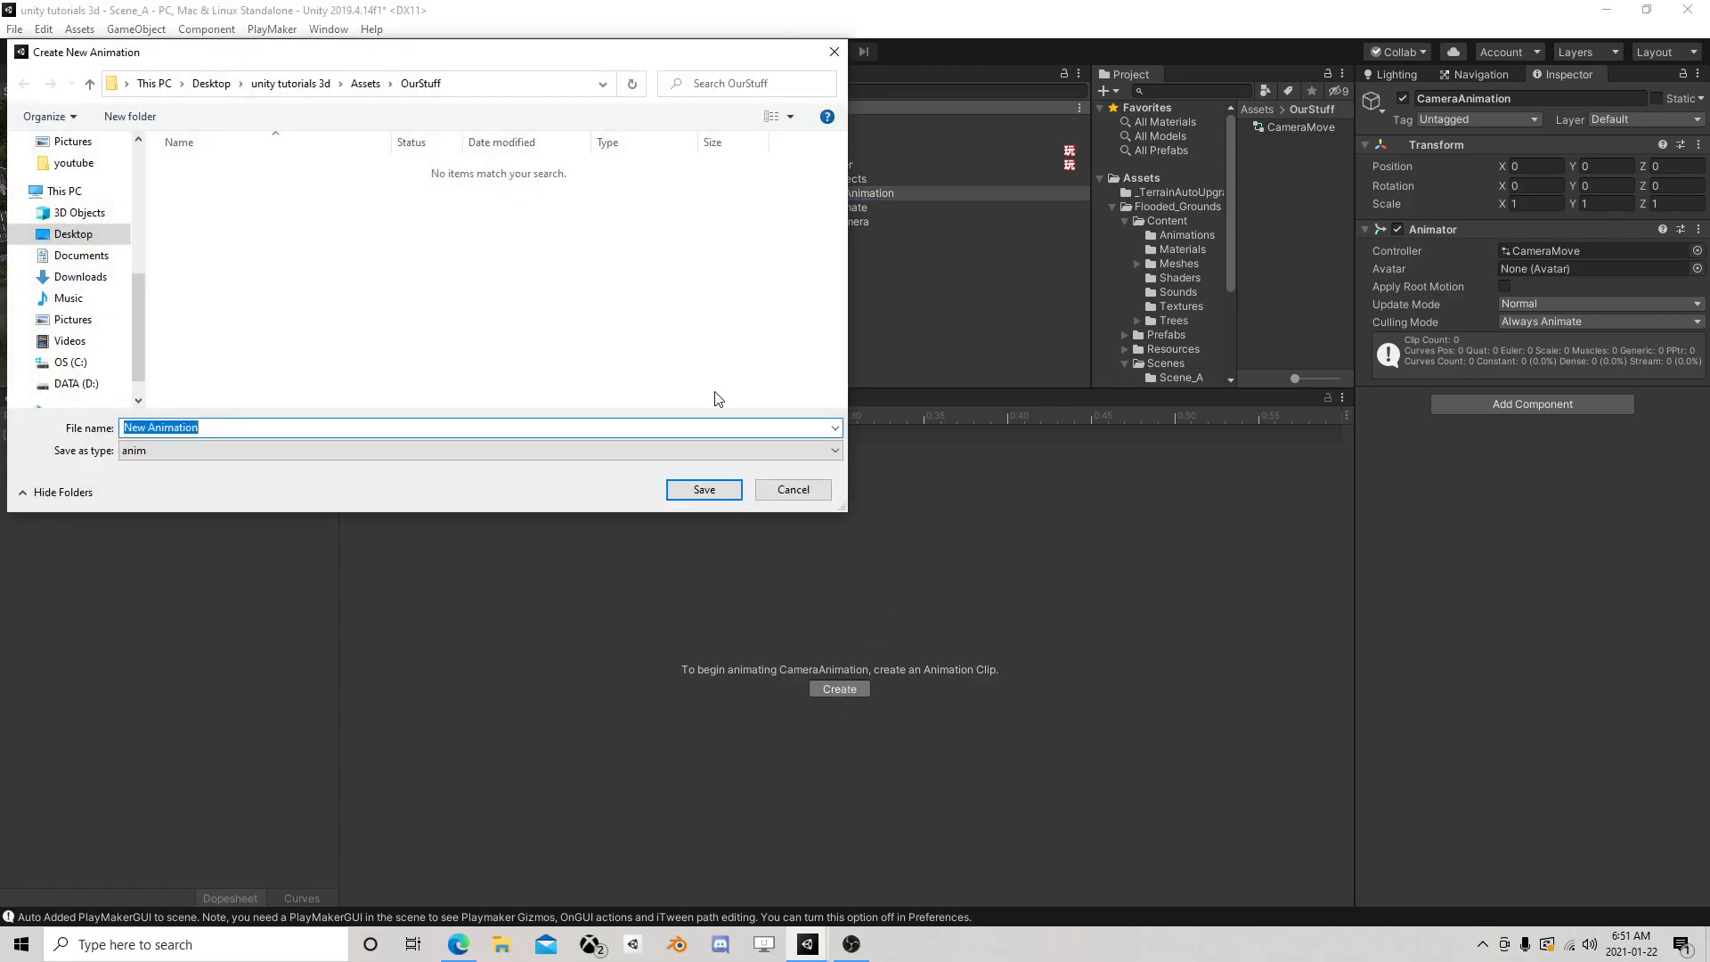
{"action": "key", "text": "BackSpace"}
{"action": "left_click", "coordinate": [713, 489]}
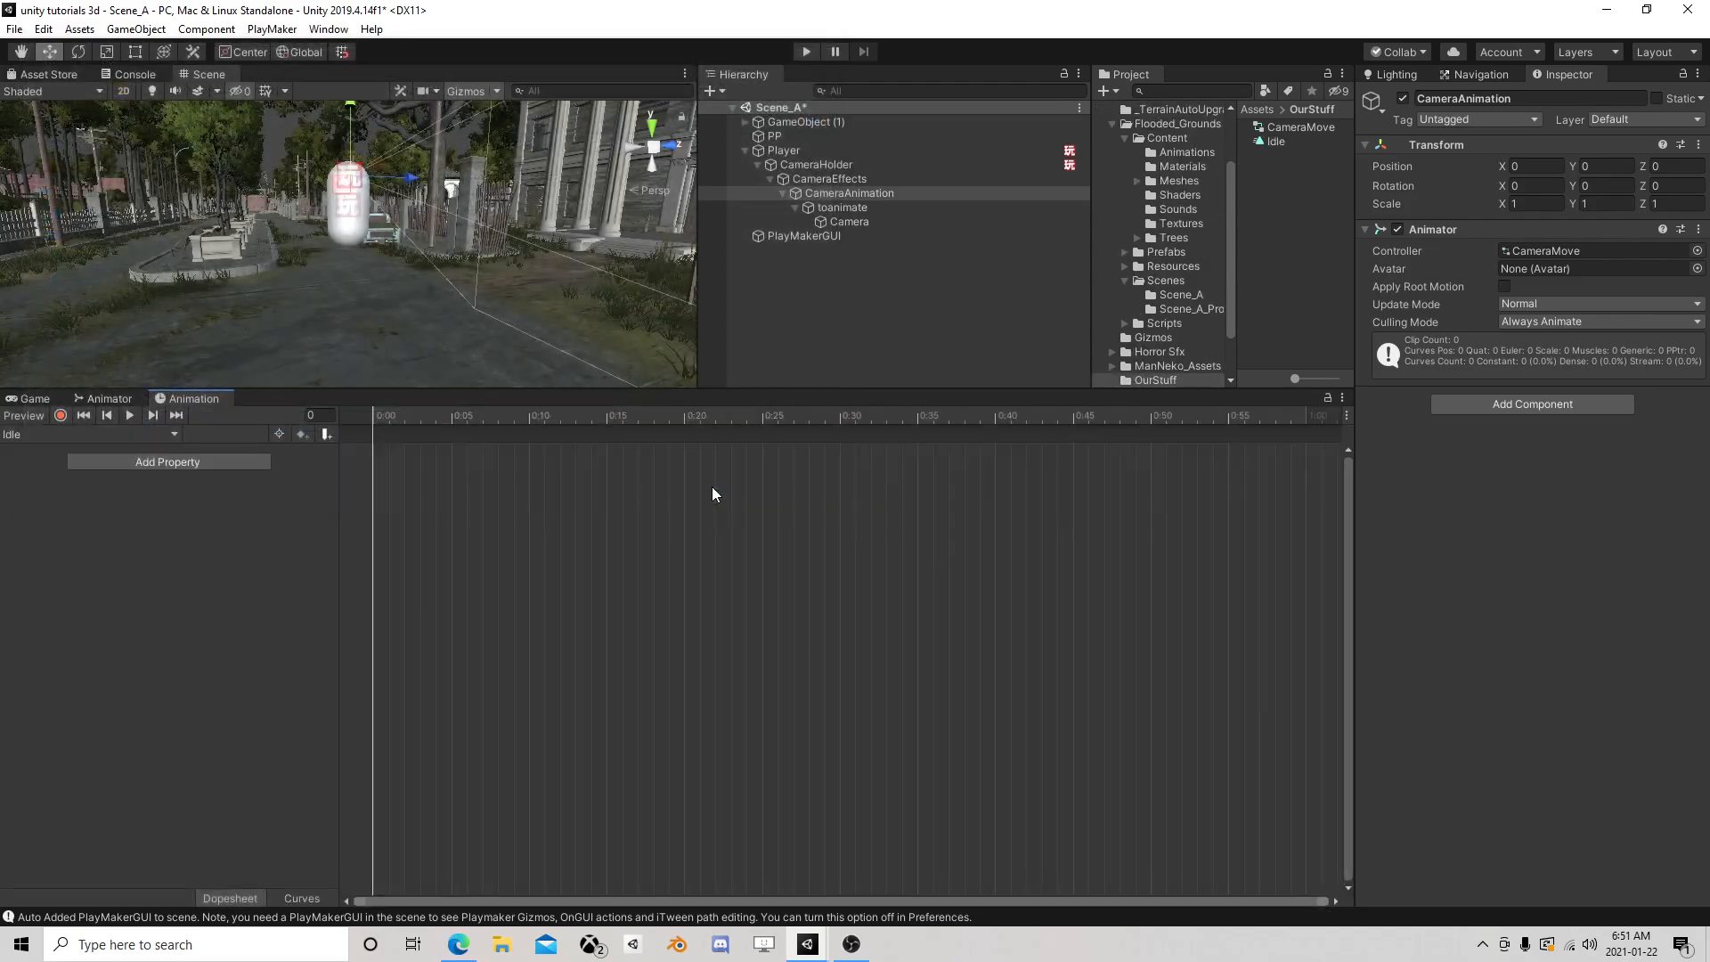
Start keyframe recording in the Idle clip and set toanimate's Position Y to .05 at 0:30
{"action": "left_click", "coordinate": [841, 208]}
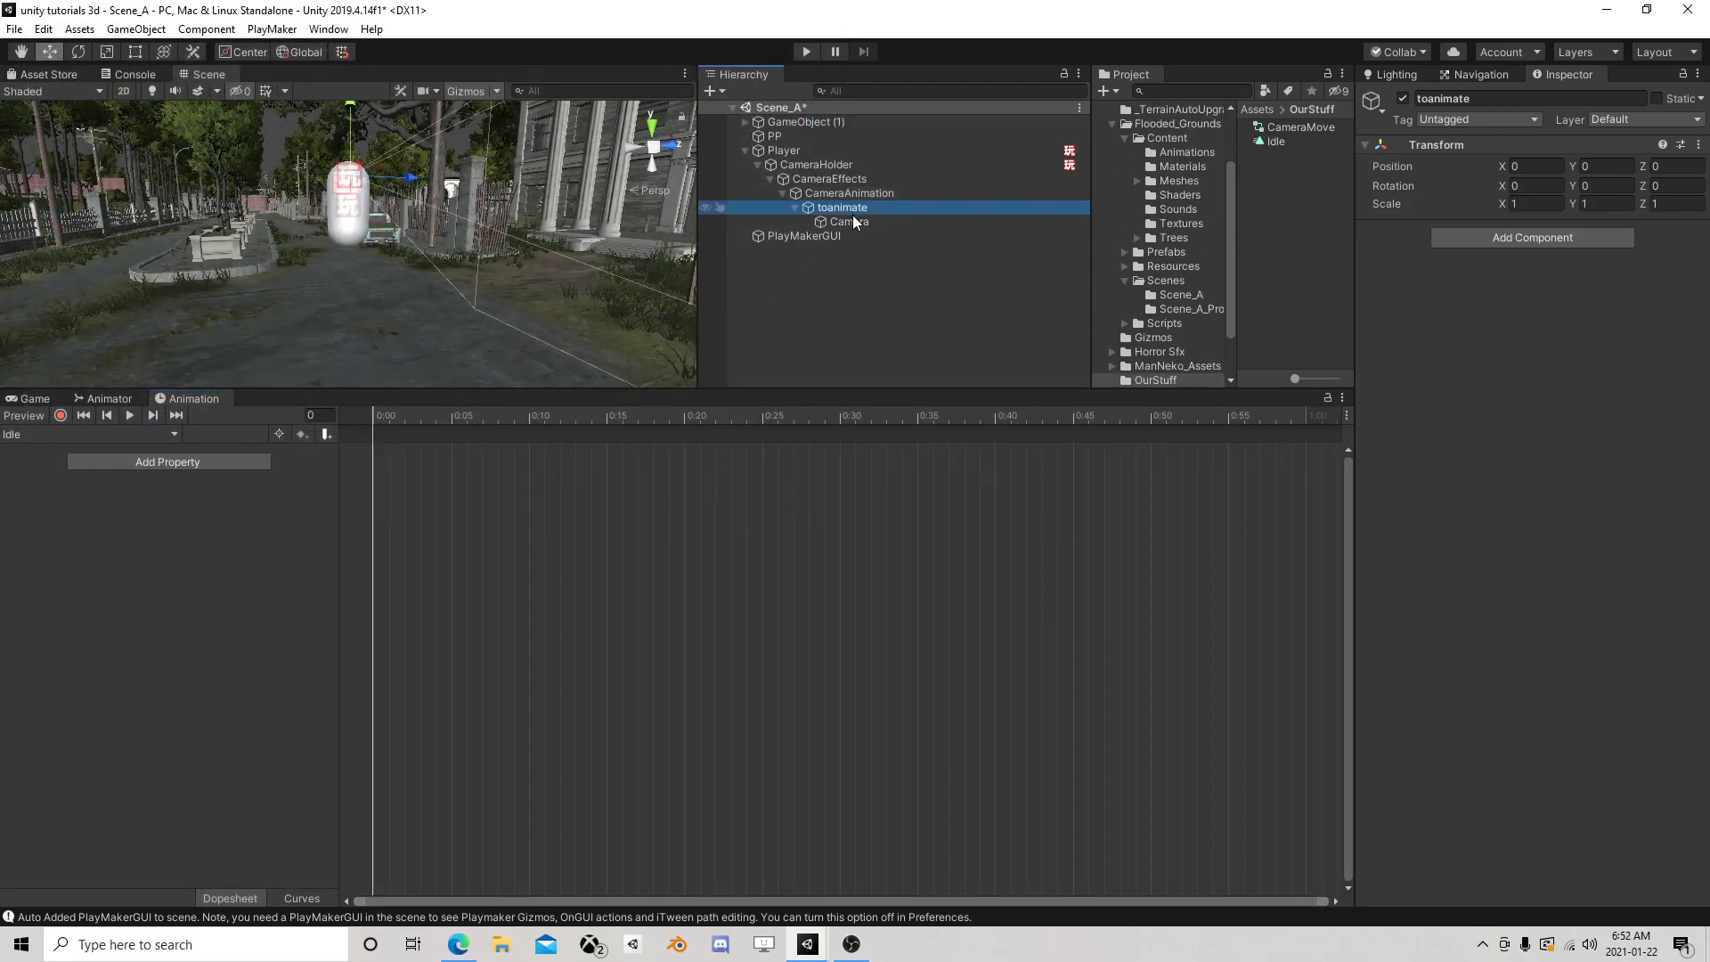
{"action": "left_click", "coordinate": [60, 416]}
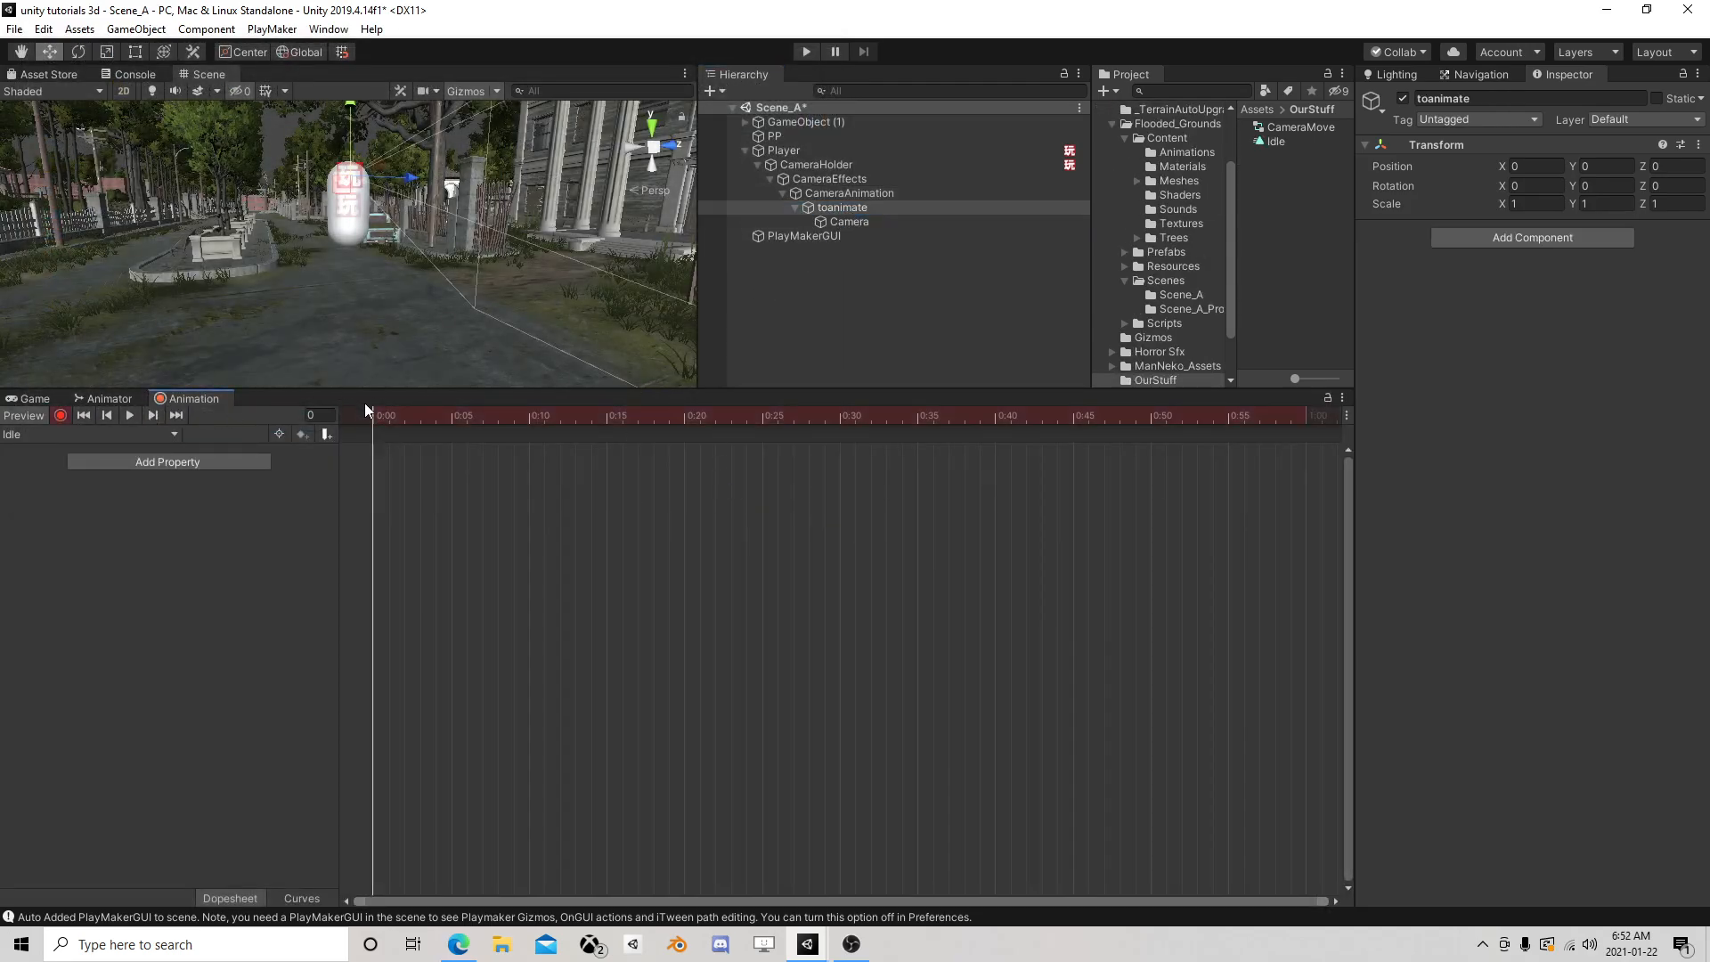
{"action": "left_click", "coordinate": [841, 206]}
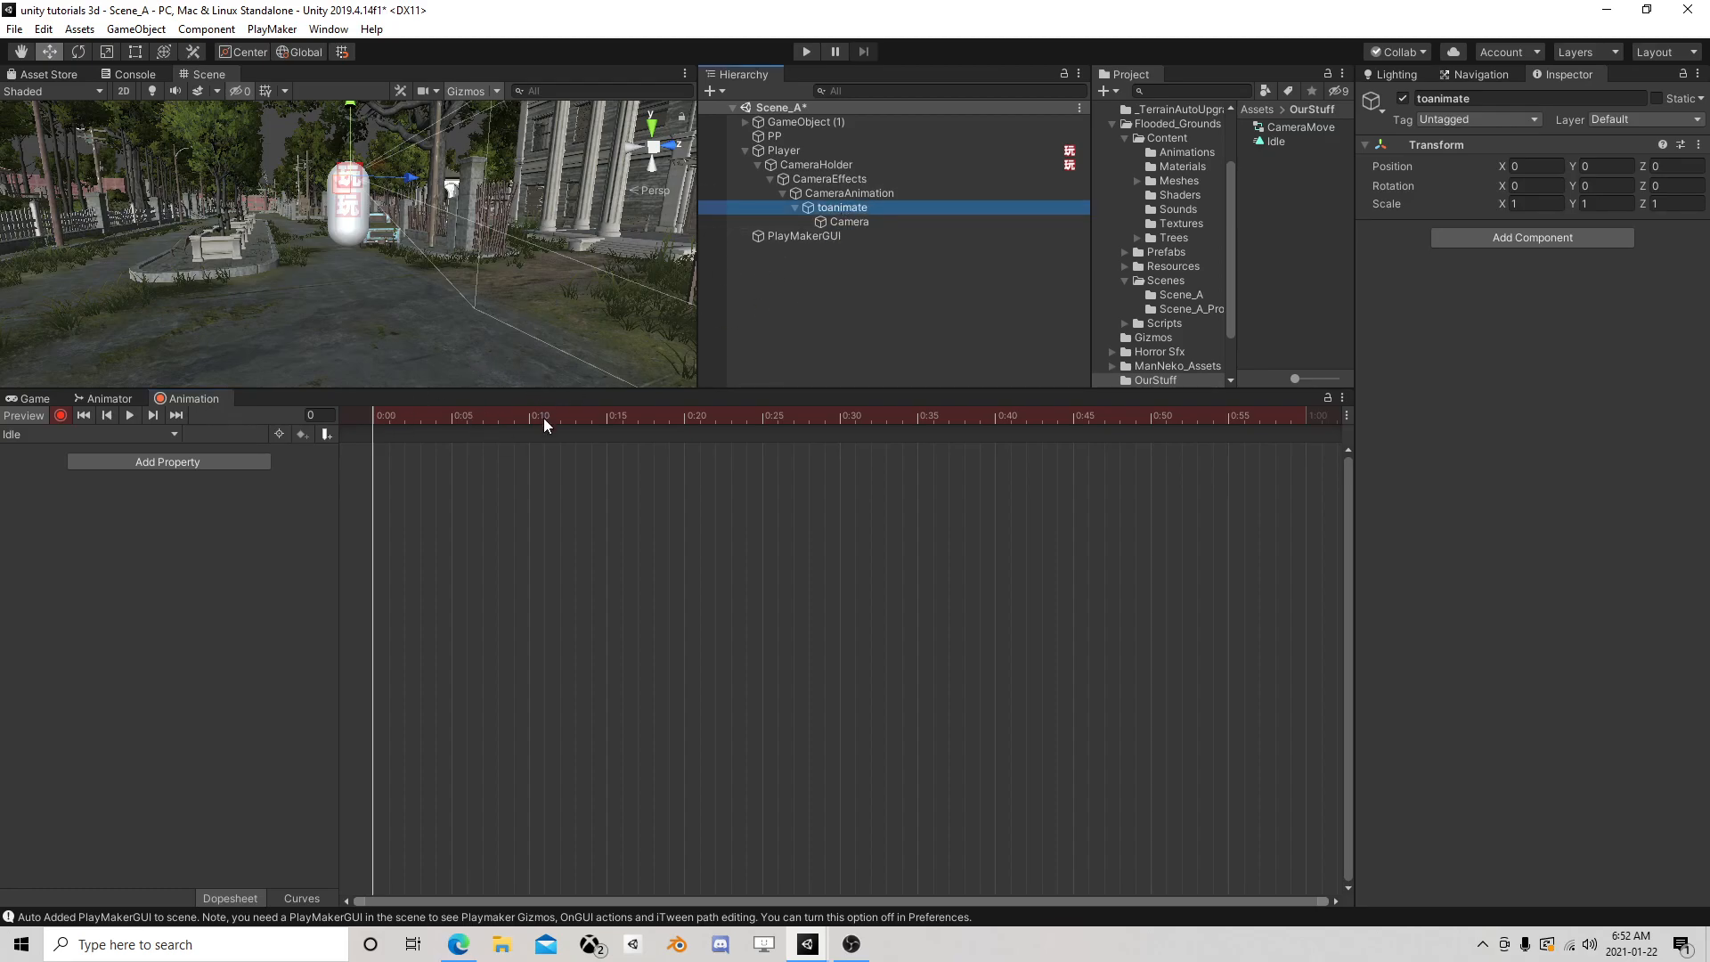
{"action": "left_click", "coordinate": [838, 415]}
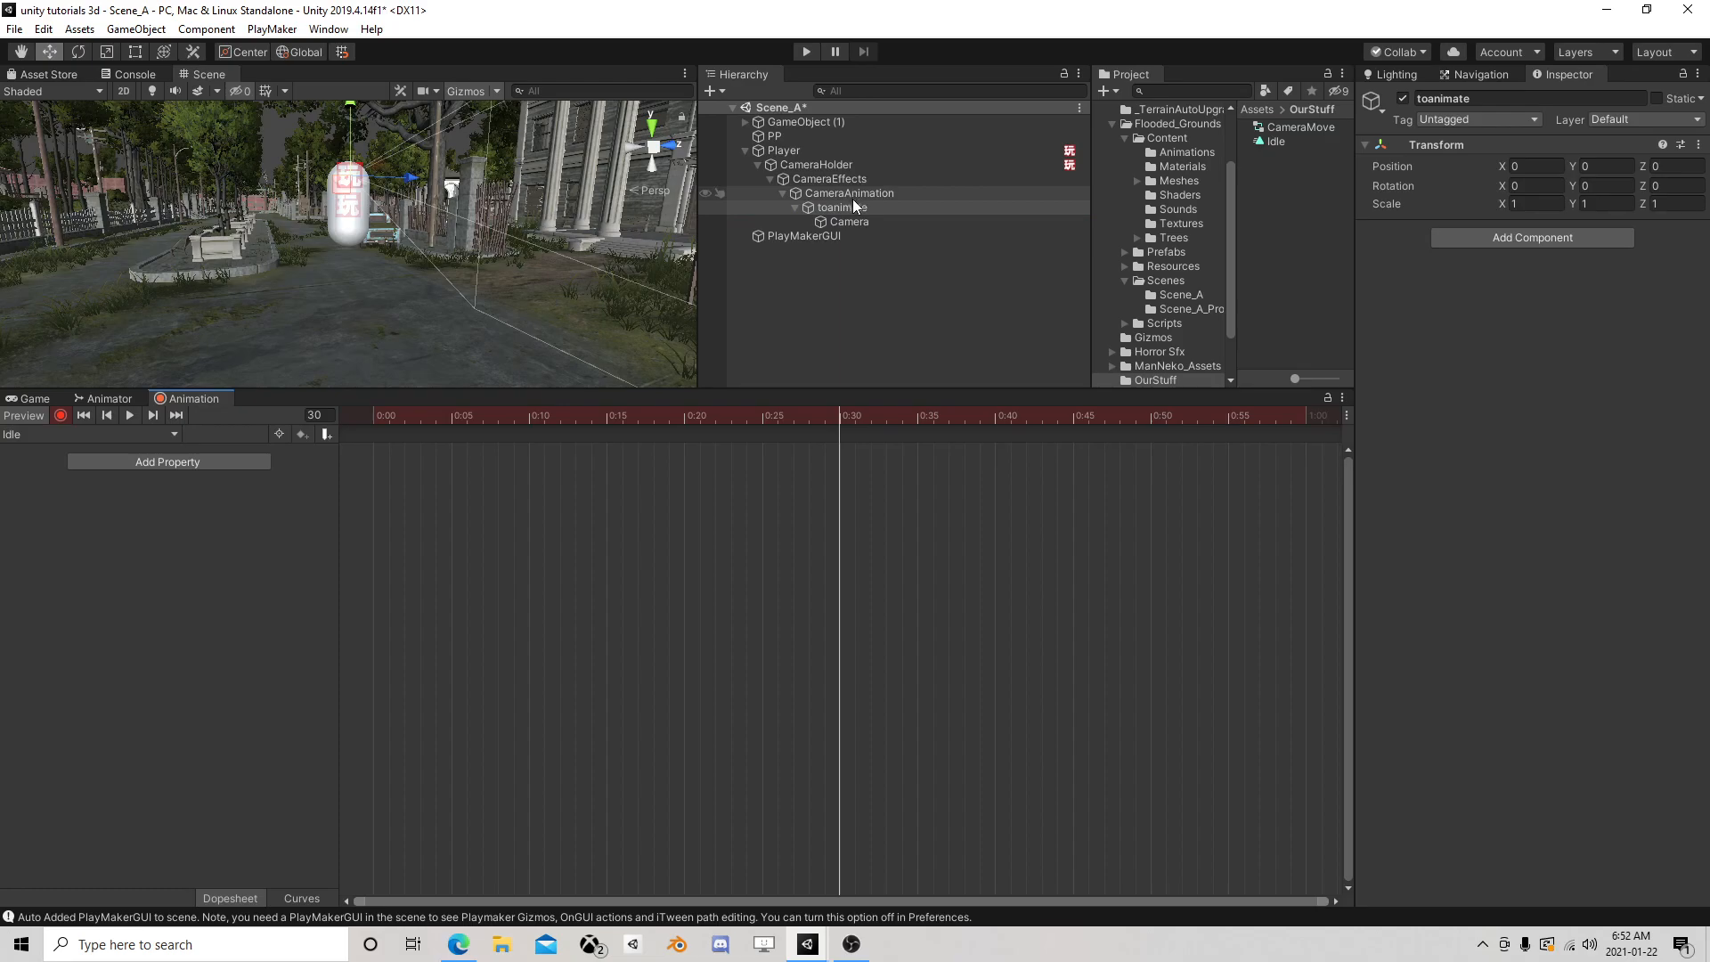
{"action": "left_click", "coordinate": [829, 207]}
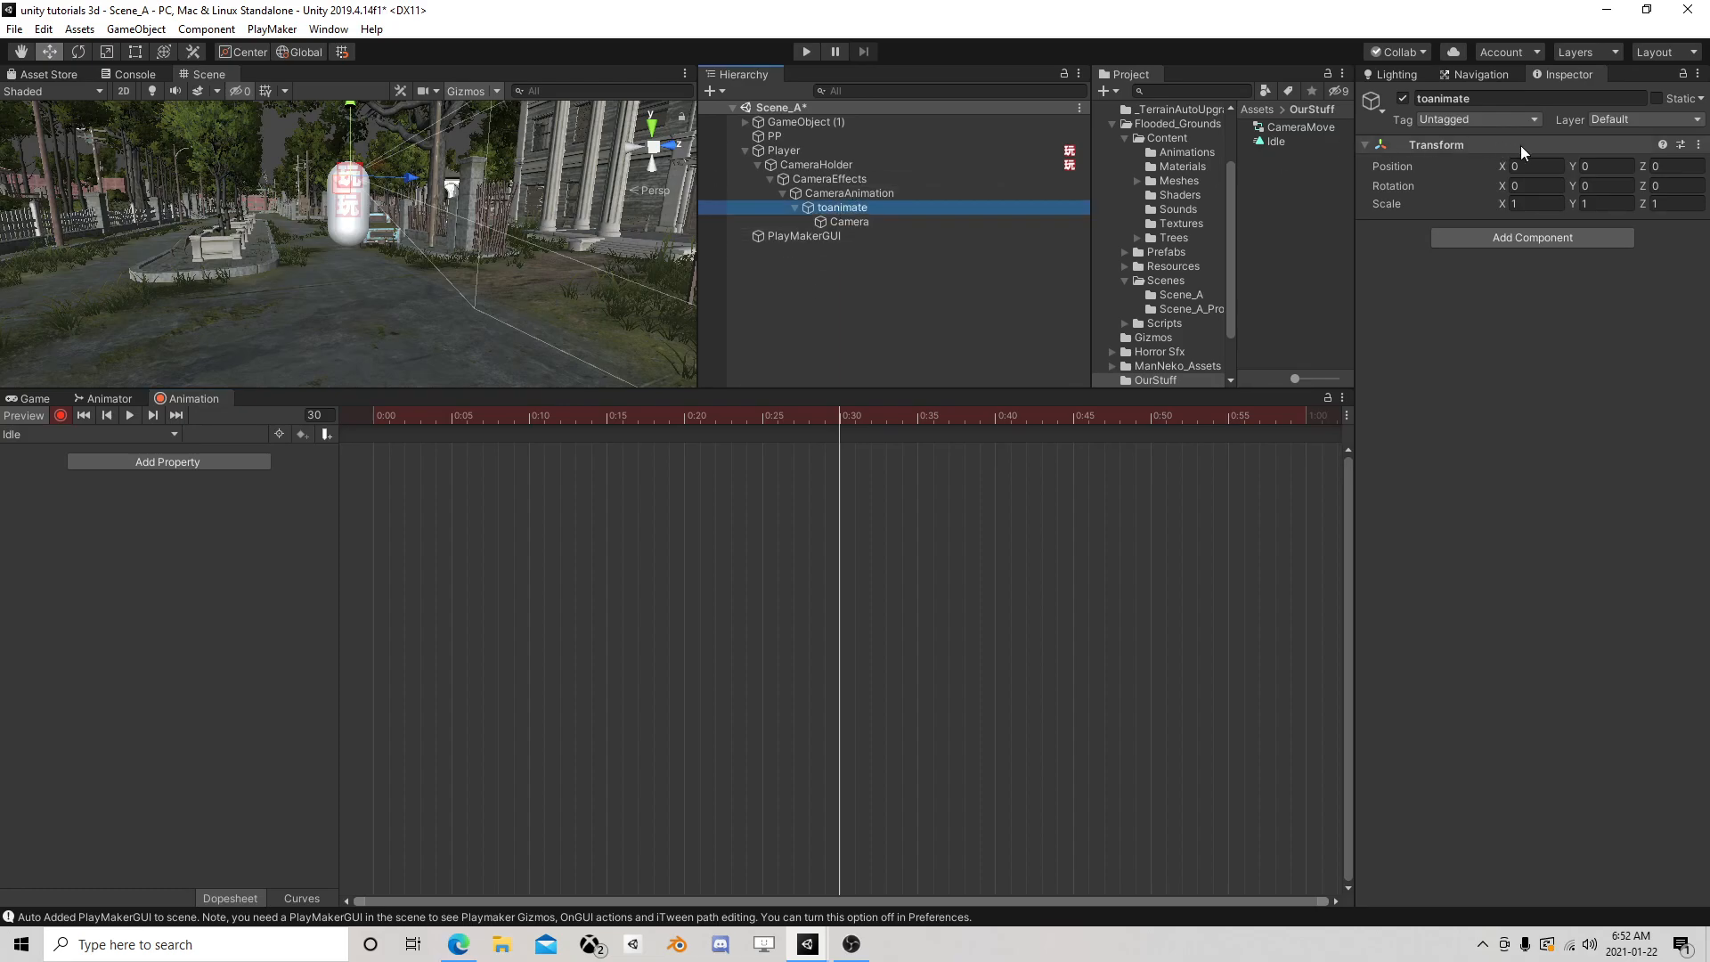
{"action": "left_click", "coordinate": [1582, 168]}
{"action": "type", "text": "."}
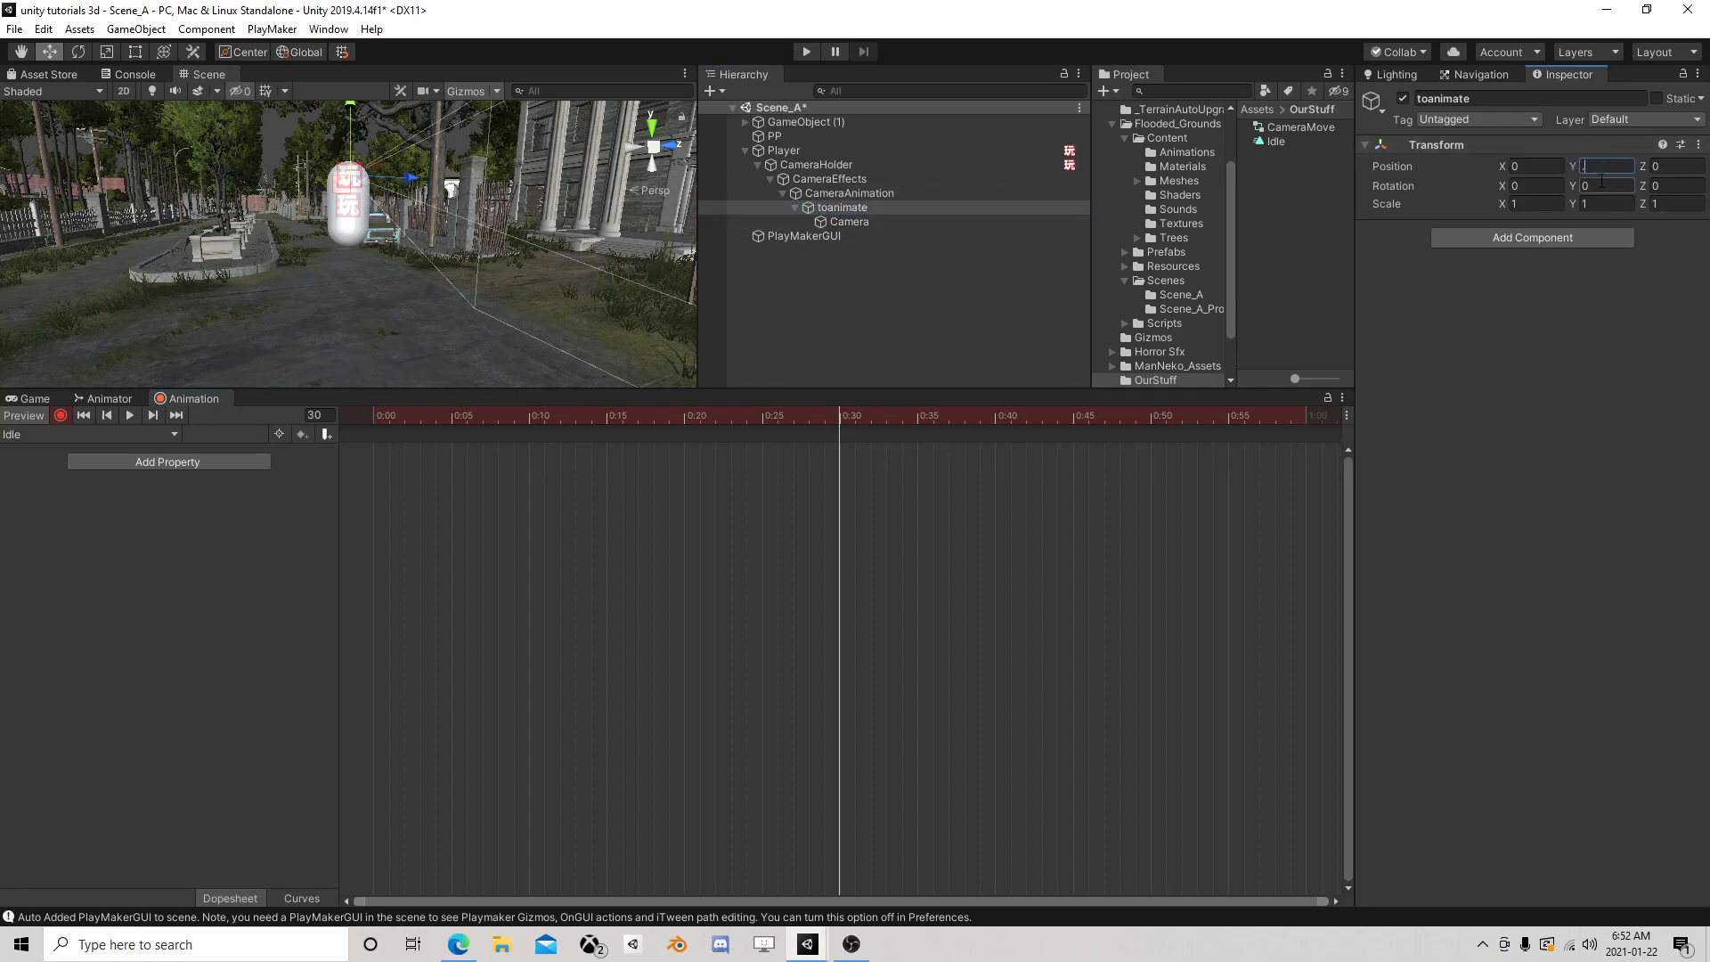
{"action": "type", "text": "05"}
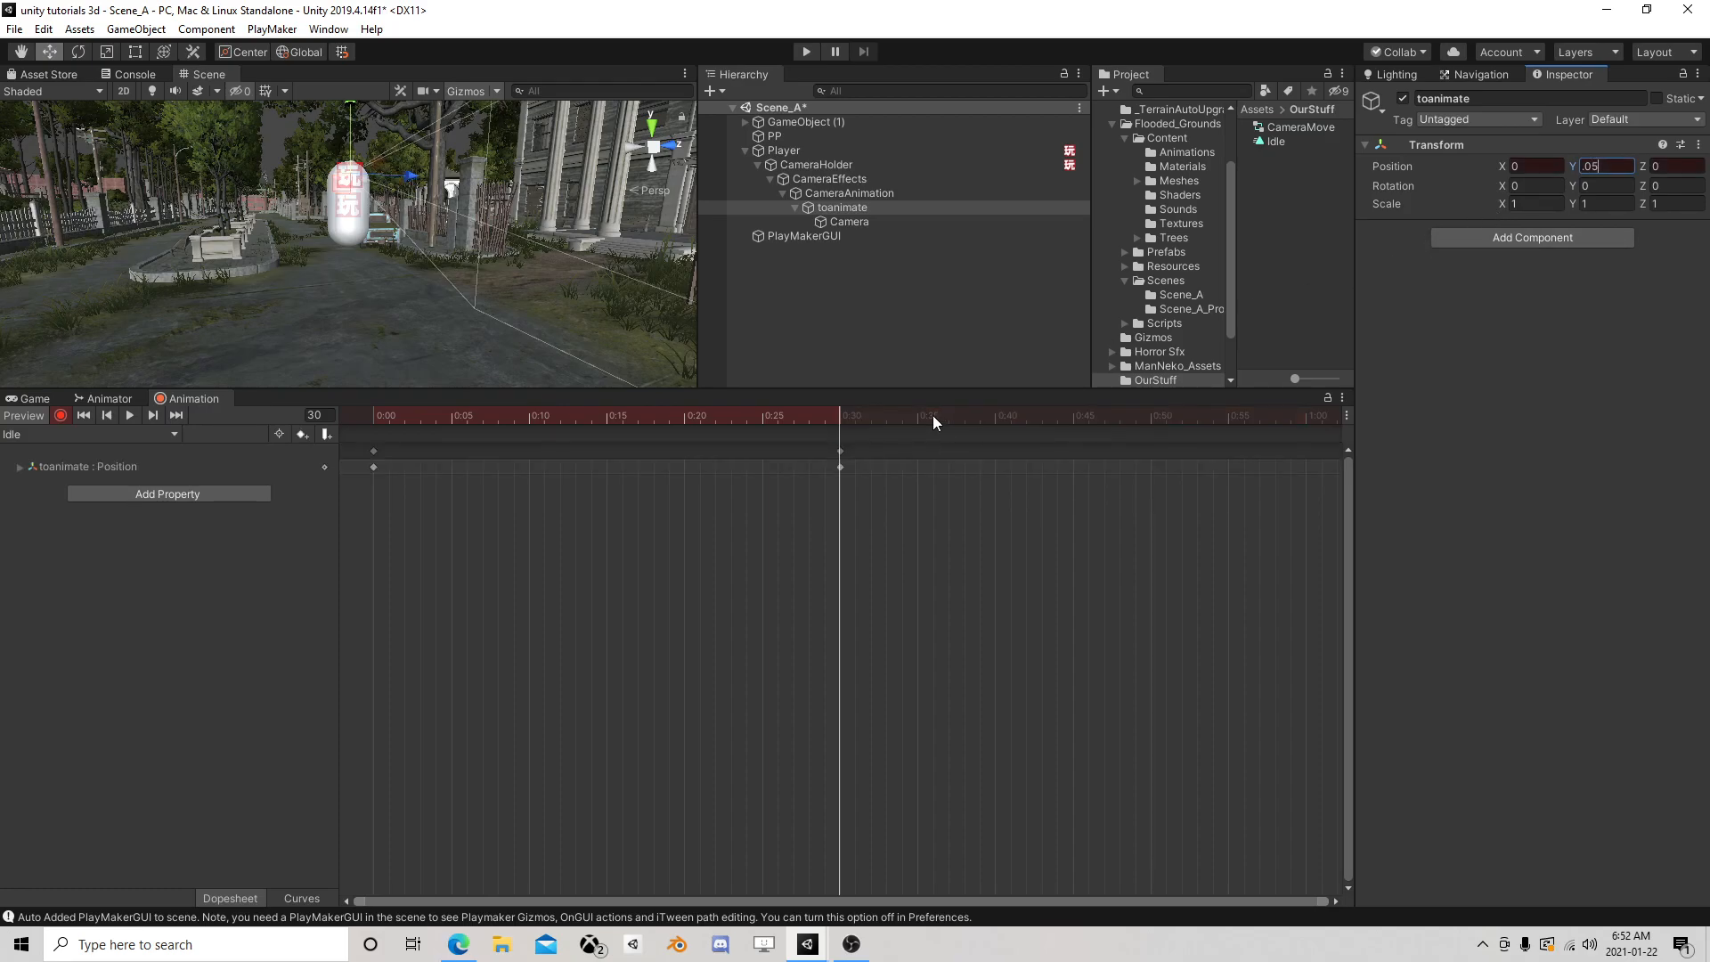
Set toanimate's Position Y to 0 at 1:00 in the Idle clip
{"action": "left_click_drag", "start_coordinate": [862, 419], "coordinate": [1307, 419]}
{"action": "left_click", "coordinate": [1600, 170]}
{"action": "type", "text": "0"}
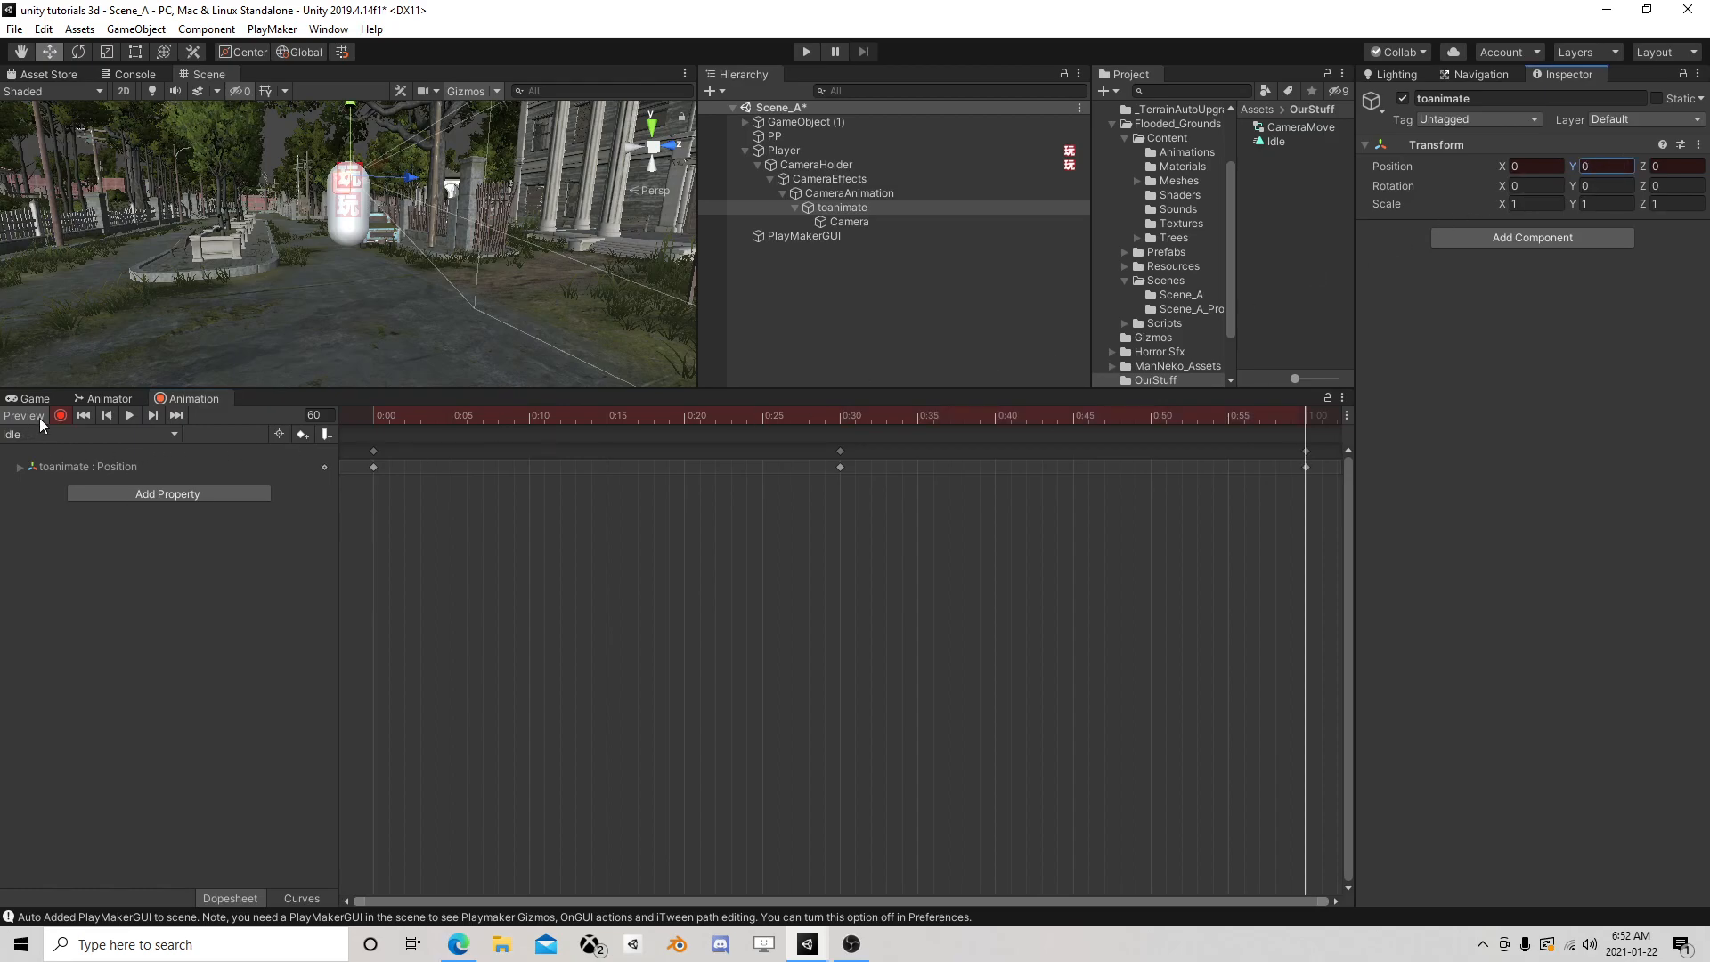
Play the Idle clip and check the camera bobbing in the Game view
{"action": "left_click", "coordinate": [129, 415]}
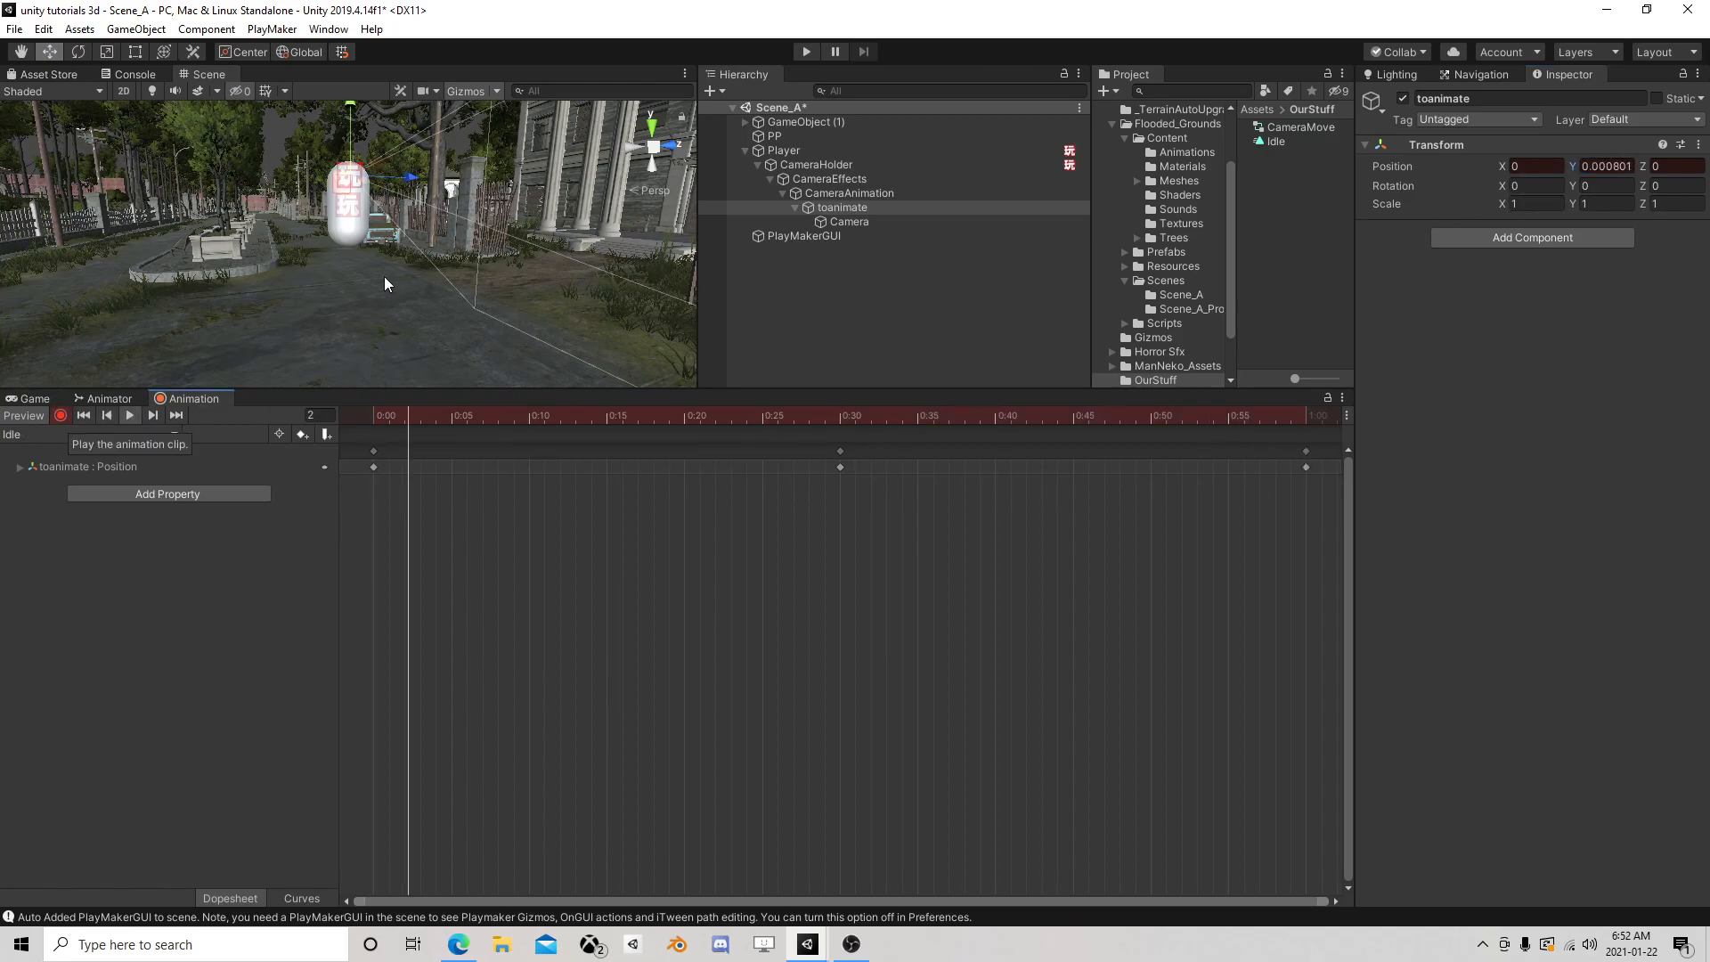
{"action": "left_click", "coordinate": [35, 399]}
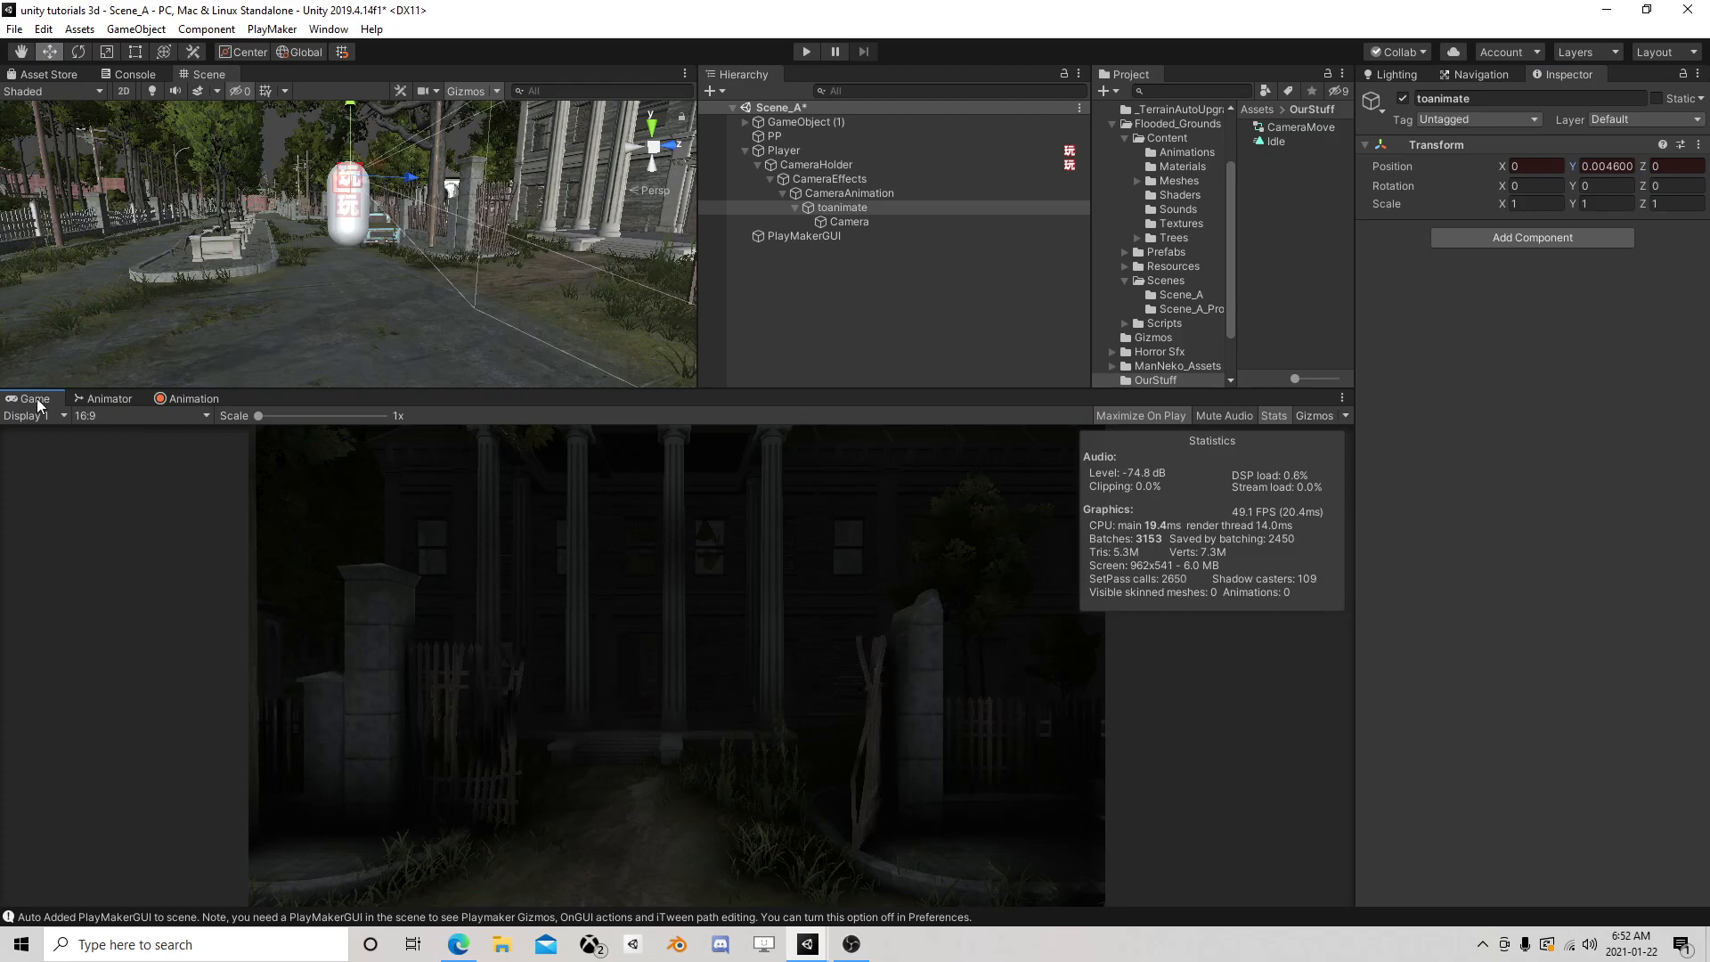
{"action": "left_click", "coordinate": [185, 399]}
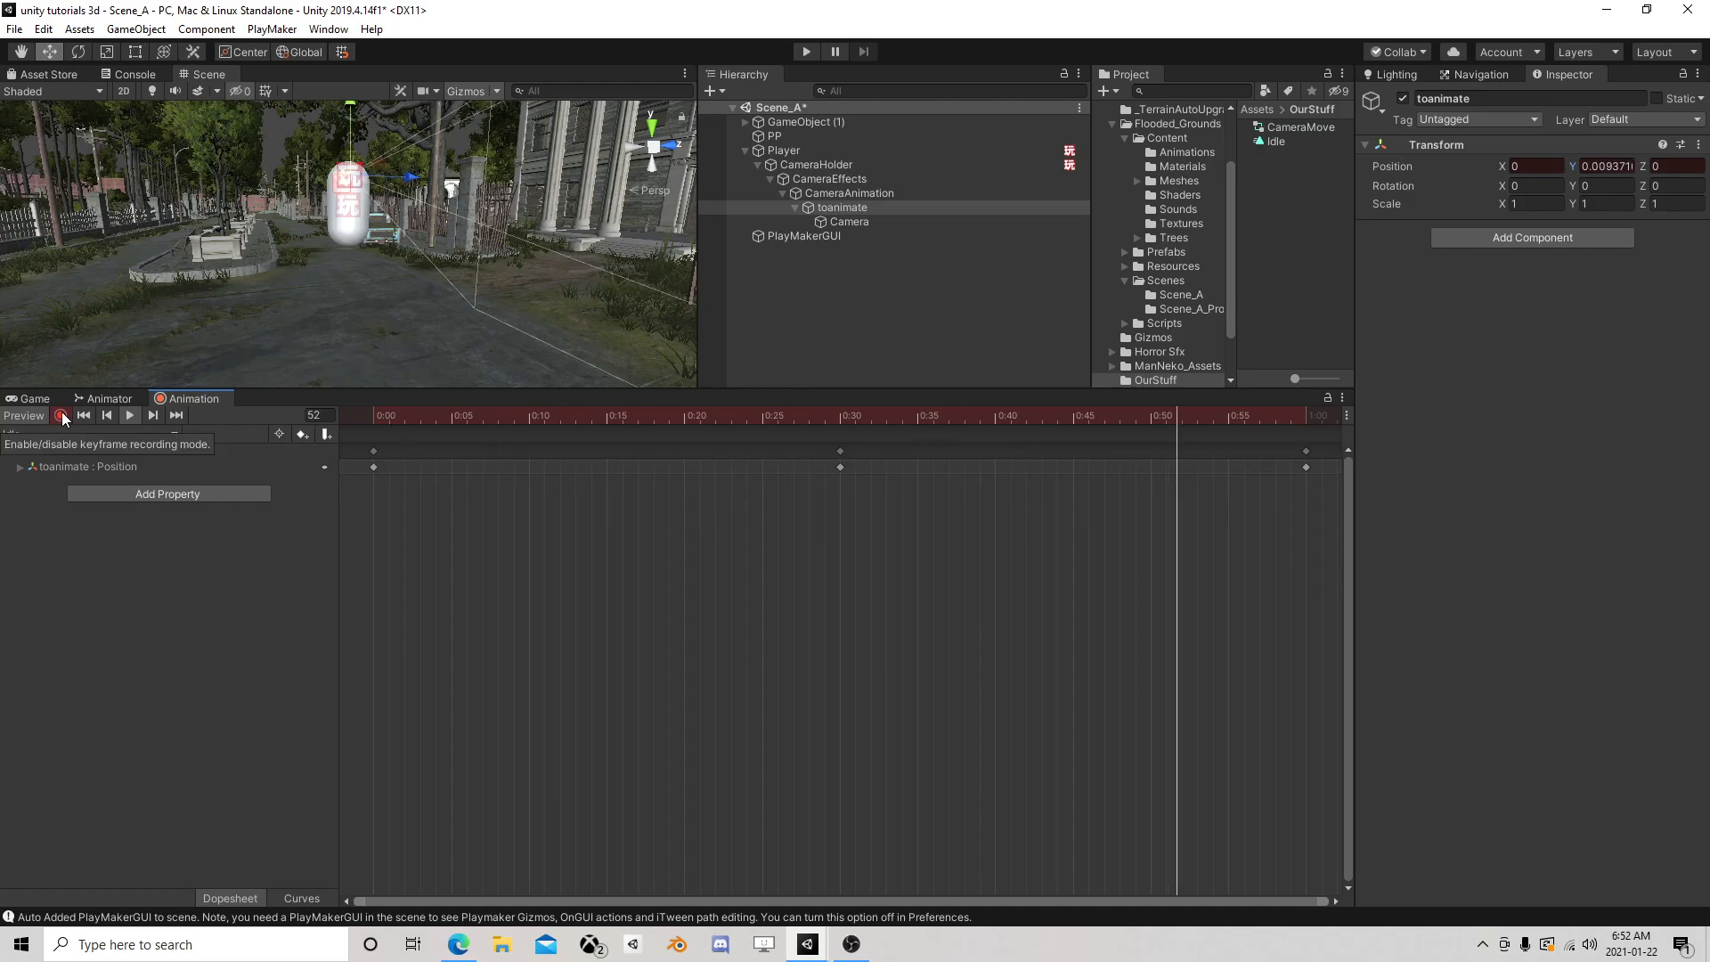
Set toanimate's Position Y to 0.02 at 0:30 in the Idle clip and stop keyframe recording
{"action": "left_click", "coordinate": [841, 451]}
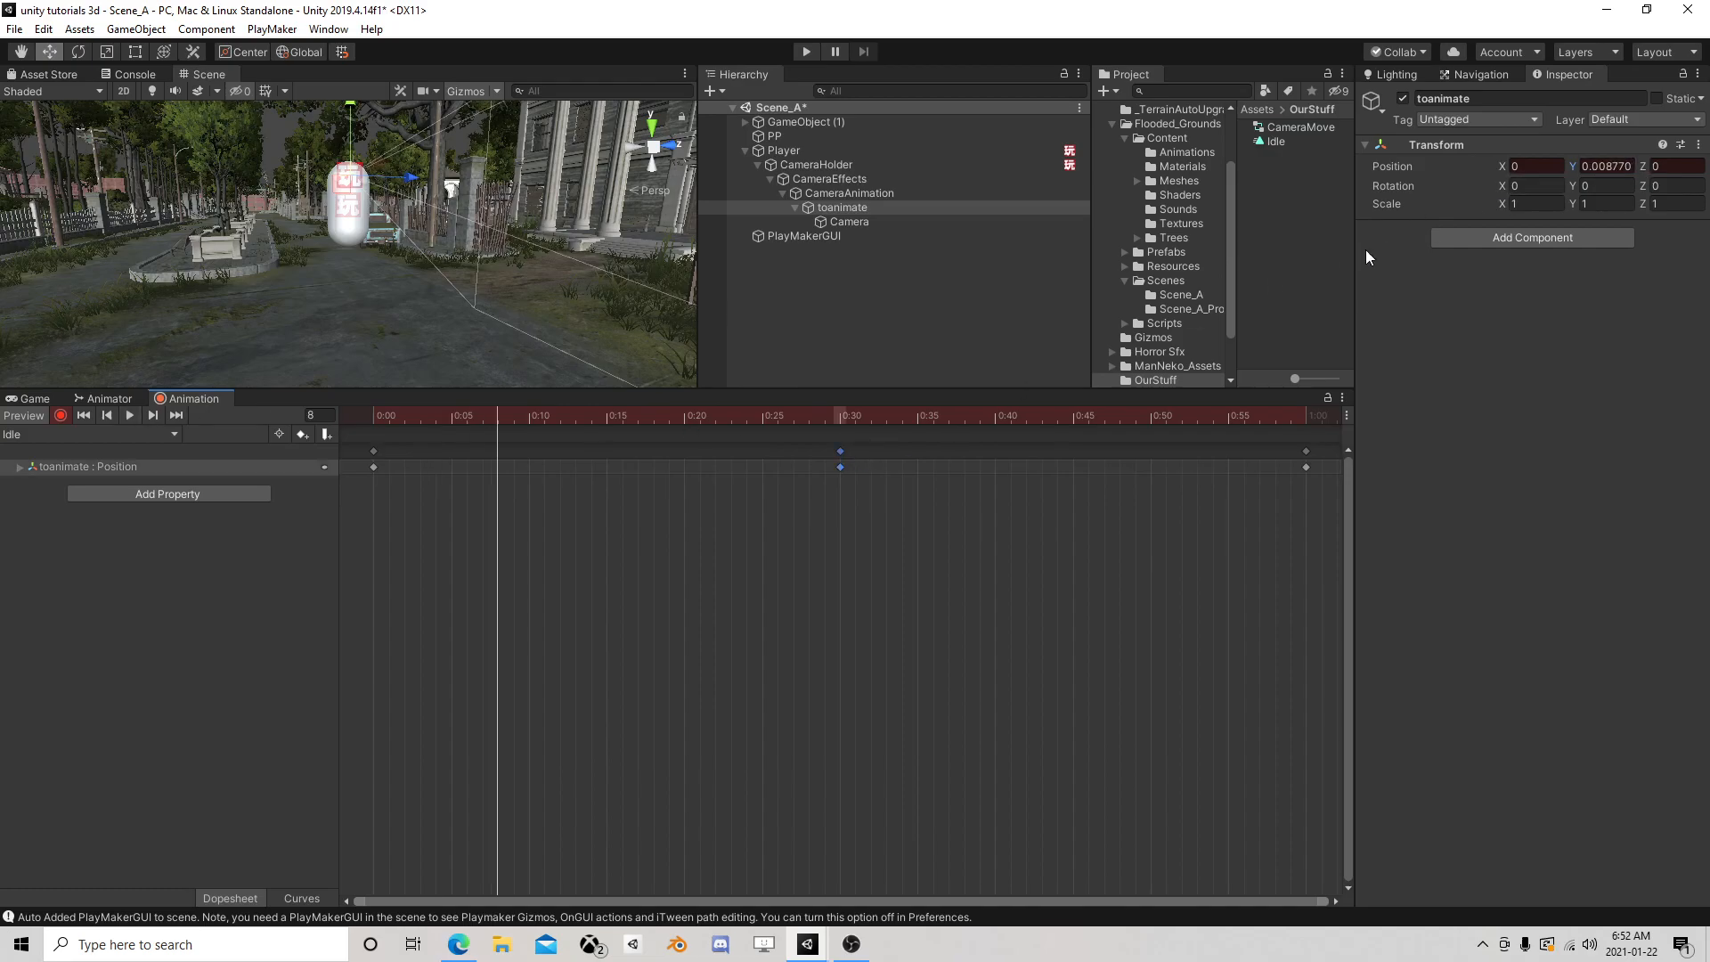
{"action": "left_click_drag", "start_coordinate": [524, 427], "coordinate": [836, 426]}
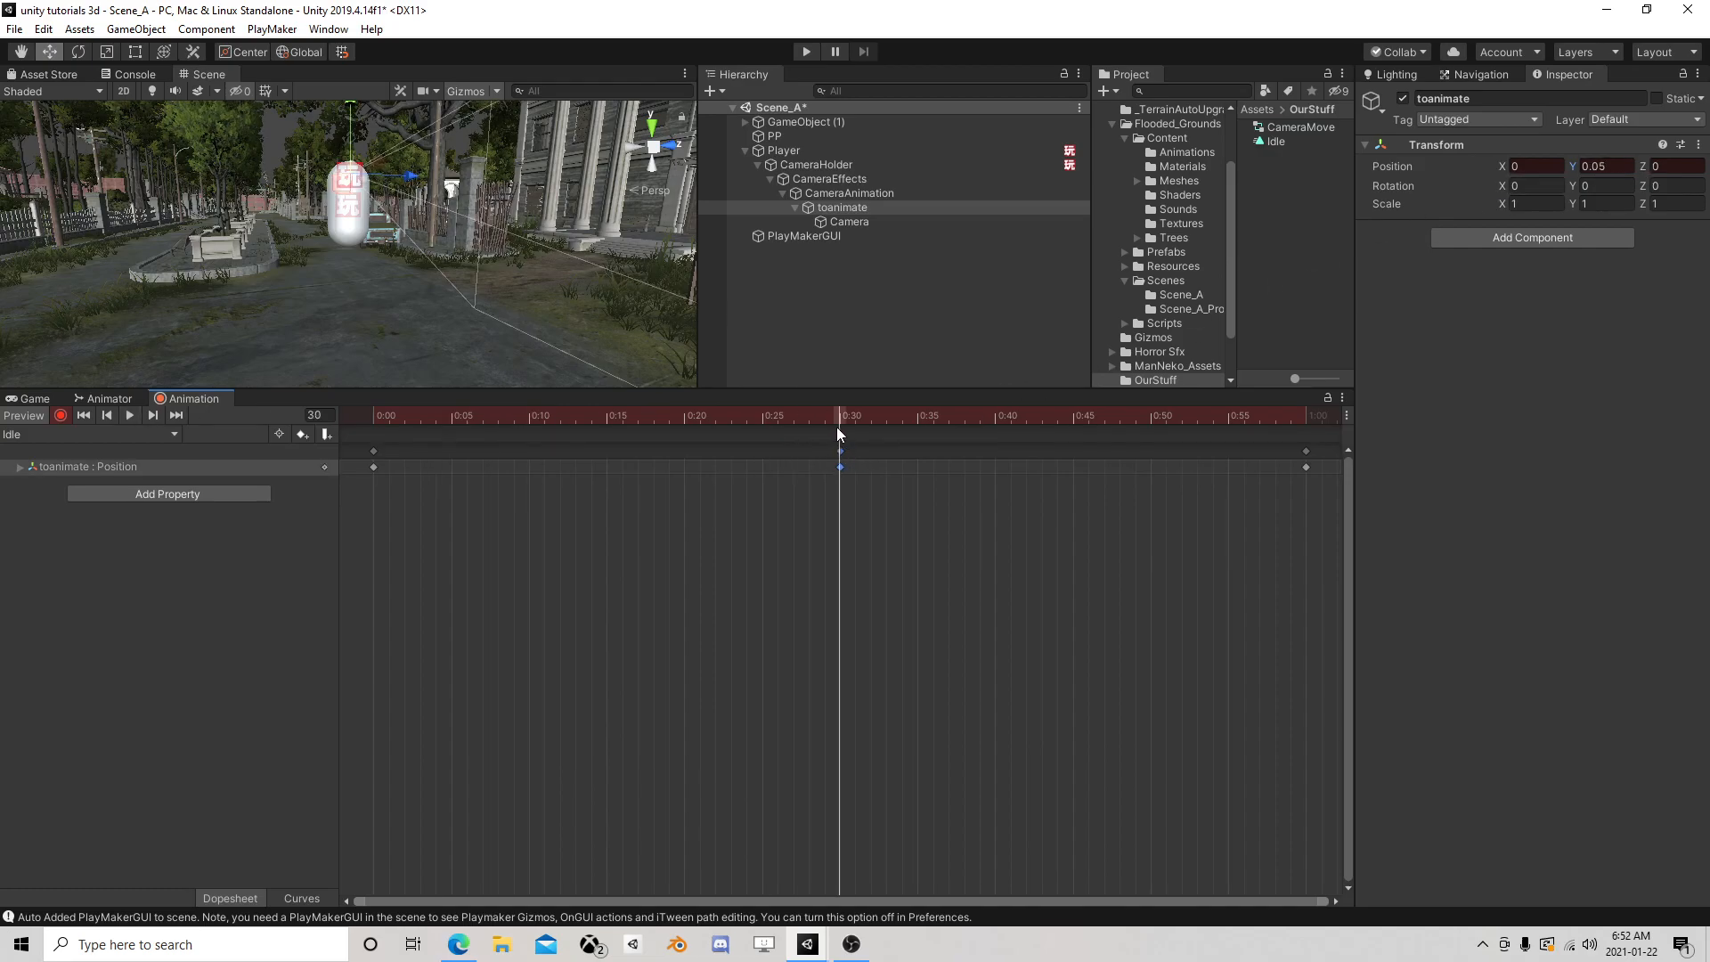
{"action": "left_click", "coordinate": [1599, 169]}
{"action": "type", "text": "0.02"}
{"action": "left_click", "coordinate": [60, 415]}
Create a second animation clip named Walk for CameraAnimation and save it in the OurStuff folder
{"action": "left_click", "coordinate": [68, 435]}
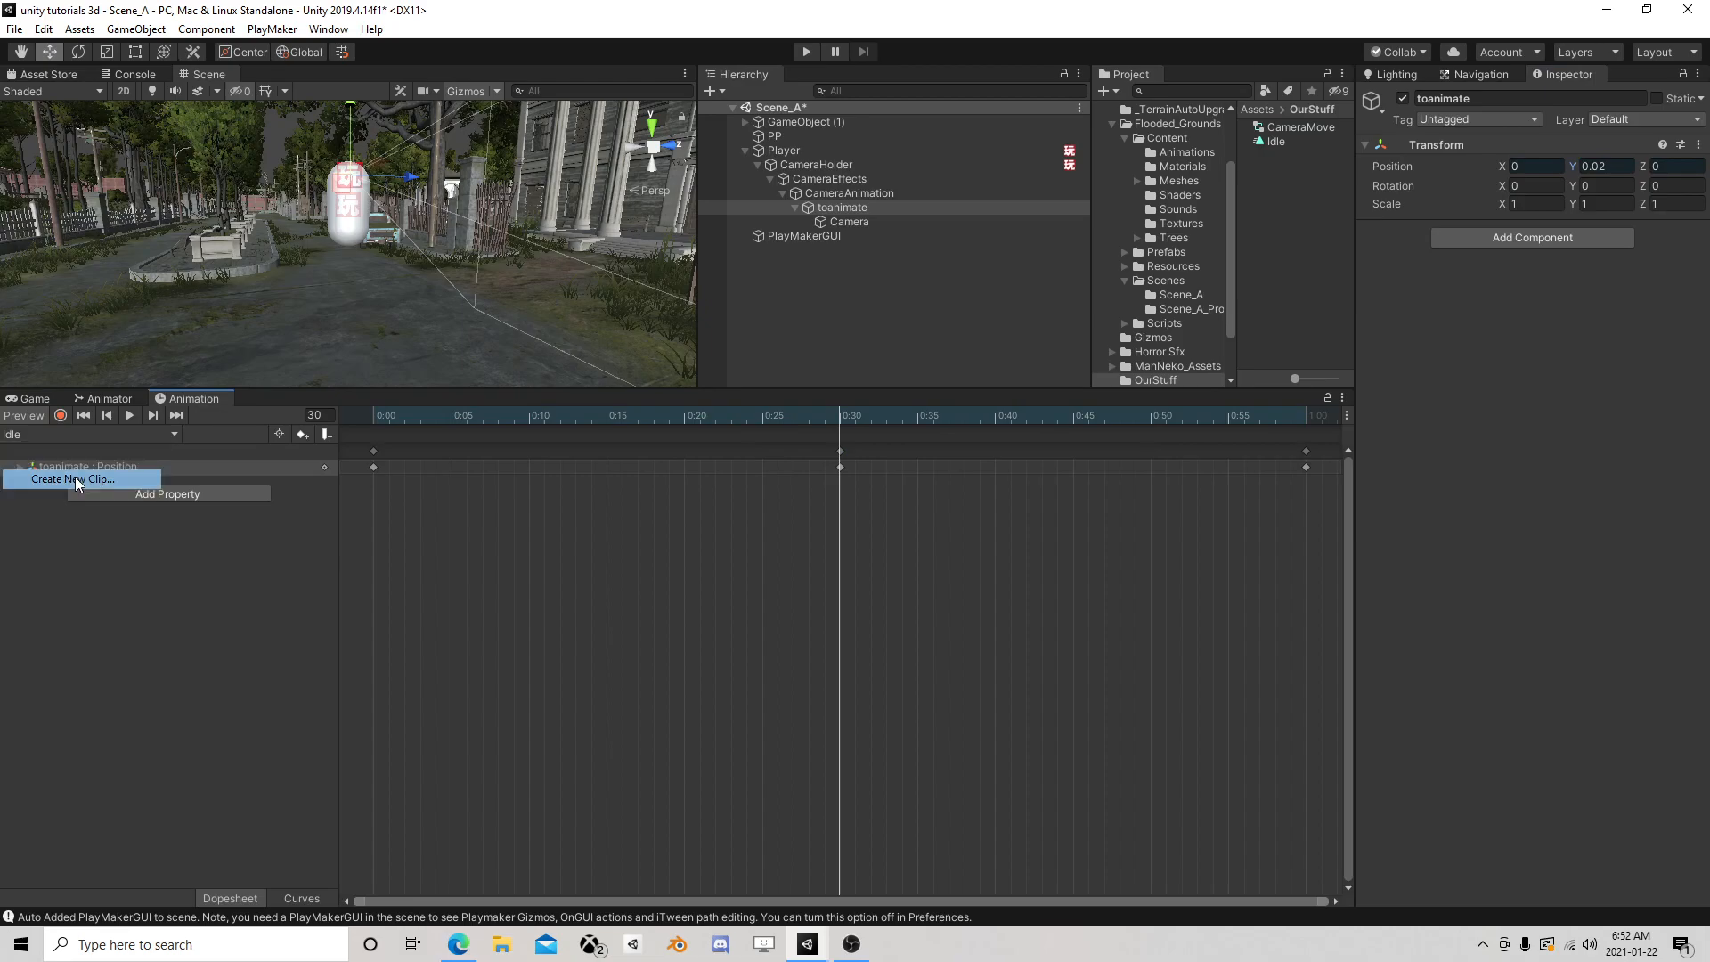
{"action": "left_click", "coordinate": [75, 480]}
{"action": "type", "text": "Wal"}
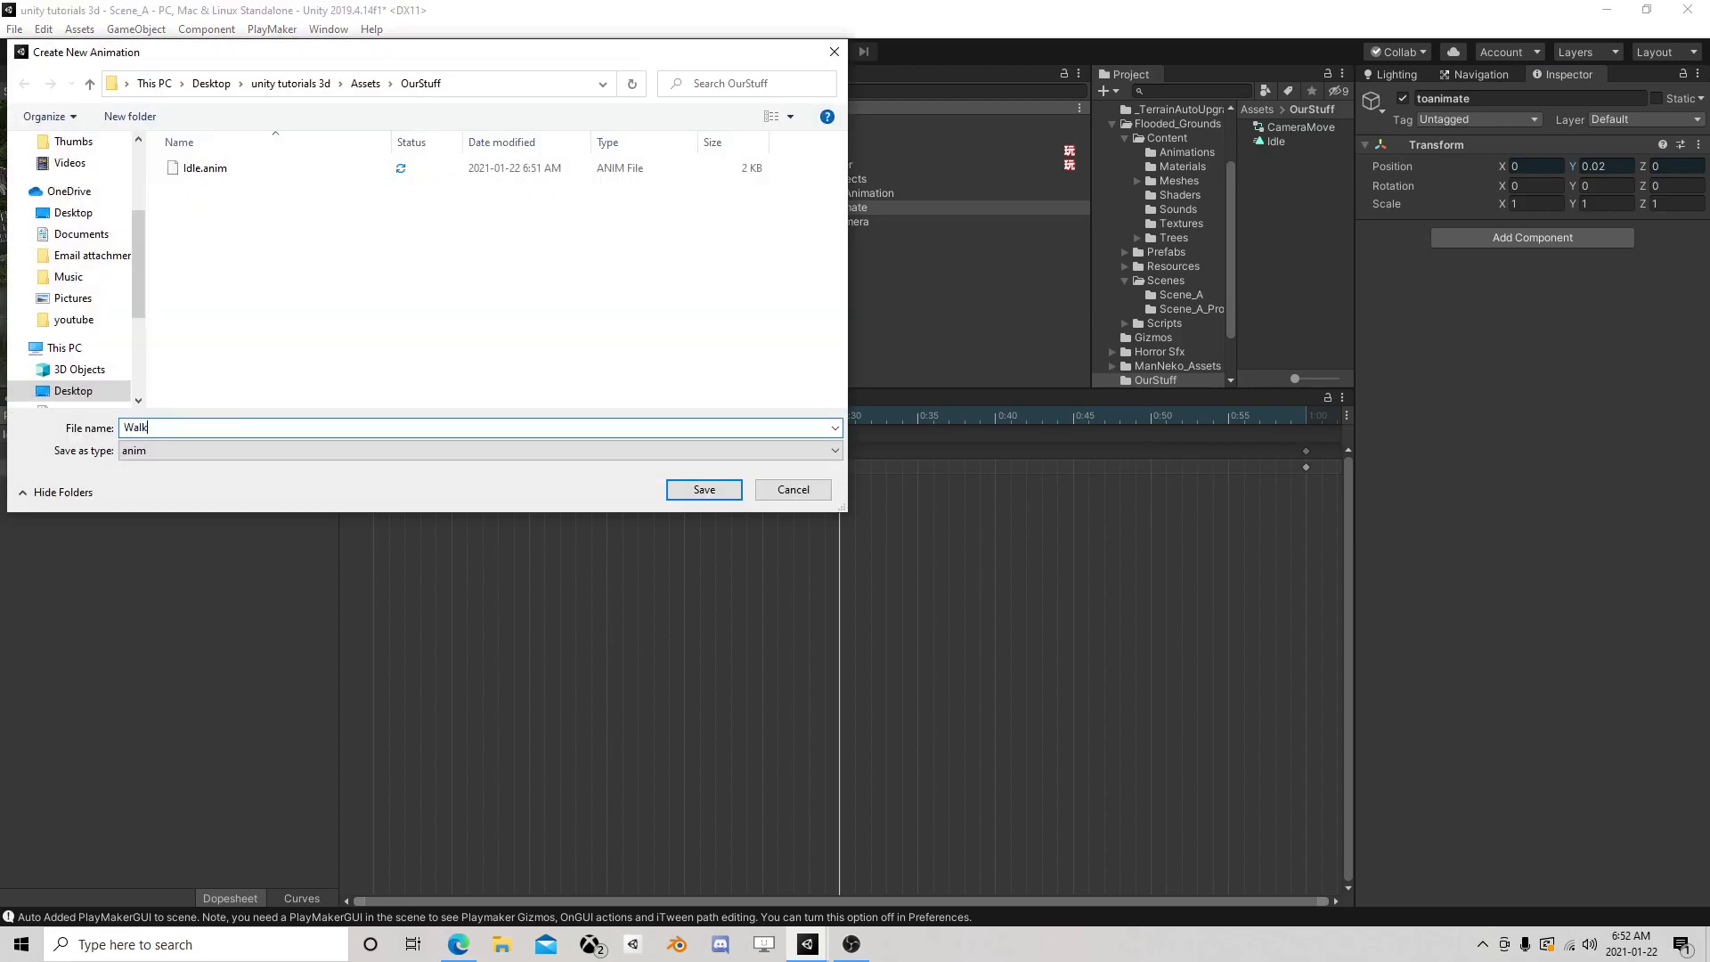
{"action": "type", "text": "k"}
{"action": "left_click", "coordinate": [684, 490]}
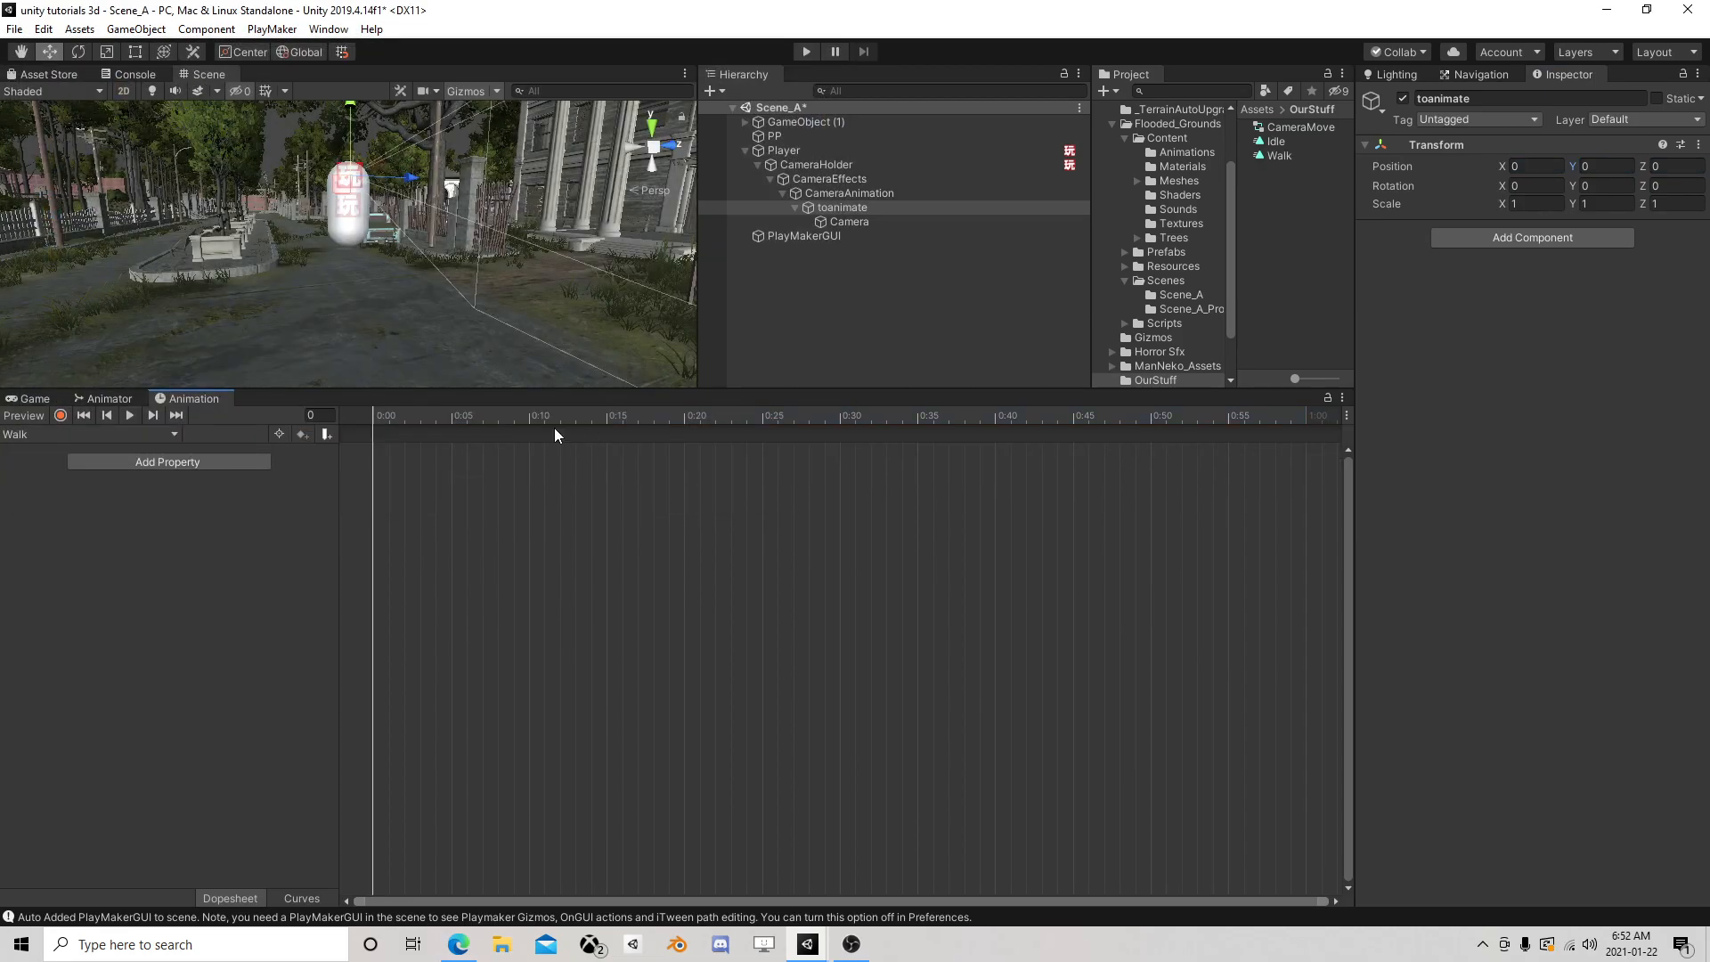
Start keyframe recording in the Walk clip and key toanimate's Position with Y at 0 at 0:00 and 1:00
{"action": "left_click", "coordinate": [59, 416]}
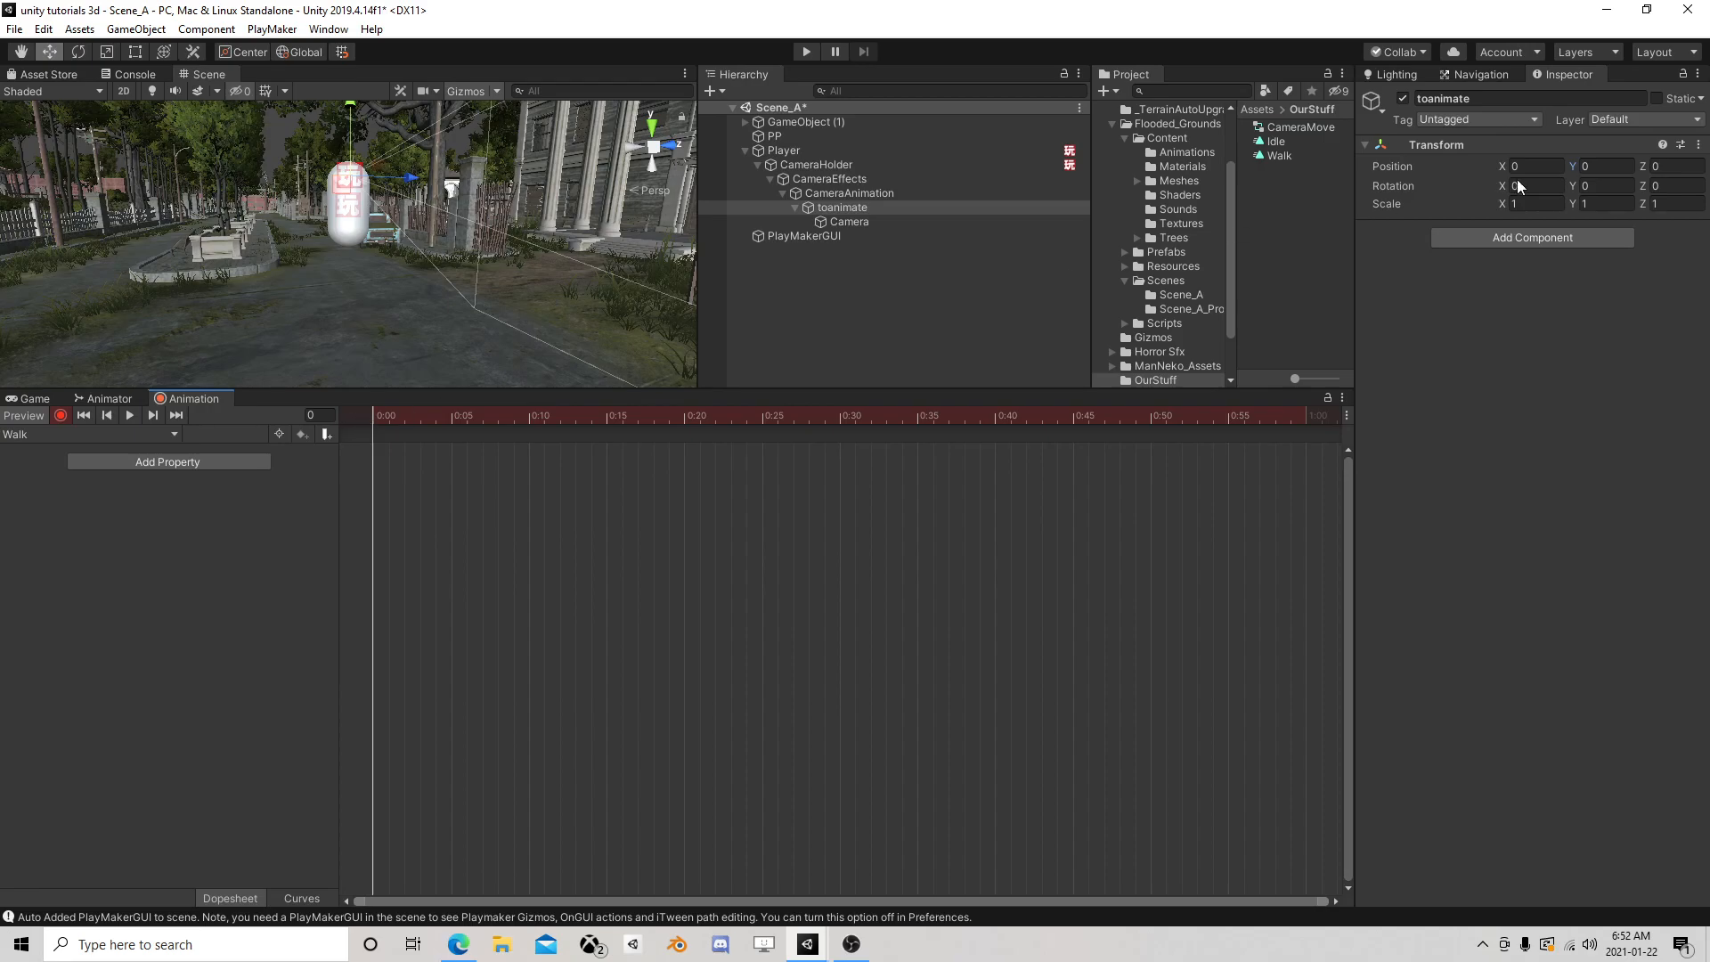
{"action": "left_click_drag", "start_coordinate": [353, 112], "coordinate": [353, 122]}
{"action": "left_click", "coordinate": [1624, 170]}
{"action": "type", "text": "0"}
{"action": "left_click_drag", "start_coordinate": [386, 415], "coordinate": [1308, 416]}
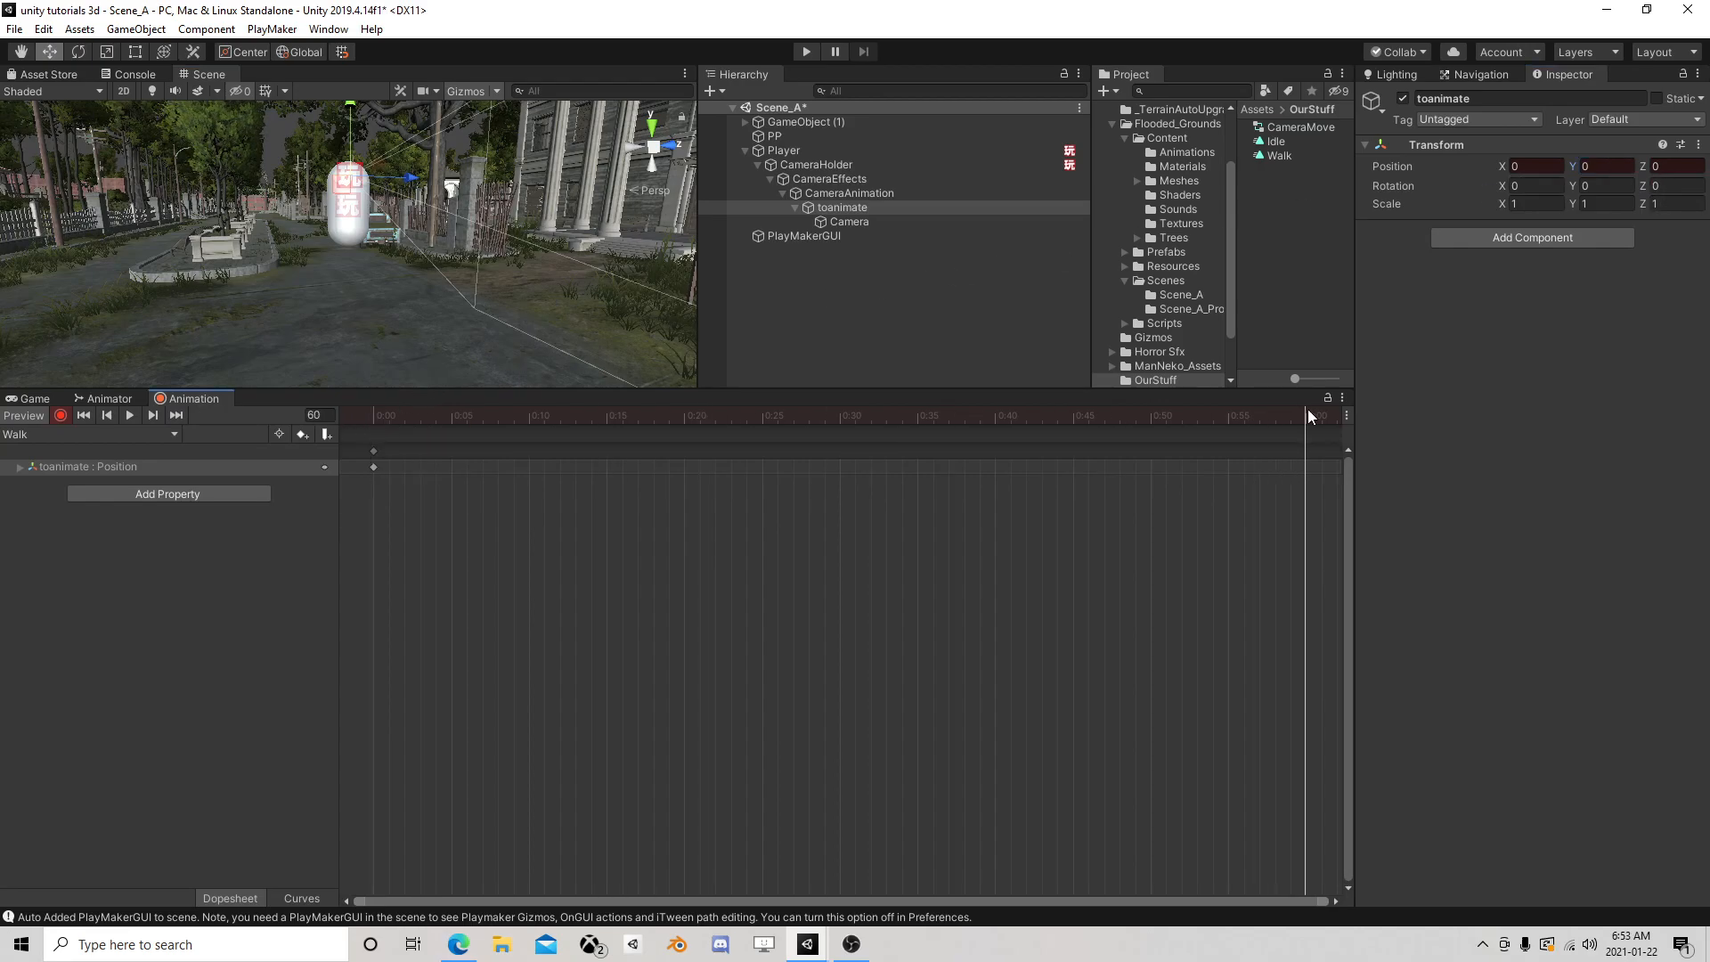
{"action": "left_click", "coordinate": [303, 434]}
Set toanimate's Position Y to .03 at 0:15 and -.03 at 0:30 in the Walk clip
{"action": "left_click_drag", "start_coordinate": [1290, 415], "coordinate": [611, 436]}
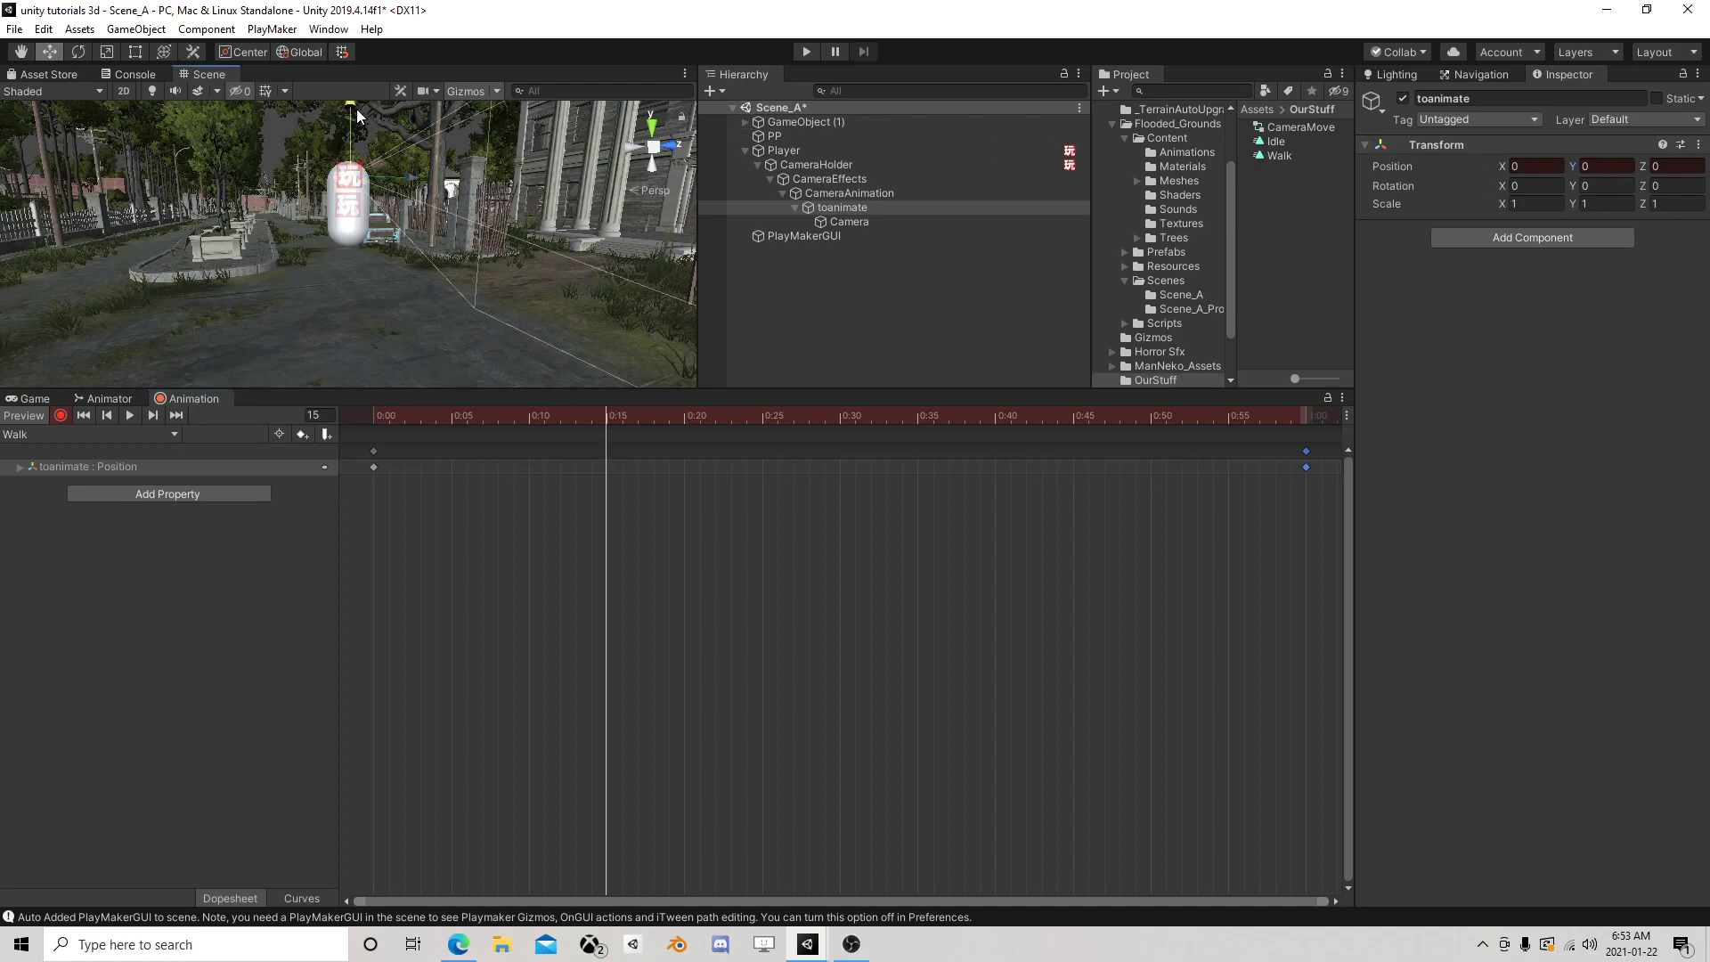
{"action": "left_click", "coordinate": [1601, 165]}
{"action": "type", "text": ".03"}
{"action": "key", "text": "Return"}
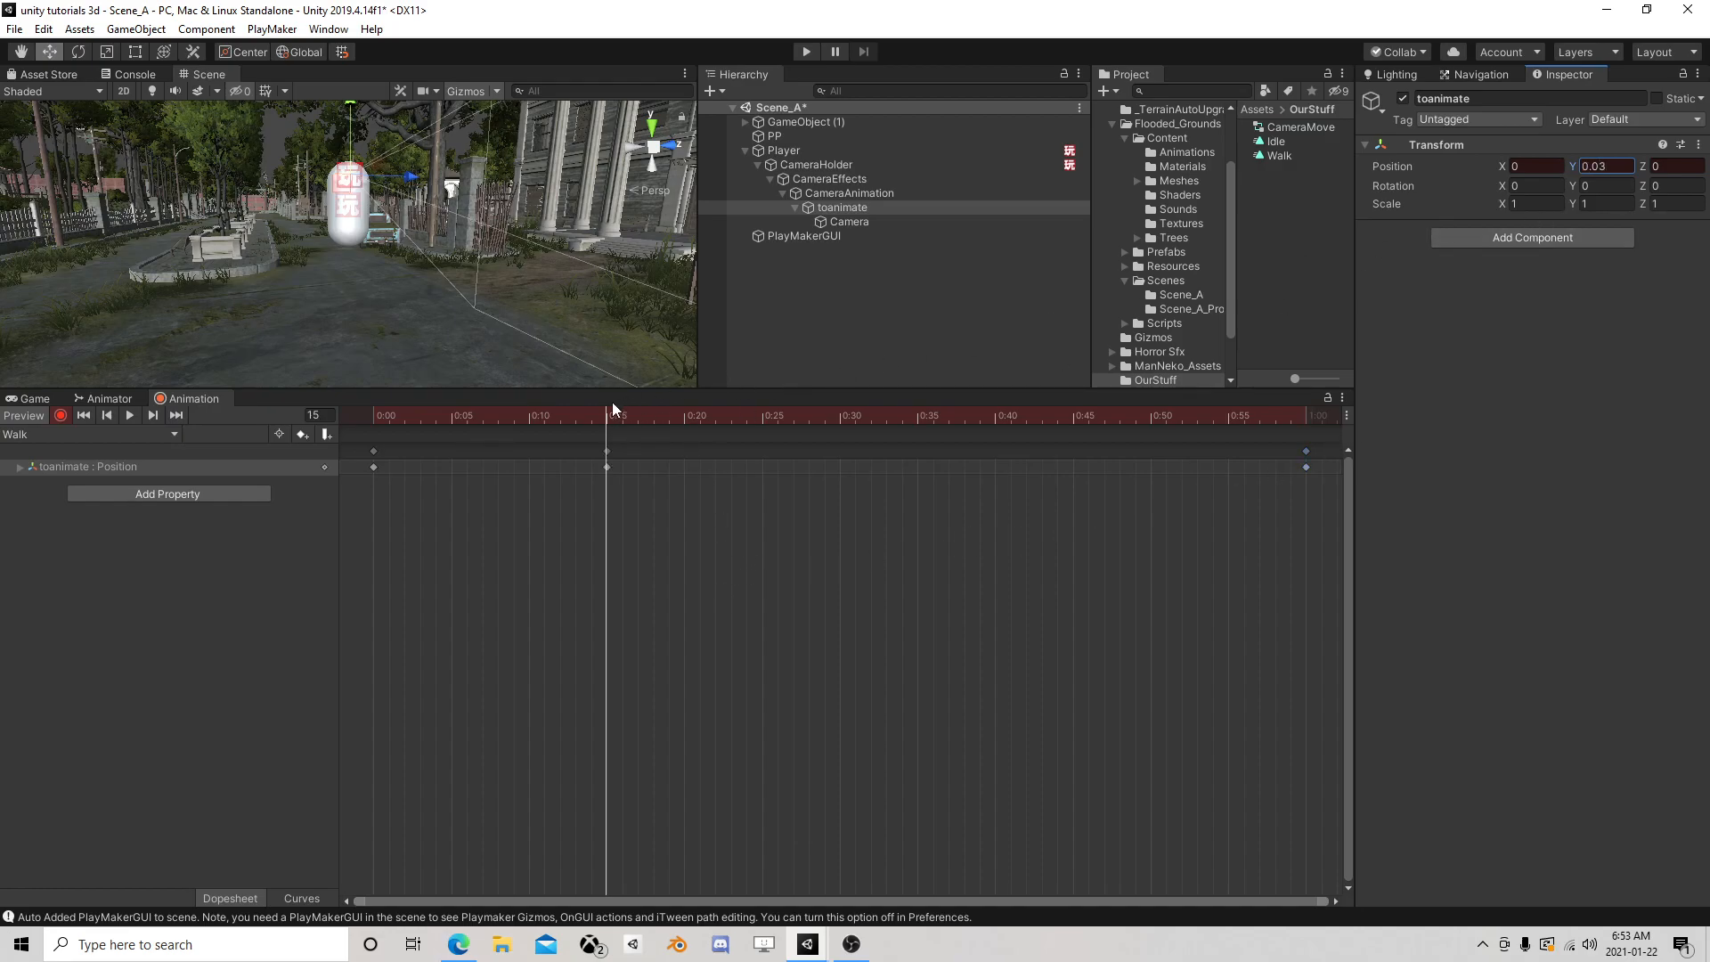
{"action": "left_click_drag", "start_coordinate": [611, 423], "coordinate": [839, 420]}
{"action": "left_click", "coordinate": [1605, 166]}
{"action": "type", "text": "-.03"}
{"action": "key", "text": "Return"}
Set toanimate's Position Y to 0.03 at 0:45, play the Walk clip, and stop keyframe recording
{"action": "left_click_drag", "start_coordinate": [852, 416], "coordinate": [1076, 436]}
{"action": "left_click", "coordinate": [1622, 164]}
{"action": "key", "text": "BackSpace"}
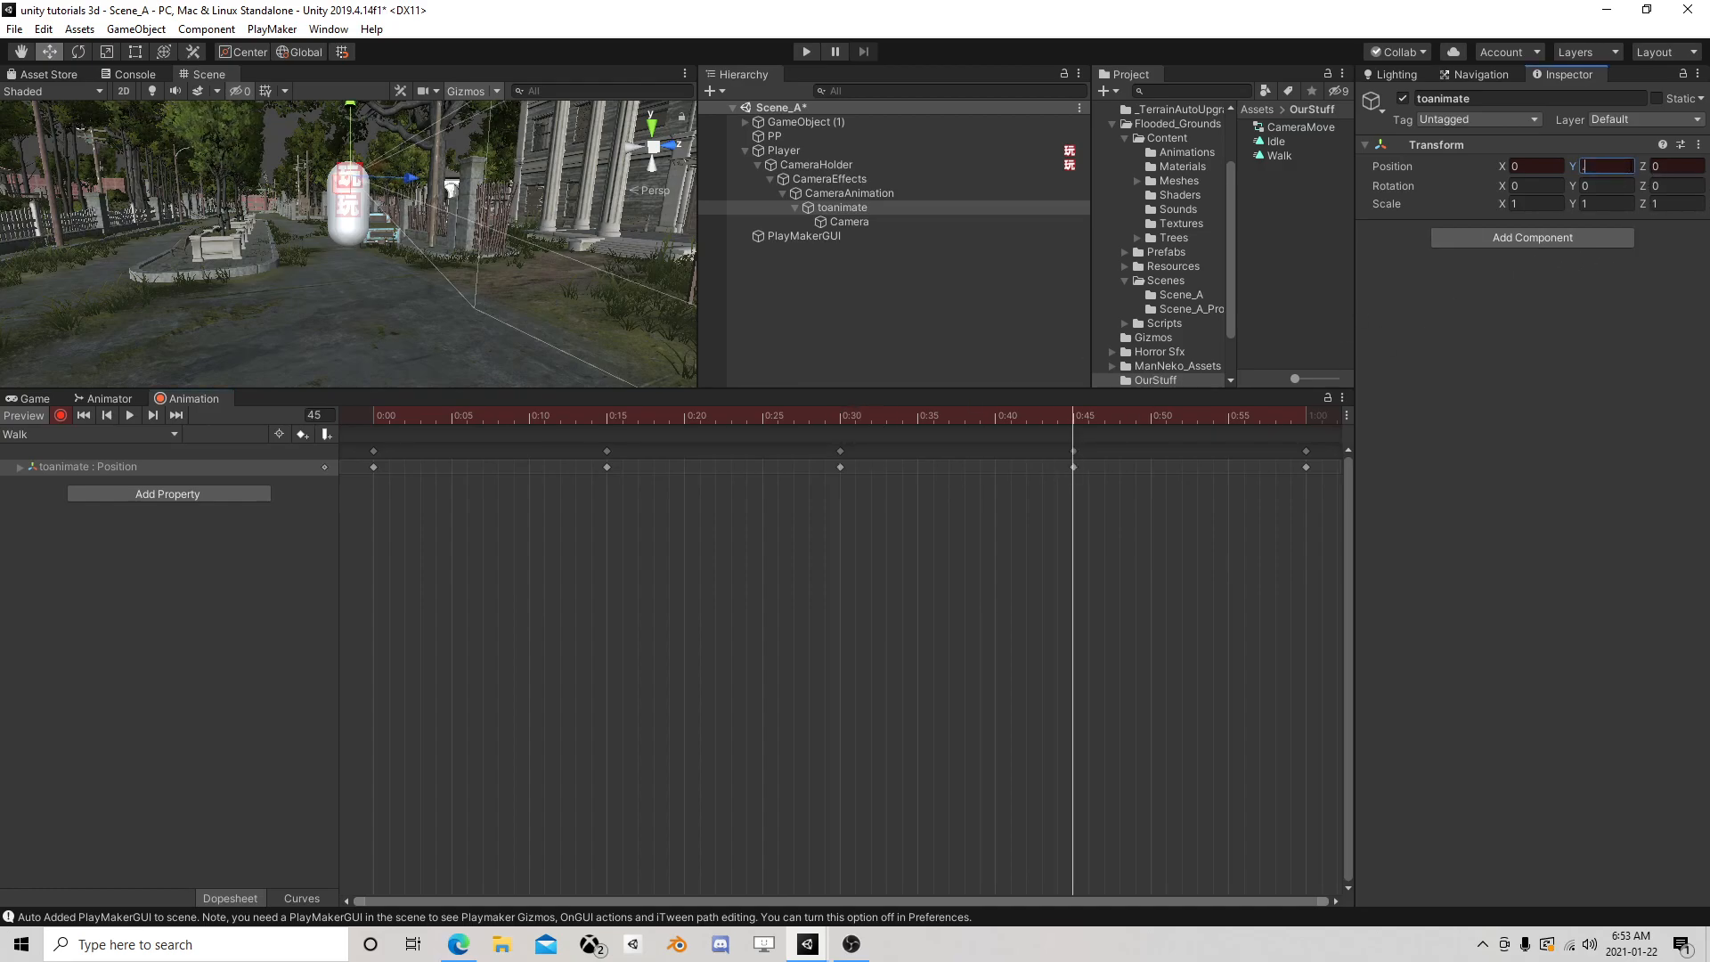
{"action": "key", "text": "Return"}
{"action": "left_click_drag", "start_coordinate": [1076, 419], "coordinate": [1312, 422]}
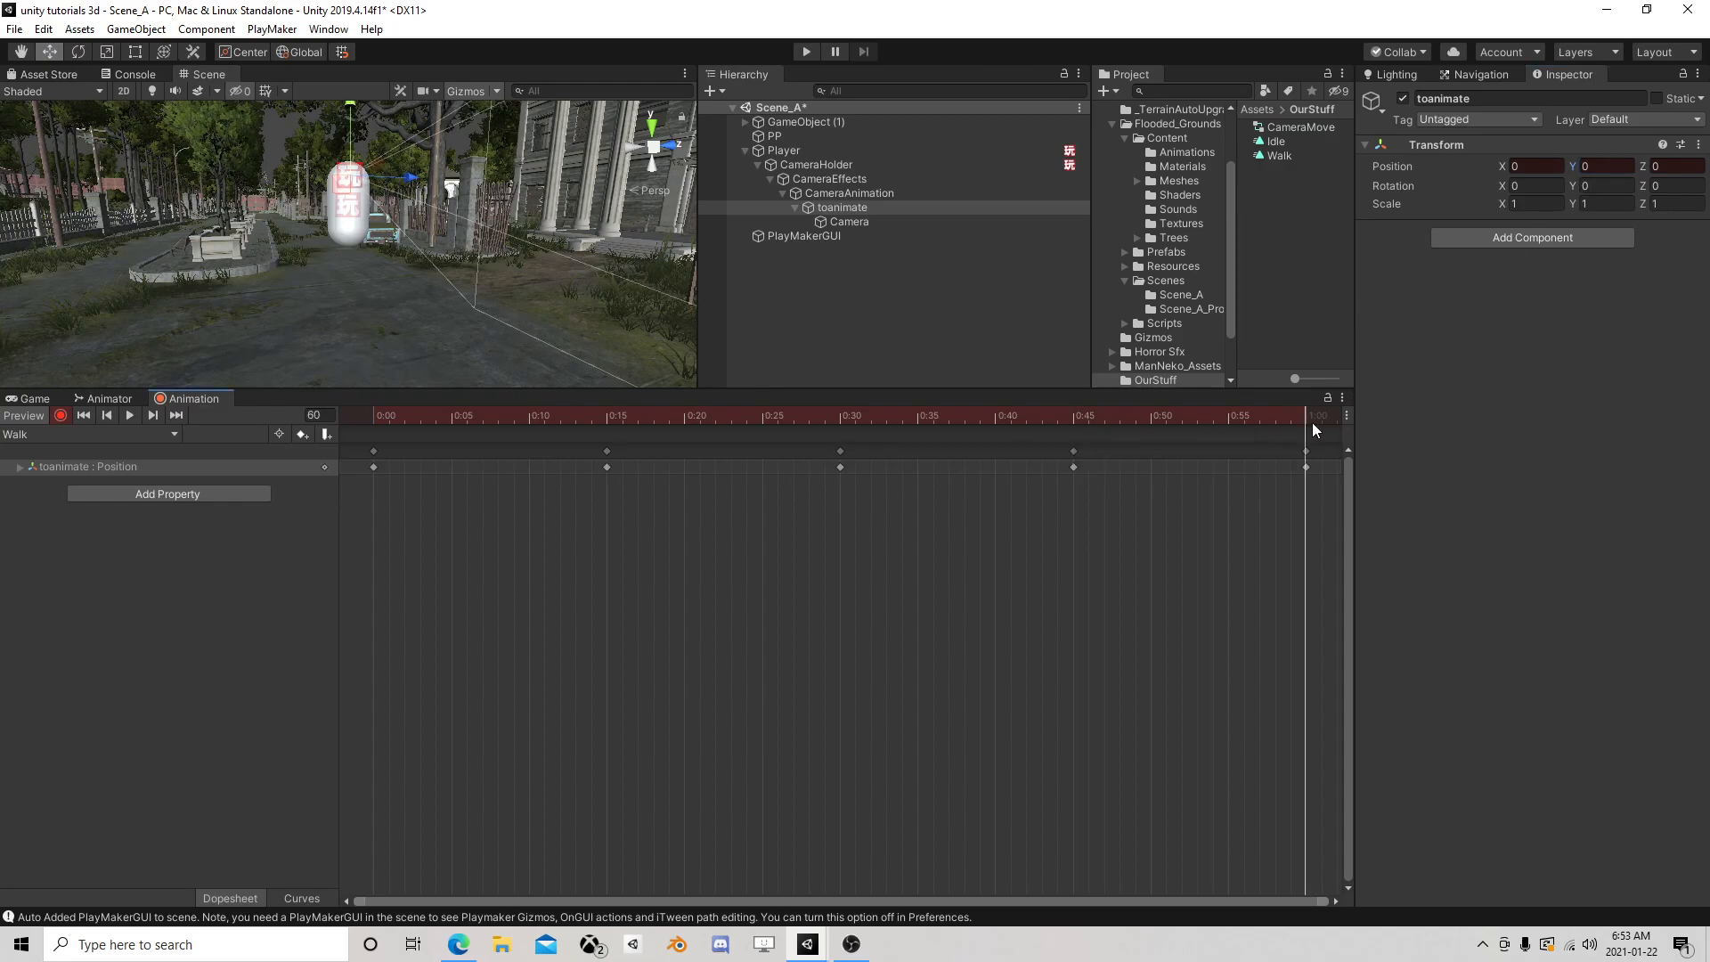
{"action": "left_click", "coordinate": [130, 415]}
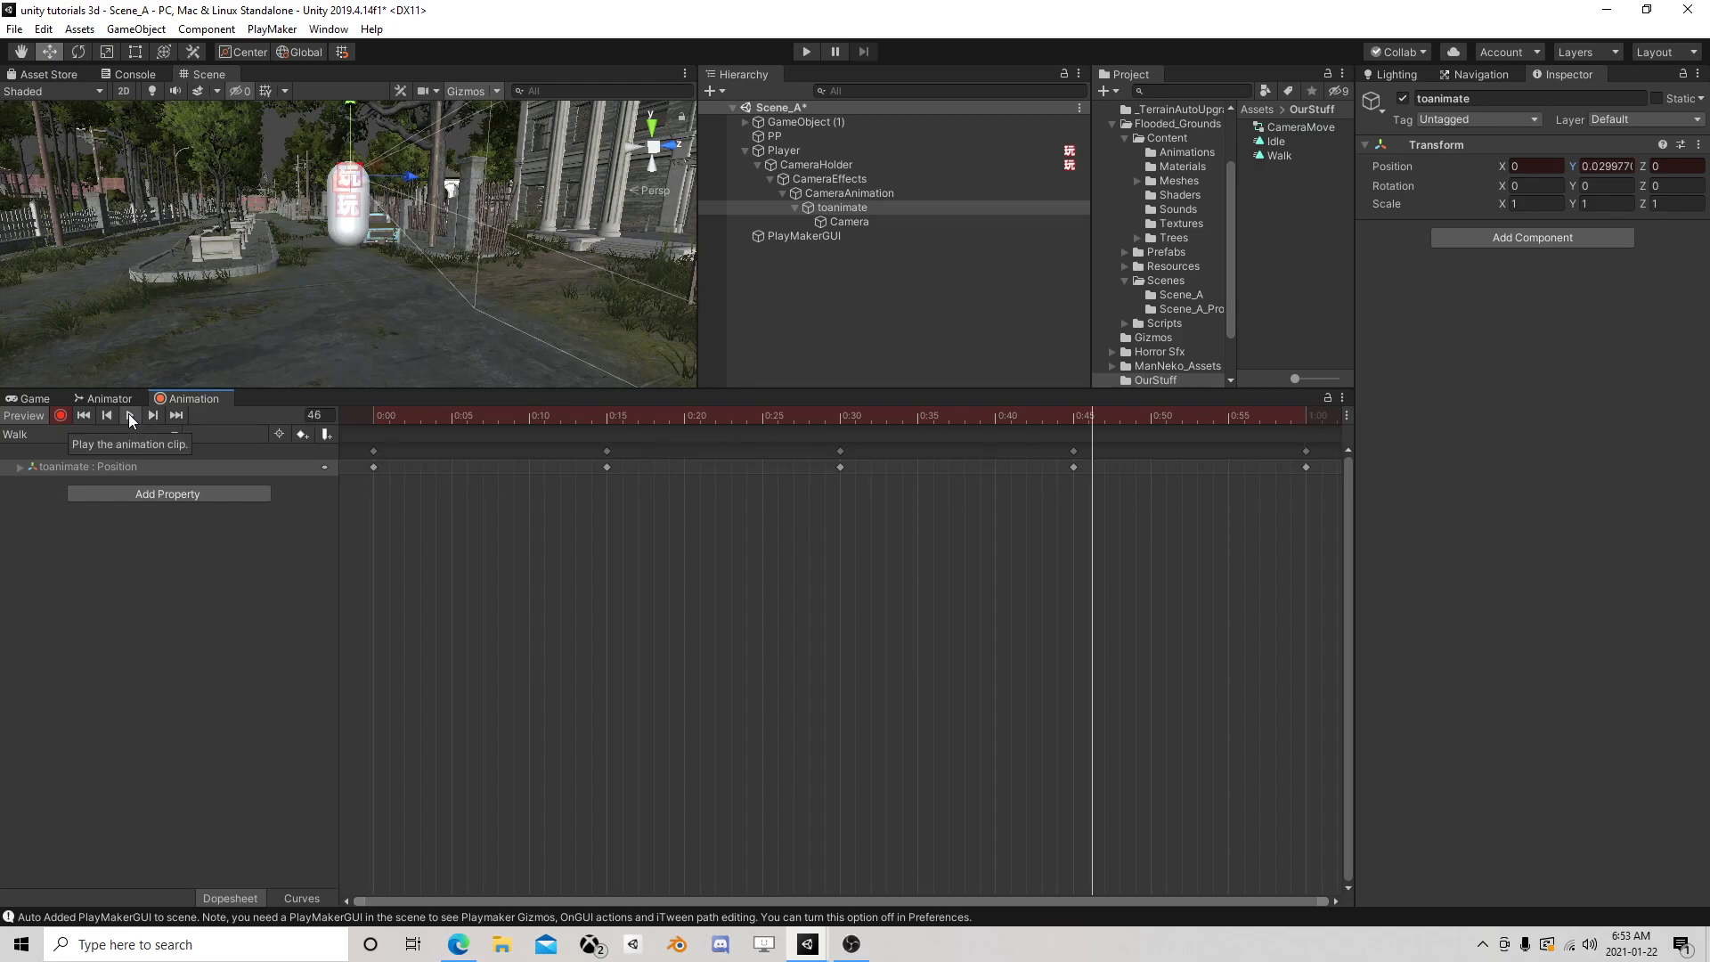
{"action": "left_click", "coordinate": [59, 416]}
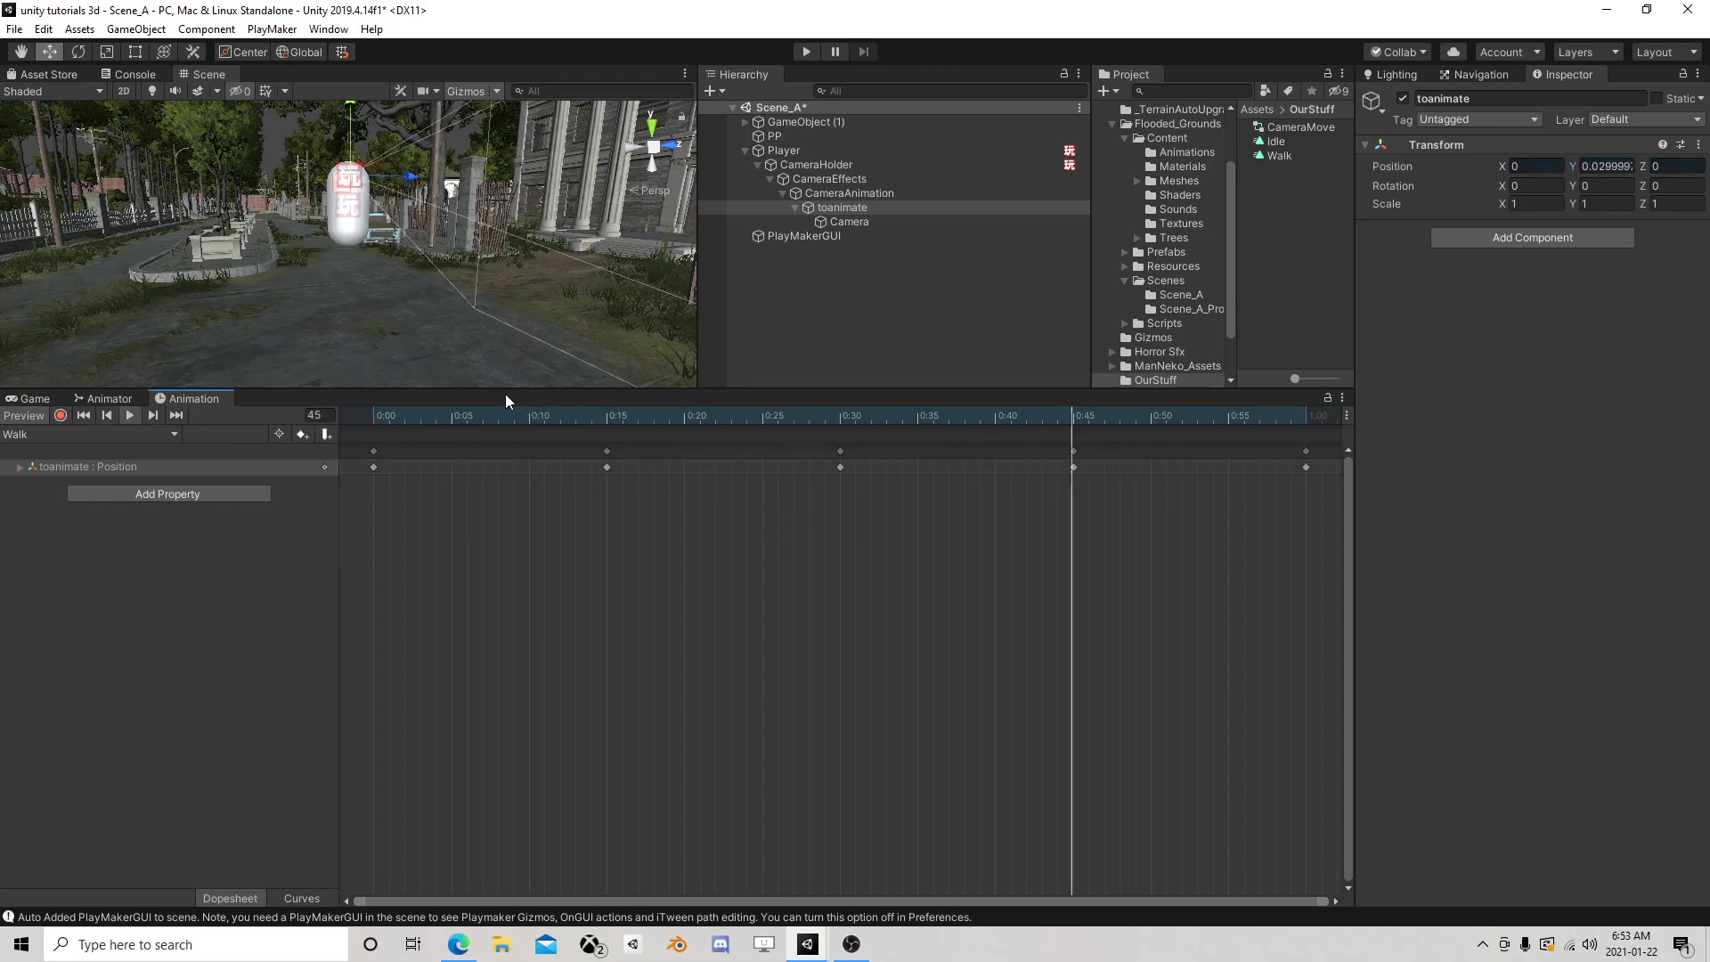
Arrange the Idle state above Walk in the Animator and set Walk as the layer's default state
{"action": "left_click", "coordinate": [98, 399]}
{"action": "left_click_drag", "start_coordinate": [737, 447], "coordinate": [855, 547]}
{"action": "left_click", "coordinate": [841, 454]}
{"action": "right_click", "coordinate": [841, 454]}
{"action": "left_click", "coordinate": [793, 488]}
{"action": "right_click", "coordinate": [795, 547]}
{"action": "left_click", "coordinate": [863, 579]}
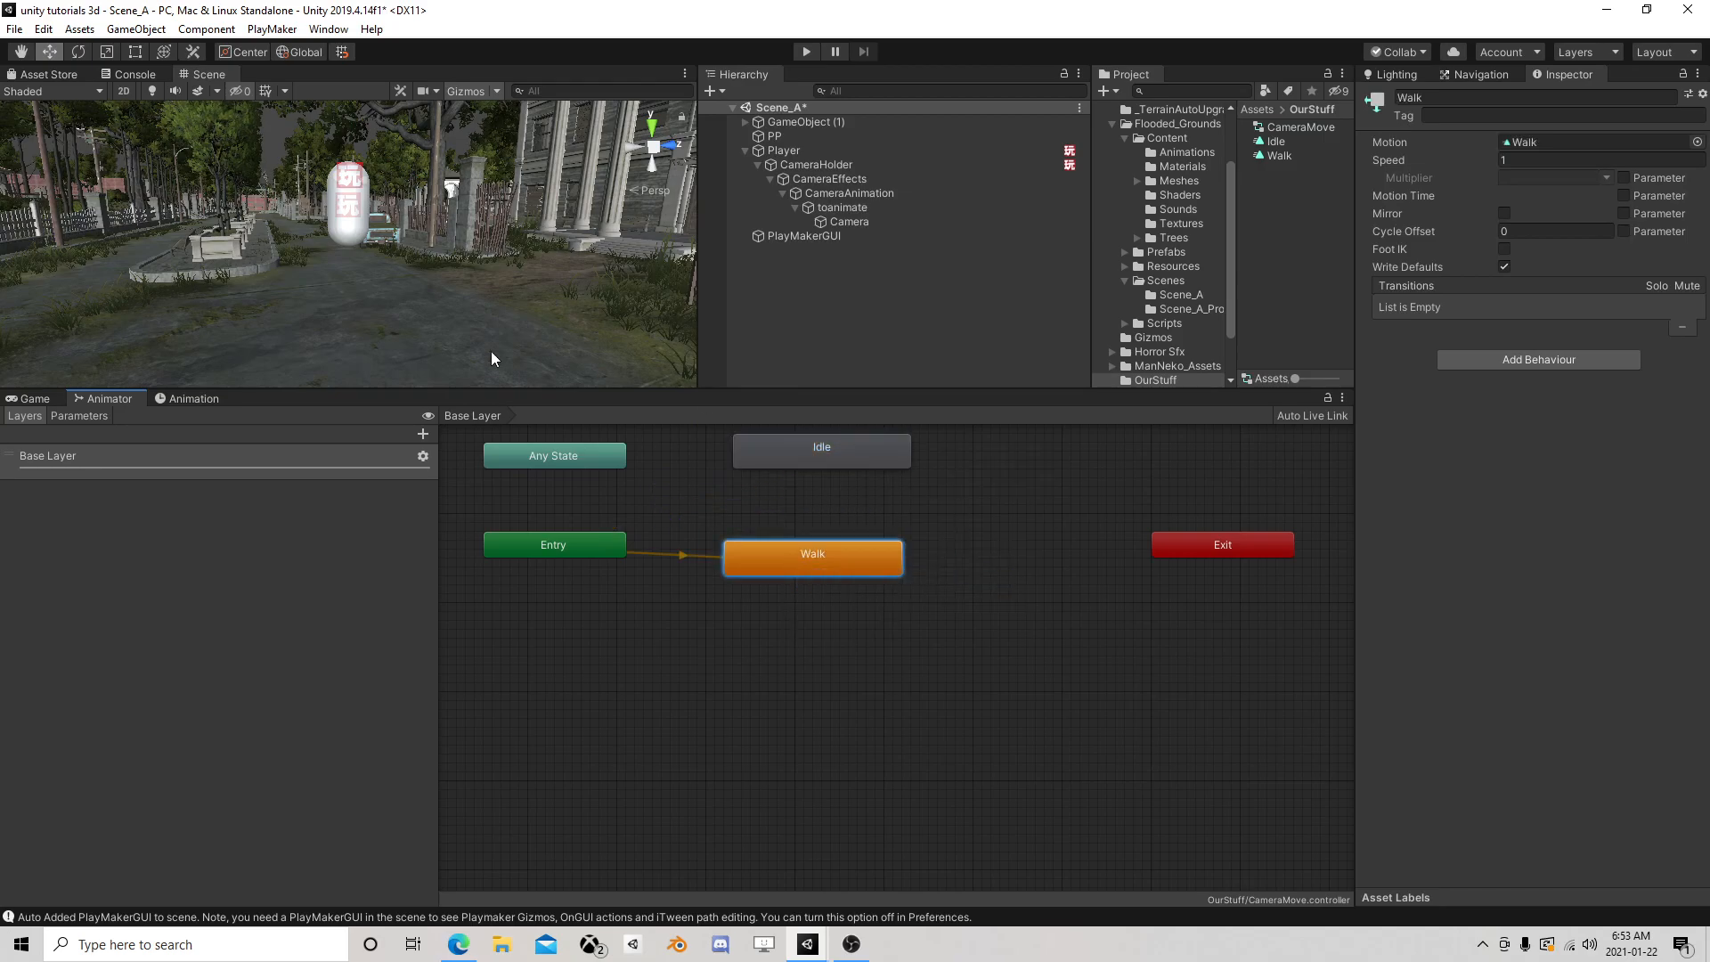
Play-test the scene in the Game view to check the Walk camera animation, and stop it
{"action": "left_click", "coordinate": [45, 397]}
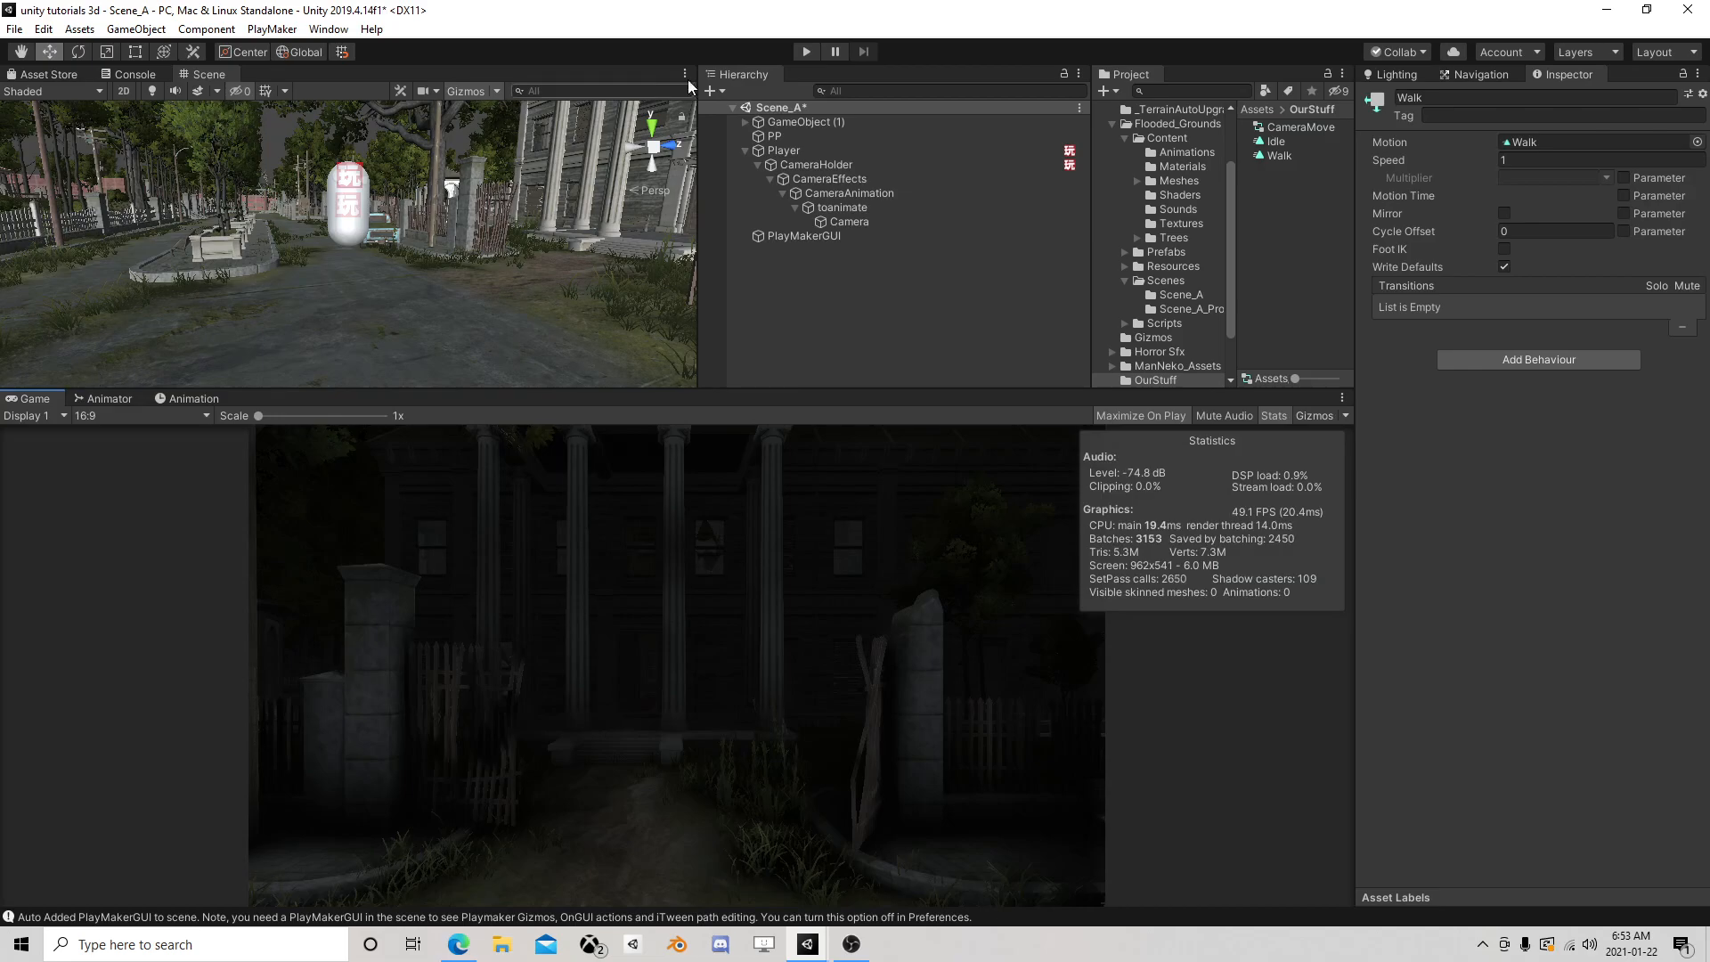
{"action": "left_click", "coordinate": [805, 50]}
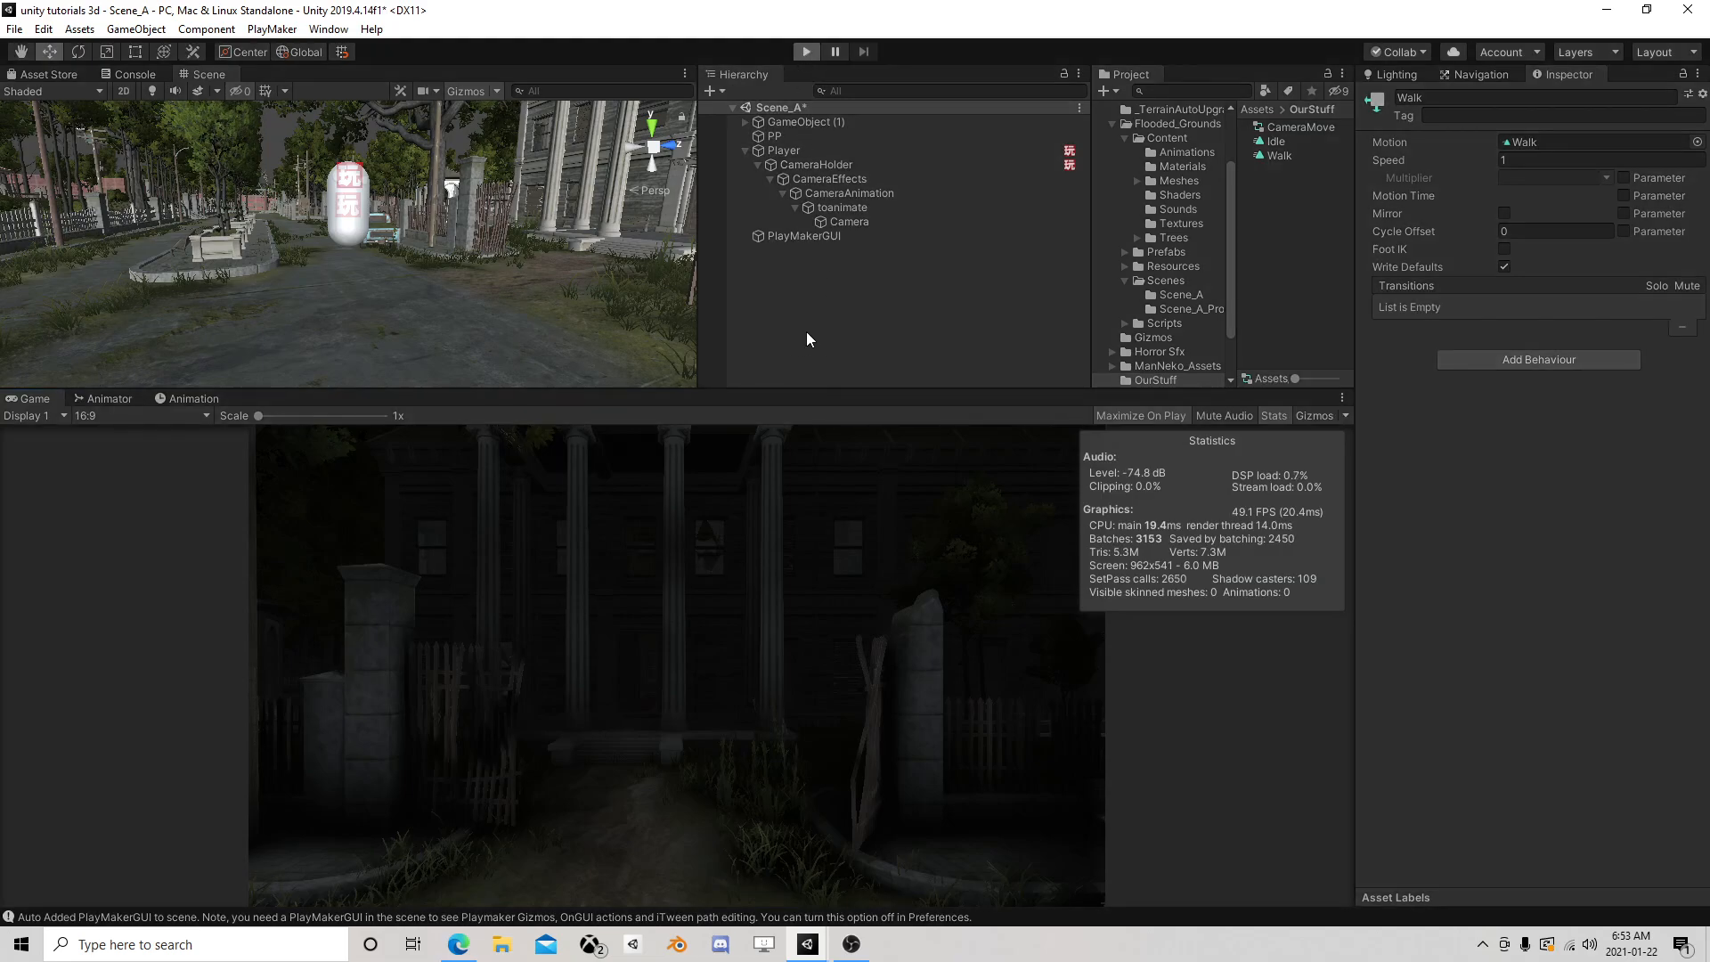
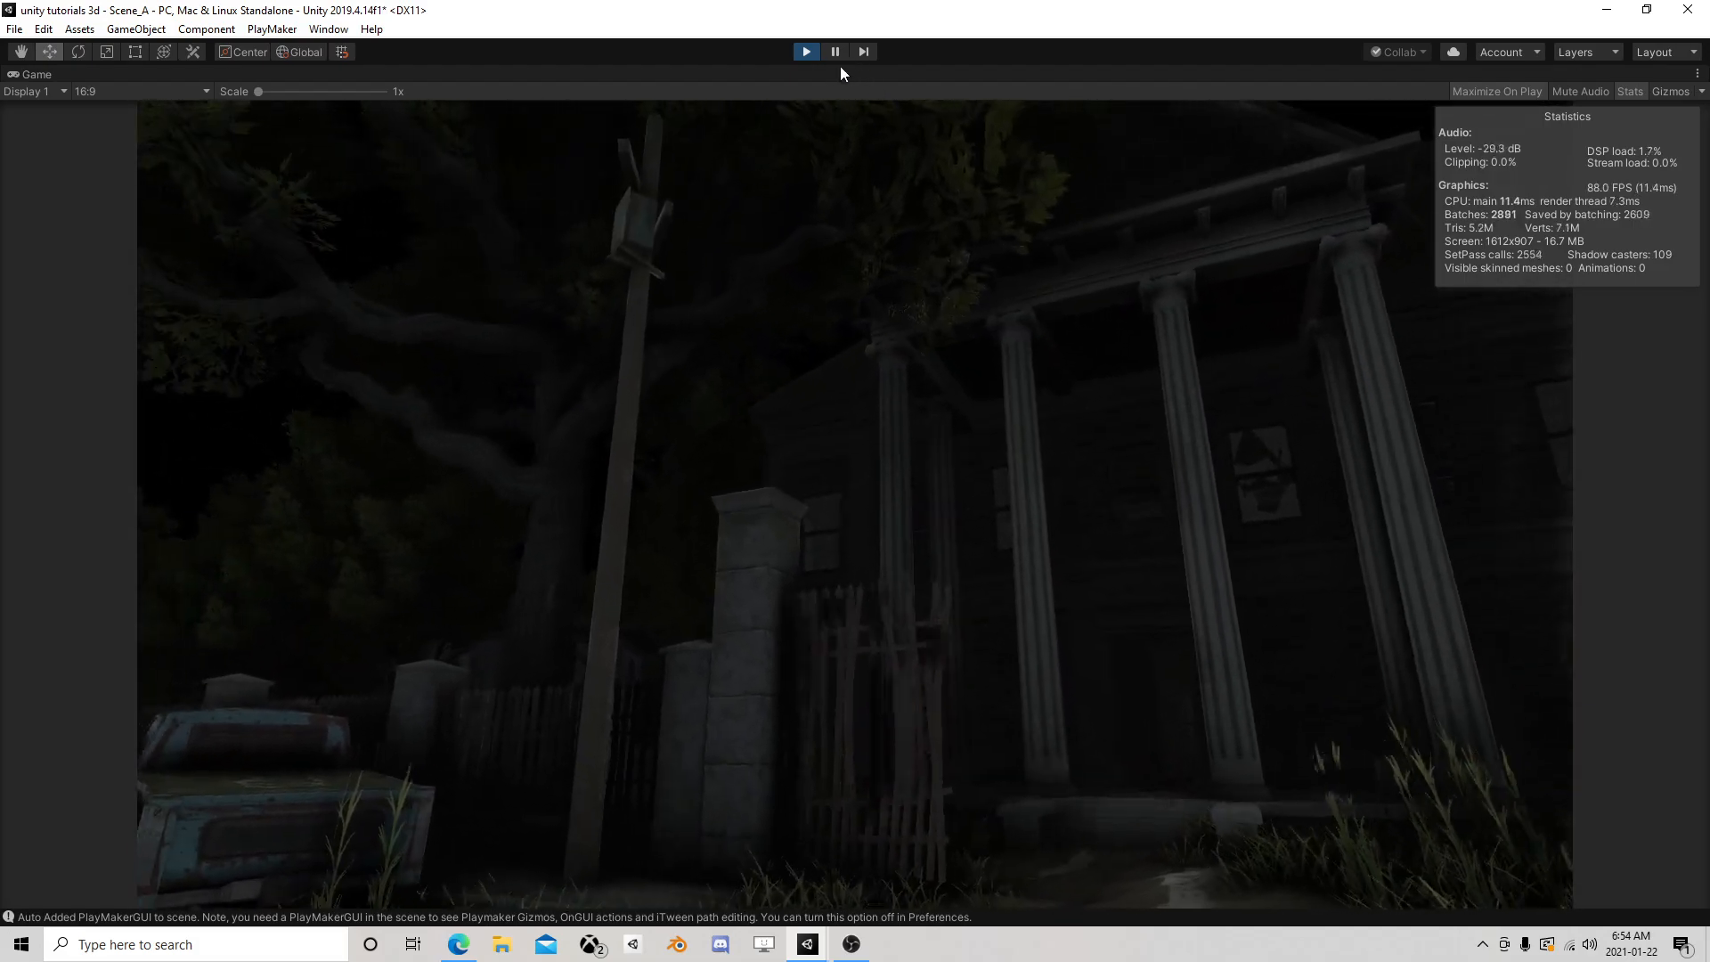
{"action": "left_click", "coordinate": [802, 55]}
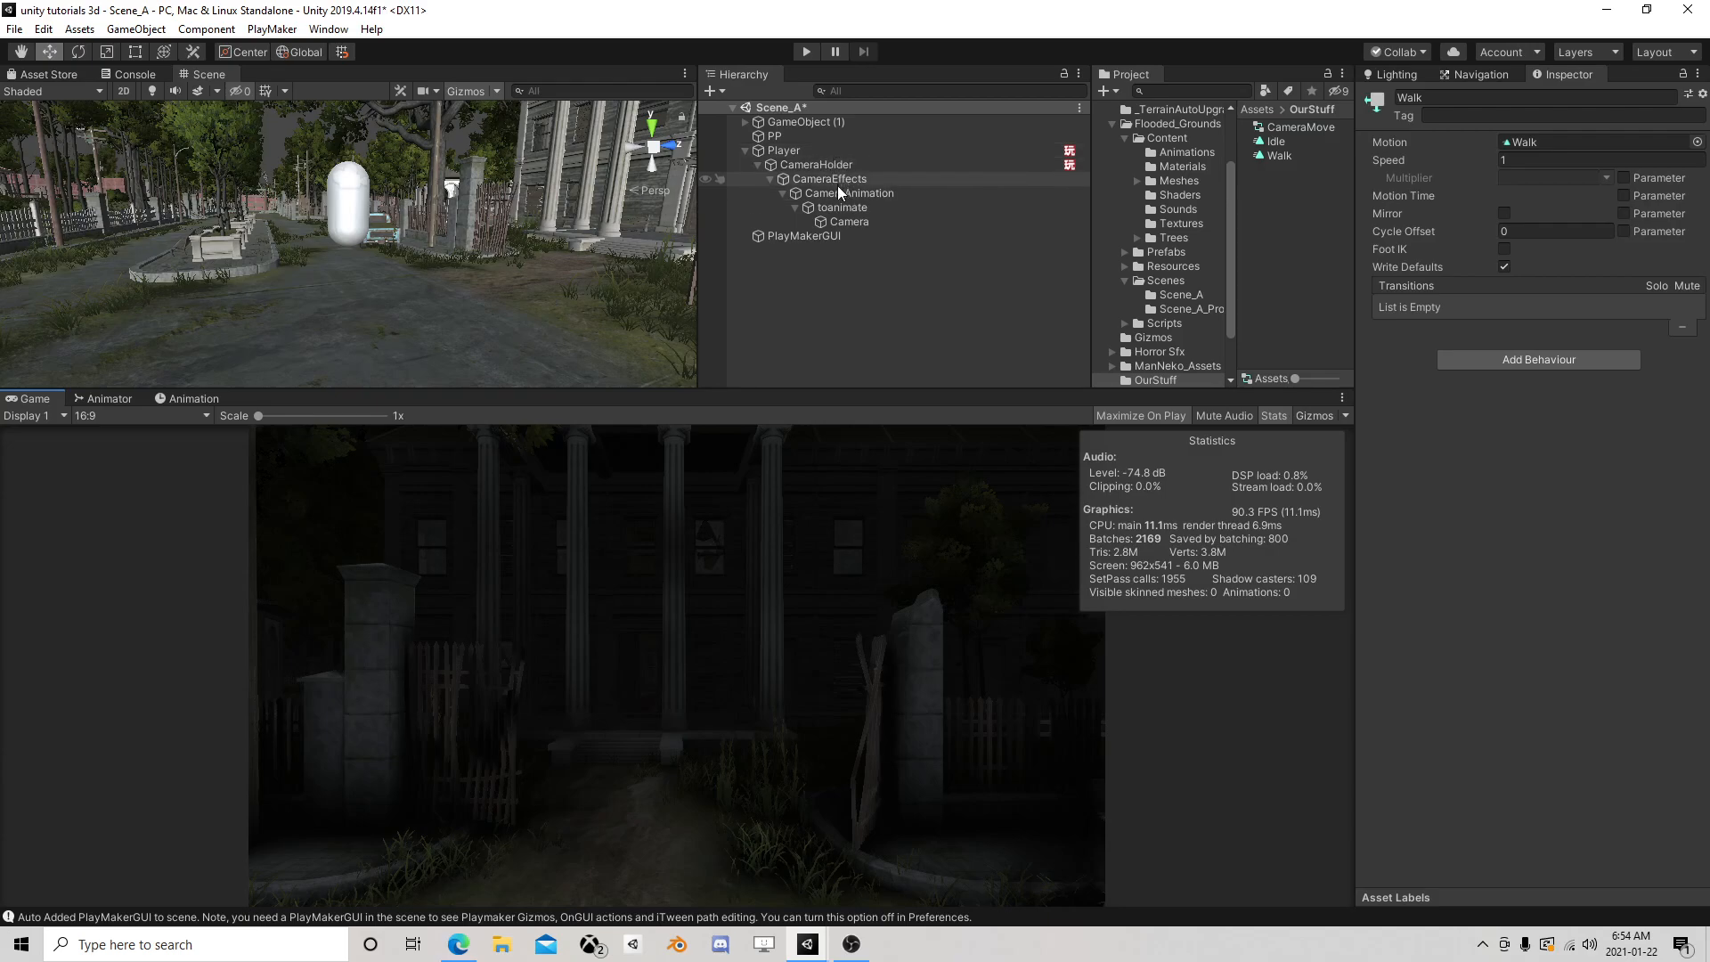
Add a PlayMakerFSM component to the CameraAnimation object
{"action": "left_click", "coordinate": [836, 168]}
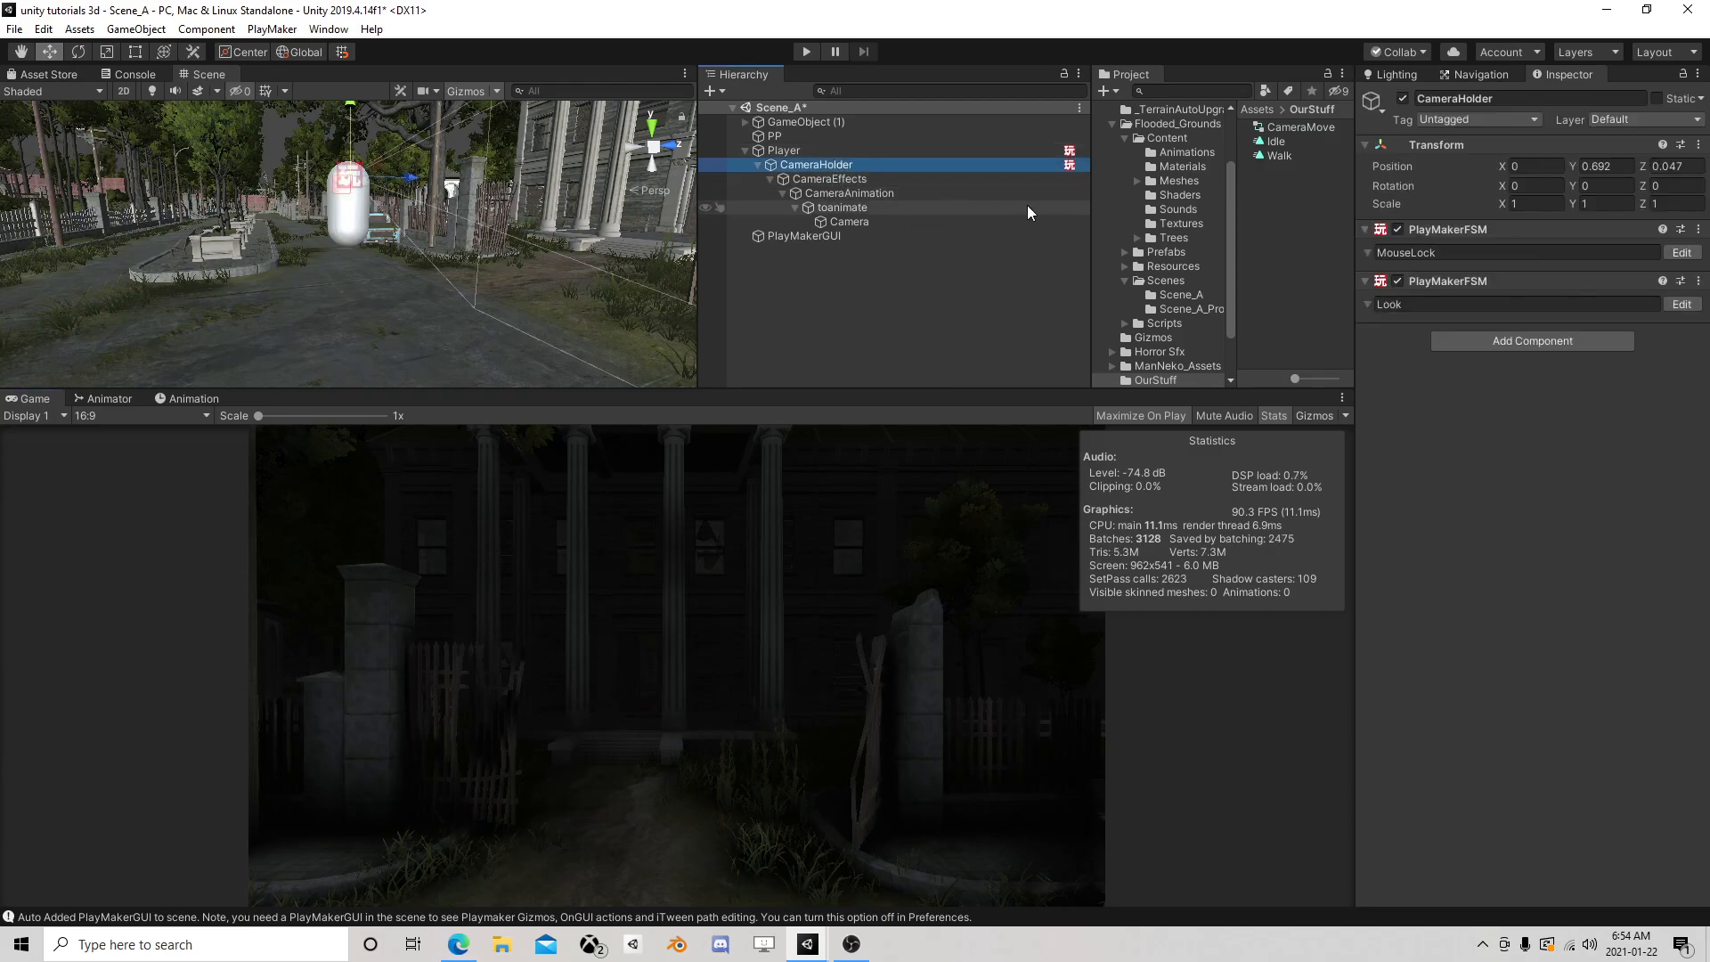
{"action": "left_click", "coordinate": [858, 190]}
{"action": "left_click", "coordinate": [1518, 415]}
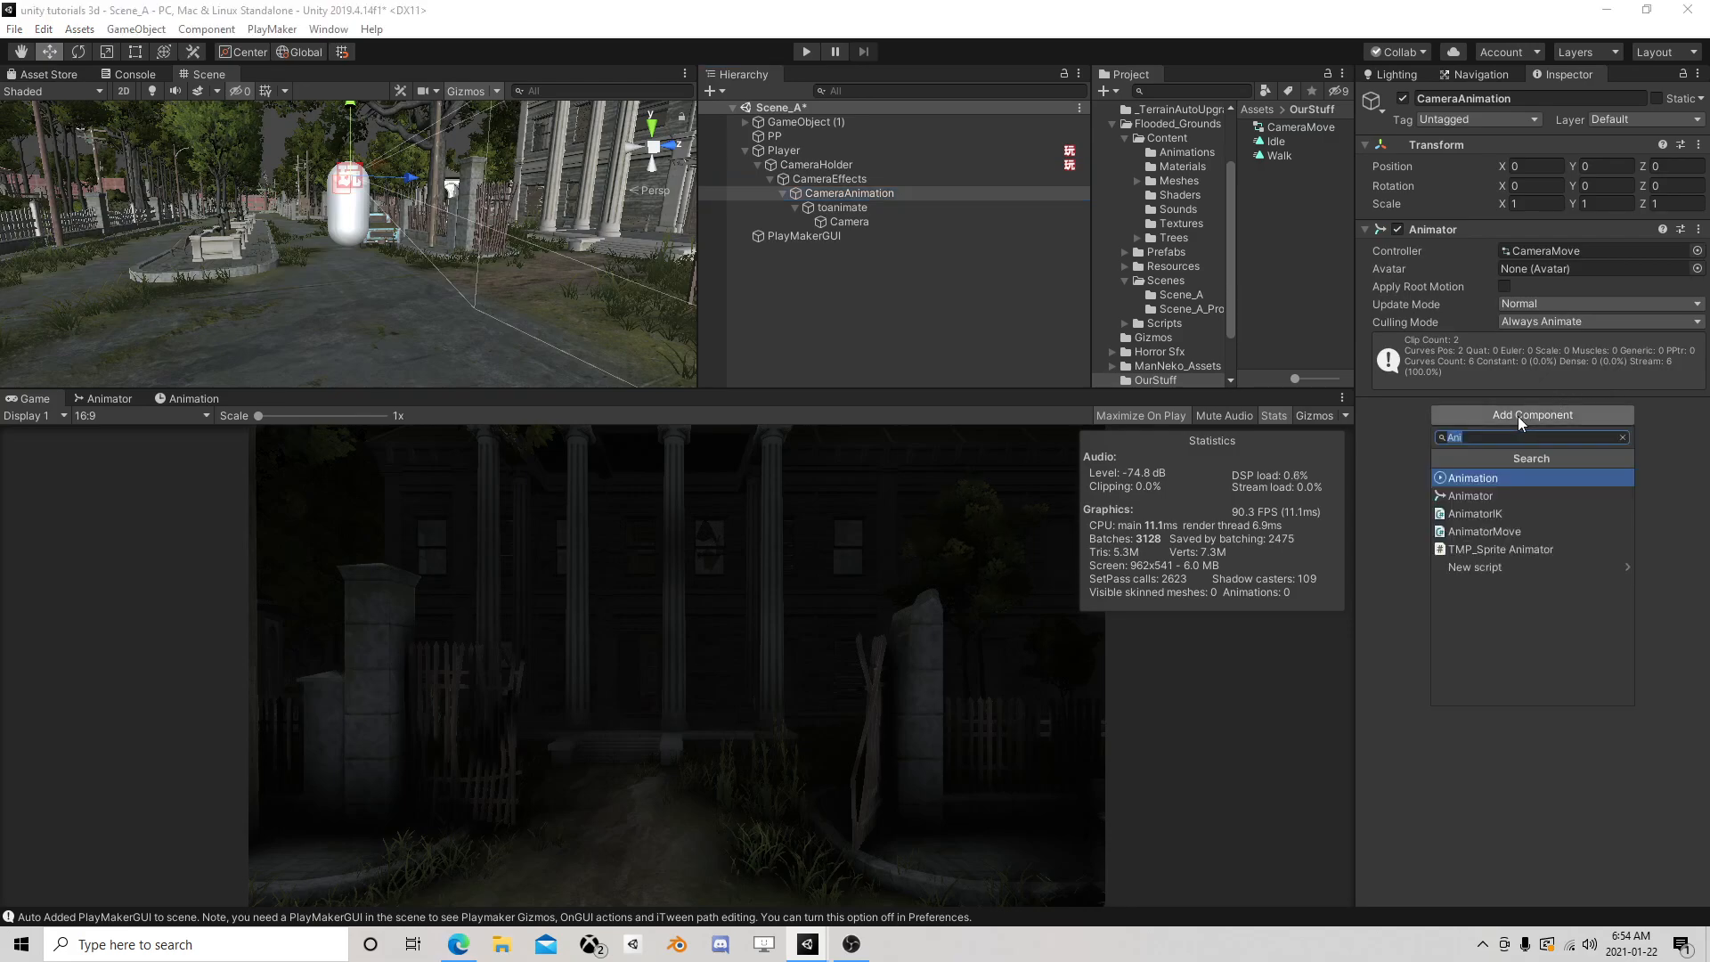
{"action": "type", "text": "fsm"}
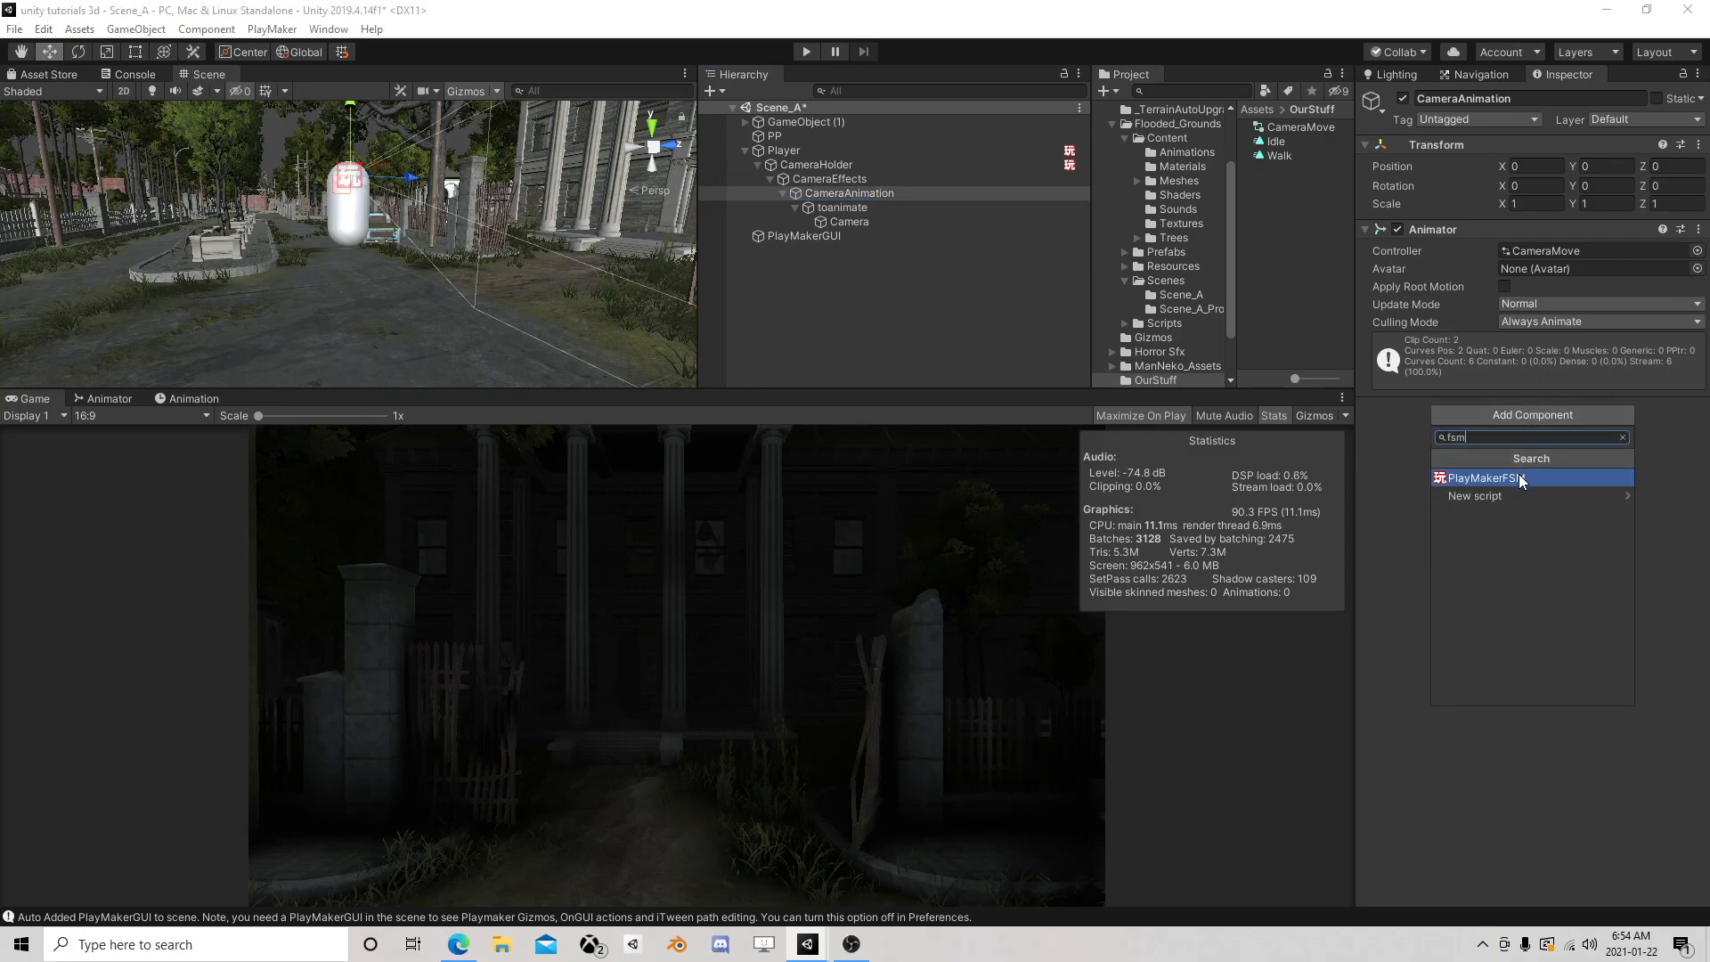
{"action": "left_click", "coordinate": [1519, 476]}
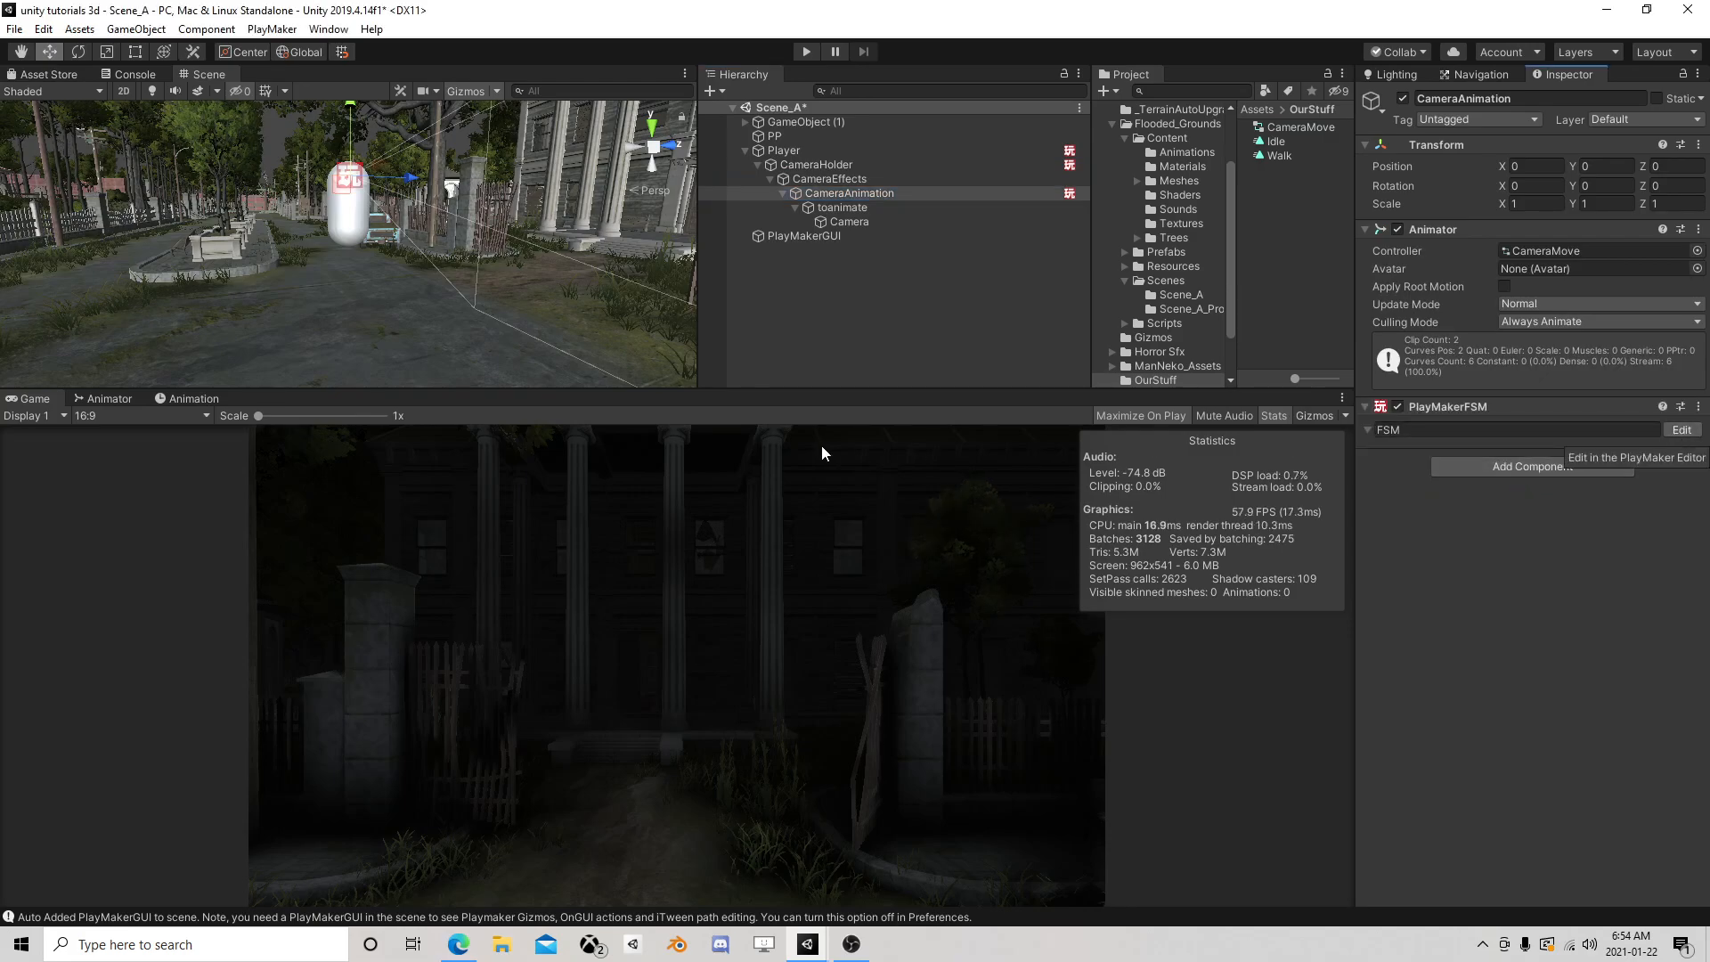
Add a Bool parameter named IsWalking to the CameraMove animator controller
{"action": "left_click", "coordinate": [110, 403]}
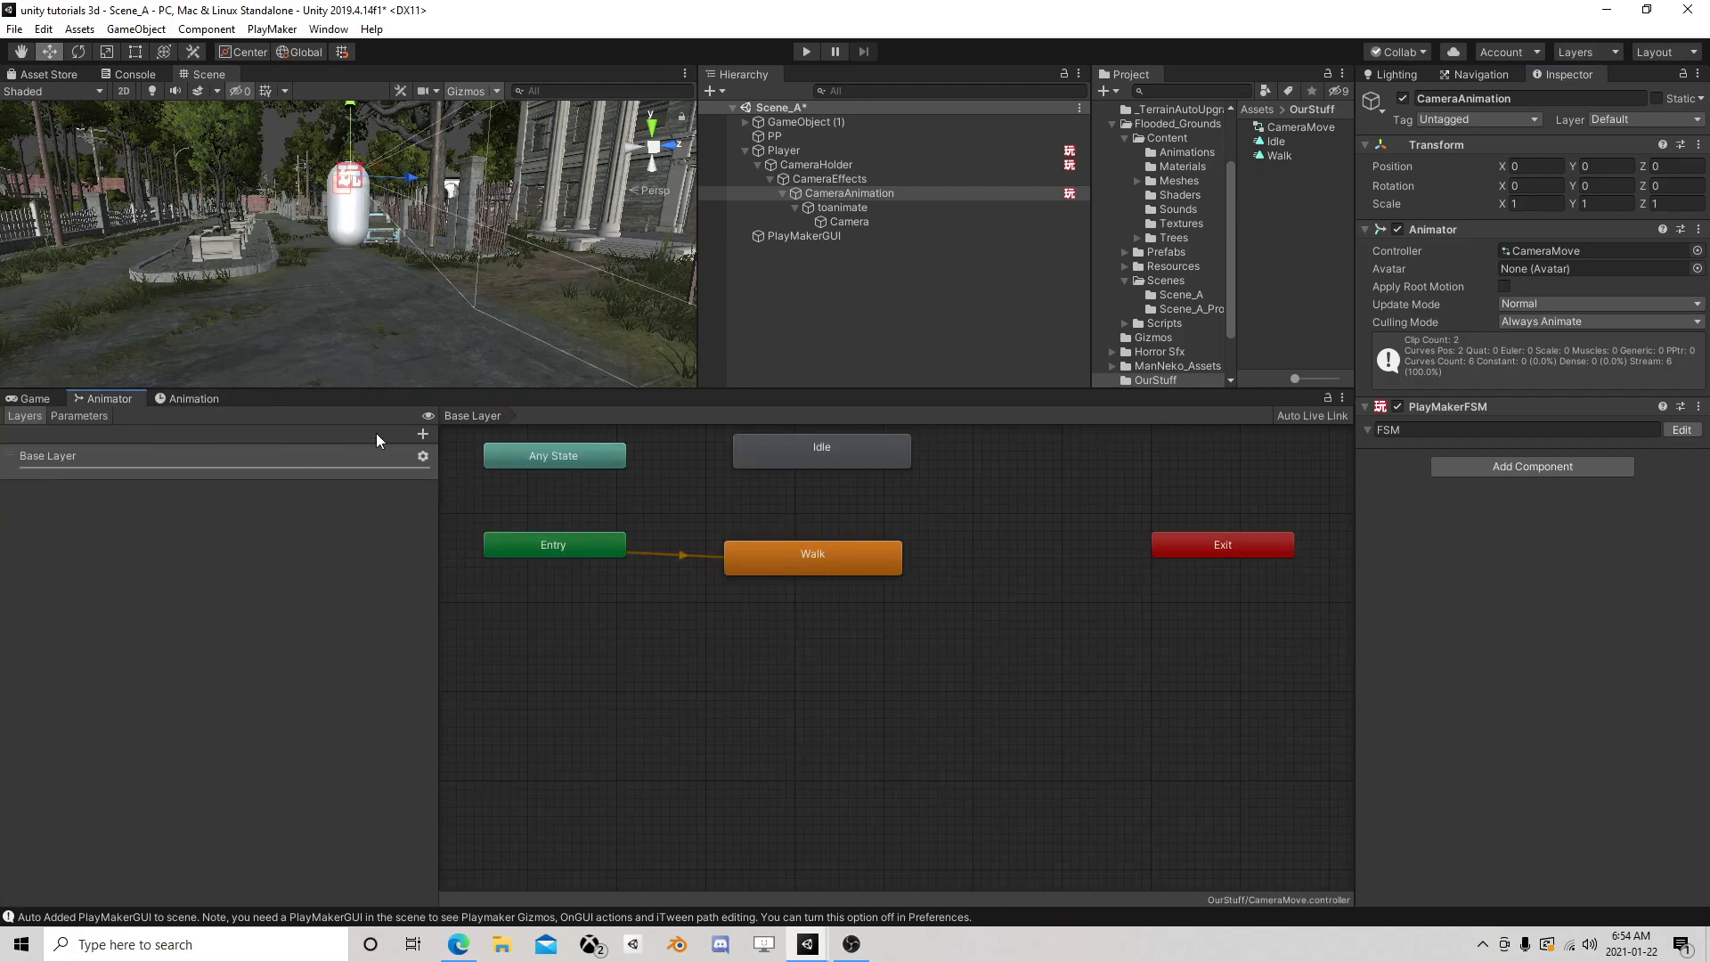
{"action": "left_click", "coordinate": [93, 415]}
{"action": "left_click", "coordinate": [422, 433]}
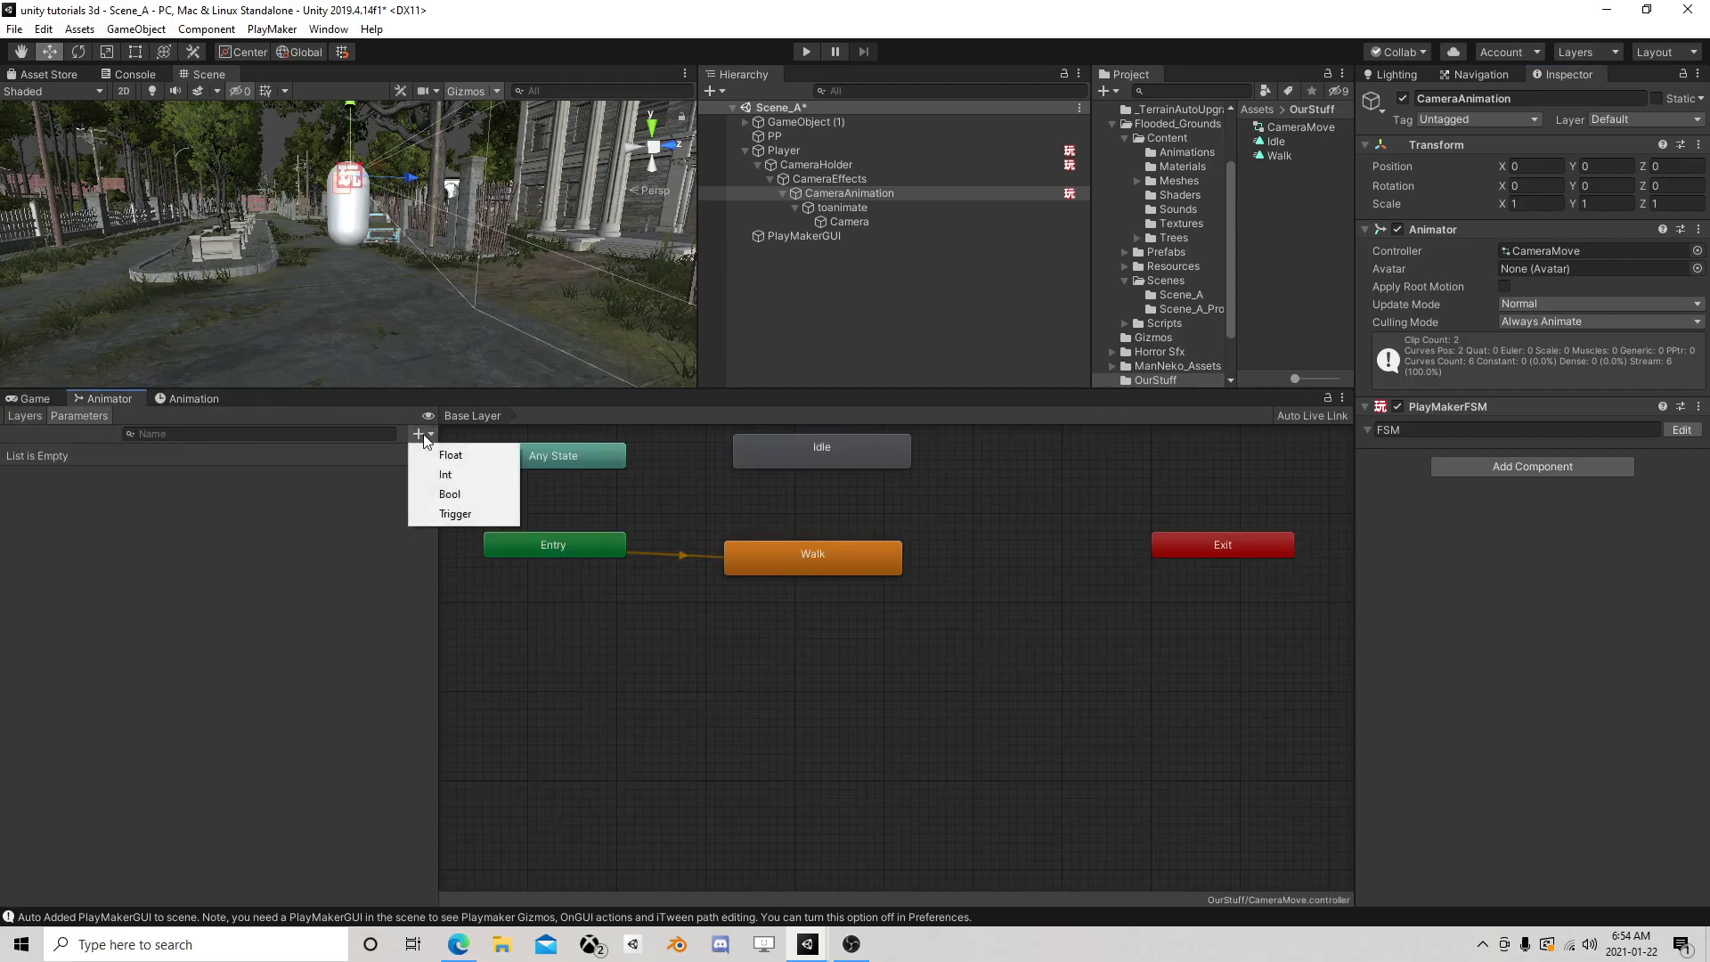
{"action": "left_click", "coordinate": [463, 495]}
{"action": "type", "text": "I"}
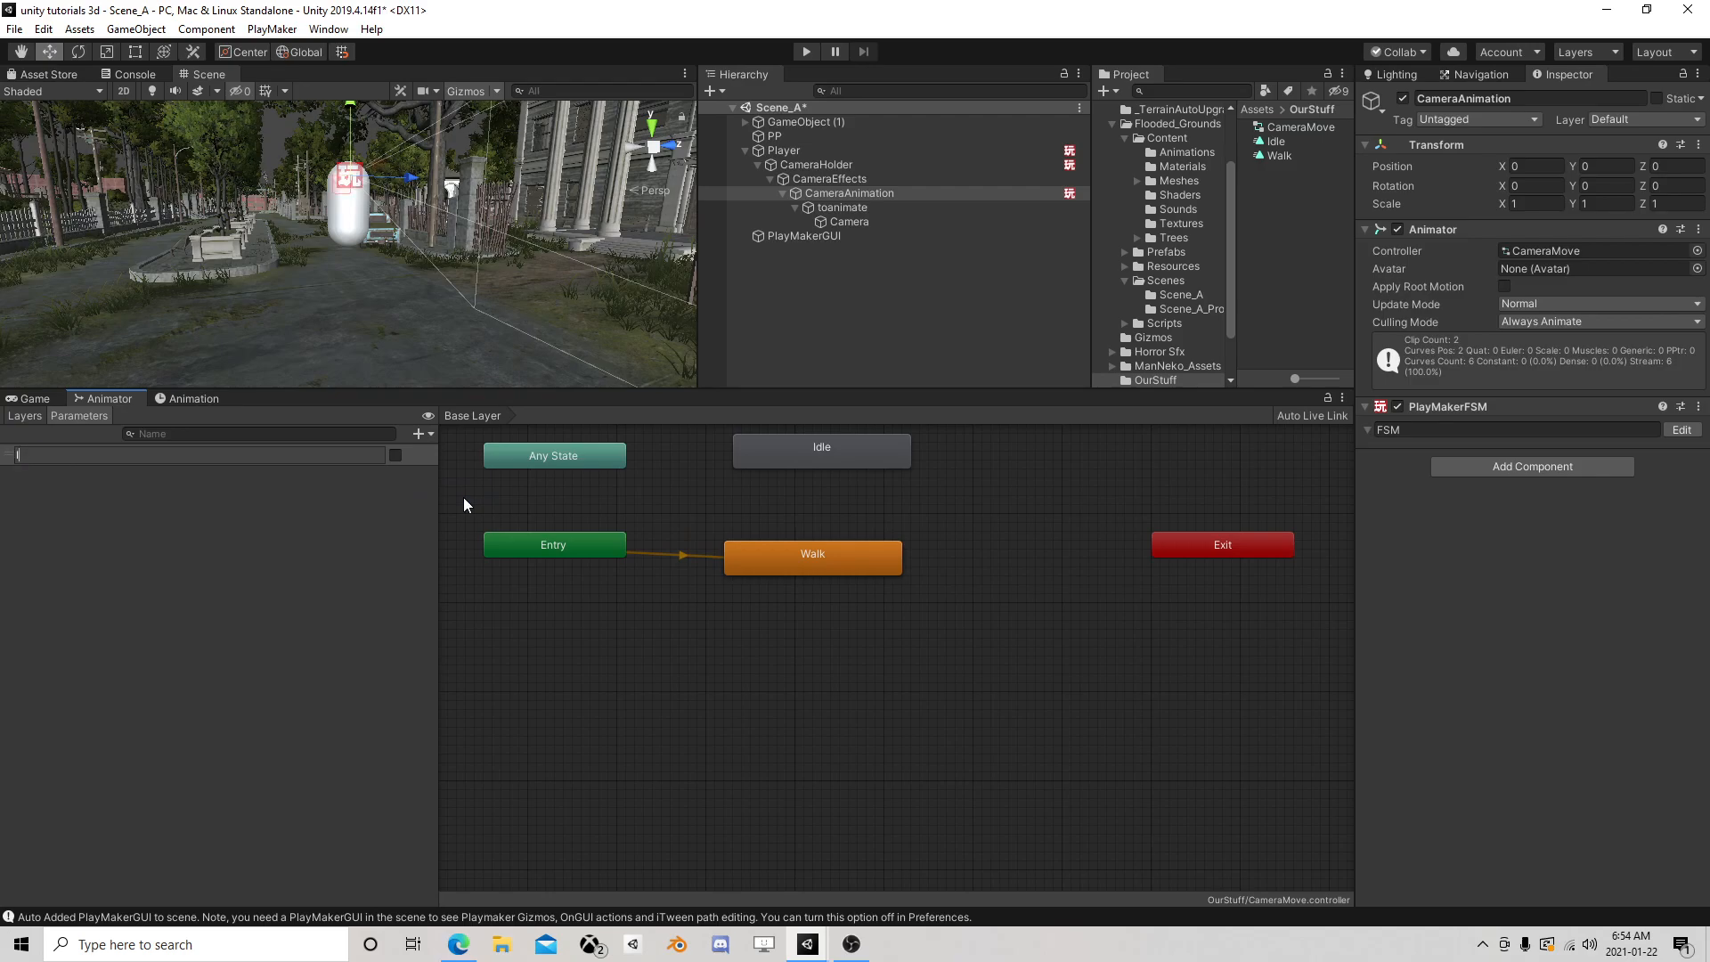
{"action": "type", "text": "sWalking"}
{"action": "key", "text": "Return"}
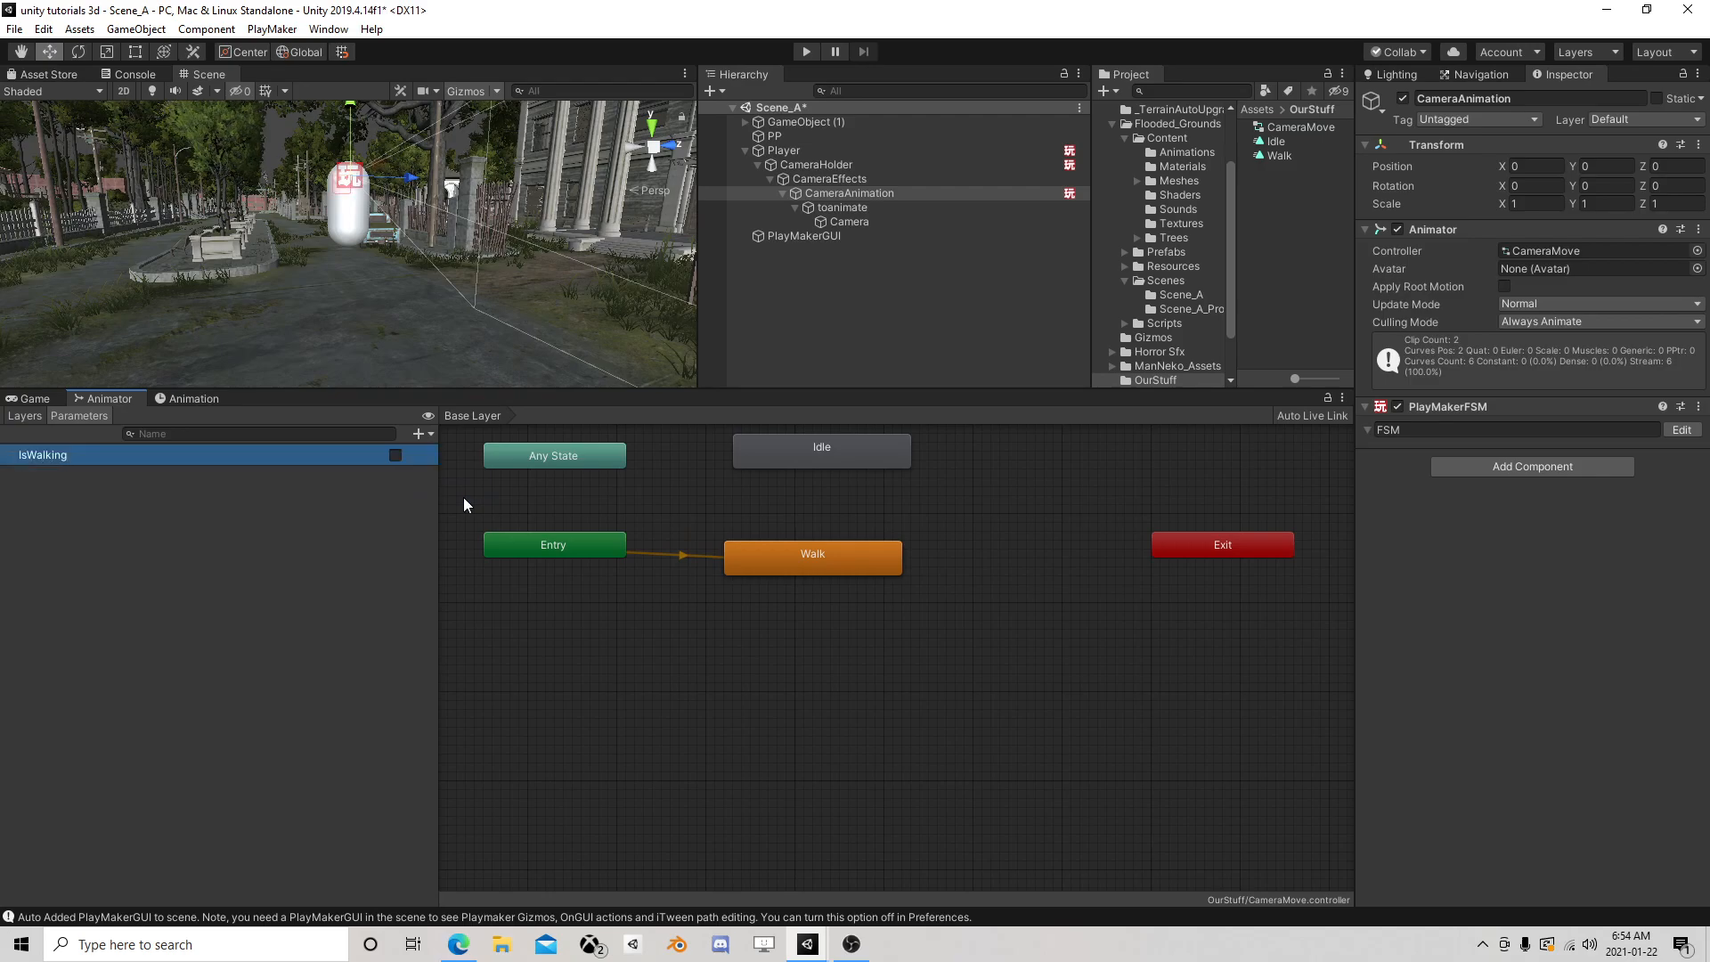
Make Idle the layer's default state and create transitions from Idle to Walk and from Walk to Idle
{"action": "right_click", "coordinate": [821, 458]}
{"action": "left_click", "coordinate": [926, 485]}
{"action": "right_click", "coordinate": [837, 454]}
{"action": "left_click", "coordinate": [907, 465]}
{"action": "left_click", "coordinate": [806, 559]}
{"action": "right_click", "coordinate": [848, 564]}
{"action": "left_click", "coordinate": [891, 573]}
{"action": "left_click", "coordinate": [842, 462]}
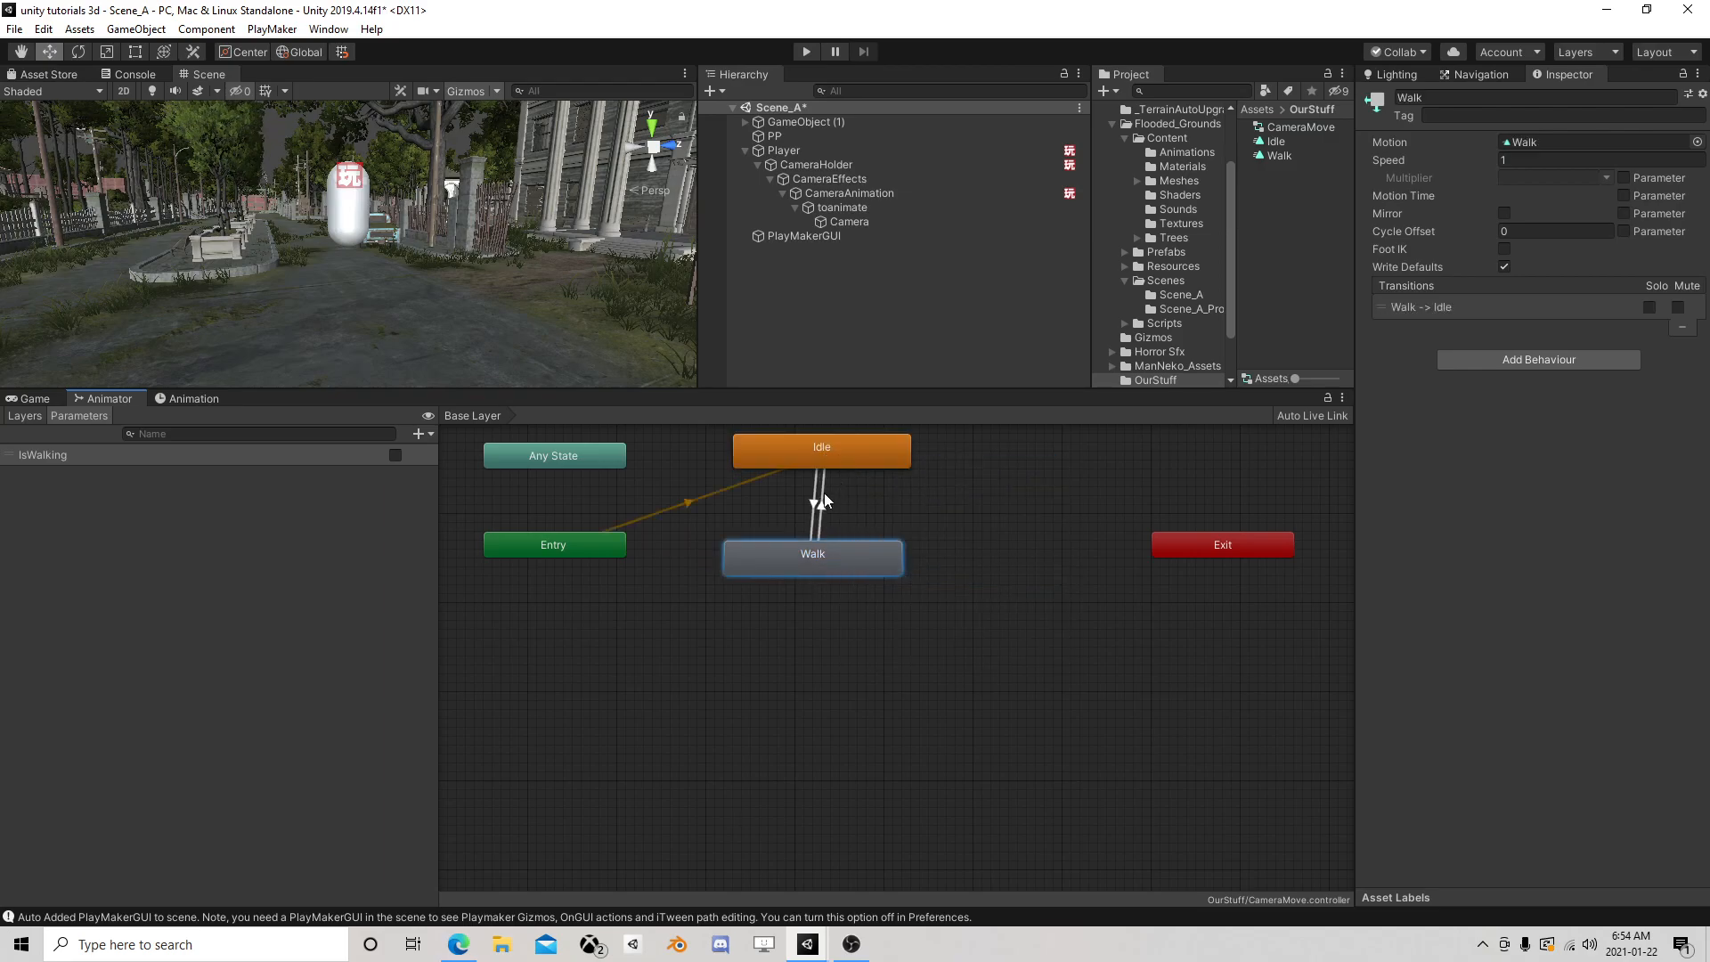
Give the Idle -> Walk transition the condition IsWalking true and turn off Has Exit Time
{"action": "left_click", "coordinate": [817, 499]}
{"action": "left_click", "coordinate": [1659, 487]}
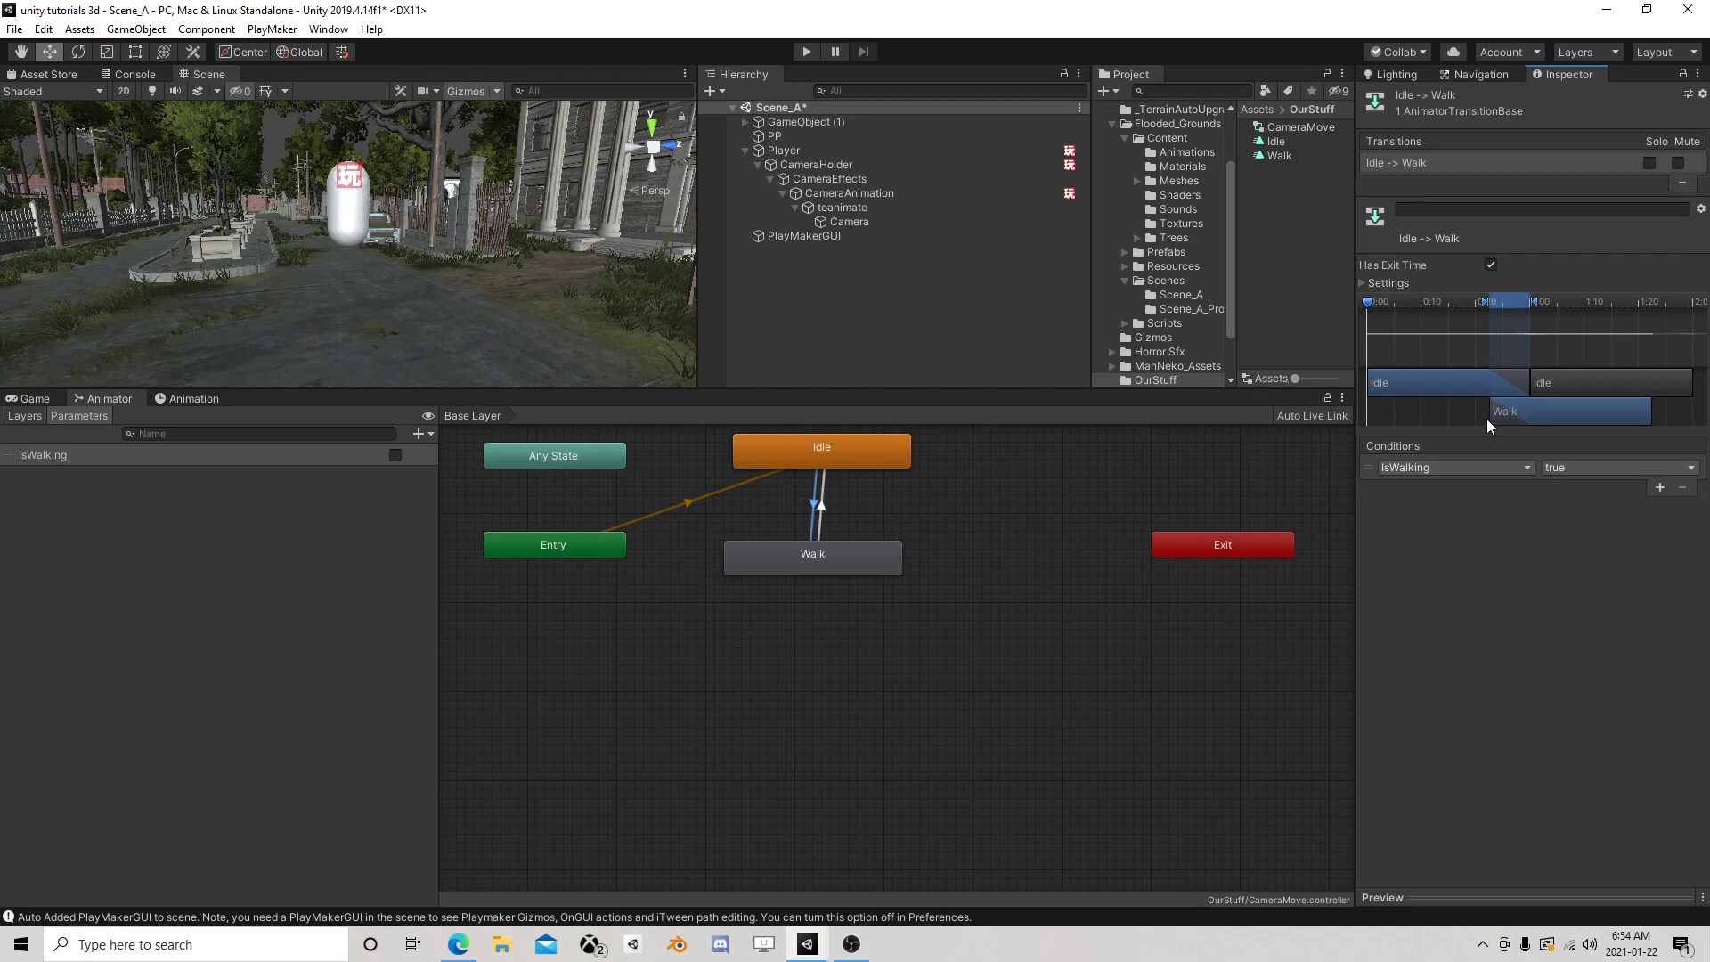
{"action": "left_click", "coordinate": [1491, 264]}
Turn off Has Exit Time on the Walk -> Idle transition, add the condition IsWalking false, and move the Idle state closer to Walk
{"action": "left_click", "coordinate": [821, 508]}
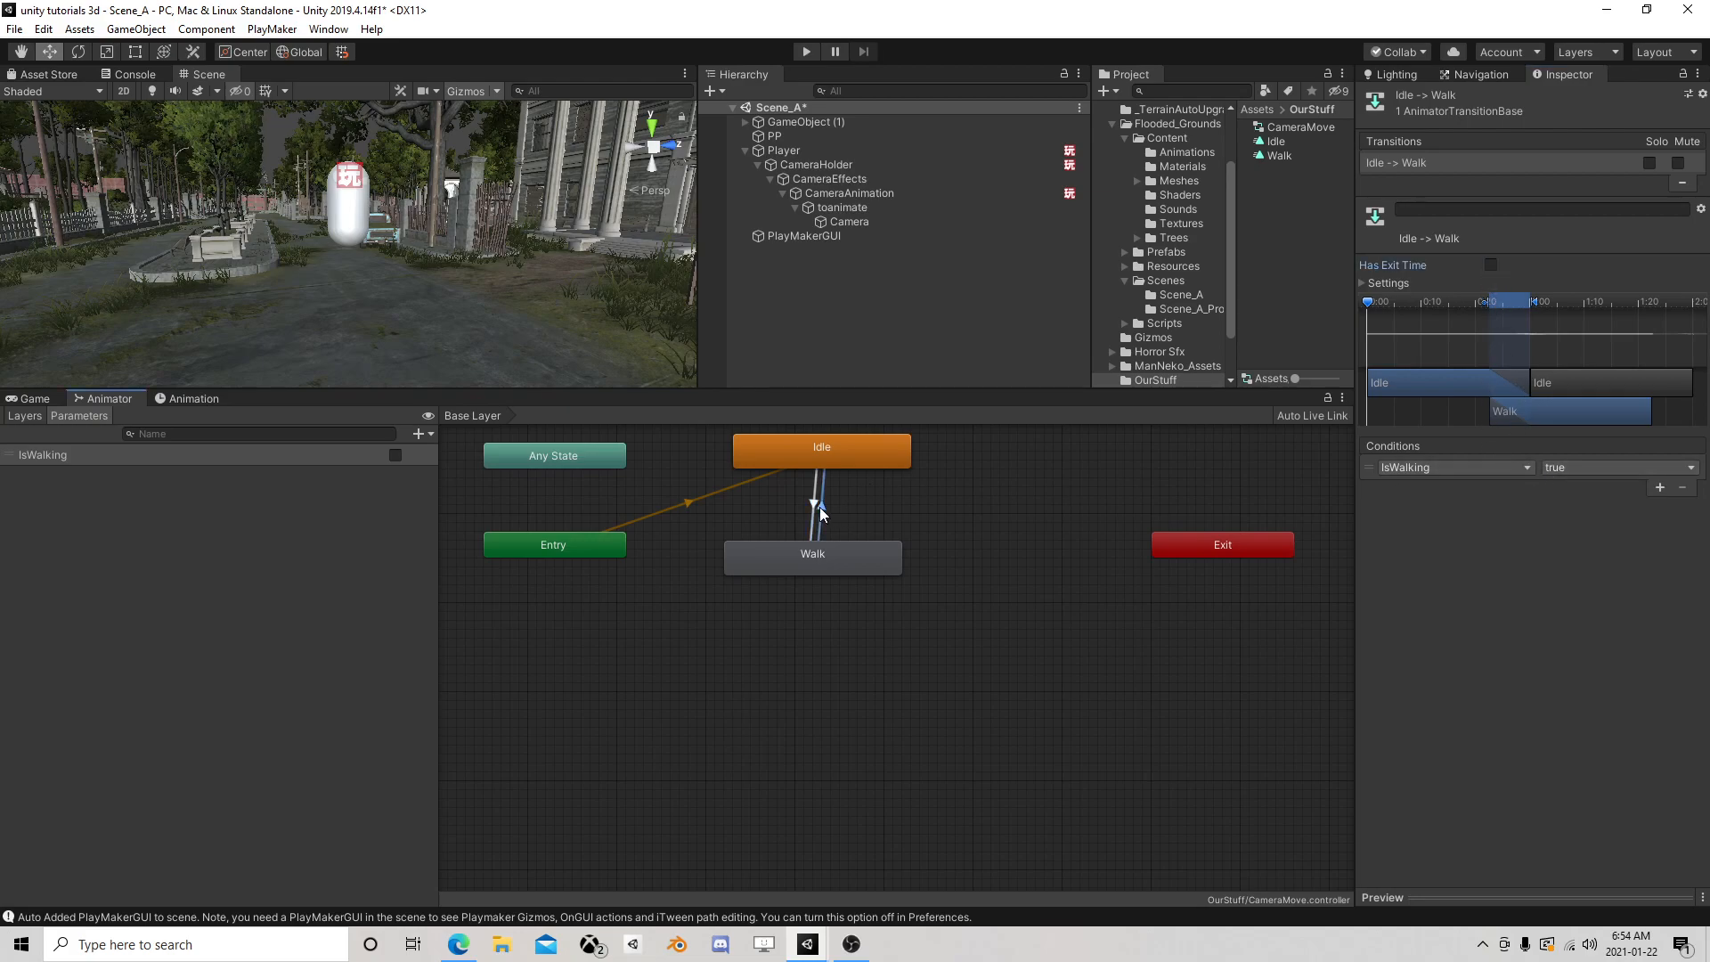
{"action": "left_click", "coordinate": [1491, 265]}
{"action": "left_click", "coordinate": [1654, 487]}
{"action": "left_click", "coordinate": [1493, 467]}
{"action": "left_click", "coordinate": [1550, 466]}
{"action": "left_click", "coordinate": [1569, 467]}
{"action": "left_click", "coordinate": [1583, 506]}
{"action": "mouse_move", "coordinate": [811, 447]}
{"action": "left_mouse_down"}
{"action": "mouse_move", "coordinate": [798, 462]}
{"action": "mouse_move", "coordinate": [814, 476]}
{"action": "left_mouse_up"}
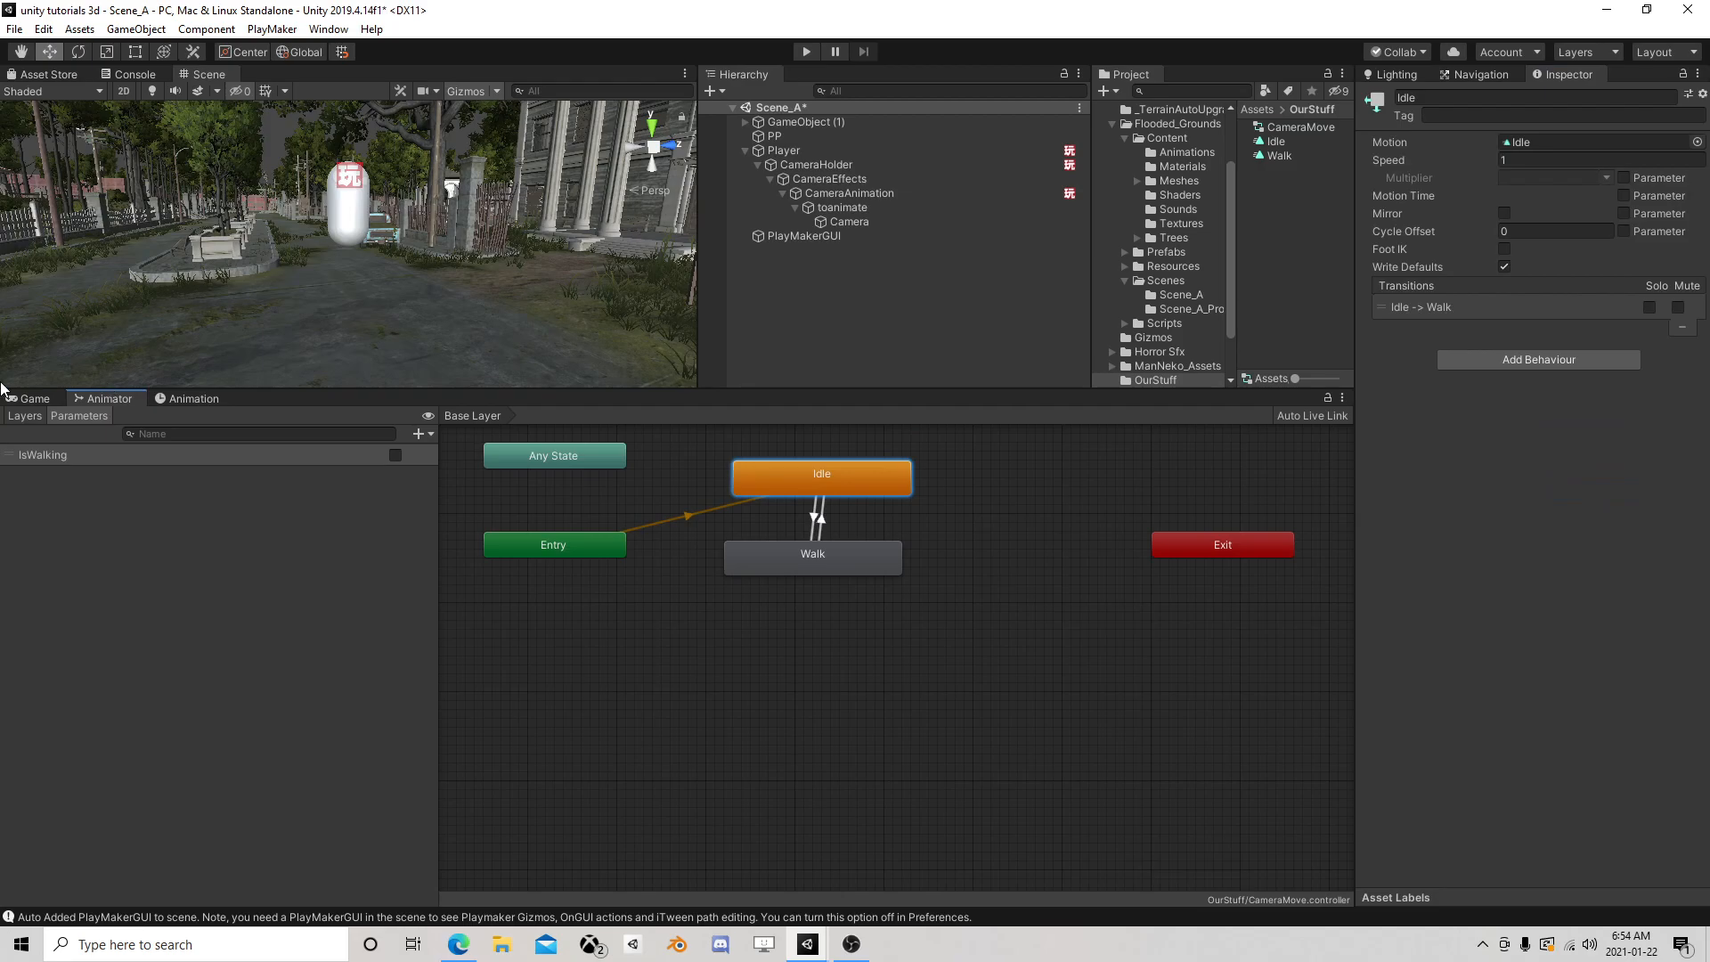
Open the CameraAnimation object's FSM and add a Get Fsm Float action to State 1
{"action": "left_click", "coordinate": [36, 399]}
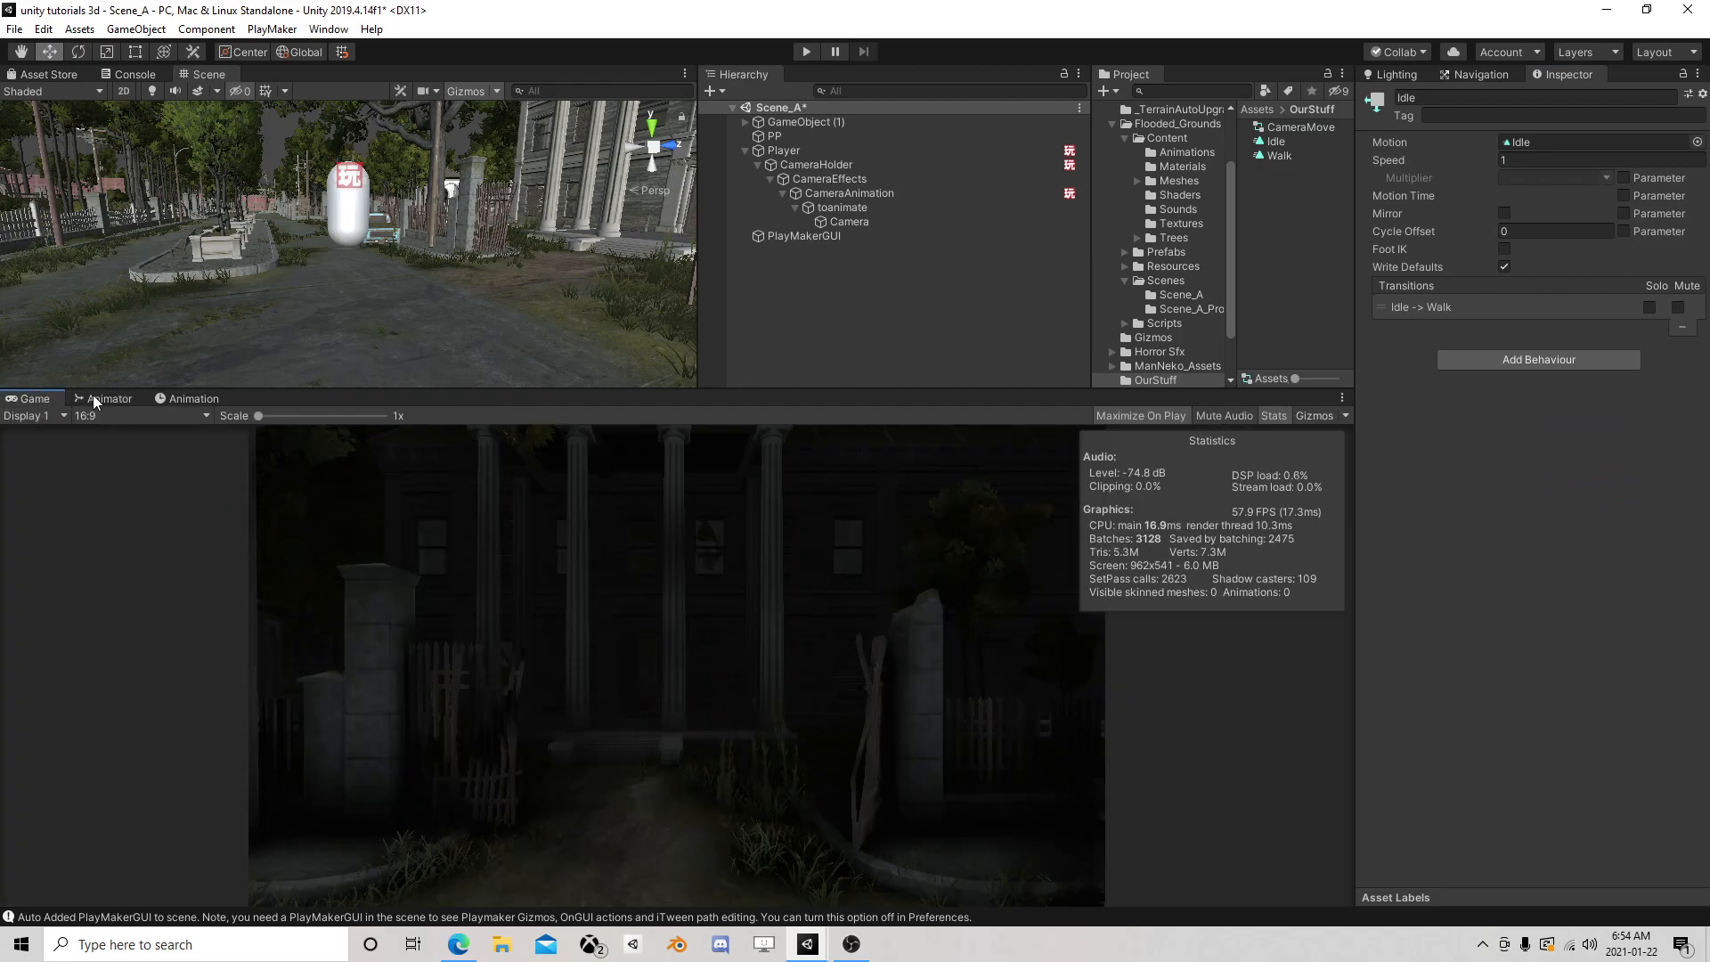
{"action": "left_click", "coordinate": [846, 192]}
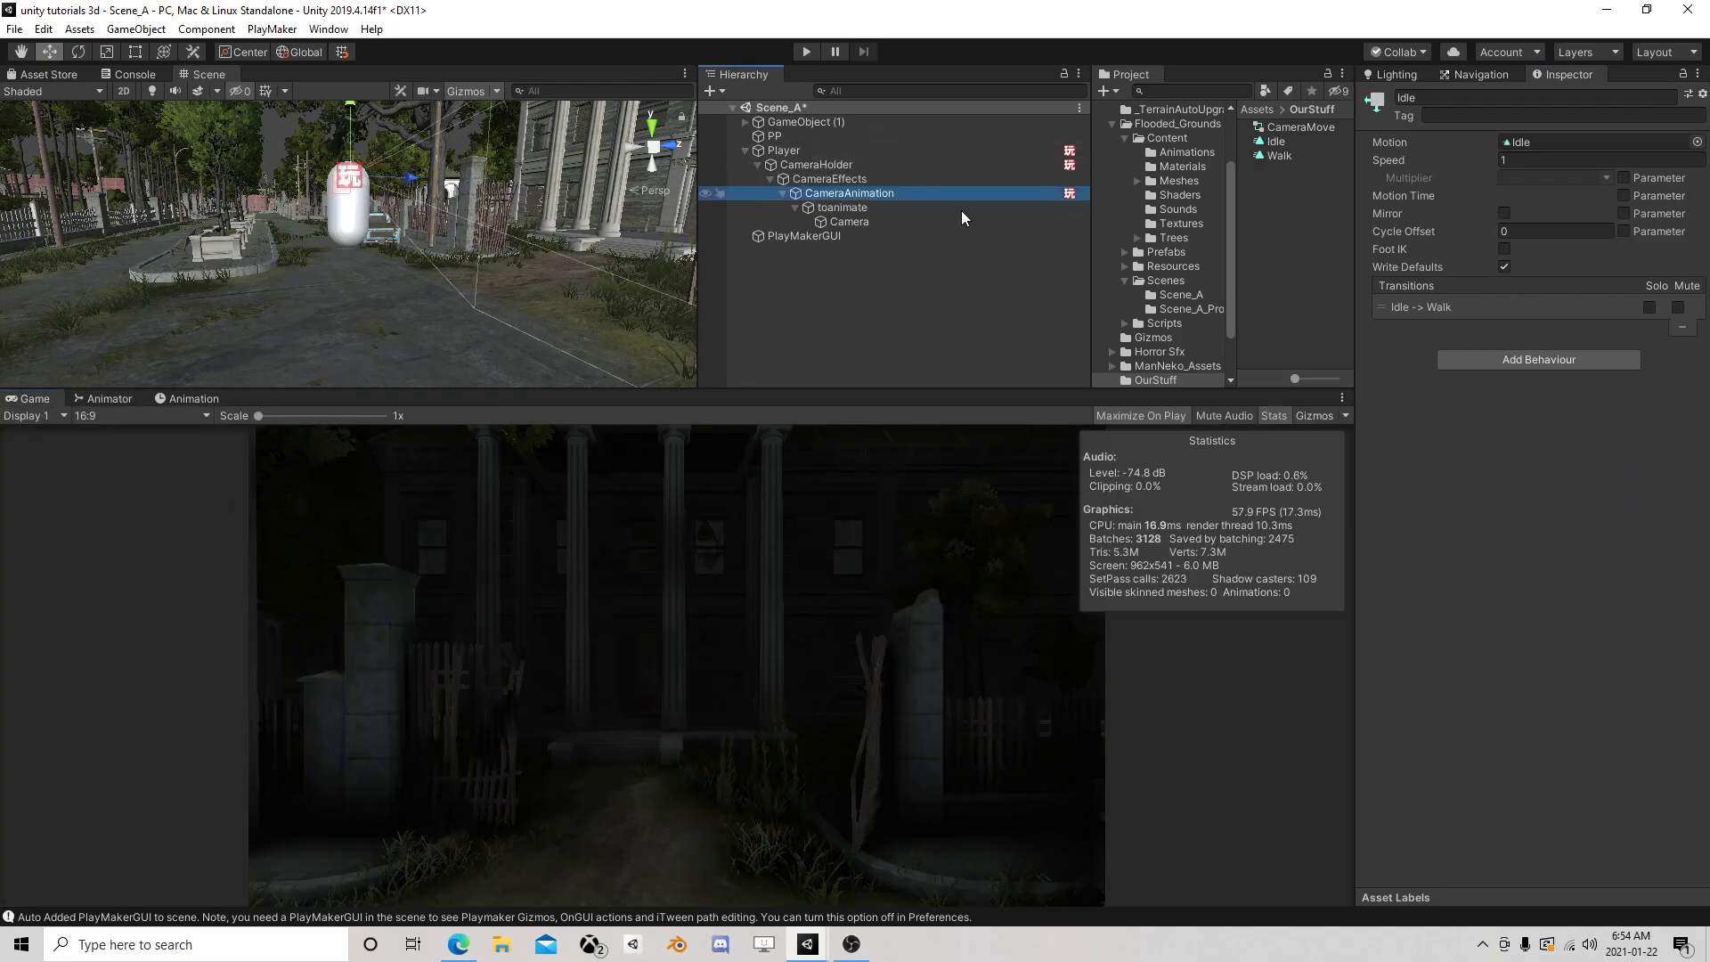
{"action": "left_click", "coordinate": [1682, 420]}
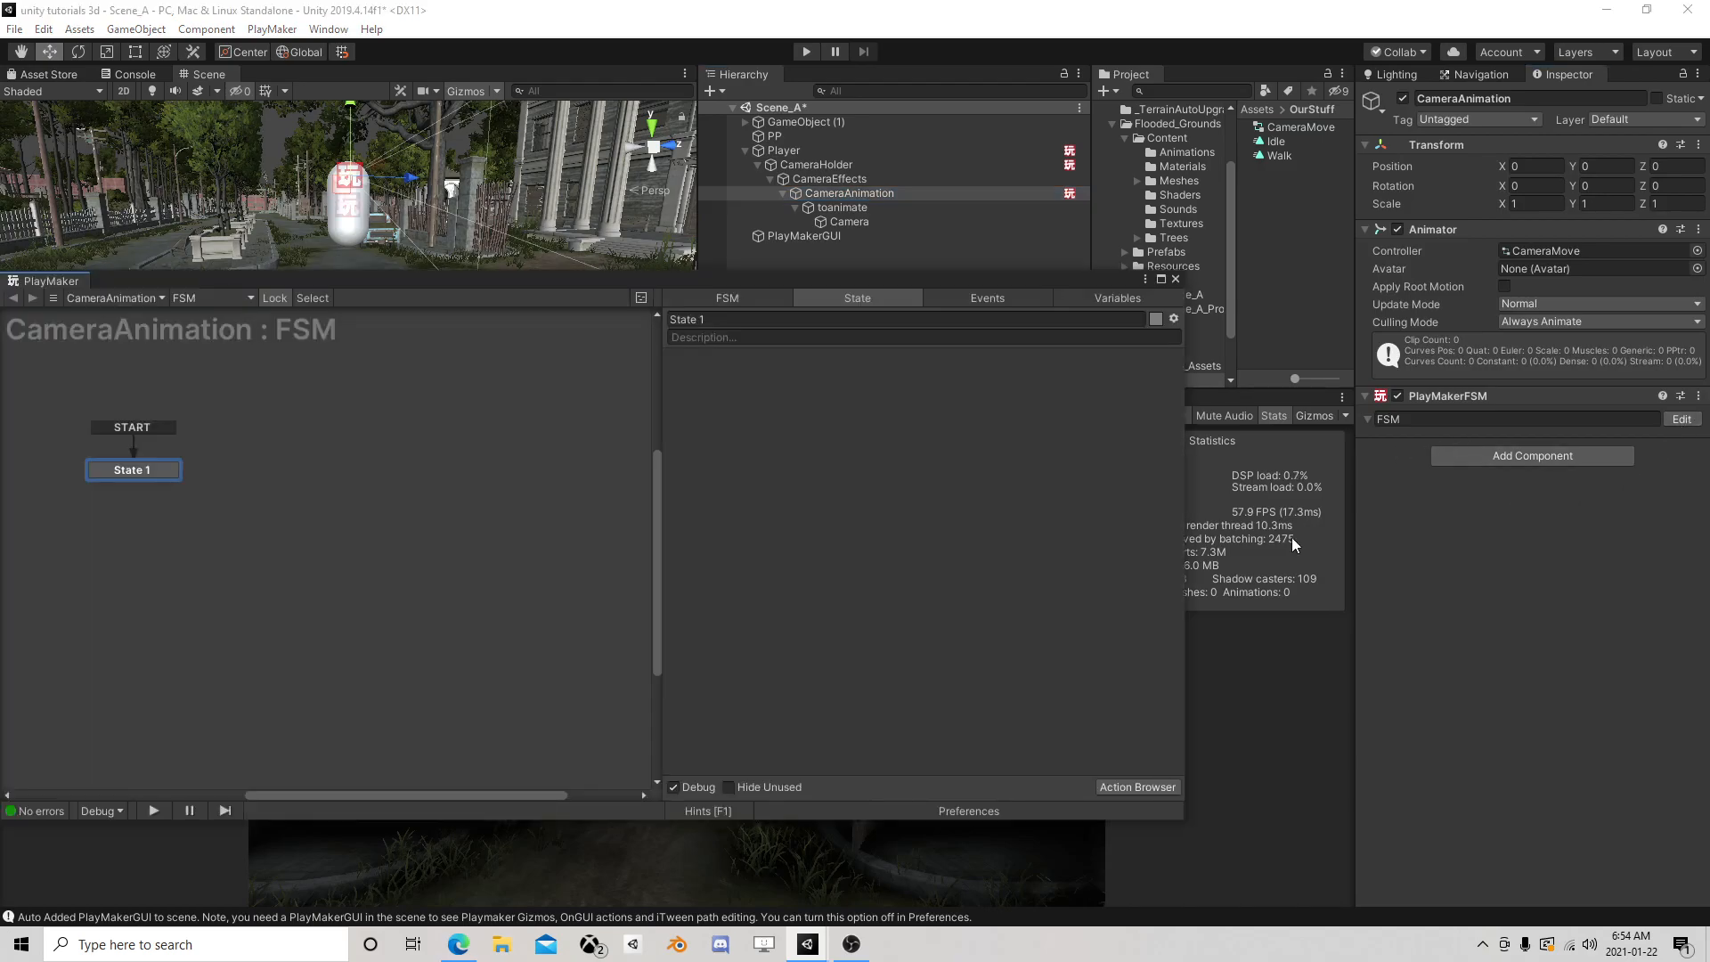
{"action": "left_click", "coordinate": [1124, 787]}
{"action": "type", "text": "get fsm"}
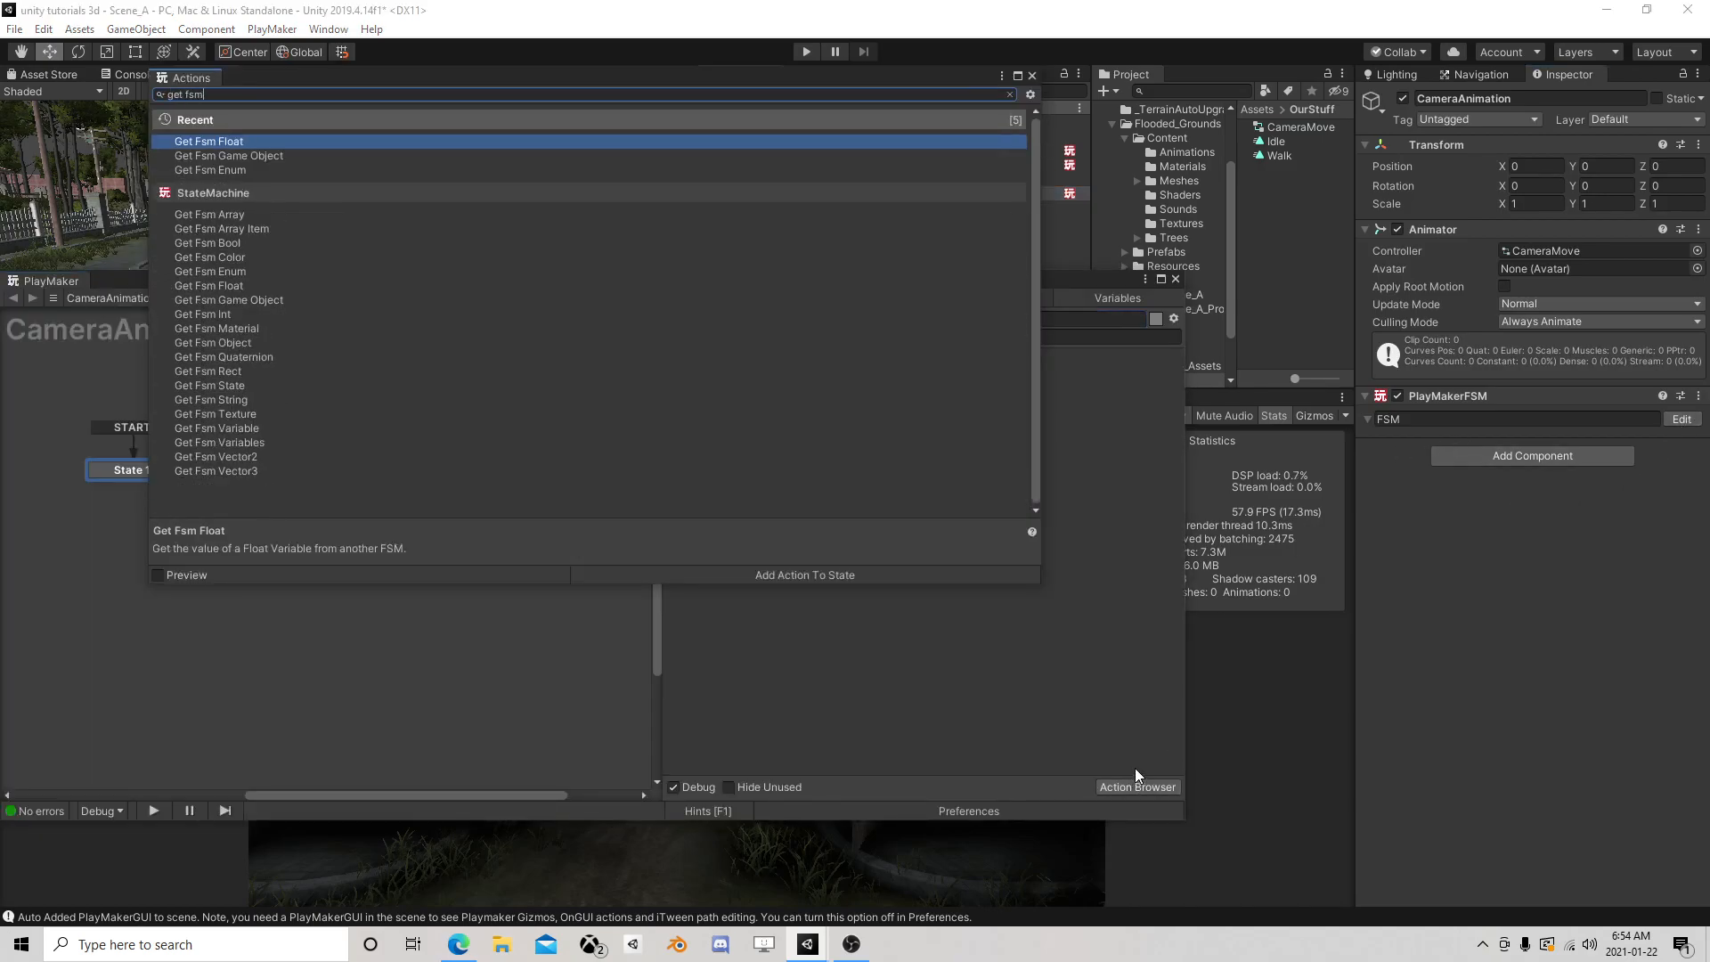
{"action": "type", "text": " flo"}
{"action": "double_click", "coordinate": [274, 141]}
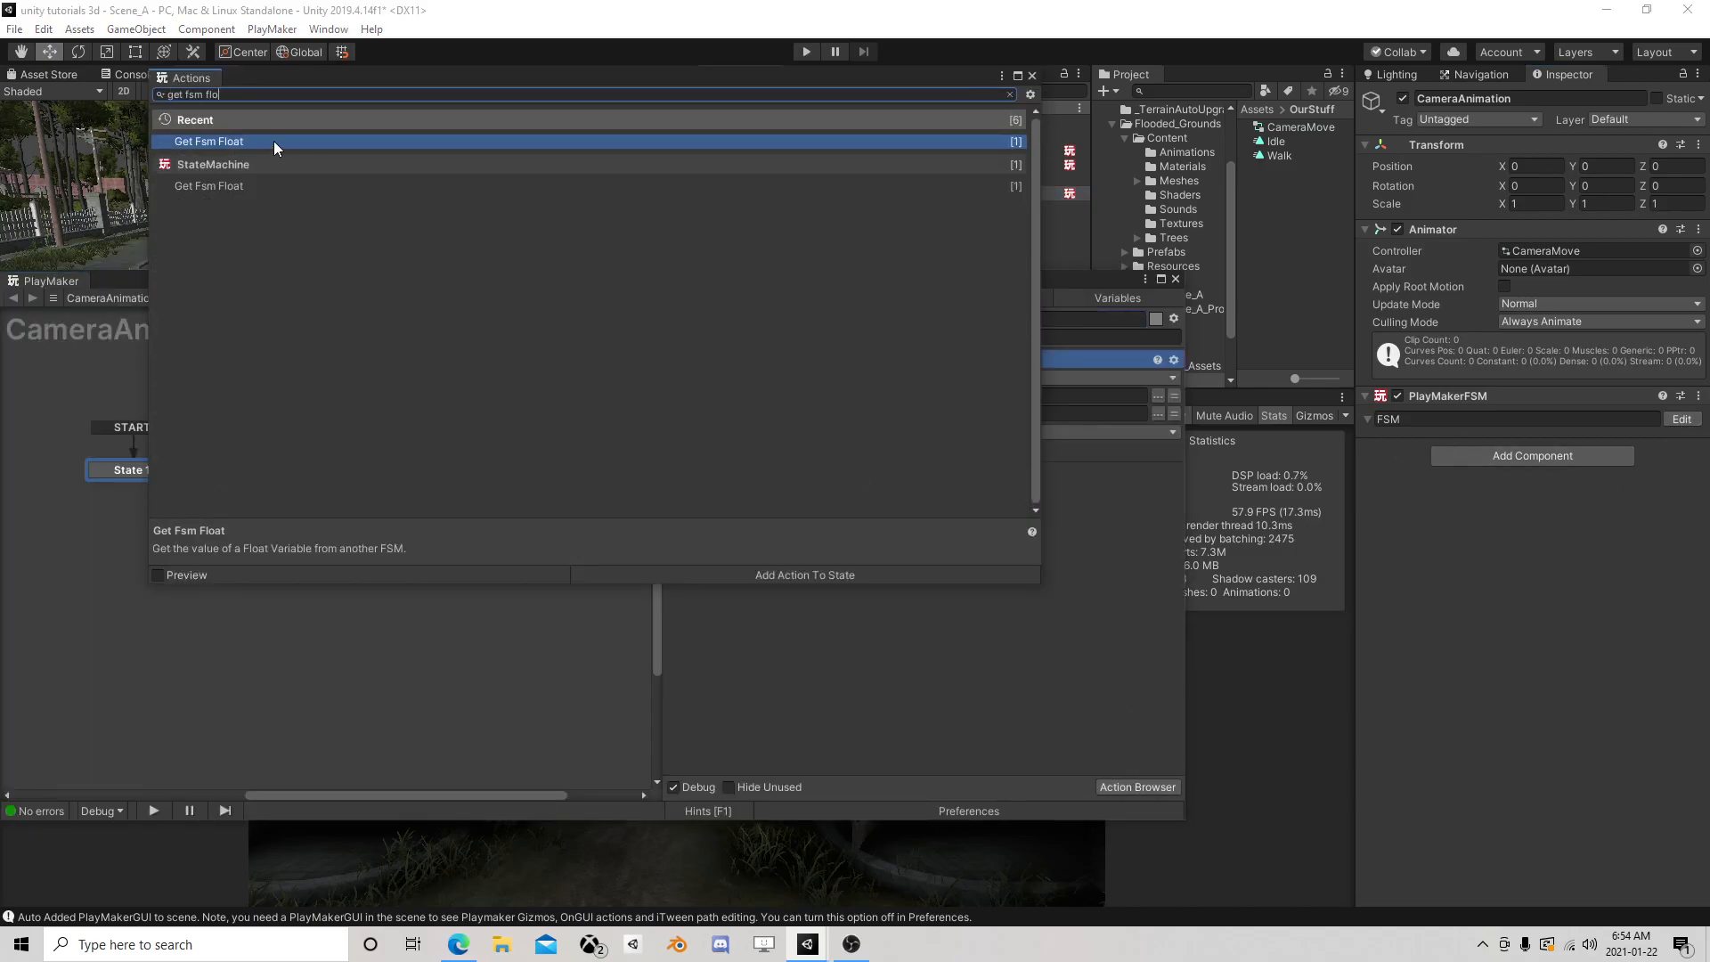
{"action": "left_click", "coordinate": [1032, 76]}
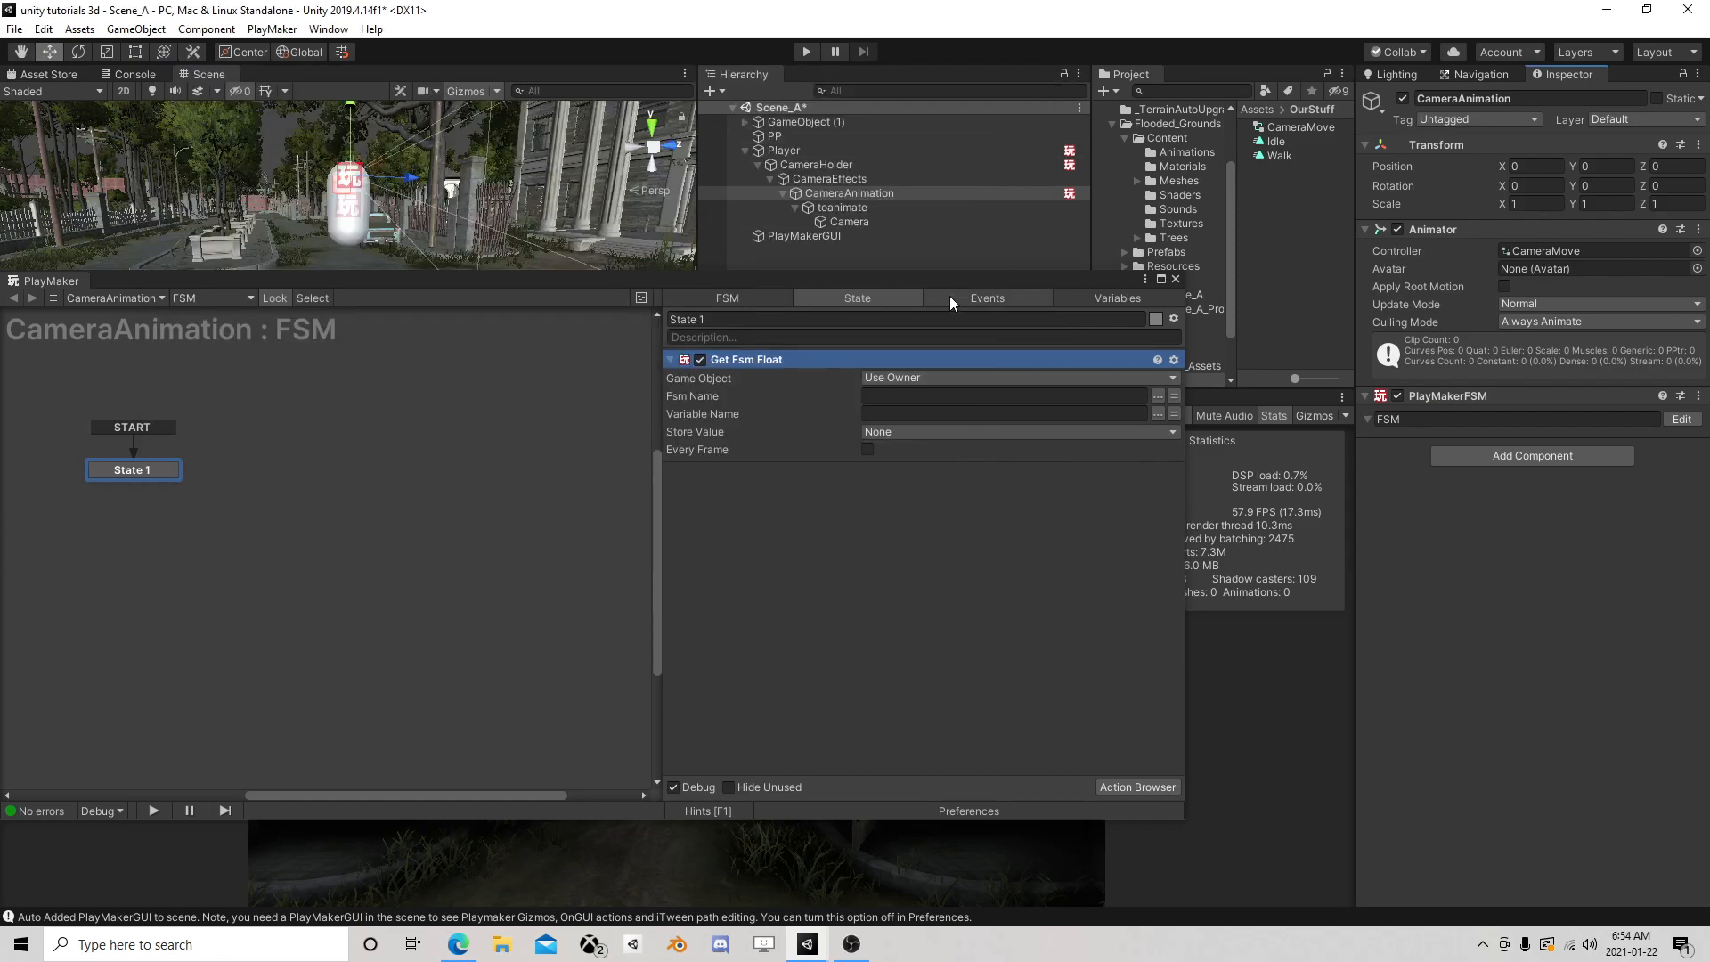
Point Get Fsm Float at the specified game object Player, its FSM named FSM and the variable Mag
{"action": "left_click", "coordinate": [902, 376]}
{"action": "left_click", "coordinate": [905, 418]}
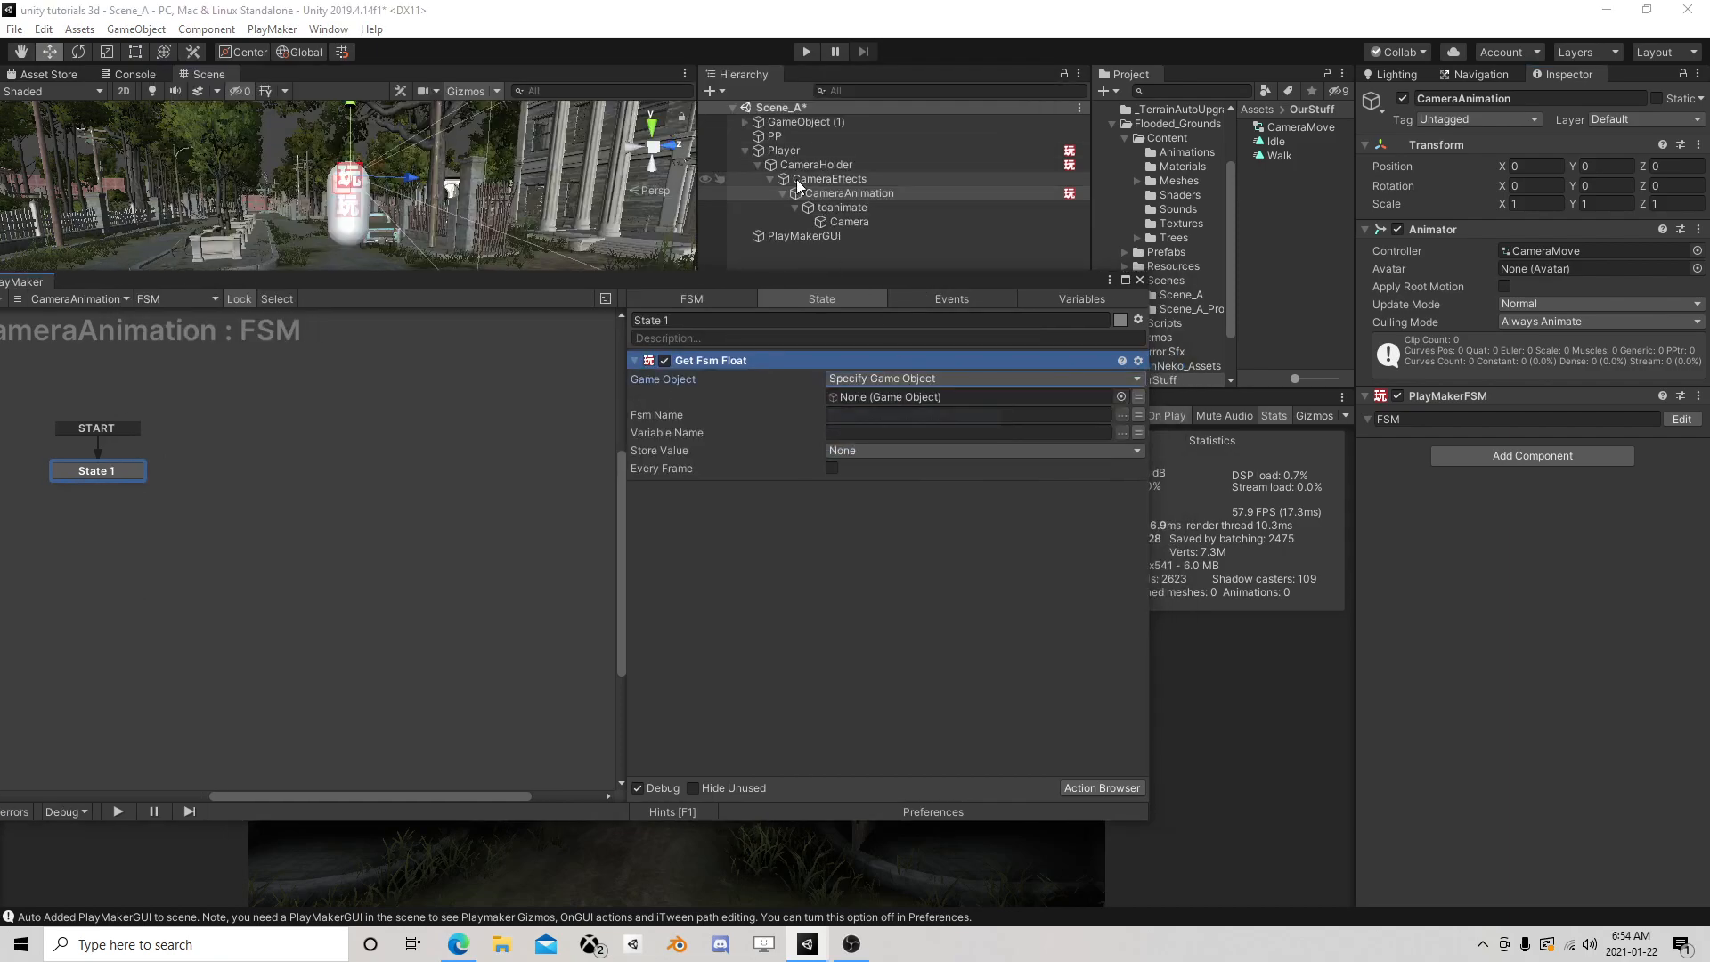
{"action": "left_click_drag", "start_coordinate": [793, 152], "coordinate": [890, 396]}
{"action": "left_click", "coordinate": [1122, 415]}
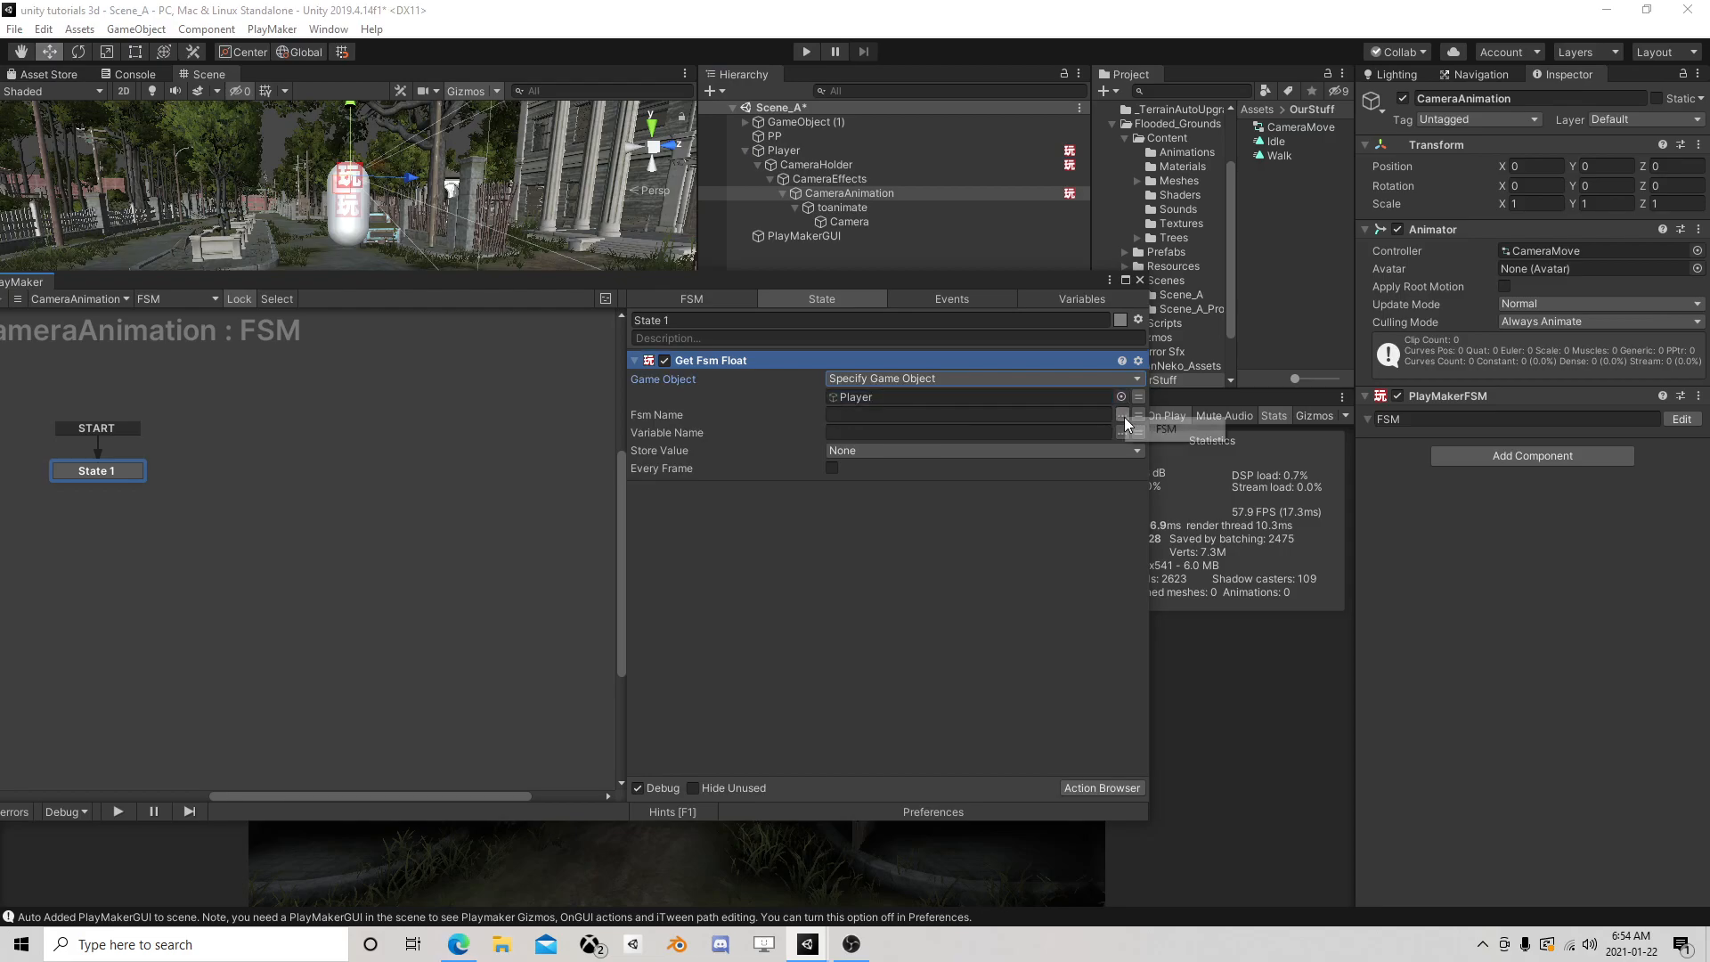
{"action": "left_click", "coordinate": [1185, 426]}
{"action": "left_click", "coordinate": [1123, 434]}
{"action": "left_click", "coordinate": [1147, 446]}
Store the Get Fsm Float value in a new variable named Mag and turn on Every Frame
{"action": "left_click", "coordinate": [858, 449]}
{"action": "left_click", "coordinate": [889, 495]}
{"action": "type", "text": "Mag"}
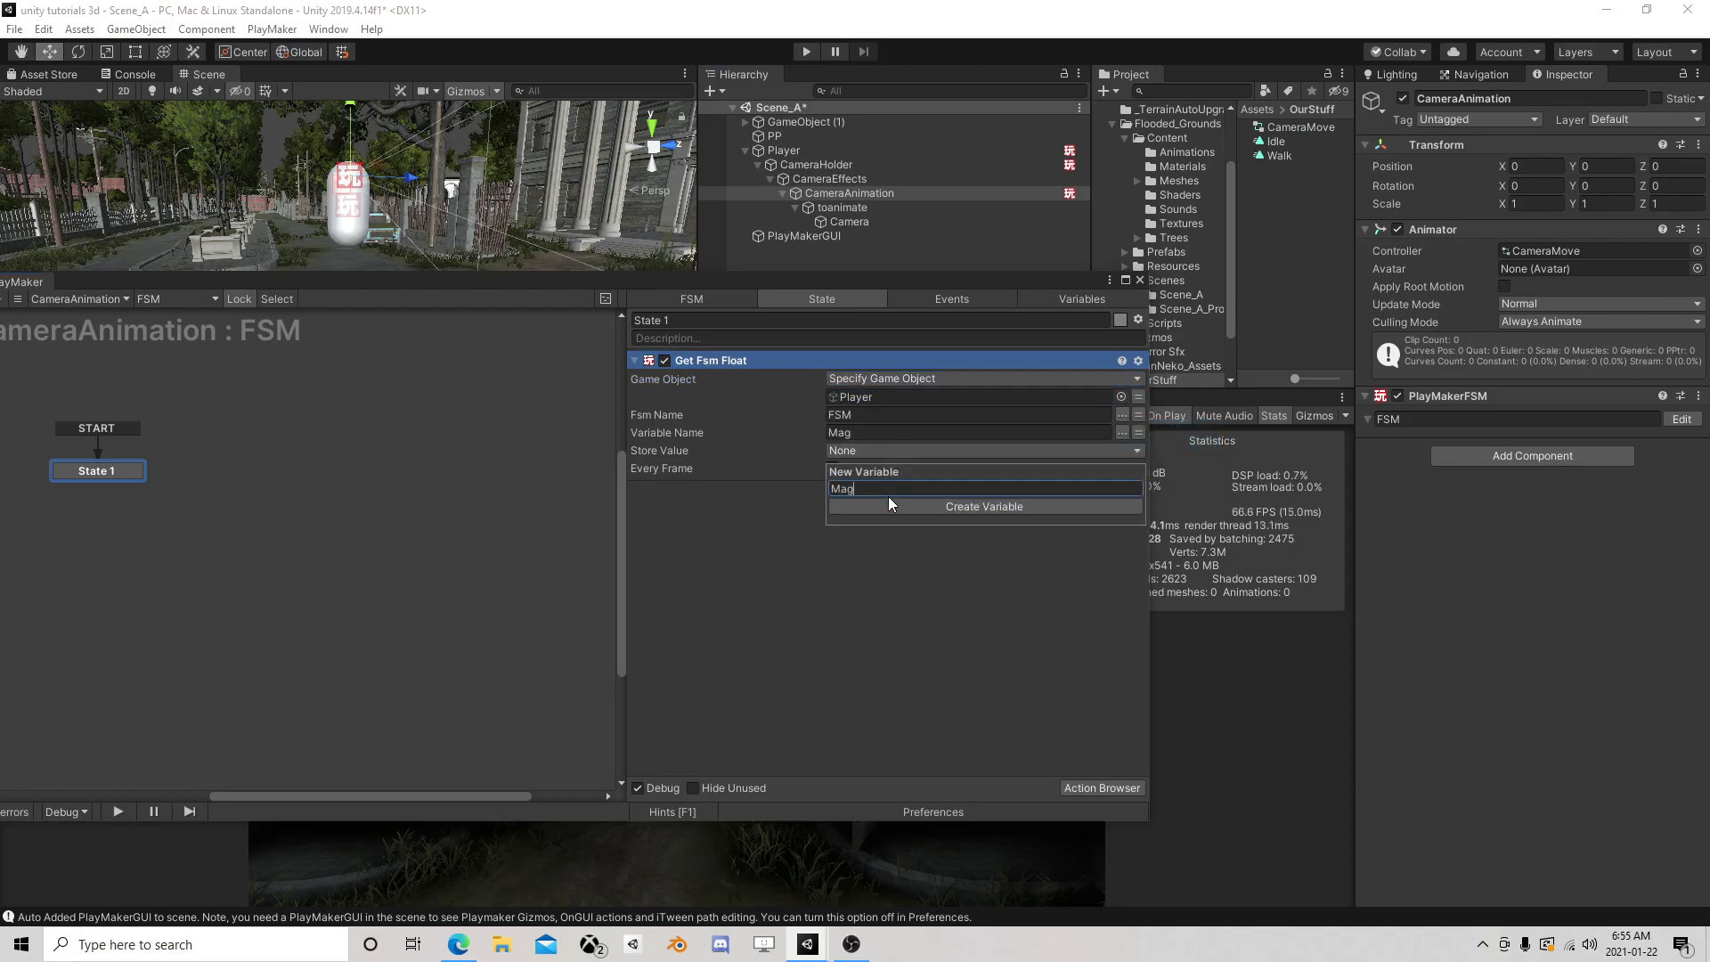
{"action": "key", "text": "Return"}
{"action": "left_click", "coordinate": [831, 486]}
{"action": "left_click", "coordinate": [1096, 787]}
{"action": "type", "text": "float com"}
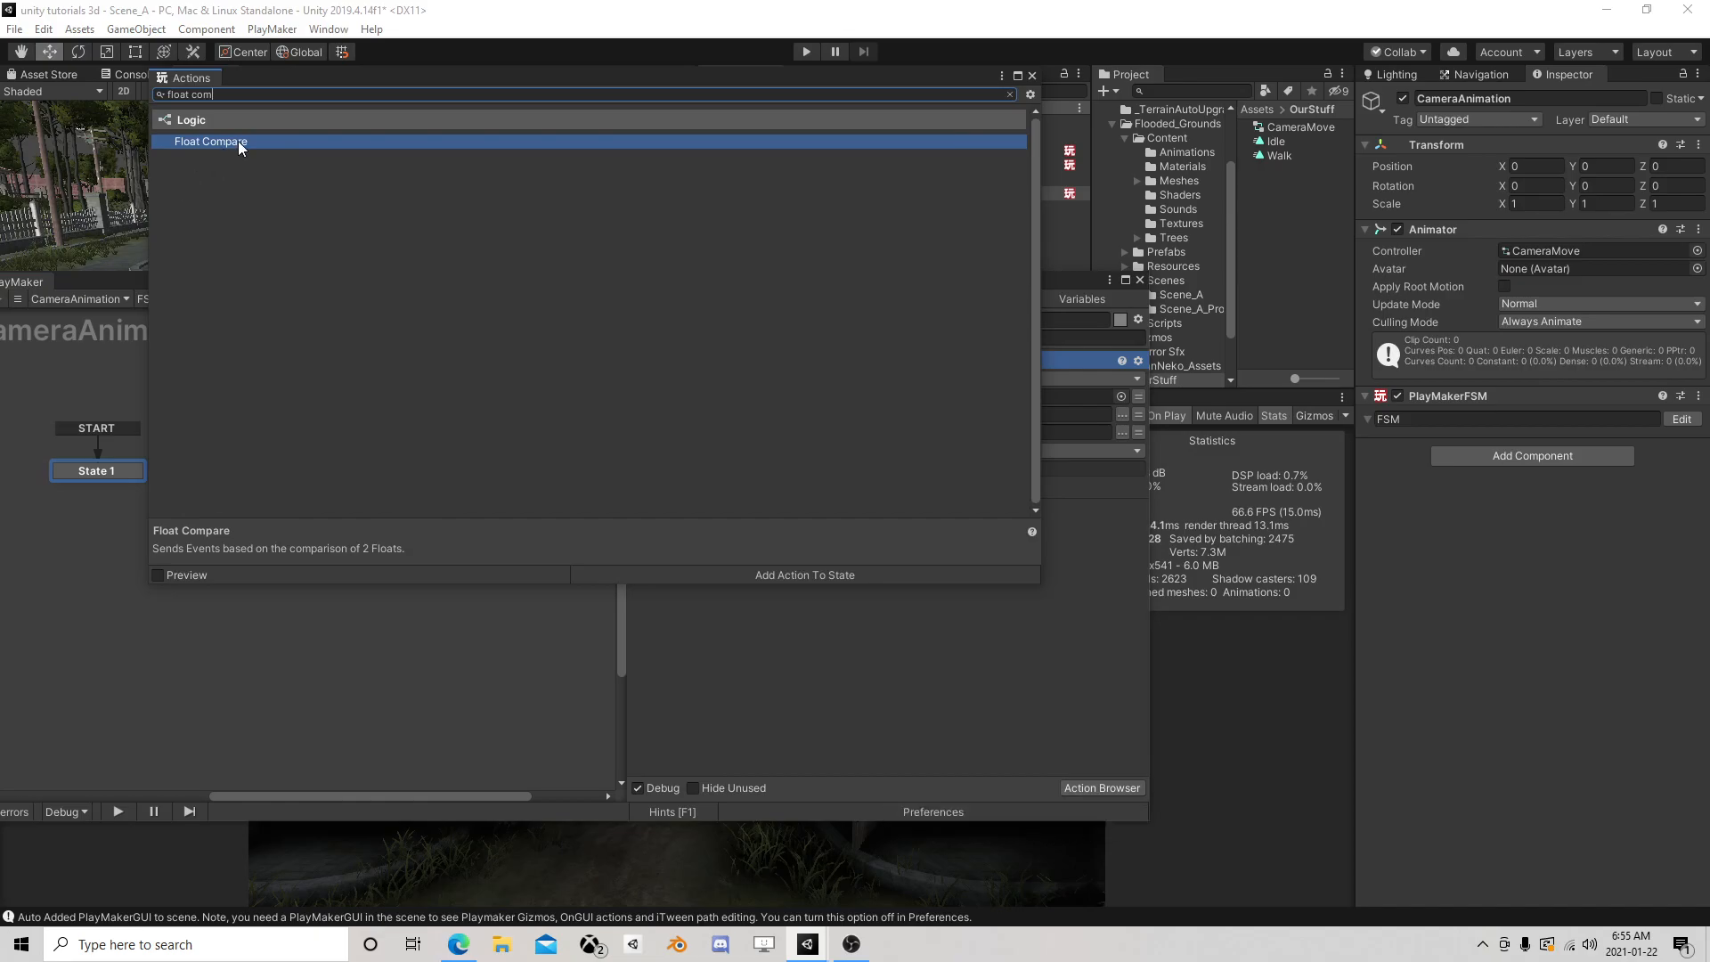
{"action": "double_click", "coordinate": [238, 140]}
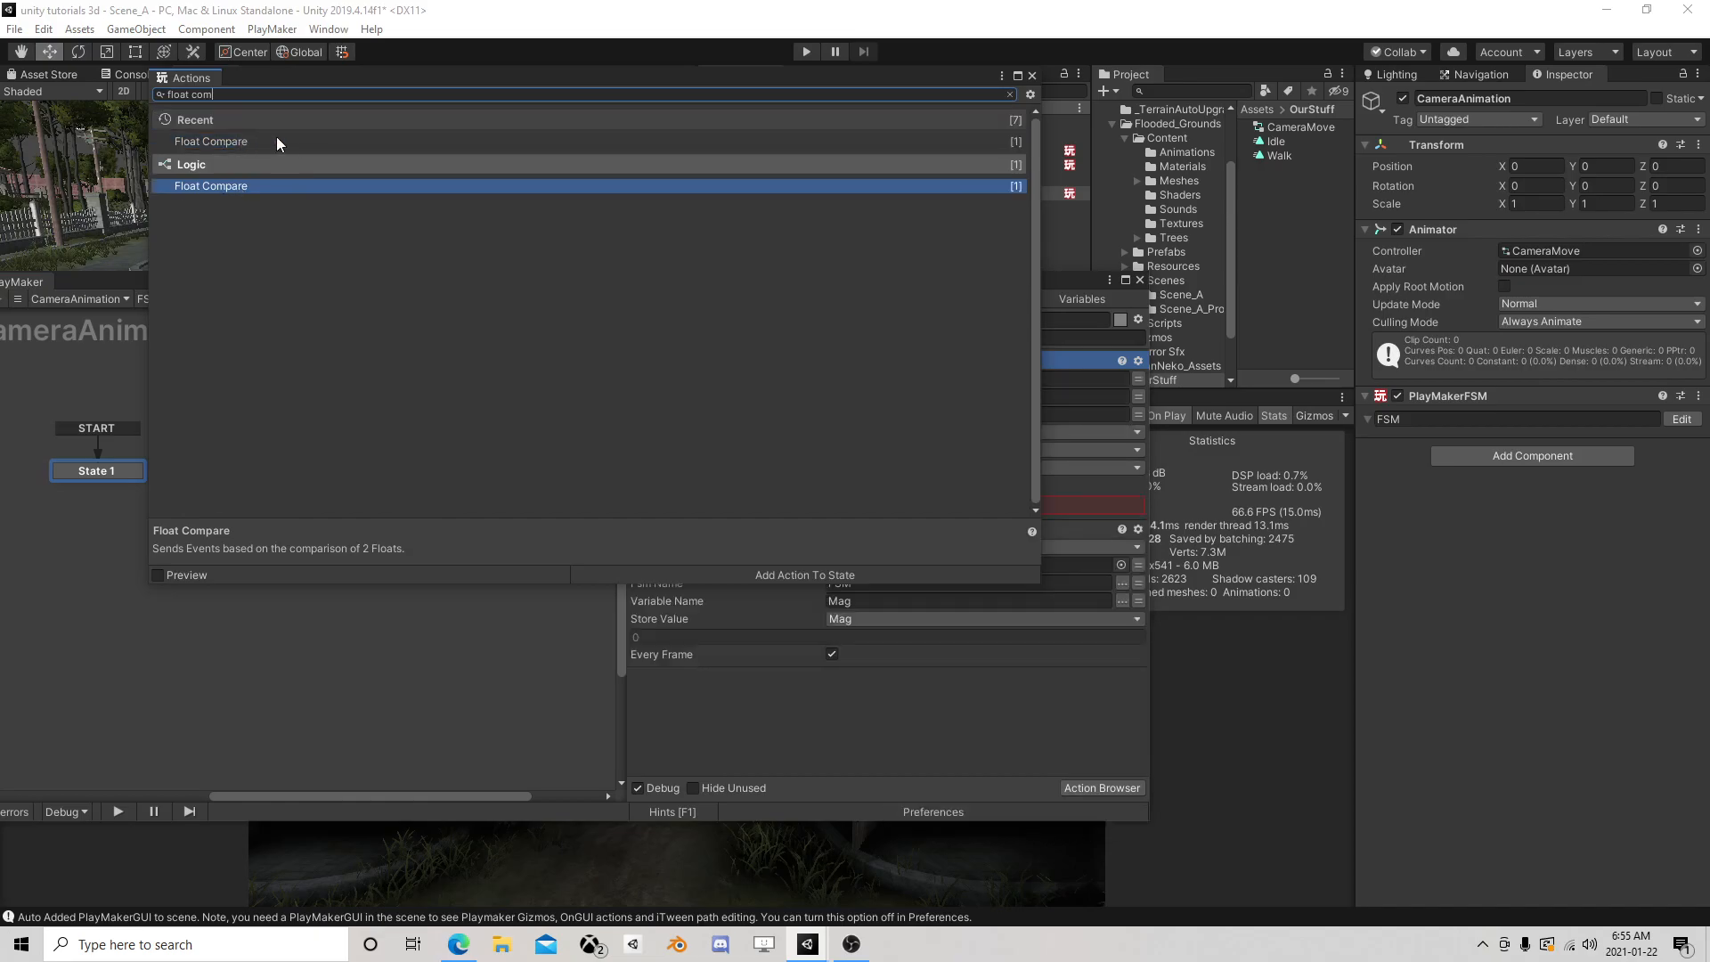
{"action": "left_click", "coordinate": [1032, 75]}
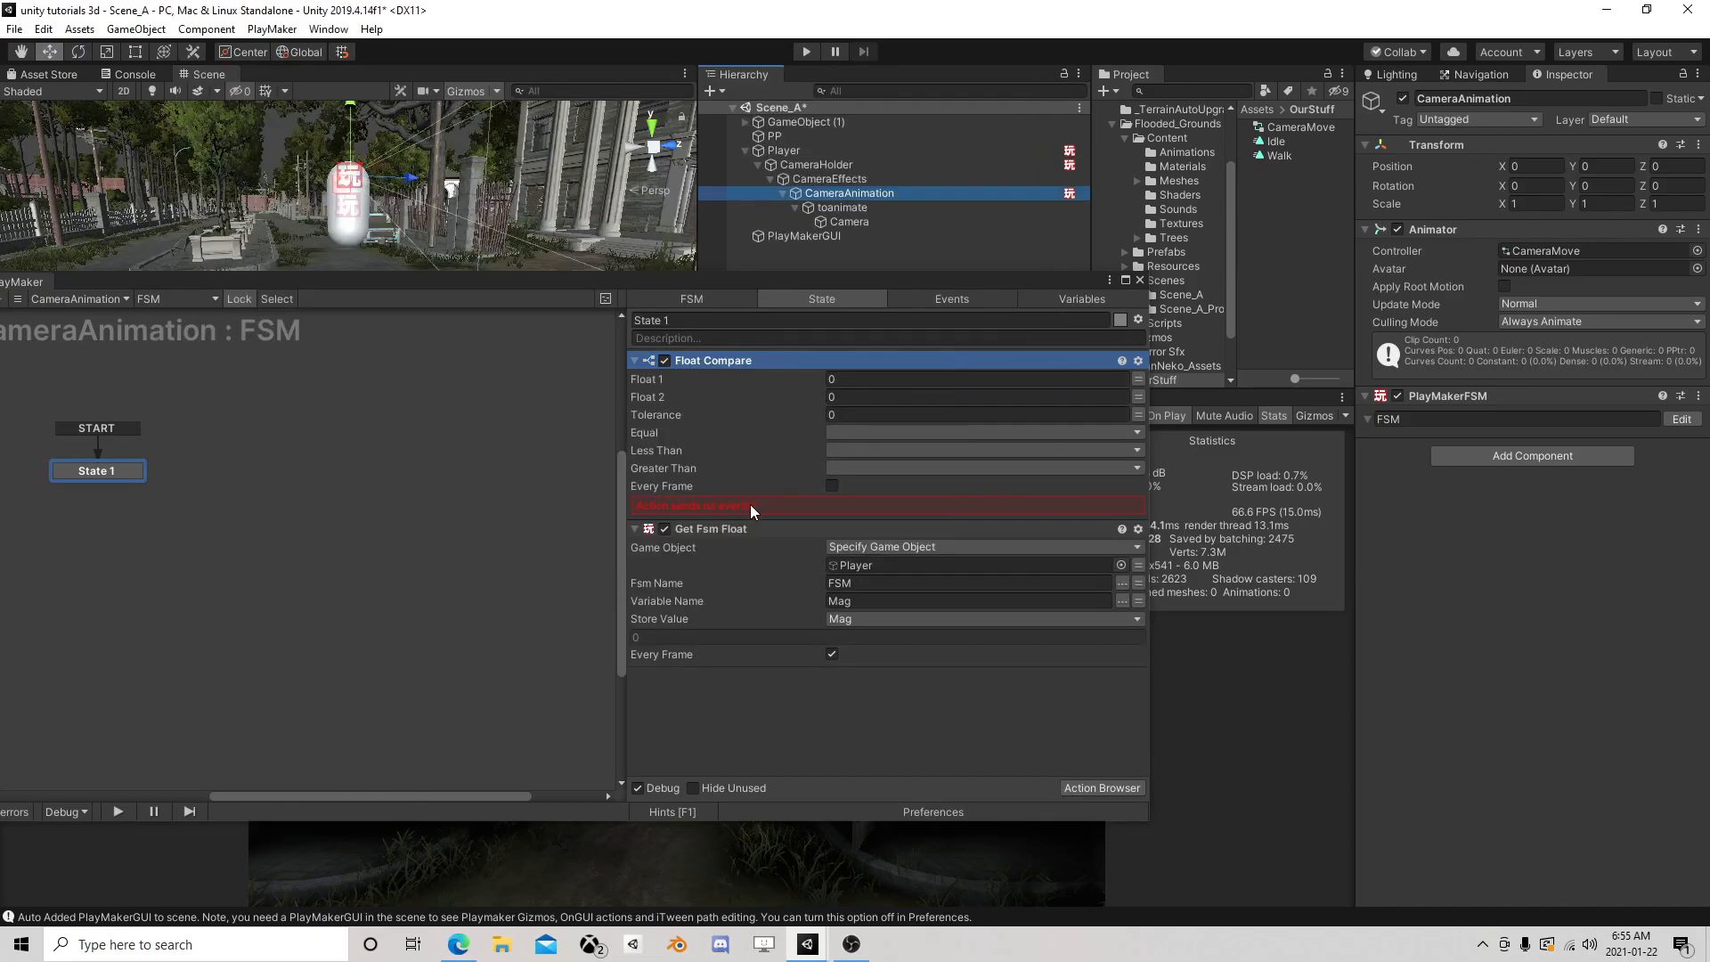
{"action": "key", "text": "Delete"}
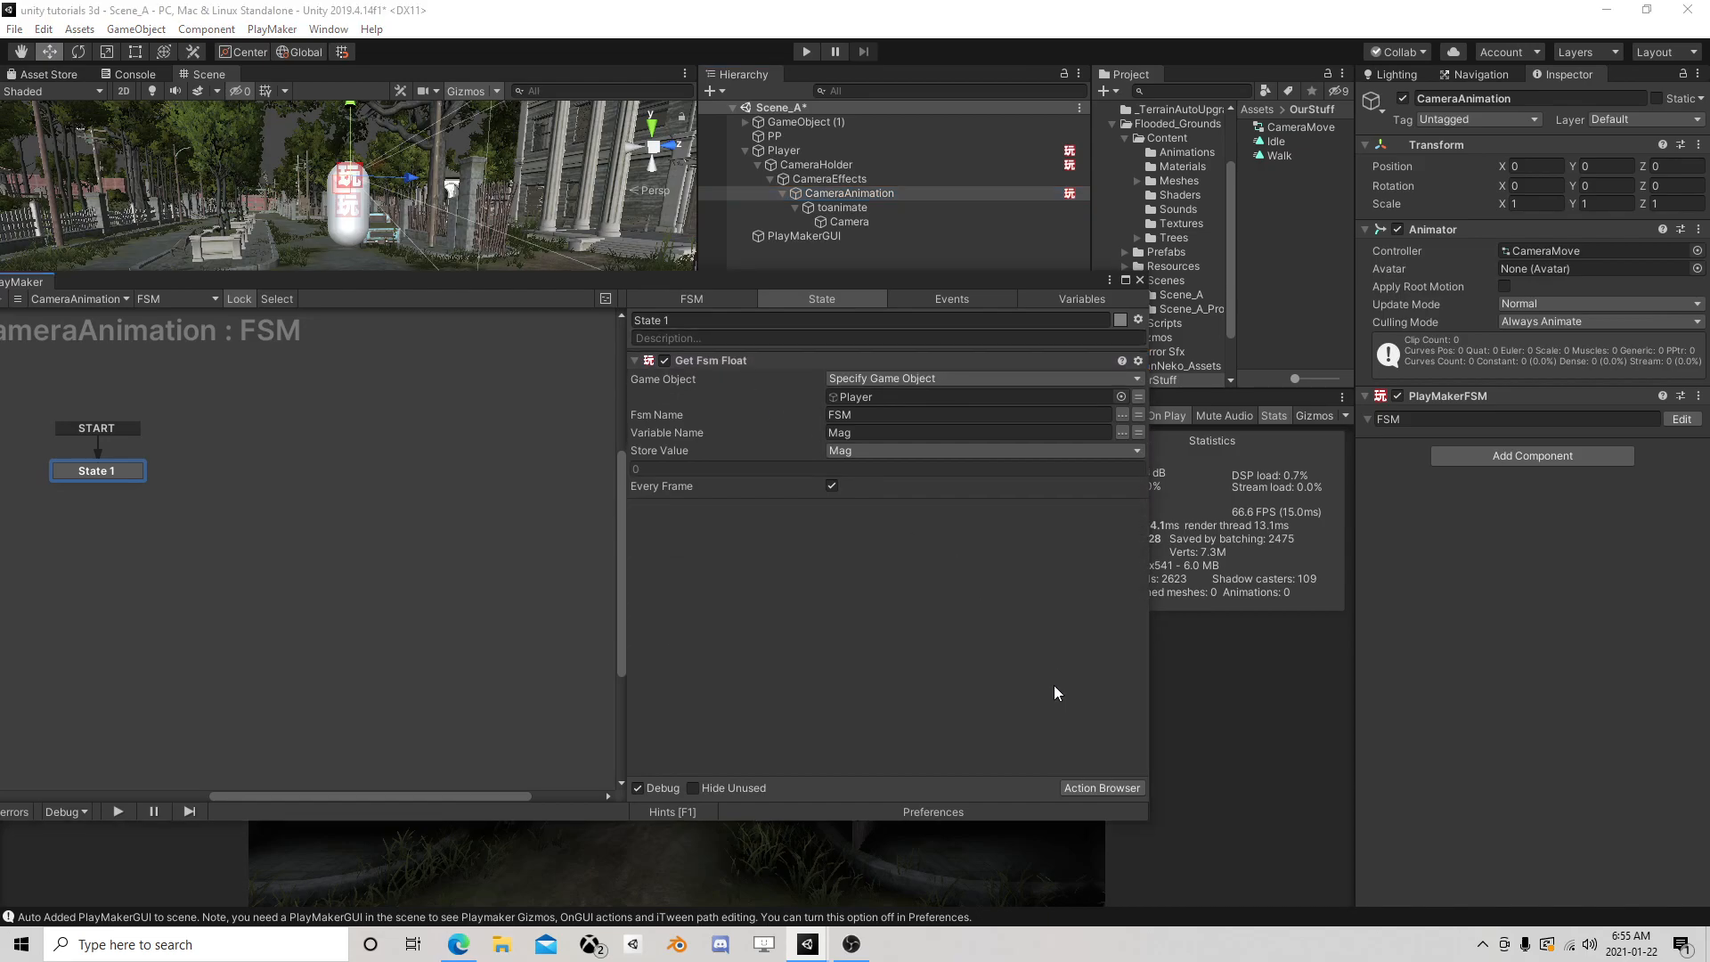
Add a Conditional Expression action to State 1 and place Get Fsm Float above it
{"action": "left_click", "coordinate": [1119, 792]}
{"action": "type", "text": "math"}
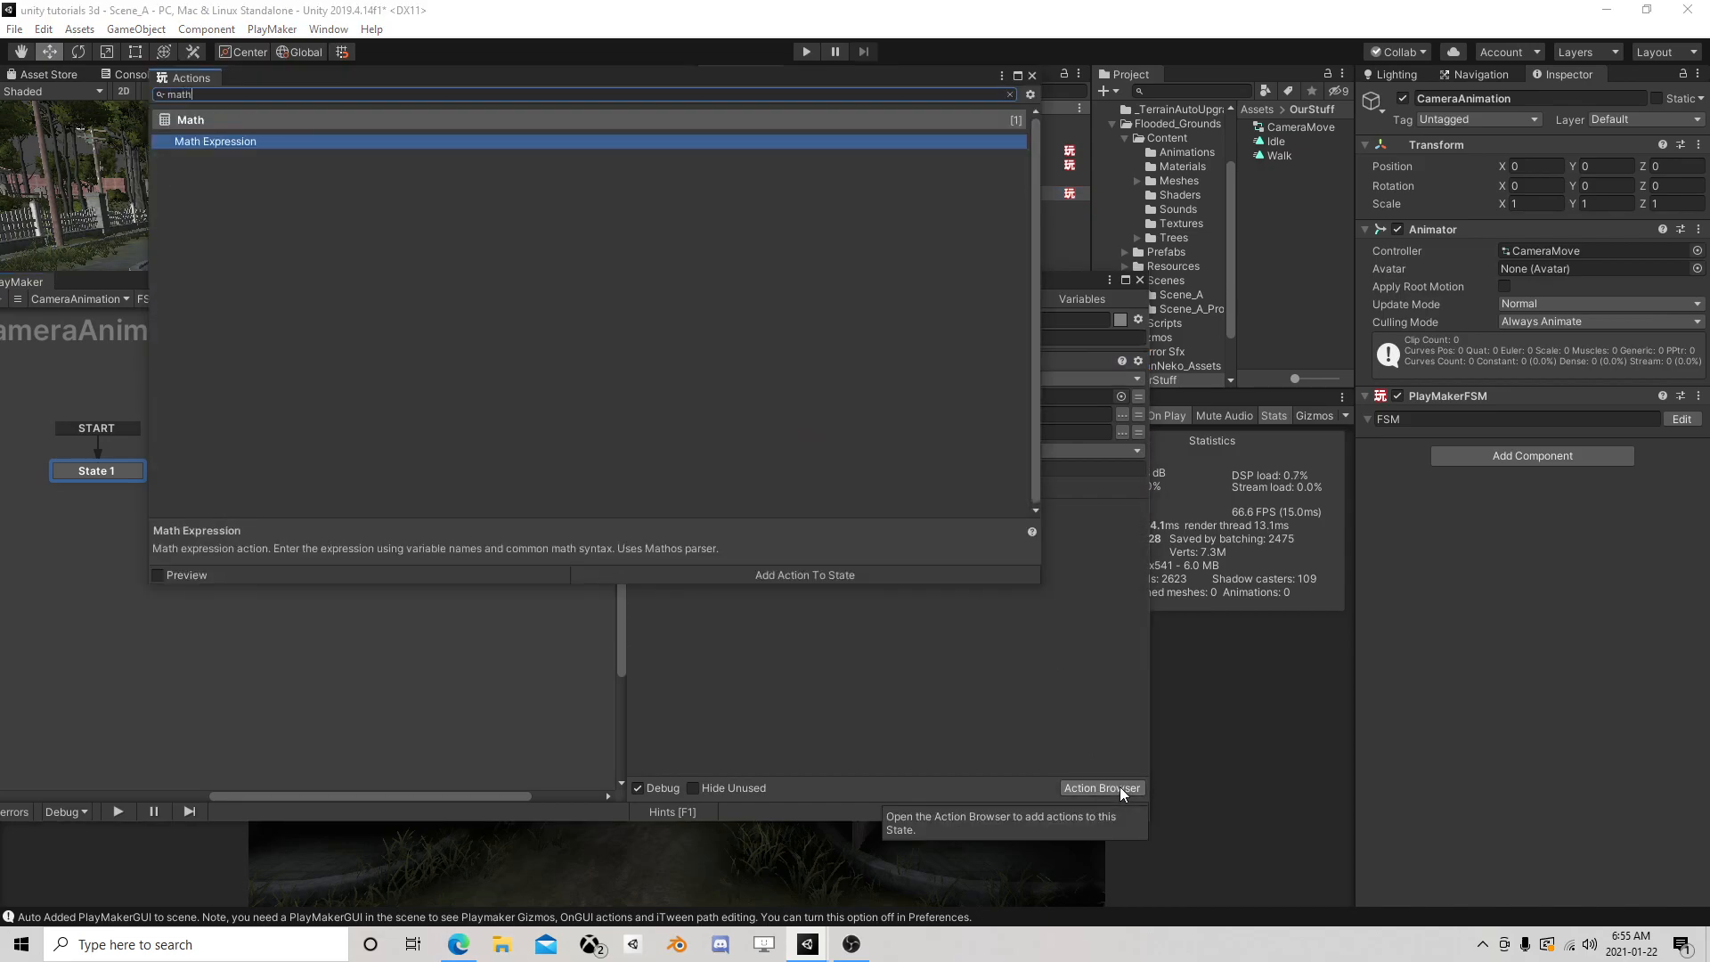
{"action": "type", "text": " e"}
{"action": "left_click_drag", "start_coordinate": [213, 96], "coordinate": [130, 88]}
{"action": "type", "text": "con"}
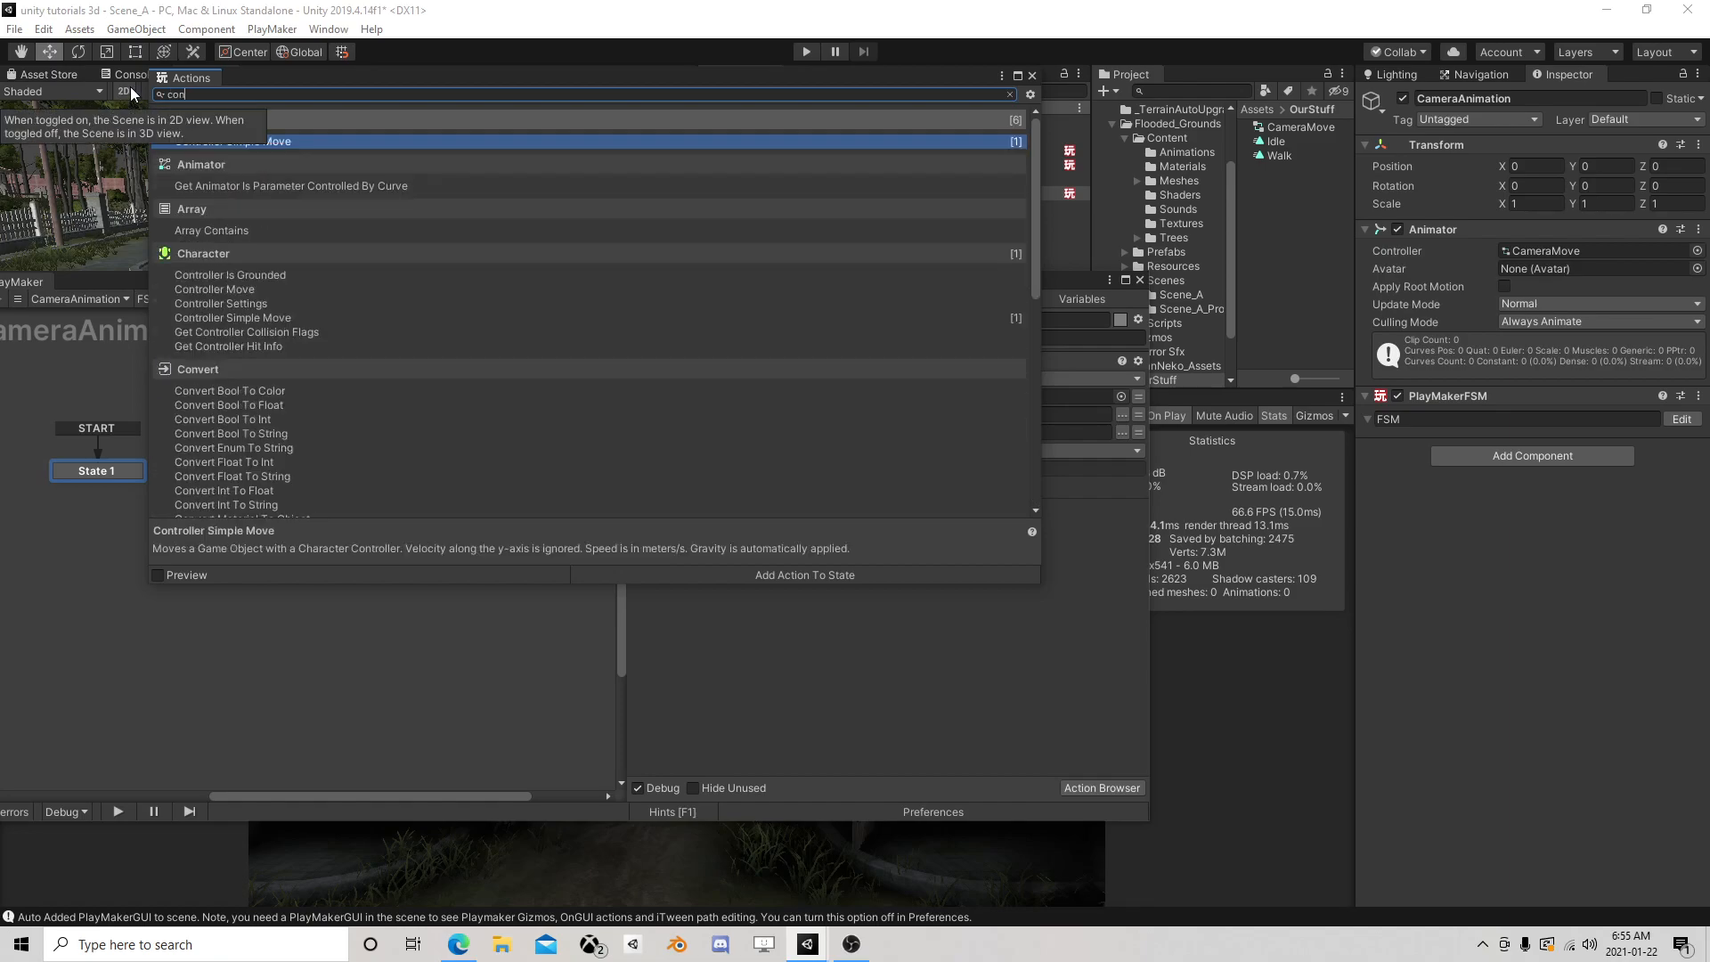
{"action": "type", "text": "di"}
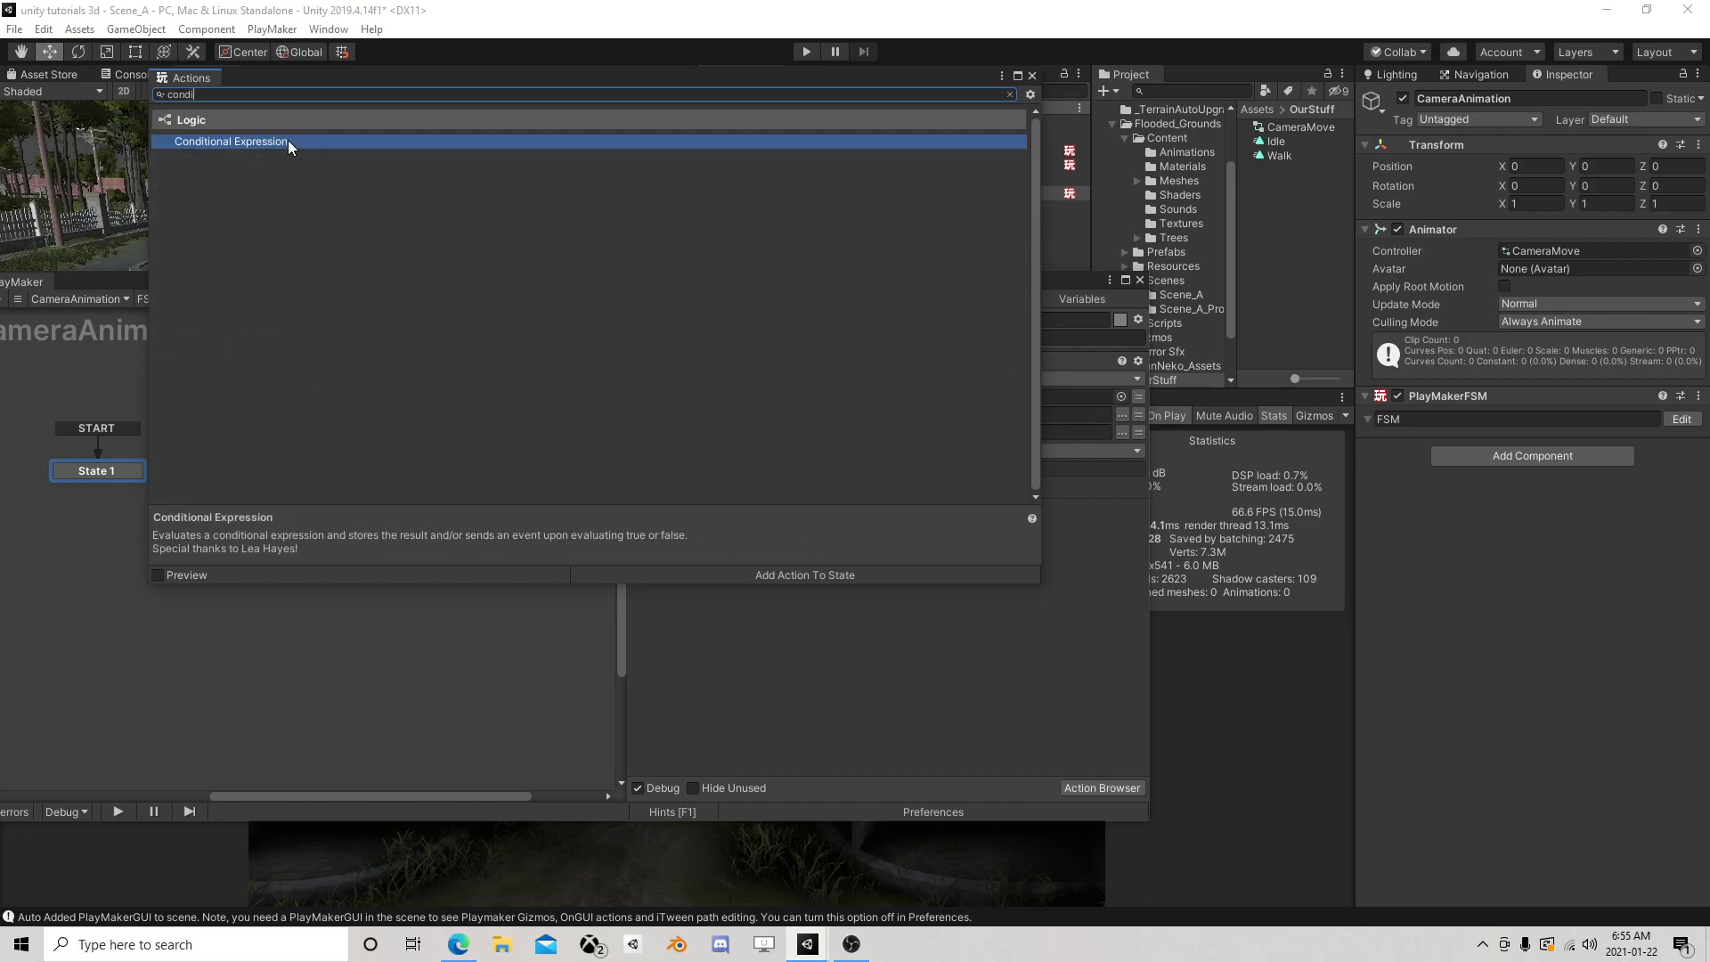
{"action": "double_click", "coordinate": [287, 141]}
{"action": "left_click", "coordinate": [1033, 76]}
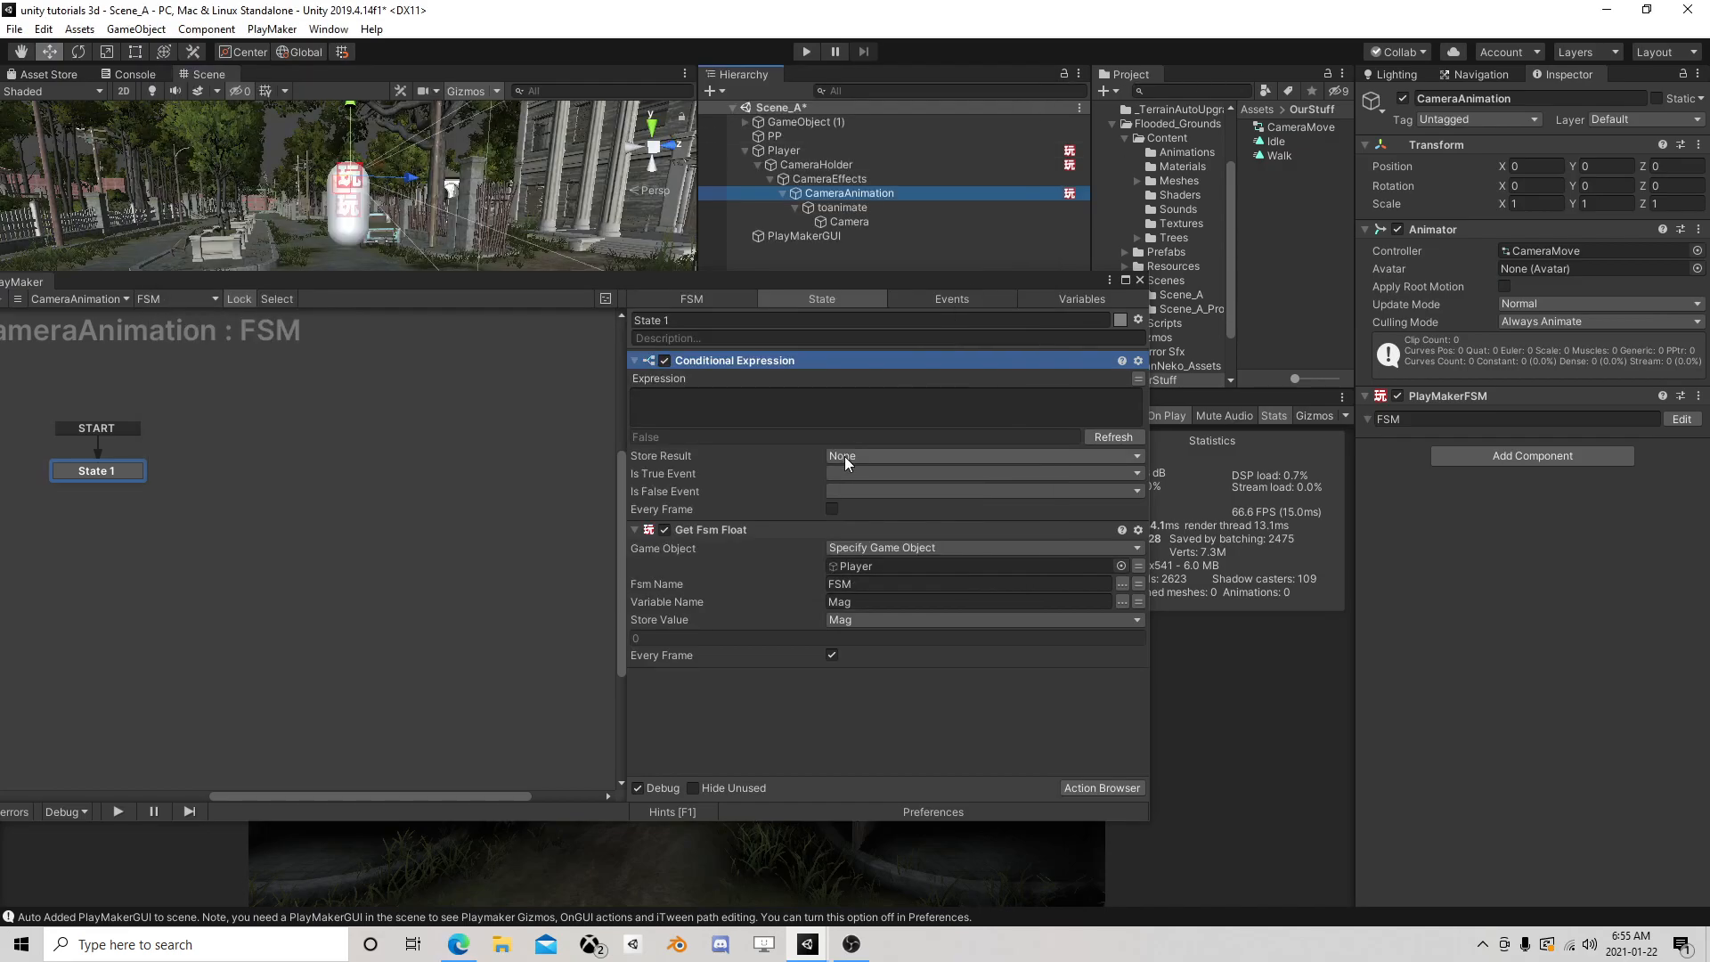
{"action": "left_click_drag", "start_coordinate": [691, 534], "coordinate": [748, 357]}
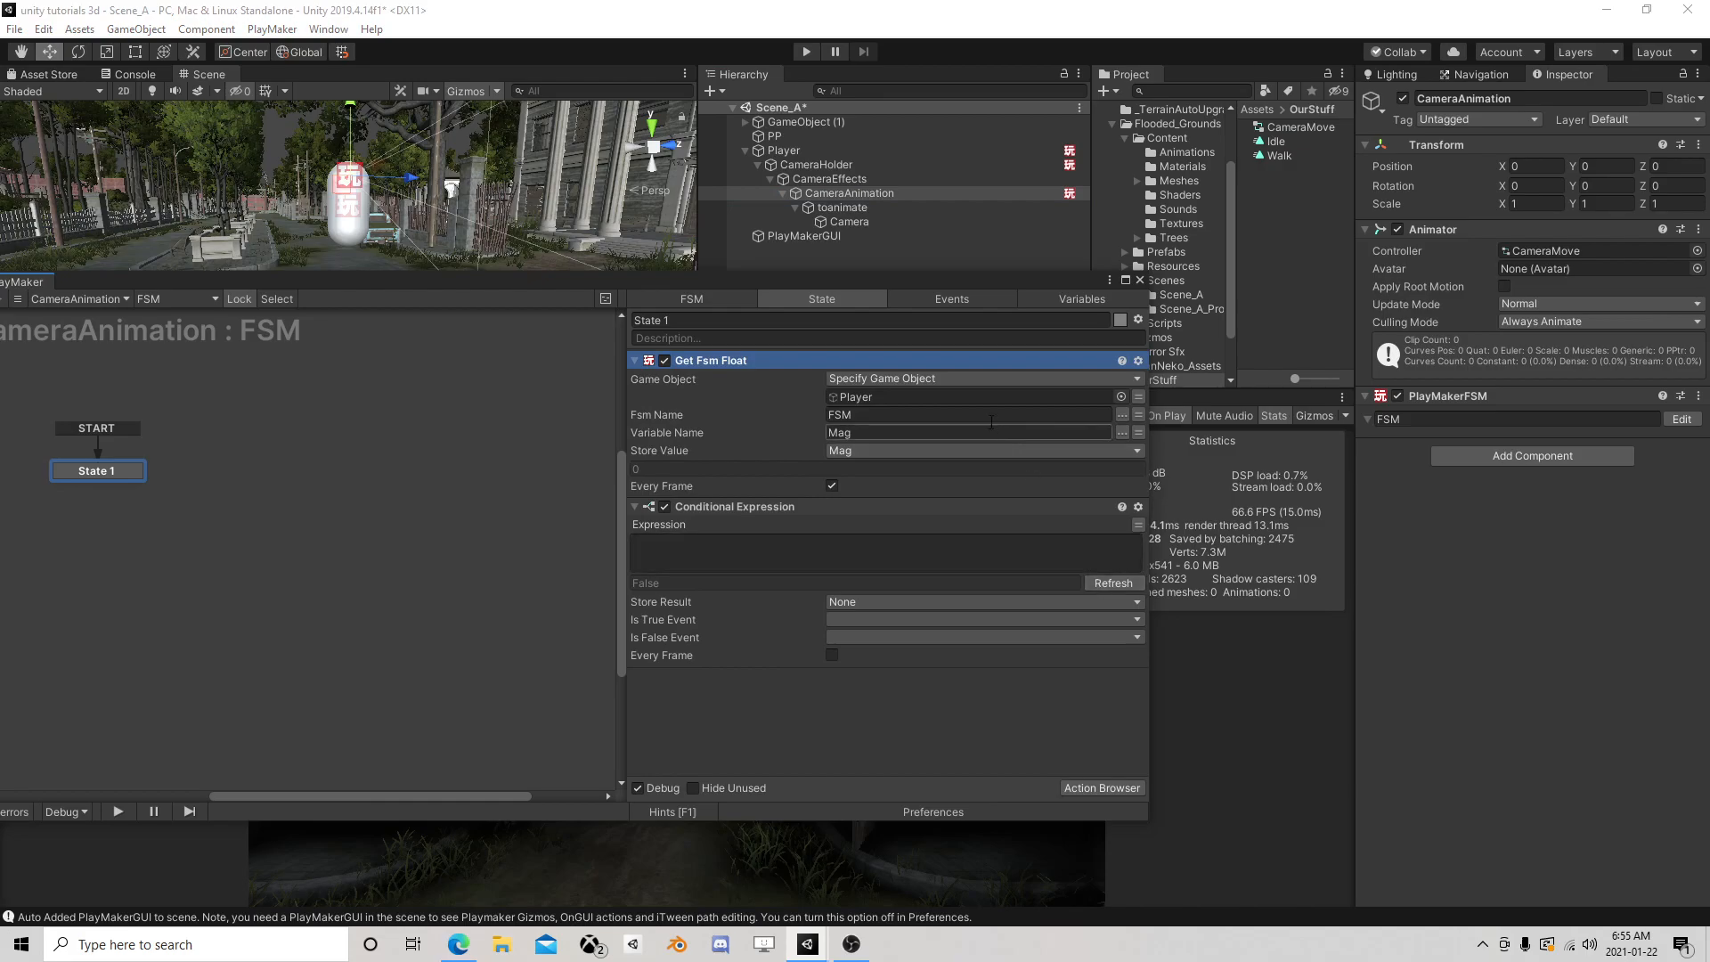
Give the Conditional Expression the expression Mag > .1, store its result in a new variable IsTrue, and turn on Every Frame
{"action": "left_click", "coordinate": [858, 606]}
{"action": "left_click", "coordinate": [919, 643]}
{"action": "type", "text": "lsTr"}
{"action": "key", "text": "Return"}
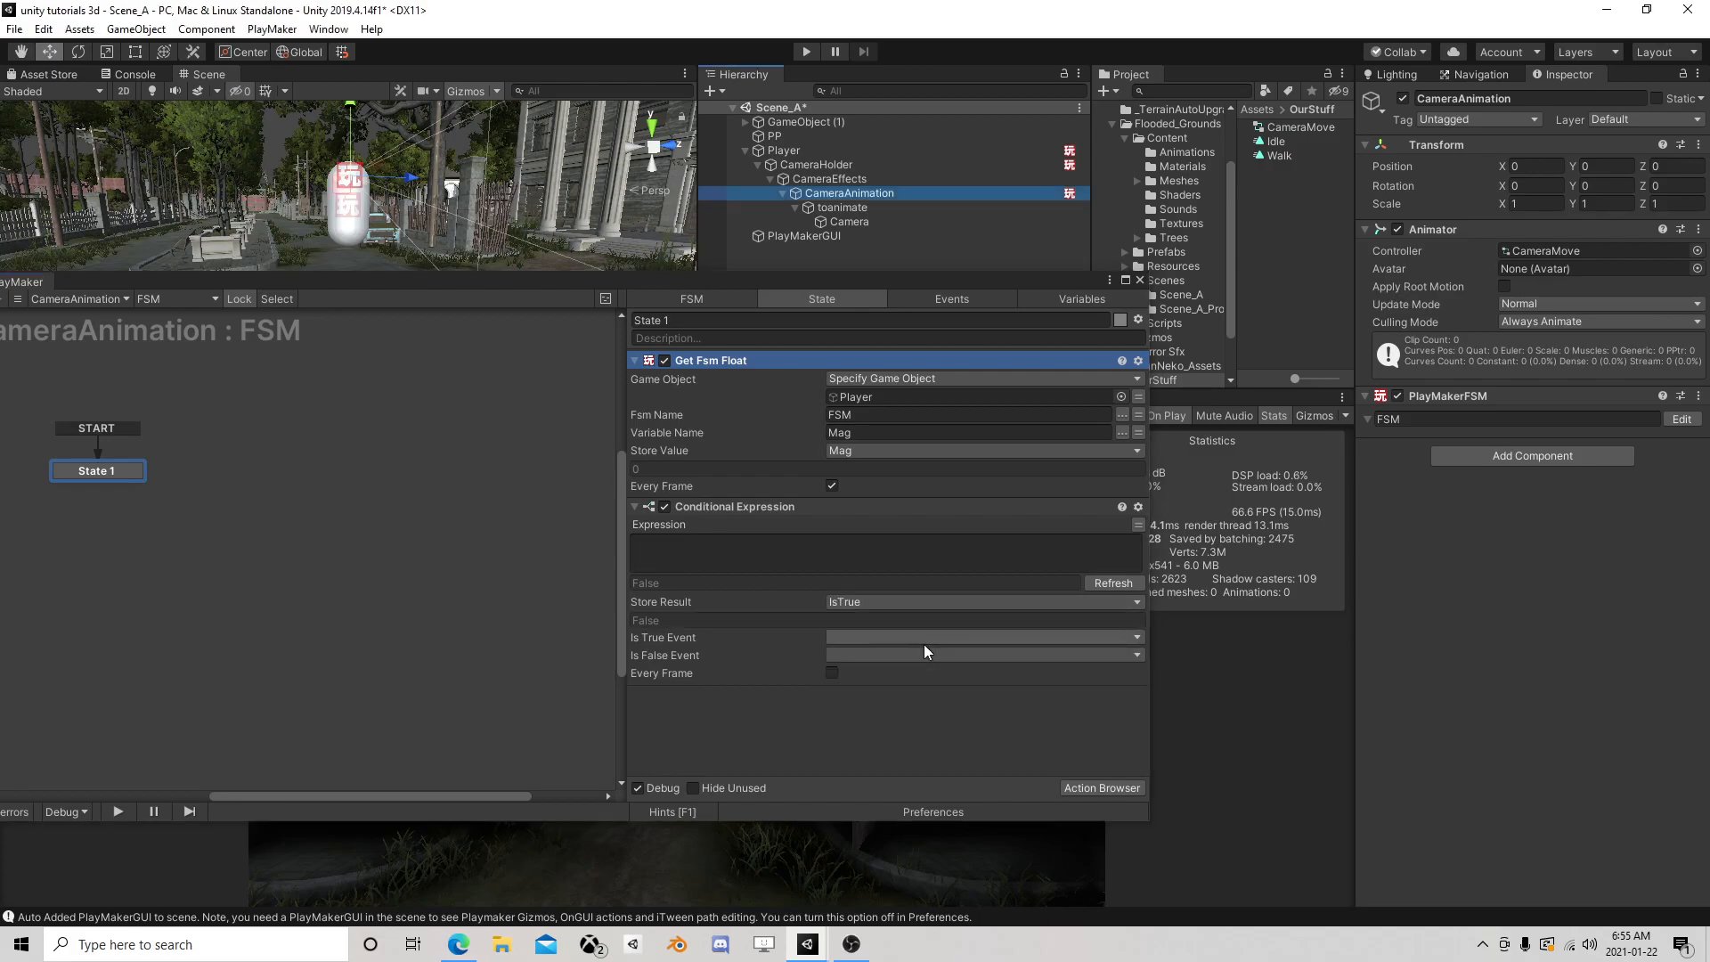
{"action": "left_click", "coordinate": [717, 546]}
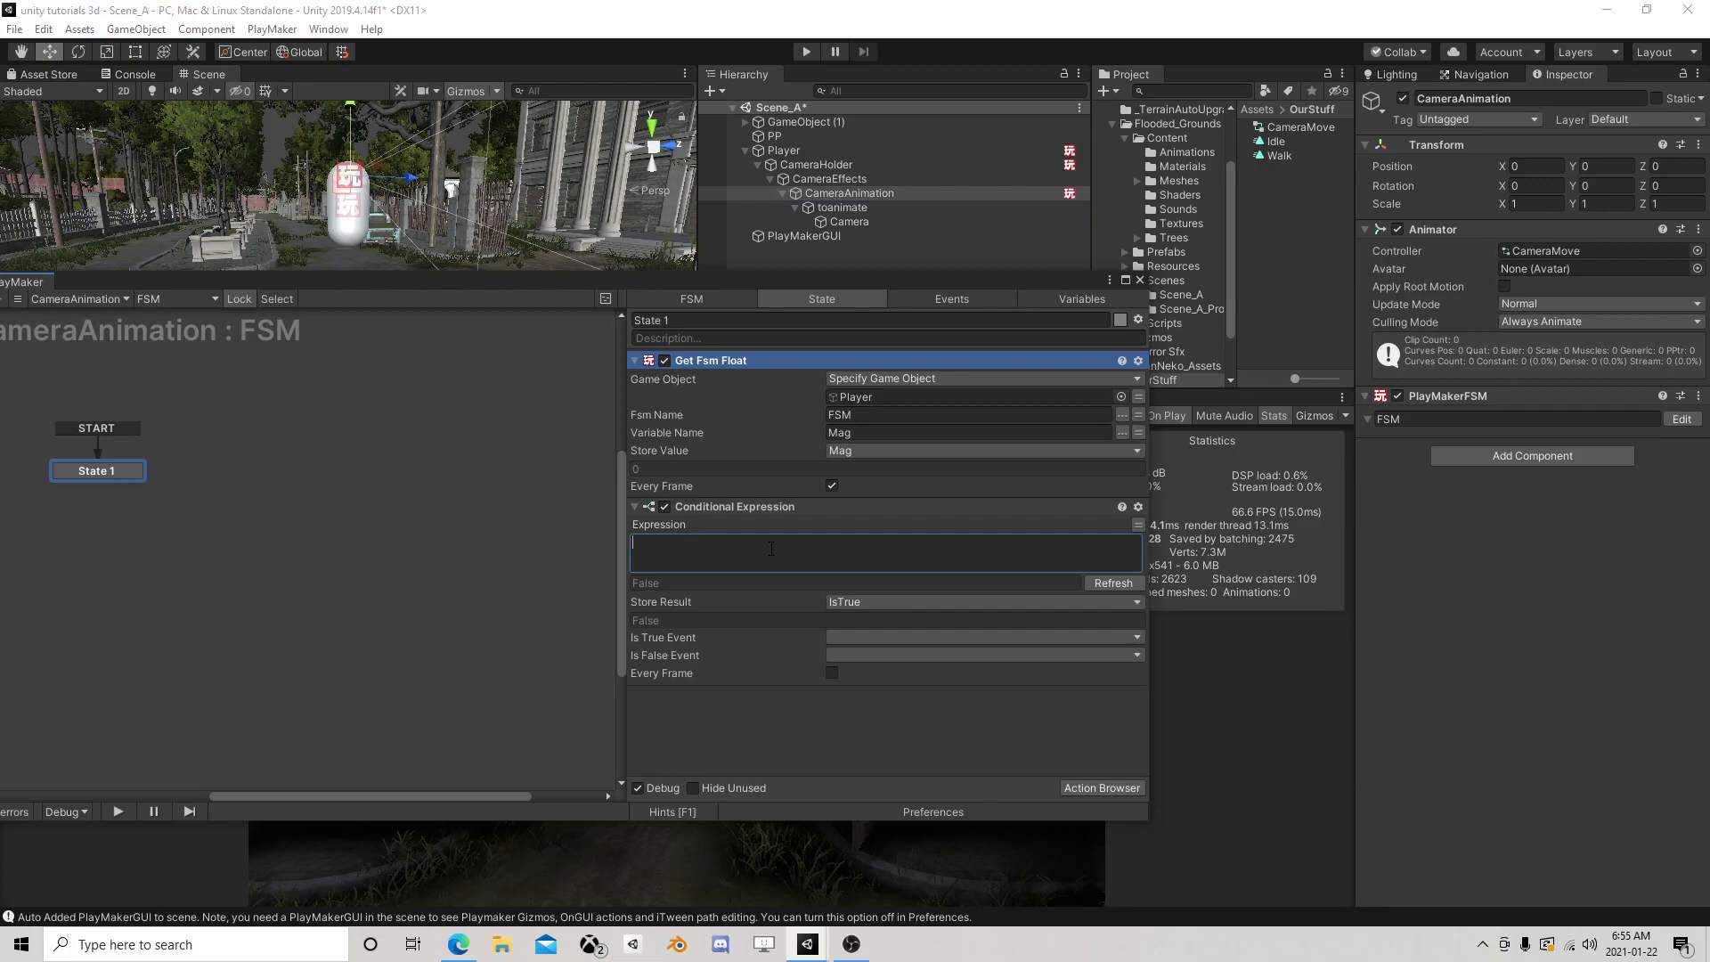
{"action": "type", "text": "Mag > .1"}
{"action": "left_click", "coordinate": [832, 674]}
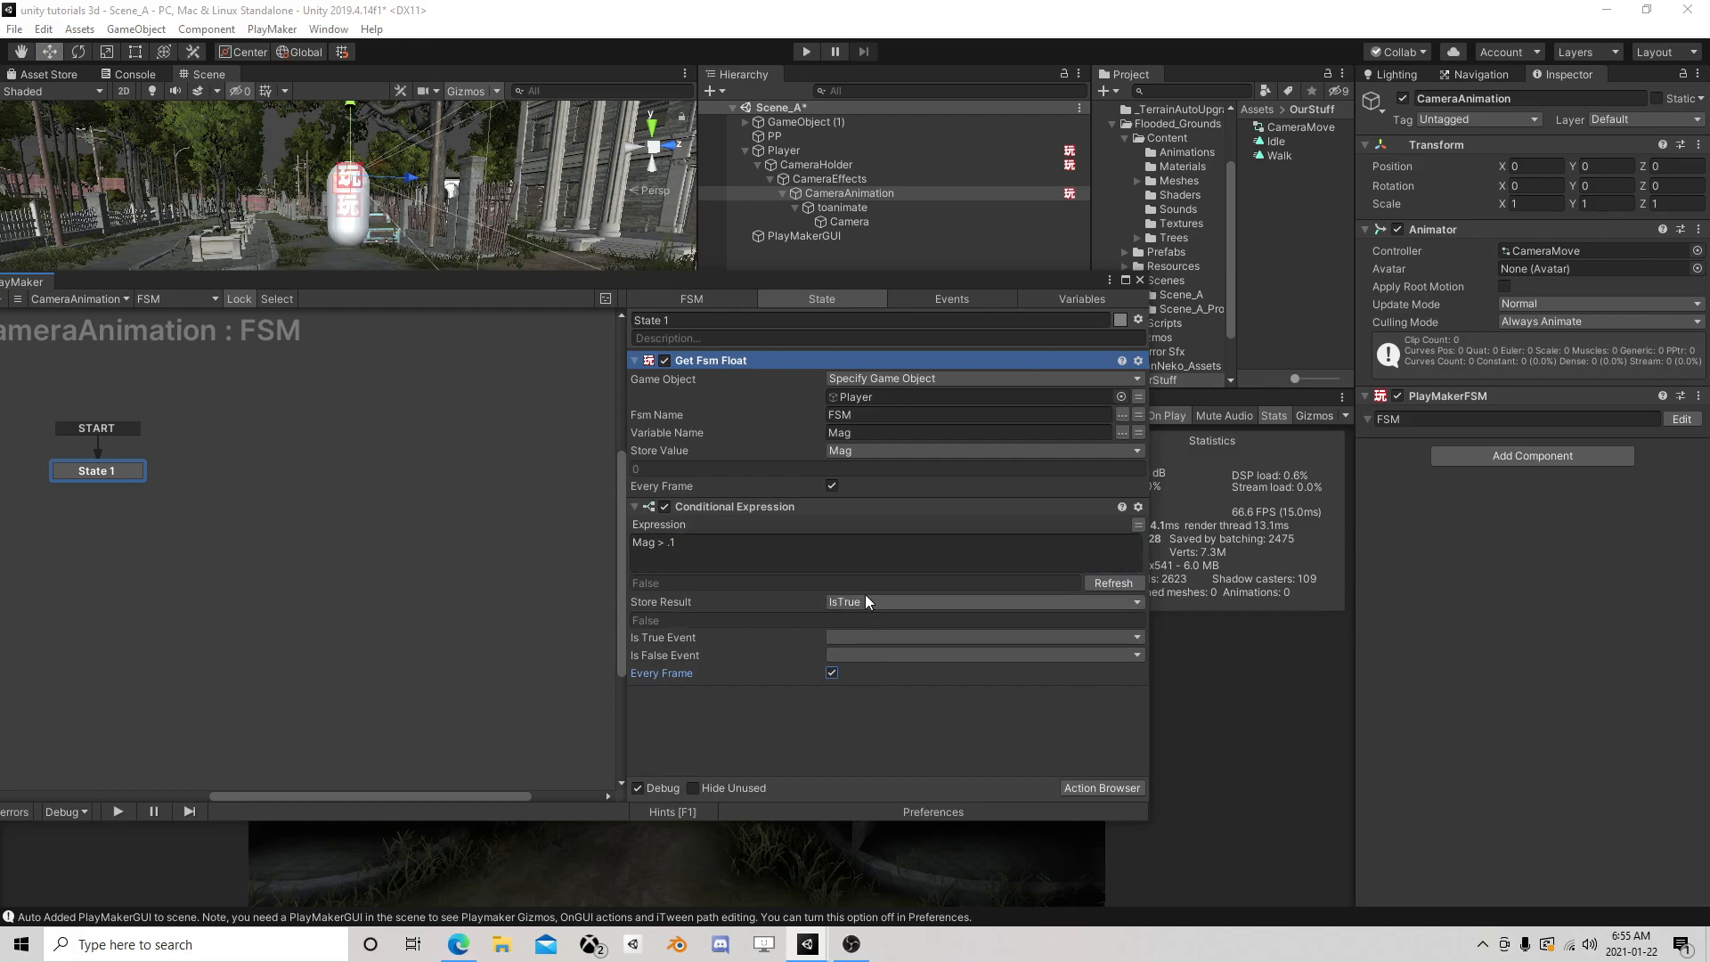
Add a Set Animator Bool action to State 1 and move it to the end of the action list
{"action": "left_click", "coordinate": [1087, 786]}
{"action": "type", "text": "set anim"}
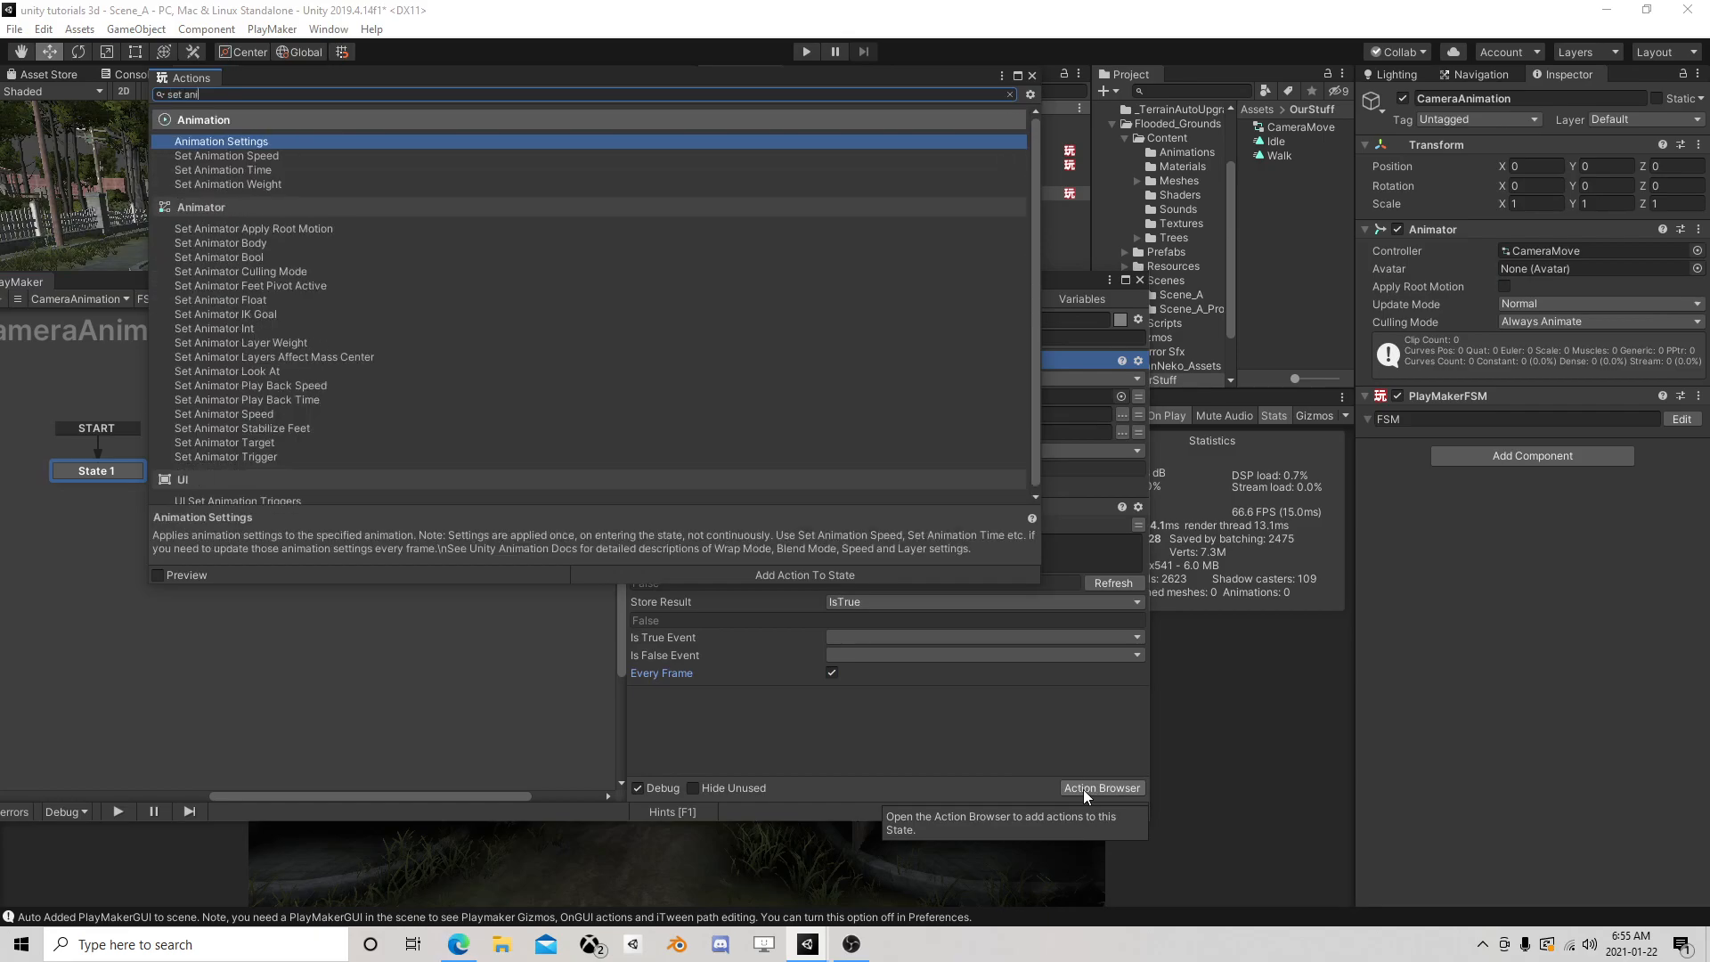
{"action": "double_click", "coordinate": [268, 257]}
{"action": "left_click", "coordinate": [1033, 76]}
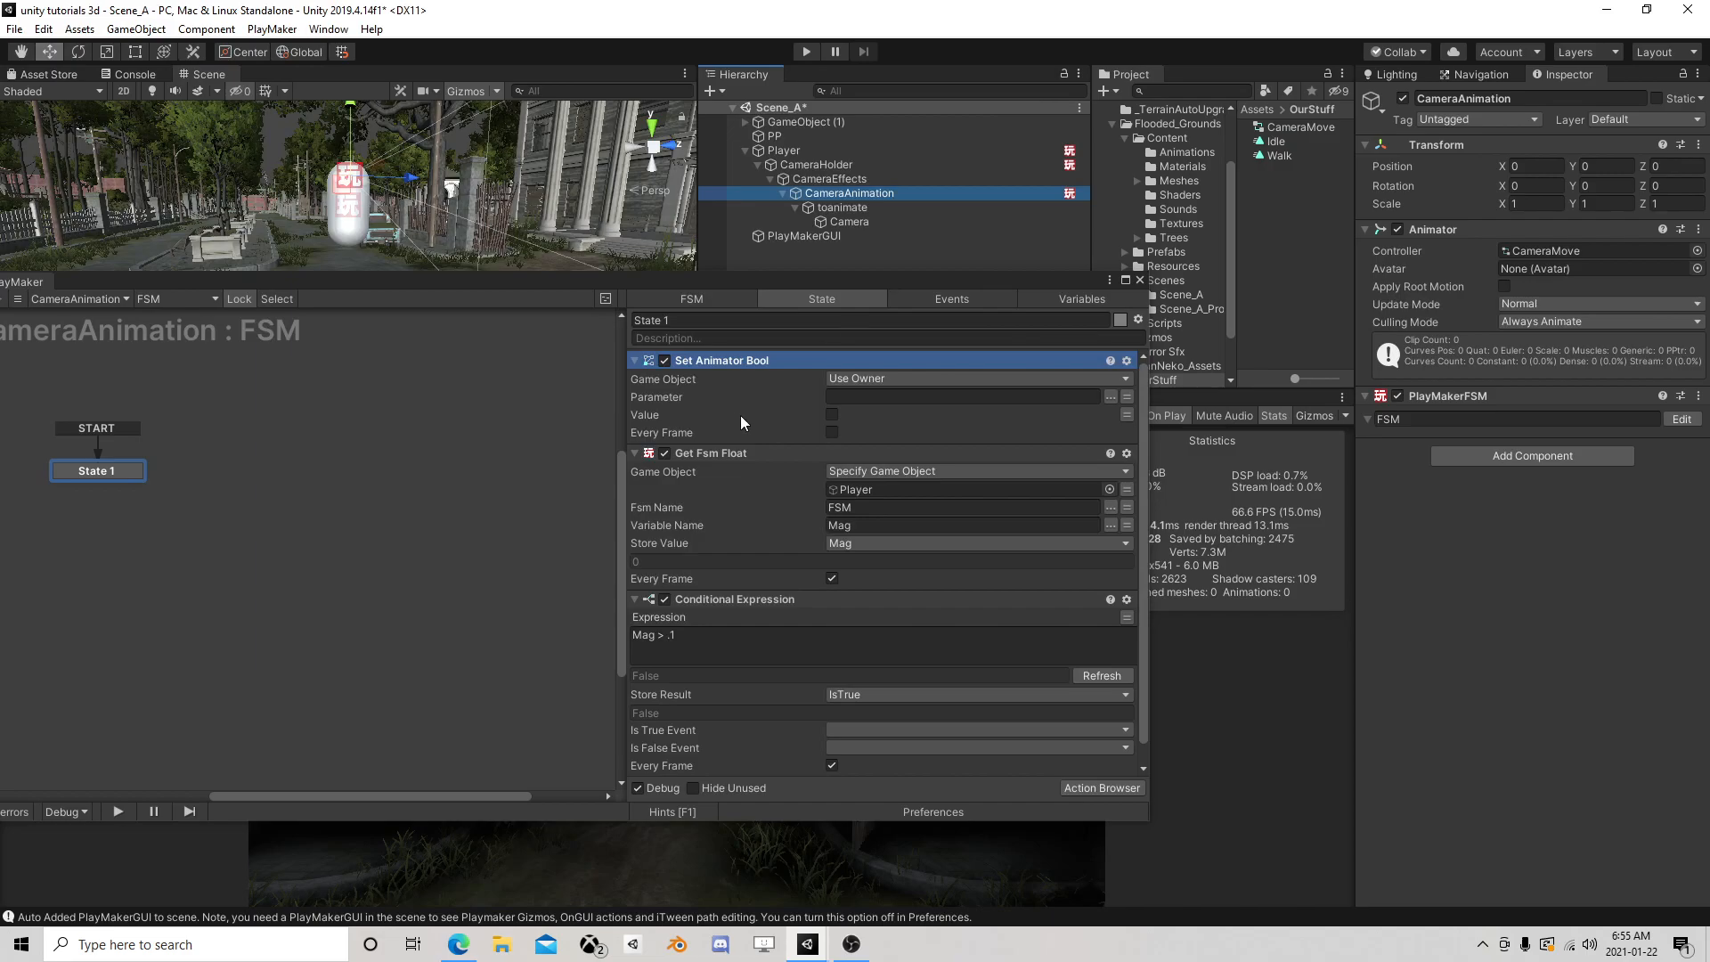
{"action": "right_click", "coordinate": [718, 366]}
{"action": "left_click", "coordinate": [777, 612]}
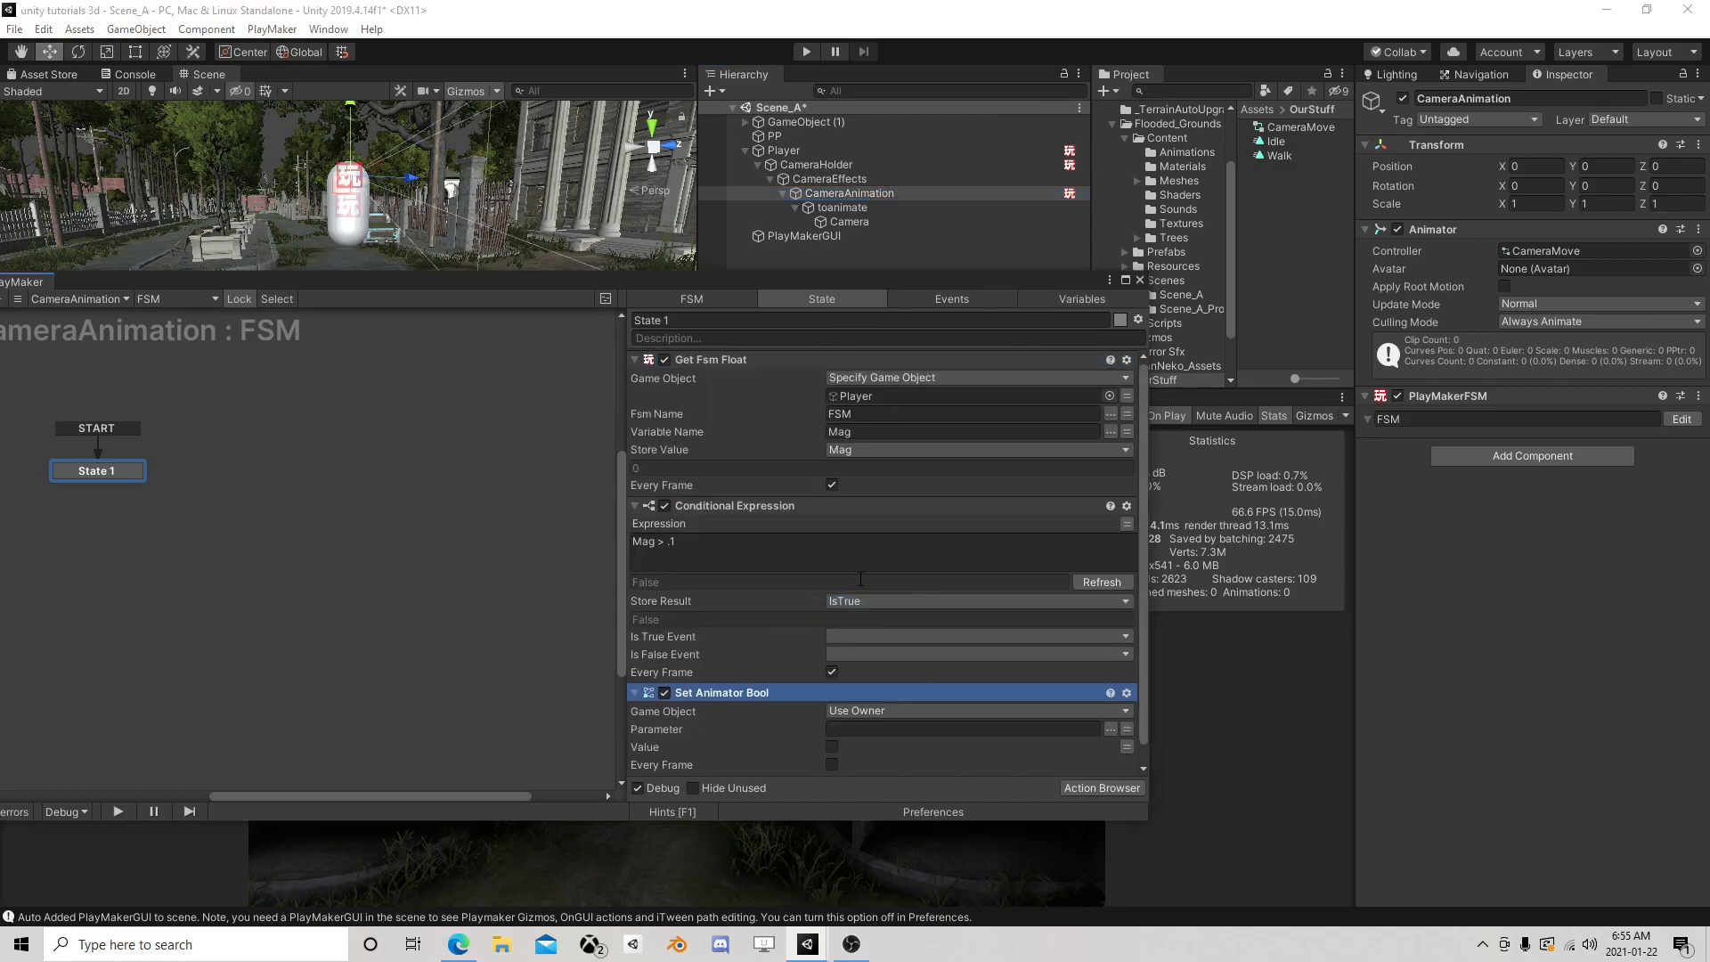
Set the Set Animator Bool parameter to IsWalking and its value to the IsTrue variable, turn on Every Frame, and close the FSM editor
{"action": "left_click", "coordinate": [1110, 728]}
{"action": "left_click", "coordinate": [1079, 729]}
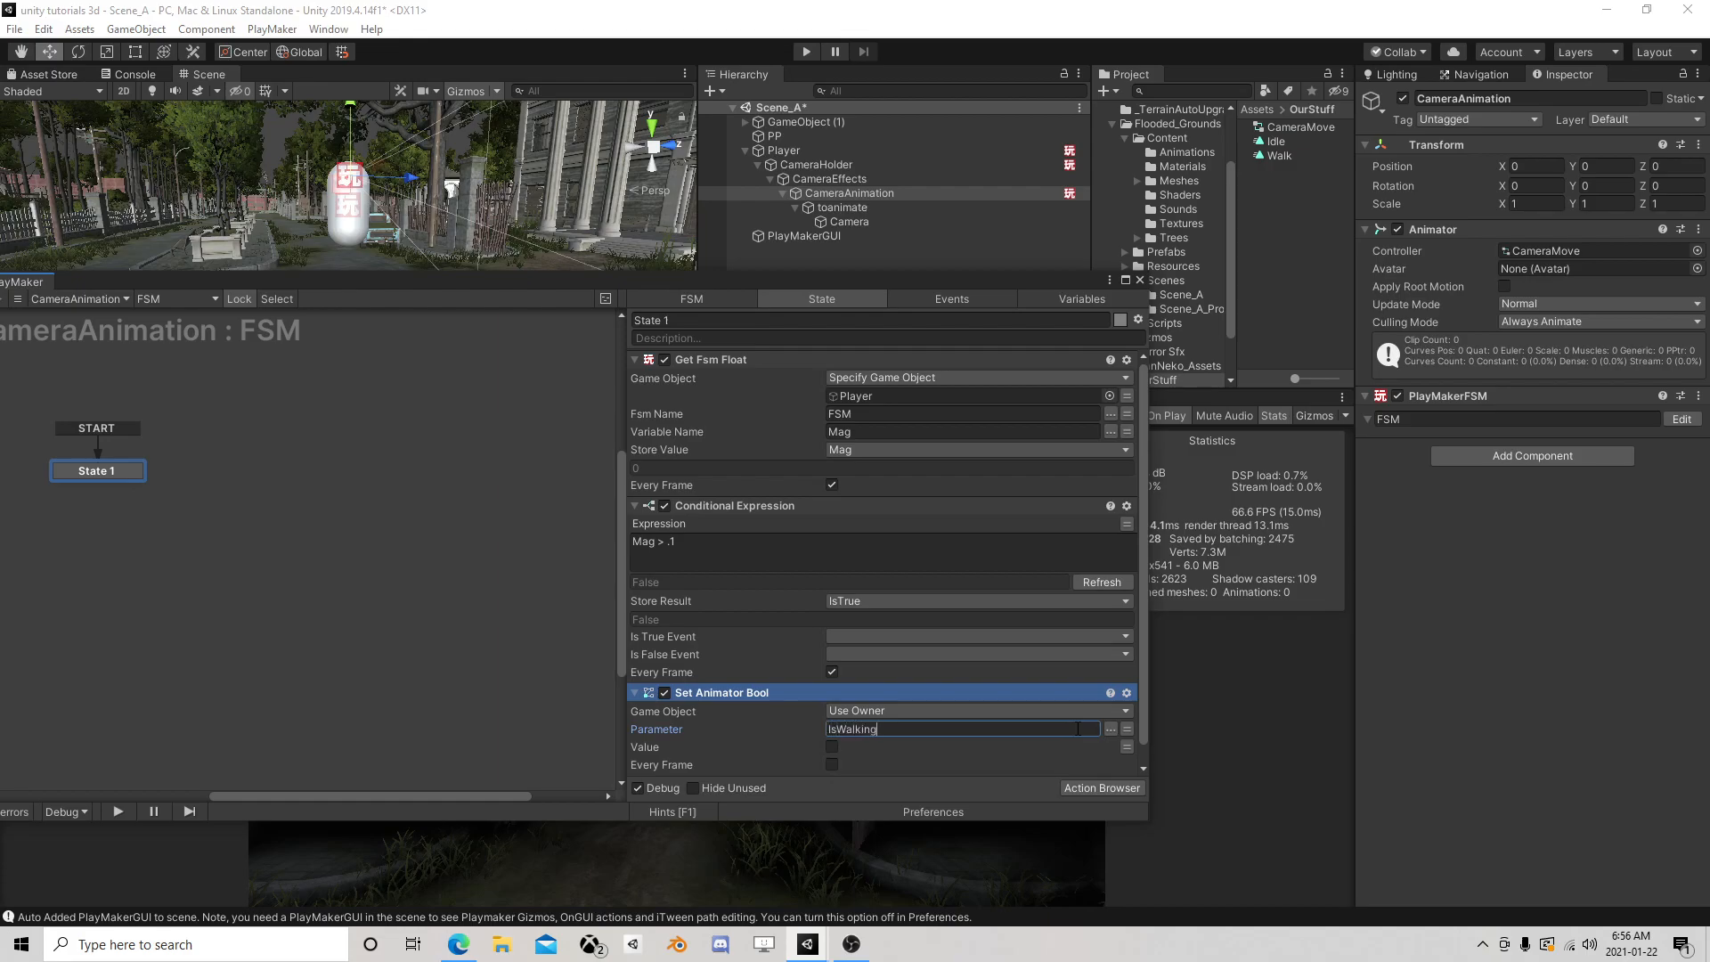
{"action": "left_click", "coordinate": [1128, 746]}
{"action": "left_click", "coordinate": [1039, 750]}
{"action": "left_click", "coordinate": [881, 787]}
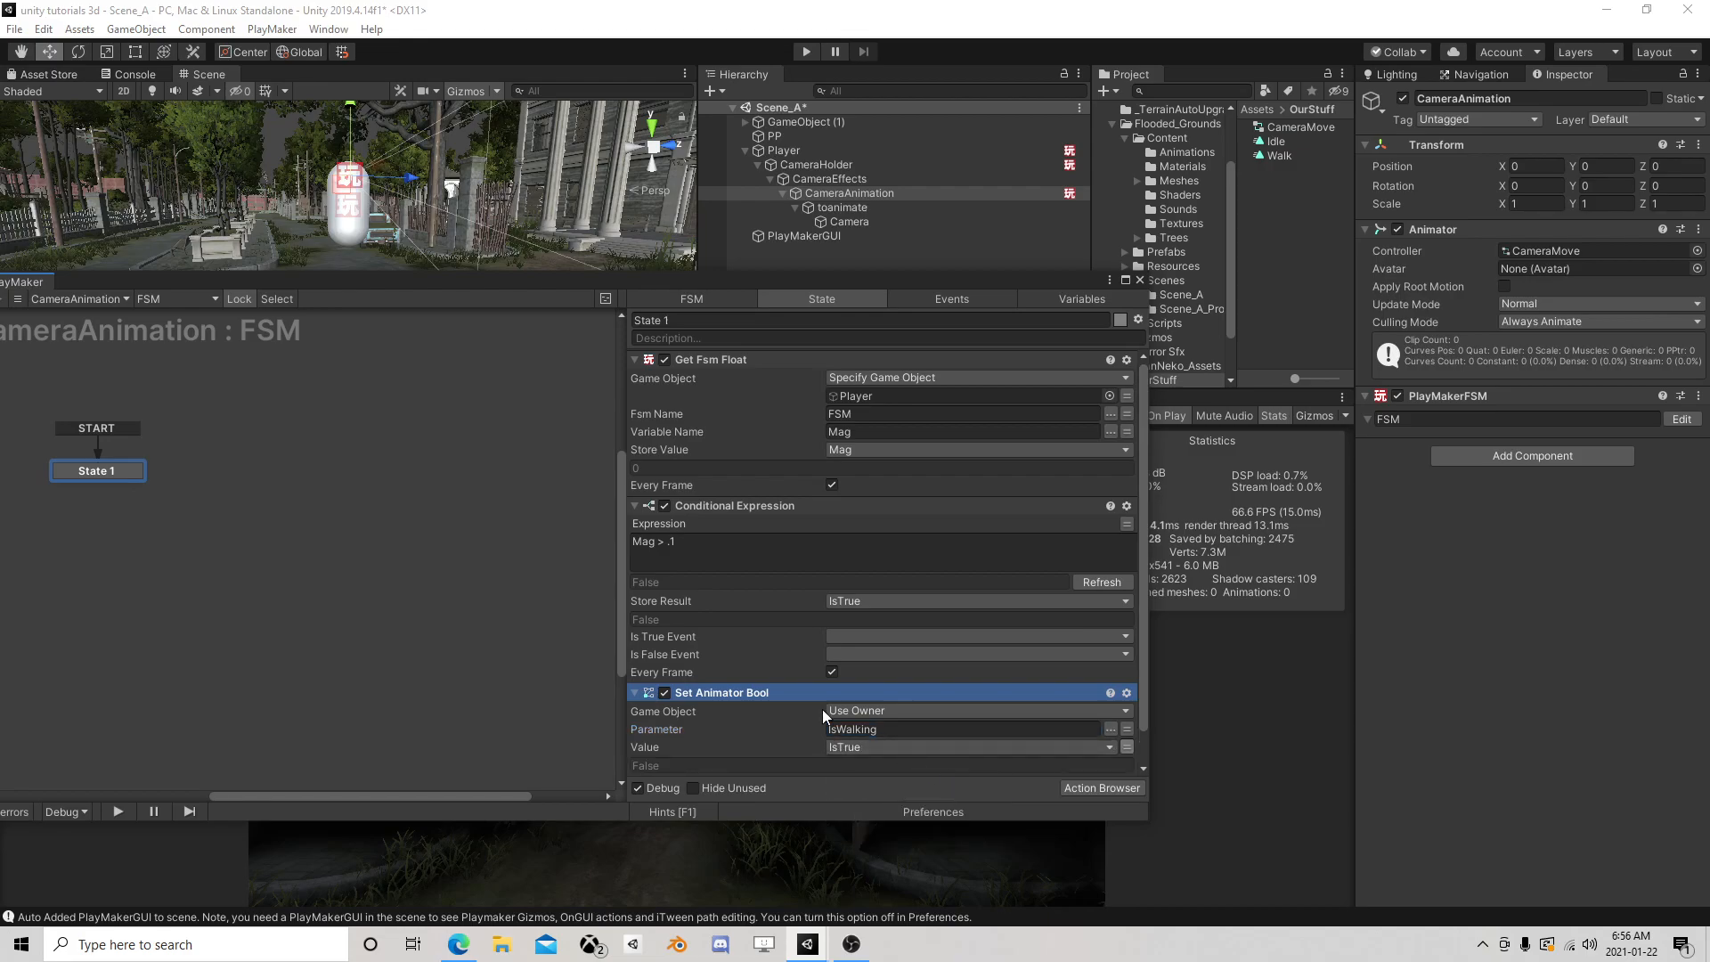
{"action": "scroll", "coordinate": [814, 716], "scroll_direction": "down", "scroll_amount": 2}
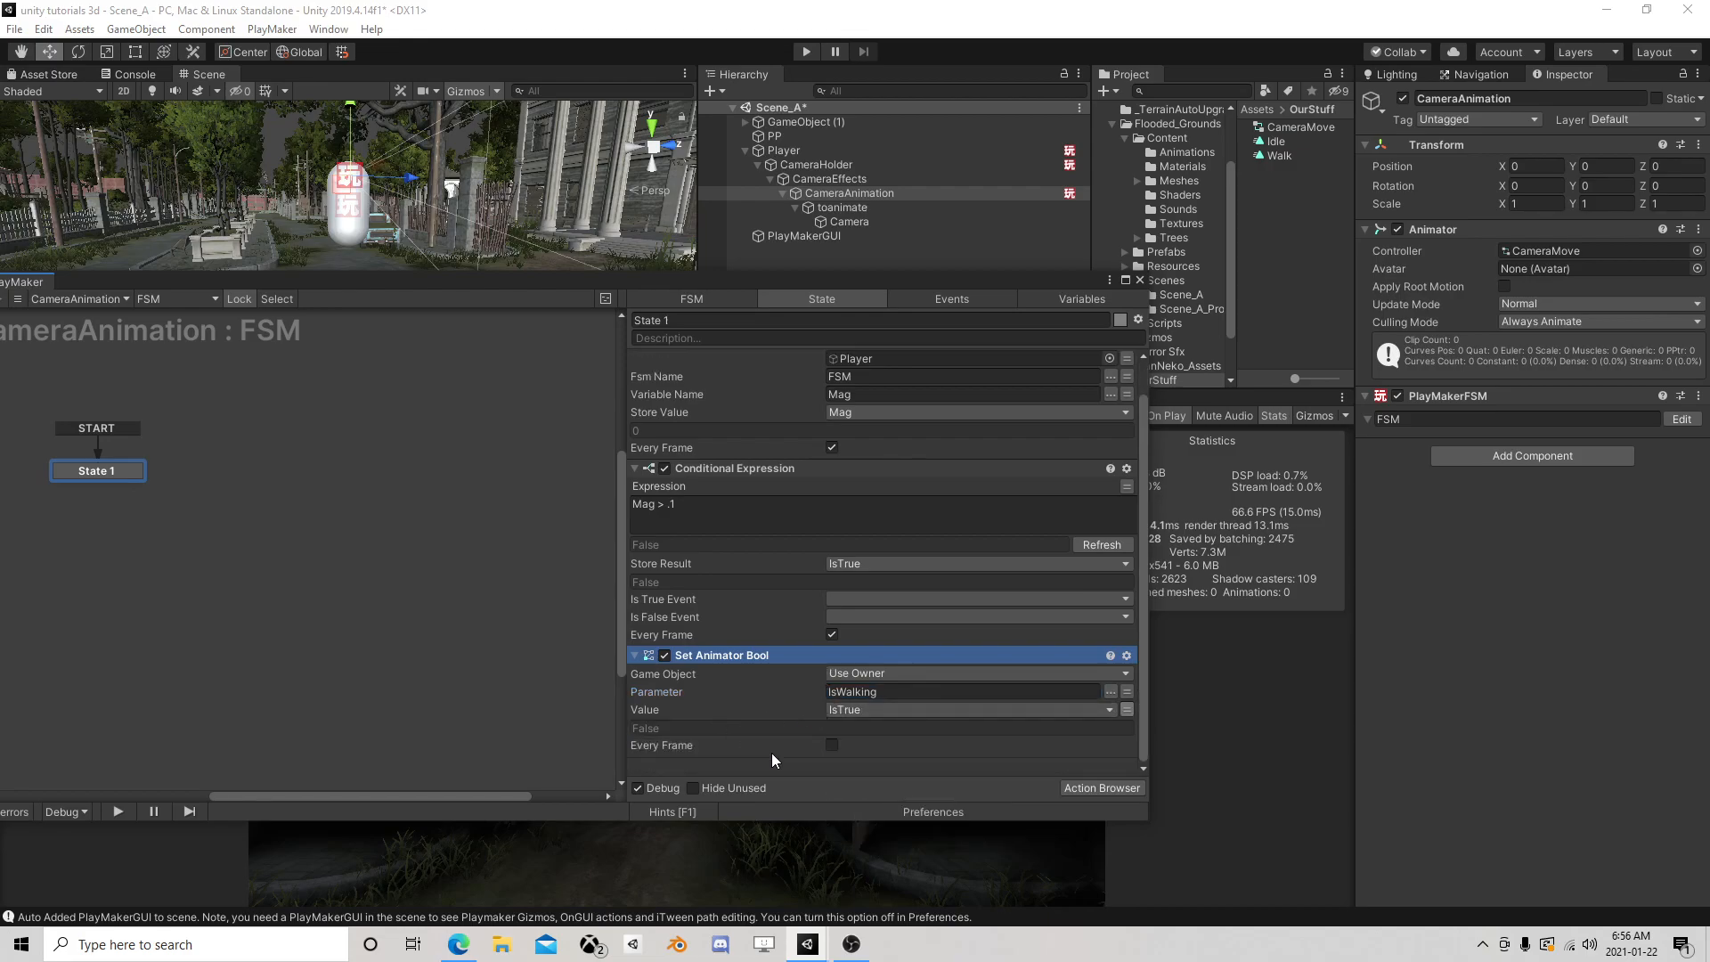
{"action": "left_click", "coordinate": [831, 746]}
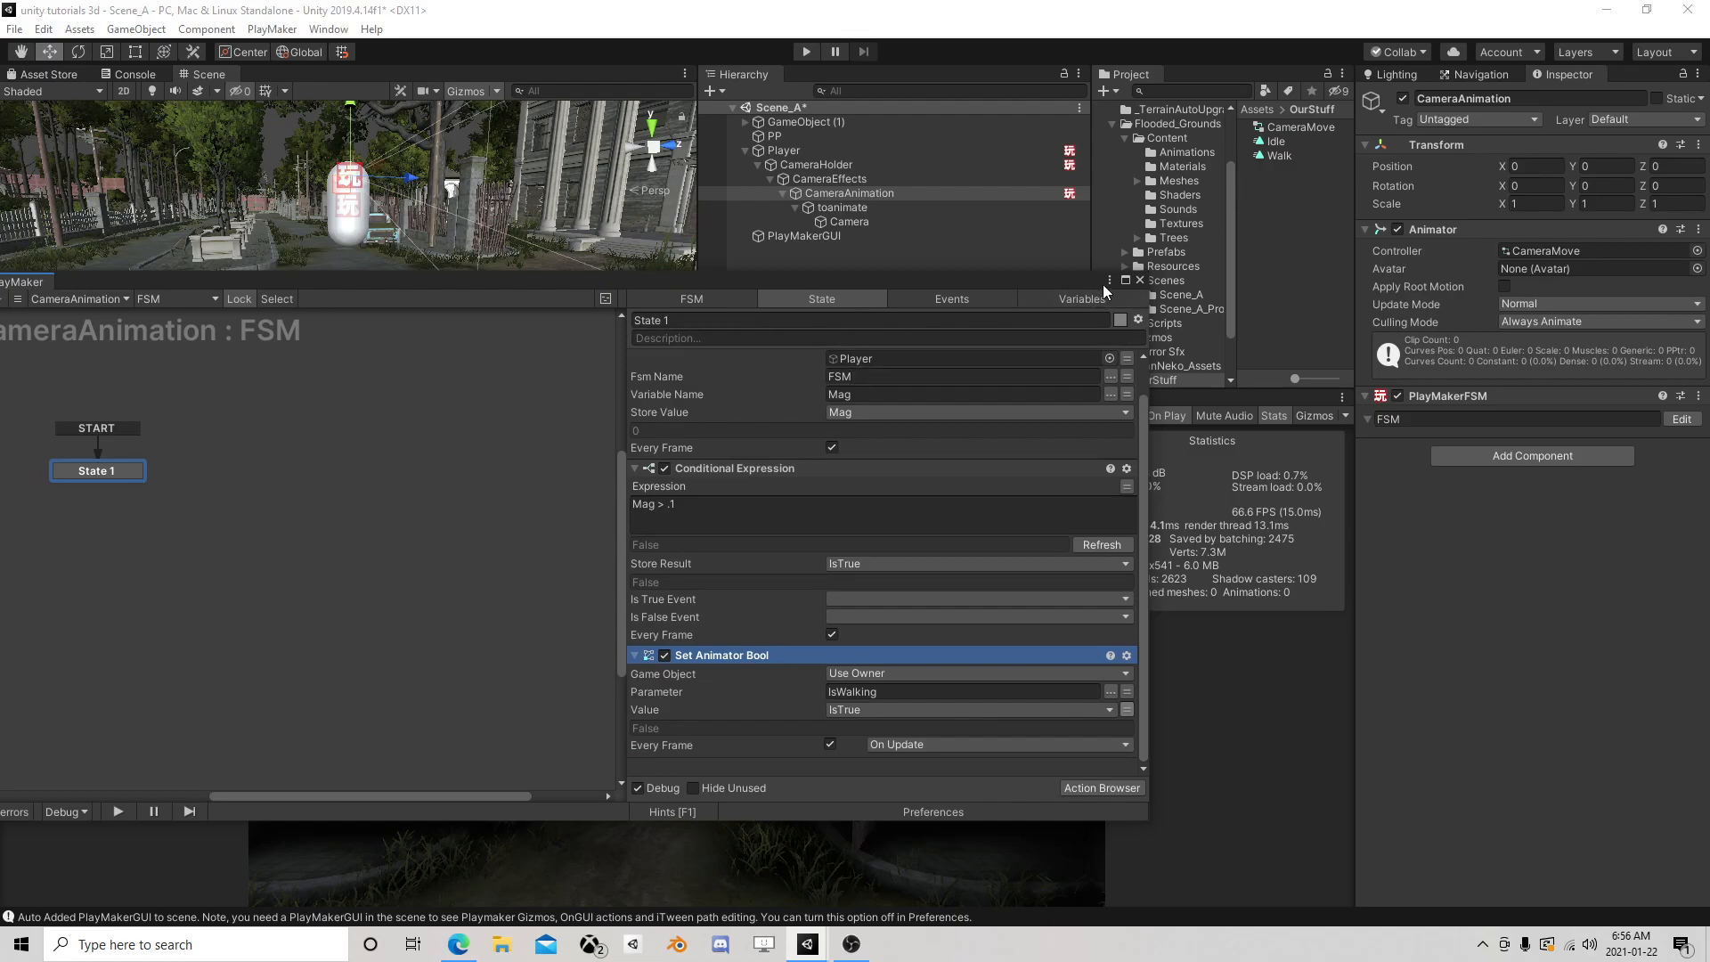
{"action": "left_click", "coordinate": [1139, 280]}
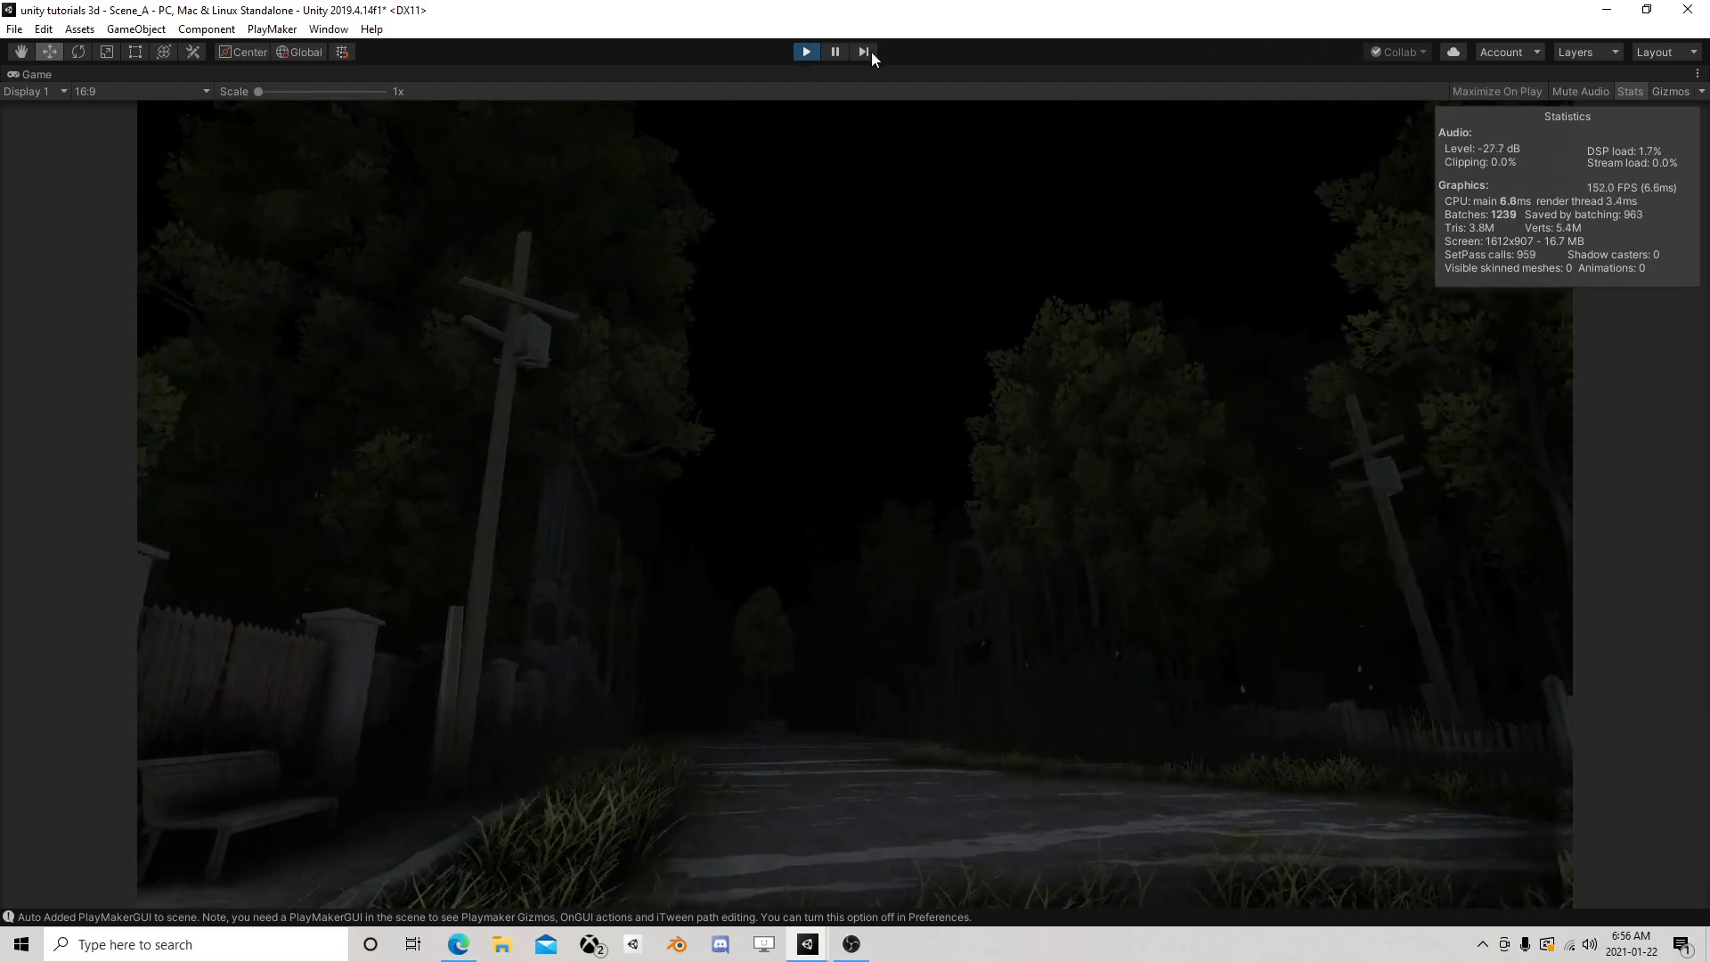
Pause and resume the running game to check the active state and IsWalking in the Animator
{"action": "left_click", "coordinate": [835, 52]}
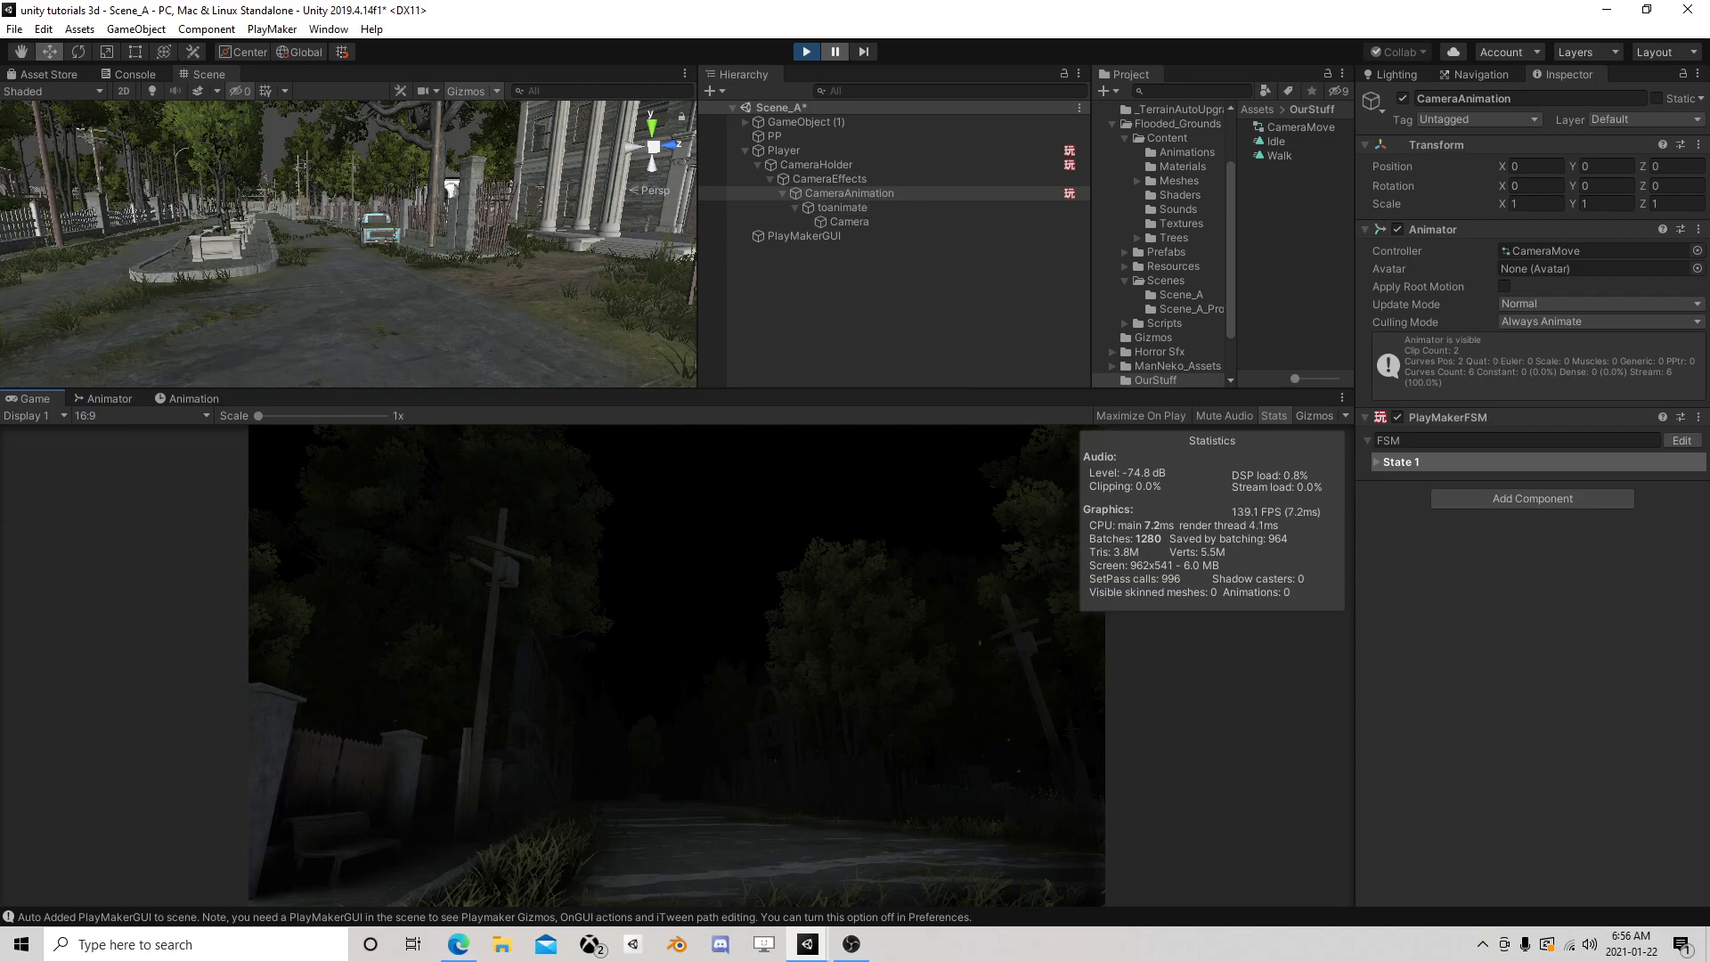
{"action": "left_click", "coordinate": [105, 398]}
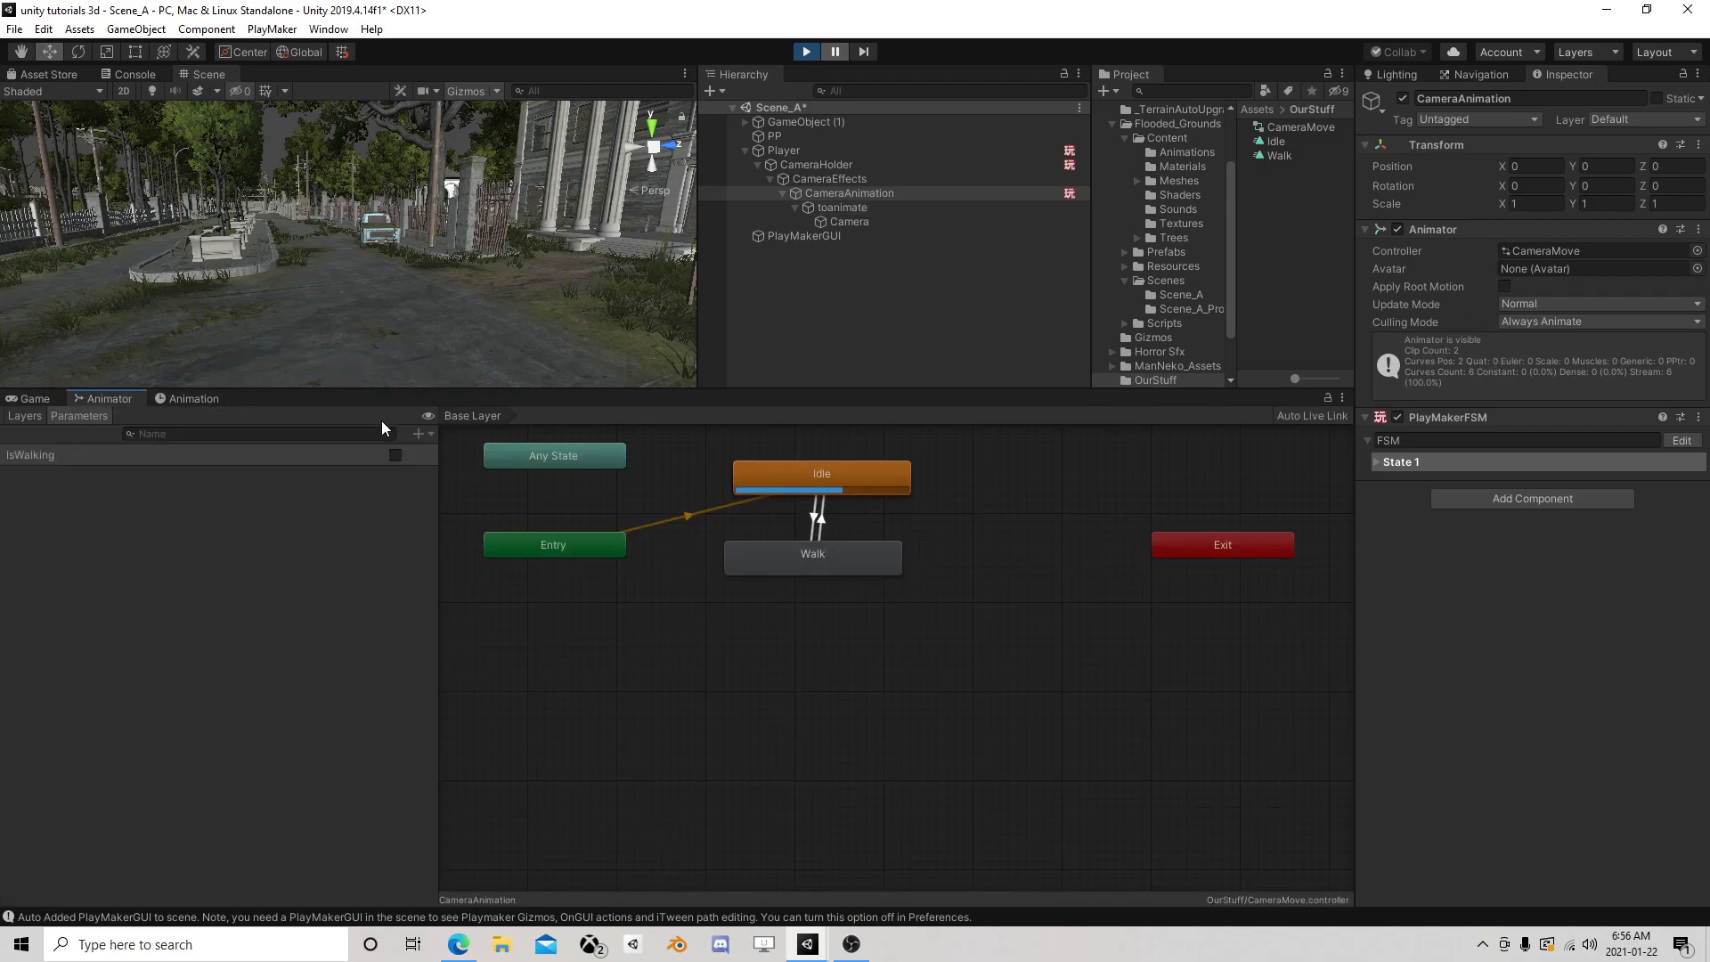
{"action": "left_click", "coordinate": [830, 55]}
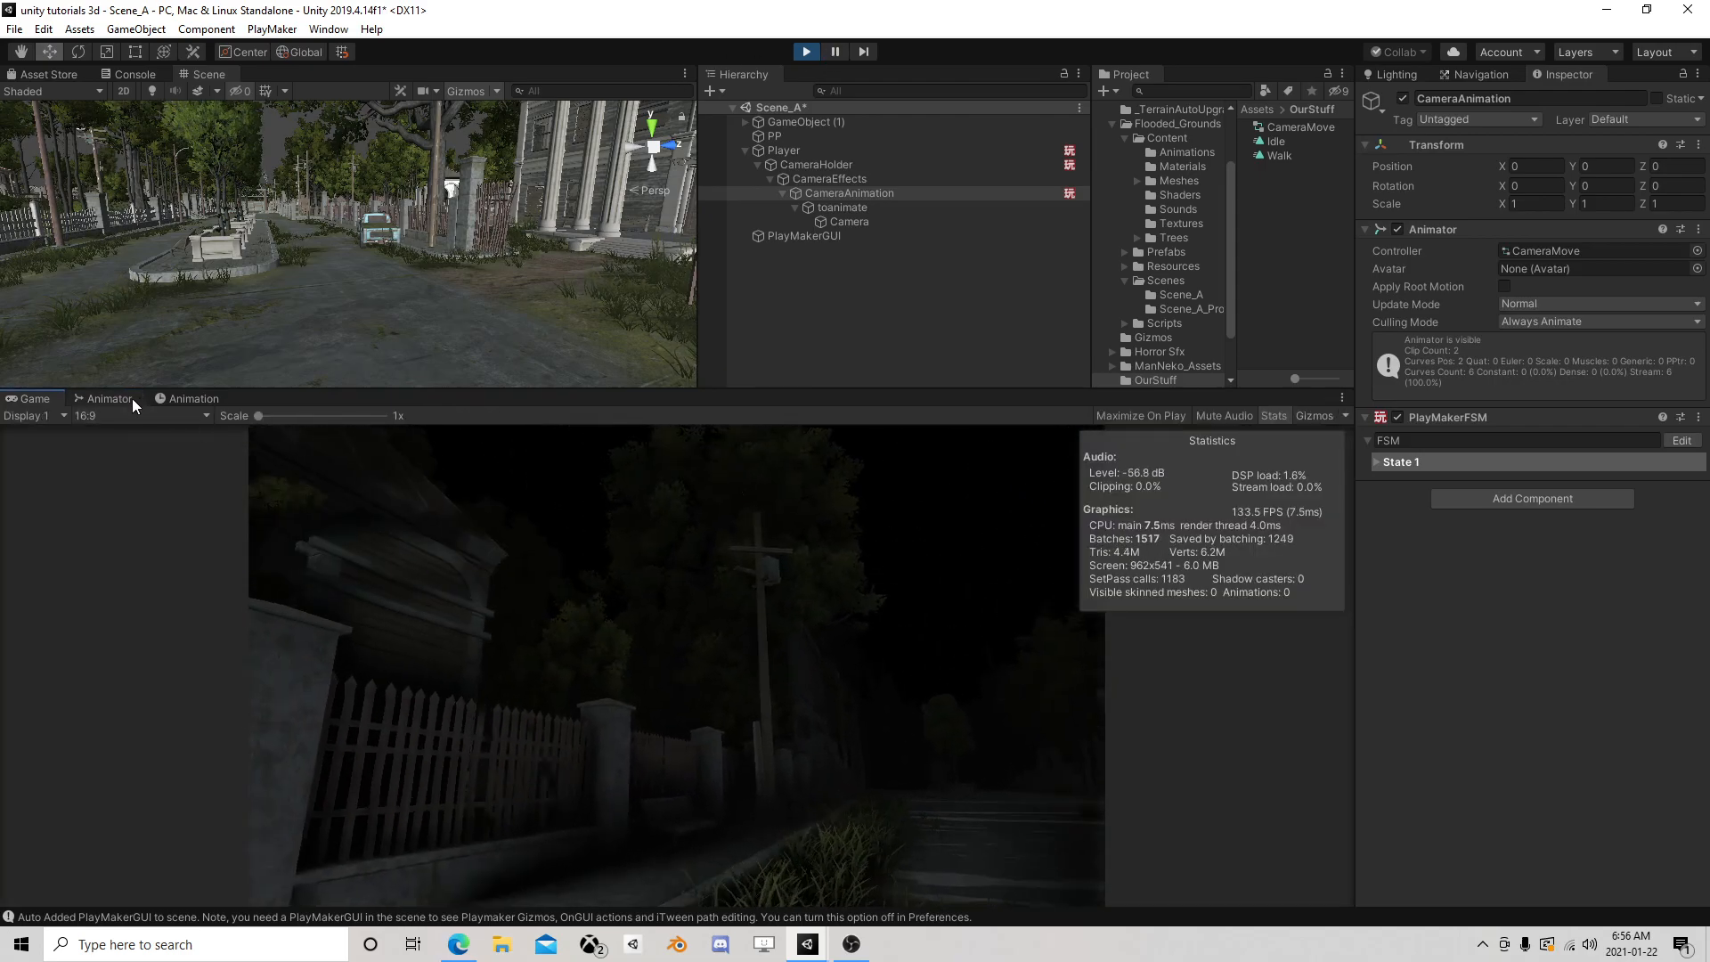
{"action": "left_click", "coordinate": [114, 398]}
{"action": "left_click", "coordinate": [815, 661]}
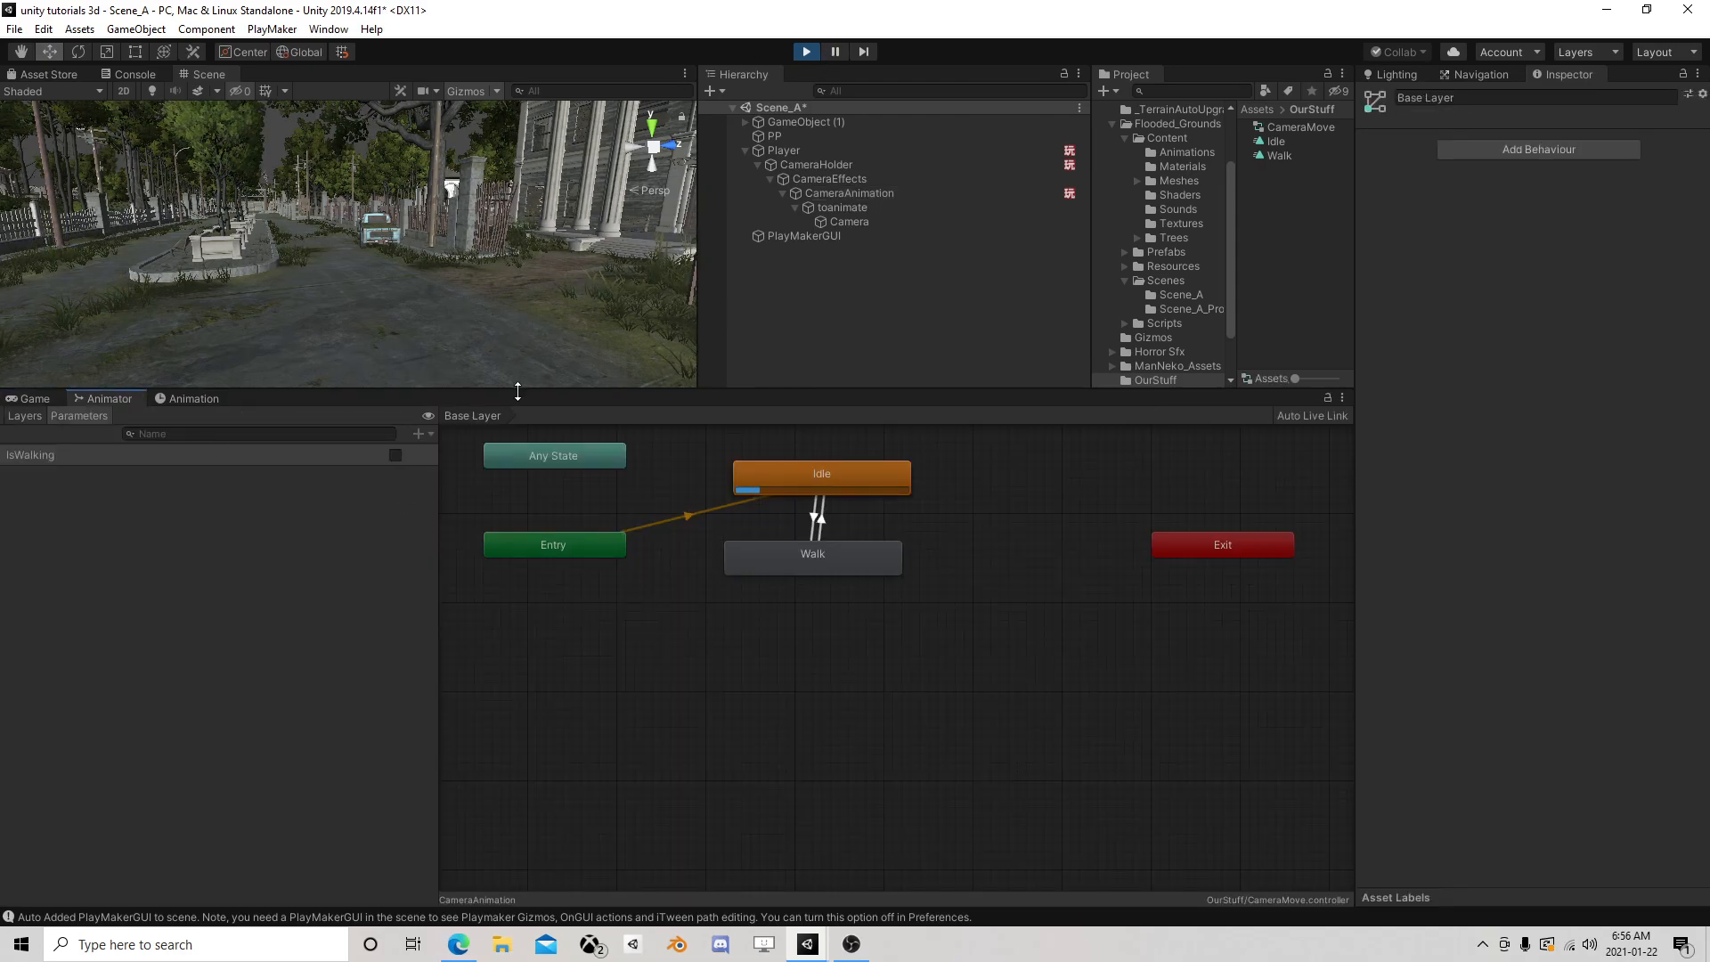
Dock the Animator view beside the Scene view and walk the player forward in the running game to test the state switching
{"action": "left_click_drag", "start_coordinate": [103, 398], "coordinate": [356, 73]}
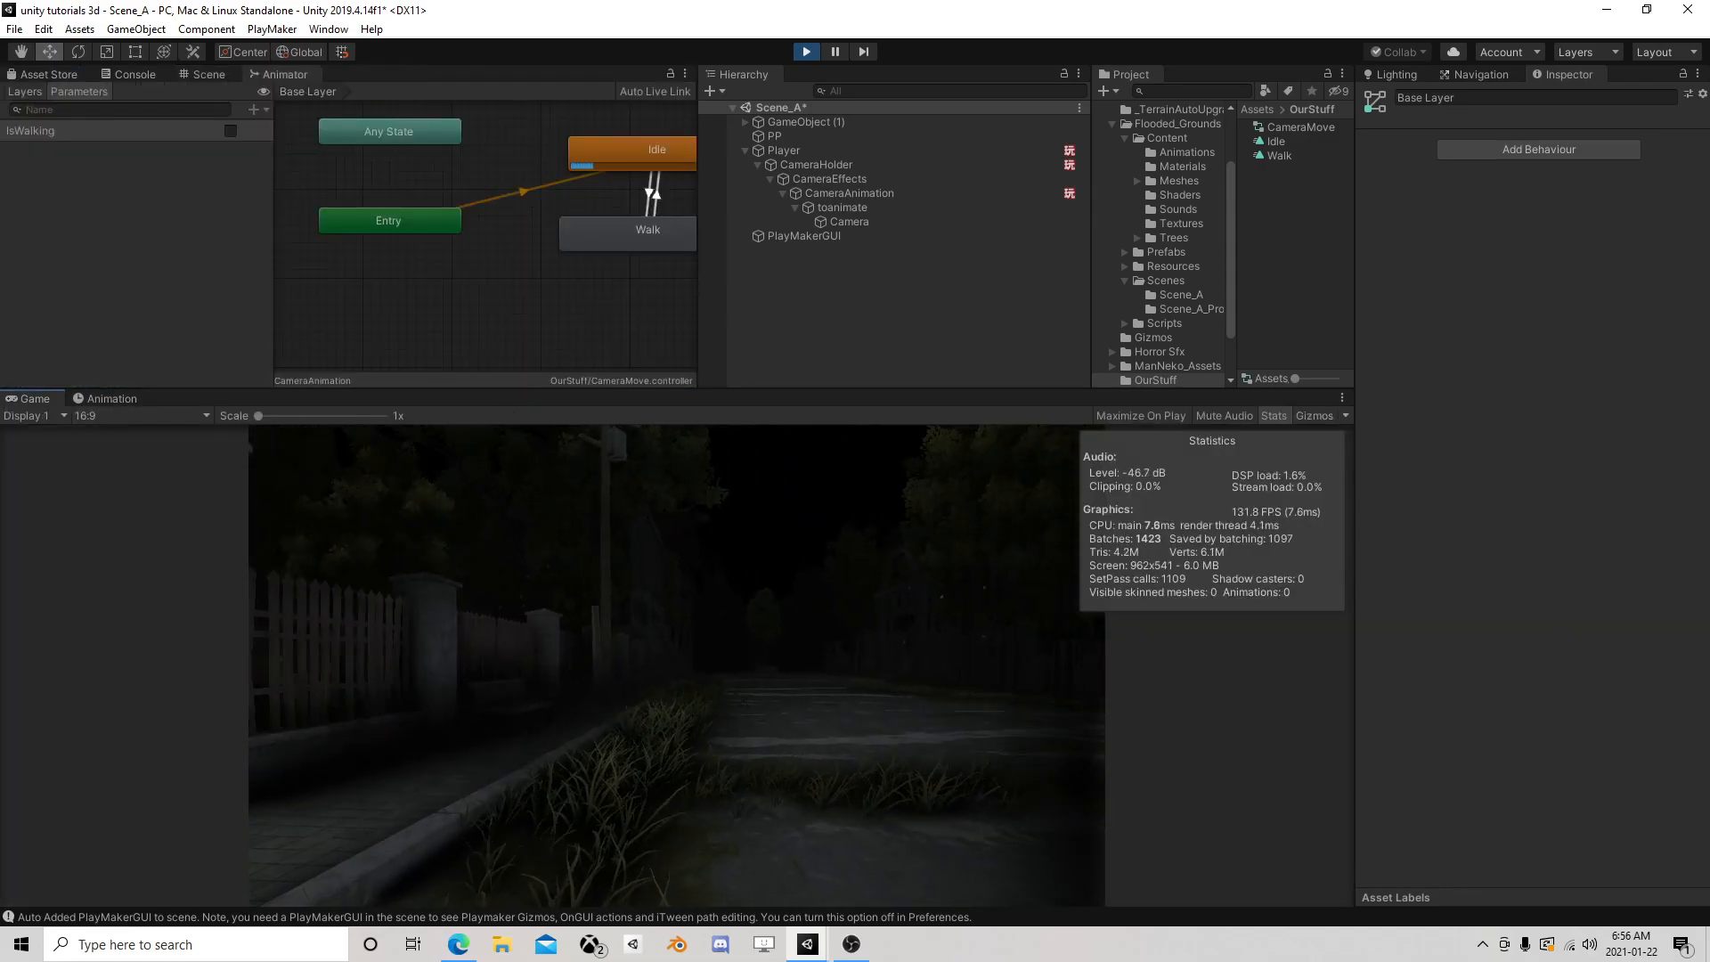
{"action": "key", "text": "w"}
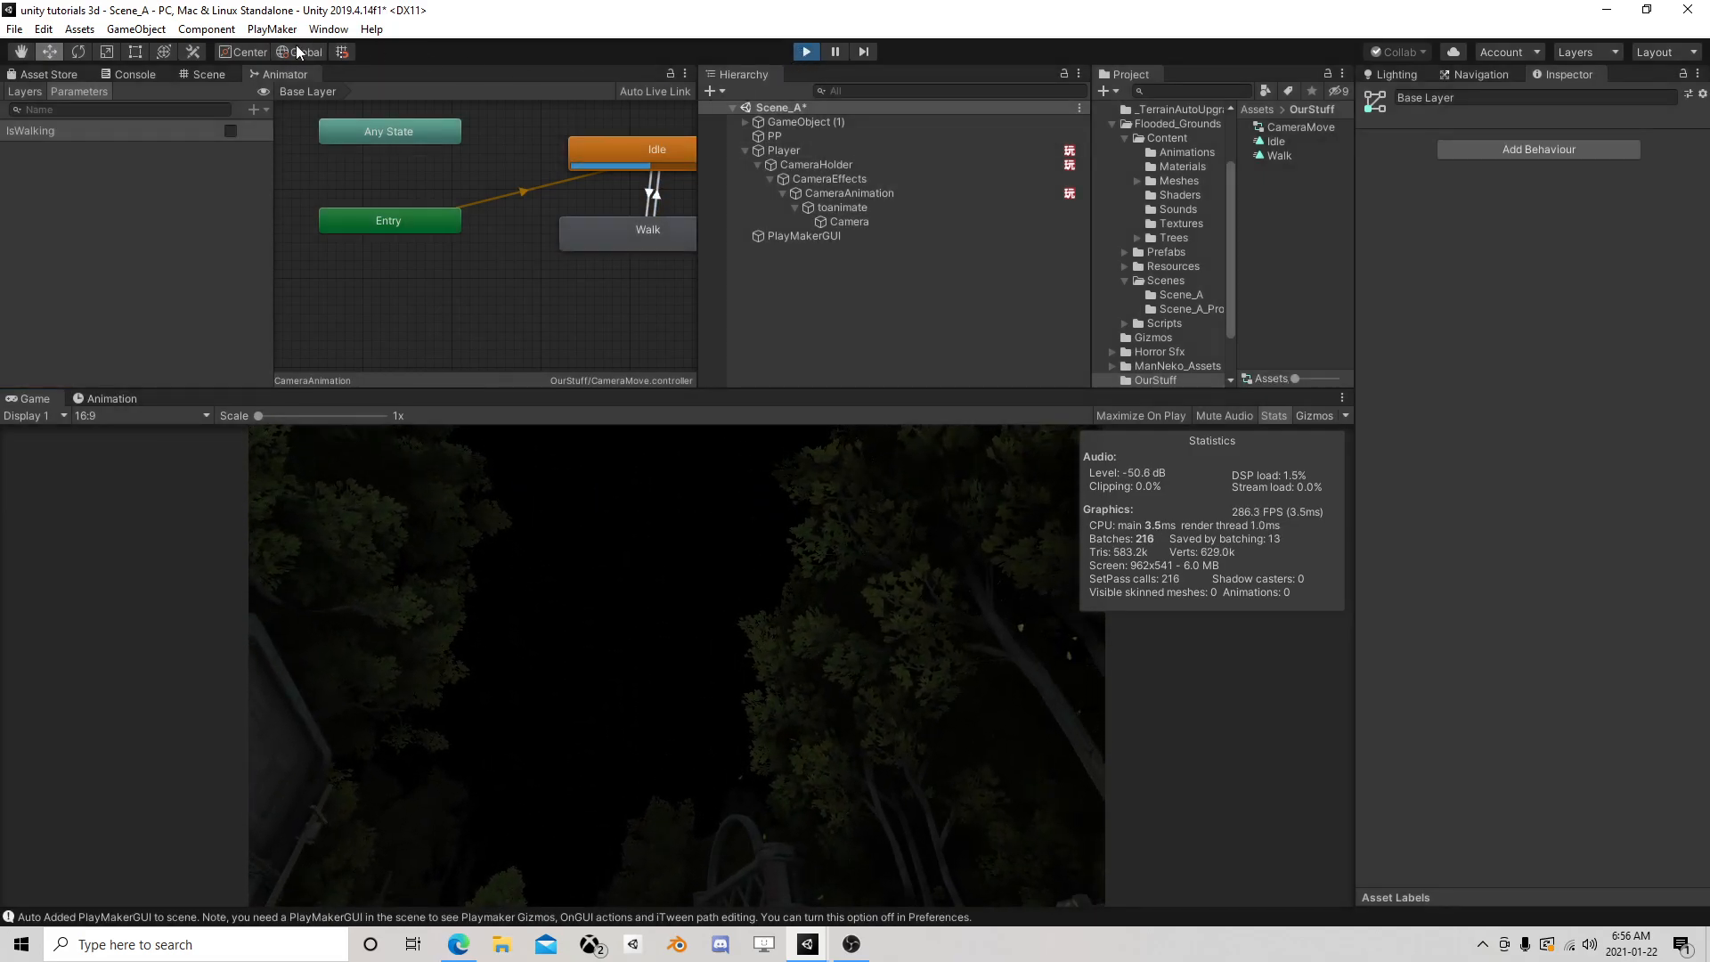
Stop the running game and open CameraAnimation's Walk clip in the Animation view
{"action": "left_click", "coordinate": [806, 51]}
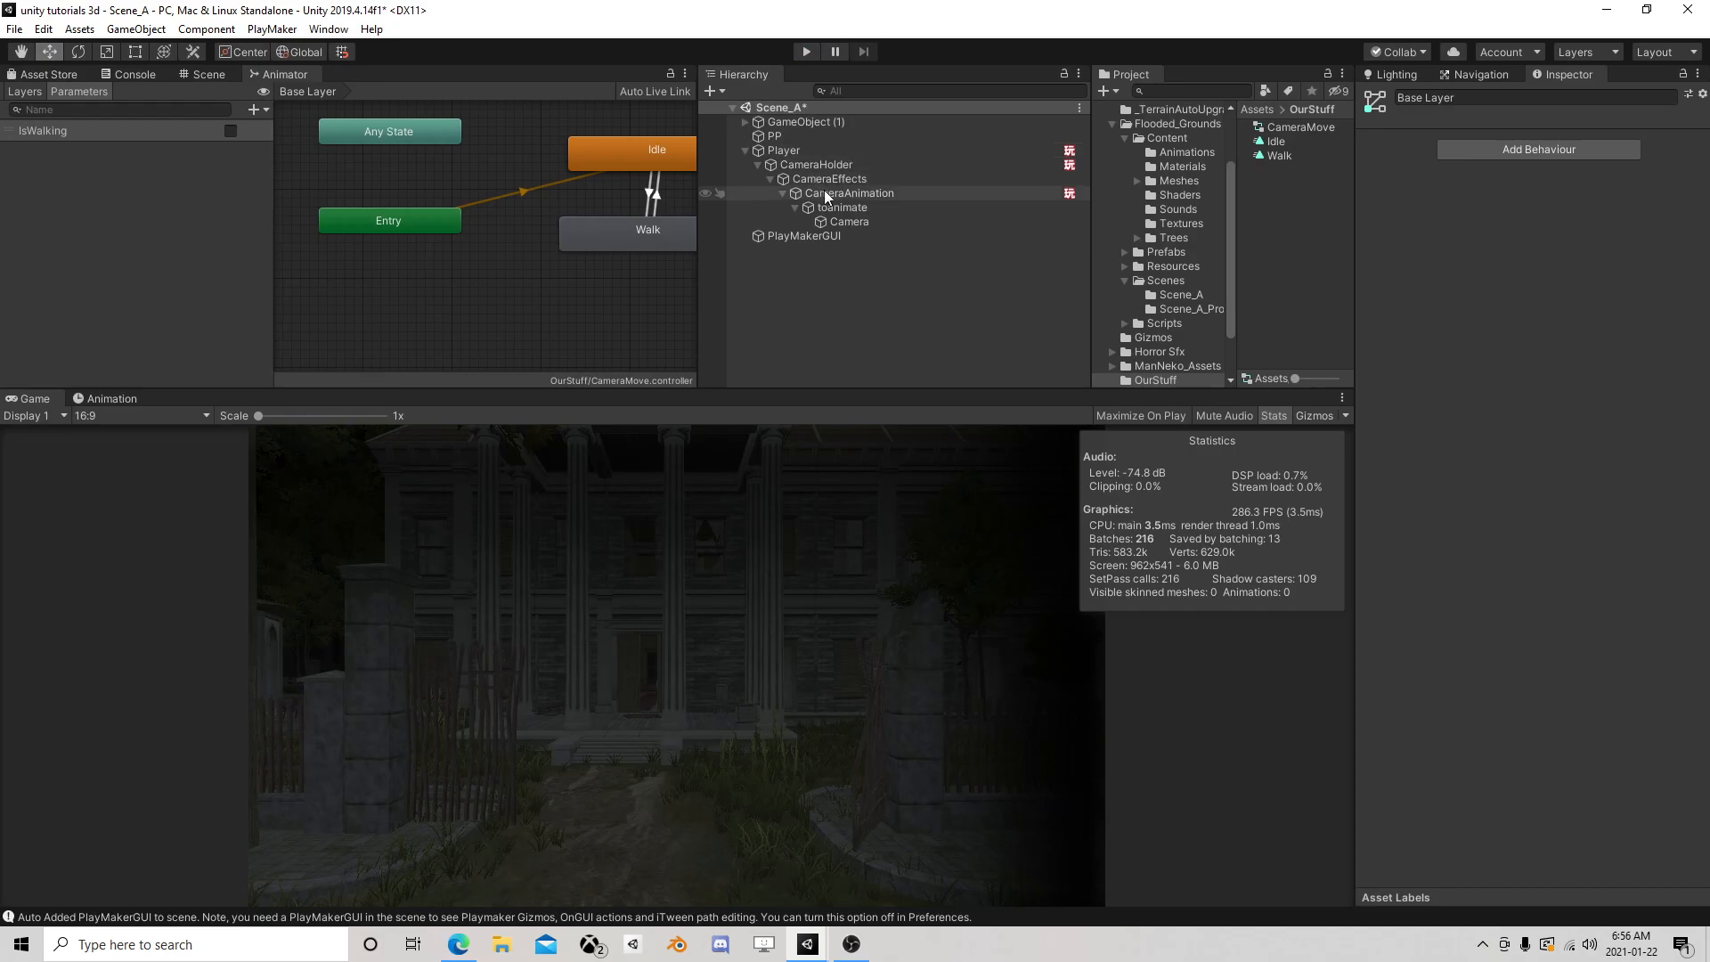
{"action": "left_click", "coordinate": [826, 193]}
{"action": "left_click", "coordinate": [191, 74]}
{"action": "left_click", "coordinate": [267, 71]}
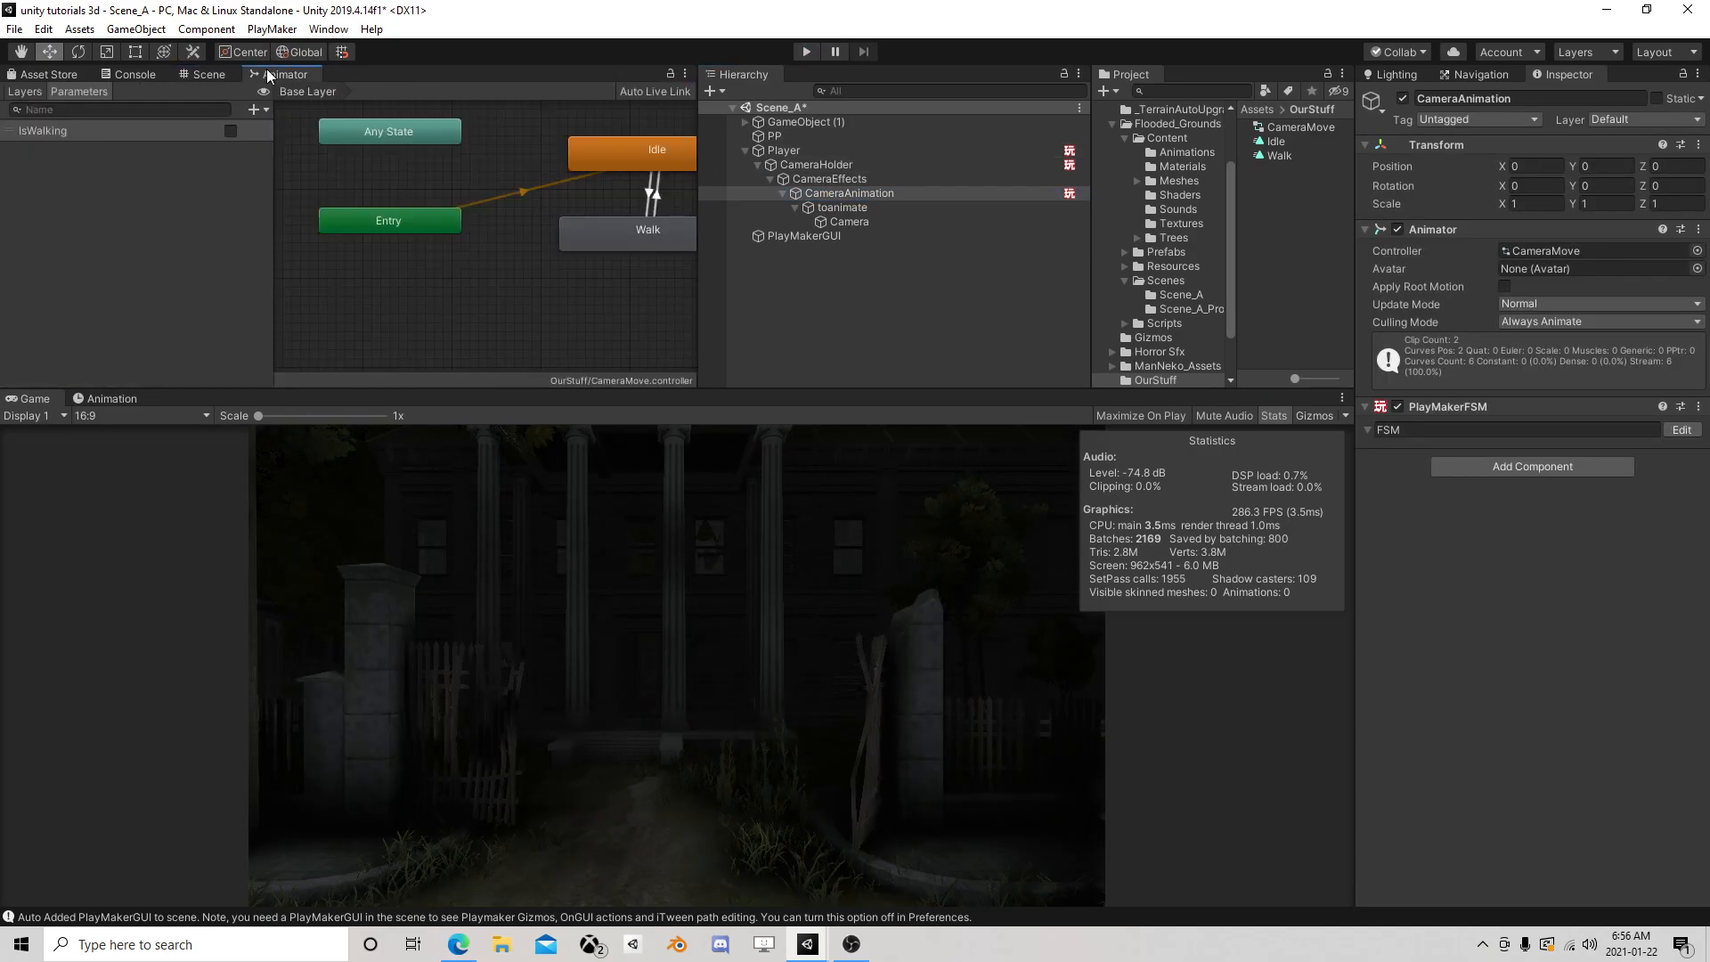
{"action": "left_click", "coordinate": [328, 30]}
{"action": "left_click", "coordinate": [237, 183]}
{"action": "left_click", "coordinate": [127, 398]}
{"action": "left_click", "coordinate": [88, 433]}
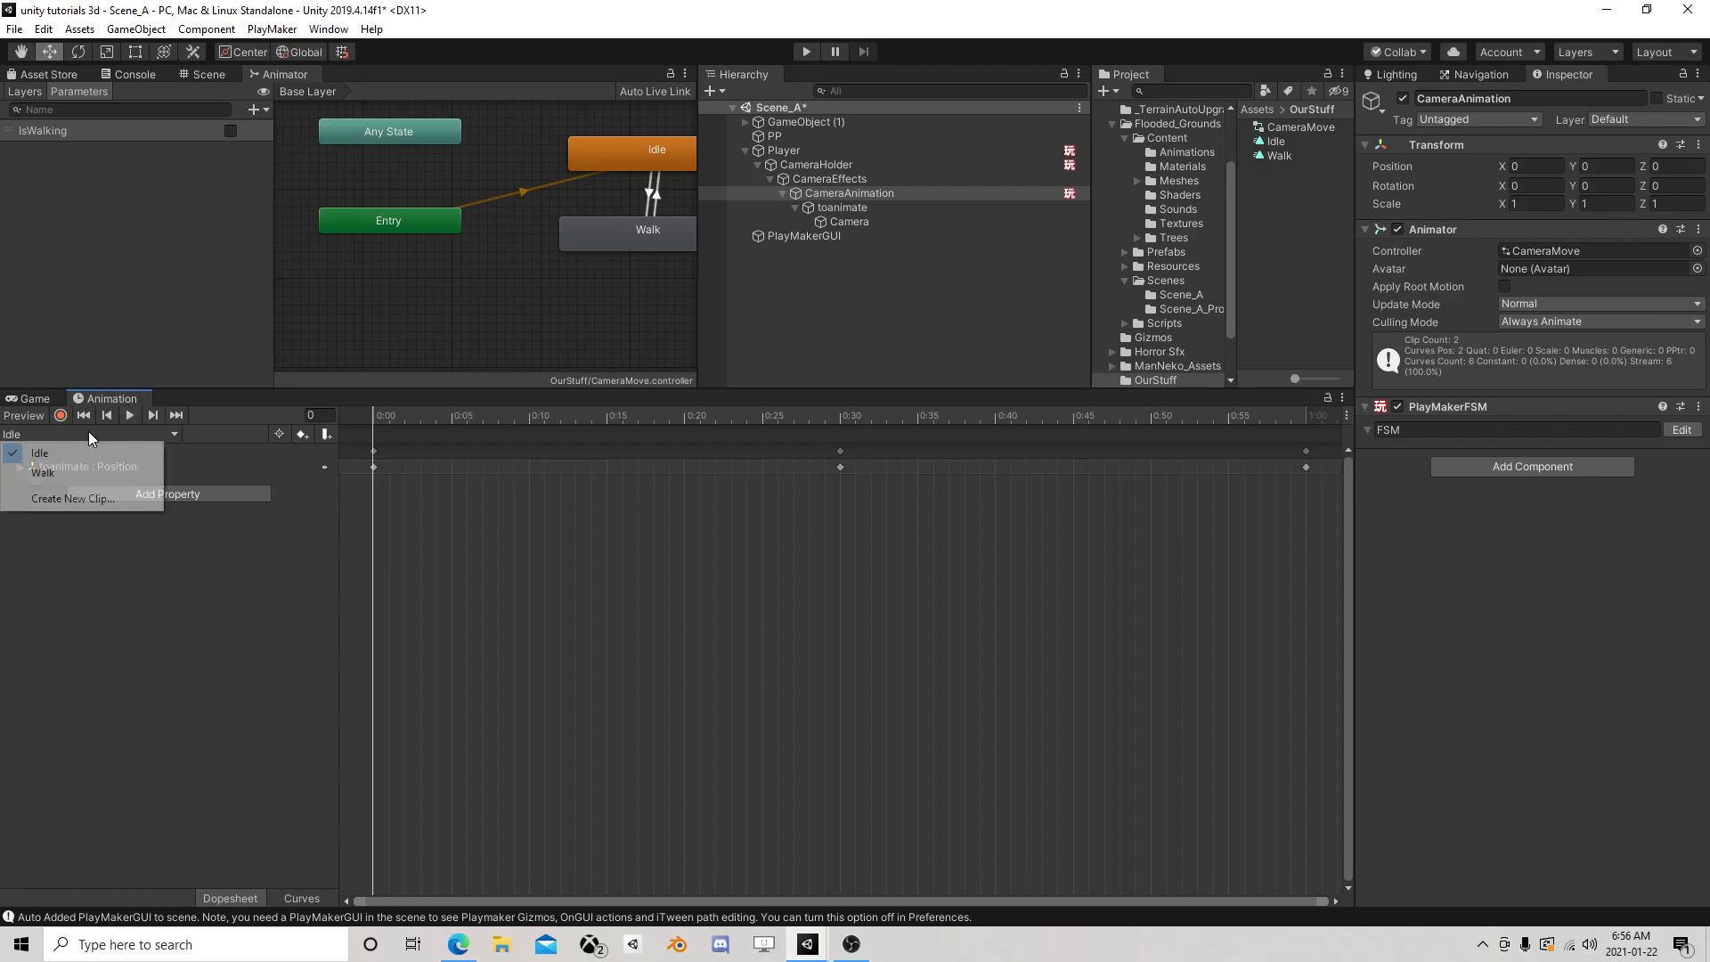
{"action": "left_click", "coordinate": [71, 469]}
Start recording the Walk clip and set toanimate's Y position to 0.06 at frame 15
{"action": "left_click_drag", "start_coordinate": [412, 421], "coordinate": [606, 430]}
{"action": "left_click", "coordinate": [58, 415]}
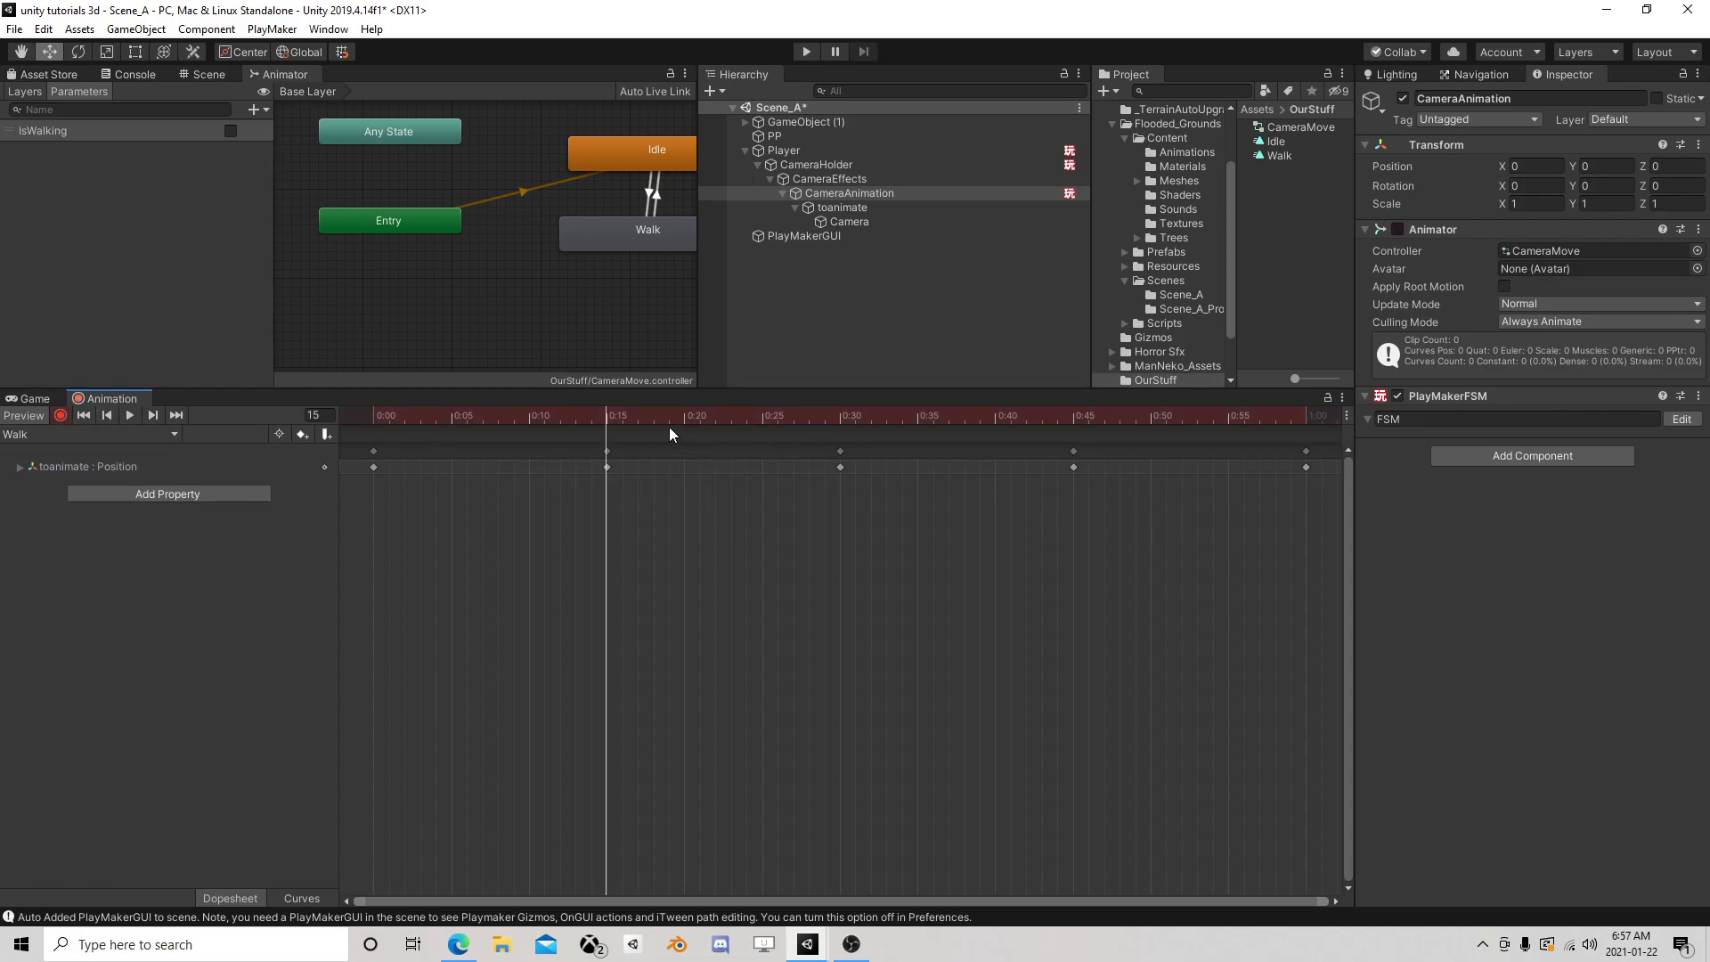
{"action": "left_click", "coordinate": [848, 208]}
{"action": "left_click", "coordinate": [1607, 168]}
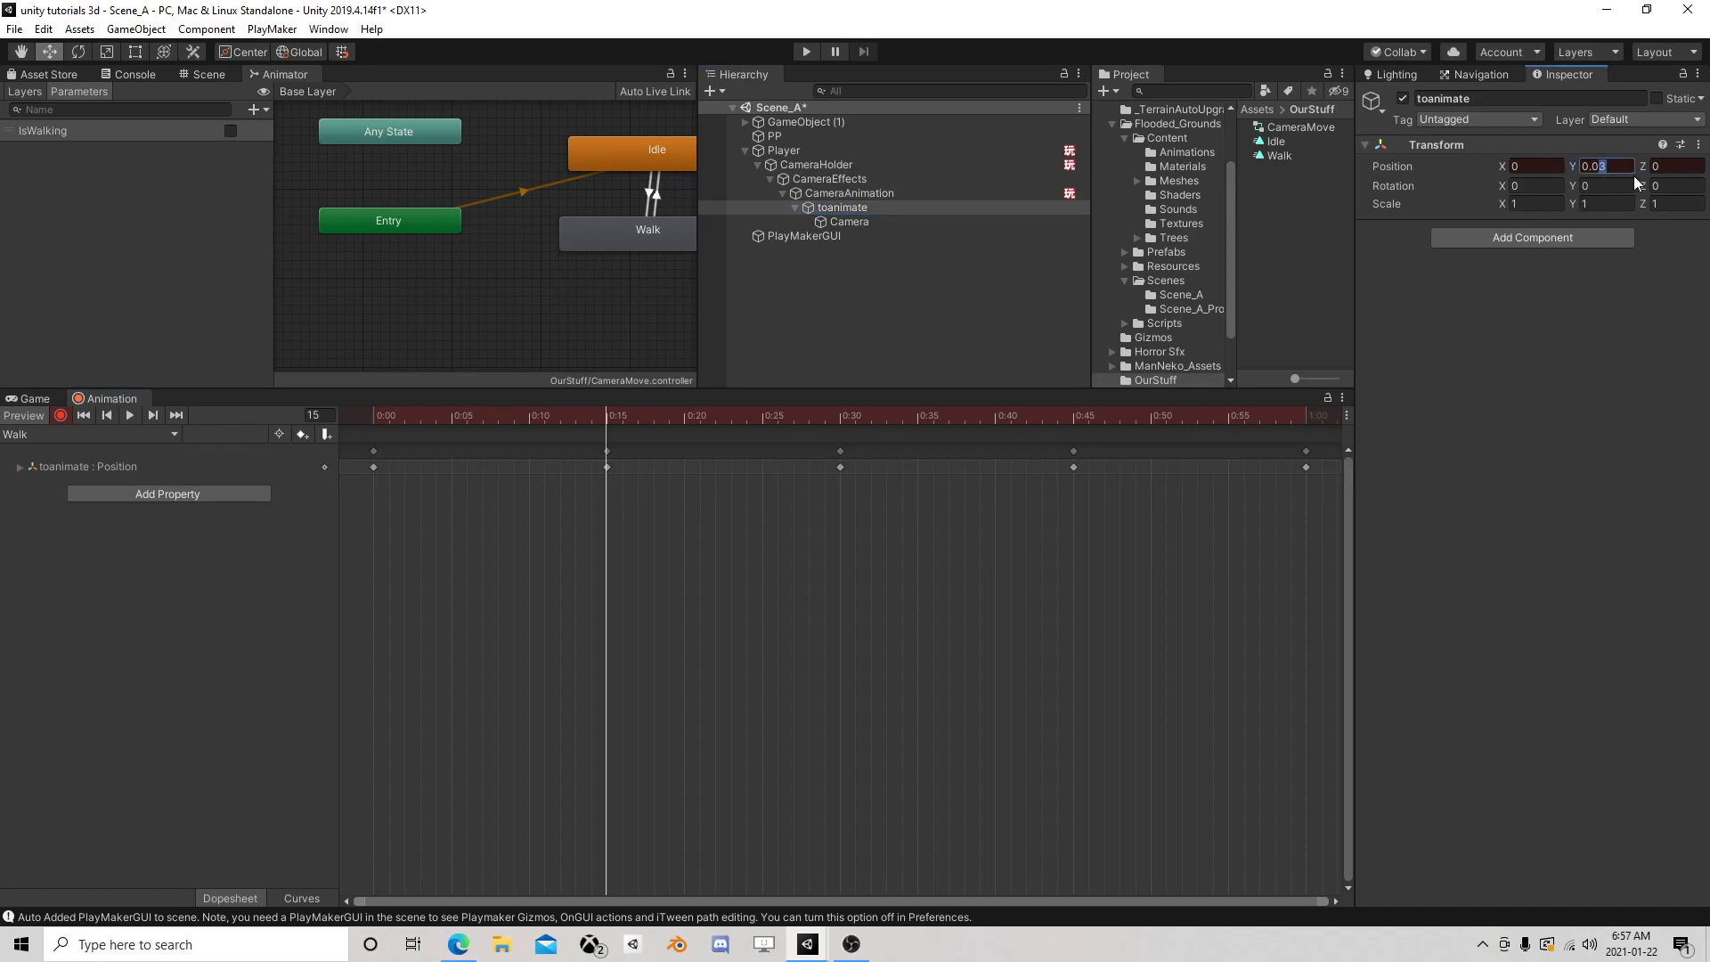
{"action": "type", "text": "6"}
Set toanimate's Y position to 0.06 at frame 45 of the Walk clip and stop recording
{"action": "left_click_drag", "start_coordinate": [616, 416], "coordinate": [842, 419]}
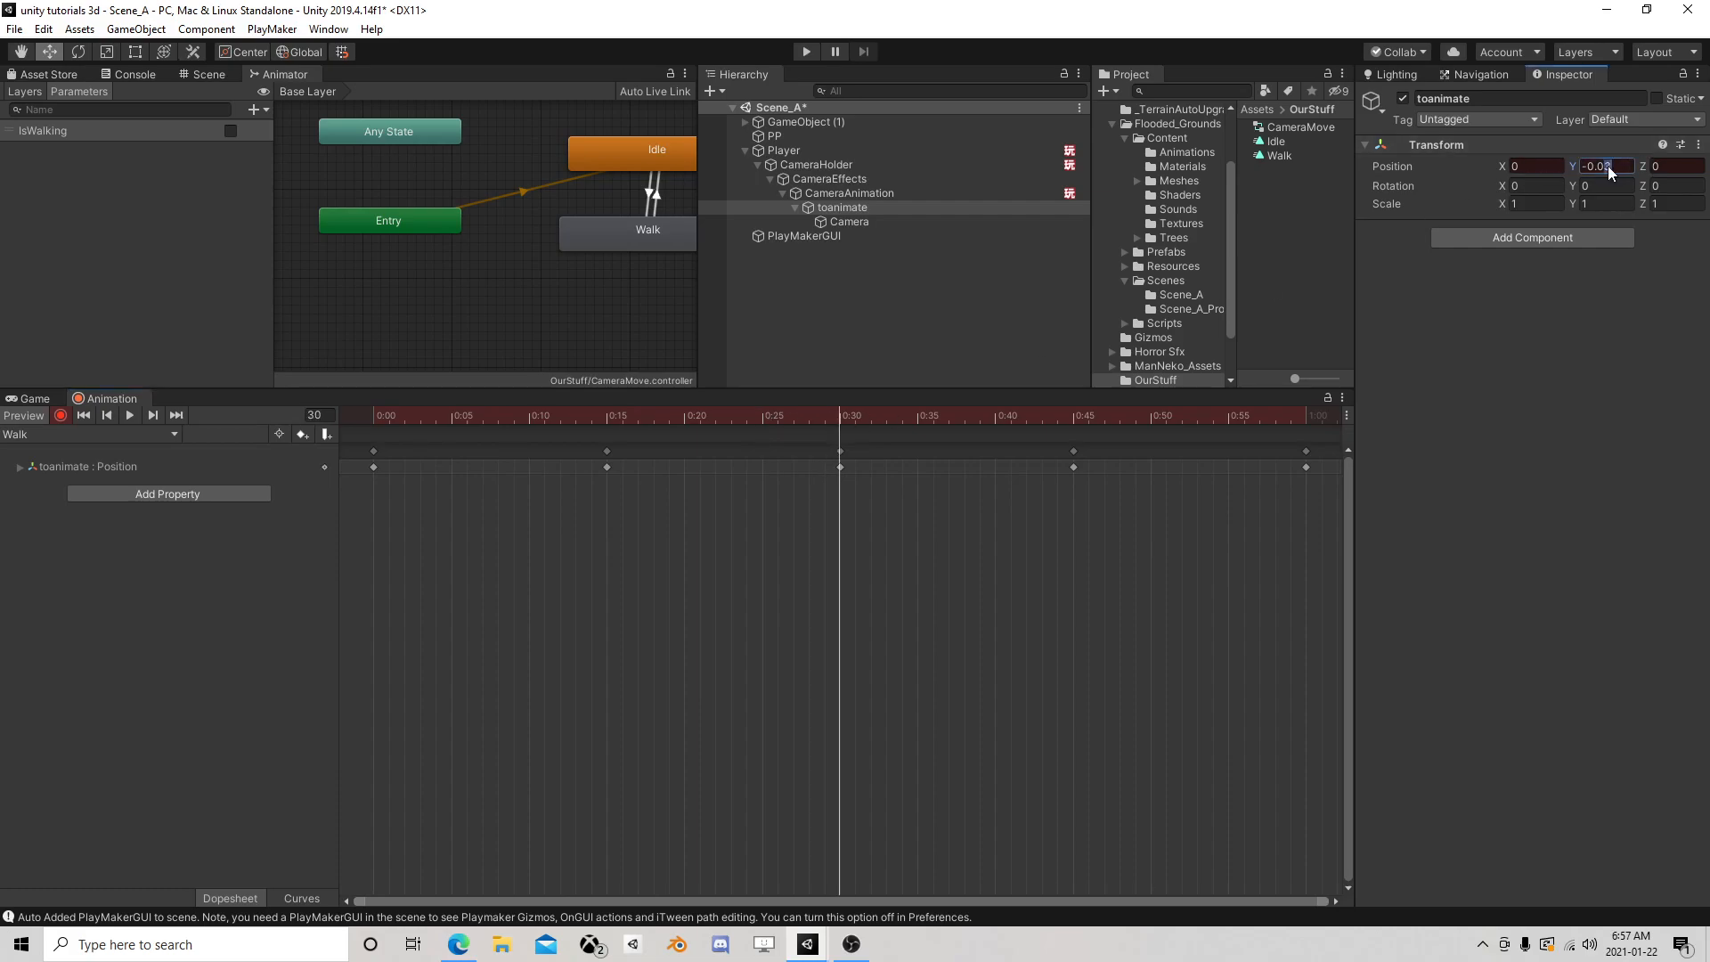
{"action": "left_click", "coordinate": [1085, 416]}
{"action": "left_click_drag", "start_coordinate": [1084, 424], "coordinate": [1075, 426]}
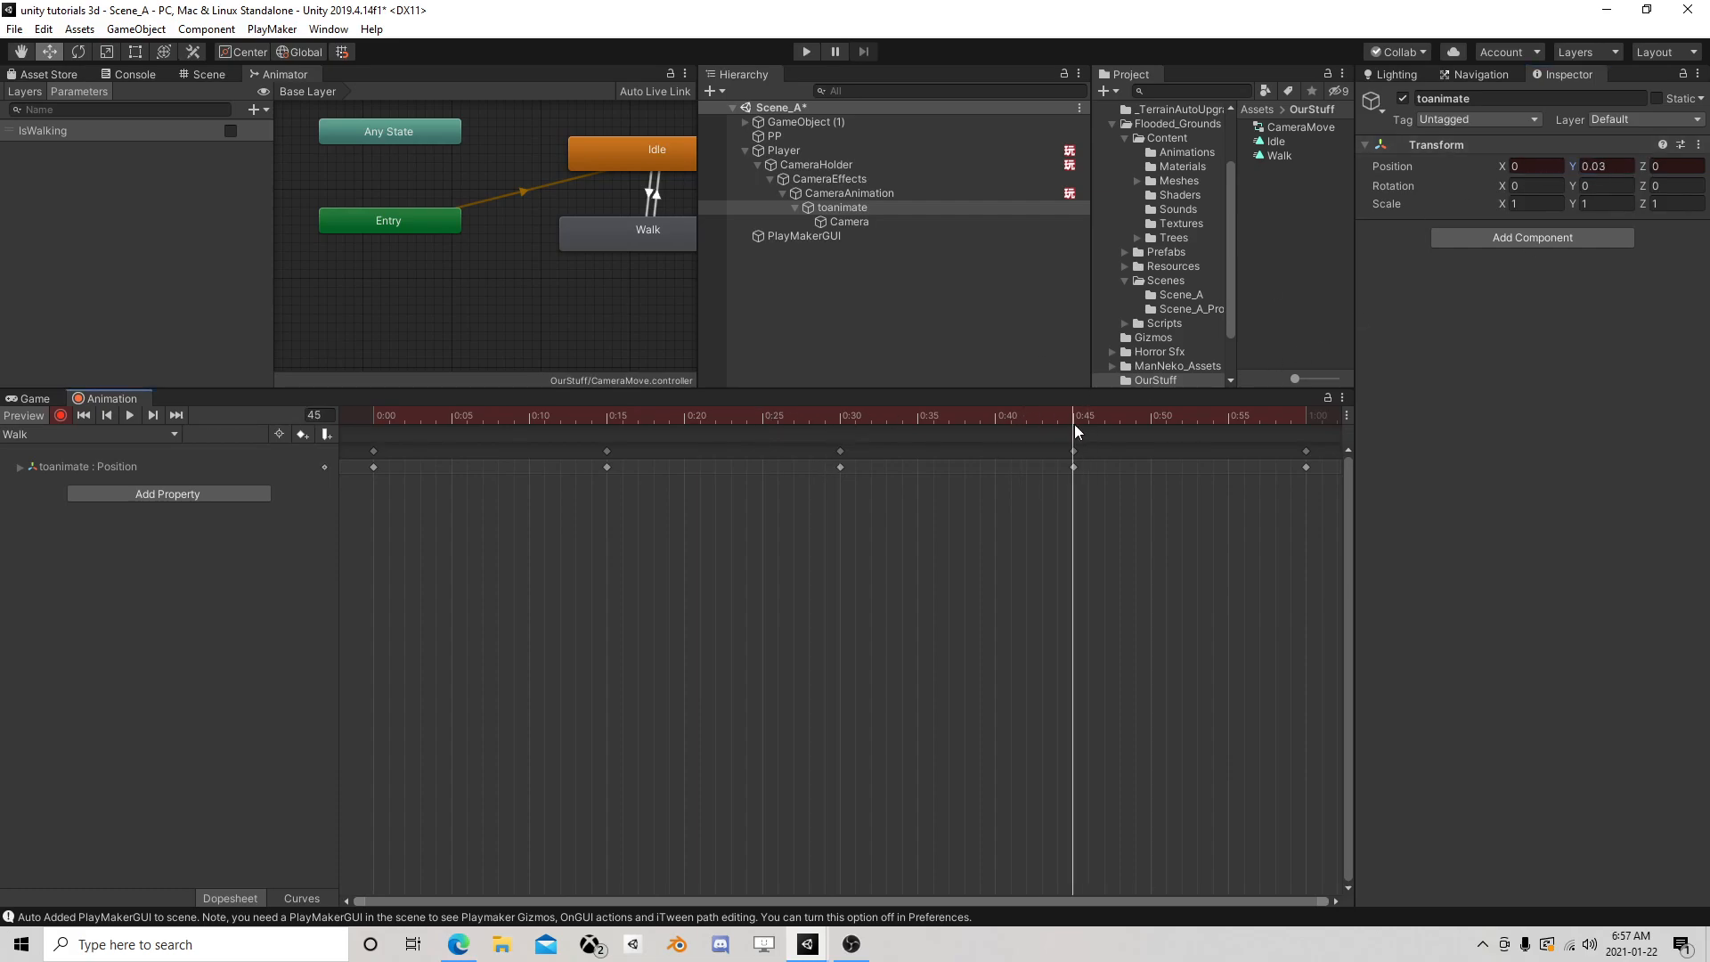
{"action": "left_click_drag", "start_coordinate": [1599, 167], "coordinate": [1607, 167]}
{"action": "type", "text": "6"}
{"action": "left_click", "coordinate": [59, 415]}
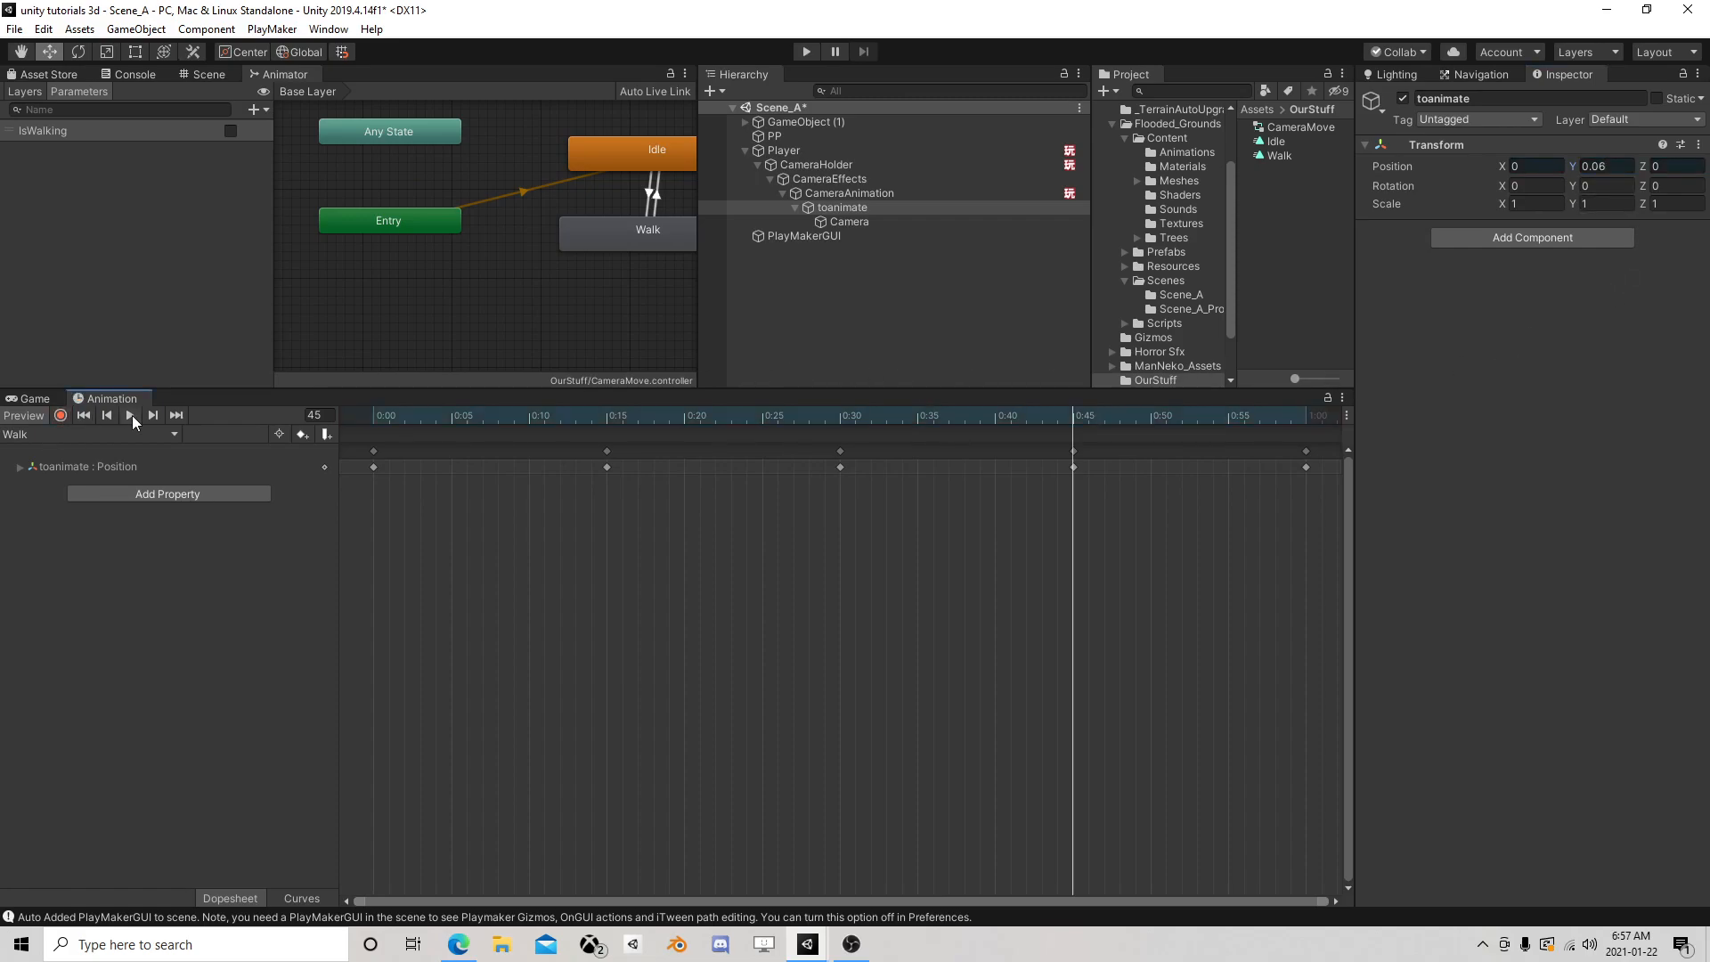
Run the game, walk the player around to test the stronger camera bobbing, and stop the game
{"action": "left_click", "coordinate": [807, 50]}
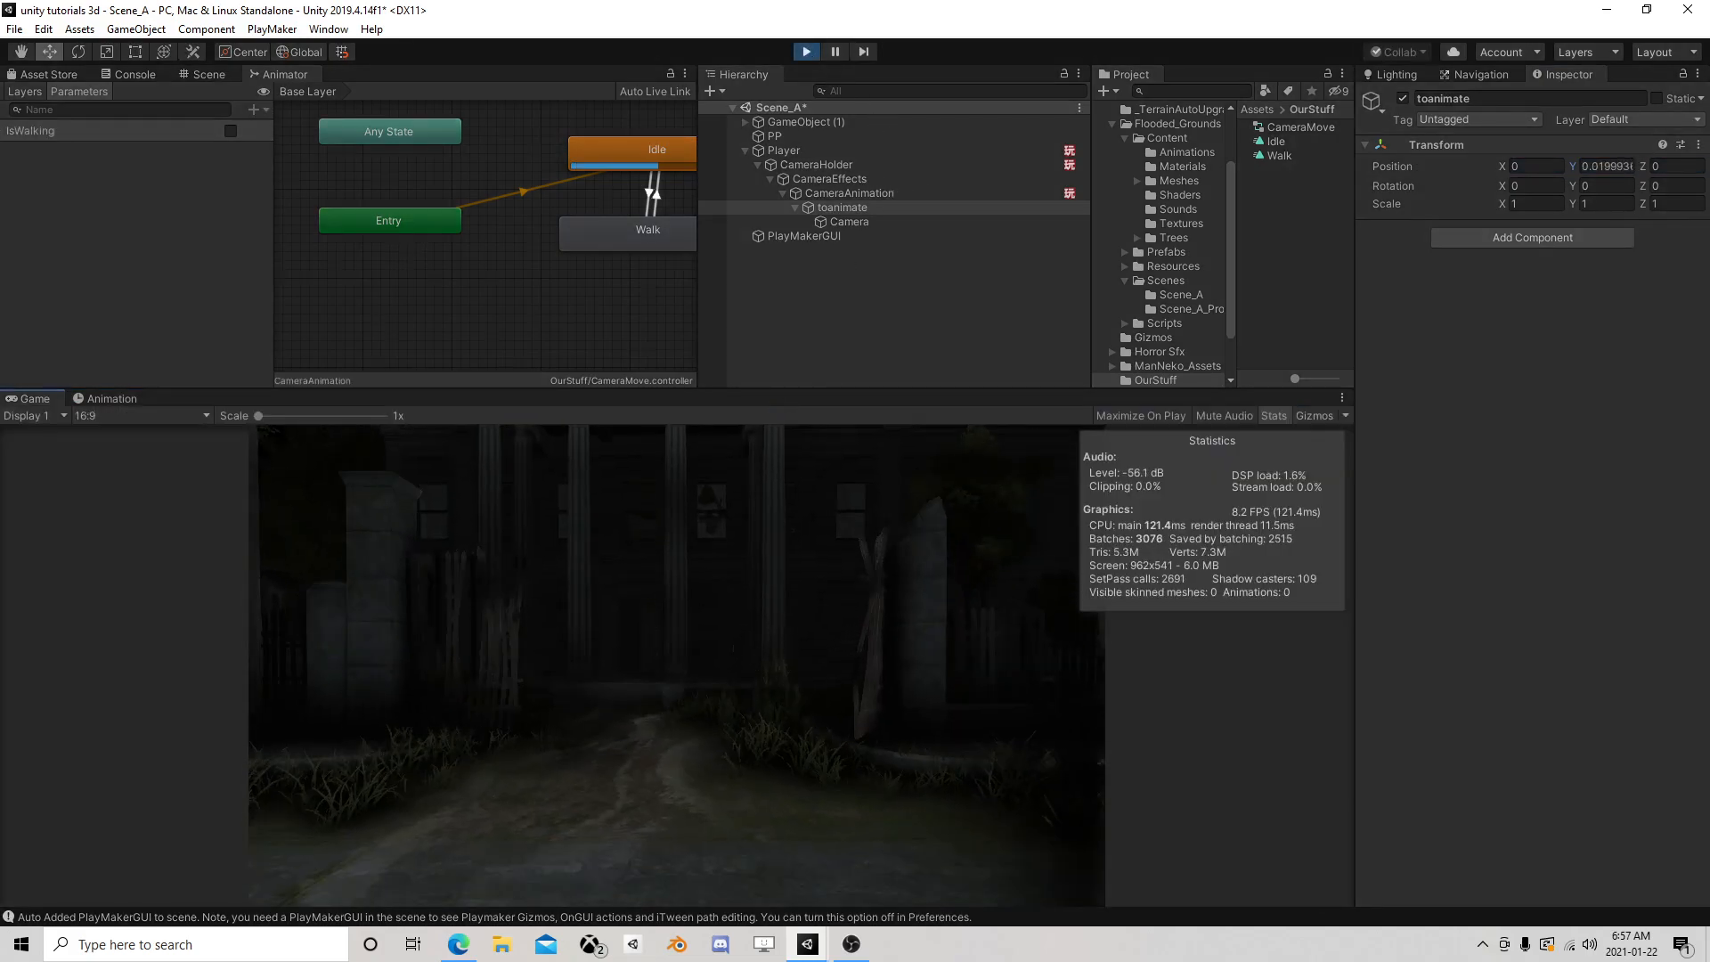
{"action": "key", "text": "w"}
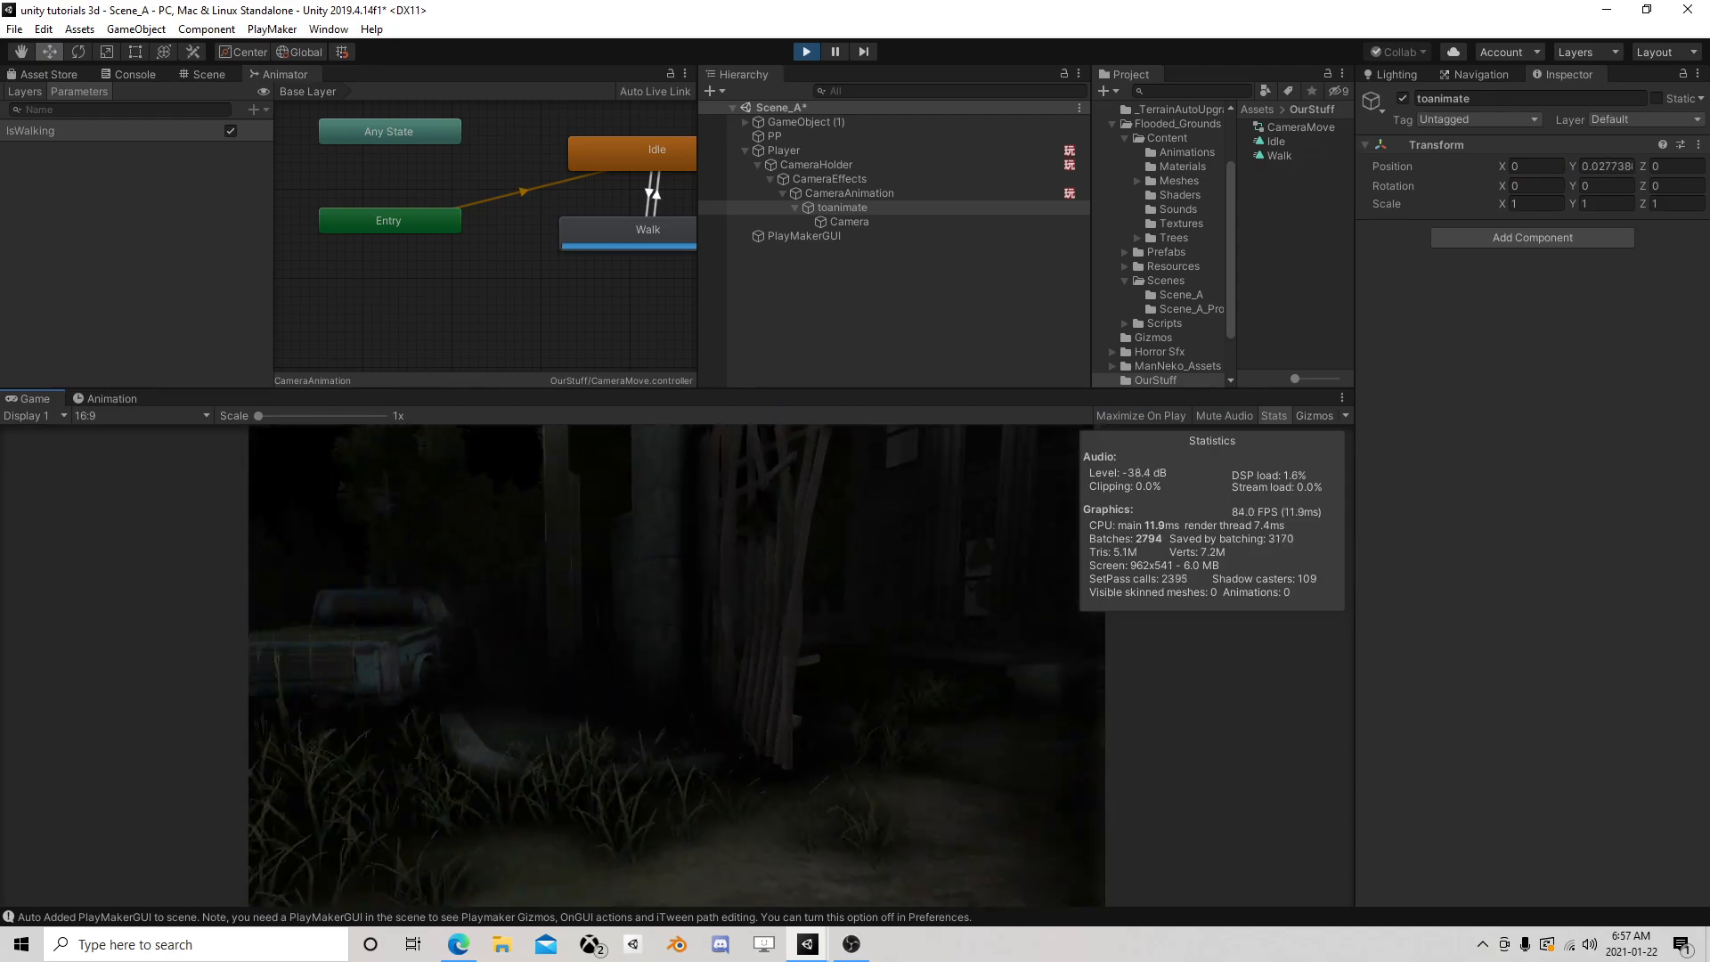
{"action": "key", "text": "w"}
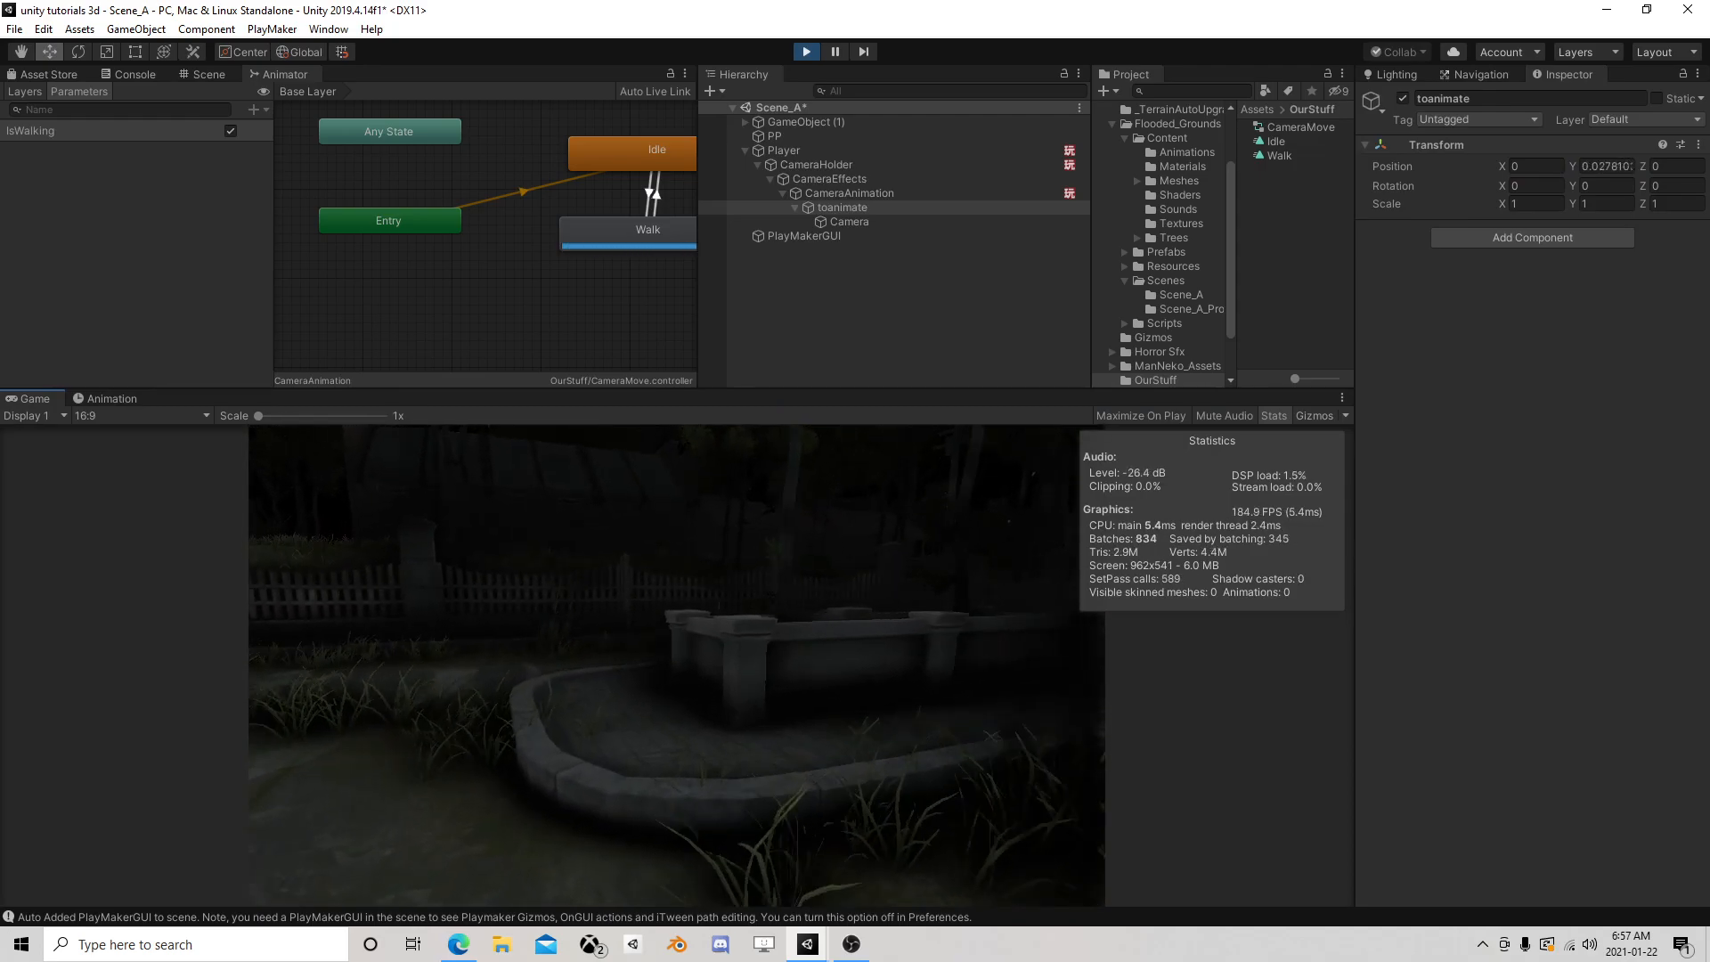
{"action": "key", "text": "w"}
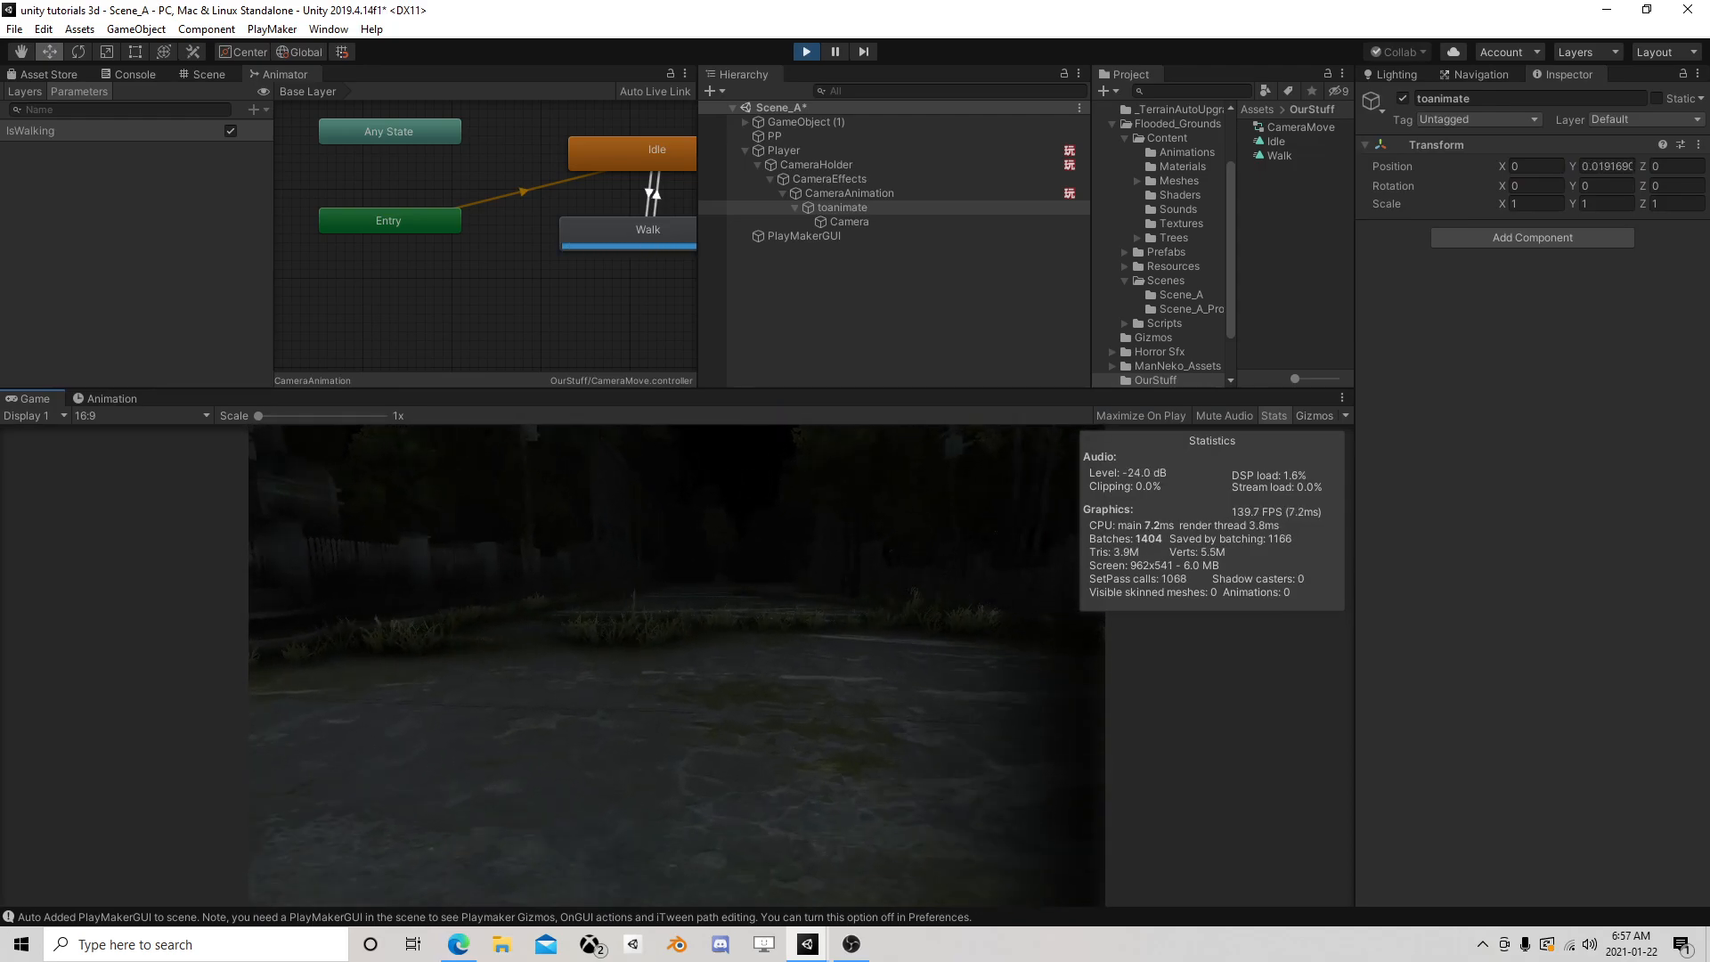
{"action": "key", "text": "w"}
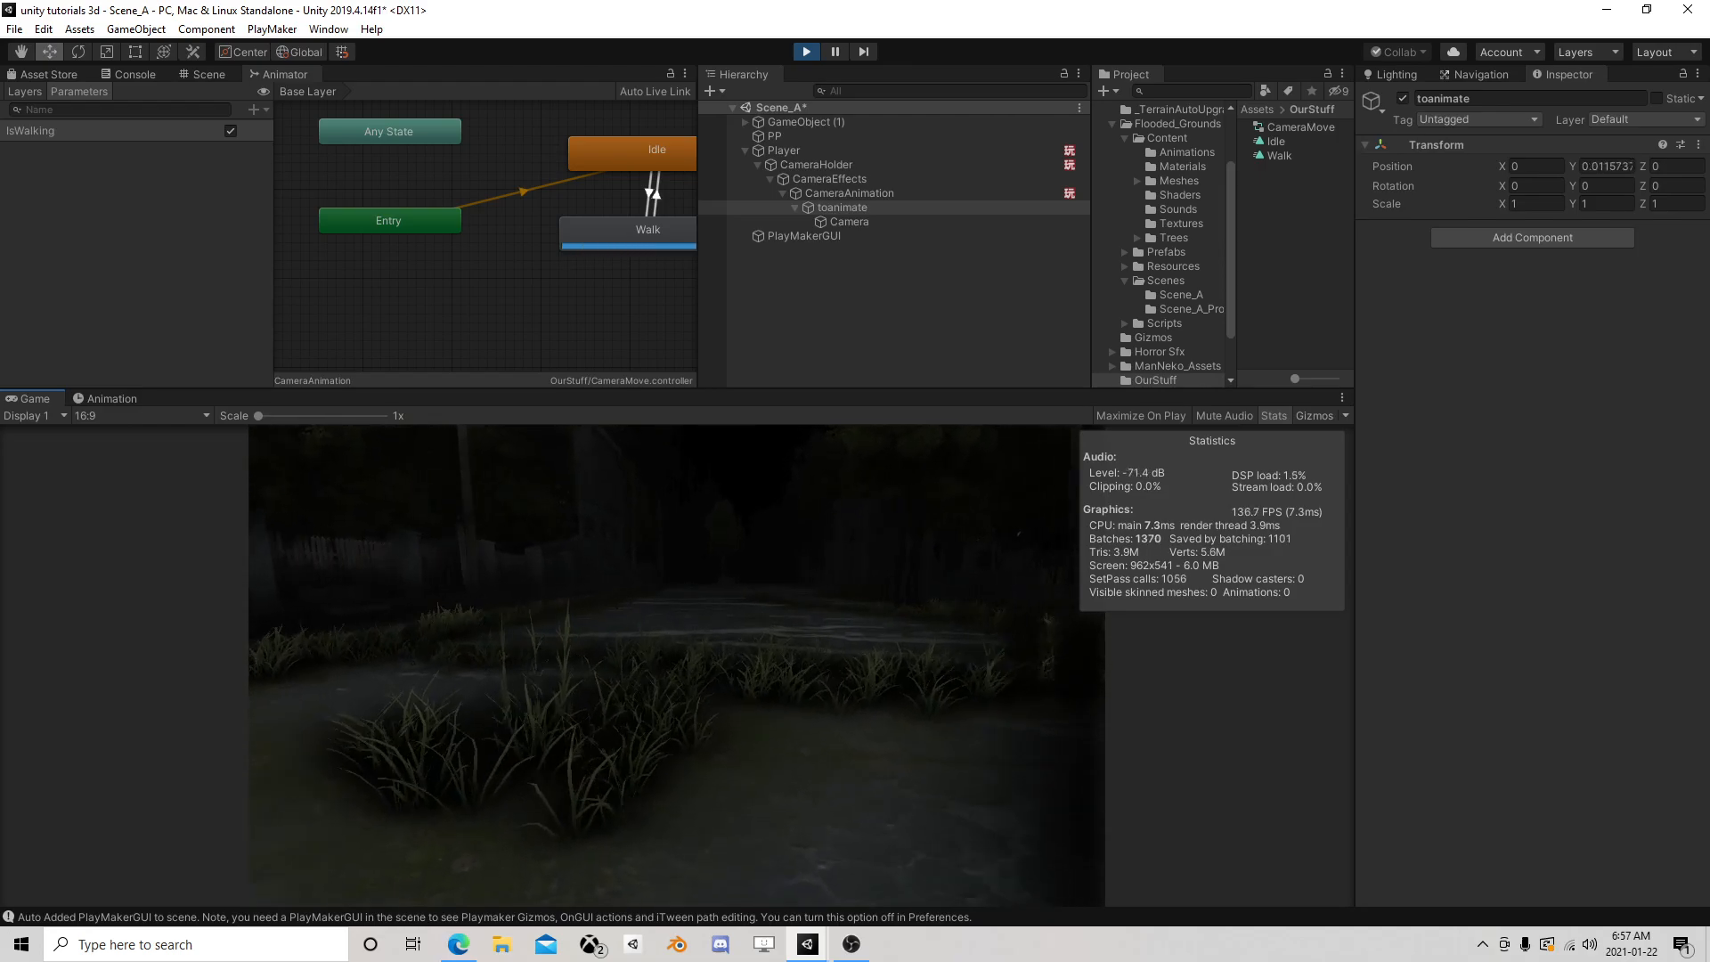
{"action": "left_click", "coordinate": [807, 52]}
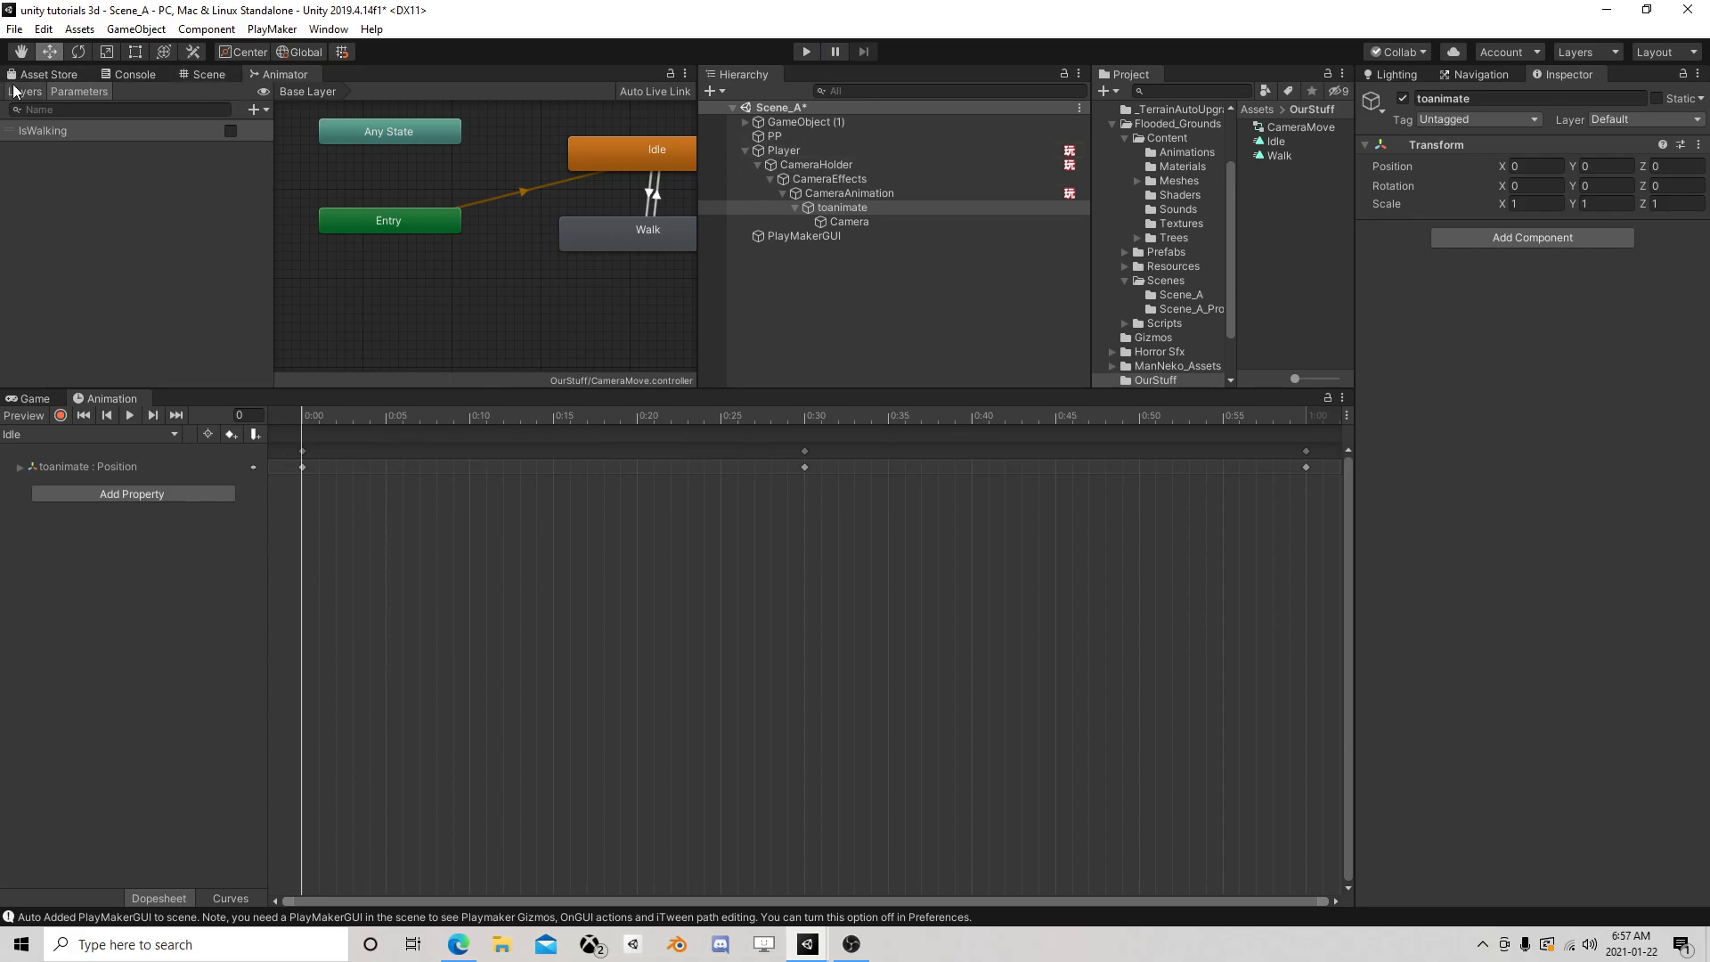
Add an animation event at frame 15 of the Walk clip that calls SendEvent ( String ) with the string Step
{"action": "left_click", "coordinate": [89, 434]}
{"action": "left_click", "coordinate": [35, 469]}
{"action": "left_click_drag", "start_coordinate": [308, 417], "coordinate": [557, 429]}
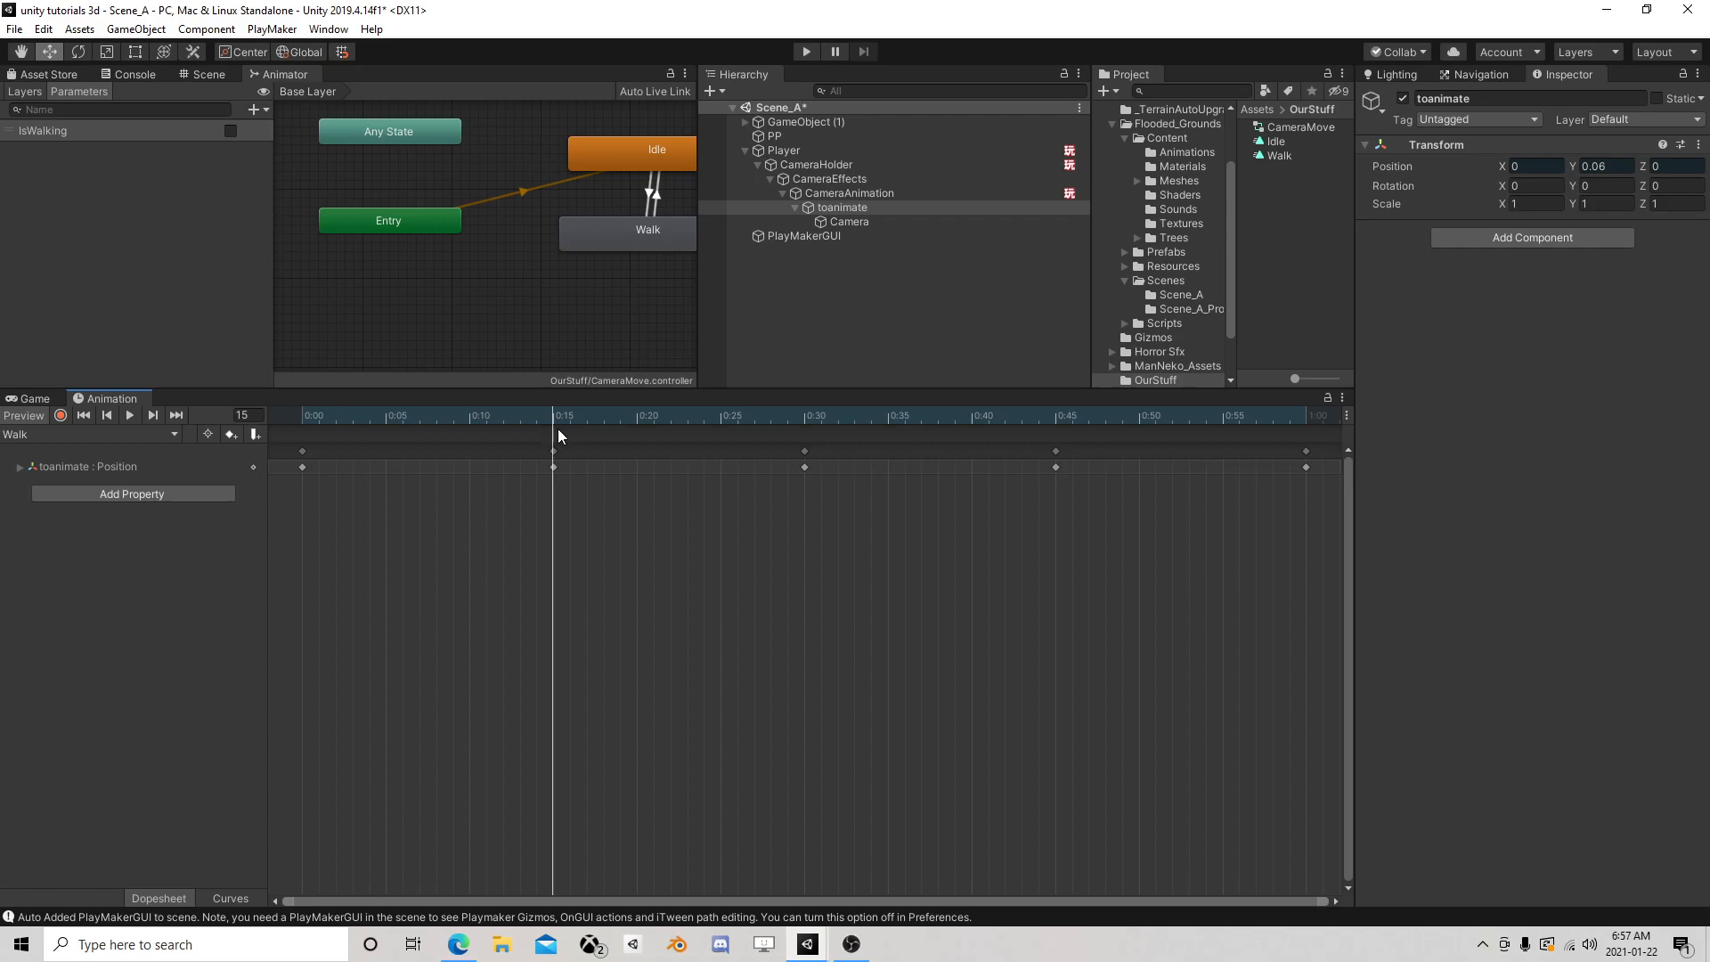
{"action": "left_click", "coordinate": [255, 435]}
{"action": "left_click", "coordinate": [1527, 140]}
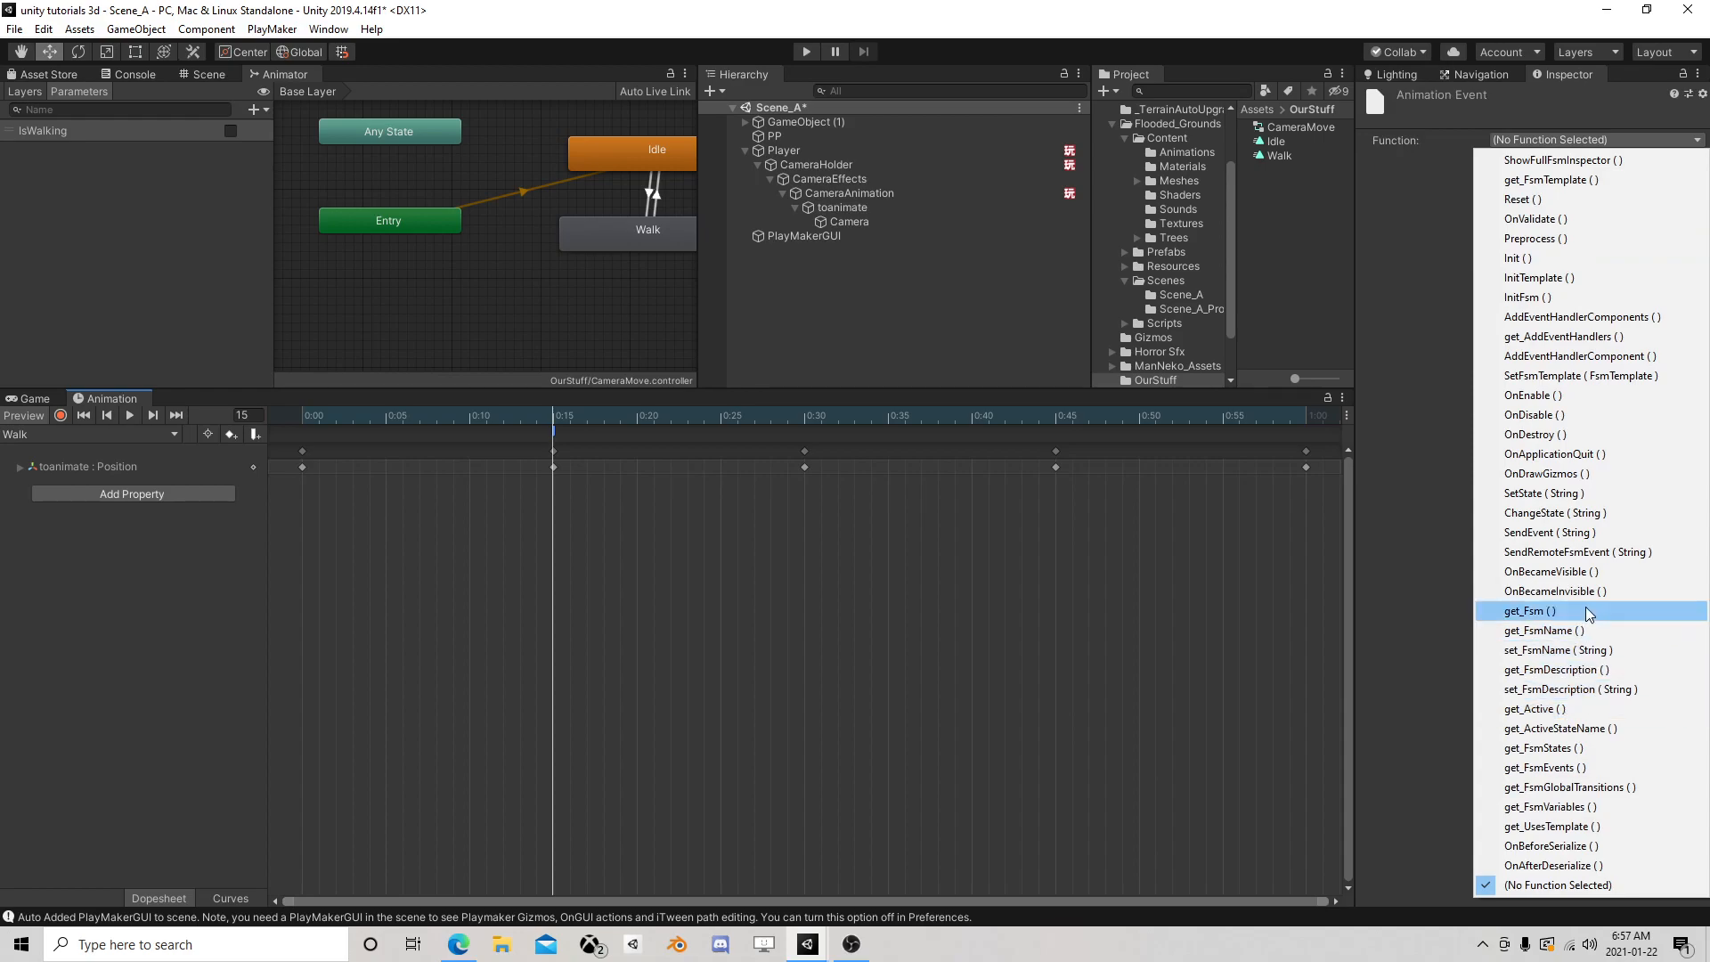
{"action": "left_click", "coordinate": [1599, 533]}
{"action": "left_click", "coordinate": [1515, 181]}
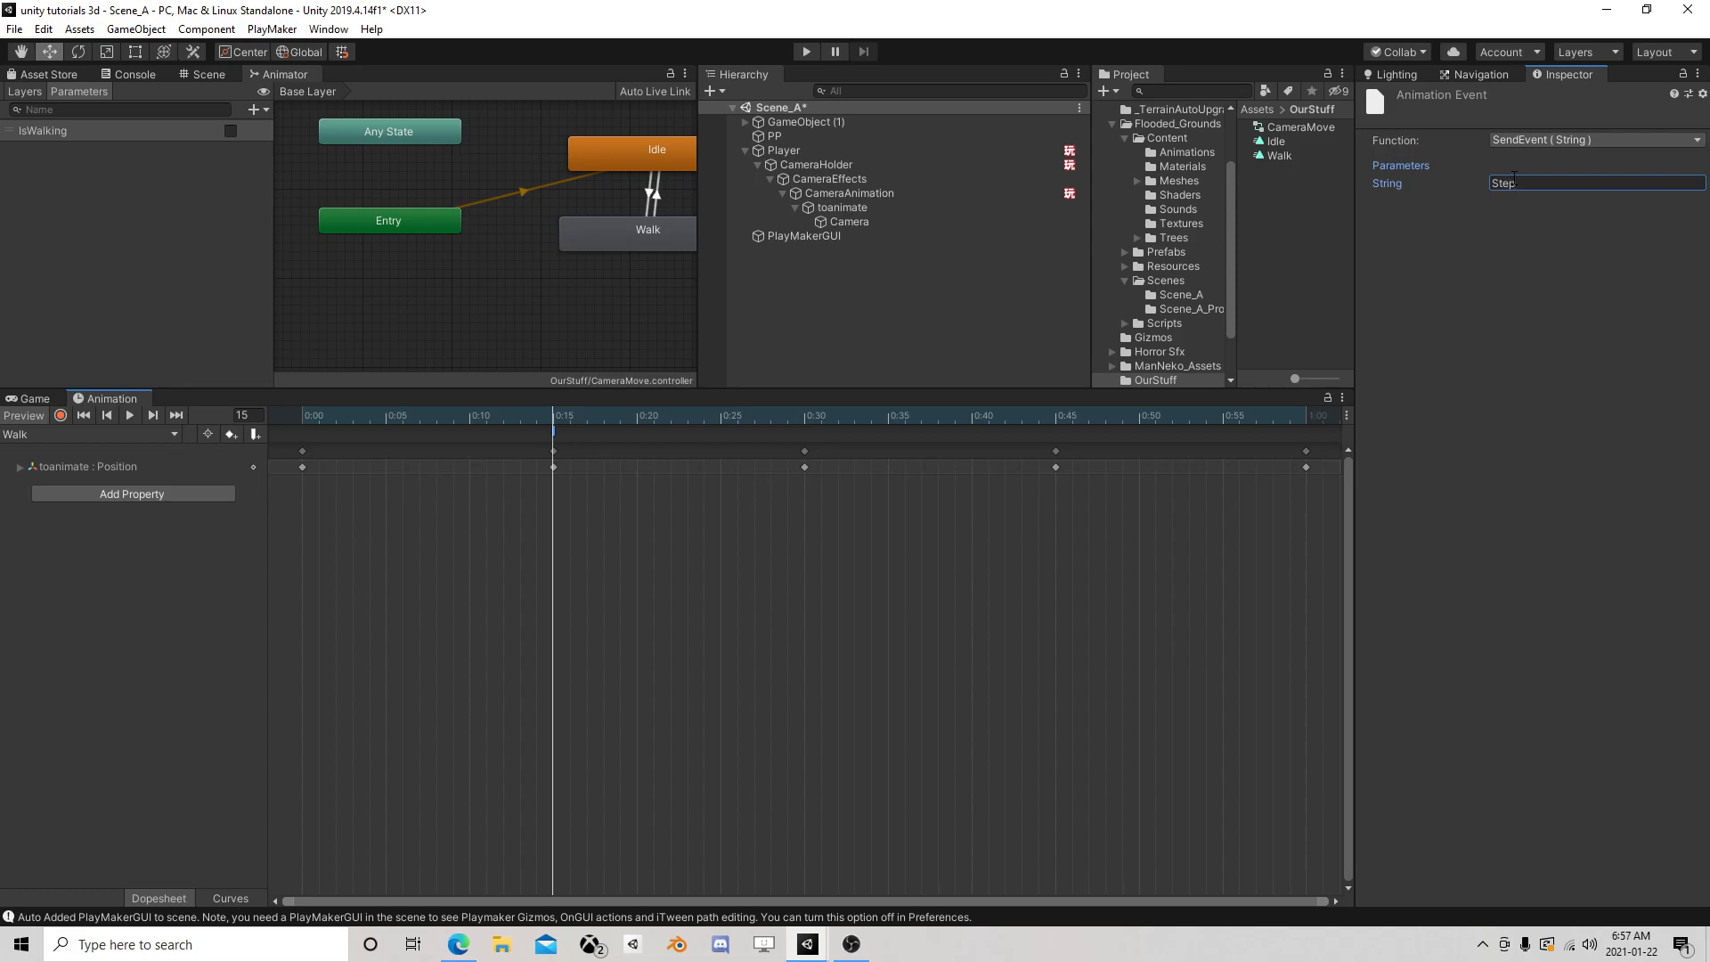
Add an animation event at frame 30 of the Walk clip that calls SendEvent ( String ) with the string Step
{"action": "left_click_drag", "start_coordinate": [564, 417], "coordinate": [804, 427]}
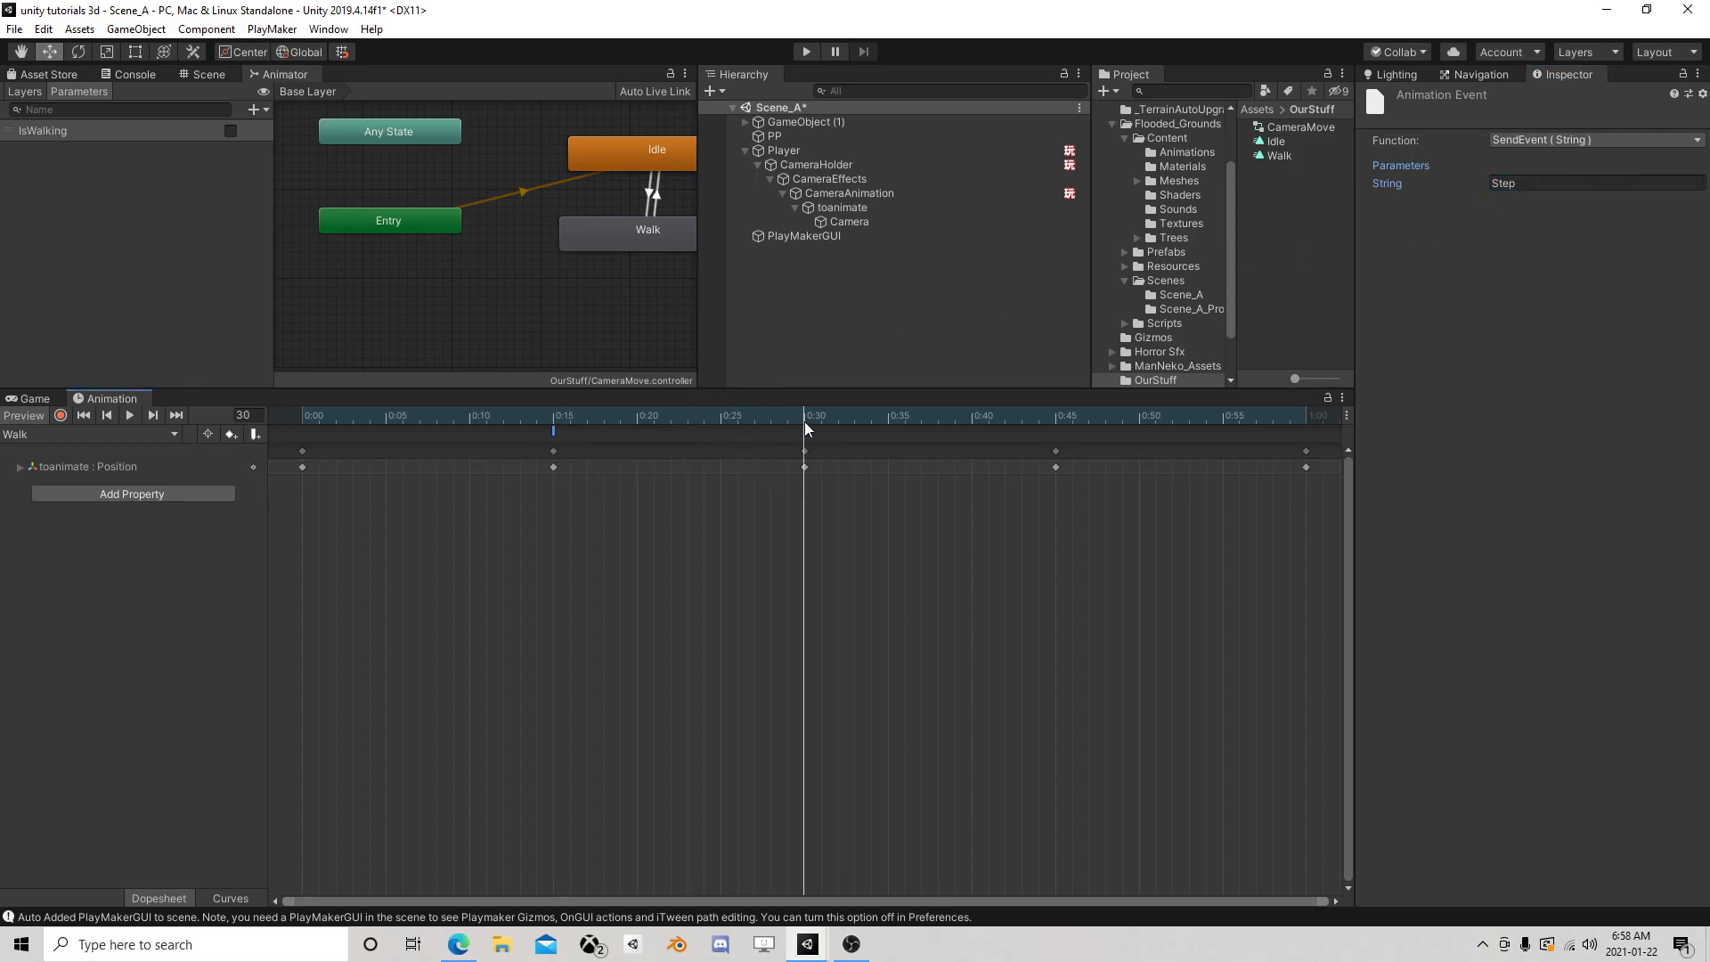
{"action": "left_click", "coordinate": [256, 436]}
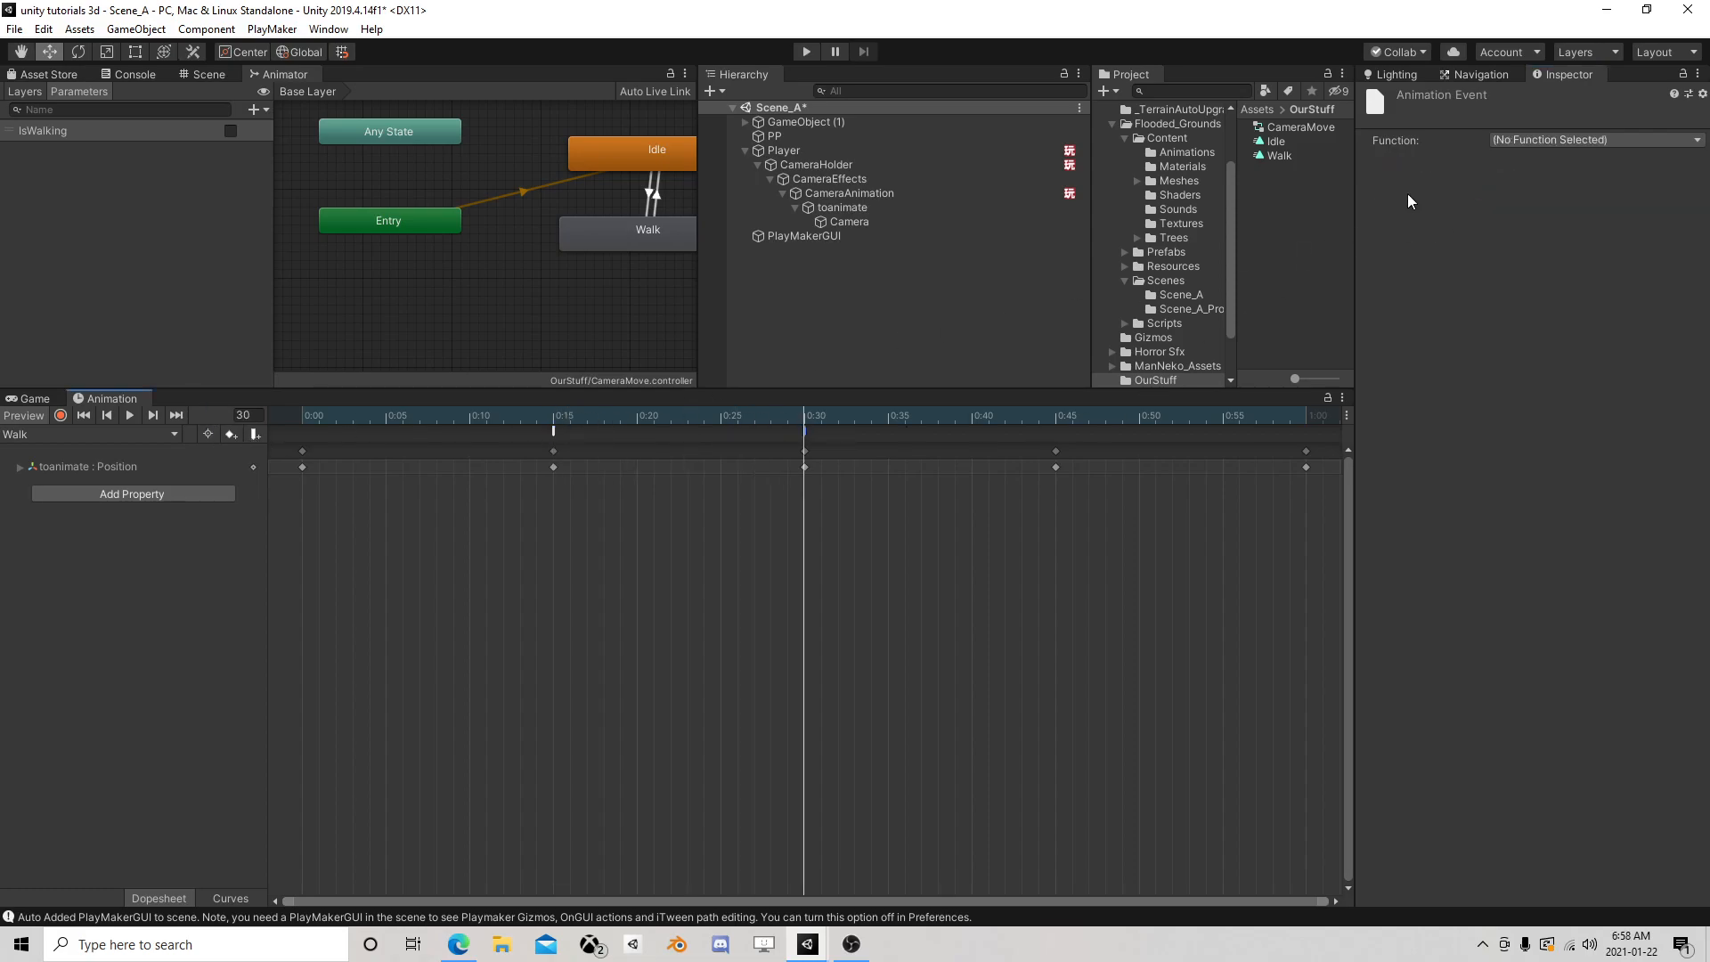
{"action": "left_click", "coordinate": [1542, 141]}
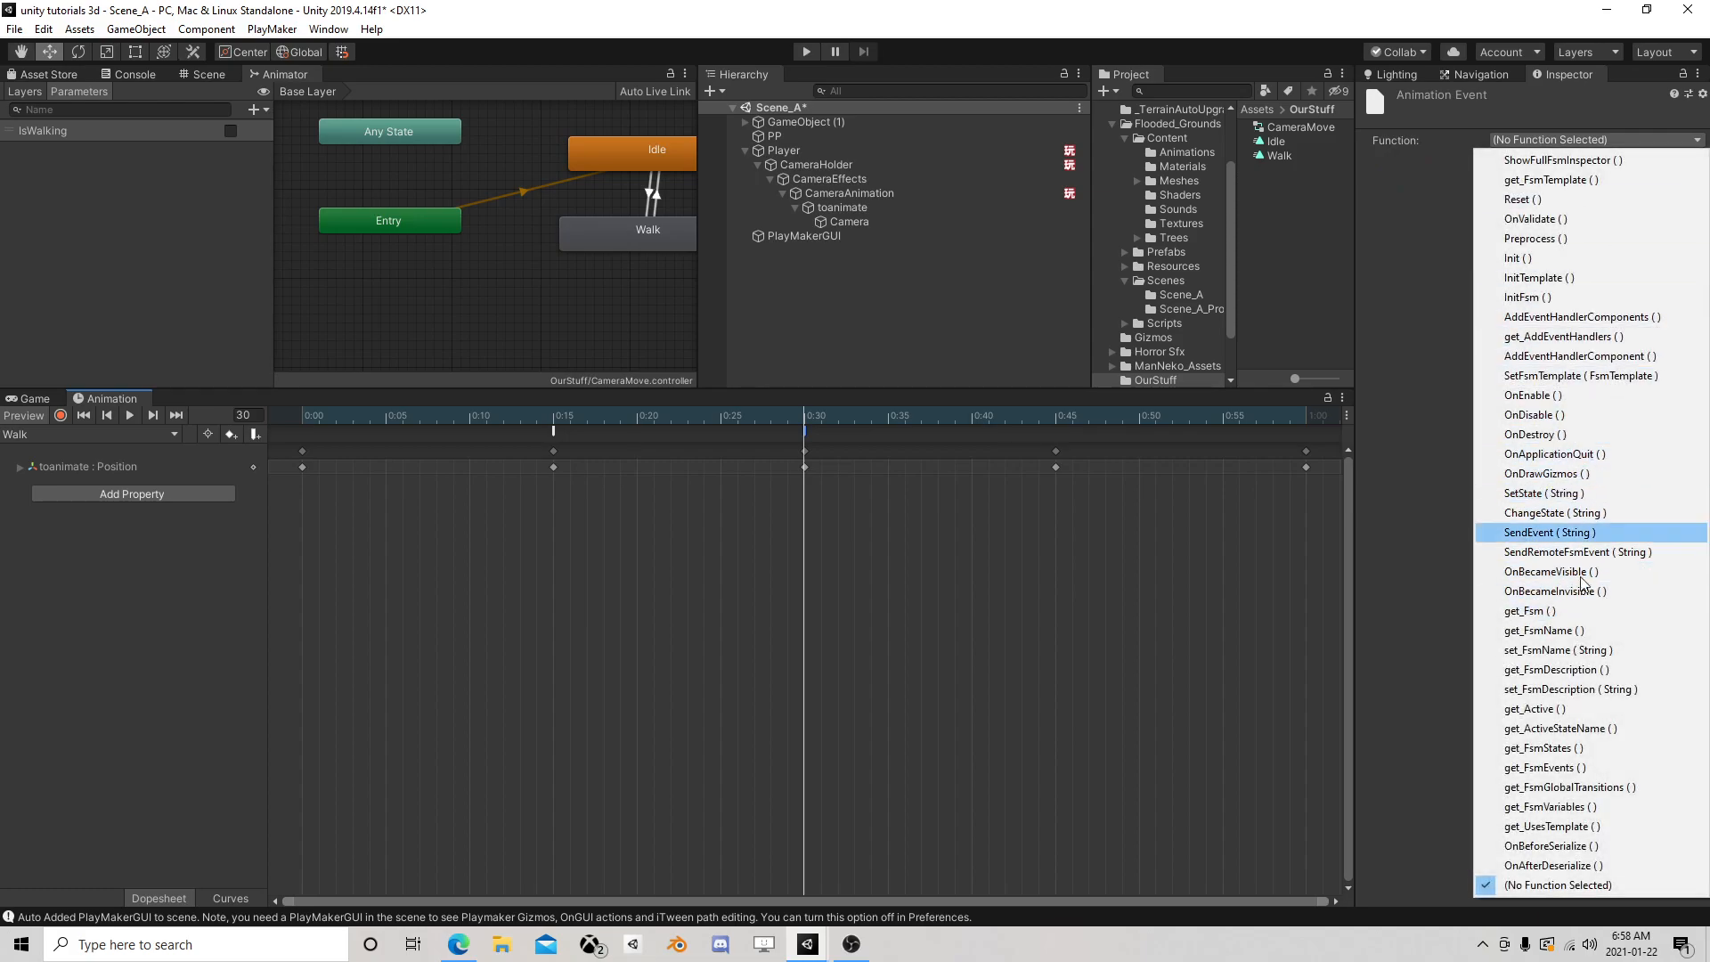
{"action": "left_click", "coordinate": [1567, 532]}
{"action": "left_click", "coordinate": [1553, 184]}
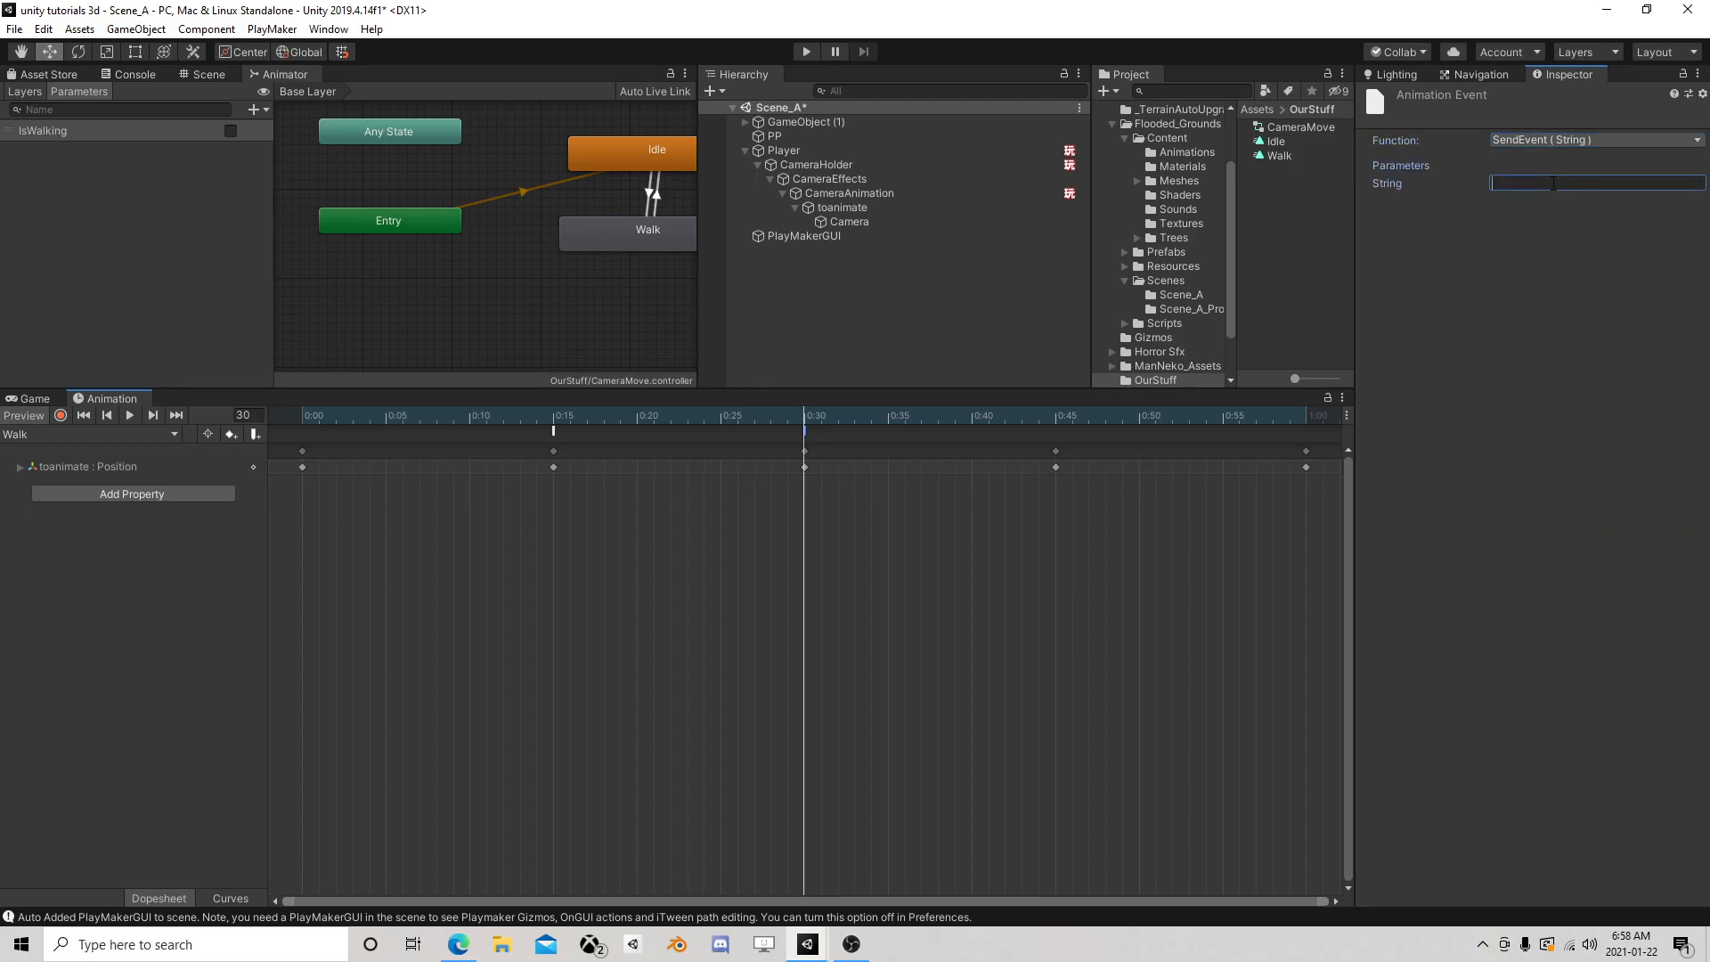
{"action": "type", "text": "Step"}
Add an animation event at frame 45 of the Walk clip that calls SendEvent ( String ) with the string Step
{"action": "left_click_drag", "start_coordinate": [807, 419], "coordinate": [1051, 440]}
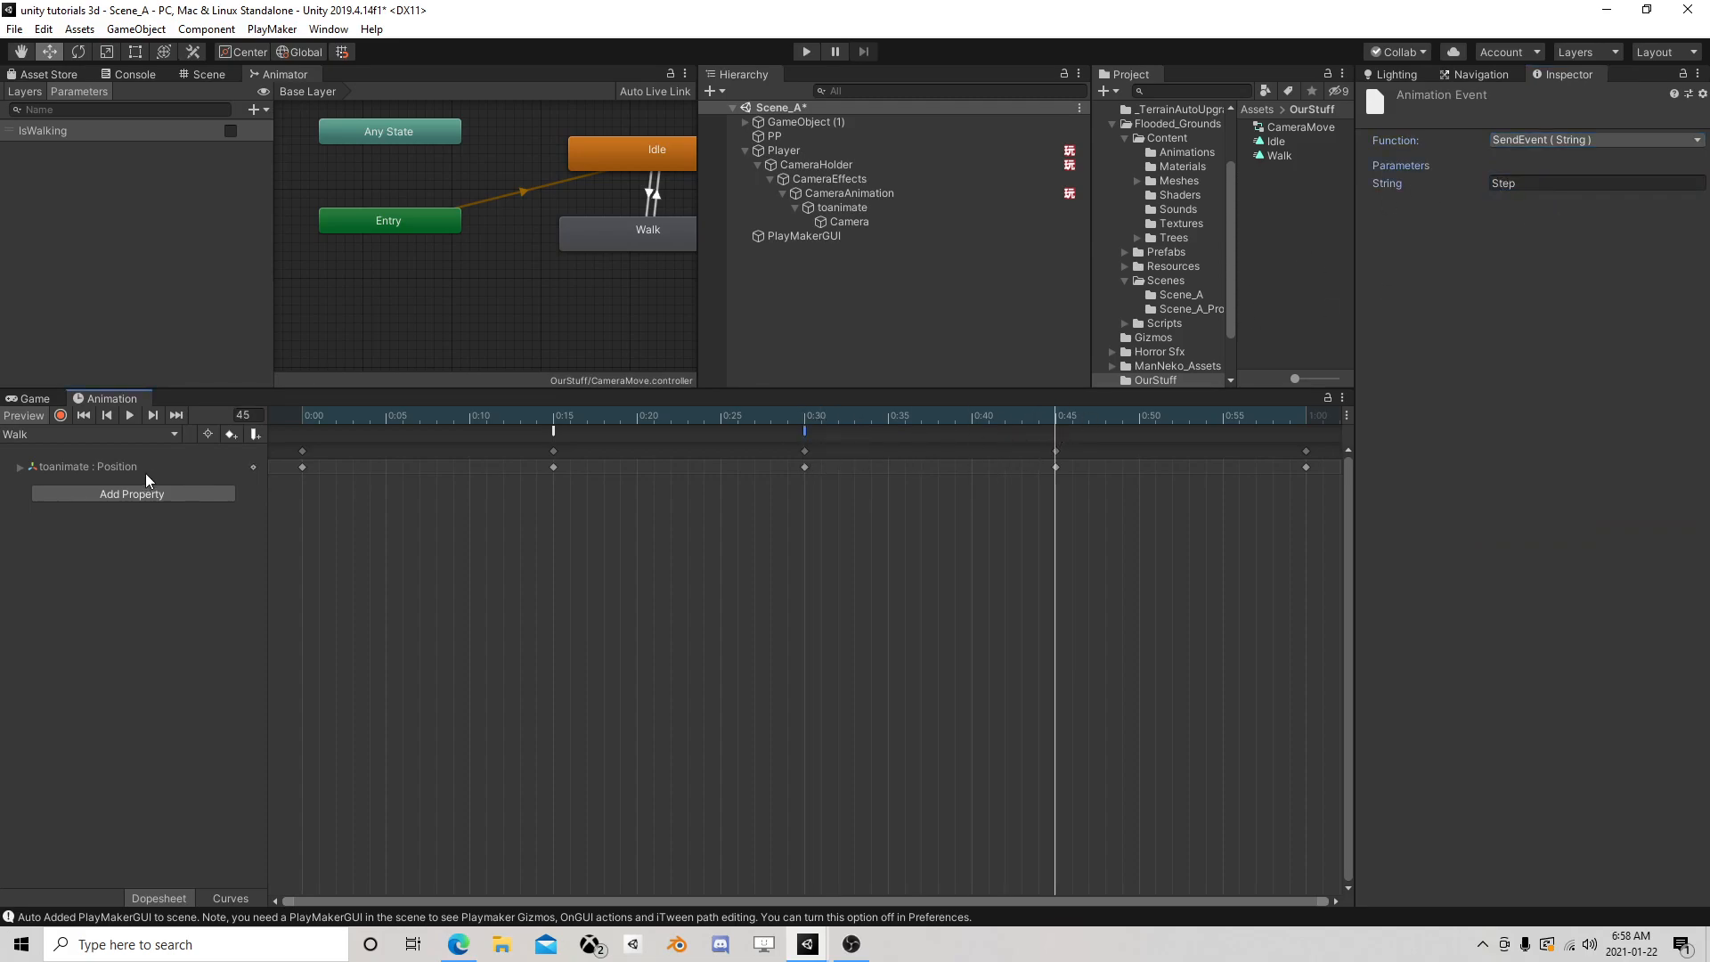
{"action": "left_click", "coordinate": [254, 438]}
{"action": "left_click", "coordinate": [1519, 140]}
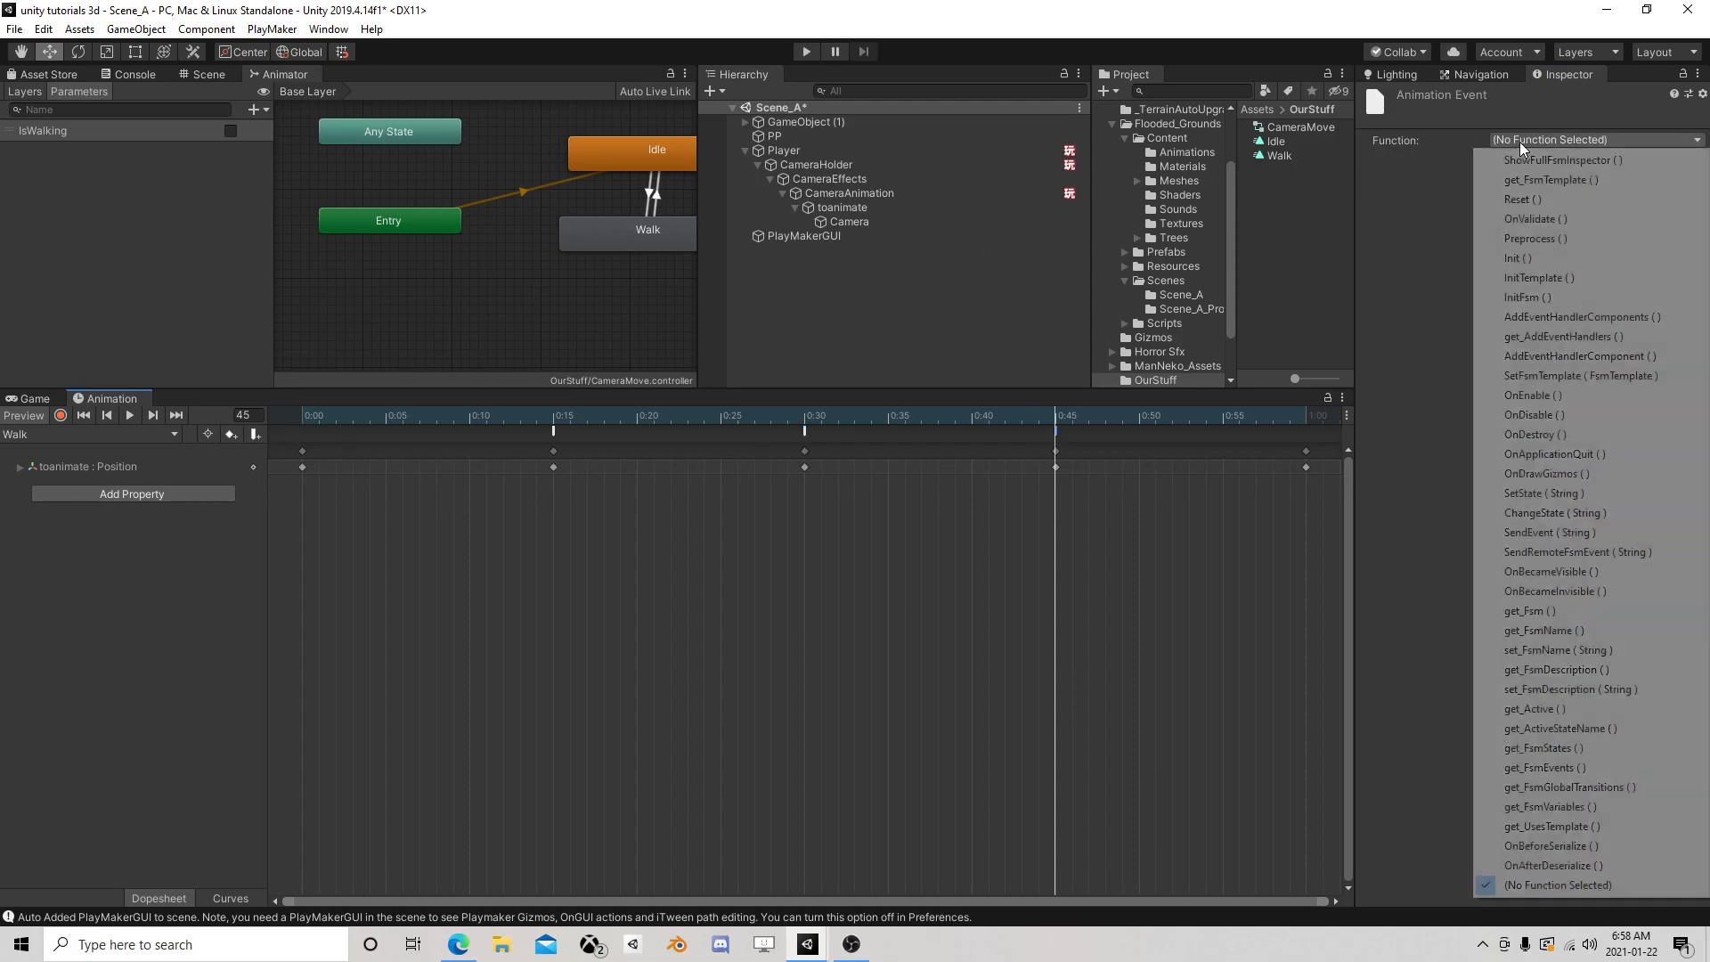
{"action": "left_click", "coordinate": [1568, 531]}
{"action": "left_click", "coordinate": [1554, 184]}
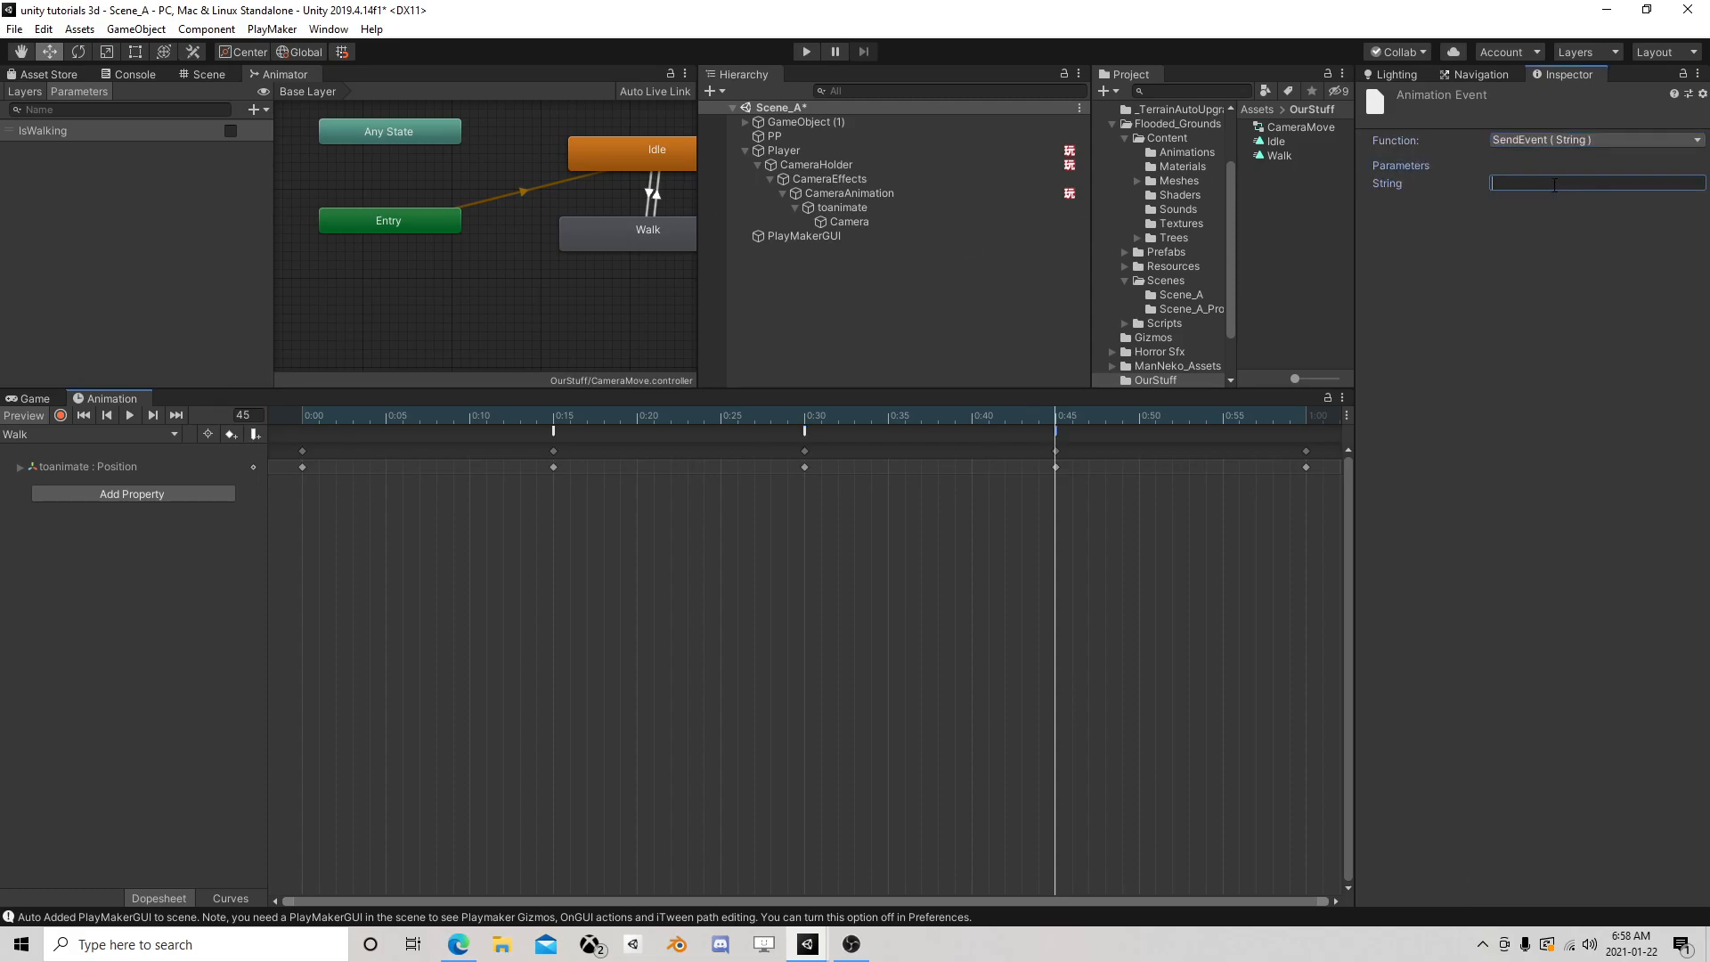
Add an animation event at frame 60 of the Walk clip that calls SendEvent ( String ) with the string Step
{"action": "left_click_drag", "start_coordinate": [1101, 418], "coordinate": [1302, 421]}
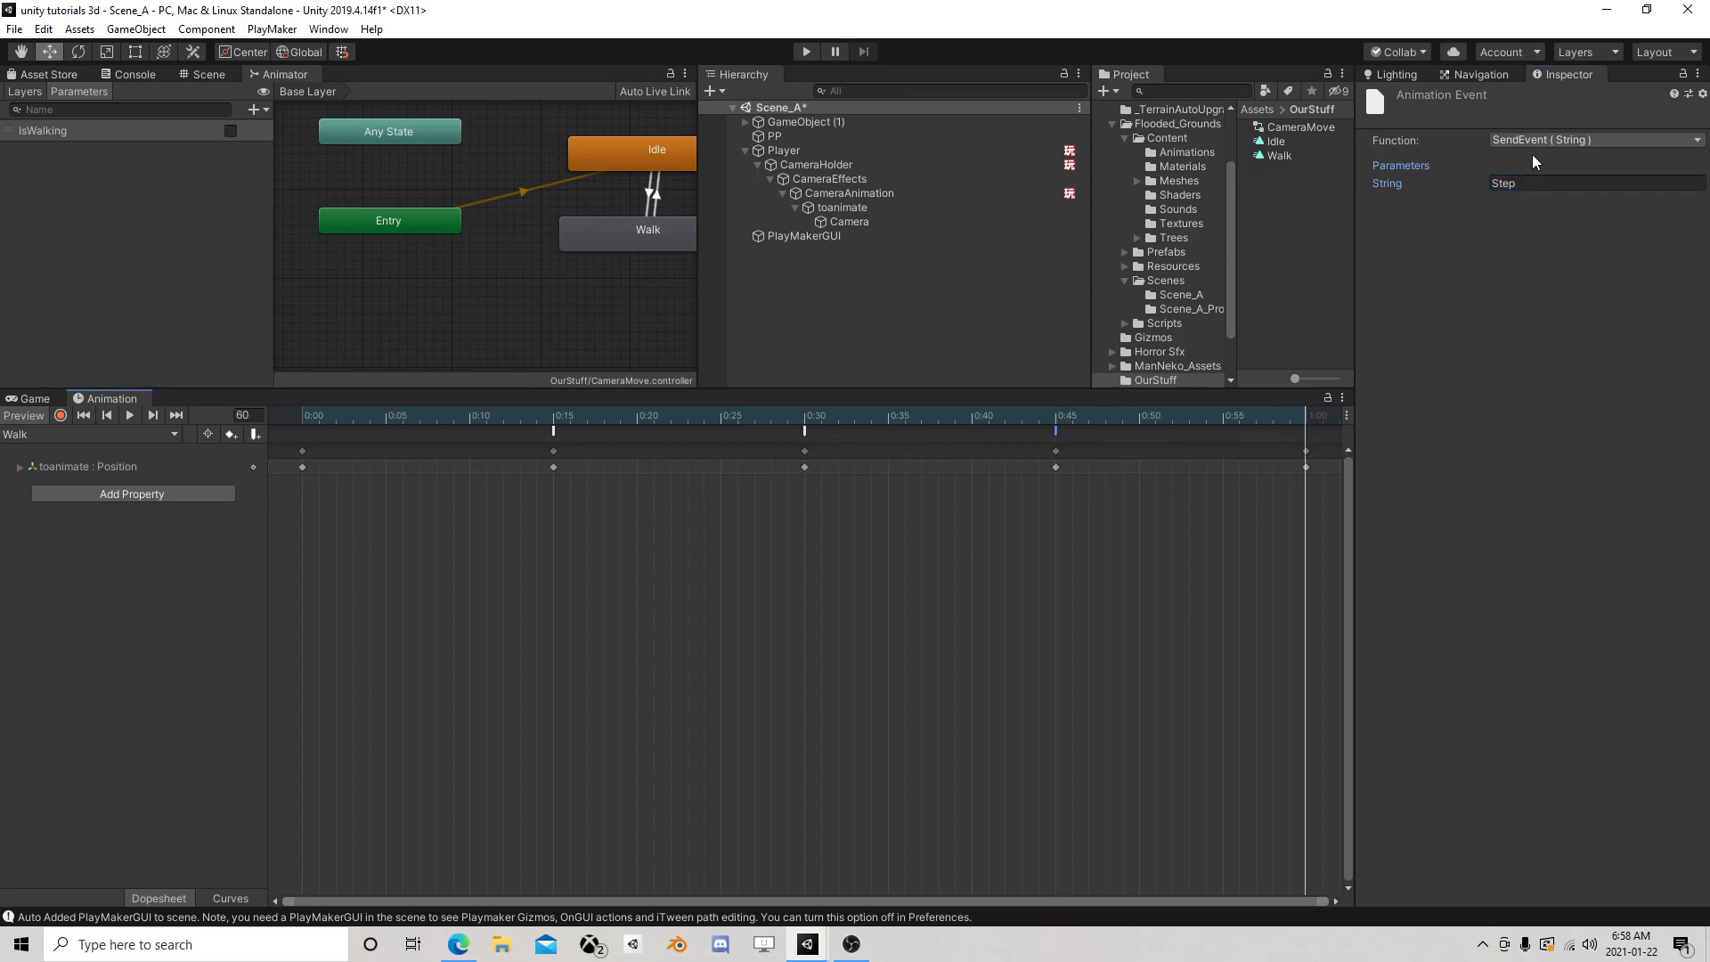
{"action": "left_click", "coordinate": [252, 435]}
{"action": "left_click", "coordinate": [1595, 140]}
{"action": "left_click", "coordinate": [1550, 532]}
{"action": "left_click", "coordinate": [1572, 183]}
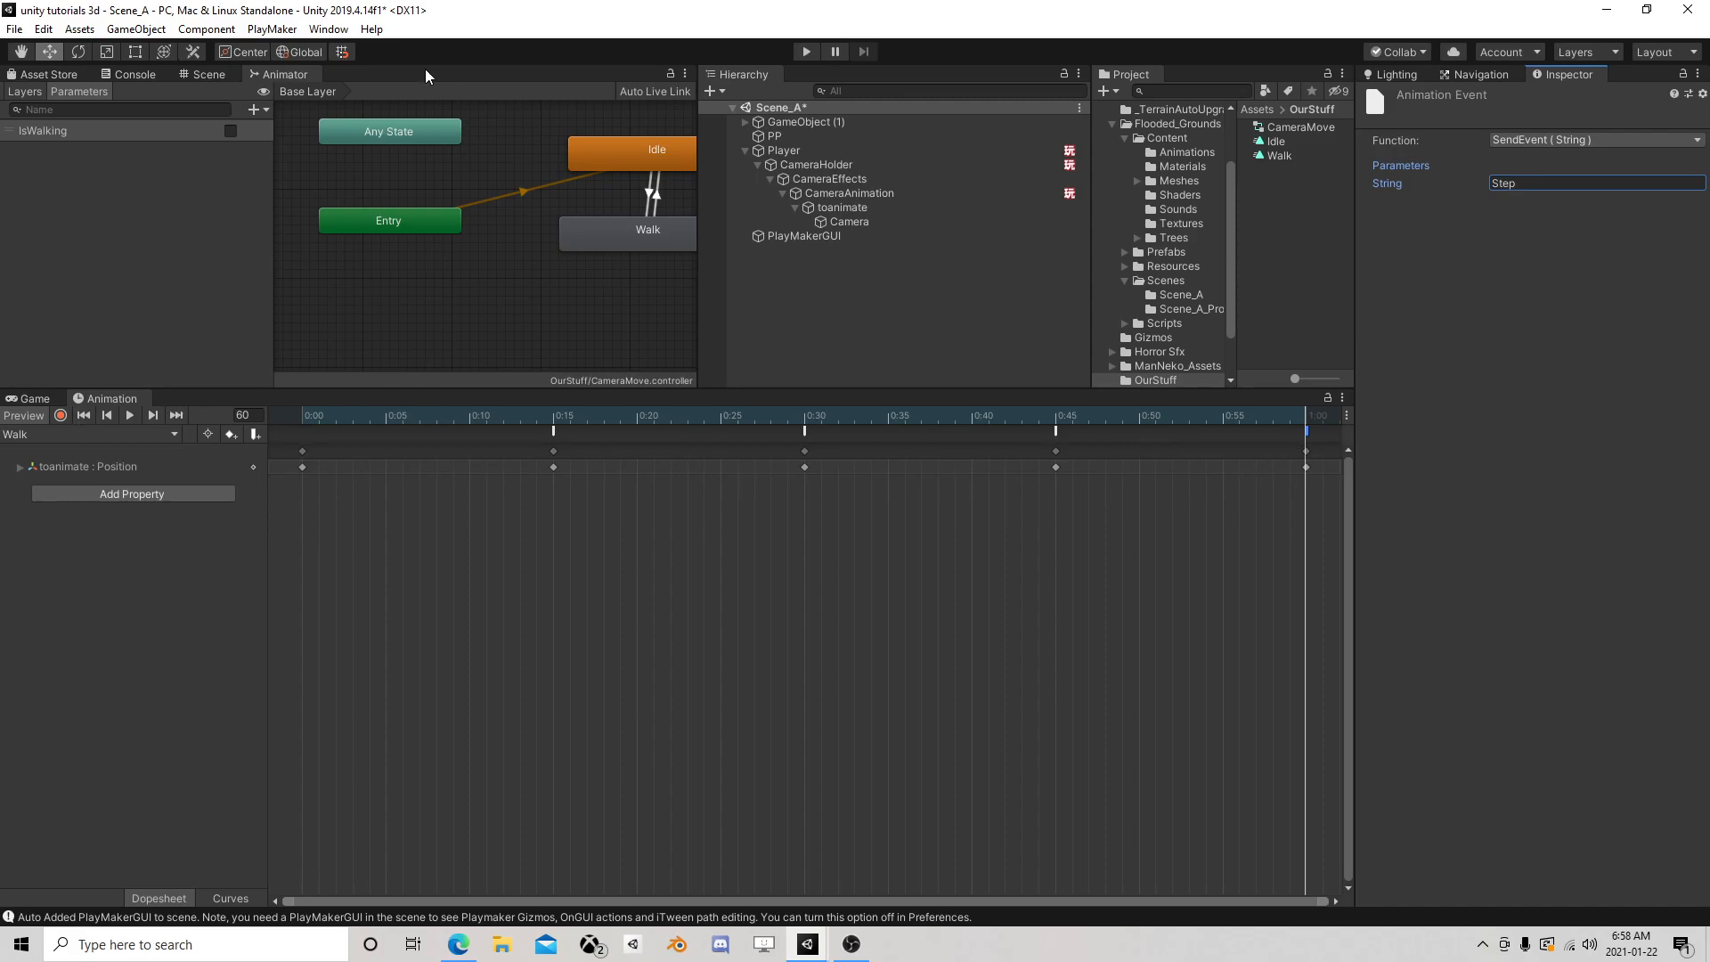
Enable CameraAnimation's Animator component and rename its existing PlayMaker FSM to SetAnimator
{"action": "left_click", "coordinate": [853, 193]}
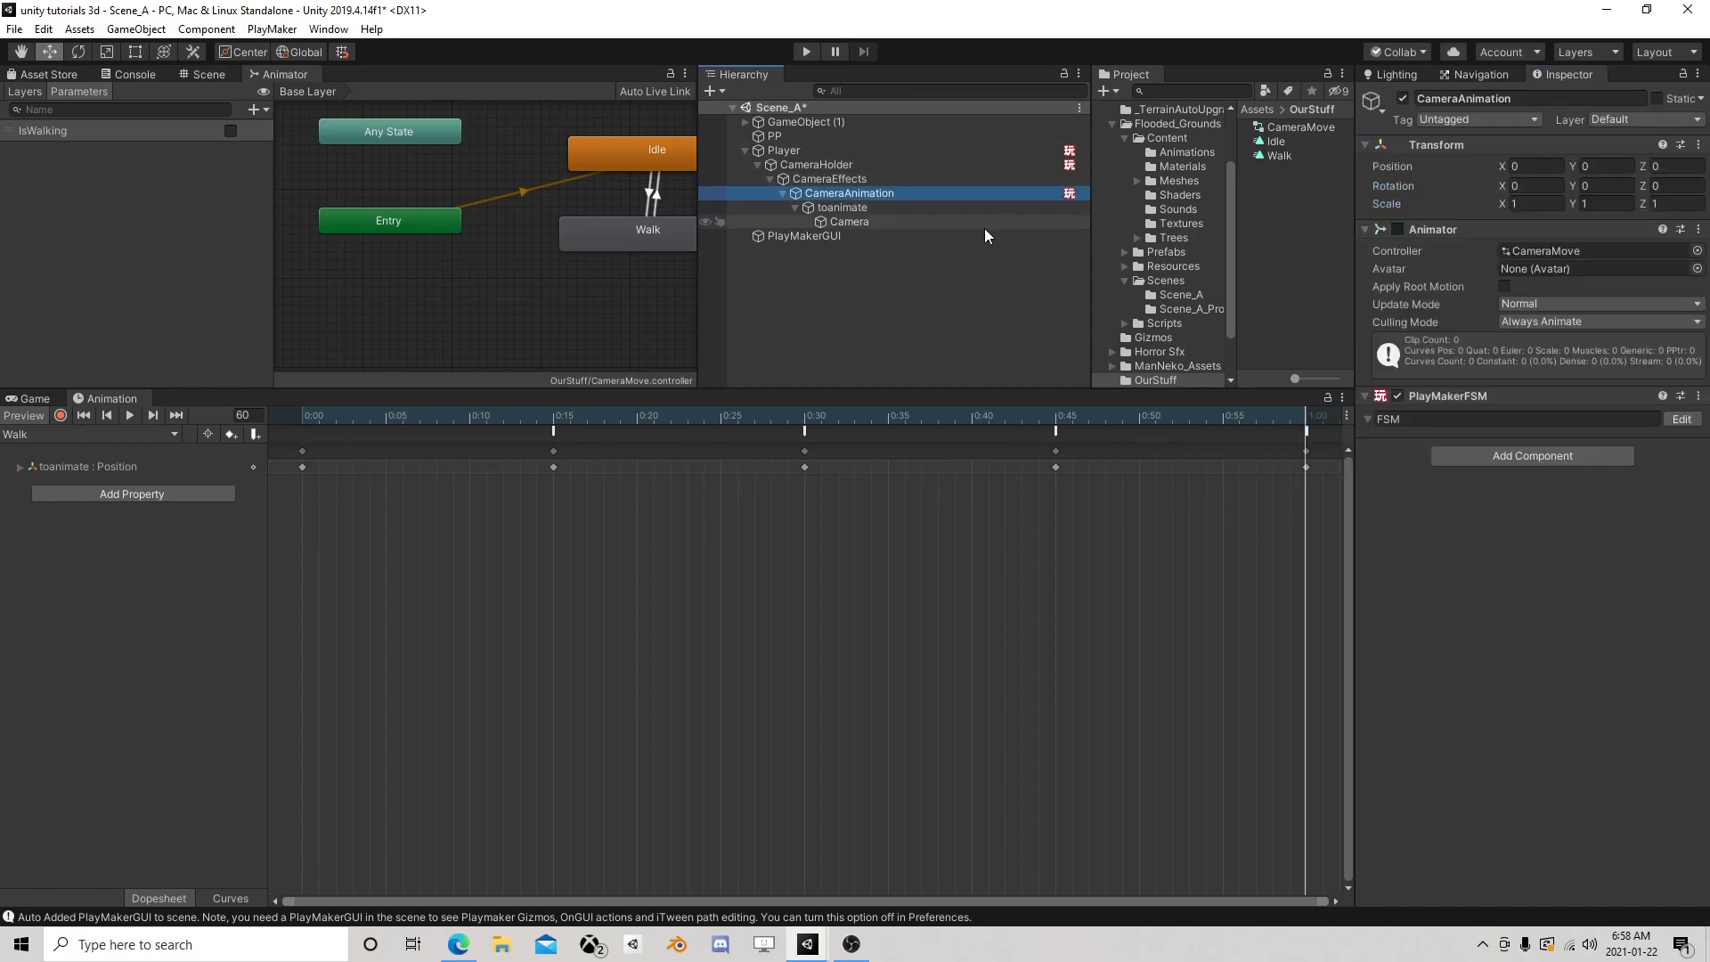
{"action": "left_click", "coordinate": [29, 400]}
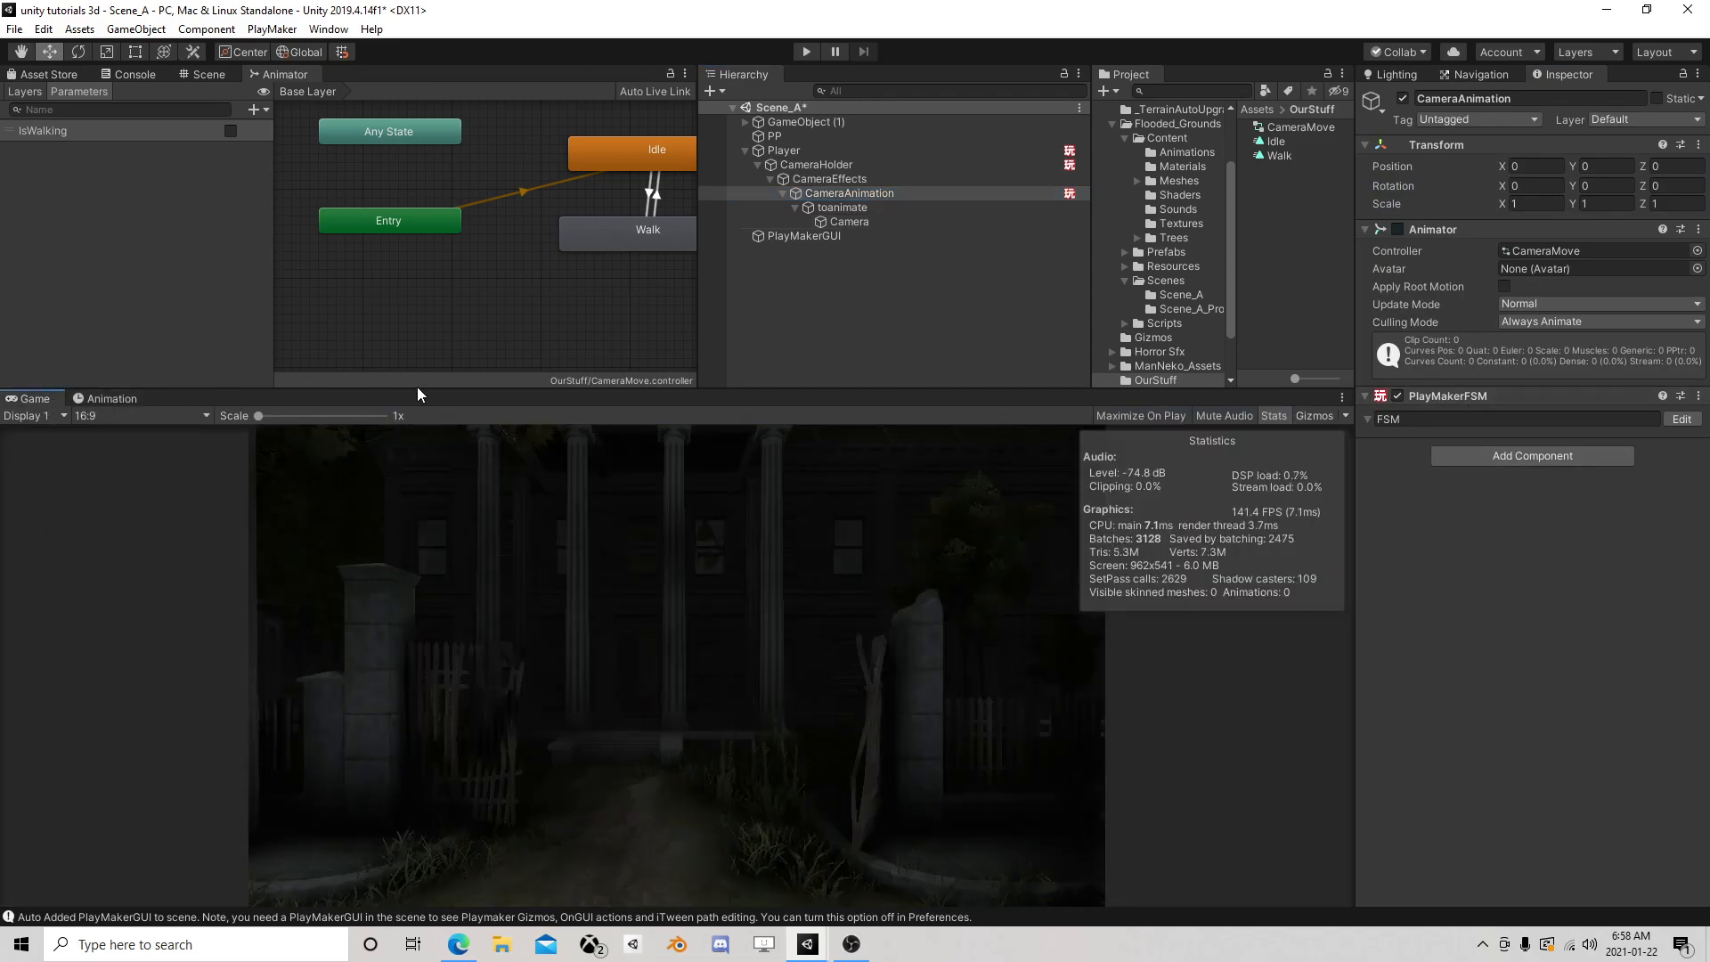
{"action": "left_click", "coordinate": [1397, 229]}
{"action": "left_click", "coordinate": [1682, 429]}
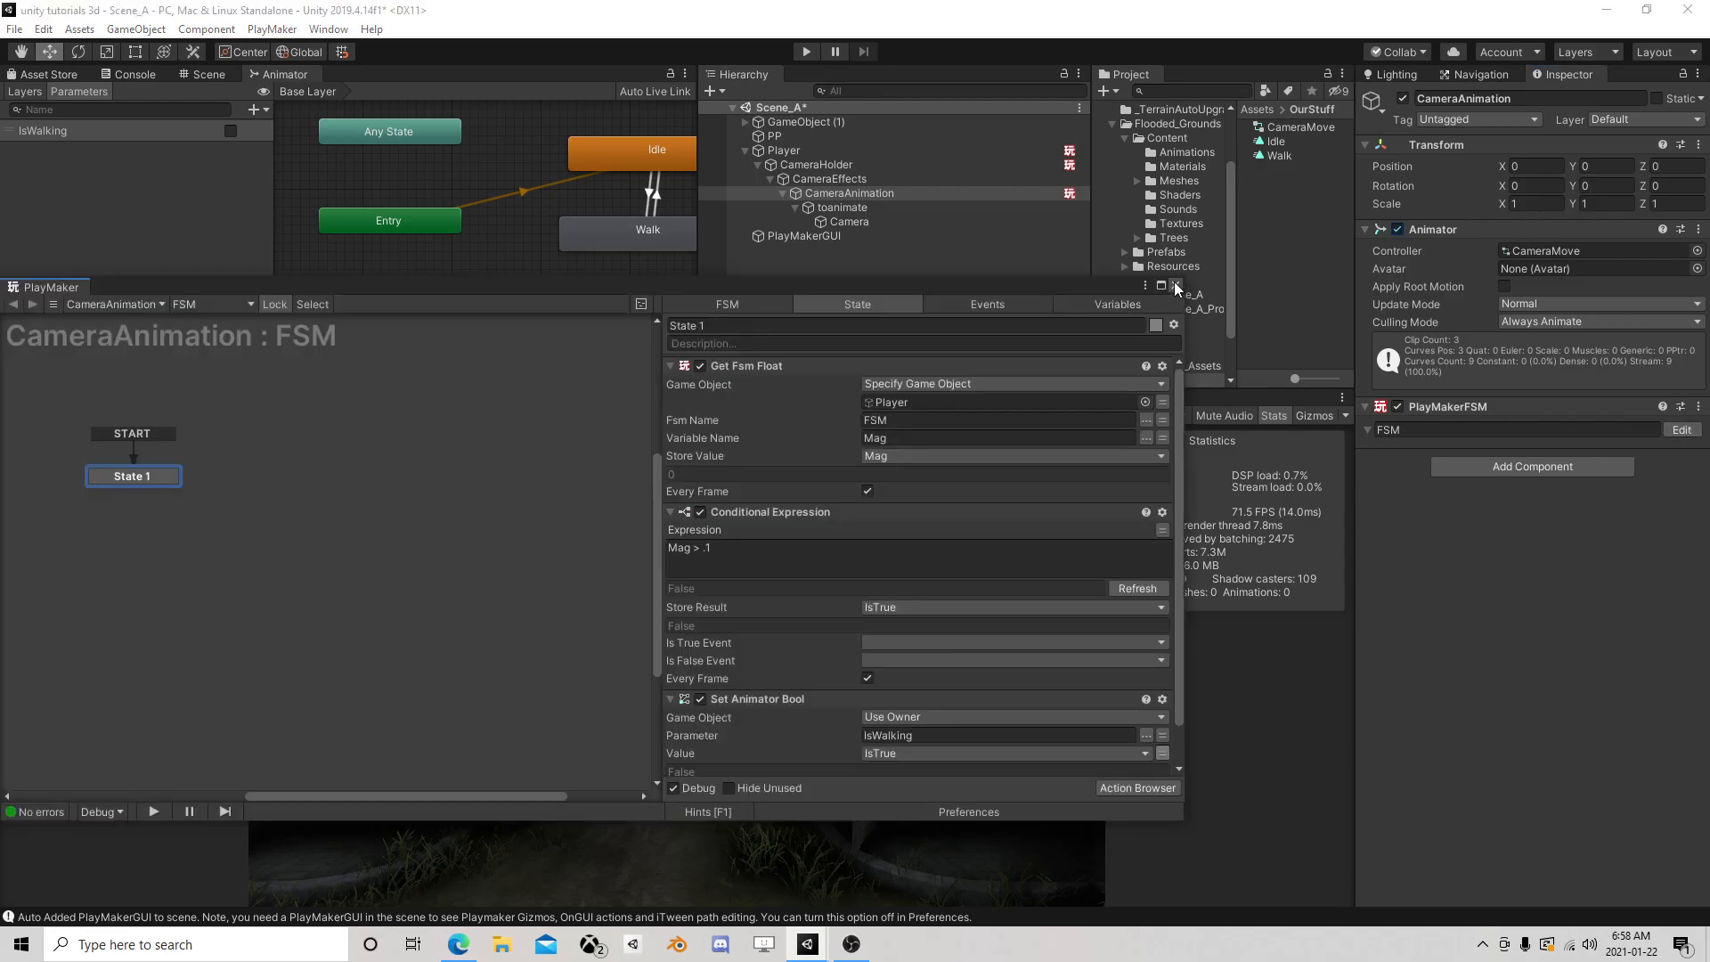
{"action": "left_click", "coordinate": [1175, 285]}
{"action": "left_click", "coordinate": [1422, 428]}
{"action": "type", "text": "SetAnimator"}
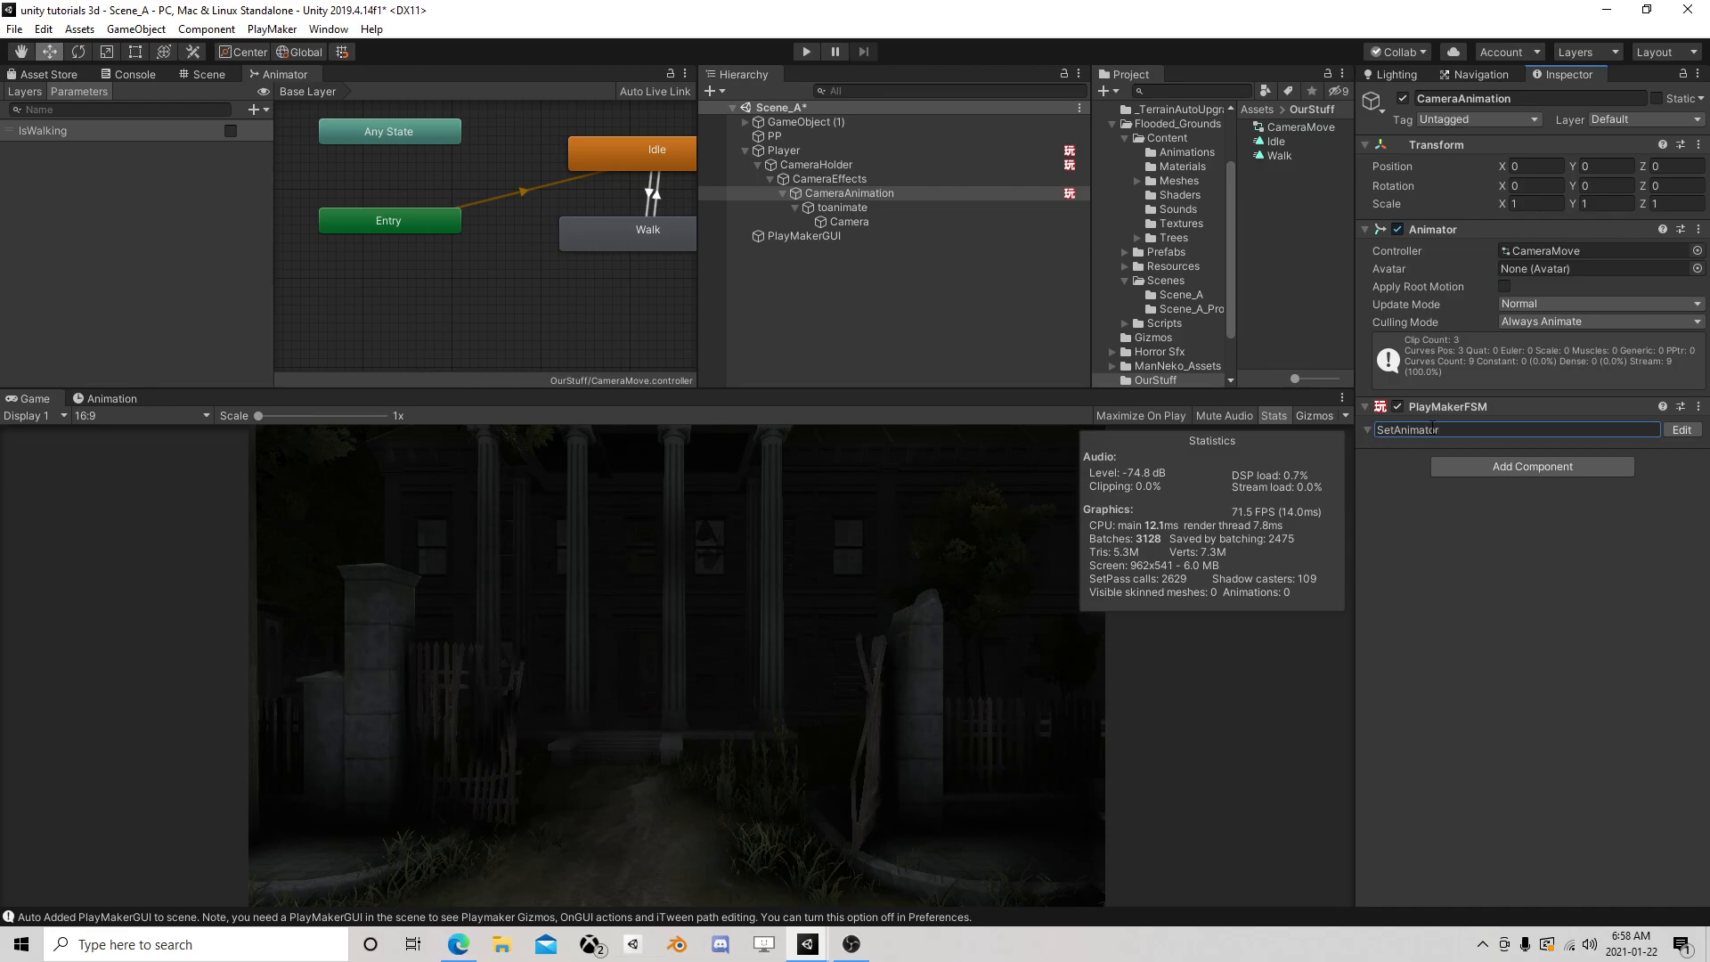
Add a second PlayMakerFSM component to CameraAnimation and name it CatchEvents
{"action": "left_click", "coordinate": [1433, 464]}
{"action": "left_click", "coordinate": [1497, 531]}
{"action": "left_click", "coordinate": [1427, 482]}
{"action": "type", "text": "CatchEvents"}
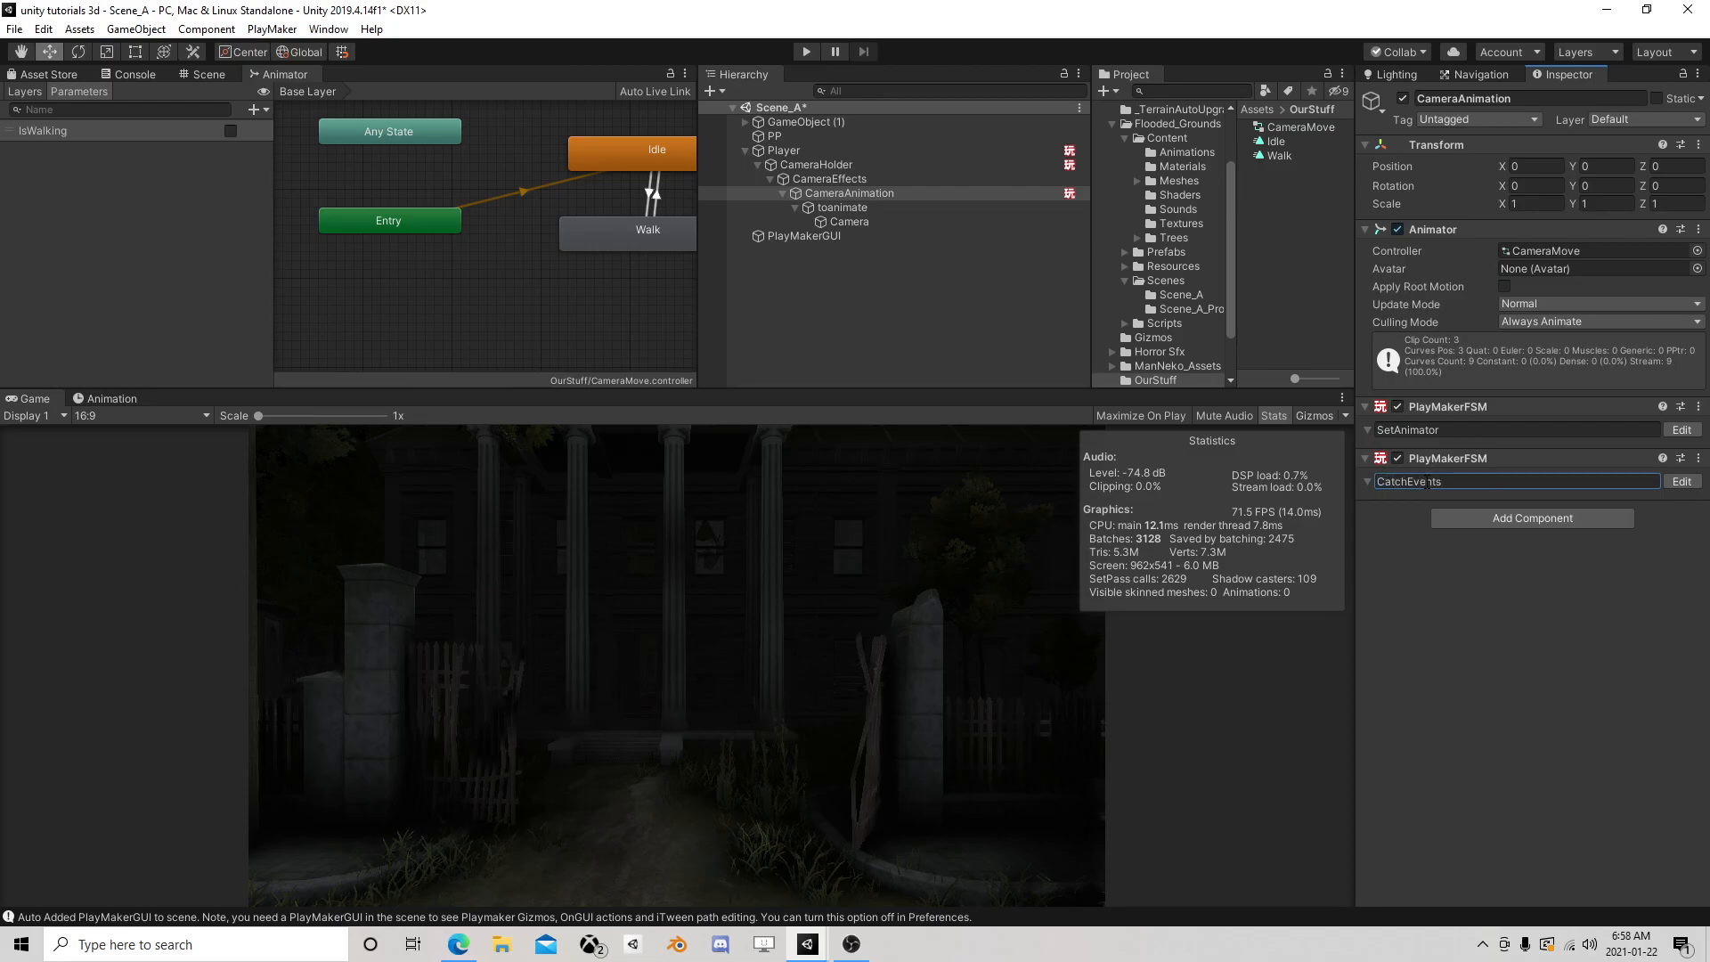
Add an event named Step to the CatchEvents FSM, make it global, and dismiss the PlayMakerGlobals notice
{"action": "left_click", "coordinate": [1682, 481]}
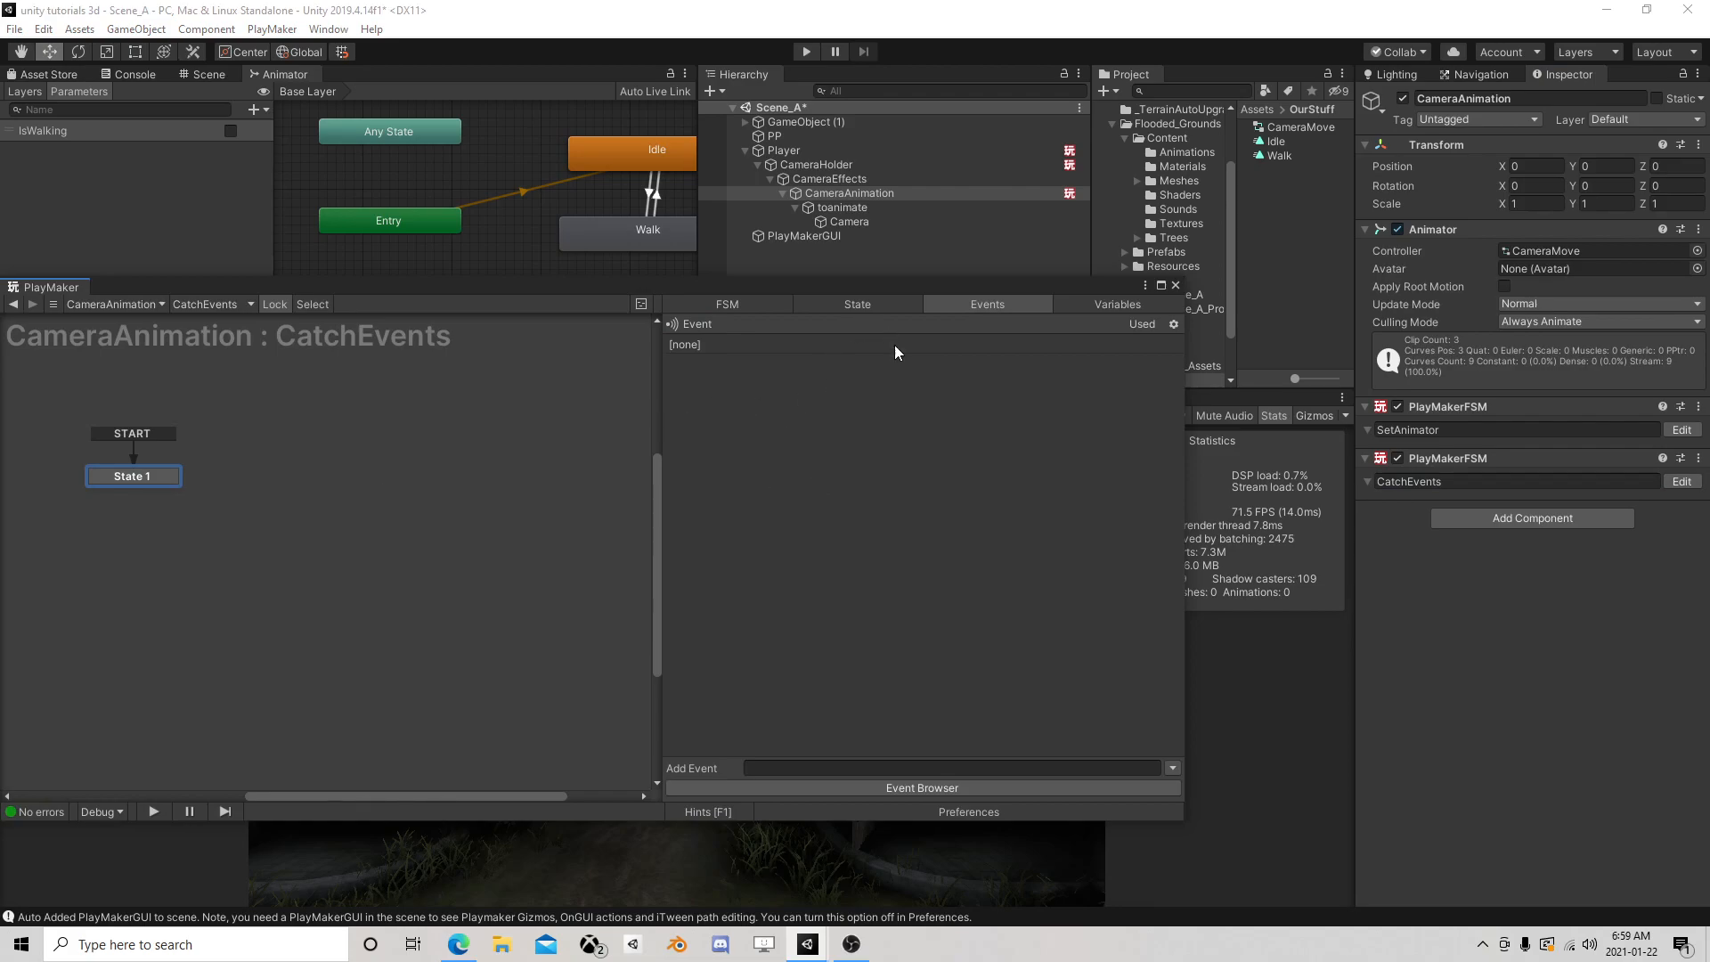
{"action": "left_click", "coordinate": [785, 763]}
{"action": "type", "text": "Step"}
{"action": "key", "text": "Return"}
{"action": "left_click", "coordinate": [672, 345]}
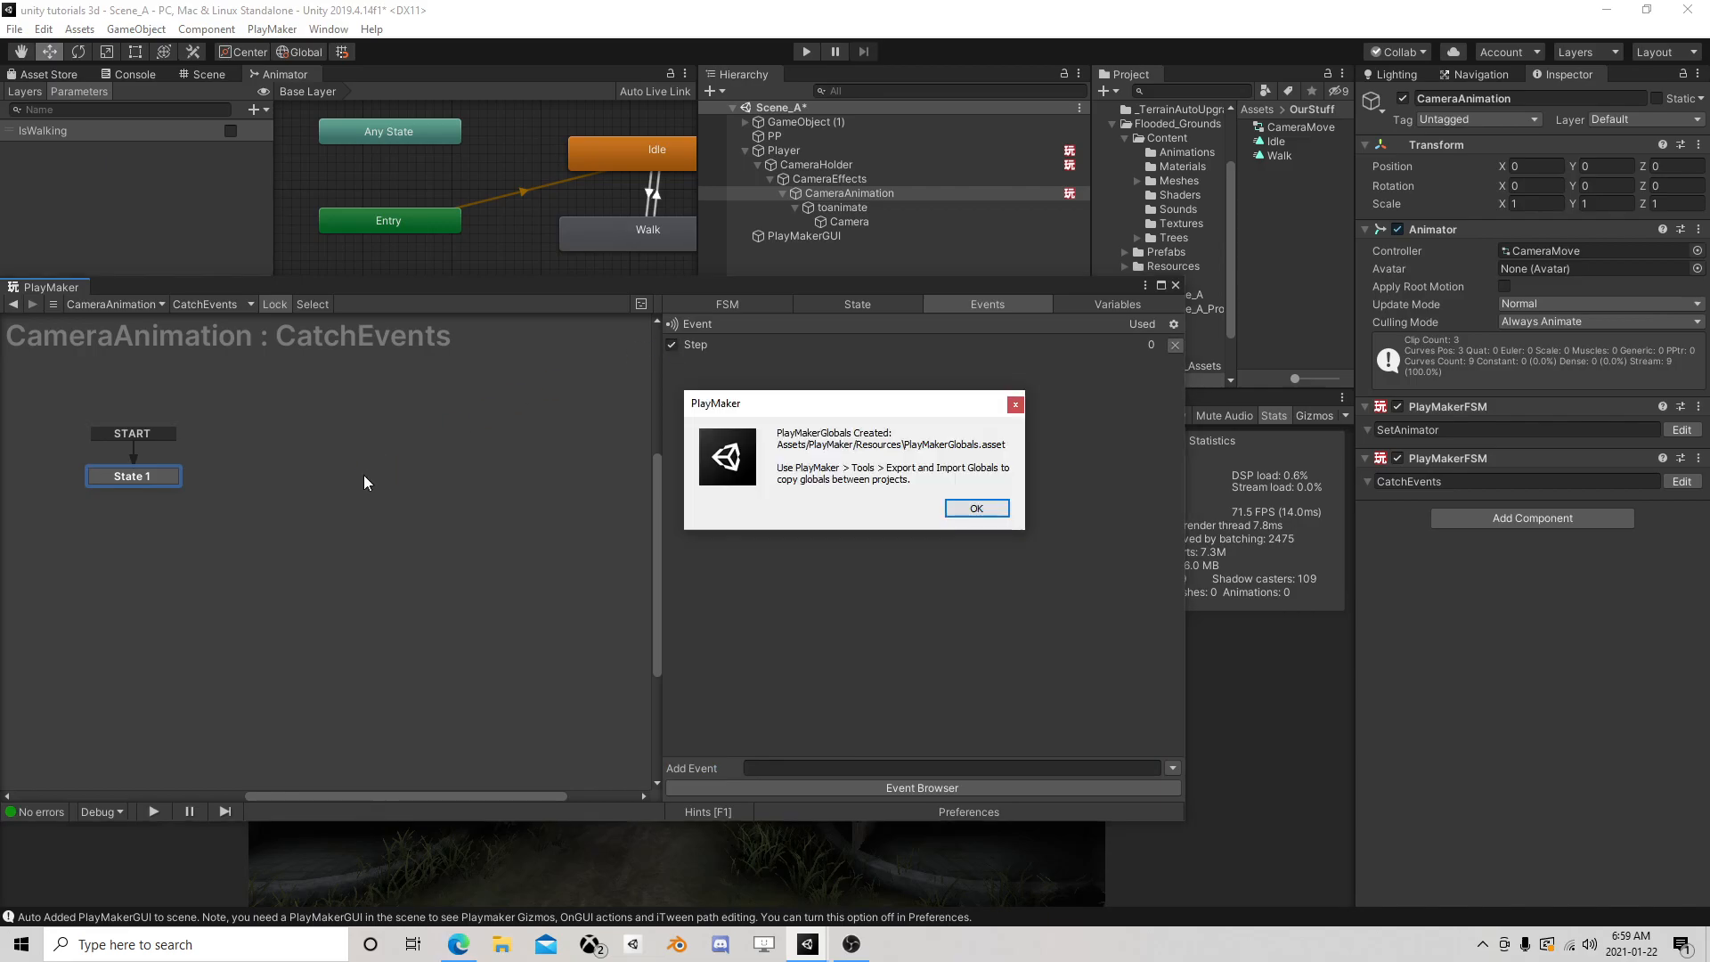
{"action": "left_click", "coordinate": [977, 508]}
Add a second state to the CatchEvents graph beside State 1 and give it a Step global transition
{"action": "right_click", "coordinate": [354, 499]}
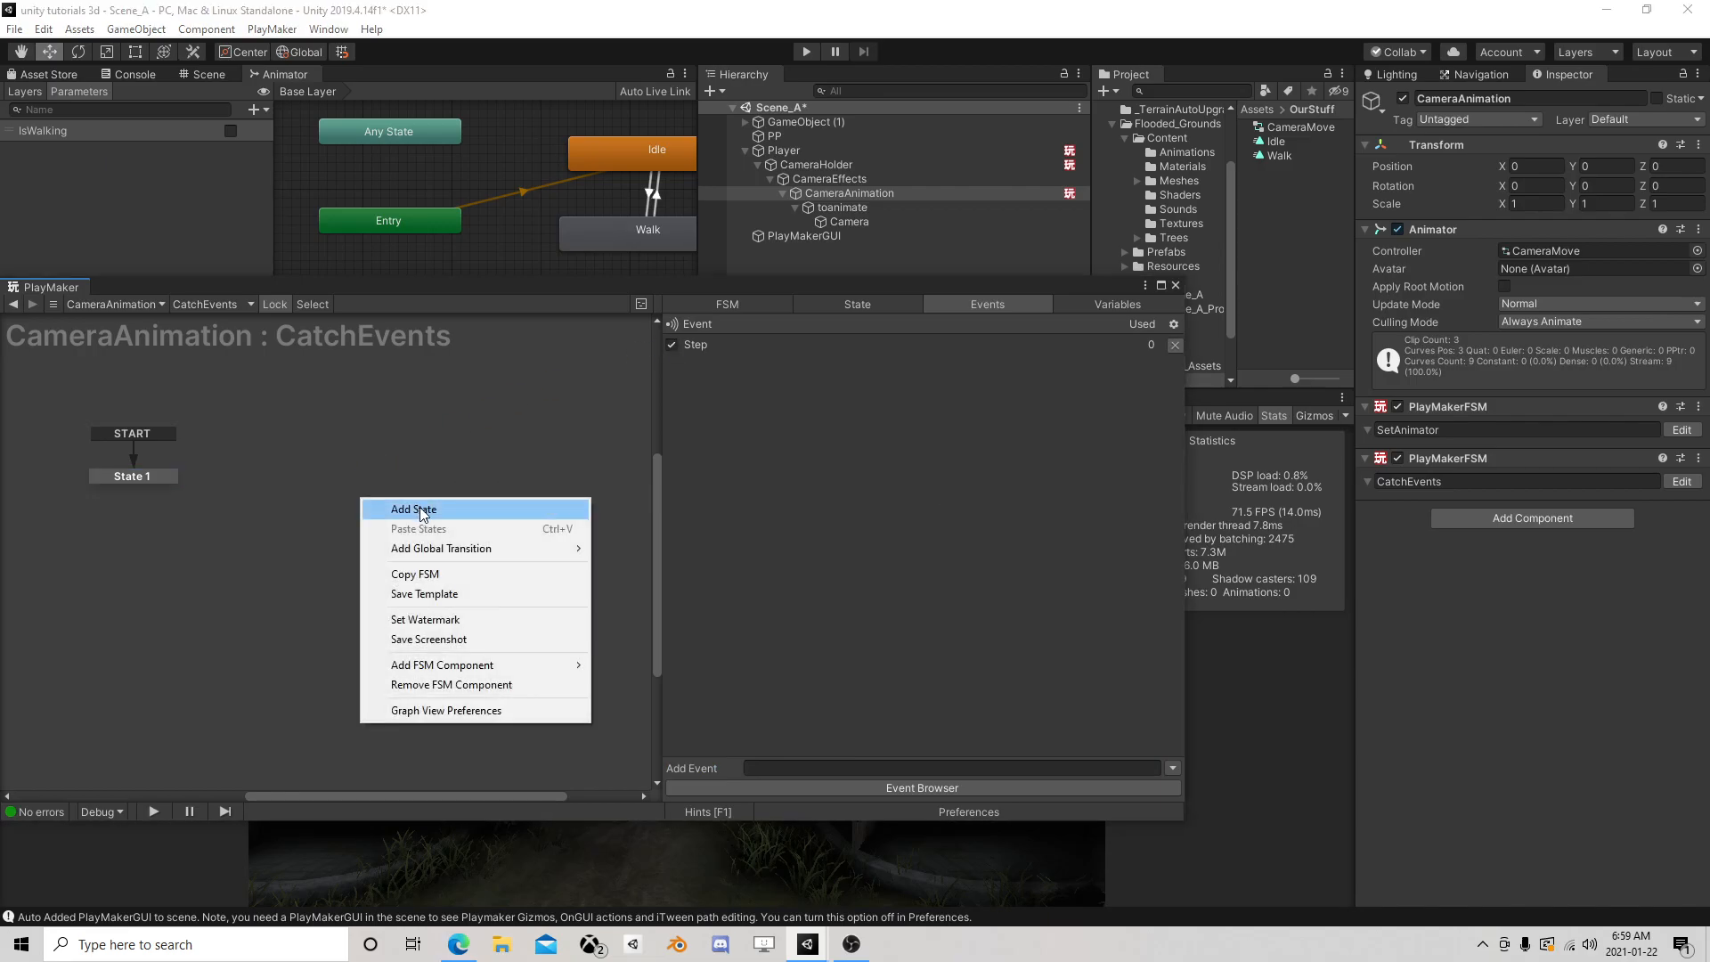
{"action": "left_click", "coordinate": [378, 507]}
{"action": "right_click", "coordinate": [410, 501]}
{"action": "mouse_move", "coordinate": [479, 532]}
{"action": "left_click", "coordinate": [676, 531]}
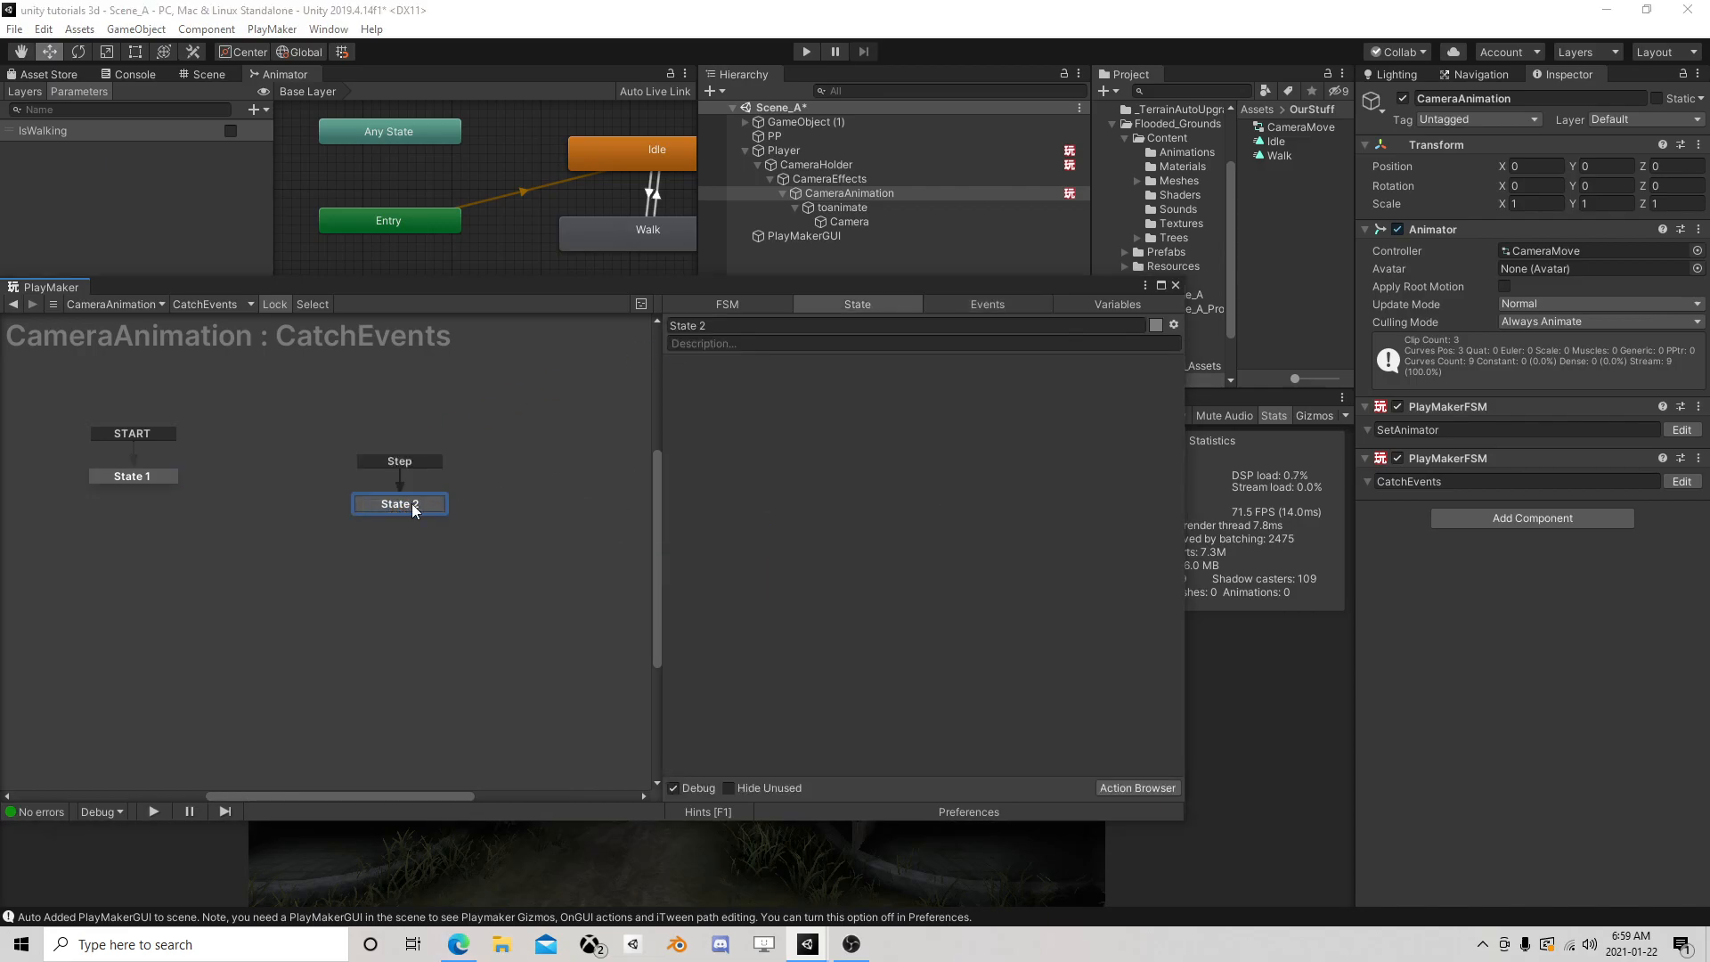
Add an Audio Source component to CameraAnimation with Play On Awake turned off, and collapse it
{"action": "type", "text": "audio"}
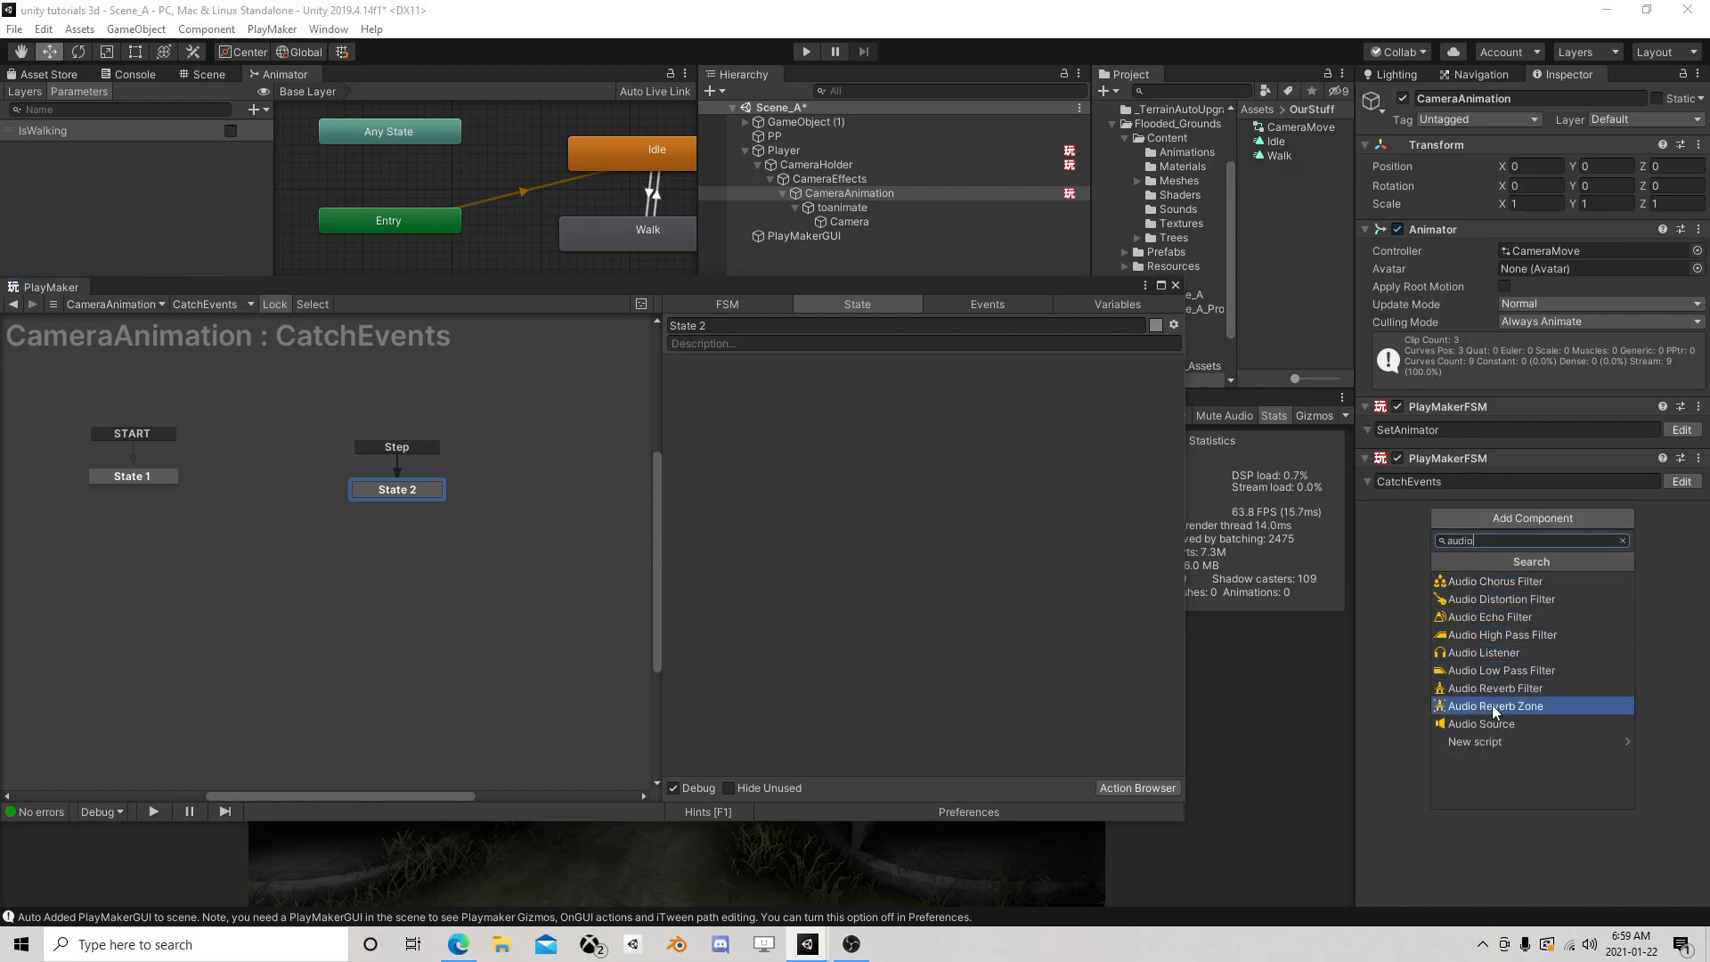
{"action": "left_click", "coordinate": [1486, 723]}
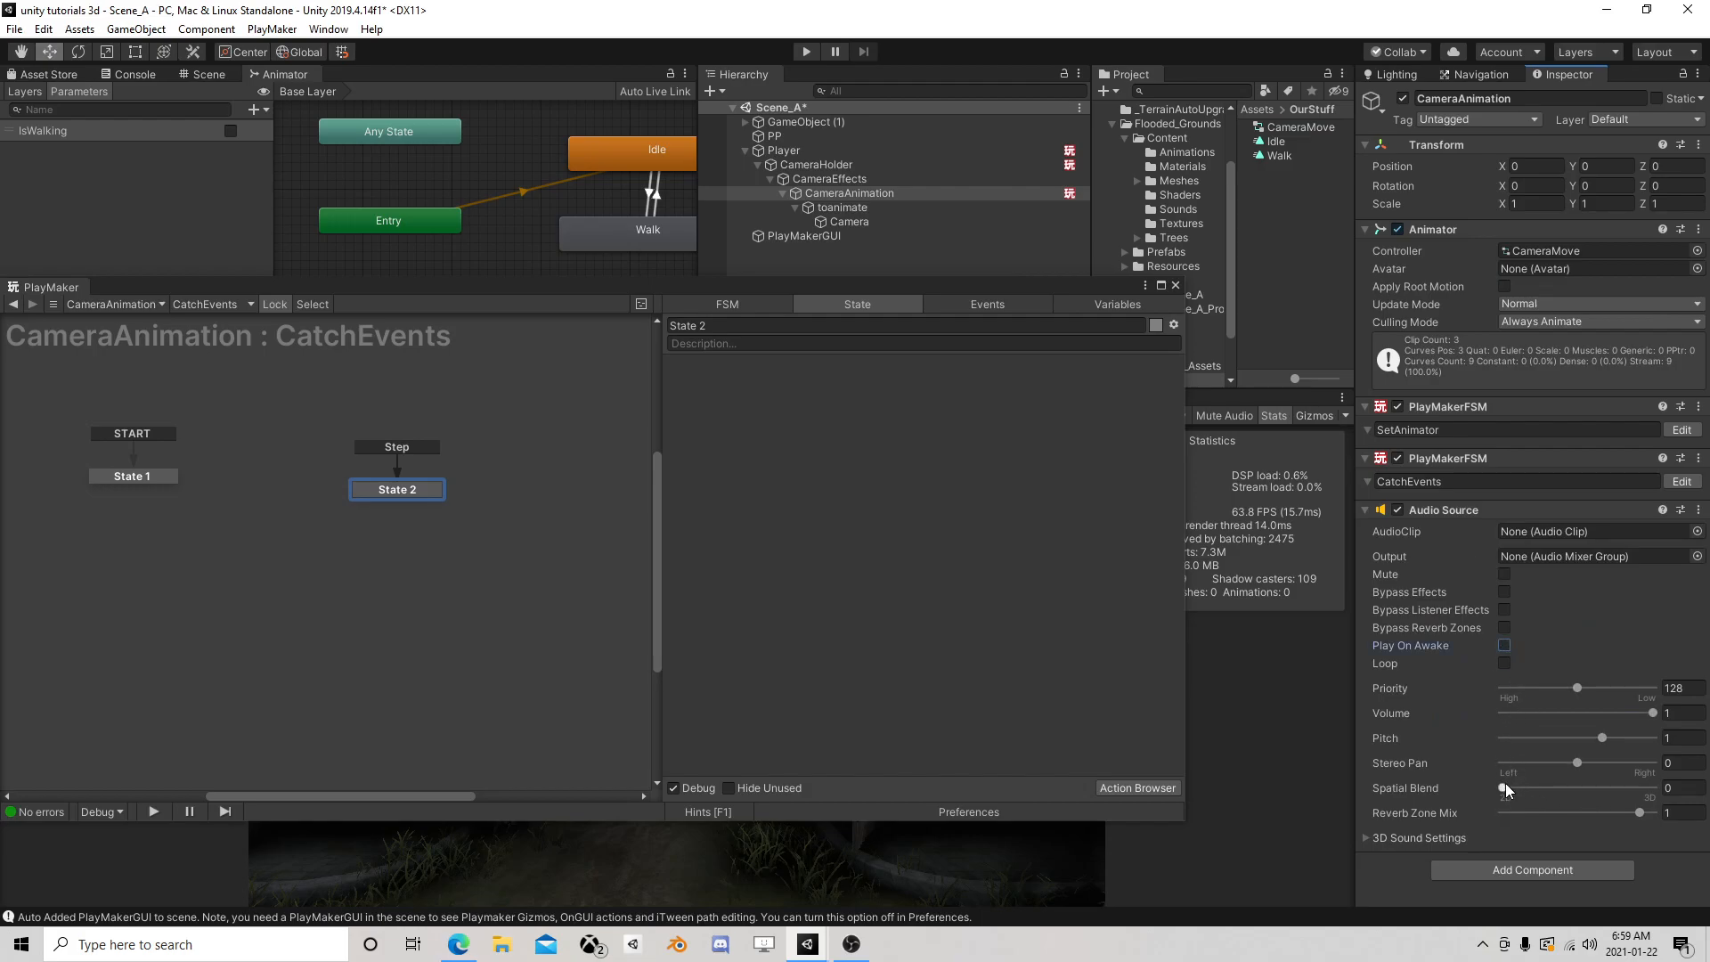
{"action": "left_click", "coordinate": [1366, 511]}
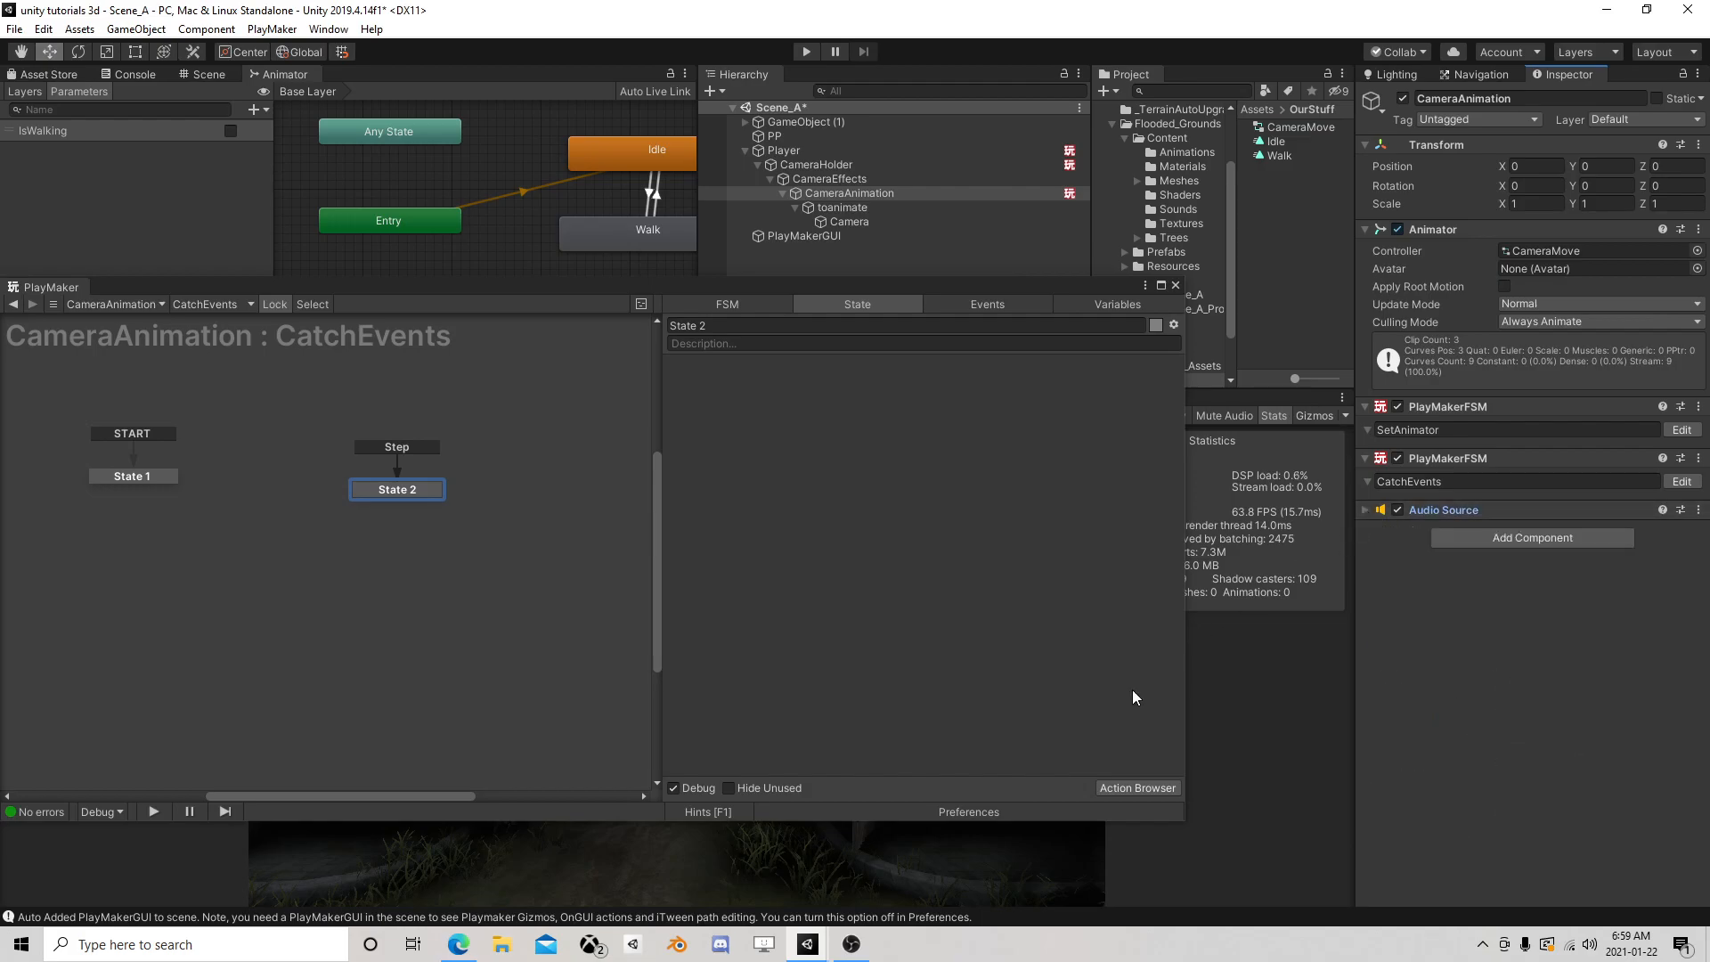
Add an Audio Play action to State 2 of CatchEvents and turn off Wait For End Of Clip
{"action": "left_click", "coordinate": [1143, 788]}
{"action": "type", "text": "audio"}
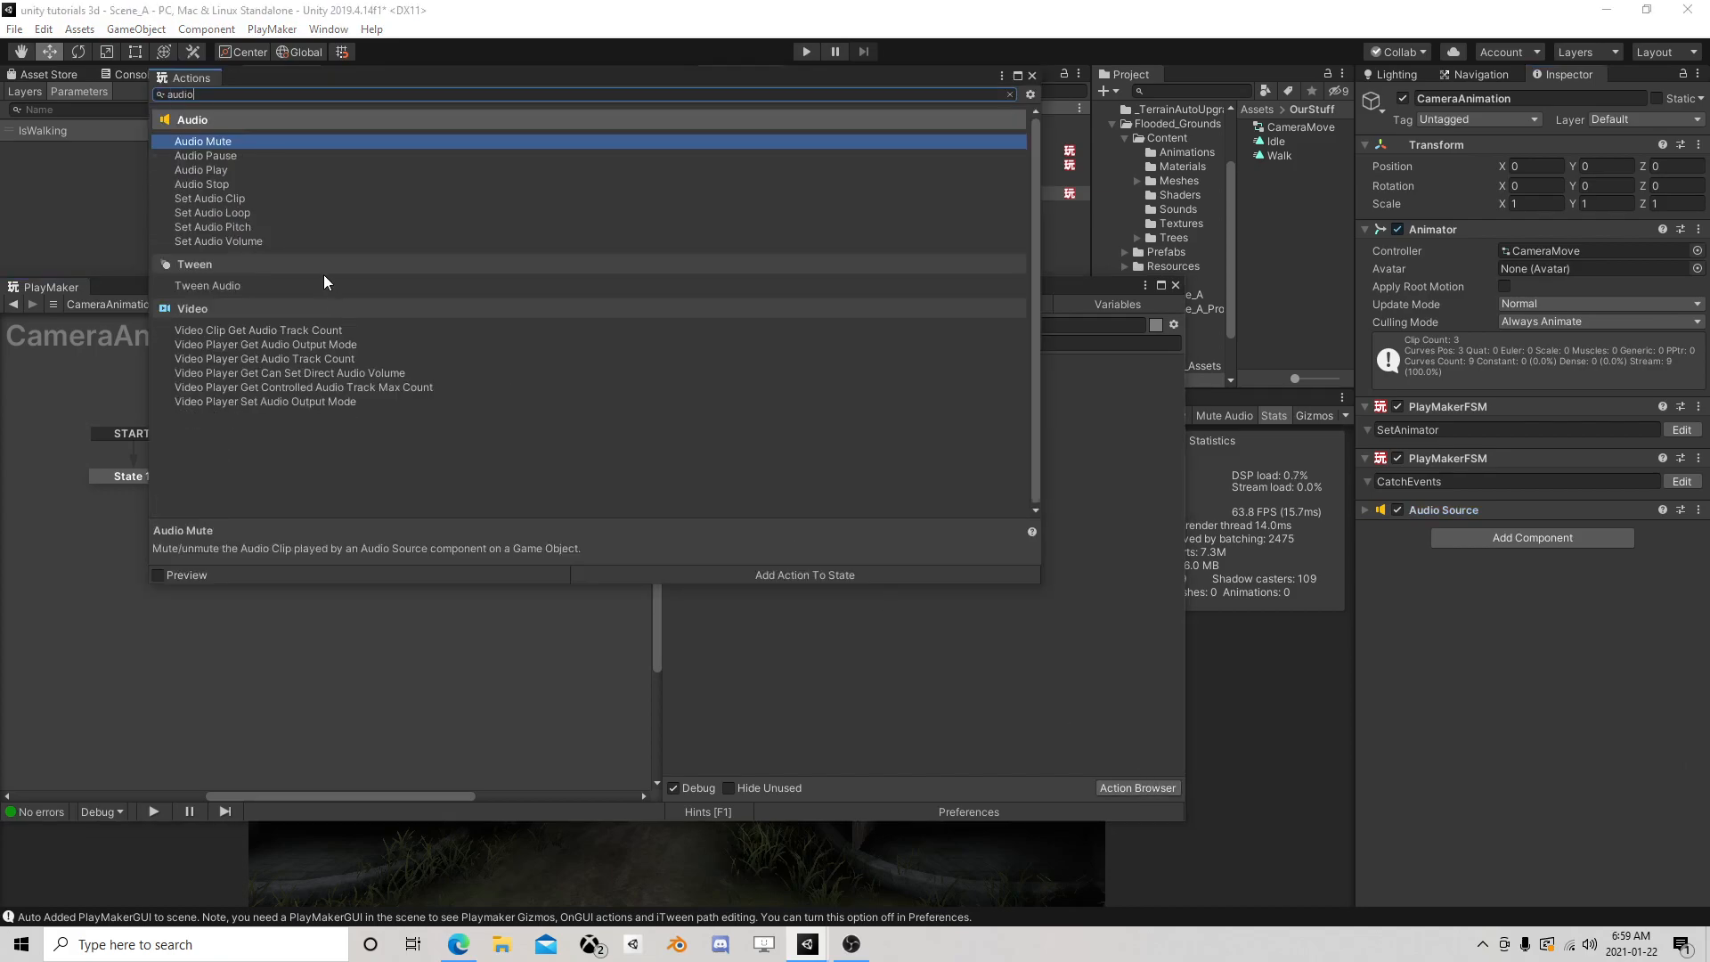
{"action": "double_click", "coordinate": [243, 171]}
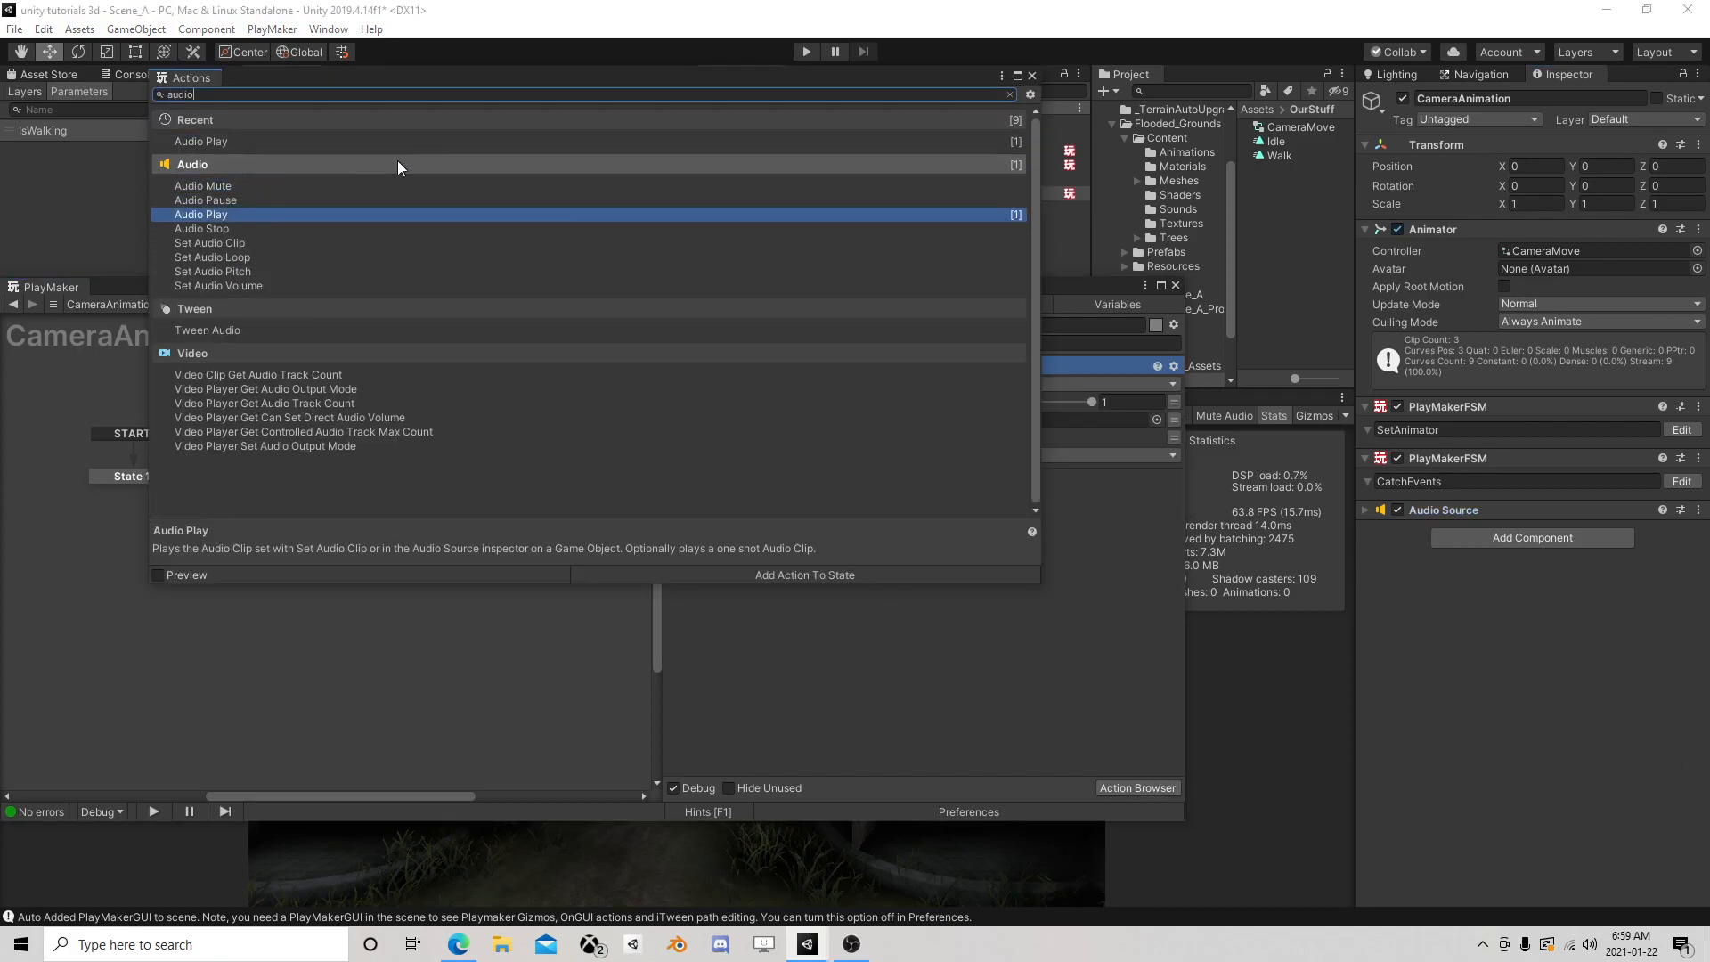
{"action": "left_click", "coordinate": [1032, 78]}
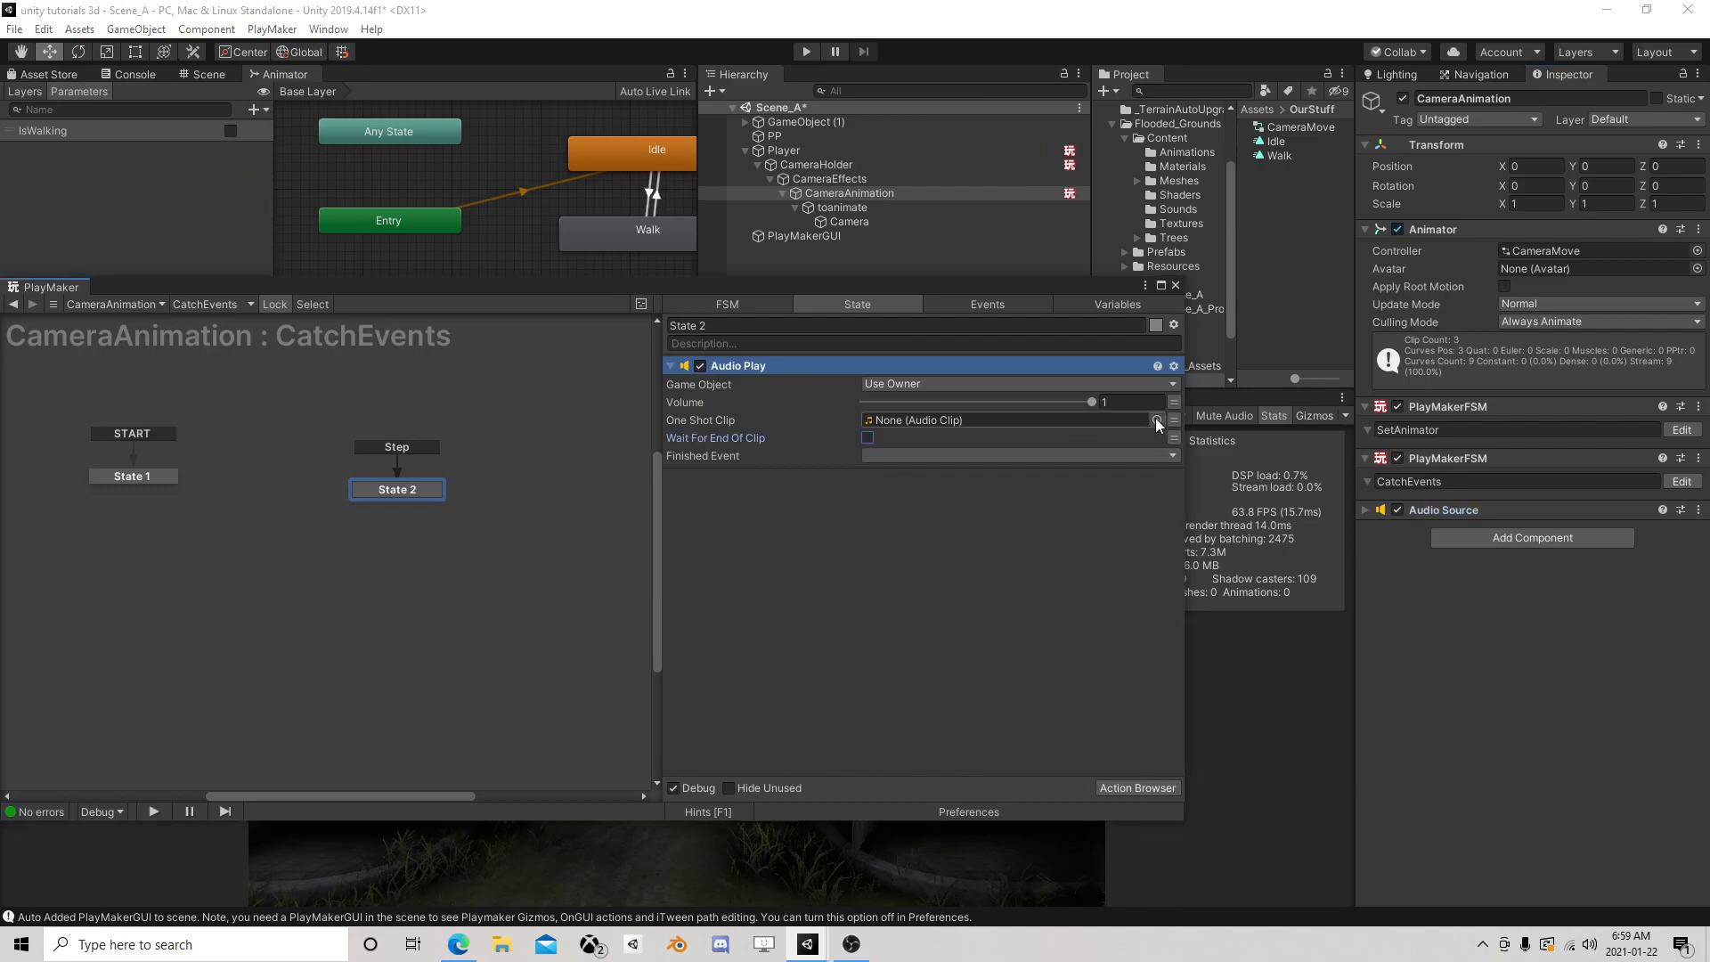
Try monster and ambience sounds as the Audio Play action's One Shot Clip, and search the clips for walk
{"action": "left_click", "coordinate": [1156, 419]}
{"action": "type", "text": "ste"}
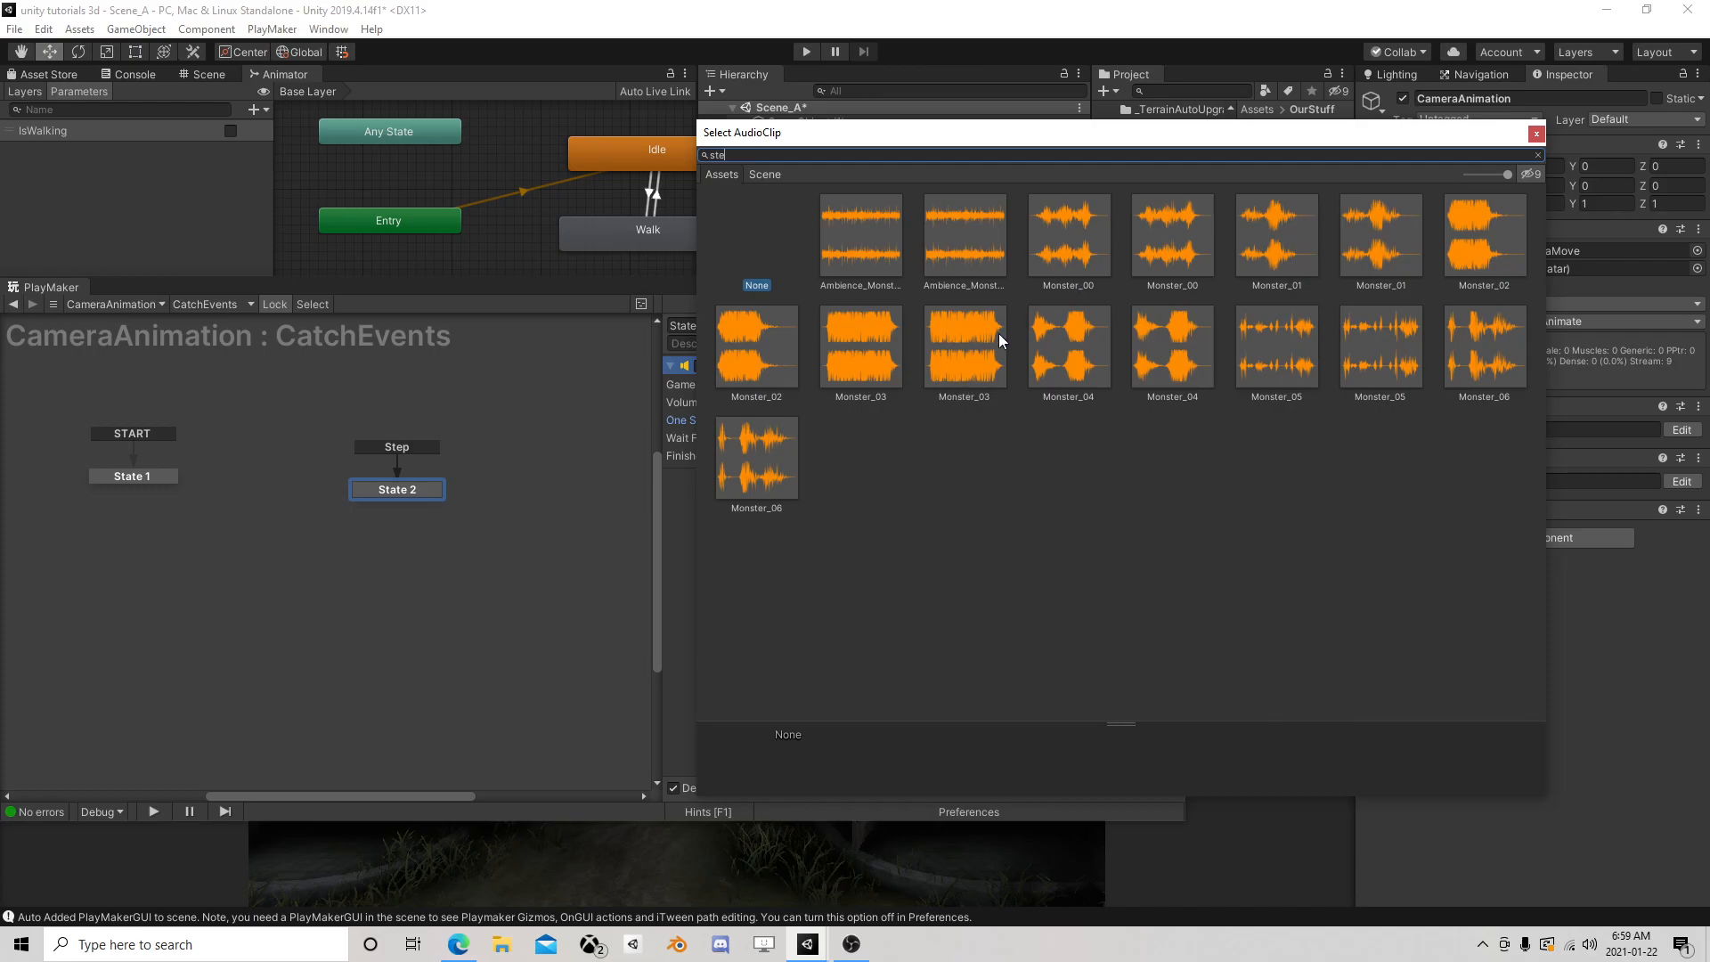
{"action": "left_click", "coordinate": [1356, 242]}
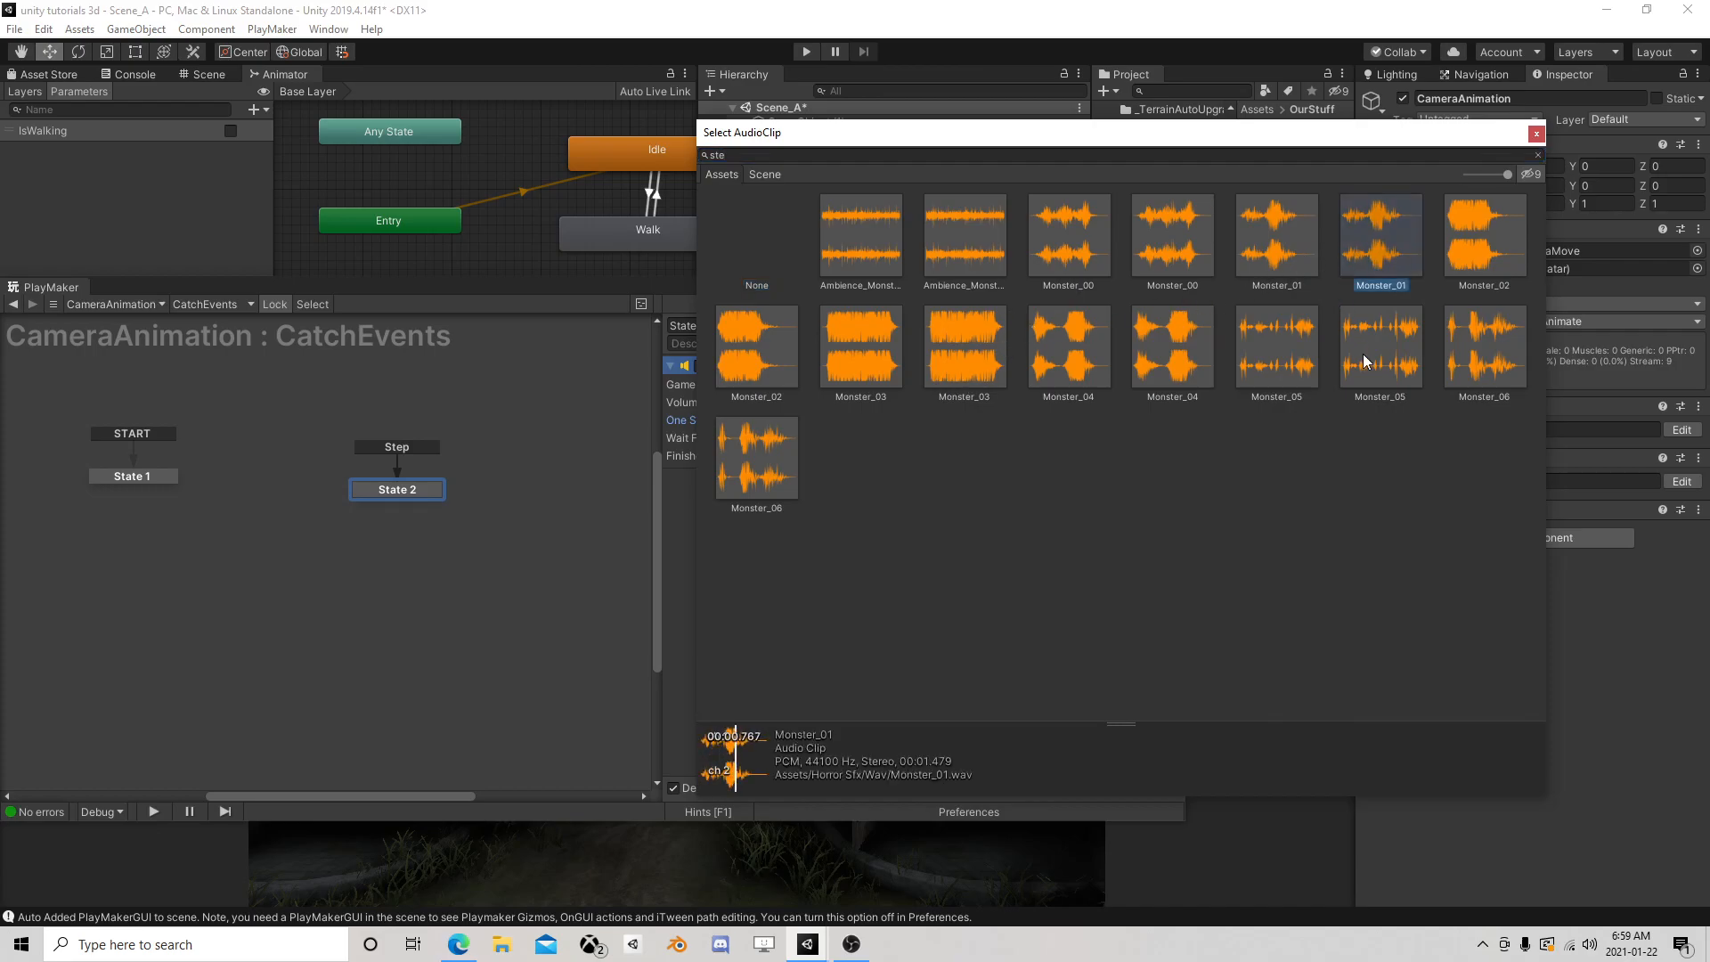
{"action": "left_click", "coordinate": [1347, 343]}
{"action": "left_click", "coordinate": [1270, 354]}
{"action": "left_click", "coordinate": [1164, 348]}
{"action": "left_click", "coordinate": [938, 257]}
{"action": "left_click_drag", "start_coordinate": [745, 155], "coordinate": [652, 154]}
{"action": "type", "text": "walk"}
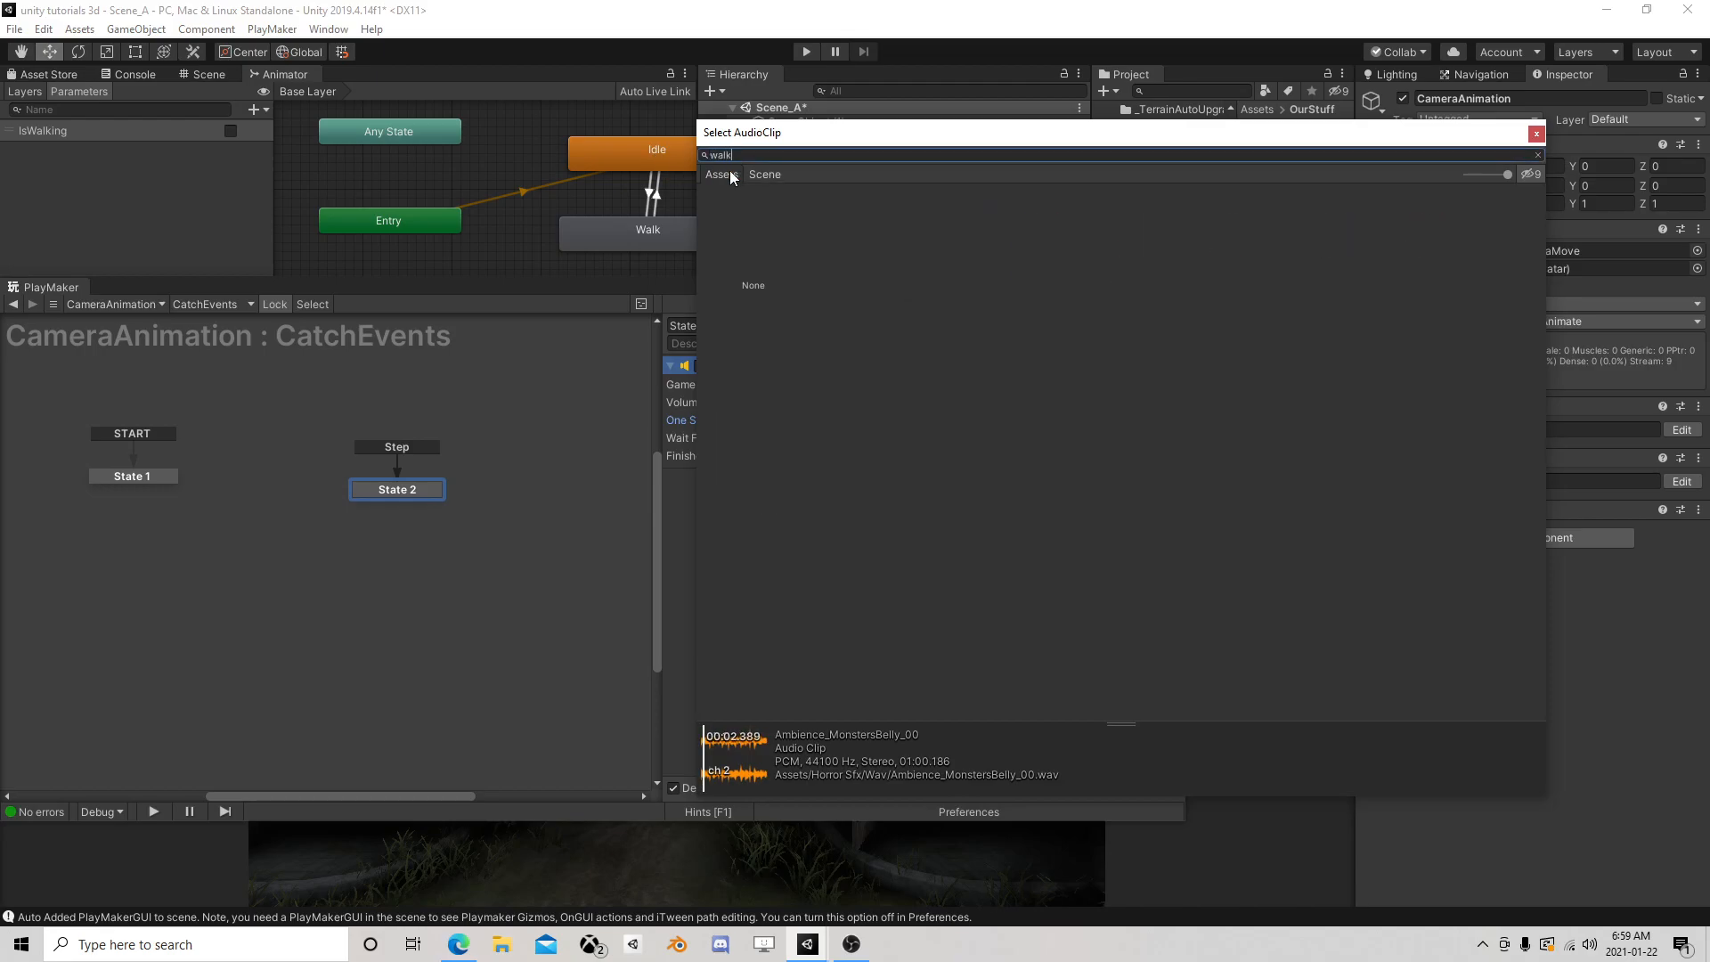
{"action": "left_click", "coordinate": [1532, 134]}
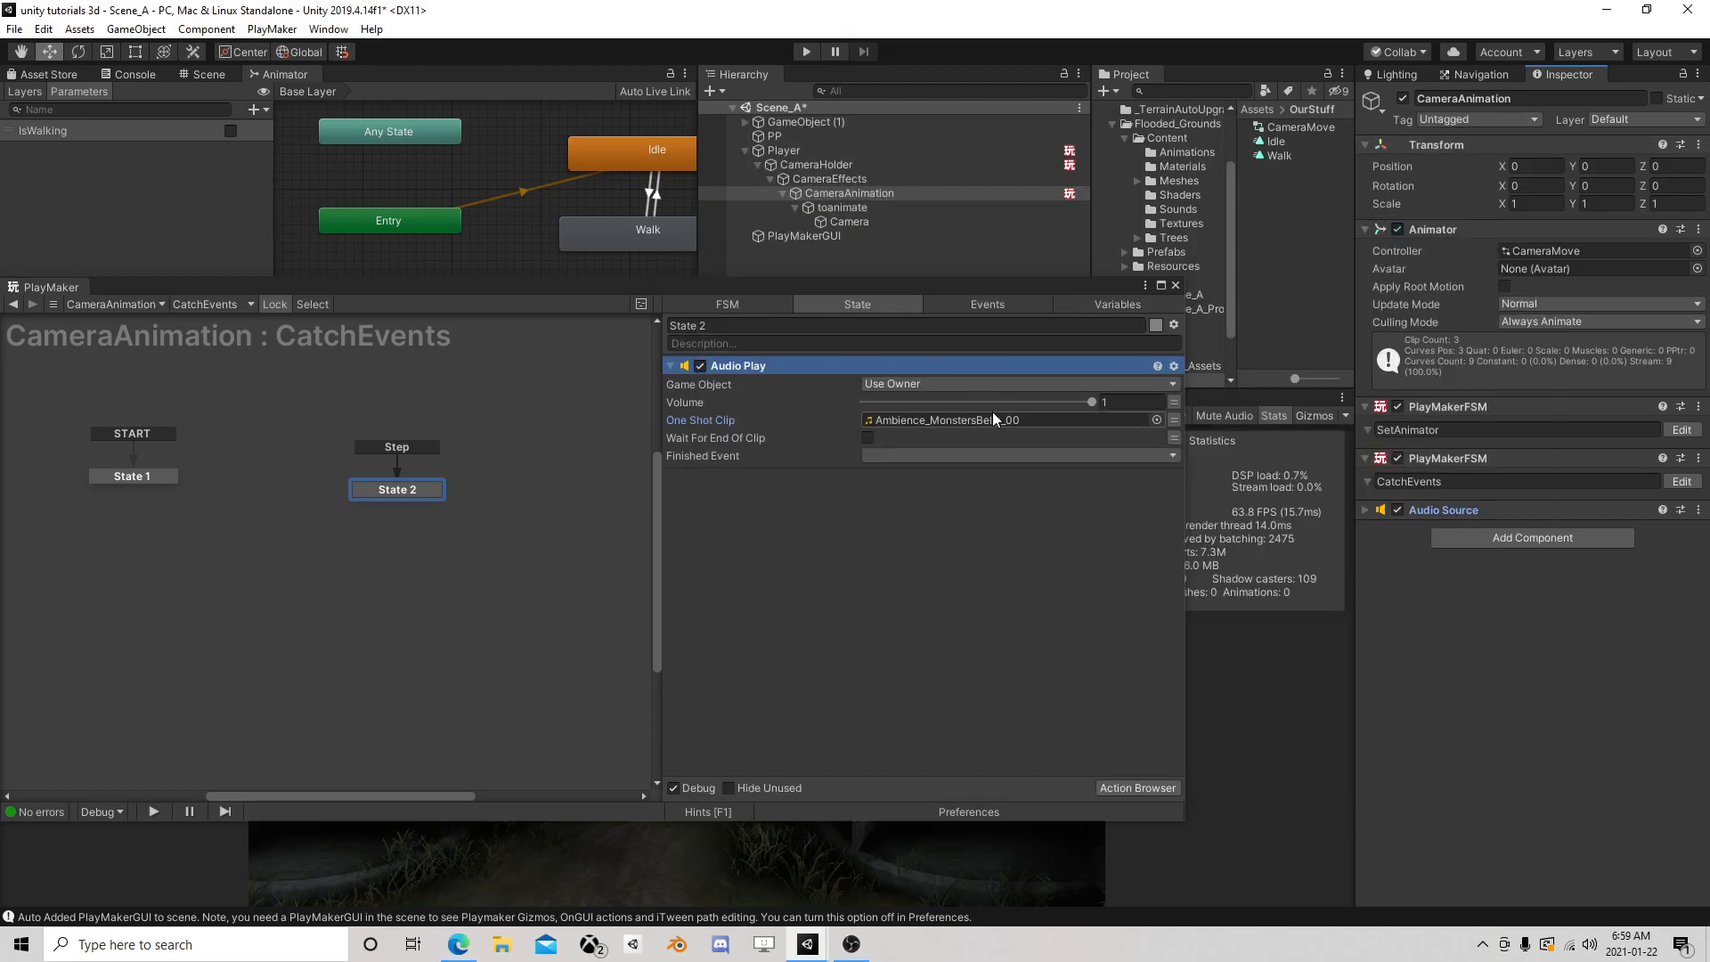
Make room for a wider Project window, filter the assets by AudioClip and browse the listed sounds
{"action": "left_click_drag", "start_coordinate": [1119, 292], "coordinate": [1134, 94]}
{"action": "left_click", "coordinate": [1251, 93]}
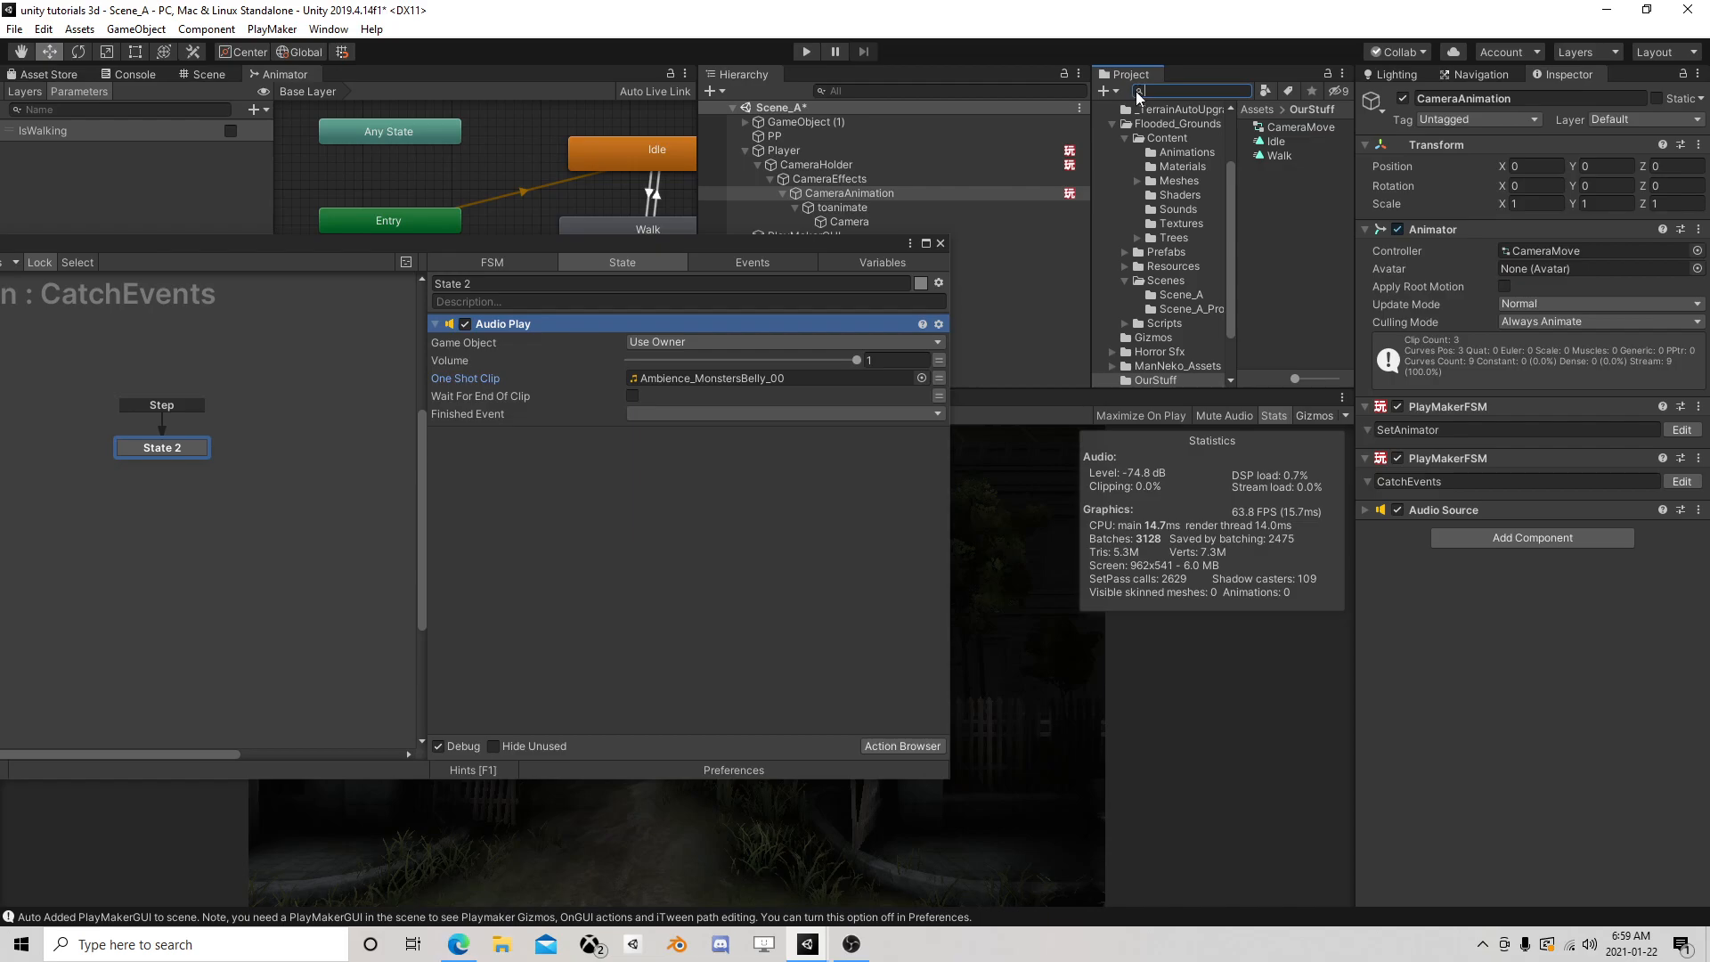
{"action": "left_click_drag", "start_coordinate": [1092, 124], "coordinate": [915, 131]}
{"action": "left_click_drag", "start_coordinate": [1063, 151], "coordinate": [1119, 151]}
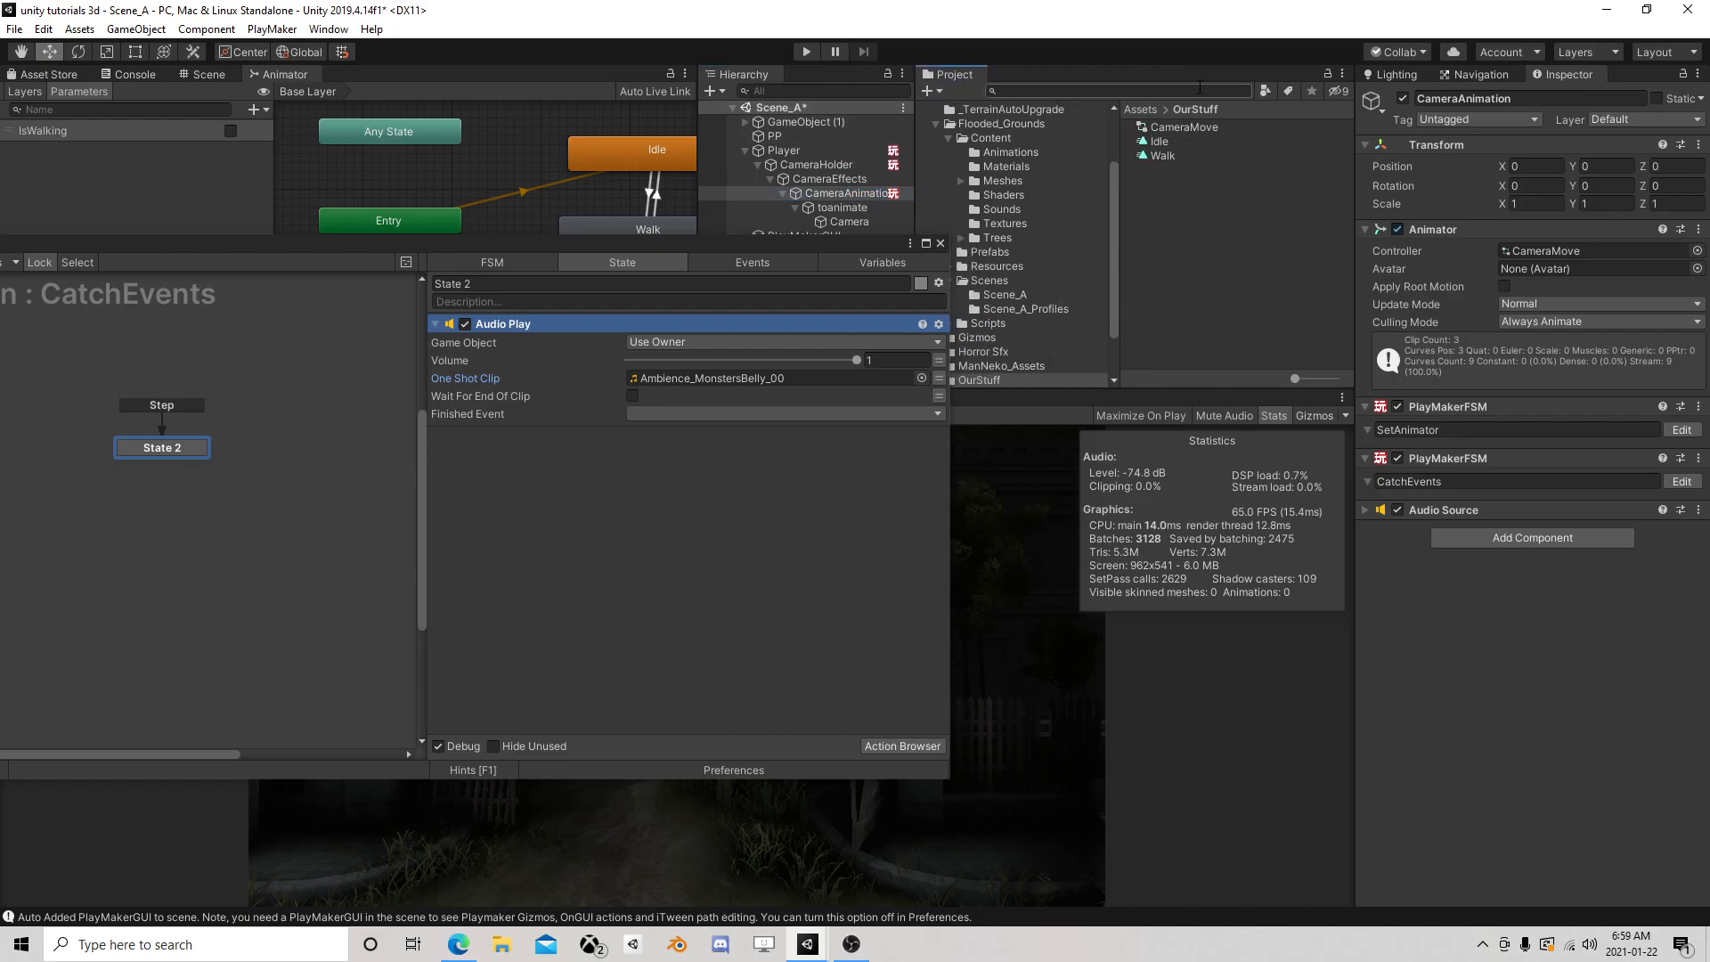
{"action": "left_click", "coordinate": [1265, 91]}
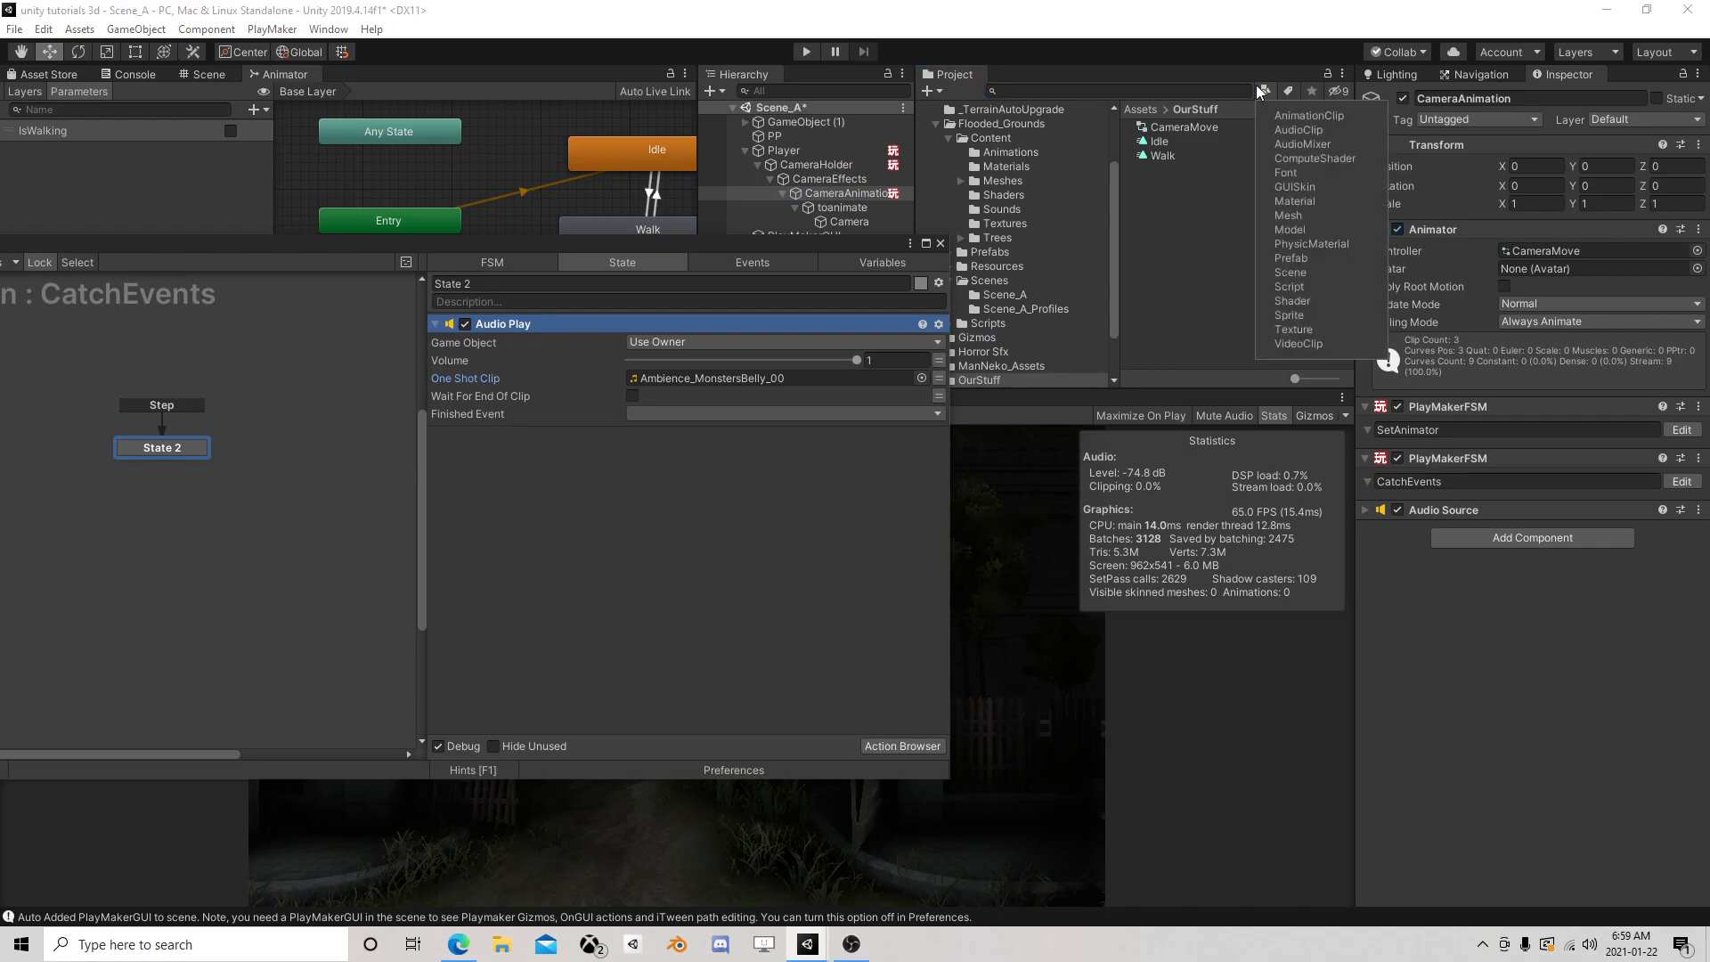
{"action": "left_click", "coordinate": [1302, 130]}
{"action": "left_click", "coordinate": [1204, 226]}
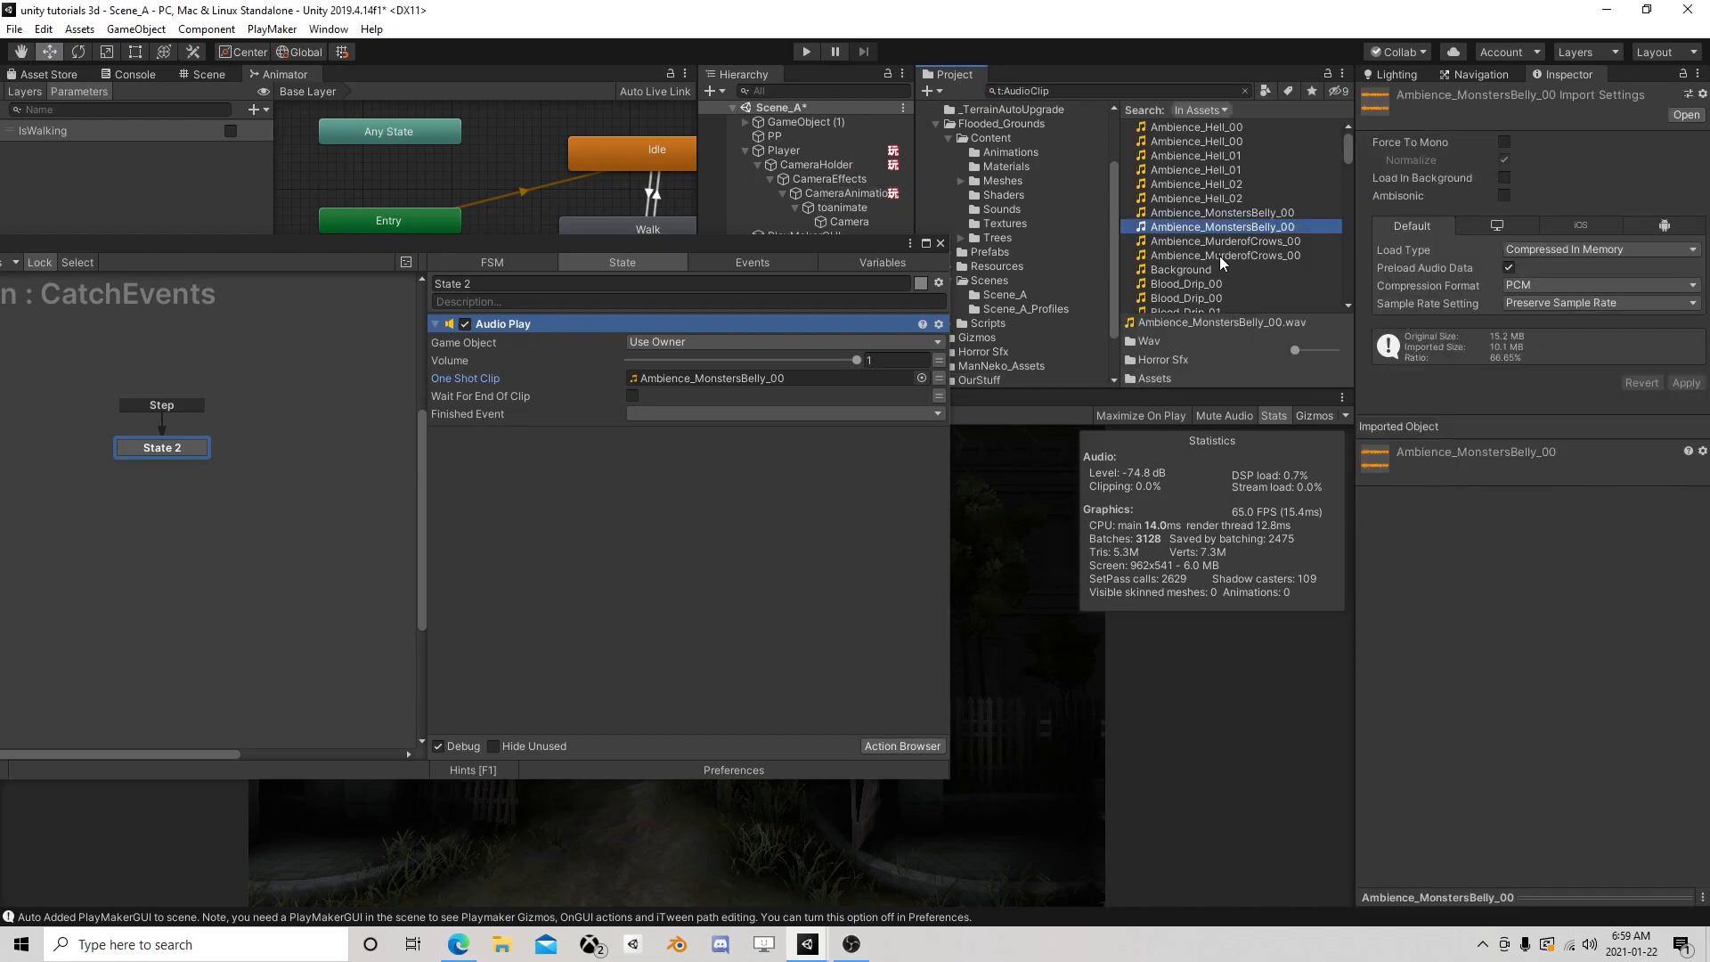
{"action": "scroll", "coordinate": [1225, 256], "scroll_direction": "down", "scroll_amount": 10}
{"action": "left_click_drag", "start_coordinate": [1349, 185], "coordinate": [1341, 126]}
Set the Audio Play action's One Shot Clip to Blood_Drip_00 and close the PlayMaker editor
{"action": "left_click", "coordinate": [922, 378]}
{"action": "left_click", "coordinate": [1085, 373]}
{"action": "left_click", "coordinate": [1165, 371]}
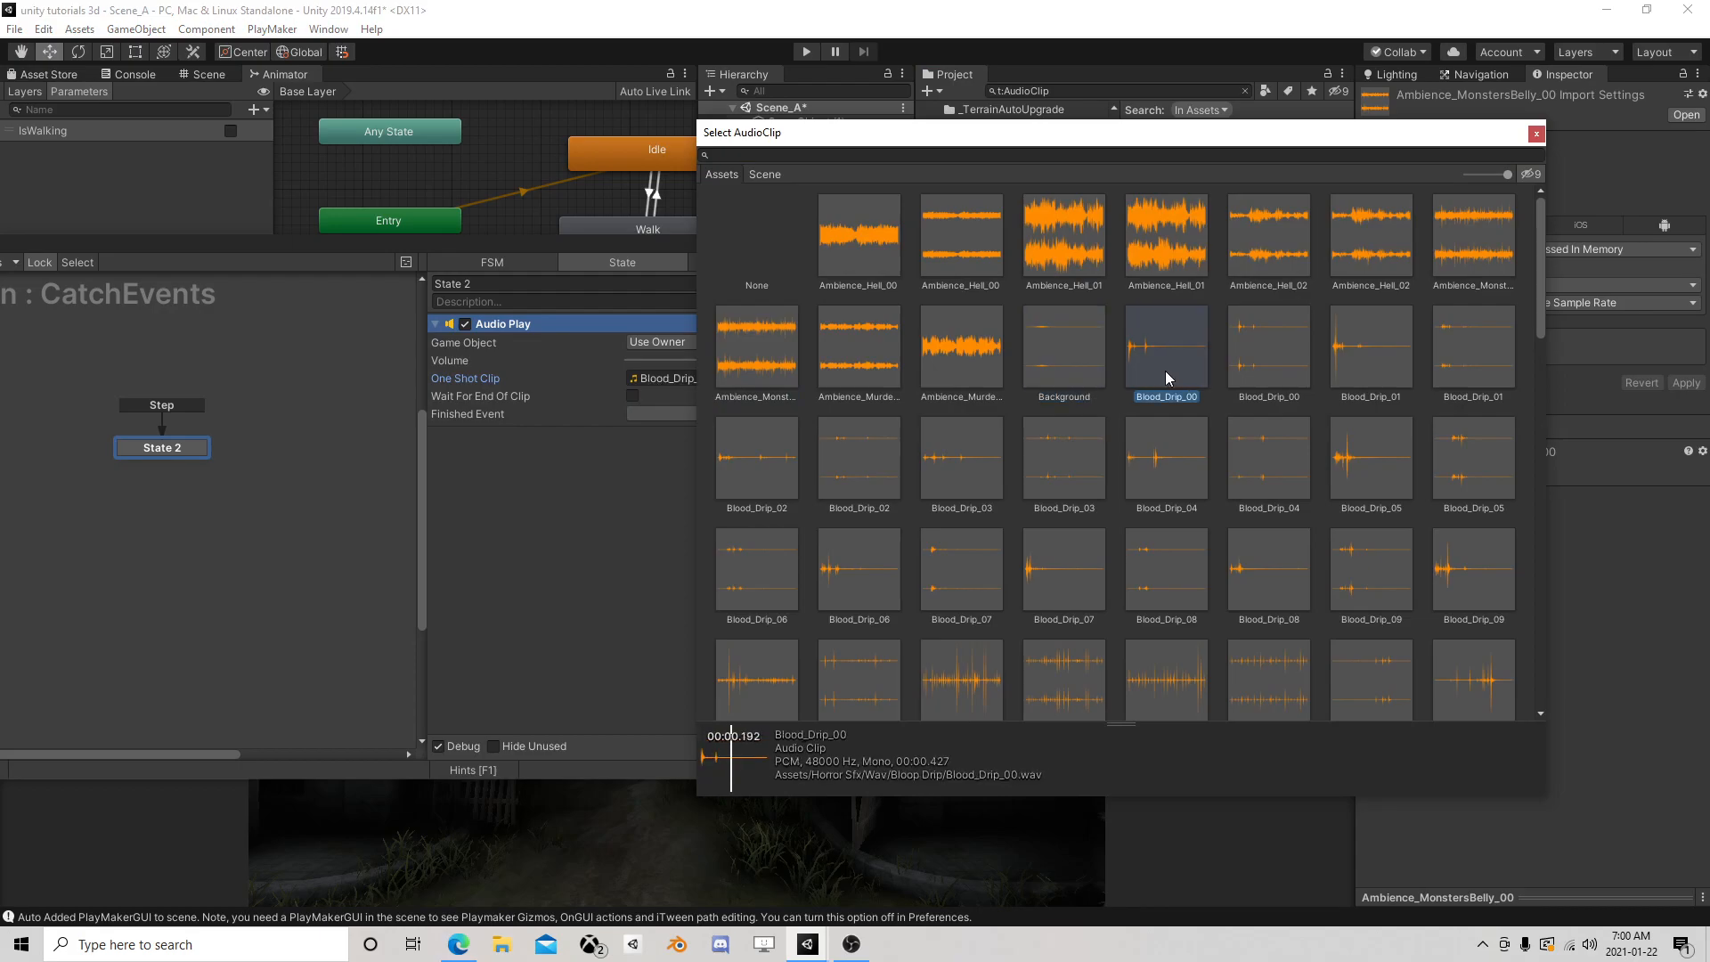
{"action": "left_click", "coordinate": [1536, 132]}
{"action": "left_click", "coordinate": [939, 240]}
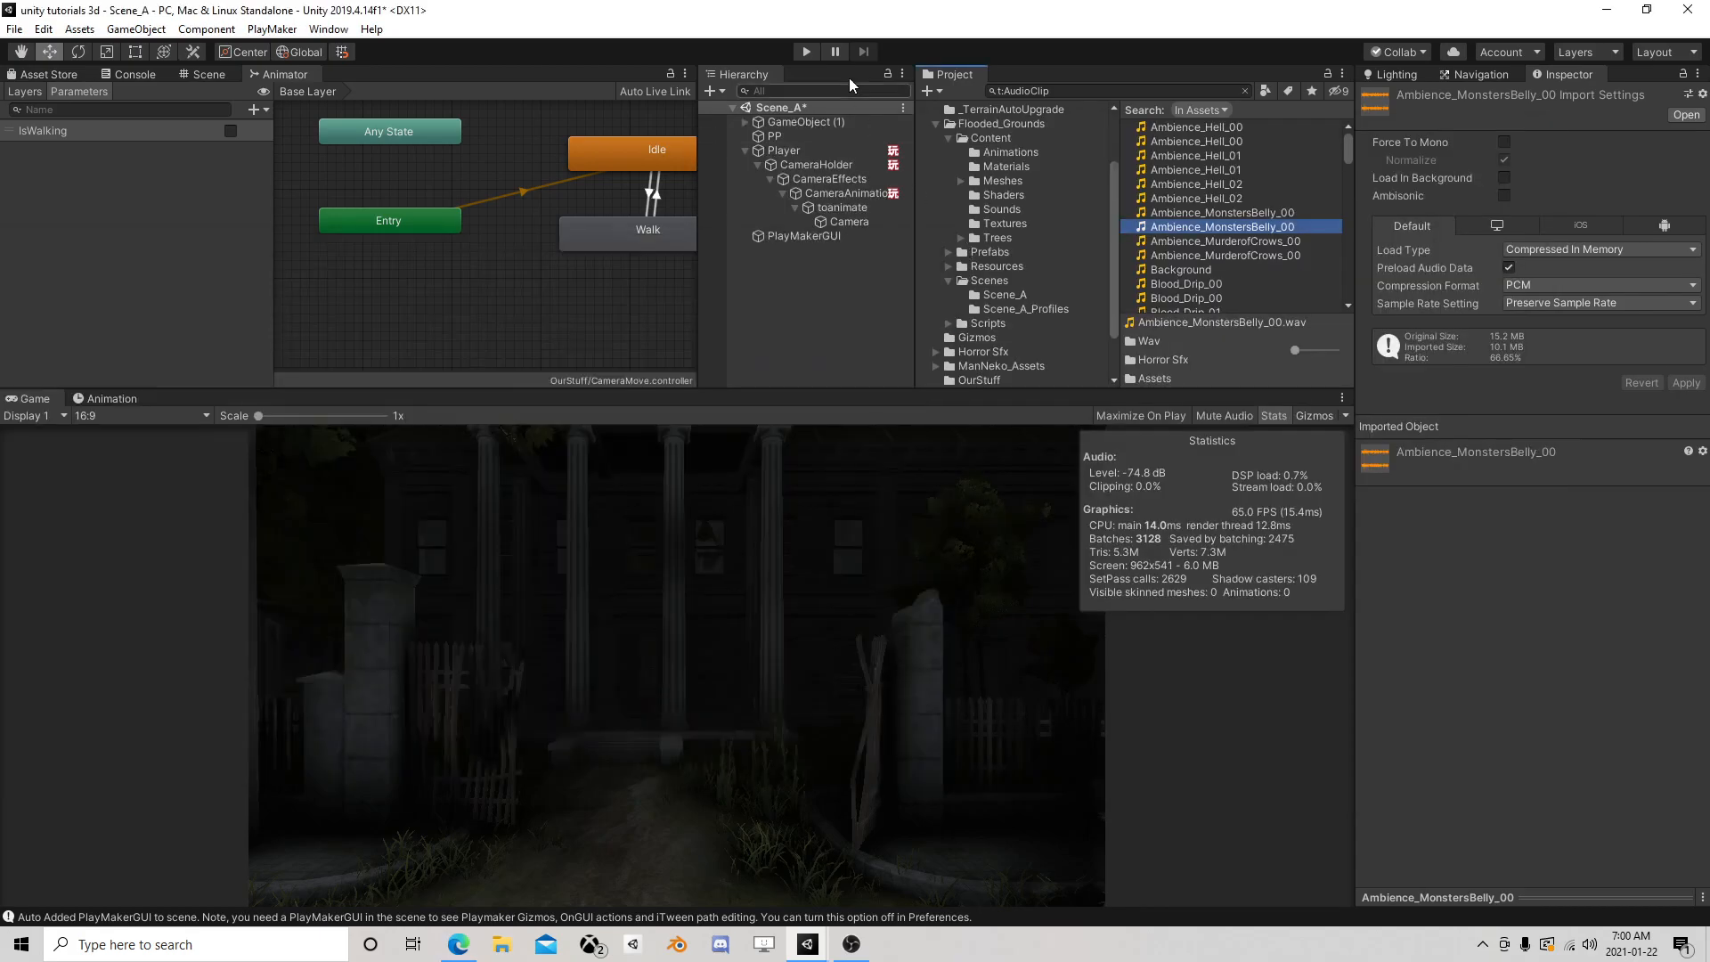
Play-test walking around the scene to check the step sound, dismissing the desktop notification, and stop the game
{"action": "left_click", "coordinate": [807, 51]}
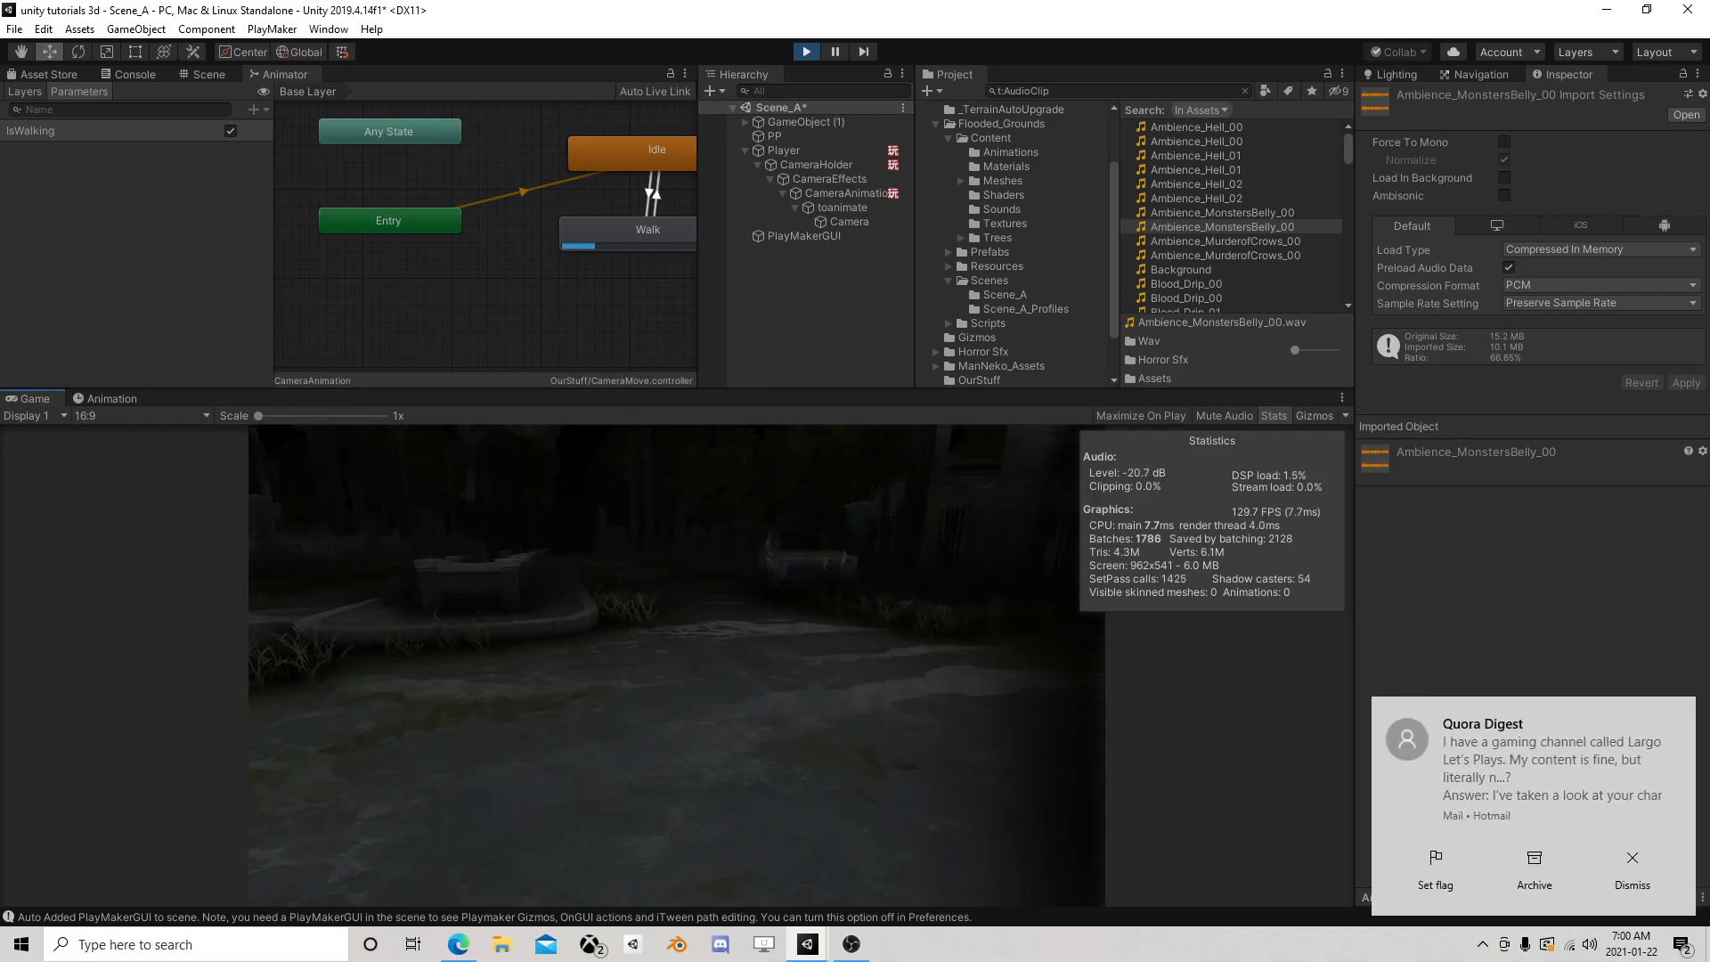
{"action": "left_click", "coordinate": [1635, 860]}
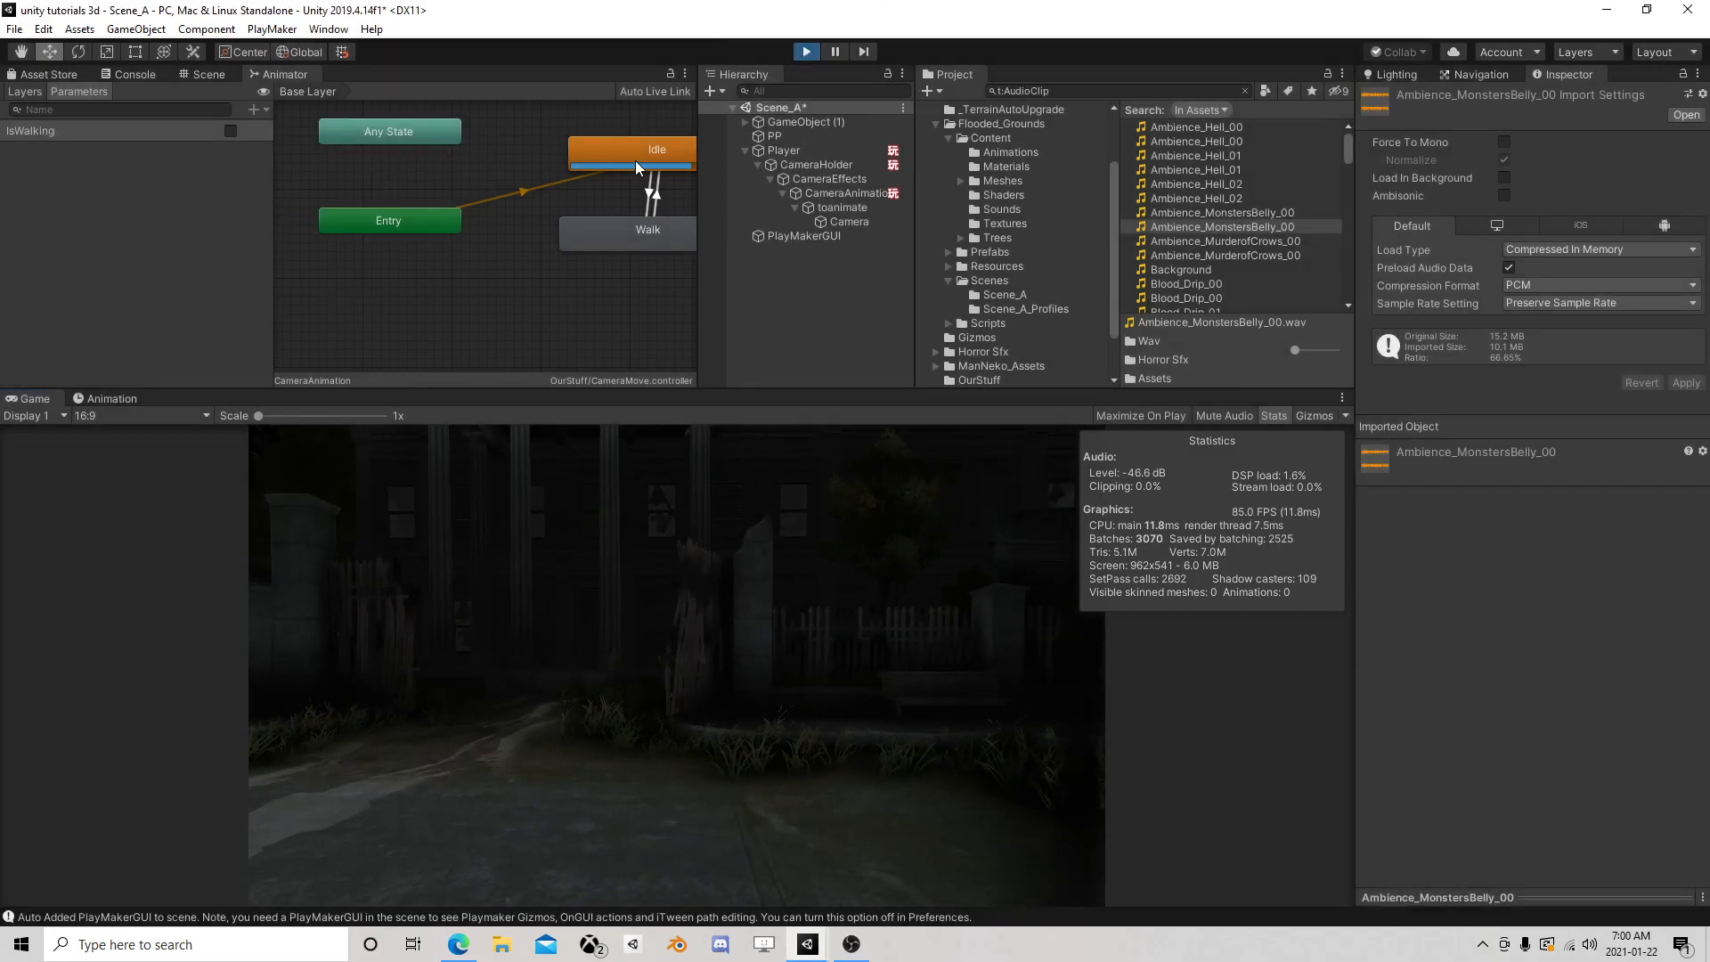
{"action": "key", "text": "ctrl+p"}
Set the Walk state's speed to 0.5 in the CameraMove animator controller
{"action": "left_click", "coordinate": [636, 153]}
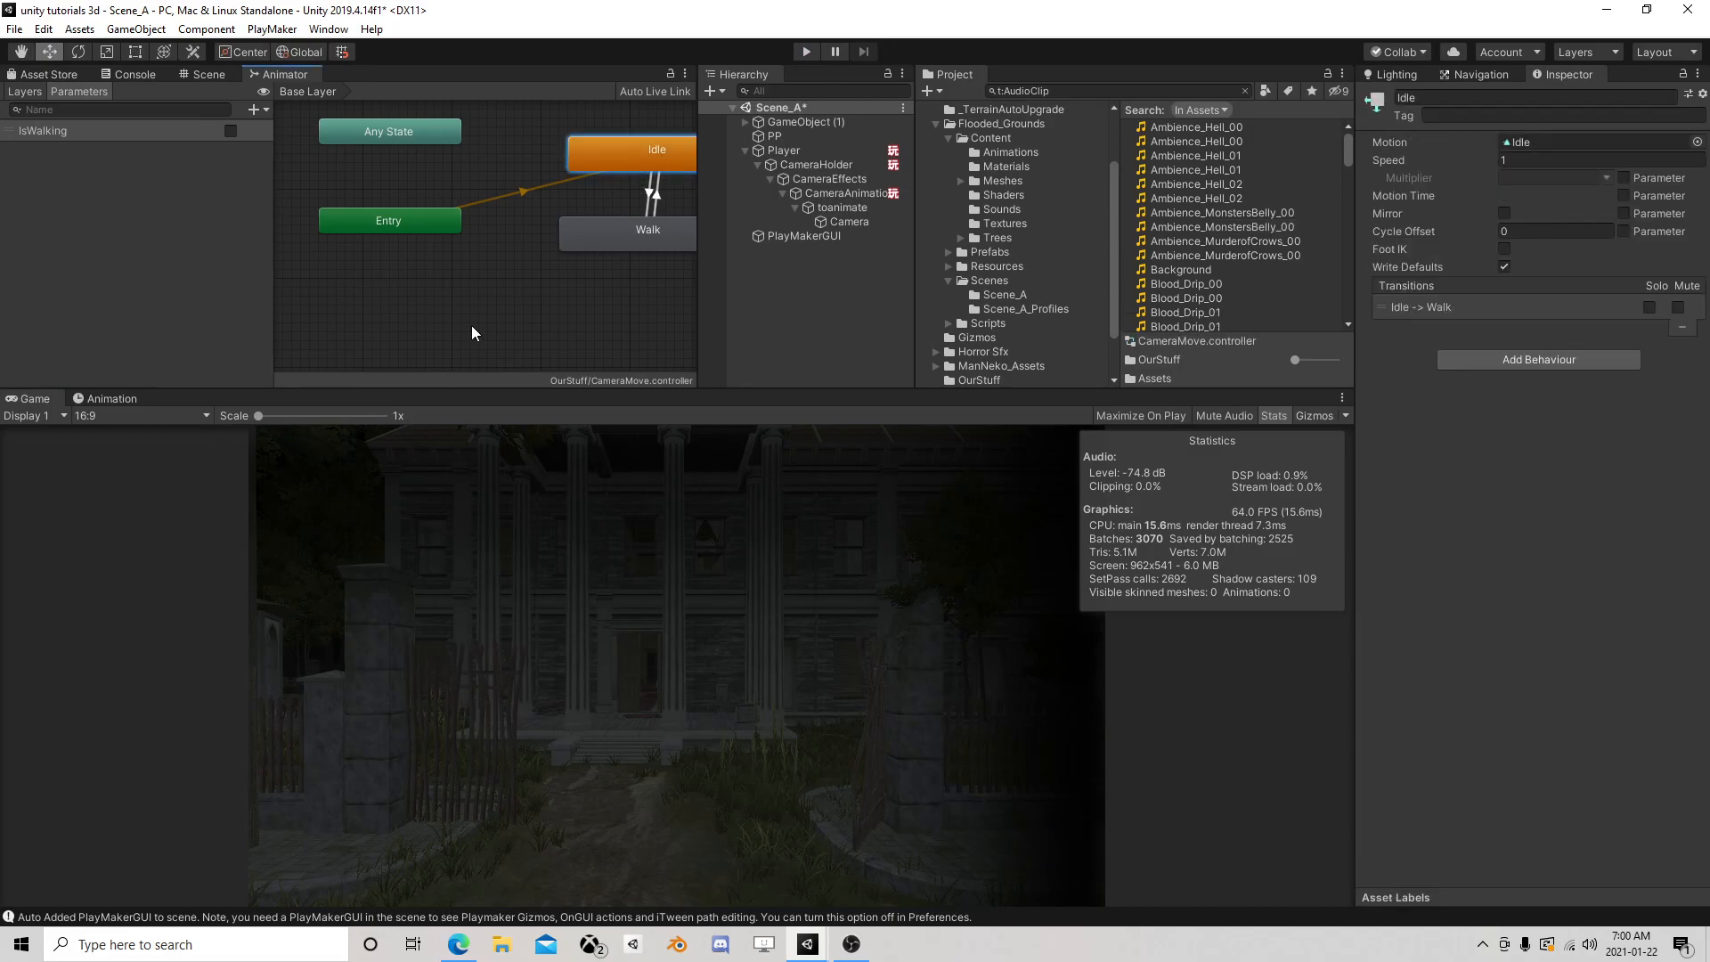
{"action": "left_click", "coordinate": [111, 398]}
{"action": "left_click", "coordinate": [28, 398]}
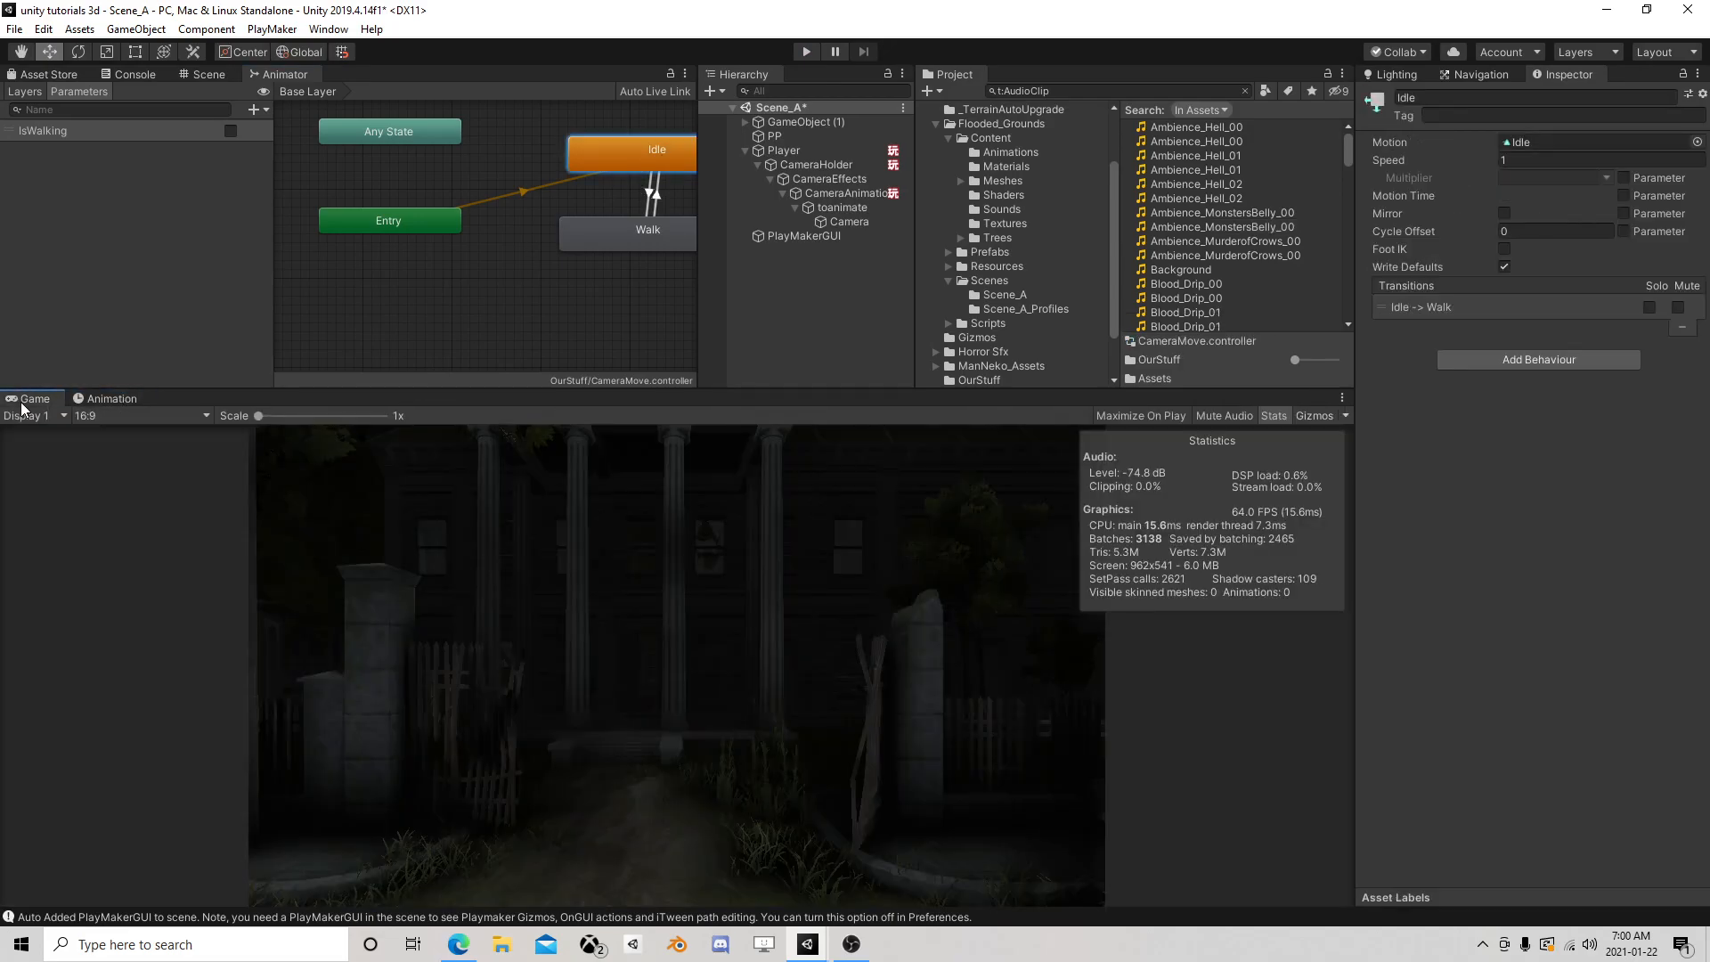
{"action": "left_click", "coordinate": [636, 233]}
{"action": "left_click", "coordinate": [1551, 160]}
{"action": "type", "text": "0.5"}
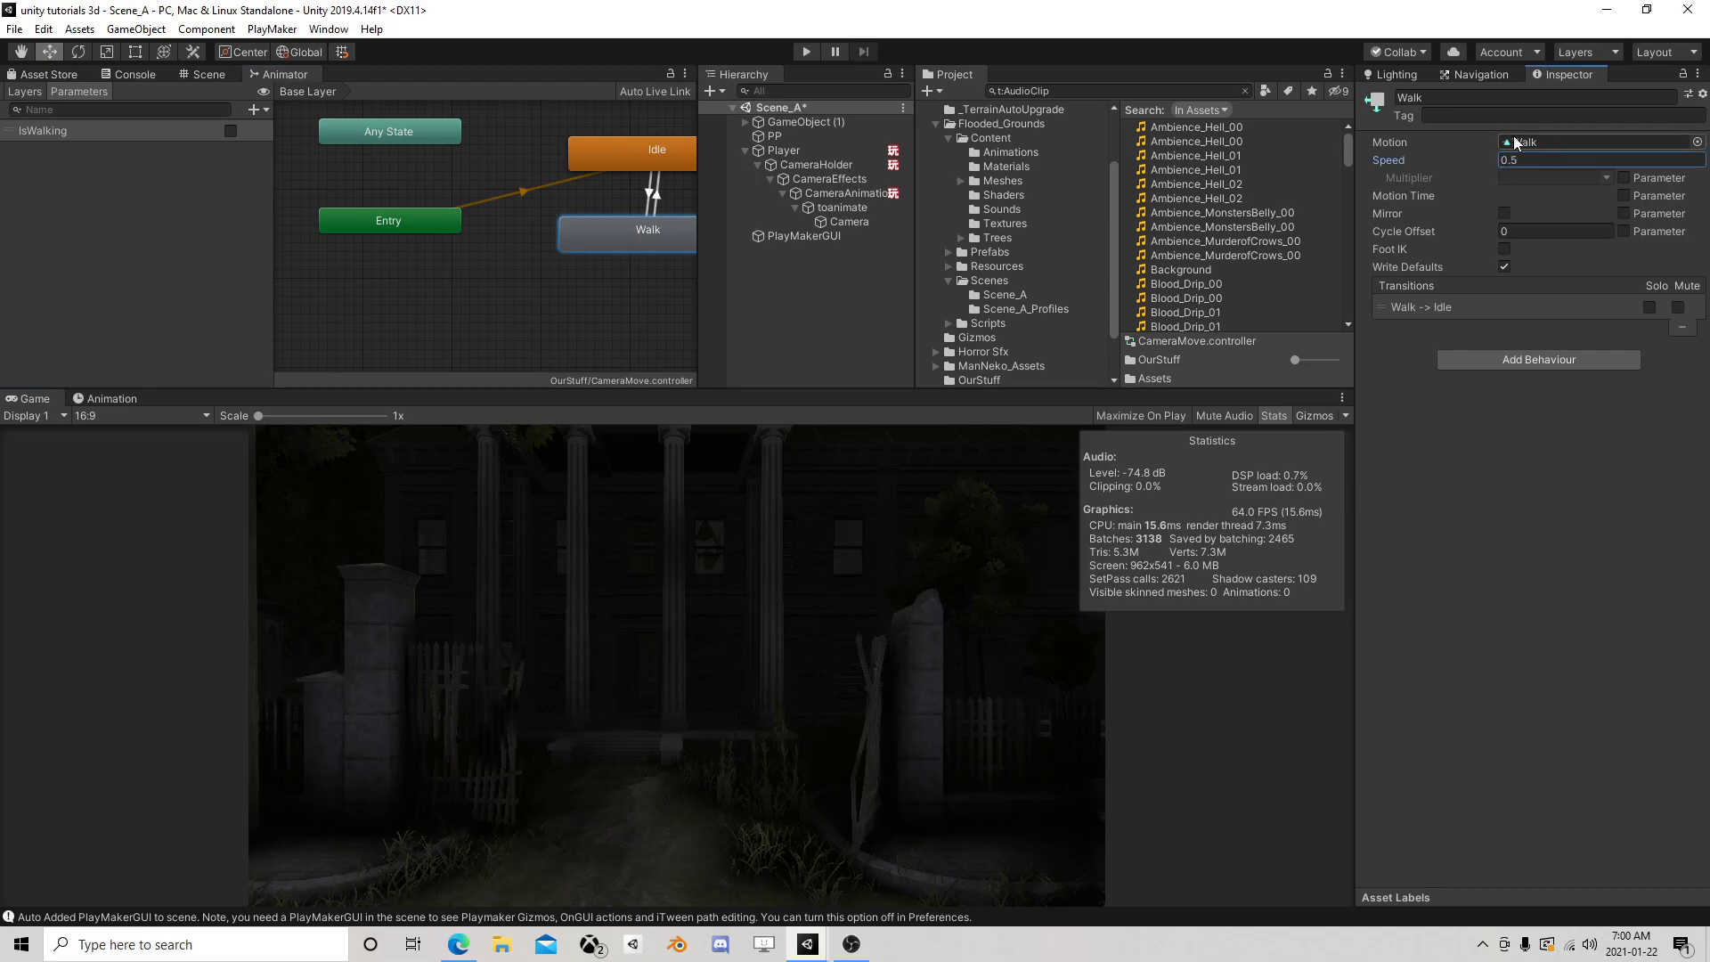
Play-test walking with the slower Walk animation to check the step timing, and exit play mode
{"action": "left_click", "coordinate": [816, 53]}
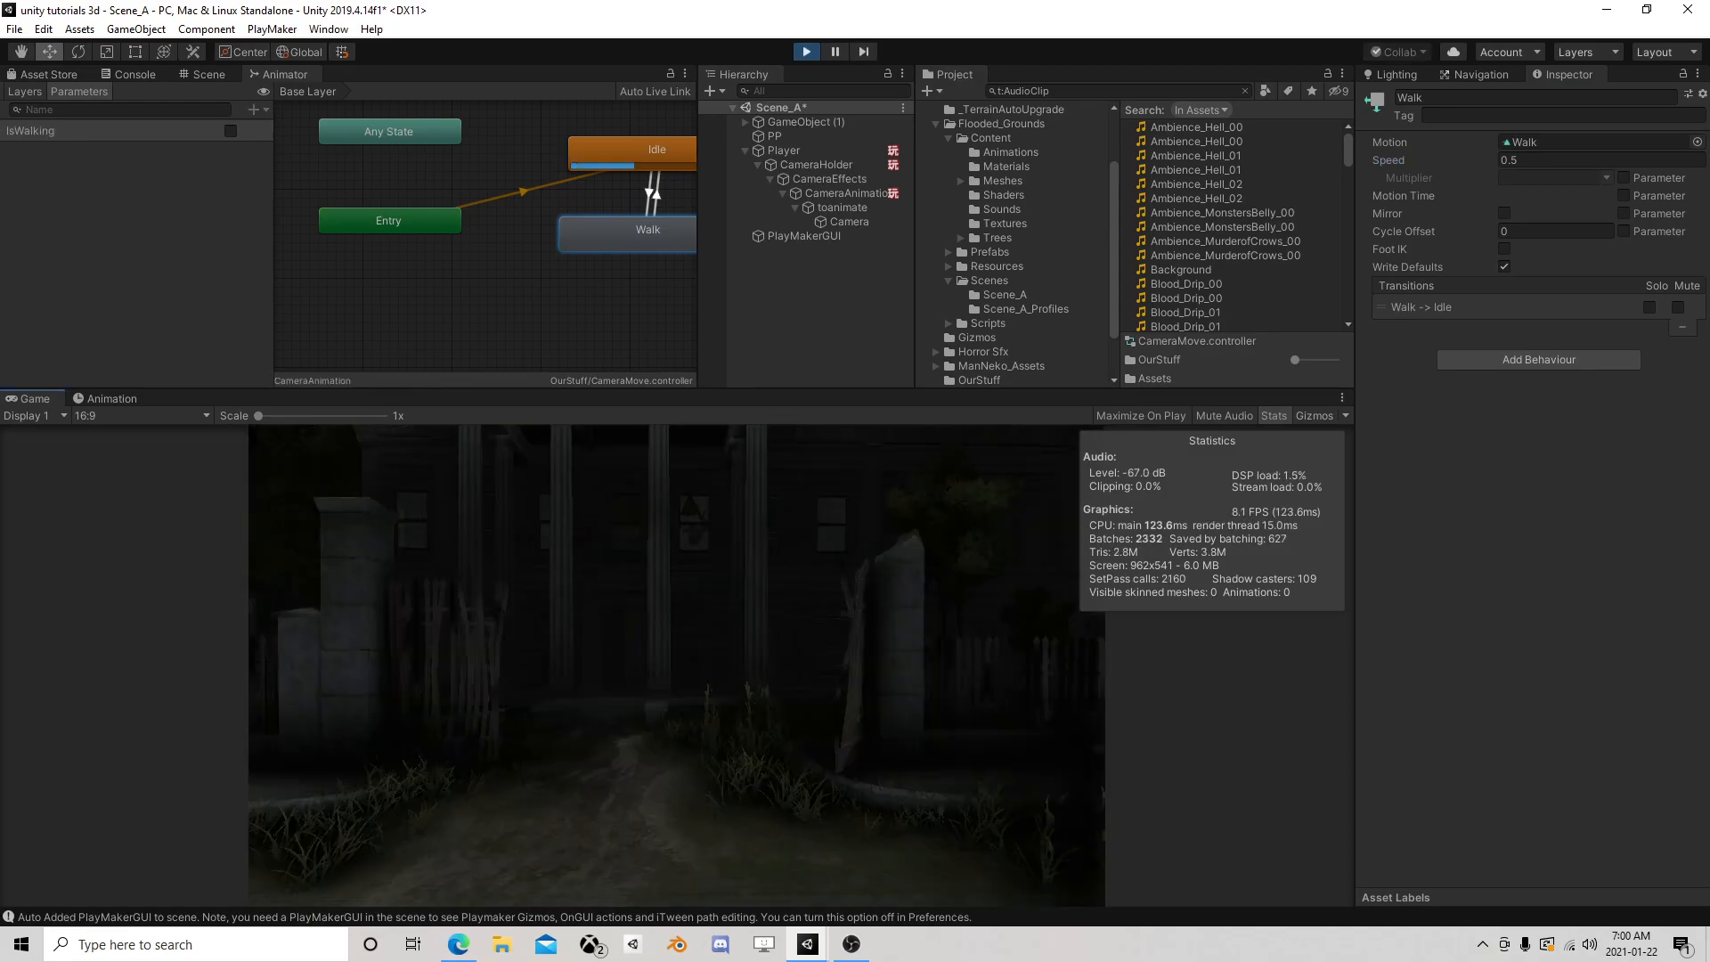
{"action": "key", "text": "w"}
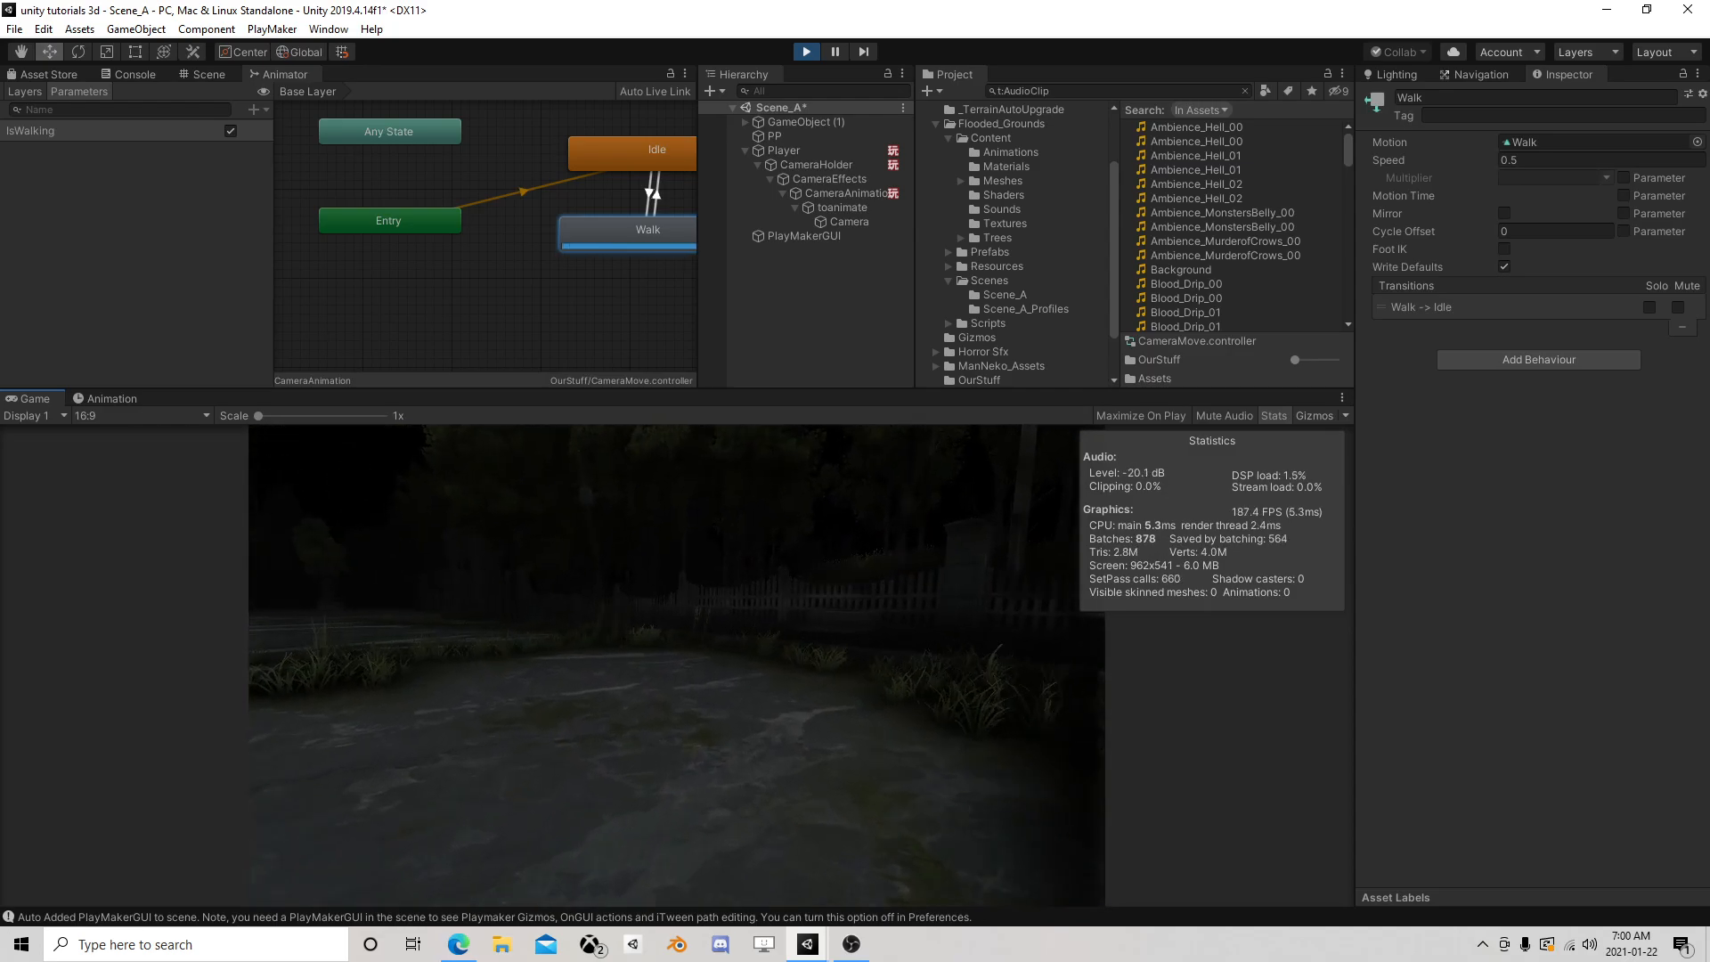
{"action": "key", "text": "Escape"}
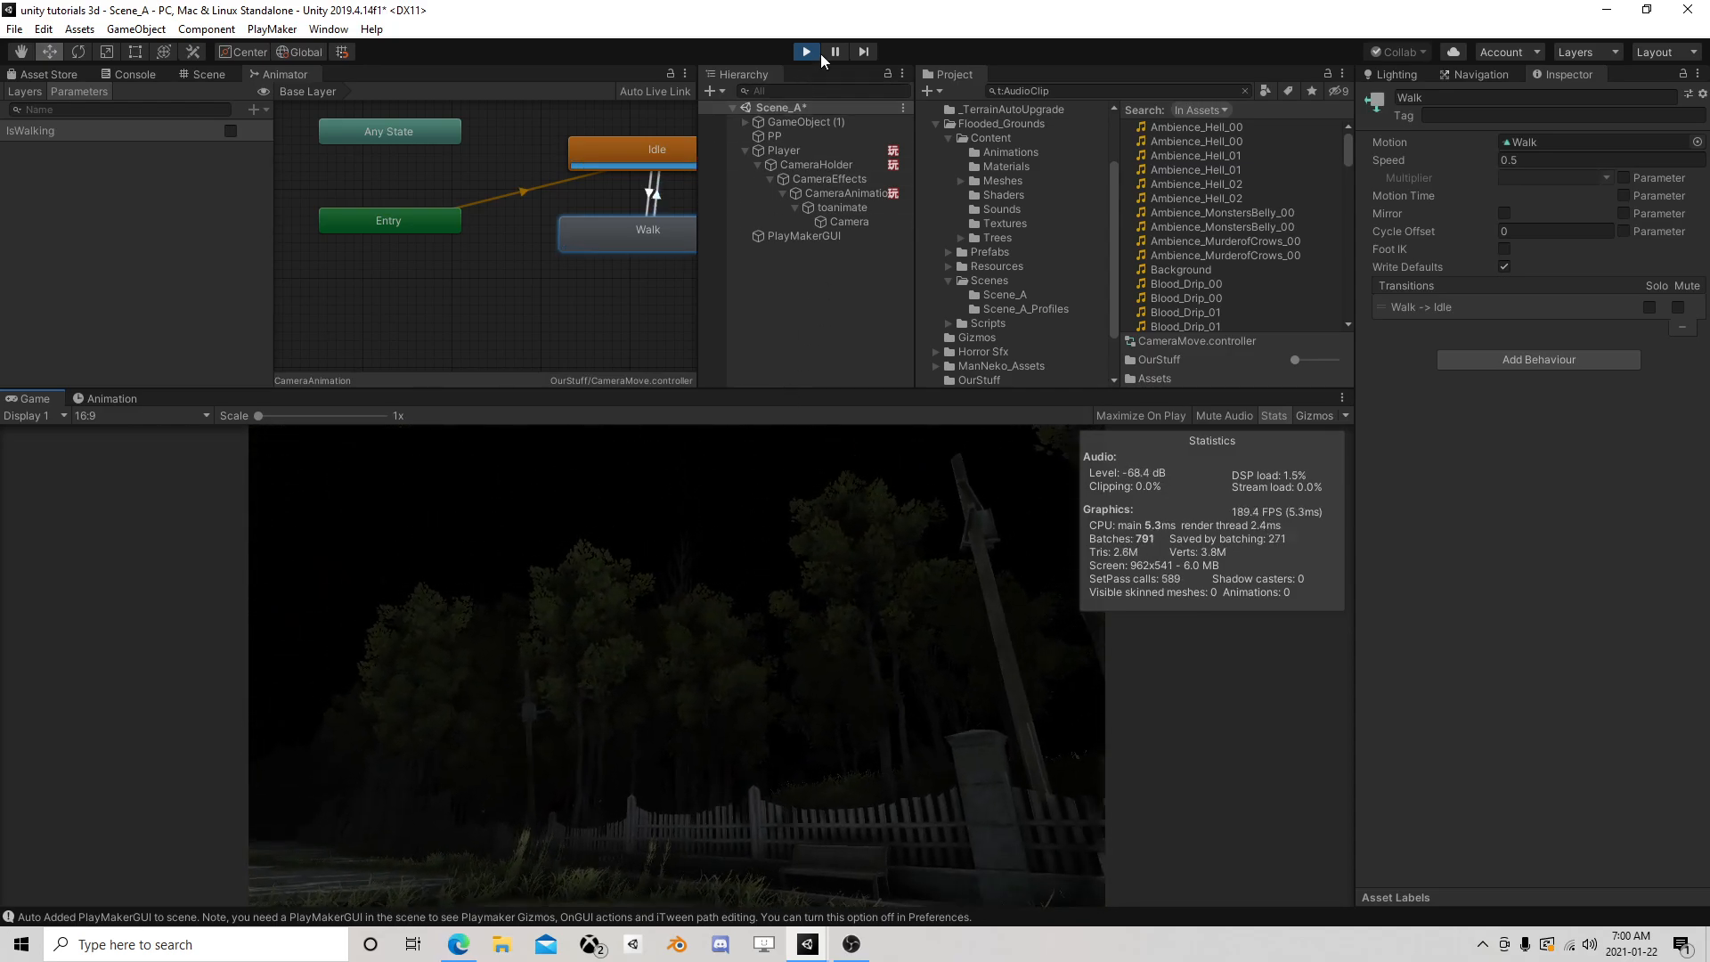
{"action": "left_click", "coordinate": [806, 52]}
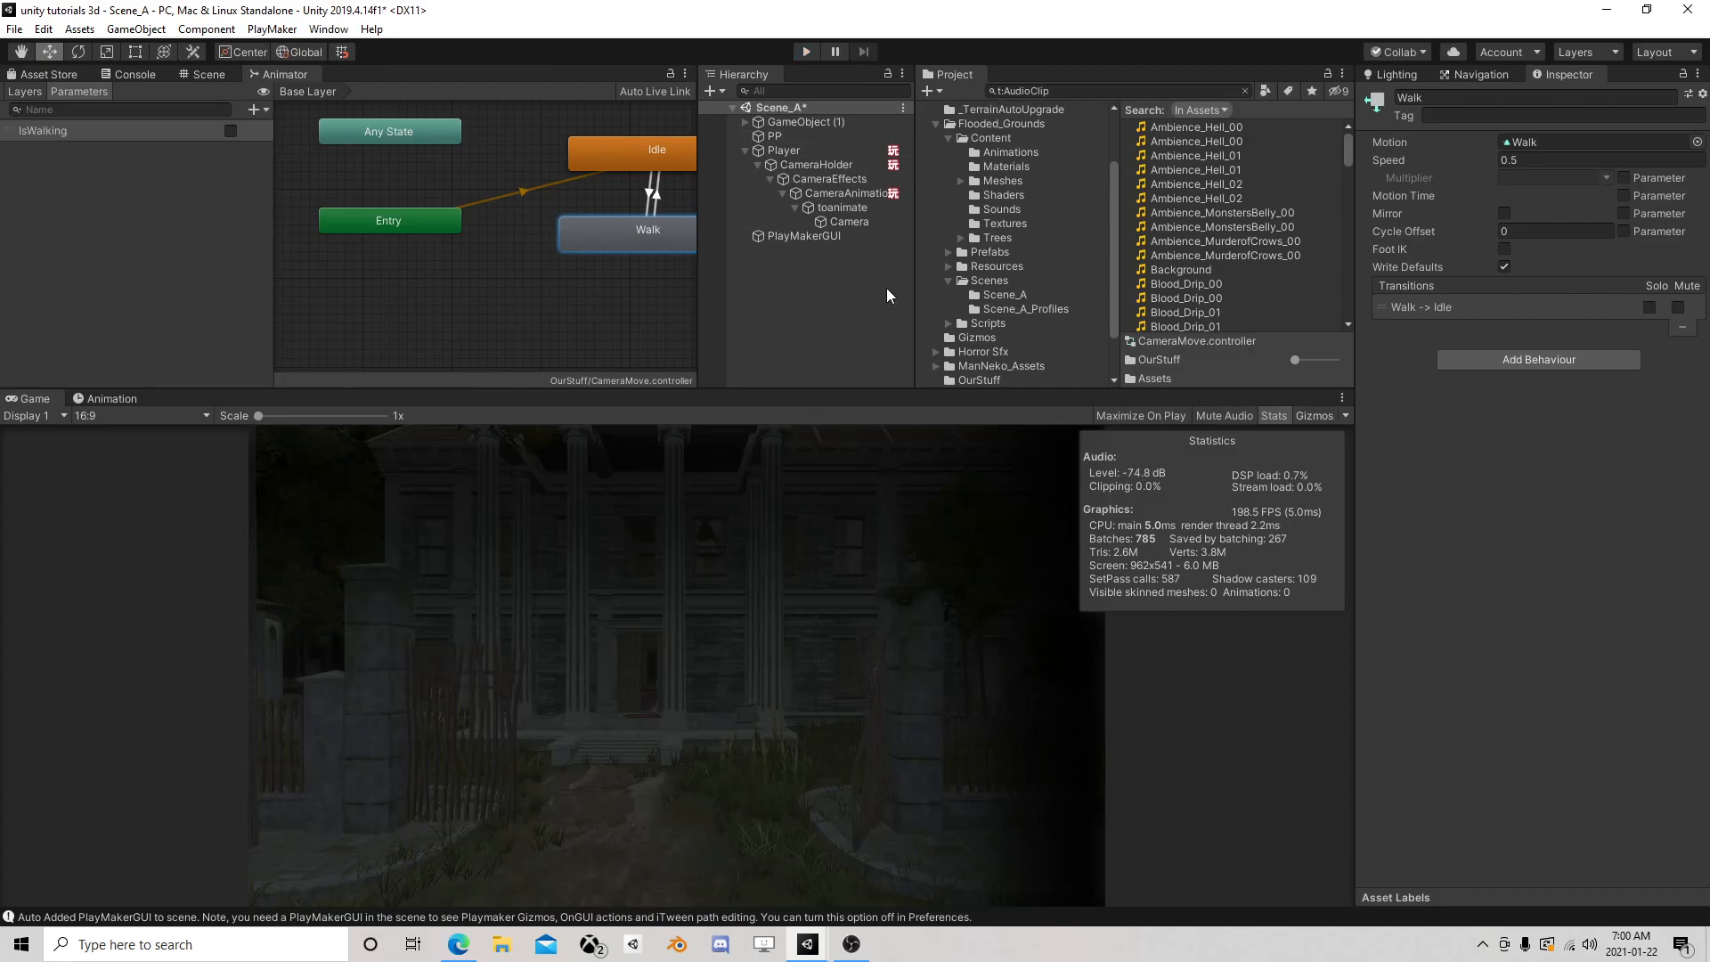
Lower the volume of CameraAnimation's Audio Source to 0.481
{"action": "left_click", "coordinate": [842, 194]}
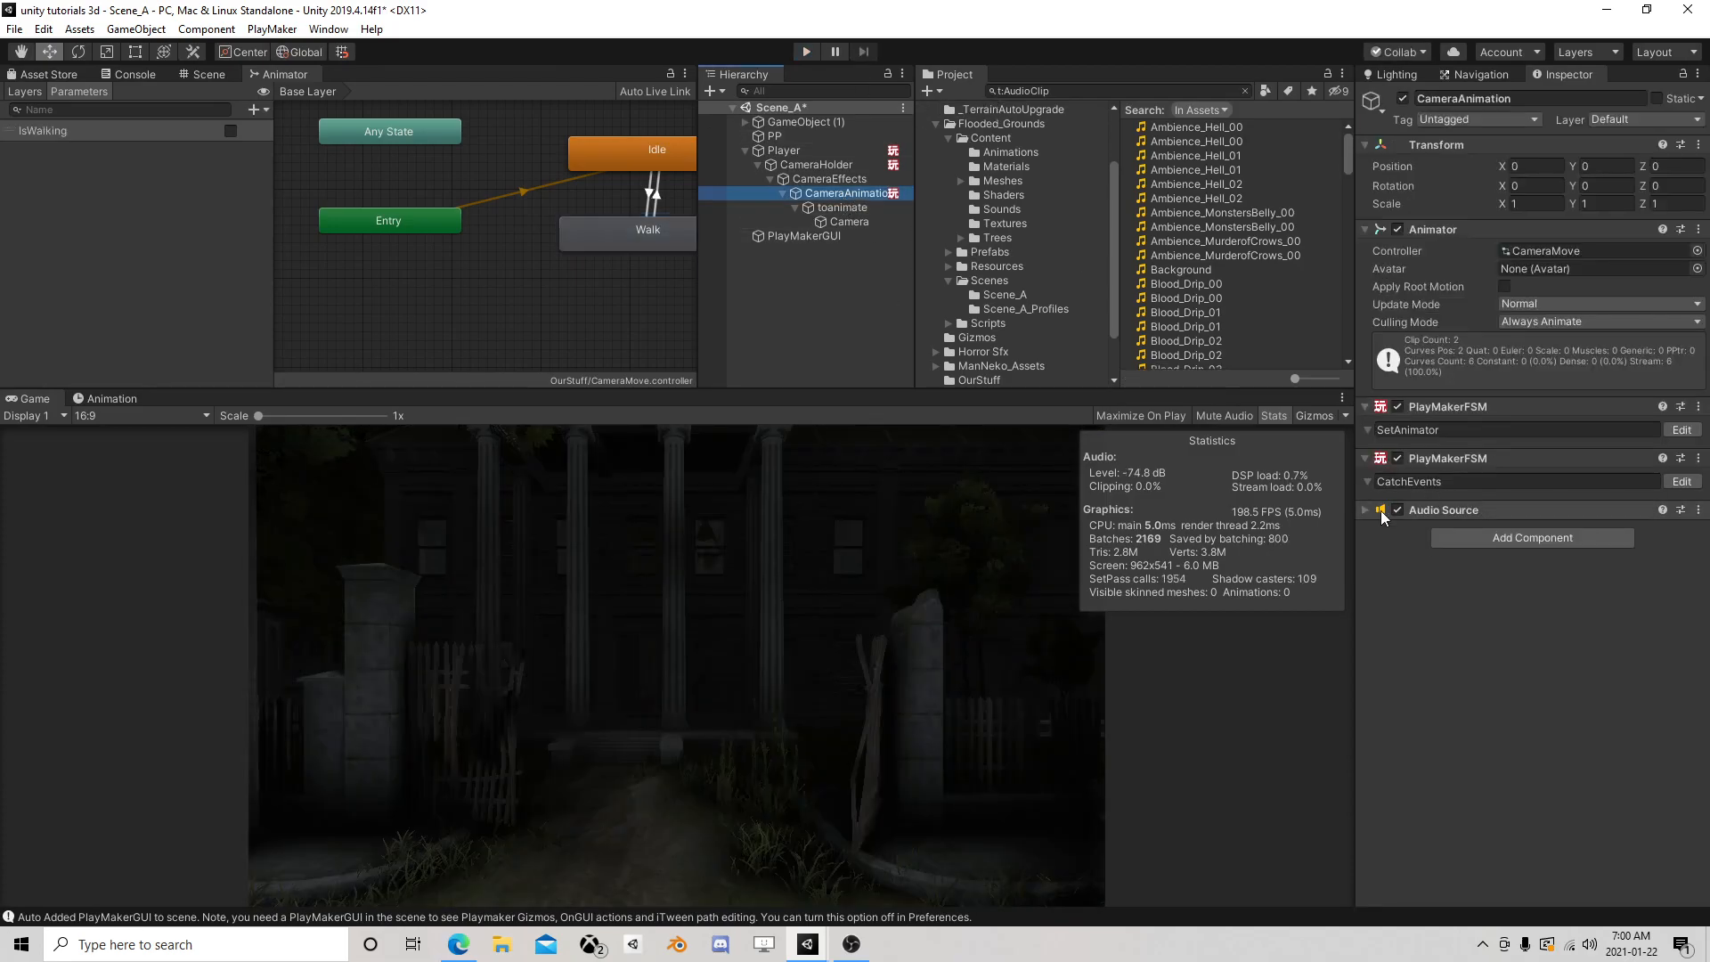
{"action": "left_click", "coordinate": [1366, 512]}
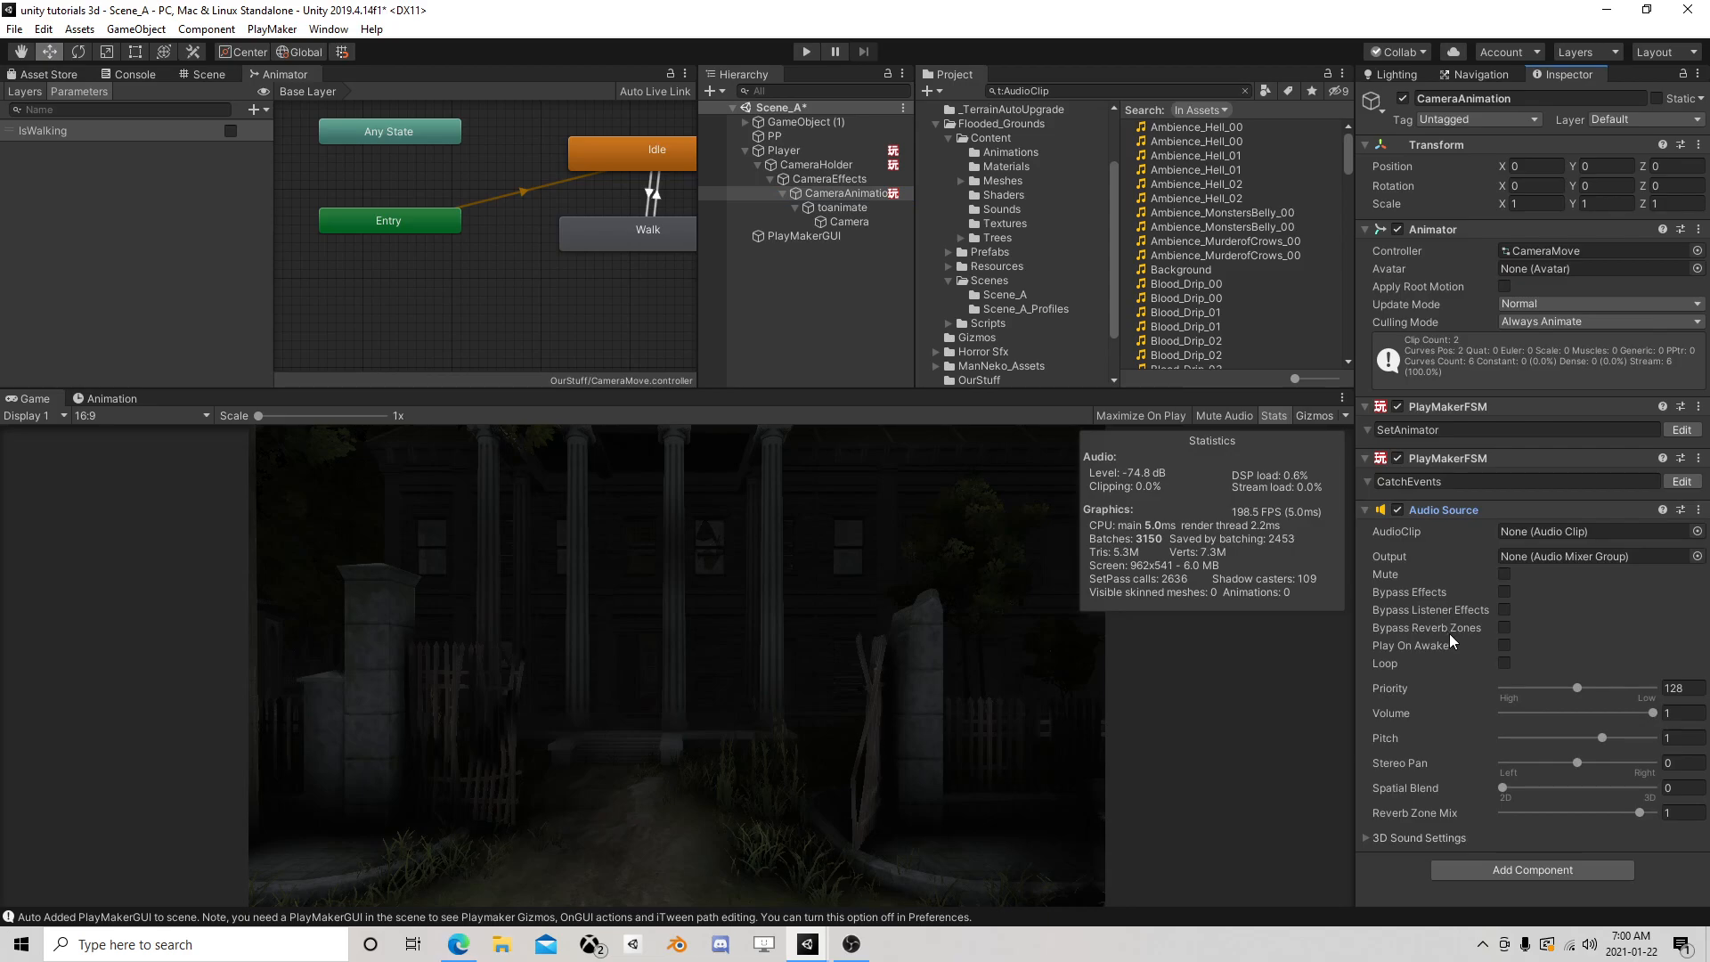
{"action": "left_click_drag", "start_coordinate": [1653, 713], "coordinate": [1575, 714]}
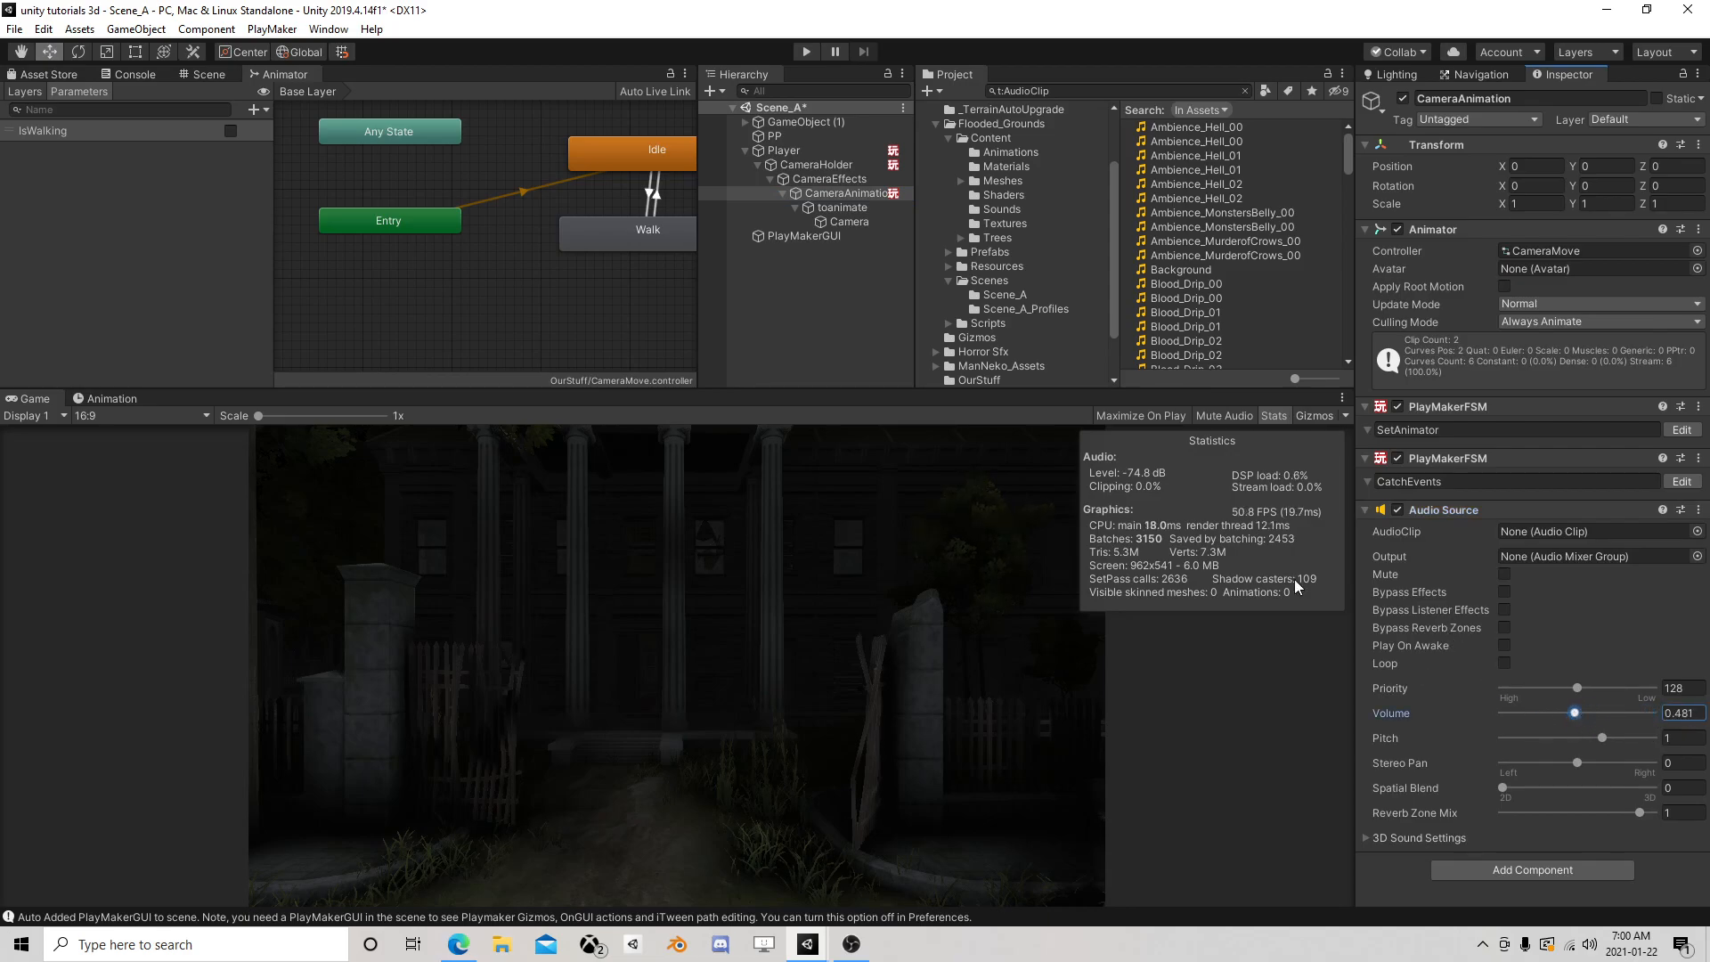
Play-test walking into the house to check the quieter step sound, and stop the game
{"action": "left_click", "coordinate": [807, 52]}
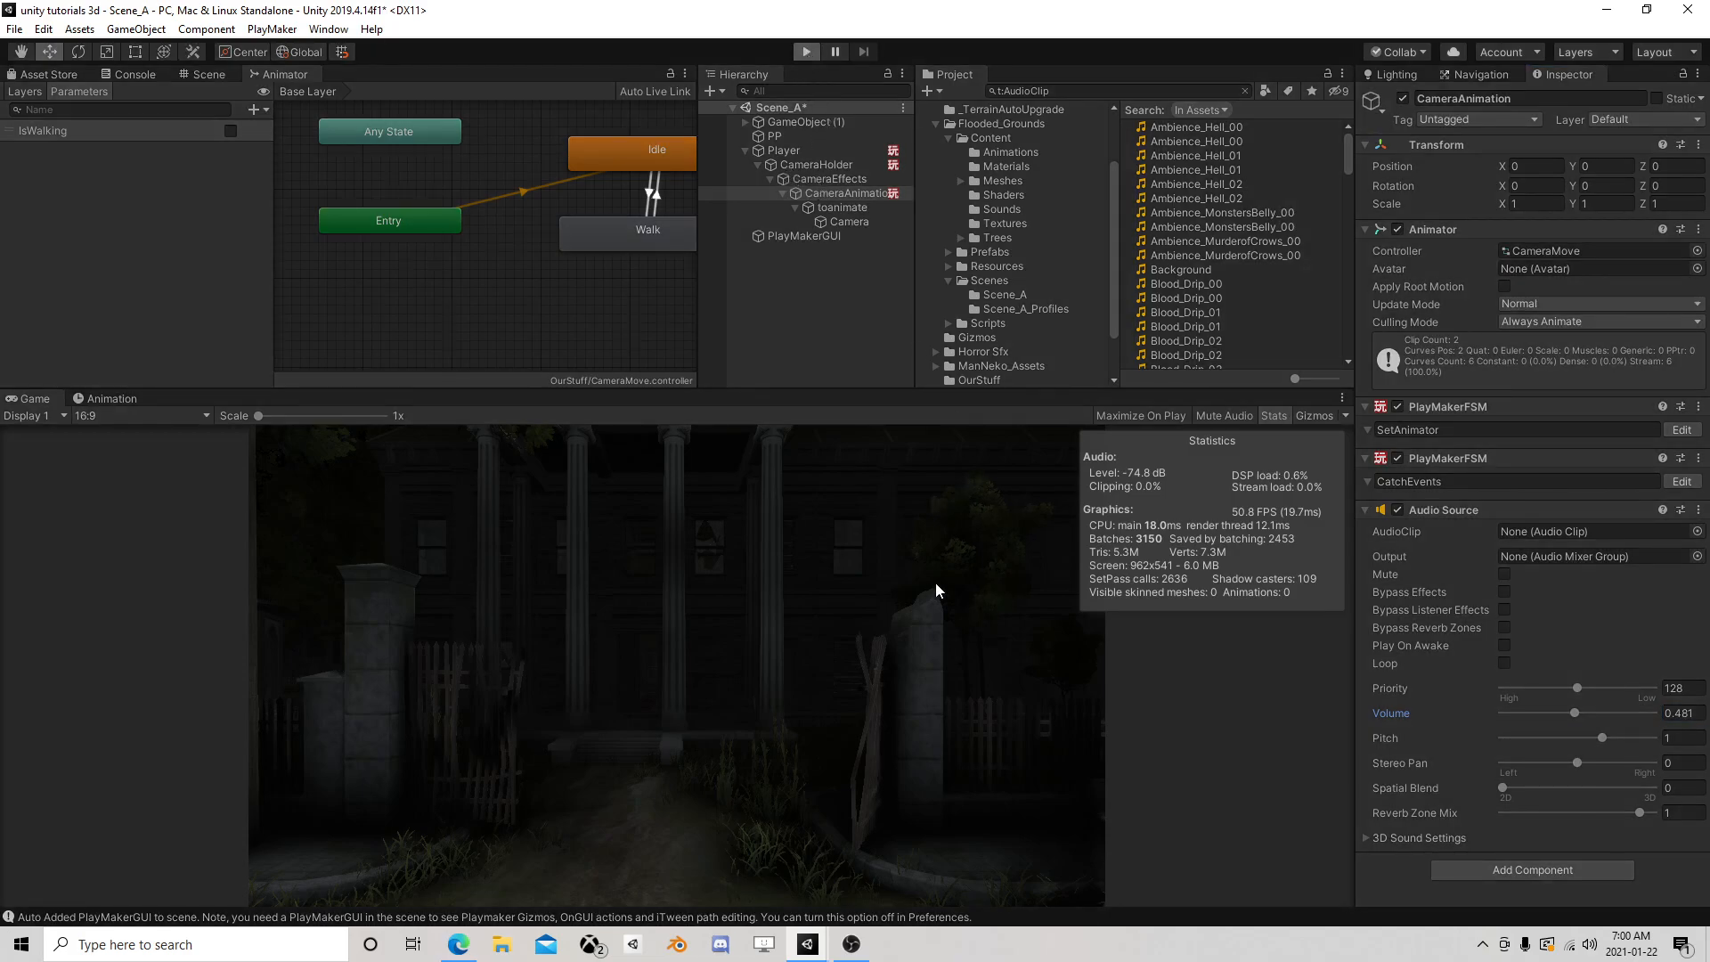
{"action": "key", "text": "w"}
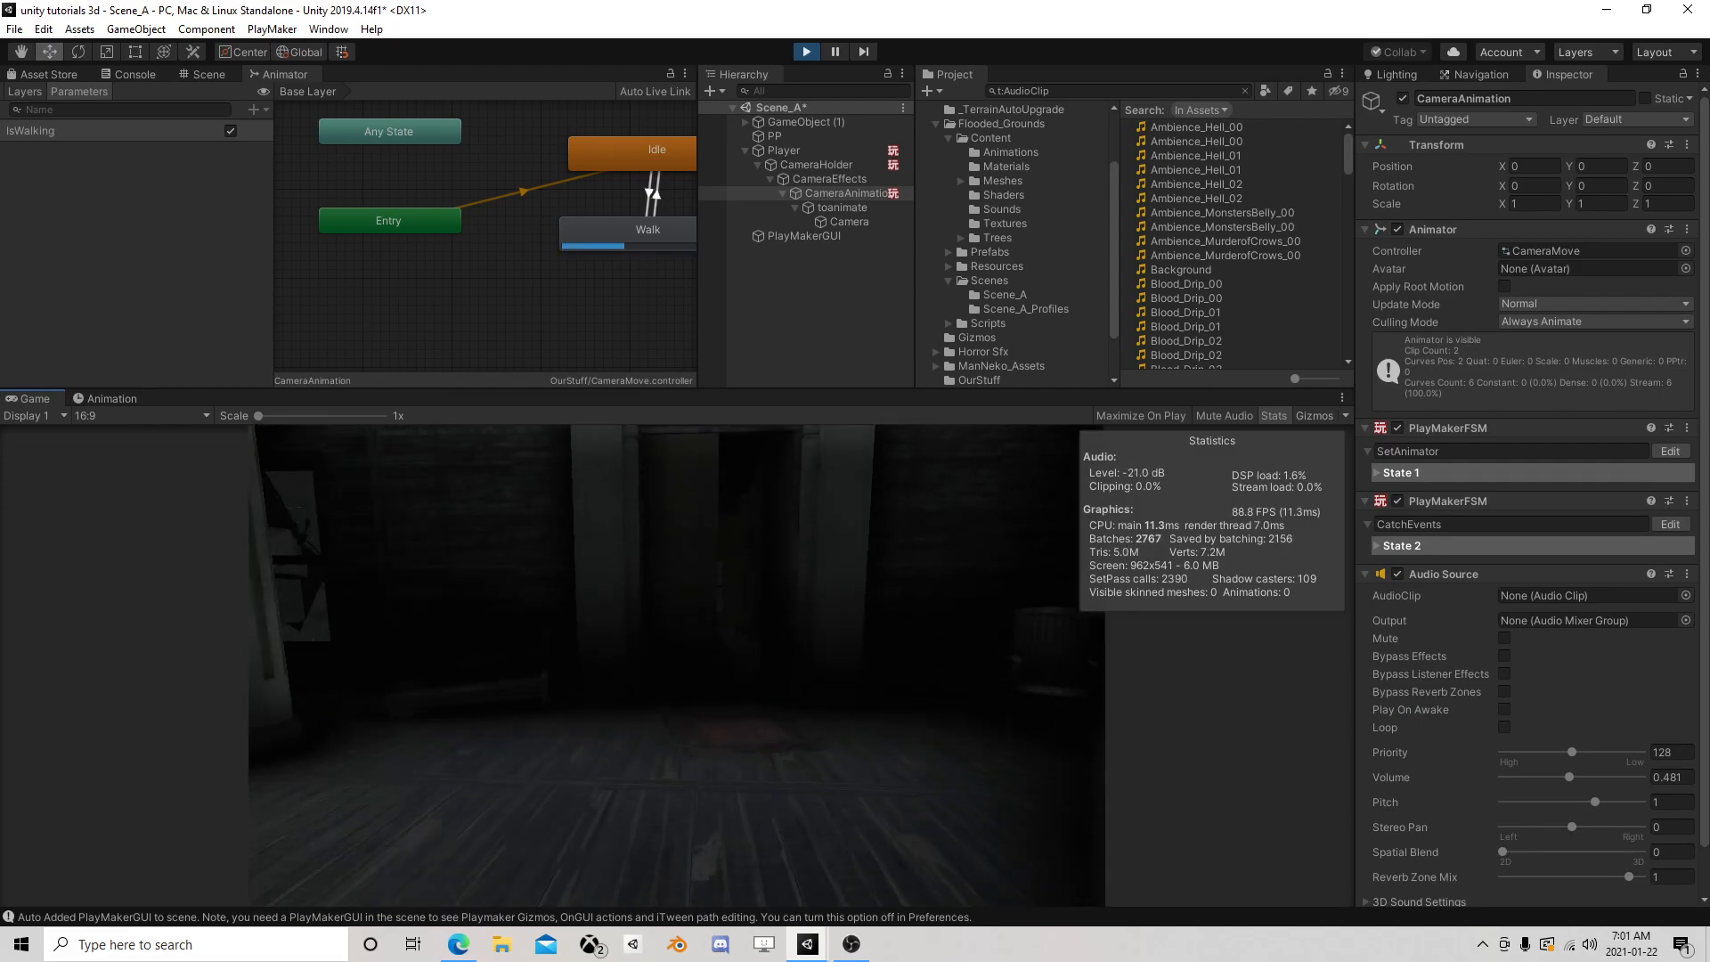
{"action": "key", "text": "ctrl+p"}
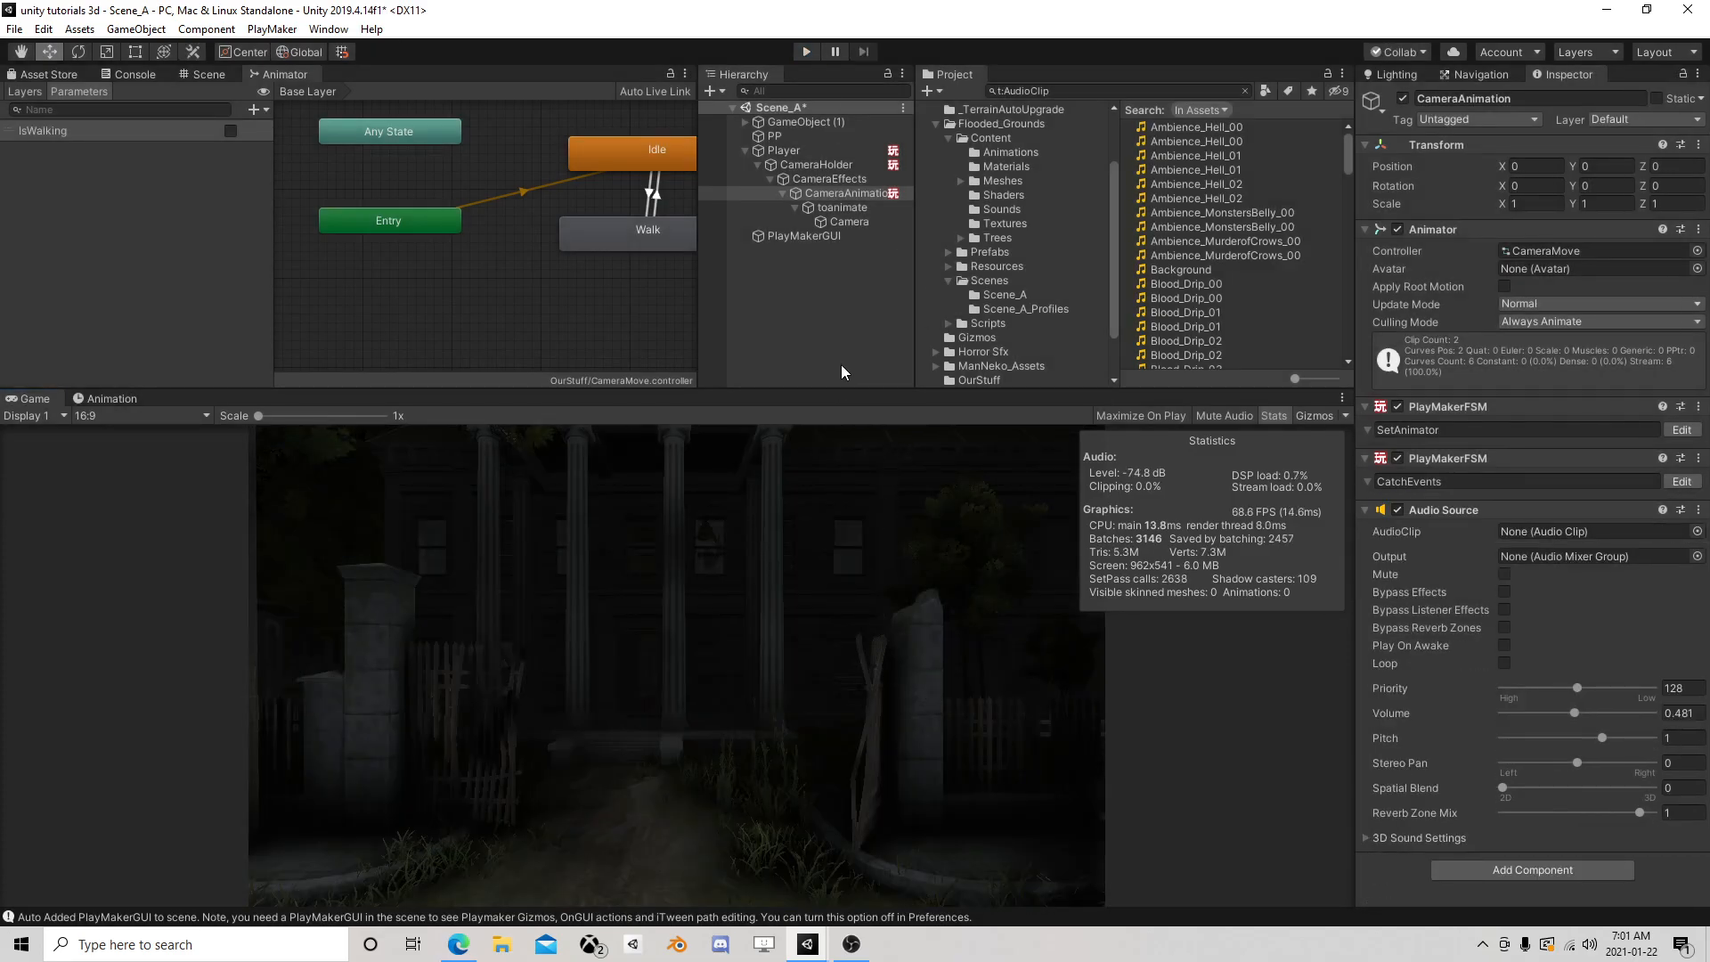
Collapse the Player's children in the hierarchy and briefly check the recording in OBS
{"action": "left_click", "coordinate": [745, 151]}
{"action": "left_click", "coordinate": [851, 946]}
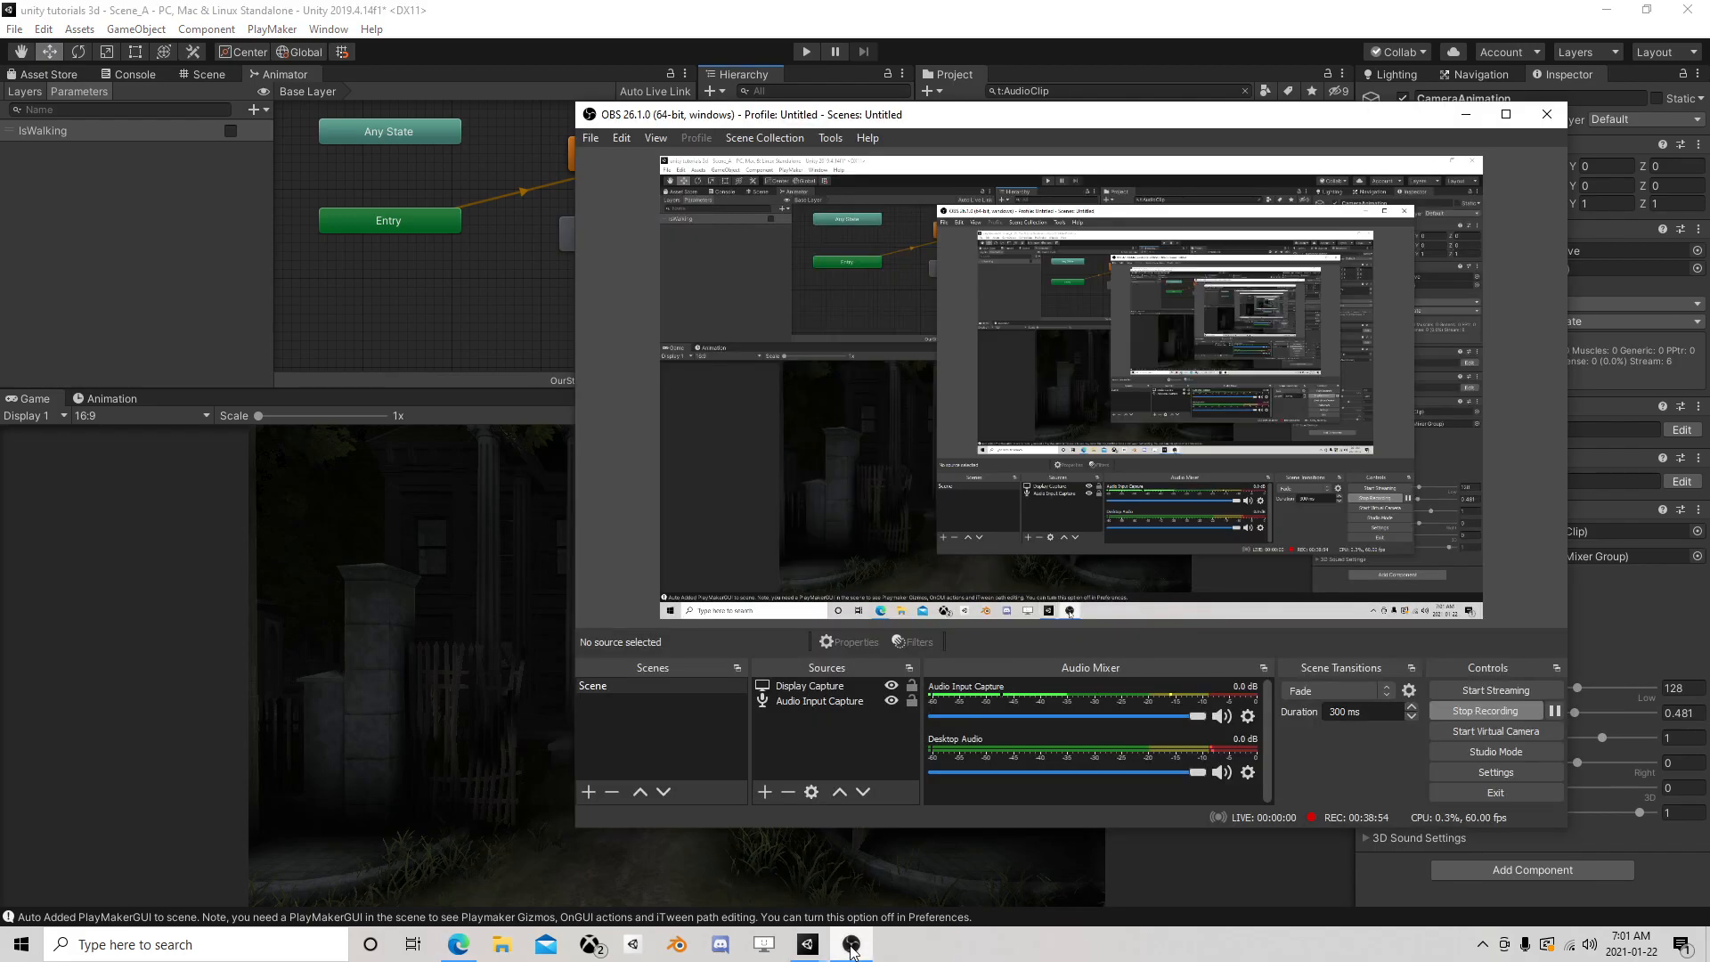
{"action": "left_click", "coordinate": [851, 946]}
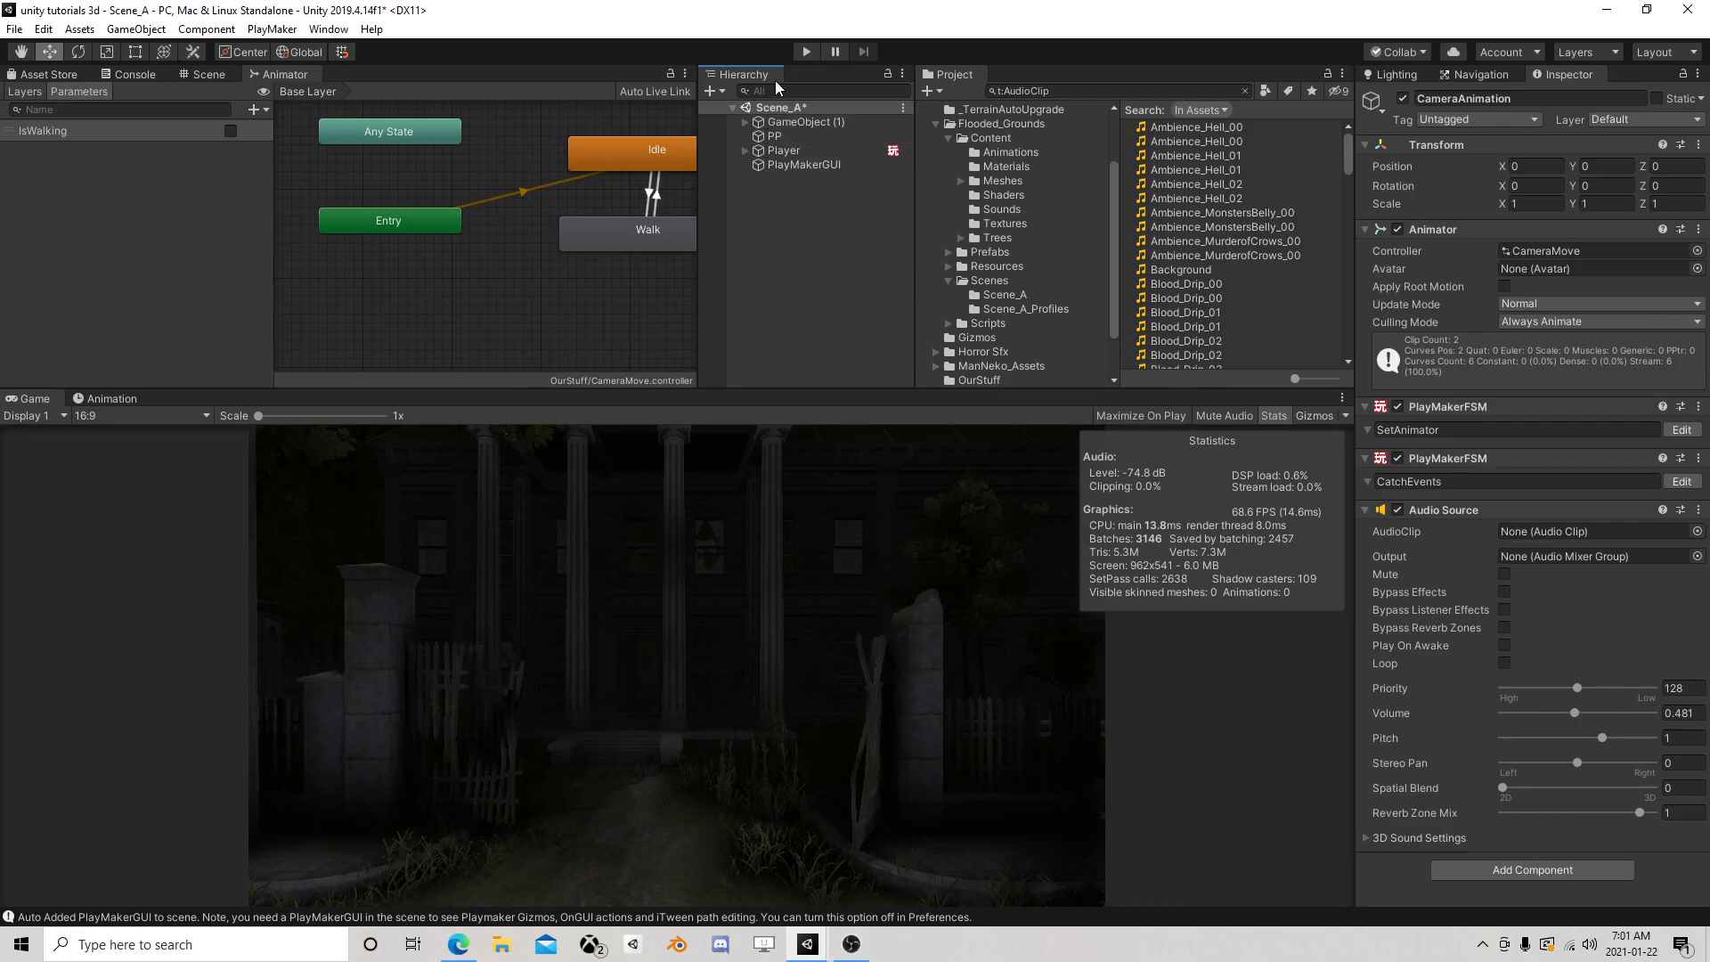
Inspect the area around the Player and the house entrance in the Scene view, and hide the game statistics
{"action": "scroll", "coordinate": [490, 283], "scroll_direction": "down", "scroll_amount": 5}
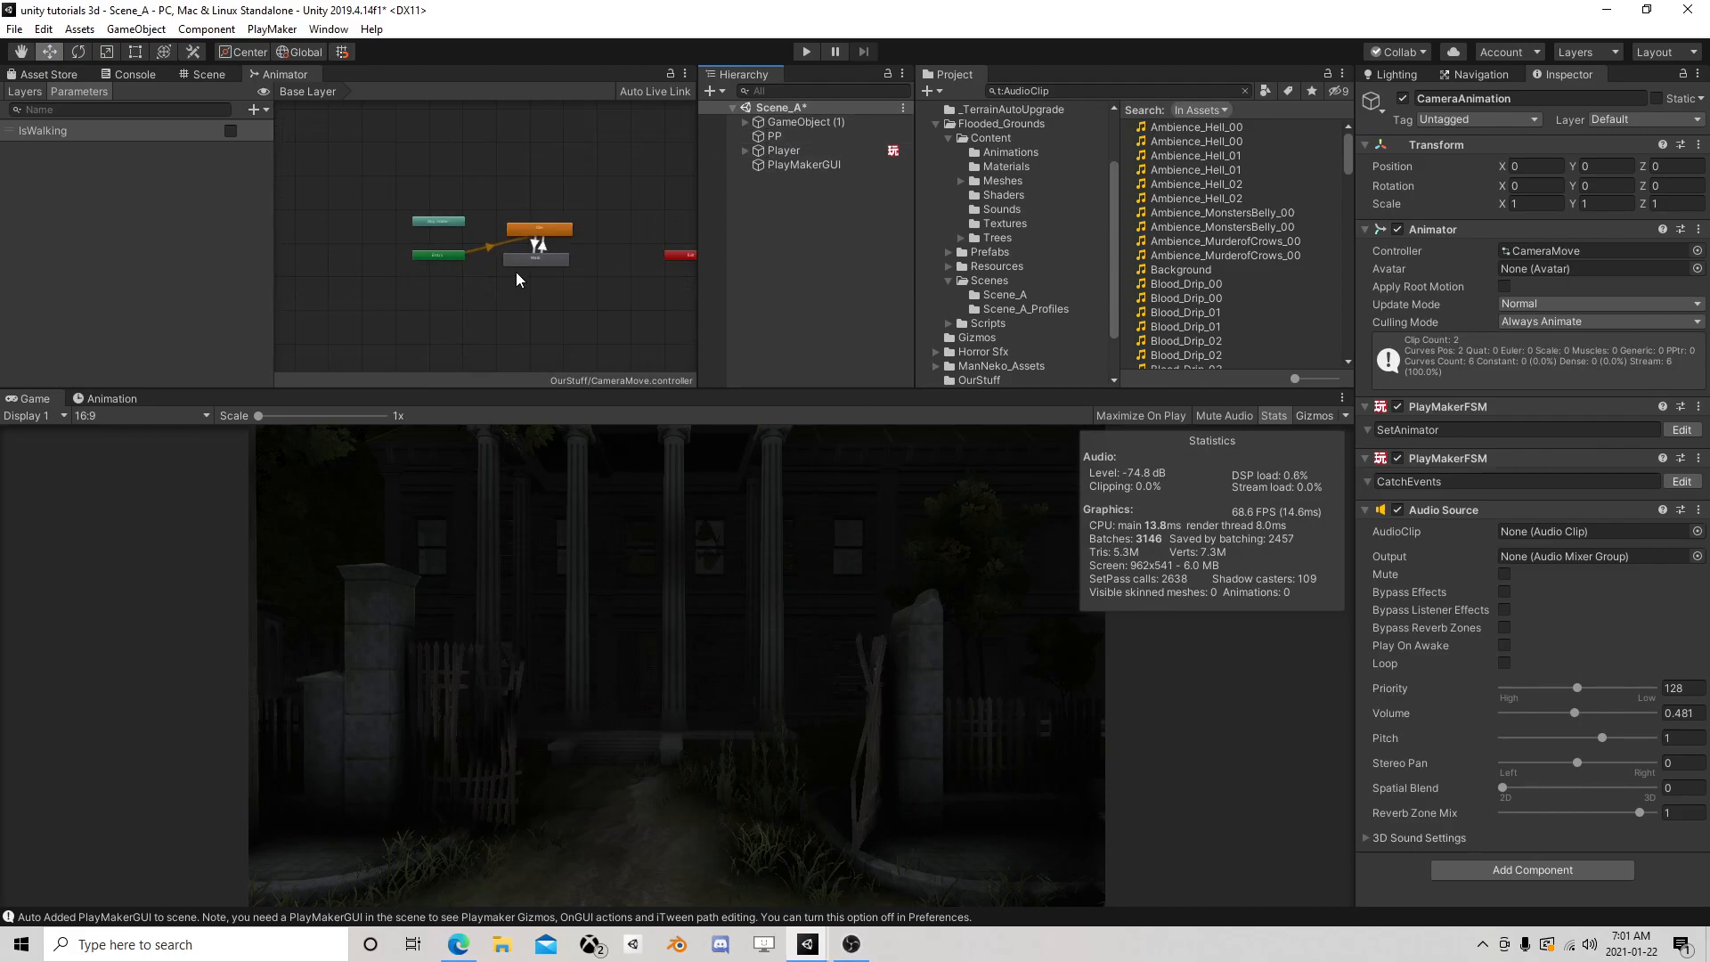
{"action": "left_click", "coordinate": [205, 75]}
{"action": "scroll", "coordinate": [500, 212], "scroll_direction": "down", "scroll_amount": 5}
{"action": "middle_click_drag", "start_coordinate": [246, 203], "coordinate": [394, 292]}
{"action": "right_click_drag", "start_coordinate": [485, 238], "coordinate": [408, 253]}
{"action": "middle_click_drag", "start_coordinate": [472, 308], "coordinate": [214, 307]}
{"action": "scroll", "coordinate": [400, 263], "scroll_direction": "up", "scroll_amount": 3}
{"action": "right_click_drag", "start_coordinate": [474, 295], "coordinate": [469, 253]}
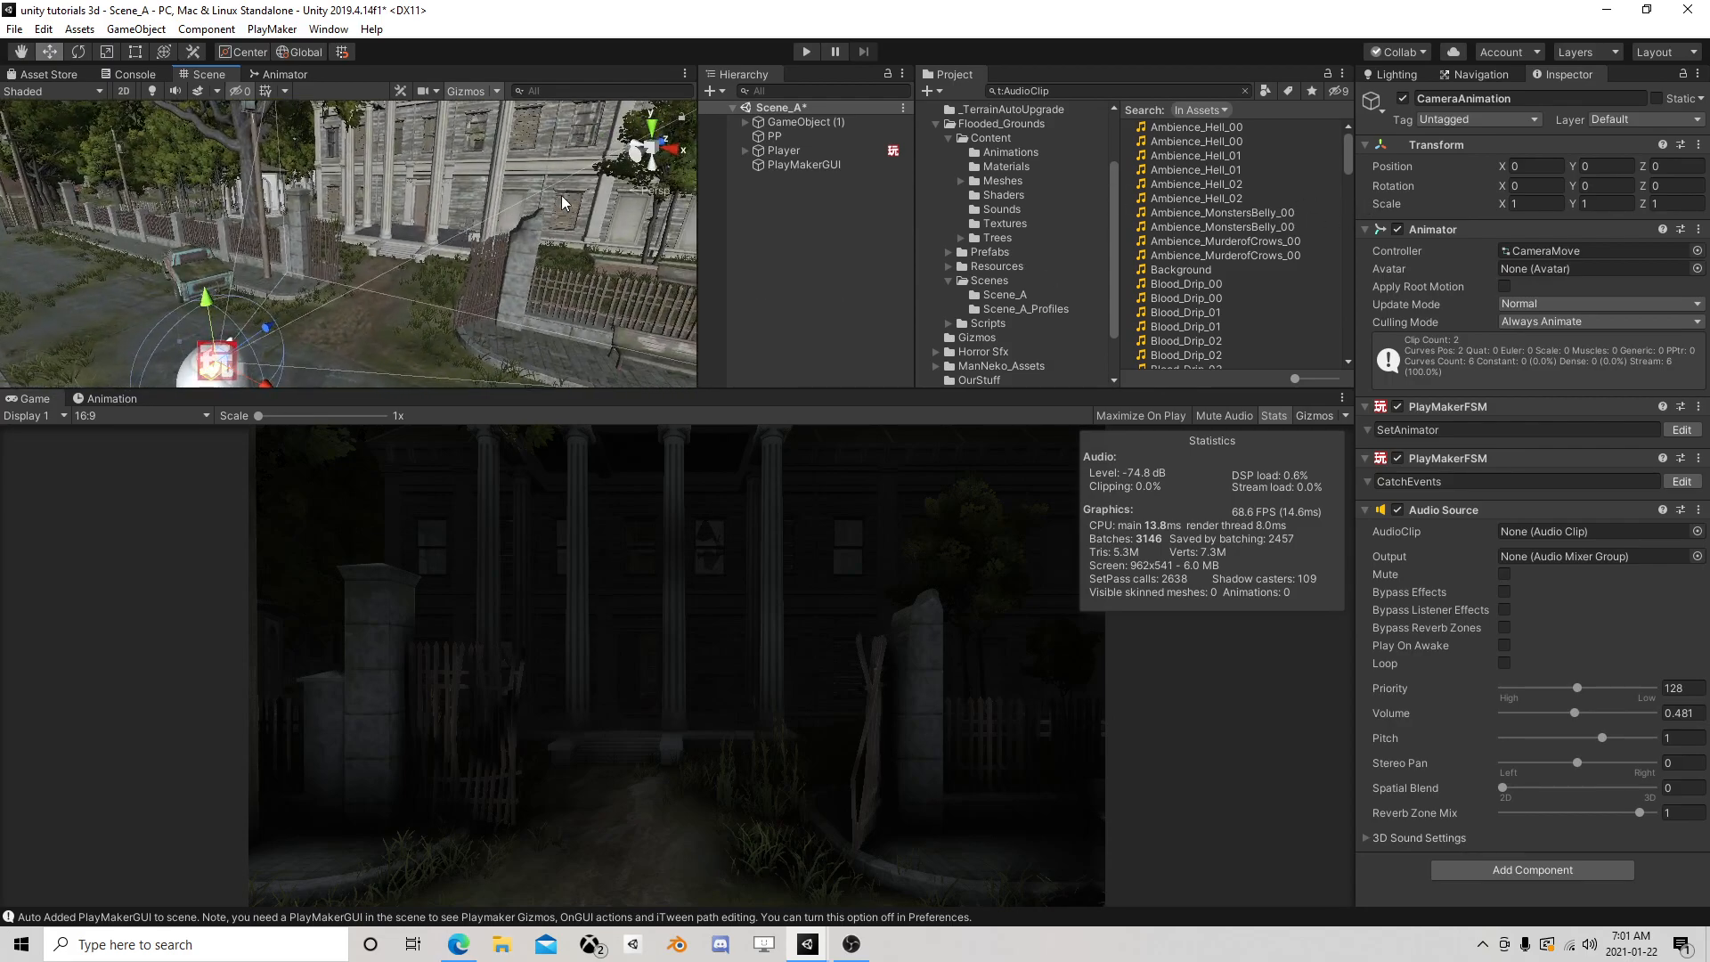
{"action": "left_click", "coordinate": [1275, 416]}
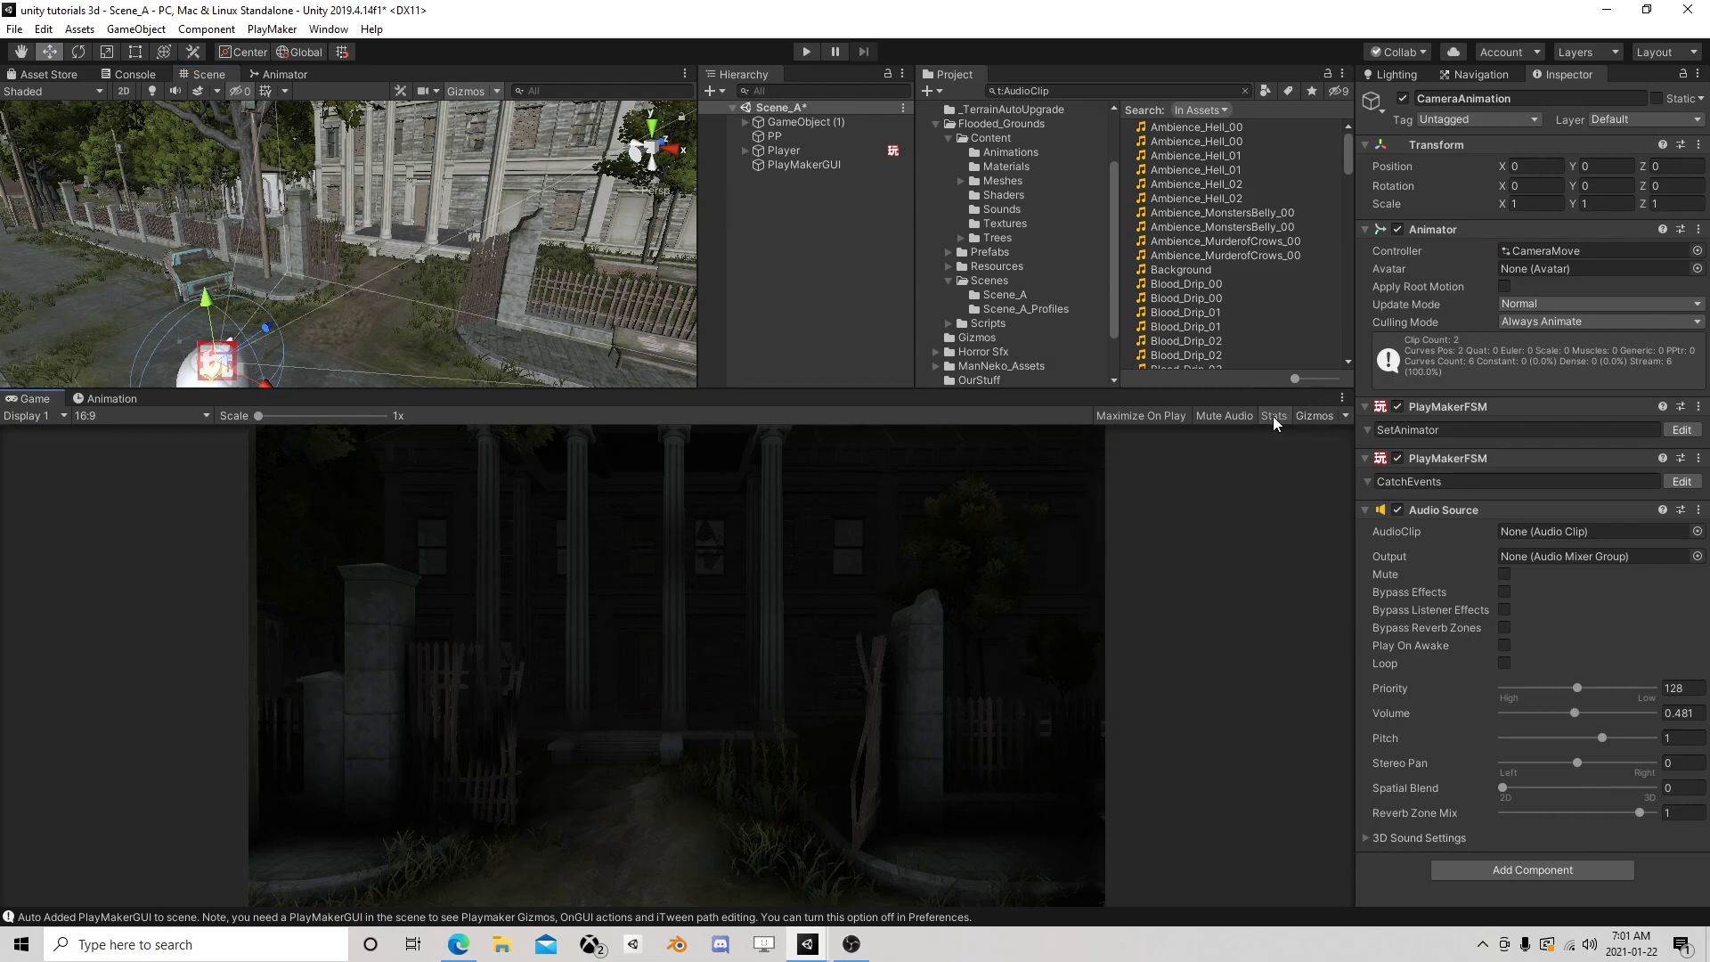